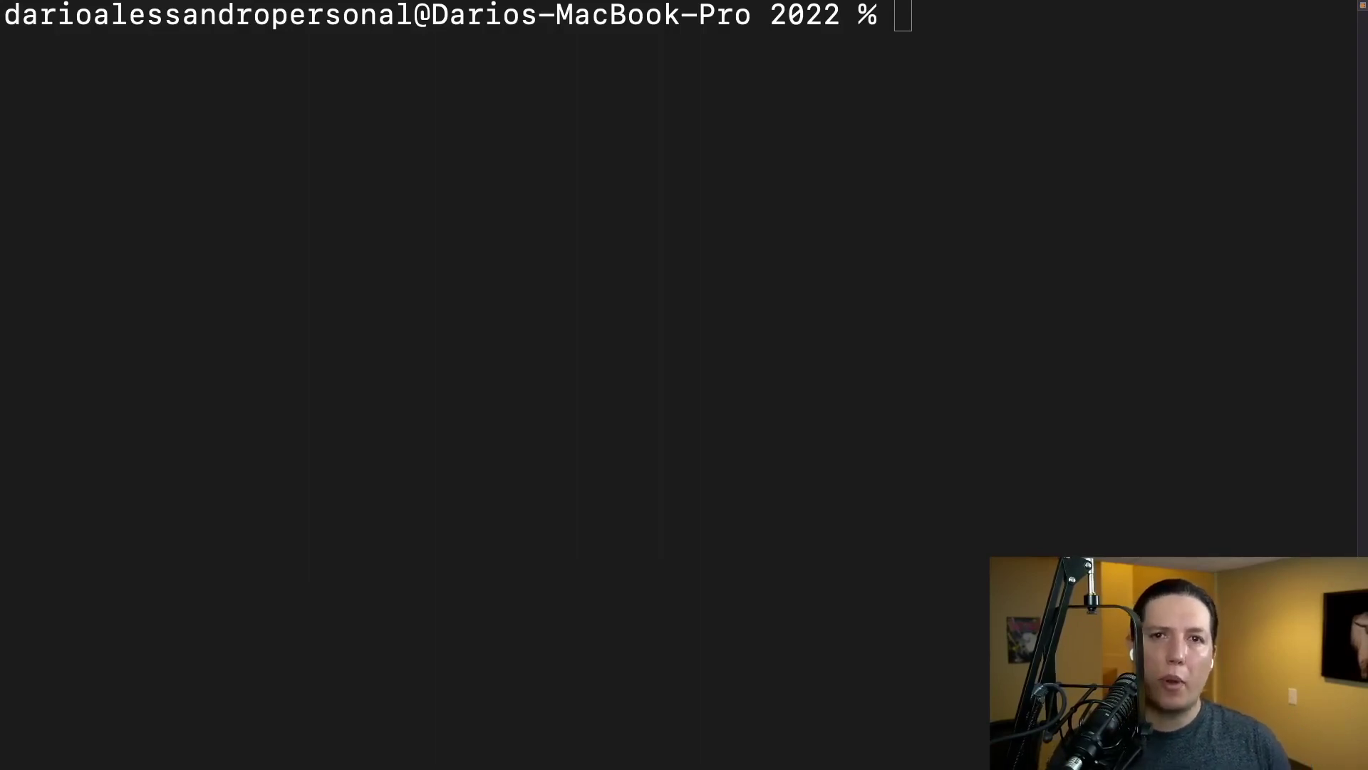
pyautogui.write('car')
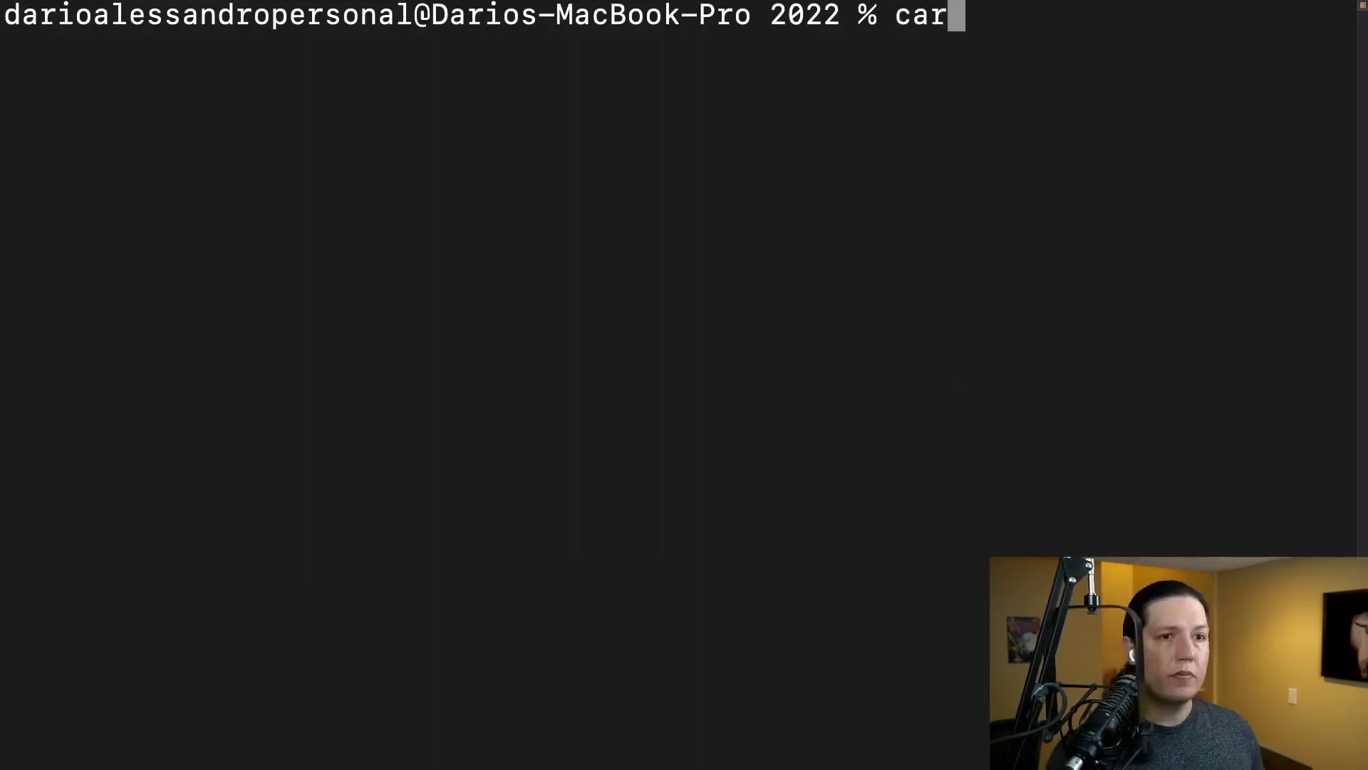
pyautogui.write('go install trr')
# - Confirm trunk is installed and add the wasm32-unknown-unknown Rust target
pyautogui.press('BackSpace')
pyautogui.write('unk')
pyautogui.press('Return')
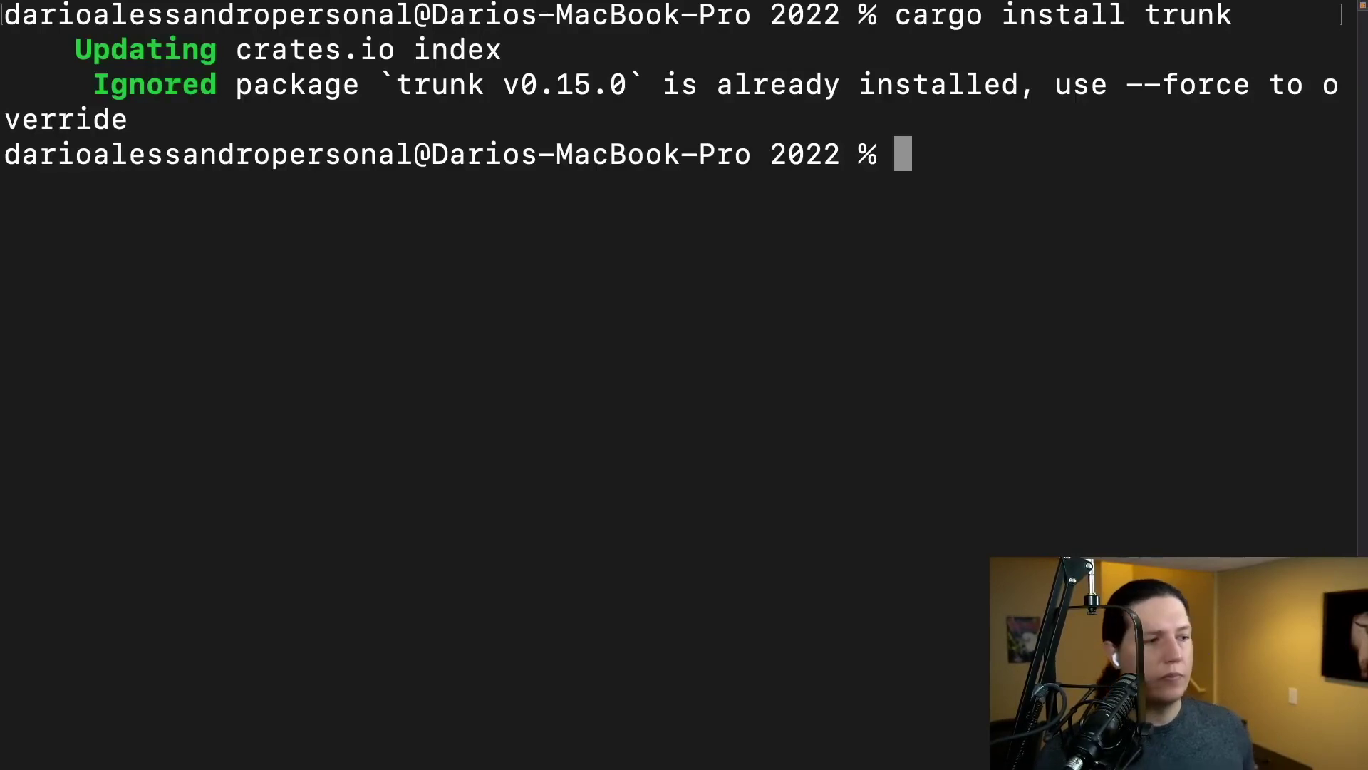
pyautogui.press('super+k')
pyautogui.write('rustui')
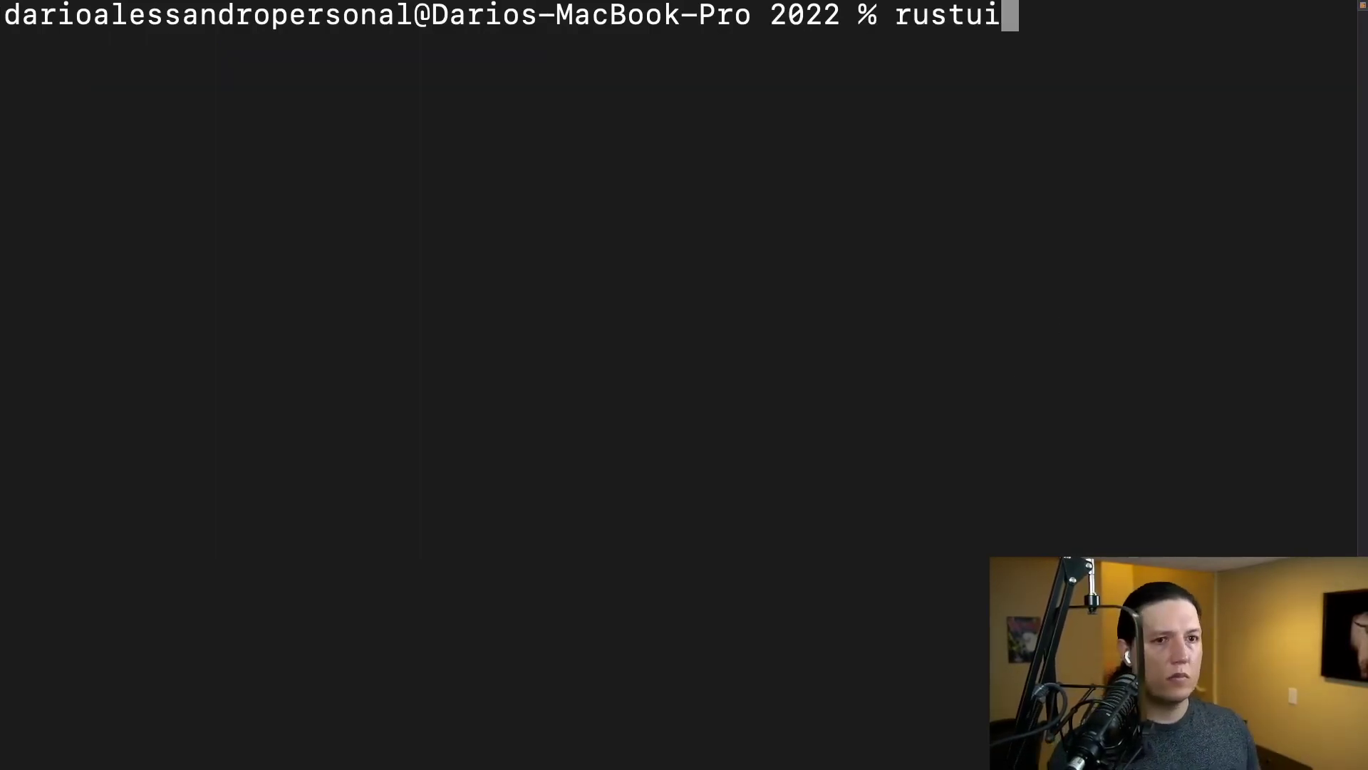
pyautogui.press('BackSpace')
pyautogui.write('p target add was')
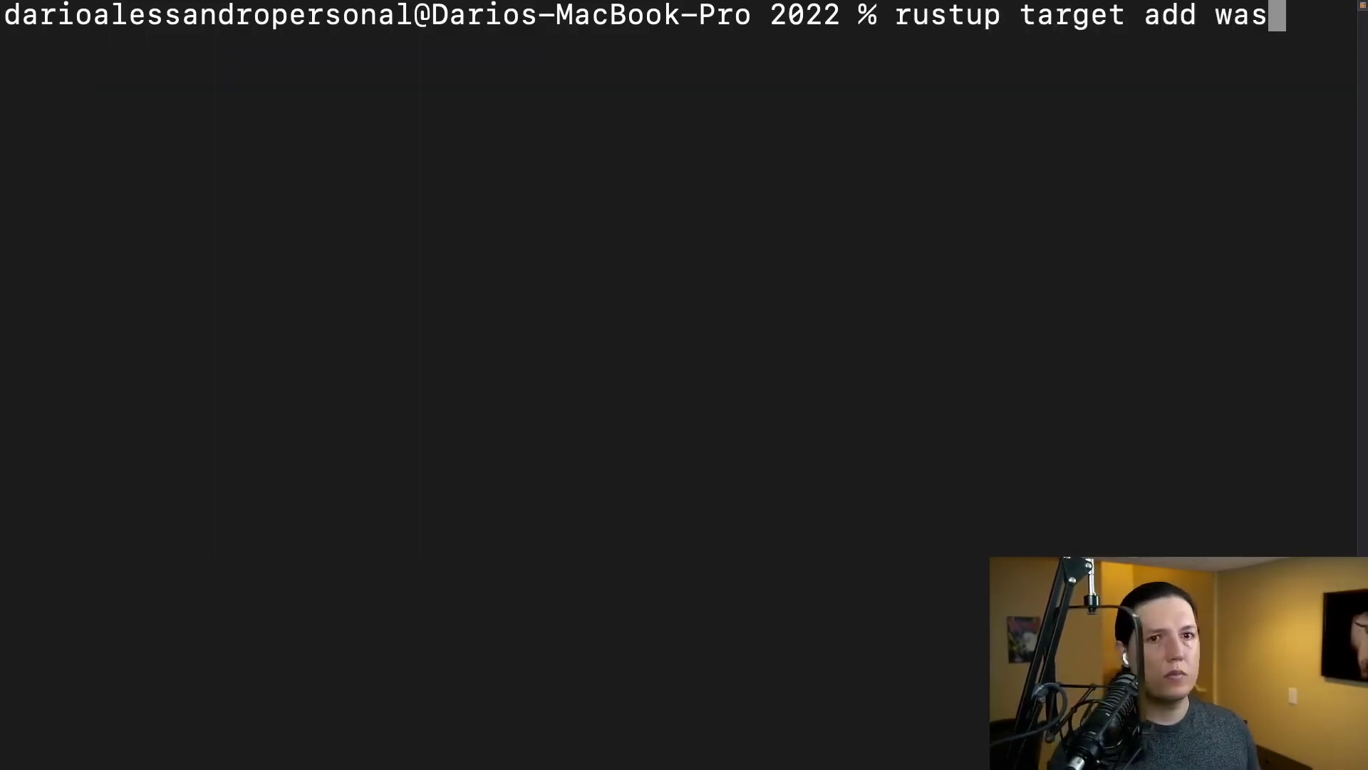
pyautogui.write('m32-unknown-')
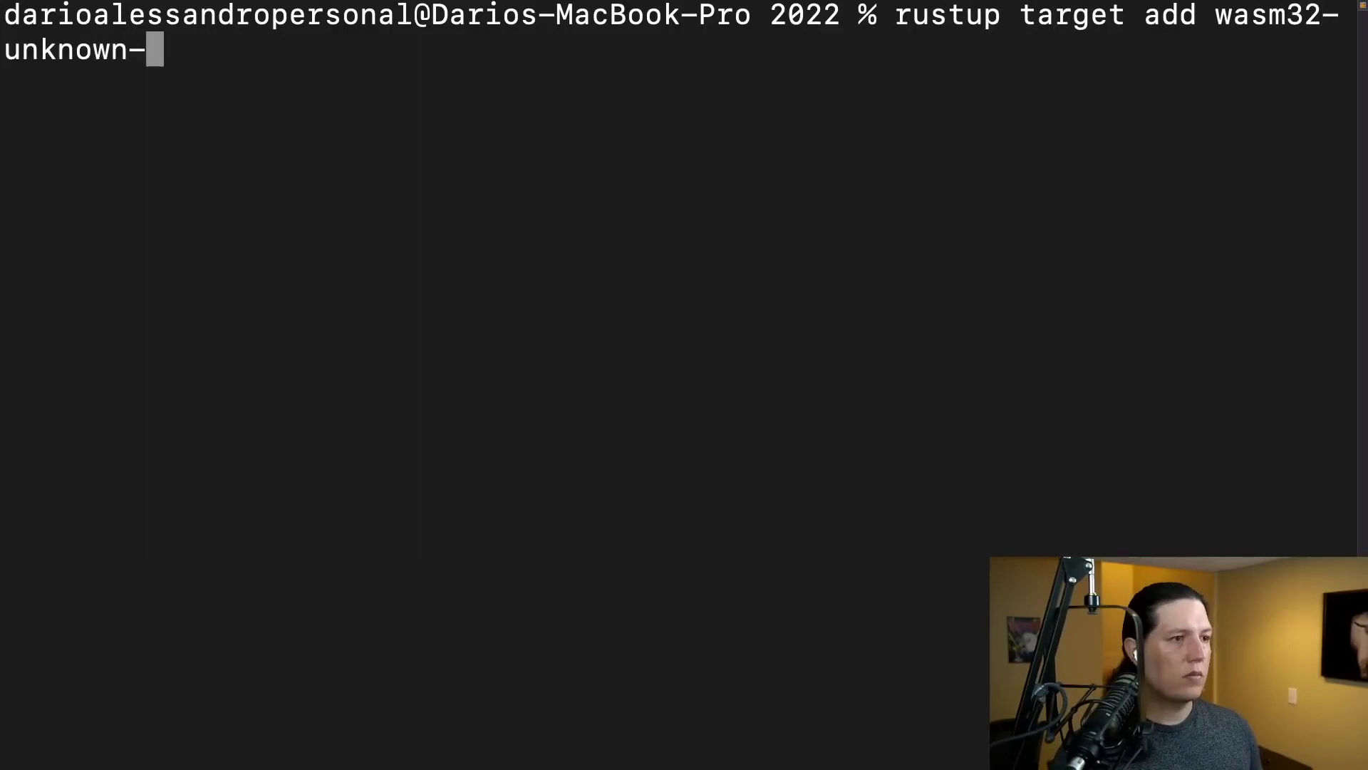
pyautogui.write('unknown')
pyautogui.press('Return')
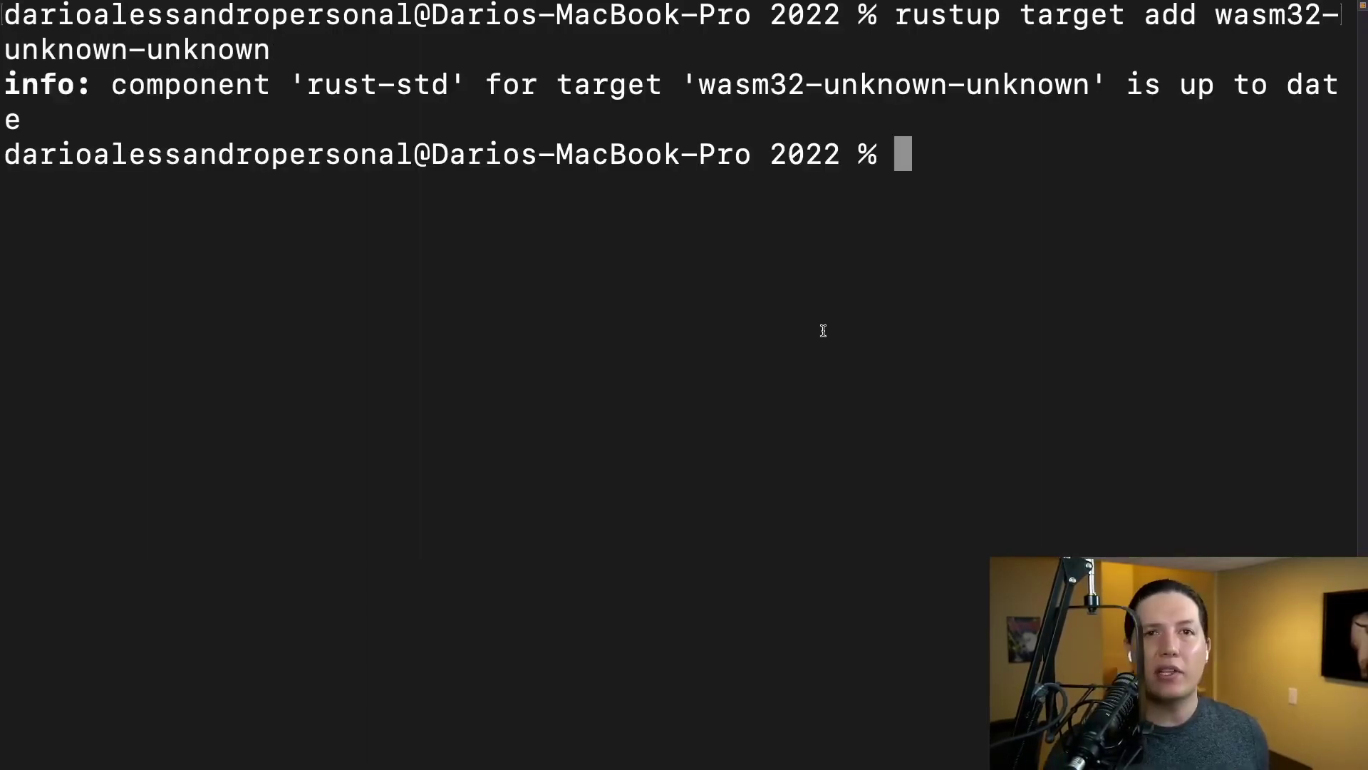
pyautogui.write('cargo new ye')
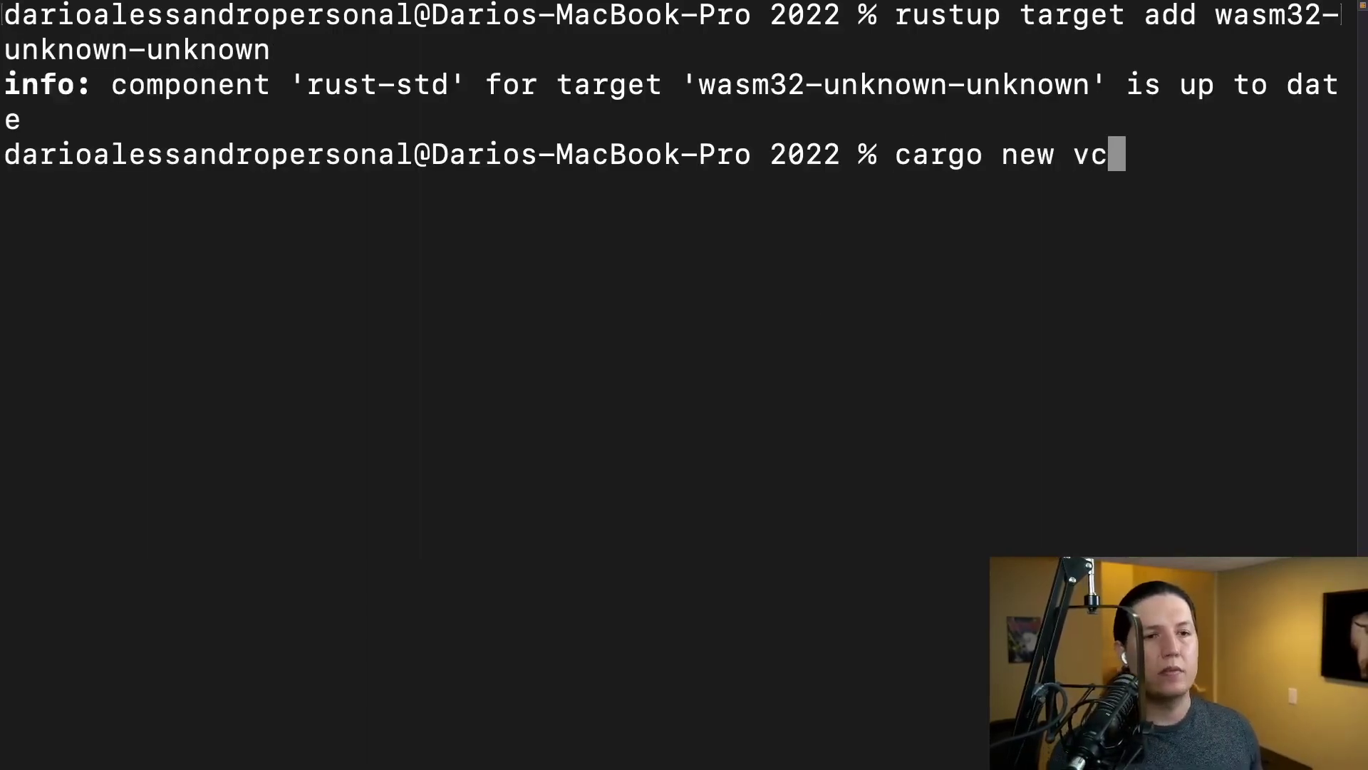
# - Create the yew-video-streaming Cargo package and open it in VS Code
pyautogui.press('BackSpace')
pyautogui.write('ew-video-streaming')
pyautogui.press('Return')
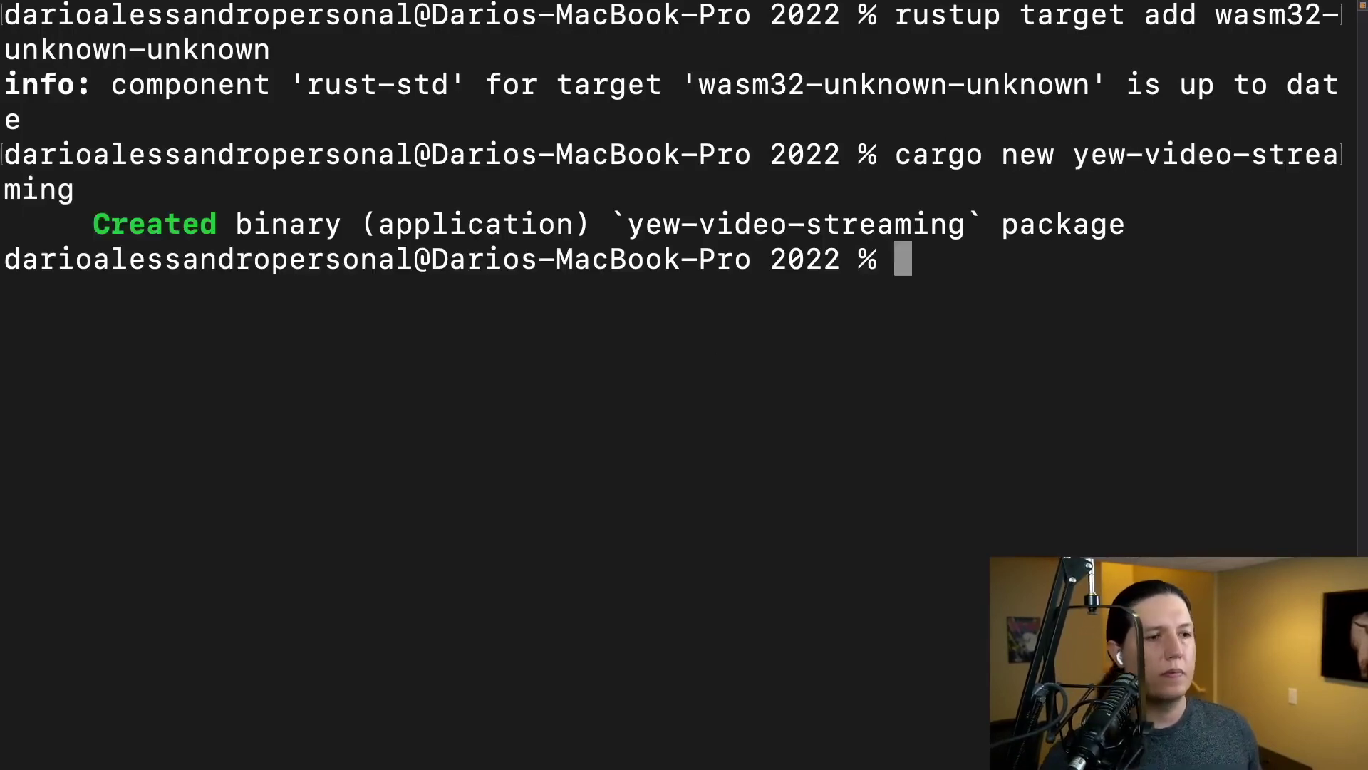
pyautogui.hotkey('ctrl', 'l')
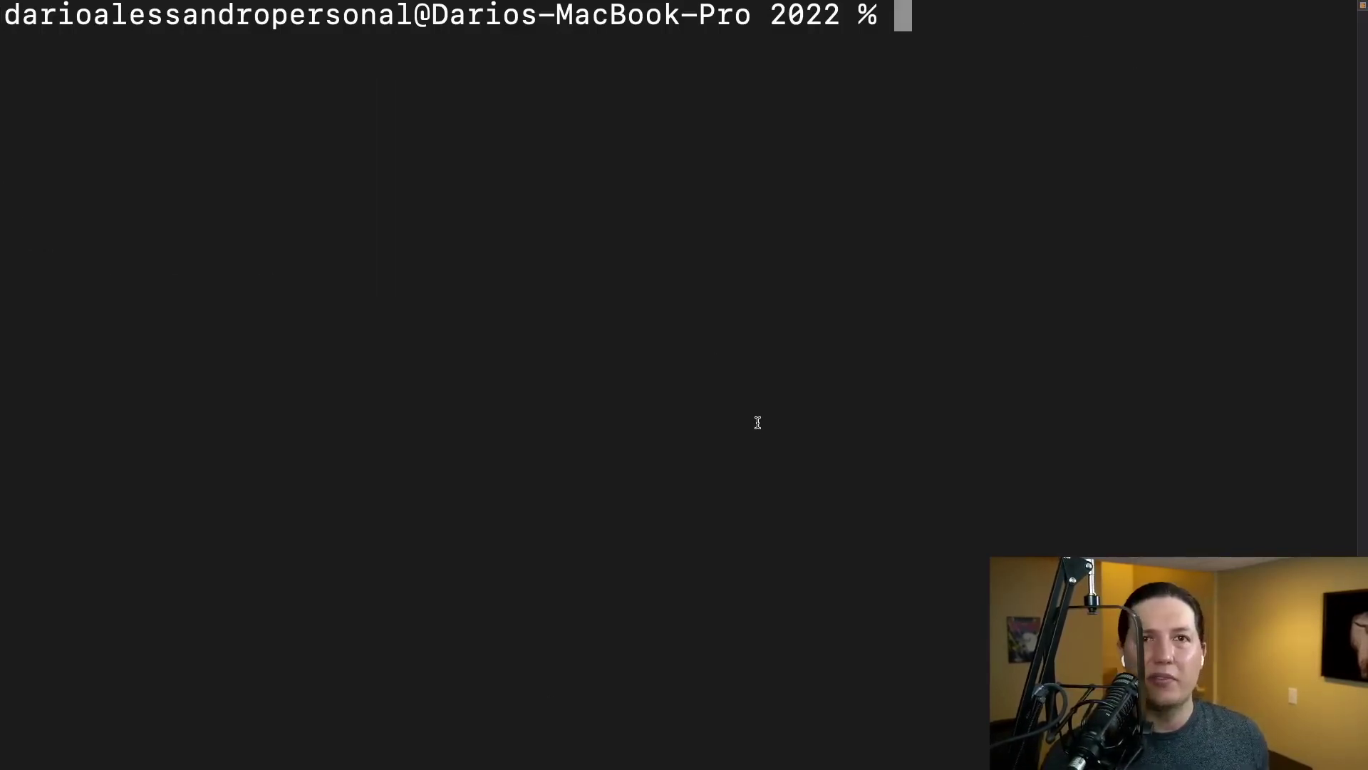
pyautogui.write('code yew')
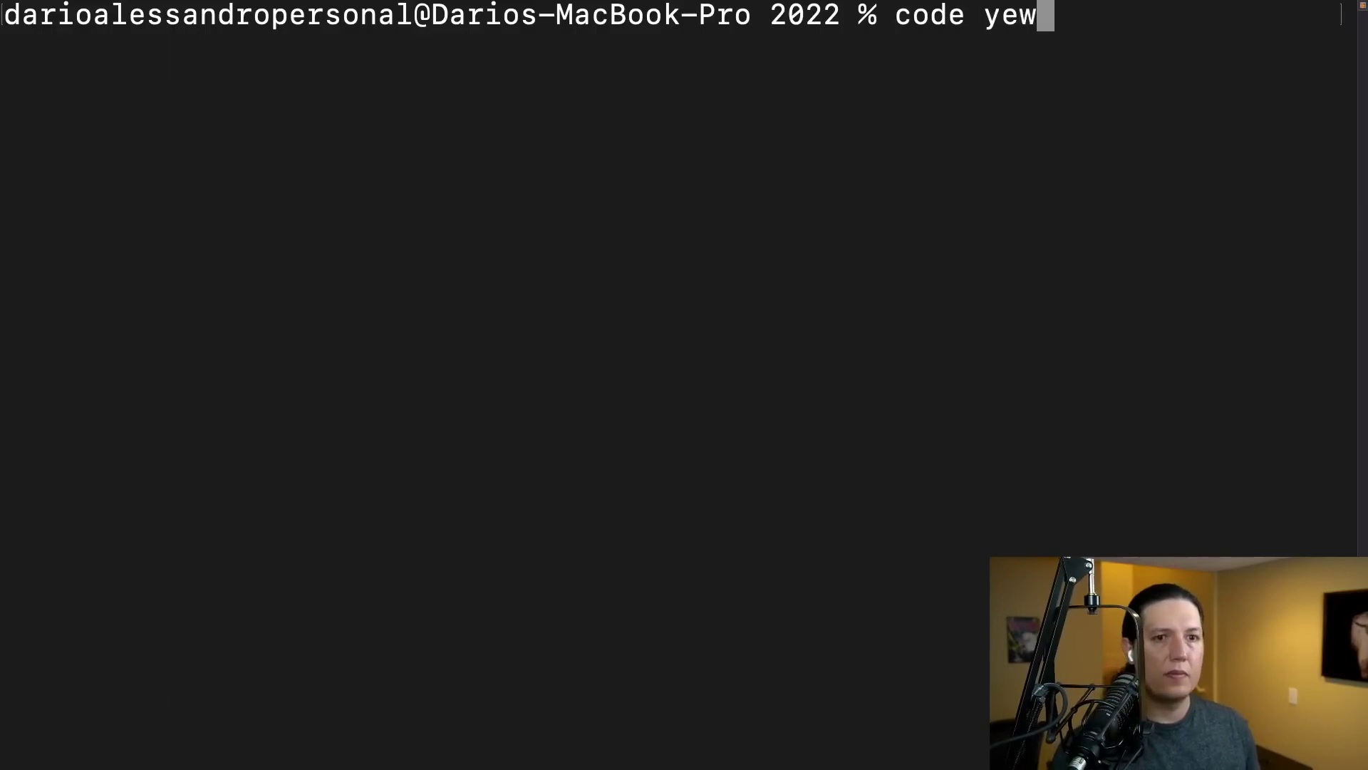
pyautogui.press('Tab')
pyautogui.press('Return')
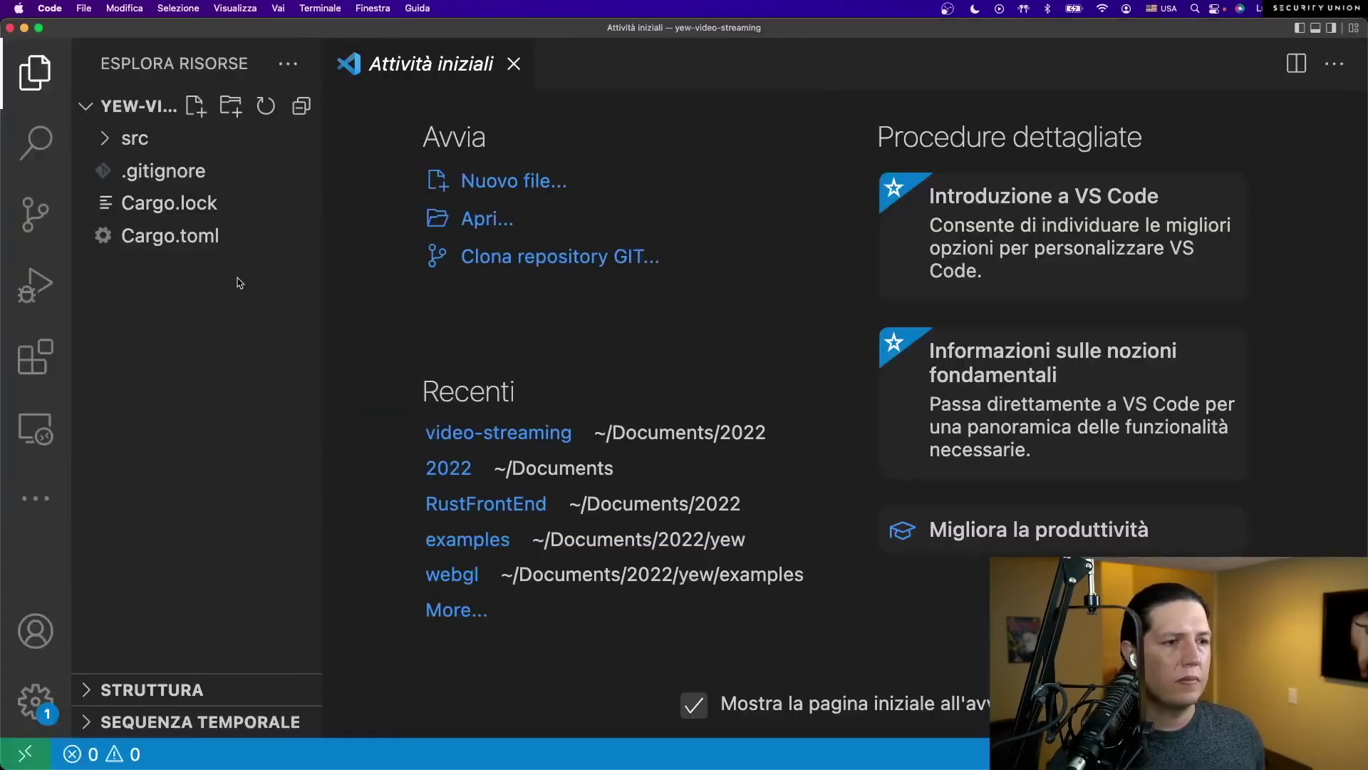
# - Open Cargo.toml, then delete the placeholder hello-world code from main.rs
pyautogui.click(169, 236)
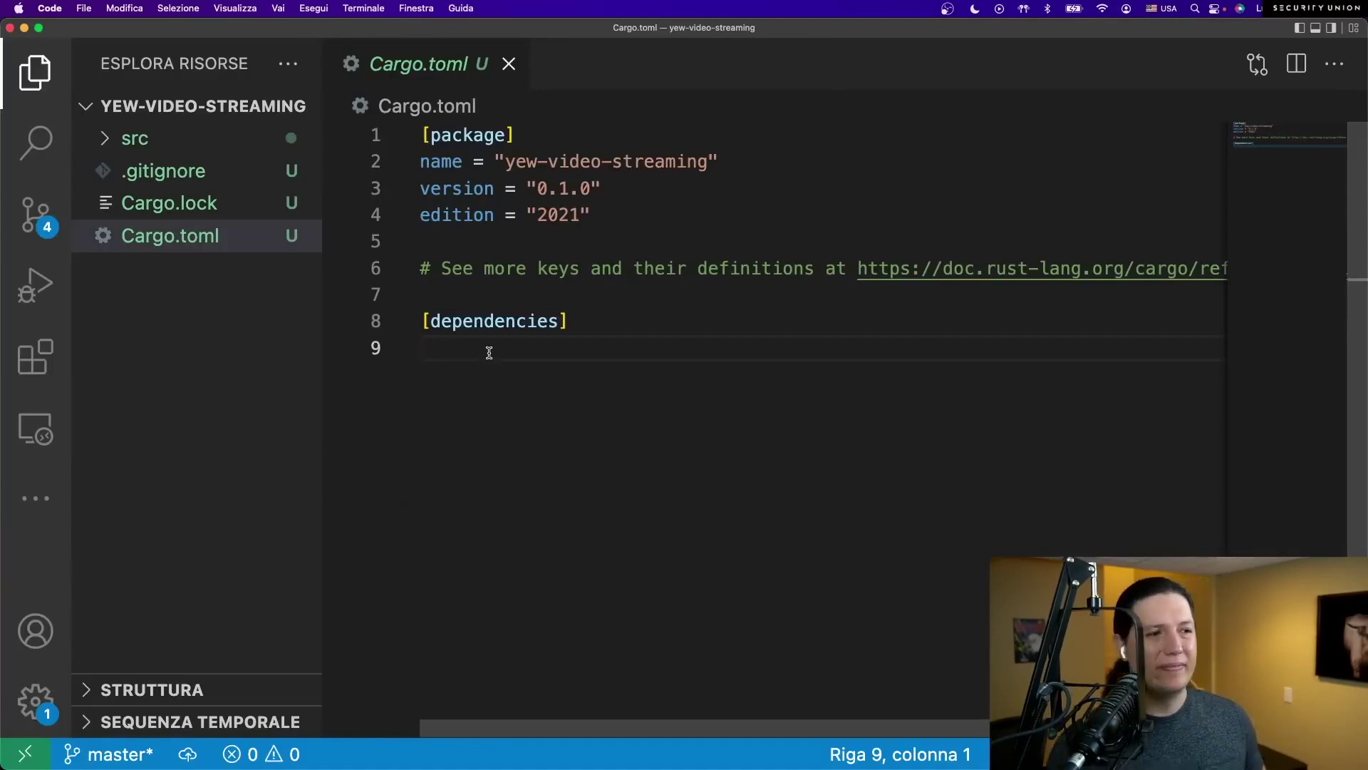
pyautogui.write('yew = "^')
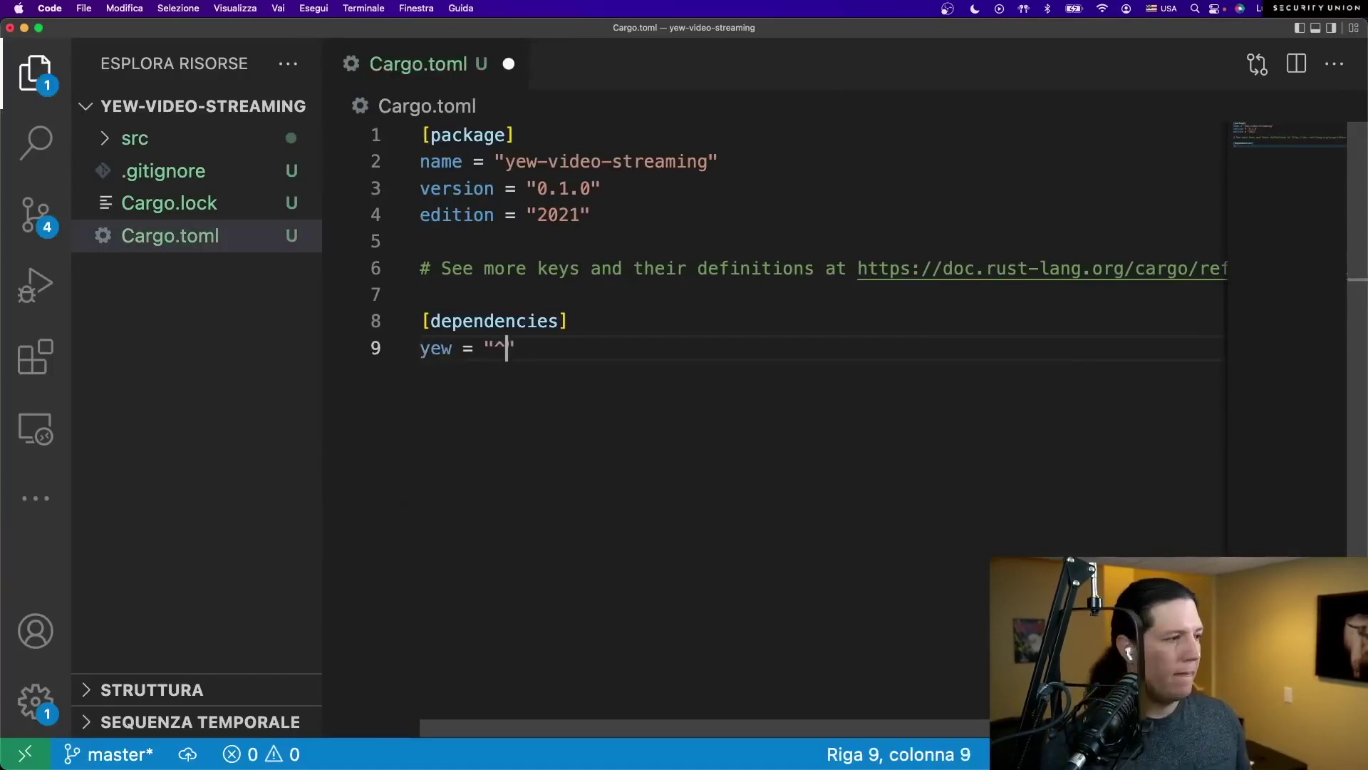
pyautogui.write('0.19')
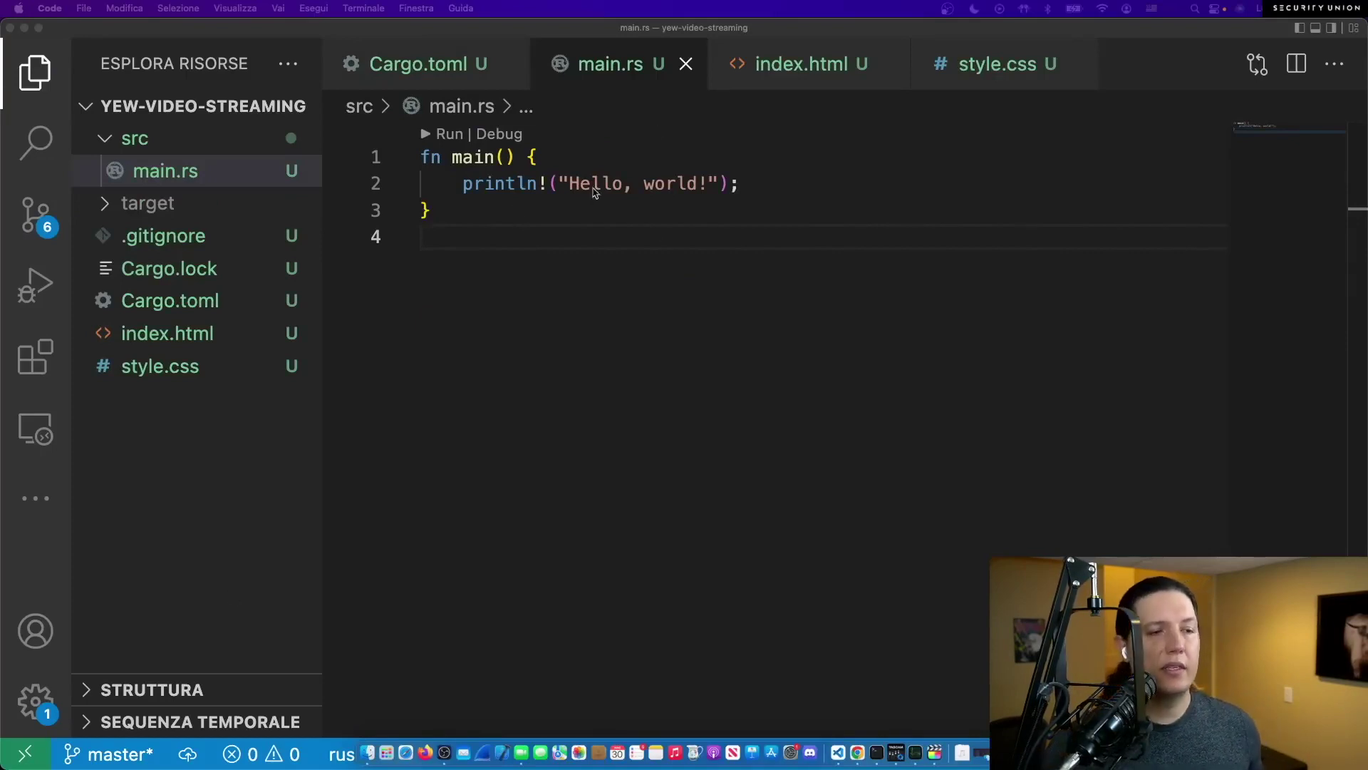
pyautogui.moveTo(678, 238); pyautogui.dragTo(417, 159)
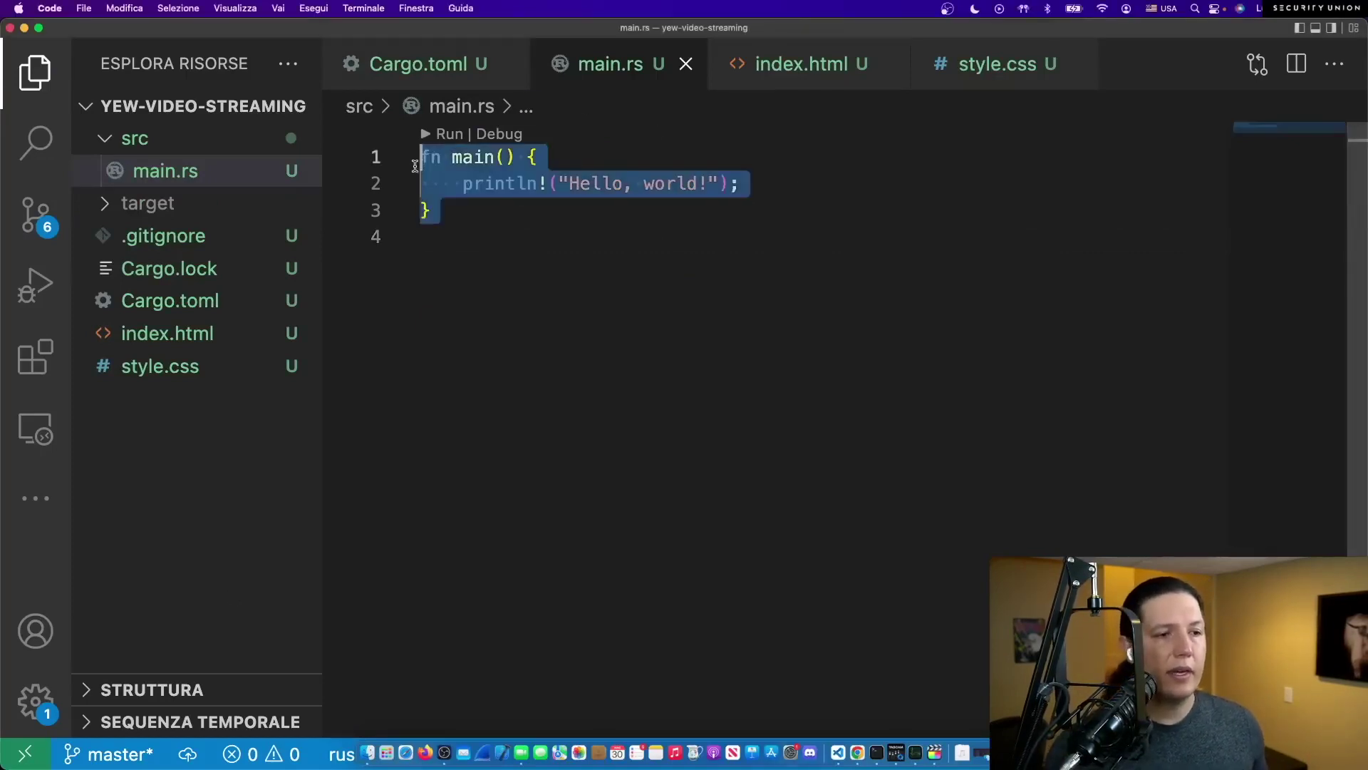
pyautogui.press('BackSpace')
pyautogui.write('u')
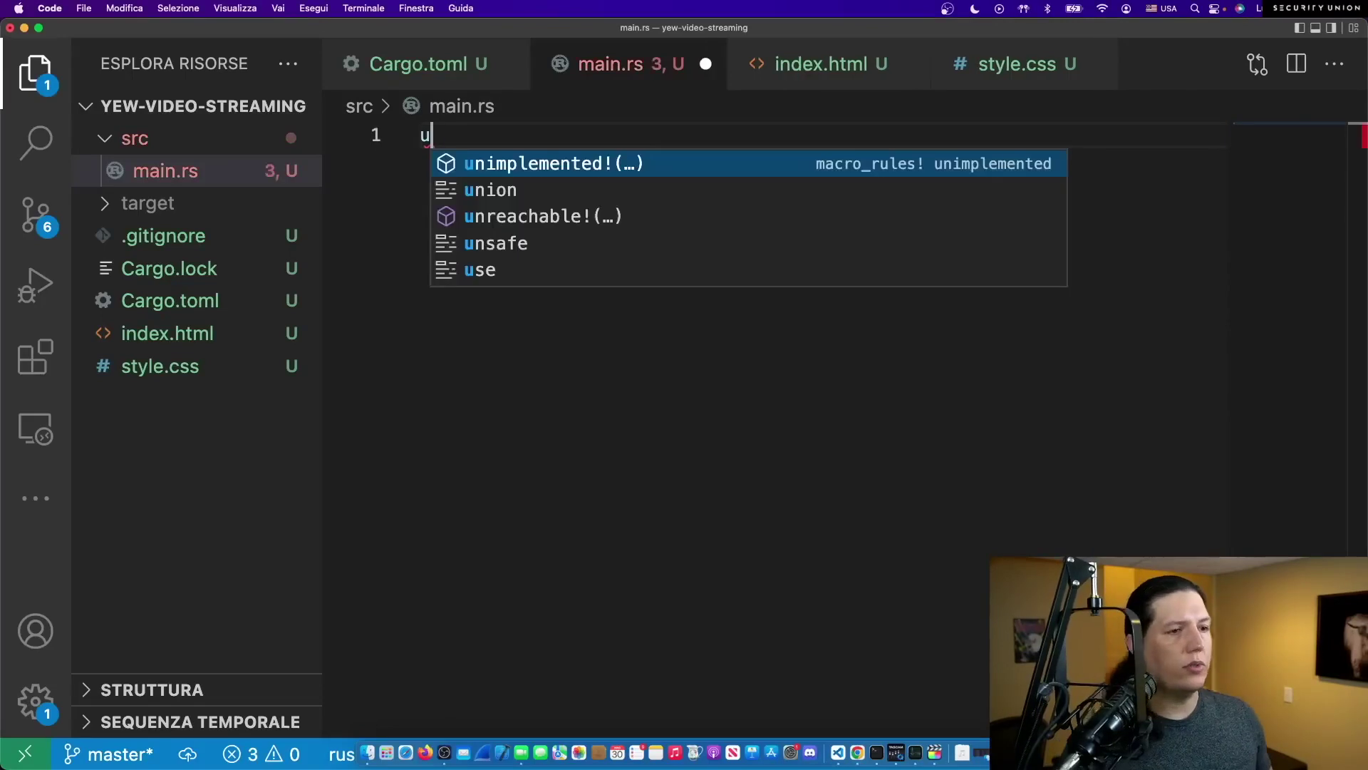
pyautogui.write('se')
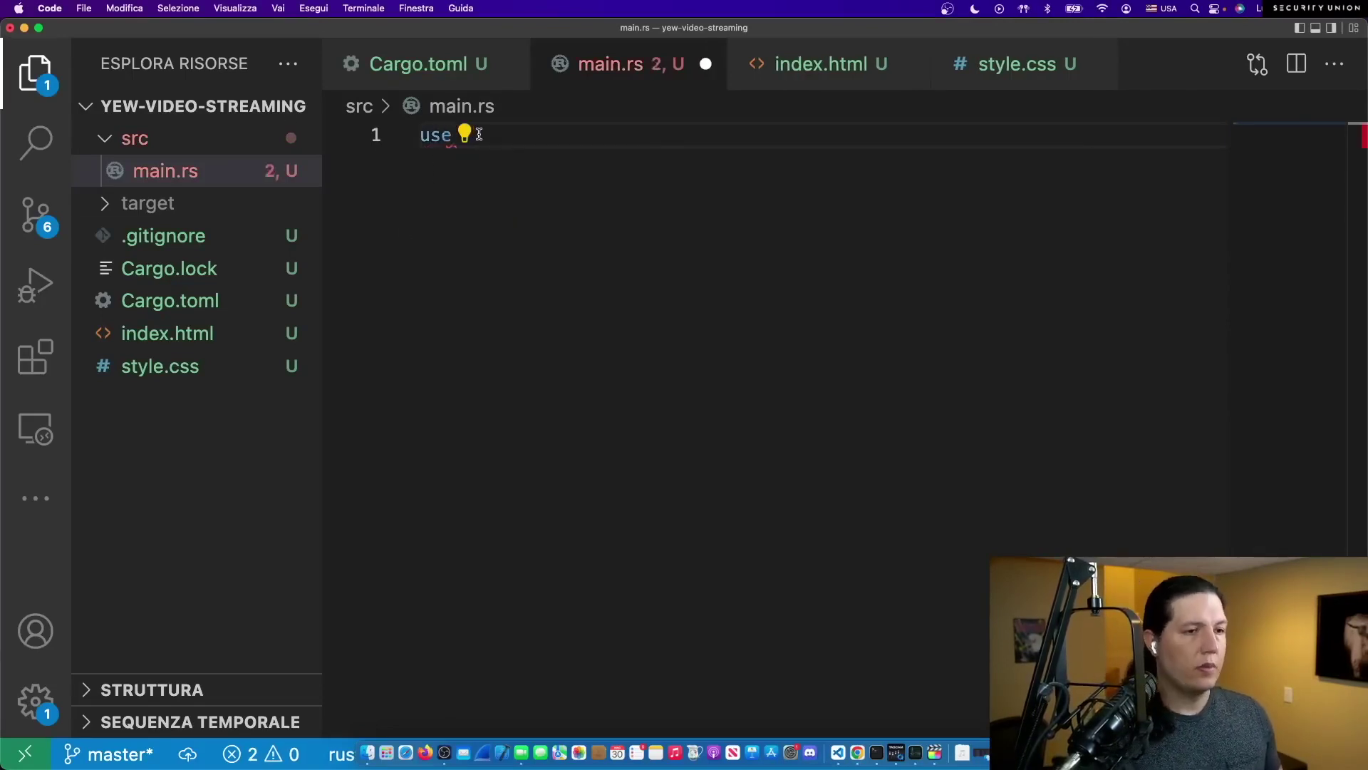
pyautogui.write(' yew::')
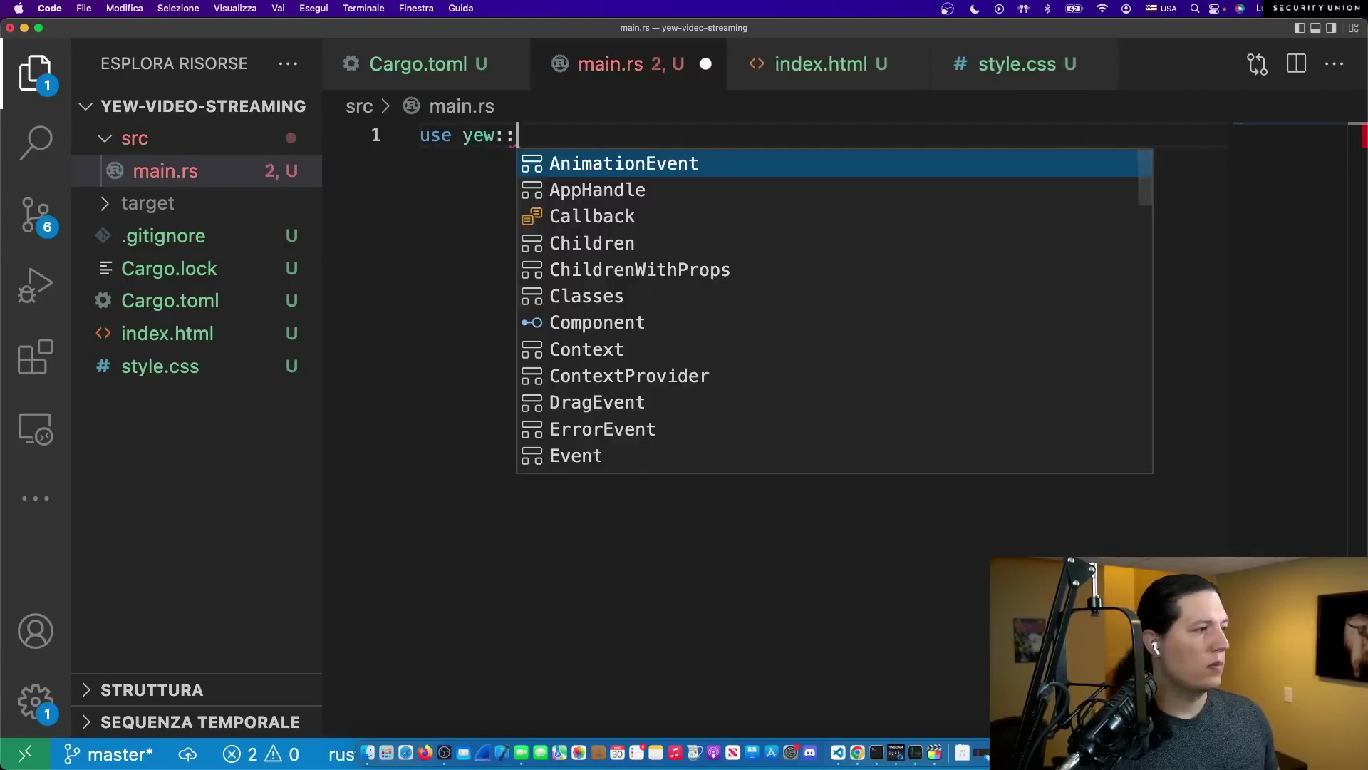
pyautogui.write('prelude::*;')
# - Add the yew prelude import and a function_component attribute for App
pyautogui.press('Return')
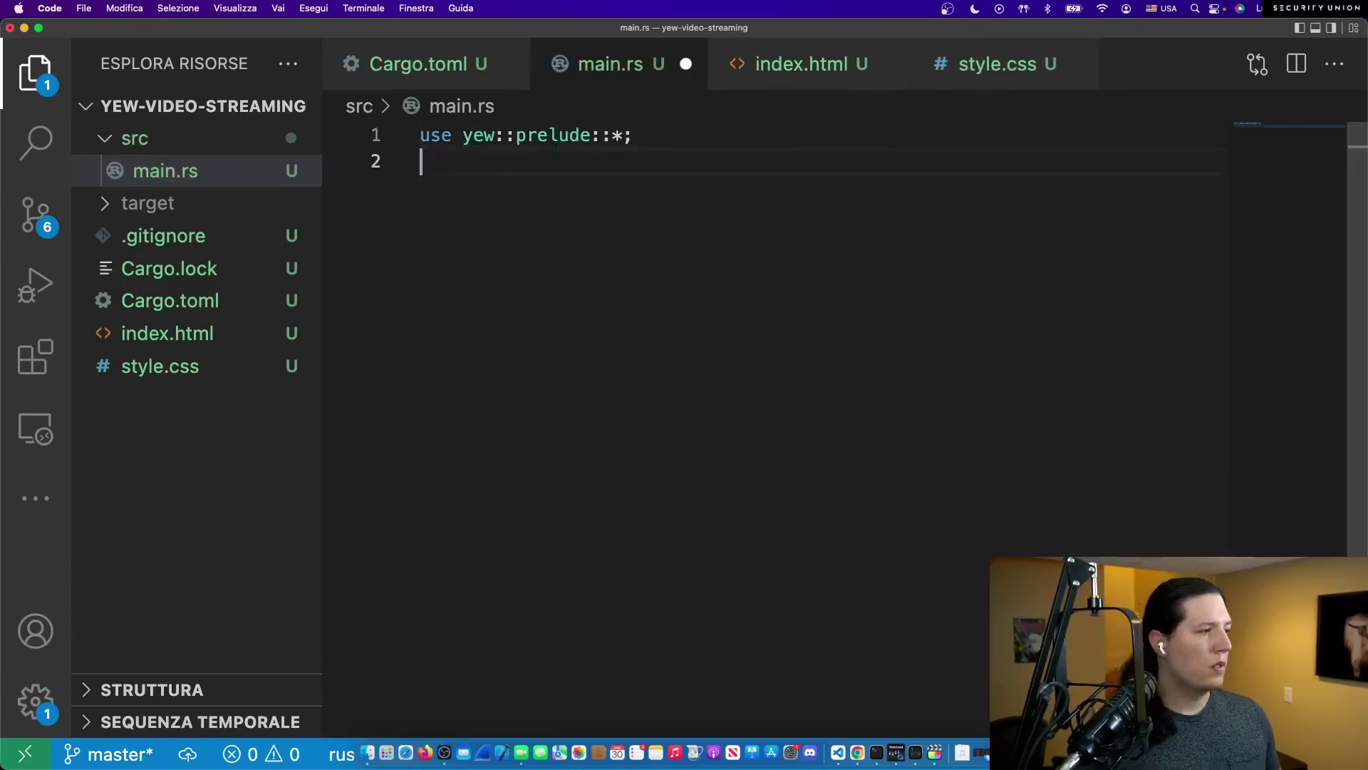
pyautogui.press('Return')
pyautogui.write('$')
pyautogui.press('BackSpace')
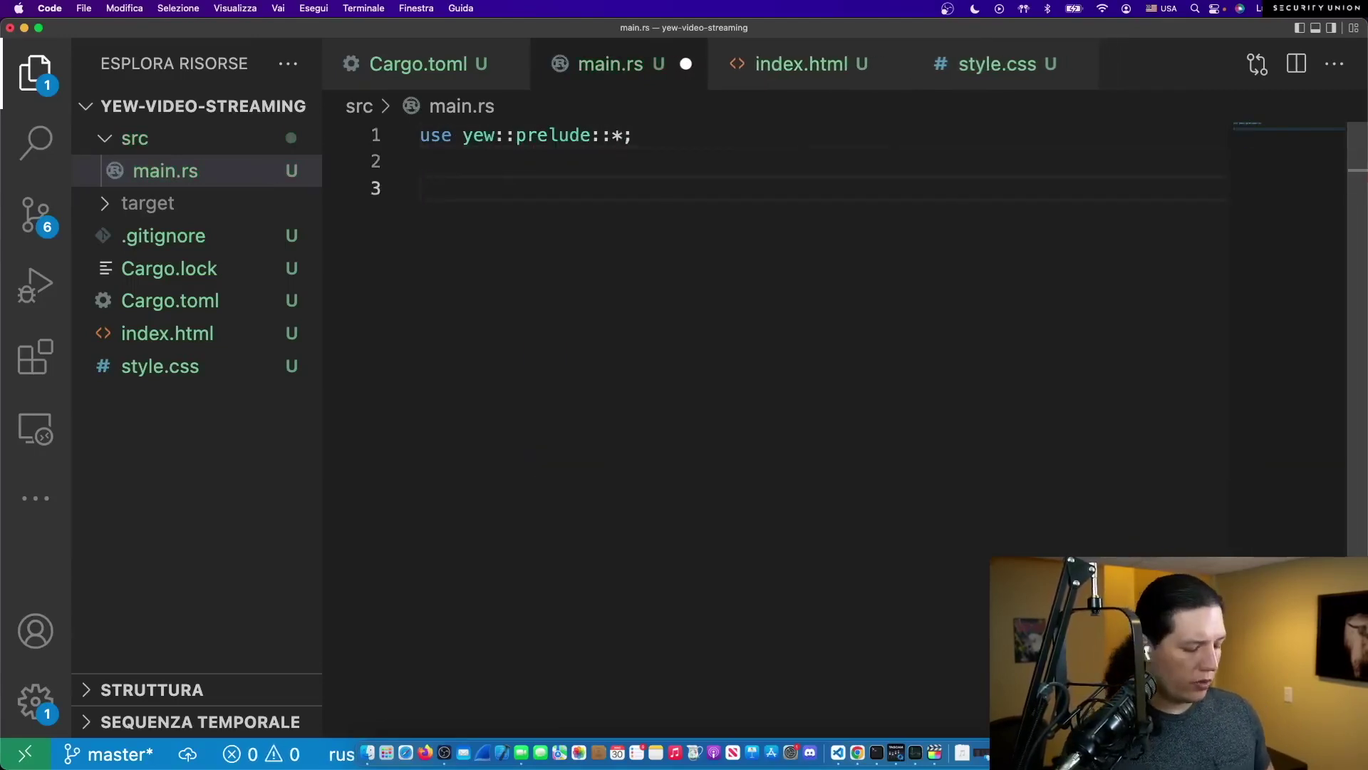
pyautogui.write('#')
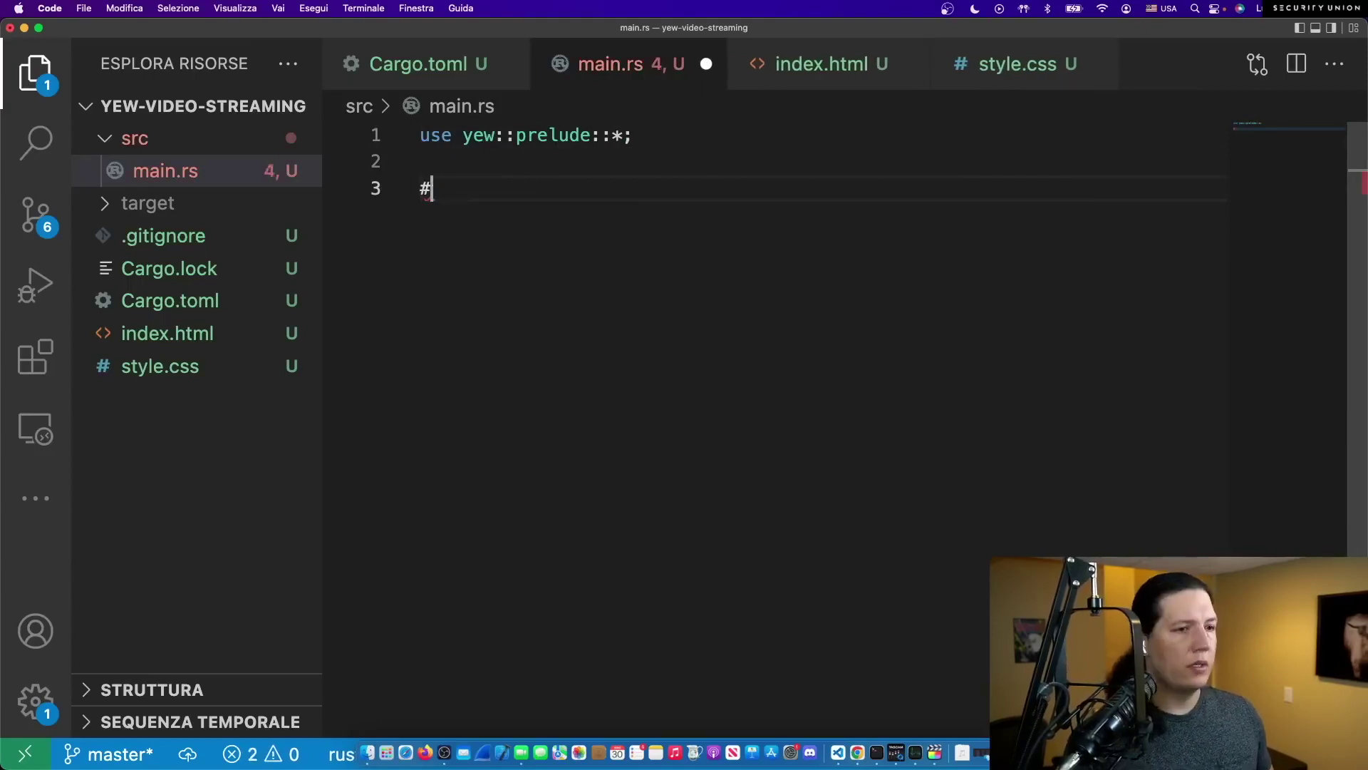
pyautogui.write('[')
pyautogui.write('func')
pyautogui.press('Return')
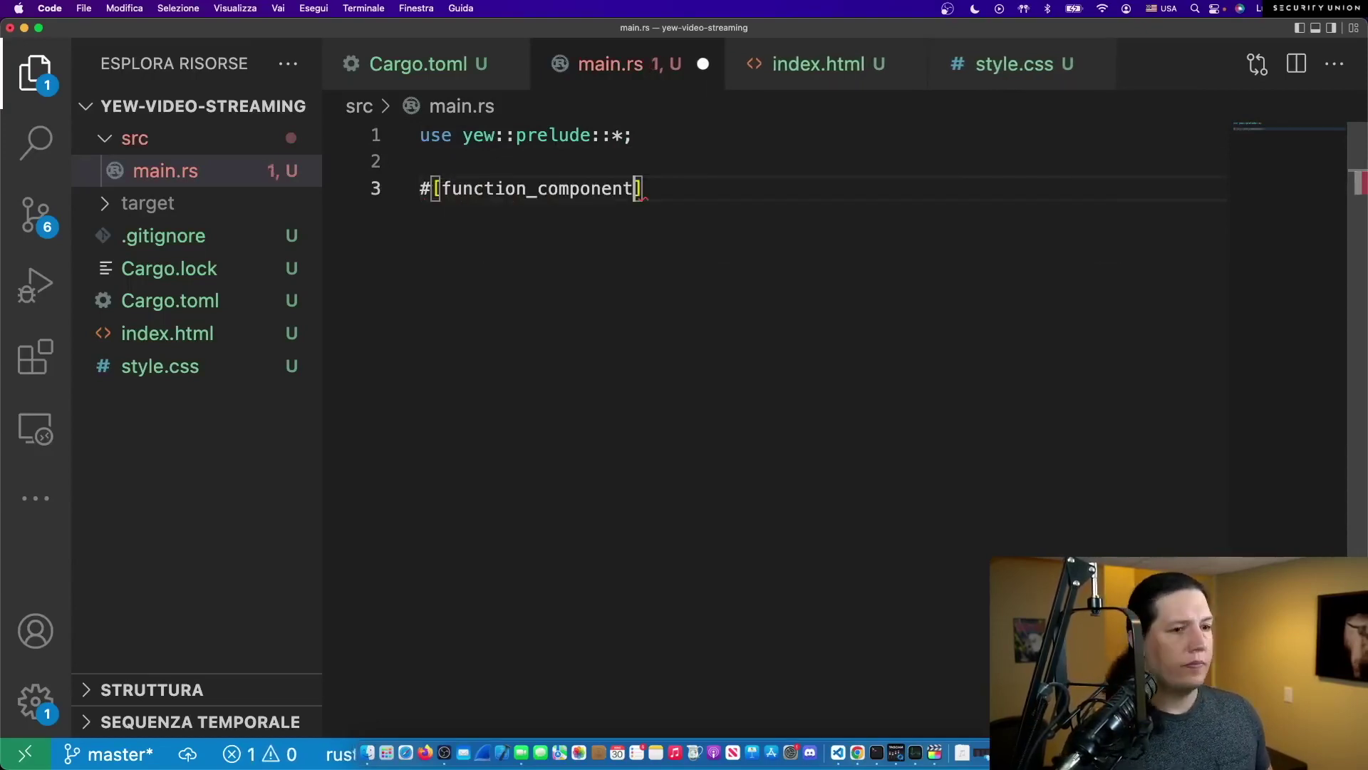
pyautogui.write('(App')
pyautogui.press('Return')
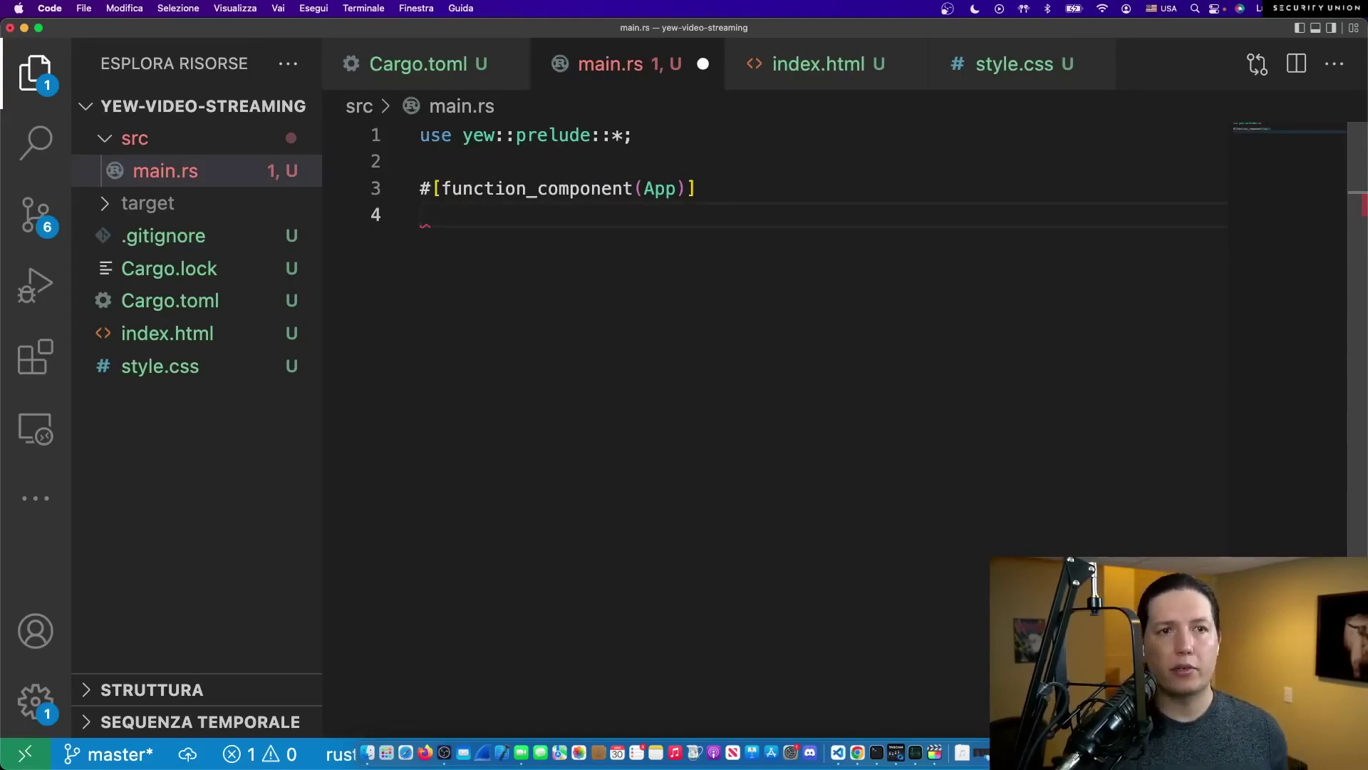
pyautogui.write('f')
# - Write the App function returning an html! div containing "Hi!!!"
pyautogui.press('BackSpace')
pyautogui.write('fn app() ')
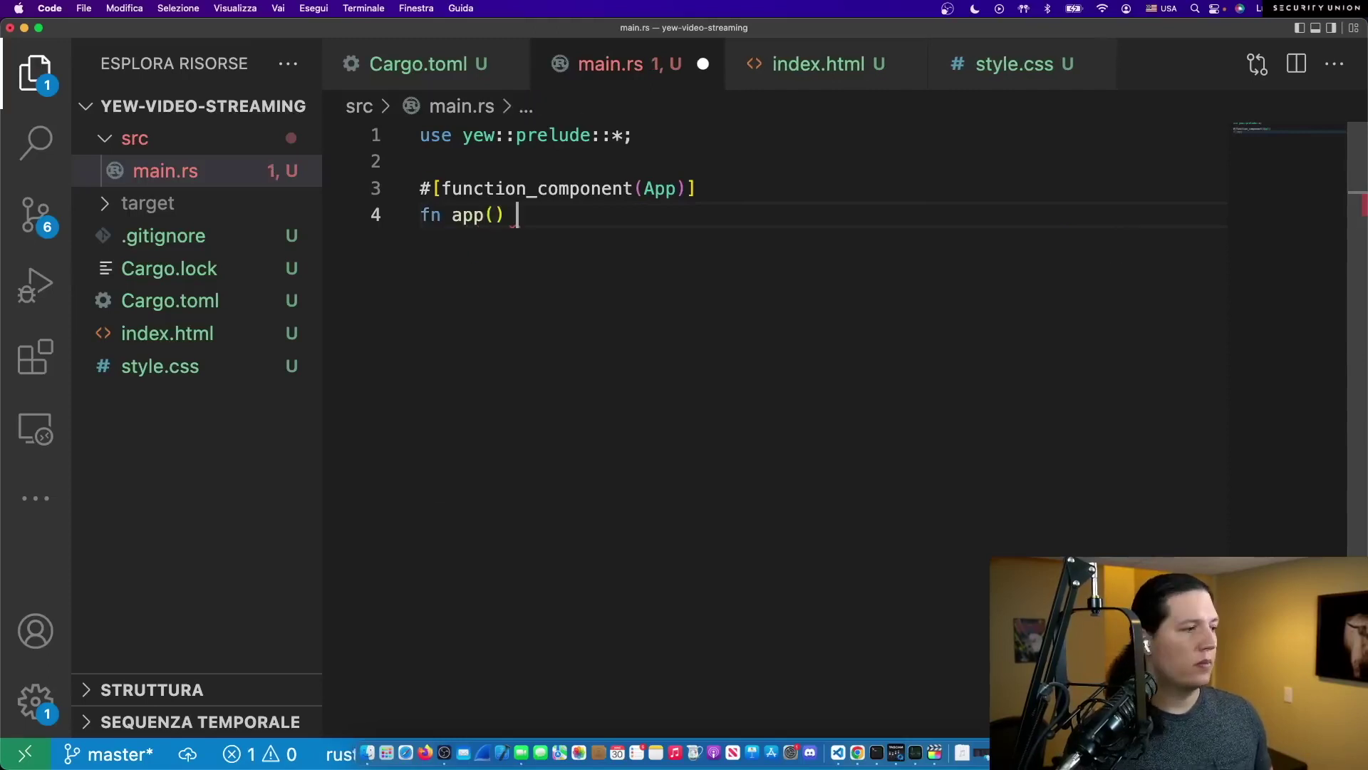
pyautogui.write('-> Html {')
pyautogui.press('Return')
pyautogui.write('html!')
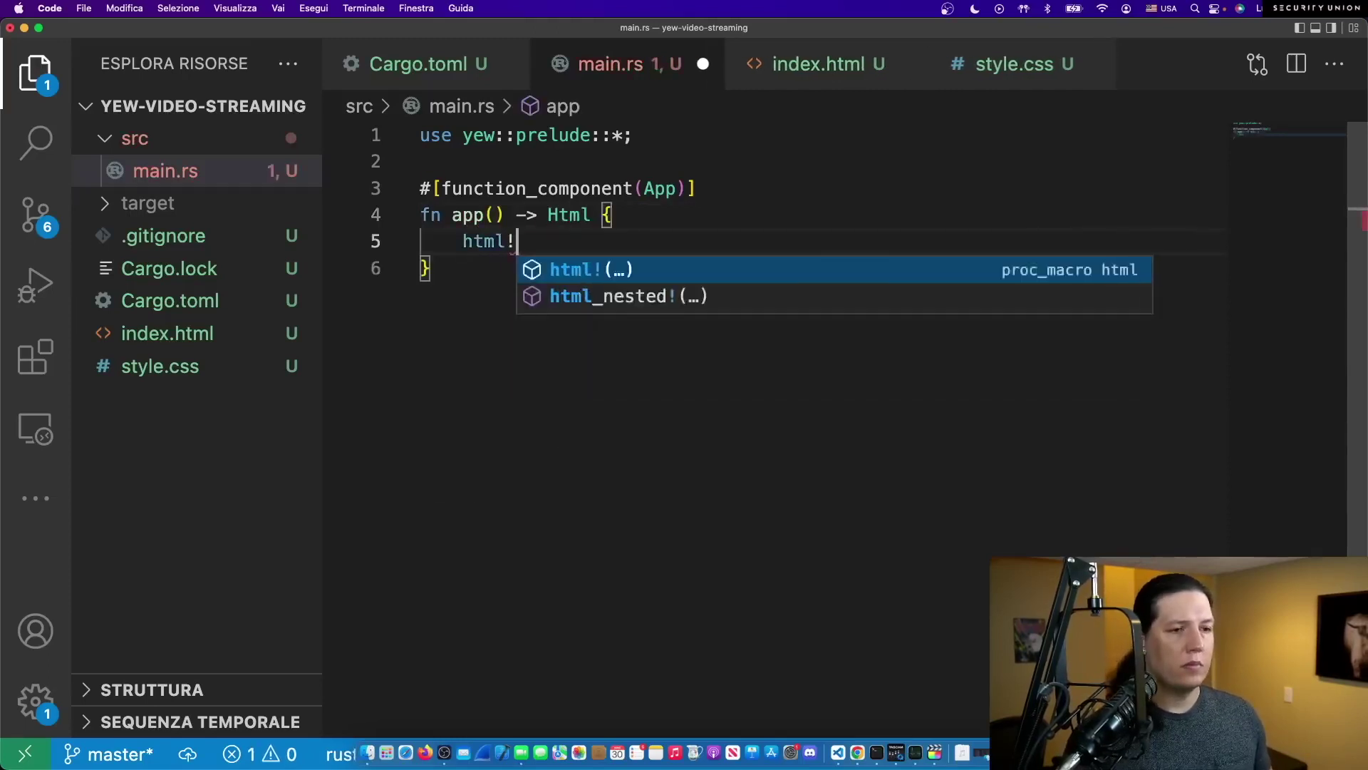
pyautogui.write('(')
pyautogui.press('Return')
pyautogui.write('iv>')
pyautogui.press('Return')
pyautogui.press('Return')
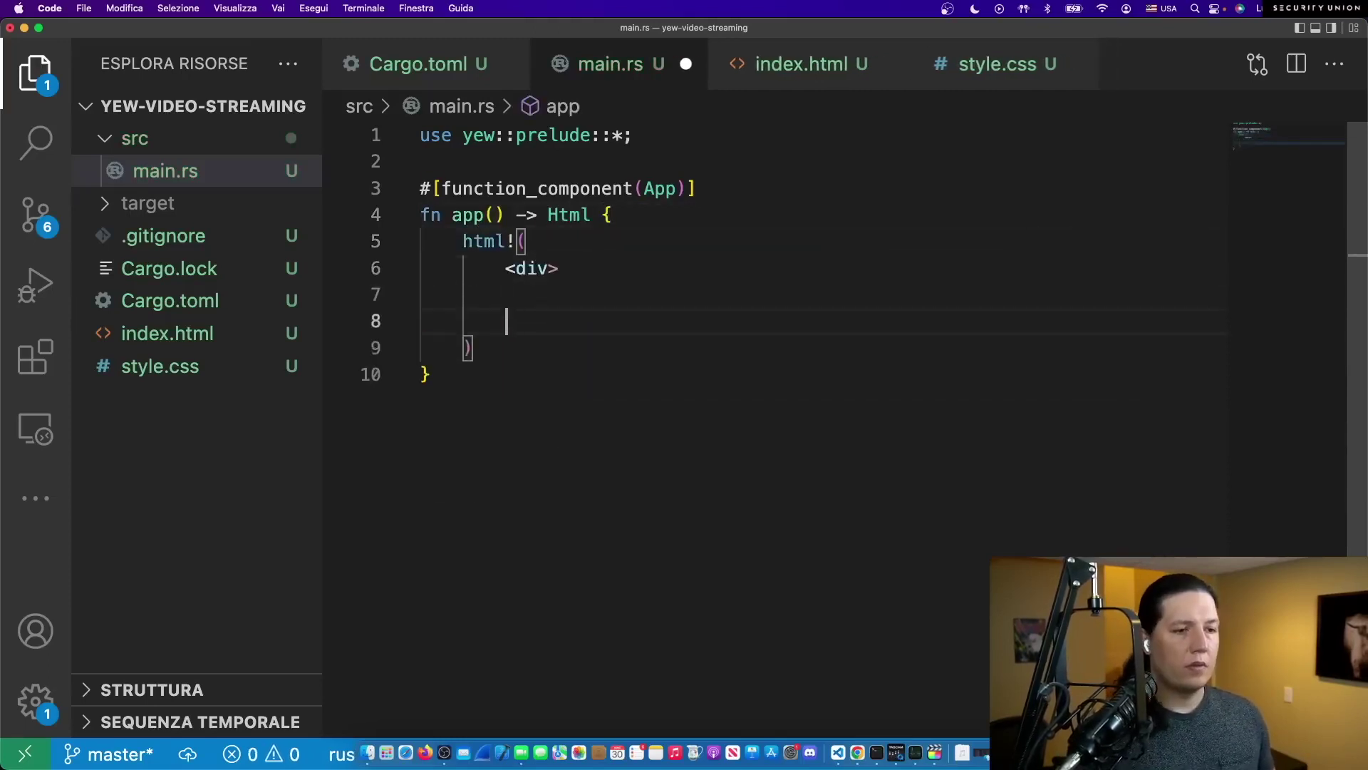
pyautogui.press('Tab')
pyautogui.write('Hi!!')
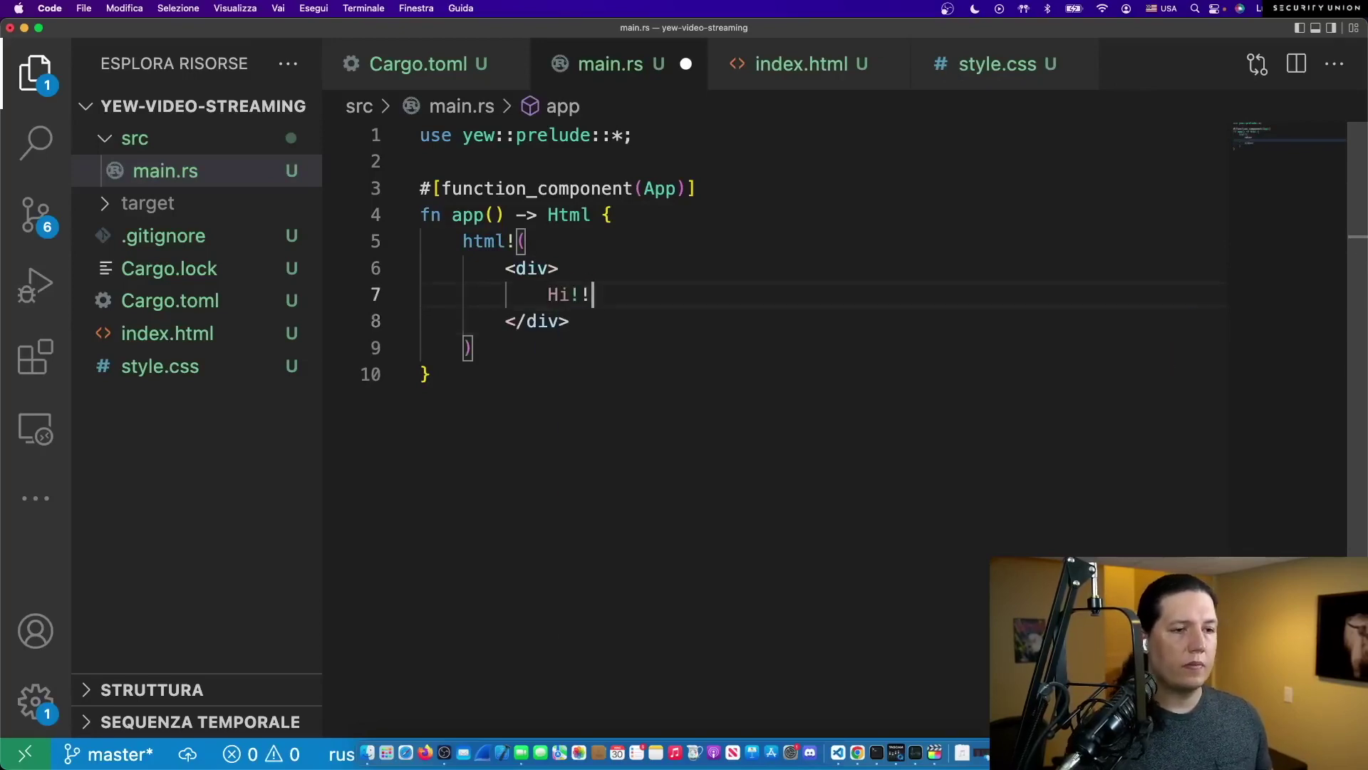
pyautogui.write('!')
pyautogui.press('super+Down')
pyautogui.press('Return')
pyautogui.press('Return')
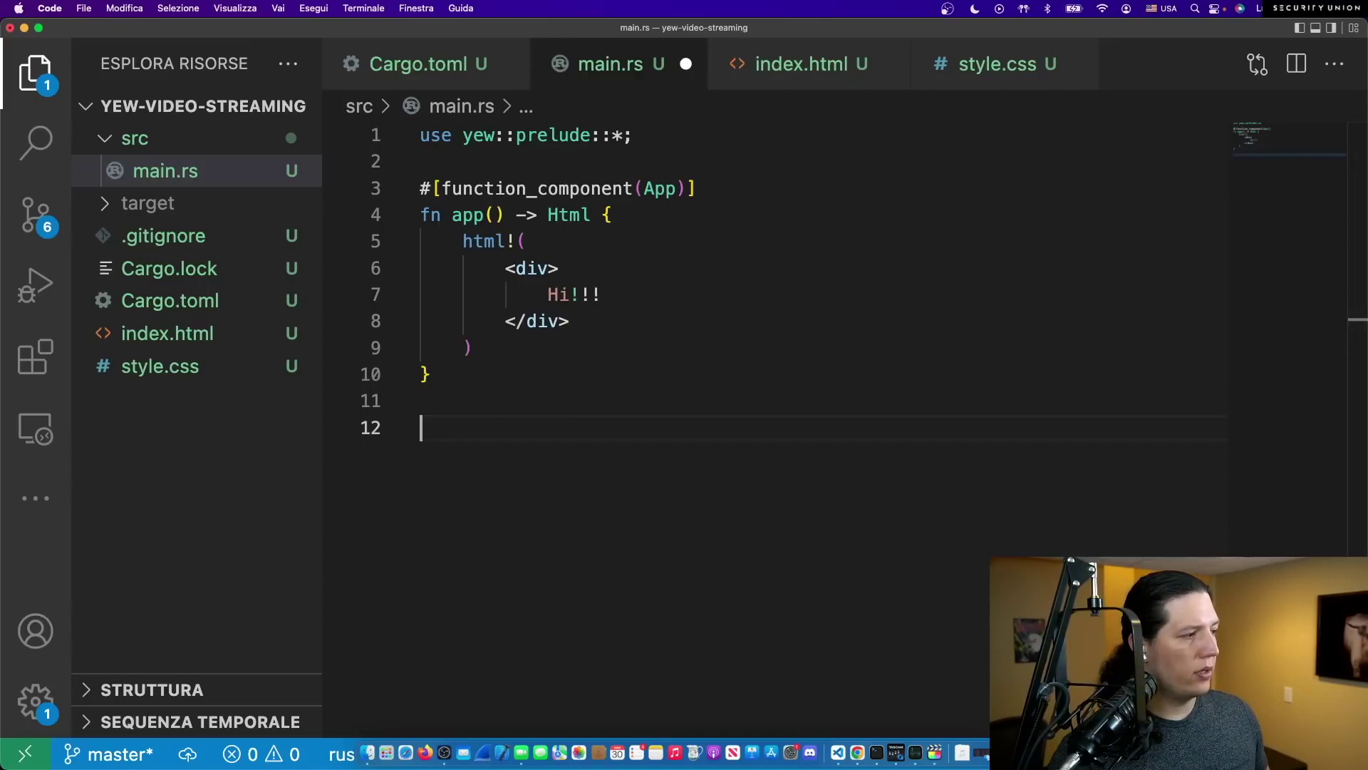
pyautogui.write('f')
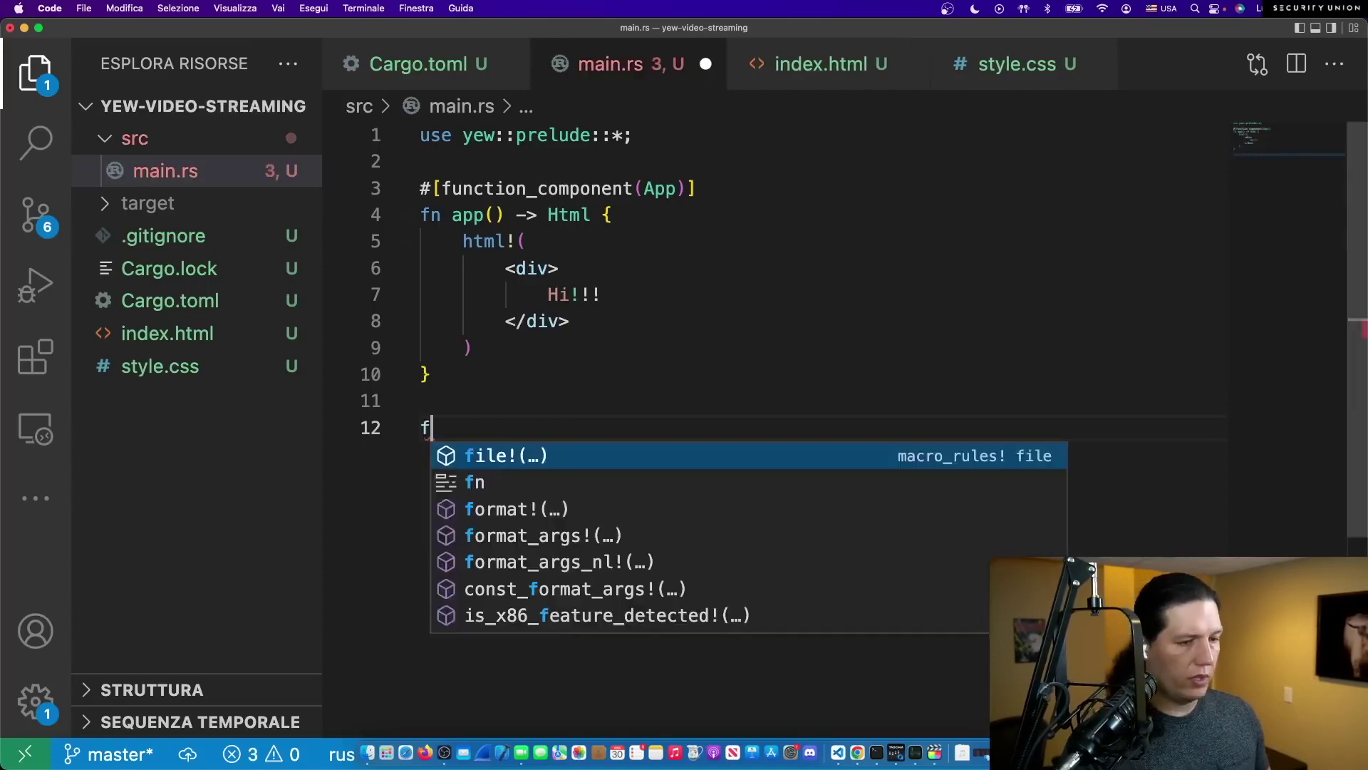
pyautogui.write('un ma')
# - Add main calling yew::start_app::<App>(), fix the missing semicolon, and save
pyautogui.press('BackSpace')
pyautogui.press('BackSpace')
pyautogui.press('BackSpace')
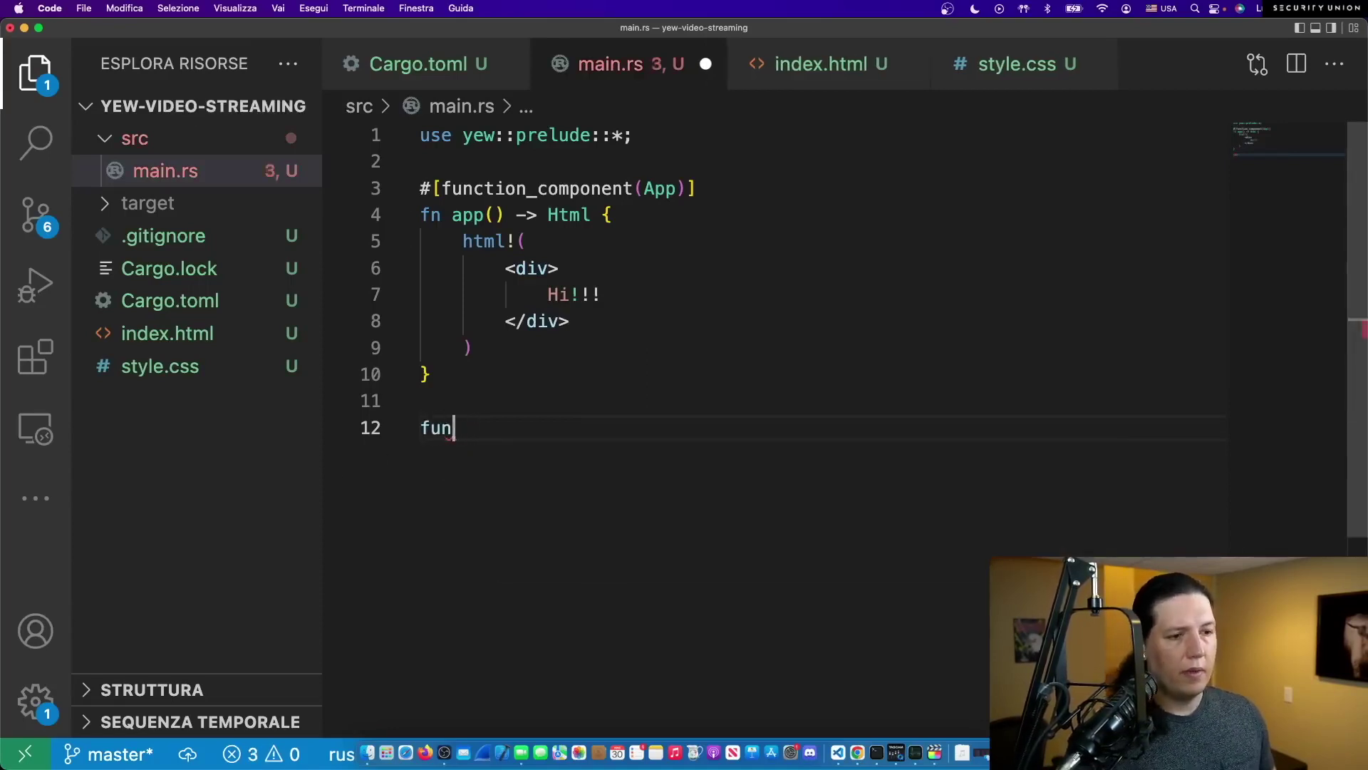
pyautogui.write('main() {')
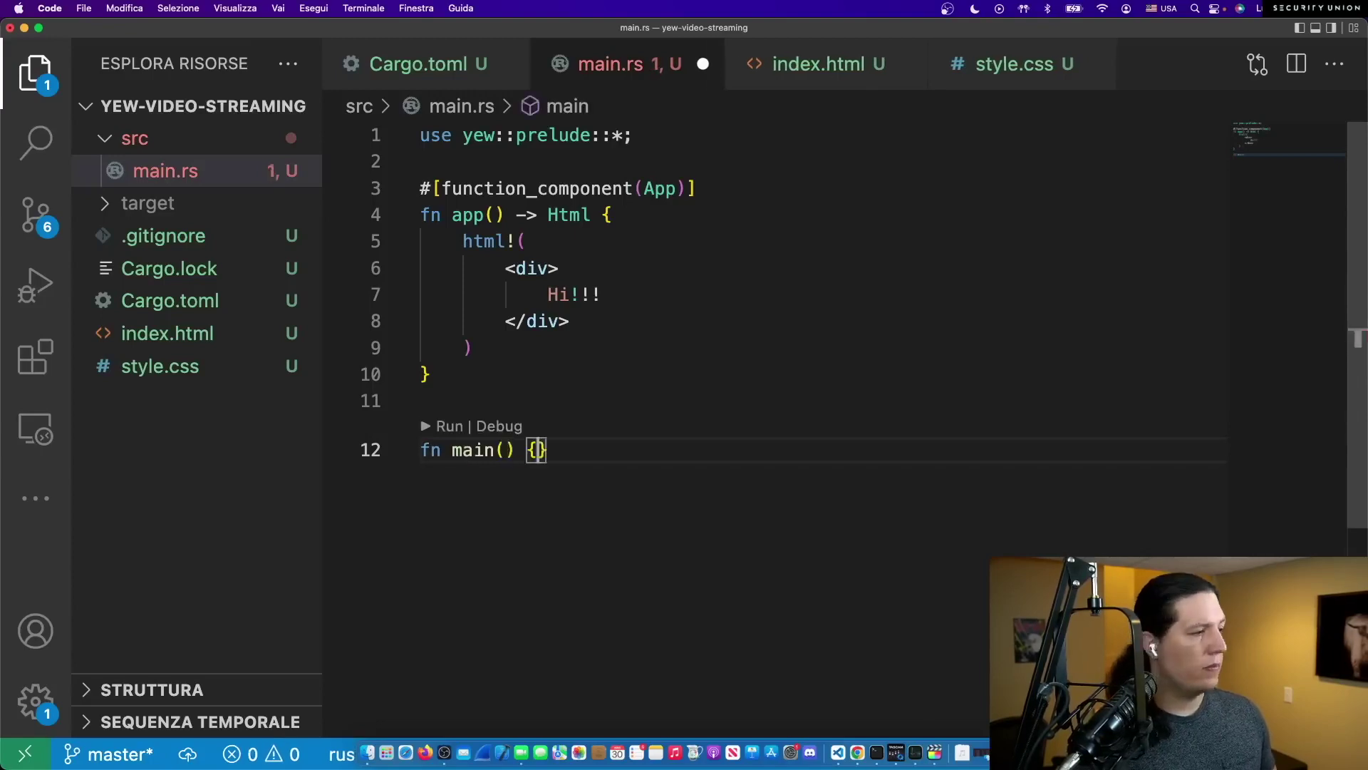
pyautogui.press('Return')
pyautogui.write('yew::start_app::<Ap')
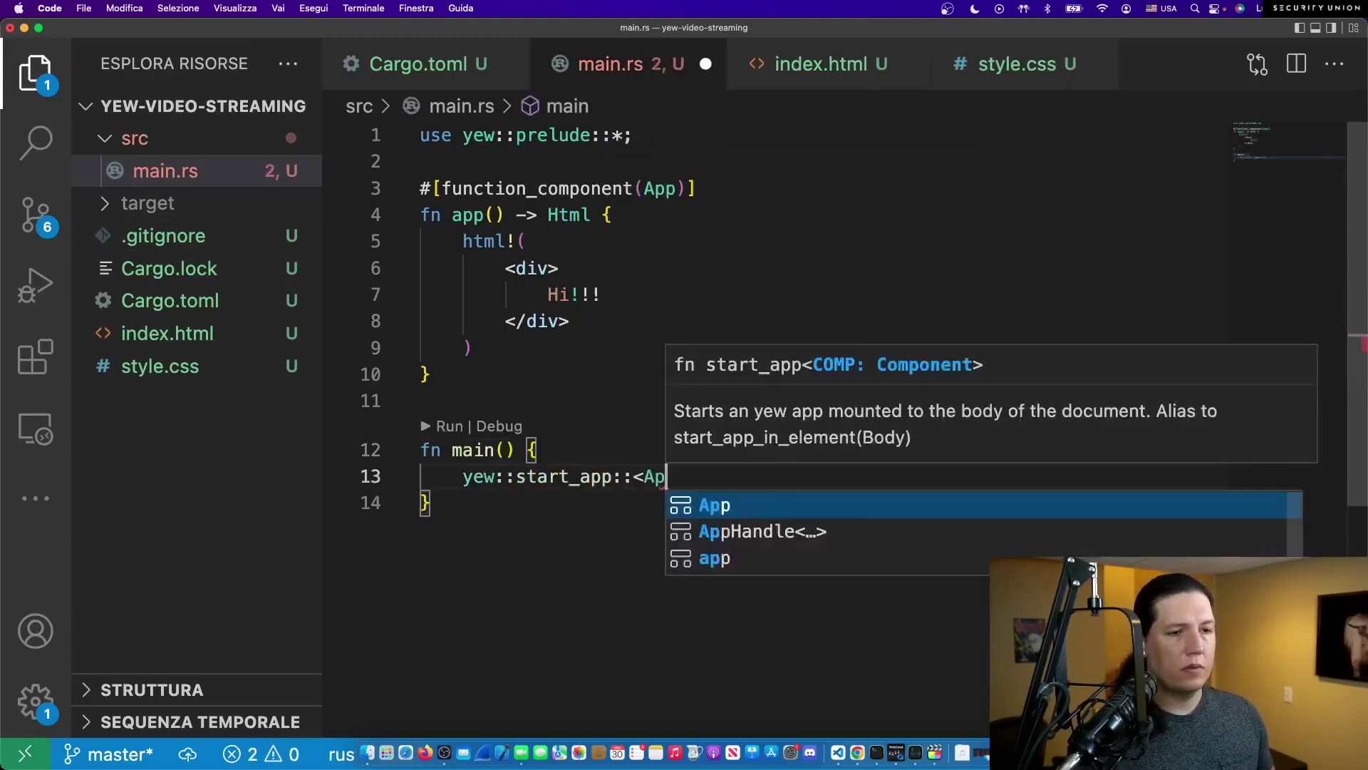
pyautogui.write('p>()')
pyautogui.press('super+s')
pyautogui.click(433, 477)
pyautogui.click(457, 504)
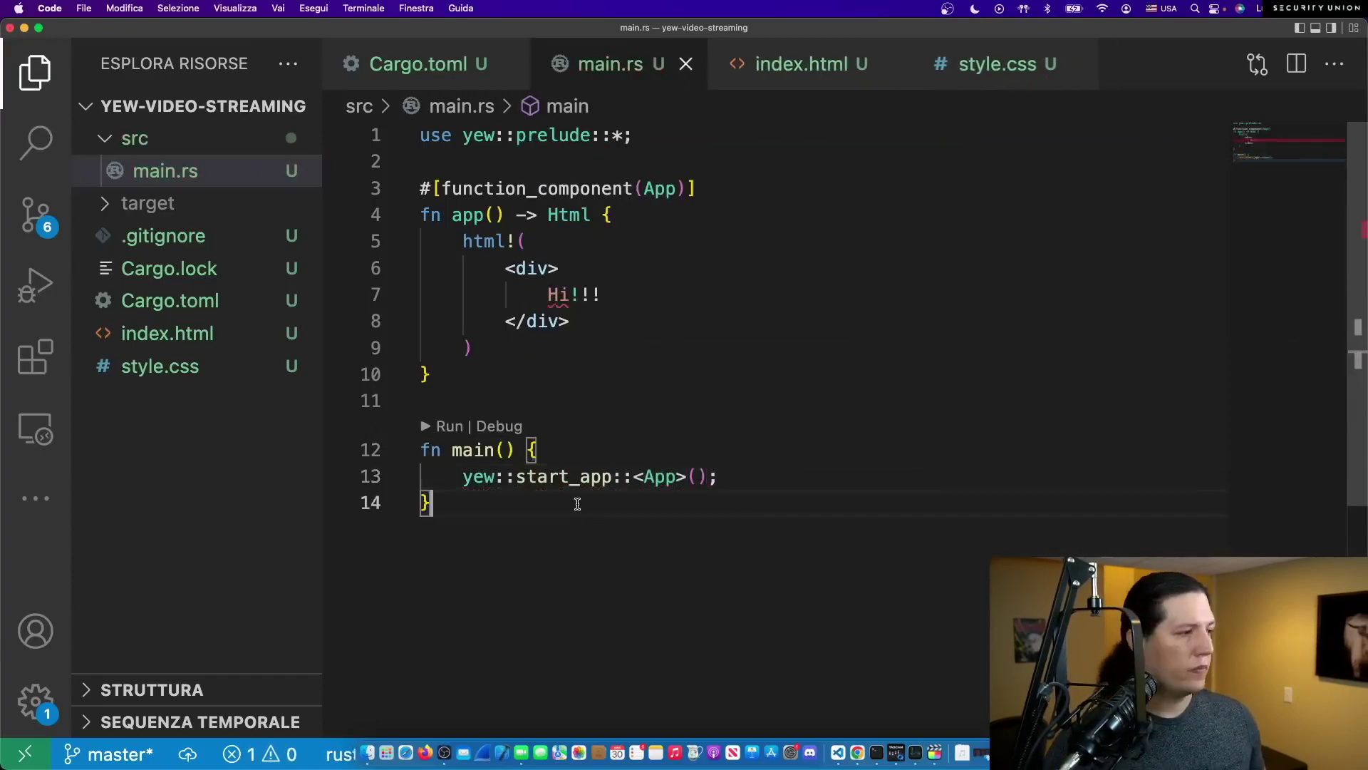
pyautogui.press('super+s')
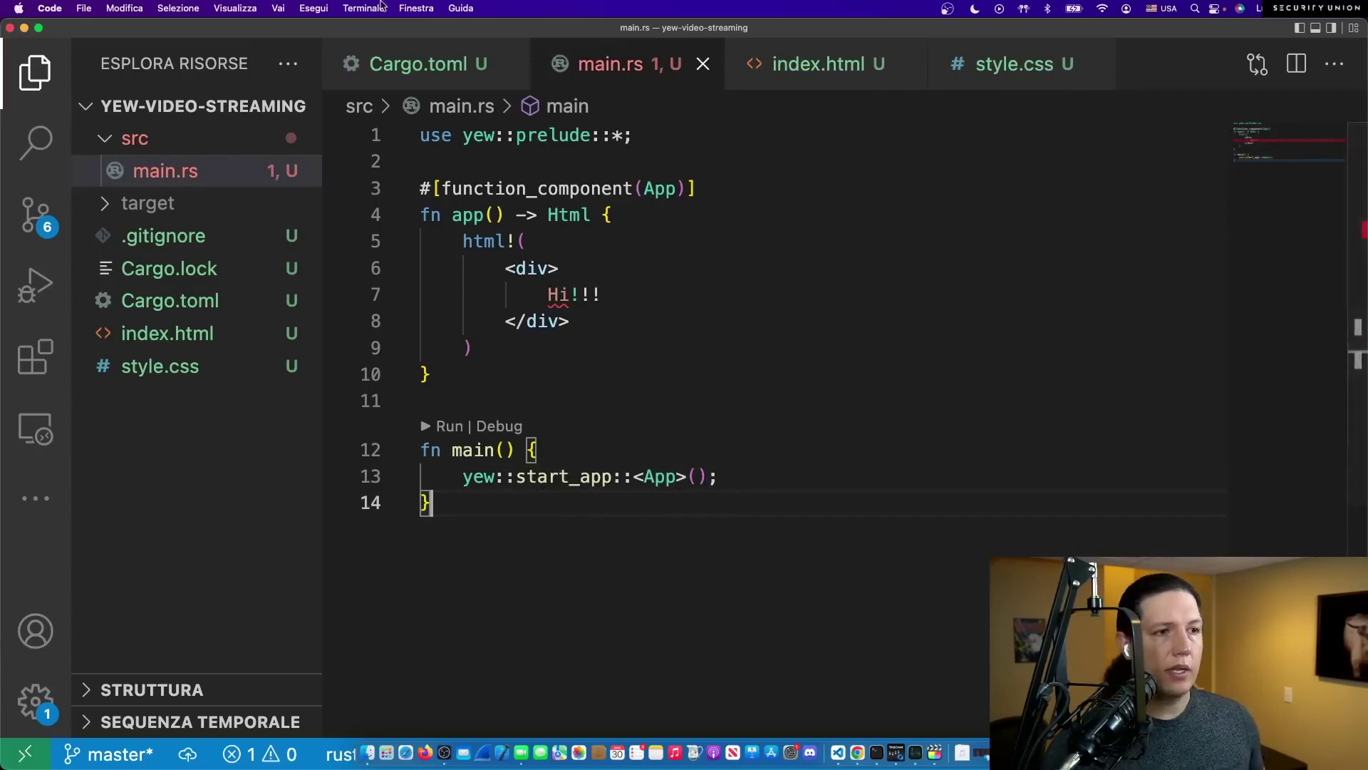
# - Run trunk serve in a new integrated terminal
pyautogui.click(363, 7)
pyautogui.click(382, 32)
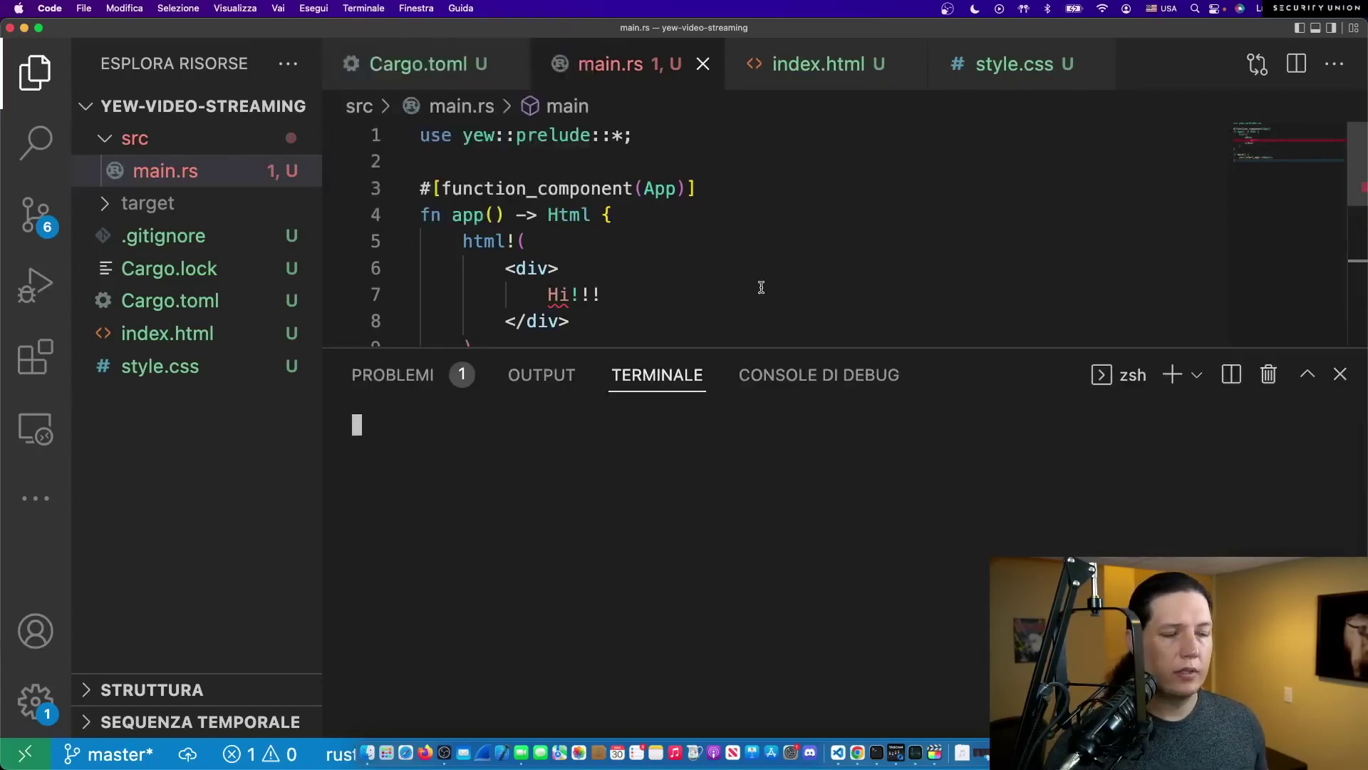
pyautogui.write('y')
pyautogui.press('Return')
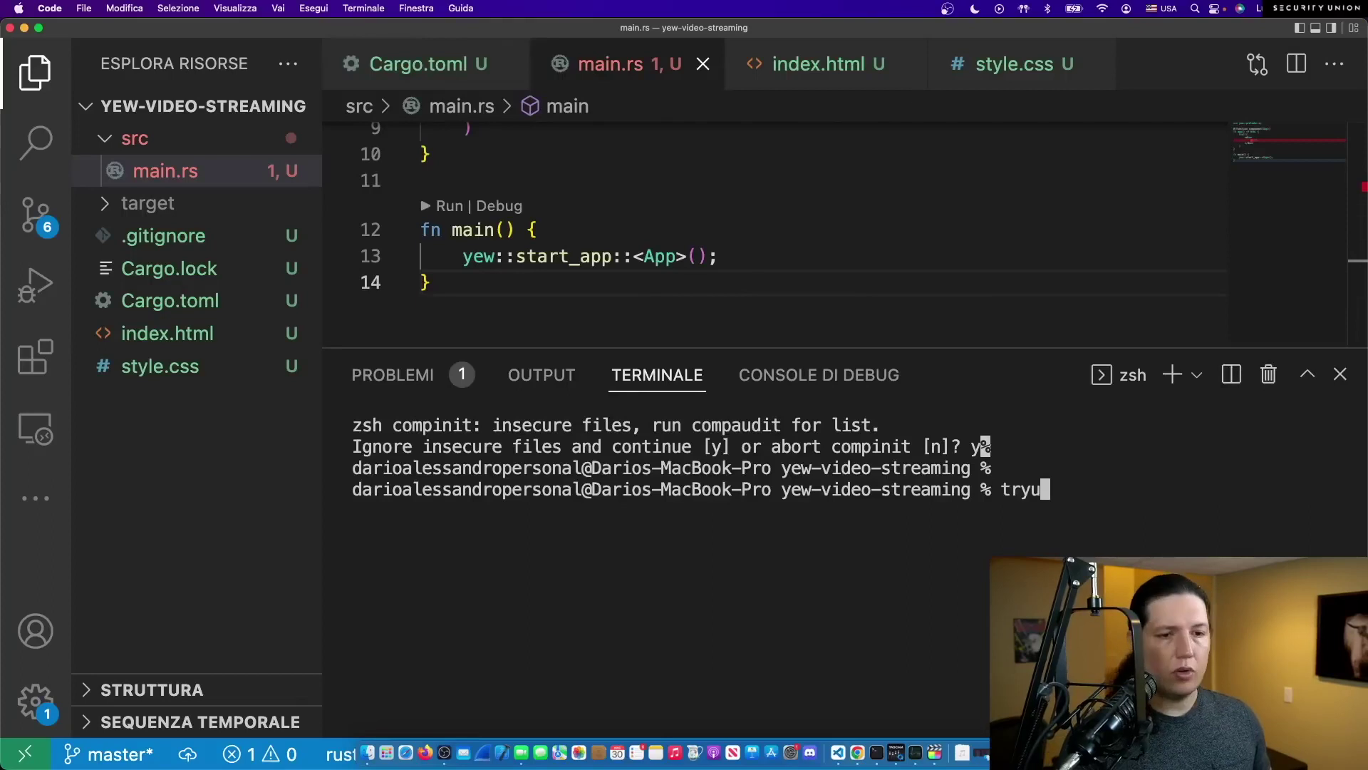
pyautogui.write('ve')
pyautogui.press('Return')
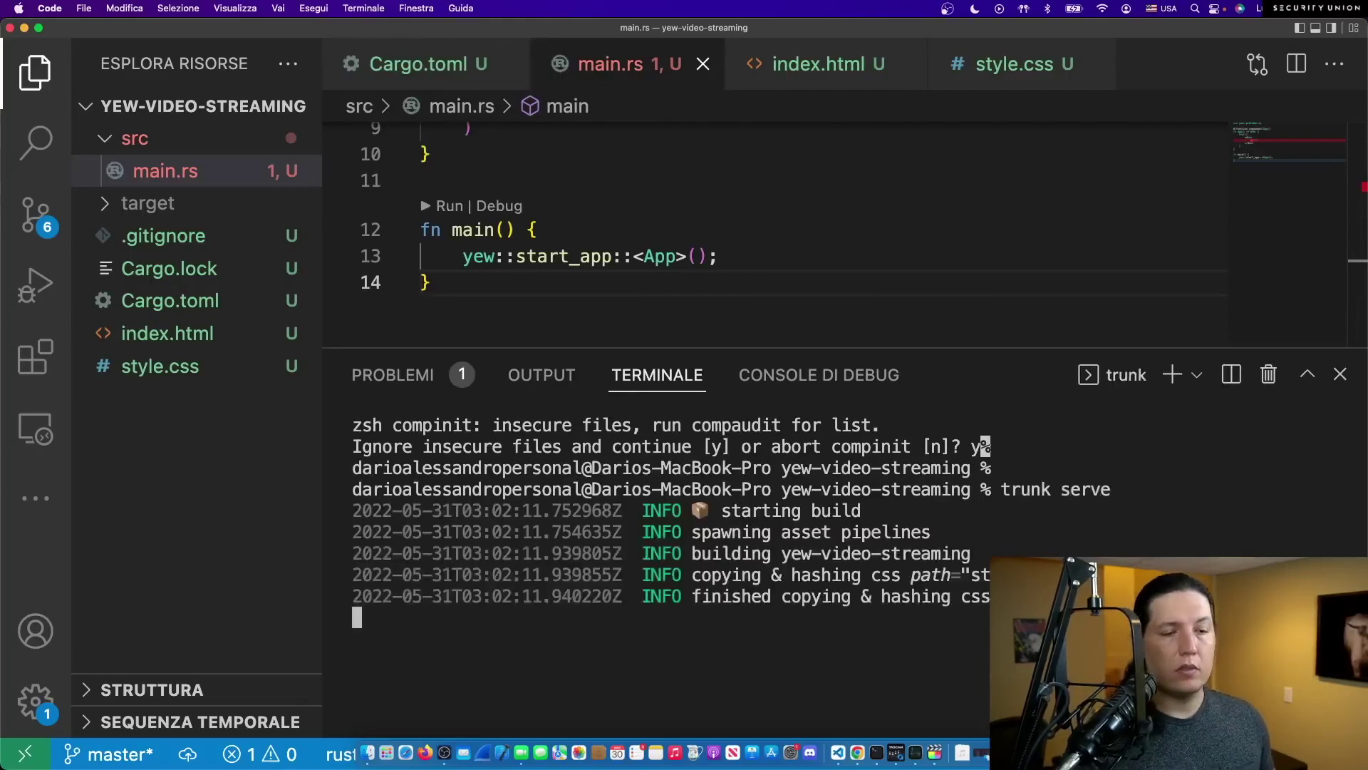
pyautogui.scroll(3, 642, 235)
# - Wrap the div text as a braced raw string {r#"..."#} and save
pyautogui.click(556, 222)
pyautogui.write('"Hi!!!')
pyautogui.press('End')
pyautogui.write('"')
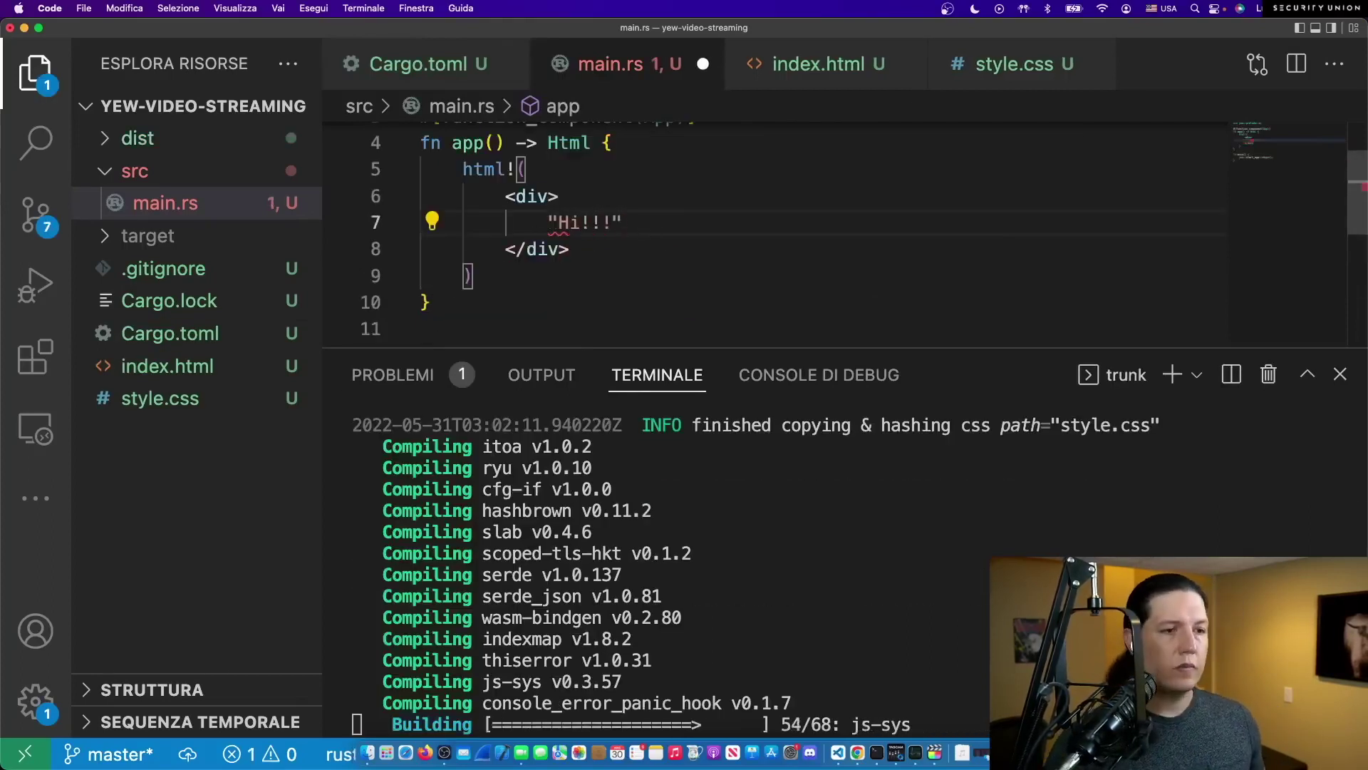
pyautogui.press('super+s')
pyautogui.scroll(-3, 1039, 318)
pyautogui.moveTo(699, 353); pyautogui.dragTo(699, 477)
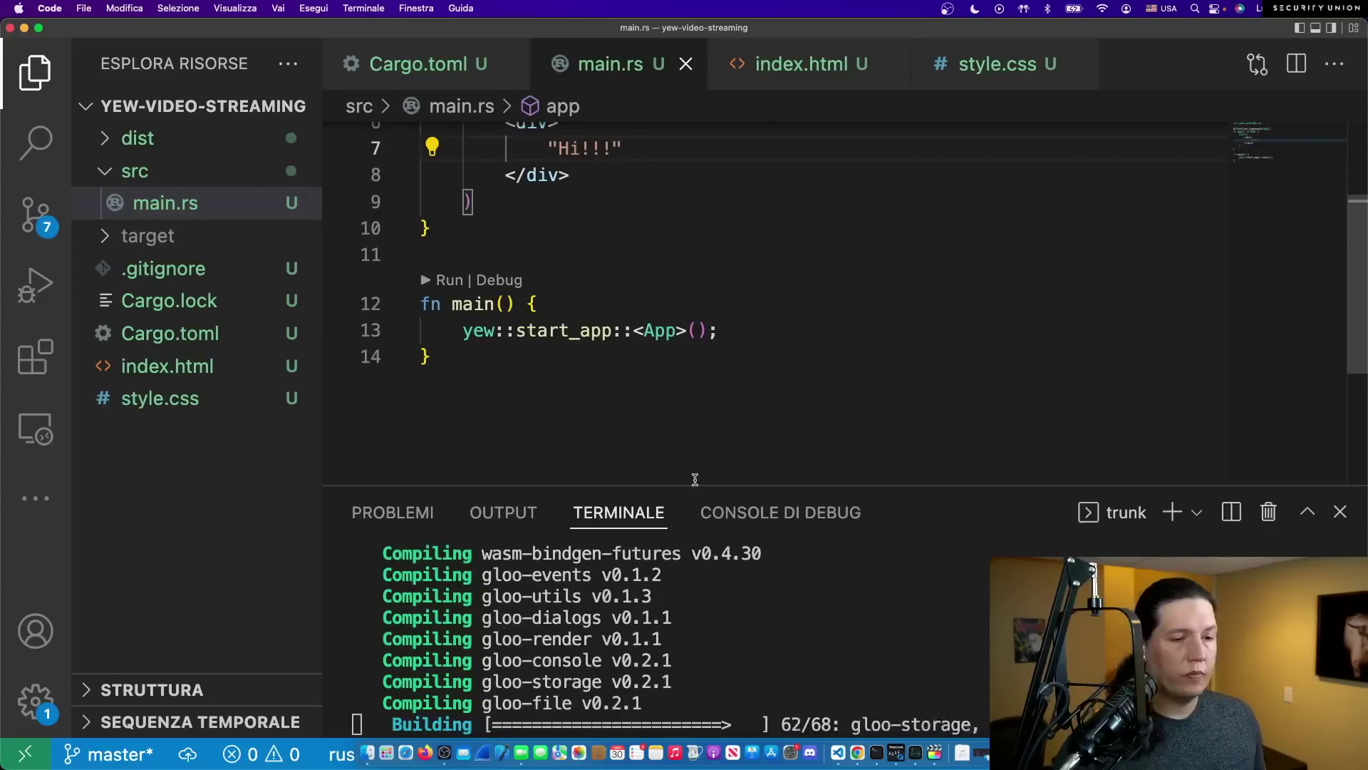
pyautogui.click(484, 176)
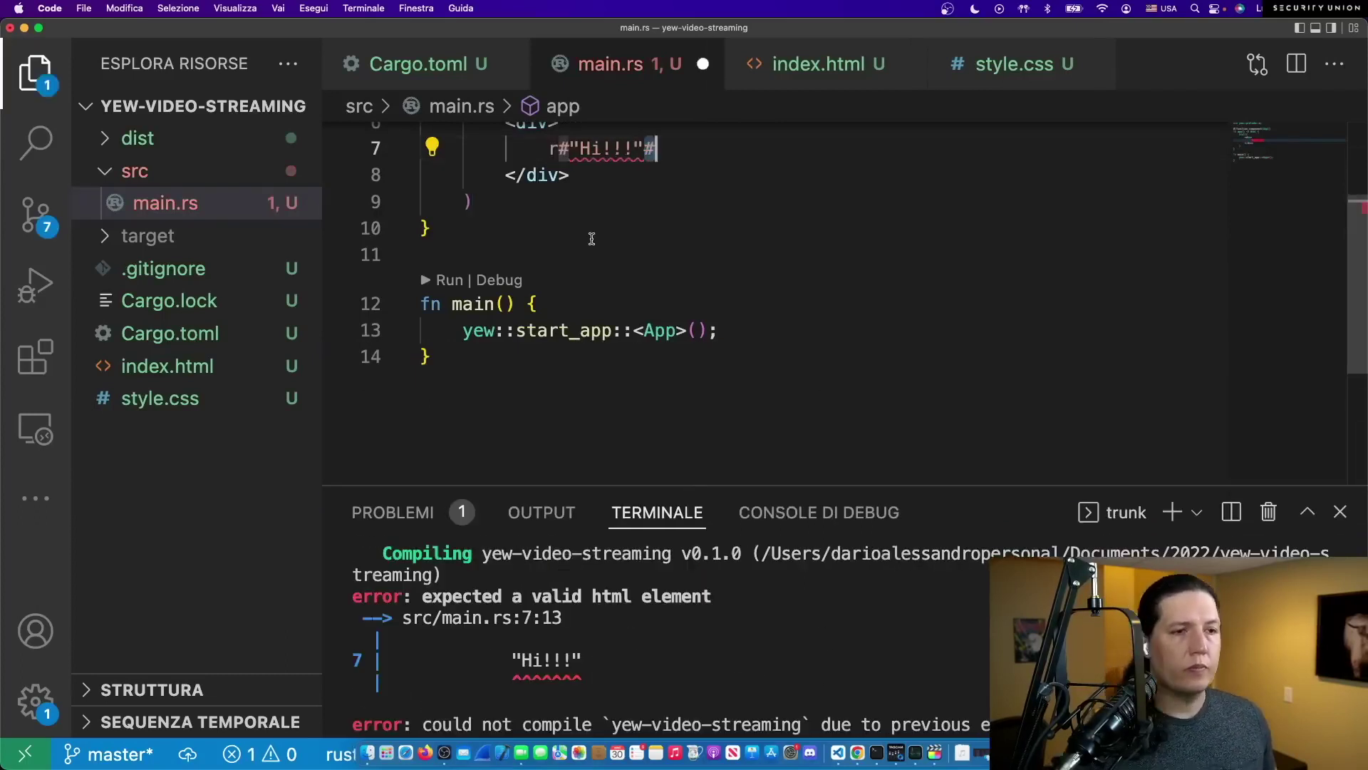
pyautogui.scroll(3, 641, 267)
pyautogui.write('{')
pyautogui.press('End')
pyautogui.write('}')
pyautogui.press('super+s')
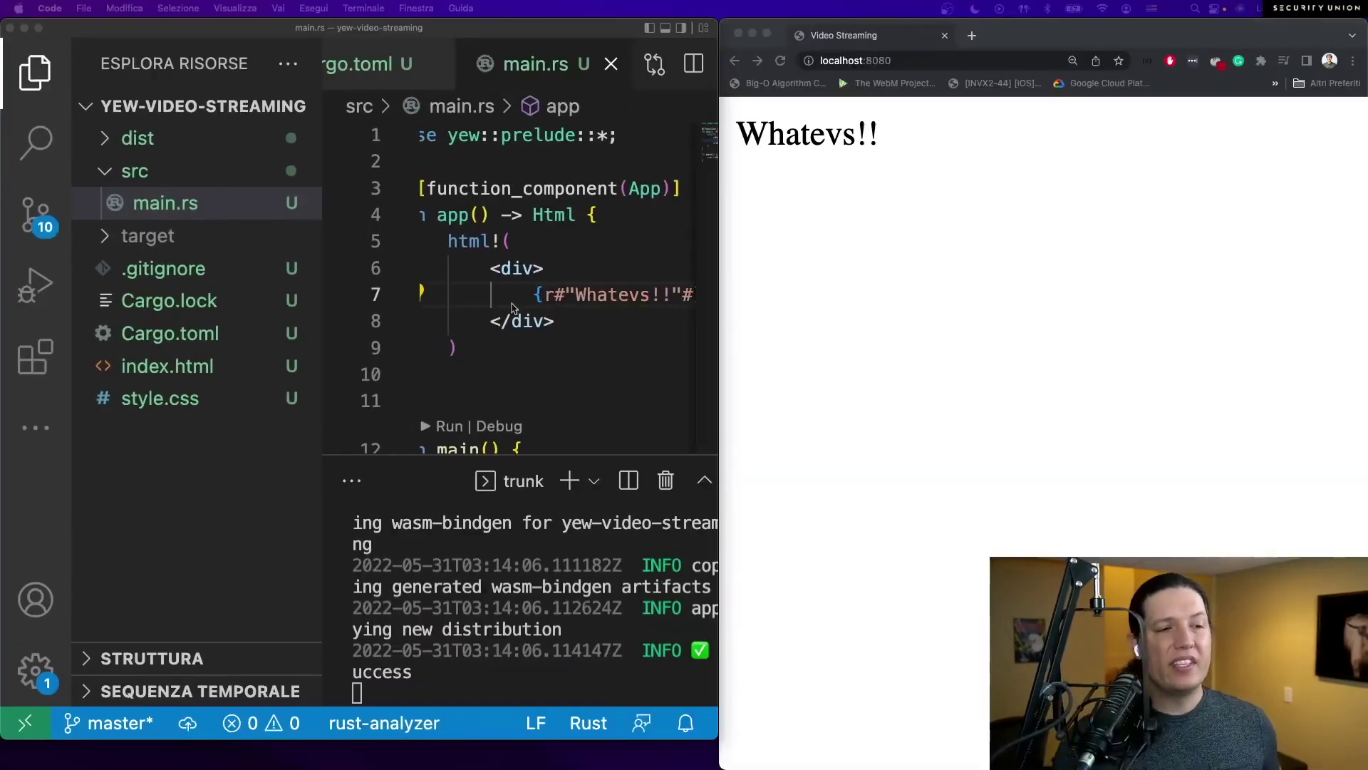
# - Replace the word Whatevs in the div text and save to trigger a rebuild
pyautogui.doubleClick(626, 296)
pyautogui.write('Hi')
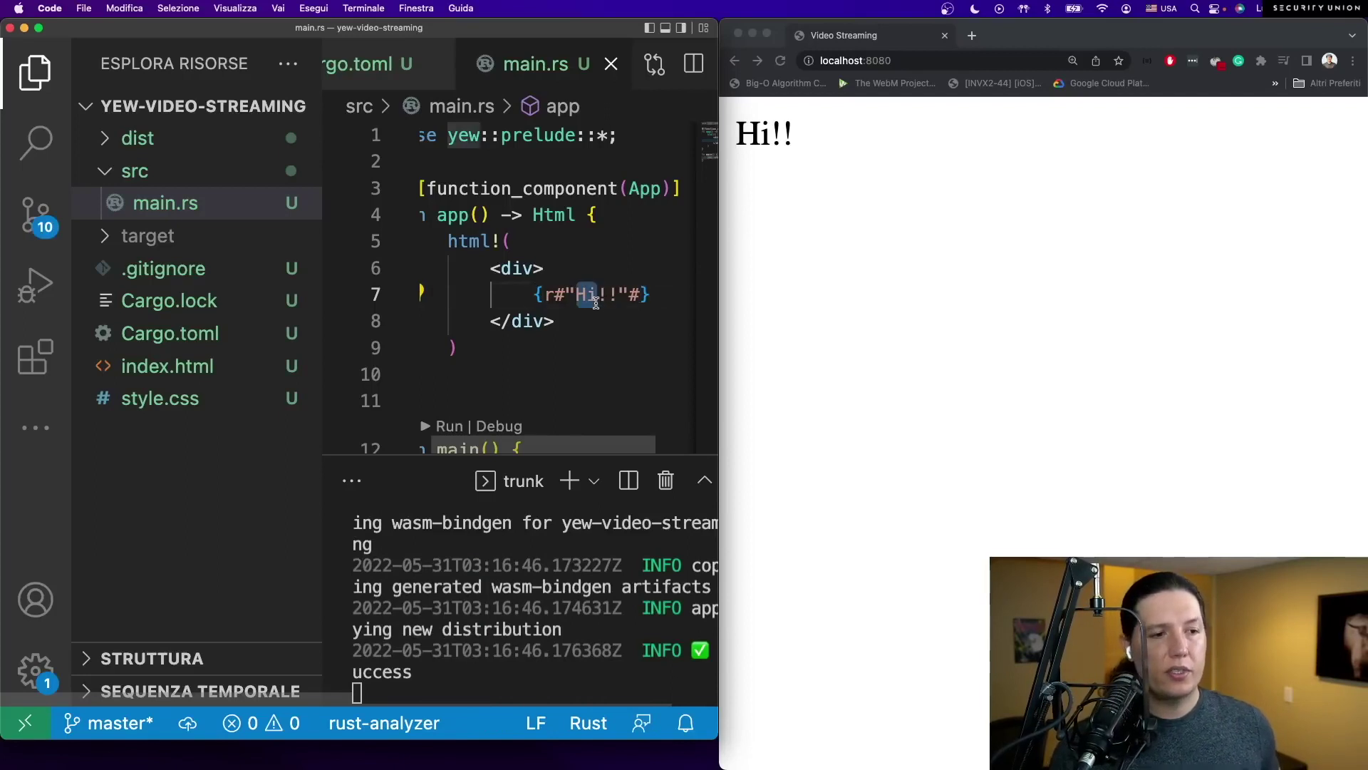
pyautogui.write('asdfsafd')
pyautogui.press('super+s')
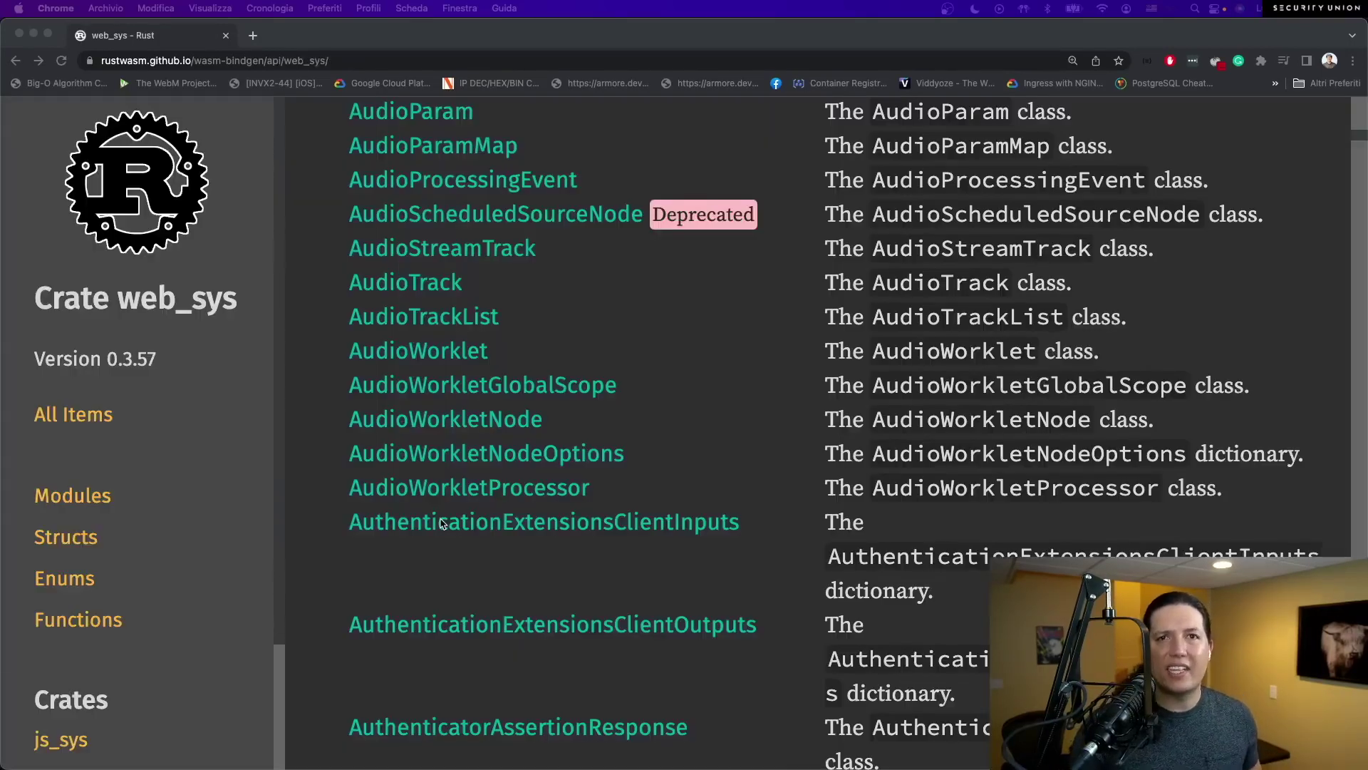
# - Search the web_sys docs for VideoEncoder and VideoDecoder, then return to VS Code
pyautogui.click(565, 579)
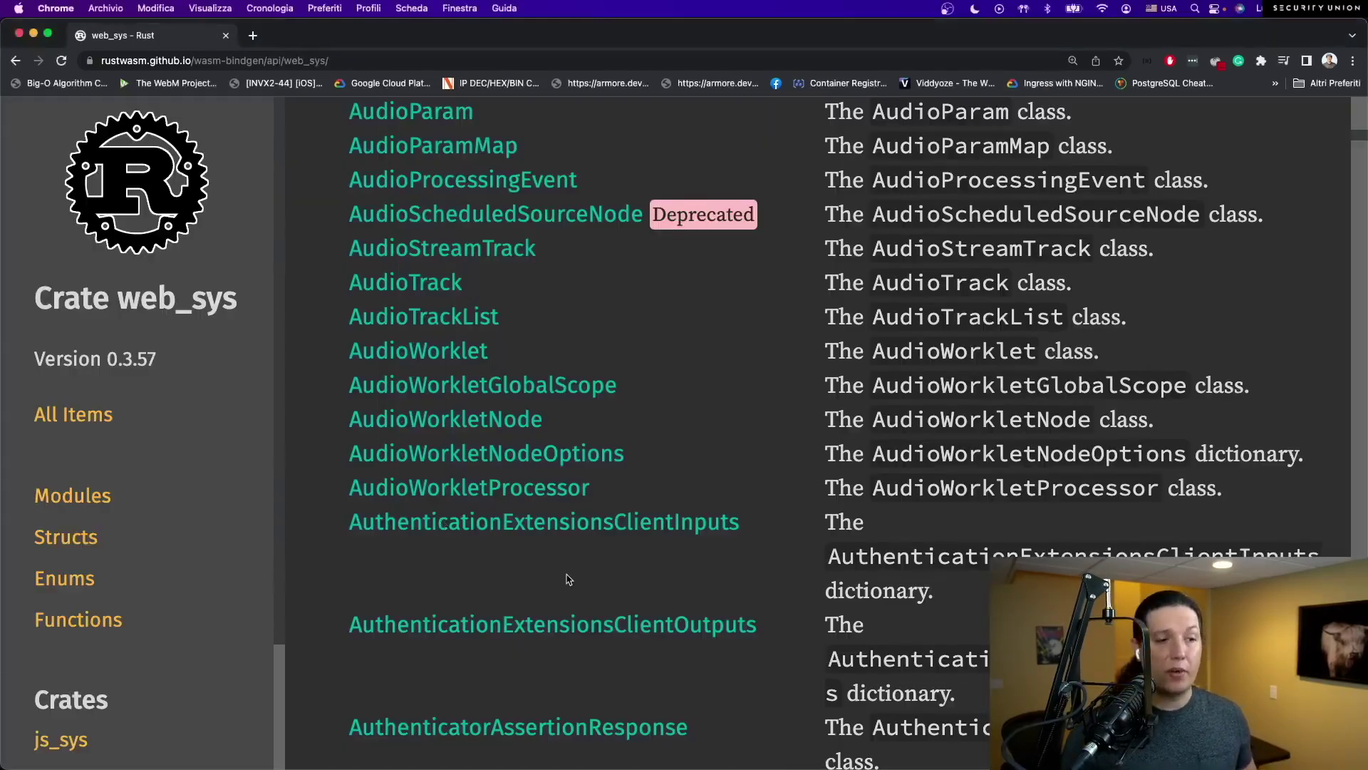
pyautogui.press('cmd+f')
pyautogui.write('Vide')
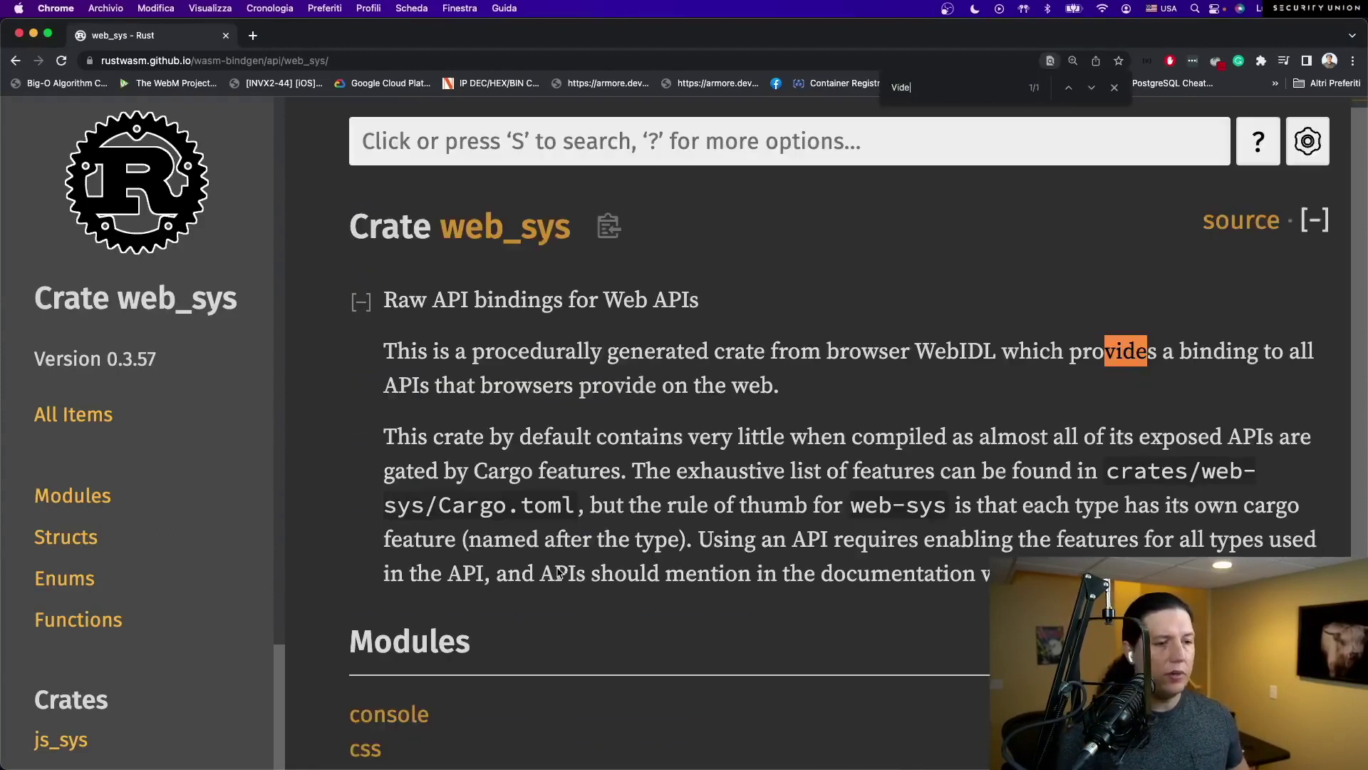
pyautogui.write('oEncod')
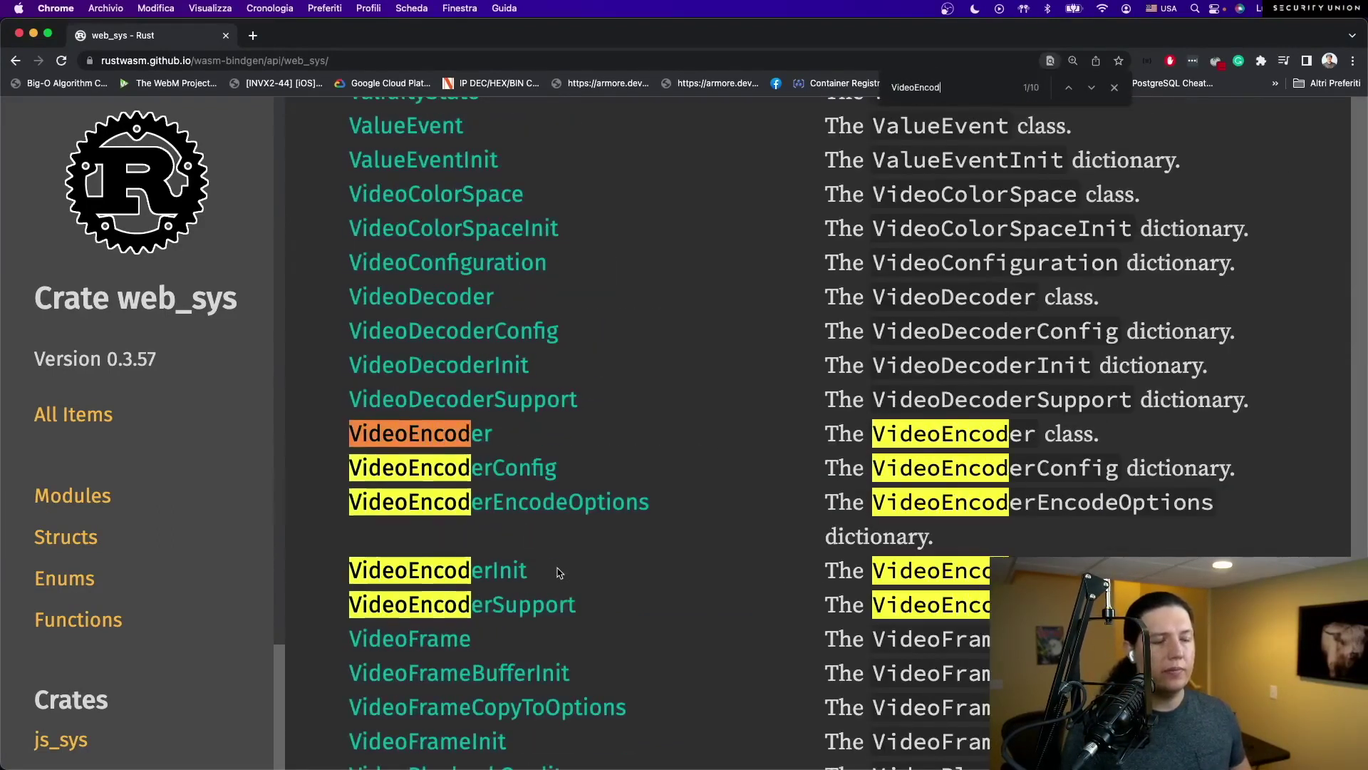
pyautogui.write('er')
pyautogui.press('BackSpace')
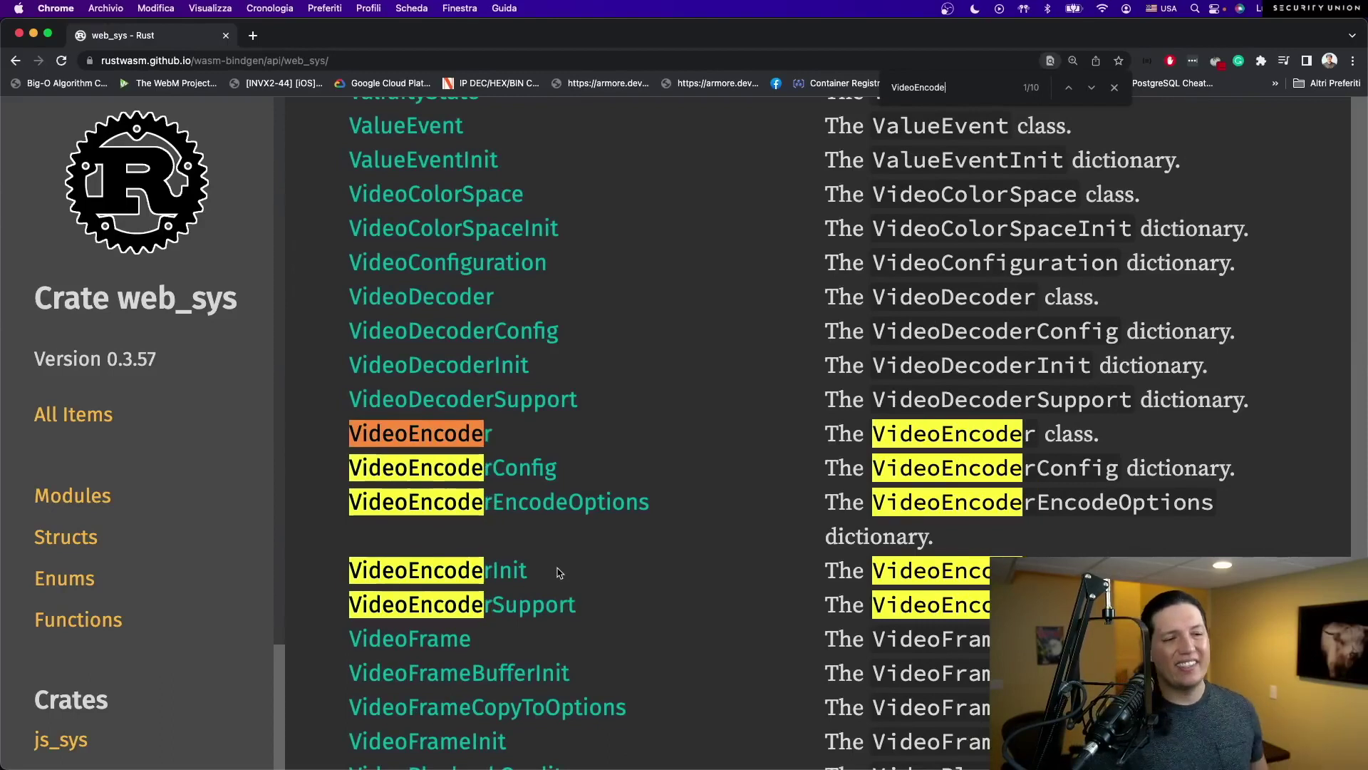
pyautogui.press('BackSpace')
pyautogui.press('BackSpace')
pyautogui.press('BackSpace')
pyautogui.press('BackSpace')
pyautogui.press('BackSpace')
pyautogui.press('BackSpace')
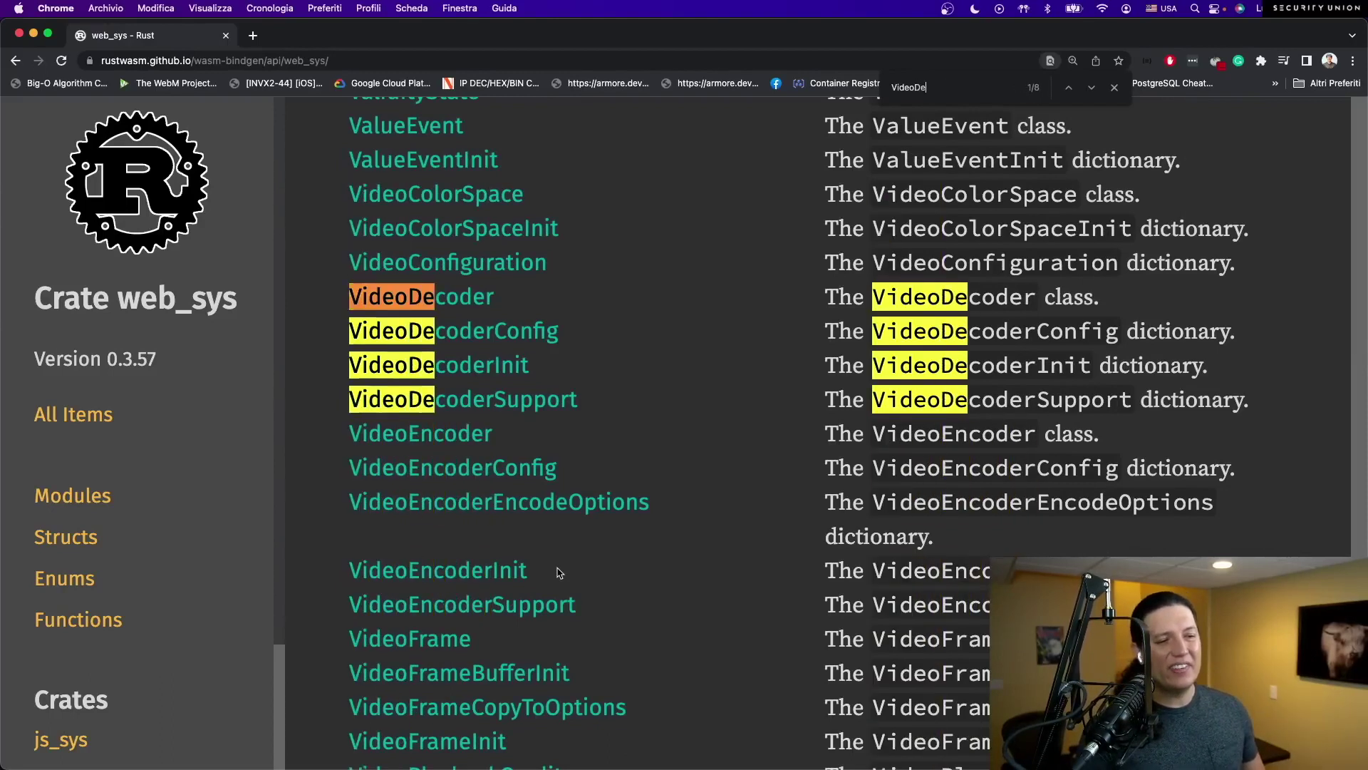
pyautogui.write('coder')
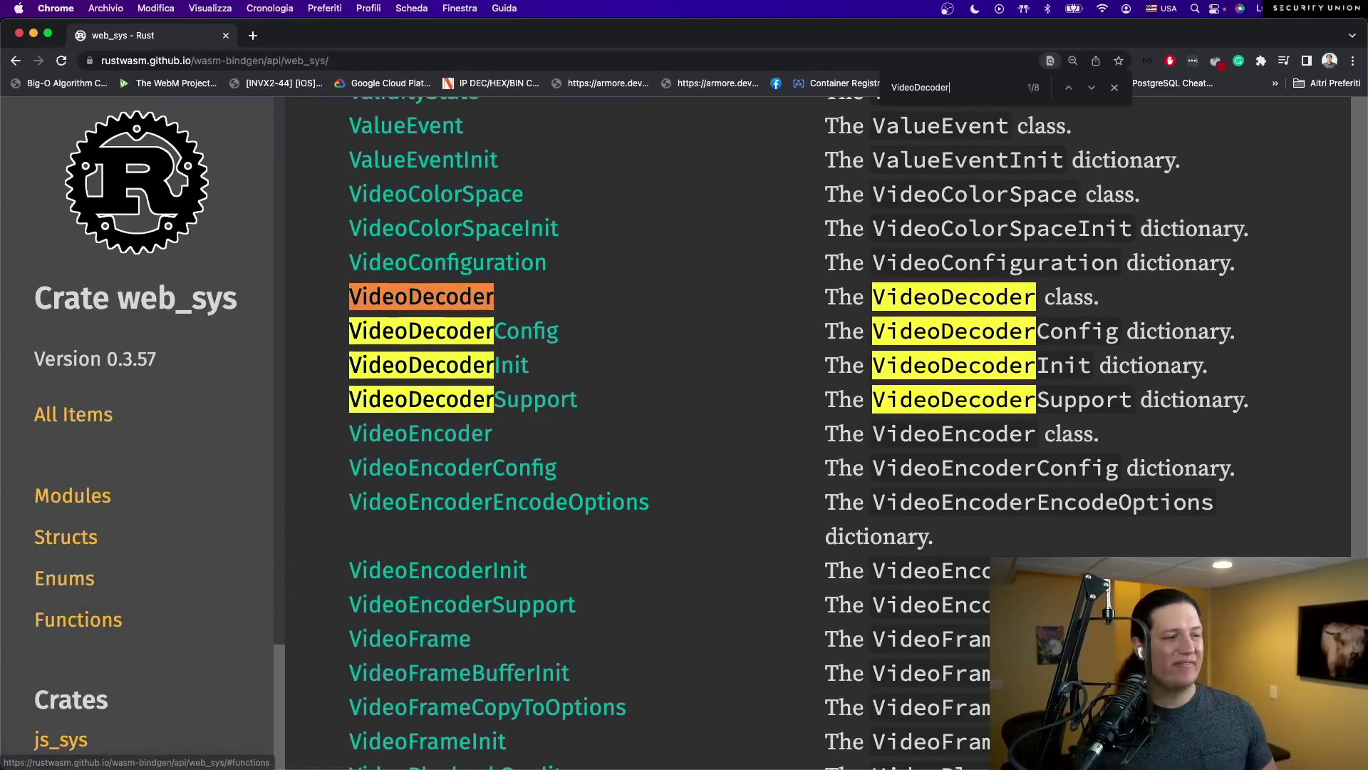
pyautogui.press('super+Tab')
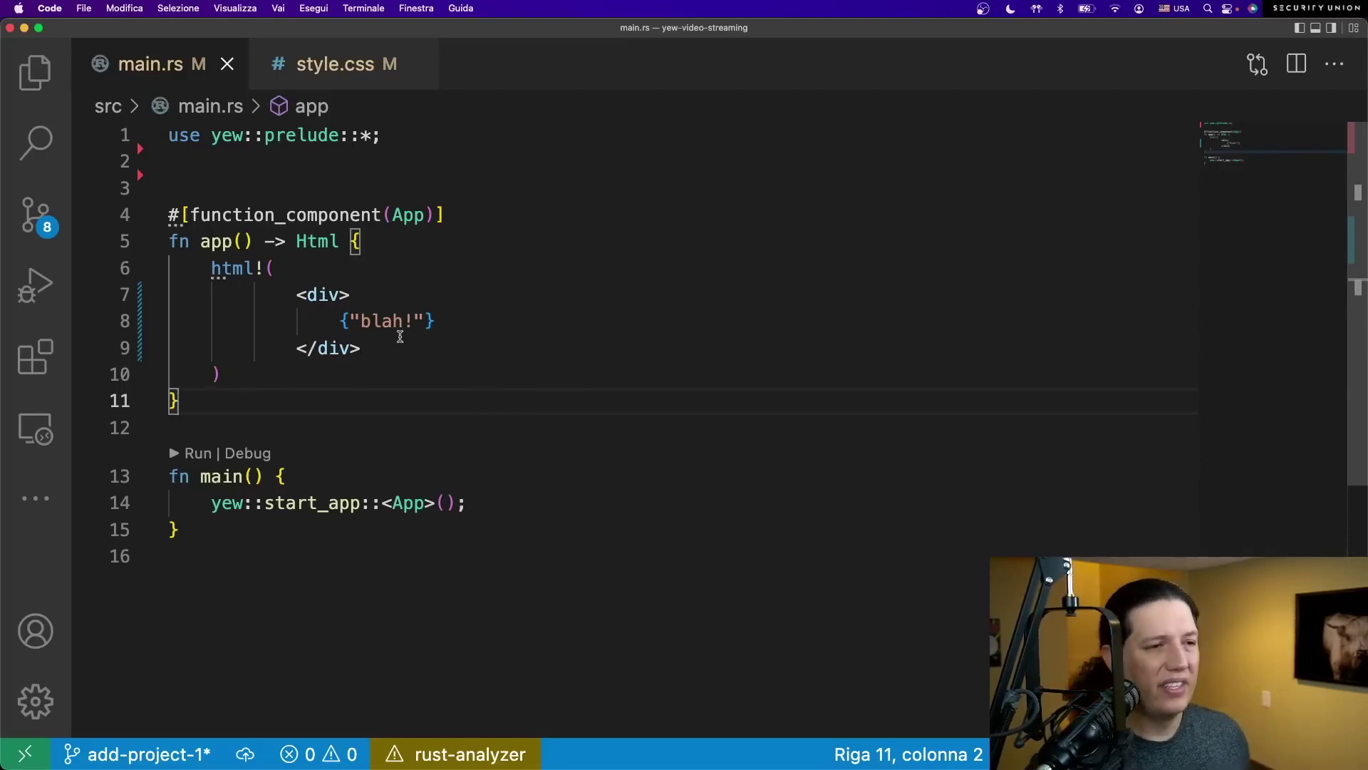
# - Add a Producer function component rendering an html! div with a Producer heading
pyautogui.click(271, 159)
pyautogui.press('Return')
pyautogui.write('#[function_component')
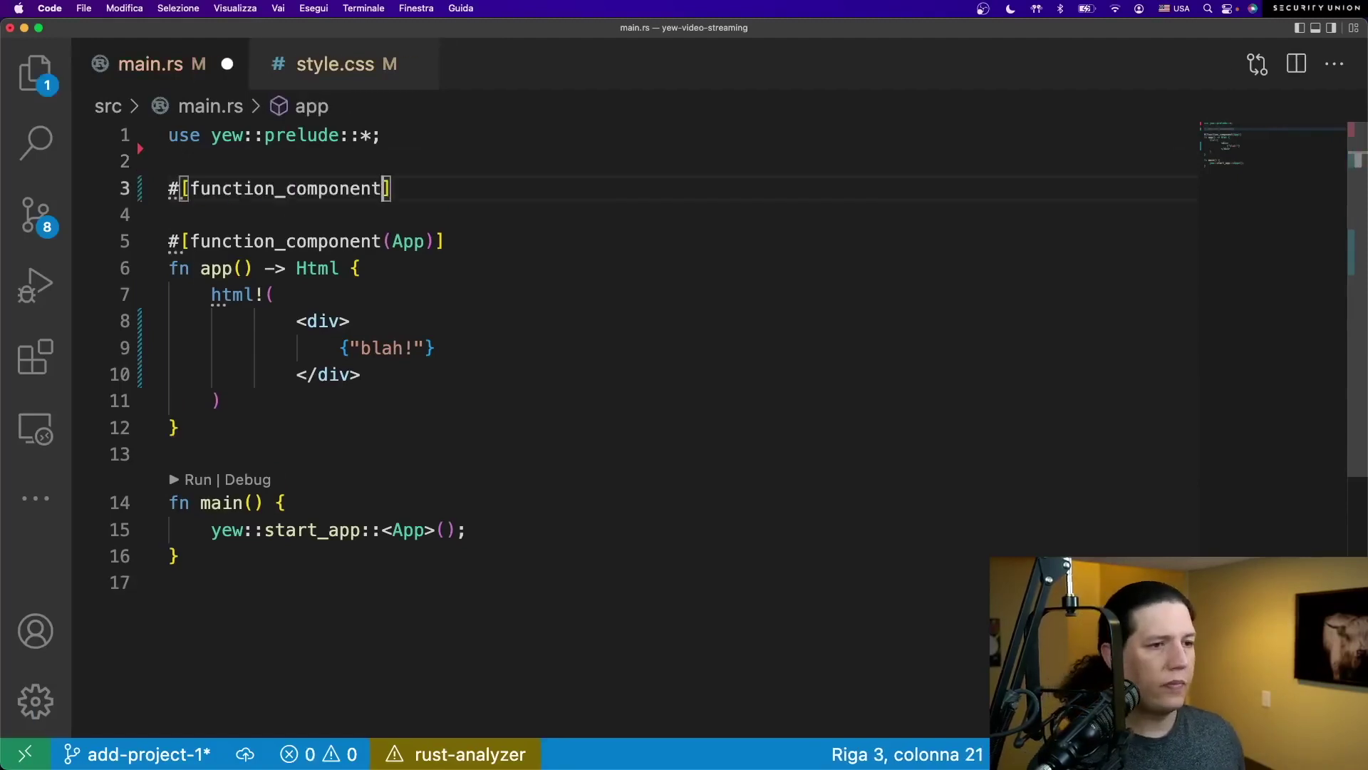
pyautogui.write('(Producer')
pyautogui.press('super+Return')
pyautogui.write('fn pr')
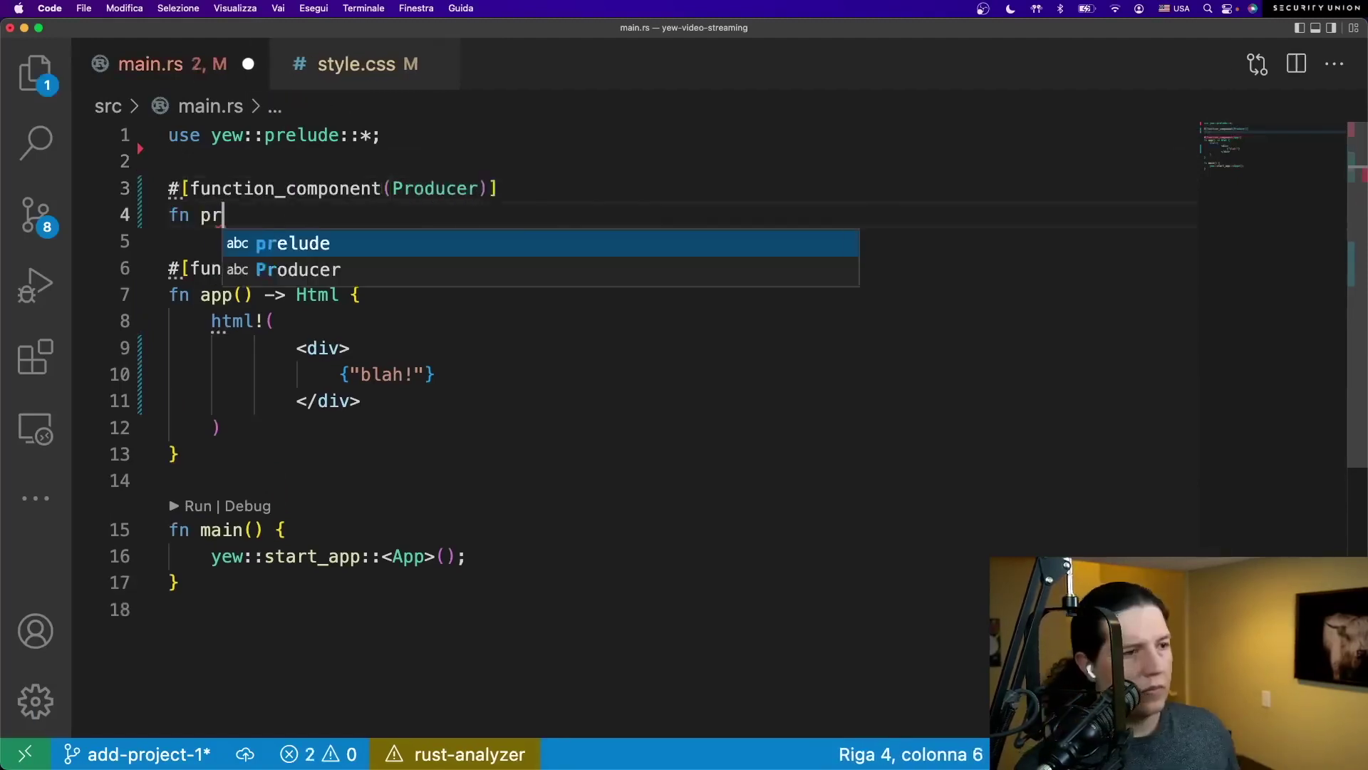
pyautogui.write('oducer( -> Html {')
pyautogui.press('Return')
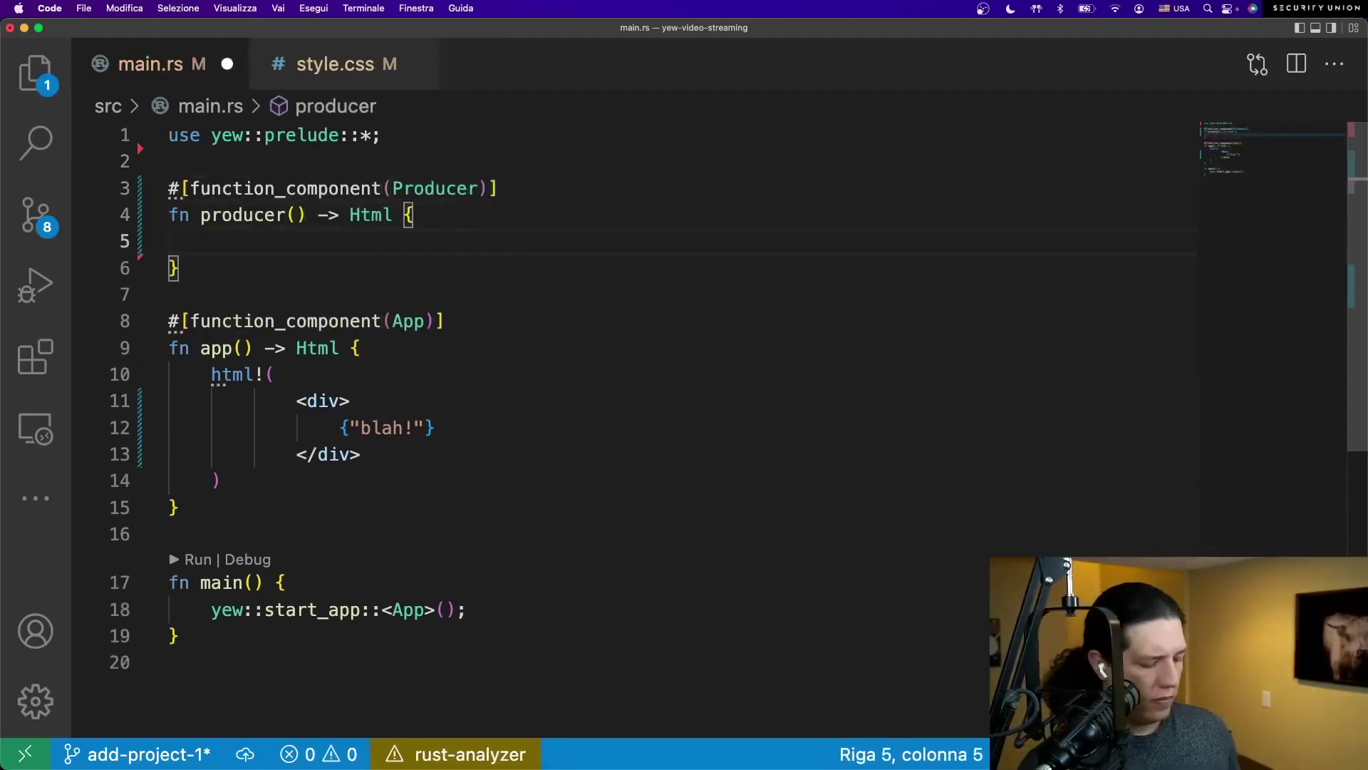
pyautogui.write('html!(')
pyautogui.press('Return')
pyautogui.write('div')
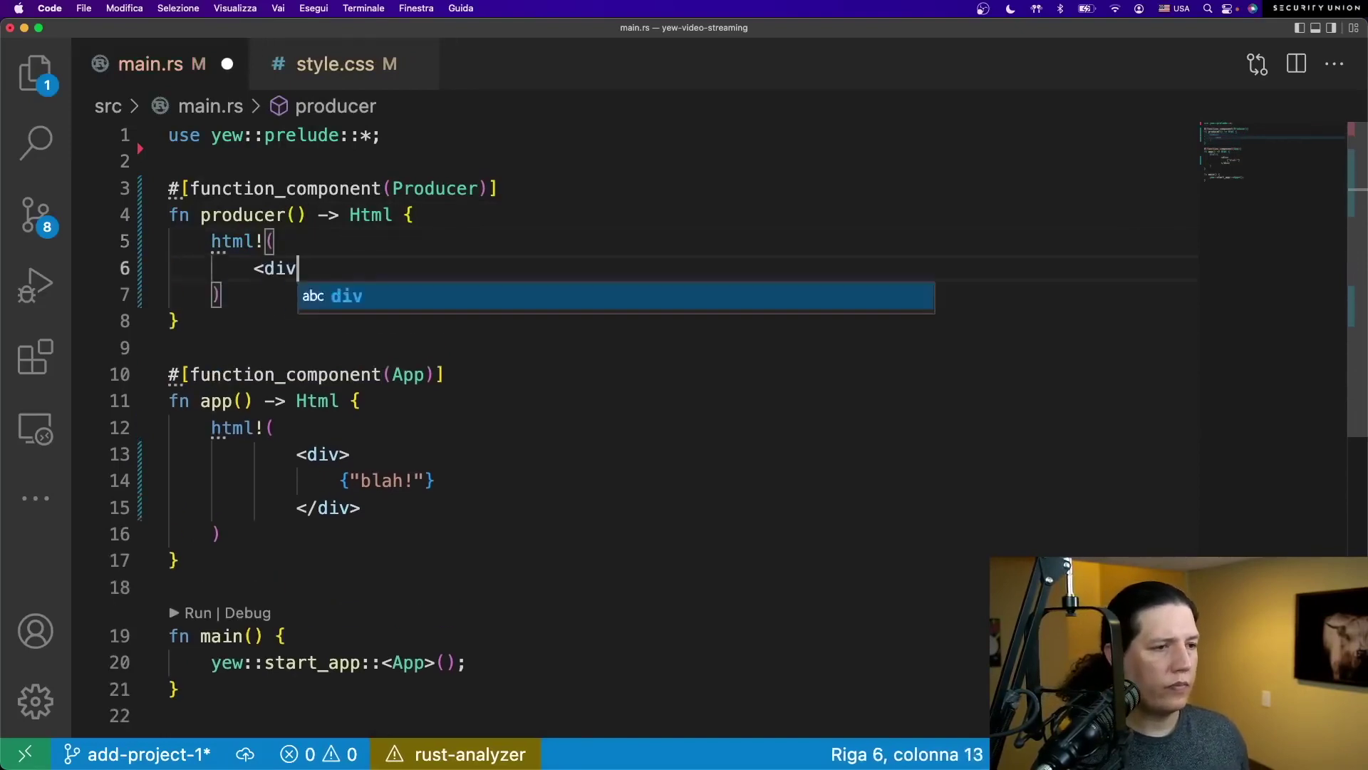
pyautogui.write('>')
pyautogui.press('Return')
pyautogui.press('Return')
pyautogui.press('BackSpace')
pyautogui.press('BackSpace')
pyautogui.press('BackSpace')
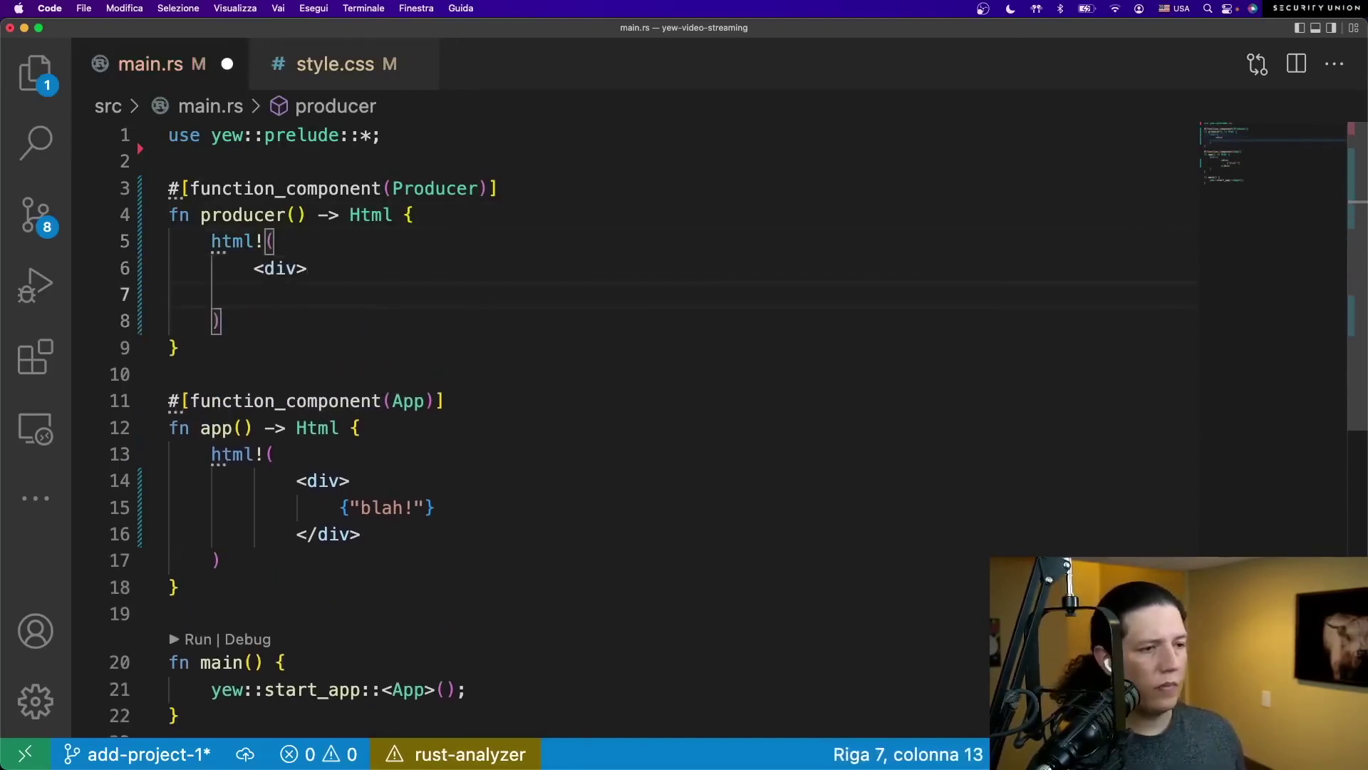
pyautogui.write('<h3>"</h3')
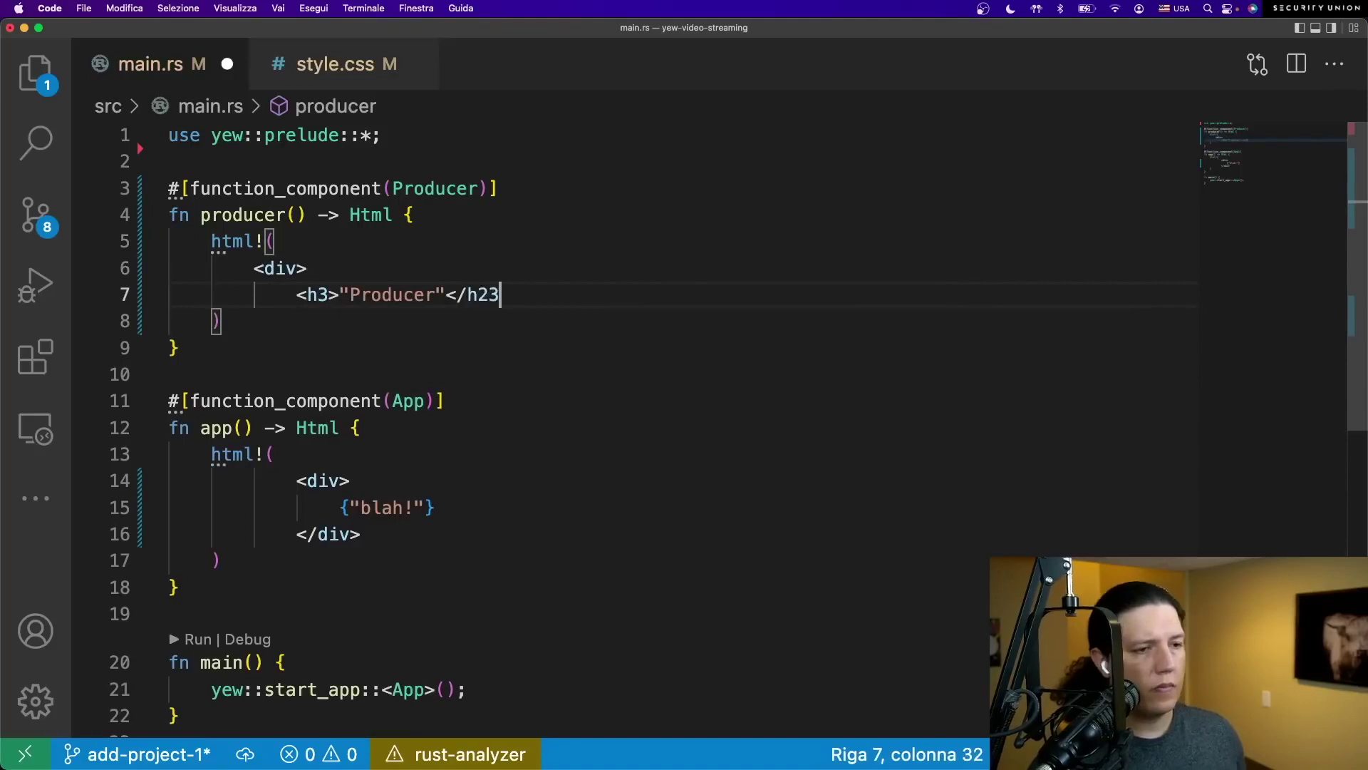
pyautogui.write('>')
pyautogui.press('Return')
pyautogui.write('</div>')
# - Add a Consumer component rendering <div><h3>{"Consumer"}</h3></div>
pyautogui.press('Down')
pyautogui.press('Down')
pyautogui.press('Down')
pyautogui.press('Up')
pyautogui.press('Up')
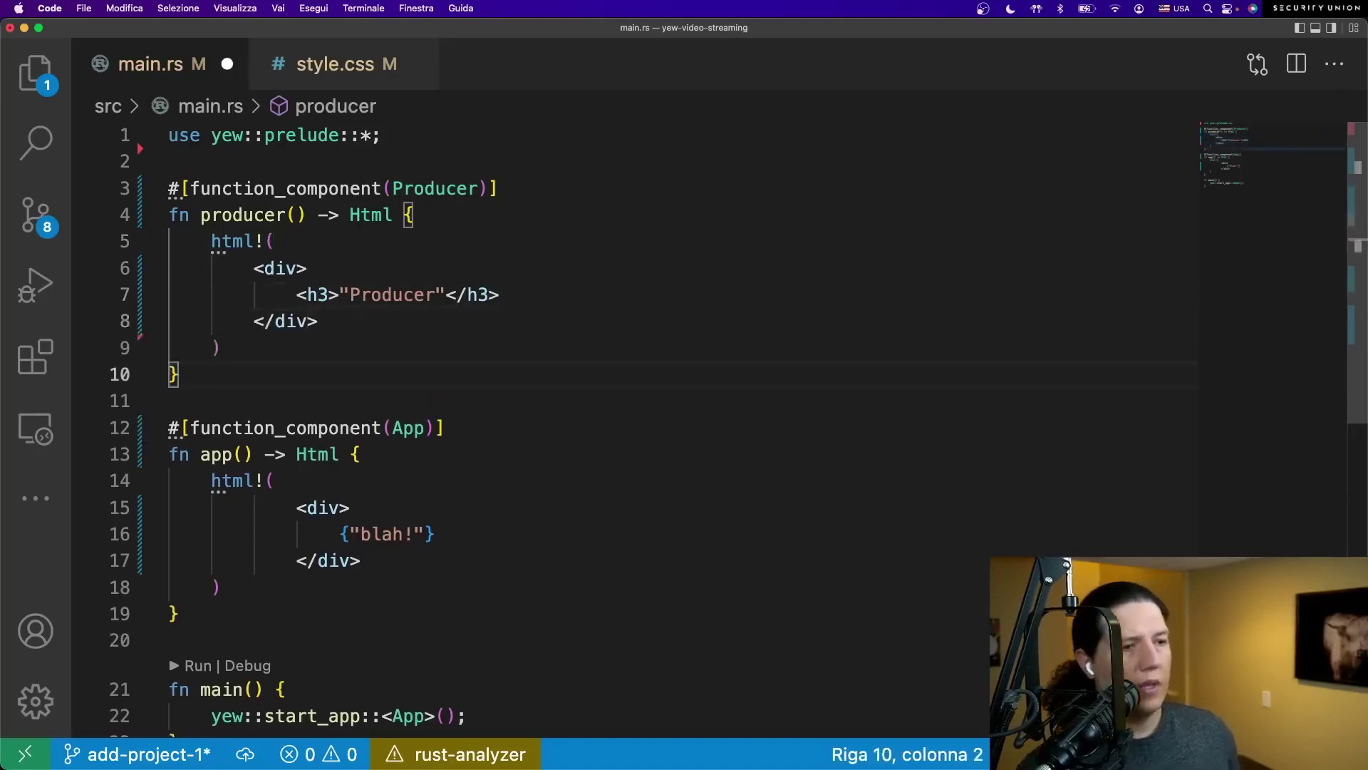
pyautogui.press('Return')
pyautogui.press('Return')
pyautogui.write('$')
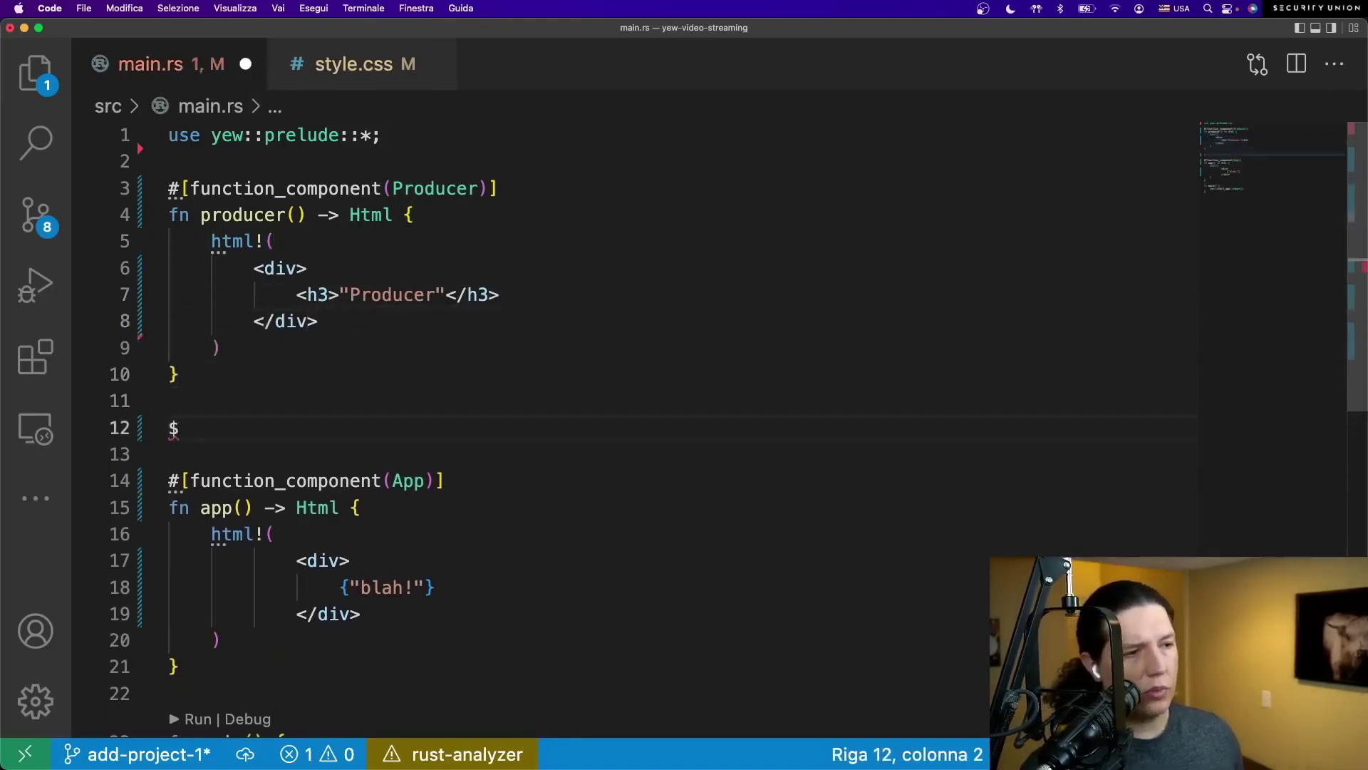
pyautogui.press('BackSpace')
pyautogui.write('#[function_component(')
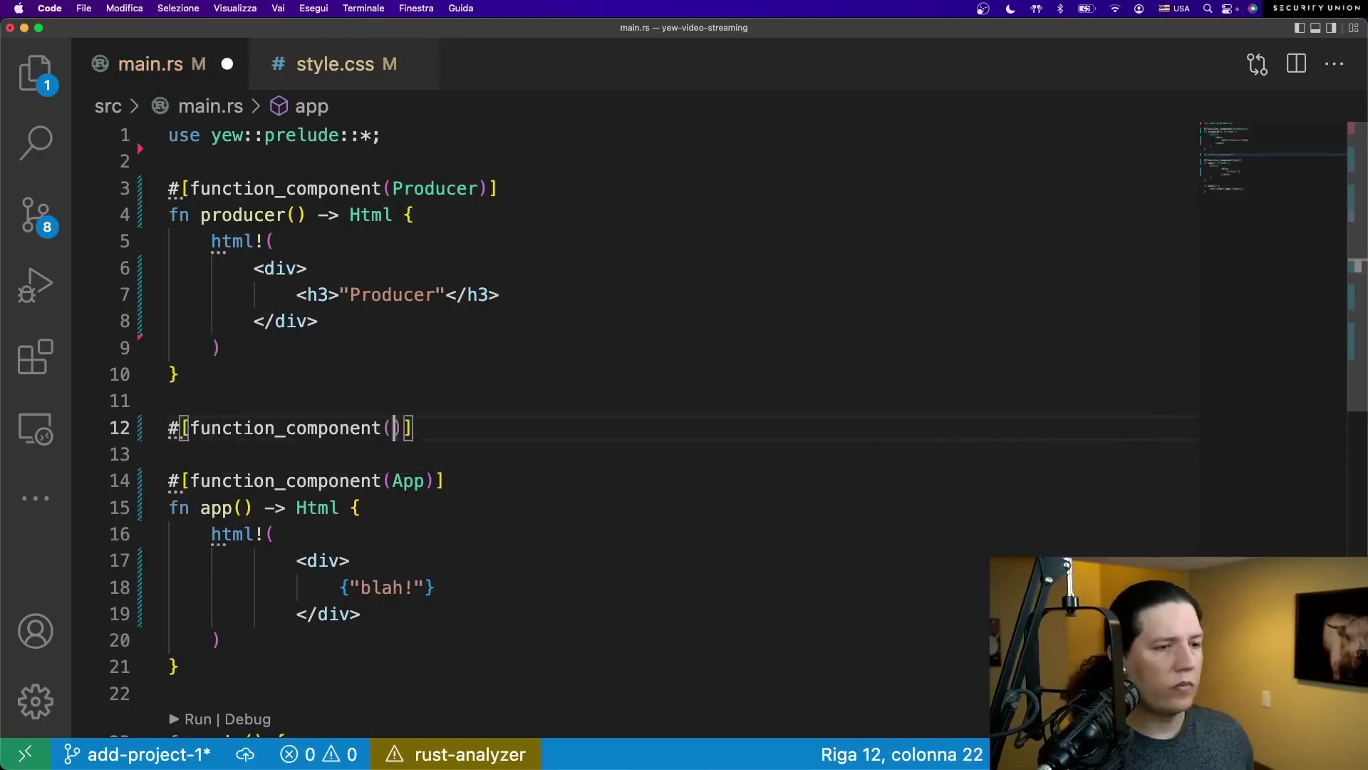
pyautogui.write('Consumer)]')
pyautogui.press('Return')
pyautogui.write('fn Consumer')
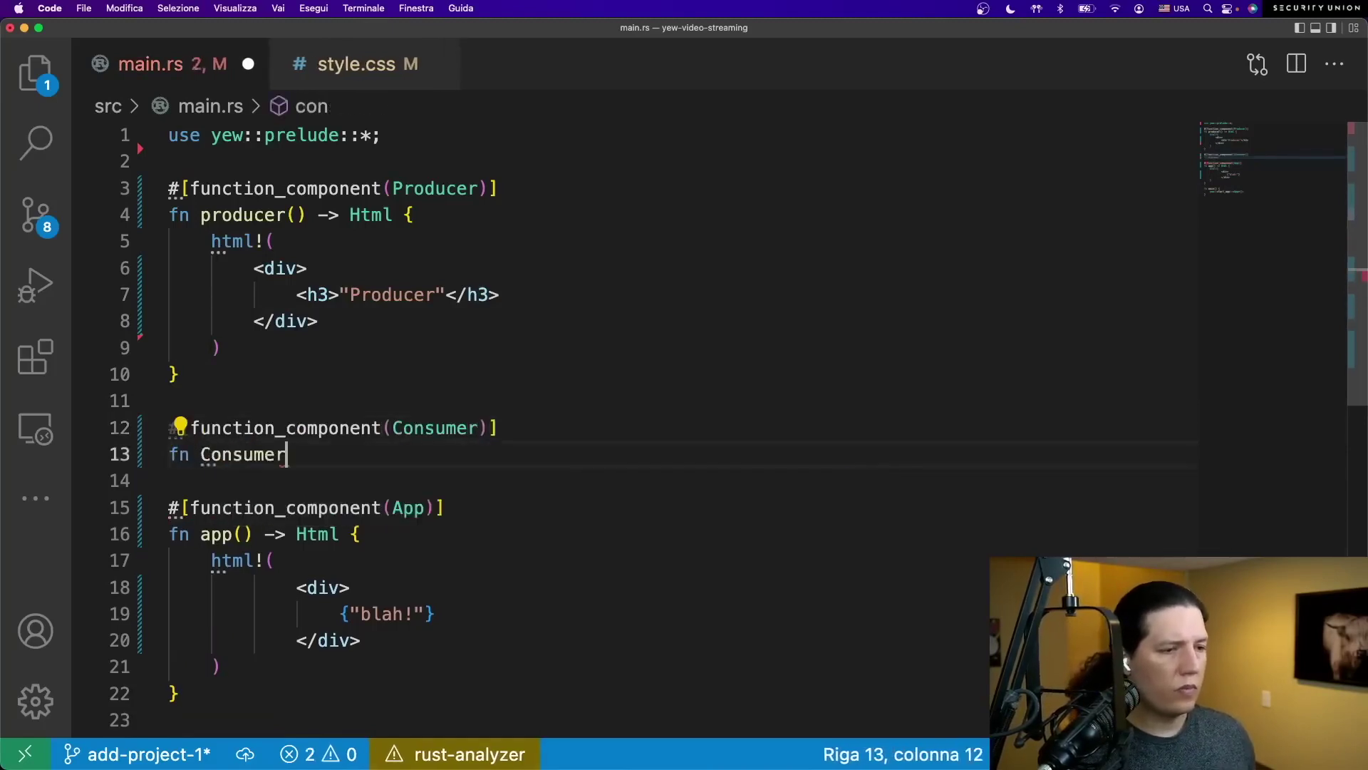
pyautogui.press('BackSpace')
pyautogui.press('BackSpace')
pyautogui.press('BackSpace')
pyautogui.write('consumer() -> Html {')
pyautogui.press('Return')
pyautogui.write('htm')
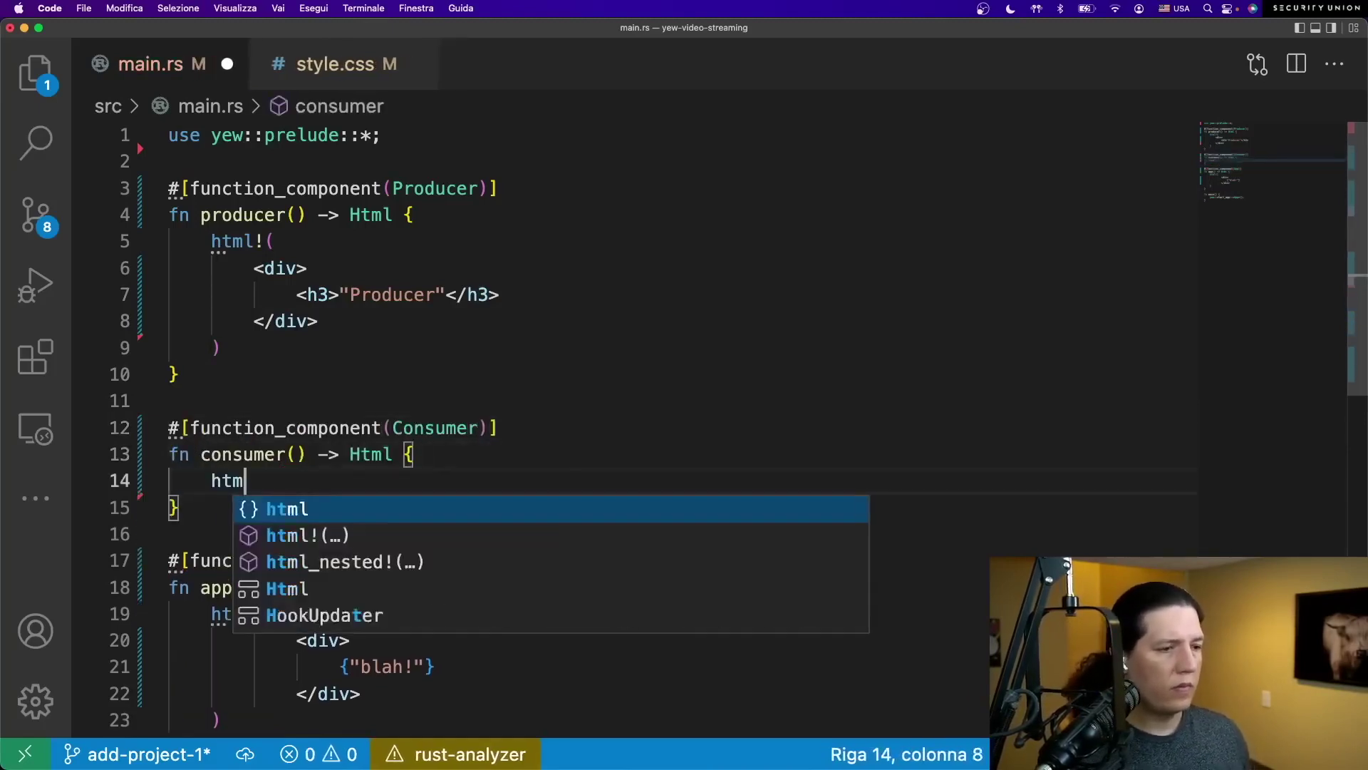
pyautogui.write('l!(')
pyautogui.press('Return')
pyautogui.write('<div>')
pyautogui.press('Return')
pyautogui.press('Return')
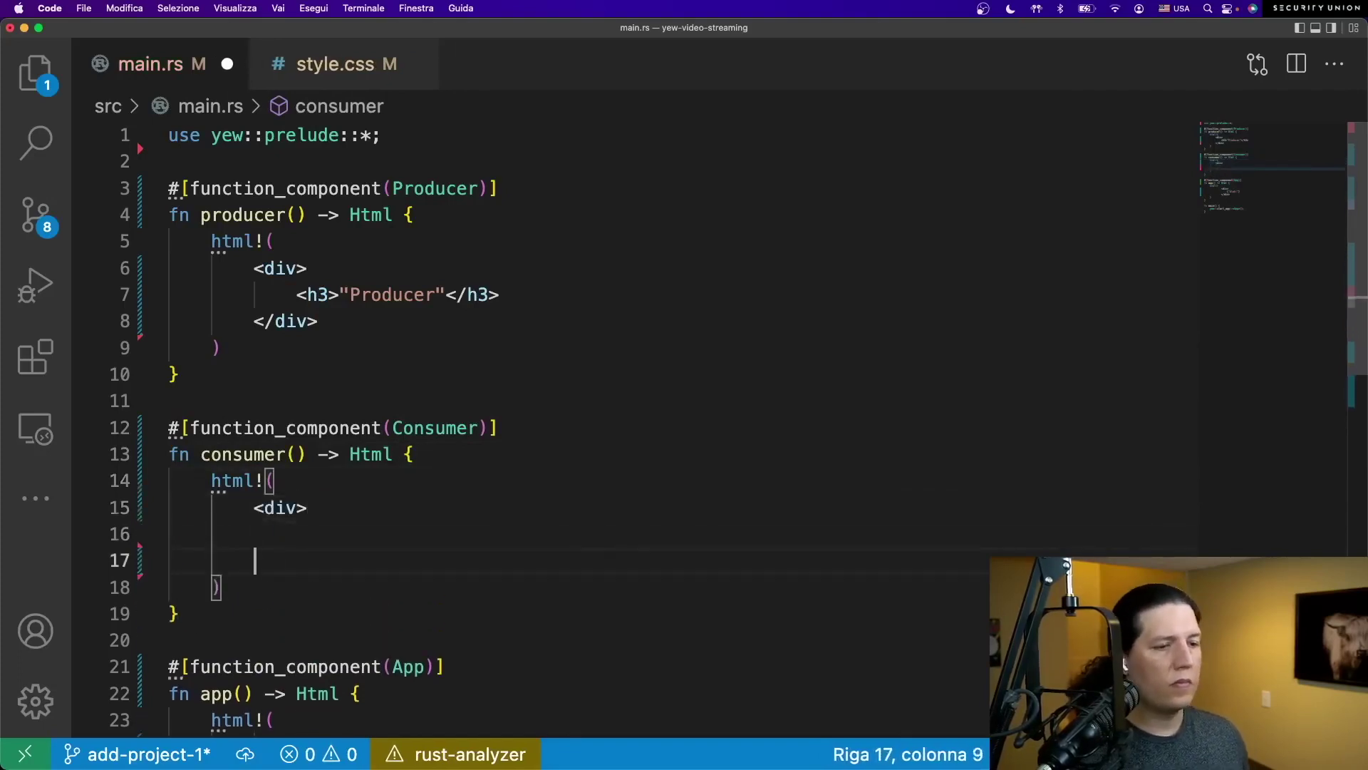
pyautogui.write('</div>')
pyautogui.press('Up')
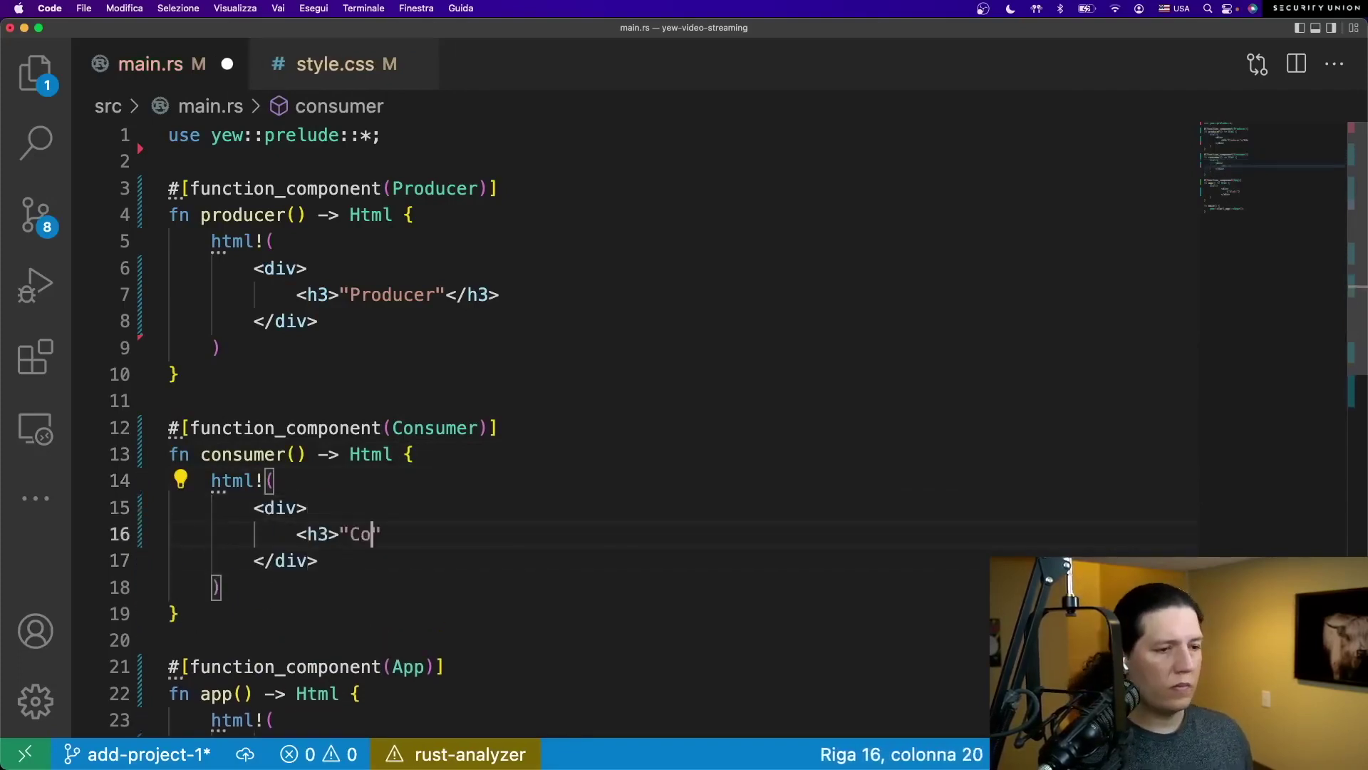
pyautogui.write('</h3>')
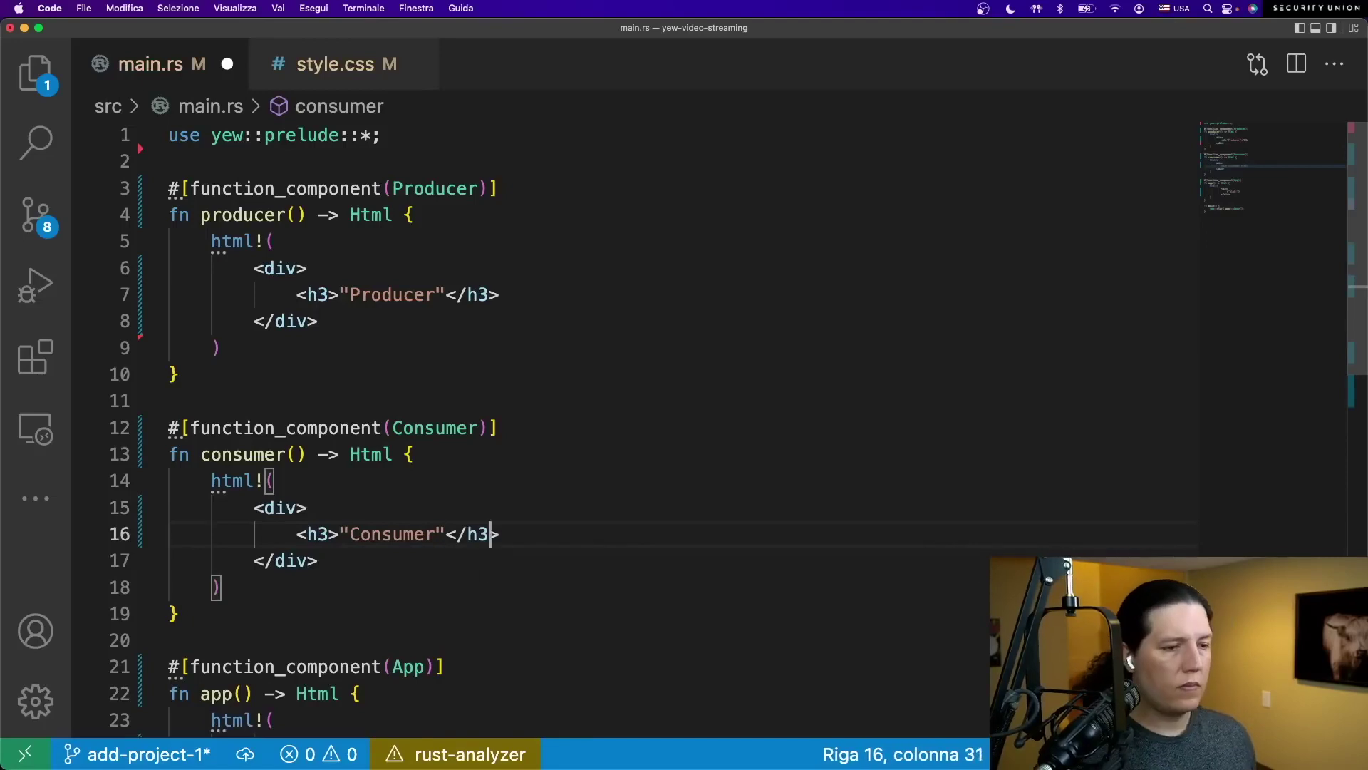
pyautogui.write('{')
pyautogui.press('Right')
pyautogui.press('Right')
pyautogui.press('Right')
pyautogui.press('Right')
pyautogui.press('Right')
pyautogui.press('Right')
pyautogui.write('}')
# - Wrap the Producer heading text in braces
pyautogui.click(213, 347)
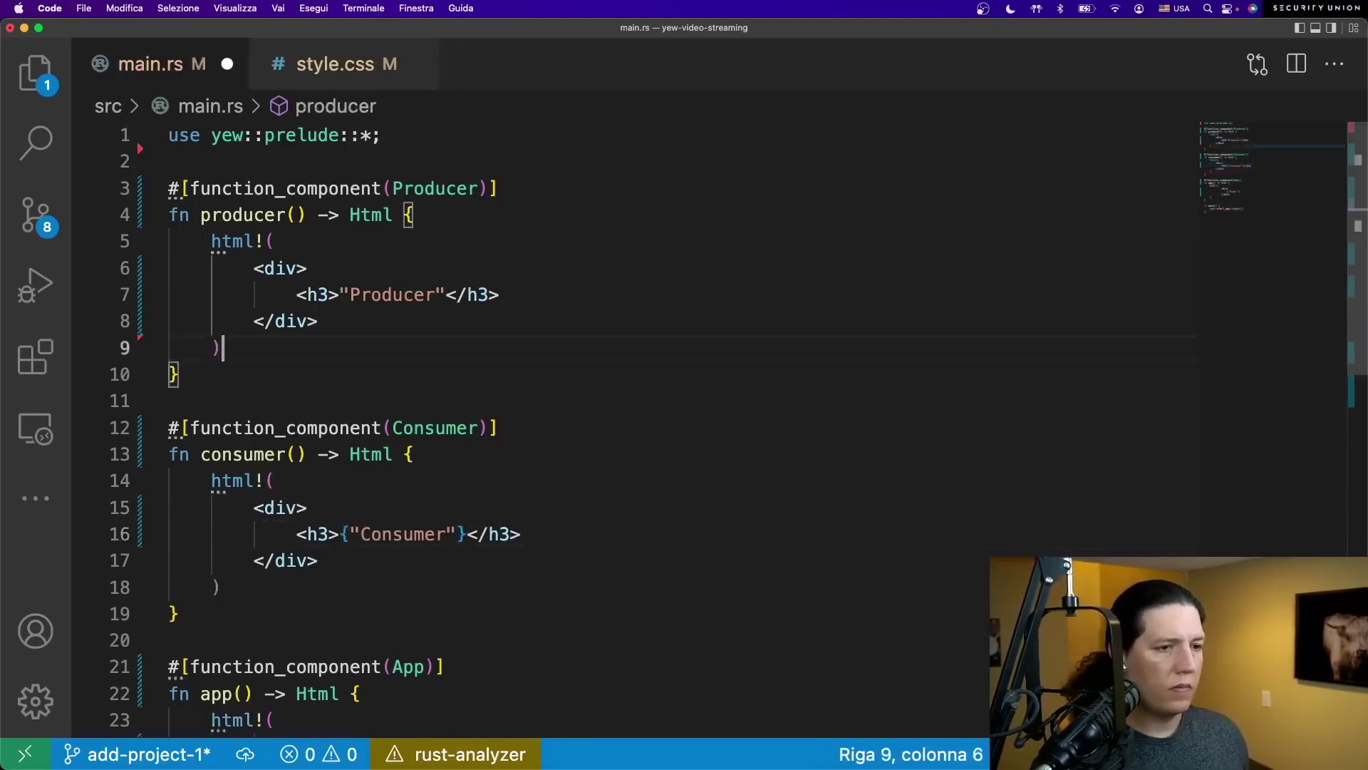
pyautogui.click(447, 295)
pyautogui.write('{')
pyautogui.click(214, 401)
pyautogui.scroll(-3, 642, 428)
pyautogui.click(294, 697)
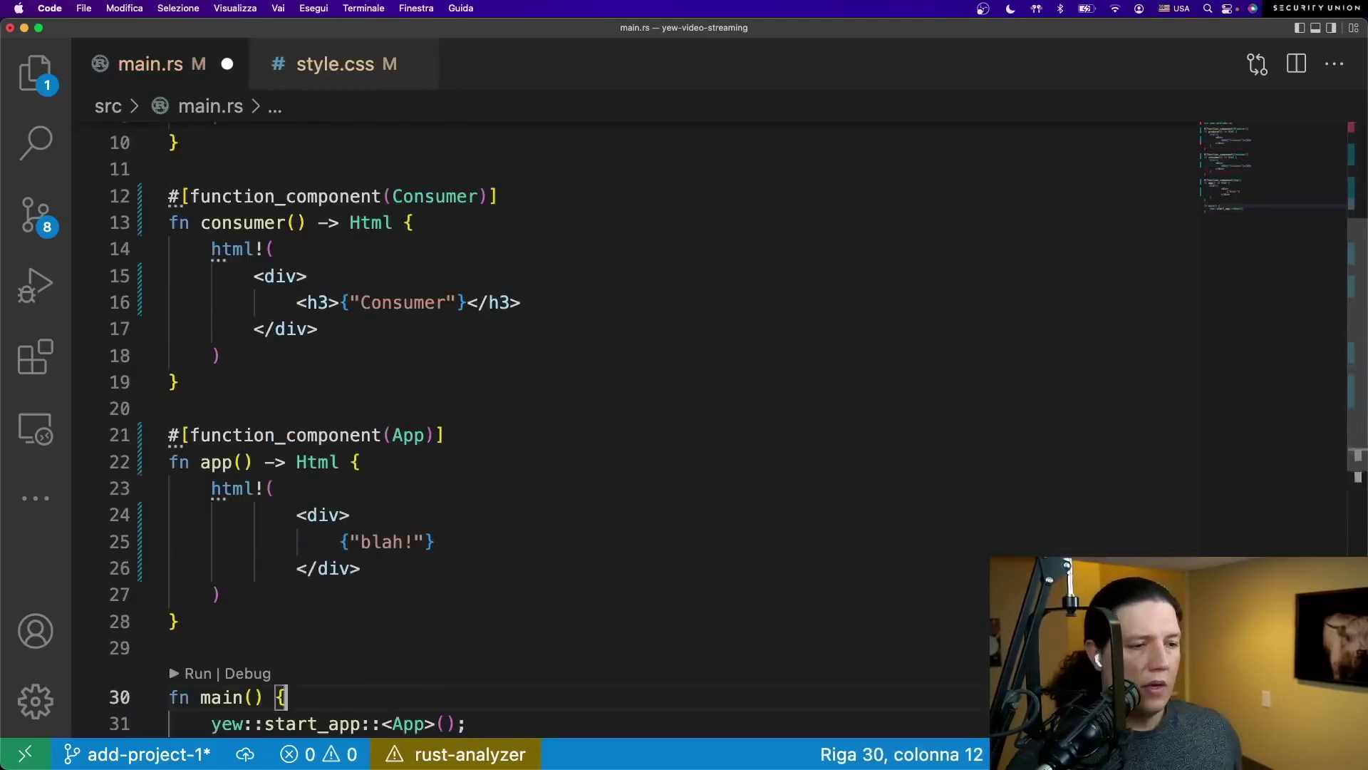
pyautogui.click(342, 542)
# - Replace {"blah!"} in App with <Producer/> and <Consumer/>
pyautogui.press('Up')
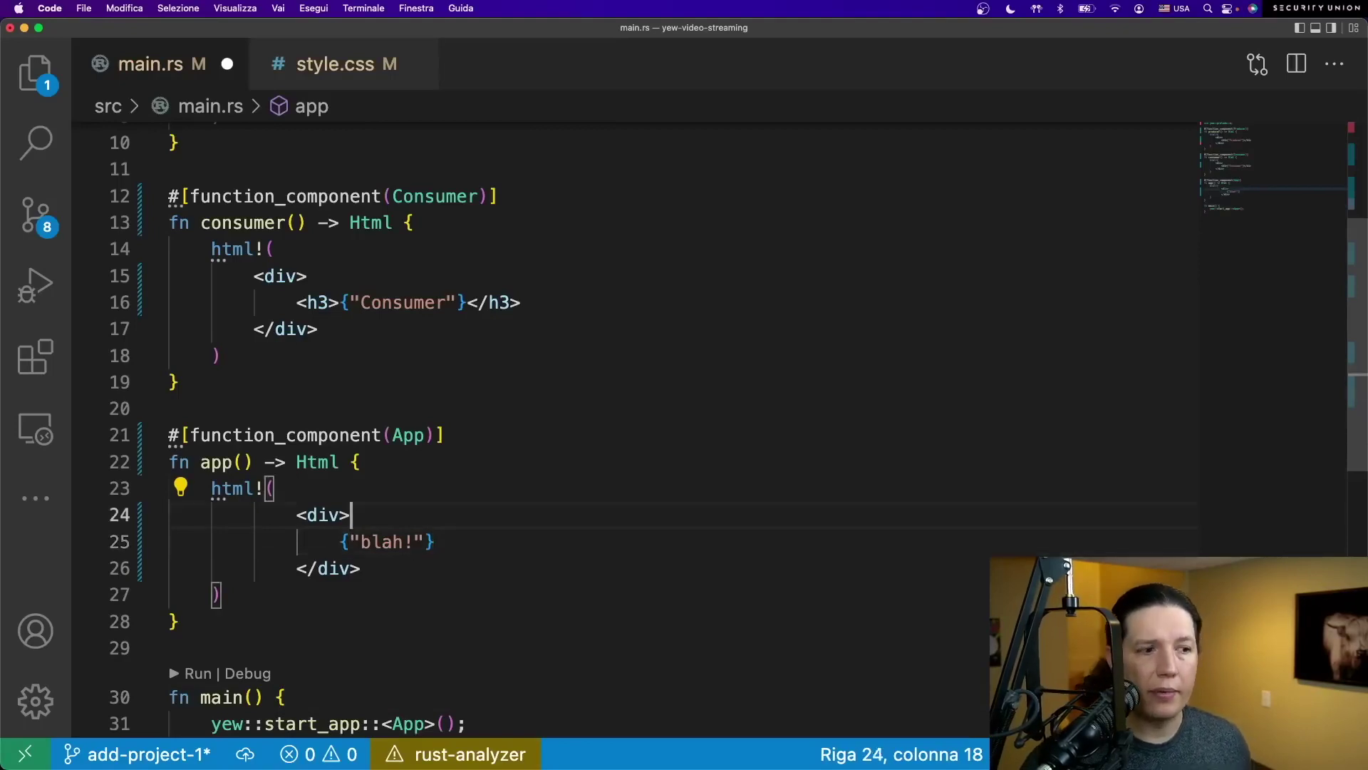
pyautogui.press('Down')
pyautogui.press('Right')
pyautogui.press('End')
pyautogui.press('BackSpace')
pyautogui.press('BackSpace')
pyautogui.press('BackSpace')
pyautogui.press('BackSpace')
pyautogui.press('BackSpace')
pyautogui.press('BackSpace')
pyautogui.write('<PProducer>')
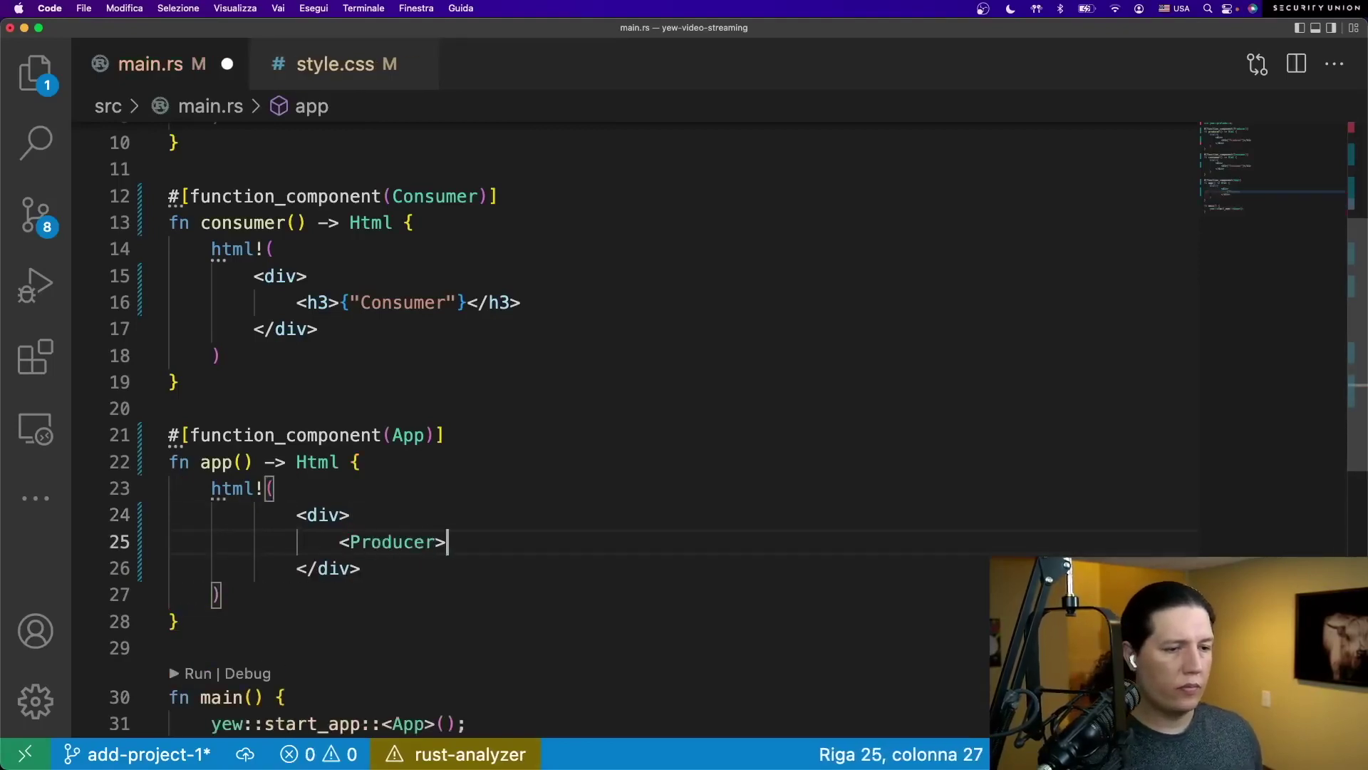
pyautogui.press('BackSpace')
pyautogui.write('/>')
pyautogui.press('Return')
pyautogui.write('<Consumer/>')
# - Give the App div class={"grid"} and save main.rs
pyautogui.press('Up')
pyautogui.press('Up')
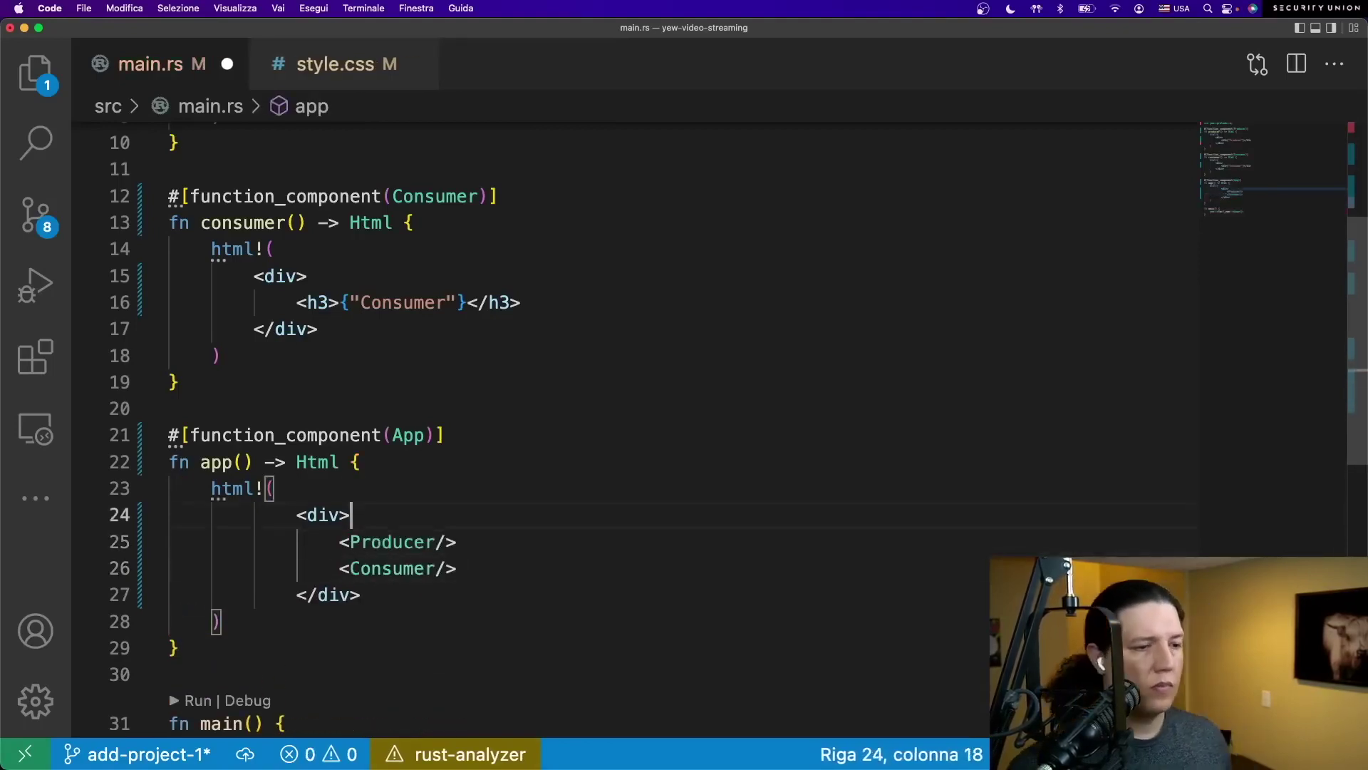
pyautogui.press('Left')
pyautogui.write('cla')
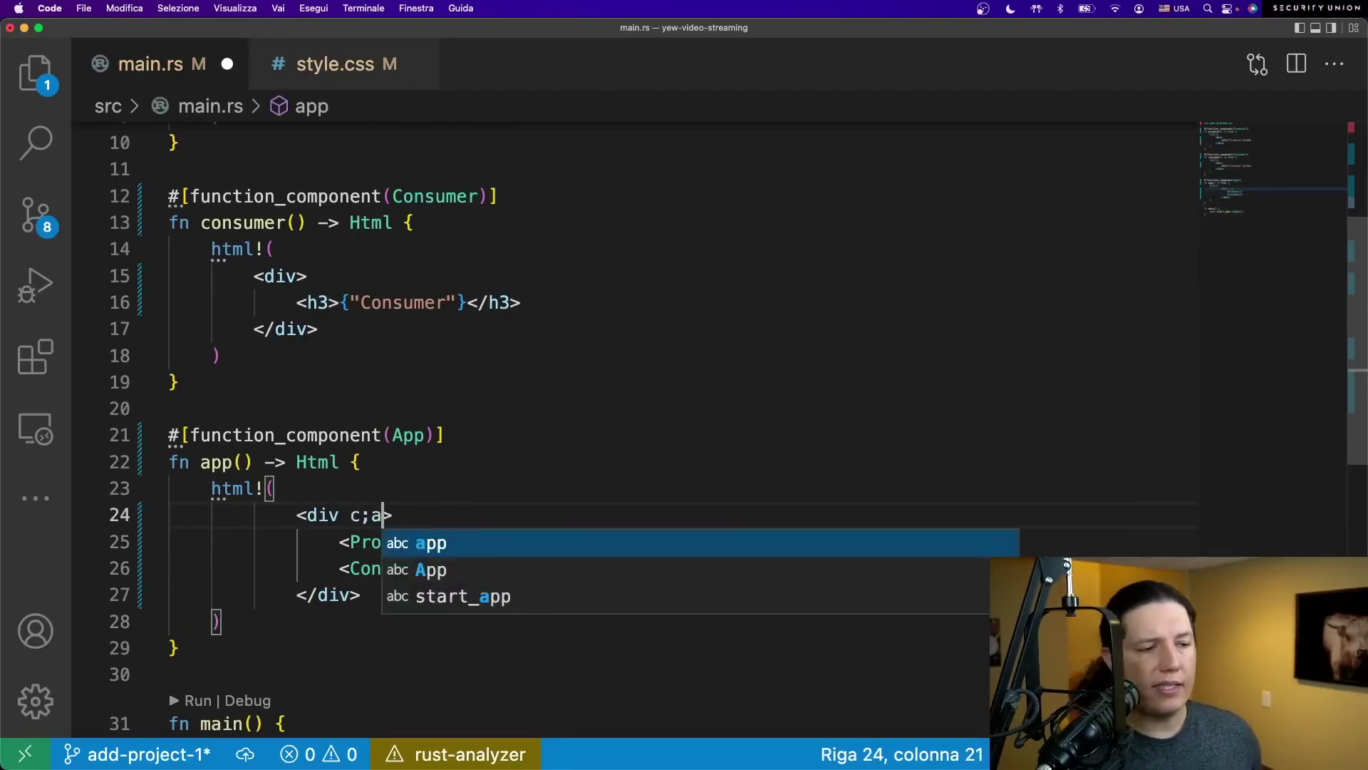
pyautogui.press('BackSpace')
pyautogui.press('BackSpace')
pyautogui.write('lass="')
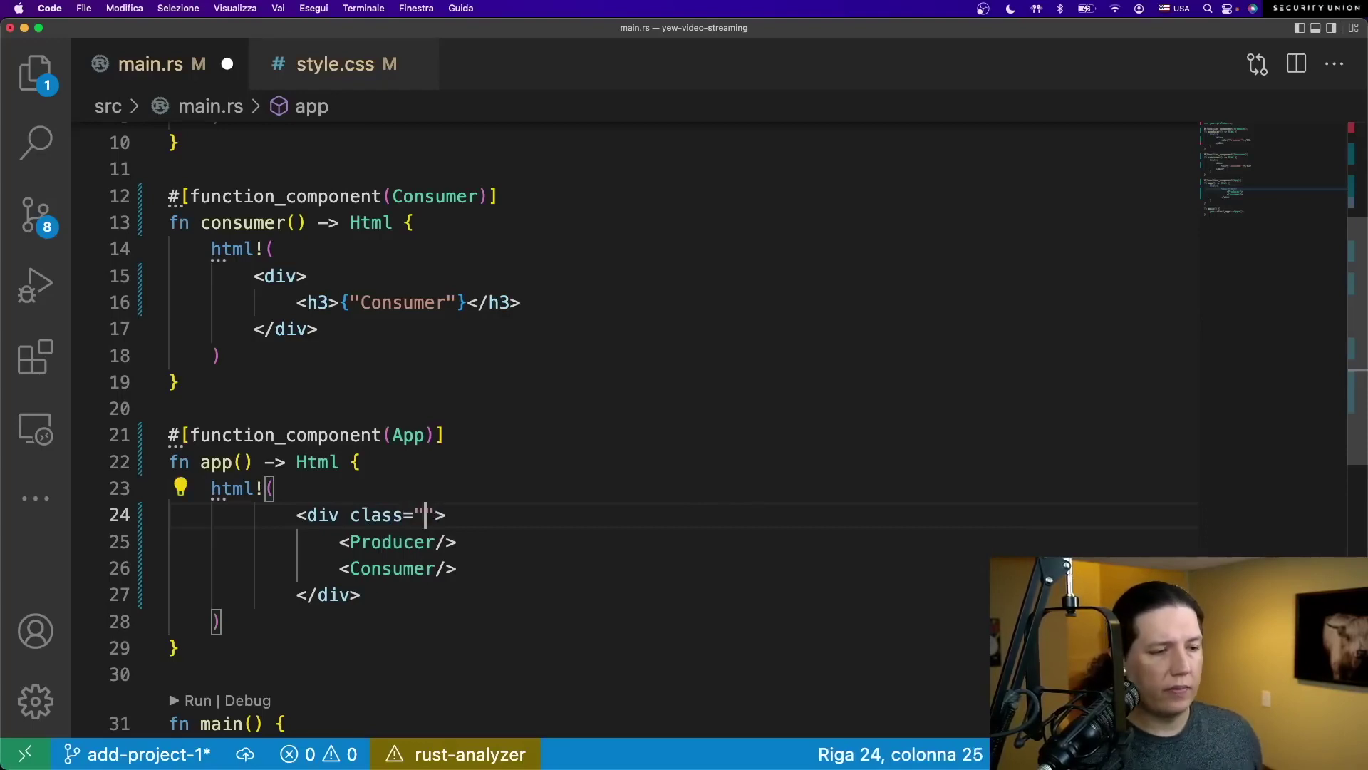
pyautogui.press('BackSpace')
pyautogui.write('{"grid')
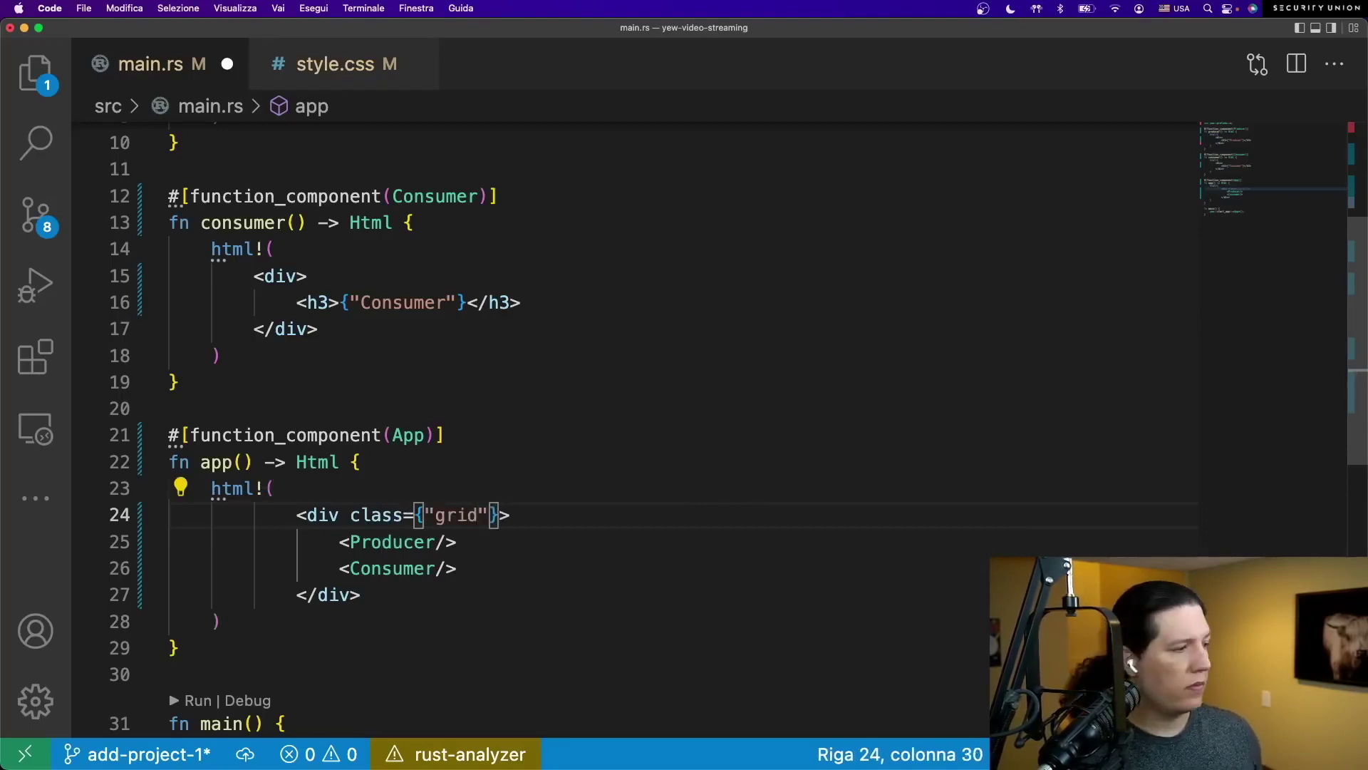
pyautogui.press('super+s')
pyautogui.scroll(3, 642, 428)
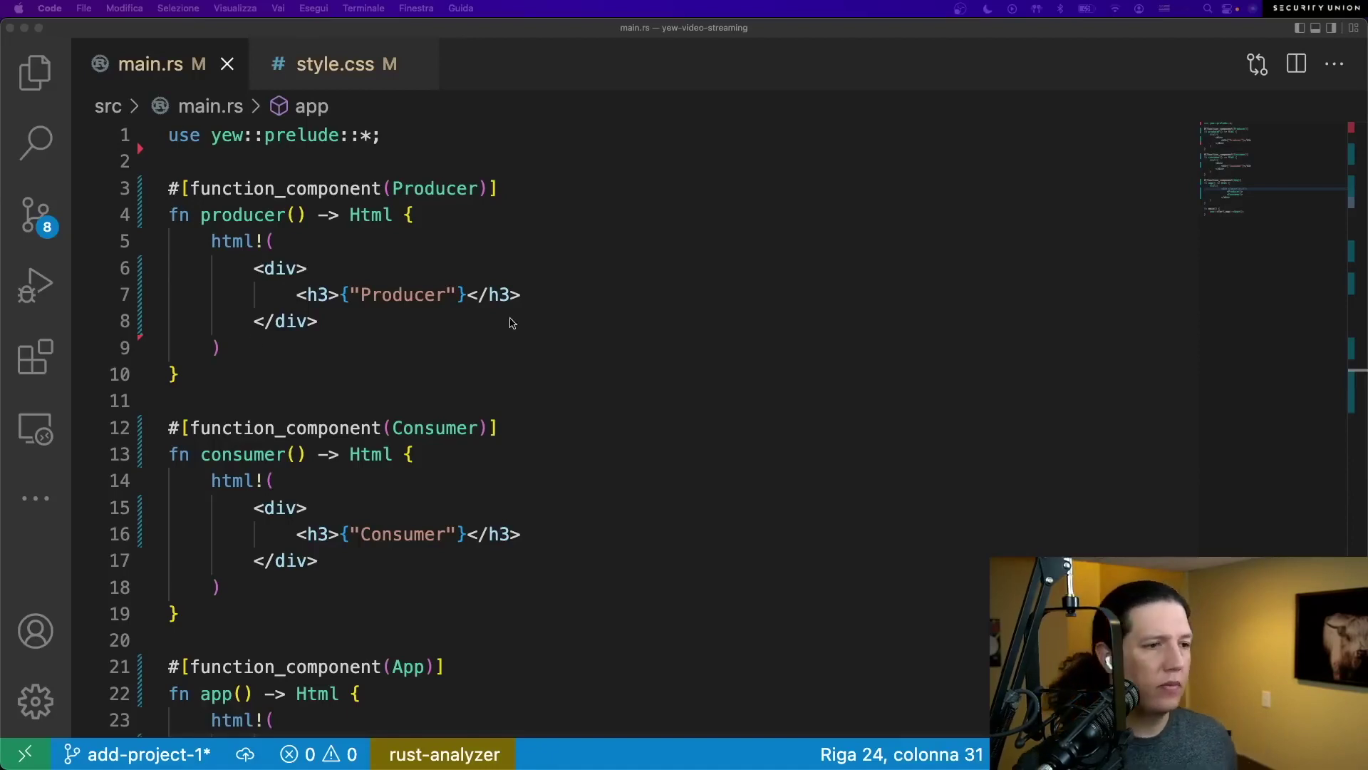
# - Add class="consumer" and class="producer" to their component divs and save
pyautogui.click(307, 508)
pyautogui.write('class="consumer"')
pyautogui.scroll(-3, 374, 428)
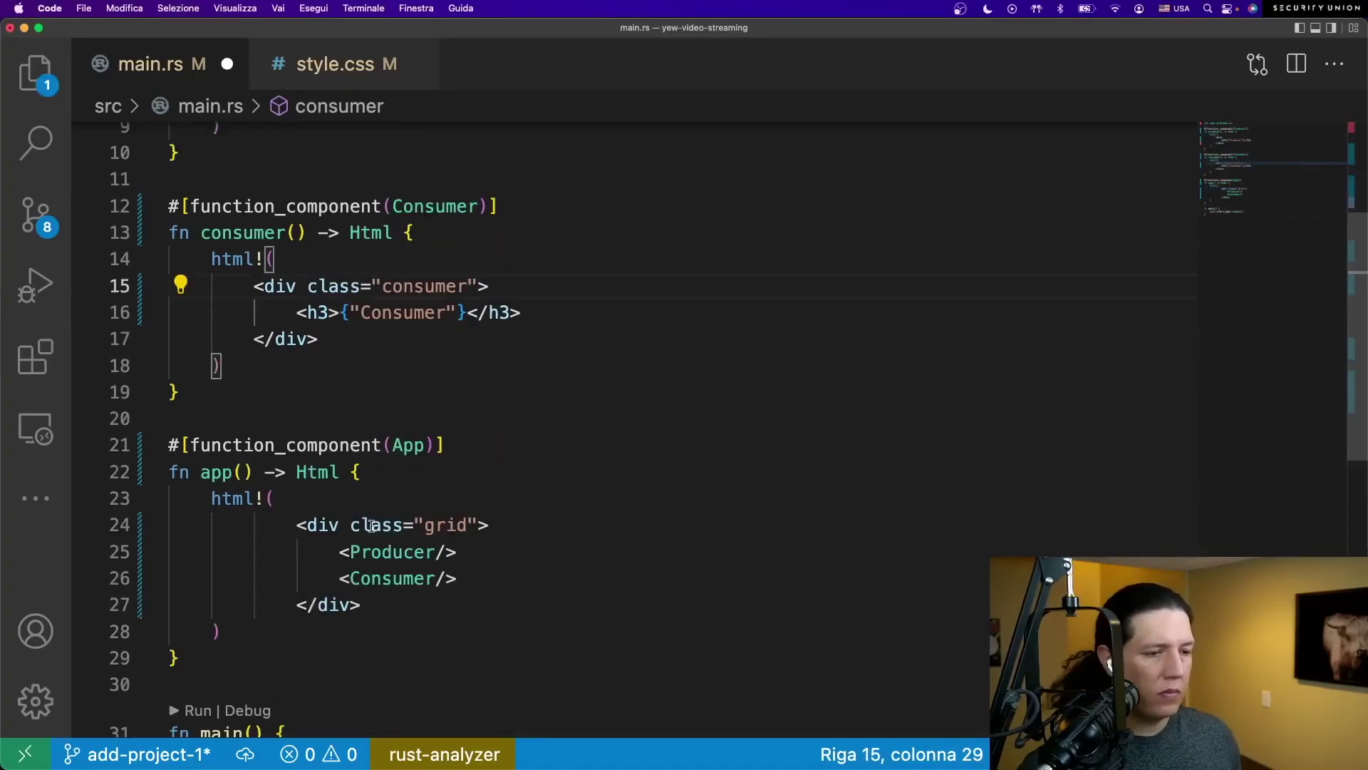
pyautogui.scroll(3, 320, 321)
pyautogui.click(307, 269)
pyautogui.write('class="producer')
pyautogui.press('super+s')
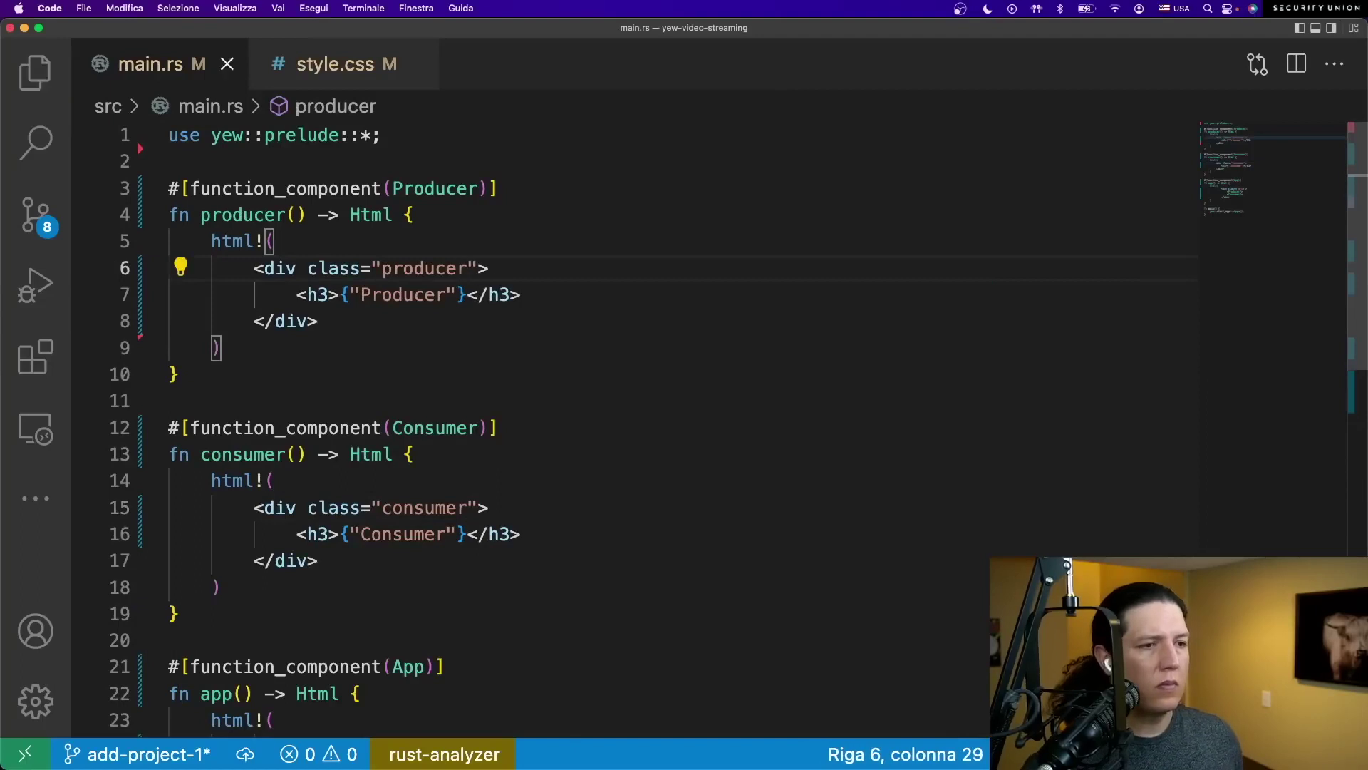
pyautogui.hotkey('ctrl', 'Tab')
pyautogui.write('.grid {')
# - Create empty .grid, .consumer and .producer rules in style.css
pyautogui.press('Return')
pyautogui.press('Down')
pyautogui.press('Return')
pyautogui.press('Return')
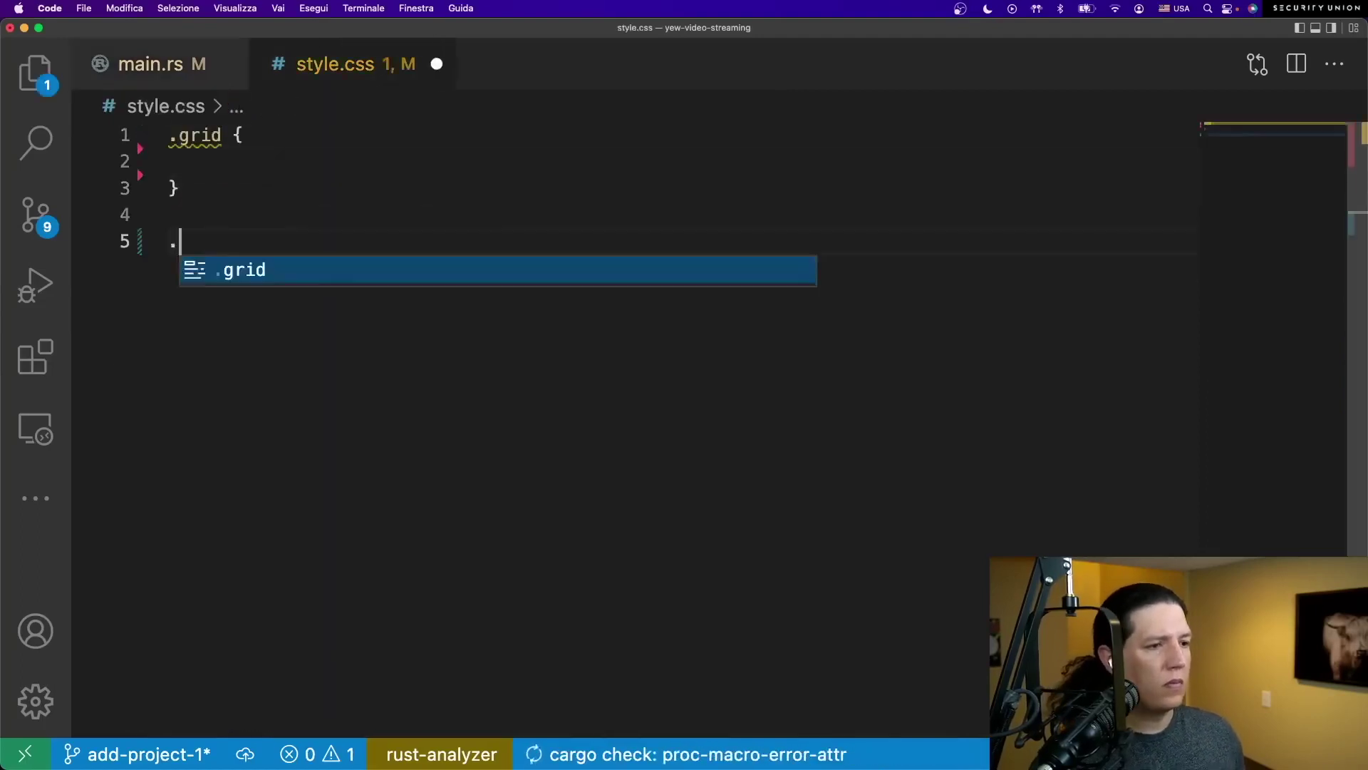
pyautogui.write('.consumer {')
pyautogui.press('Return')
pyautogui.press('Down')
pyautogui.press('Return')
pyautogui.press('Return')
pyautogui.write('.producerr')
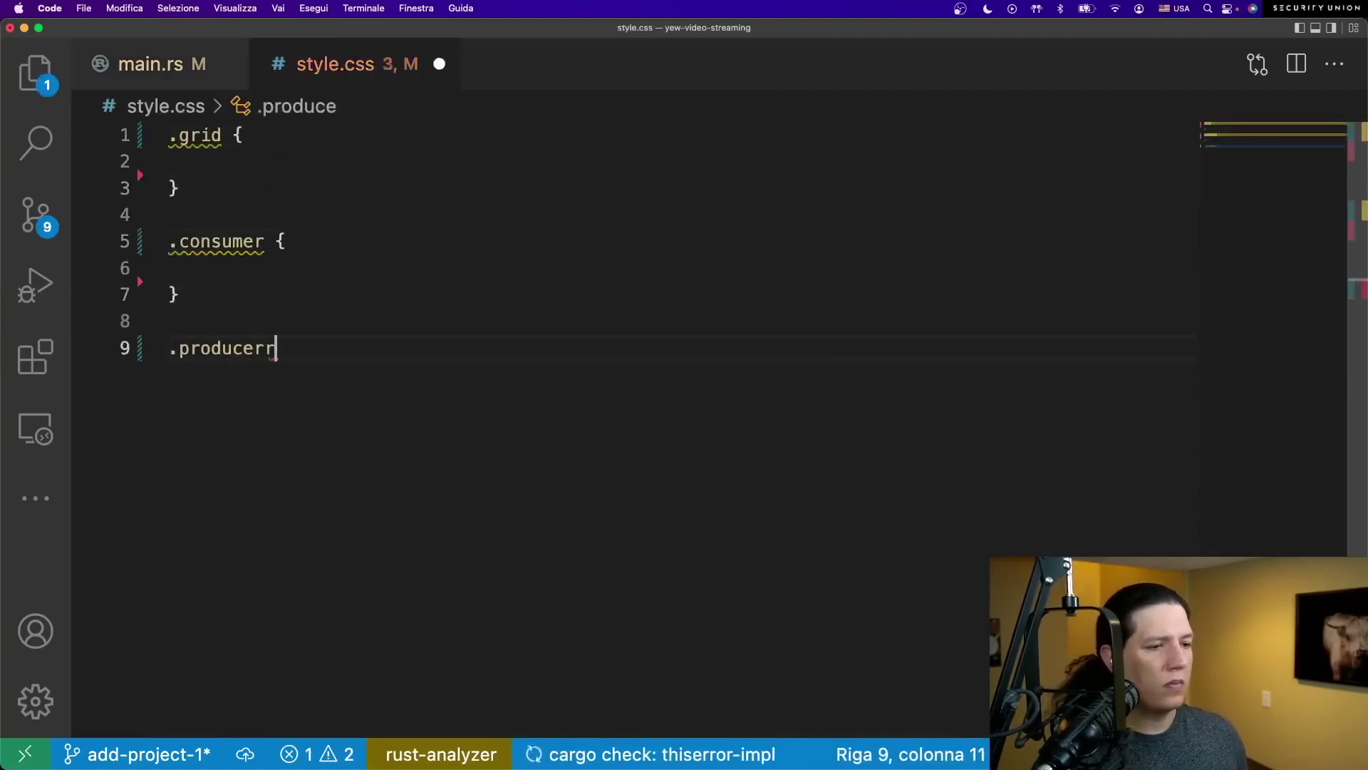
pyautogui.write(' {')
pyautogui.press('Return')
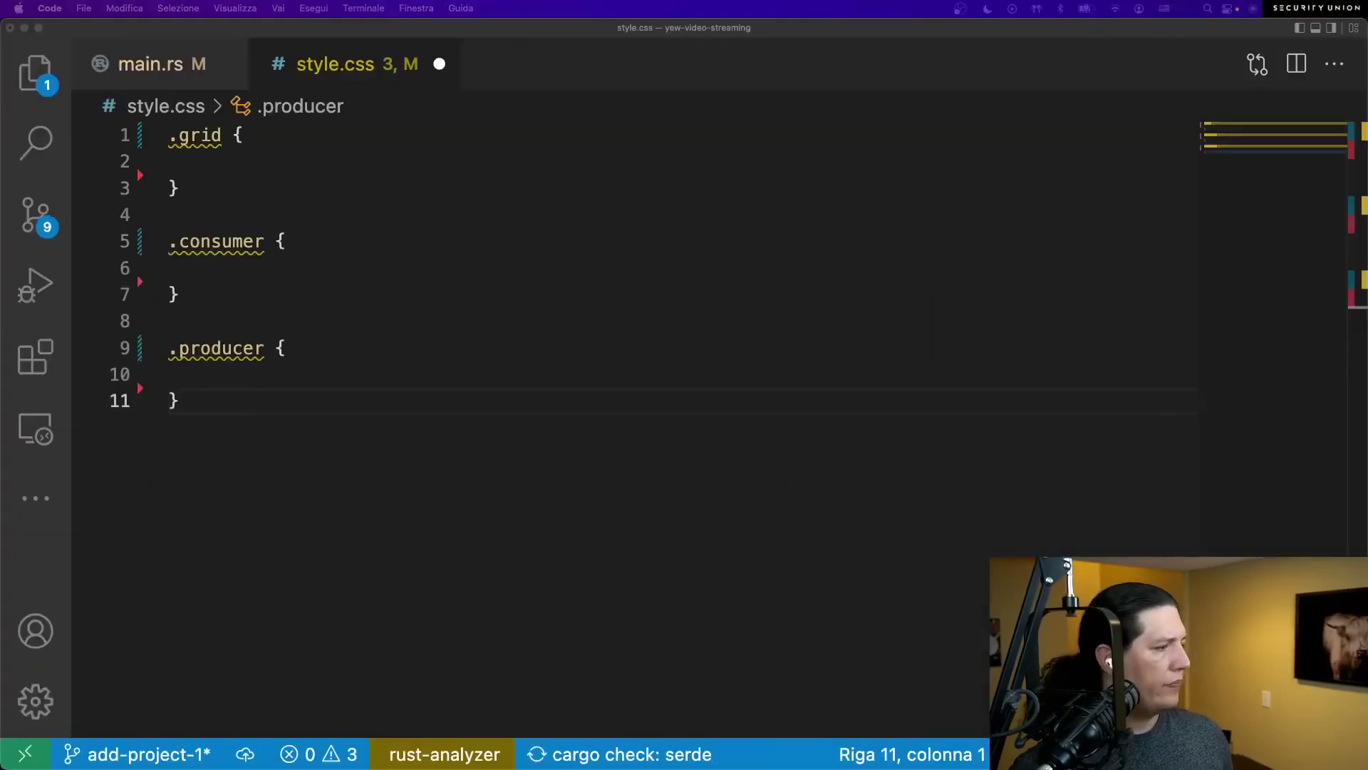
# - Give .grid display: grid and auto-fit repeat grid-template-columns
pyautogui.press('Up')
pyautogui.press('Up')
pyautogui.press('Up')
pyautogui.press('Tab')
pyautogui.write('display: grid;')
pyautogui.press('Return')
pyautogui.write('gri')
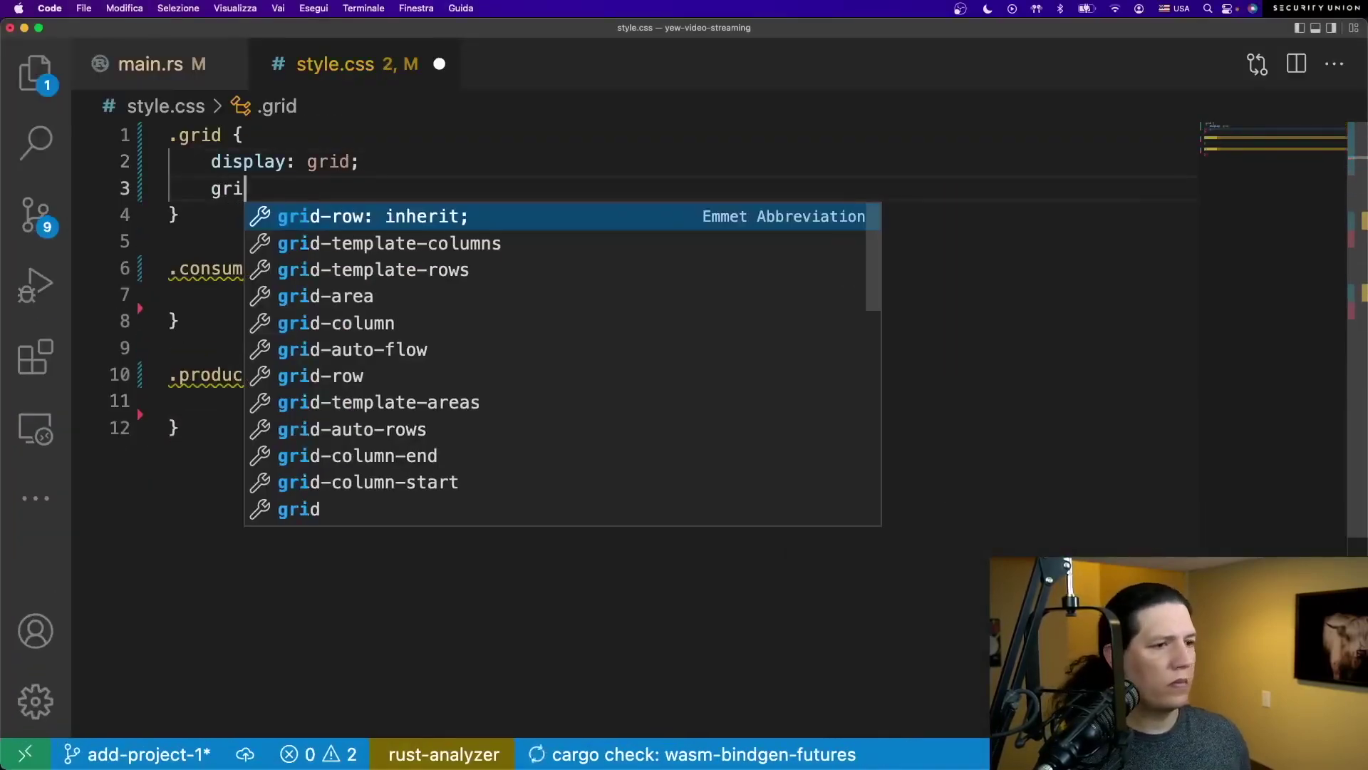
pyautogui.press('Down')
pyautogui.press('Return')
pyautogui.write('re;')
pyautogui.press('Return')
pyautogui.write('auto-fit, m')
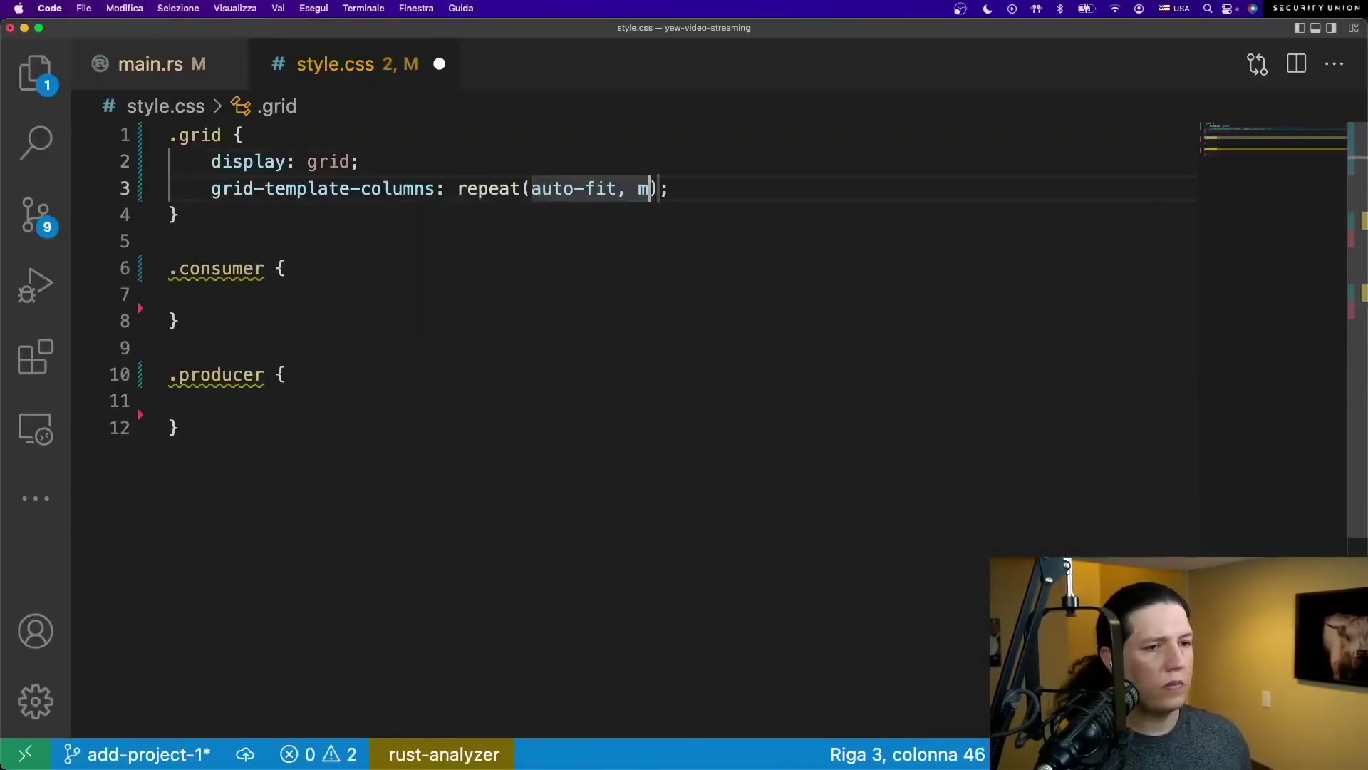
pyautogui.write('inimax(200px,')
# - Give .consumer background-color #0057b7 and 10px padding
pyautogui.press('Down')
pyautogui.press('Down')
pyautogui.press('Down')
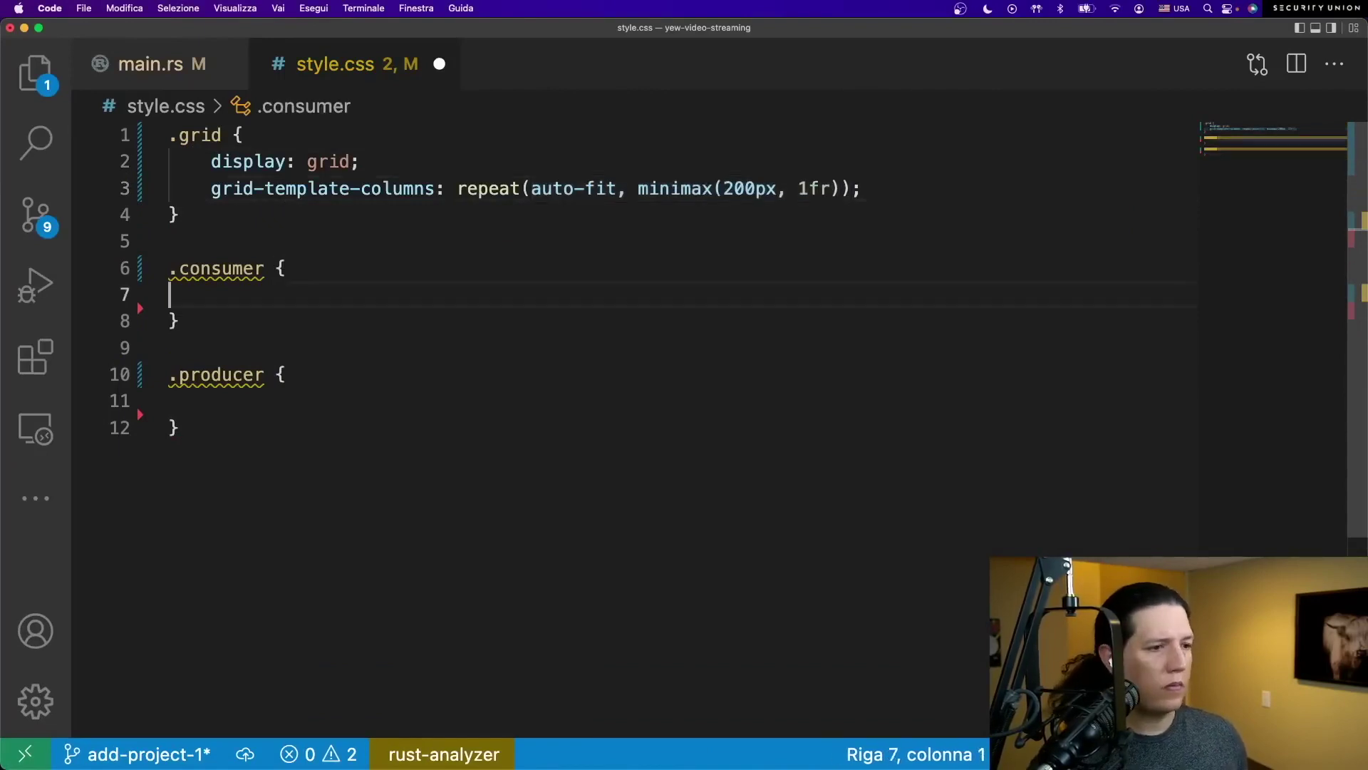
pyautogui.write('backg')
pyautogui.press('Return')
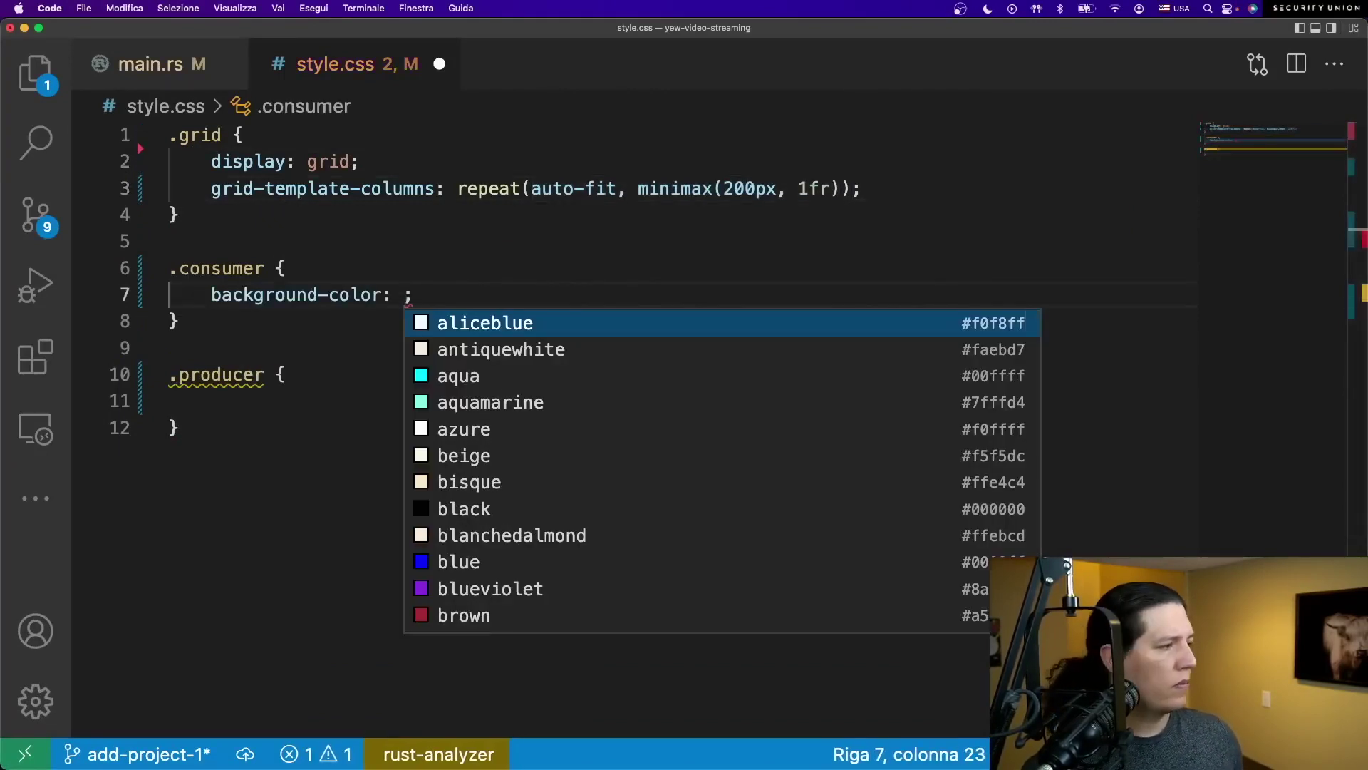
pyautogui.write('#005')
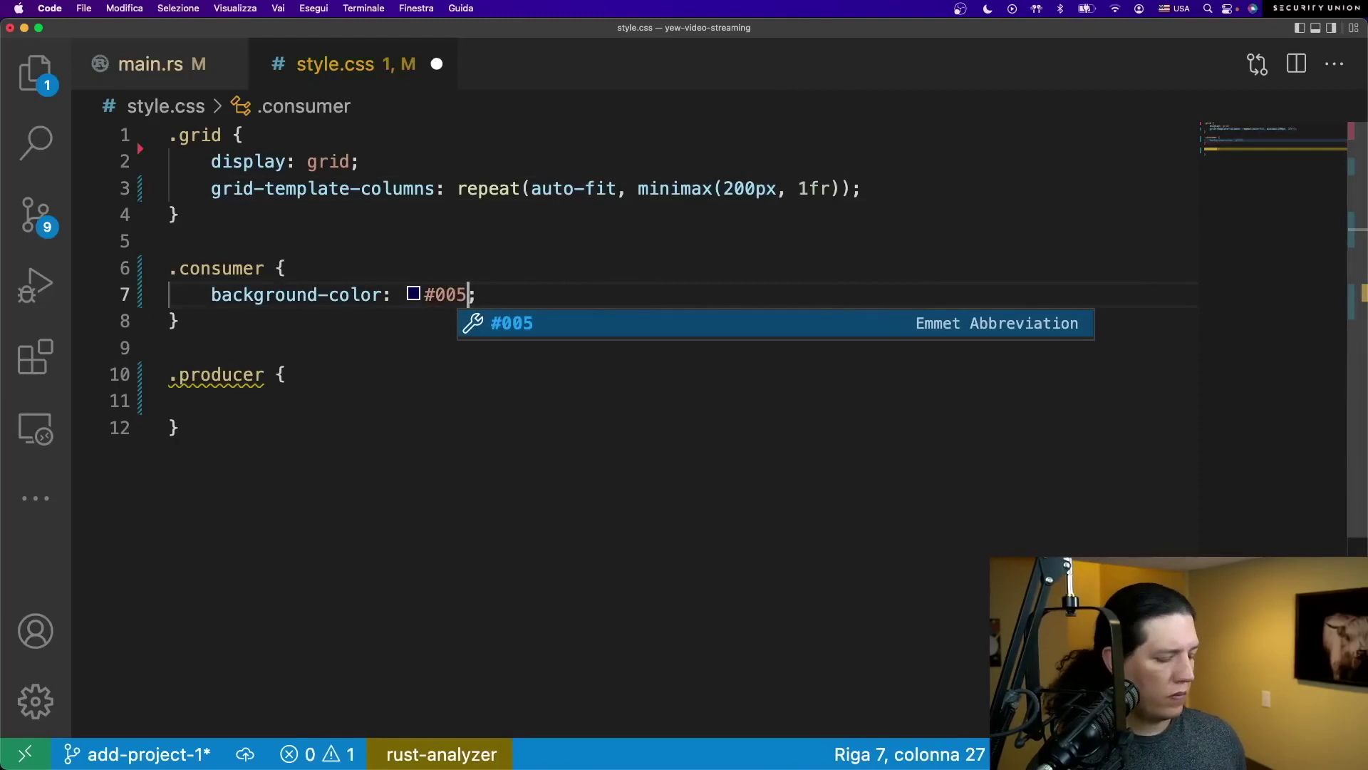
pyautogui.write('7b7')
pyautogui.press('End')
pyautogui.press('Return')
pyautogui.write('pad')
pyautogui.press('Down')
# - Give .producer background-color #ffd700 and 10px padding, then save style.css
pyautogui.press('Return')
pyautogui.write('10')
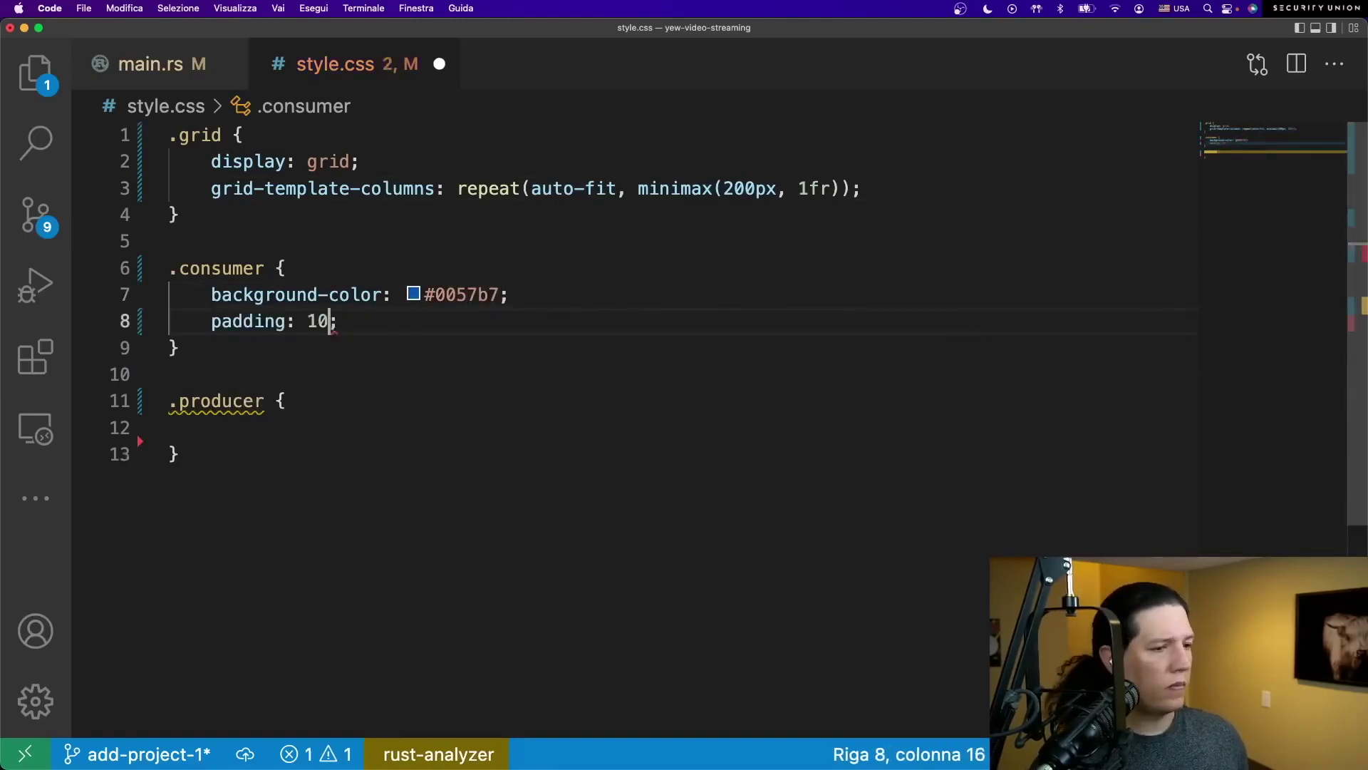
pyautogui.write('px')
pyautogui.press('Down')
pyautogui.press('Down')
pyautogui.press('Down')
pyautogui.write('backg')
pyautogui.press('Return')
pyautogui.write('ff')
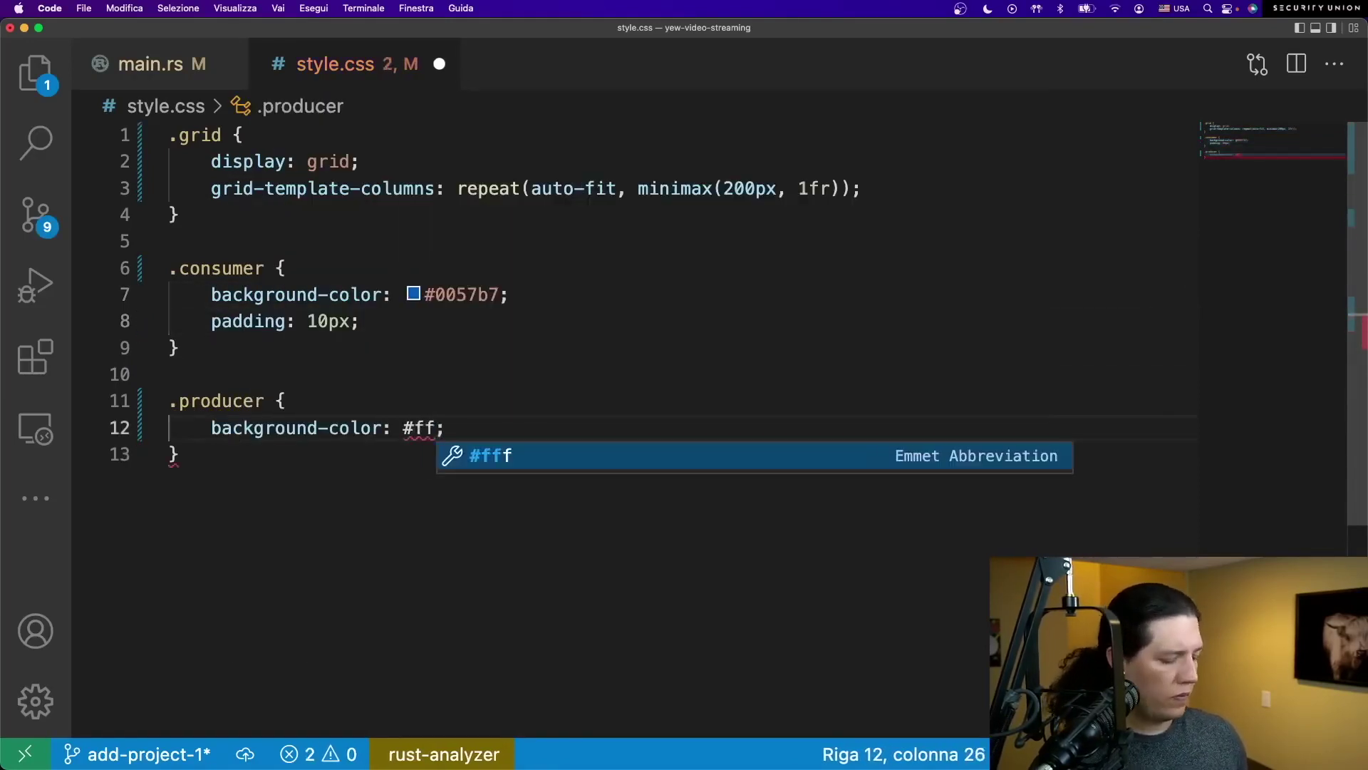
pyautogui.write('d700')
pyautogui.press('End')
pyautogui.press('Return')
pyautogui.write('pad')
pyautogui.press('Return')
pyautogui.write('10px')
pyautogui.press('Down')
pyautogui.press('super+s')
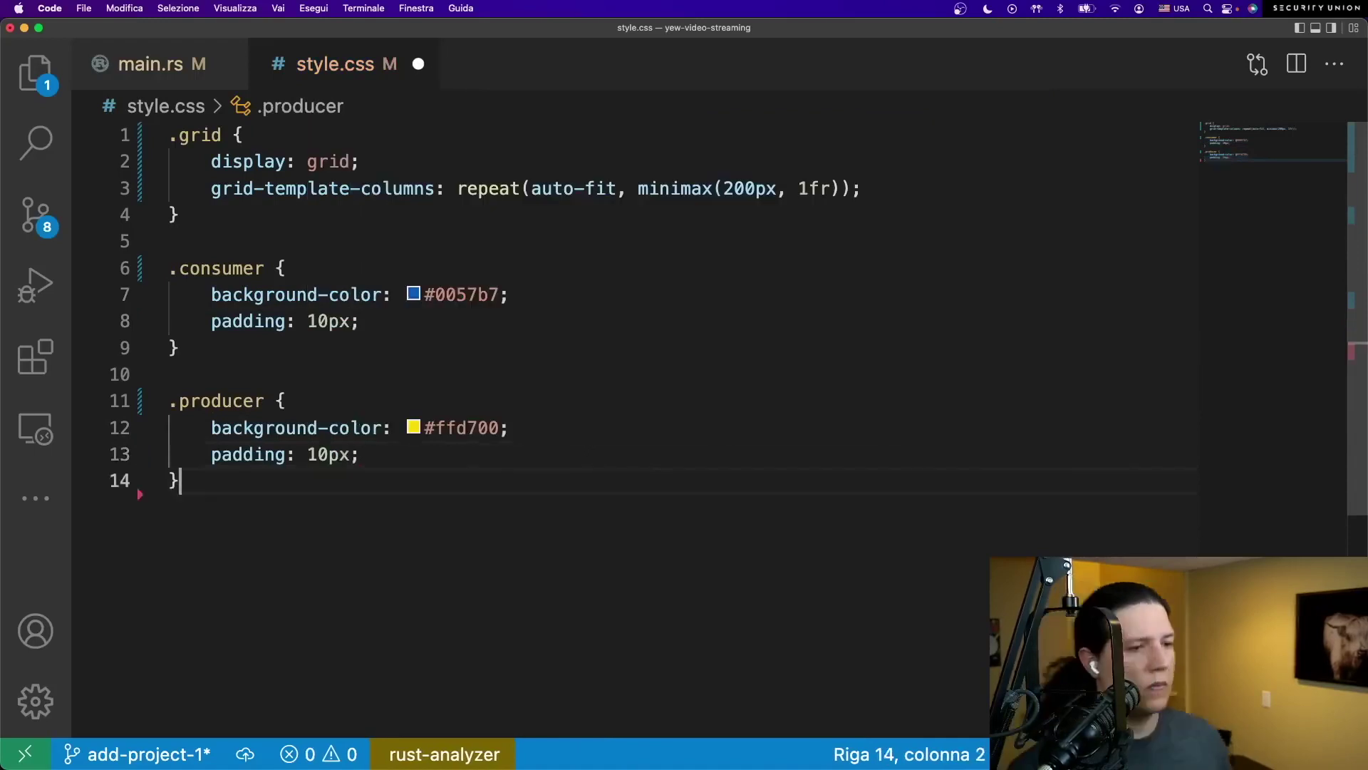
pyautogui.press('super+Tab')
pyautogui.press('super+space')
pyautogui.write('chro')
# - Launch Chrome, load localhost:8080, and inspect the Producer and Consumer grid panels in DevTools
pyautogui.press('Return')
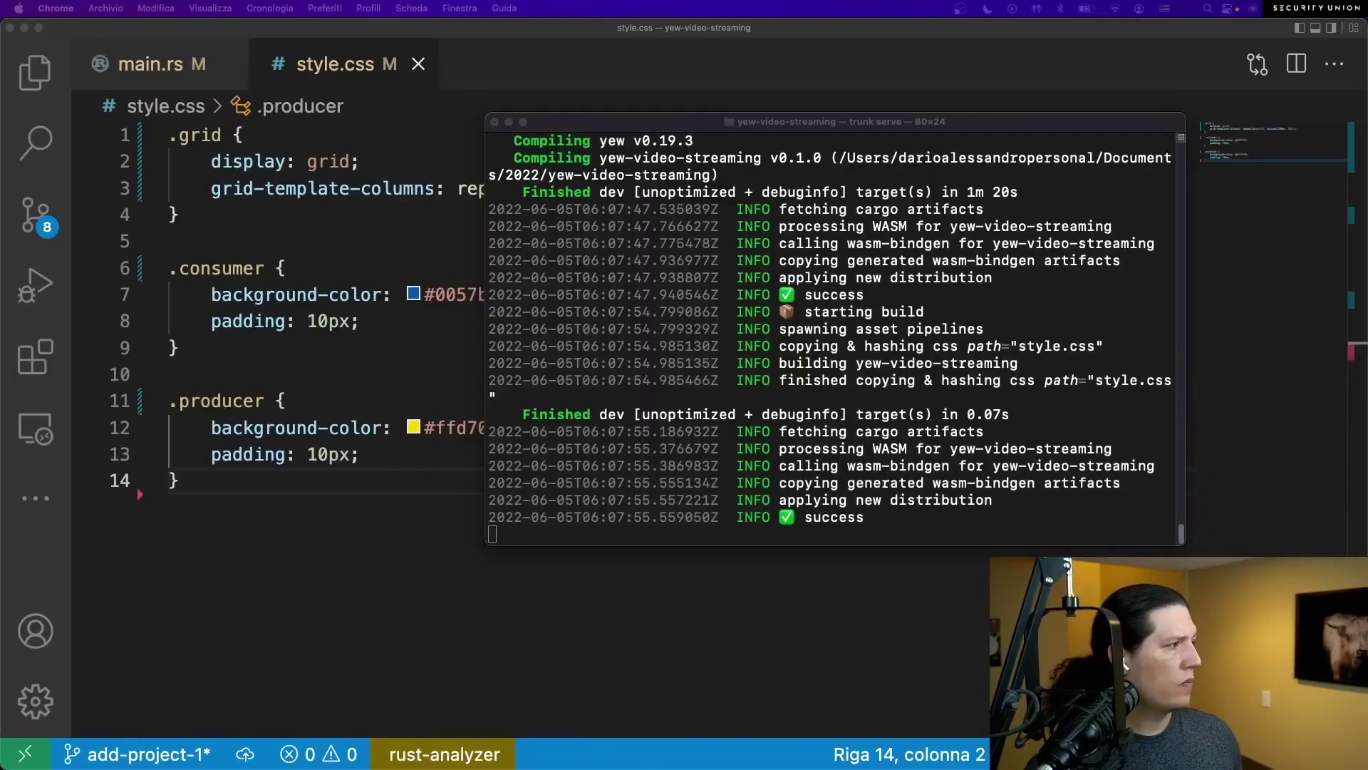
pyautogui.write('localhost:8080')
pyautogui.press('Return')
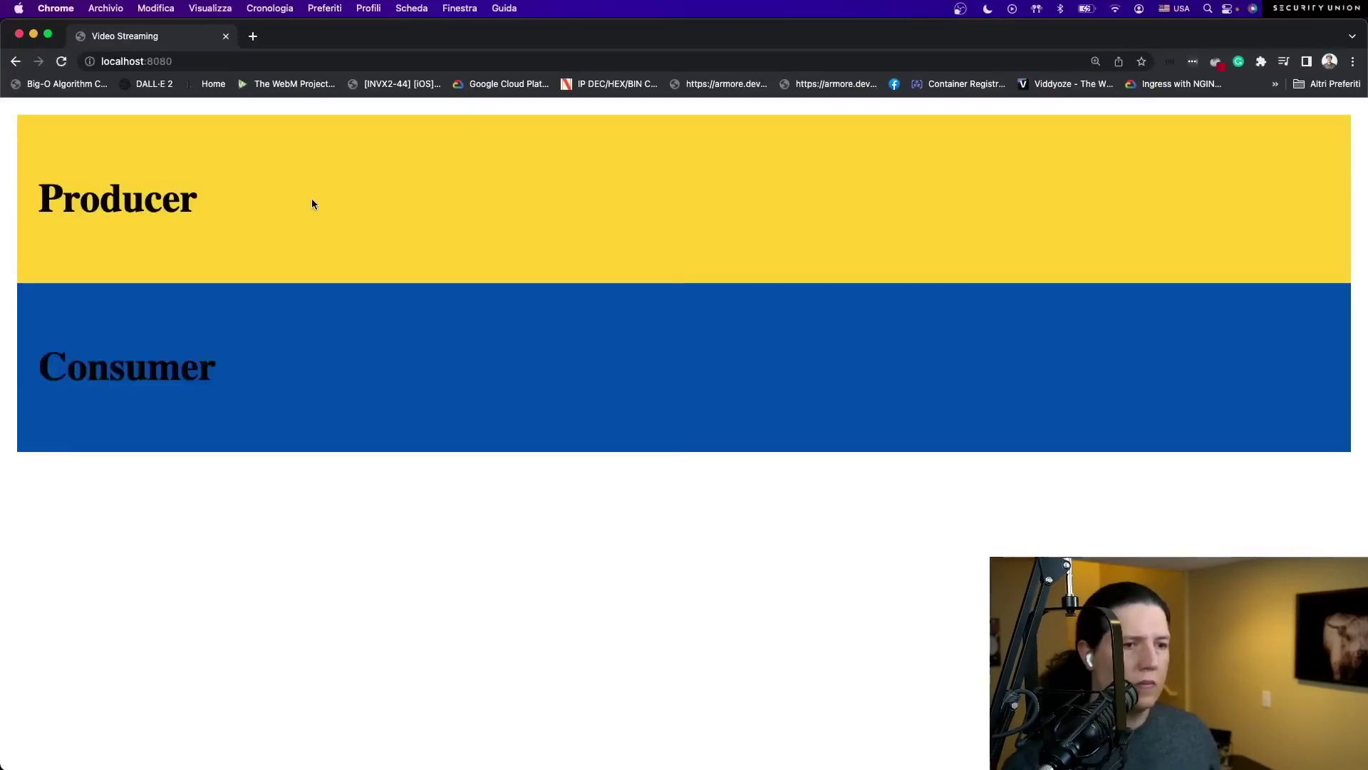
pyautogui.press('alt+super+i')
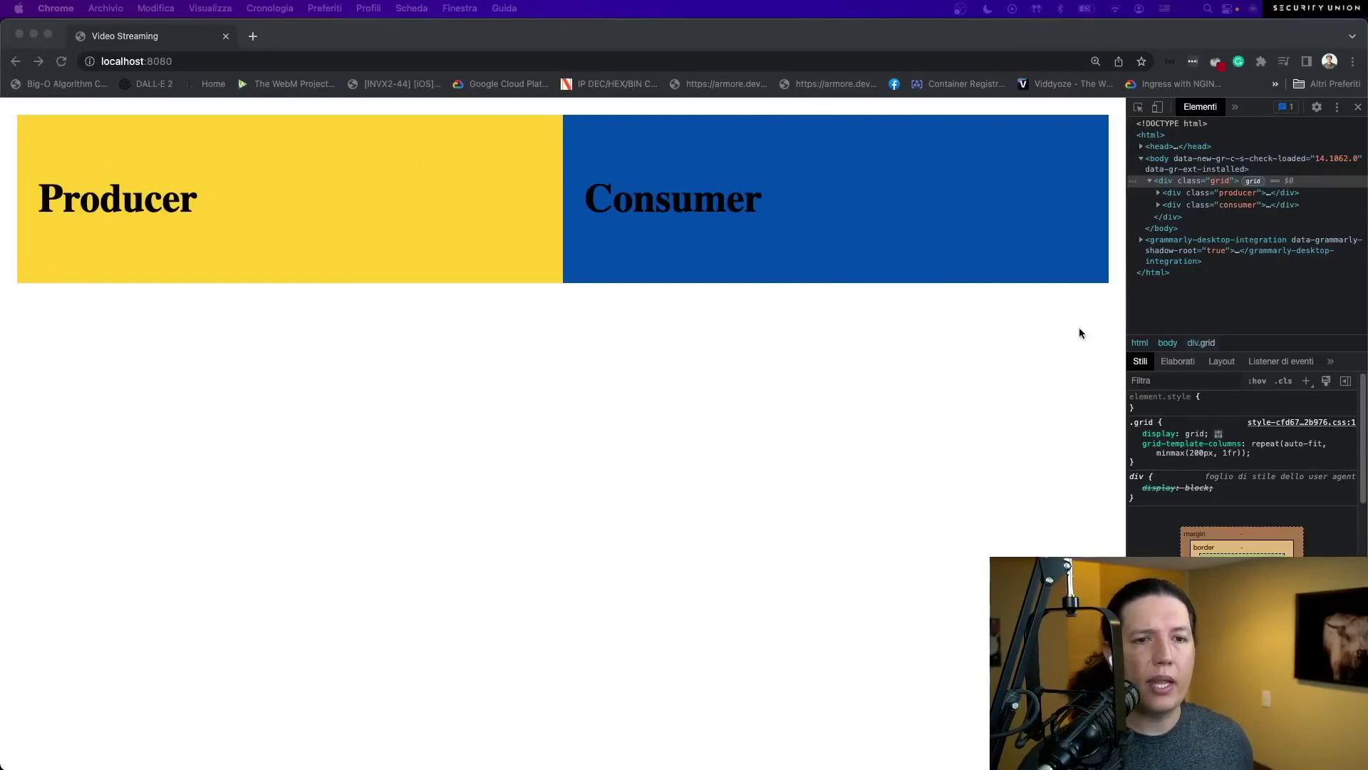
pyautogui.doubleClick(825, 399)
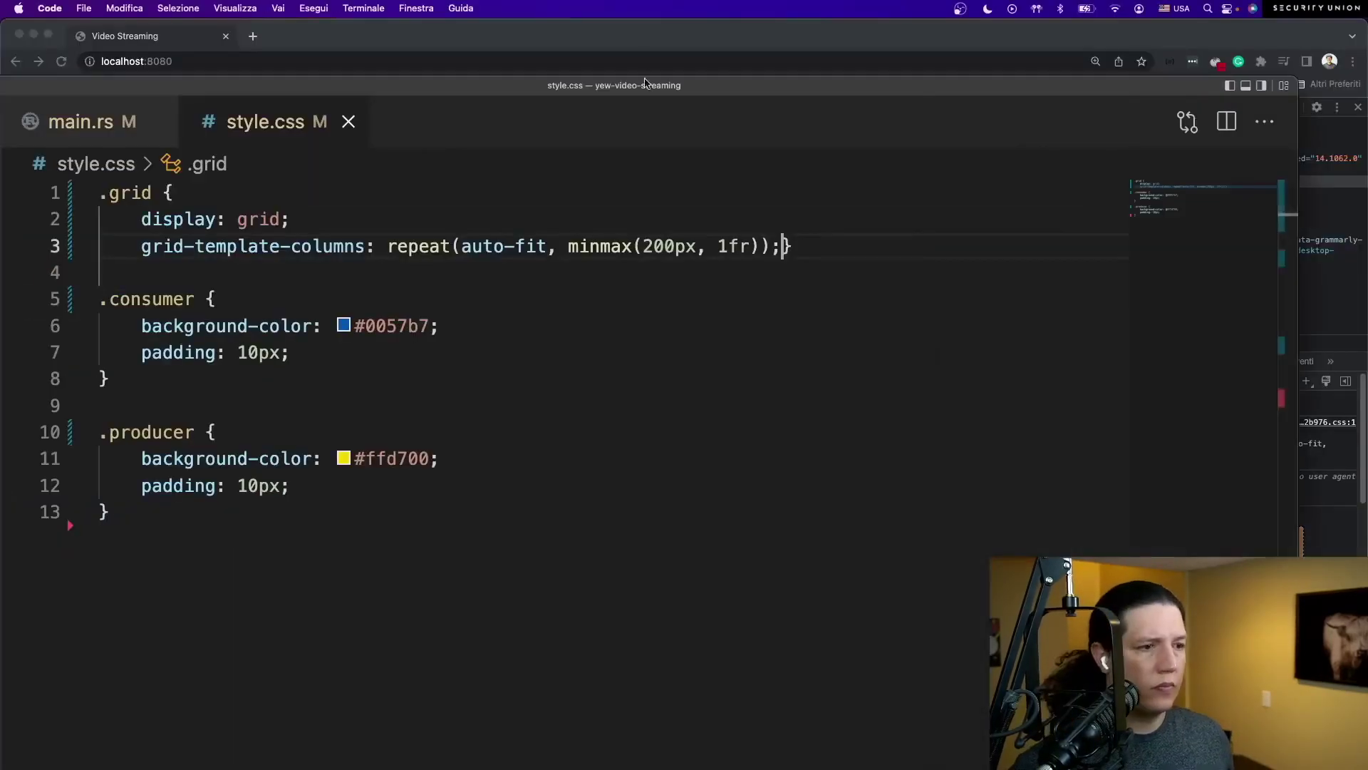
# - Add a .consumer > h3 rule with white text and save style.css
pyautogui.press('Return')
pyautogui.write('.consumer > ')
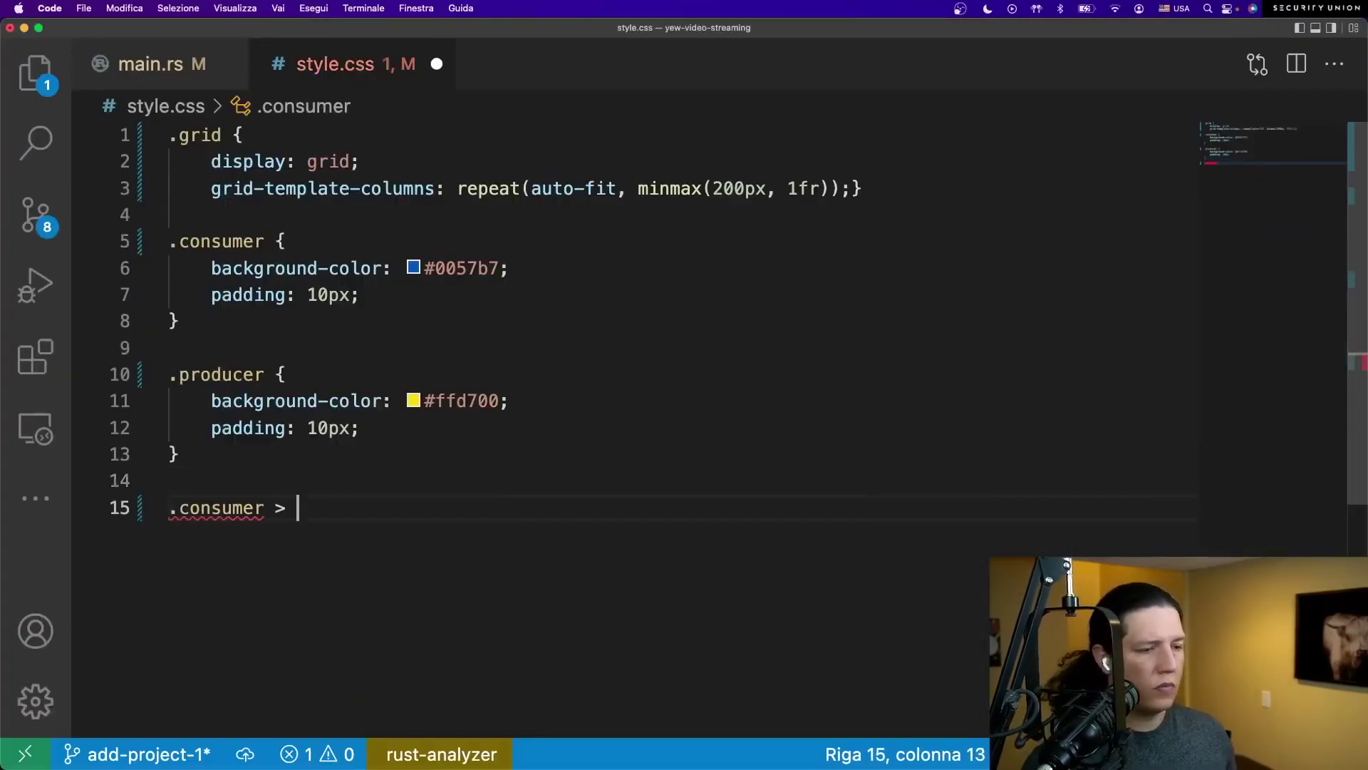
pyautogui.write('h3 {')
pyautogui.press('Return')
pyautogui.write('color: white;')
pyautogui.press('cmd+s')
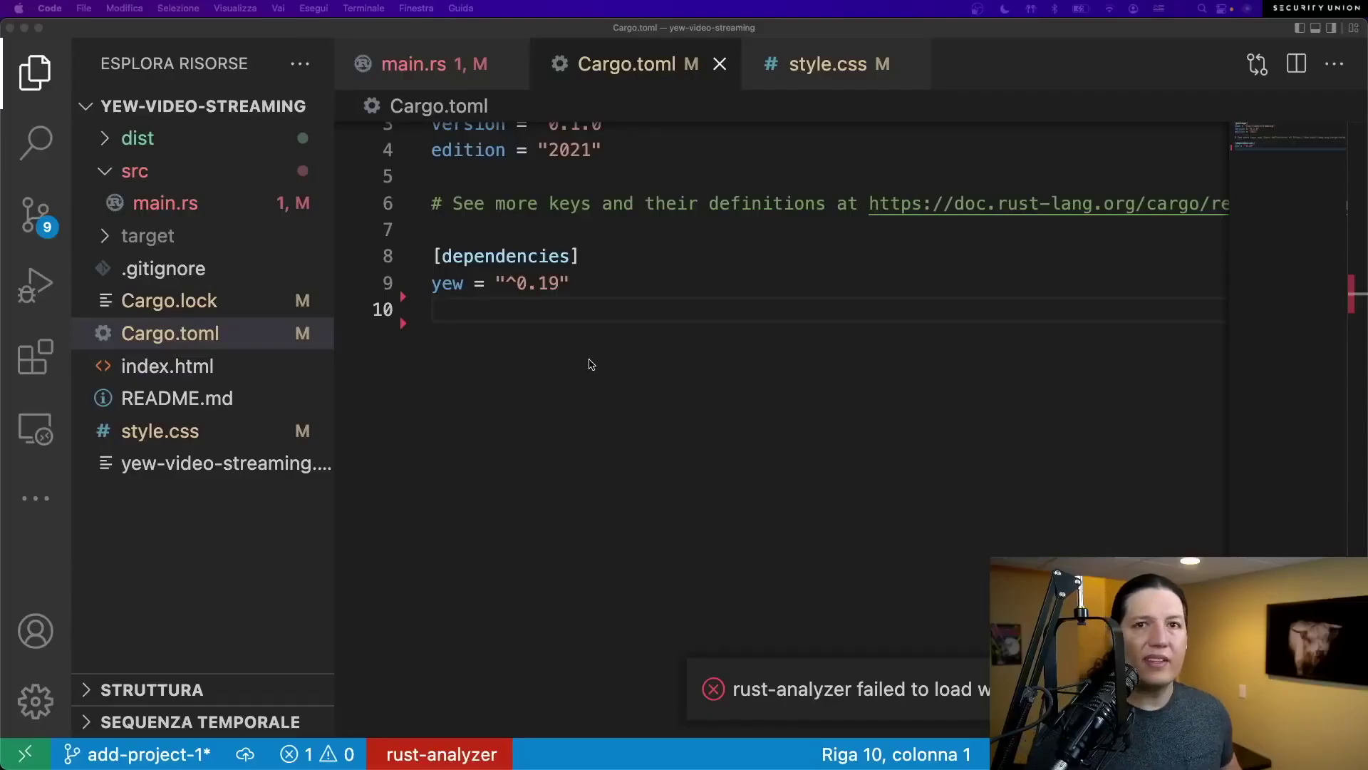
# - Add a [dependencies.web-sys] section with version "0.3.57" and features ["Navigator"]
pyautogui.click(589, 365)
pyautogui.press('Return')
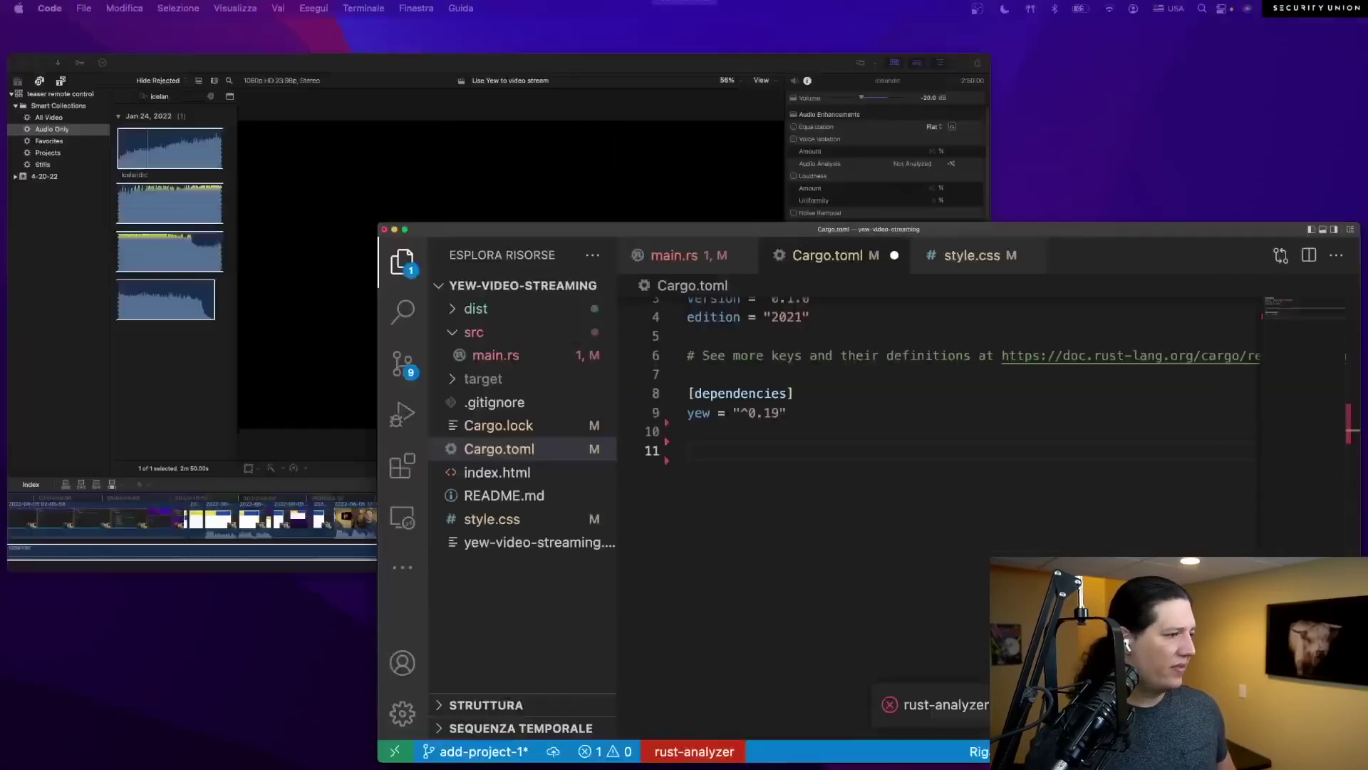
pyautogui.write('[defendencies.web')
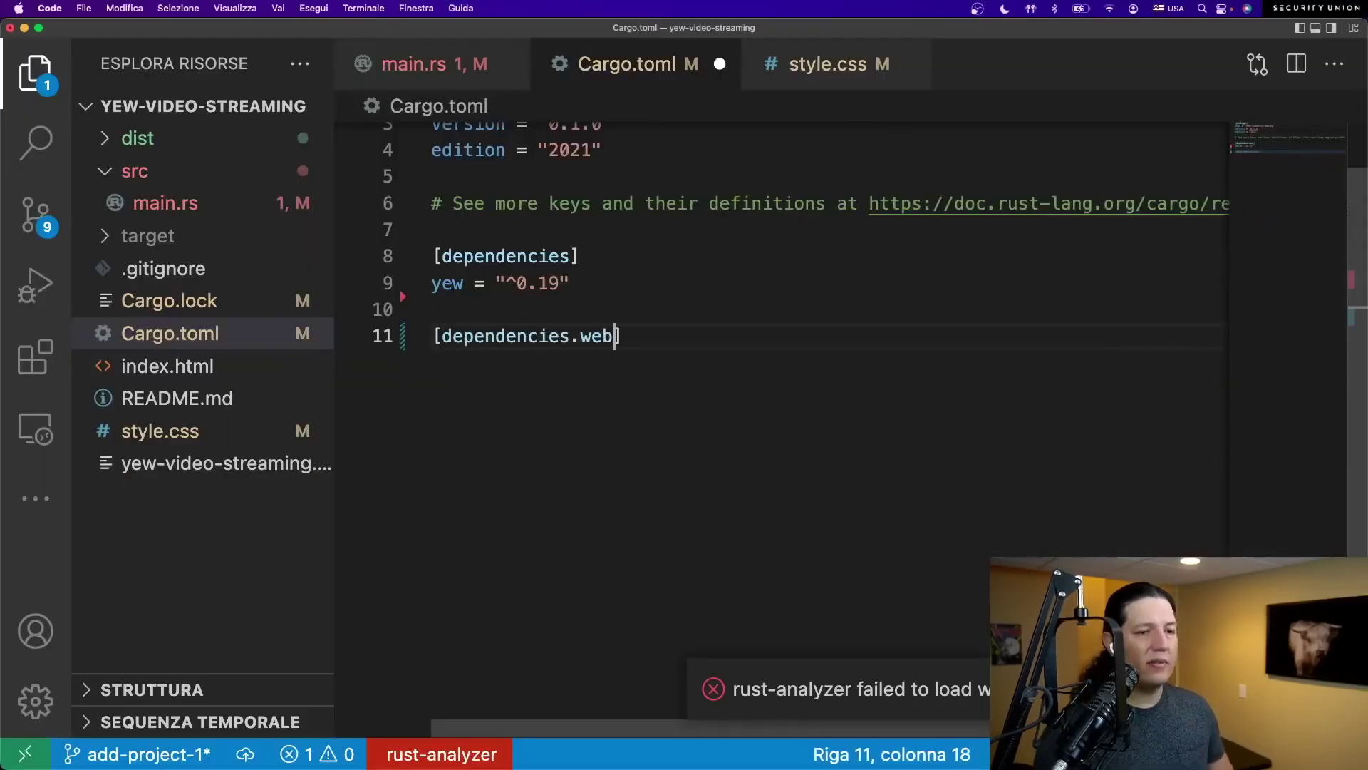
pyautogui.write(']')
pyautogui.press('Return')
pyautogui.write('ve')
pyautogui.press('Return')
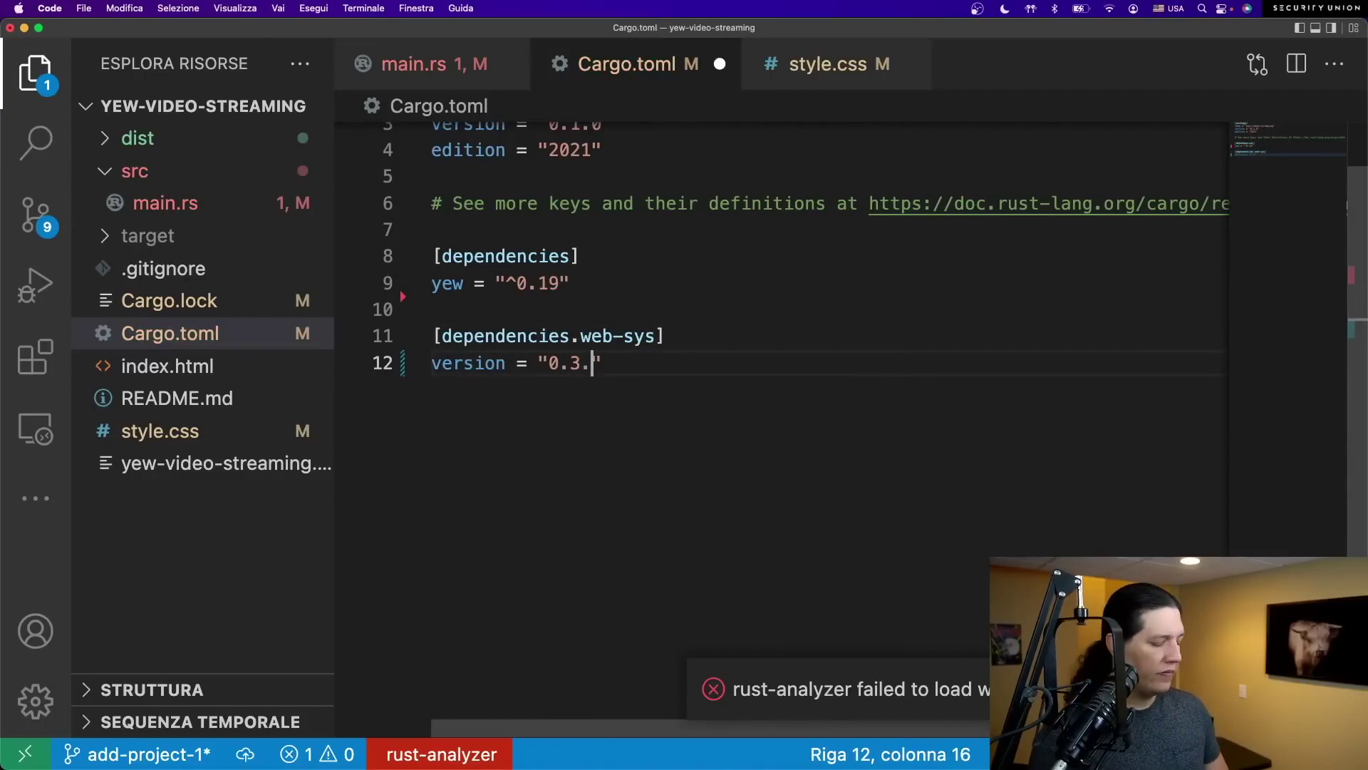
pyautogui.write('57"')
pyautogui.press('Return')
pyautogui.write('featurr')
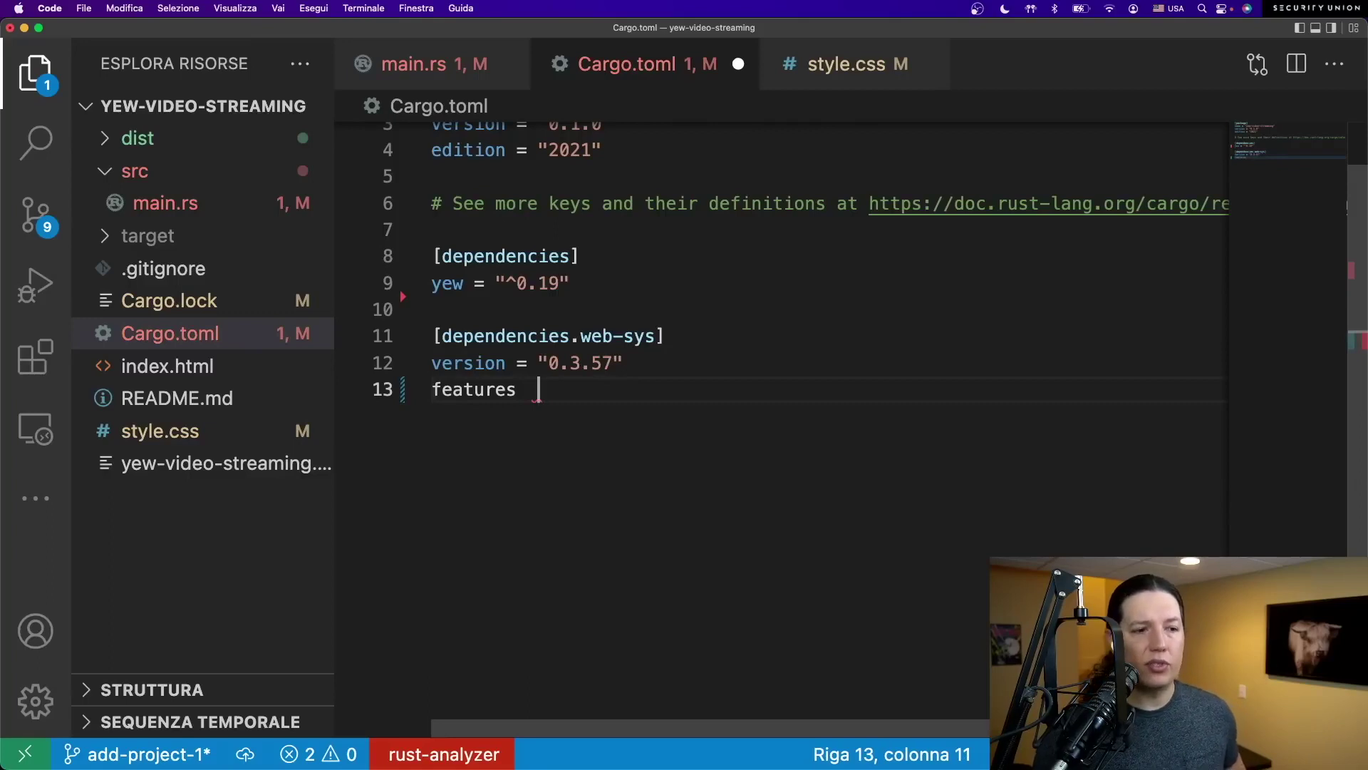
pyautogui.write(' = [')
pyautogui.press('Return')
pyautogui.press('Return')
pyautogui.press('Up')
pyautogui.press('Tab')
pyautogui.write('"N')
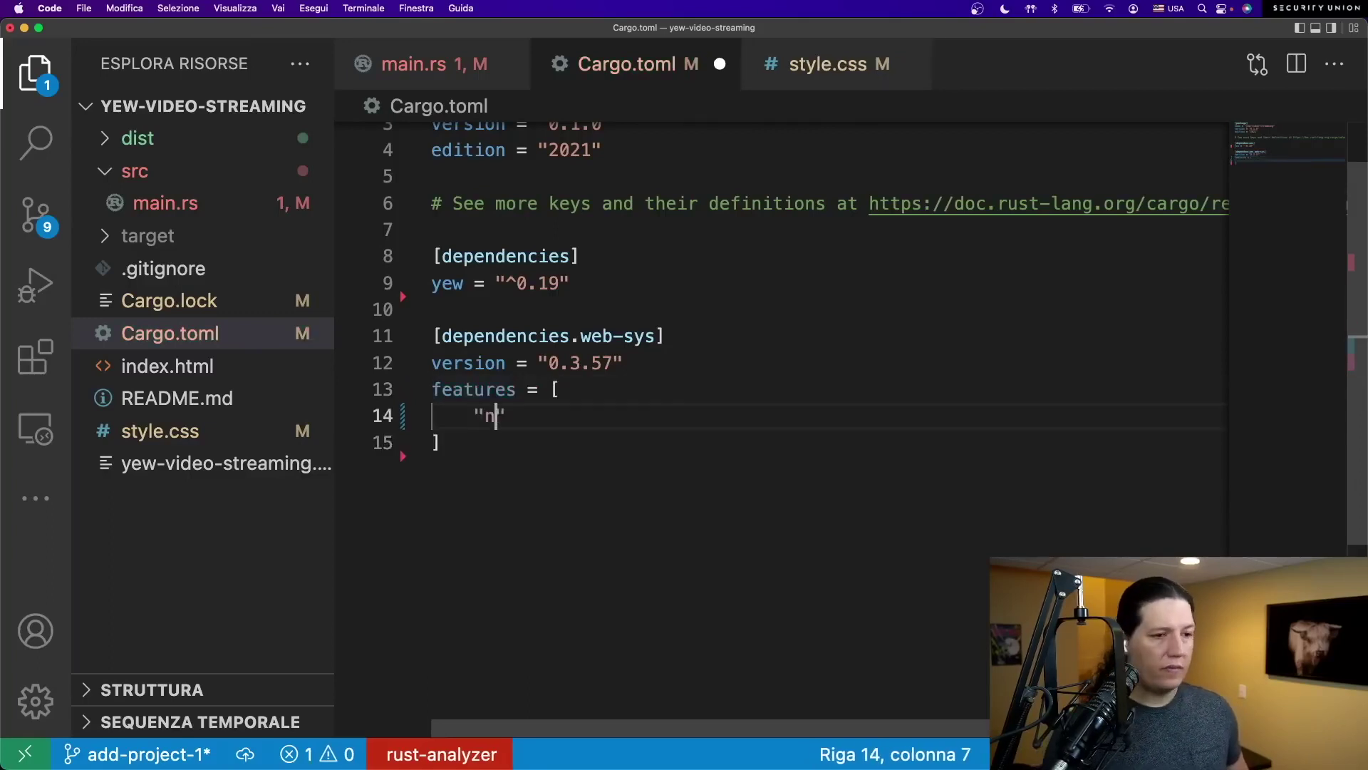
pyautogui.write('avigator"')
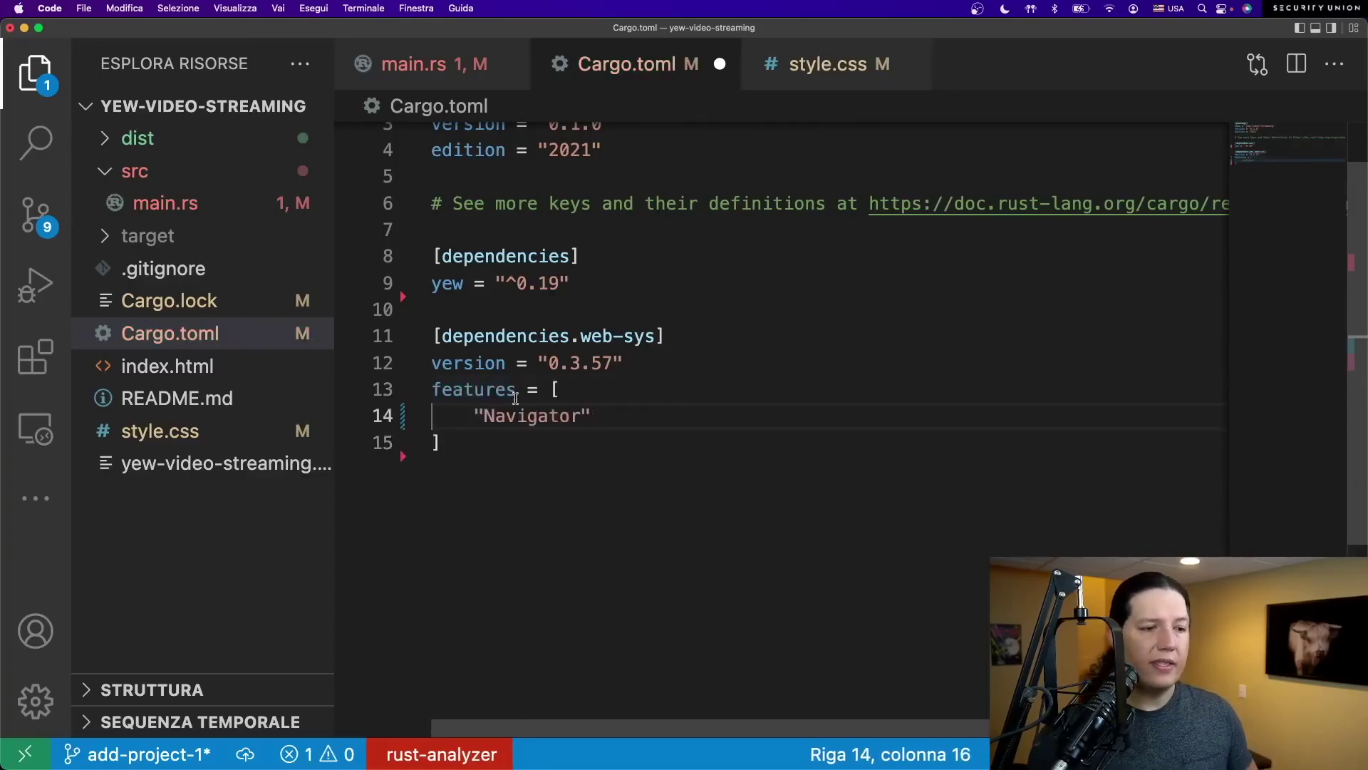
# - Add wasm-bindgen = "0.2.80" under yew and save Cargo.toml
pyautogui.moveTo(515, 451); pyautogui.dragTo(429, 371)
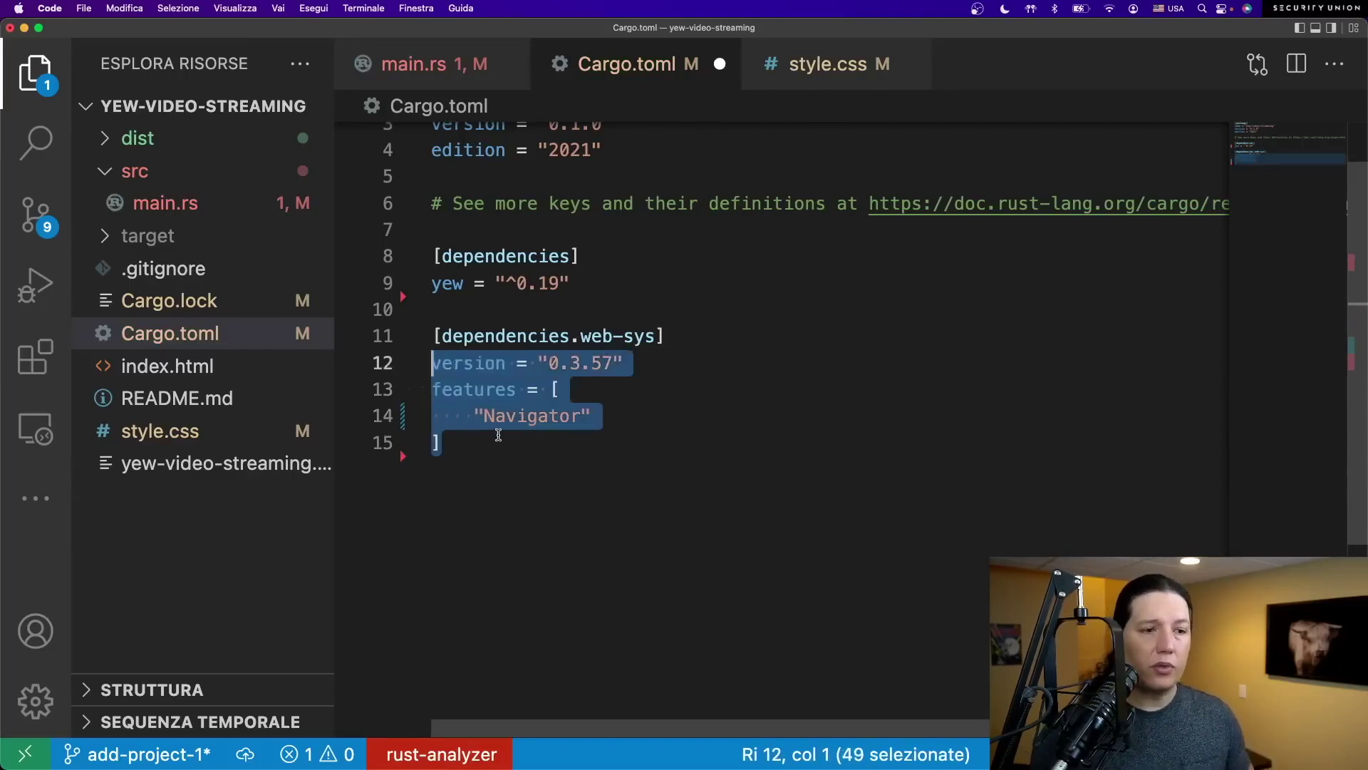
pyautogui.click(539, 417)
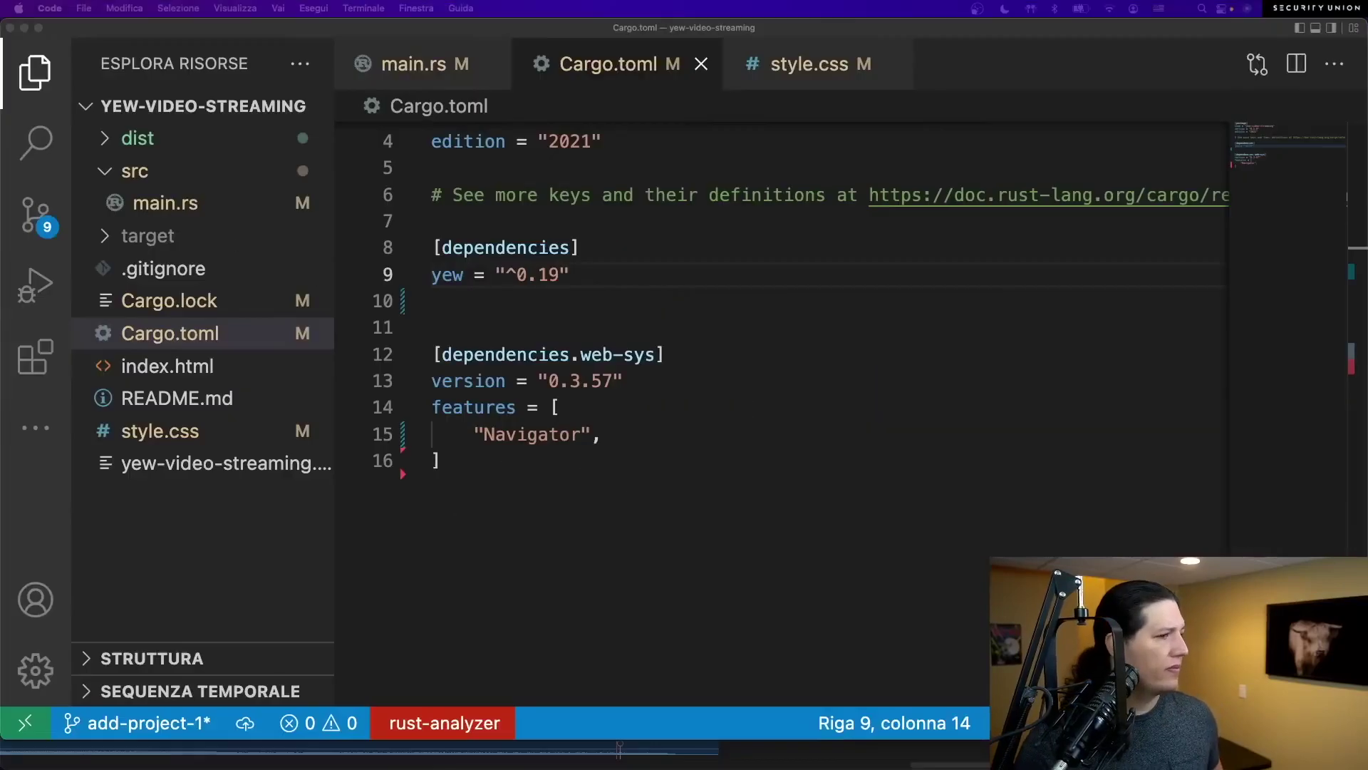
pyautogui.click(506, 291)
pyautogui.write('wasm')
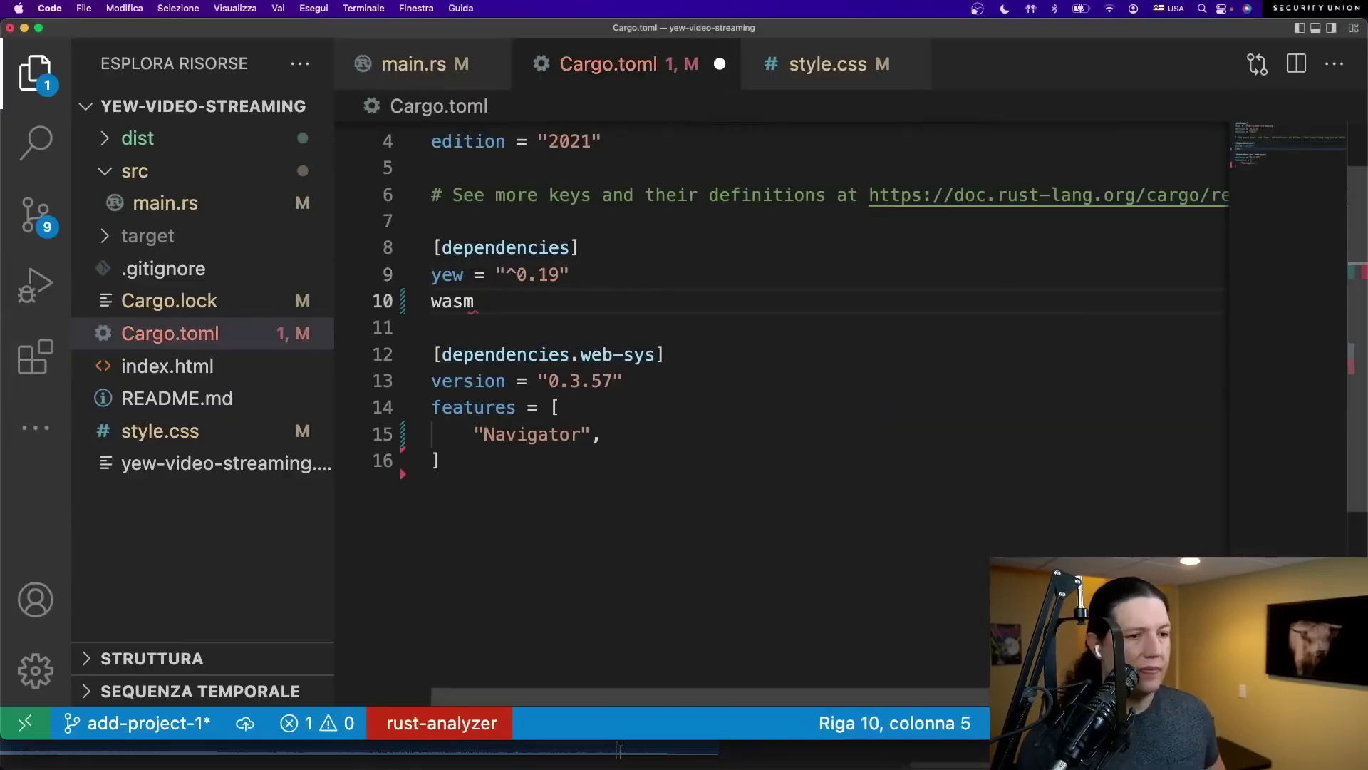
pyautogui.write('-bindgen = "0.2.80"')
pyautogui.press('super+s')
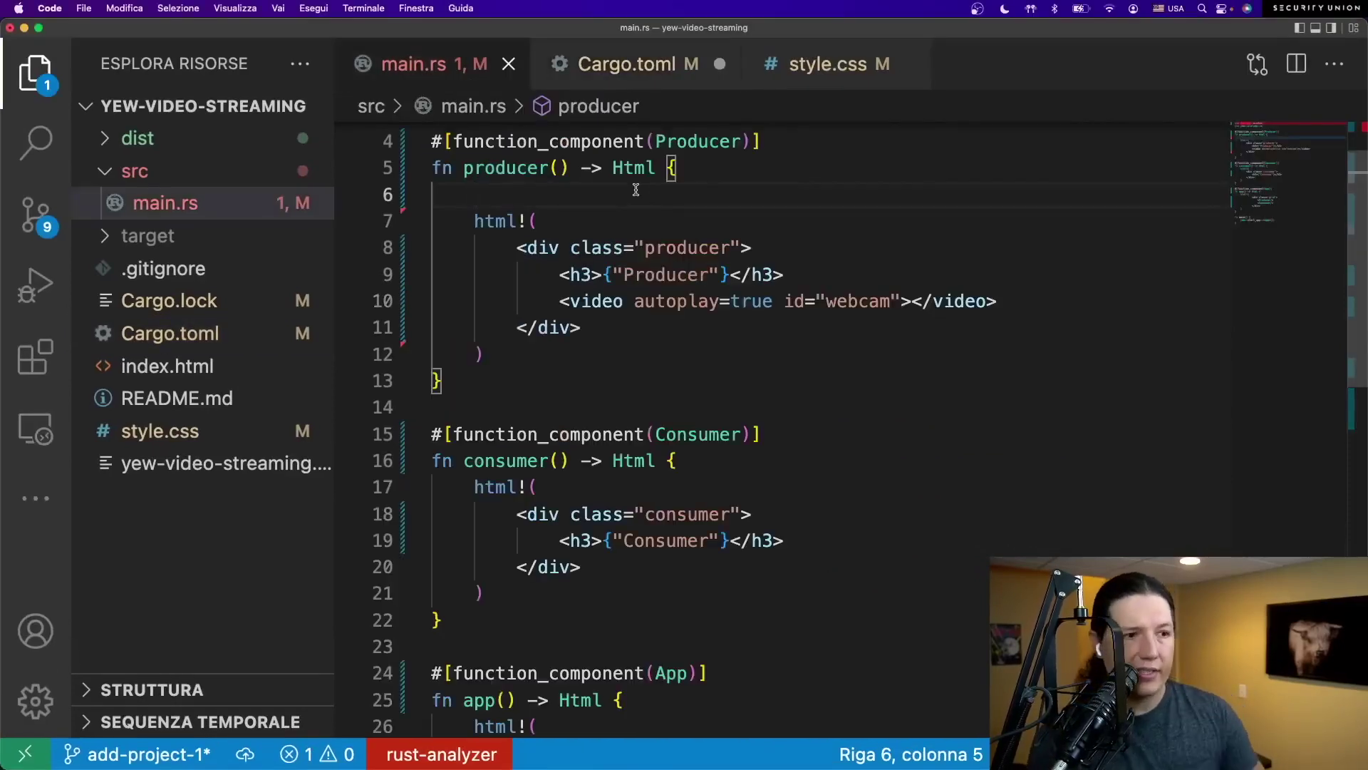
pyautogui.write('let navigator = navi')
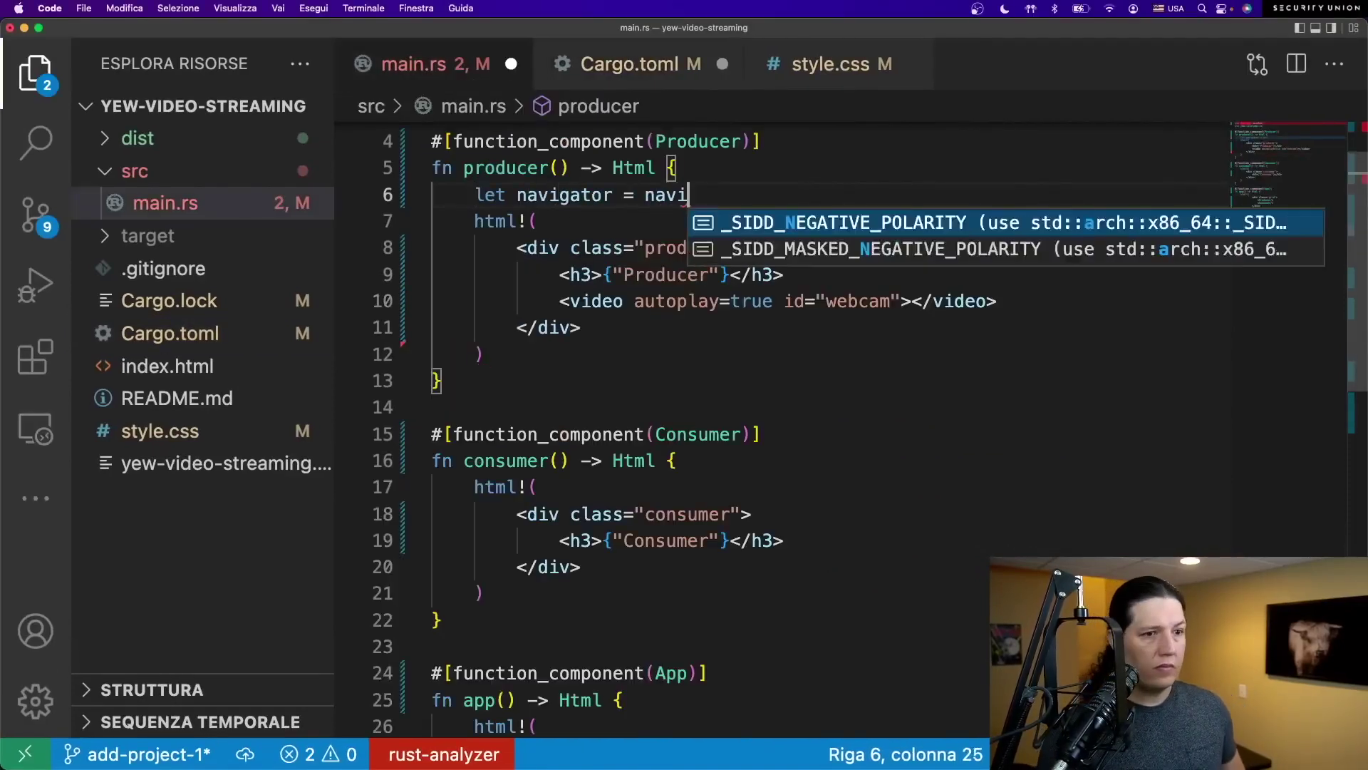
pyautogui.write('gator() .')
# - In producer(), get the window's navigator and its media_devices, then save main.rs
pyautogui.press('BackSpace')
pyautogui.press('BackSpace')
pyautogui.write('.media')
pyautogui.press('BackSpace')
pyautogui.press('BackSpace')
pyautogui.press('BackSpace')
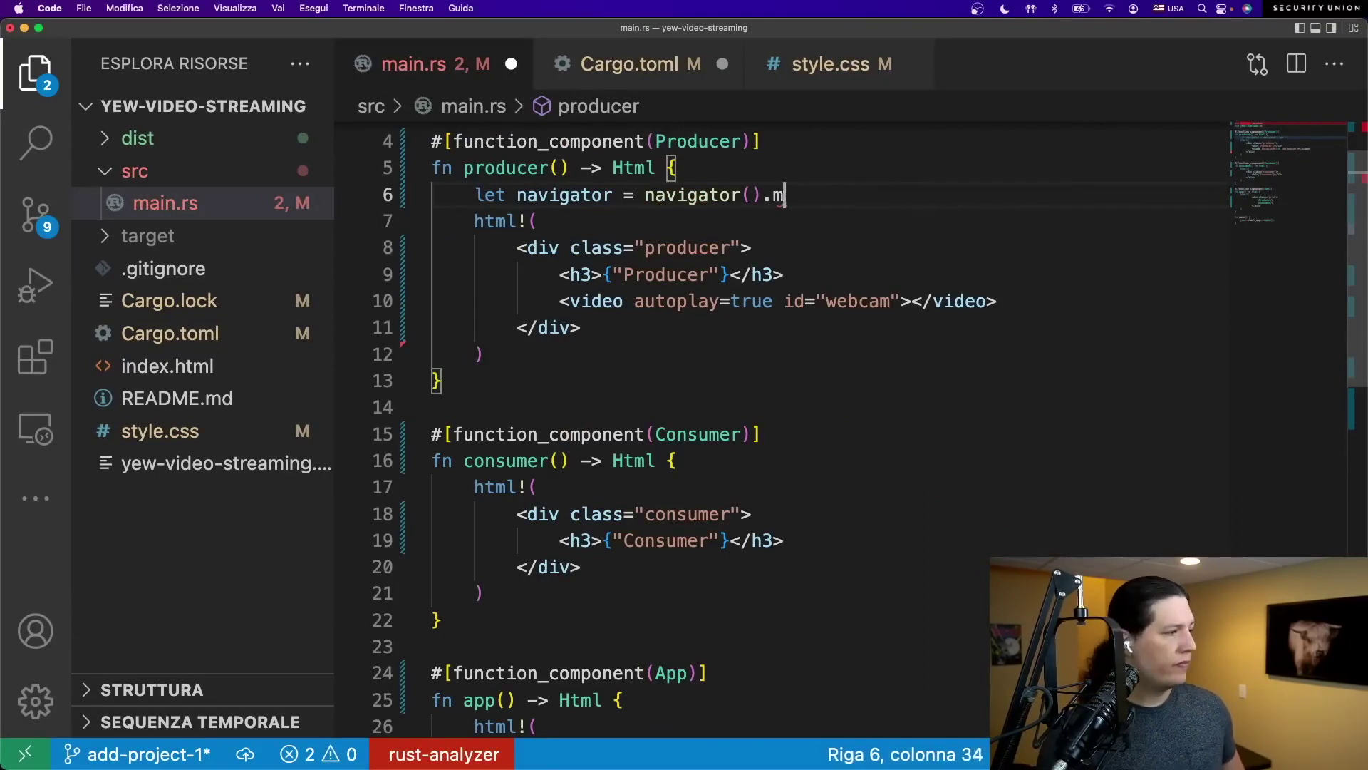
pyautogui.press('BackSpace')
pyautogui.press('BackSpace')
pyautogui.press('BackSpace')
pyautogui.press('BackSpace')
pyautogui.write('window().unwrrap')
pyautogui.press('BackSpace')
pyautogui.press('BackSpace')
pyautogui.press('BackSpace')
pyautogui.write('ap().na')
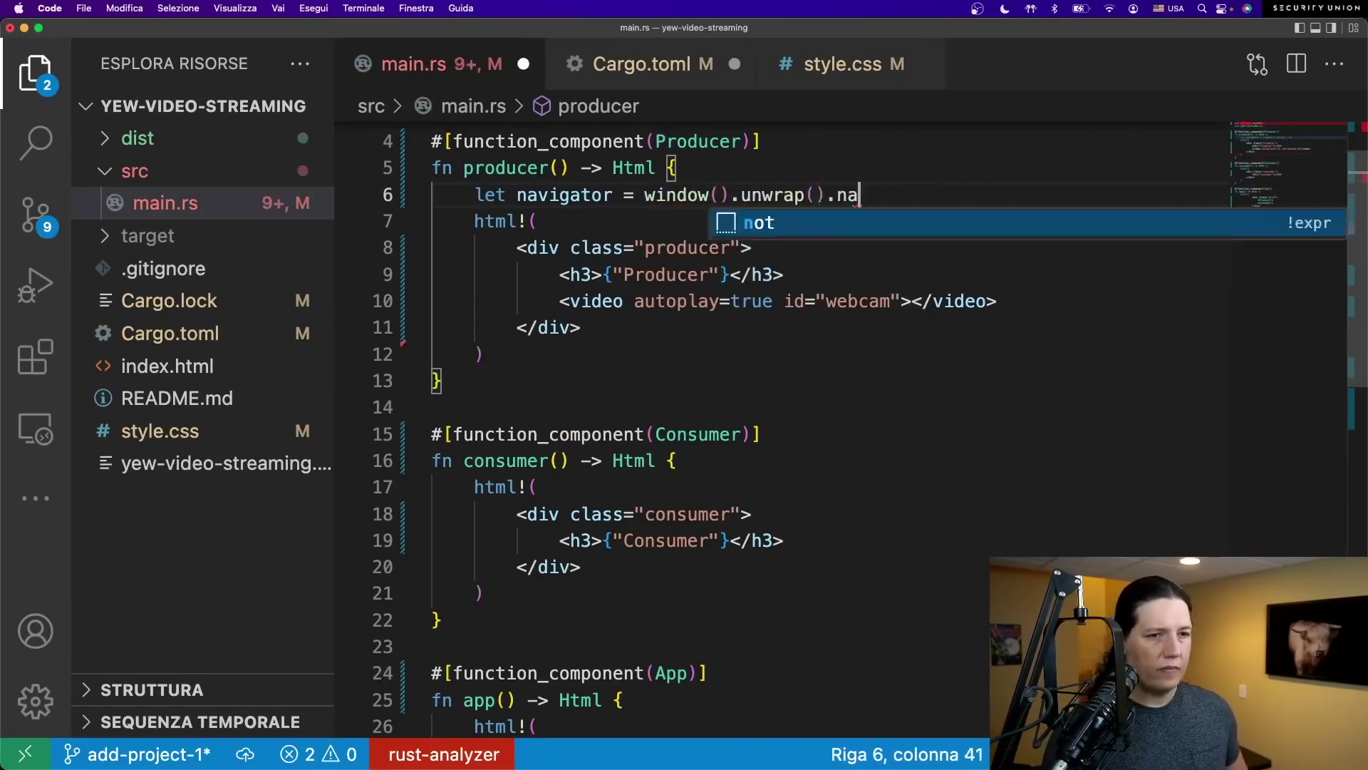
pyautogui.write('vigator();')
pyautogui.press('Return')
pyautogui.write('let media_devices = ')
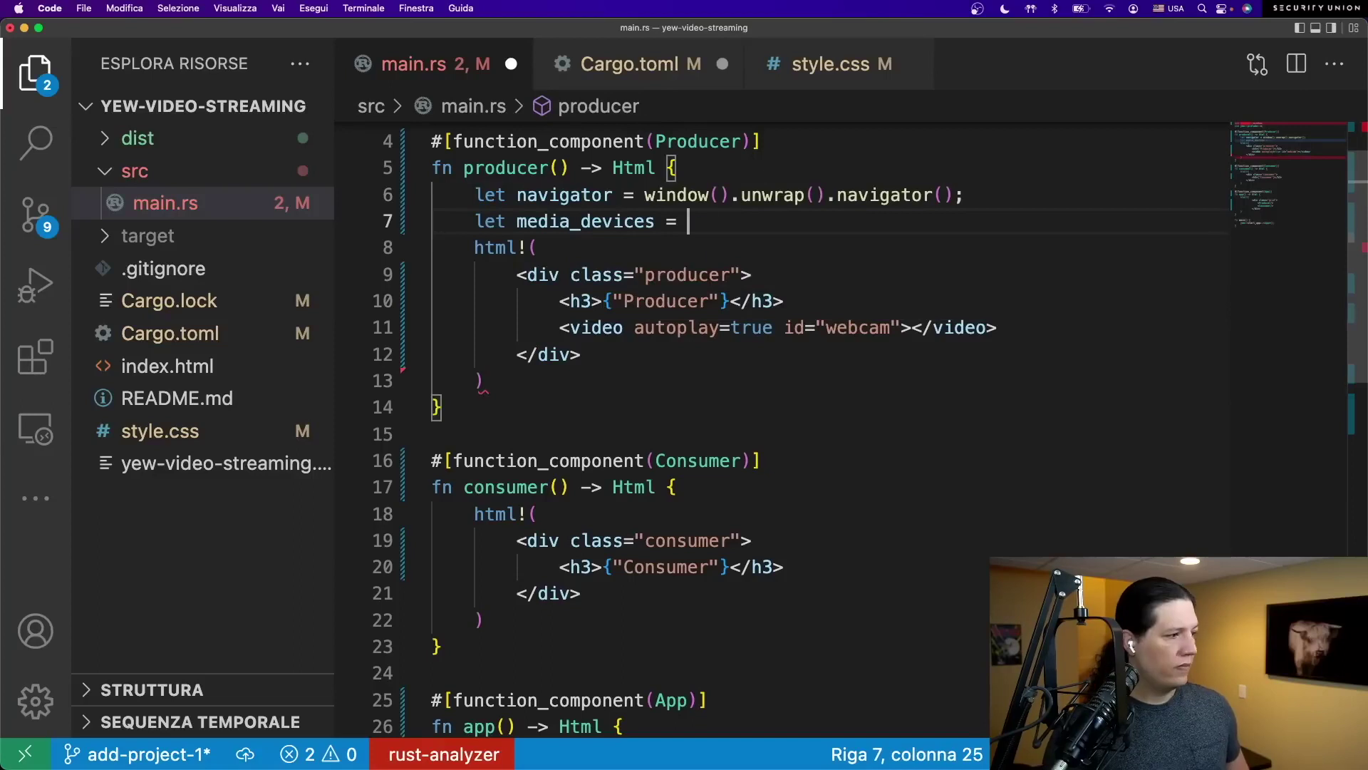
pyautogui.write('navigator.media_devices().unwrap();')
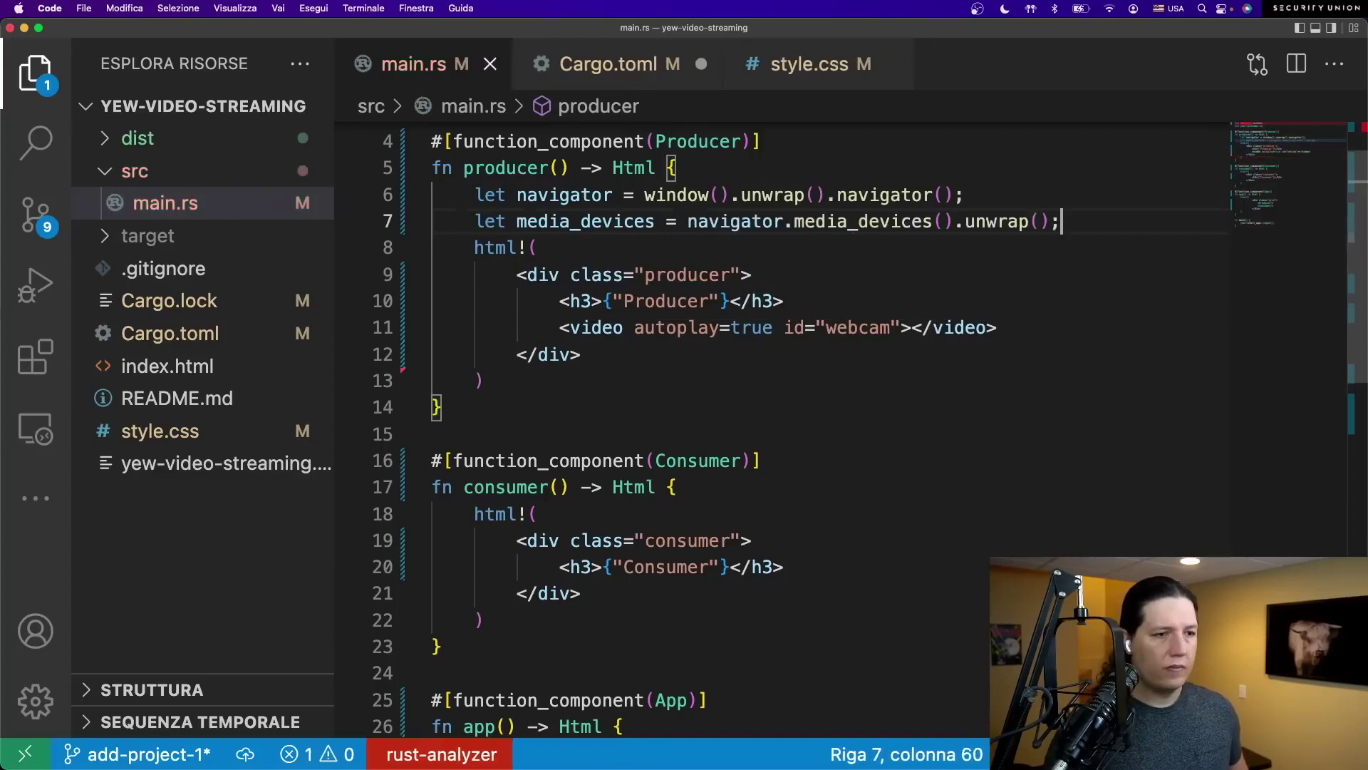
pyautogui.press('Return')
pyautogui.press('super+s')
pyautogui.scroll(2, 766, 227)
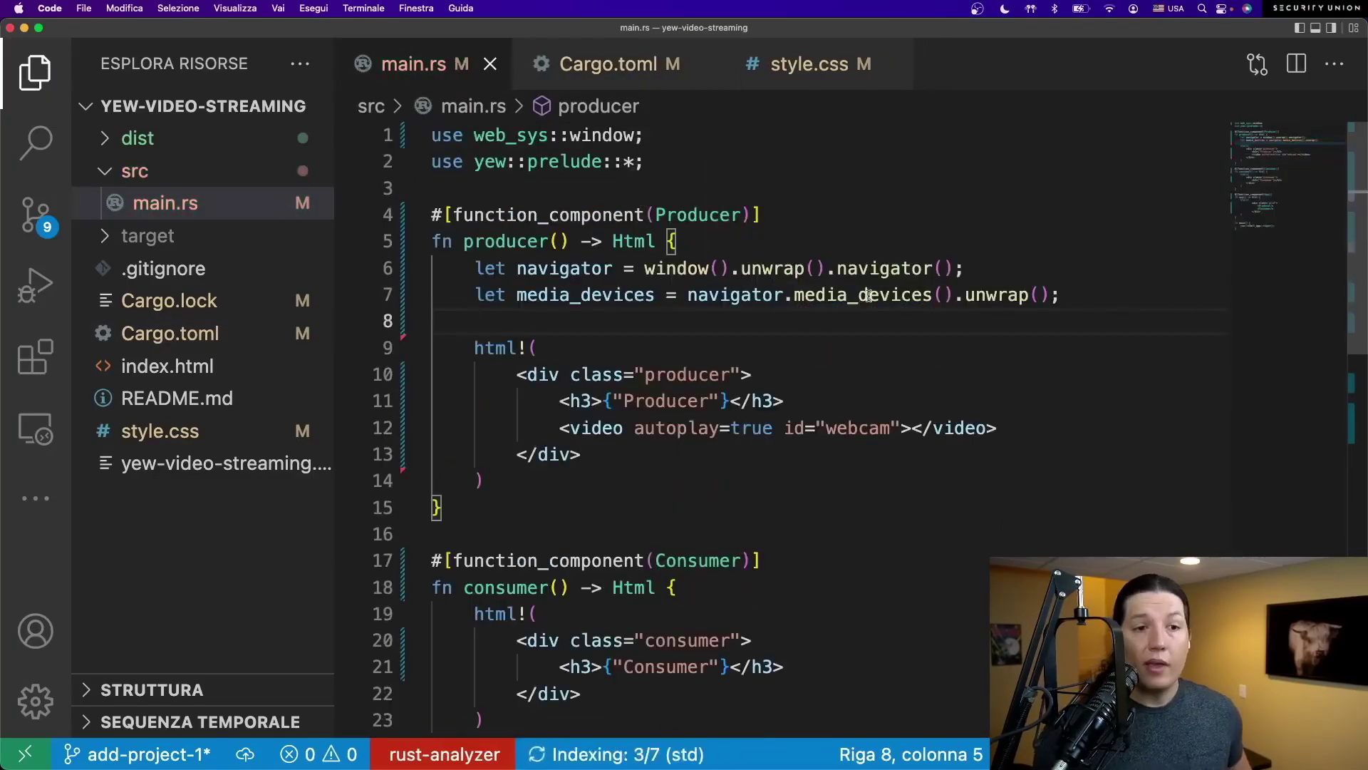
pyautogui.click(891, 295)
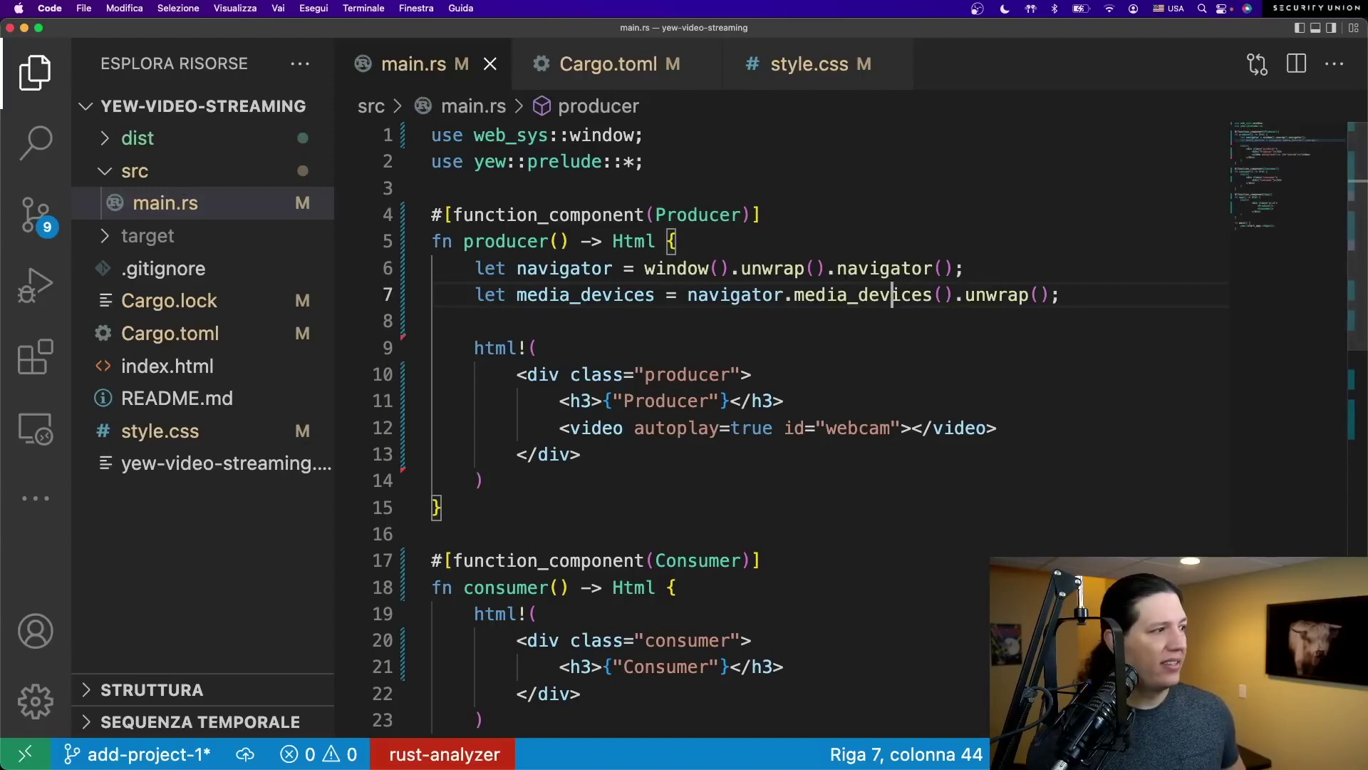
# - Add the "MediaDevices" feature to web-sys in Cargo.toml
pyautogui.press('super+Tab')
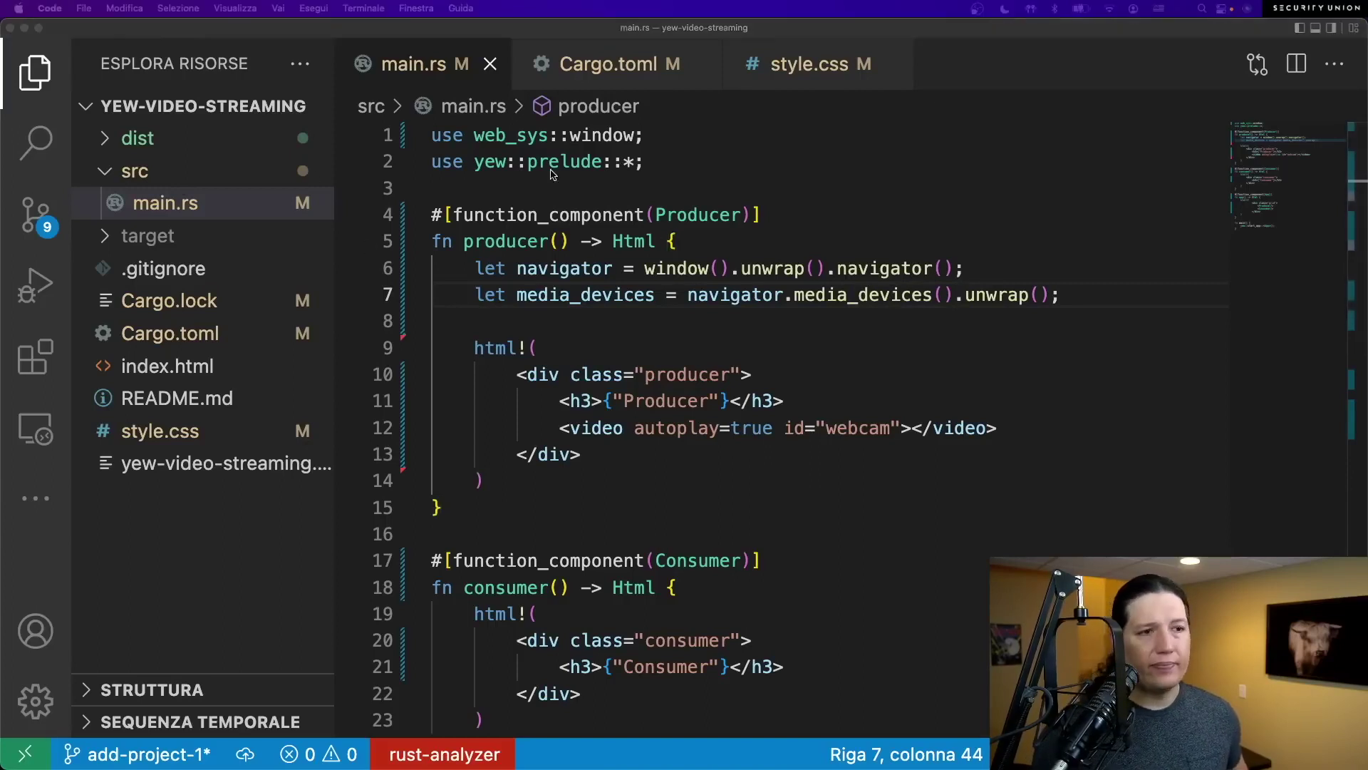
pyautogui.press('Return')
pyautogui.write('"MediaDevices')
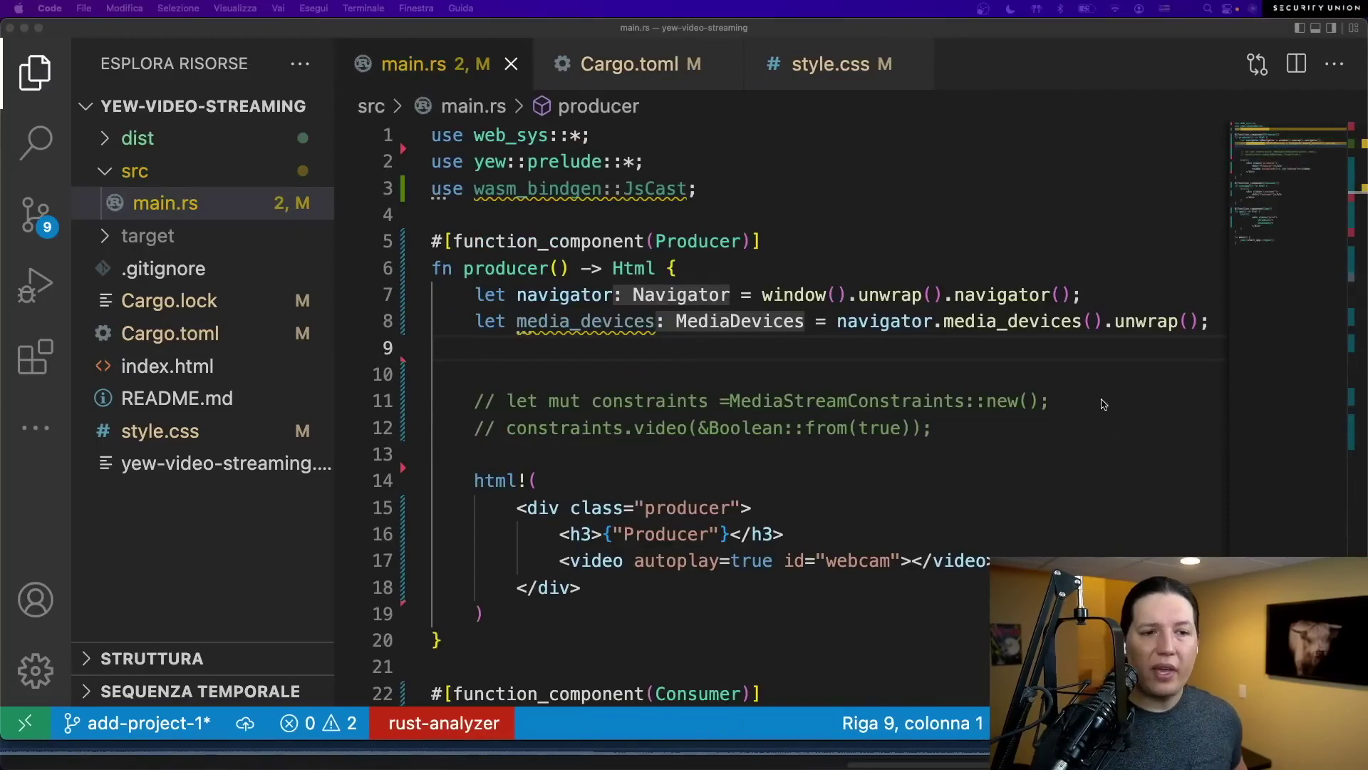
pyautogui.click(1026, 341)
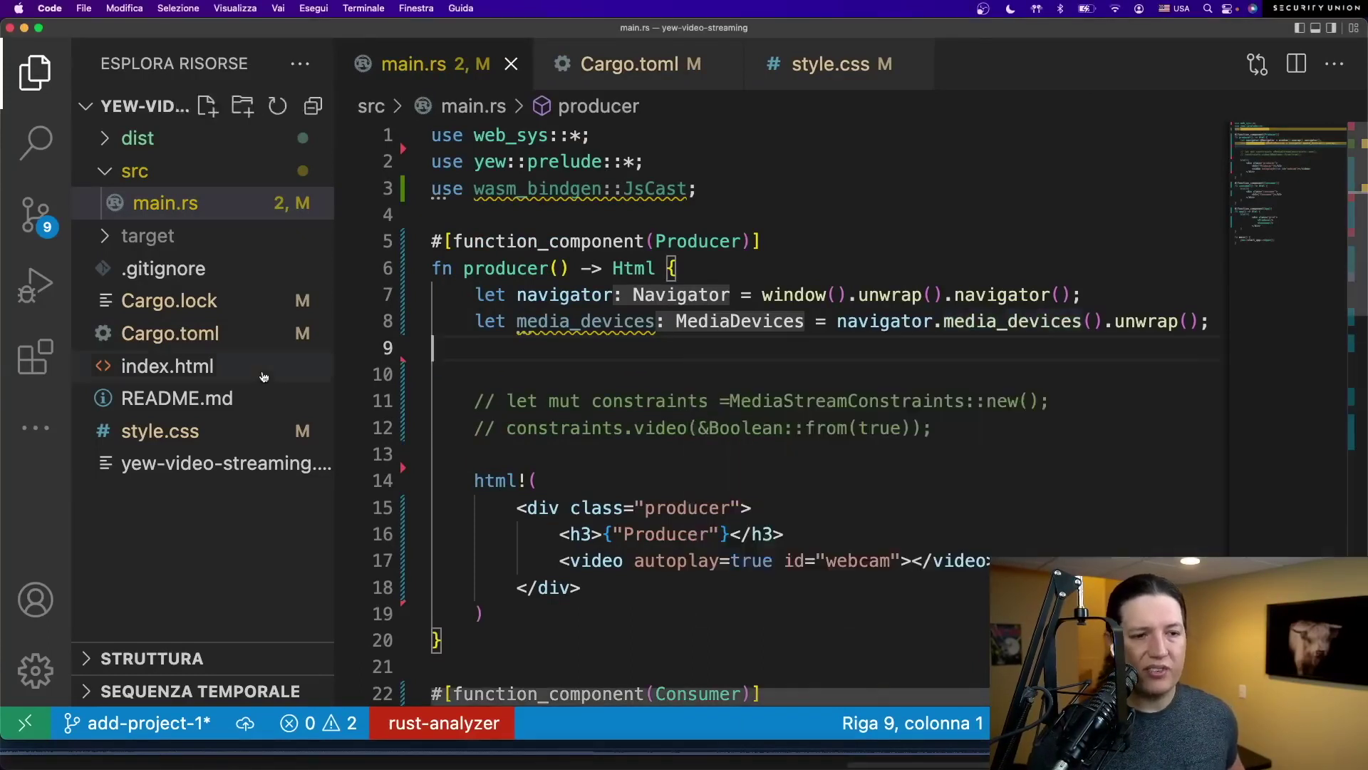
pyautogui.press('Tab')
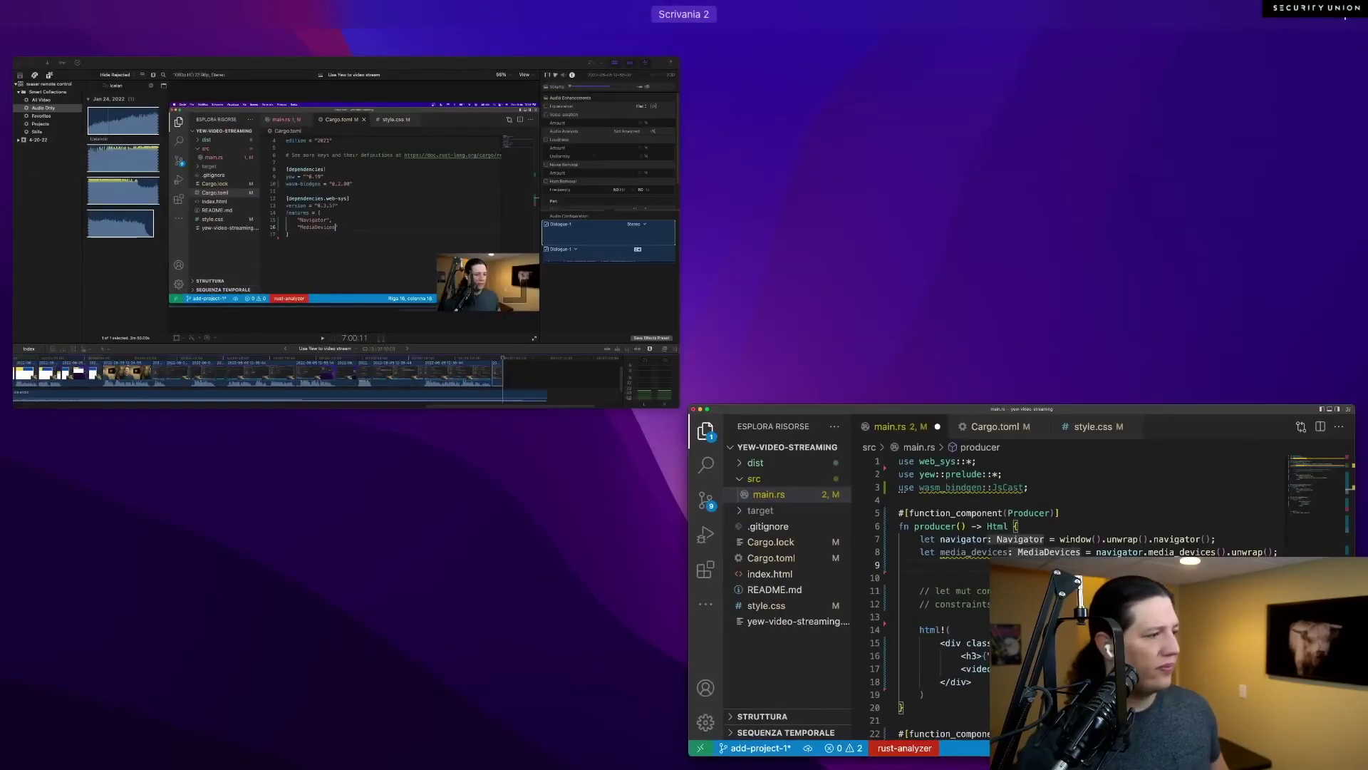
pyautogui.write('let video_')
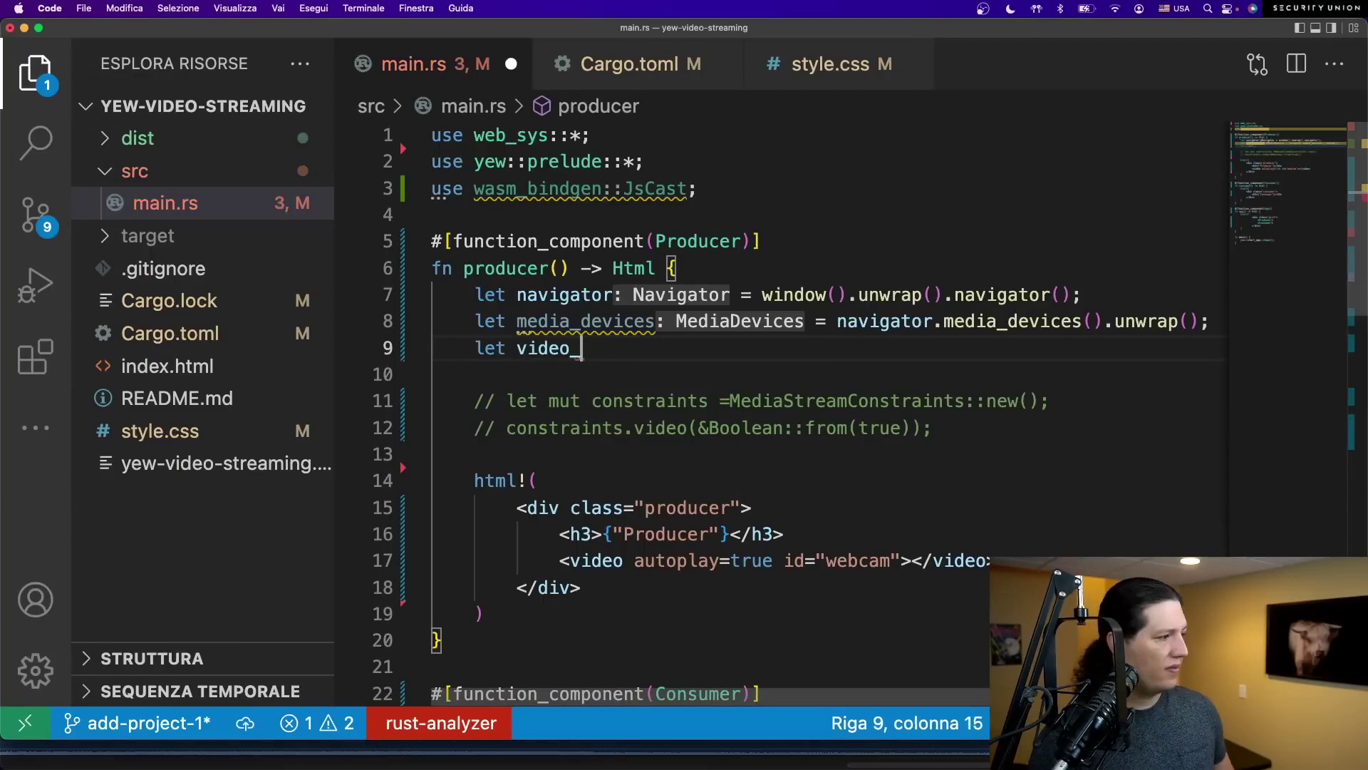
pyautogui.write('element = window(')
# - Chain window, document and get_element_by_id("webcam") with unwraps in producer
pyautogui.press('End')
pyautogui.press('Return')
pyautogui.write('.unw')
pyautogui.press('Return')
pyautogui.press('Return')
pyautogui.write('.d')
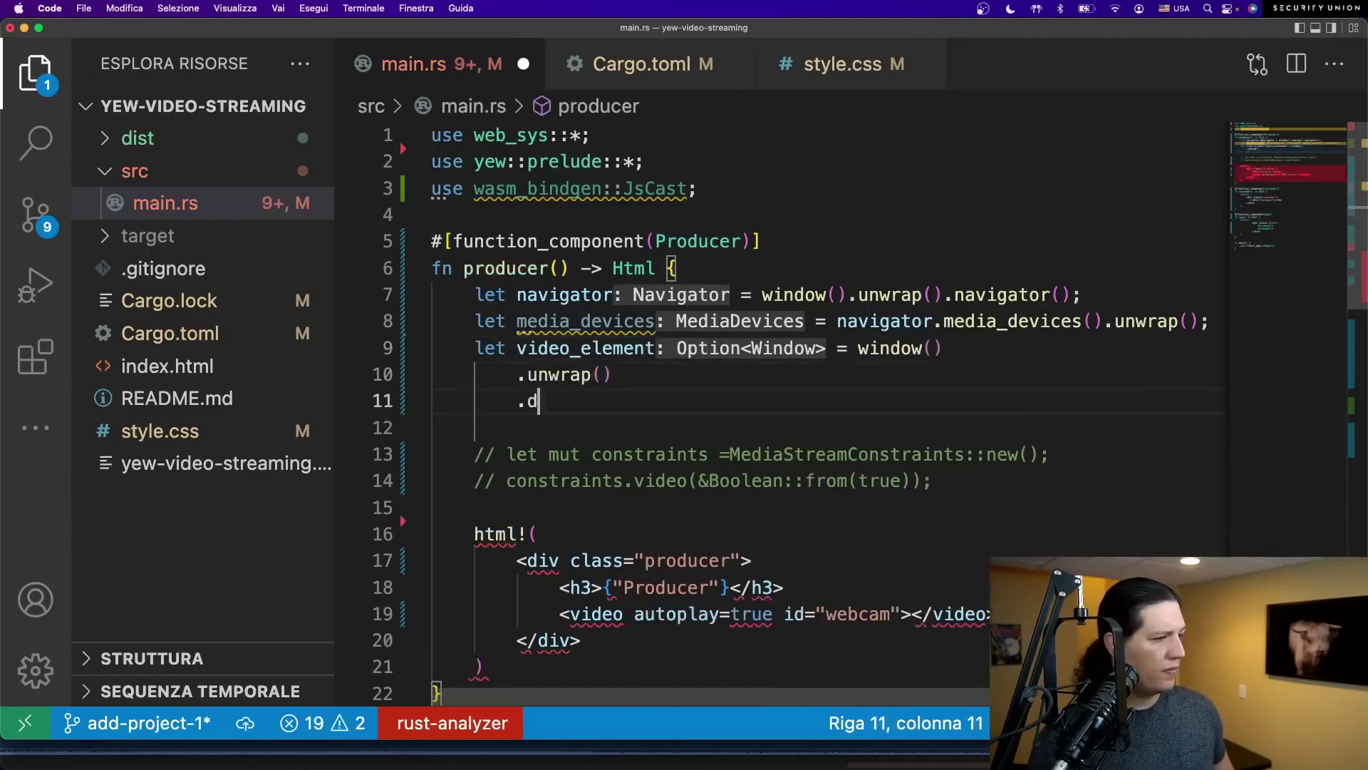
pyautogui.press('Return')
pyautogui.press('Return')
pyautogui.write('.unwrap().get_eleme')
pyautogui.press('Return')
pyautogui.write('"we')
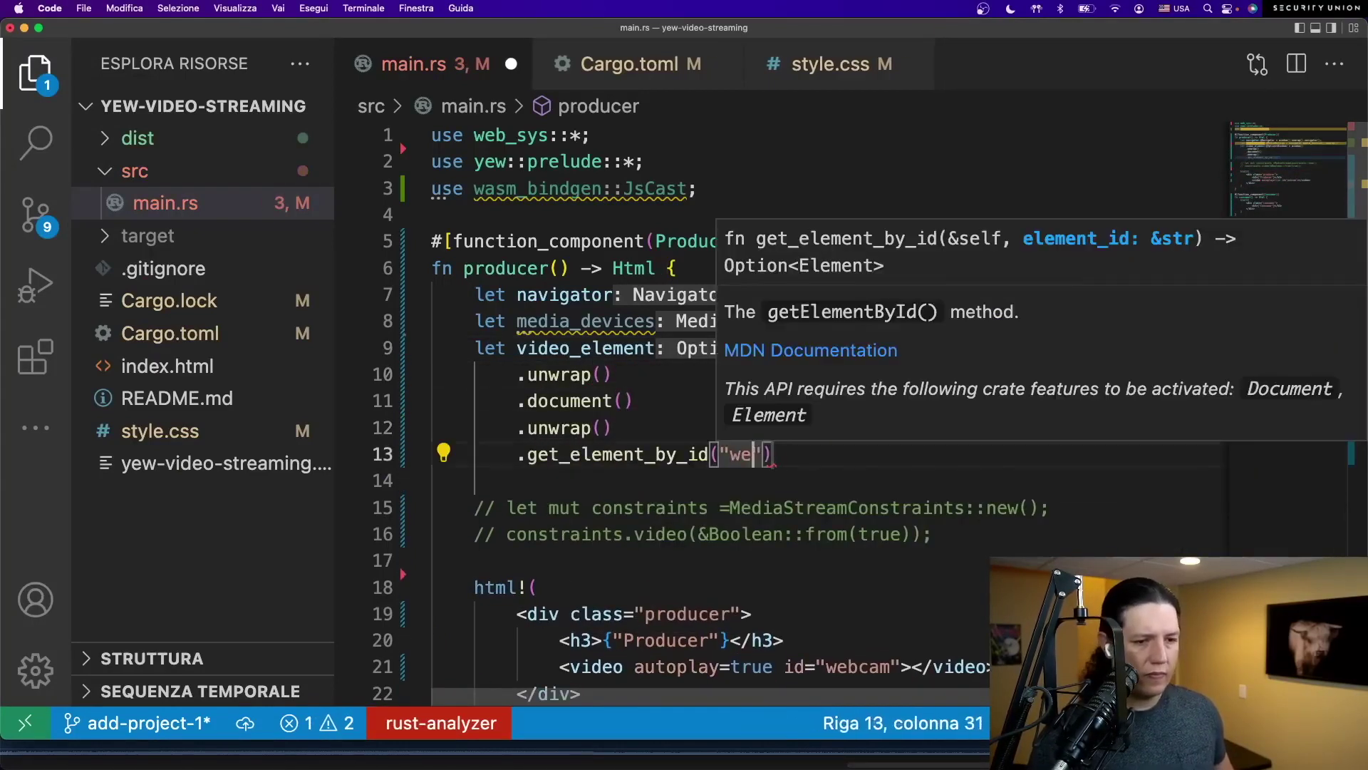
pyautogui.write('bcam")')
pyautogui.press('Return')
pyautogui.scroll(-3, 601, 331)
pyautogui.scroll(-1, 899, 289)
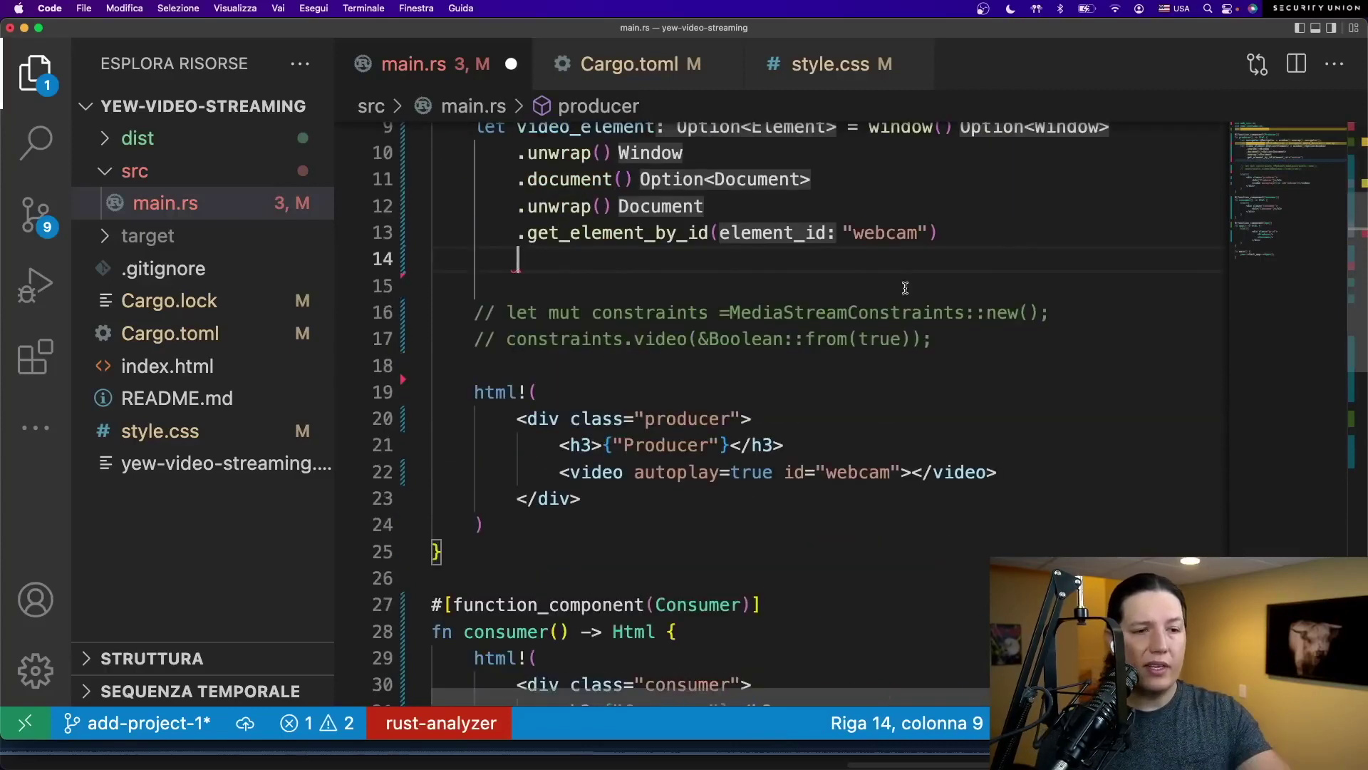
pyautogui.scroll(1, 897, 288)
pyautogui.scroll(2, 886, 379)
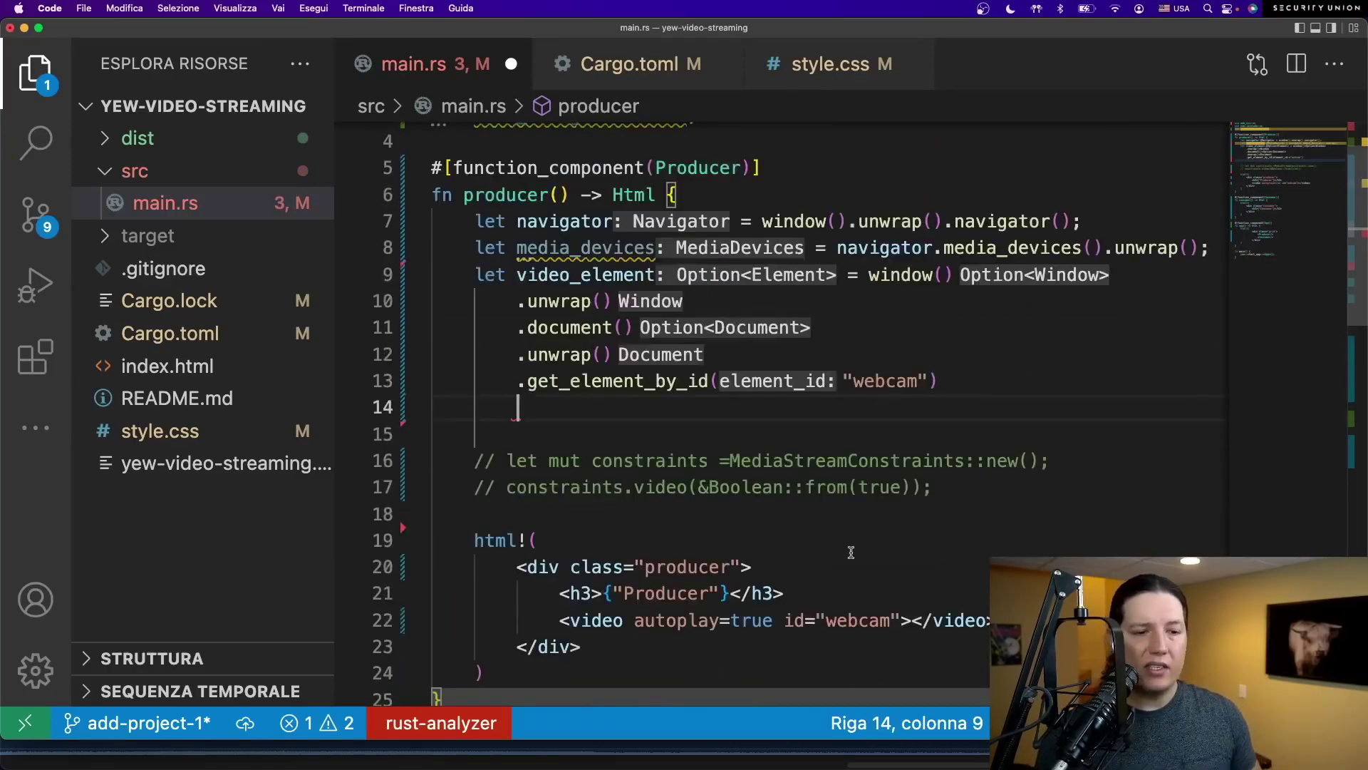
# - Cast the webcam element to HtmlVideoElement with unchecked_into, then bring up Cargo.toml
pyautogui.click(654, 621)
pyautogui.doubleClick(655, 621)
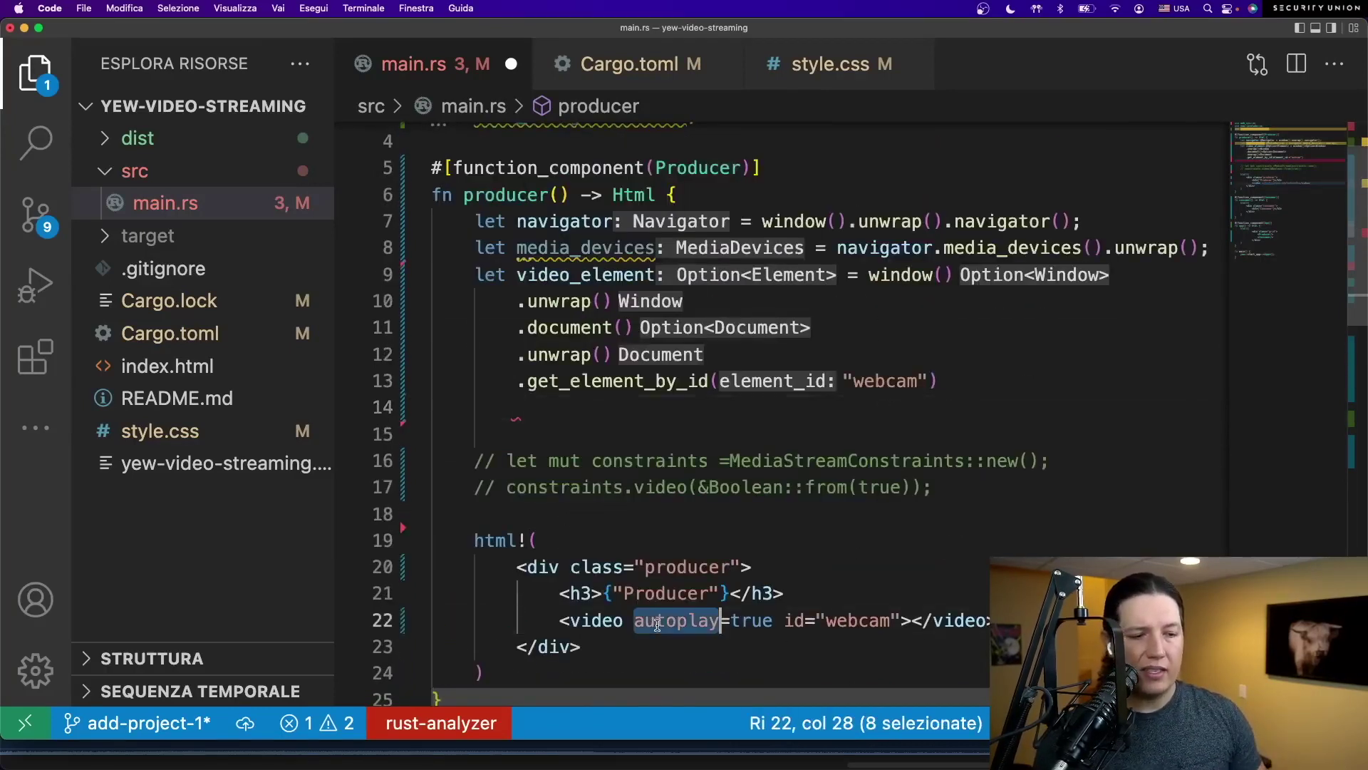
pyautogui.tripleClick(866, 622)
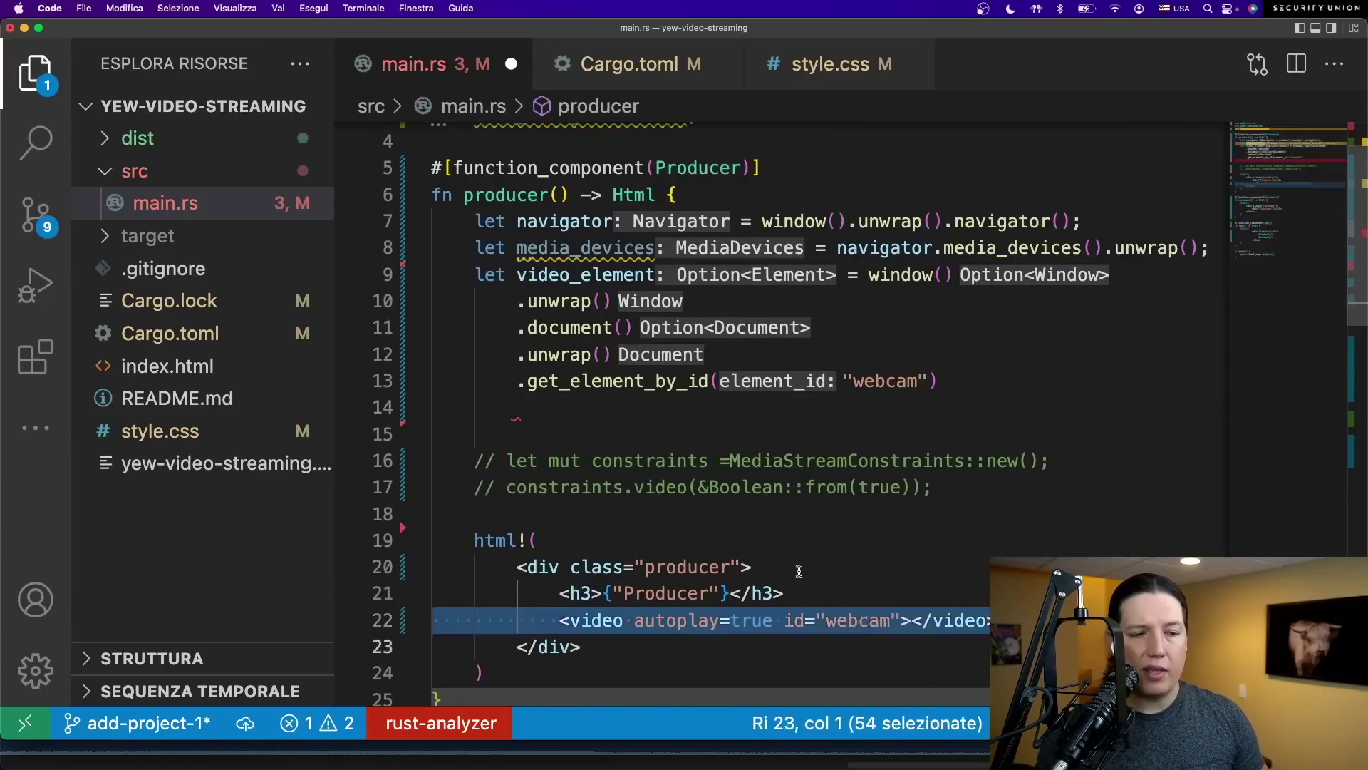
pyautogui.click(654, 419)
pyautogui.write('.unwrap()')
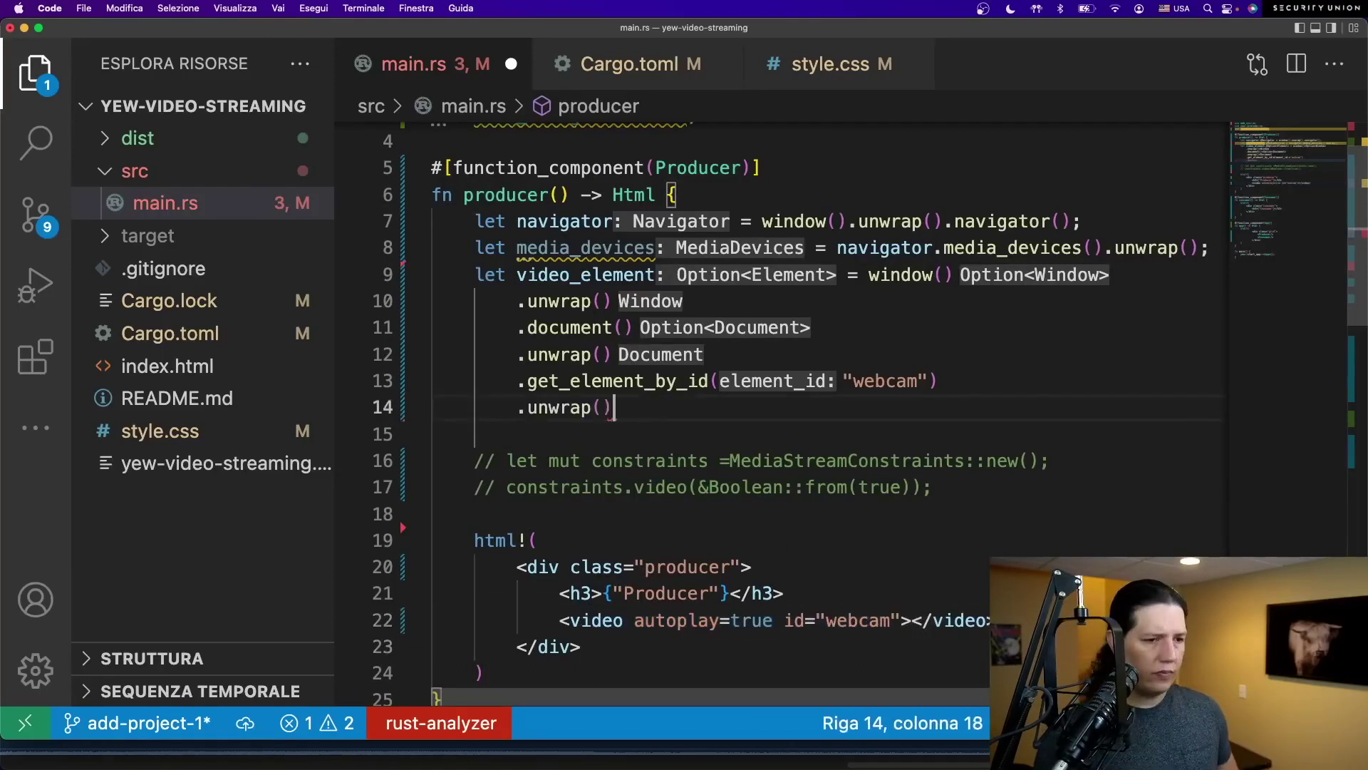
pyautogui.press('Return')
pyautogui.write('.uncke')
pyautogui.press('Return')
pyautogui.write('::<')
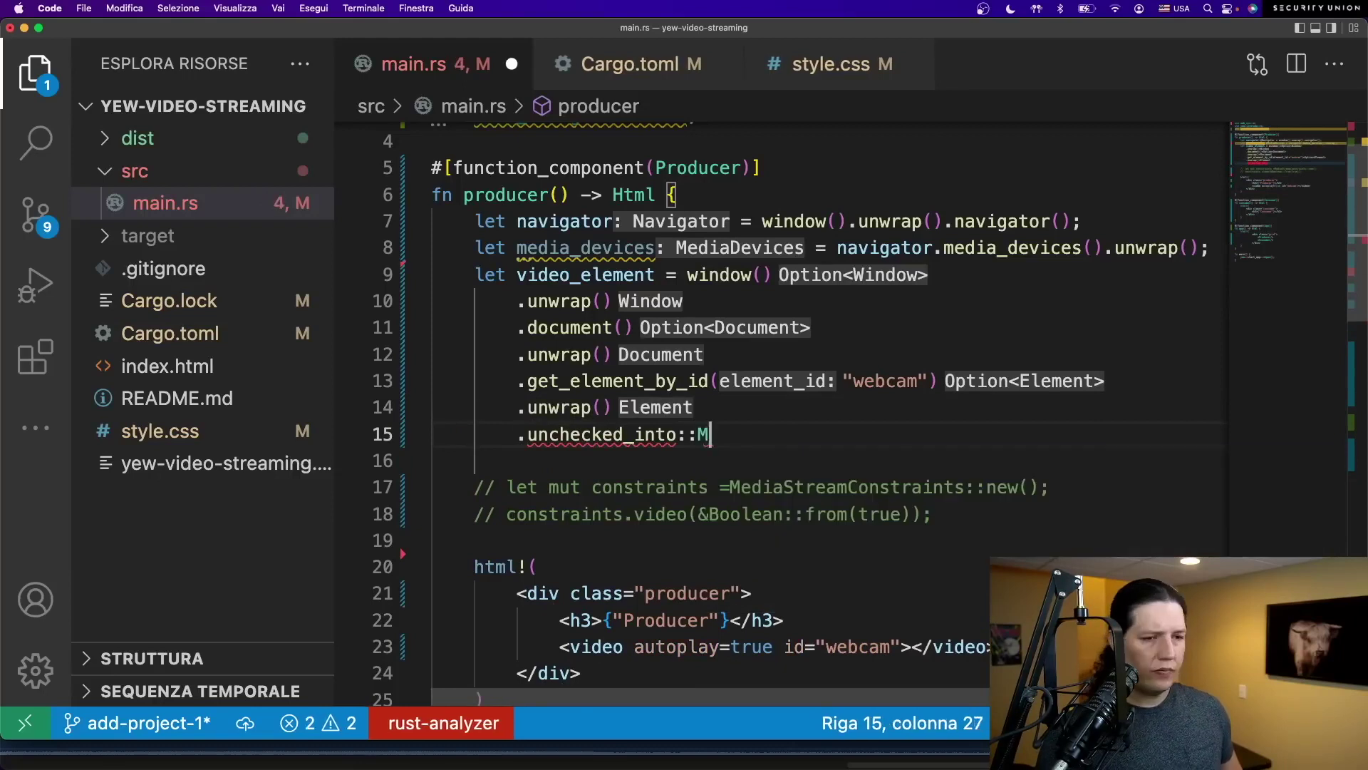
pyautogui.press('BackSpace')
pyautogui.write('<HtmlVideoElement>();')
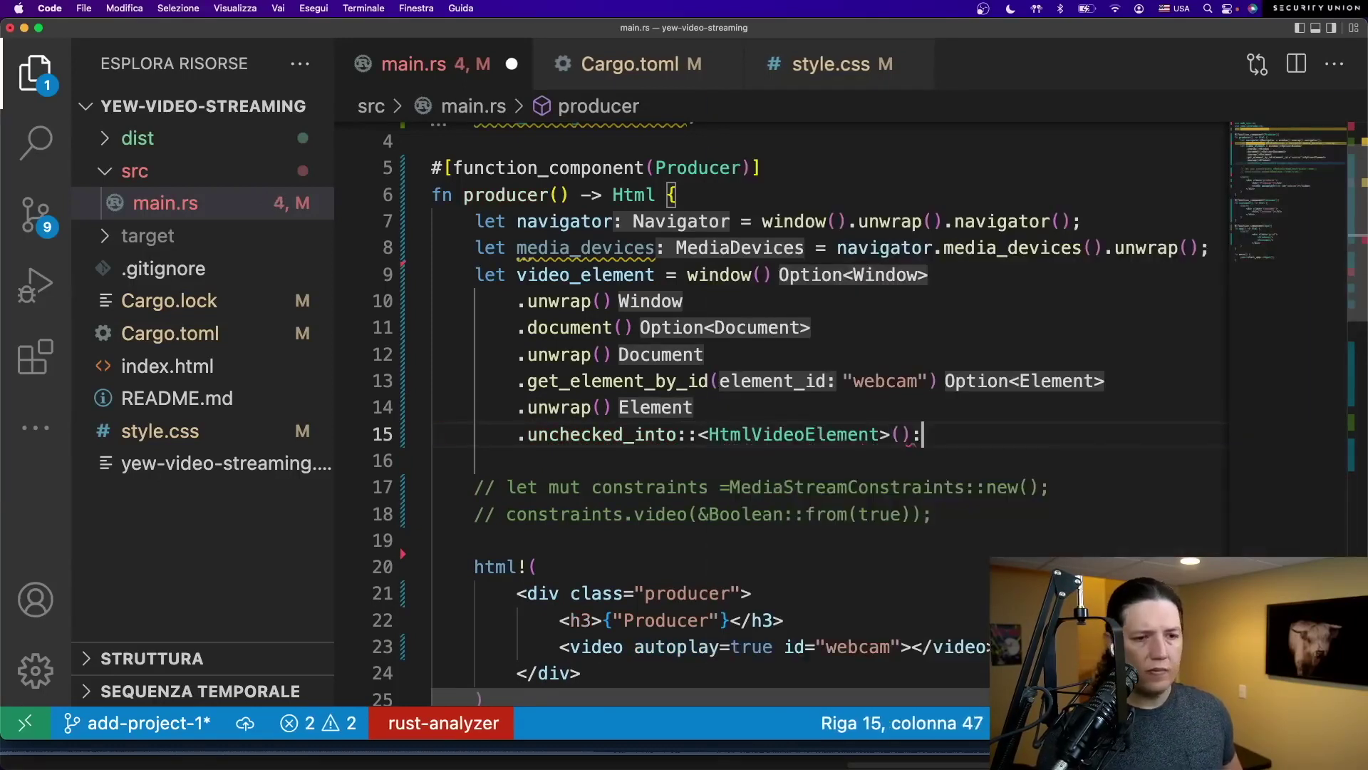
pyautogui.press('Return')
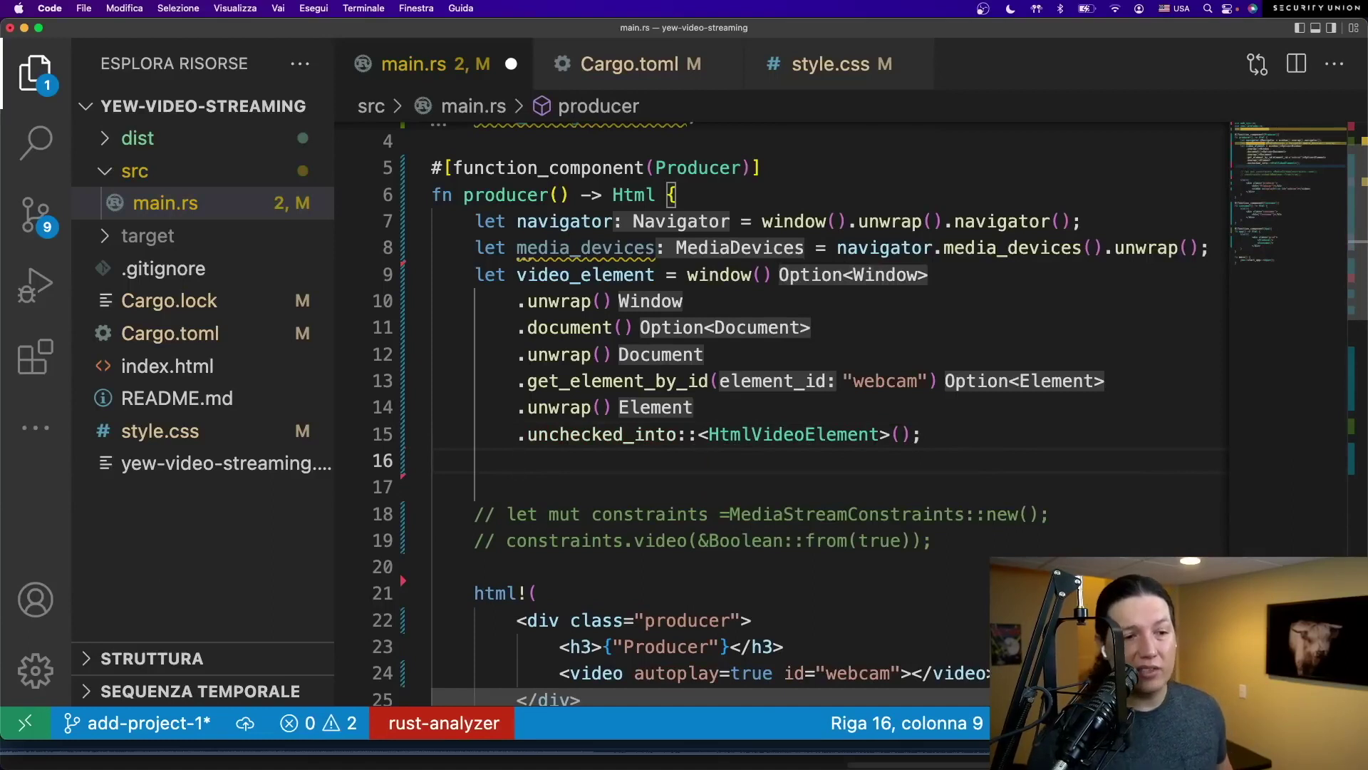
pyautogui.press('super+p')
pyautogui.press('Return')
pyautogui.write(',')
# - Add the "HtmlVideoElement" feature to web-sys and save Cargo.toml
pyautogui.press('Return')
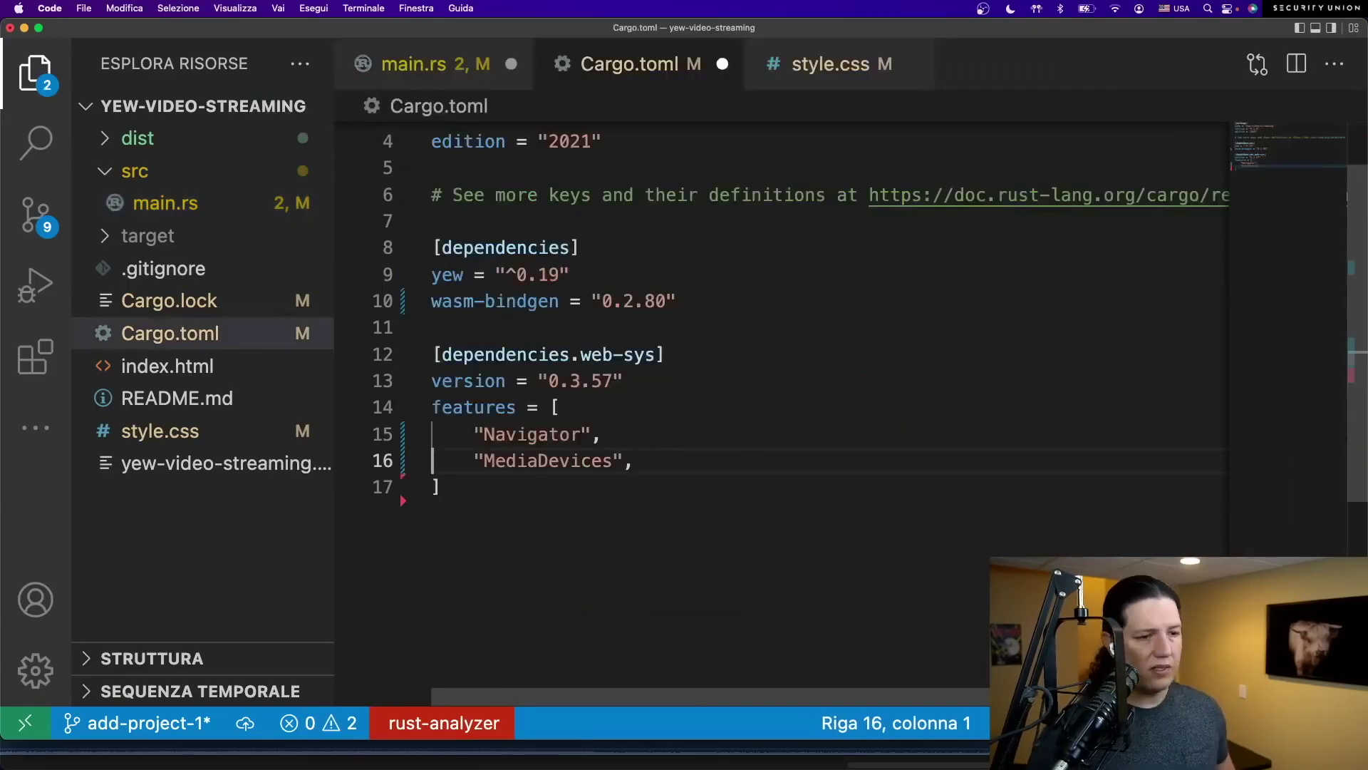
pyautogui.press('Tab')
pyautogui.write('"HtmlVideoElement')
pyautogui.press('super+s')
pyautogui.hotkey('ctrl', 'Tab')
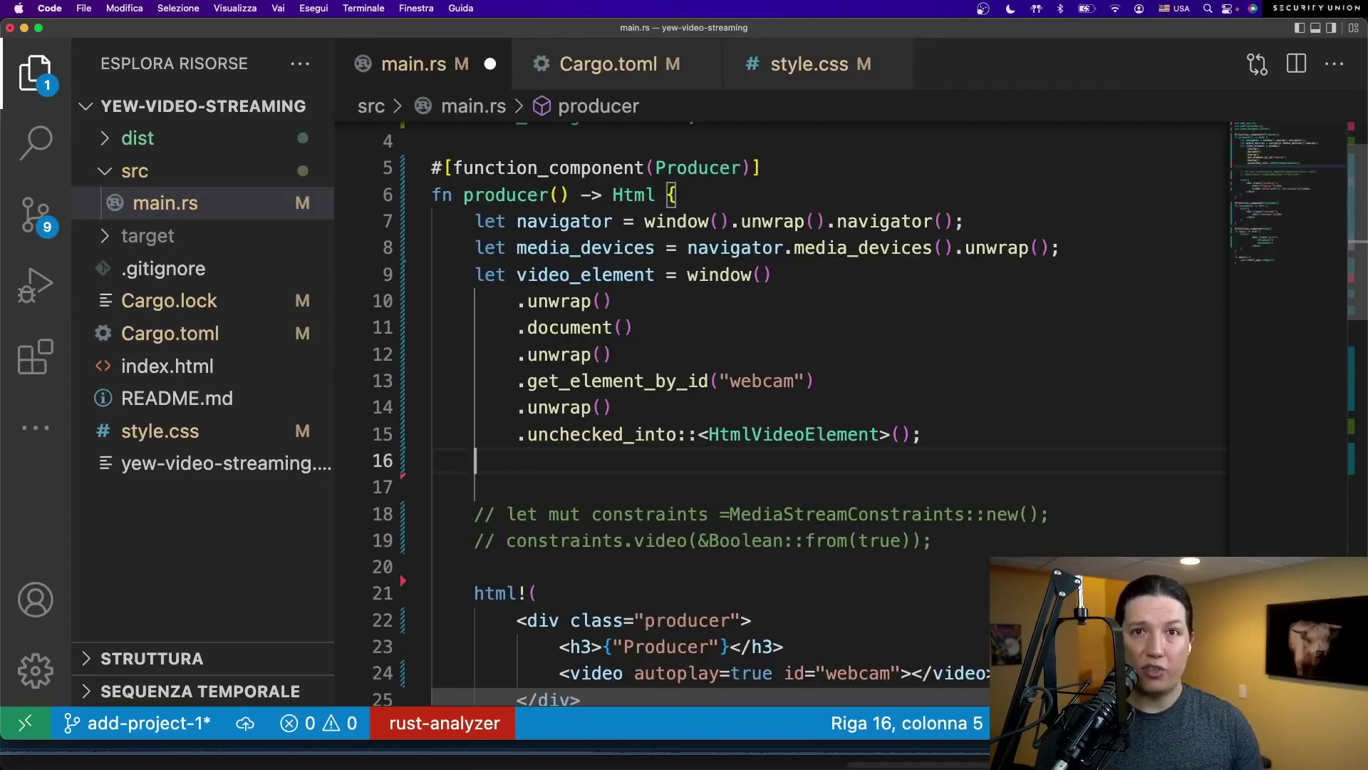
pyautogui.write('let mut constraints ')
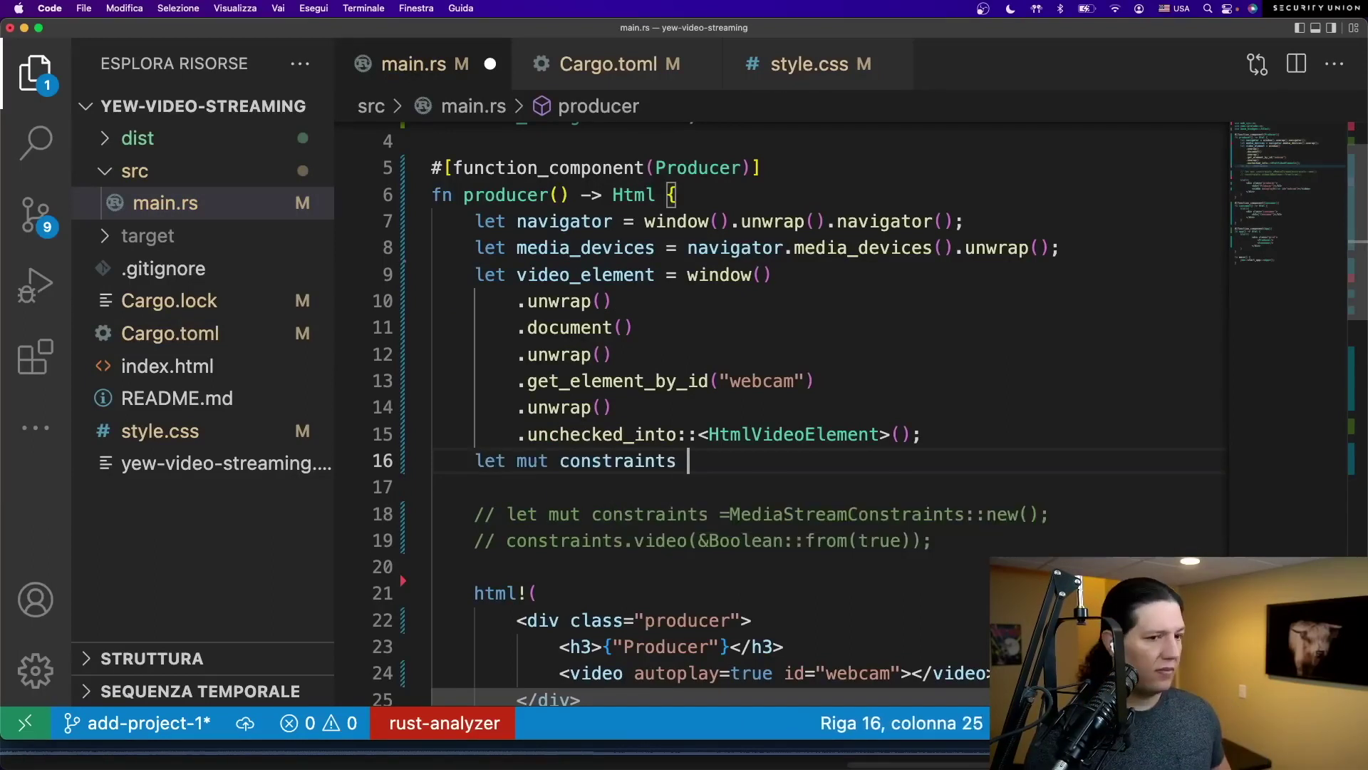
pyautogui.write('= MediaStreamConstraints::new();')
# - Add let mut constraints = MediaStreamConstraints::new() and the "MediaStreamConstraints" feature
pyautogui.press('Return')
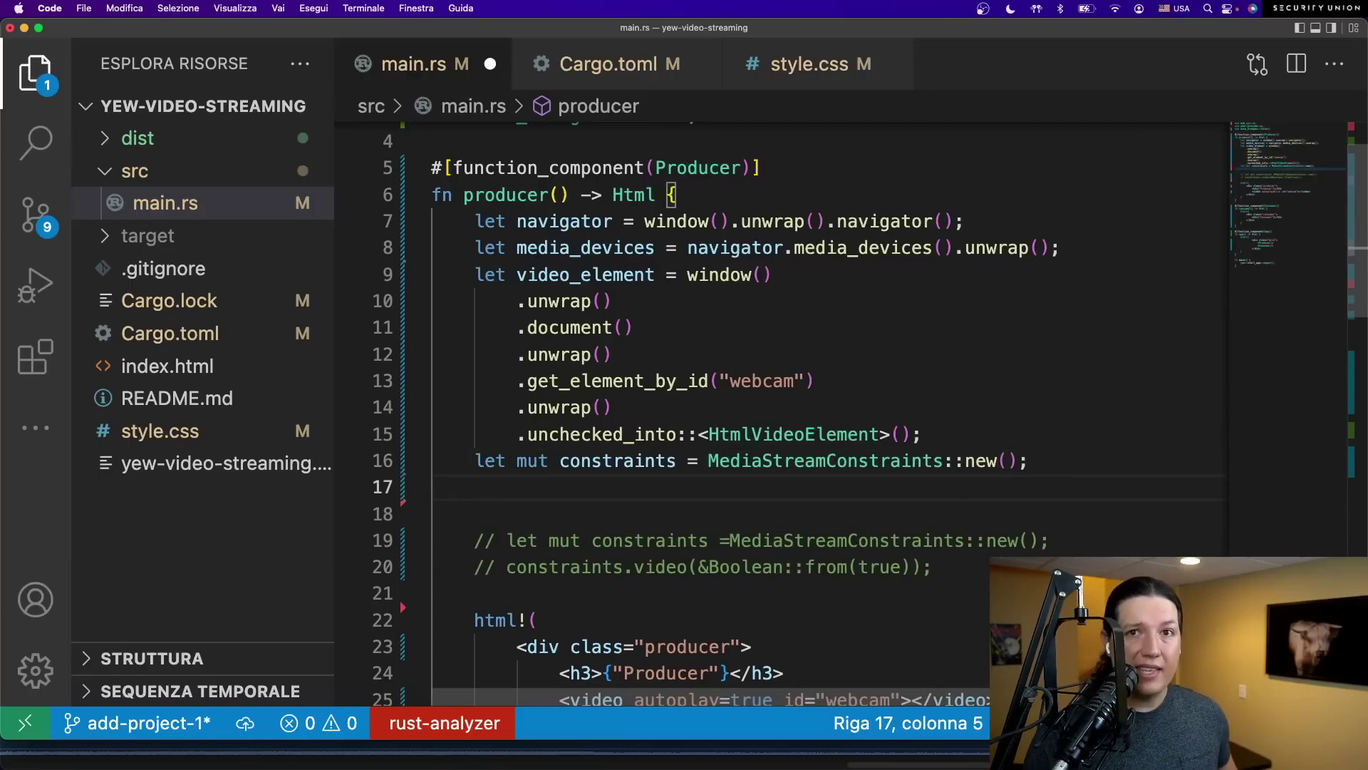
pyautogui.hotkey('ctrl', 'Tab')
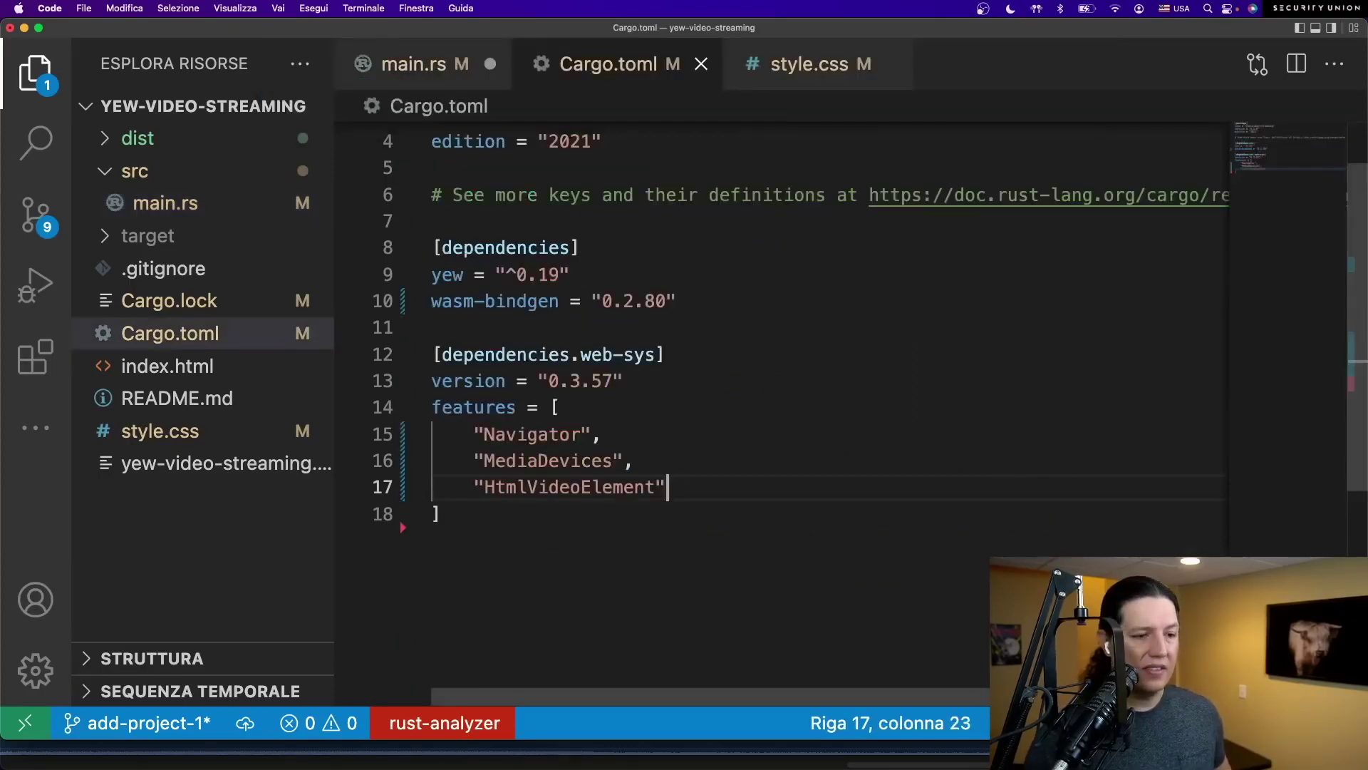
pyautogui.write(',')
pyautogui.press('Return')
pyautogui.write('"MediaStreamConstraints')
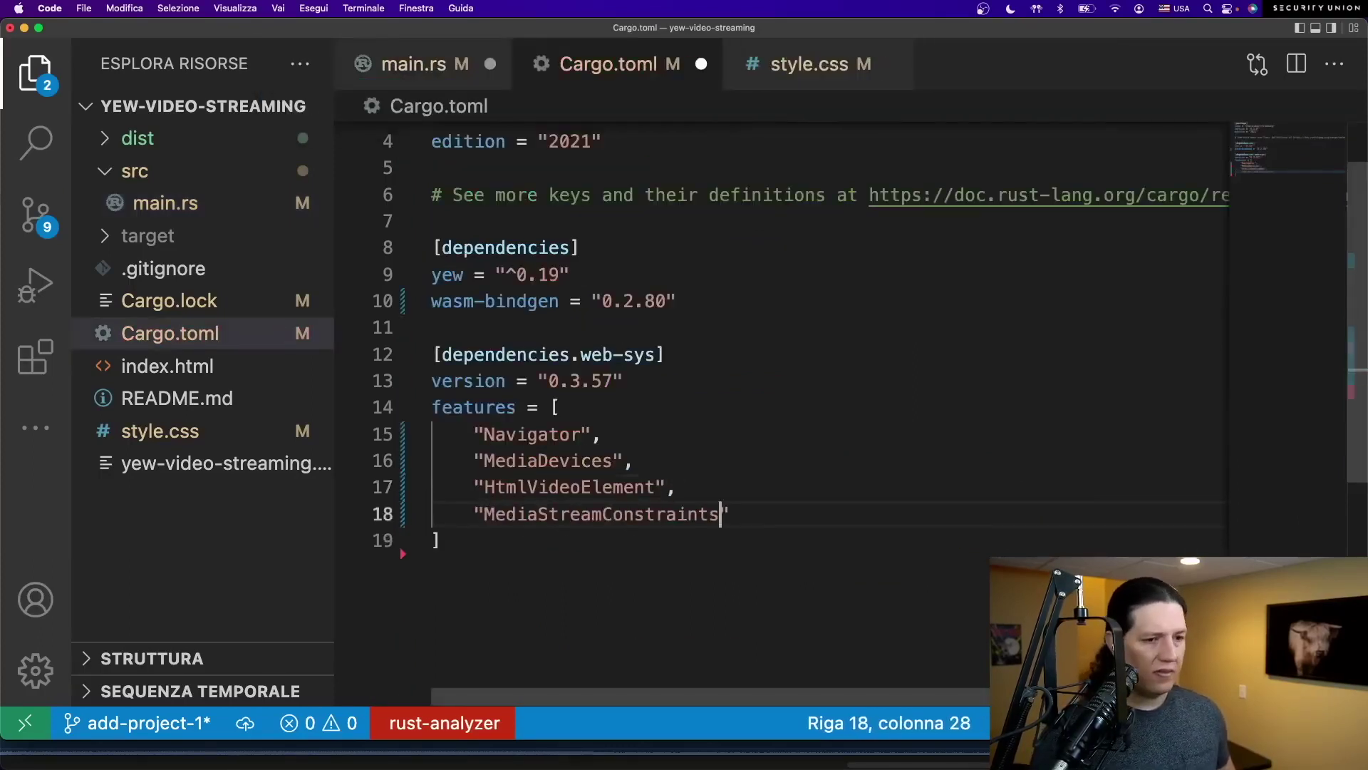
pyautogui.write('"')
pyautogui.press('super+s')
pyautogui.hotkey('ctrl', 'Tab')
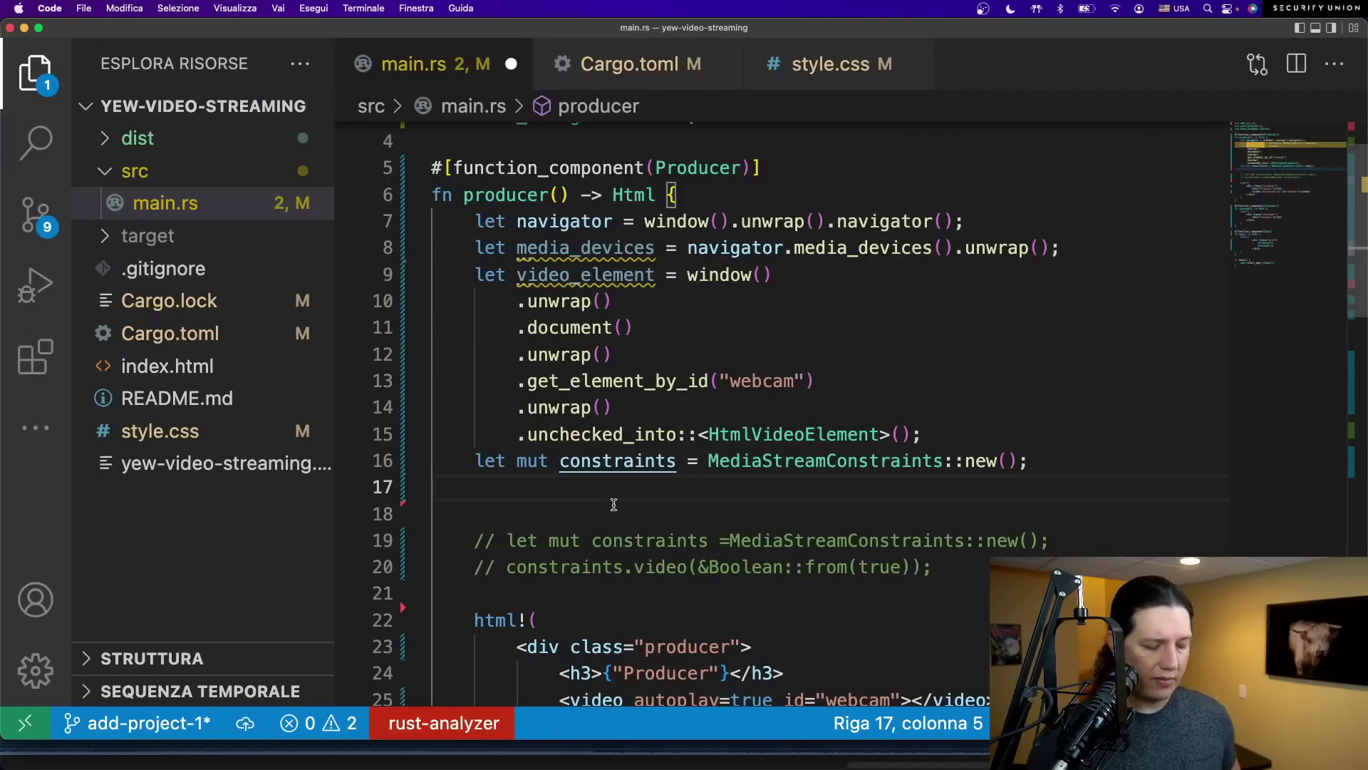
pyautogui.write('constraints.video(&Boolean')
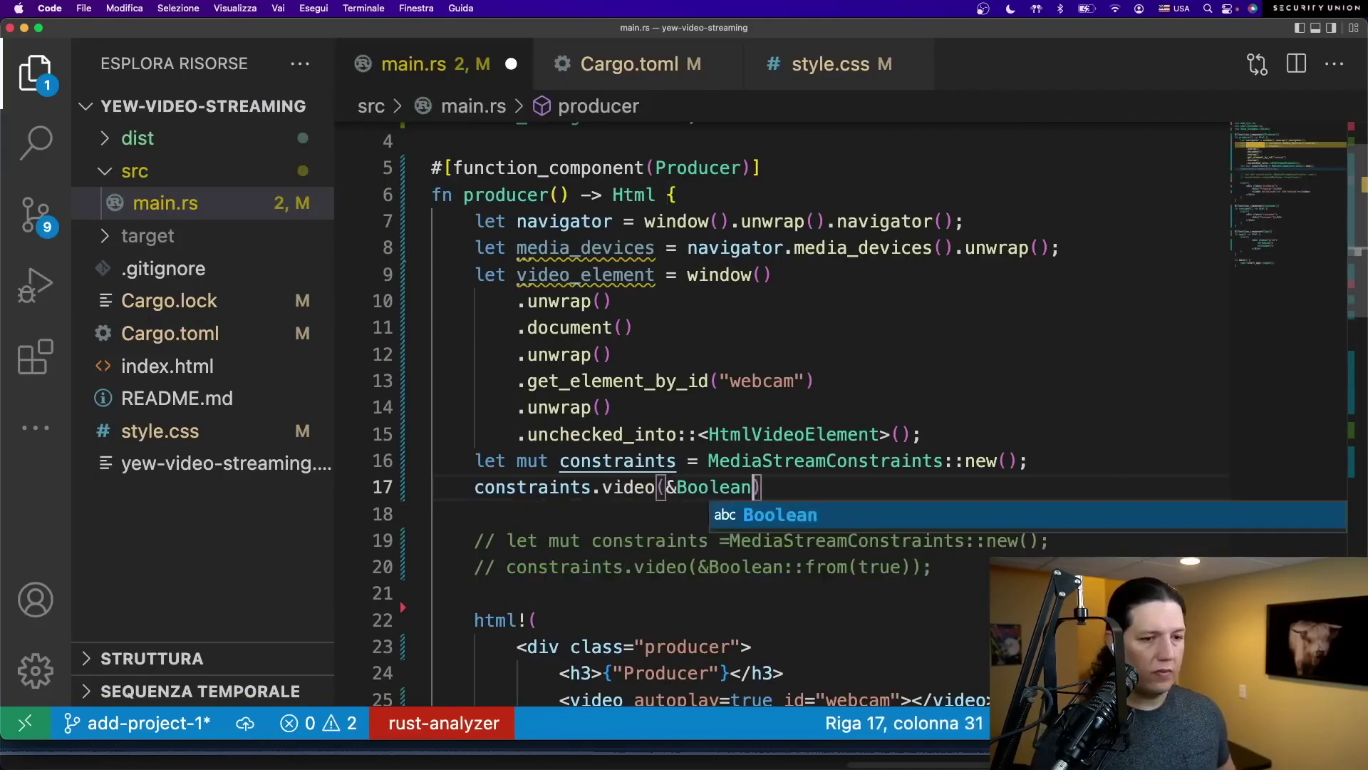
pyautogui.write('::from(true));')
# - Enable video on constraints and set devices_query to get_user_media_with_constraints(&constraints).unwrap()
pyautogui.press('Return')
pyautogui.write('dev')
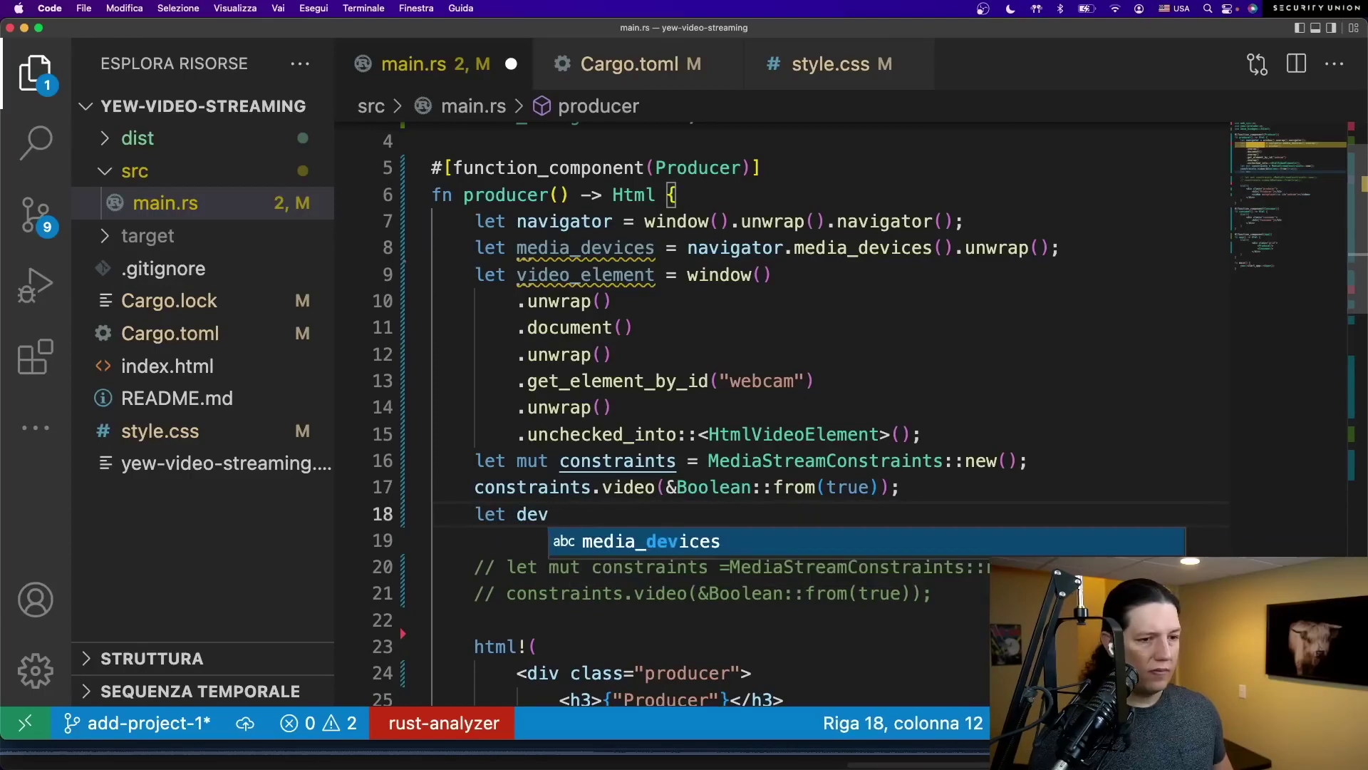
pyautogui.write('ices_query = medi')
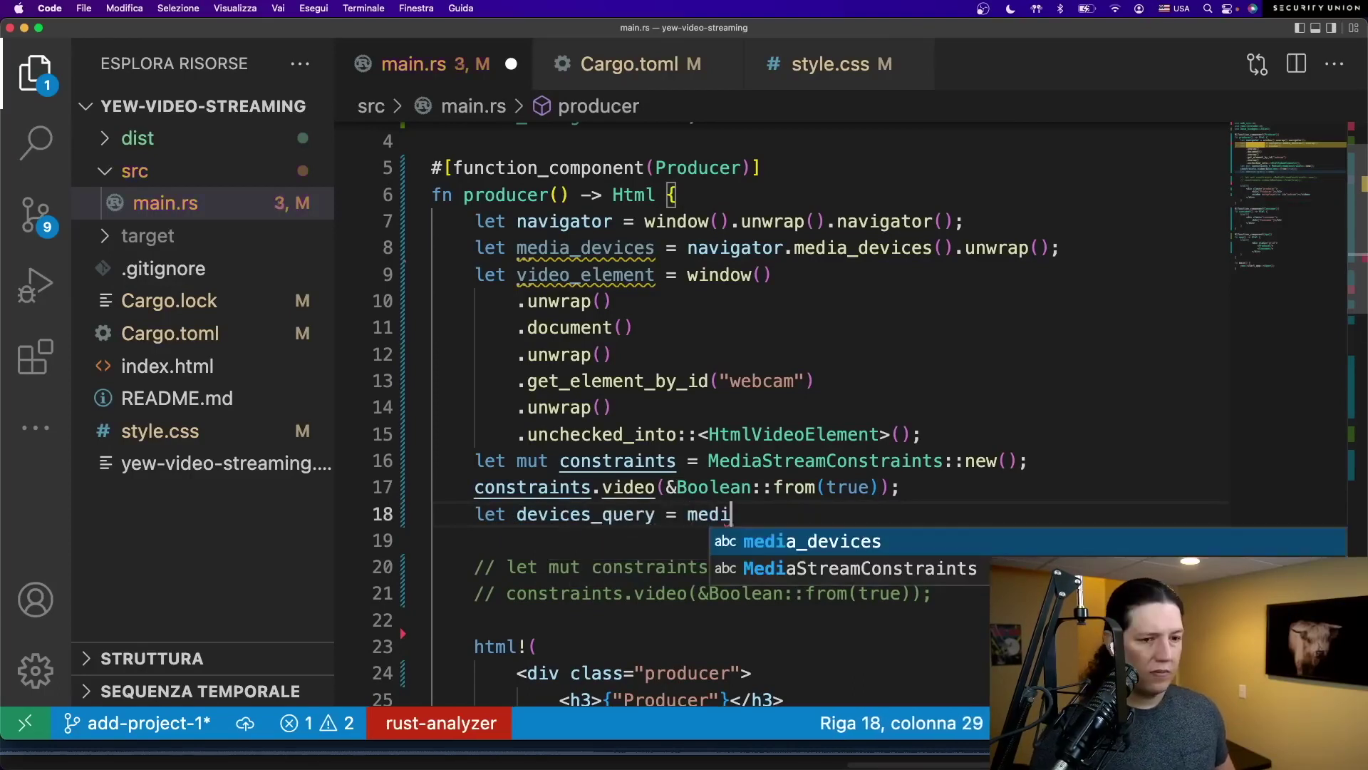
pyautogui.write('a_devices.get_')
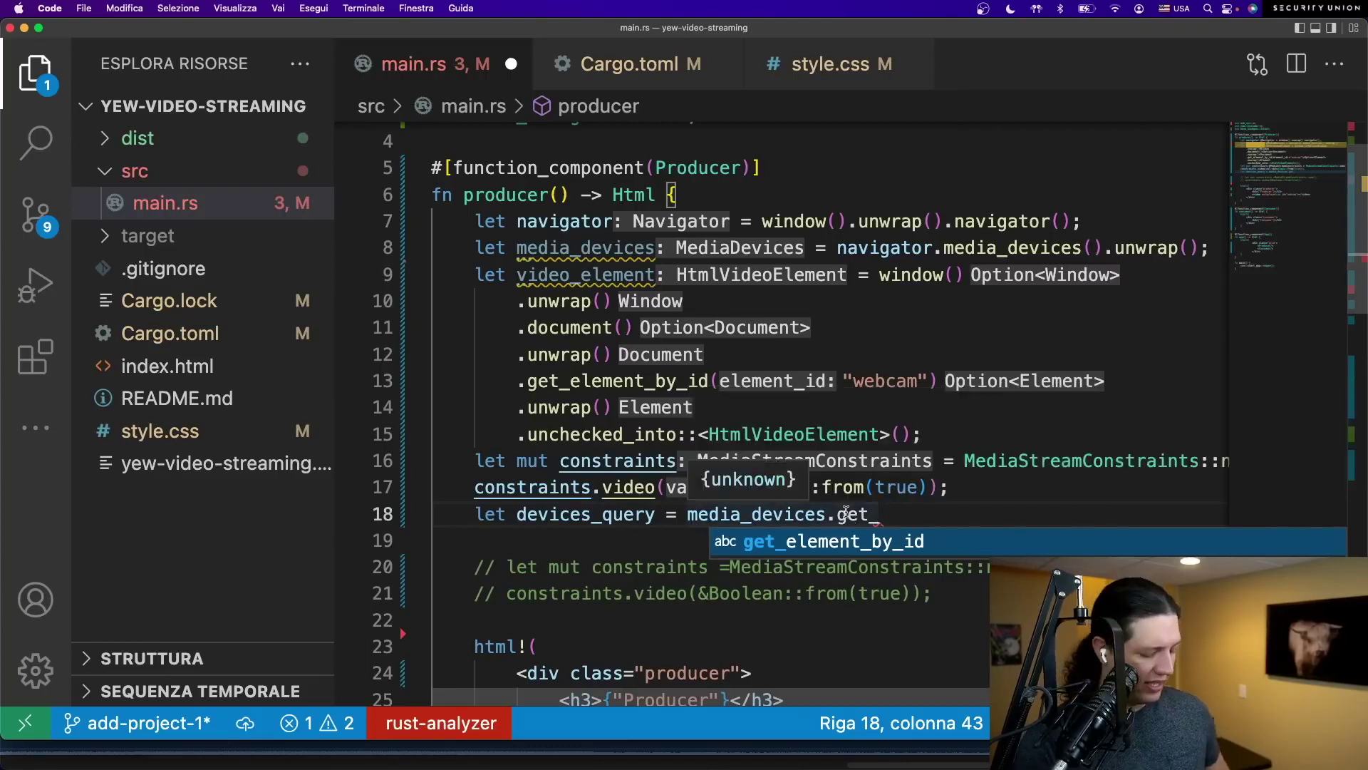
pyautogui.write('user_me')
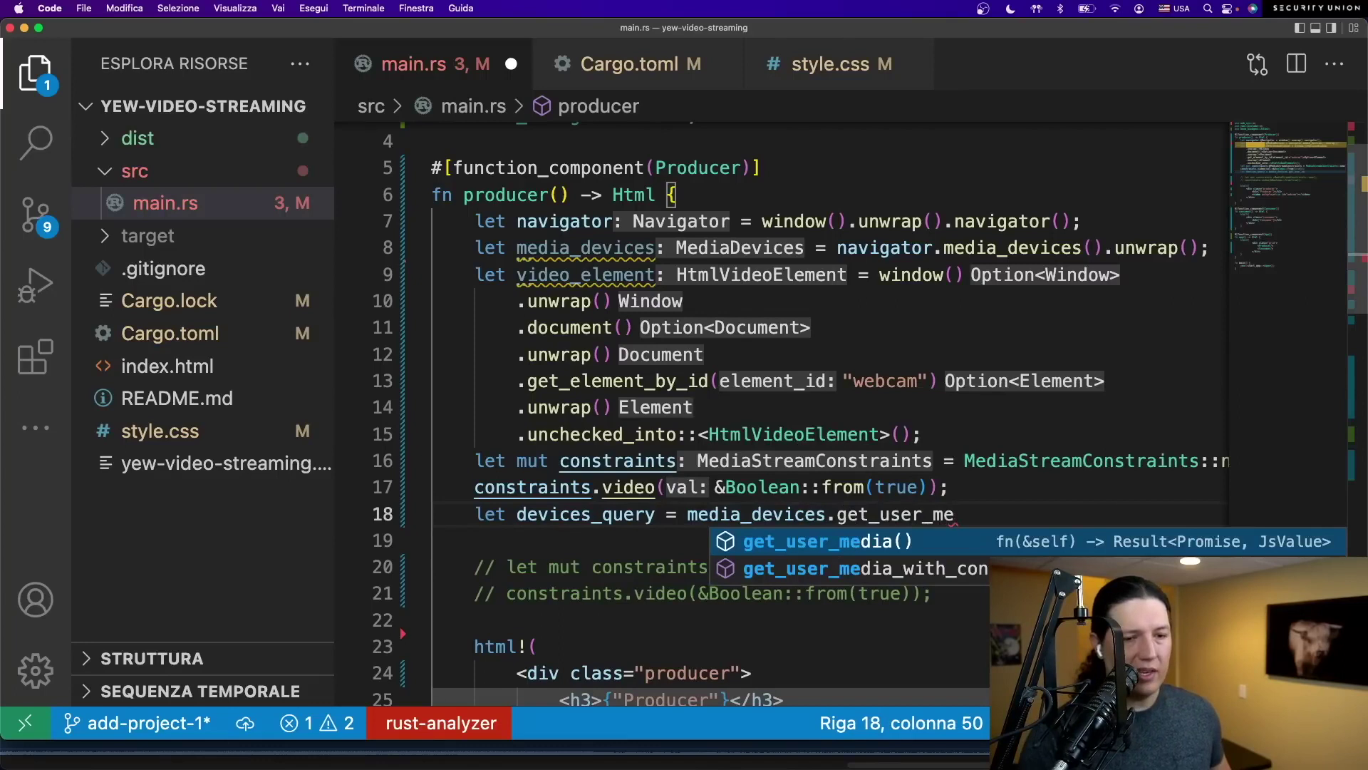
pyautogui.press('Down')
pyautogui.press('Return')
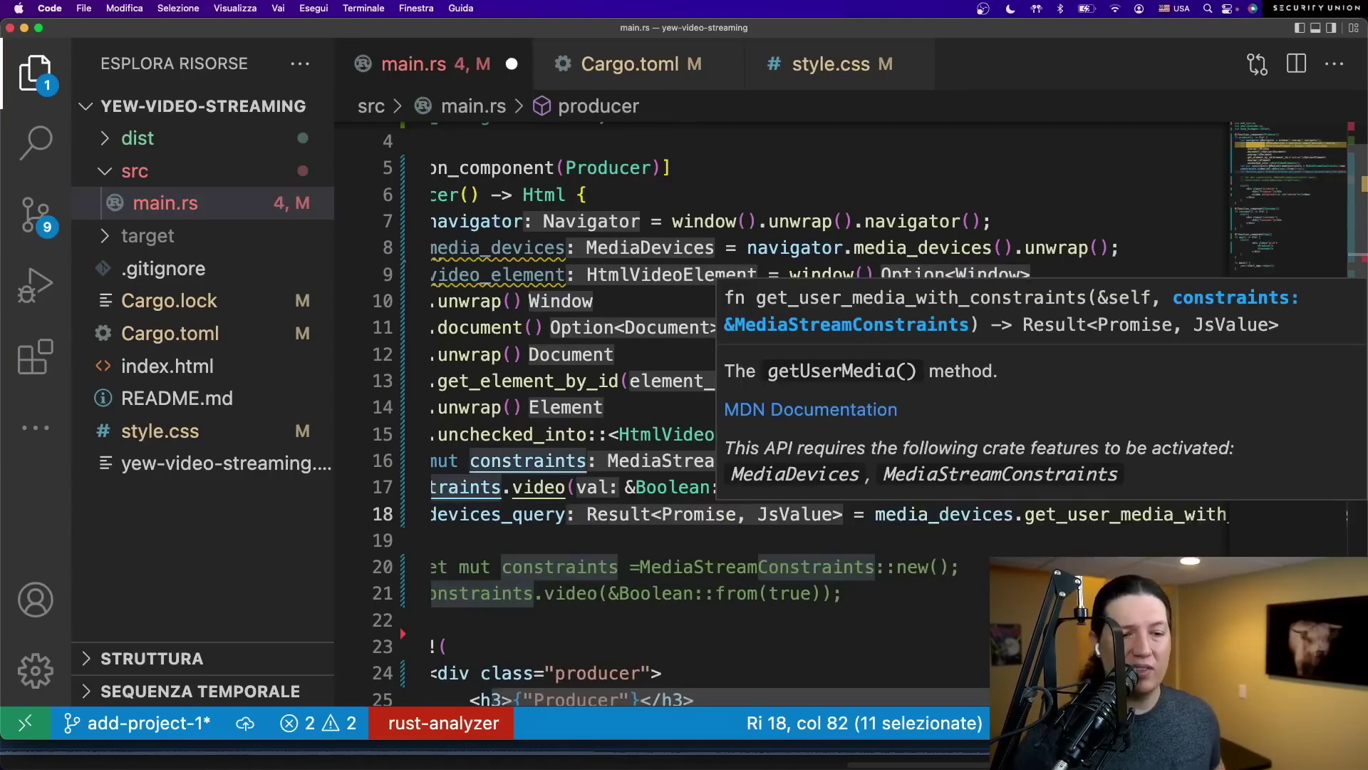
pyautogui.click(1021, 516)
pyautogui.press('Return')
pyautogui.press('End')
pyautogui.press('Left')
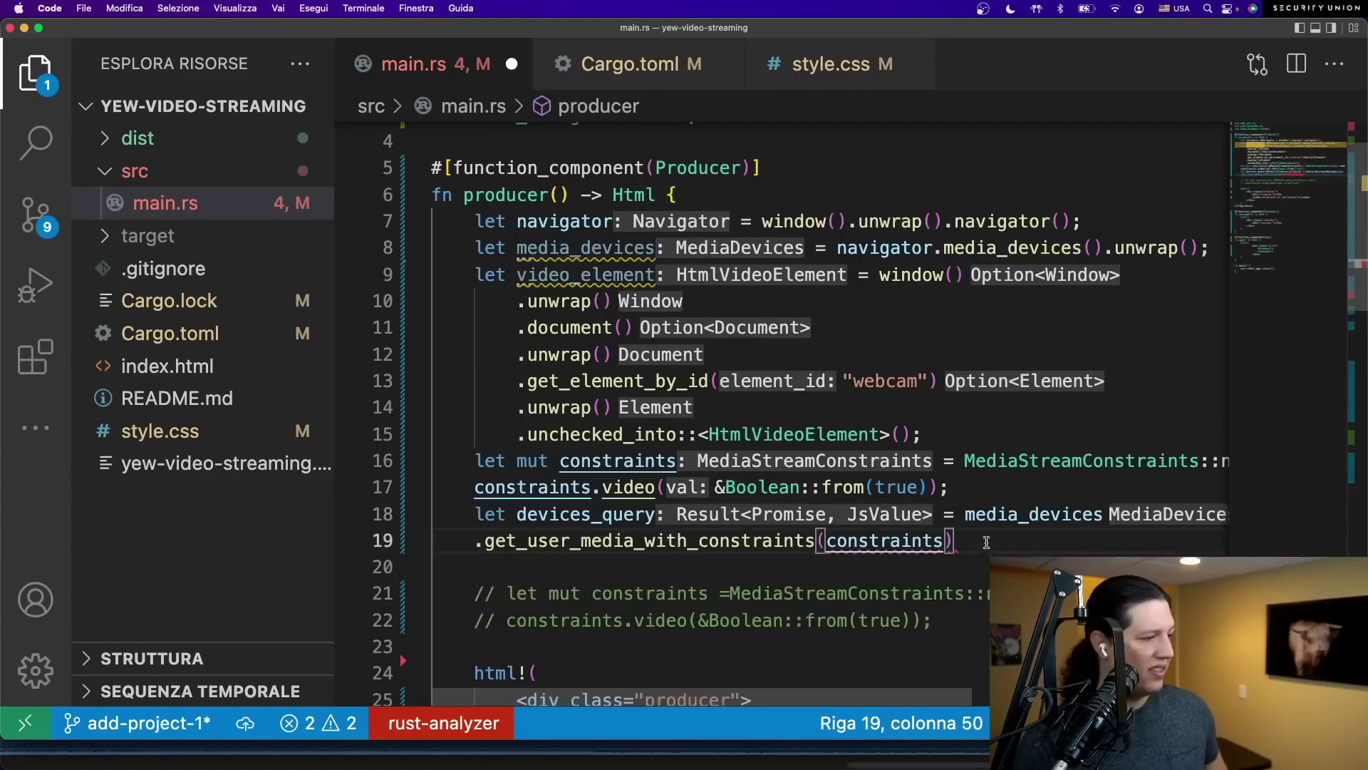
pyautogui.write('.unwr')
pyautogui.press('Return')
pyautogui.write(';')
pyautogui.press('Return')
pyautogui.press('super+s')
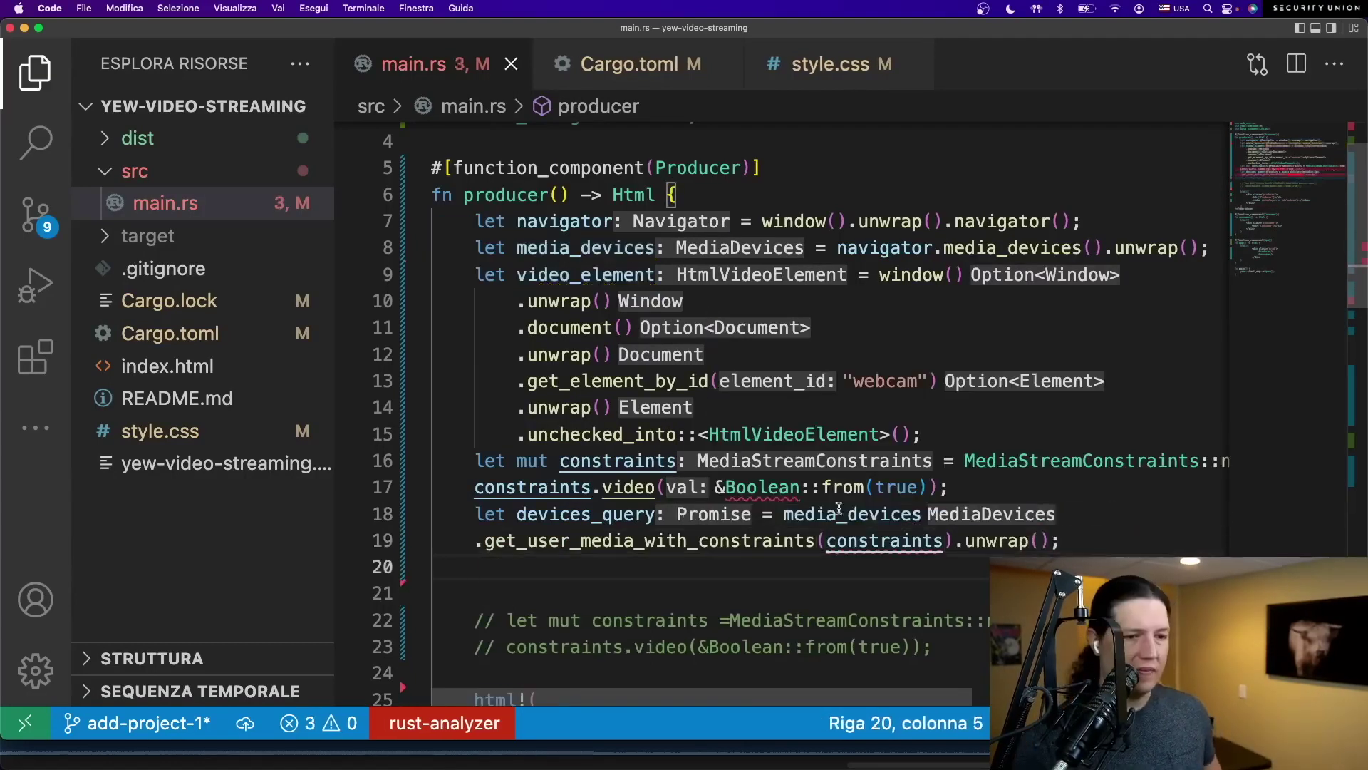
pyautogui.click(773, 487)
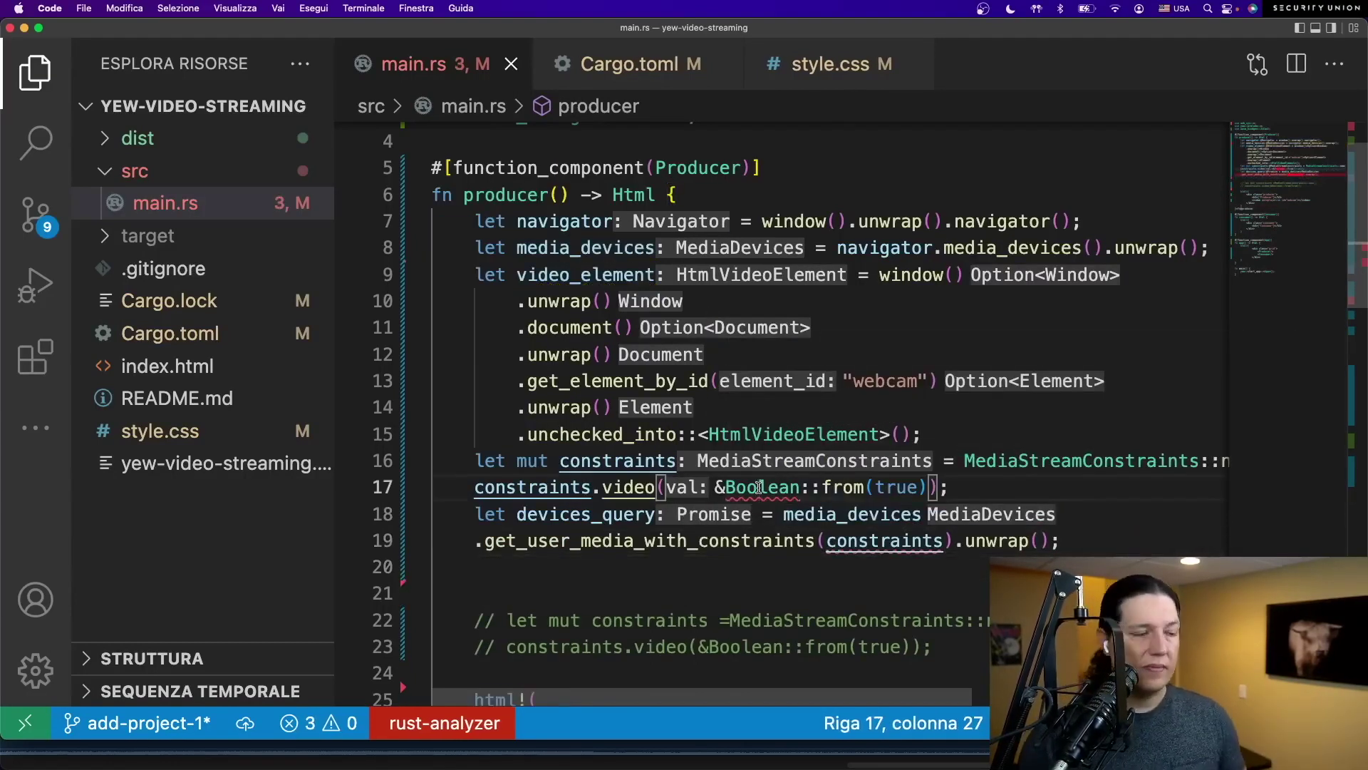
pyautogui.moveTo(763, 488)
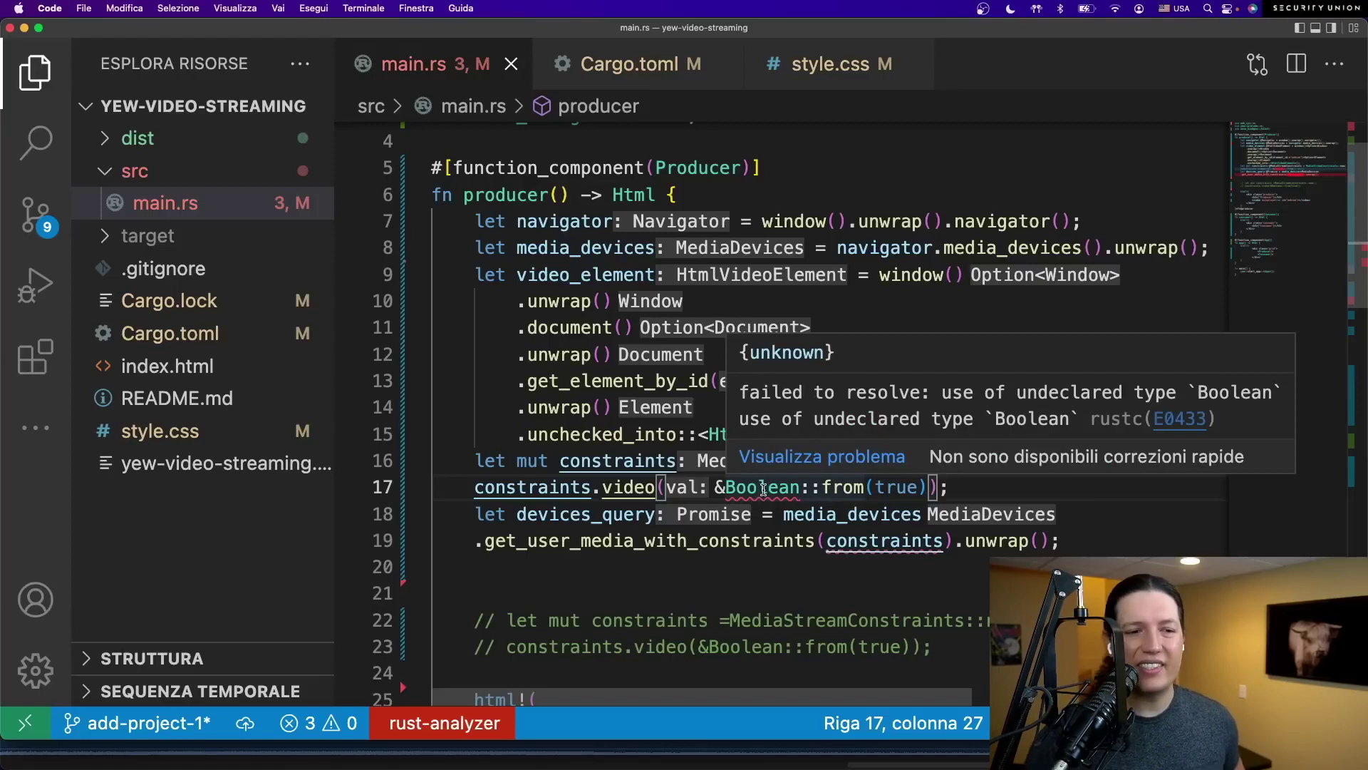
# - Add js-sys = "0.3" to Cargo.toml and import js_sys::* in main.rs
pyautogui.click(629, 65)
pyautogui.press('Return')
pyautogui.write('js')
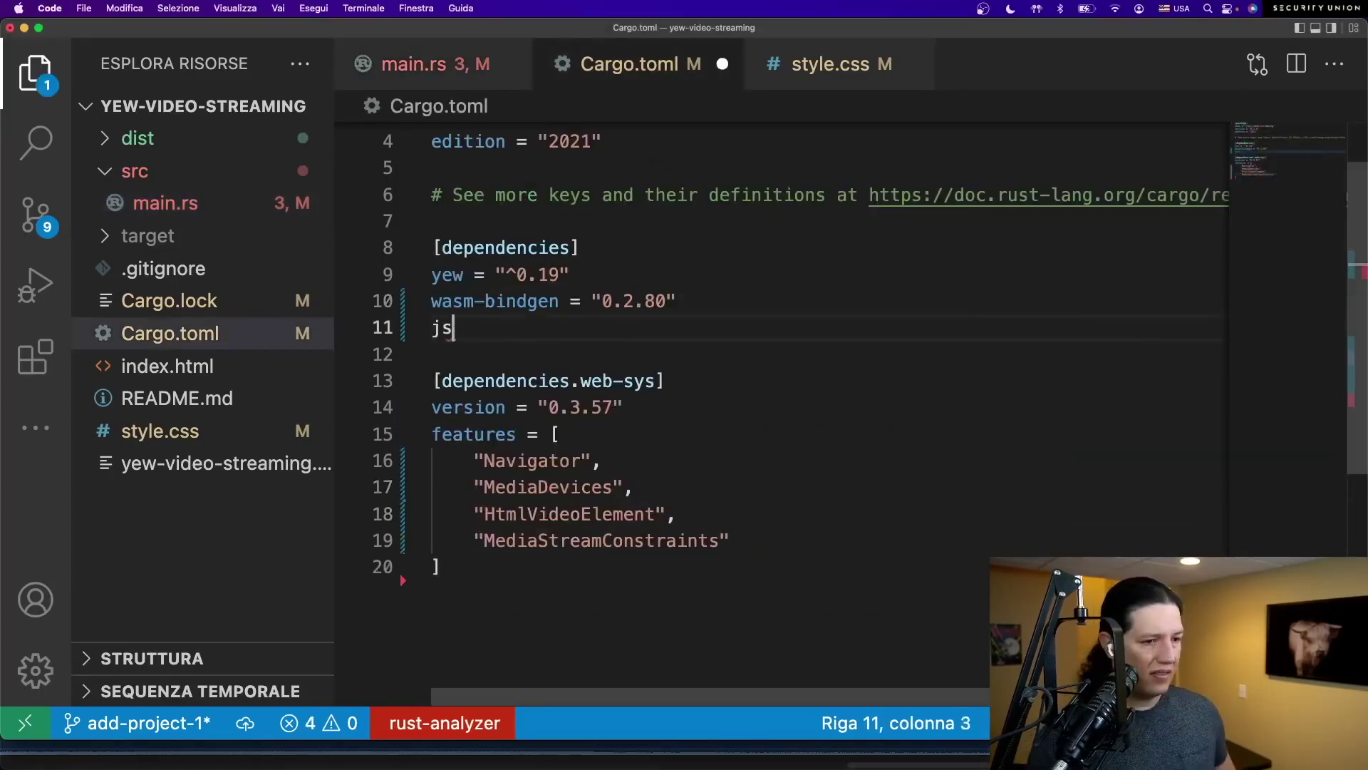
pyautogui.write('-sys = "0.3')
pyautogui.press('super+s')
pyautogui.hotkey('ctrl', 'Tab')
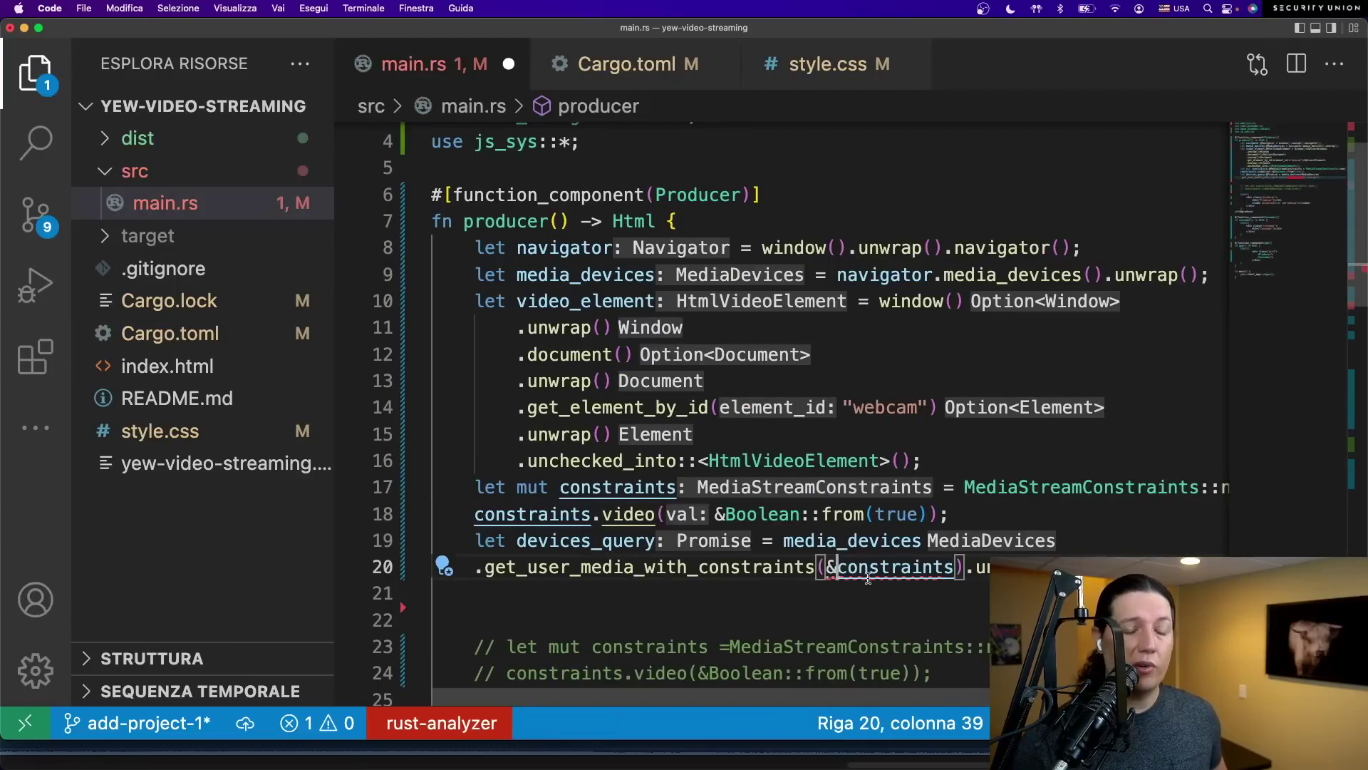
pyautogui.press('super+s')
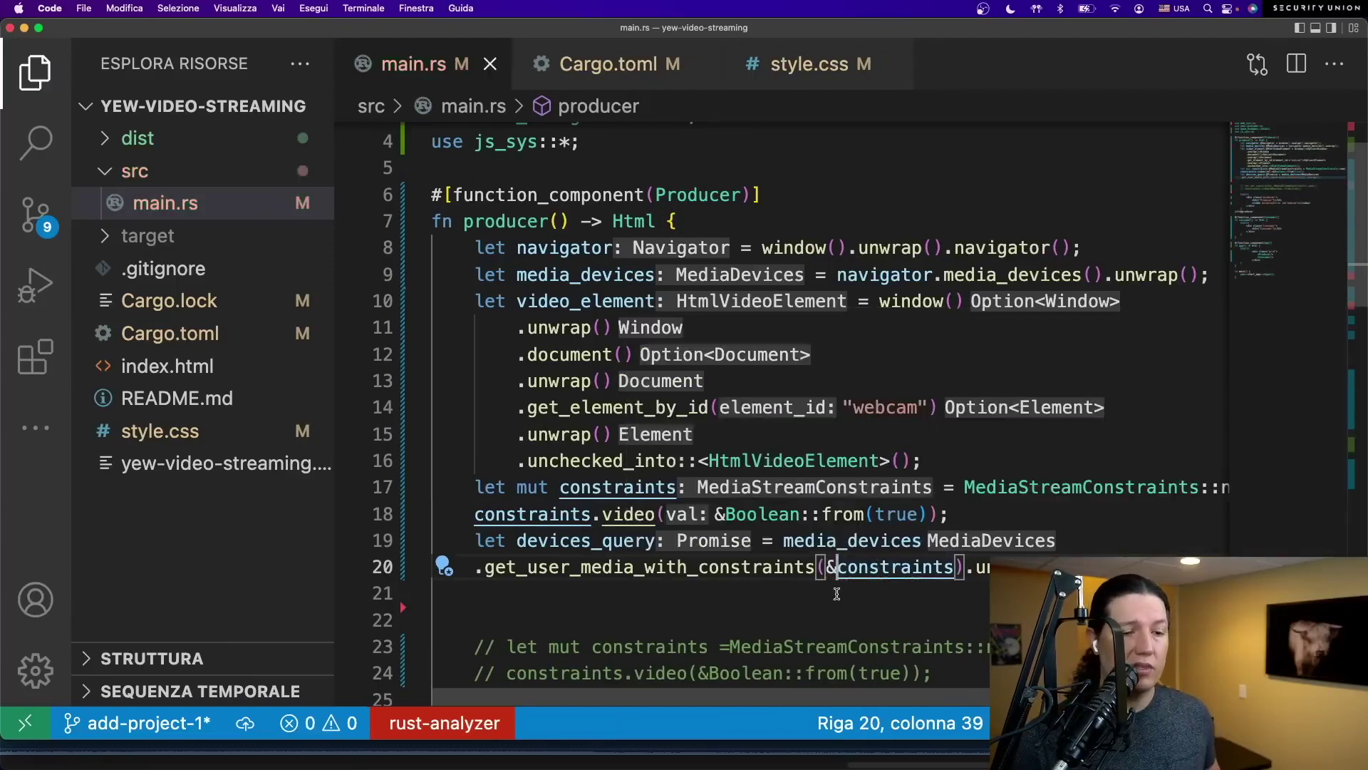
# - Add let device = JsFuture::from(devices_query).await.unwrap().unchecked_into::<MediaStream>()
pyautogui.click(777, 486)
pyautogui.scroll(-2, 778, 448)
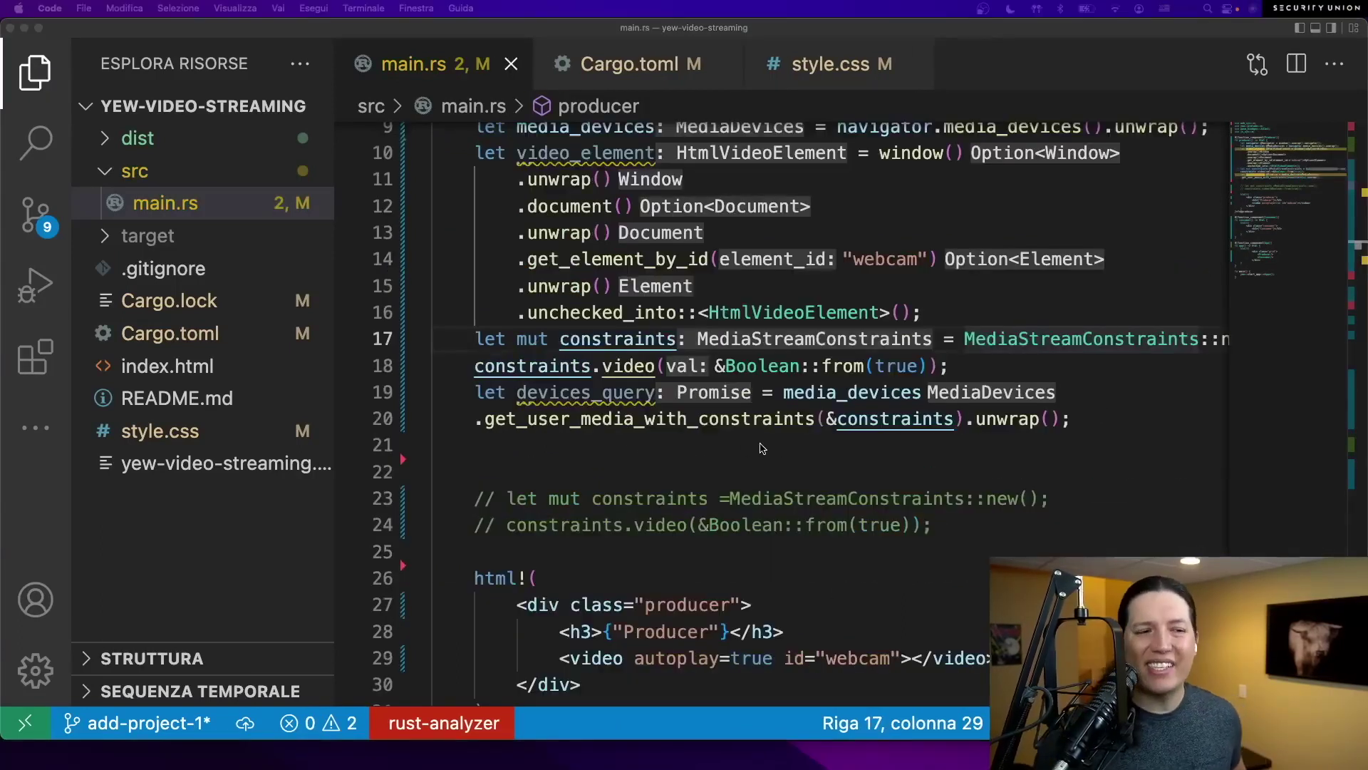
pyautogui.click(566, 450)
pyautogui.press('Tab')
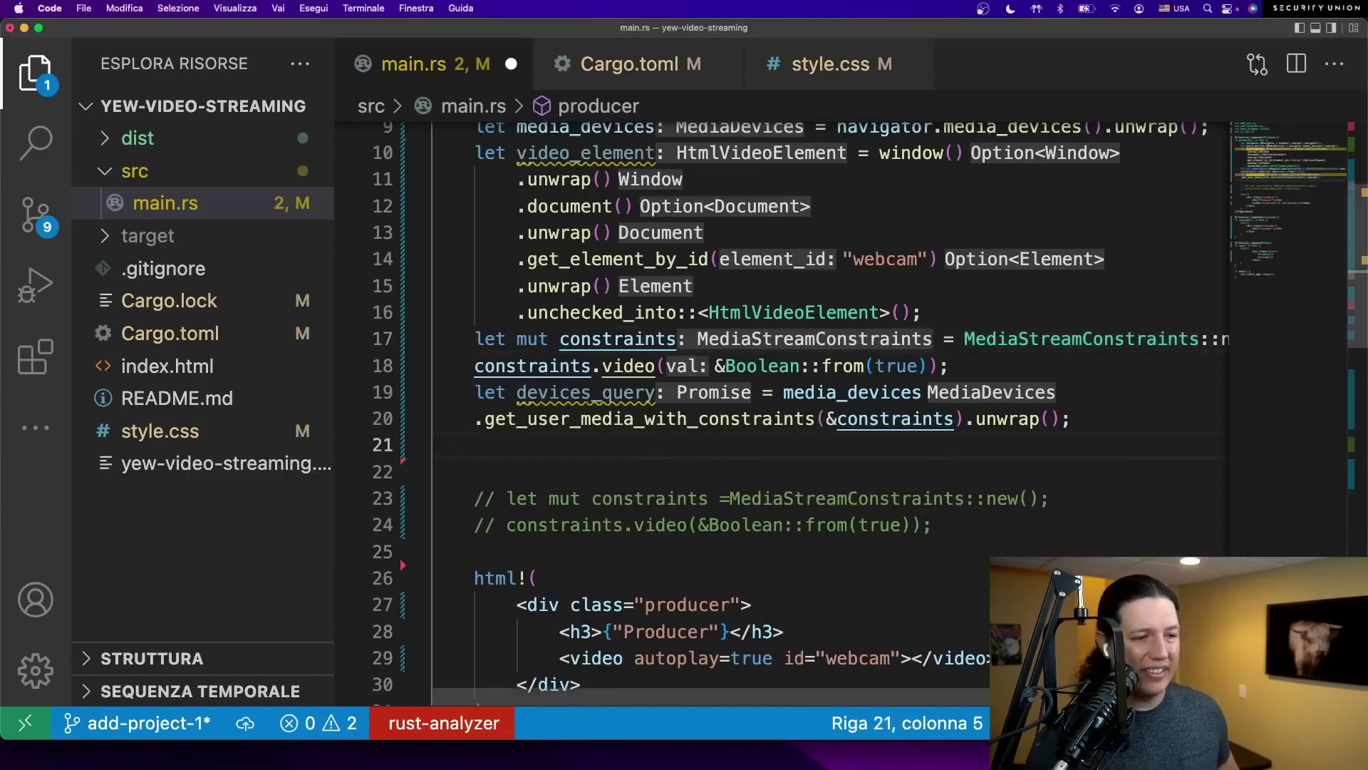
pyautogui.write('let device = JsF')
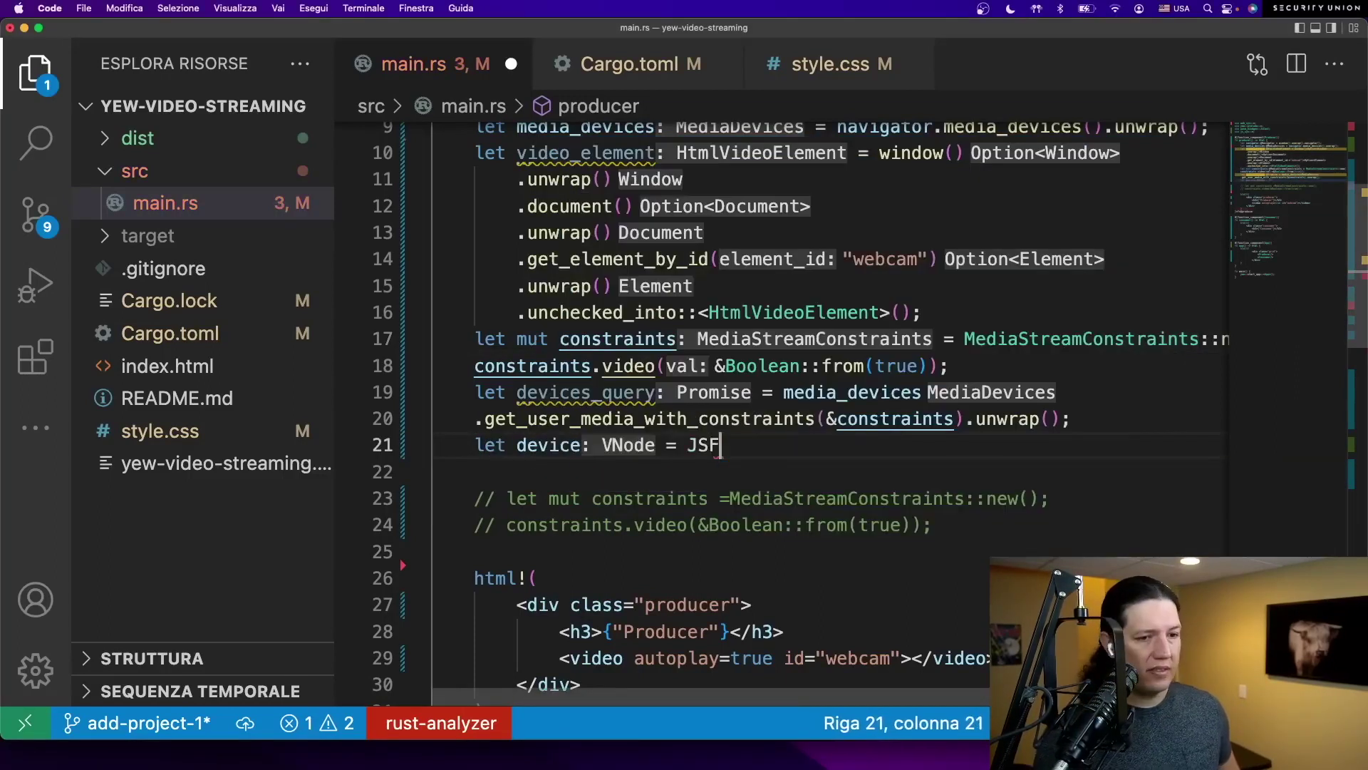
pyautogui.write('uture::from(devic')
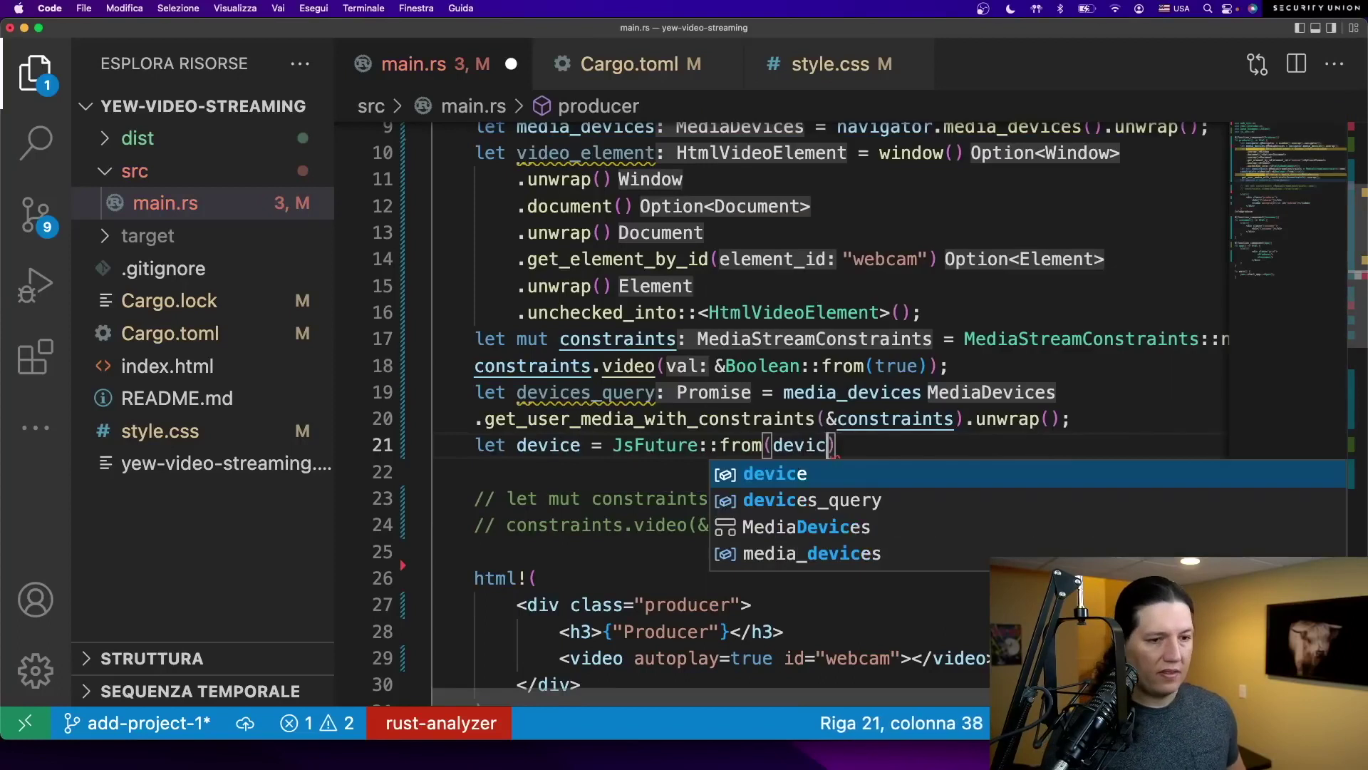
pyautogui.write('es_qyu')
pyautogui.press('BackSpace')
pyautogui.press('BackSpace')
pyautogui.write('uery)')
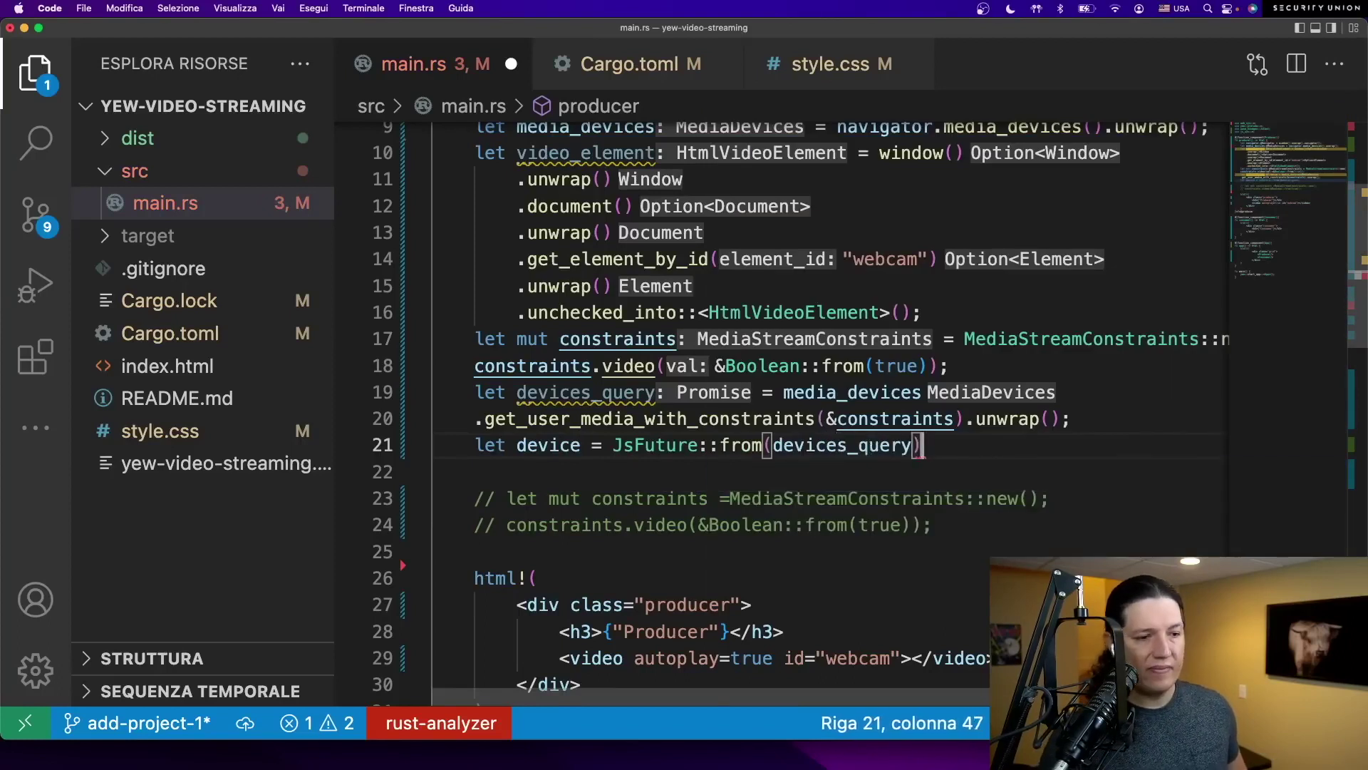
pyautogui.press('Return')
pyautogui.write('.await         .unwrap()         .u')
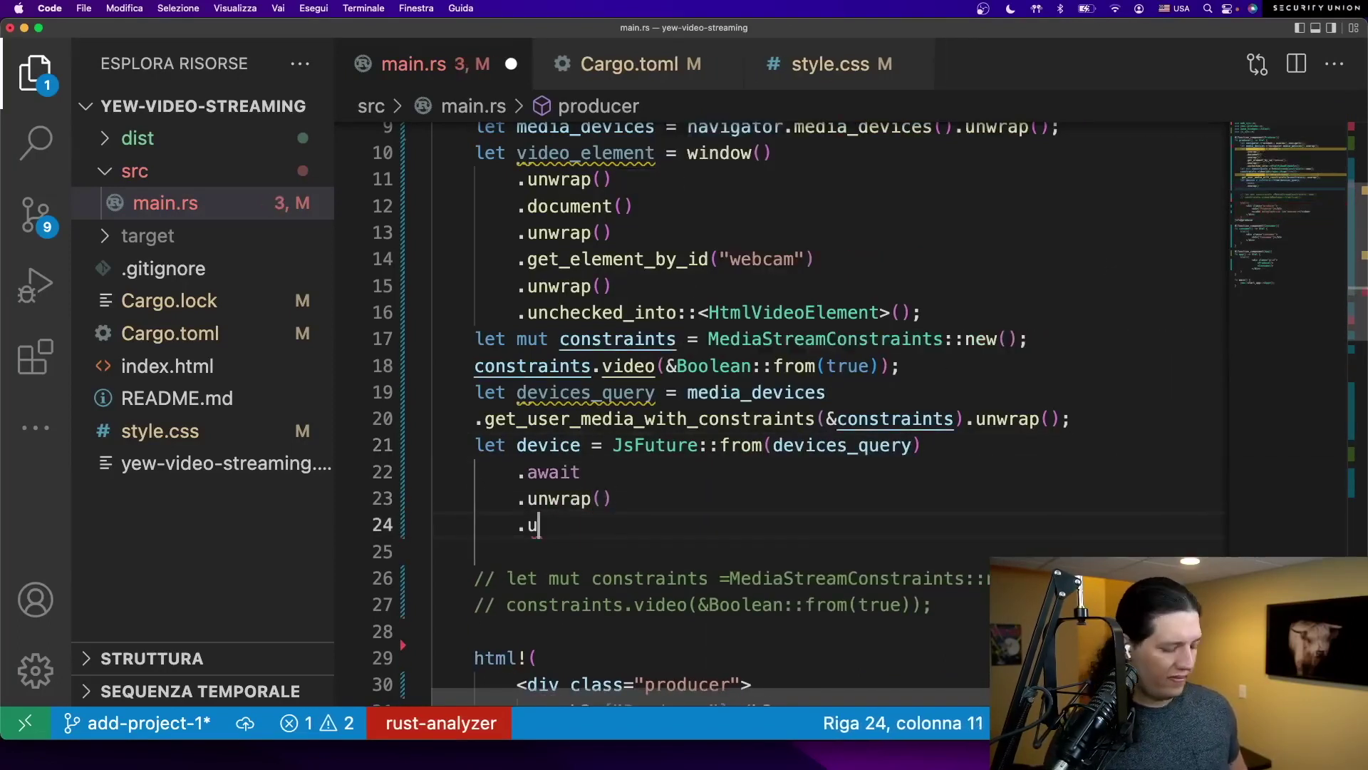
pyautogui.write('nchecked_into::')
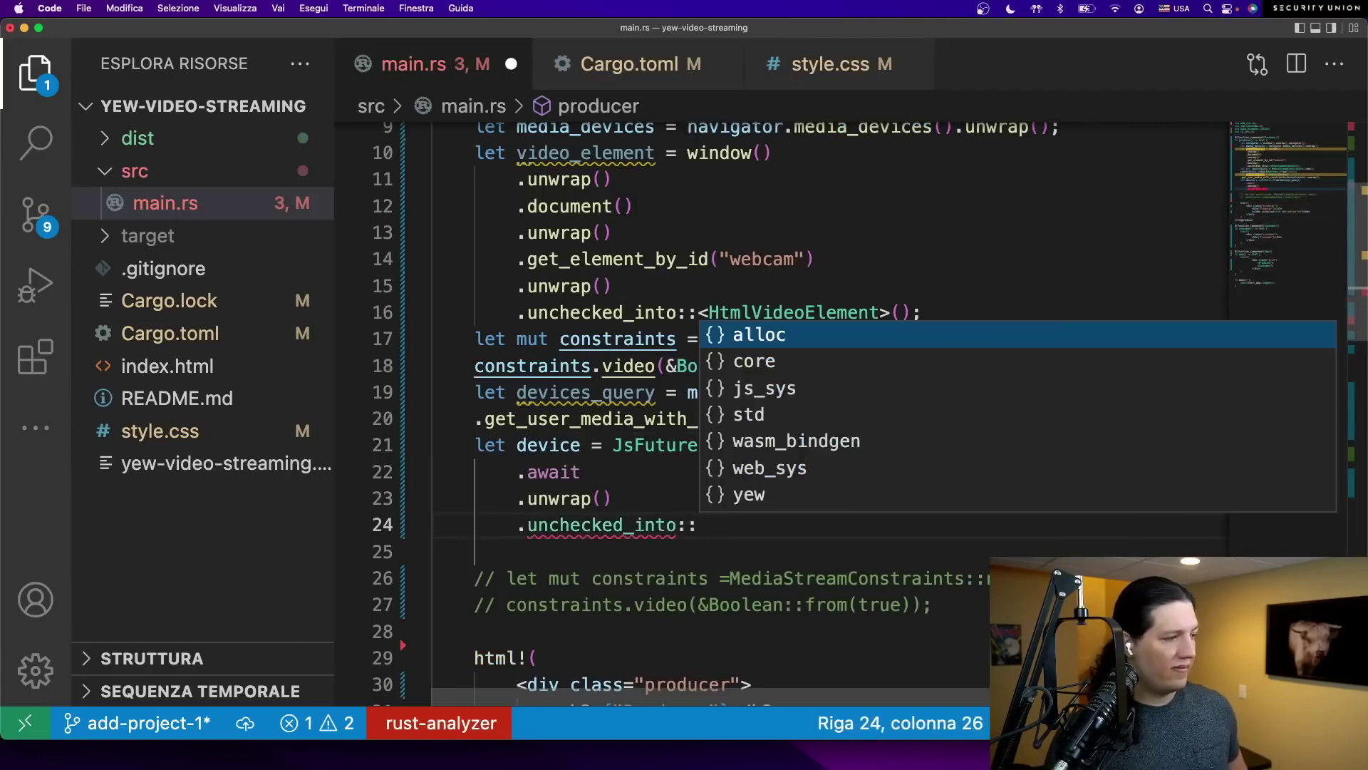
pyautogui.write('<MediaStream>();')
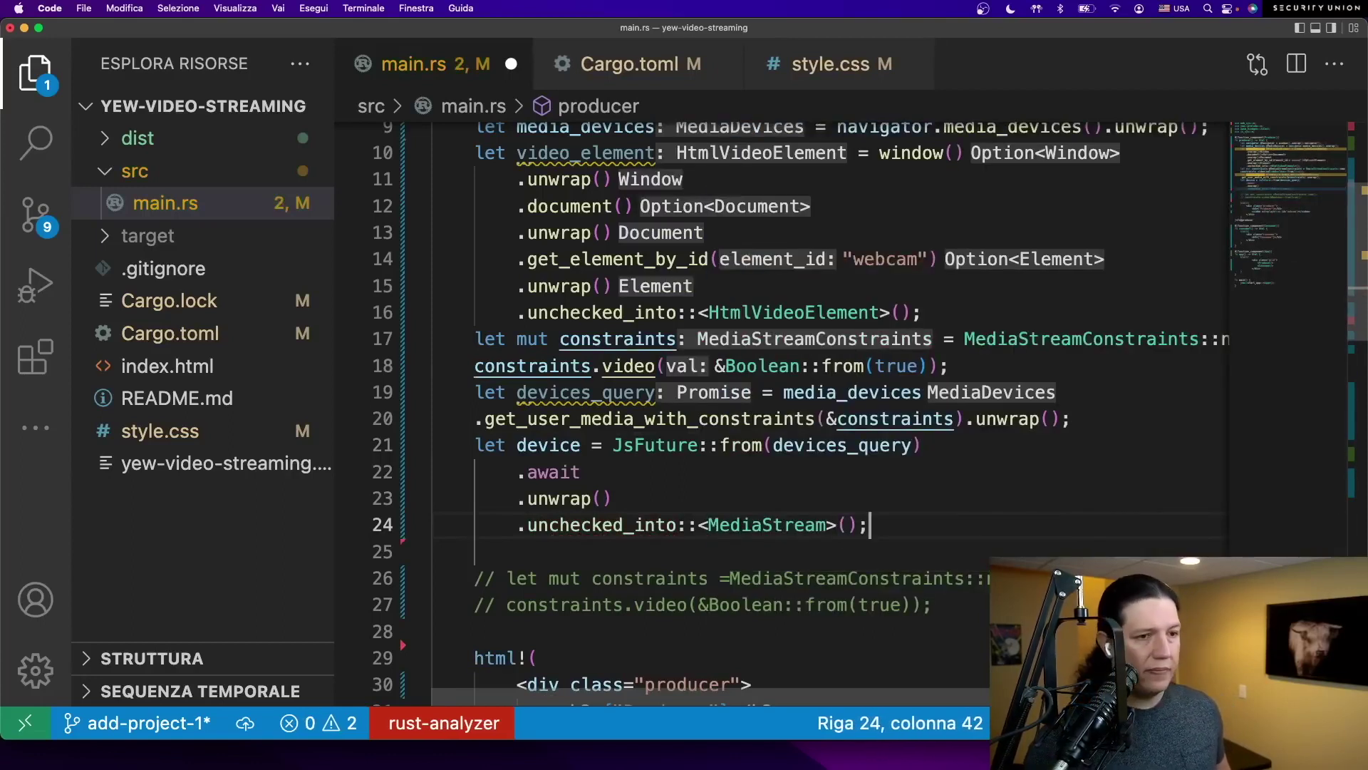
pyautogui.hotkey('ctrl', 'Tab')
# - Add a new web-sys feature line under MediaDevices and save Cargo.toml
pyautogui.press('Down')
pyautogui.press('End')
pyautogui.press('Return')
pyautogui.write('"')
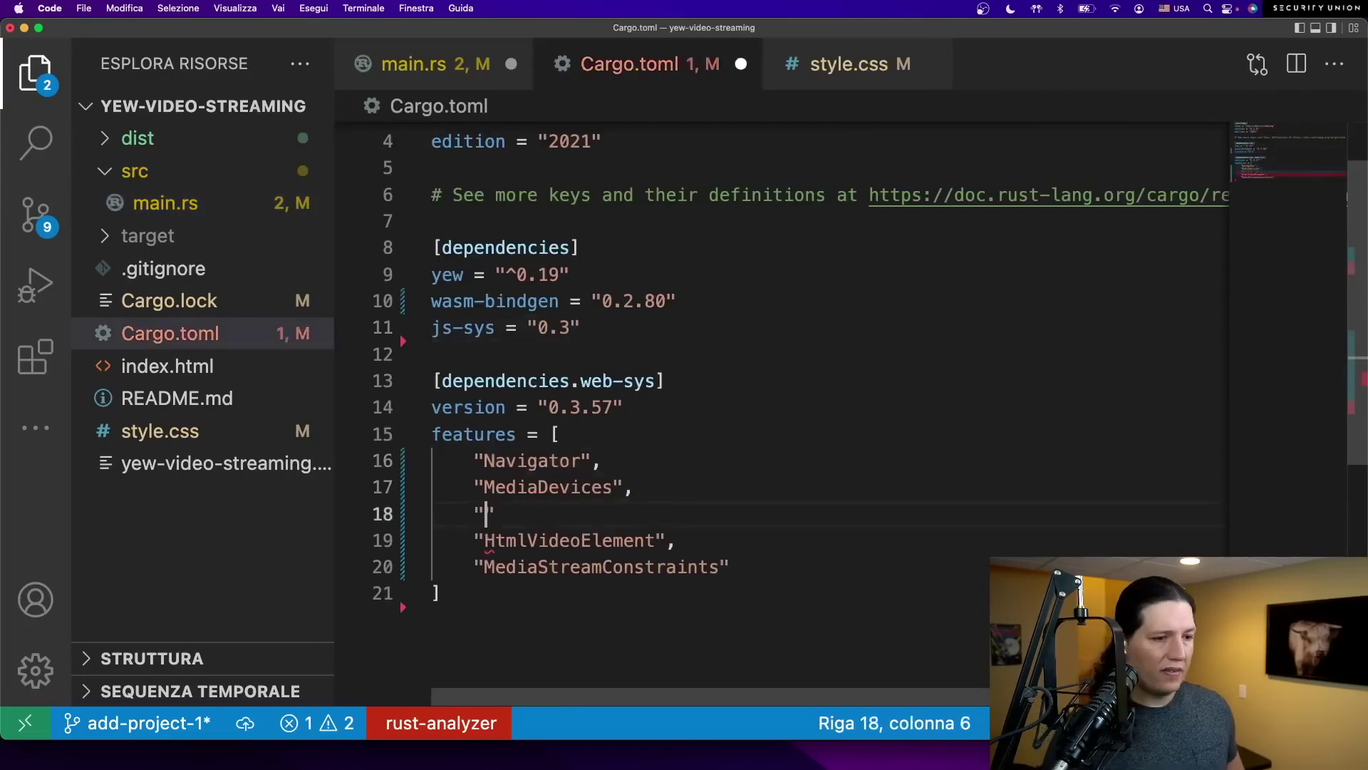
pyautogui.write('",')
pyautogui.press('super+s')
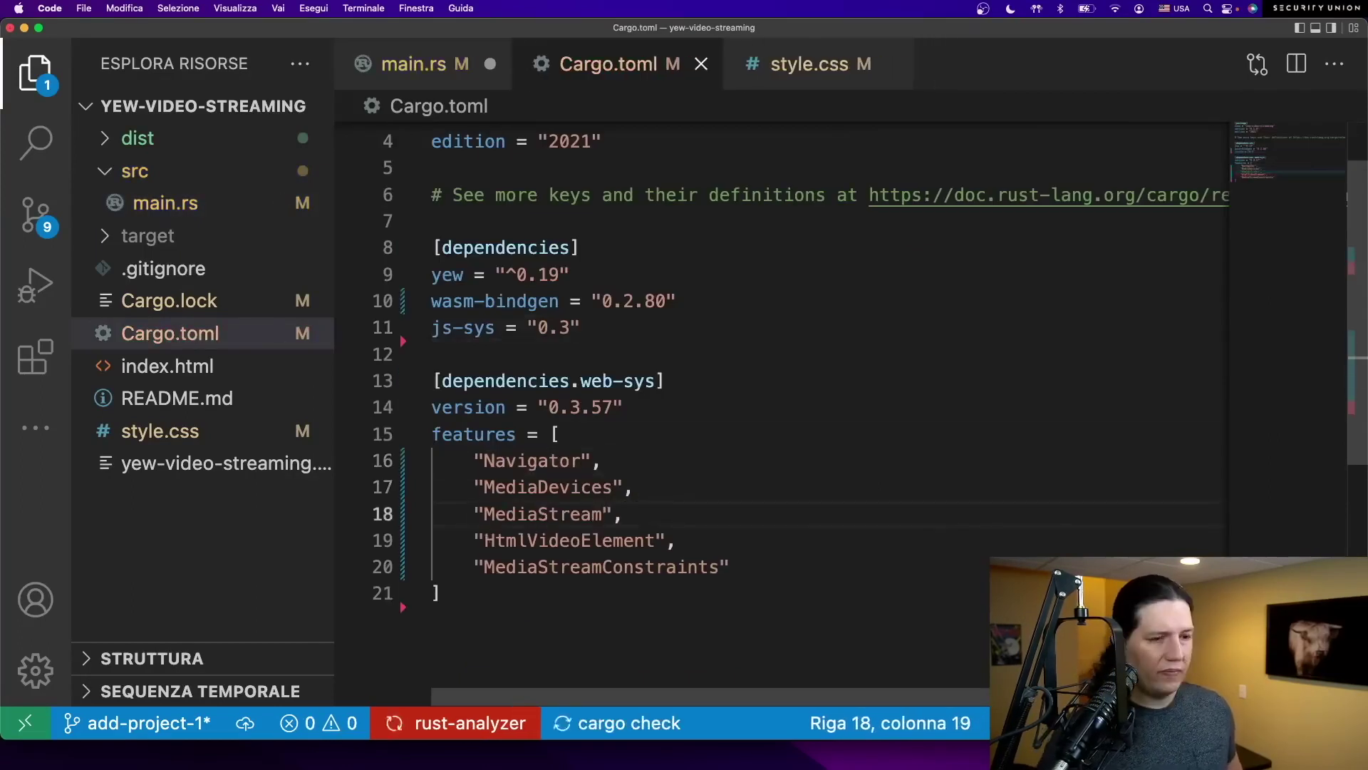
pyautogui.hotkey('ctrl', 'Tab')
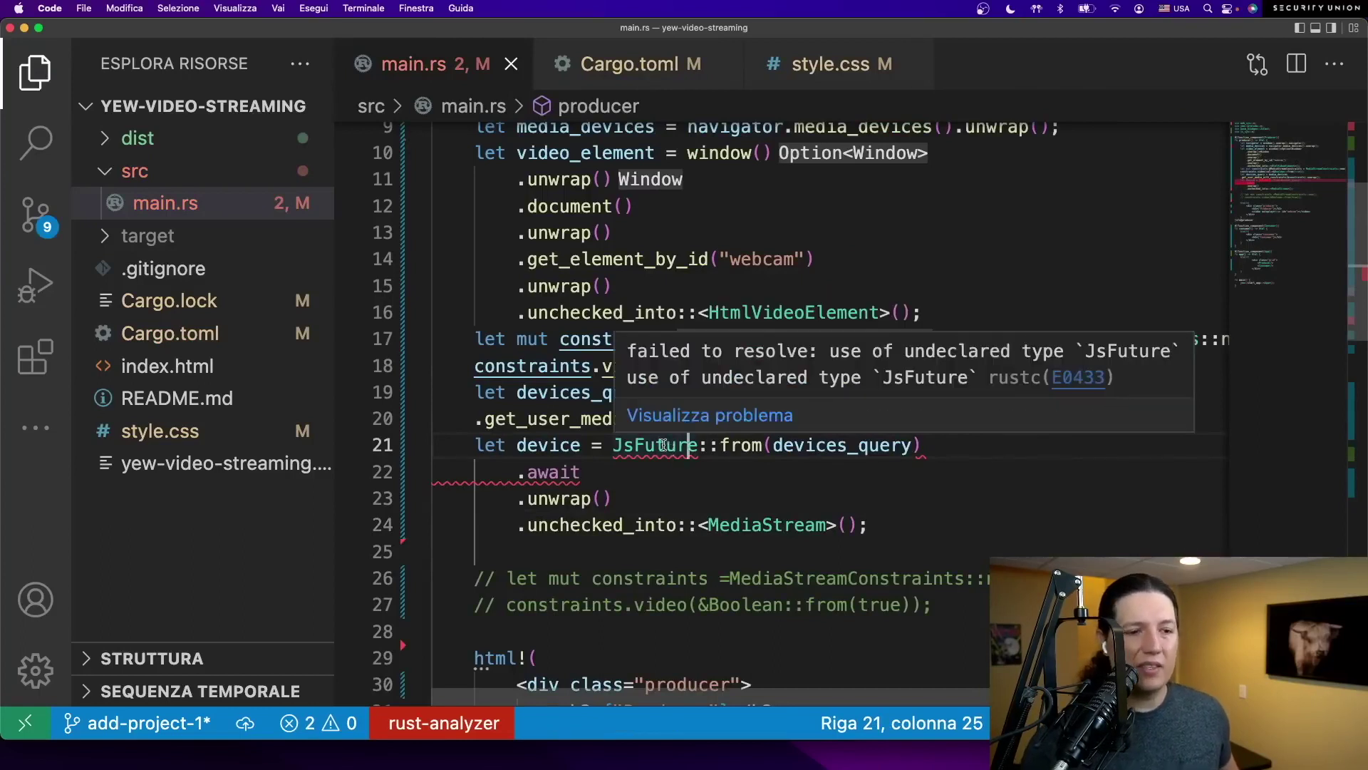
# - Add a wasm-bindgen-futures dependency line below wasm-bindgen and save Cargo.toml
pyautogui.click(667, 456)
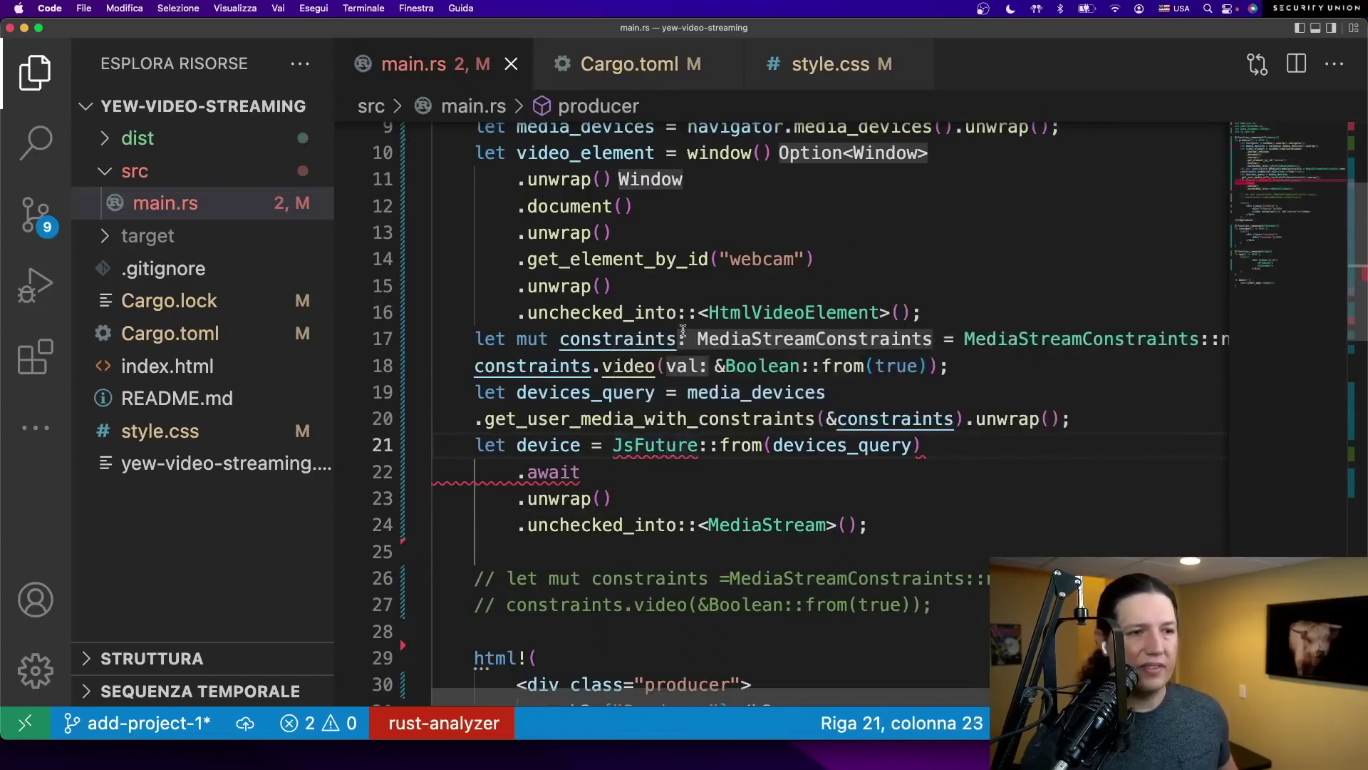
pyautogui.hotkey('ctrl', 'Tab')
pyautogui.click(684, 300)
pyautogui.press('Return')
pyautogui.write('wasm-bind')
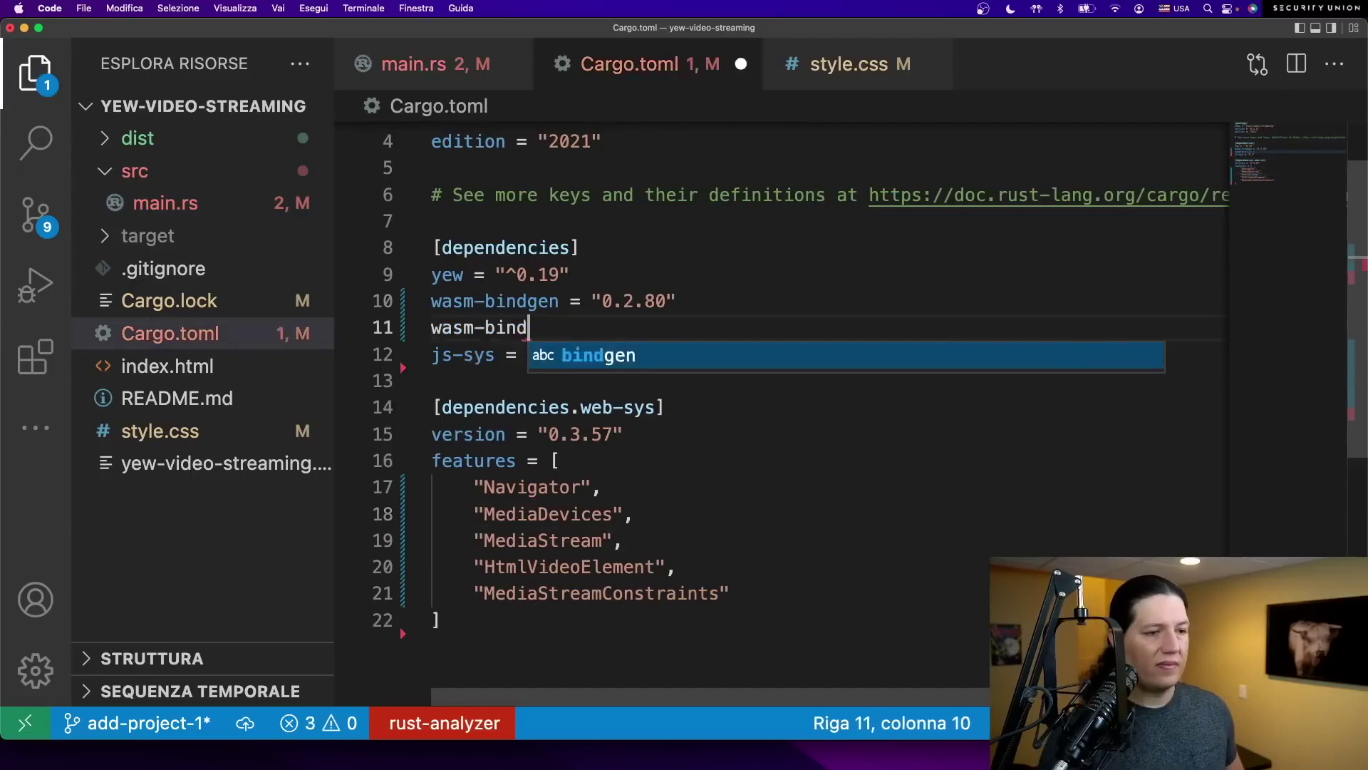
pyautogui.write('gen-futue')
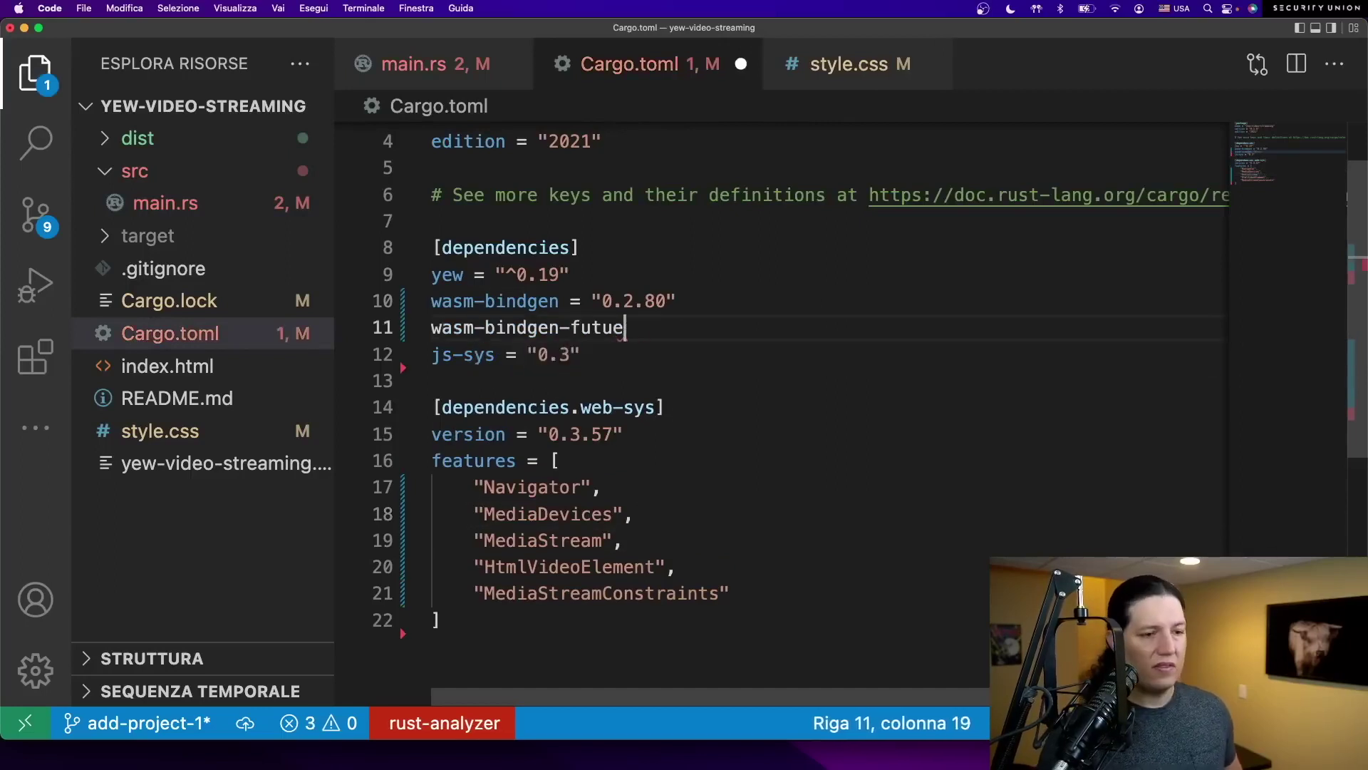
pyautogui.press('BackSpace')
pyautogui.write('res = ')
pyautogui.write('"0.4.30')
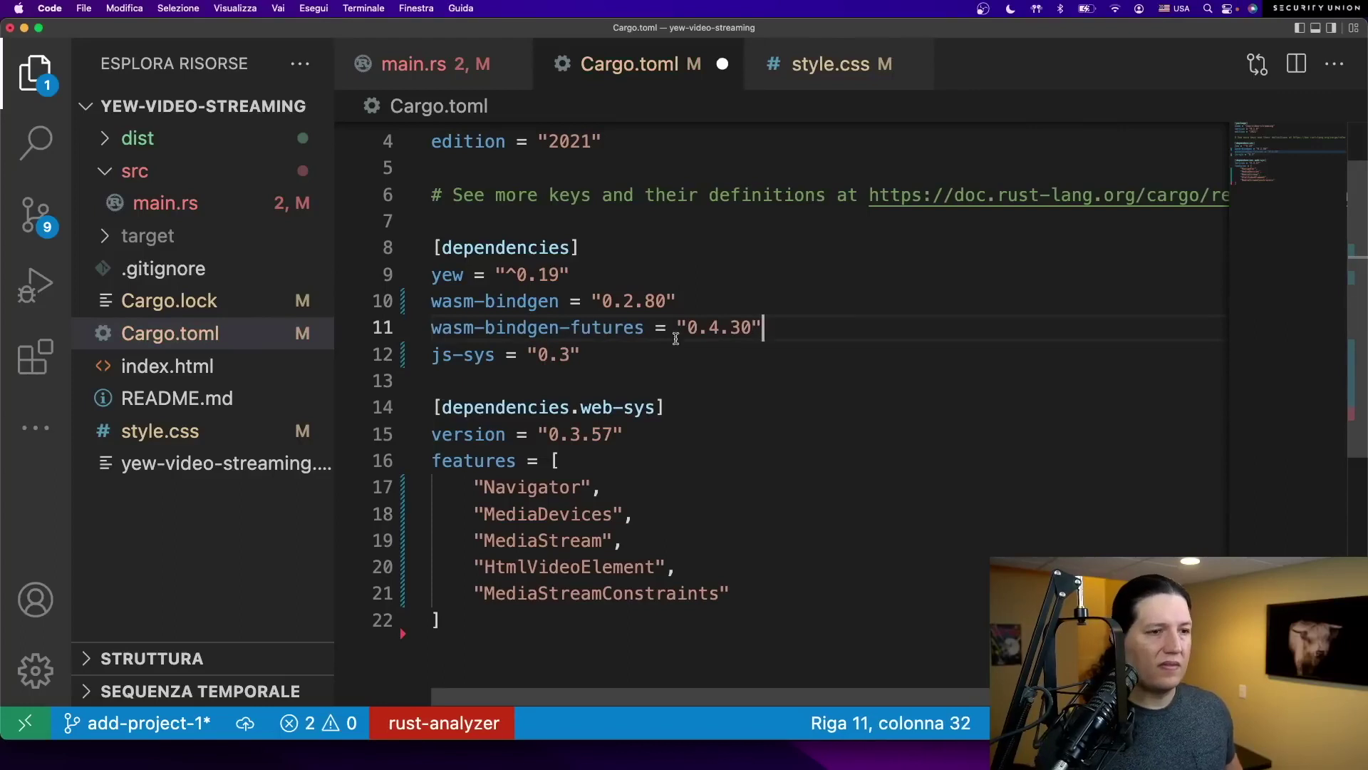
pyautogui.press('cmd+s')
pyautogui.hotkey('ctrl', 'Tab')
pyautogui.scroll(1, 676, 339)
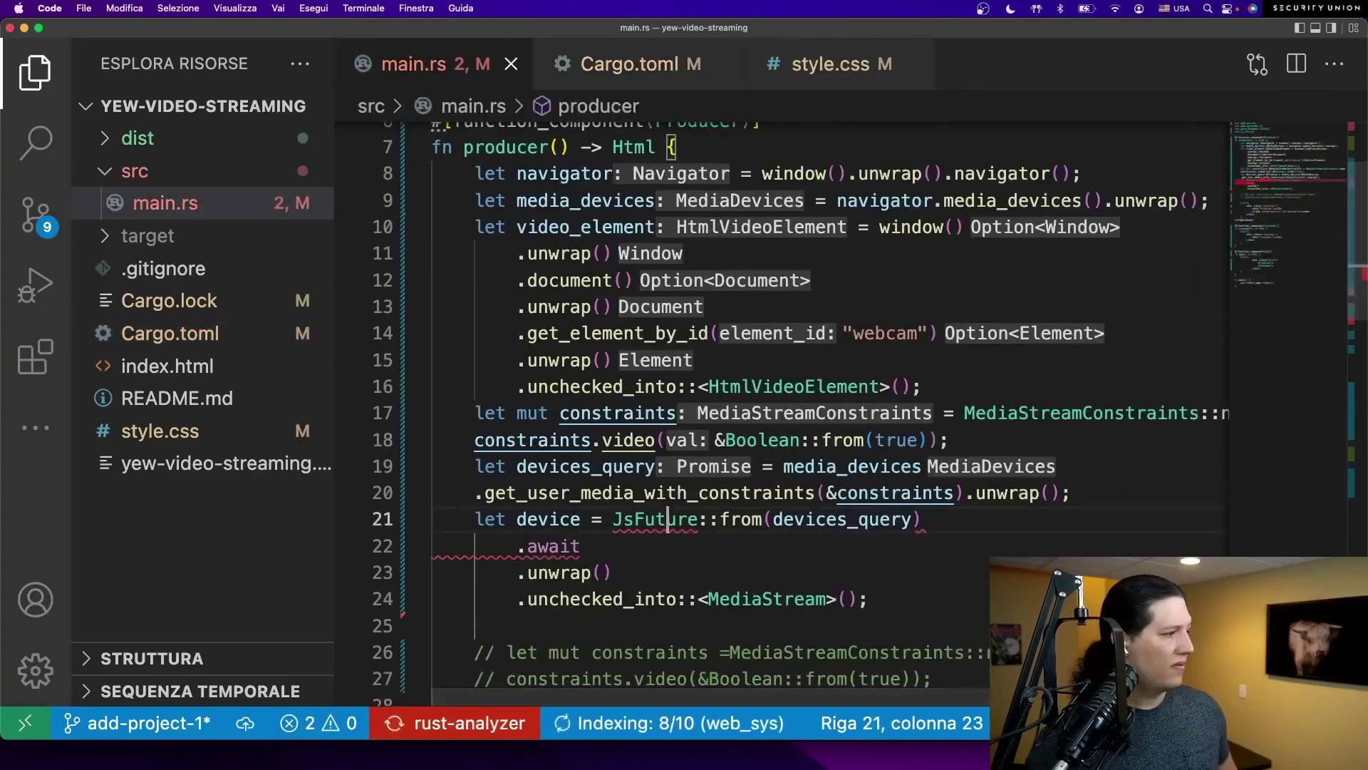
# - Wrap the producer's webcam code in wasm_bindgen_futures::spawn_local(async move { ... })
pyautogui.click(674, 310)
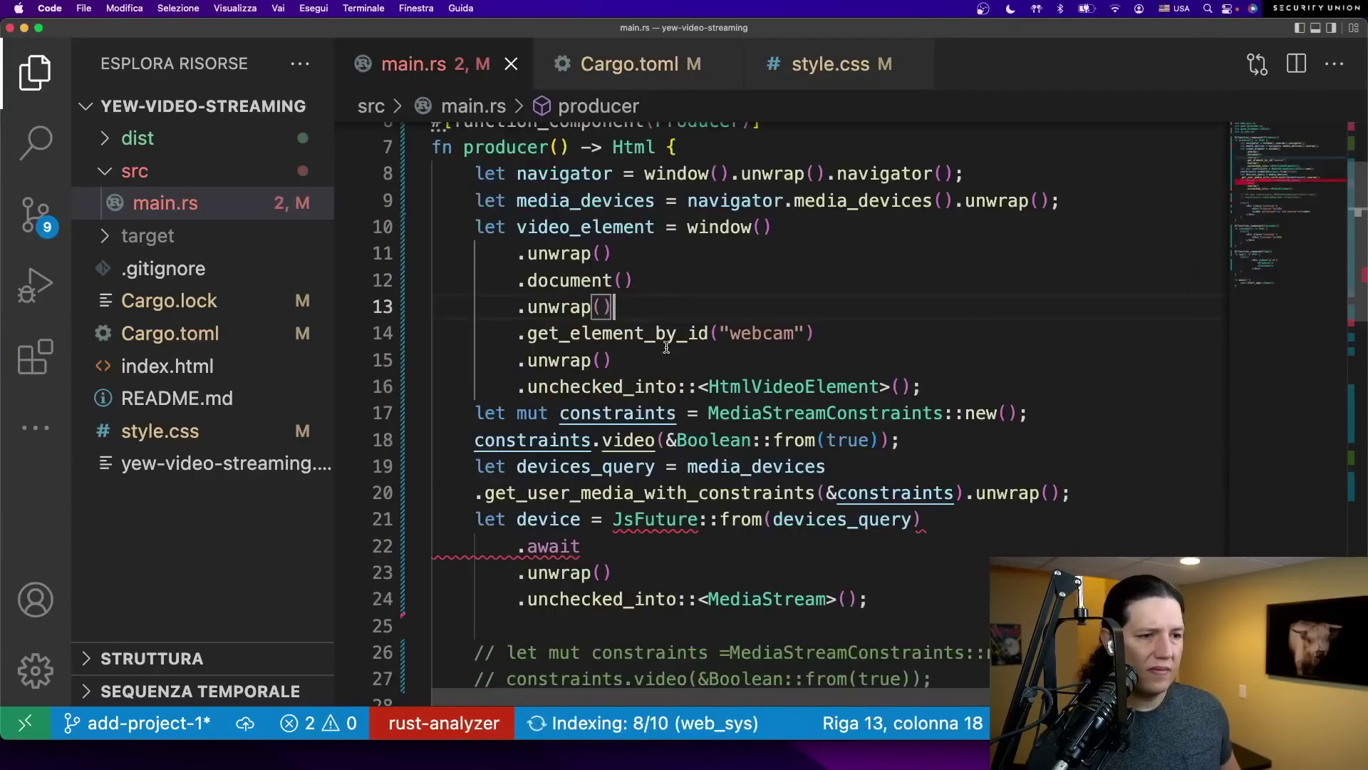
pyautogui.click(689, 147)
pyautogui.press('Return')
pyautogui.write('wa')
pyautogui.press('Return')
pyautogui.write('futu')
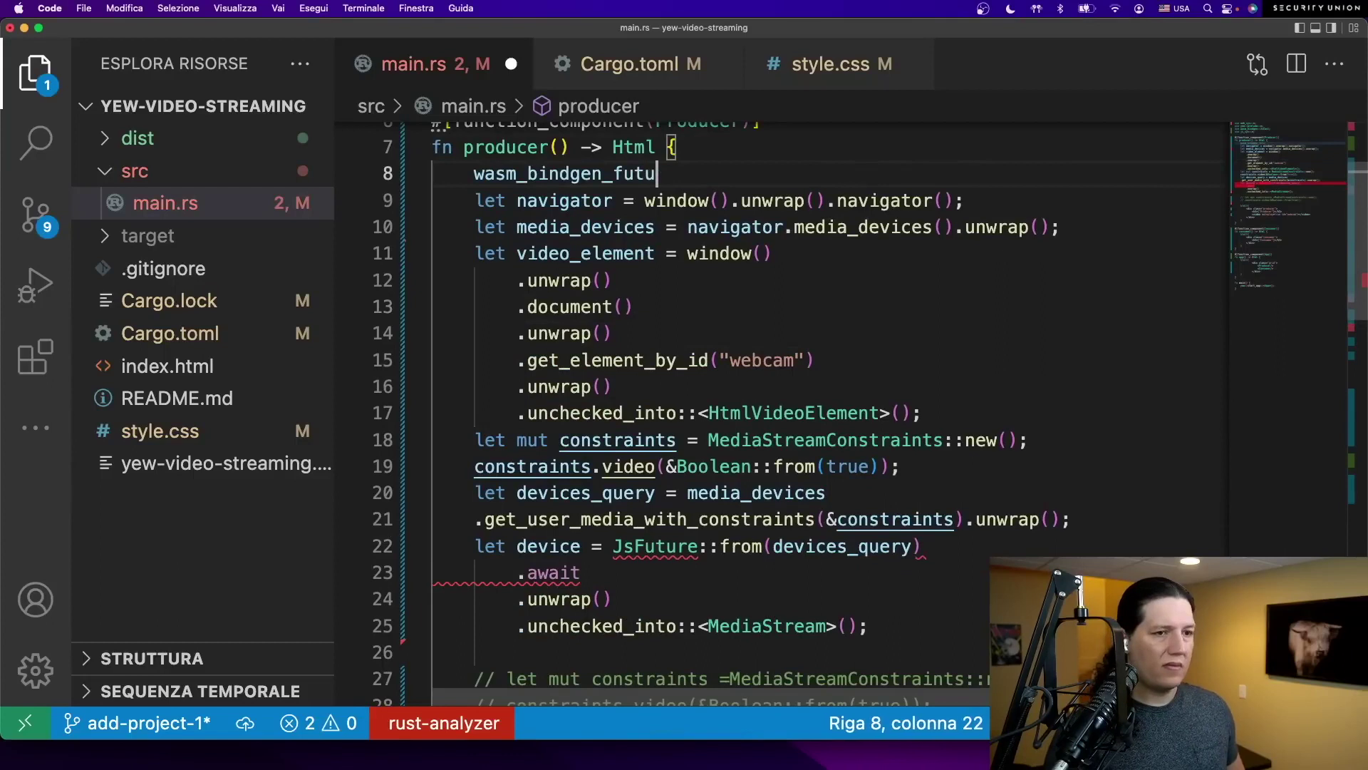
pyautogui.write('res::spawn_local(')
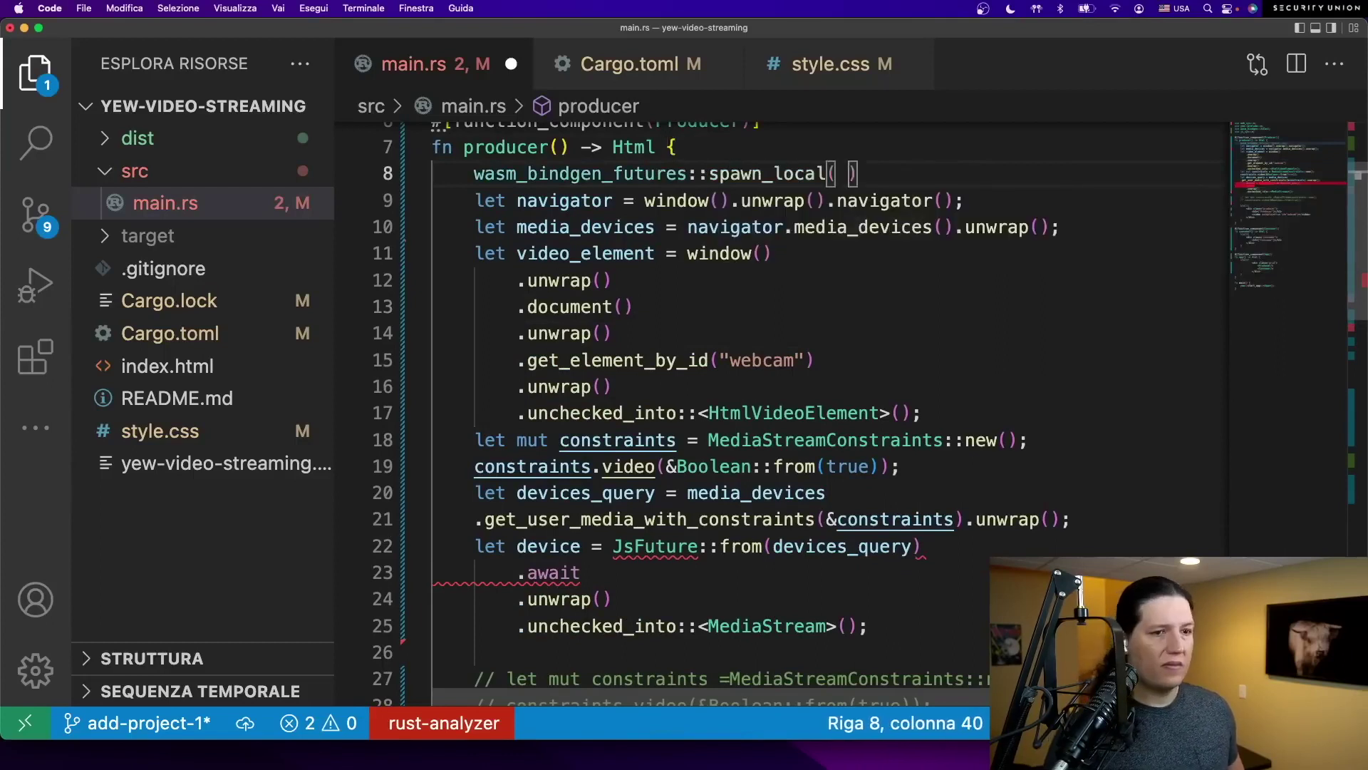
pyautogui.write('move {')
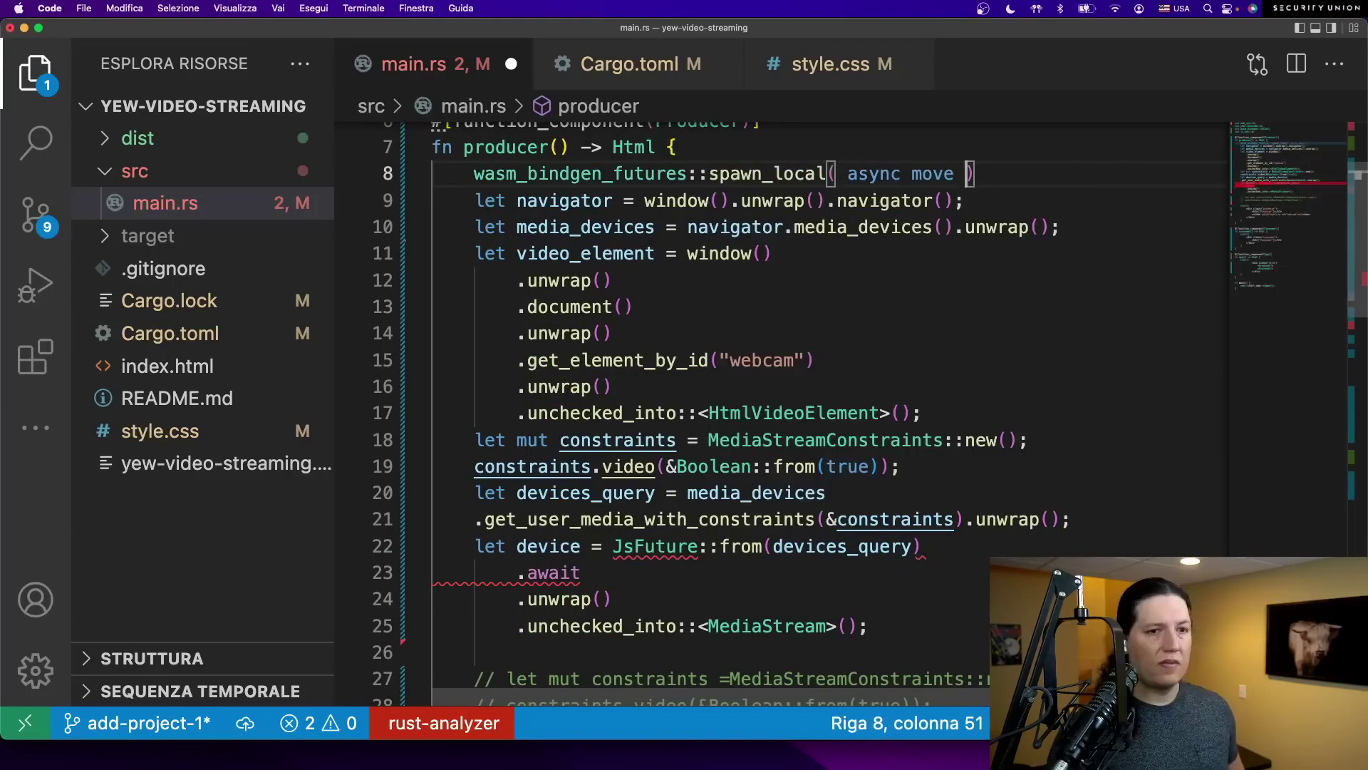
pyautogui.press('Return')
pyautogui.write('})')
pyautogui.press('BackSpace')
pyautogui.press('BackSpace')
pyautogui.press('BackSpace')
pyautogui.press('BackSpace')
pyautogui.scroll(-2, 777, 583)
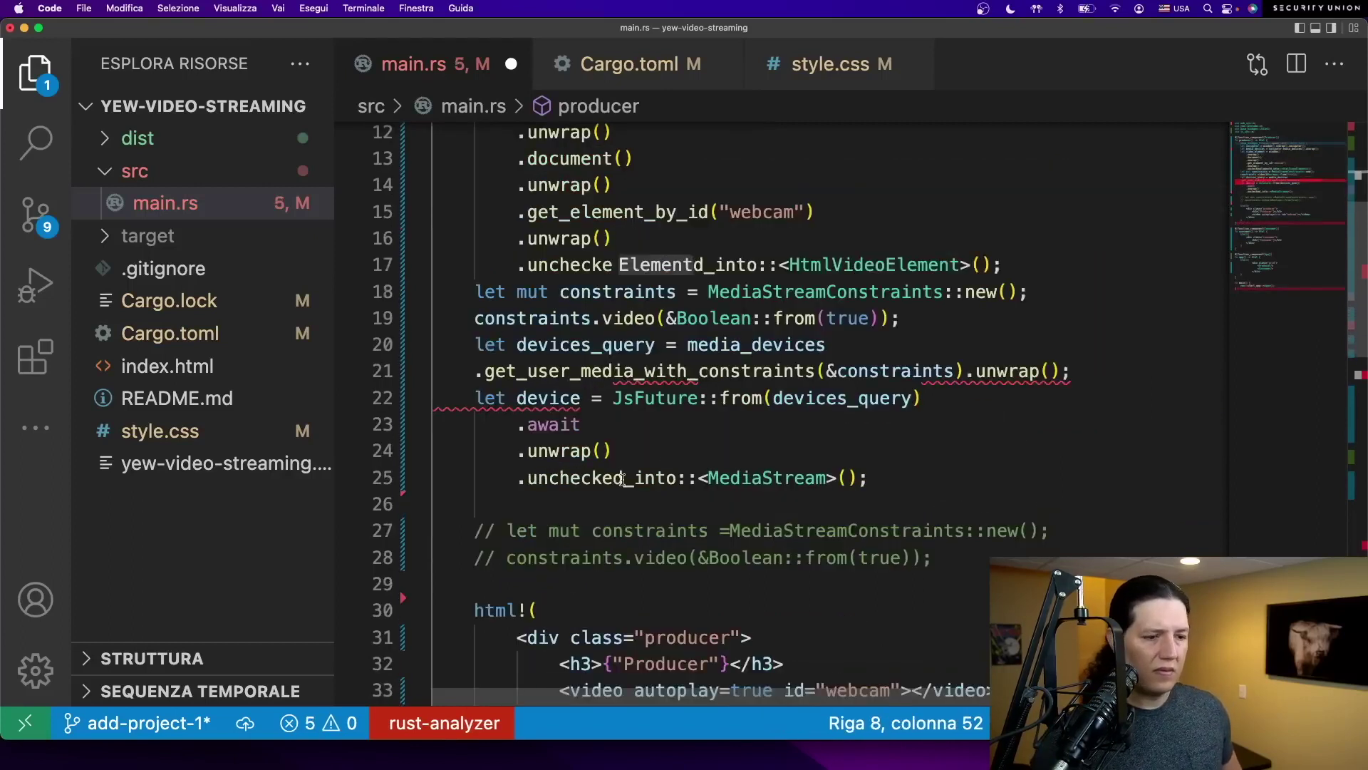
pyautogui.click(776, 582)
pyautogui.write('})')
pyautogui.moveTo(936, 557); pyautogui.dragTo(433, 531)
pyautogui.press('BackSpace')
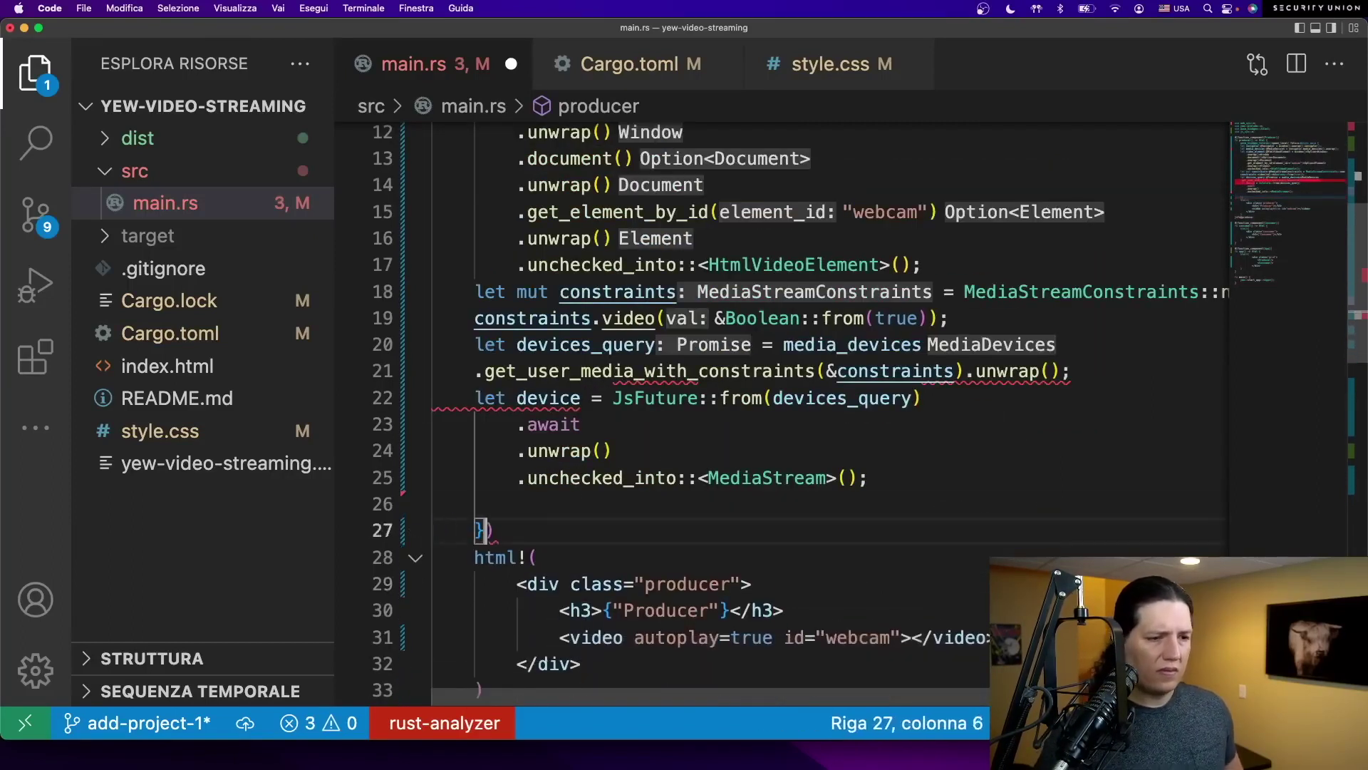
pyautogui.write(';')
pyautogui.scroll(3, 526, 491)
pyautogui.moveTo(878, 552); pyautogui.dragTo(526, 472)
pyautogui.scroll(4, 526, 472)
pyautogui.keyDown('shift'); pyautogui.click(559, 434); pyautogui.keyUp('shift')
pyautogui.press('Tab')
pyautogui.press('super+s')
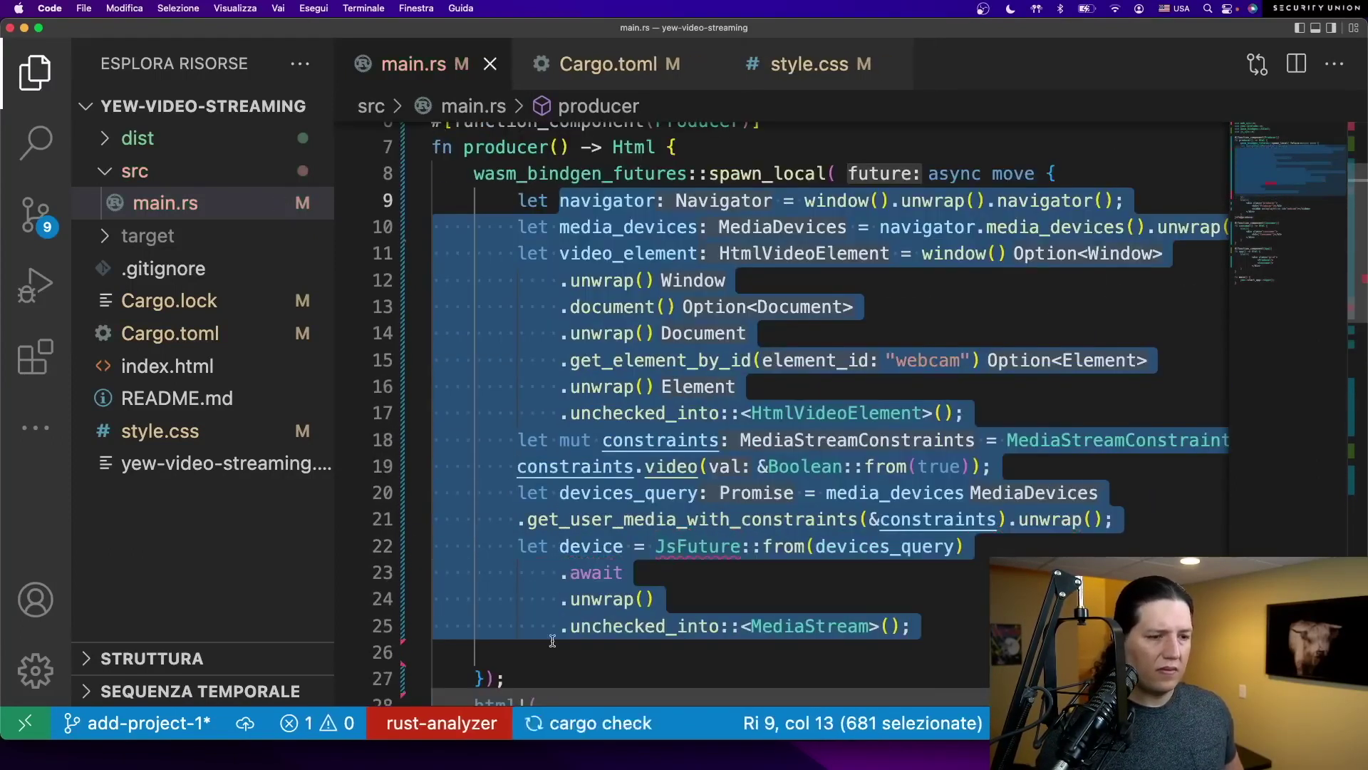
# - Import JsFuture into main.rs to resolve the unresolved reference
pyautogui.click(675, 545)
pyautogui.click(444, 545)
pyautogui.click(509, 574)
pyautogui.scroll(-2, 509, 579)
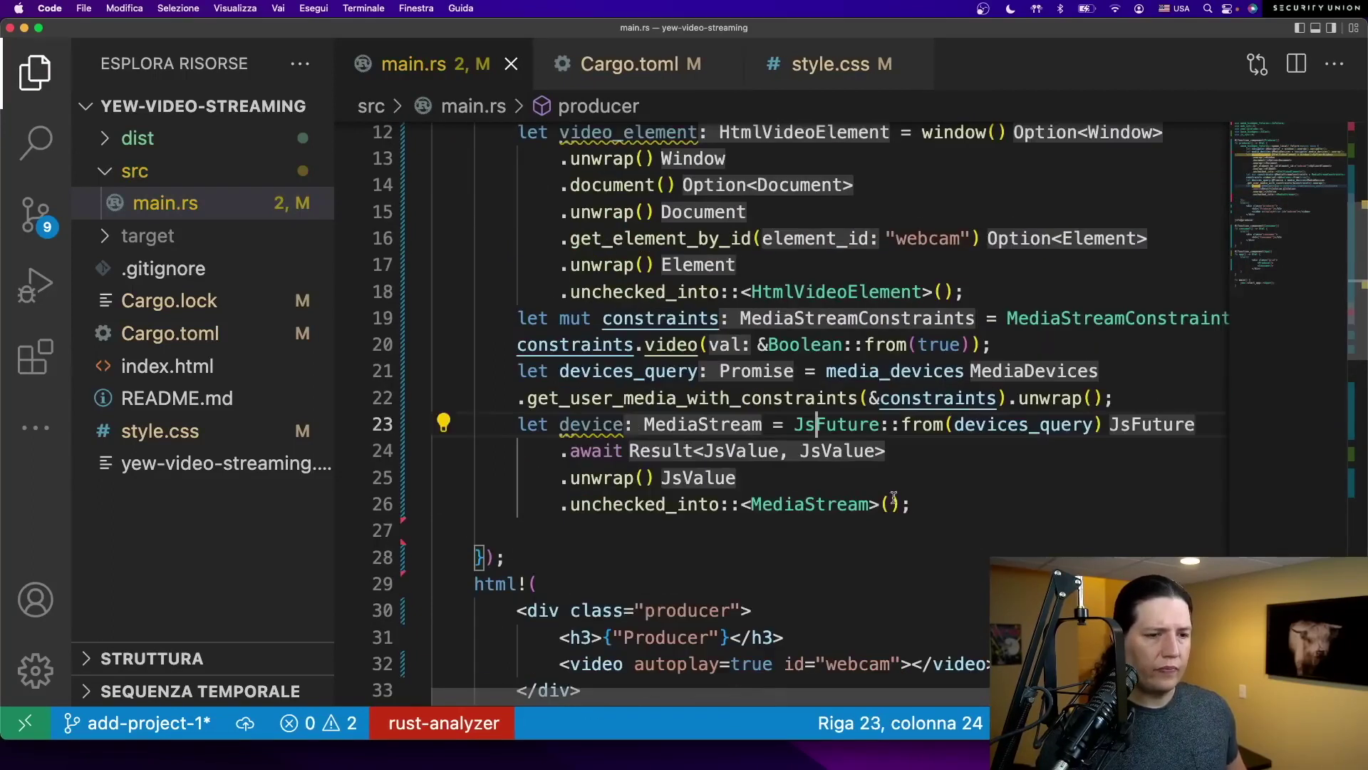
# - Add video_element.set_src_object(Some(&device)) and save main.rs
pyautogui.click(598, 530)
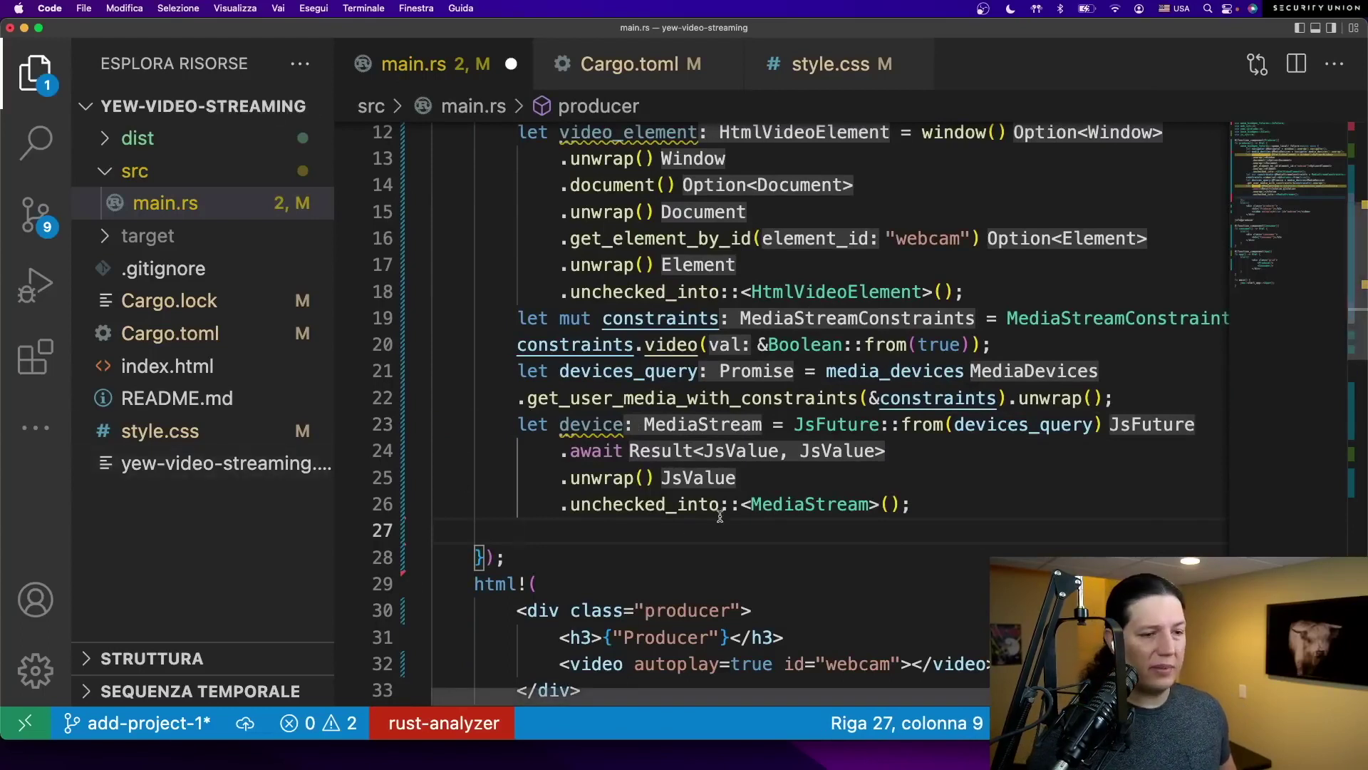
pyautogui.write('video_element.set')
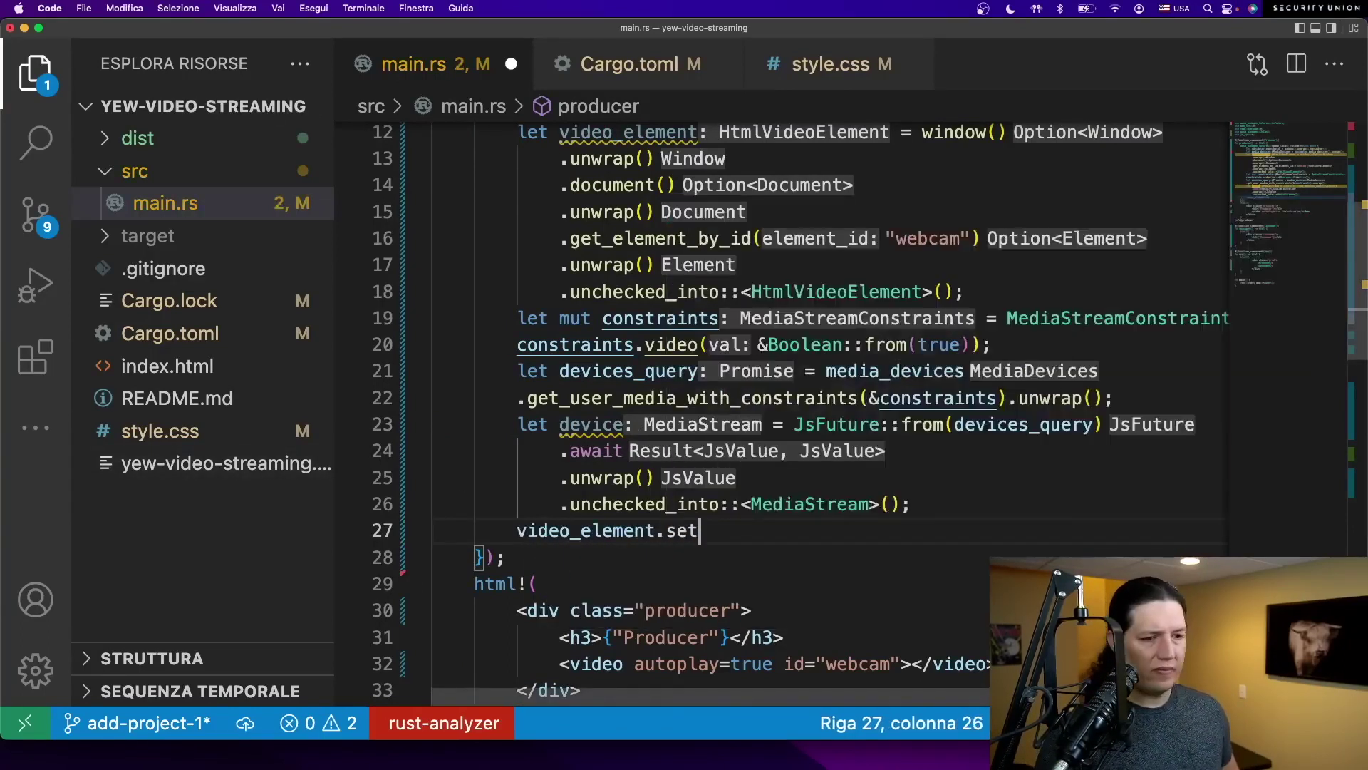
pyautogui.write('_src_e')
pyautogui.press('Return')
pyautogui.press('BackSpace')
pyautogui.write('Some(&d')
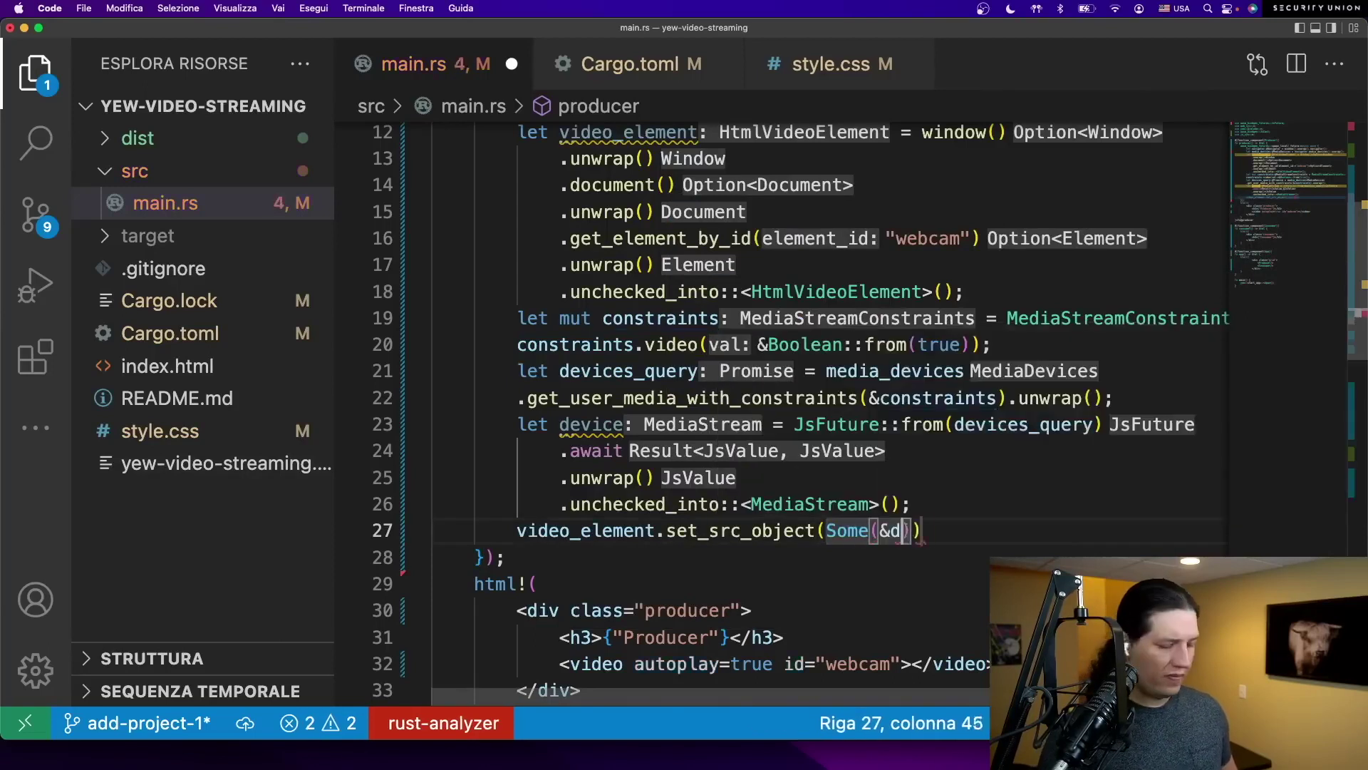
pyautogui.write('evice));')
pyautogui.press('super+s')
pyautogui.press('super+Tab')
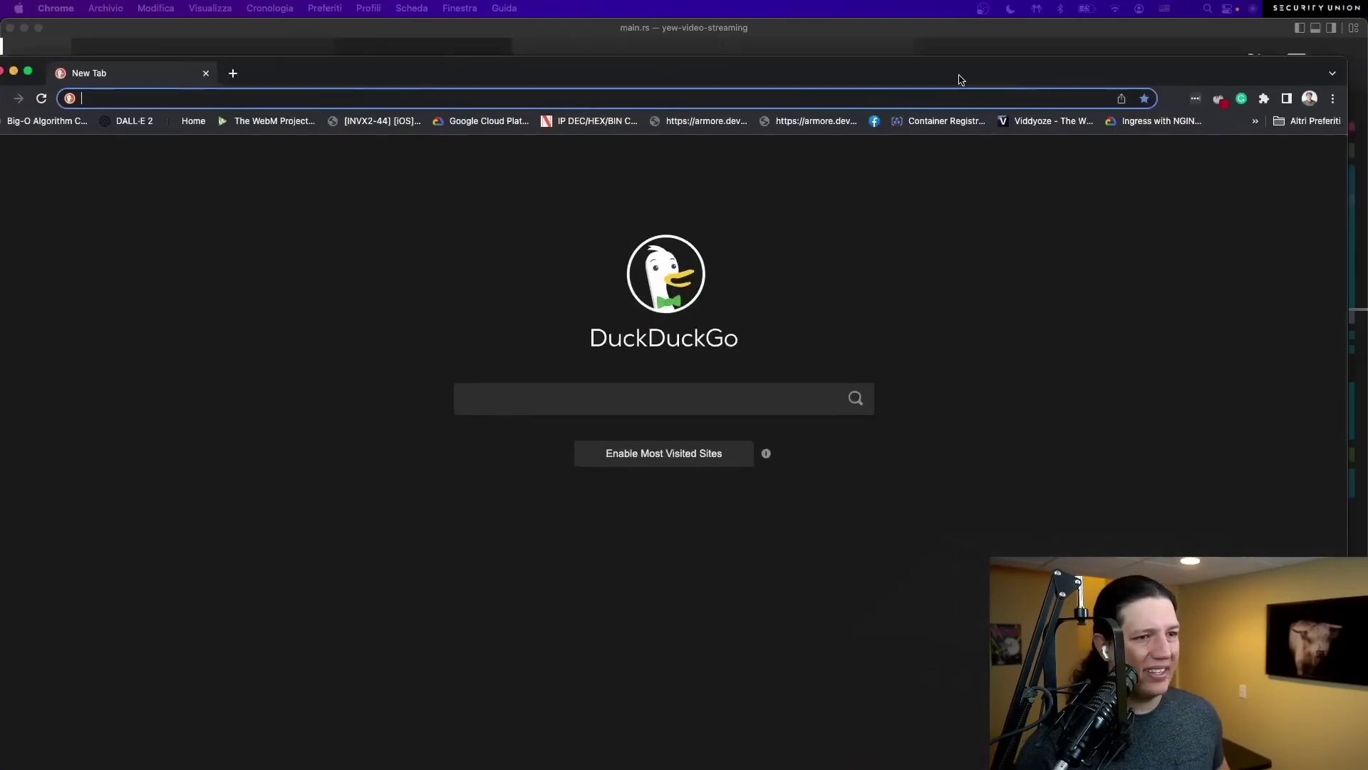
pyautogui.write('localhost:8080')
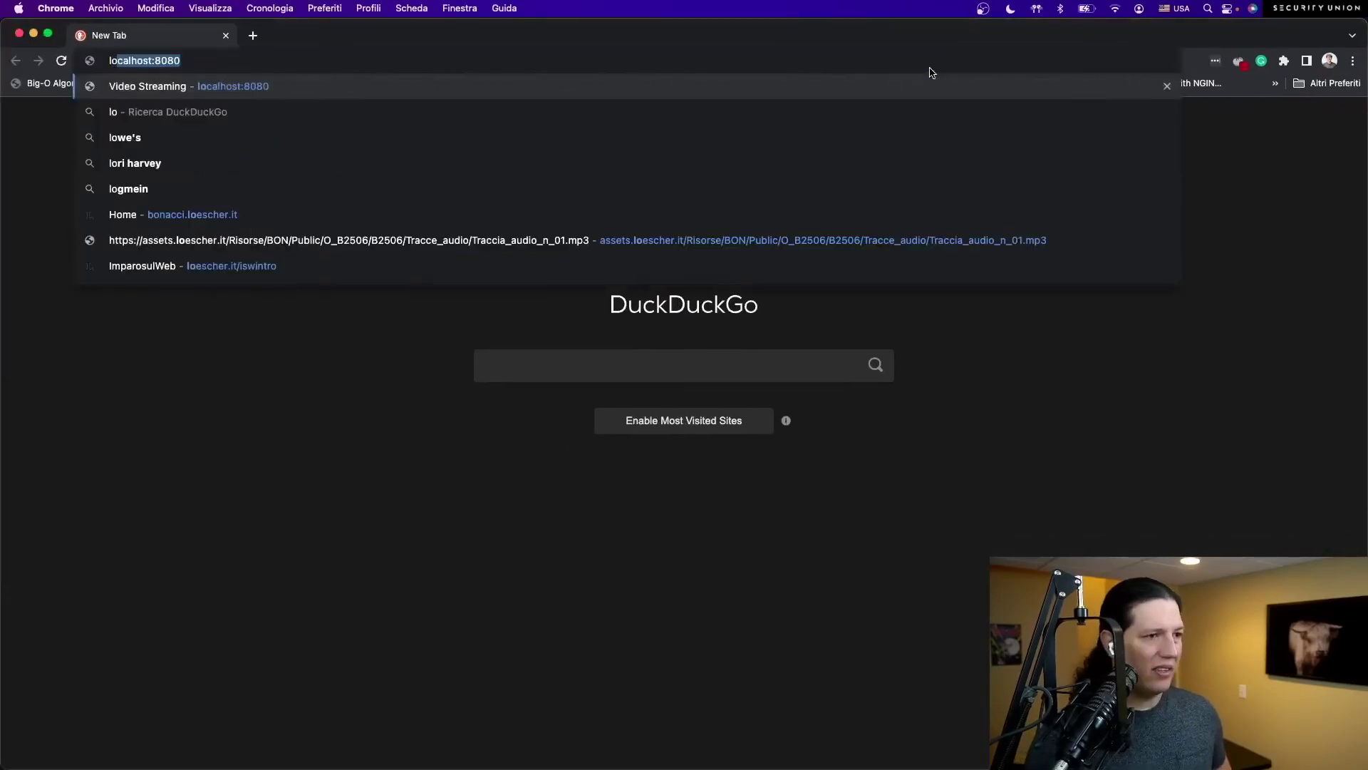
# - Load localhost:8080 in Chrome to see the webcam feed in the Producer panel
pyautogui.press('Return')
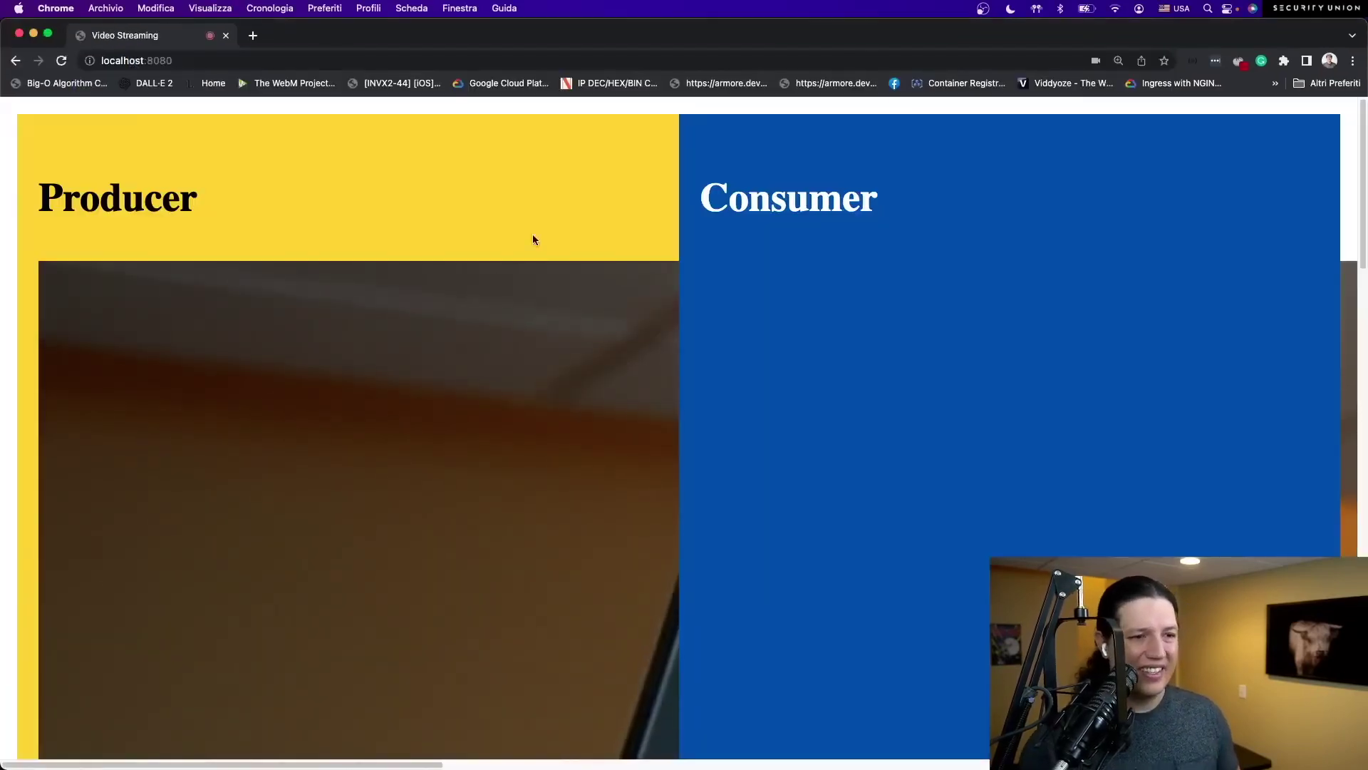
pyautogui.scroll(-3, 503, 319)
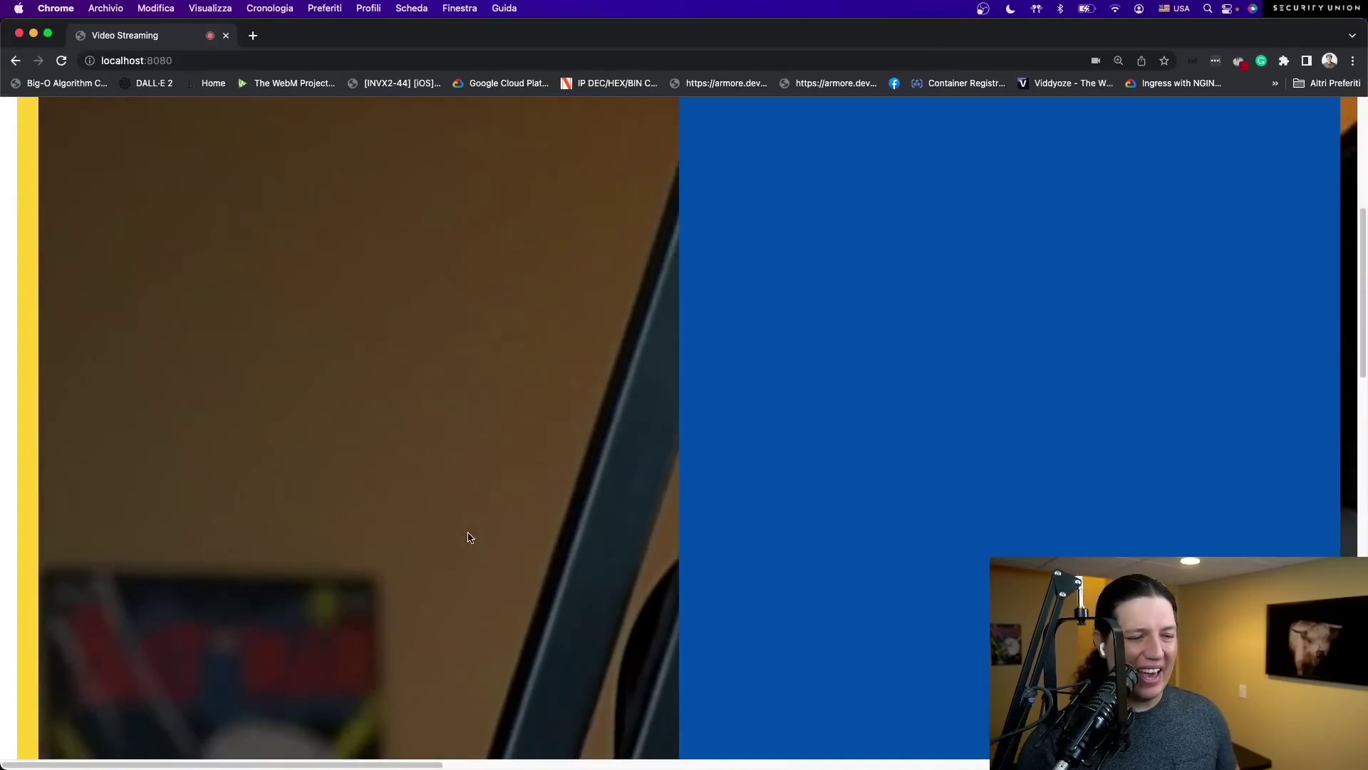
pyautogui.scroll(-5, 471, 529)
pyautogui.scroll(8, 478, 520)
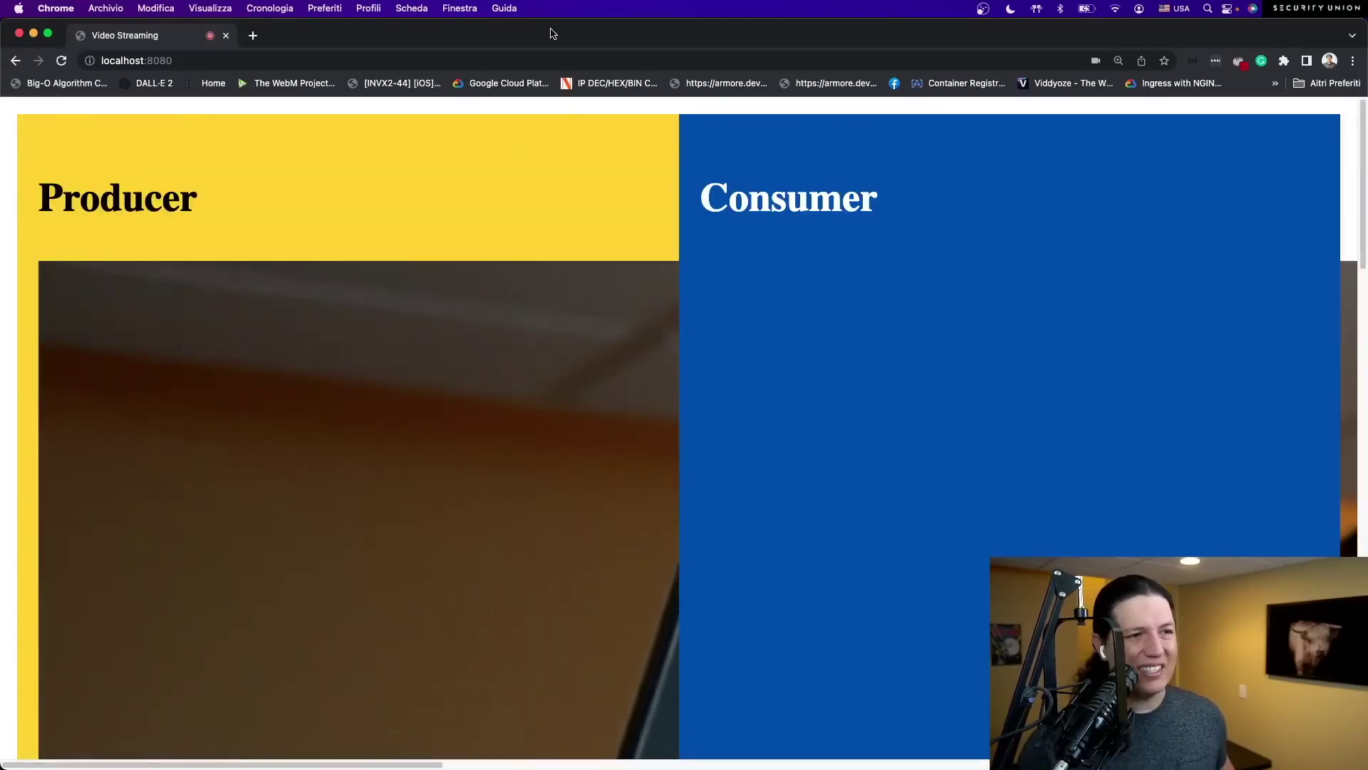
pyautogui.press('super+Tab')
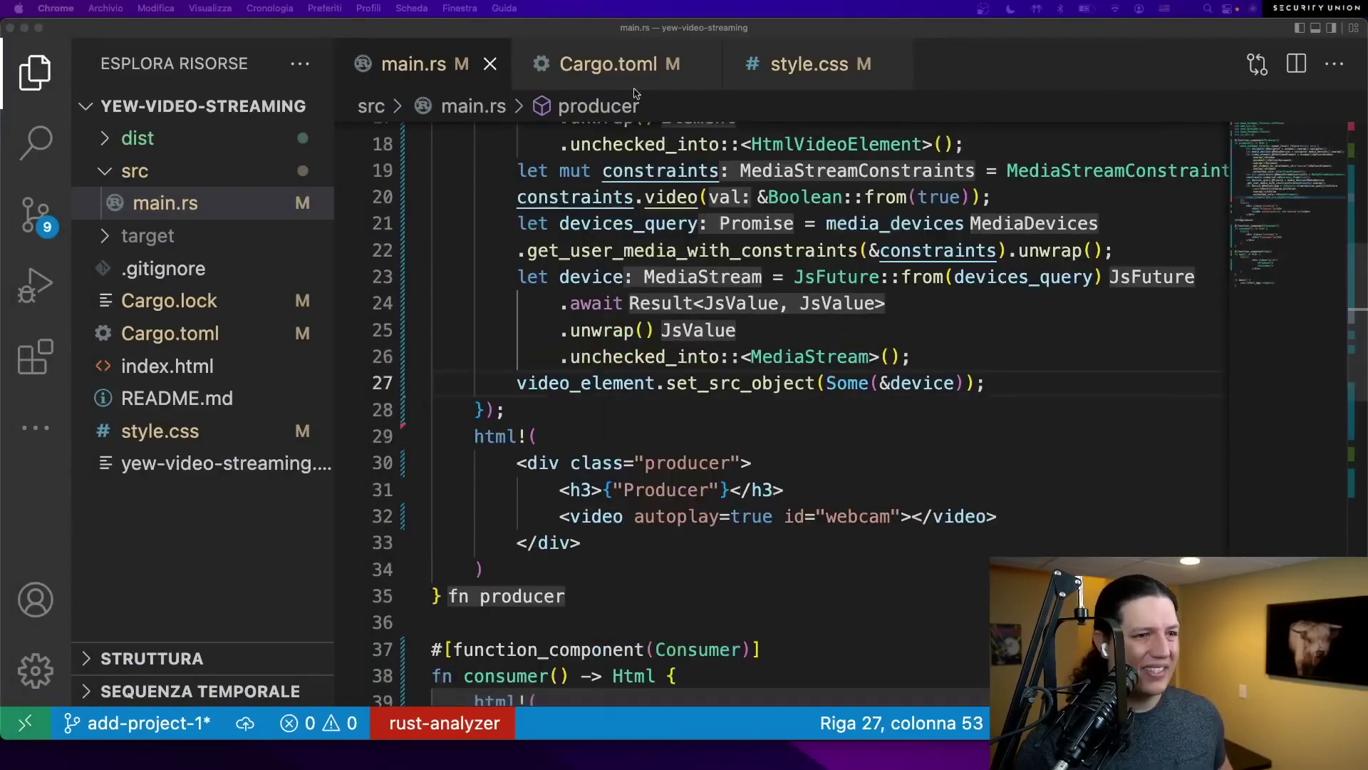
# - Add a #webcam { width: 100%; } rule to style.css and check the page in Chrome
pyautogui.click(809, 64)
pyautogui.press('Return')
pyautogui.press('Return')
pyautogui.write('#webcam {')
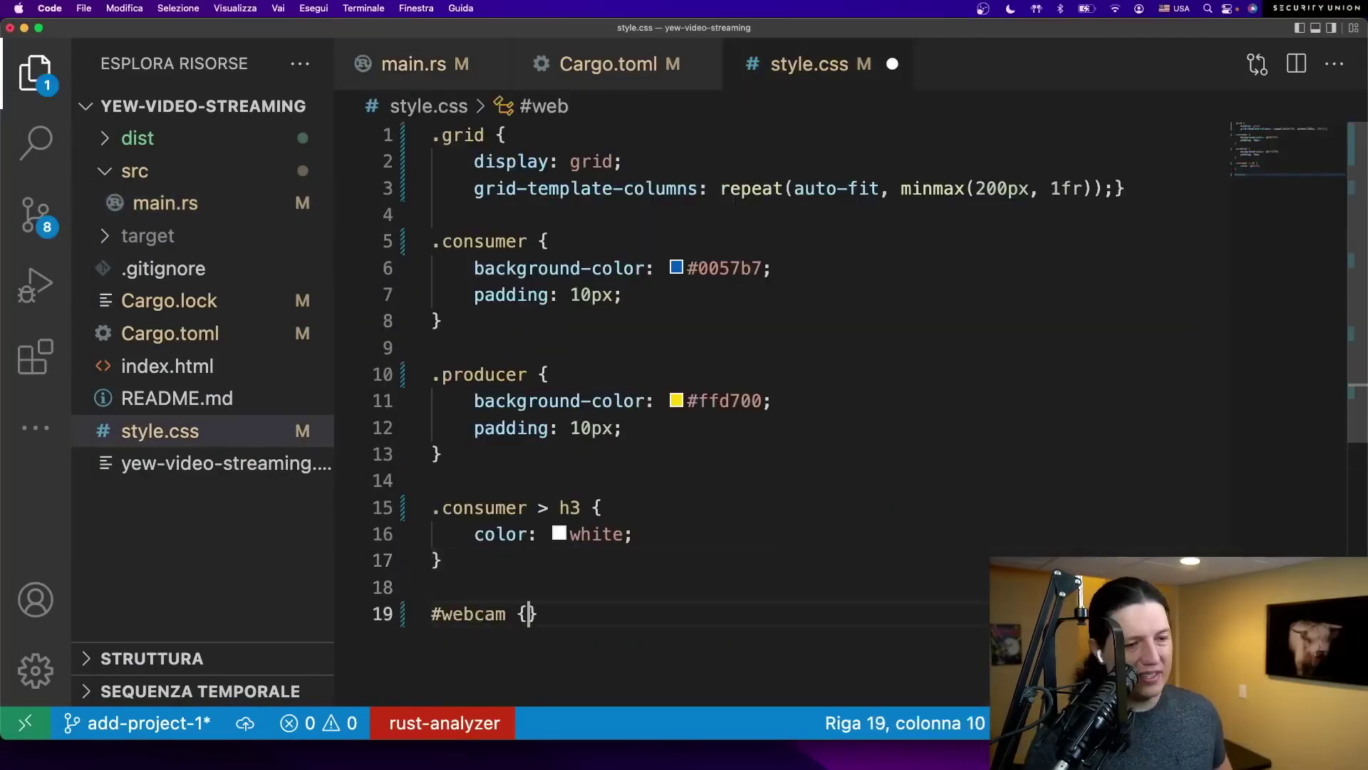
pyautogui.press('Return')
pyautogui.write('width: 100%;')
pyautogui.press('super+Tab')
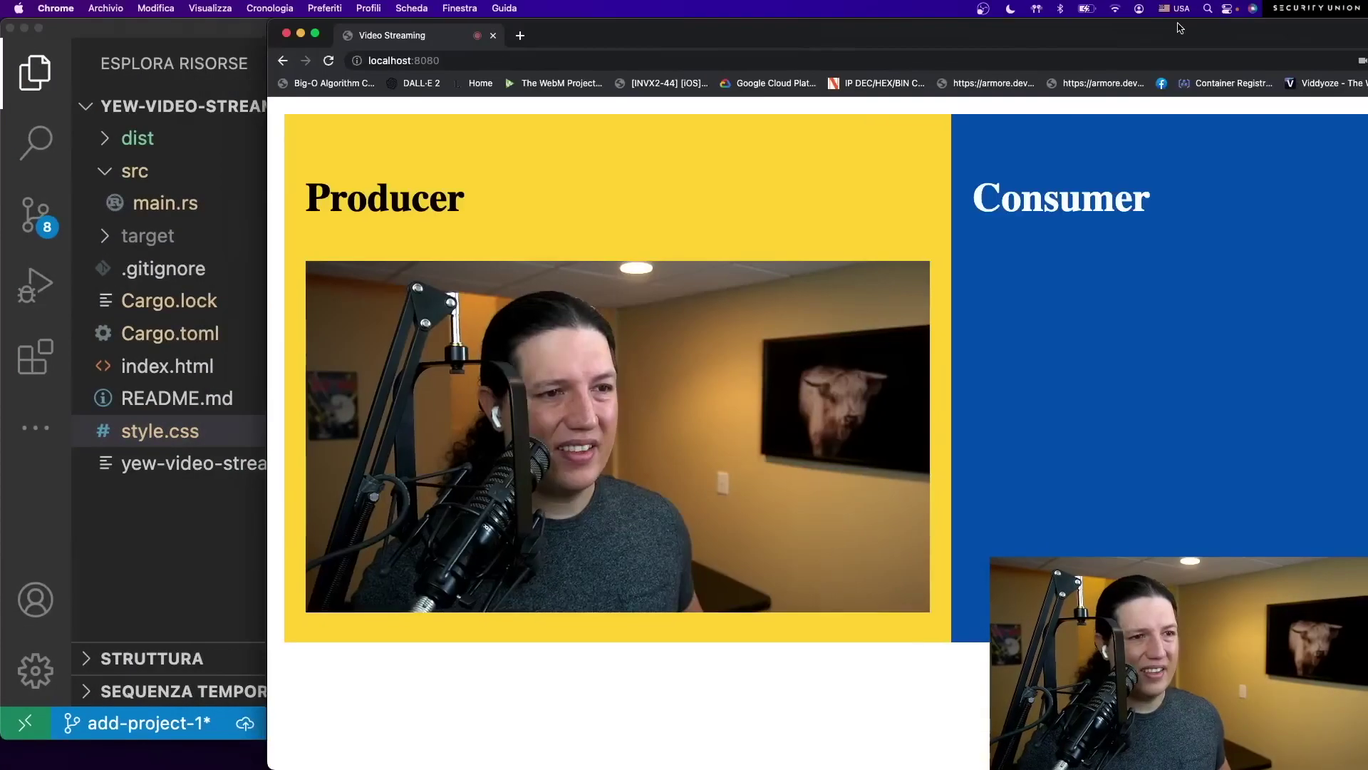
pyautogui.hotkey('ctrl', 'alt', 'Return')
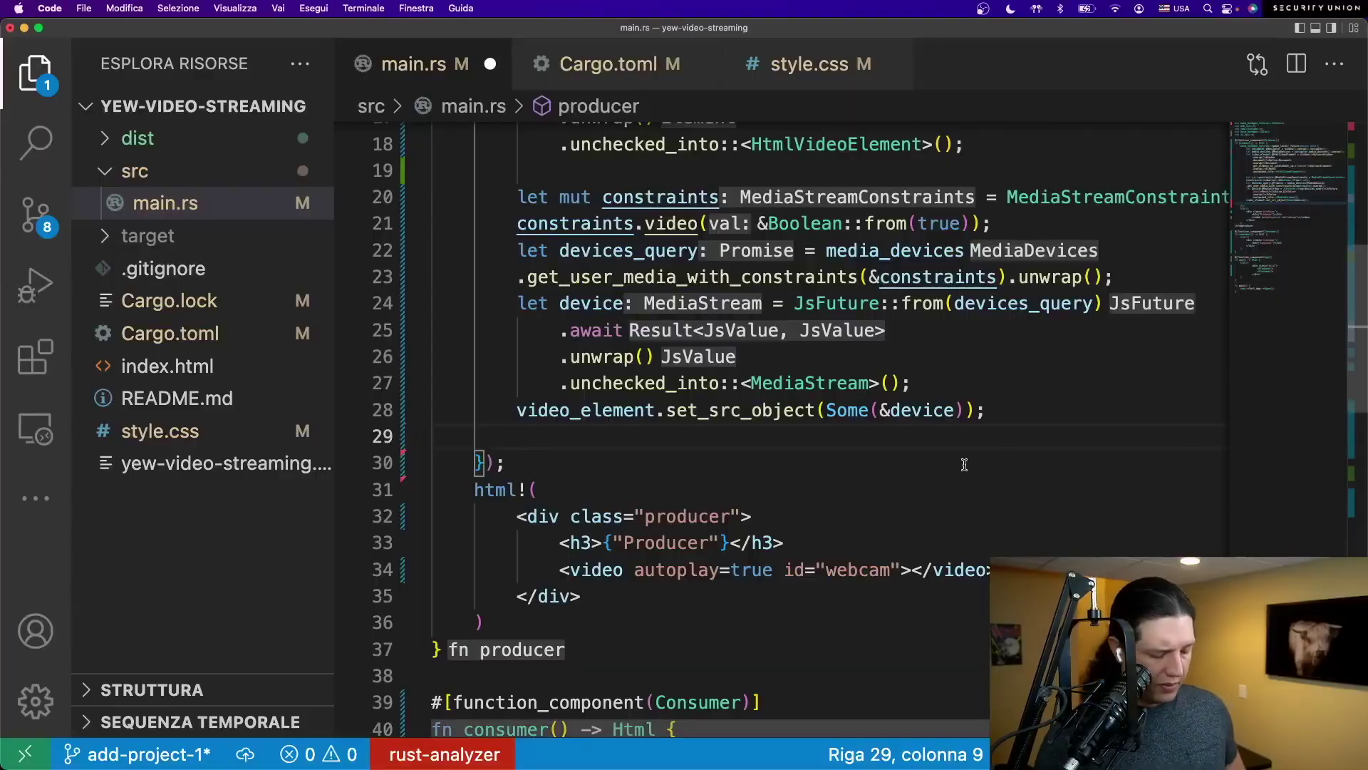
pyautogui.write('let ')
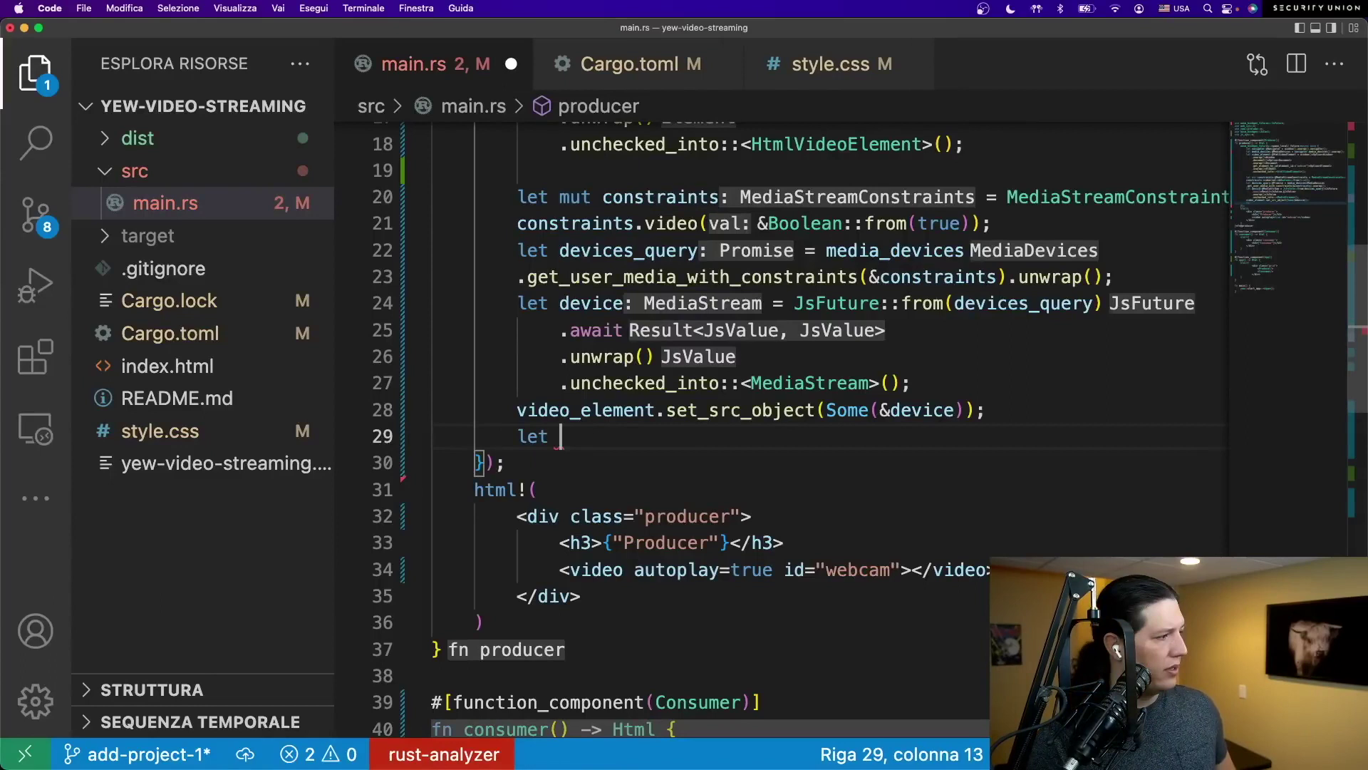
pyautogui.write('video_track = ')
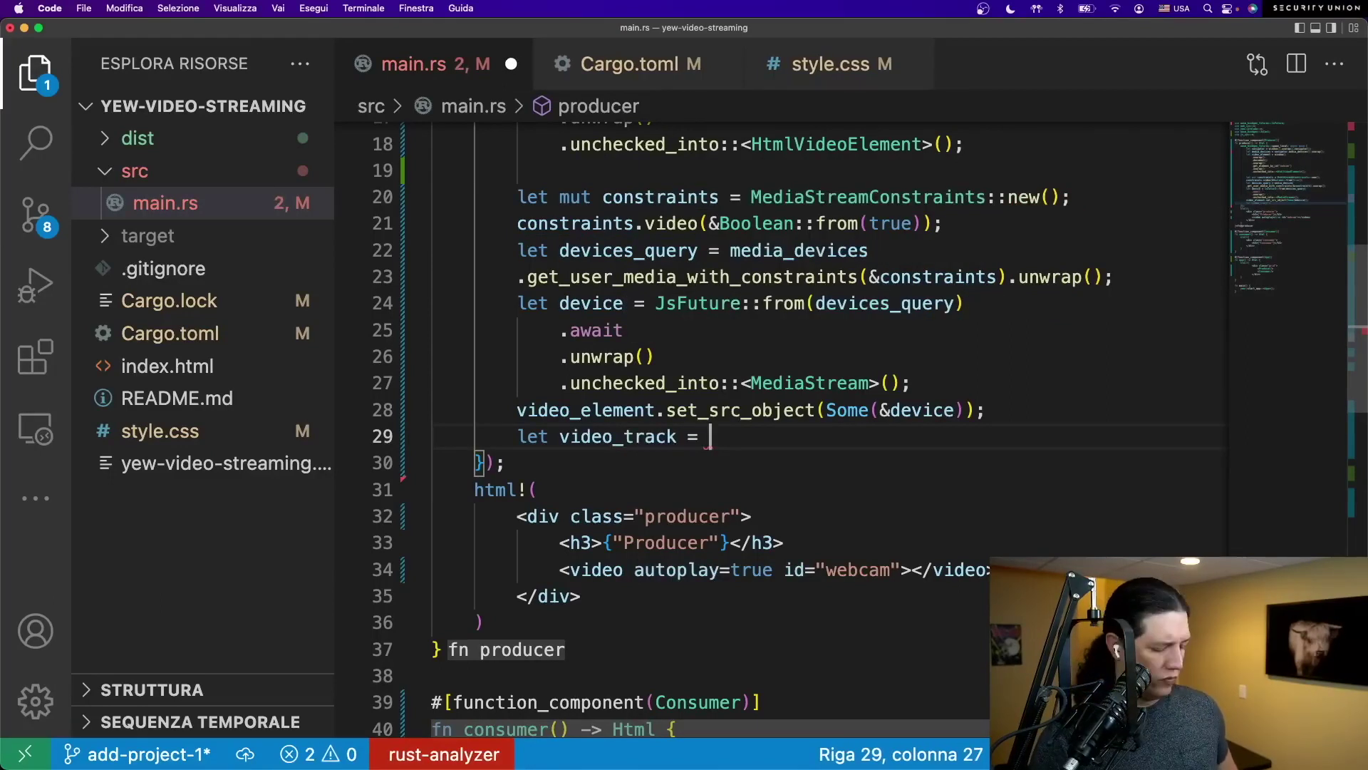
pyautogui.write('Box::new(')
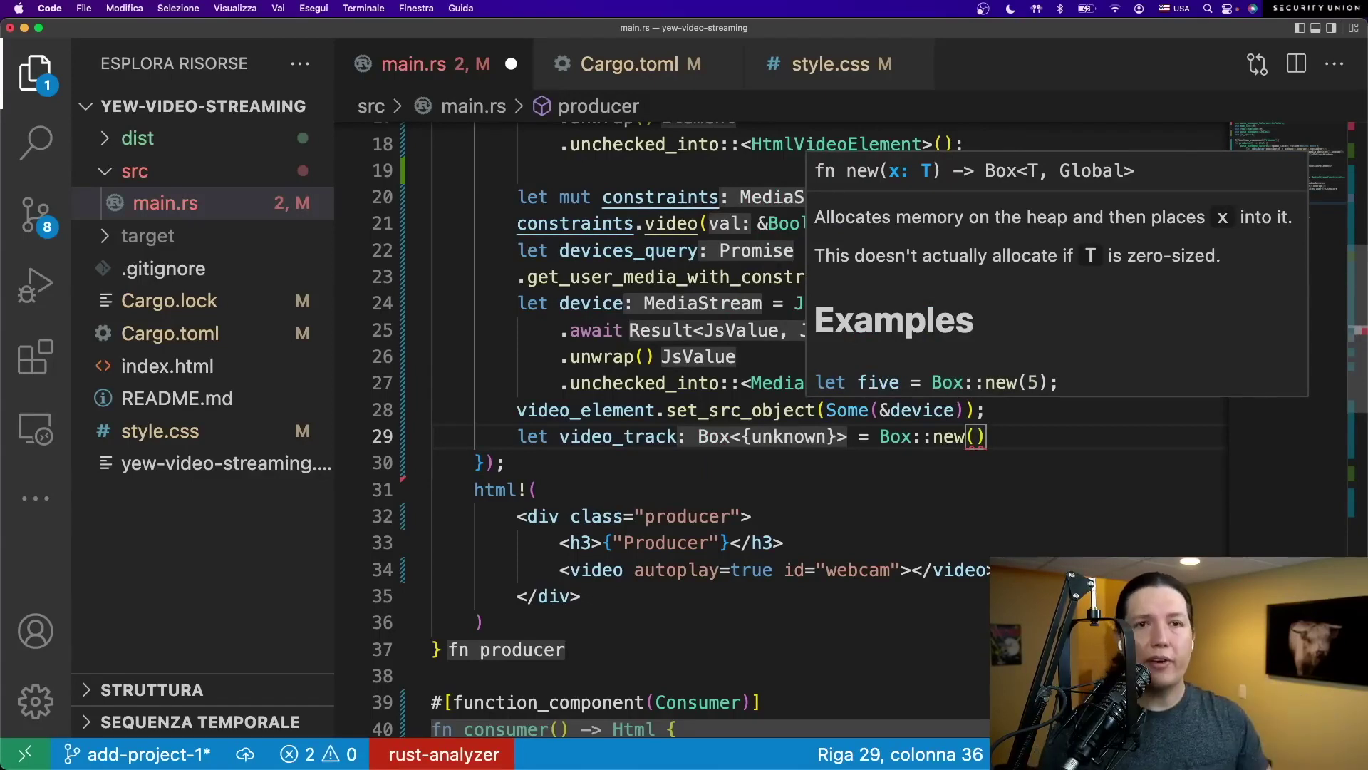
pyautogui.write('devi')
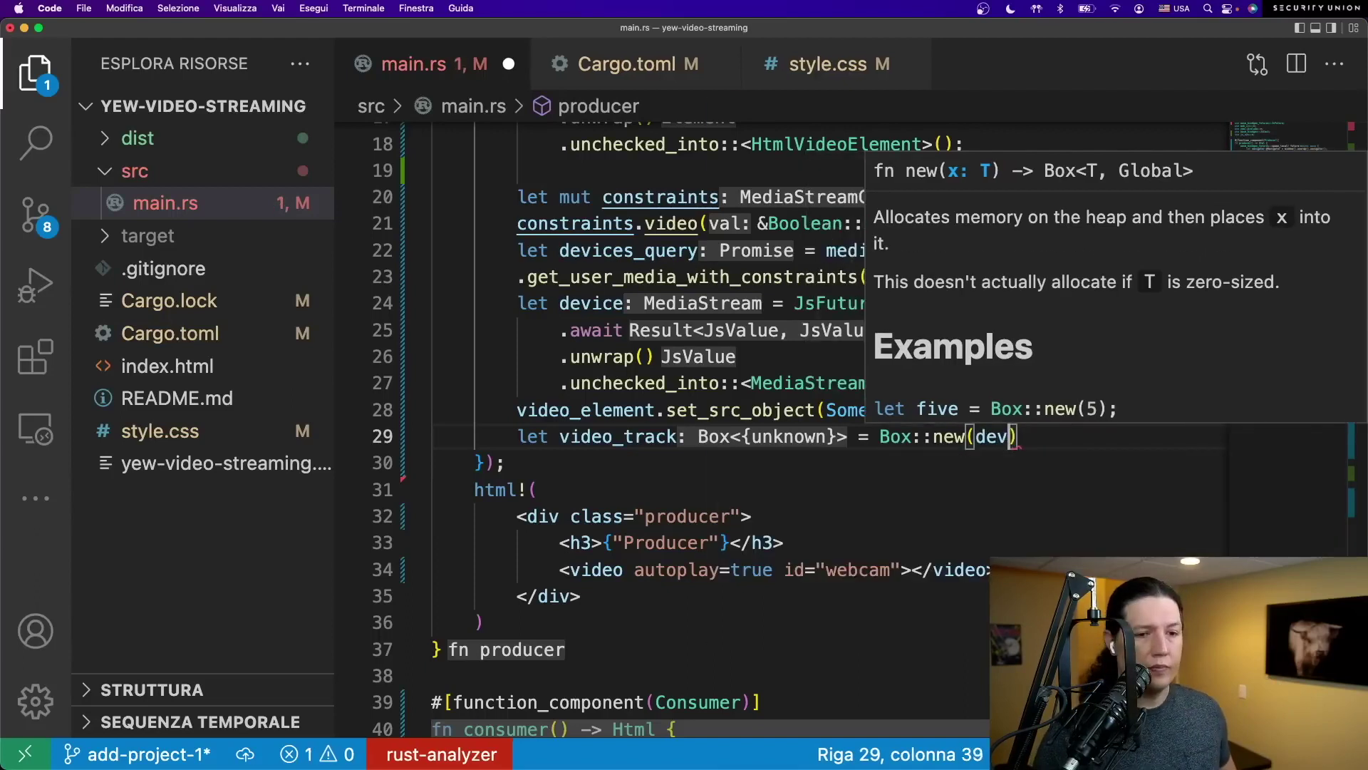
pyautogui.write('ce')
# - Inside Box::new, write device.get_video_tracks().find(&mut |_: JsValue, _: u32, _: Array| true)
pyautogui.press('BackSpace')
pyautogui.press('BackSpace')
pyautogui.press('BackSpace')
pyautogui.press('BackSpace')
pyautogui.press('BackSpace')
pyautogui.press('BackSpace')
pyautogui.press('Return')
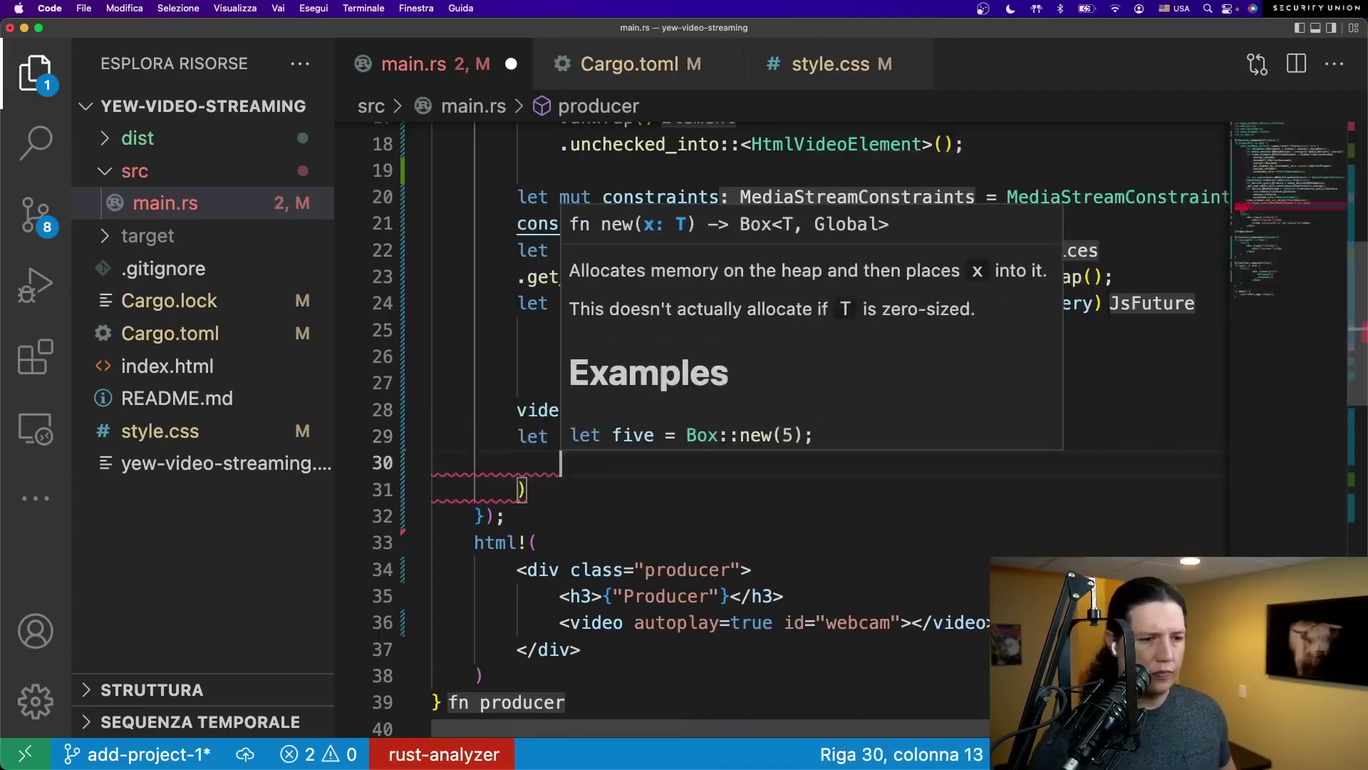
pyautogui.write('device.get_v')
pyautogui.press('Return')
pyautogui.write('.find')
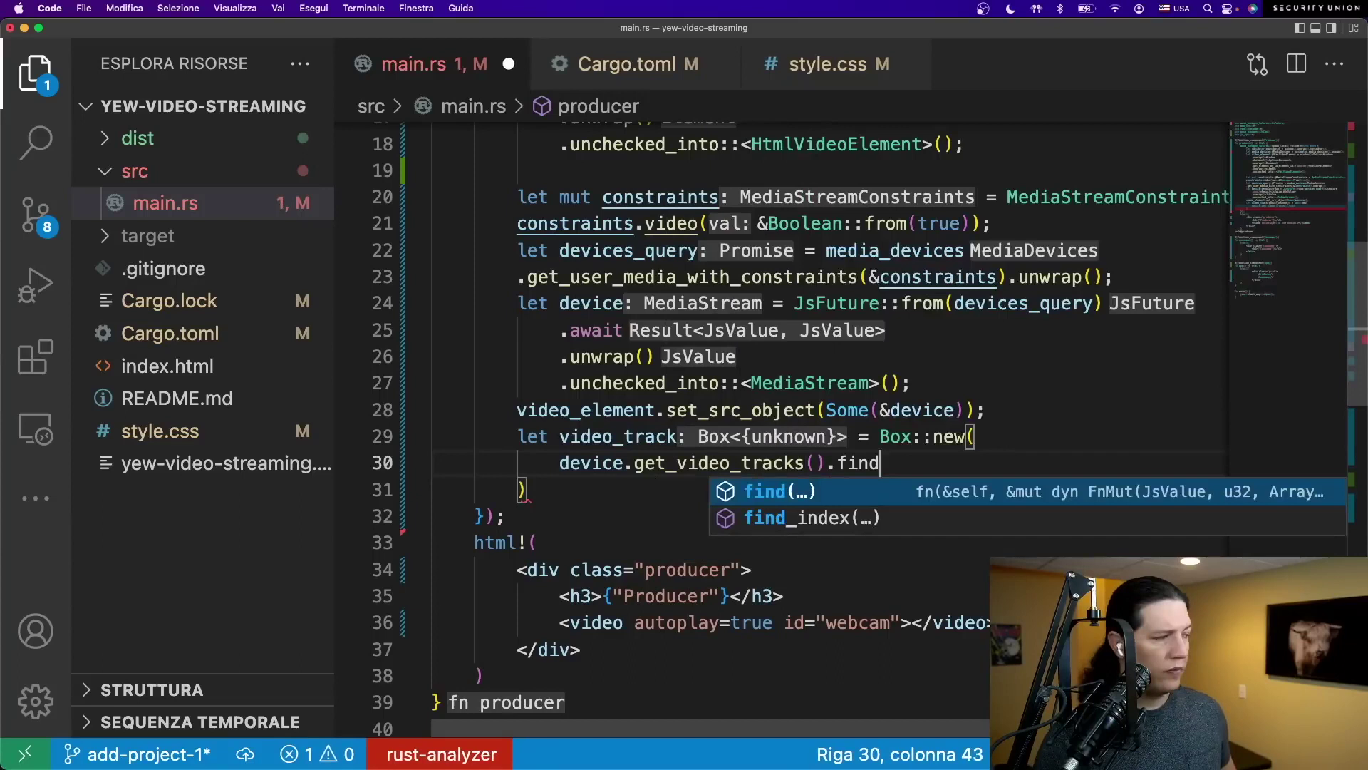
pyautogui.press('Return')
pyautogui.write('&mut |_')
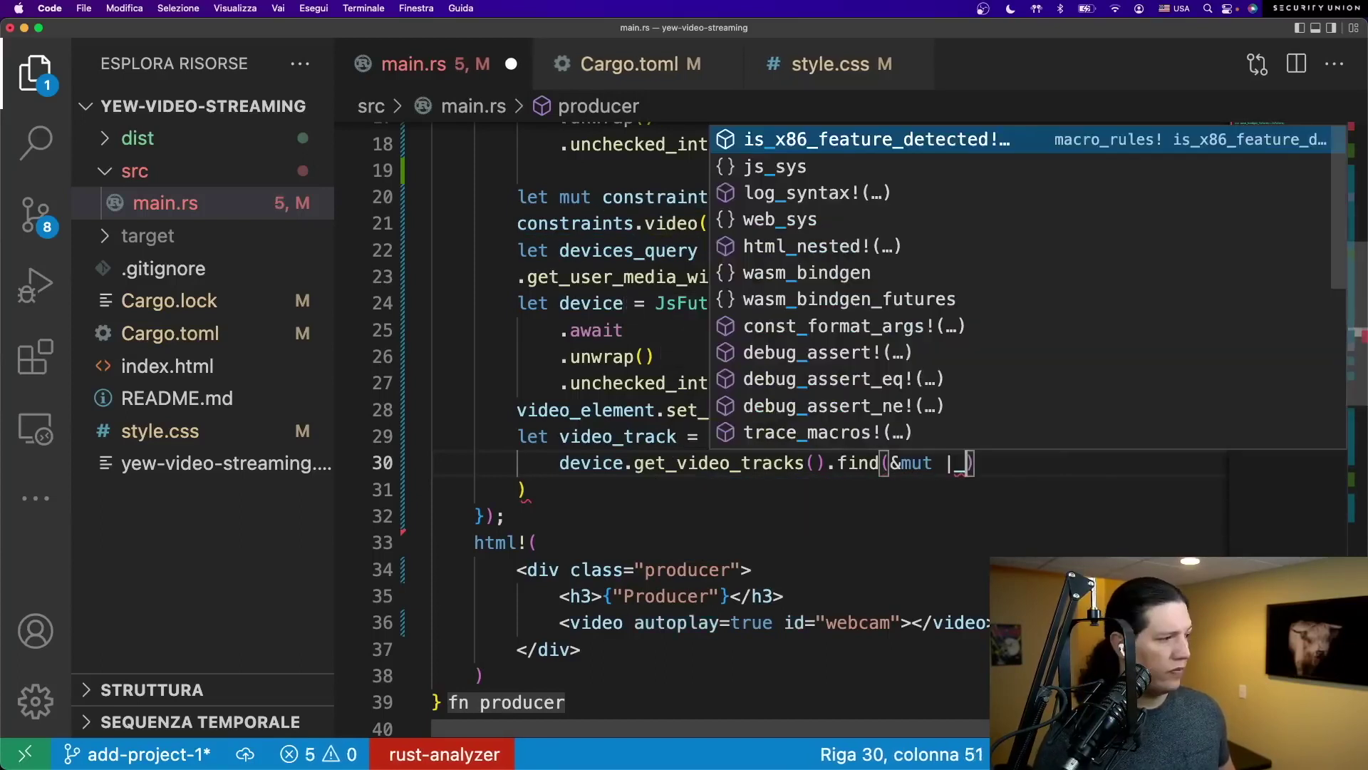
pyautogui.write(': JsValue, _:u32, _')
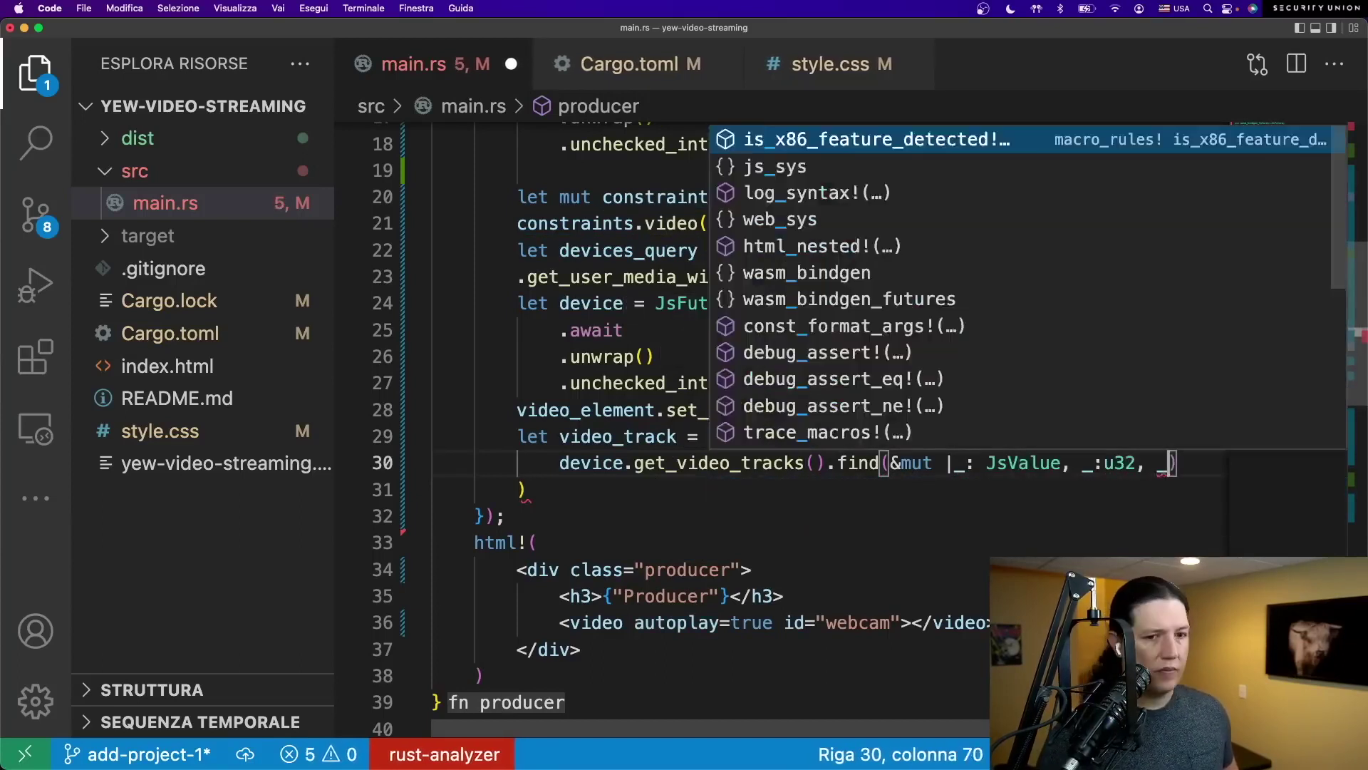
pyautogui.write(': true')
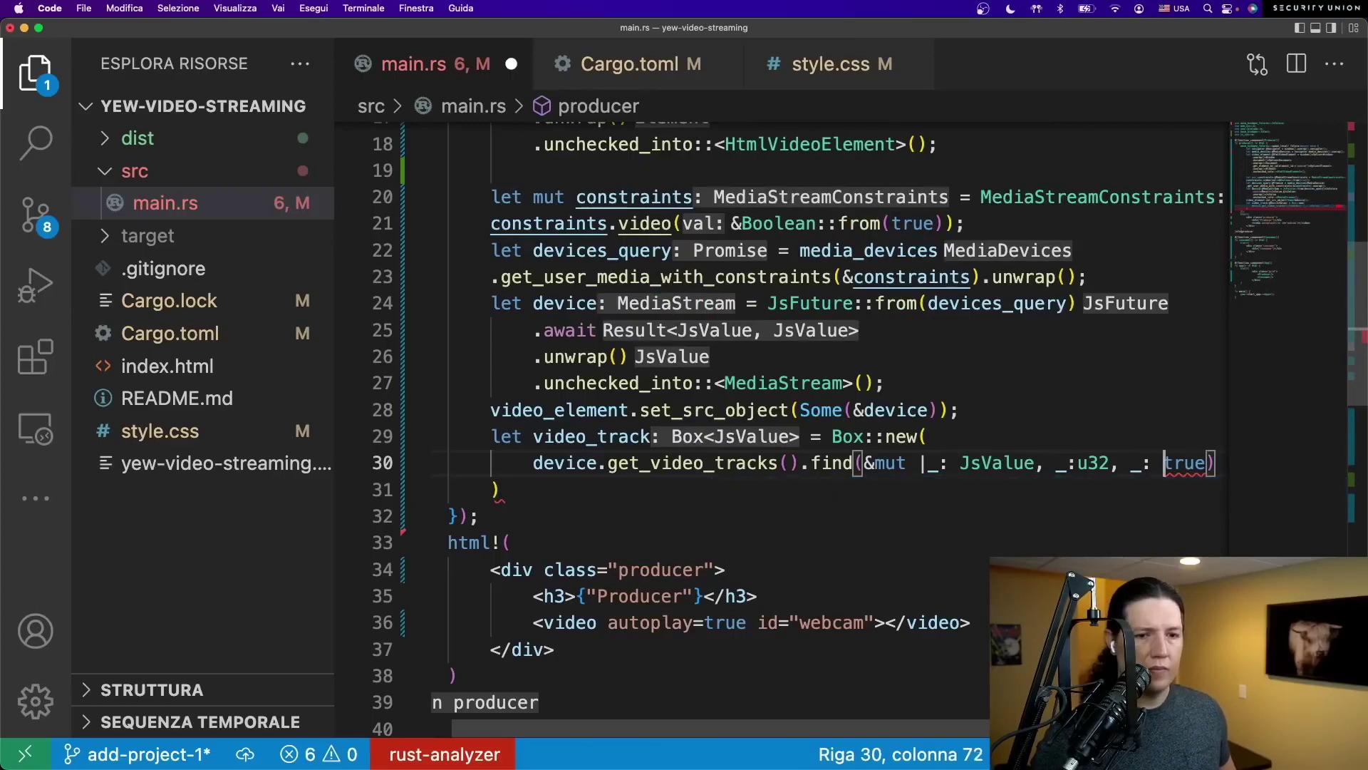
pyautogui.press('BackSpace')
pyautogui.write('Array |')
pyautogui.click(843, 463)
pyautogui.press('Return')
# - On the next line, cast the found track with .unchecked_into::<VideoTrack>()
pyautogui.press('End')
pyautogui.press('Return')
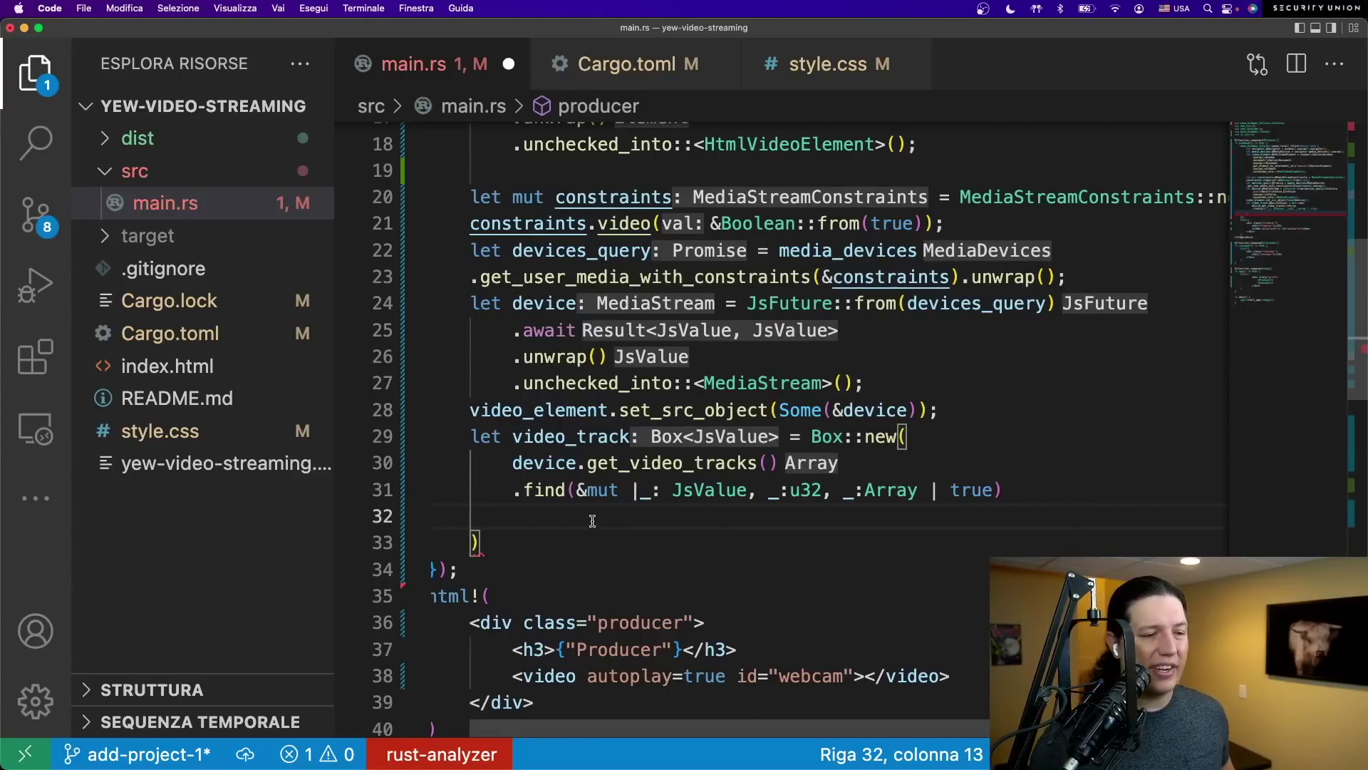
pyautogui.write('.u')
pyautogui.press('Return')
pyautogui.press('BackSpace')
pyautogui.press('BackSpace')
pyautogui.write('::')
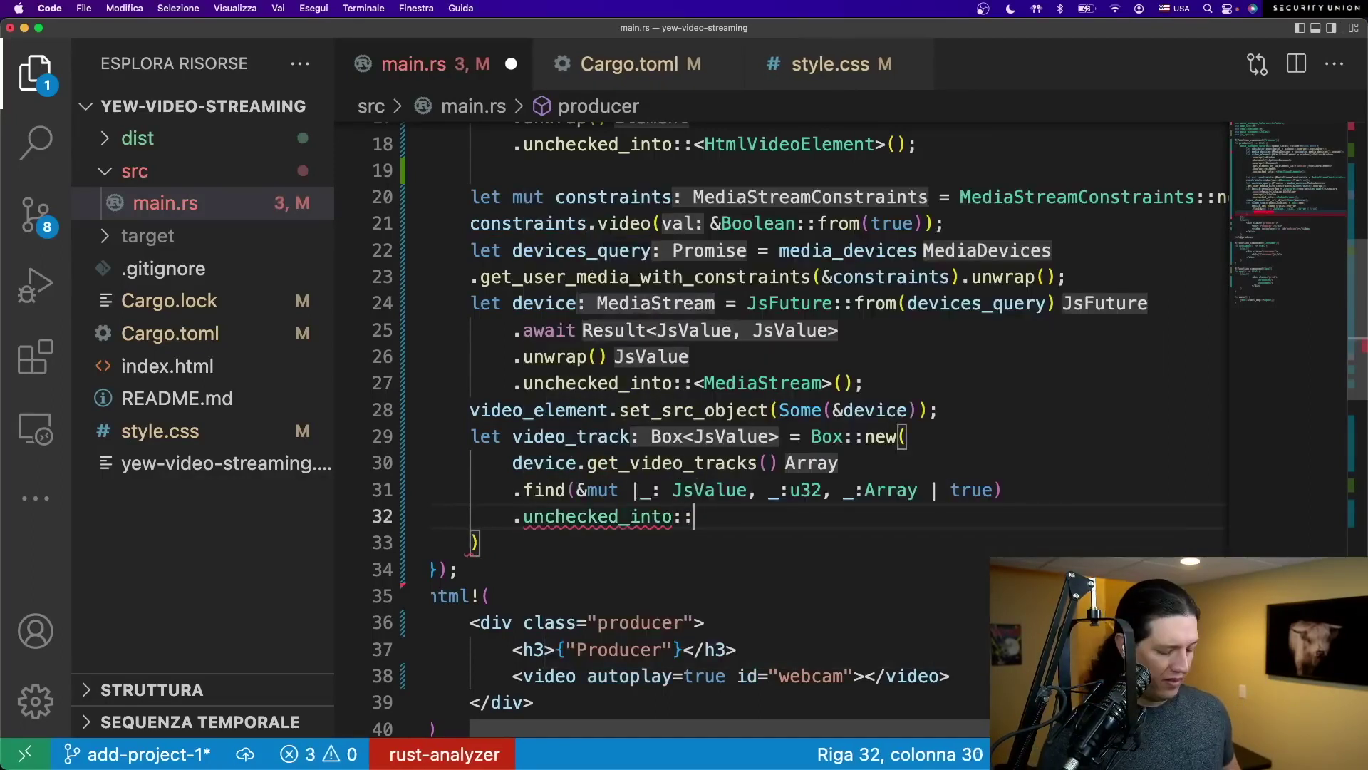
pyautogui.write('<VideoTrack>(),m')
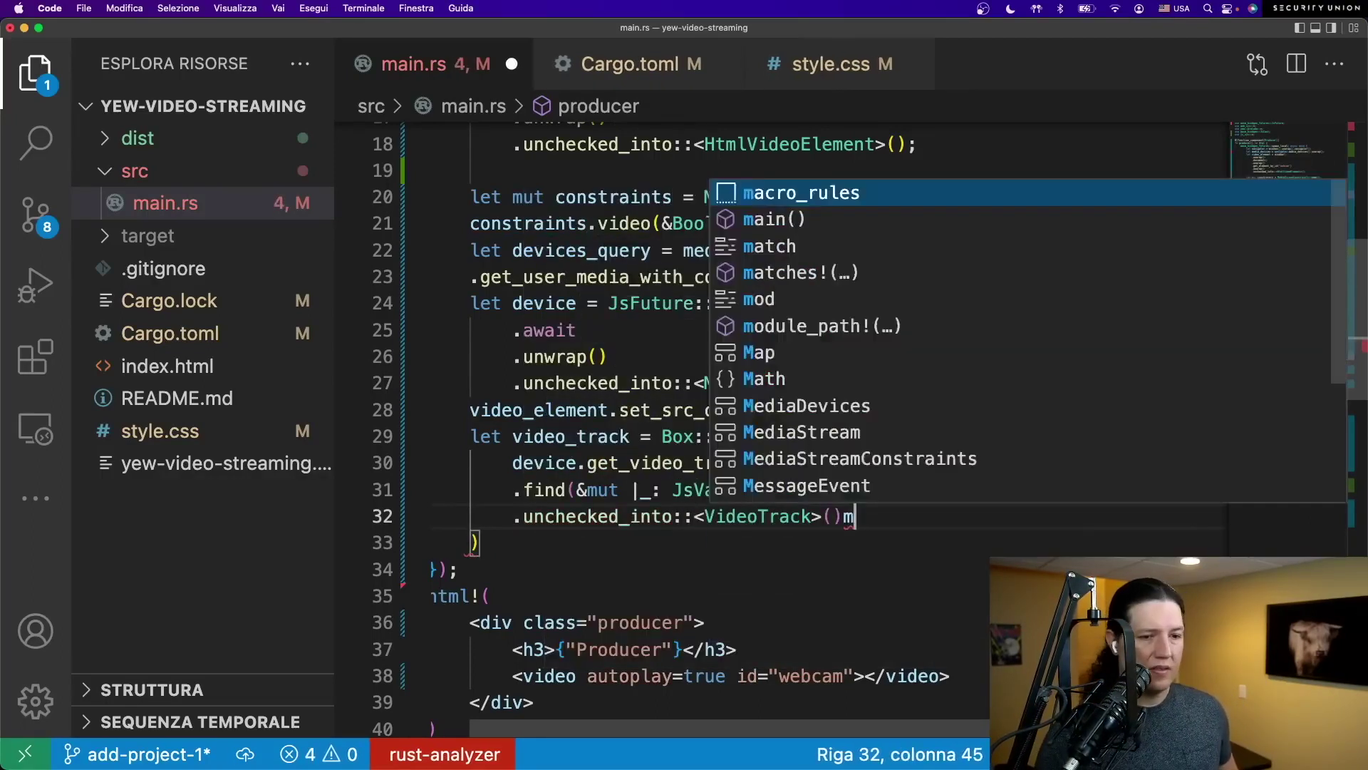
pyautogui.press('BackSpace')
pyautogui.press('BackSpace')
# - End the video_track statement with a semicolon and add VideoTrack to Cargo.toml's web-sys features
pyautogui.press('Down')
pyautogui.write(';')
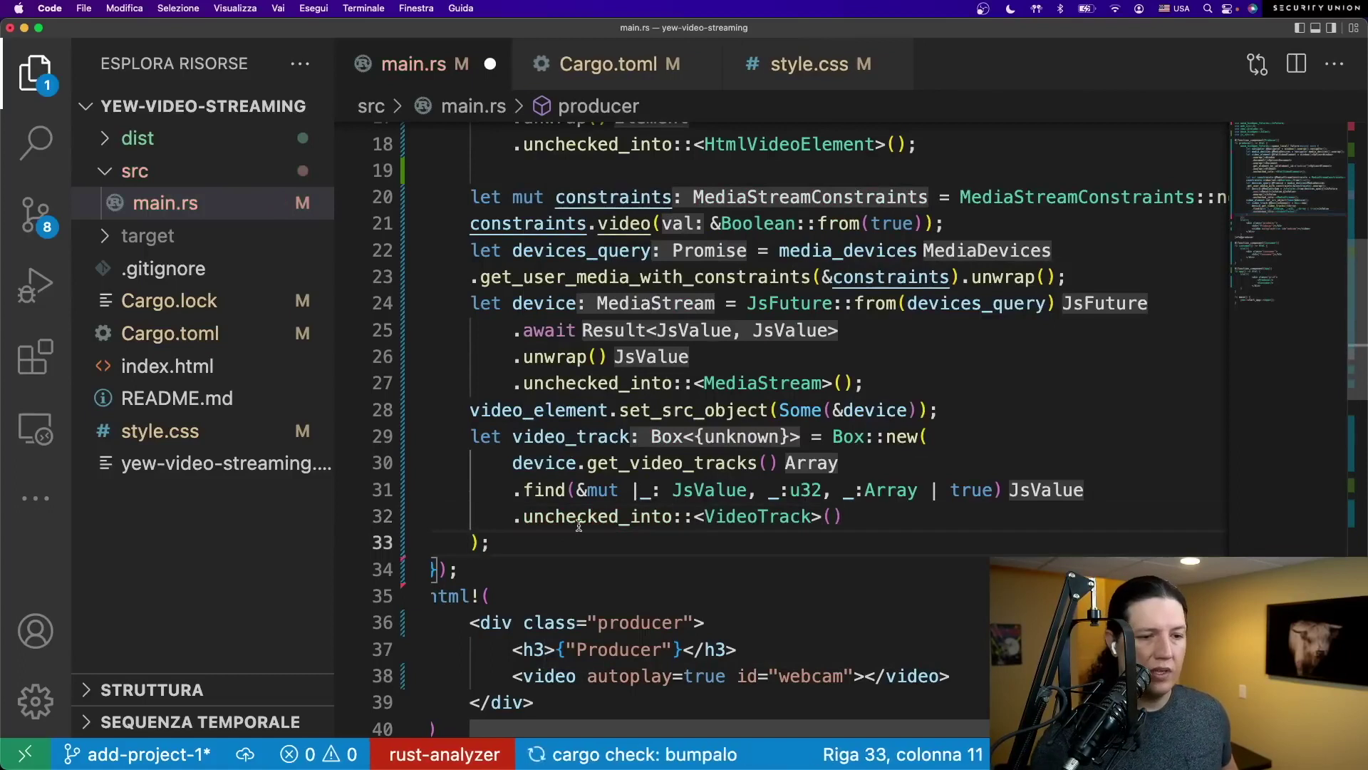
pyautogui.hotkey('ctrl', 'Tab')
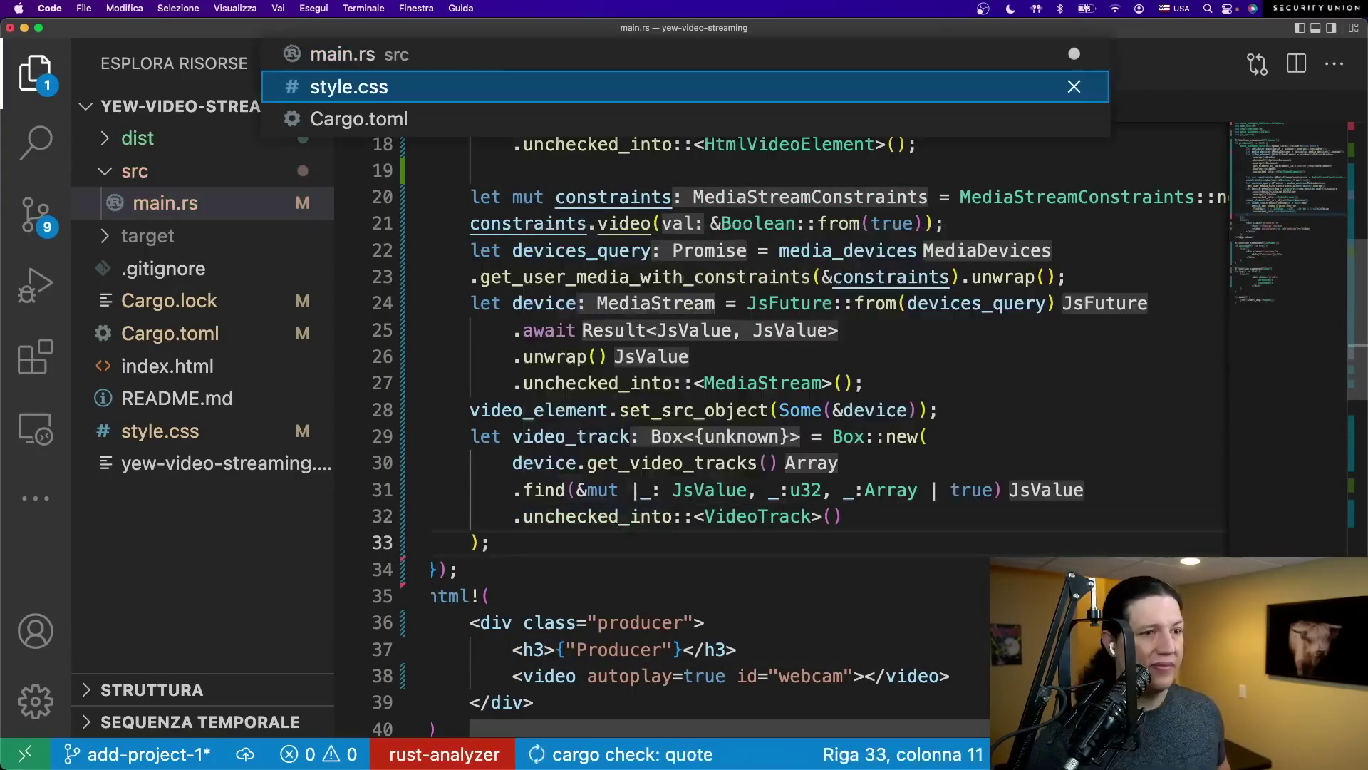
pyautogui.hotkey('ctrl', 'Tab')
pyautogui.click(740, 593)
pyautogui.write(',')
pyautogui.press('Return')
pyautogui.write('"Video')
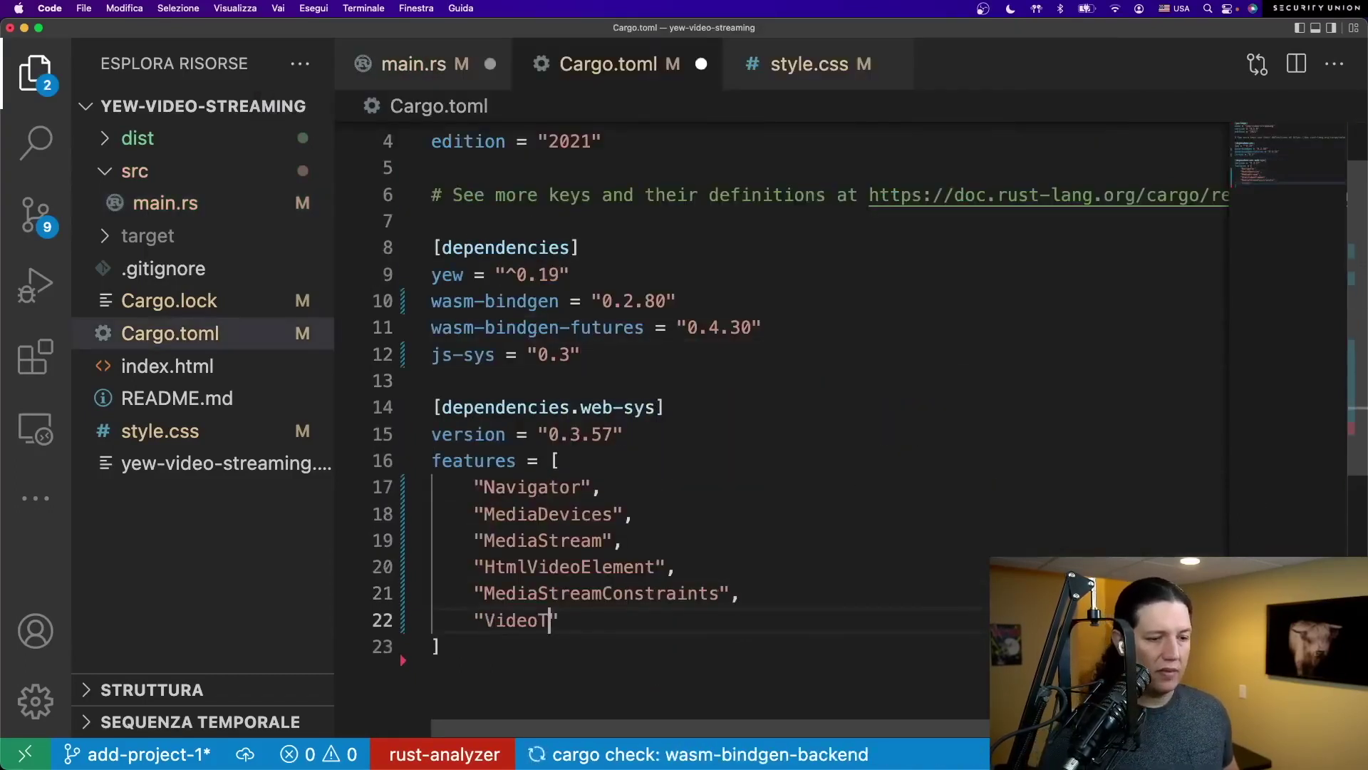
pyautogui.write('Track')
pyautogui.hotkey('ctrl', 's')
pyautogui.hotkey('ctrl', 'Tab')
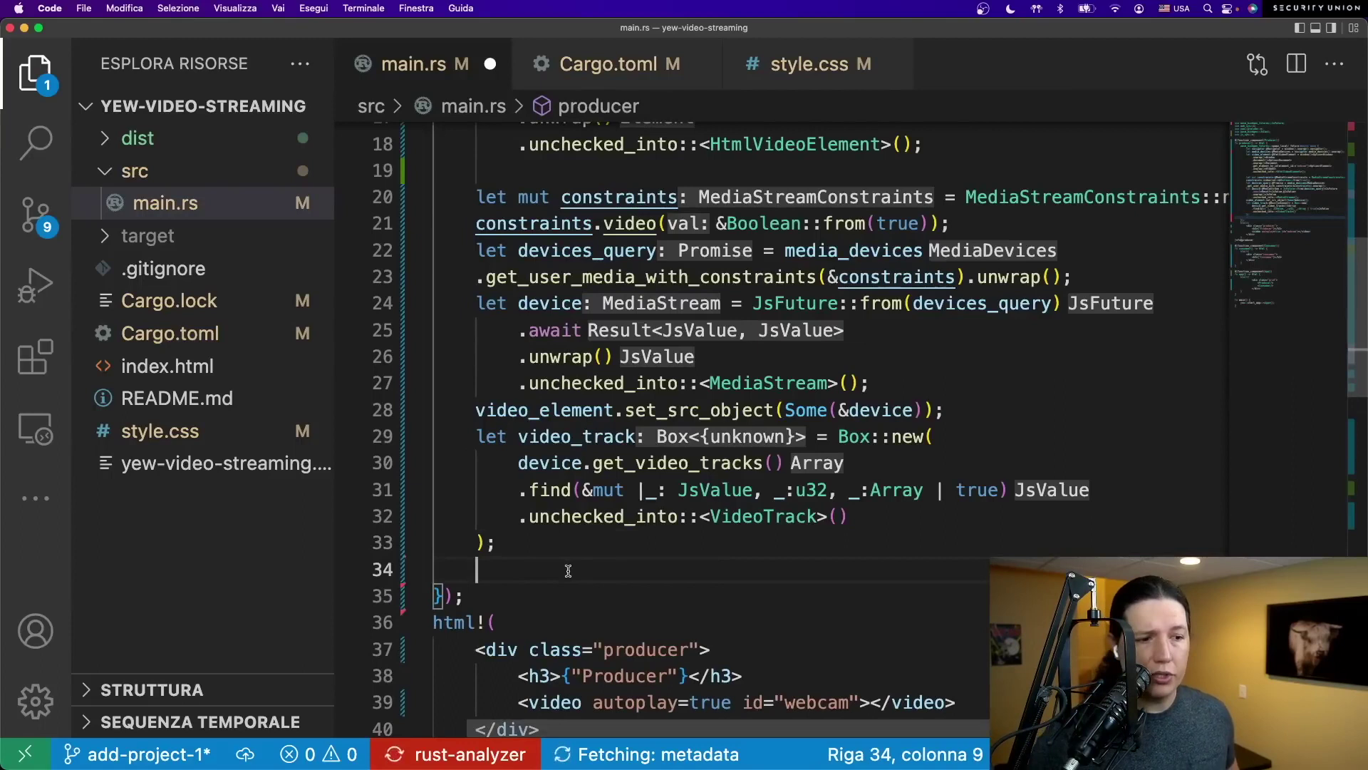
pyautogui.write('let video_encoder = VideoEn')
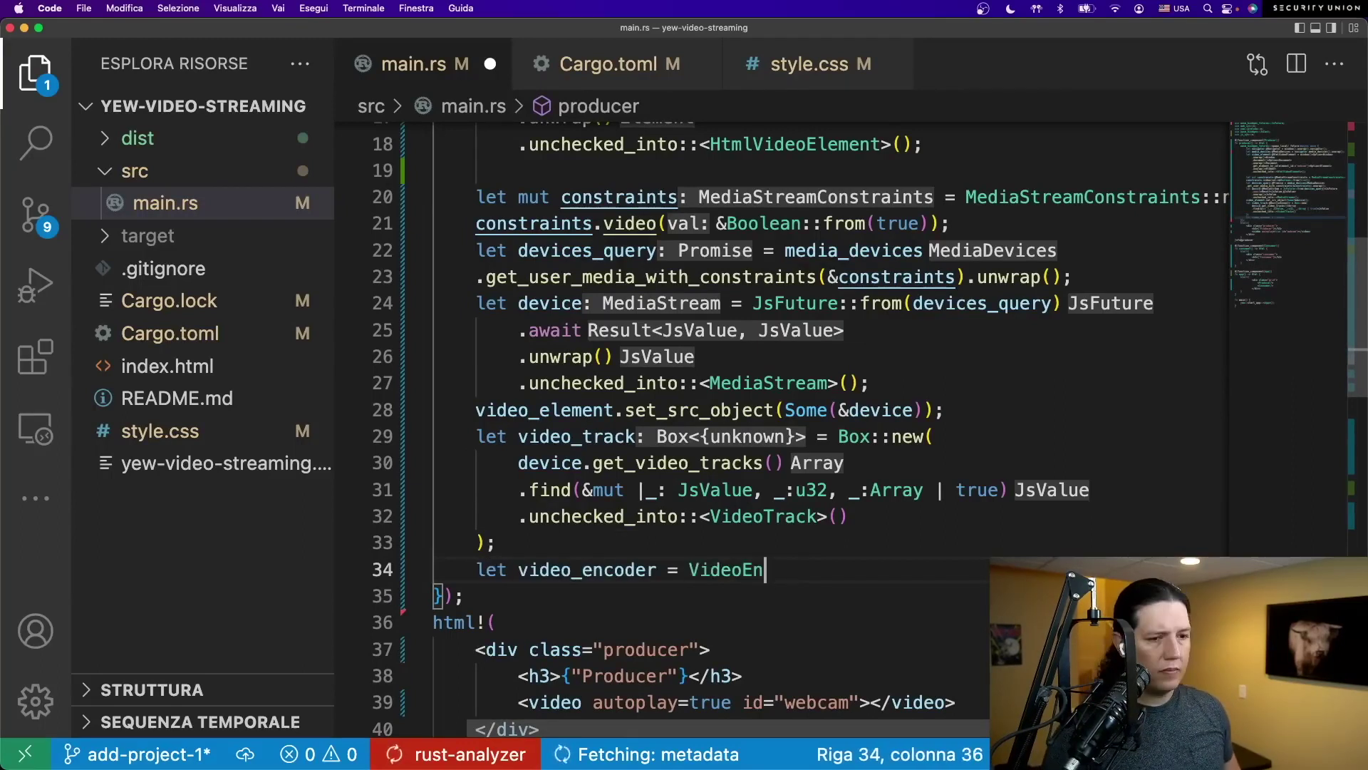
pyautogui.write('coder::new(&video_encoder_init')
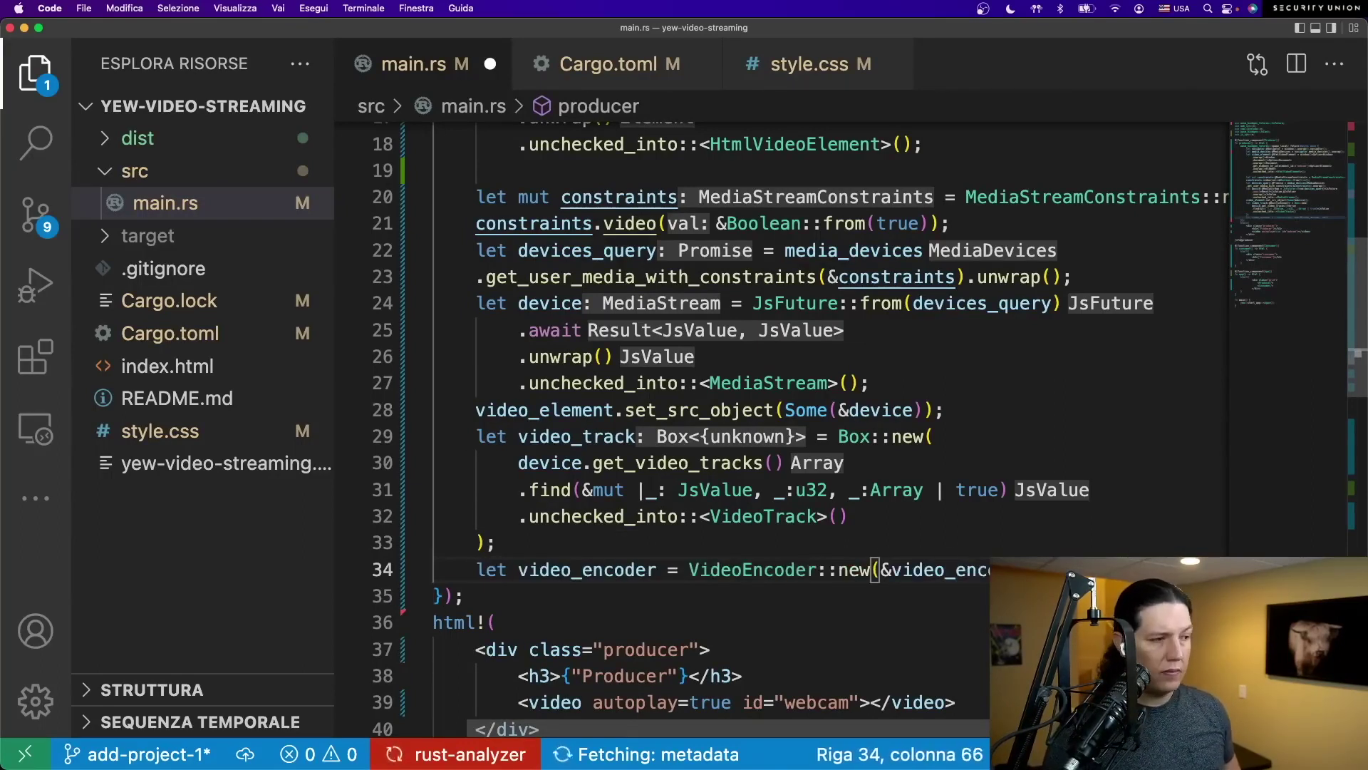
# - Write the let video_encoder = VideoEncoder::new(...) line and select the VideoEncoder name
pyautogui.press('Return')
pyautogui.click(641, 570)
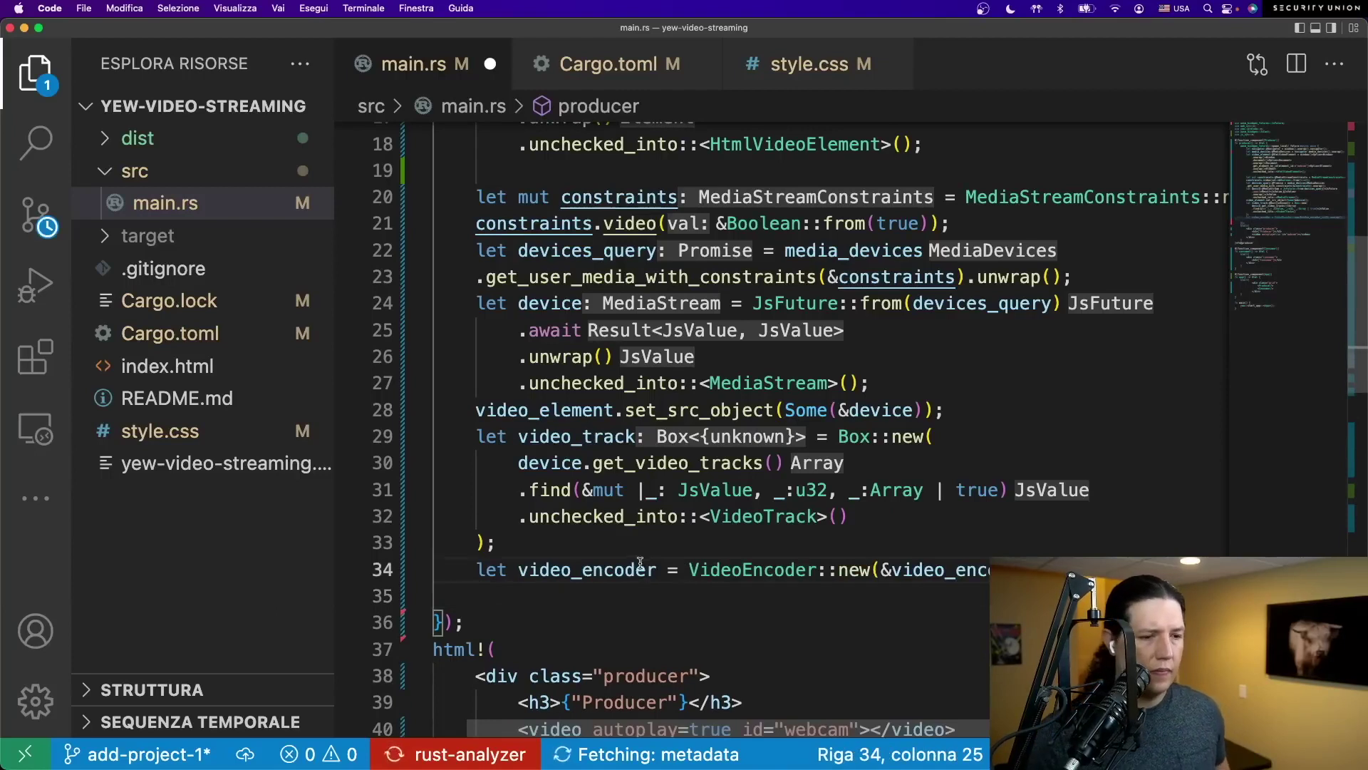
pyautogui.doubleClick(745, 570)
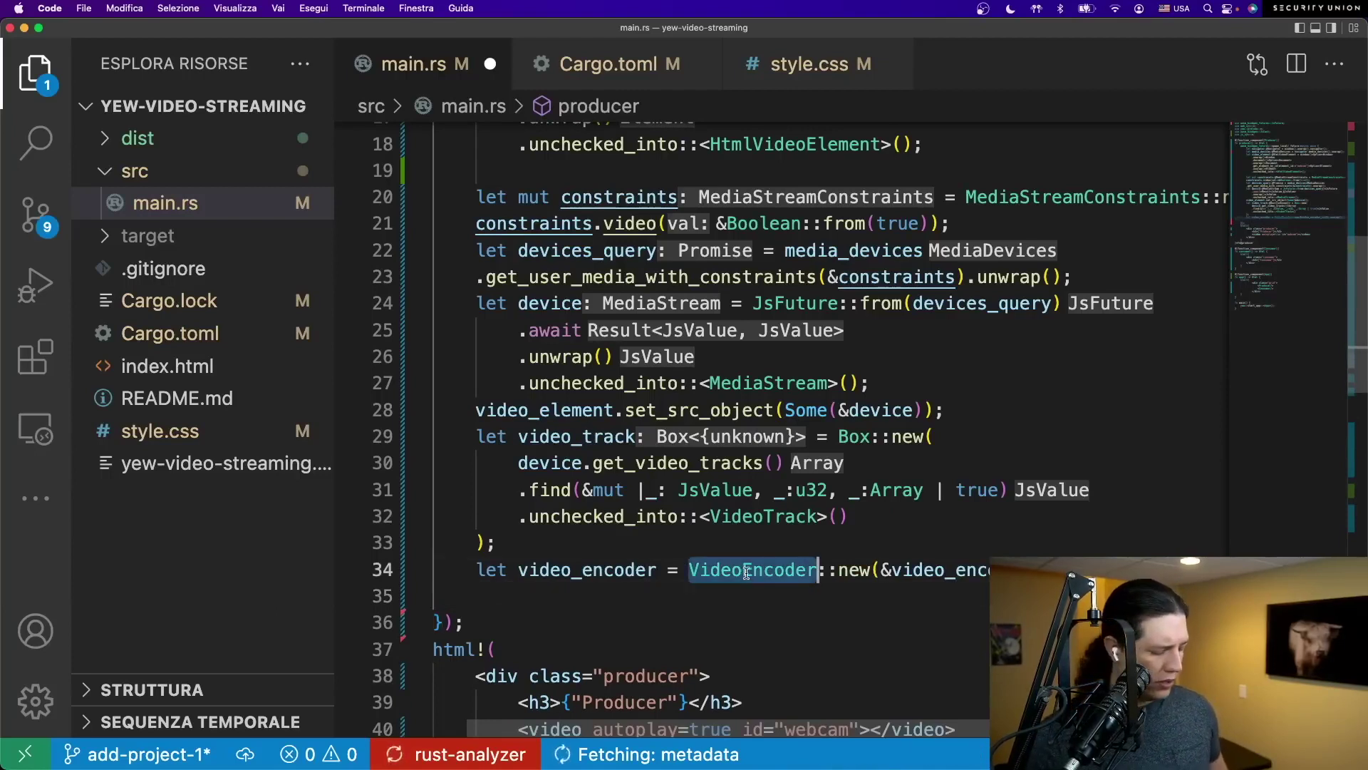
# - Add VideoEncoder and VideoEncoderInit to Cargo.toml's web-sys features and save
pyautogui.press('super+p')
pyautogui.press('Return')
pyautogui.press('Up')
pyautogui.press('super+Right')
pyautogui.press('Return')
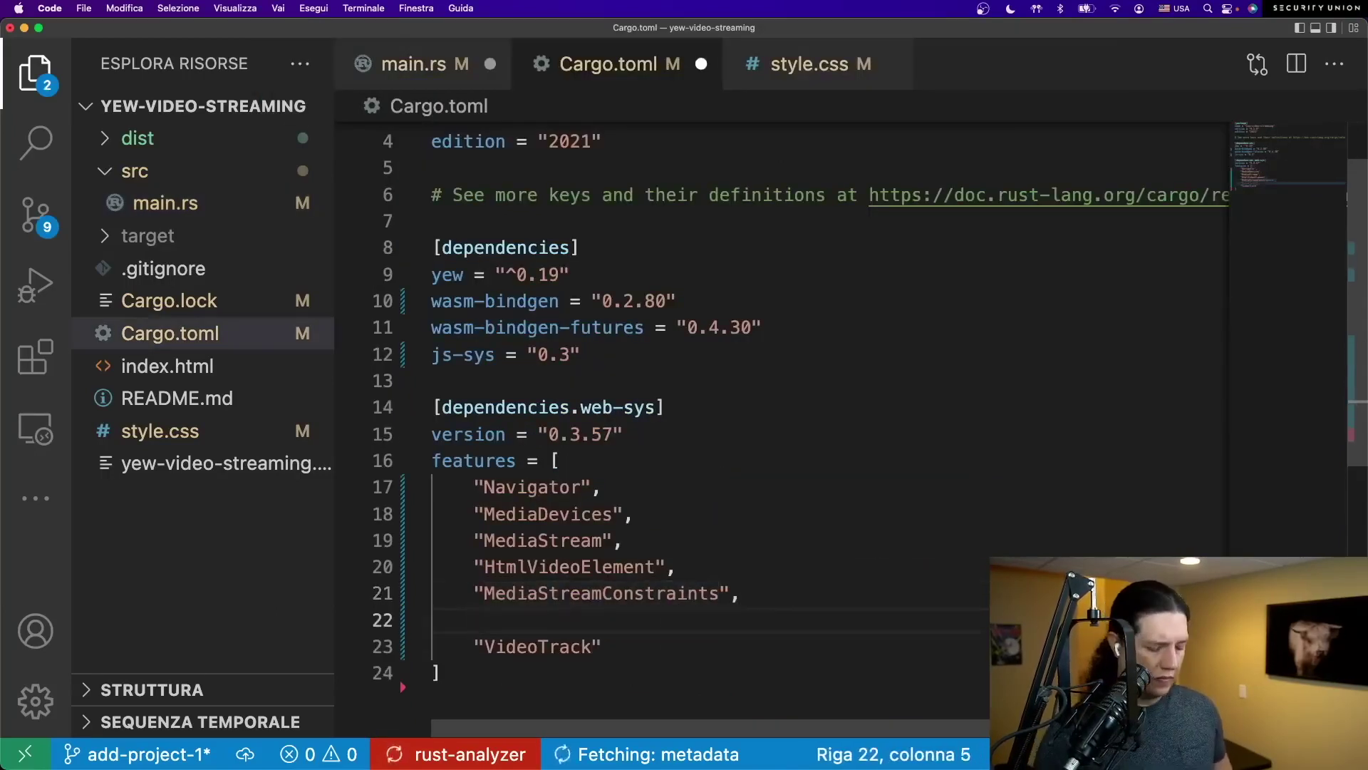
pyautogui.write('"VideoEncoder",')
pyautogui.press('Return')
pyautogui.write('"VideoEncoderInit",')
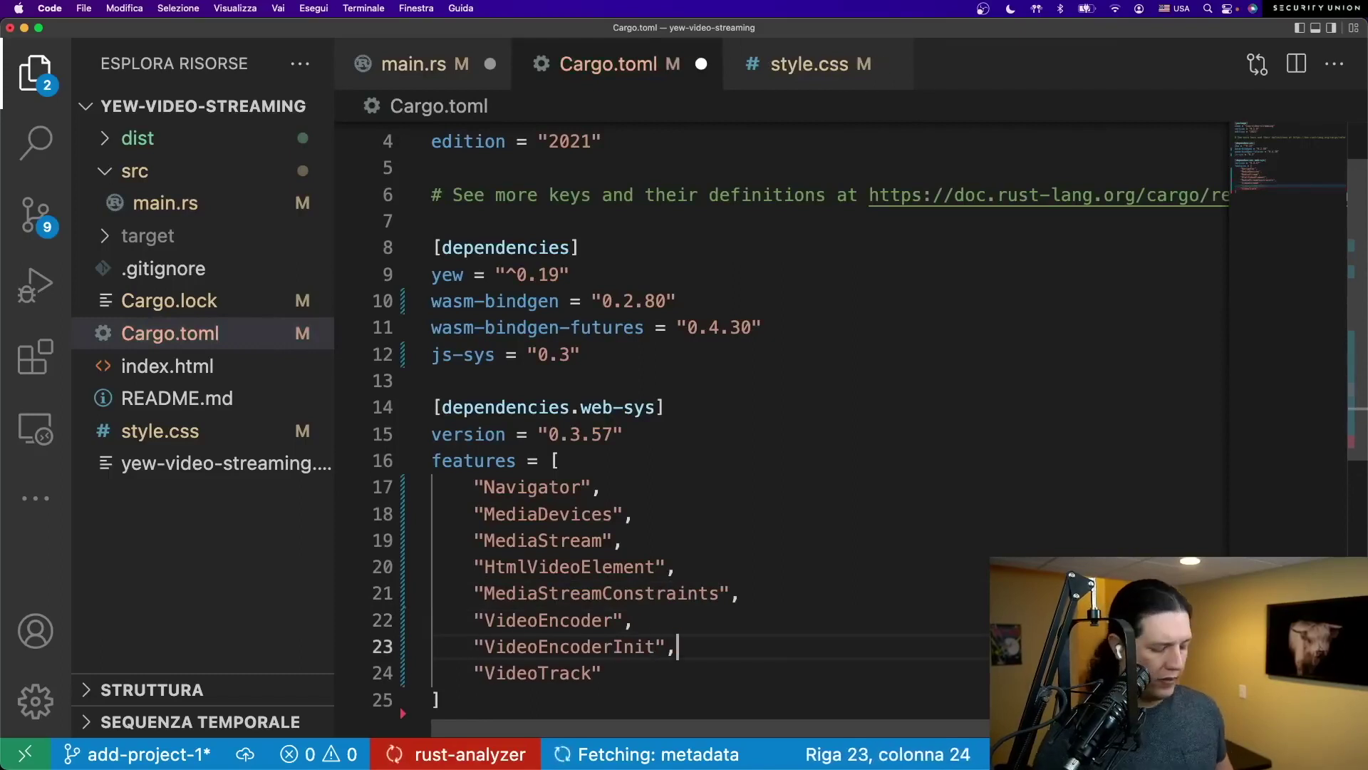
pyautogui.press('super+s')
pyautogui.hotkey('ctrl', 'Tab')
# - Insert VideoEncoderInit::new(error_handler, output_handler) above the encoder, leaving blank lines for the handlers
pyautogui.press('super+shift+Return')
pyautogui.write('let ')
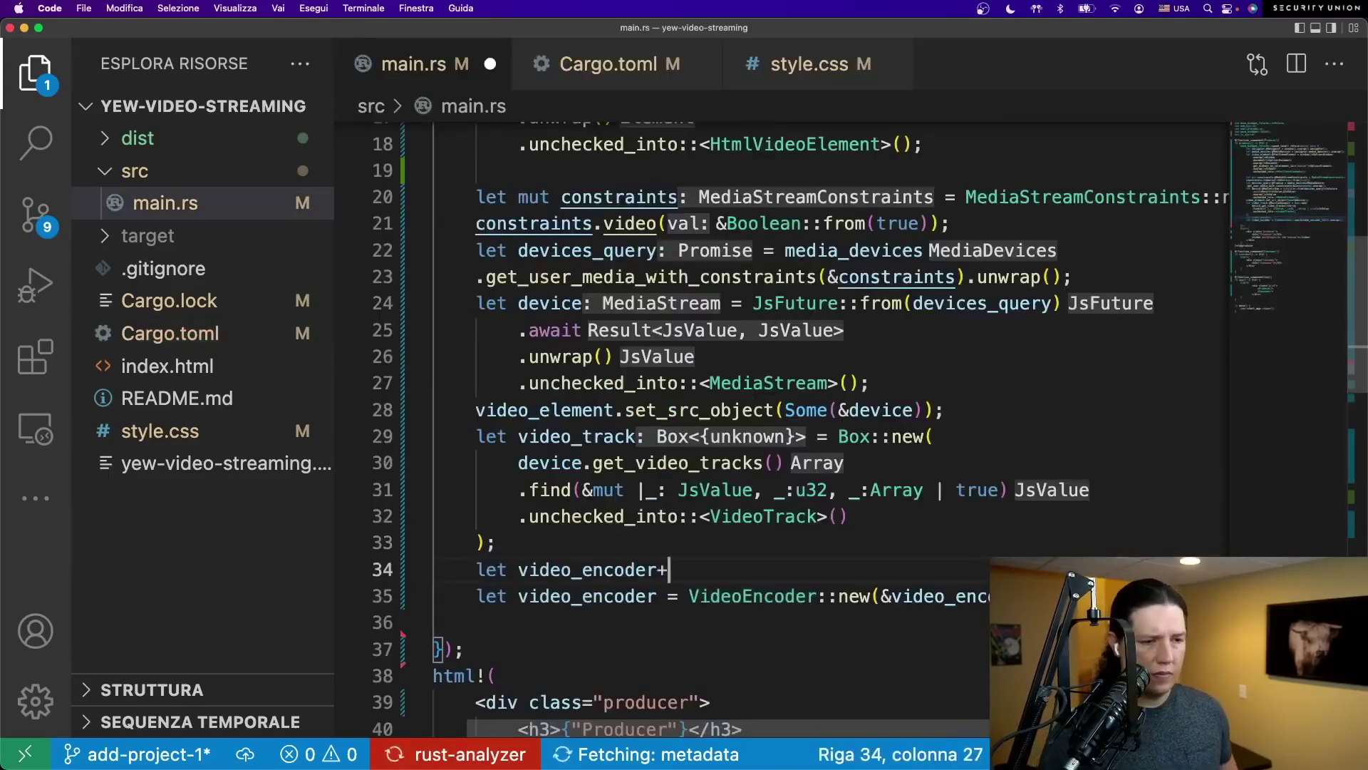
pyautogui.write('VideoEncoer')
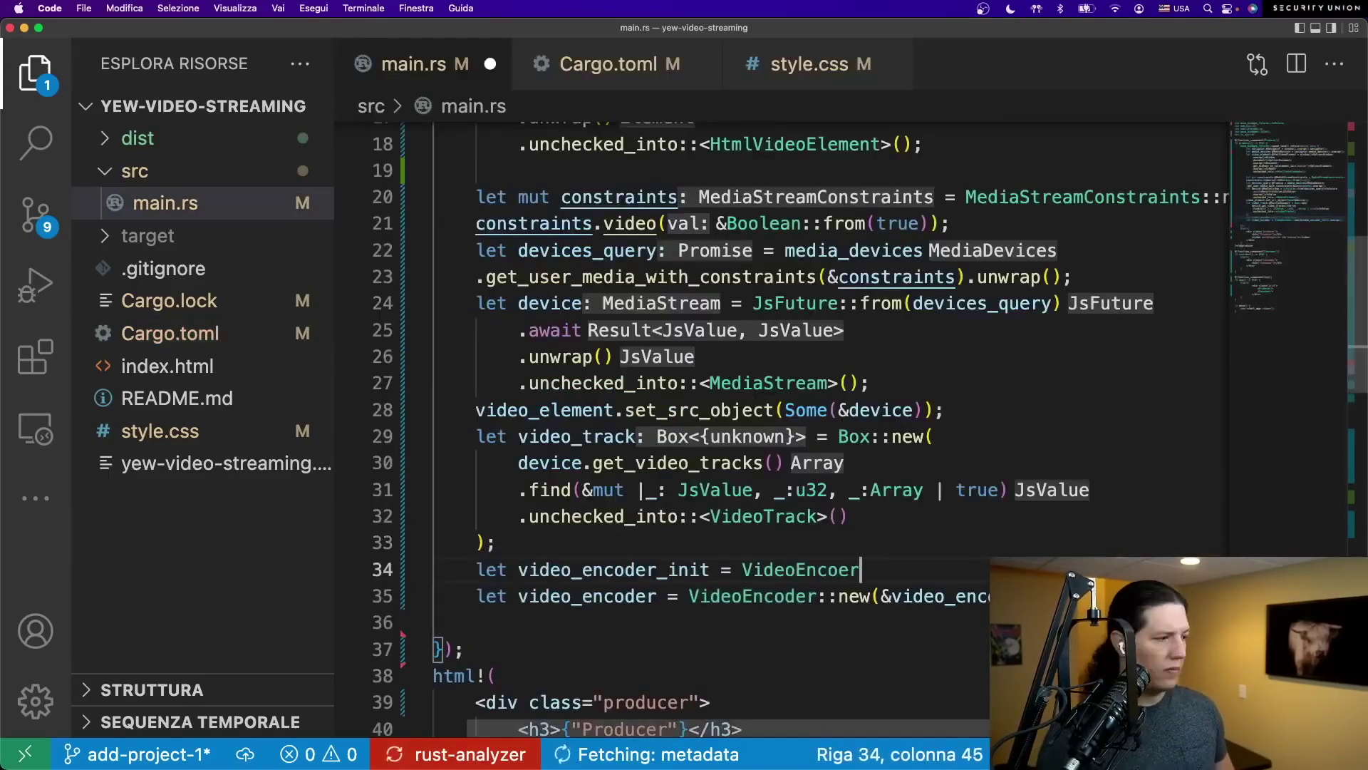
pyautogui.write('derInit::new(')
pyautogui.press('Return')
pyautogui.write(');l')
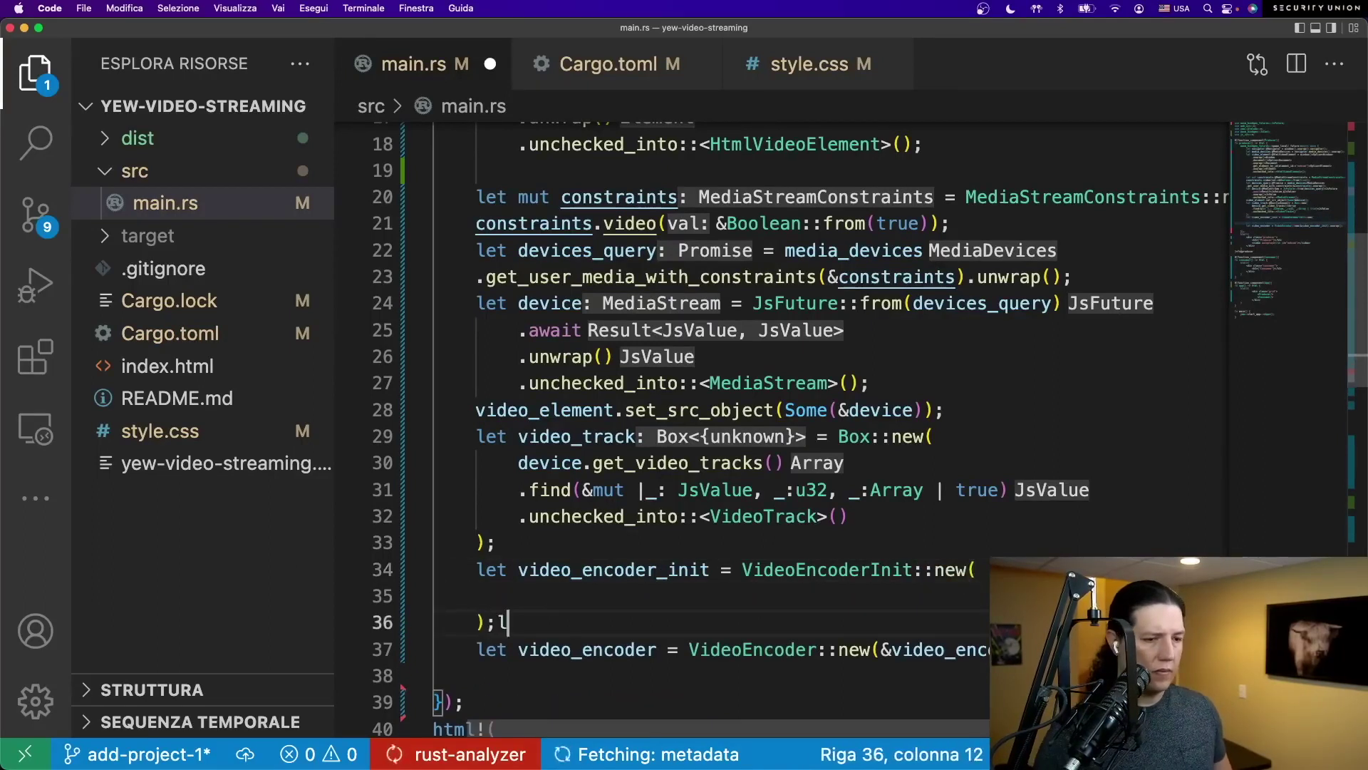
pyautogui.write('ew')
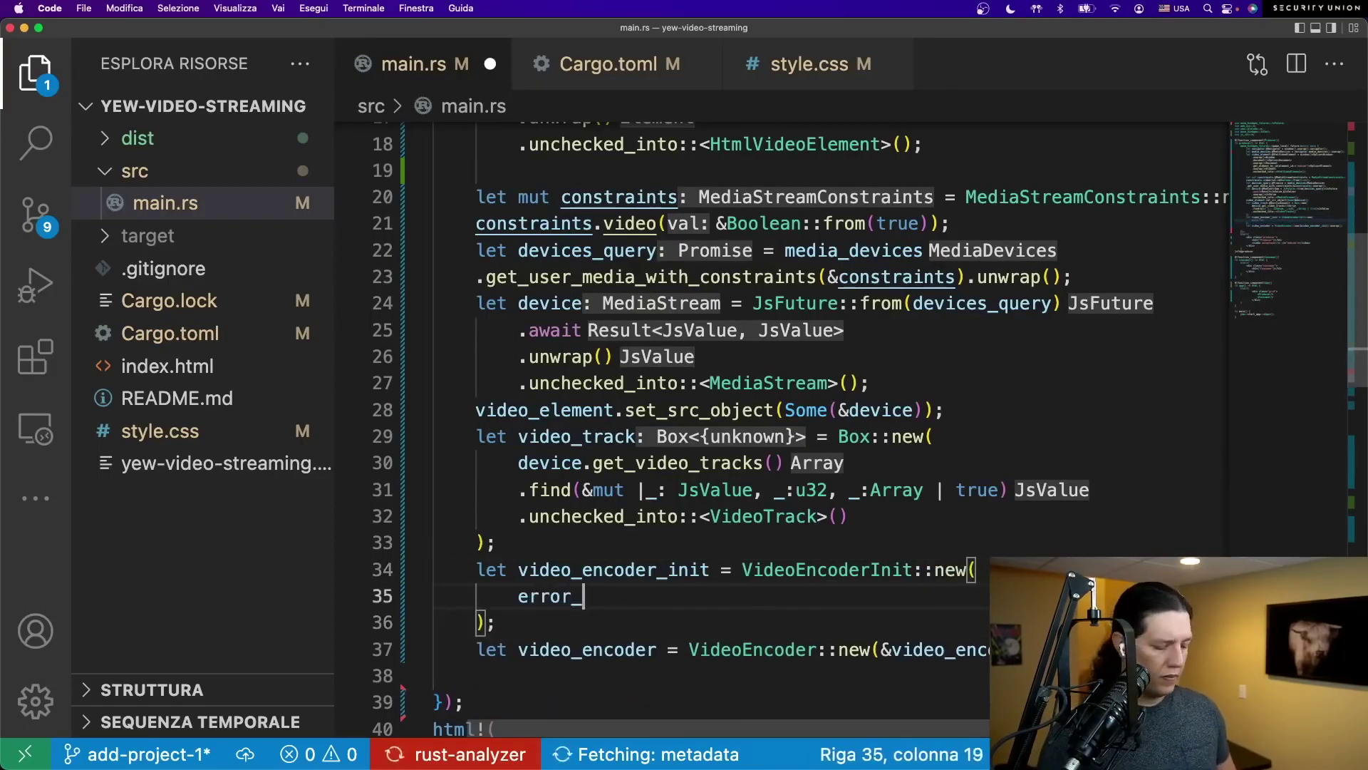
pyautogui.write(',')
pyautogui.press('Return')
pyautogui.write('output_h')
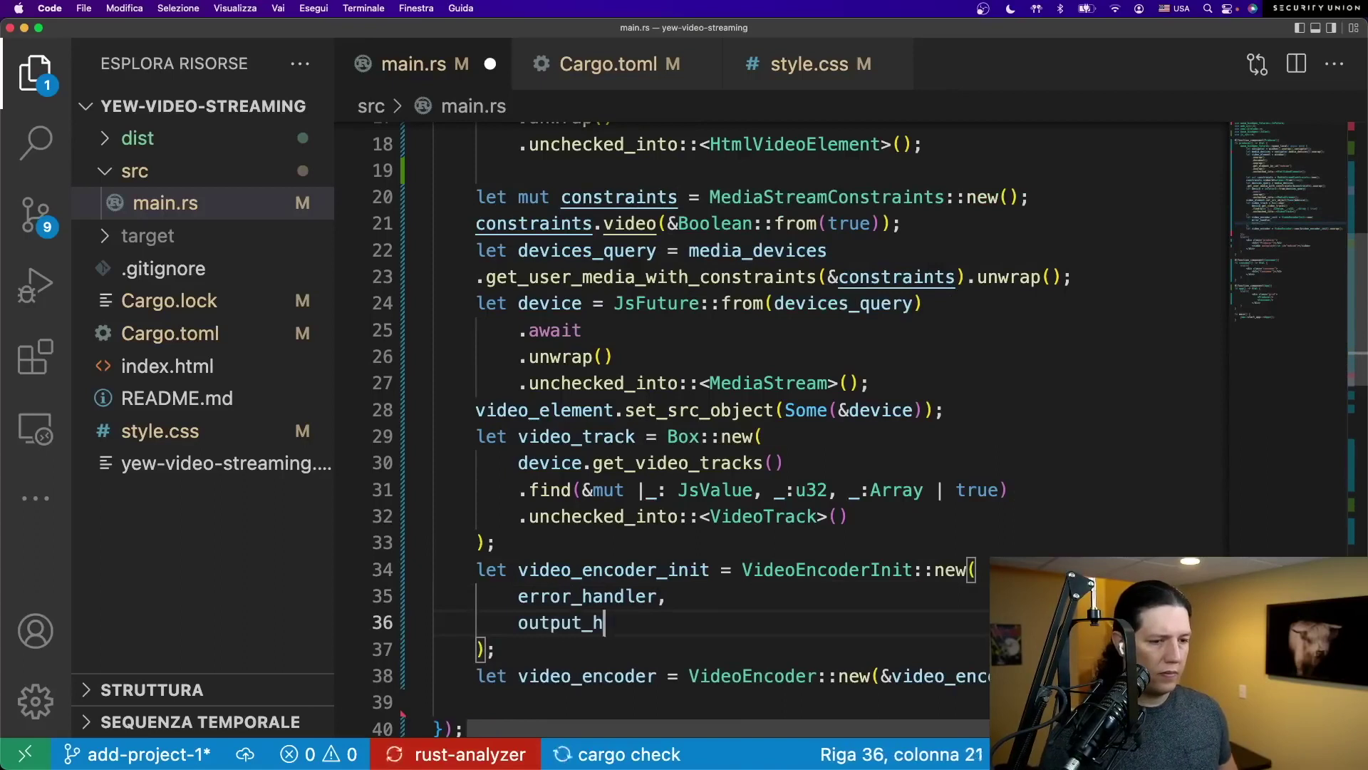
pyautogui.write('andler')
pyautogui.press('Up')
pyautogui.press('Up')
pyautogui.press('Home')
pyautogui.press('Return')
pyautogui.press('Return')
pyautogui.press('Return')
pyautogui.press('Up')
pyautogui.press('Up')
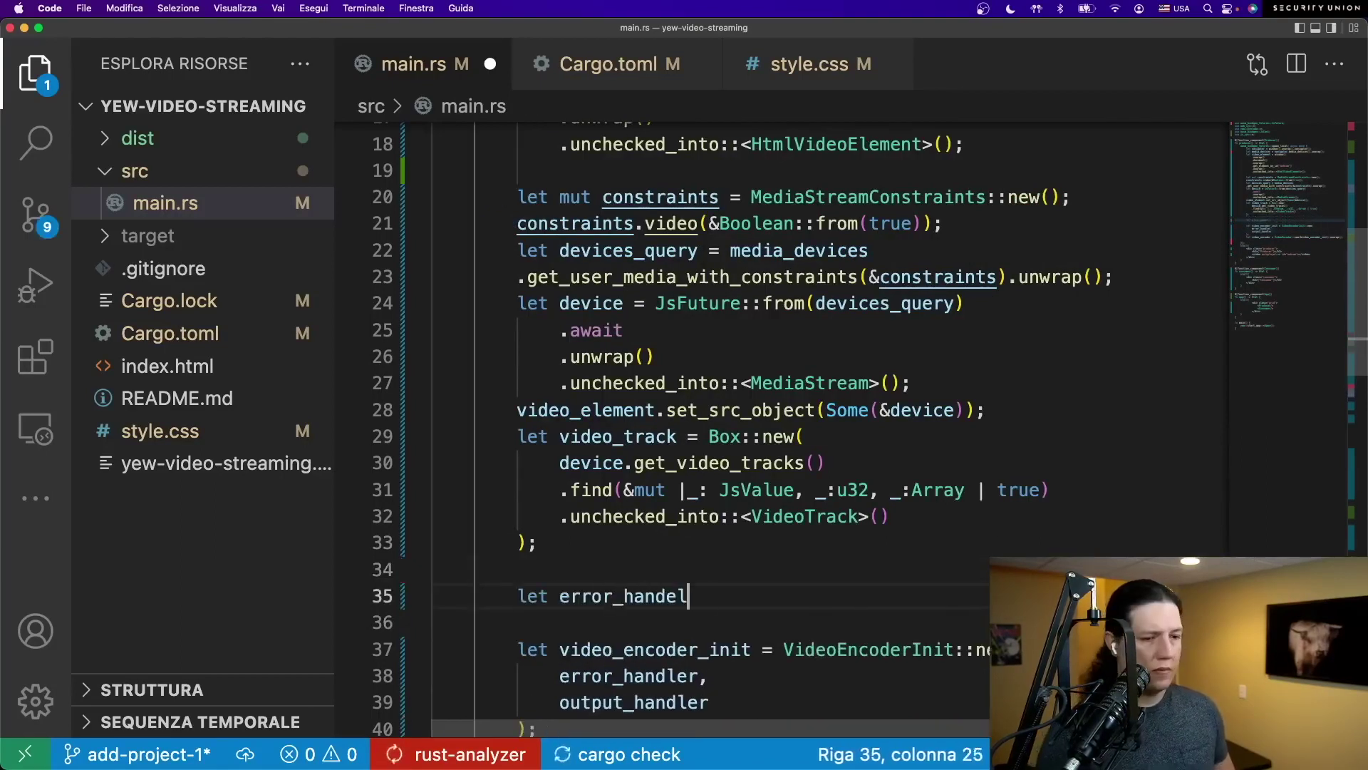
pyautogui.write('ler = Closure::wrap(Box::new(m')
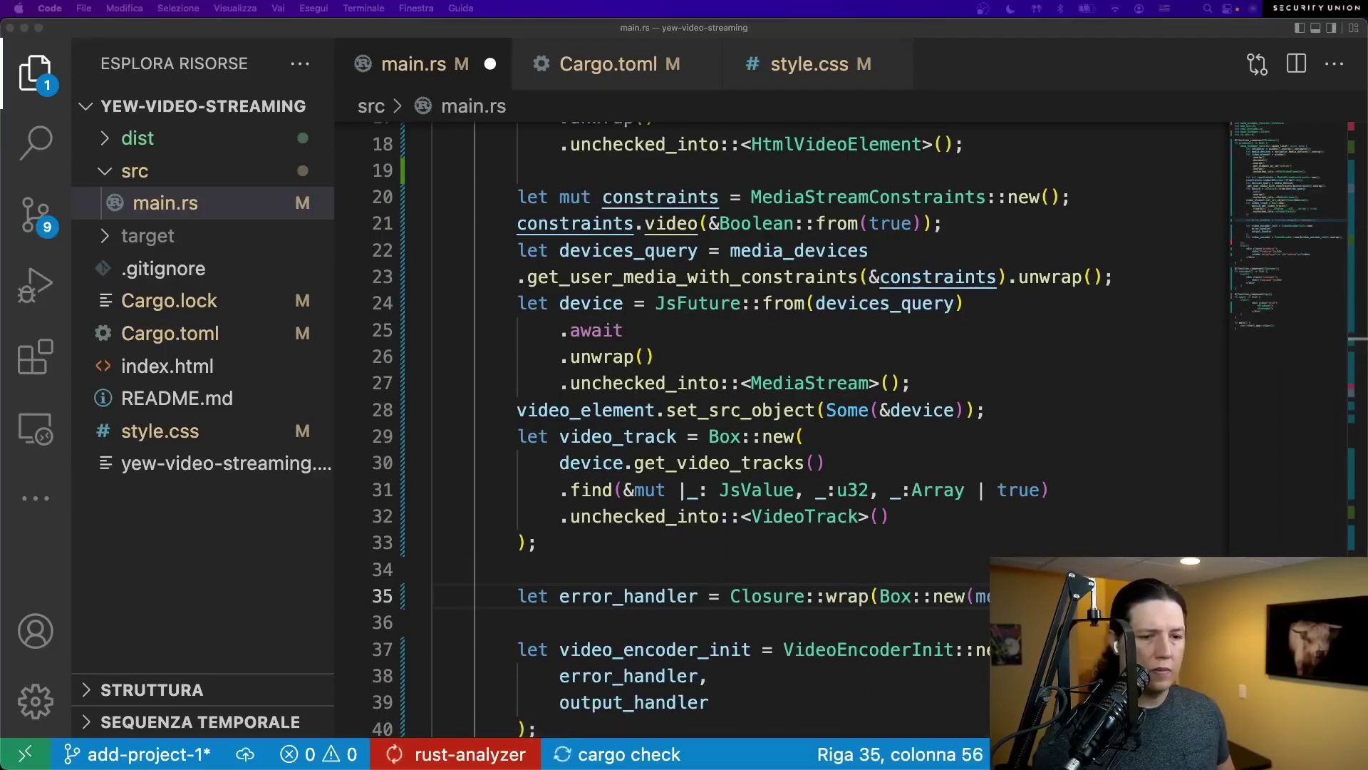
pyautogui.write(' |e{')
# - Write error_handler as a Closure::wrap logging "on errror" and the error value via console::log_1
pyautogui.press('Return')
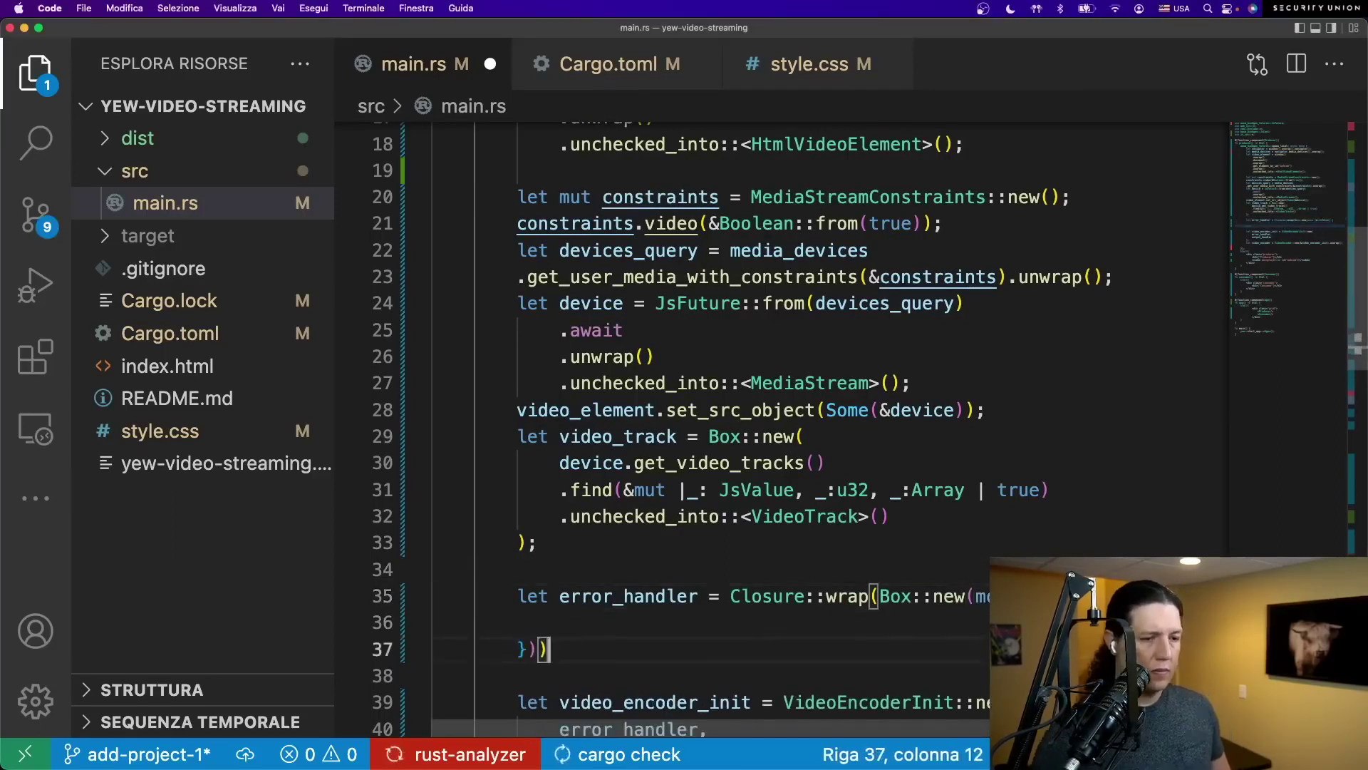
pyautogui.write('console::log_1(')
pyautogui.write(';')
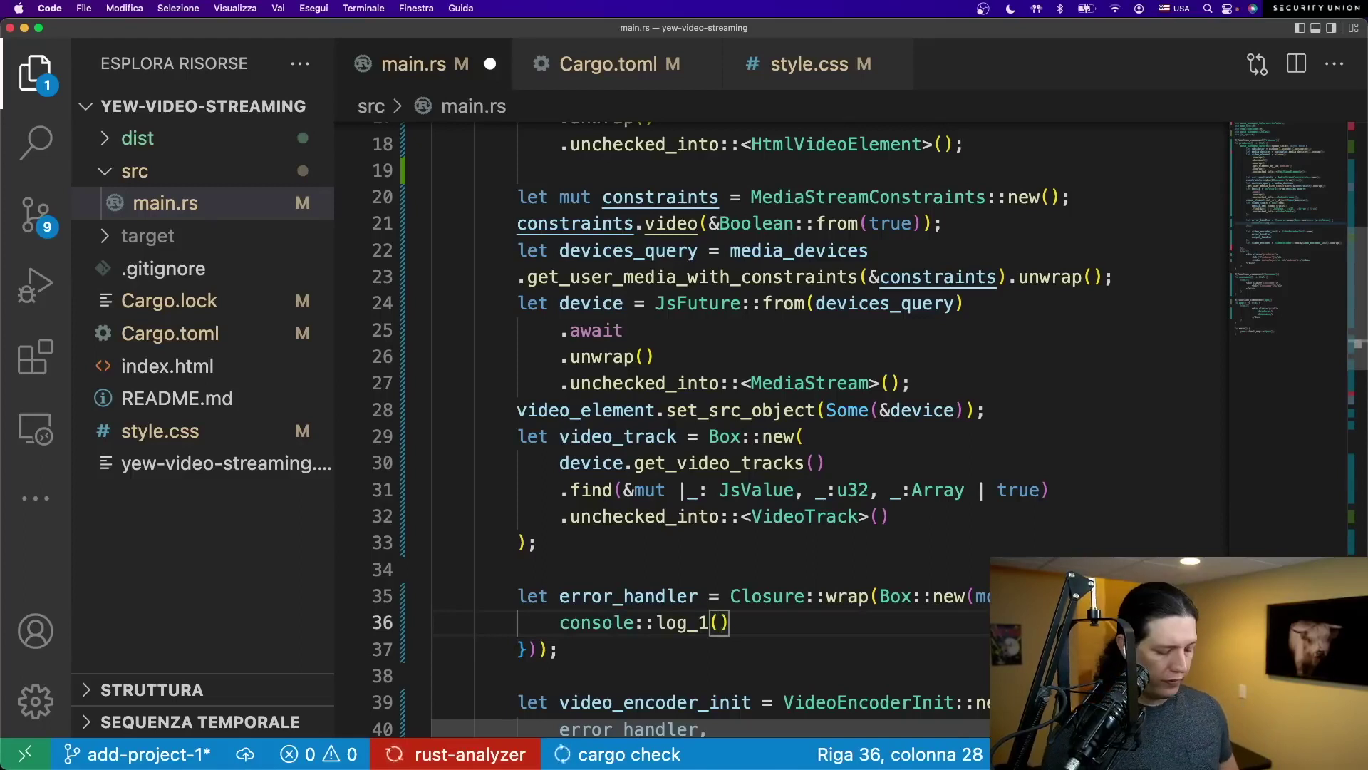
pyautogui.write('g')
pyautogui.press('BackSpace')
pyautogui.press('BackSpace')
pyautogui.press('BackSpace')
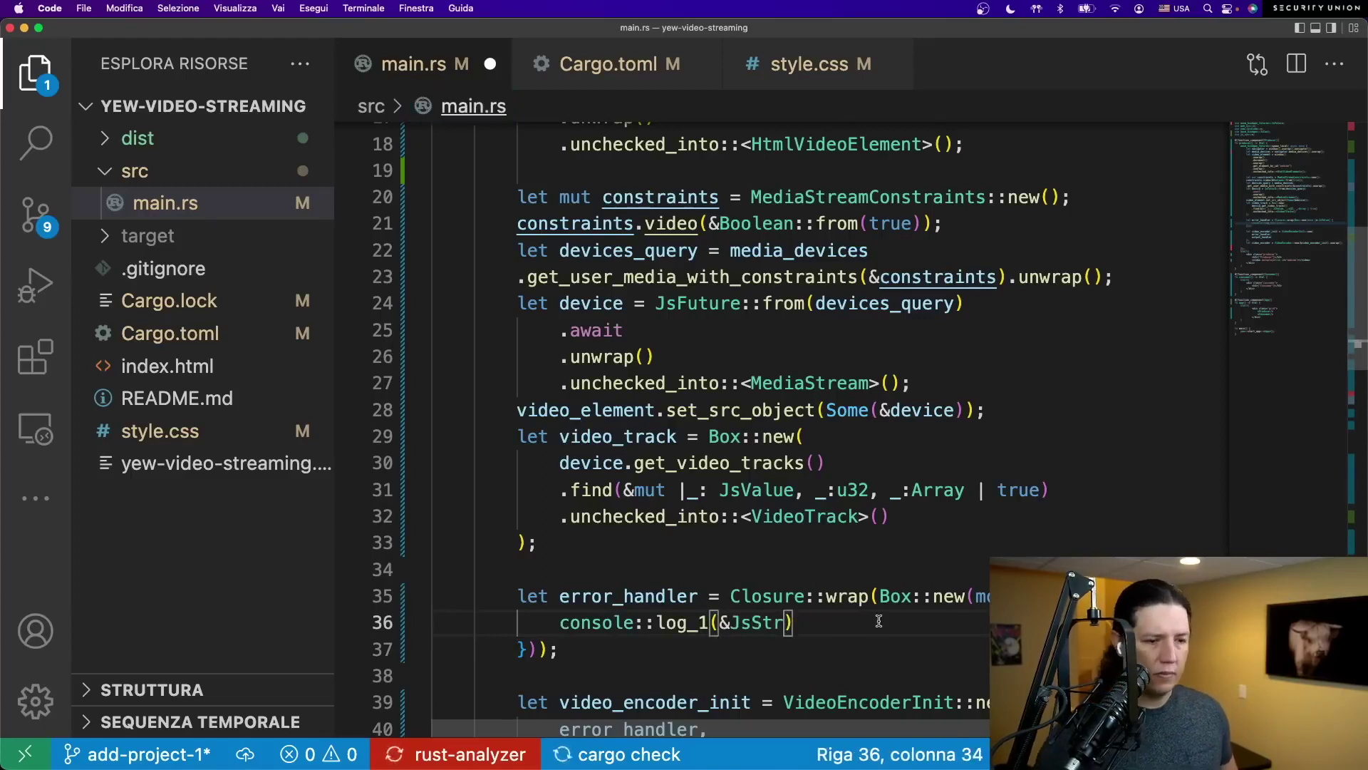
pyautogui.write('ing::from("on error"));')
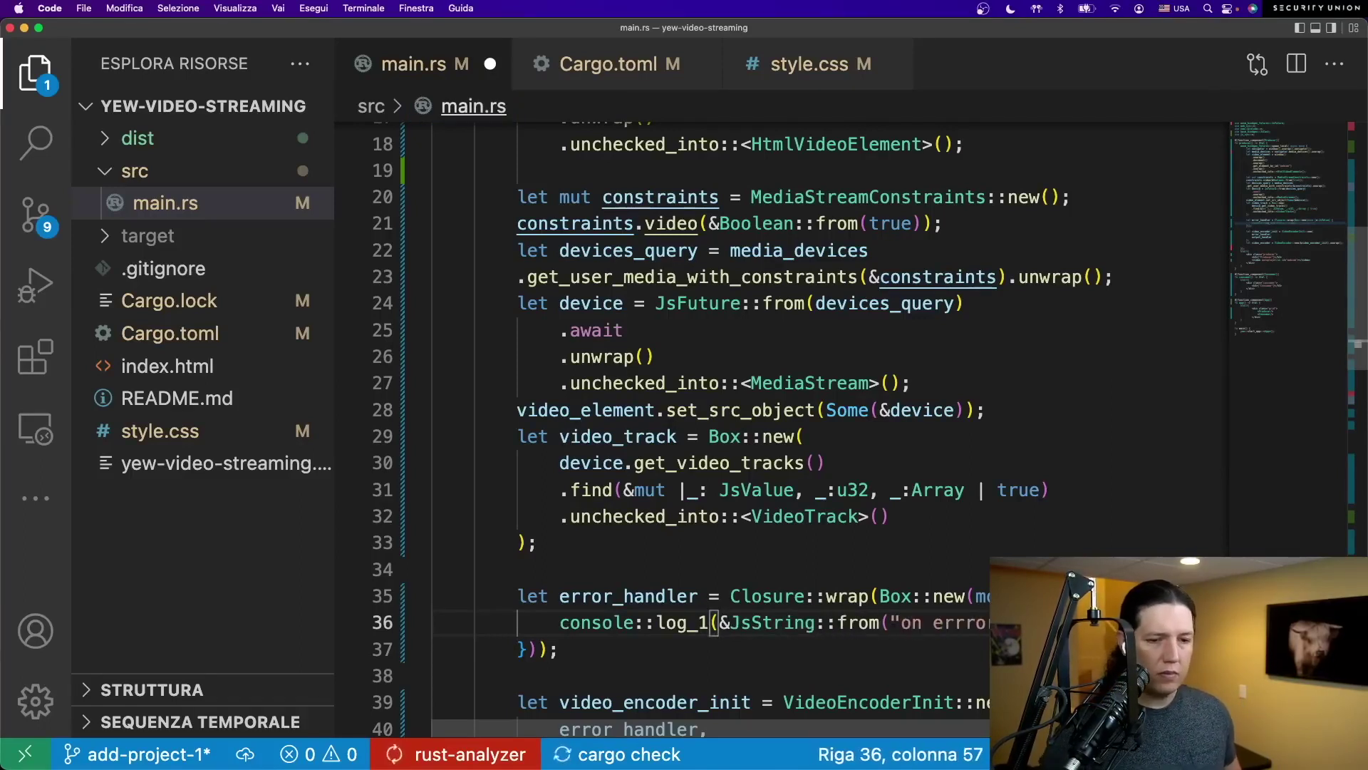
pyautogui.press('Return')
pyautogui.write('og_1(&e)')
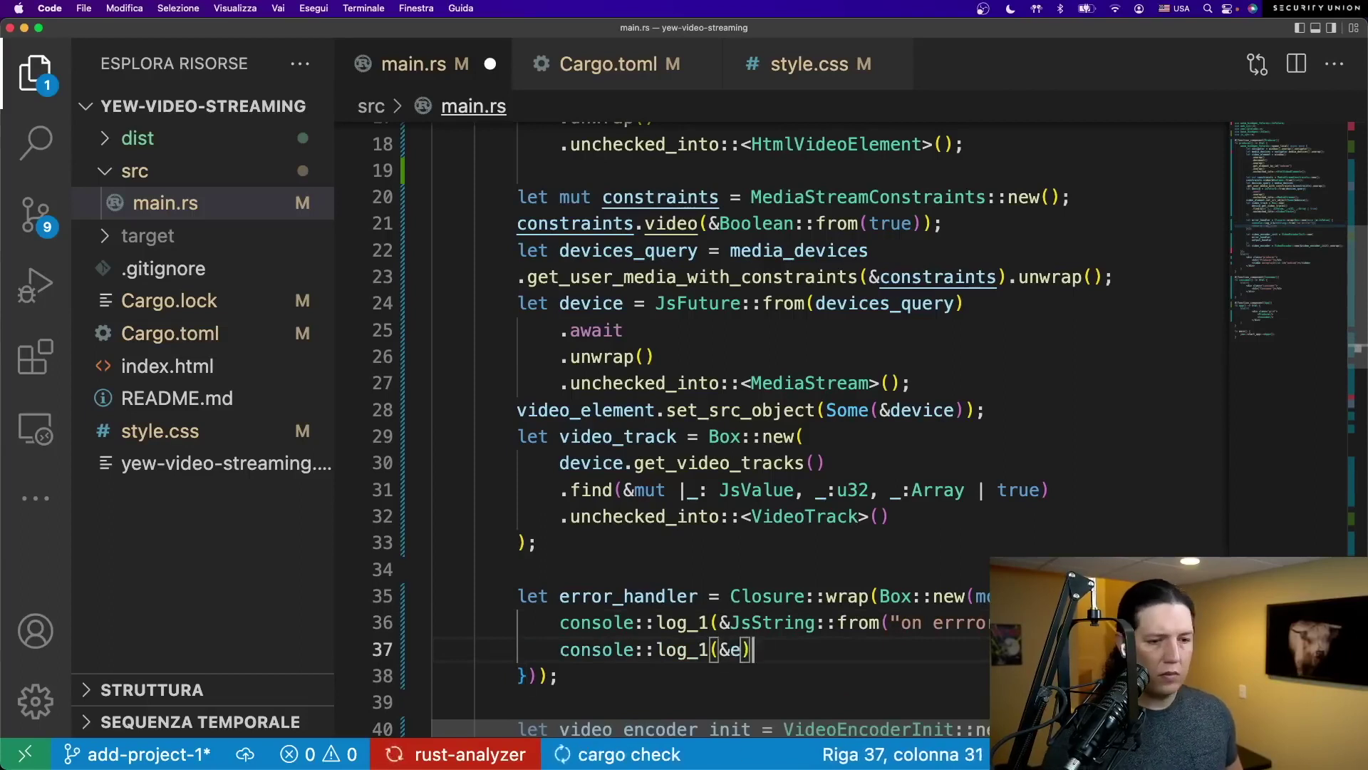
pyautogui.write(';')
pyautogui.press('Down')
pyautogui.press('Down')
pyautogui.press('Return')
pyautogui.press('Return')
pyautogui.press('Up')
pyautogui.write('let ')
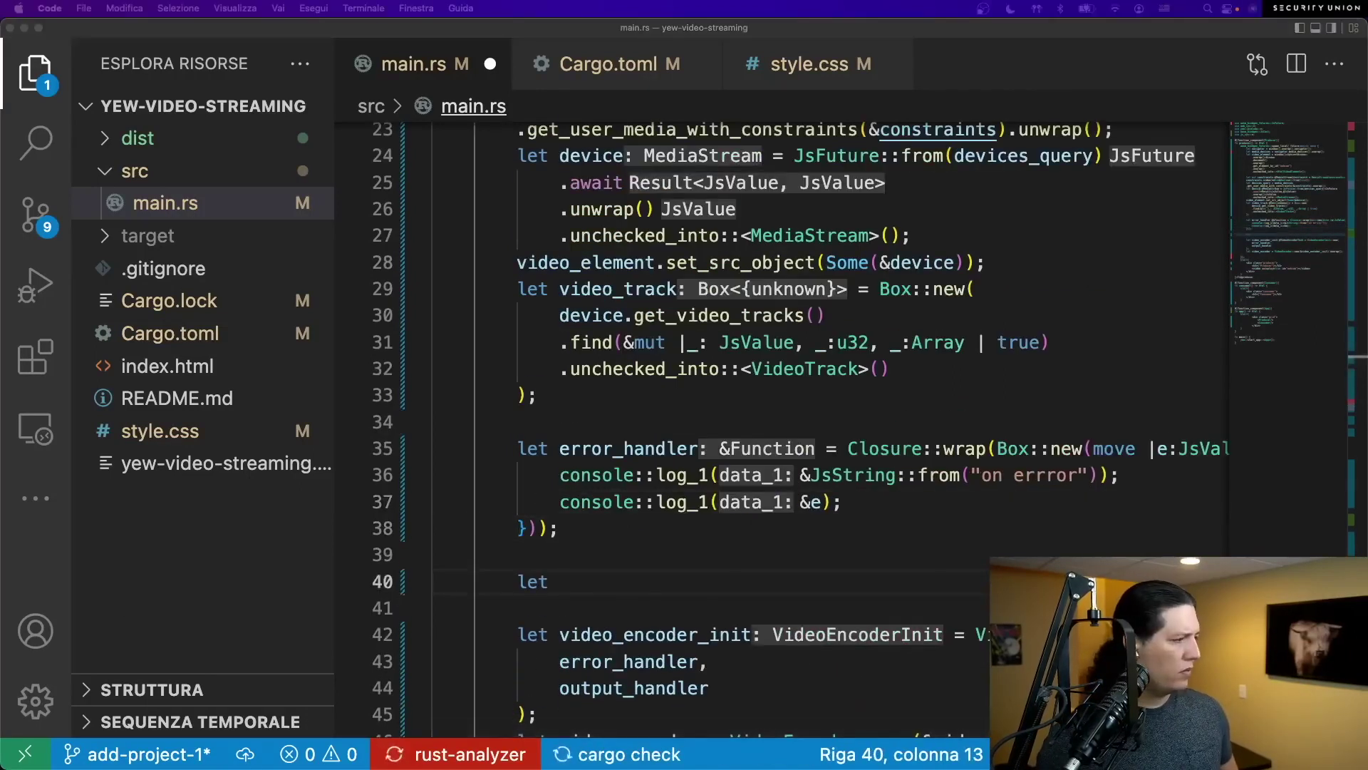
pyautogui.write('output = Closure::w')
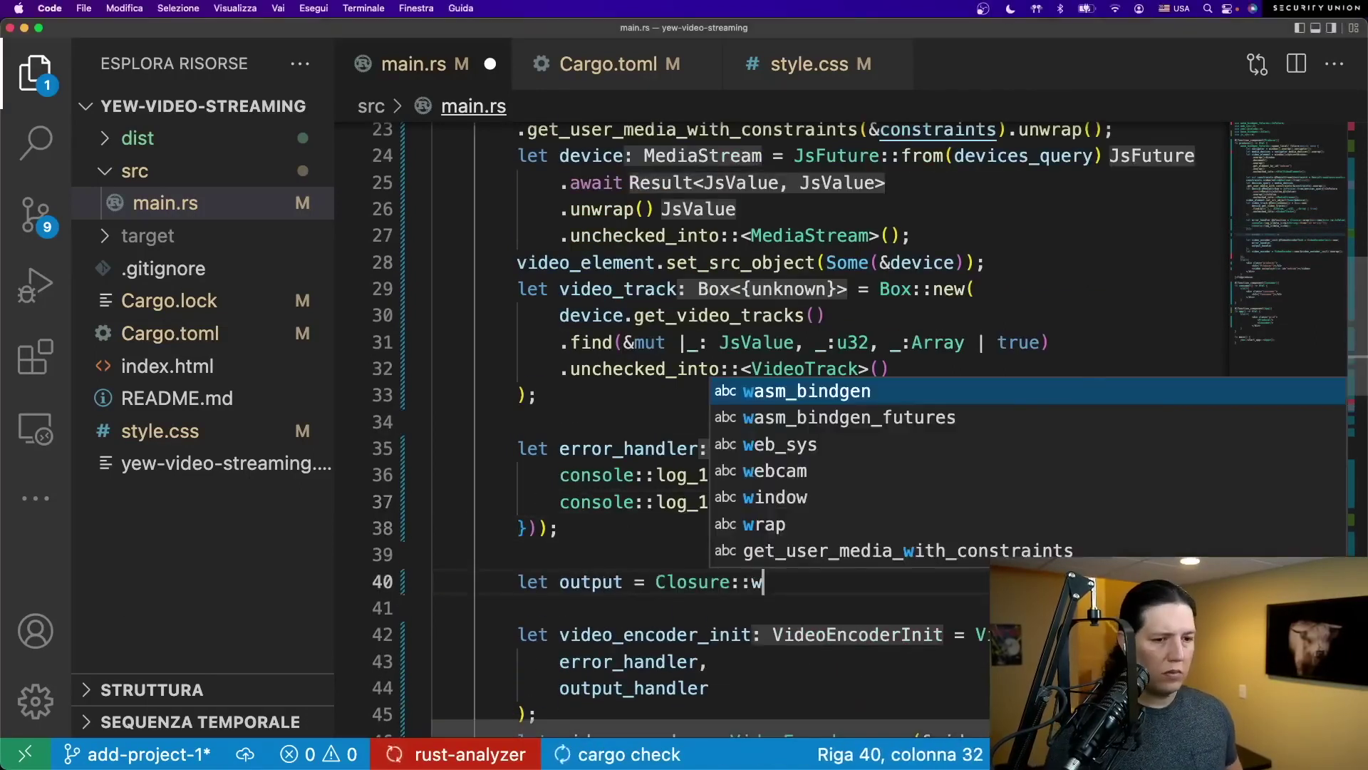
pyautogui.write('rap(Box::new(move ||')
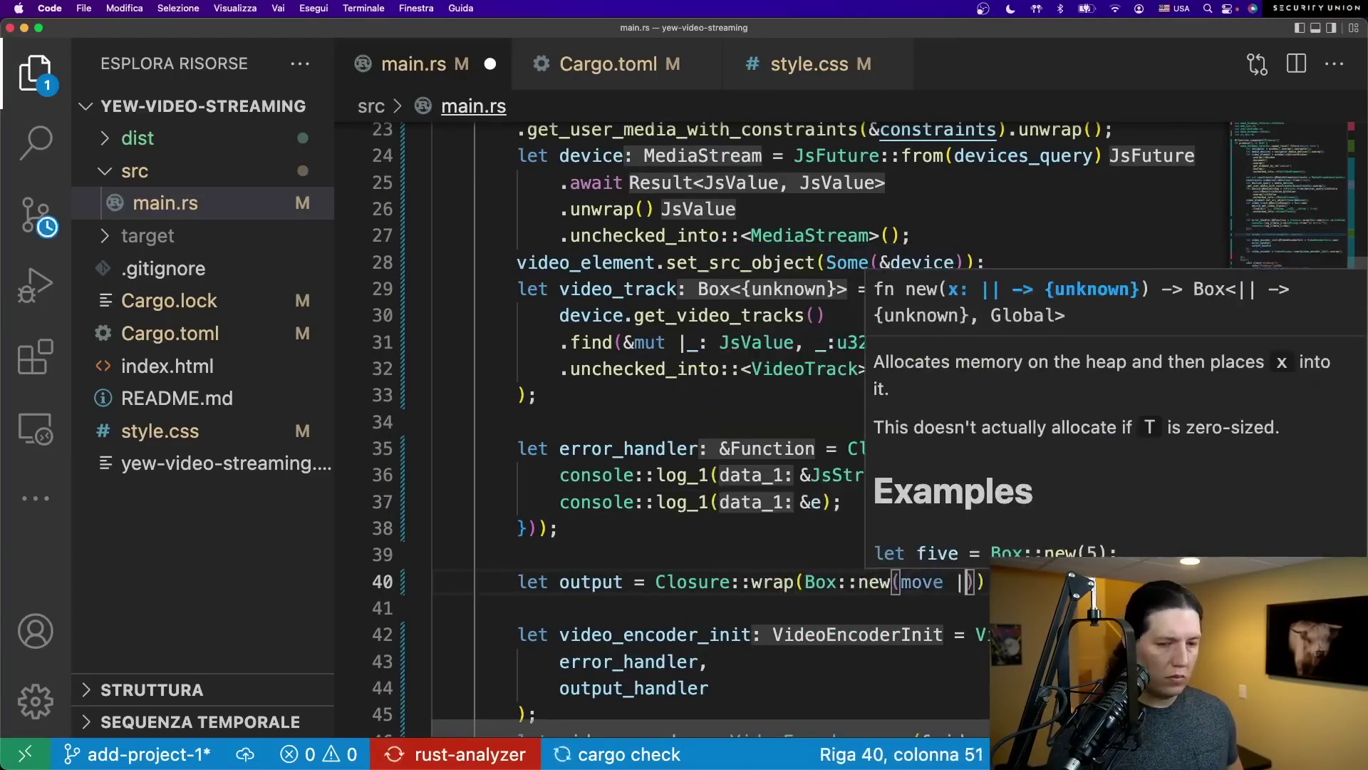
pyautogui.write(' chunk: JsValue| {')
# - Rename output to output_handler and cast chunk into video_chunk with unchecked_into::<EncodedVideoChunk>()
pyautogui.press('Return')
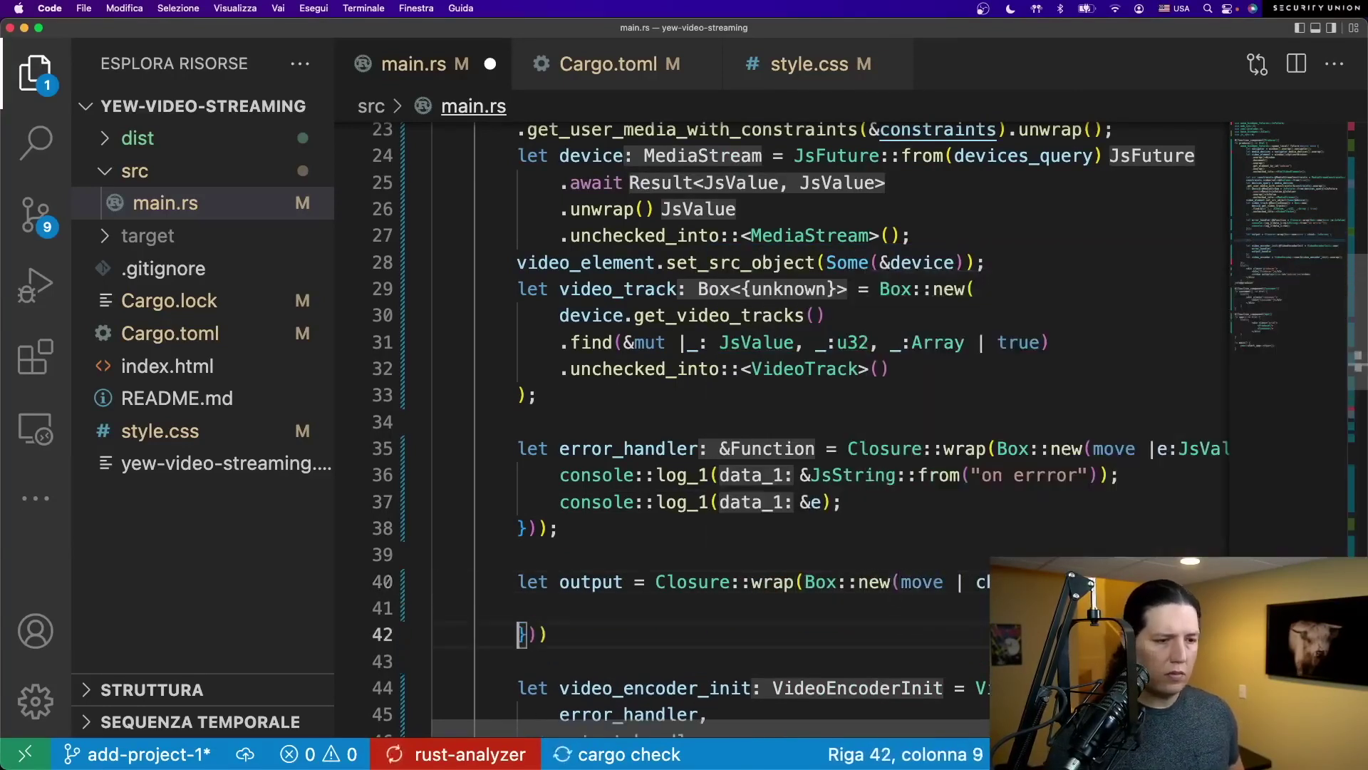
pyautogui.press('End')
pyautogui.write(';')
pyautogui.scroll(-3, 633, 466)
pyautogui.click(624, 360)
pyautogui.write('_ha')
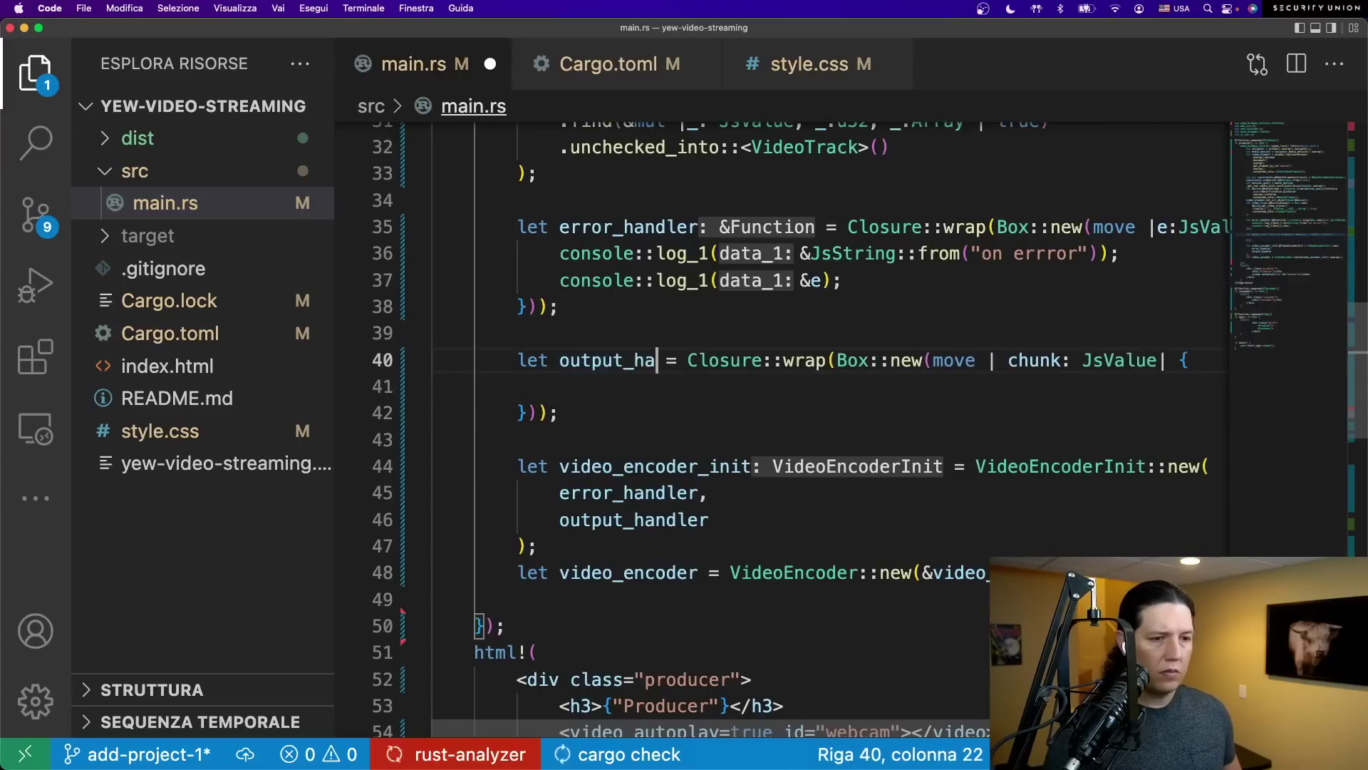
pyautogui.write('ndler')
pyautogui.press('Down')
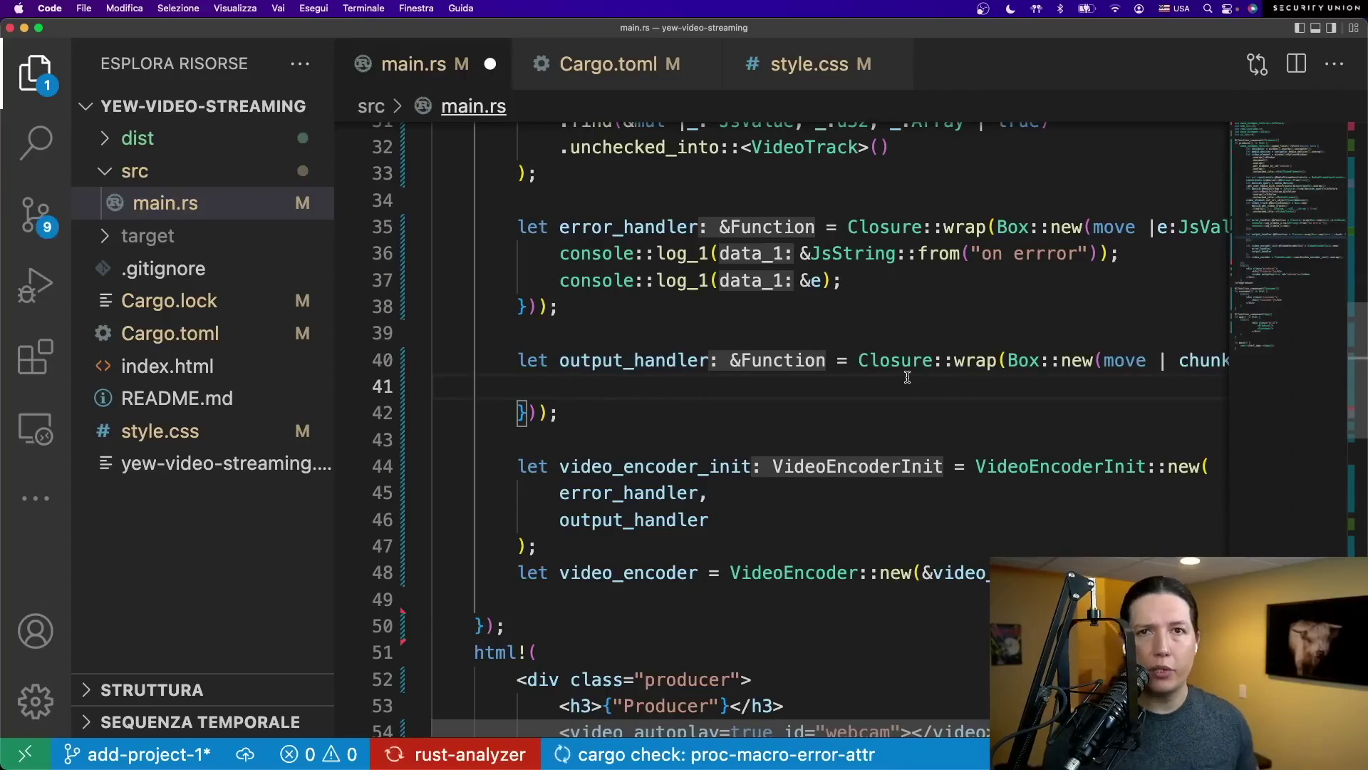
pyautogui.write('let')
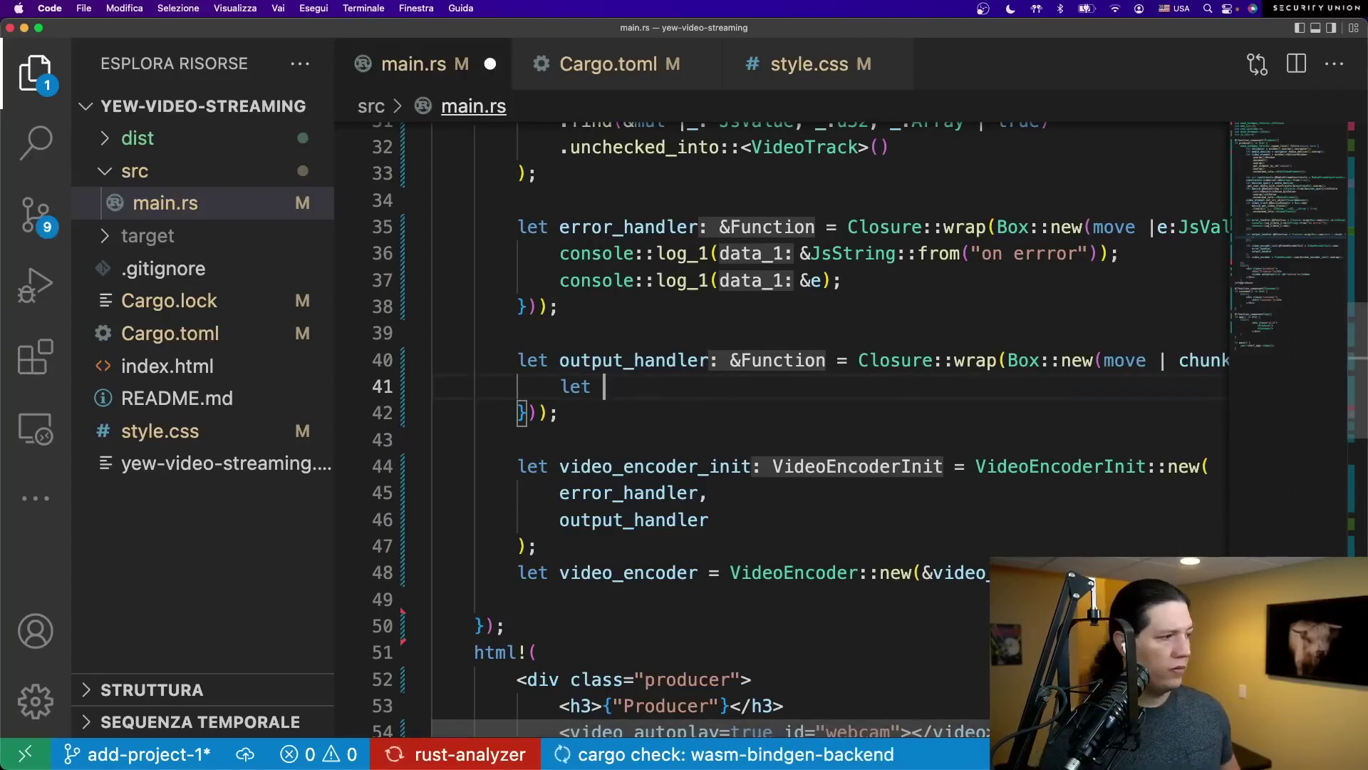
pyautogui.press('BackSpace')
pyautogui.press('BackSpace')
pyautogui.write('unk = chunk')
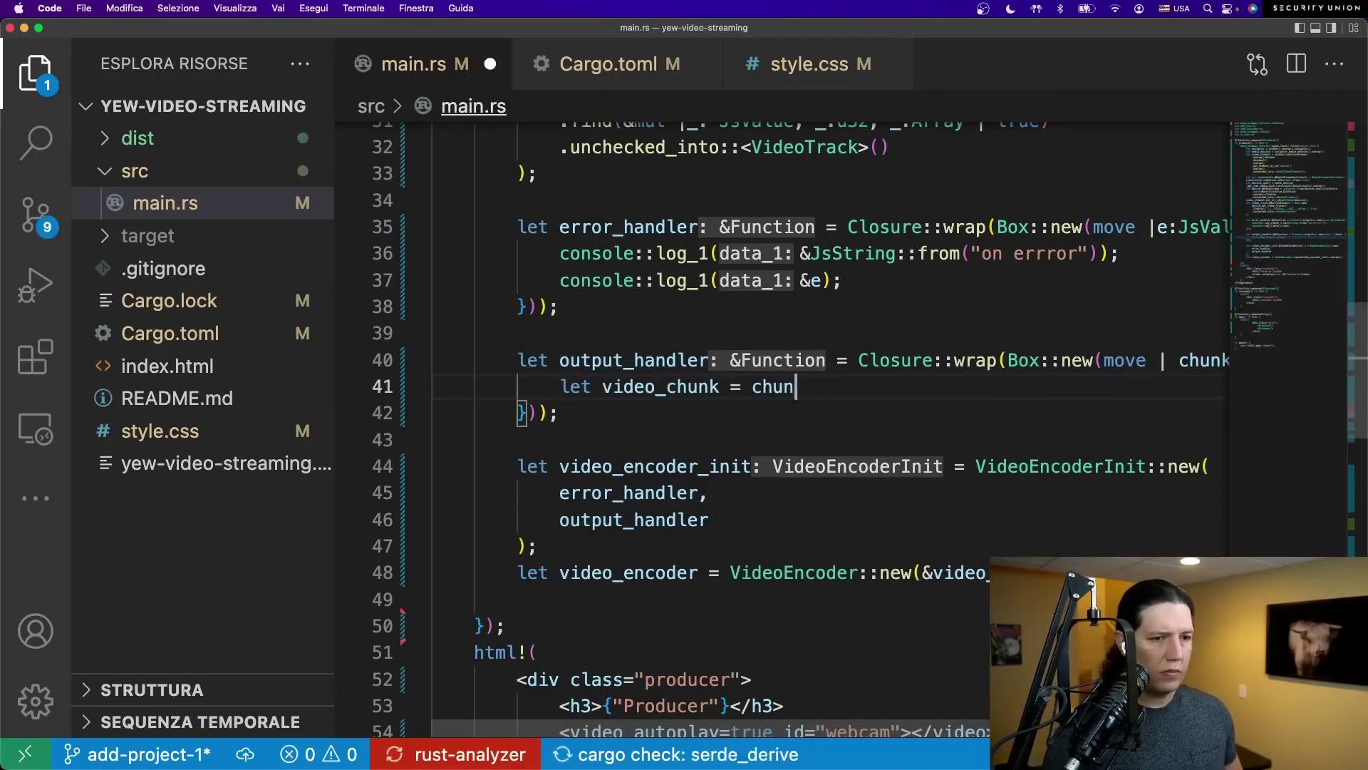
pyautogui.write('.unchecked_into::<Enc')
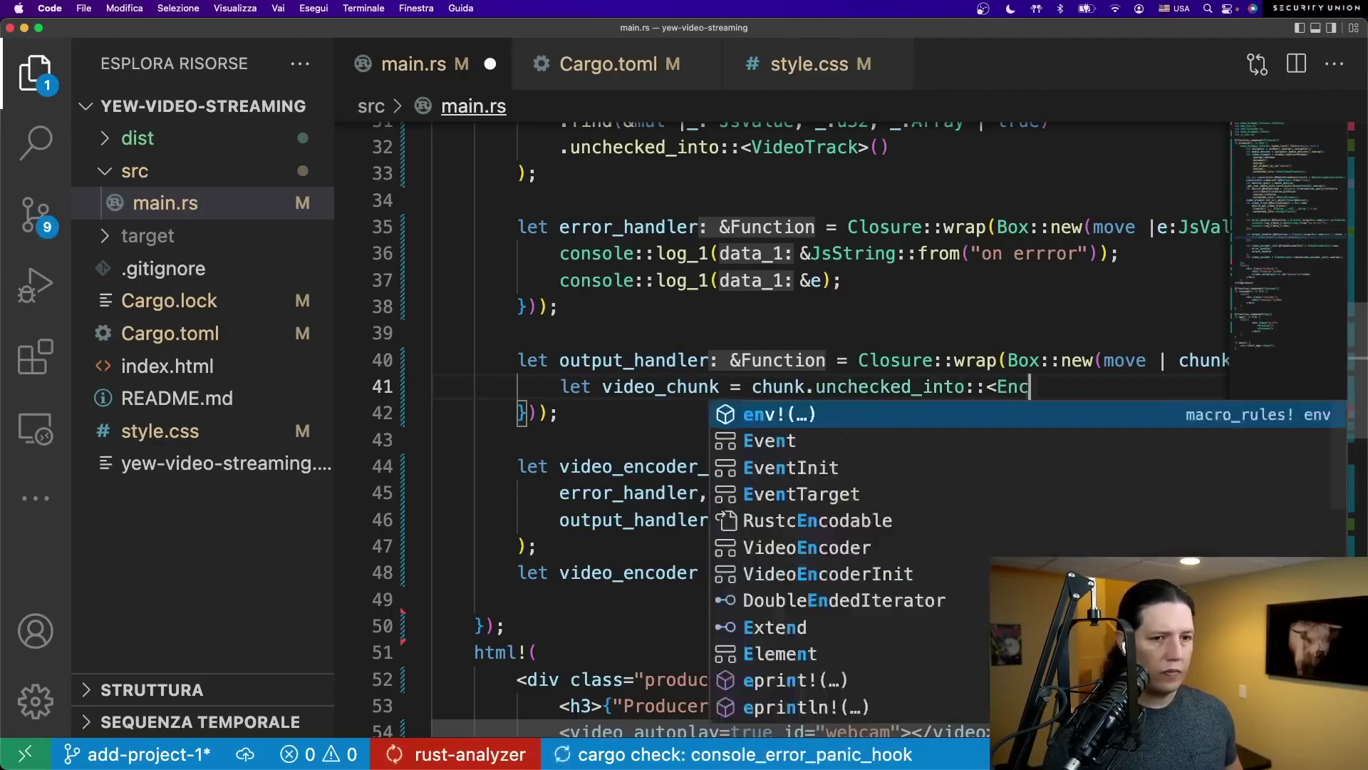
pyautogui.write('odedVideoChunk>();')
pyautogui.press('Return')
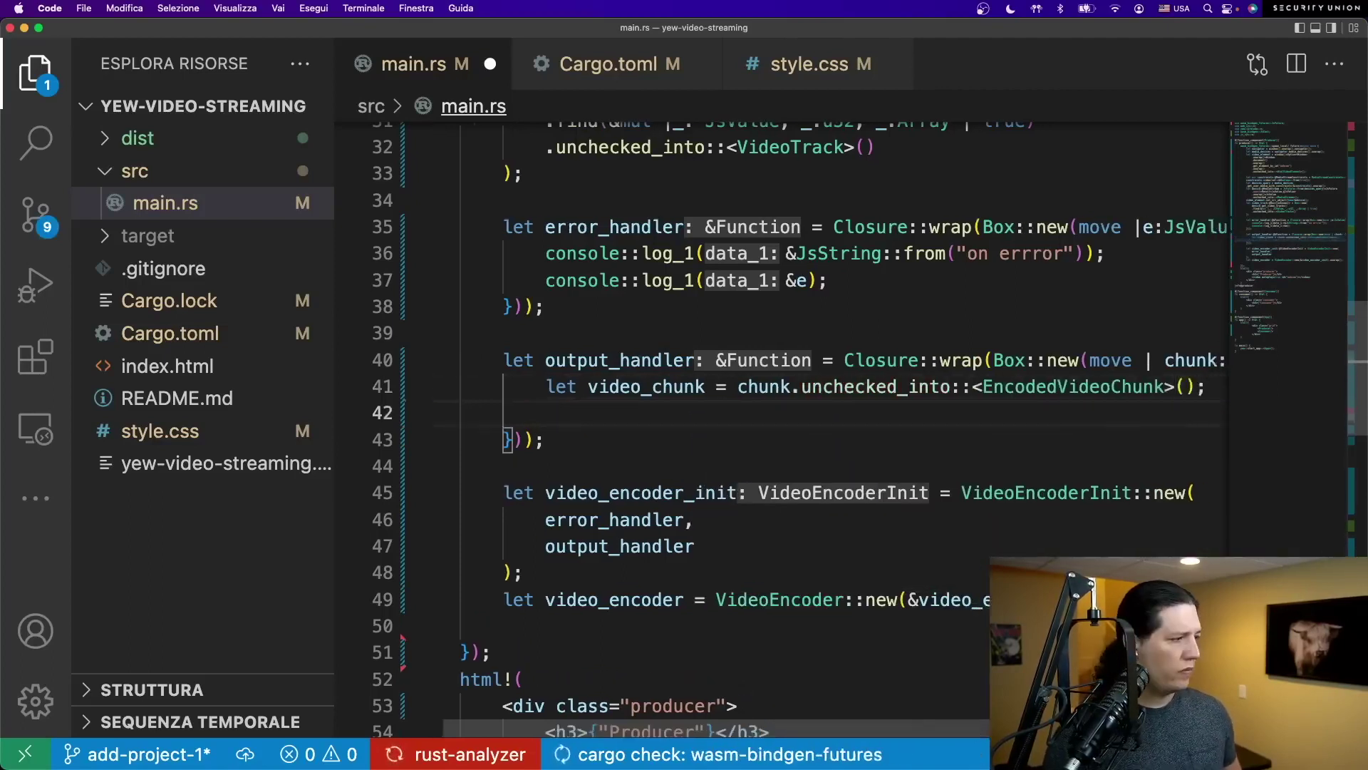
pyautogui.write('console::log_1(')
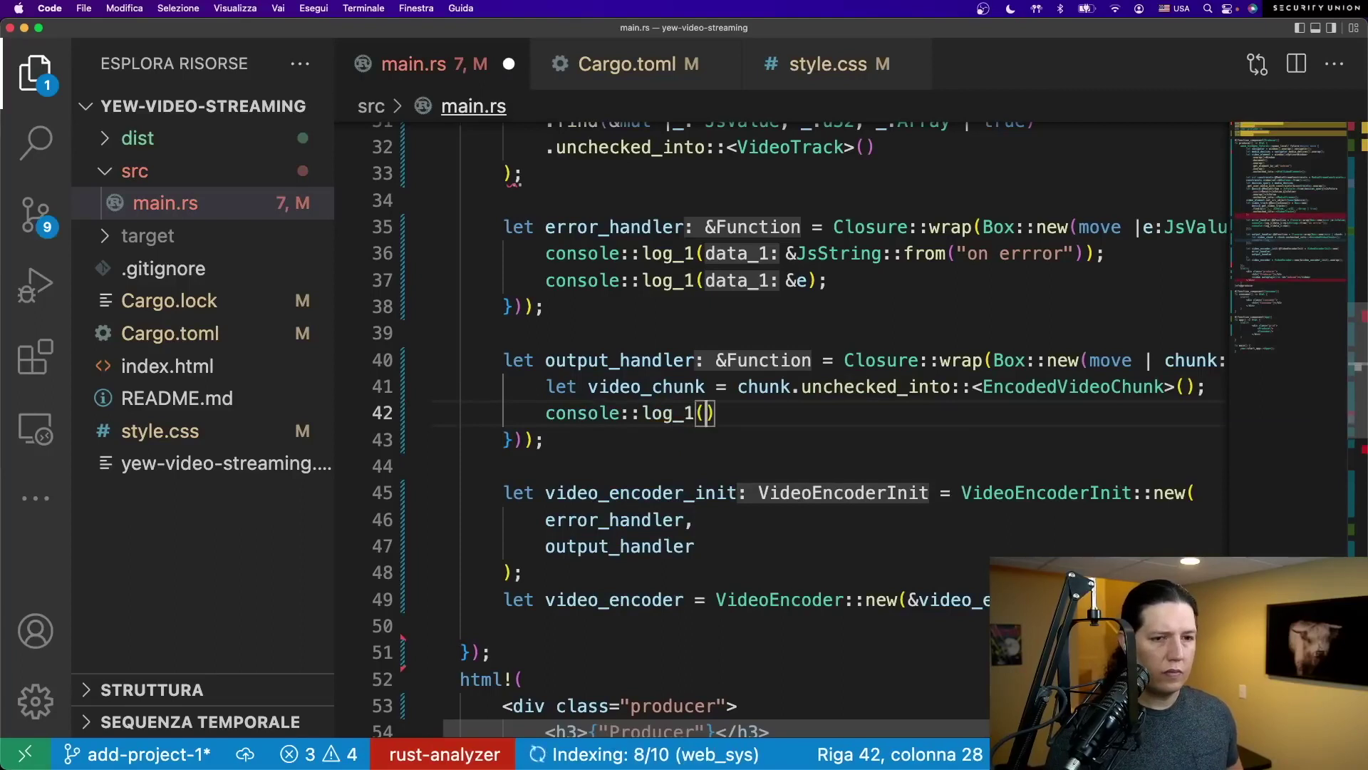
pyautogui.write('&chunk);')
# - Append .as_ref().unchecked_ref() to both handler arguments of VideoEncoderInit and save main.rs
pyautogui.click(702, 520)
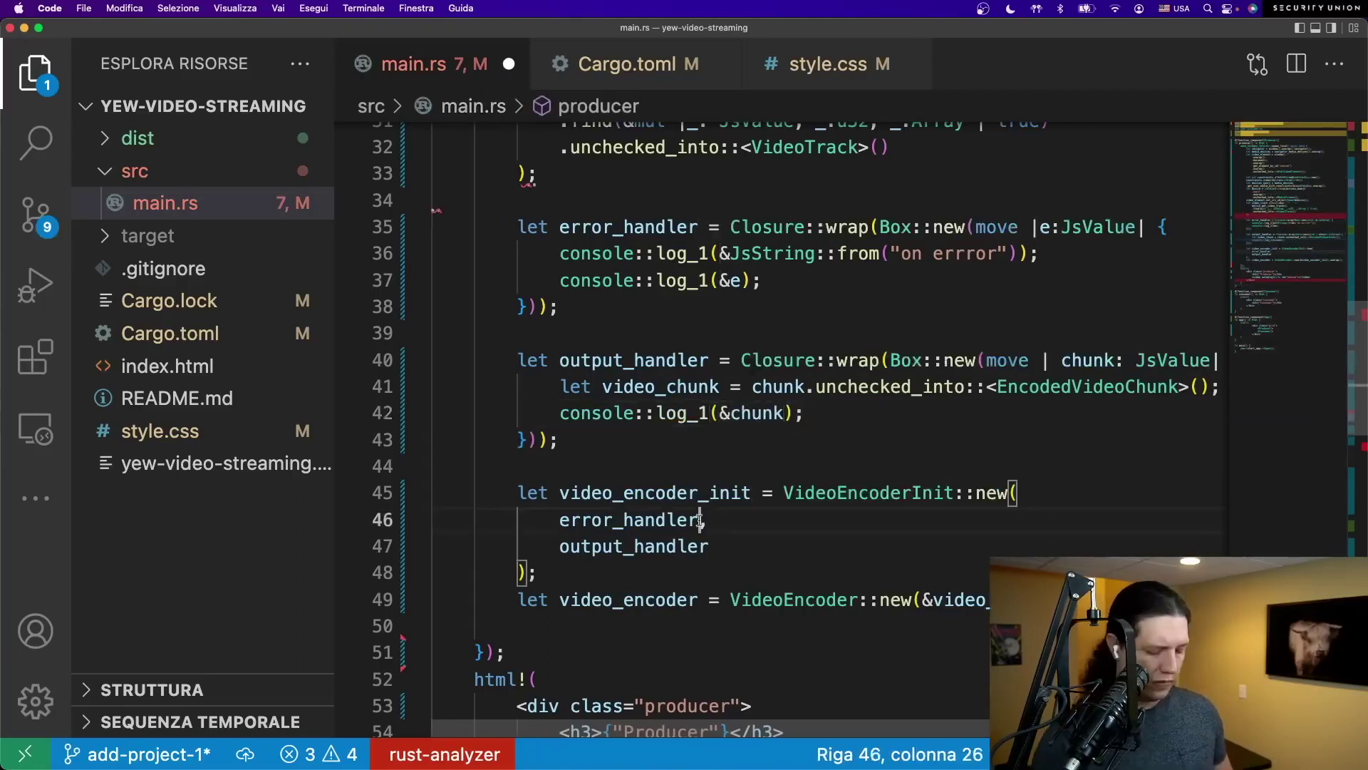
pyautogui.write('.as_ref().u')
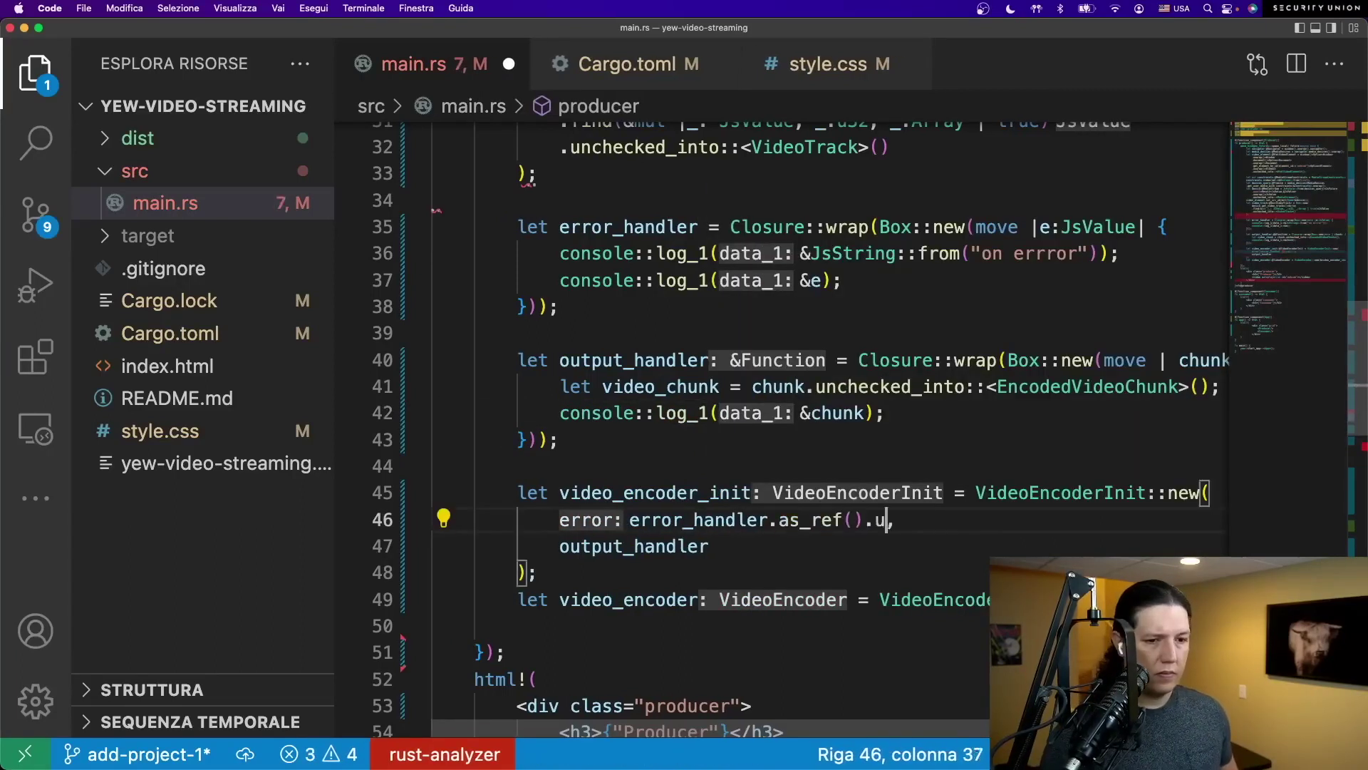
pyautogui.write('nchecked_ref')
pyautogui.write('()')
pyautogui.press('Down')
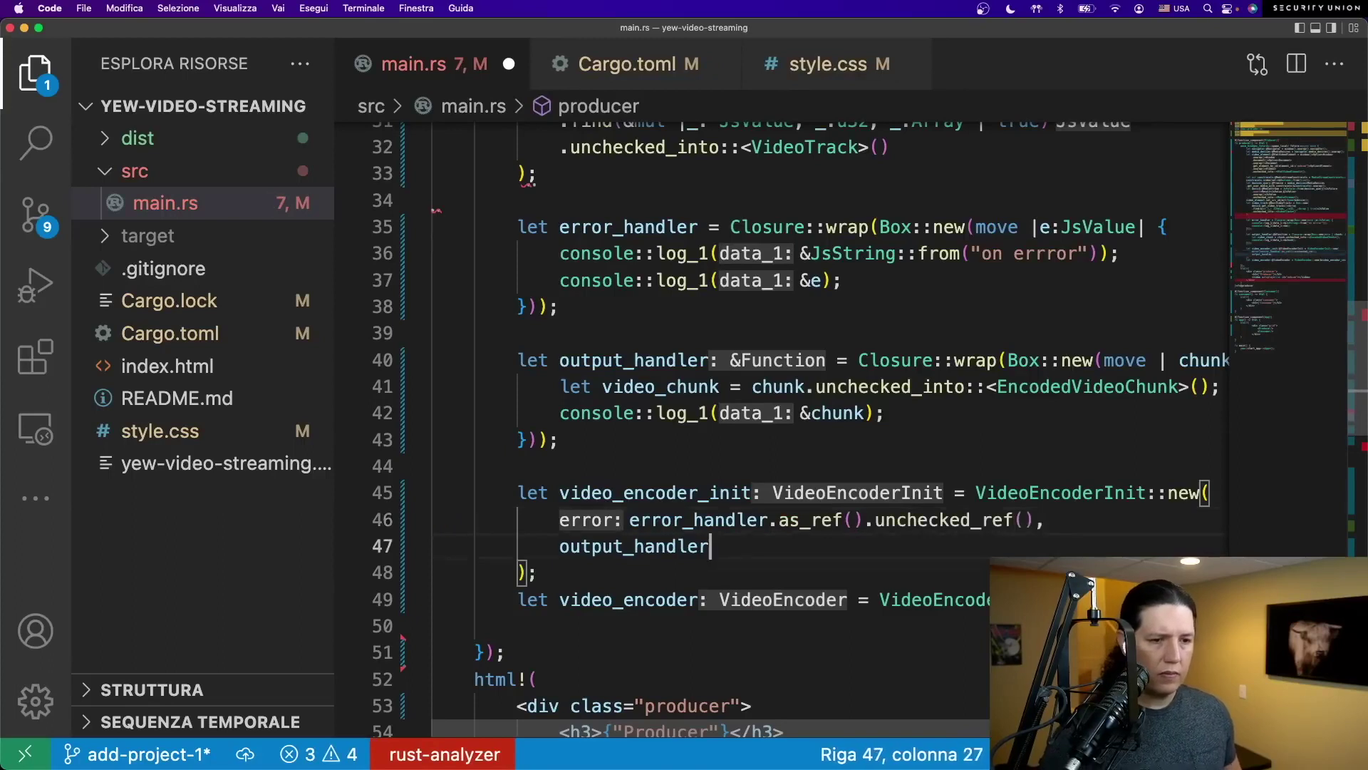
pyautogui.write('.as_ref().unchecked_ref()')
pyautogui.press('super+s')
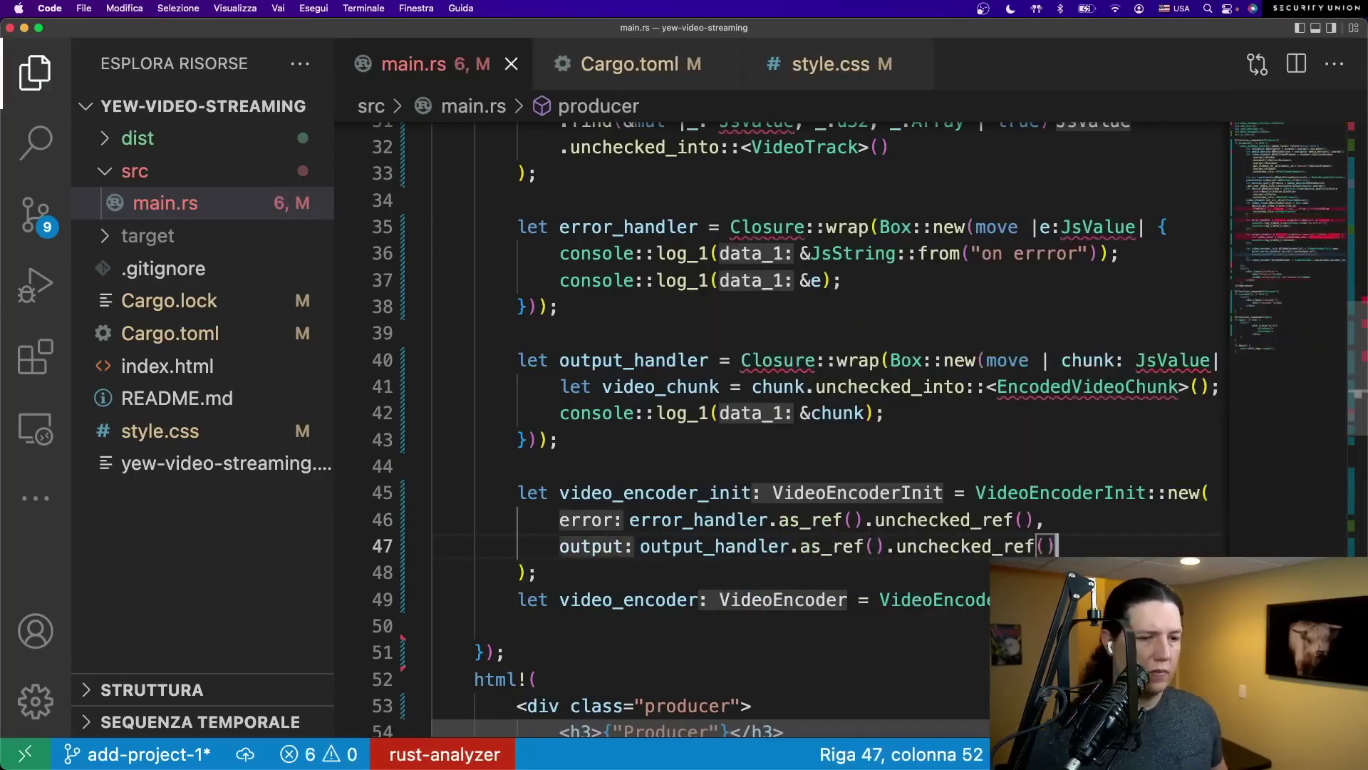
pyautogui.click(762, 359)
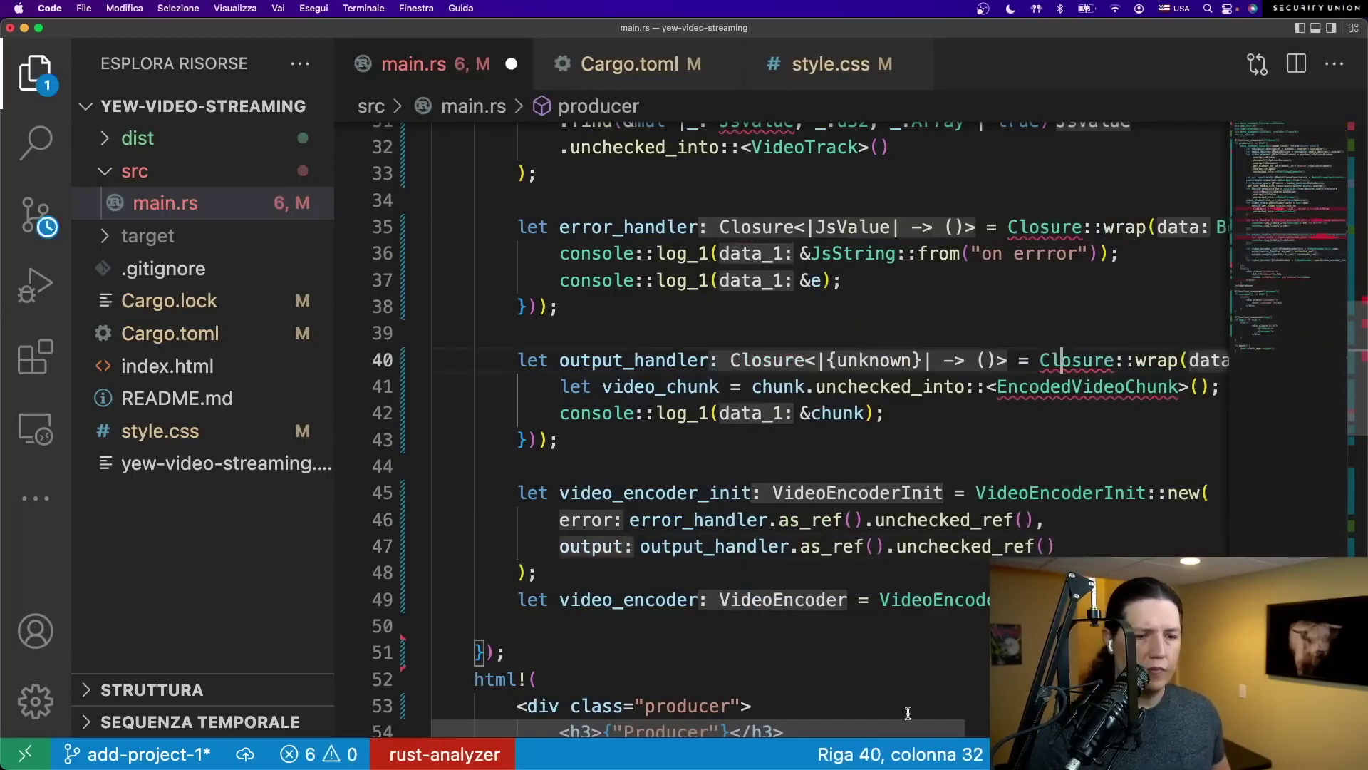
pyautogui.hscroll(5, 1123, 404)
pyautogui.click(1124, 360)
pyautogui.press('super+s')
pyautogui.hscroll(-3, 1124, 361)
# - Copy EncodedVideoChunk into Cargo.toml's web-sys features list and save
pyautogui.doubleClick(813, 388)
pyautogui.press('super+c')
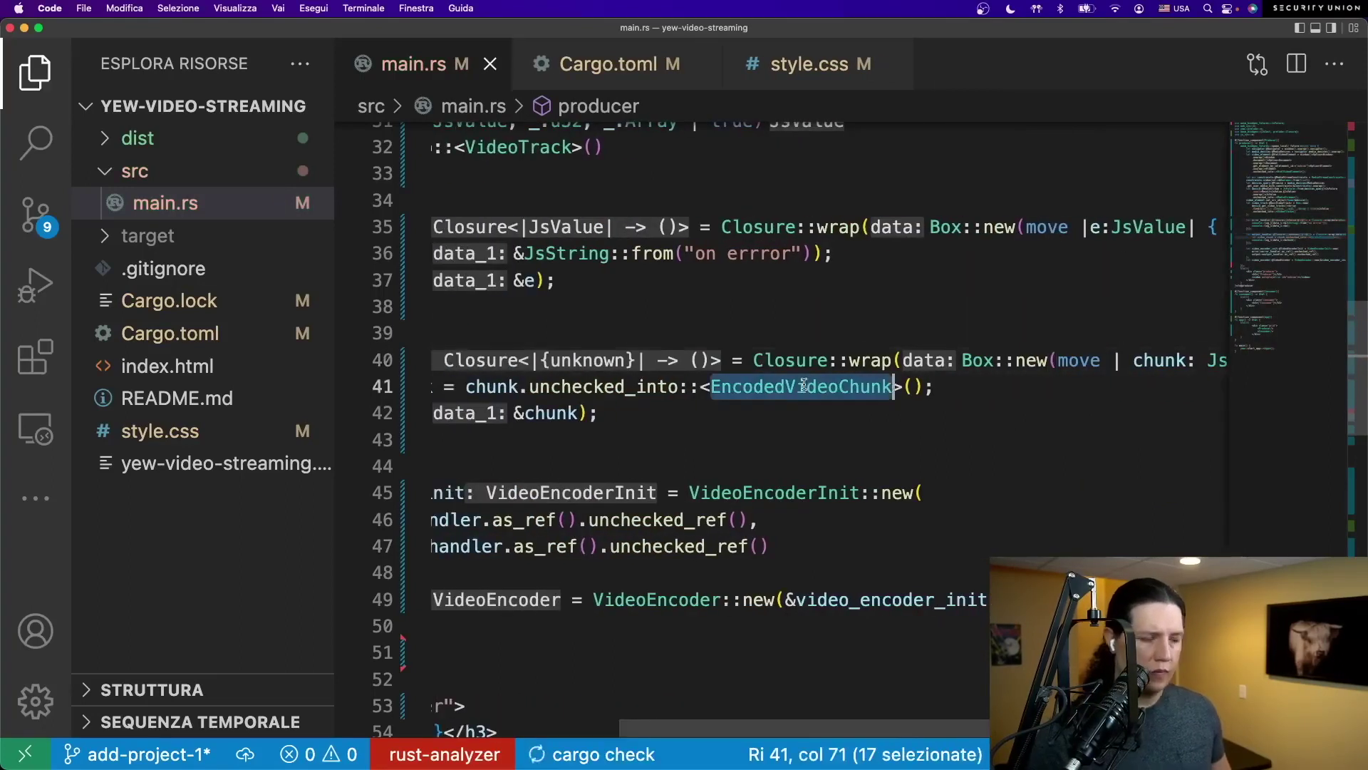
pyautogui.click(609, 65)
pyautogui.scroll(-3, 623, 209)
pyautogui.click(561, 313)
pyautogui.press('Return')
pyautogui.press('Tab')
pyautogui.write('"')
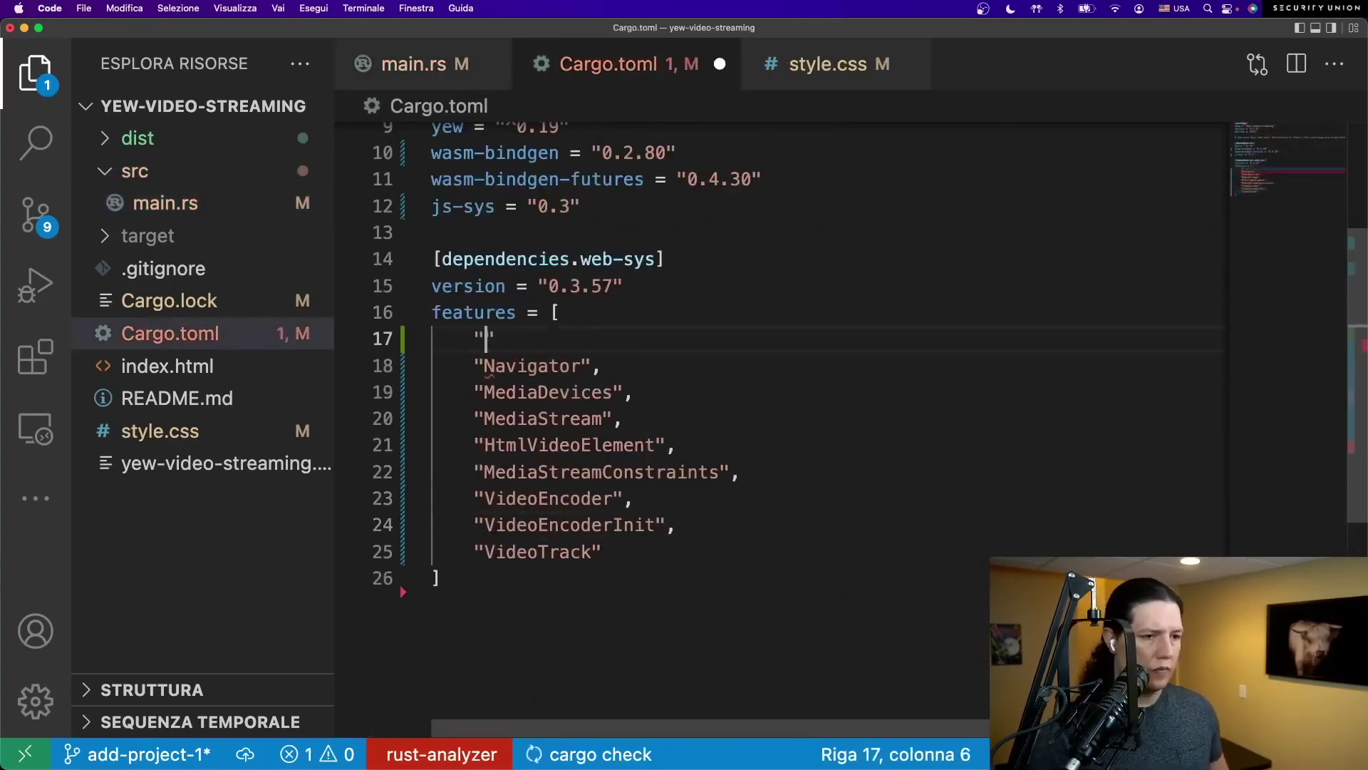
pyautogui.press('super+v')
pyautogui.write('",')
pyautogui.press('super+s')
# - Back in main.rs, remove the blank line before the encoder init
pyautogui.hotkey('ctrl', 'Tab')
pyautogui.hscroll(-5, 615, 462)
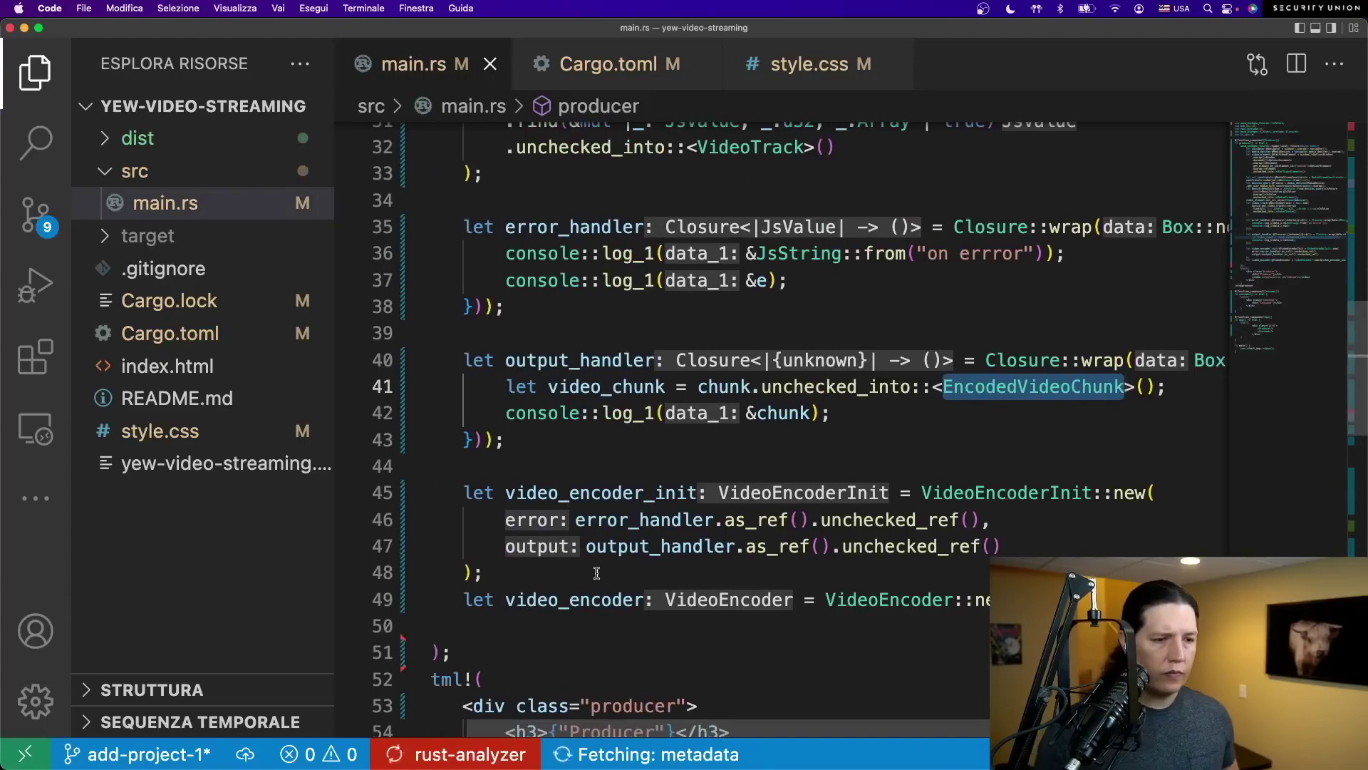
pyautogui.click(588, 573)
pyautogui.hscroll(-2, 615, 462)
pyautogui.click(615, 461)
pyautogui.press('BackSpace')
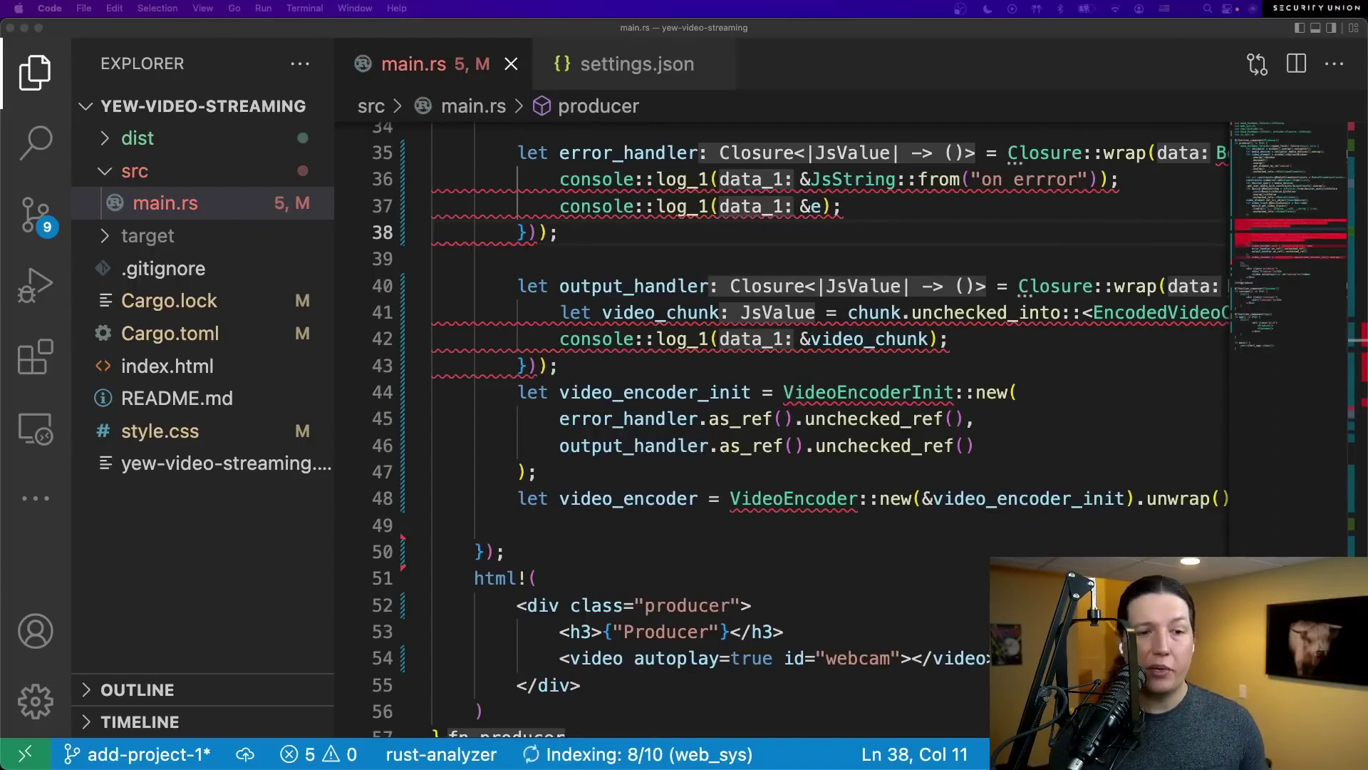
# - Inspect the rust-analyzer errors on the VideoEncoder::new(&video_encoder_init).unwrap() code
pyautogui.click(822, 524)
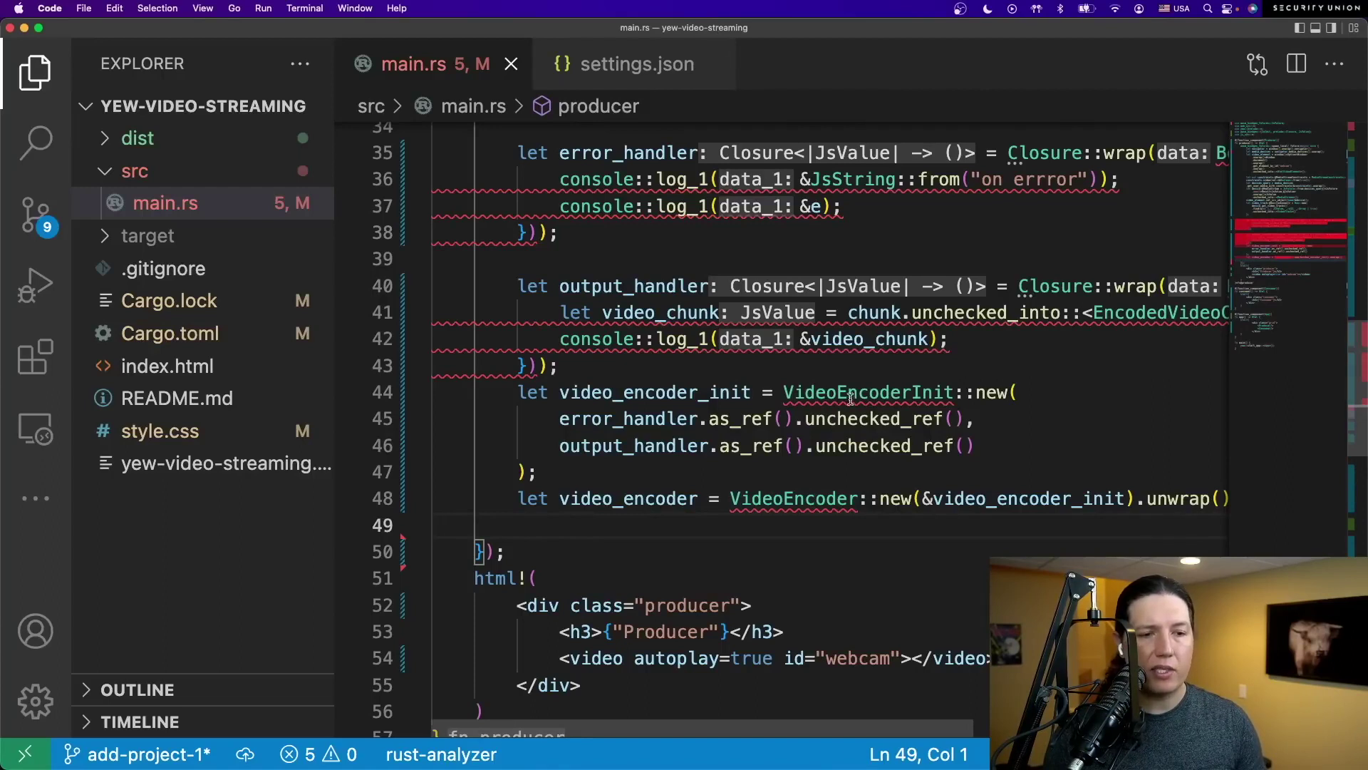
pyautogui.click(850, 392)
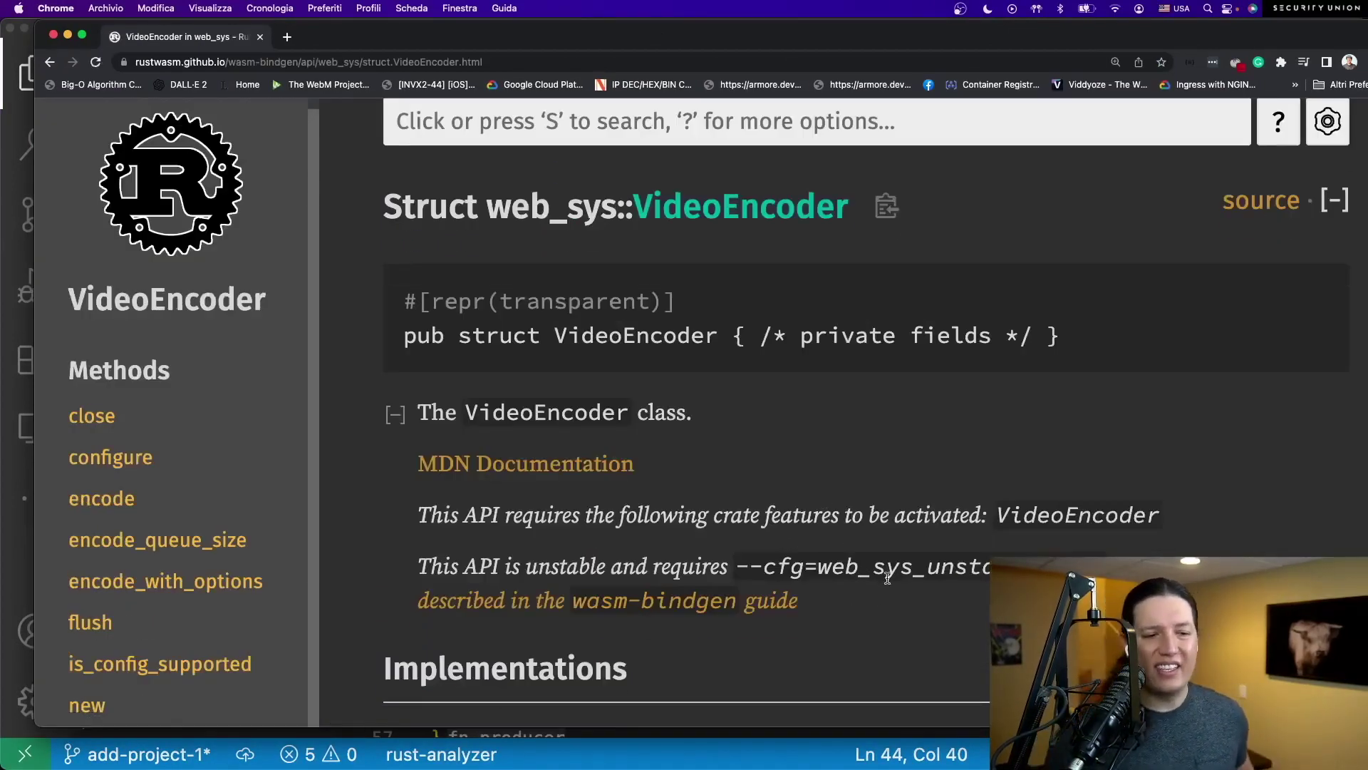
# - Read the web_sys_unstable_apis cfg flag and VideoEncoder feature requirements in the docs
pyautogui.doubleClick(861, 569)
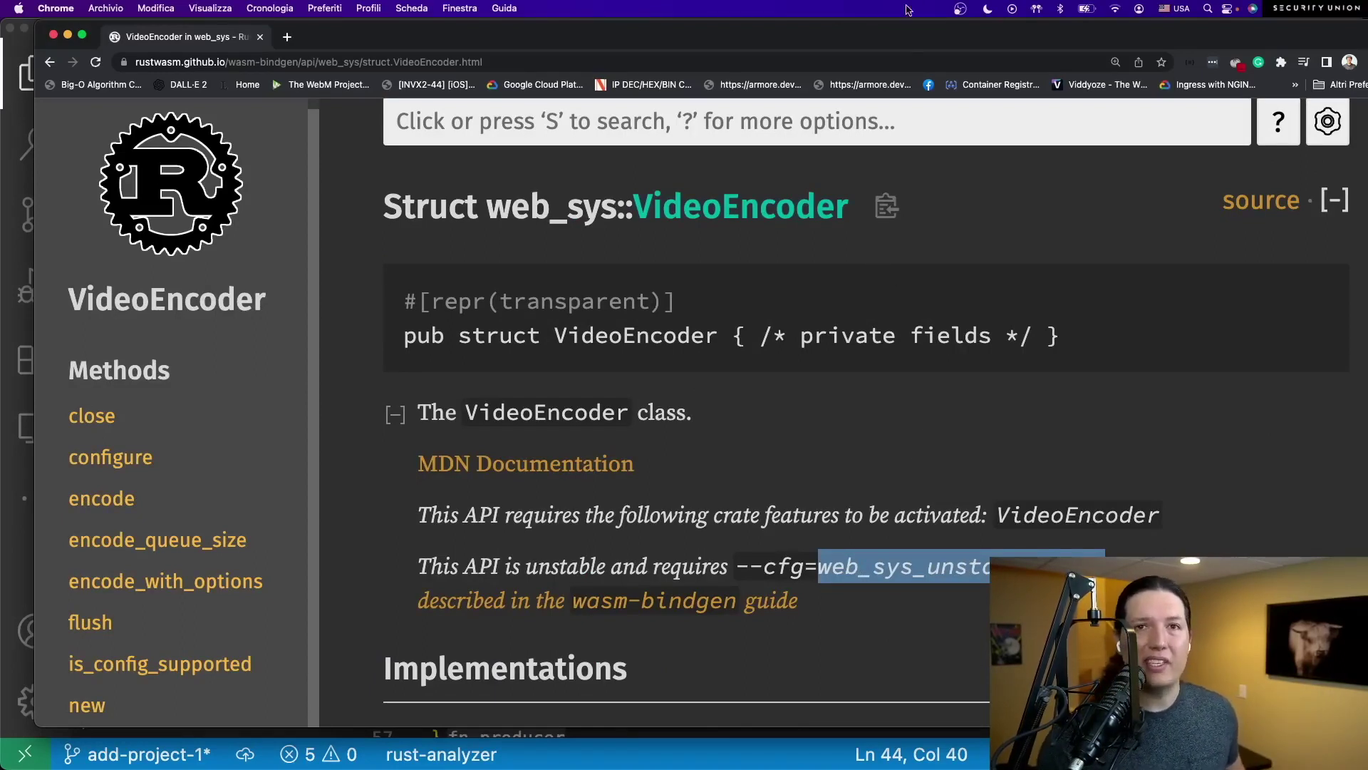
pyautogui.doubleClick(1044, 518)
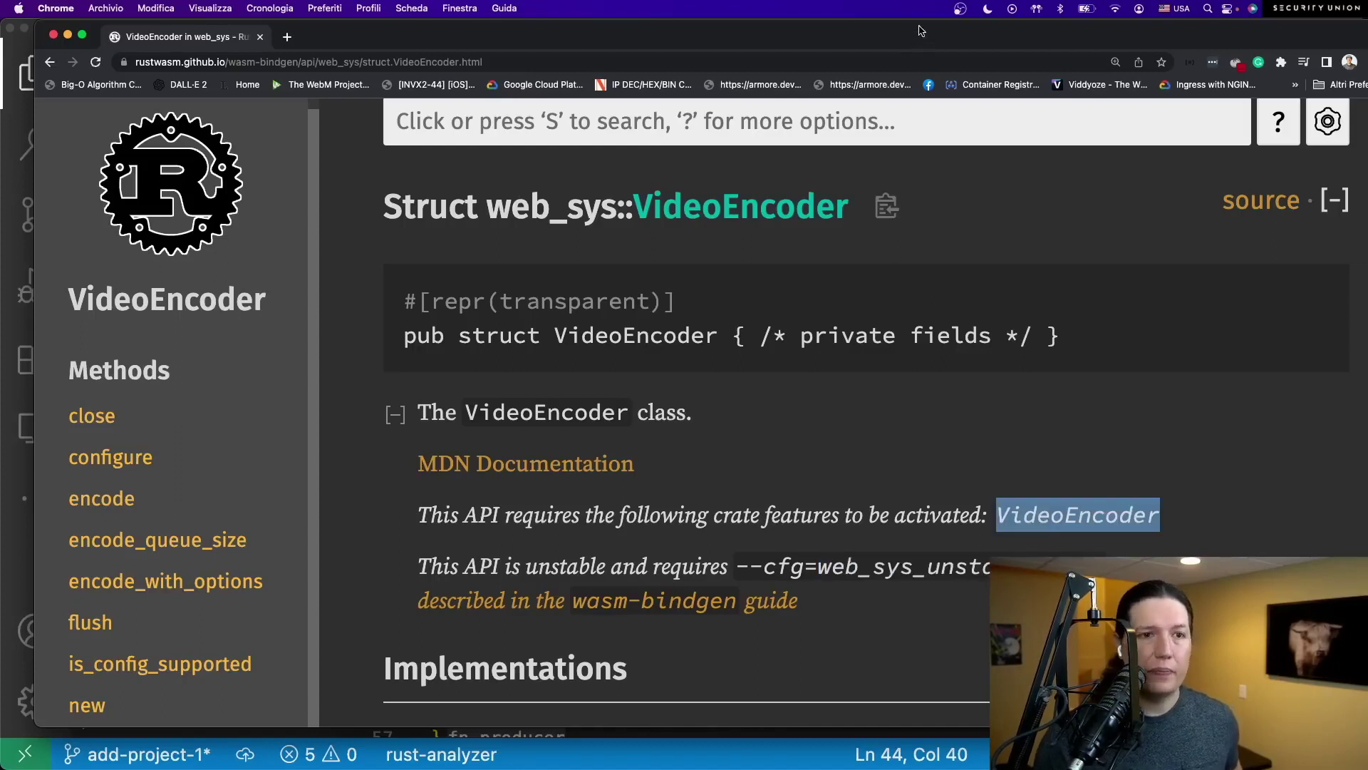
pyautogui.press('super+Tab')
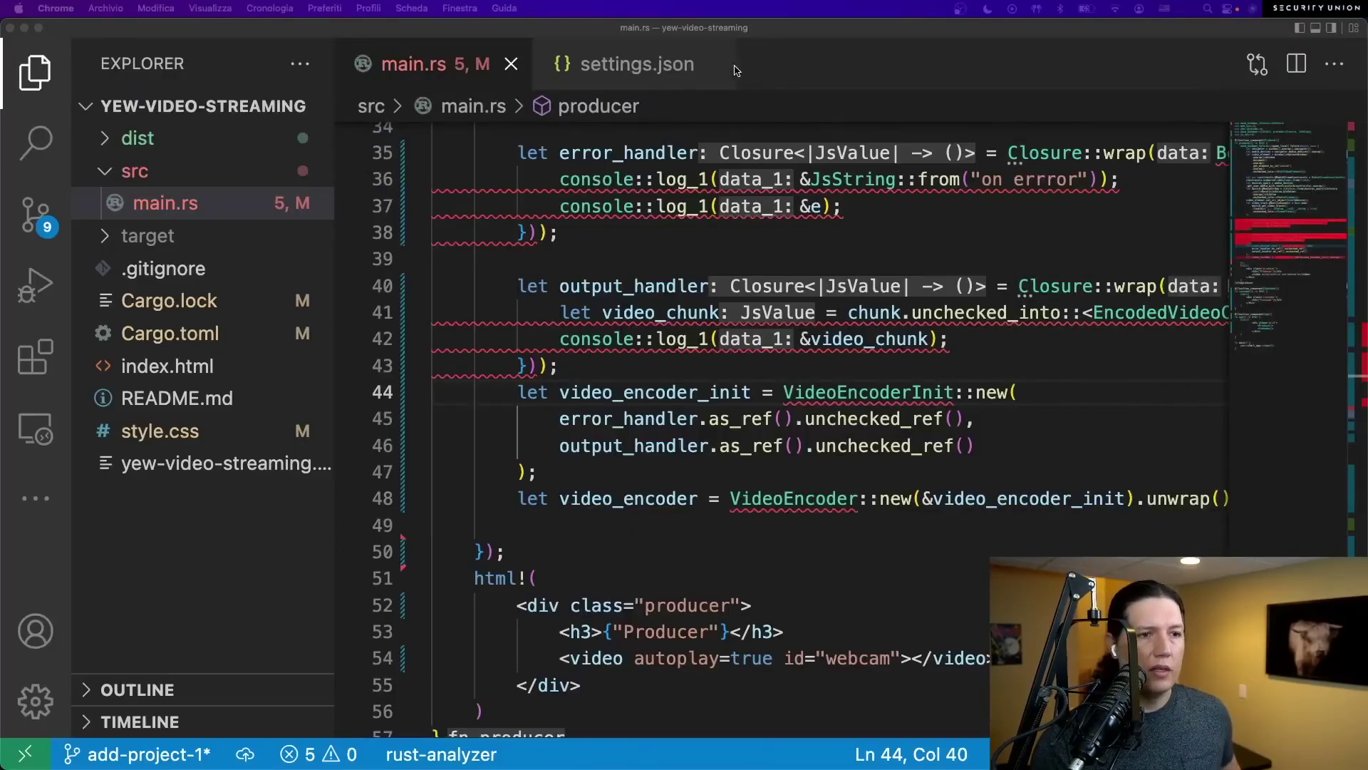
# - Open the user settings JSON via Preferences: Open Settings (JSON)
pyautogui.click(694, 232)
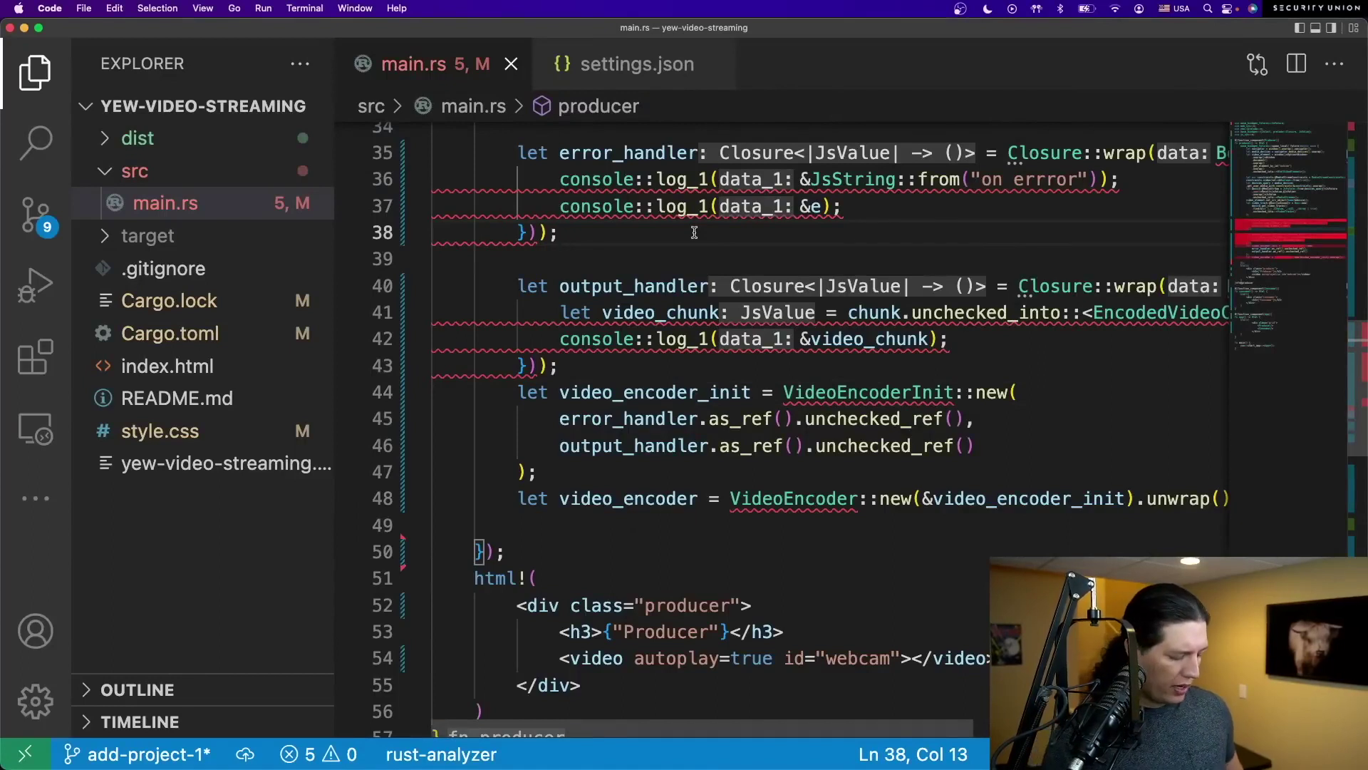
pyautogui.press('cmd+shift+p')
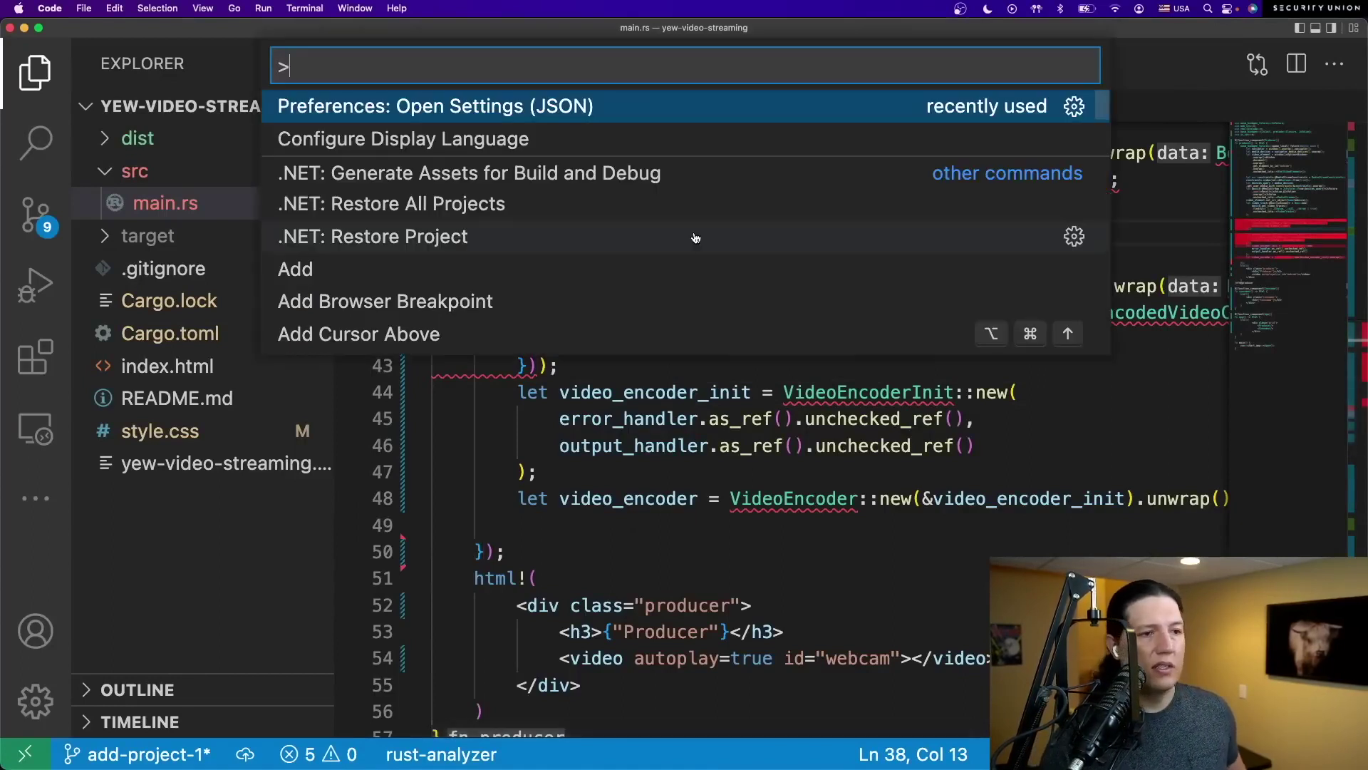
pyautogui.press('Return')
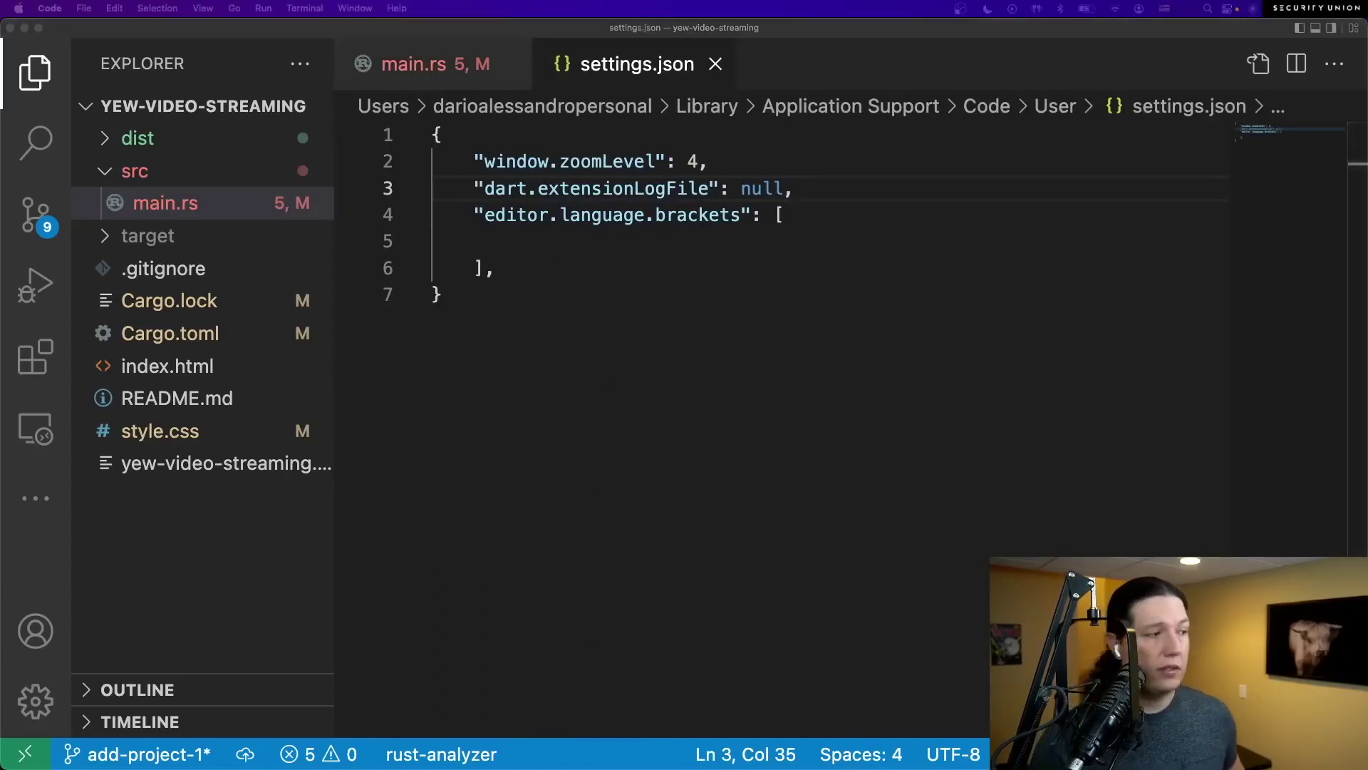
# - Paste rust-analyzer.server.extraEnv with RUSTFLAGS "--cfg=web_sys_unstable_apis" and format it onto separate lines
pyautogui.click(580, 263)
pyautogui.press('Down')
pyautogui.press('End')
pyautogui.press('Return')
pyautogui.write('"rust-analyzer.server.extraEnv": { "RUSTFLAGS": "--cfg=web_sys_unstable_apis" }')
pyautogui.click(728, 293)
pyautogui.press('Return')
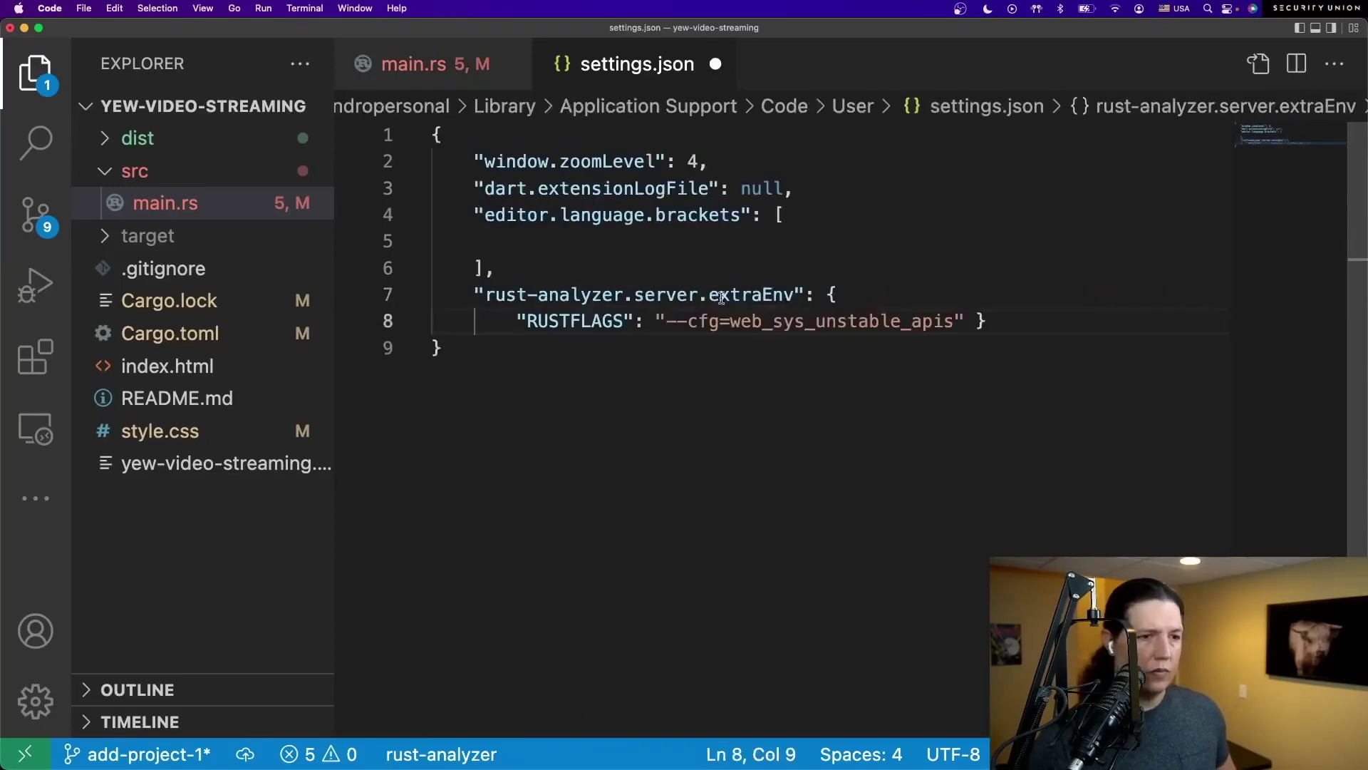
pyautogui.click(968, 321)
pyautogui.press('Return')
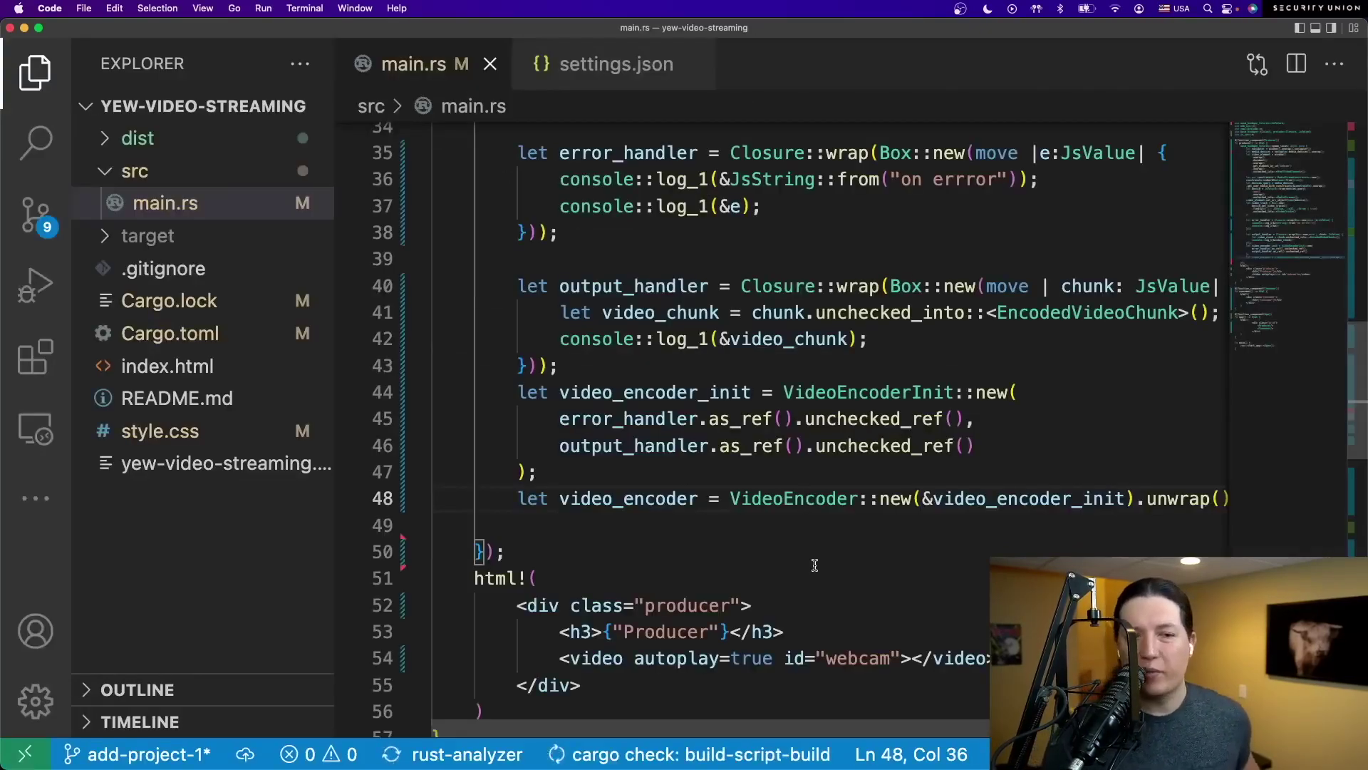
# - Add a console entry to Cargo.toml's web-sys features and save
pyautogui.click(694, 179)
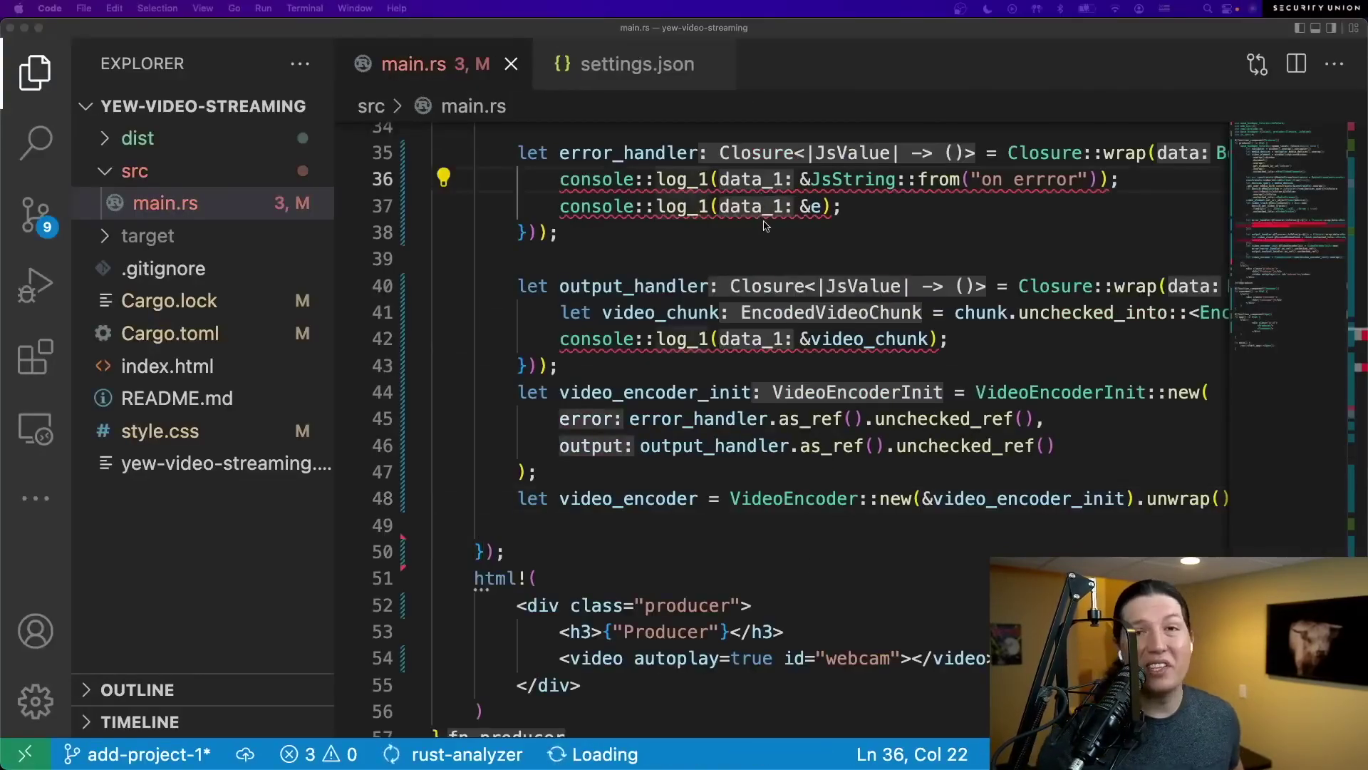
pyautogui.scroll(3, 650, 184)
pyautogui.click(634, 327)
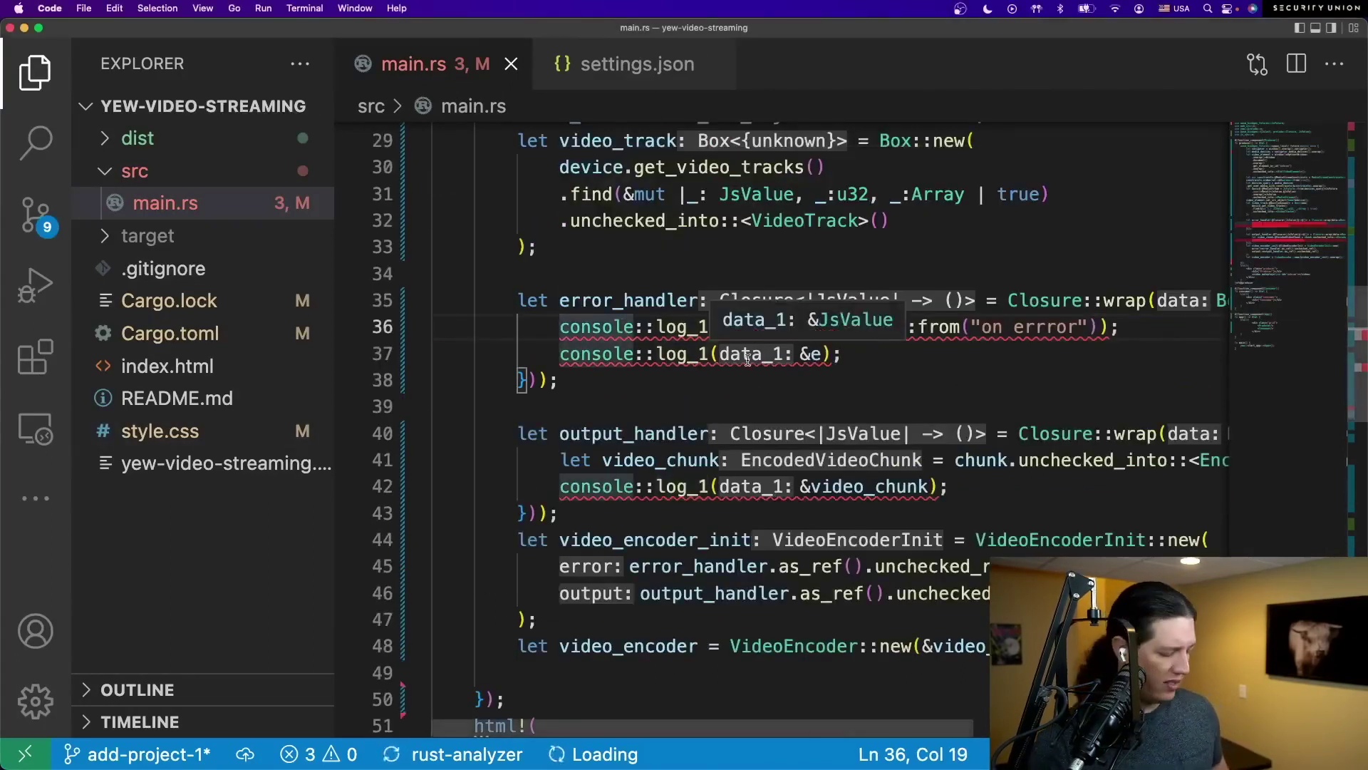
pyautogui.press('super+p')
pyautogui.write('cargo')
pyautogui.press('Return')
pyautogui.click(566, 387)
pyautogui.press('Return')
pyautogui.write('"co')
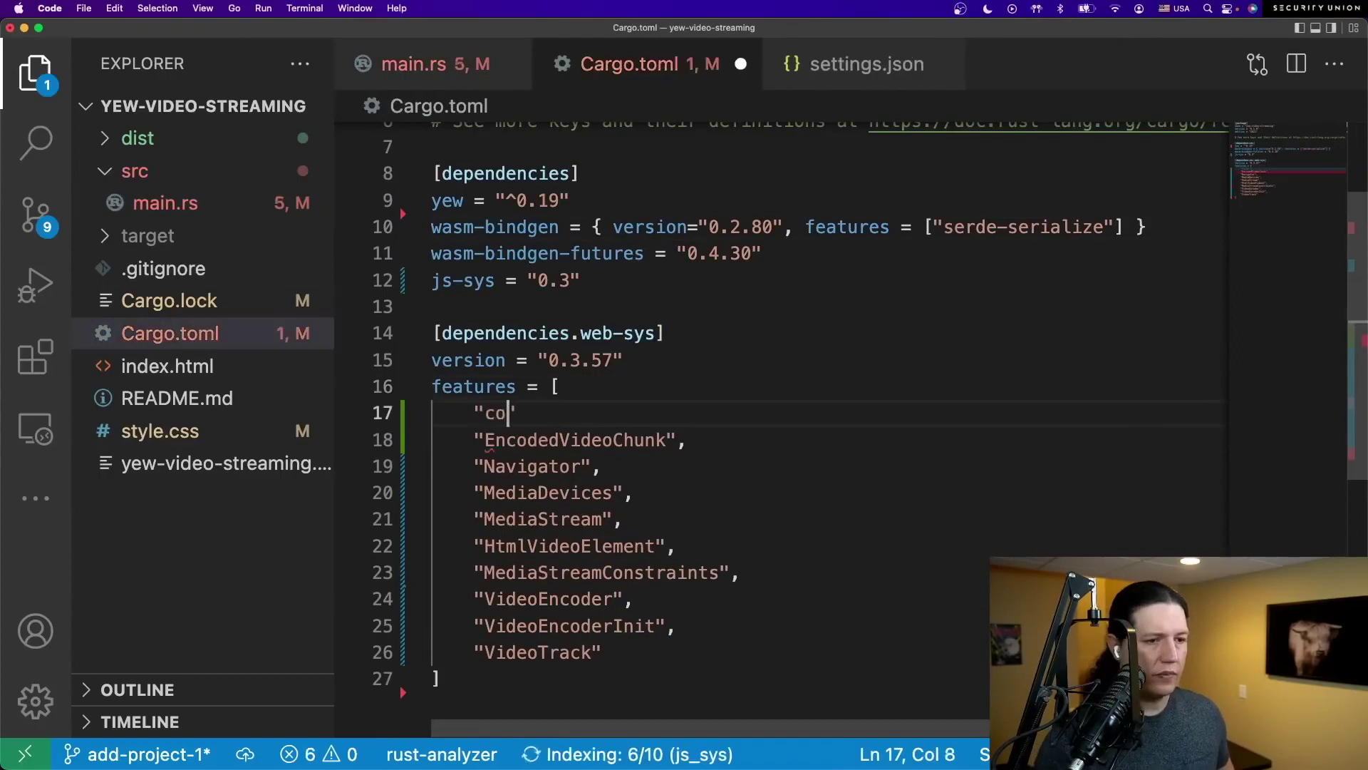
pyautogui.write('nsole",')
pyautogui.press('super+s')
pyautogui.click(448, 70)
# - Append "as Box<dyn FnMut(JsValue)>" to both the error_handler and output_handler closures
pyautogui.click(560, 379)
pyautogui.moveTo(538, 380)
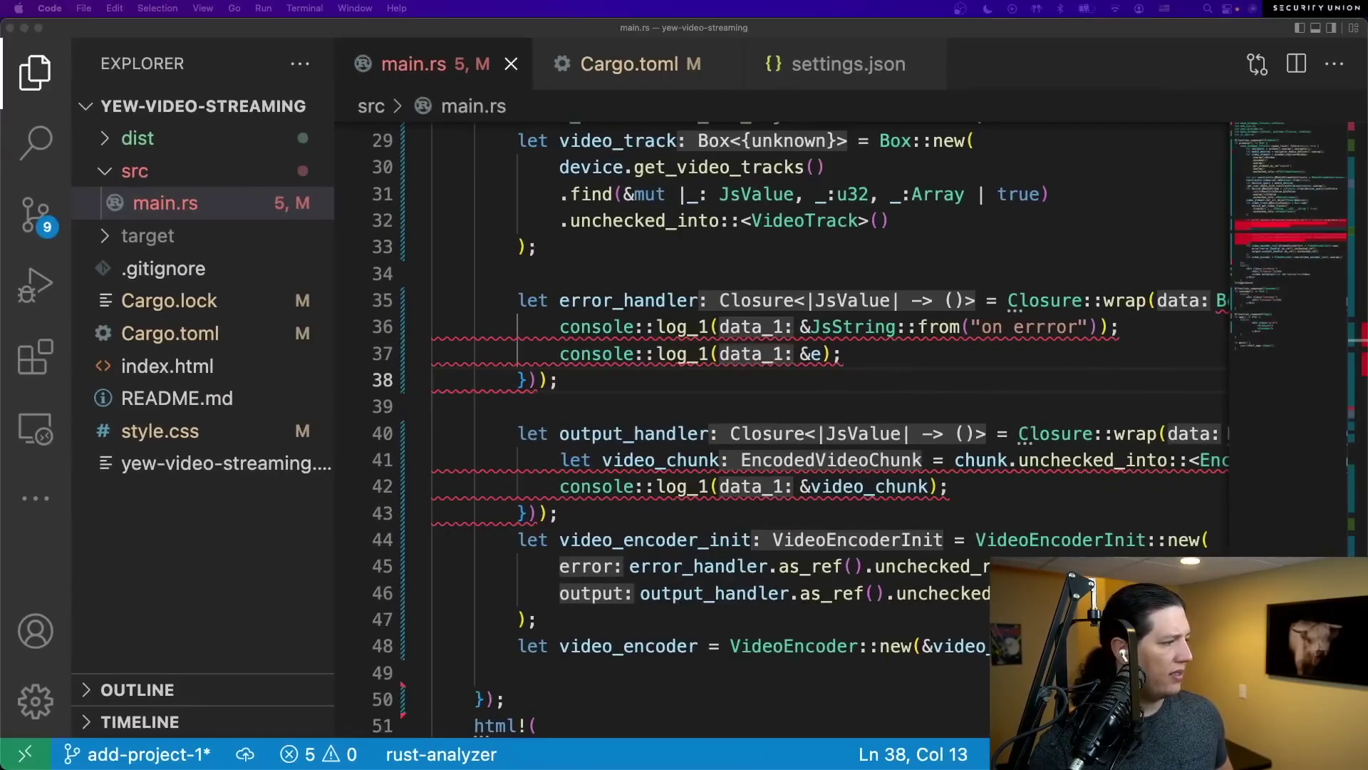
pyautogui.click(542, 380)
pyautogui.write('as Box<dyn FnMut(JsValue)>')
pyautogui.click(545, 513)
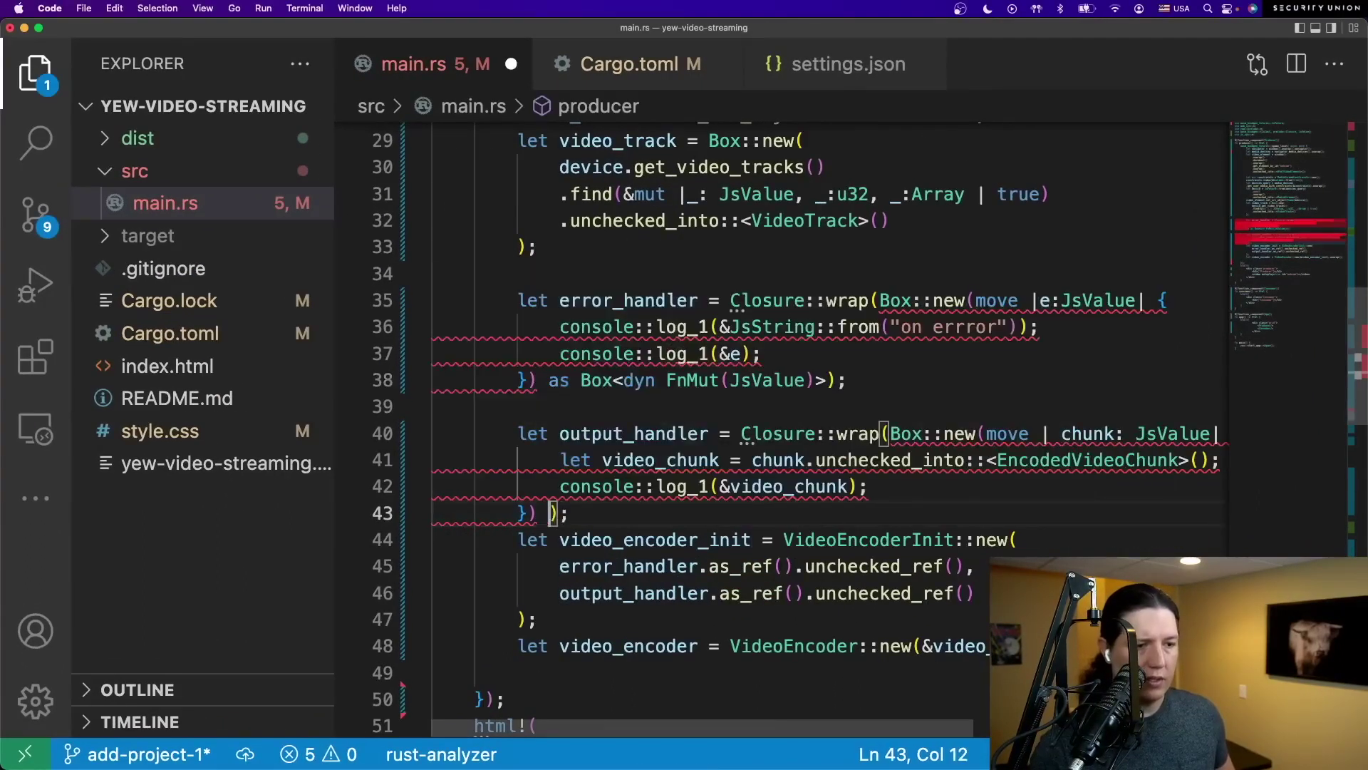
pyautogui.write('as Box<dyn FnMut(JsValue)>')
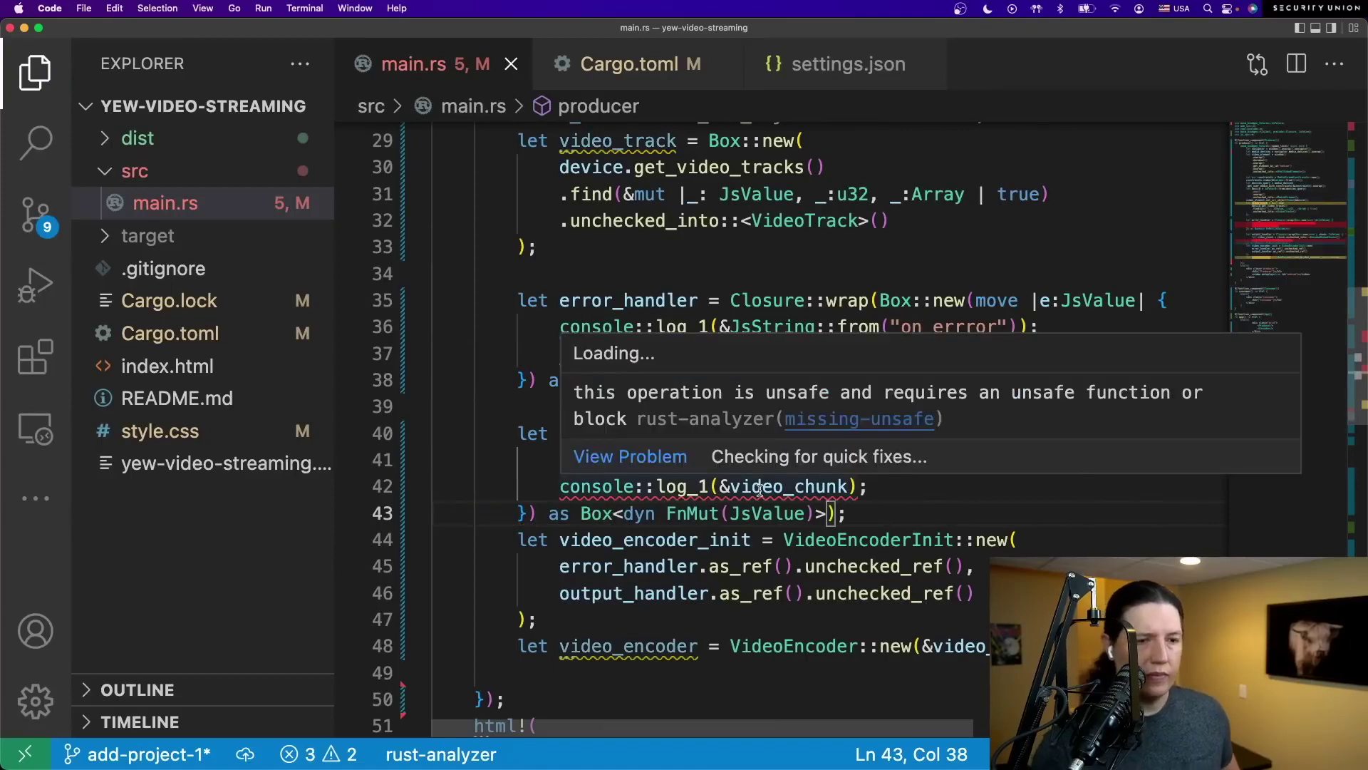
pyautogui.moveTo(748, 733); pyautogui.dragTo(796, 732)
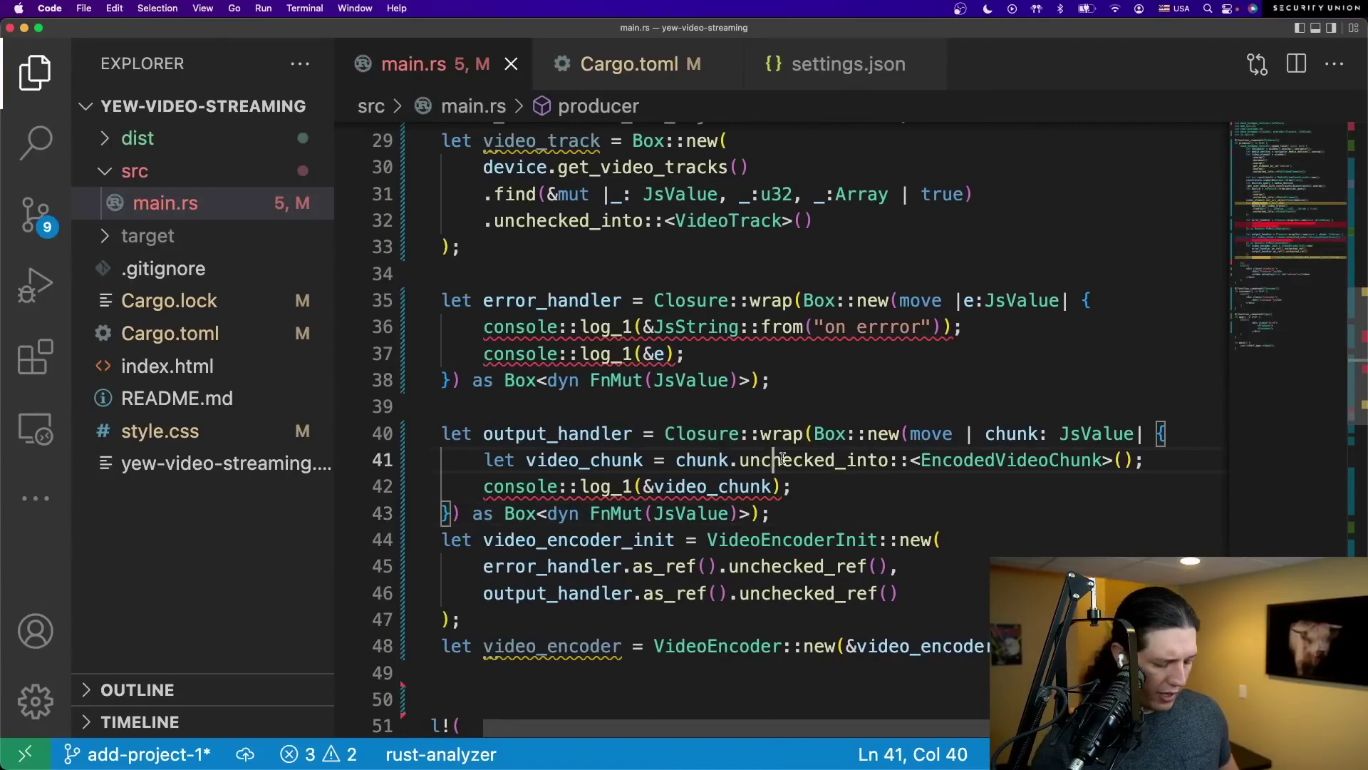
# - Comment out the EncodedVideoChunk conversion line and log chunk instead of video_chunk
pyautogui.press('super+slash')
pyautogui.click(700, 487)
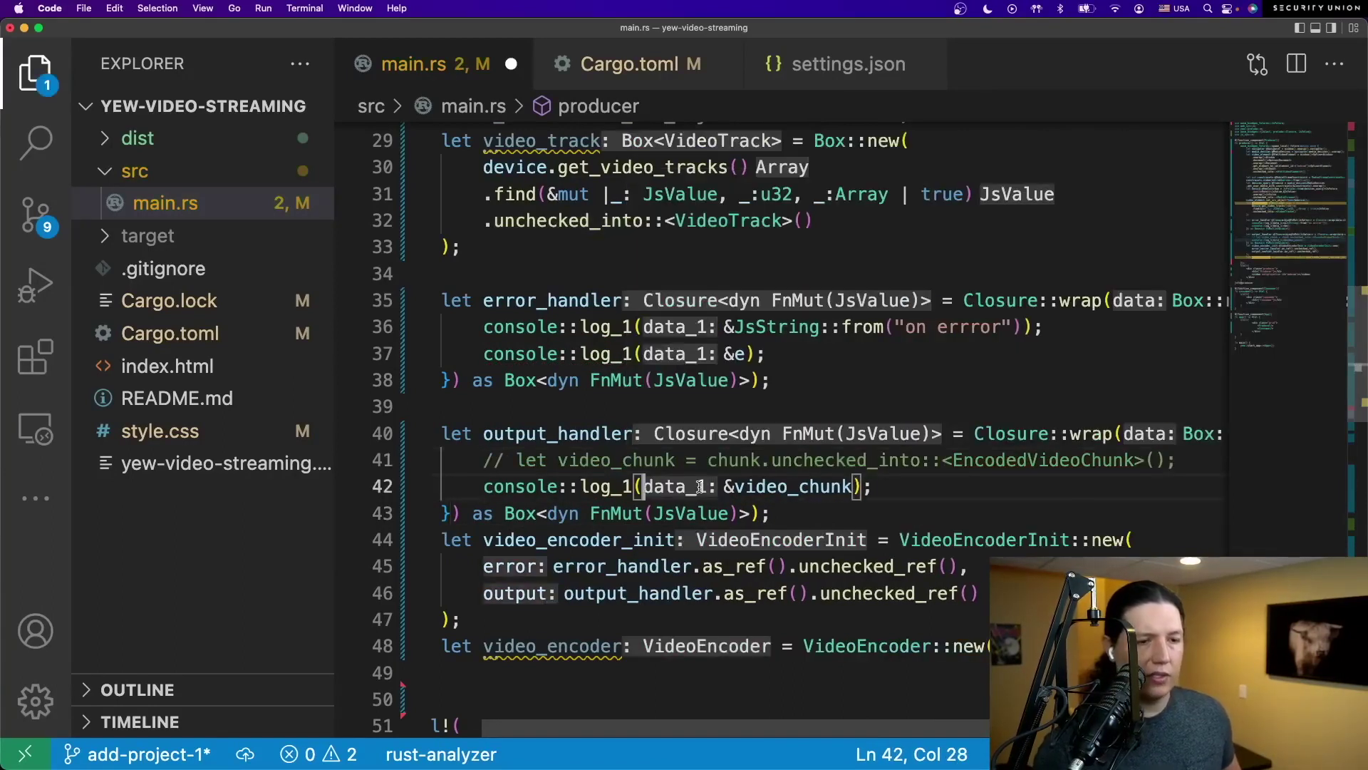
pyautogui.doubleClick(769, 487)
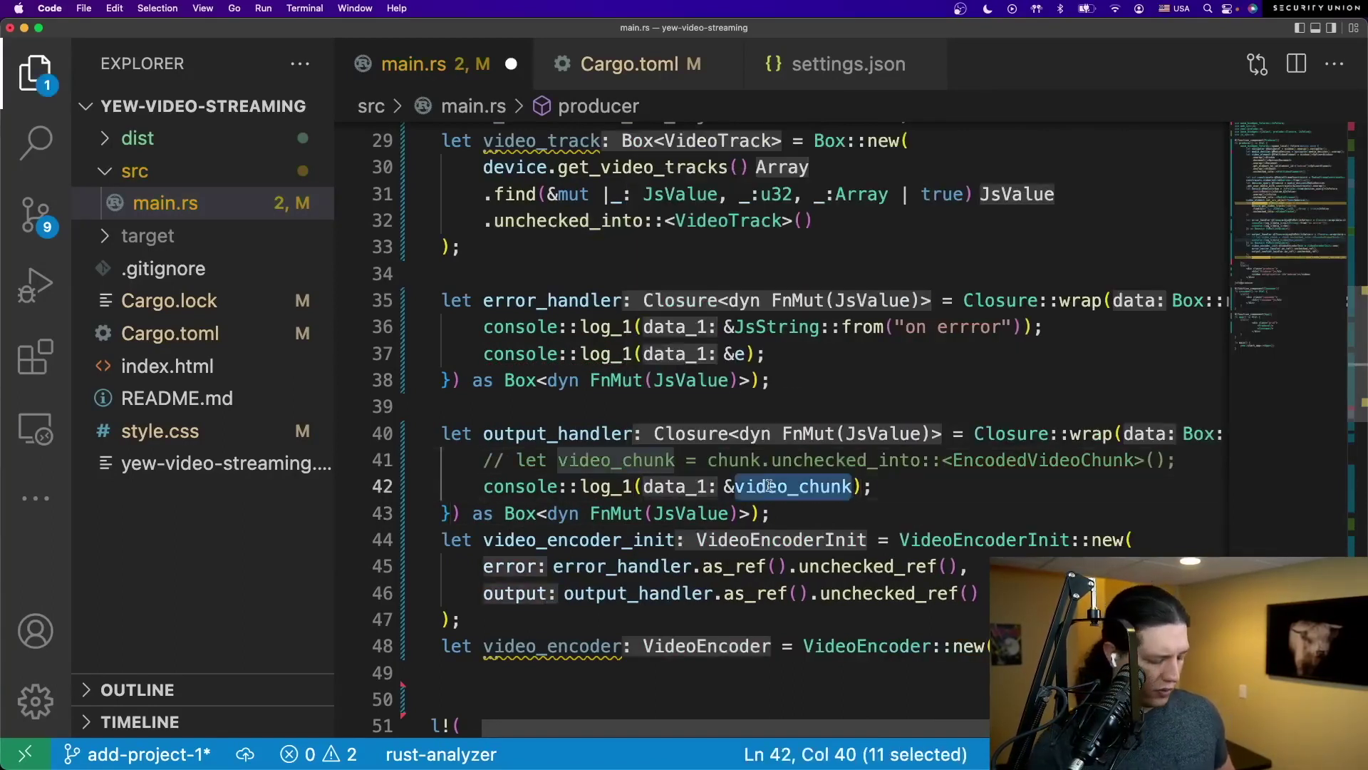
pyautogui.write('chunk')
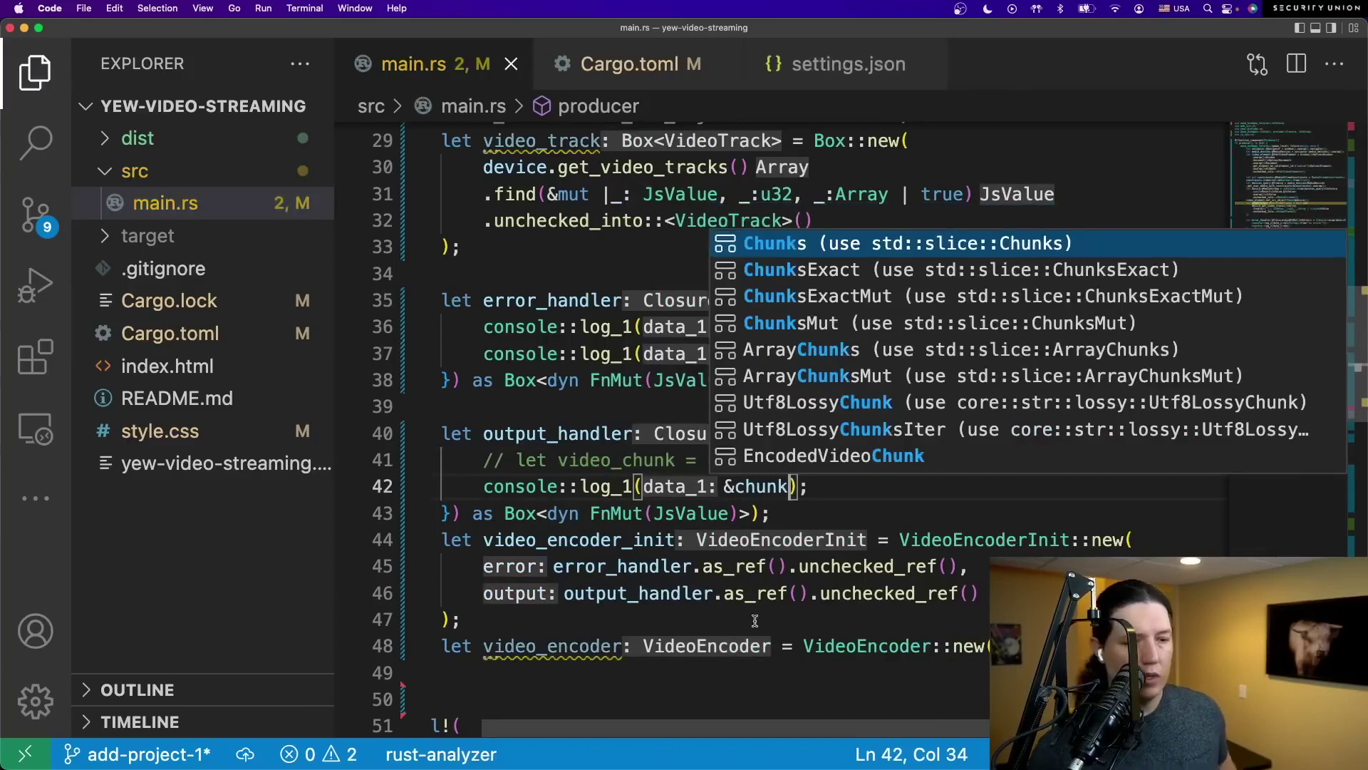
pyautogui.scroll(-3, 642, 577)
pyautogui.click(588, 450)
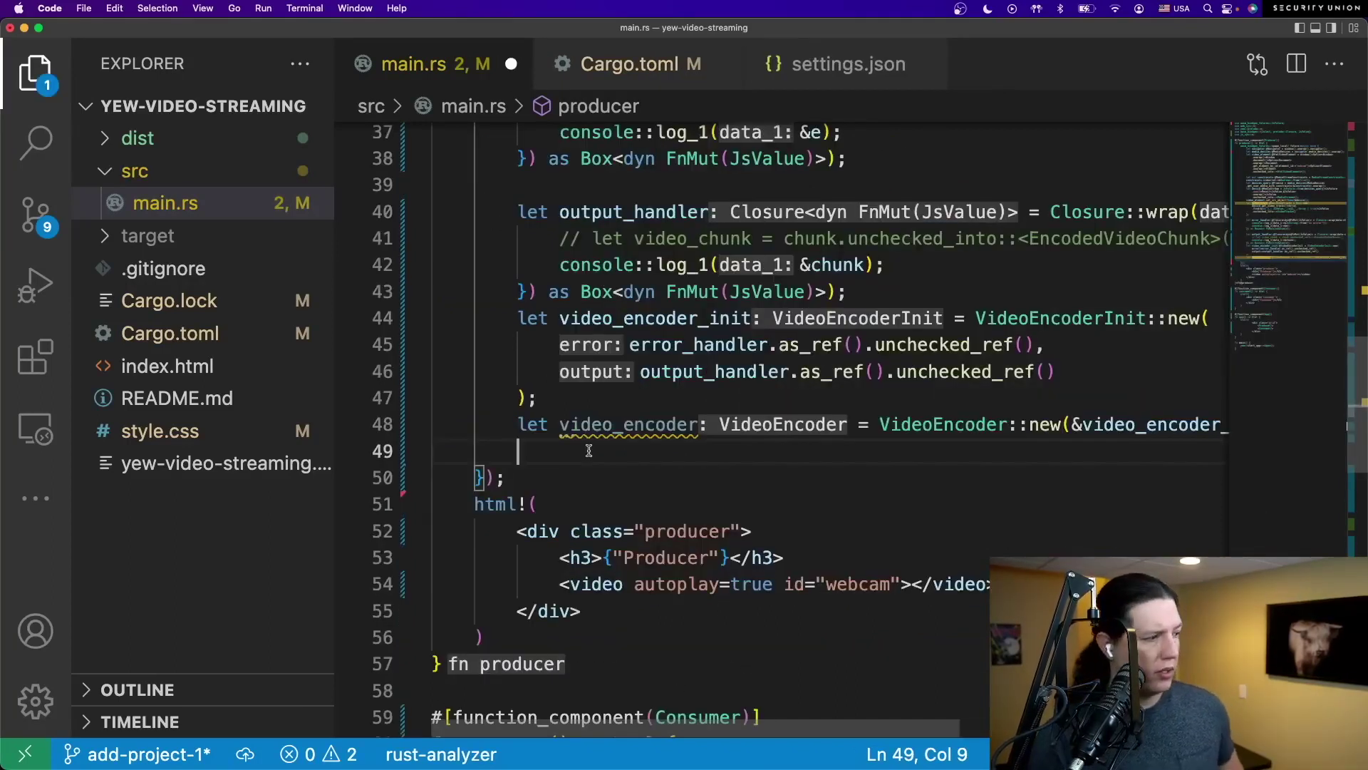
pyautogui.write('let video_encoder_')
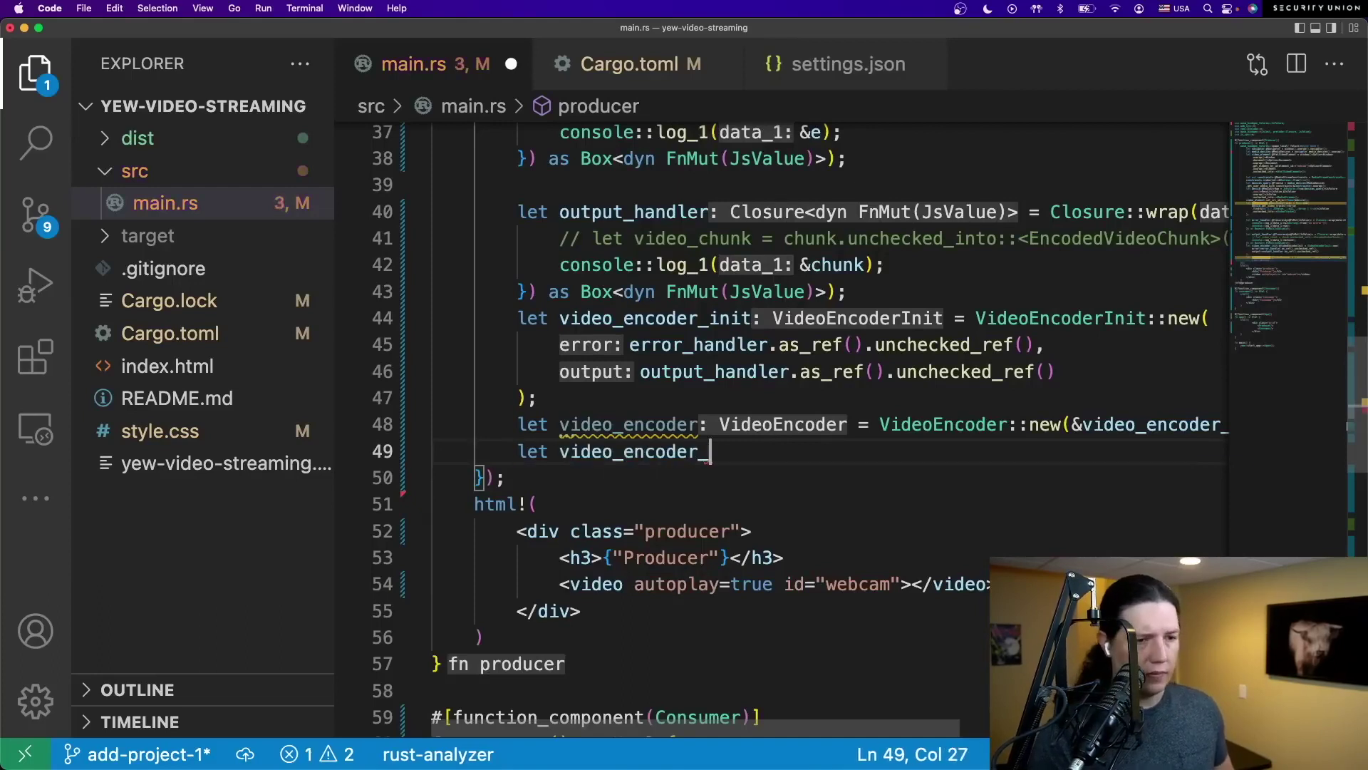
pyautogui.write('config = VideoEncoderCo')
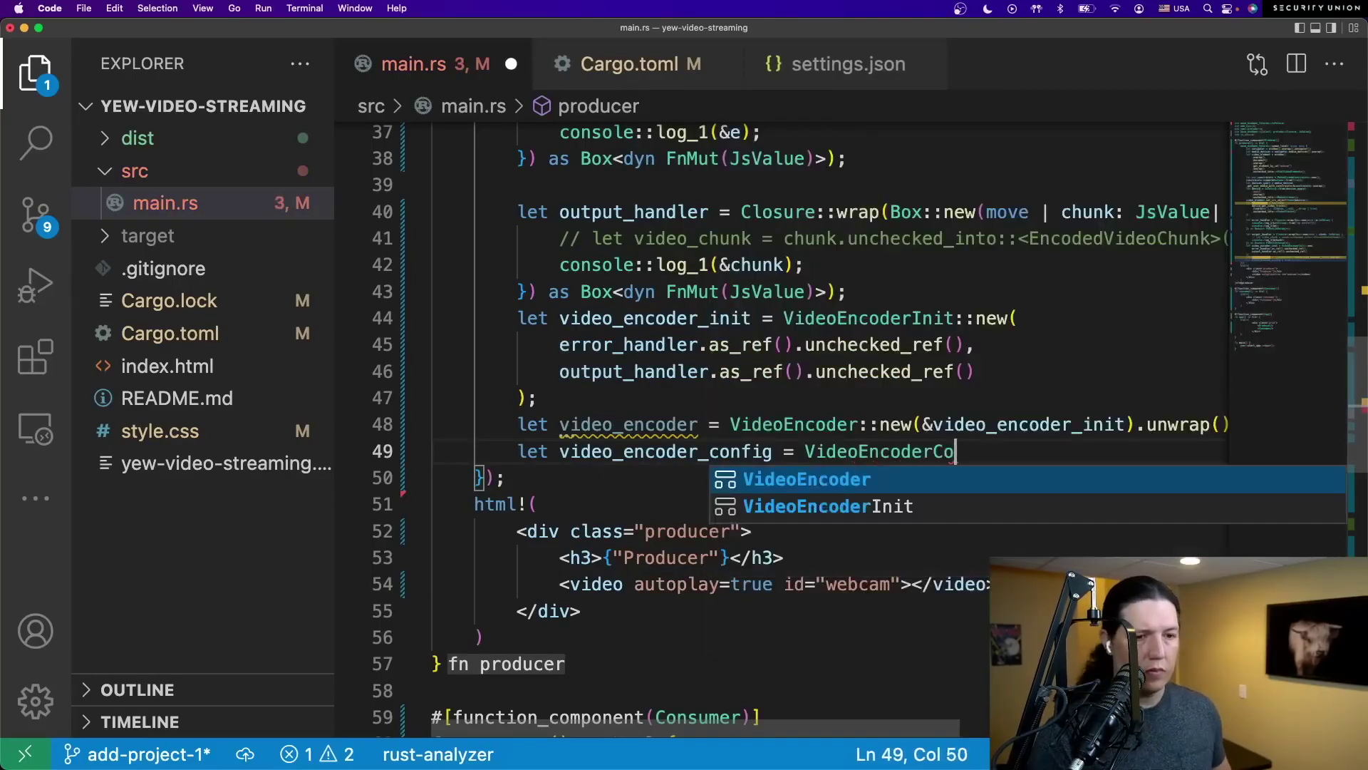
pyautogui.write('nfig')
# - Add the "VideoEncoderConfig" feature to the web-sys features in Cargo.toml and save
pyautogui.hotkey('ctrl', 'Tab')
pyautogui.press('Down')
pyautogui.press('Down')
pyautogui.press('Down')
pyautogui.press('End')
pyautogui.press('Return')
pyautogui.write('"Vid')
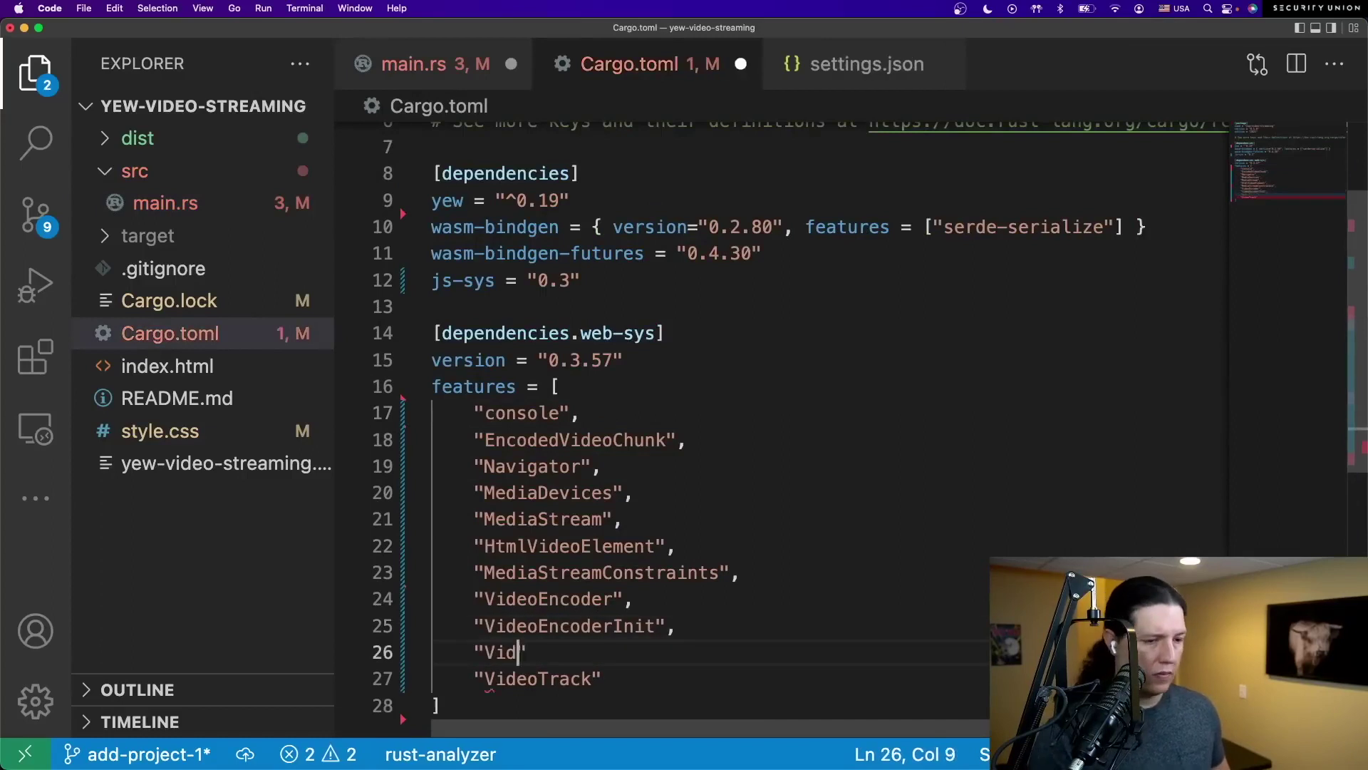
pyautogui.press('Right')
pyautogui.press('super+s')
pyautogui.write(',')
pyautogui.press('super+s')
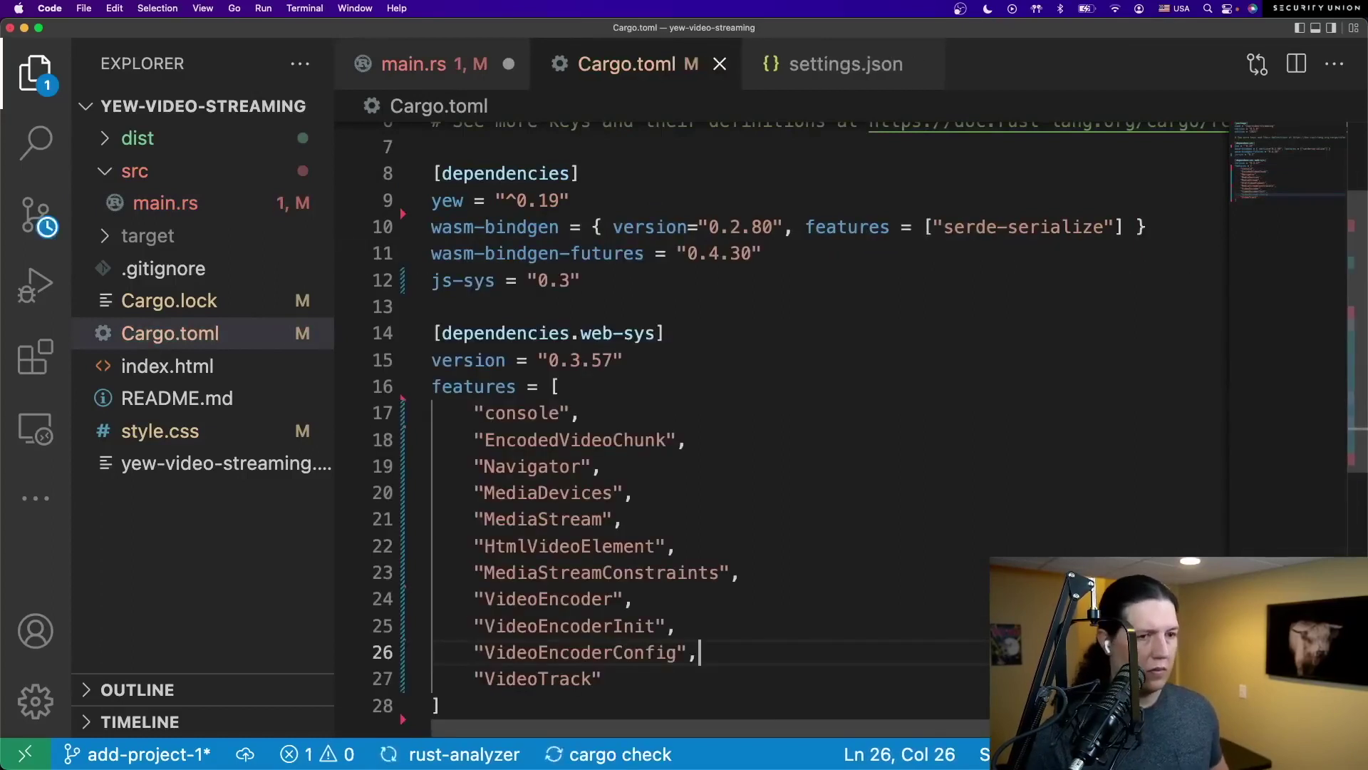
# - In main.rs, write VideoEncoderConfig::new(&VIDEO_CODEC, VIDEO_HEIGHT as u32, VIDEO_WIDTH as u32)
pyautogui.hotkey('ctrl', 'Tab')
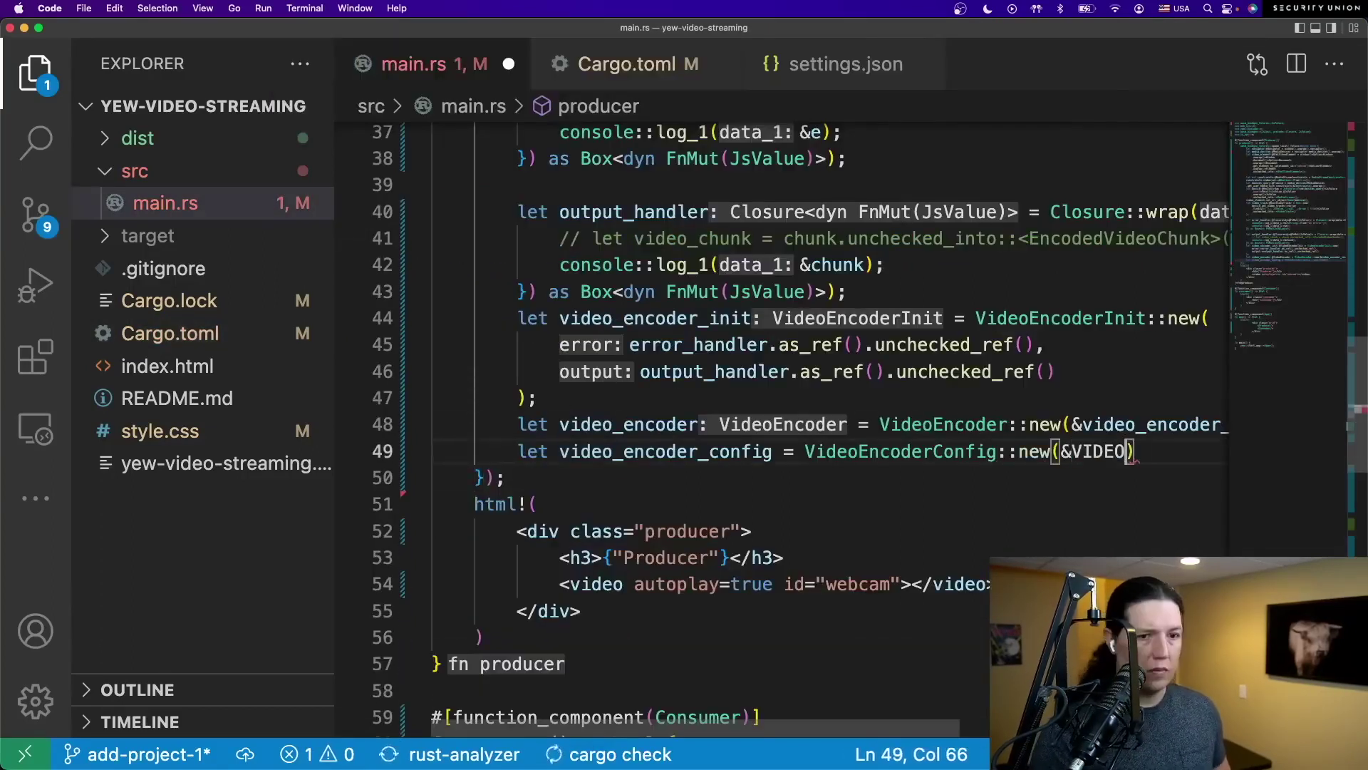
pyautogui.write(',')
pyautogui.press('Return')
pyautogui.press('Tab')
pyautogui.write('VIDEO_')
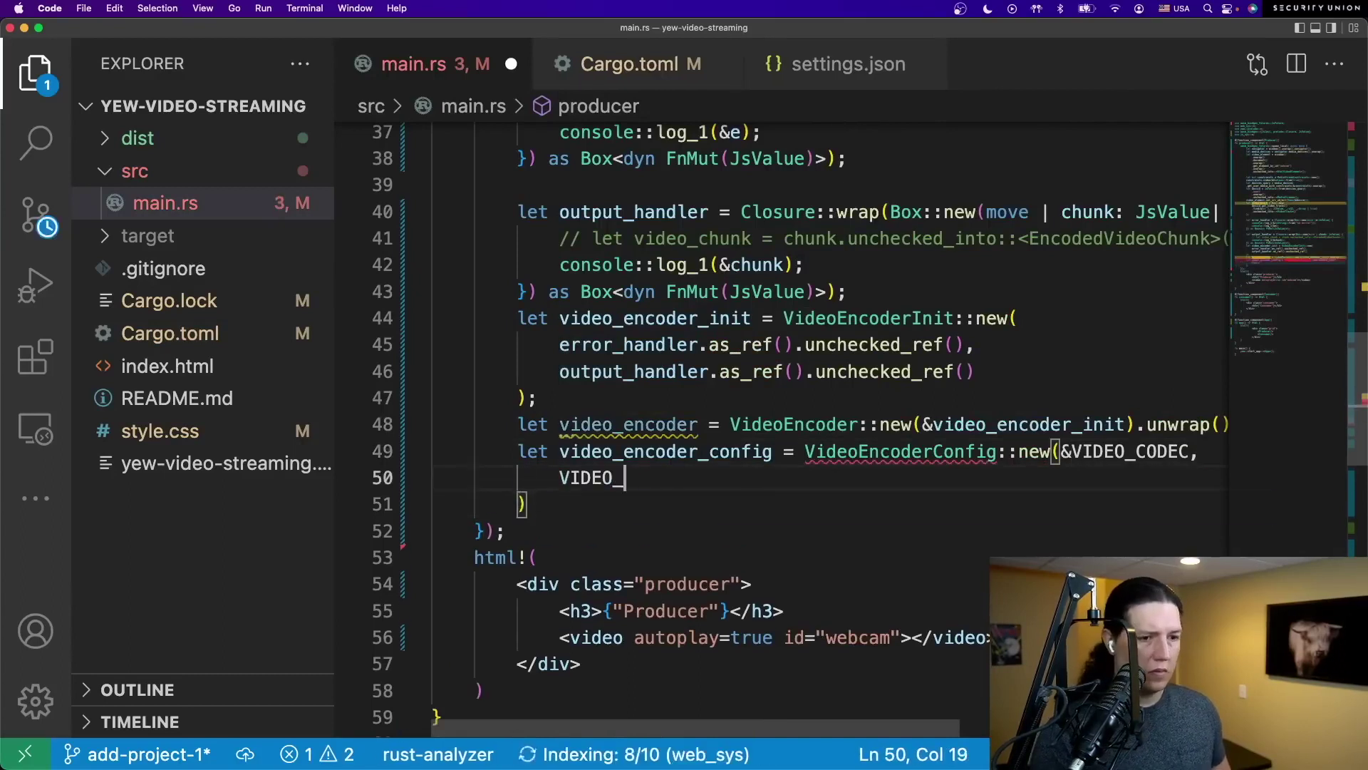
pyautogui.write('HEIGHT as u32,')
pyautogui.press('Return')
pyautogui.write('VIDEO_WIDT')
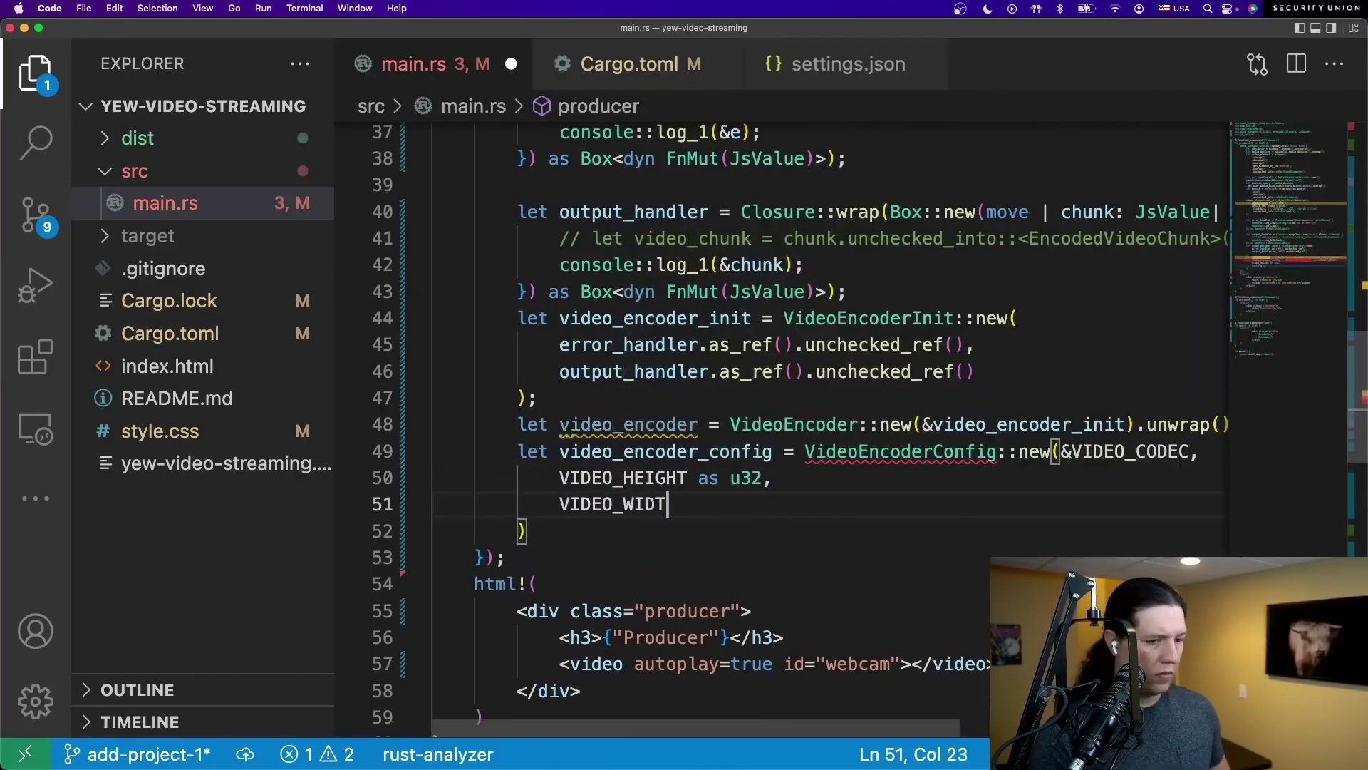
pyautogui.write('H as u32')
# - Move the three config argument names to the top of main.rs
pyautogui.click(1055, 451)
pyautogui.press('Return')
pyautogui.hotkey('shift', 'Down')
pyautogui.hotkey('shift', 'Down')
pyautogui.hotkey('shift', 'End')
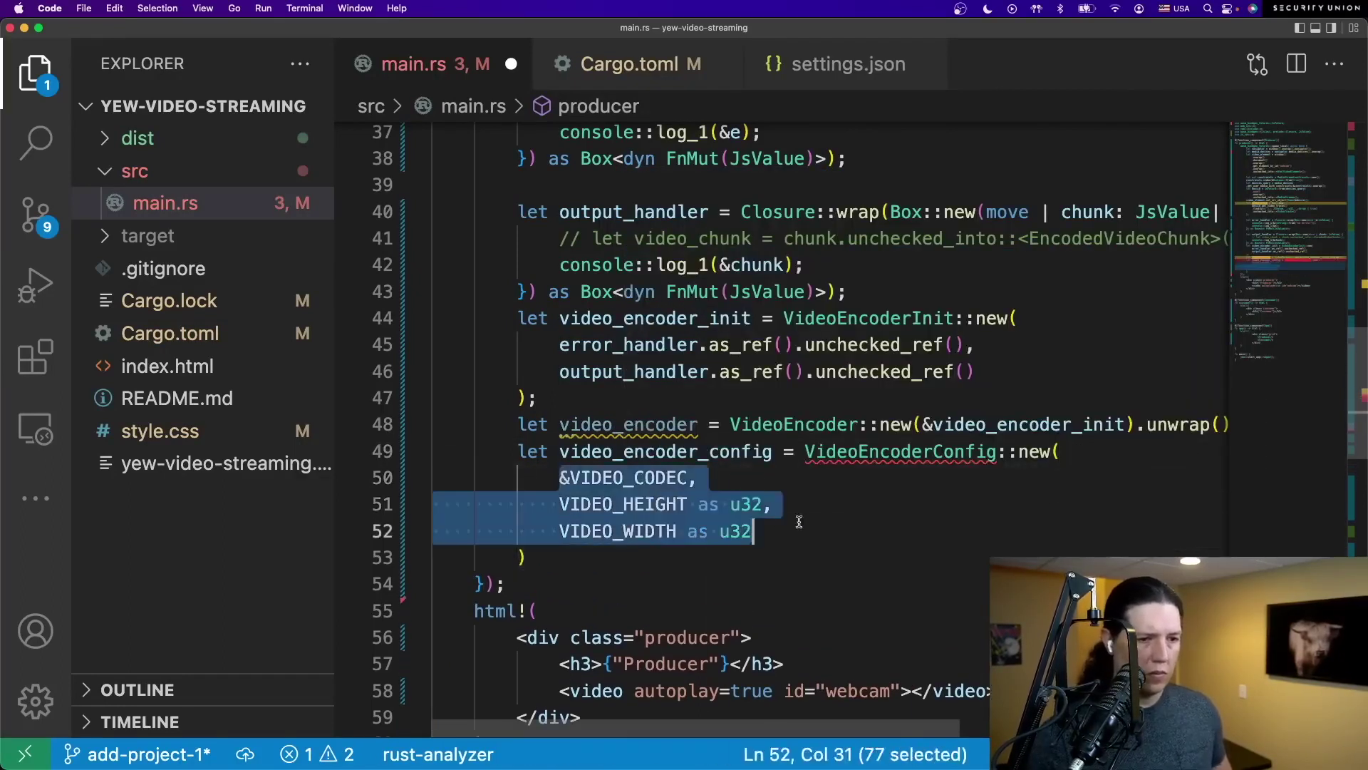
pyautogui.scroll(3, 734, 411)
pyautogui.press('cmd+x')
pyautogui.press('cmd+v')
pyautogui.write('static ')
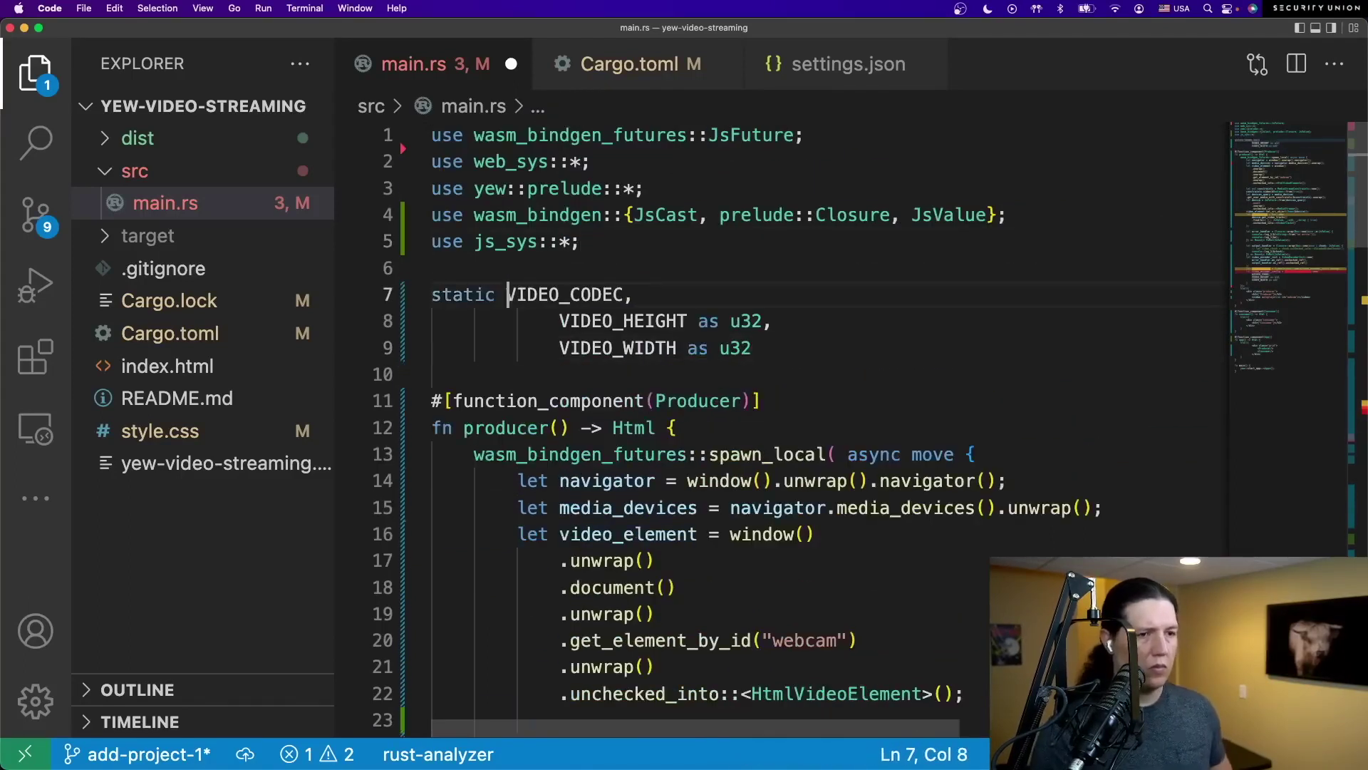
pyautogui.write('str = "vp09.00')
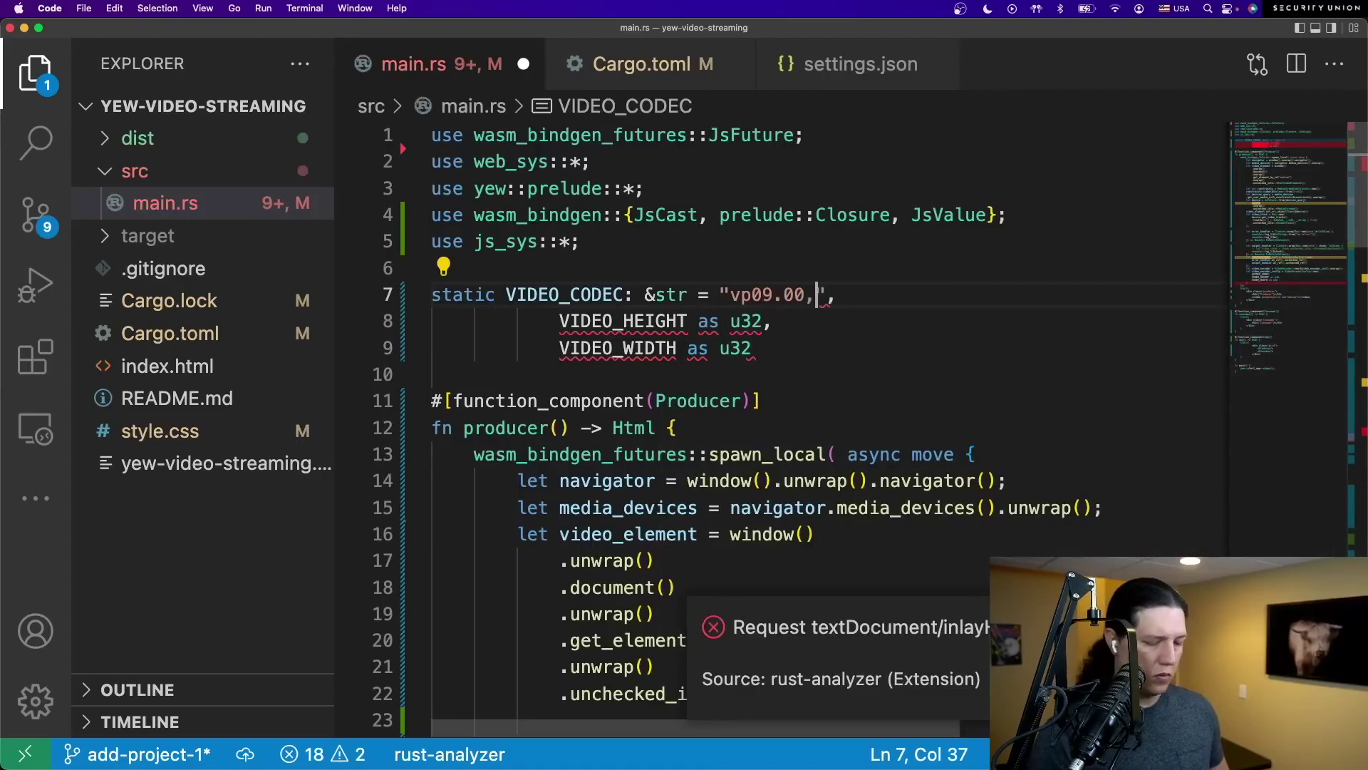
pyautogui.write('8')
# - Shape the pasted names into top-level constants: VIDEO_CODEC "vp09.00.10.08" and VIDEO_HEIGHT 1280
pyautogui.press('Right')
pyautogui.press('Delete')
pyautogui.write('; co')
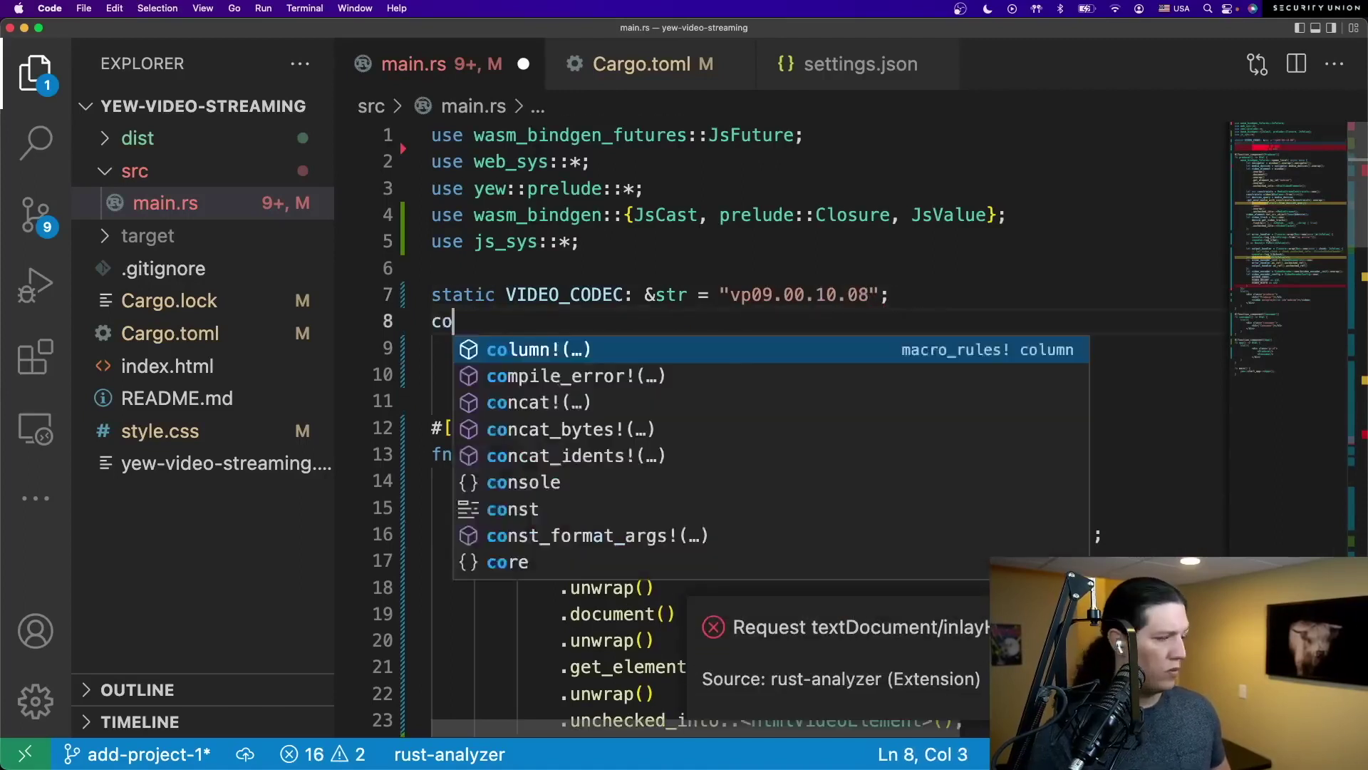
pyautogui.write('nst')
pyautogui.press('cmd+BackSpace')
pyautogui.press('BackSpace')
pyautogui.press('Down')
pyautogui.press('cmd+Left')
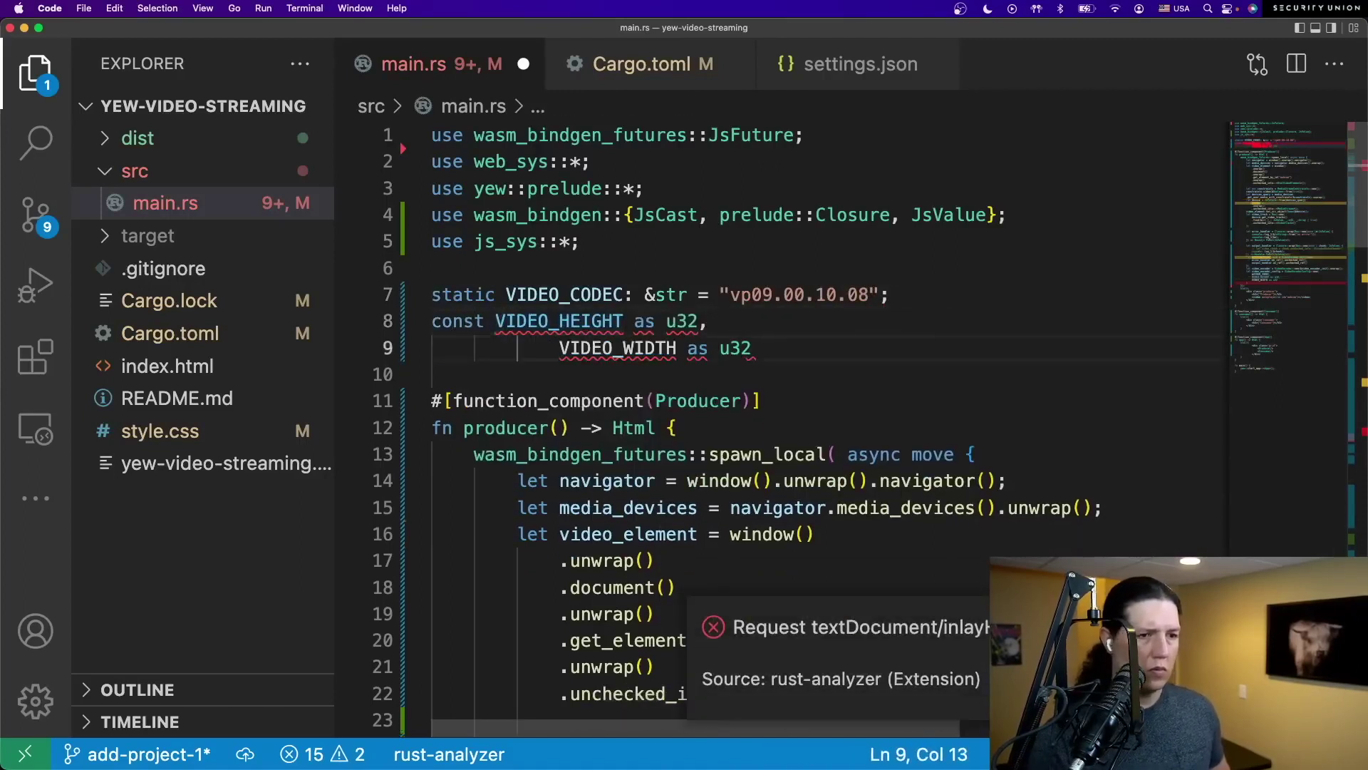
pyautogui.press('cmd+BackSpace')
pyautogui.write('const')
# - Remove the leftover u32 casts from the height and width constants and save main.rs
pyautogui.press('Up')
pyautogui.hotkey('alt', 'Right')
pyautogui.press('cmd+Right')
pyautogui.press('BackSpace')
pyautogui.press('BackSpace')
pyautogui.press('BackSpace')
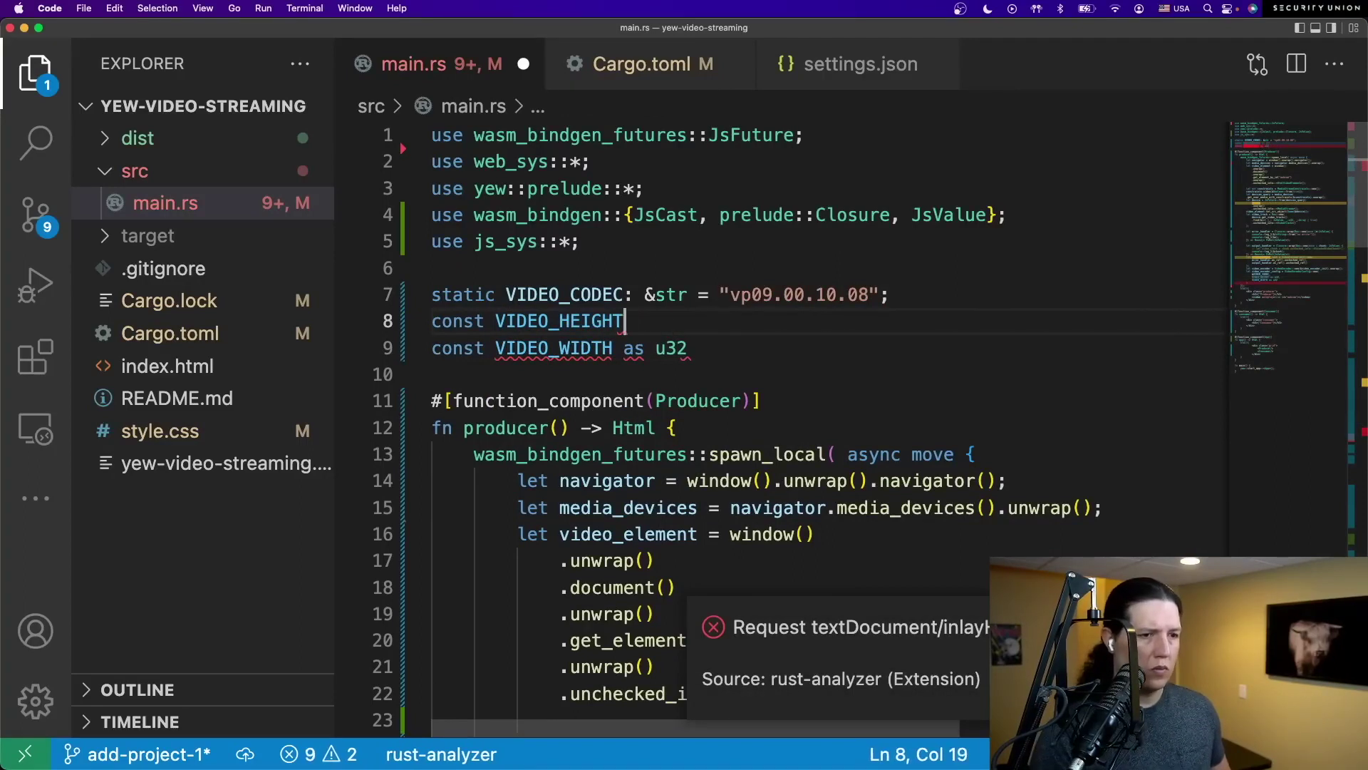
pyautogui.write(': i32 = 1298')
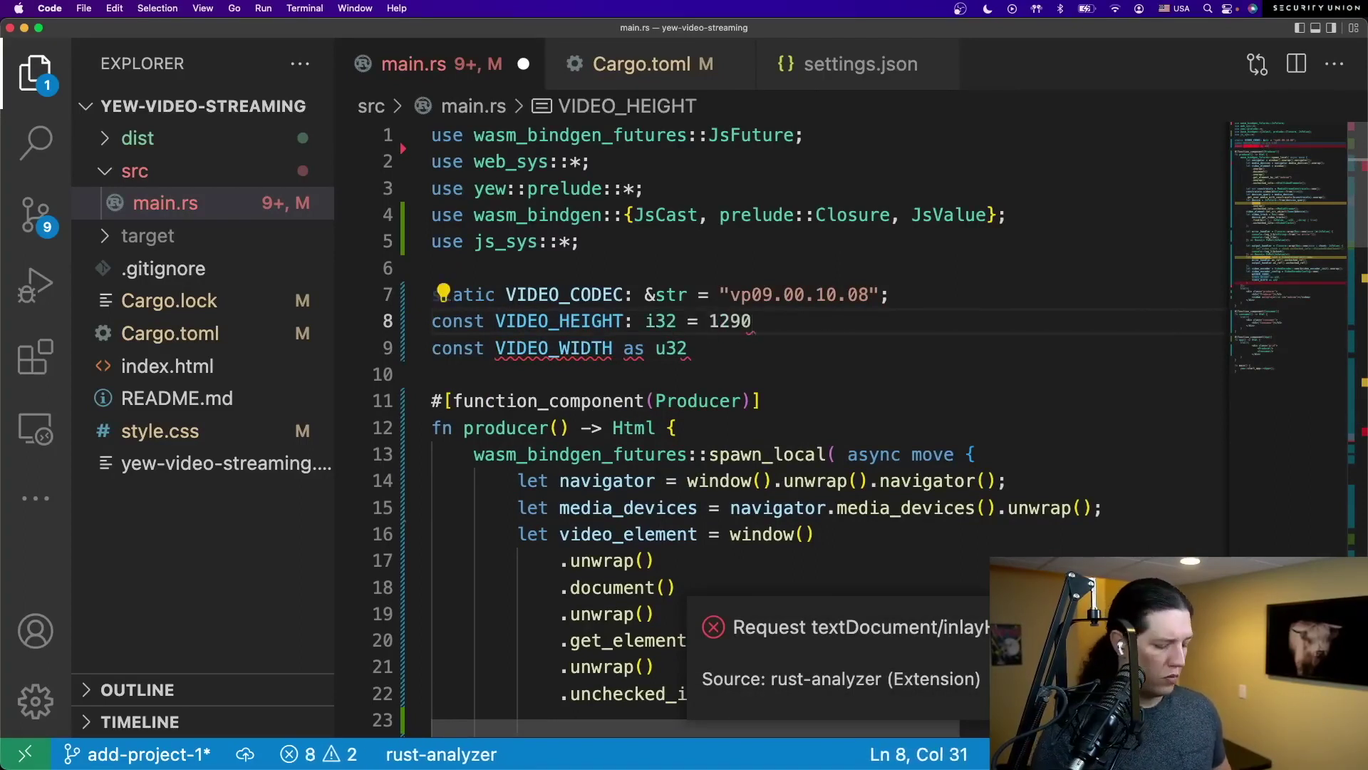
pyautogui.write('i32;')
pyautogui.press('Down')
pyautogui.press('BackSpace')
pyautogui.press('BackSpace')
pyautogui.press('BackSpace')
pyautogui.write(': i32 = ')
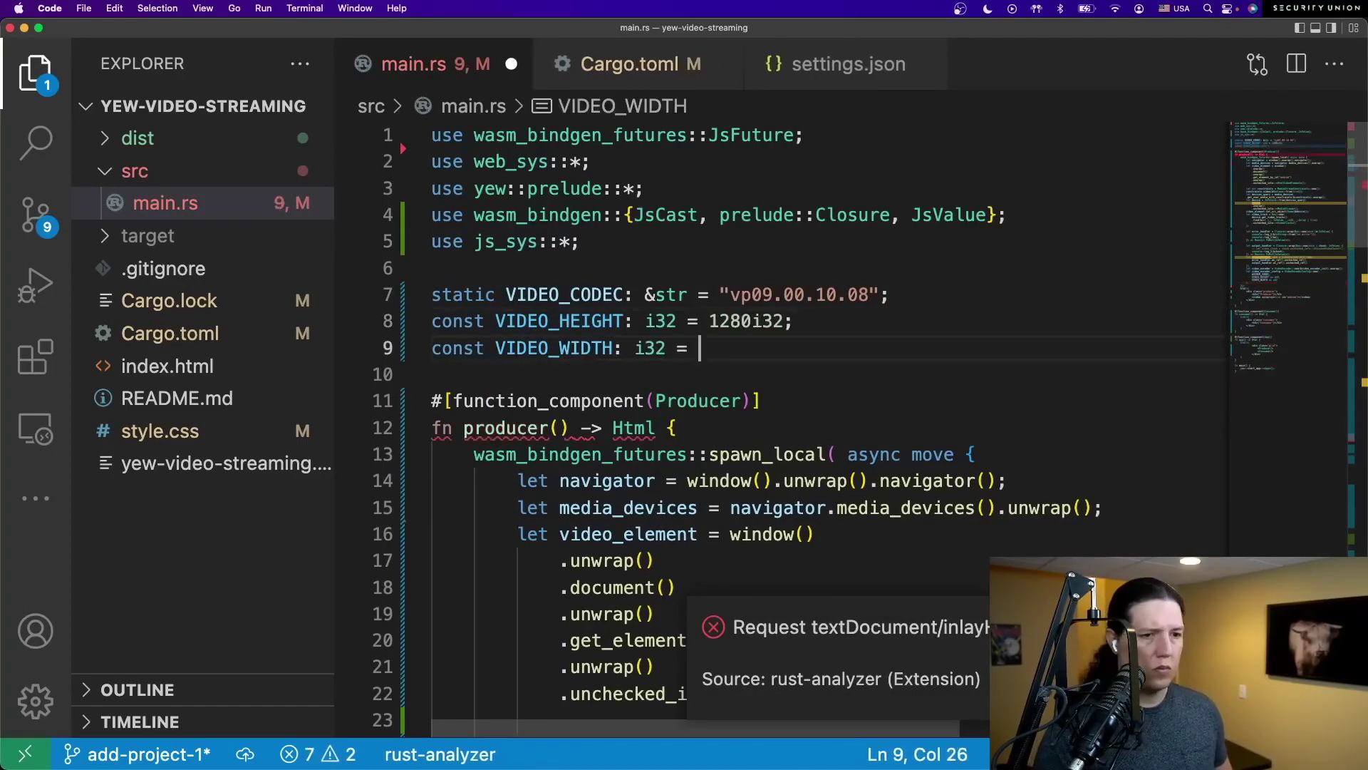
pyautogui.write('720i32;')
pyautogui.press('super+s')
pyautogui.scroll(-15, 766, 363)
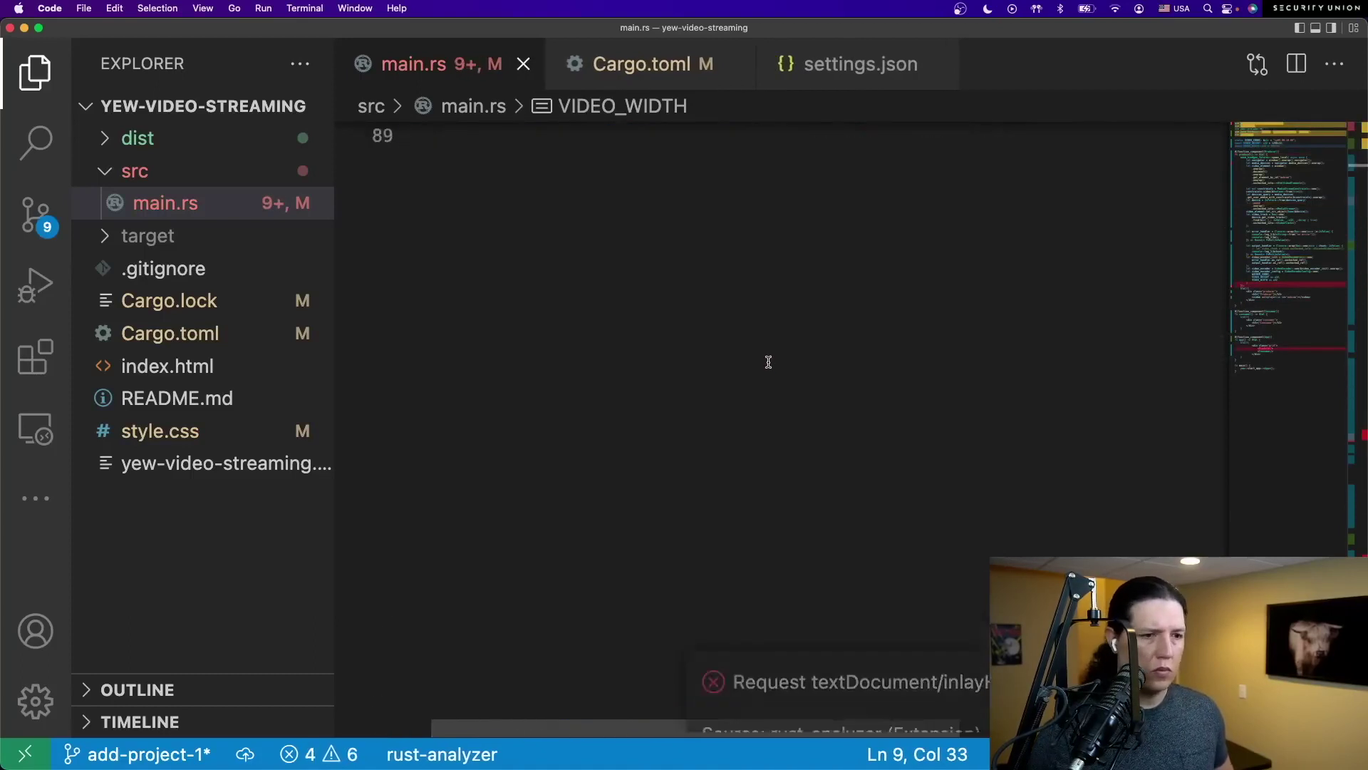
pyautogui.scroll(6, 767, 364)
pyautogui.scroll(2, 599, 443)
pyautogui.click(600, 443)
pyautogui.write(';')
# - Add video_encoder.configure(&video_encoder_config); after the config and save main.rs
pyautogui.press('Return')
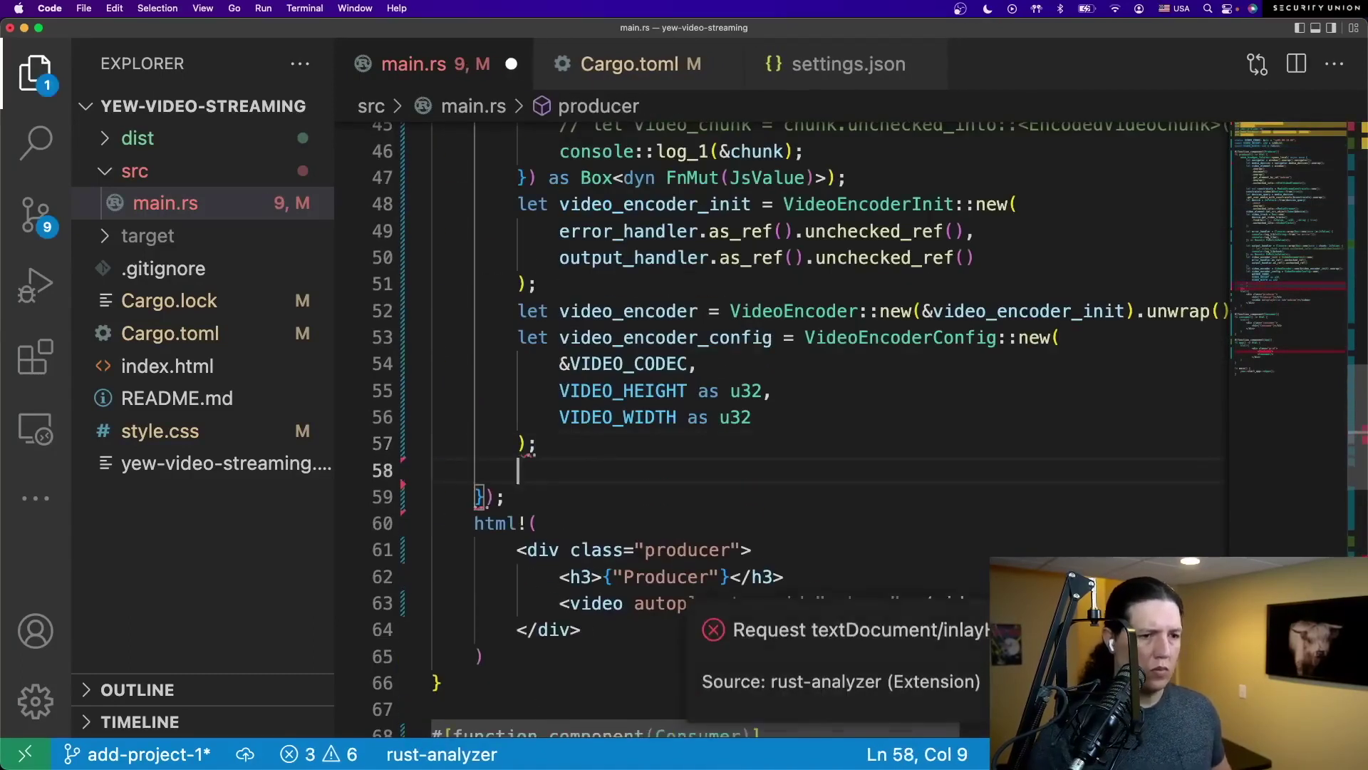
pyautogui.write('video_encoder')
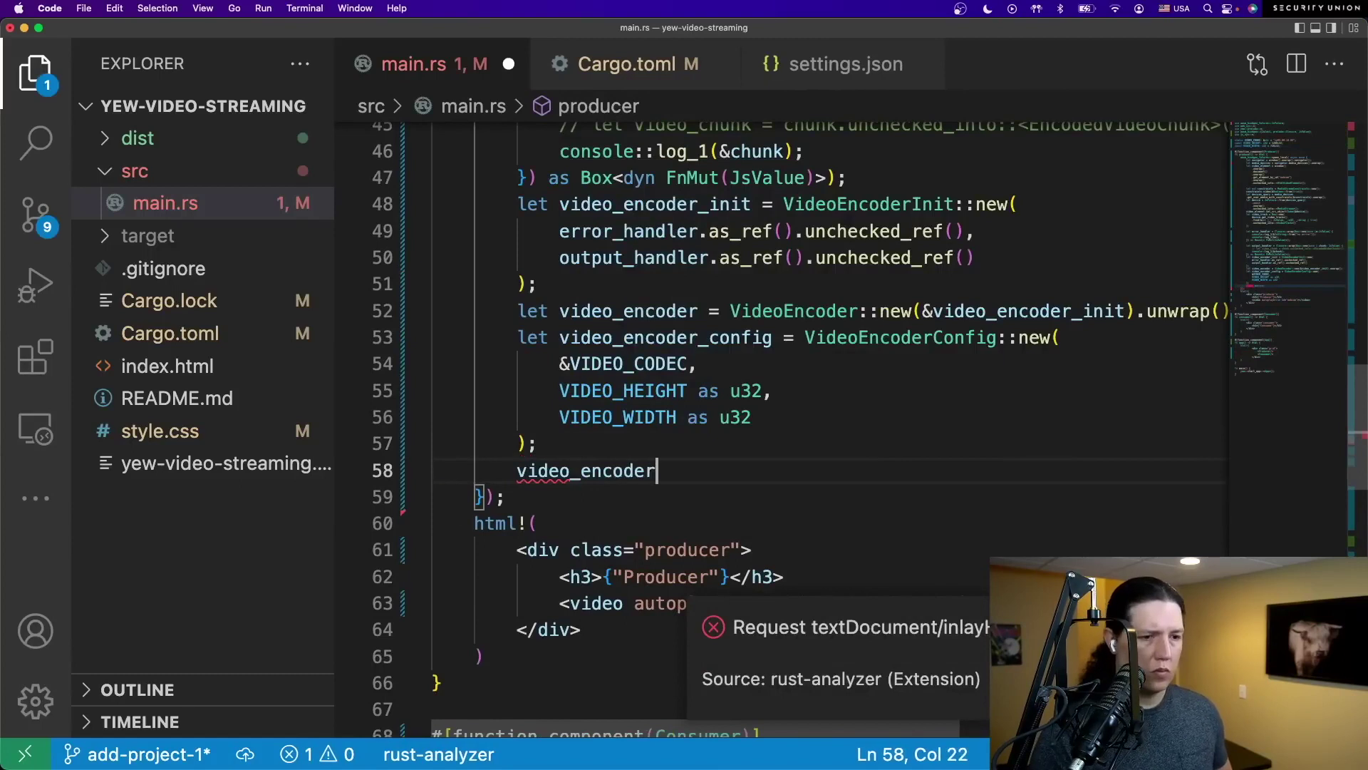
pyautogui.write('.con')
pyautogui.press('Return')
pyautogui.press('BackSpace')
pyautogui.write('&vide')
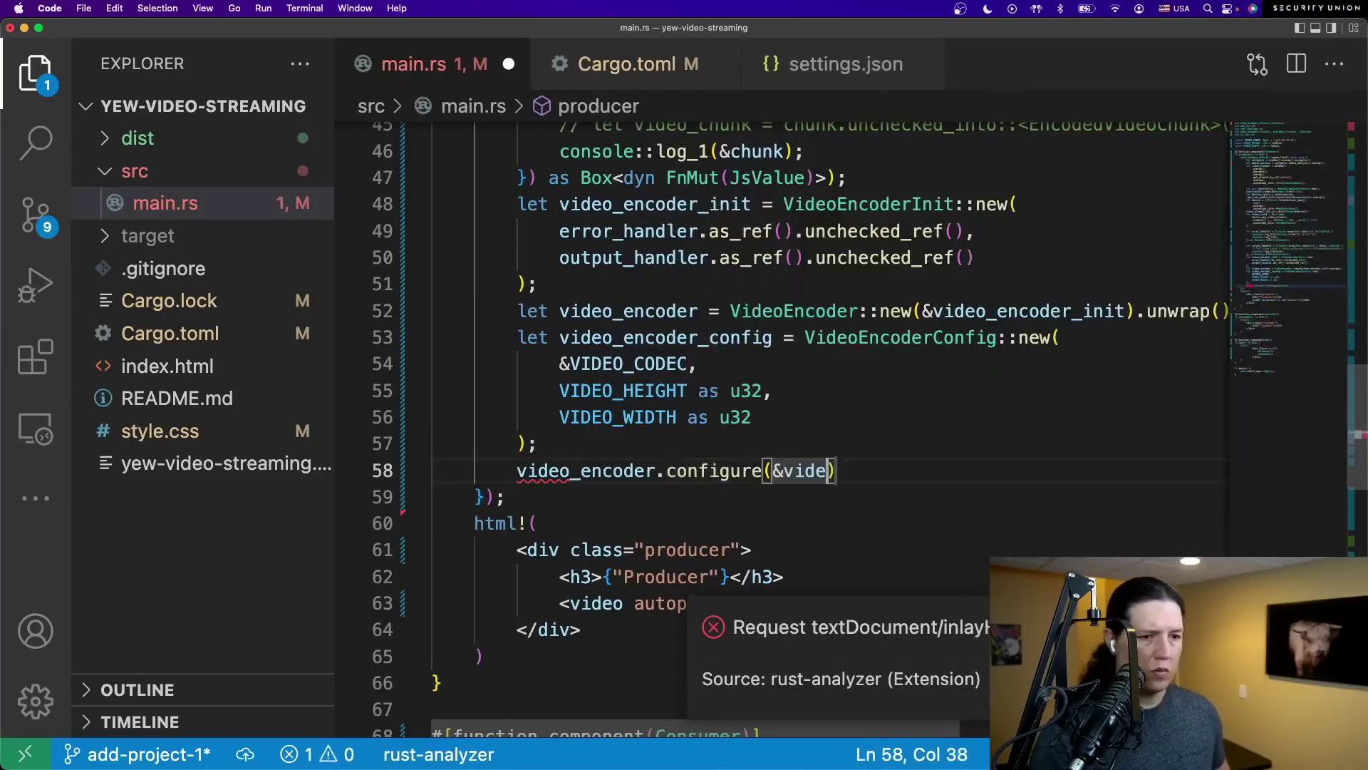
pyautogui.write('o_encoder_config);')
pyautogui.press('cmd+s')
pyautogui.scroll(2, 1017, 518)
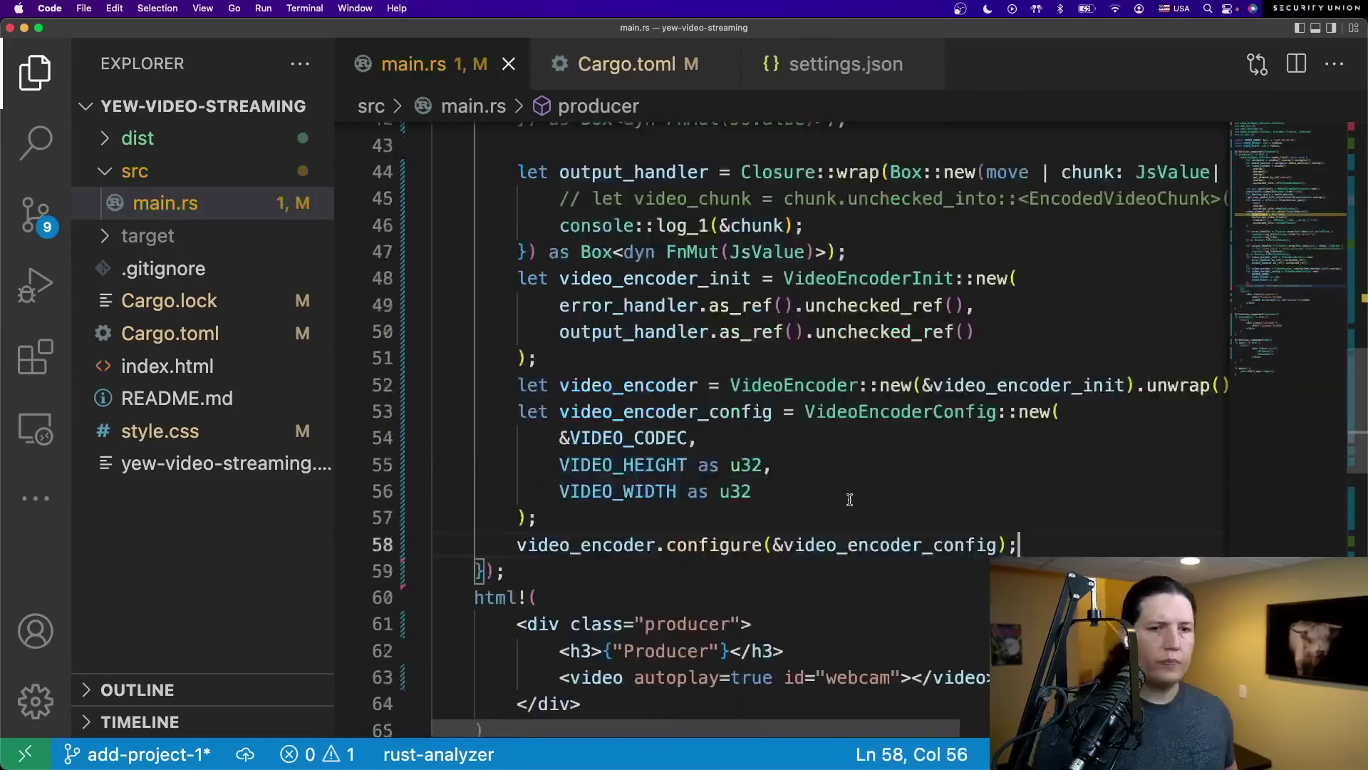
pyautogui.scroll(-3, 1018, 518)
pyautogui.scroll(2, 1017, 519)
pyautogui.scroll(-2, 1018, 518)
pyautogui.press('Return')
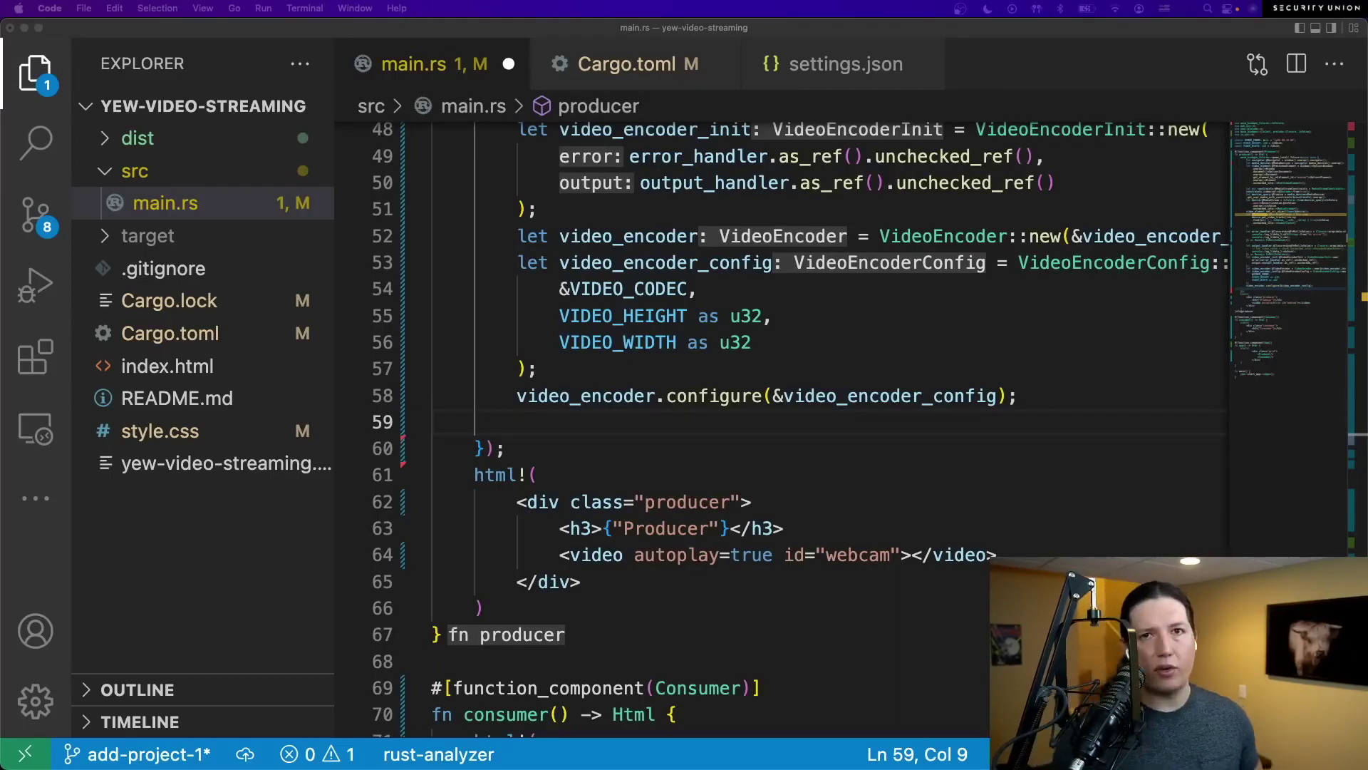
# - Write MediaStreamTrackProcessor::new(&MediaStreamTrackProcessorInit::new(...)) spread across several lines
pyautogui.click(842, 420)
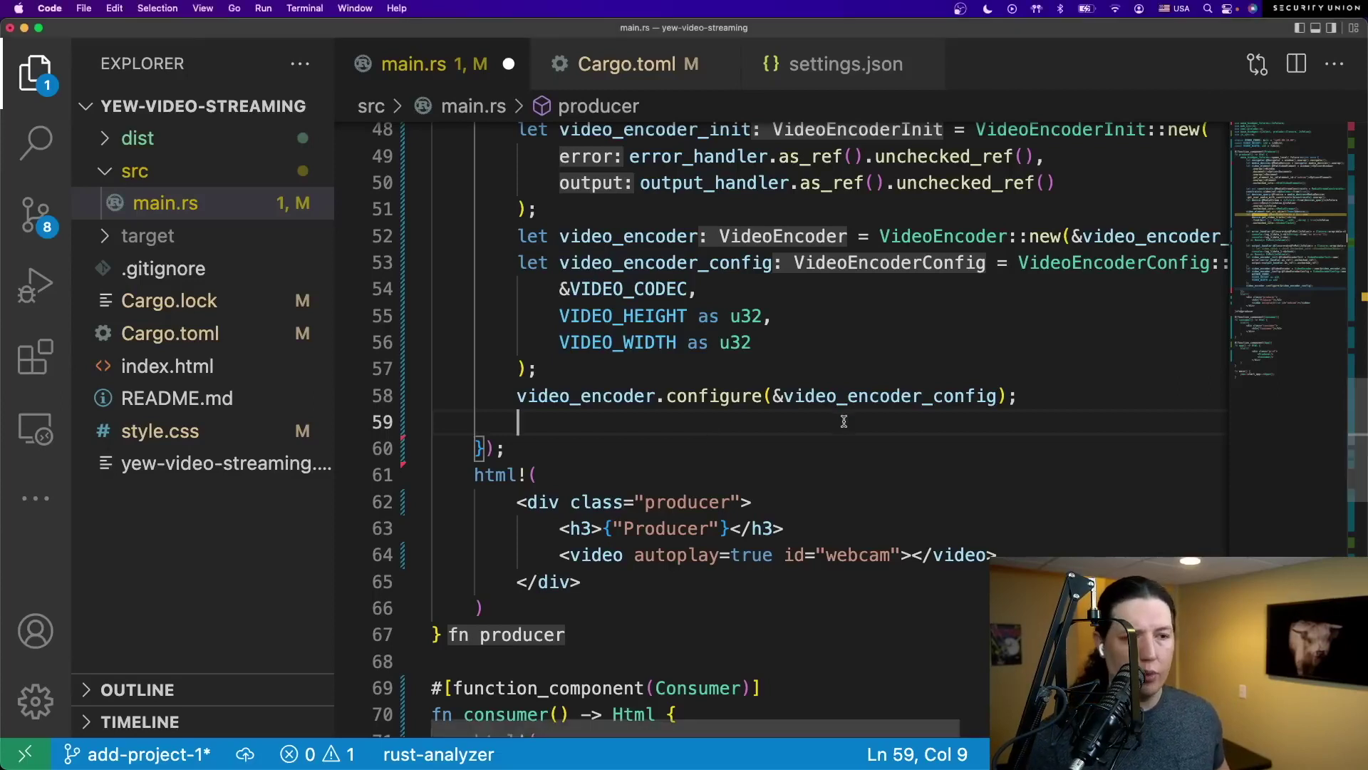
pyautogui.write('le')
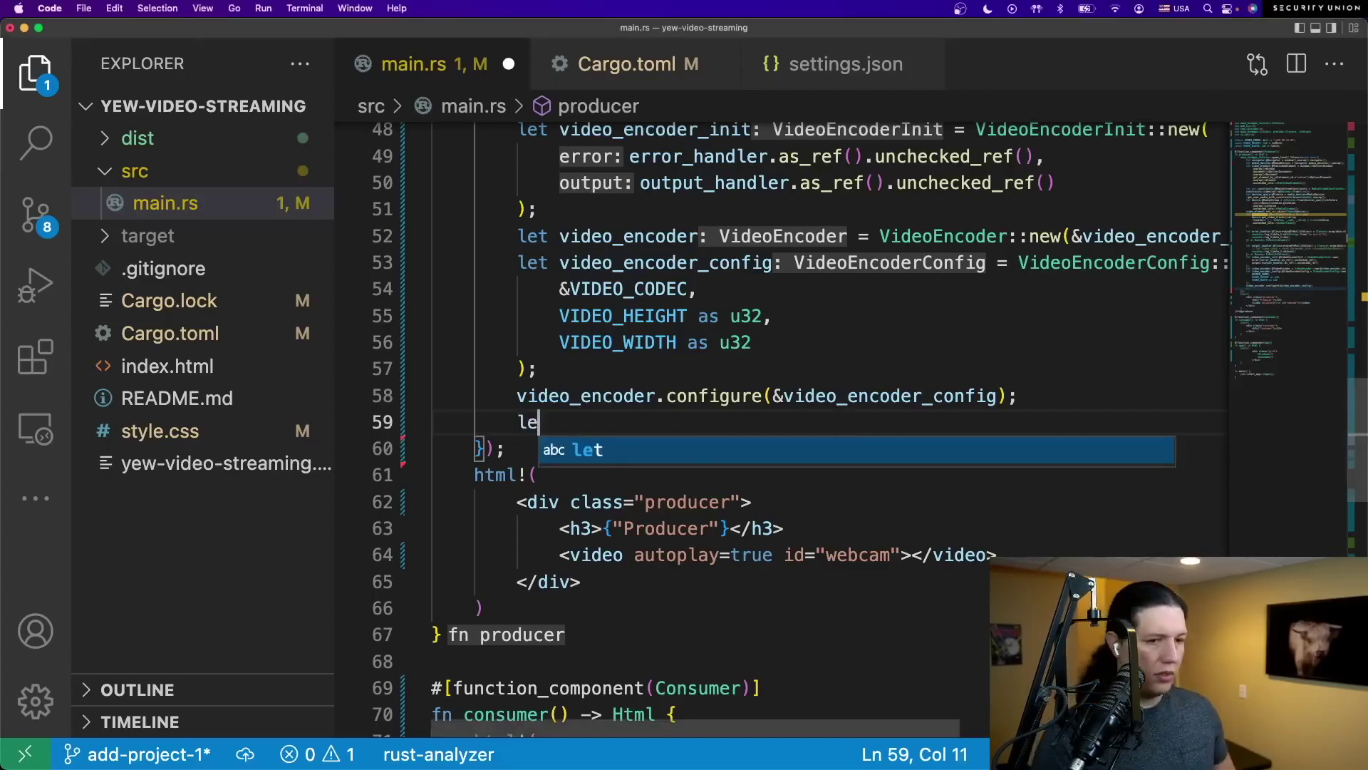
pyautogui.write('t processor')
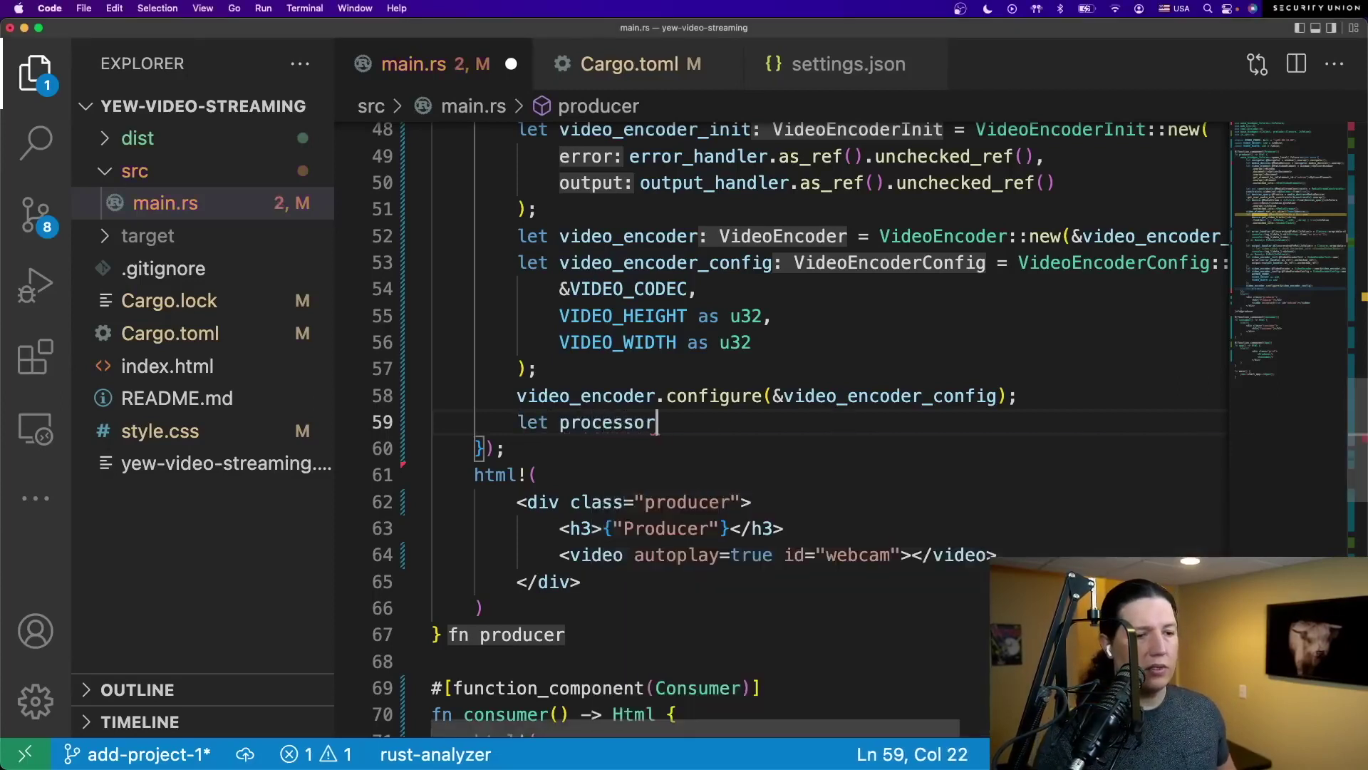
pyautogui.write(' = MediaStr')
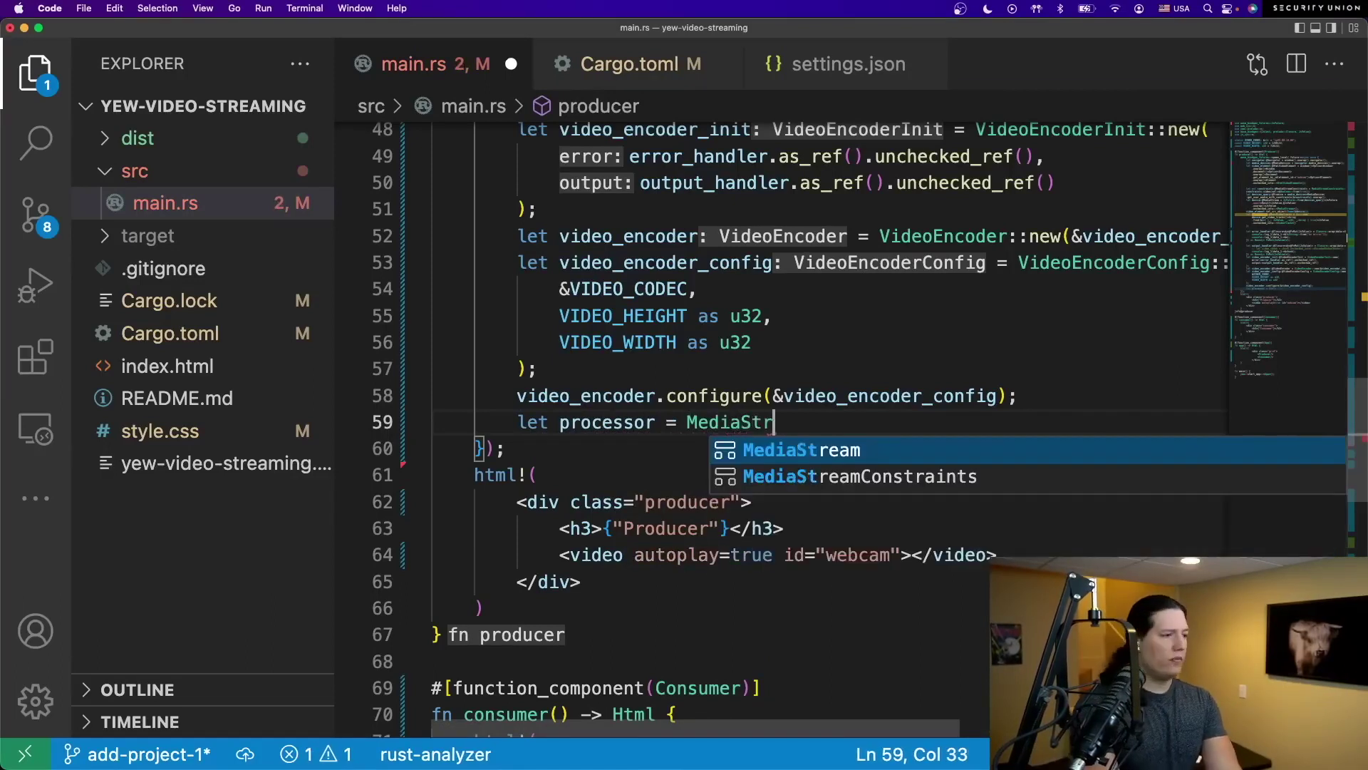
pyautogui.write('eamTrackProcessor::new(')
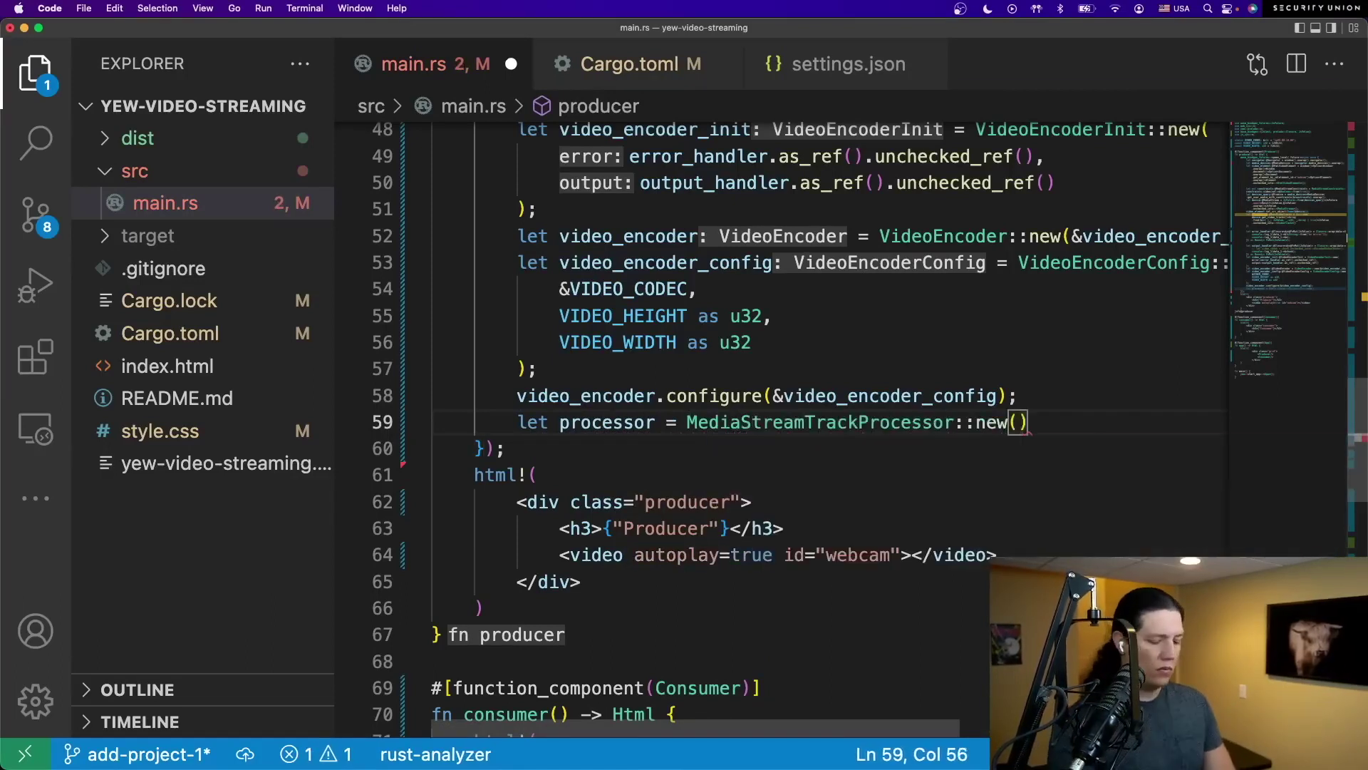
pyautogui.write('&MediaStreamTrackProcessorInit::ne')
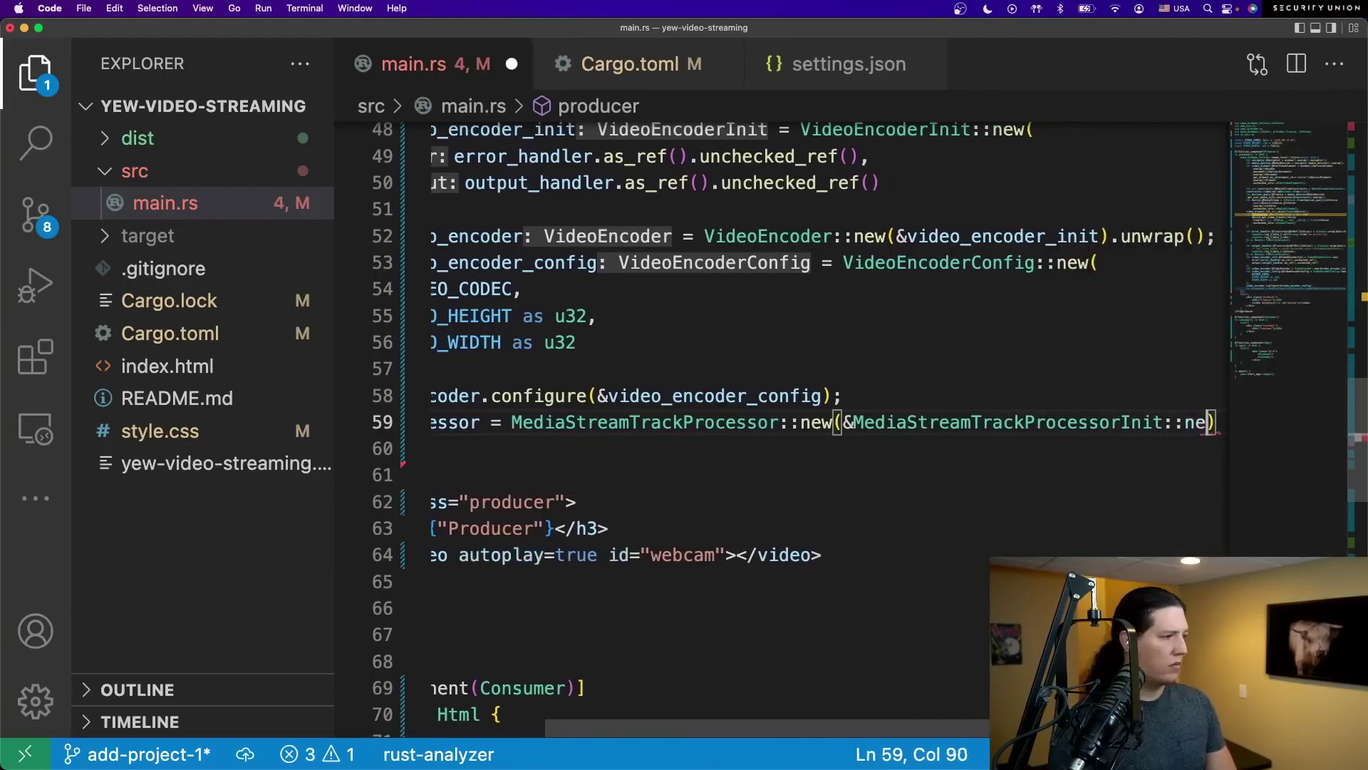
pyautogui.write('w()')
pyautogui.press('Return')
pyautogui.press('Return')
pyautogui.click(982, 422)
pyautogui.press('Return')
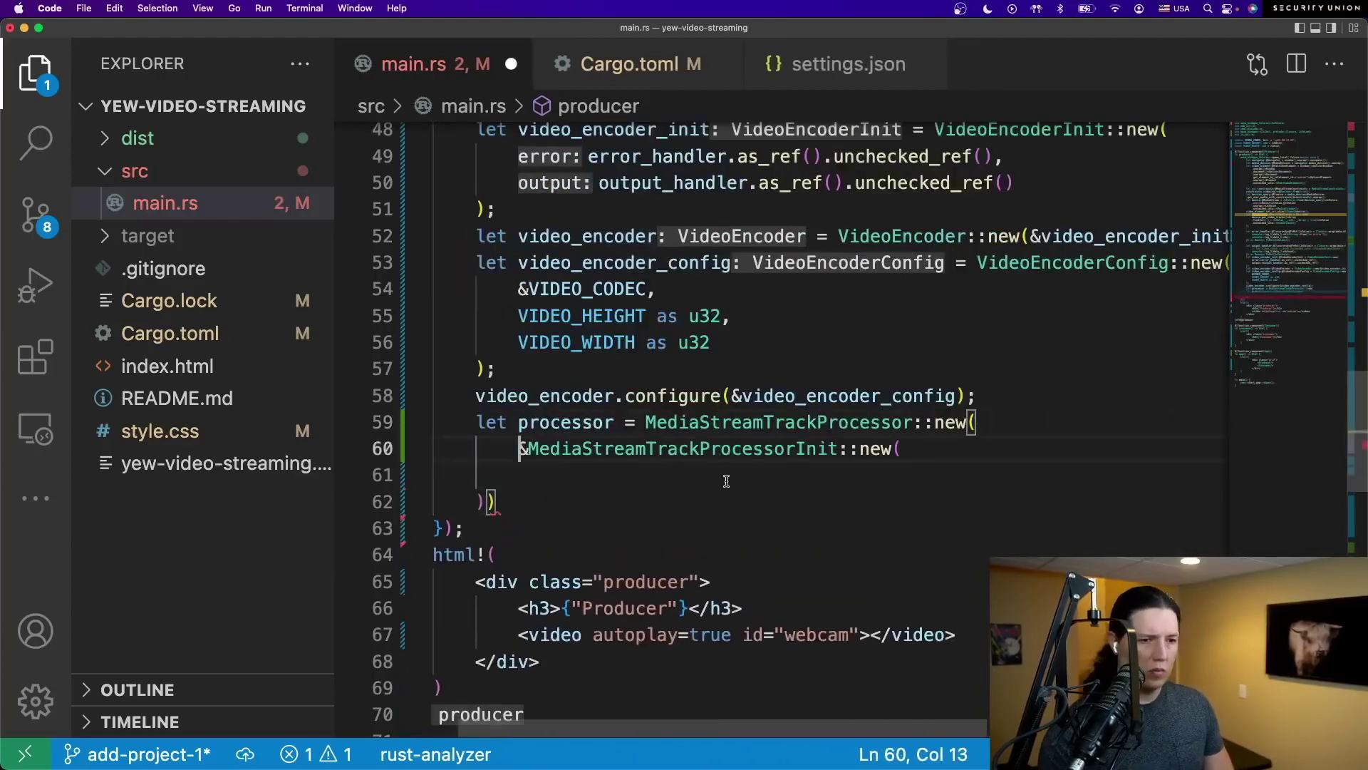
pyautogui.press('Down')
pyautogui.press('Down')
pyautogui.write(')')
pyautogui.press('Return')
pyautogui.press('End')
pyautogui.write(';')
pyautogui.press('Up')
pyautogui.press('Up')
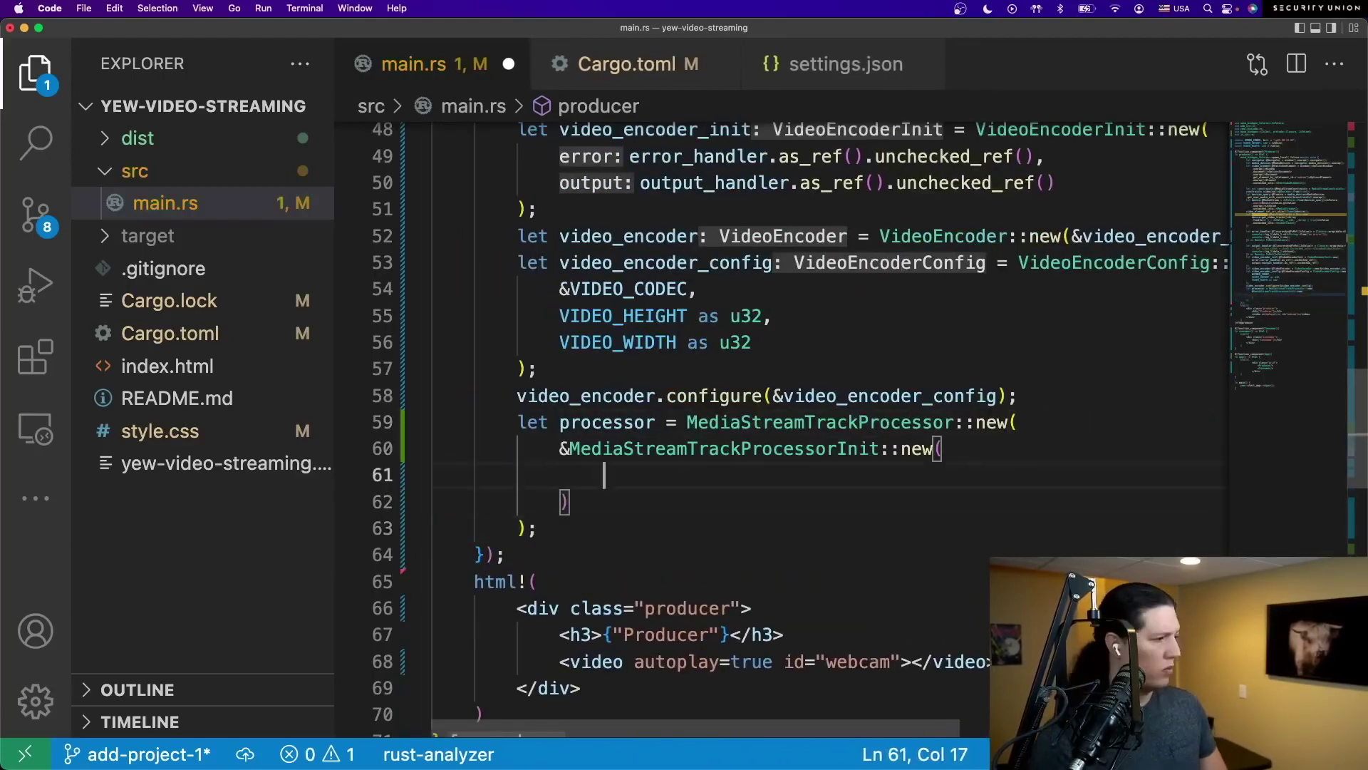
pyautogui.write('&video_stream::')
# - Pass the video track to the processor init, append .unwrap(), and save main.rs
pyautogui.press('BackSpace')
pyautogui.press('BackSpace')
pyautogui.press('BackSpace')
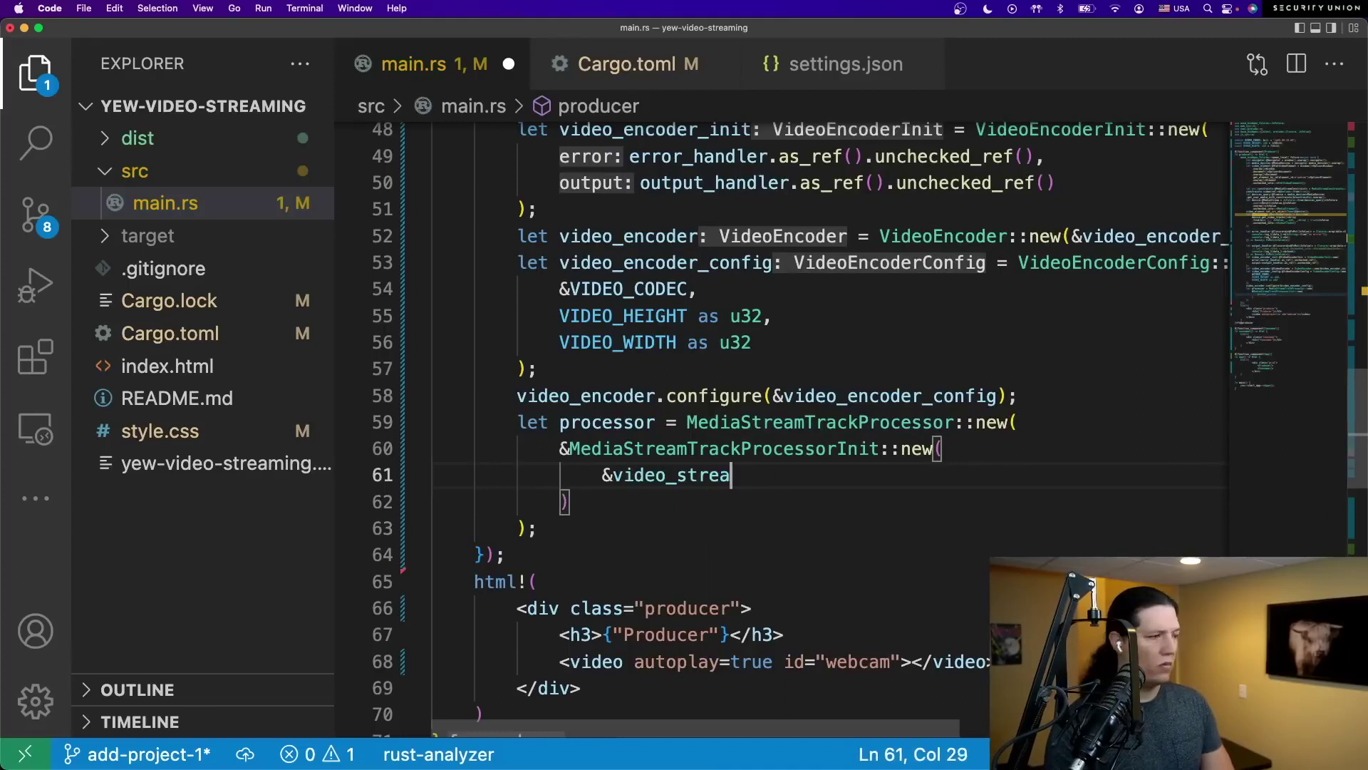
pyautogui.press('BackSpace')
pyautogui.press('BackSpace')
pyautogui.press('BackSpace')
pyautogui.write('track.unchecked_int')
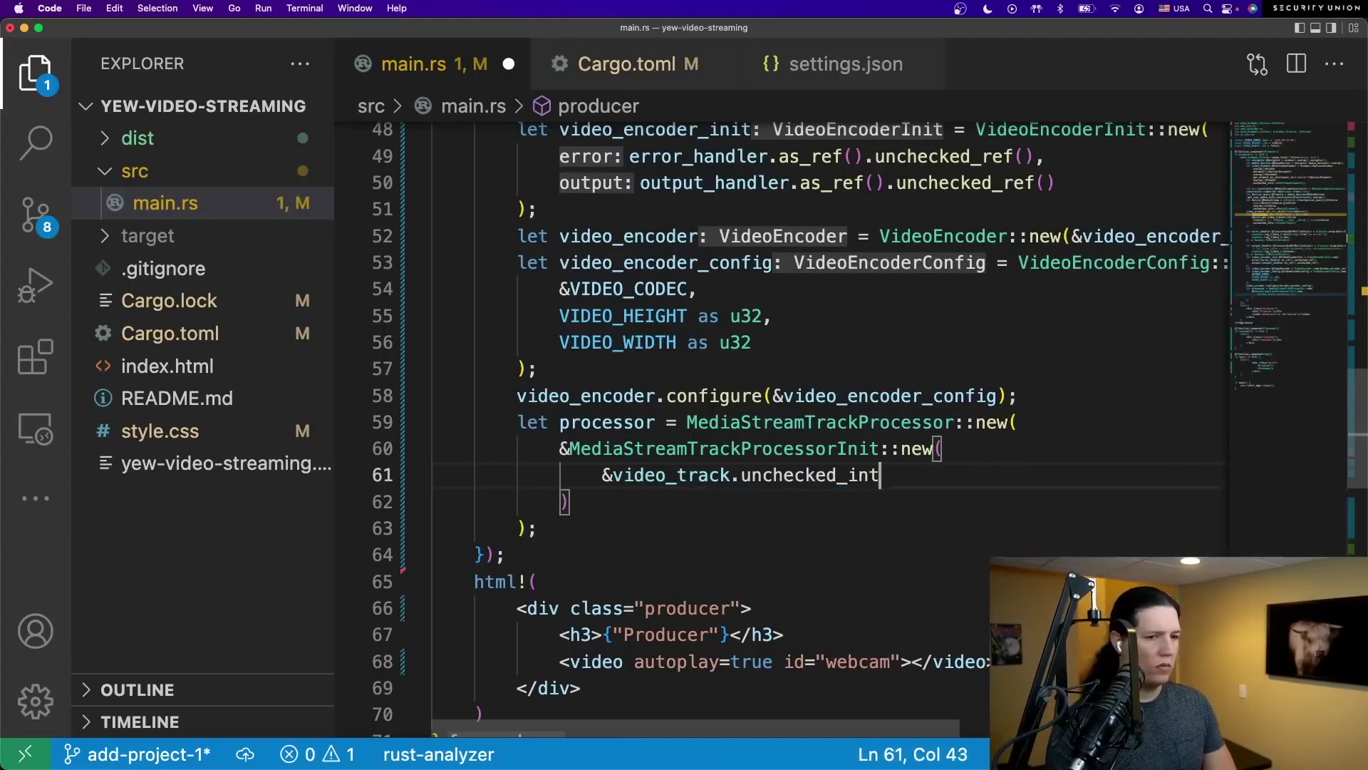
pyautogui.write('o::<MediaStreamTrack>')
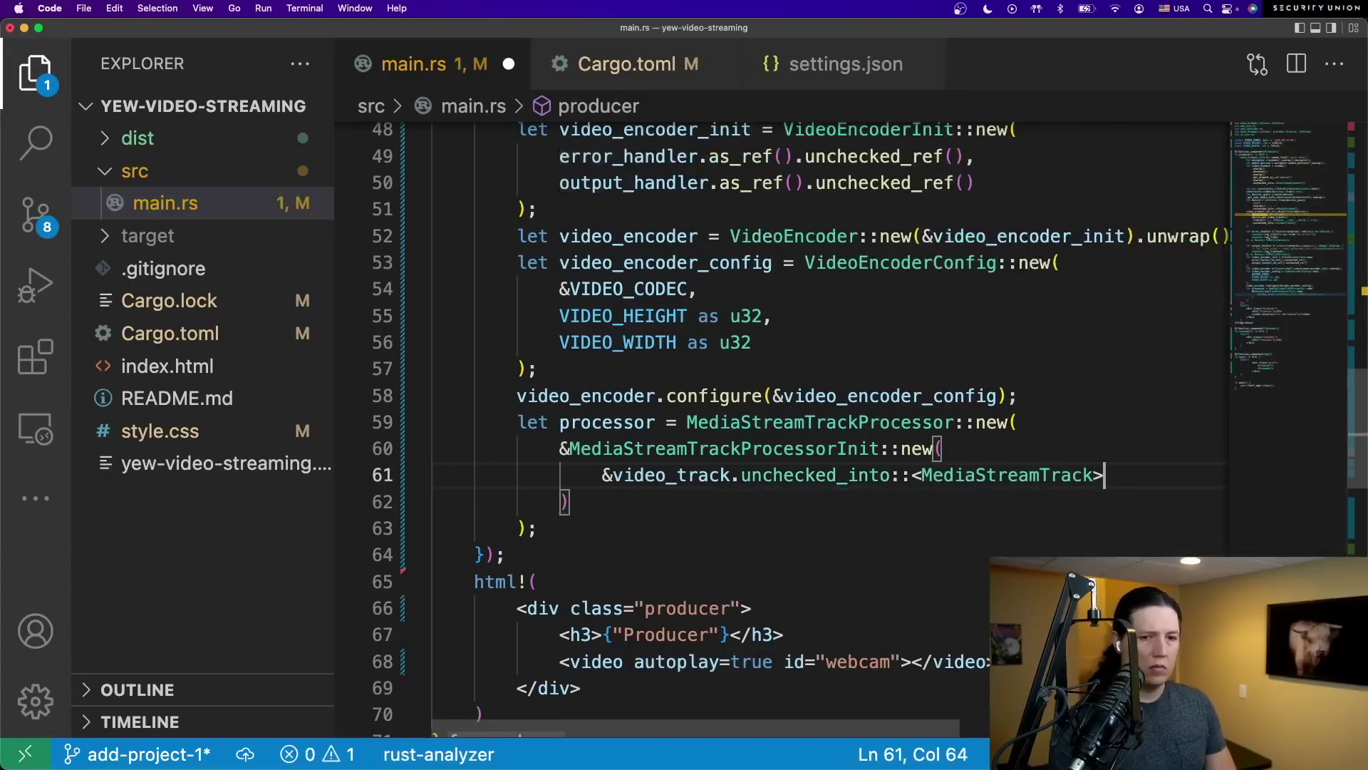
pyautogui.write('(),')
pyautogui.press('Down')
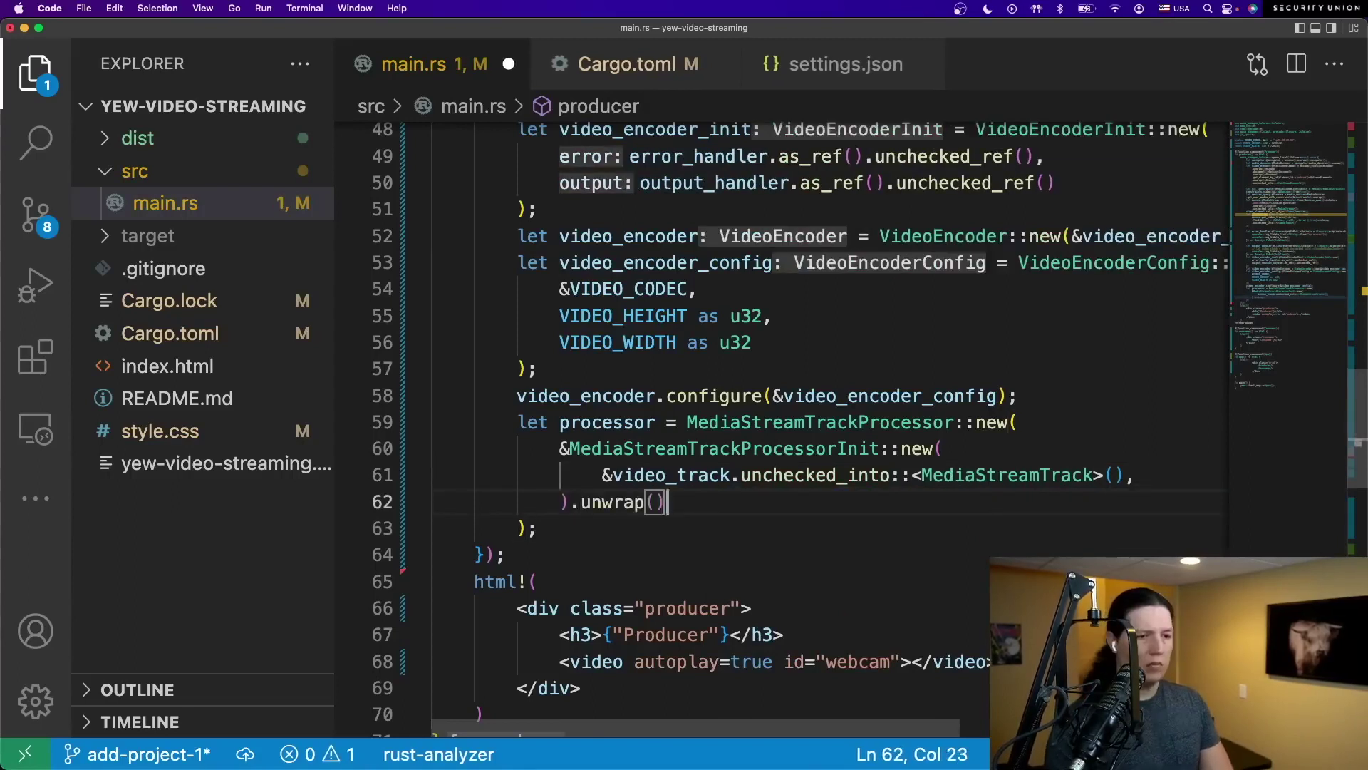
pyautogui.press('Down')
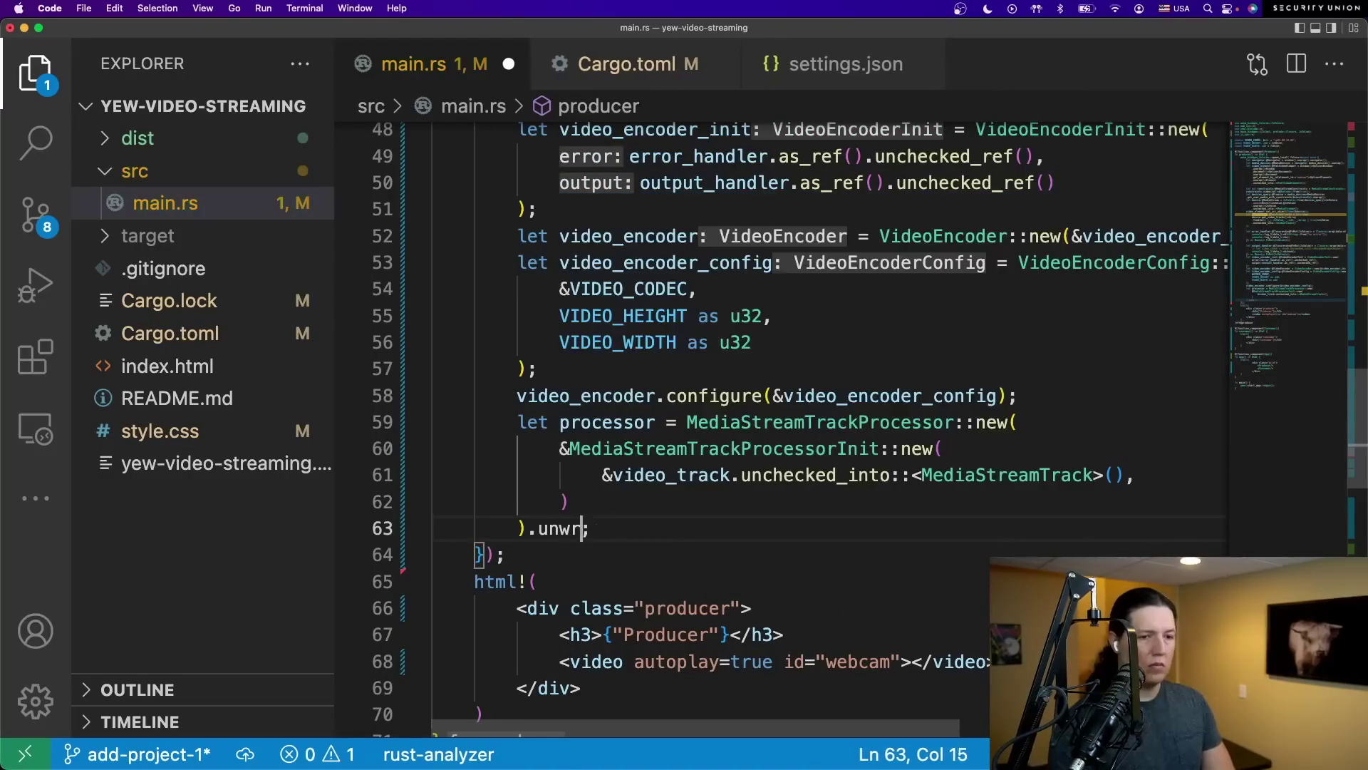
pyautogui.write('ap()')
pyautogui.press('super+s')
# - Open Cargo.toml in a split editor beside main.rs
pyautogui.click(823, 423)
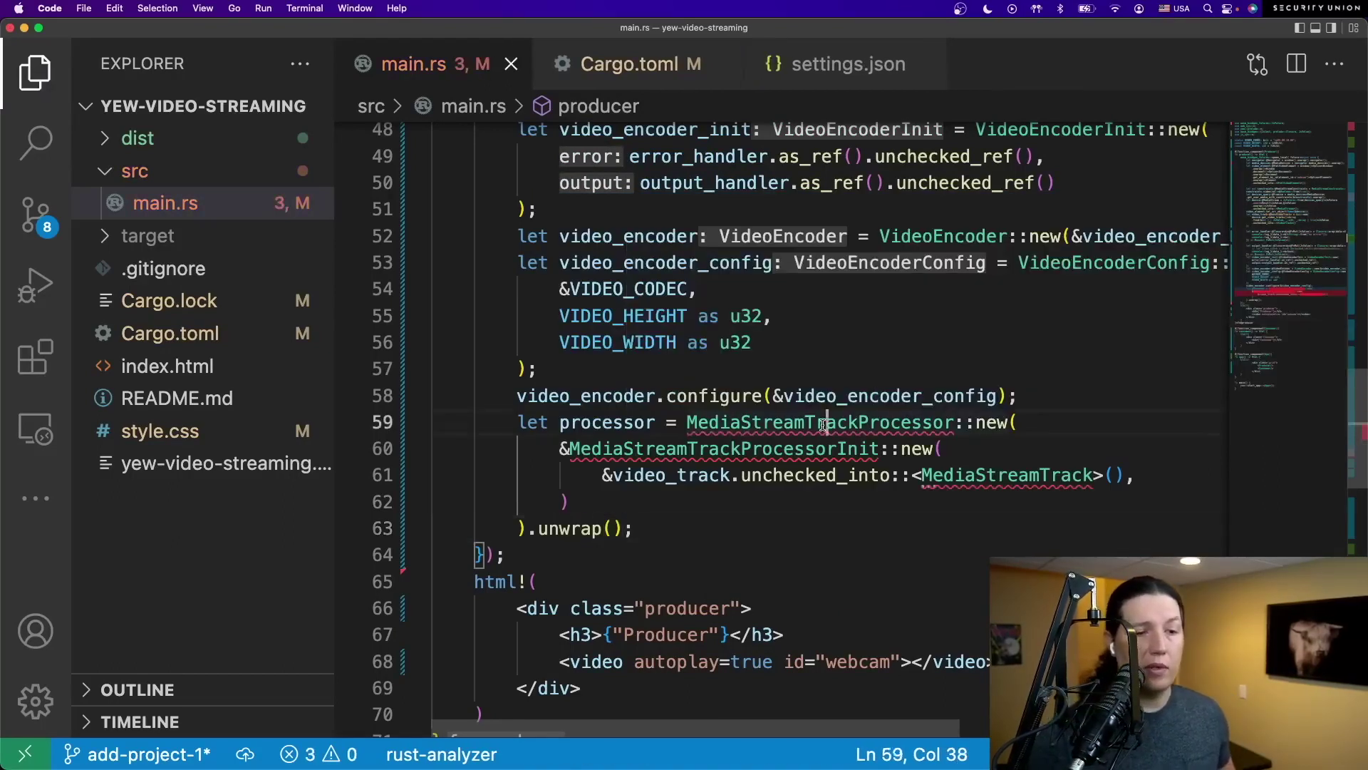
pyautogui.doubleClick(823, 421)
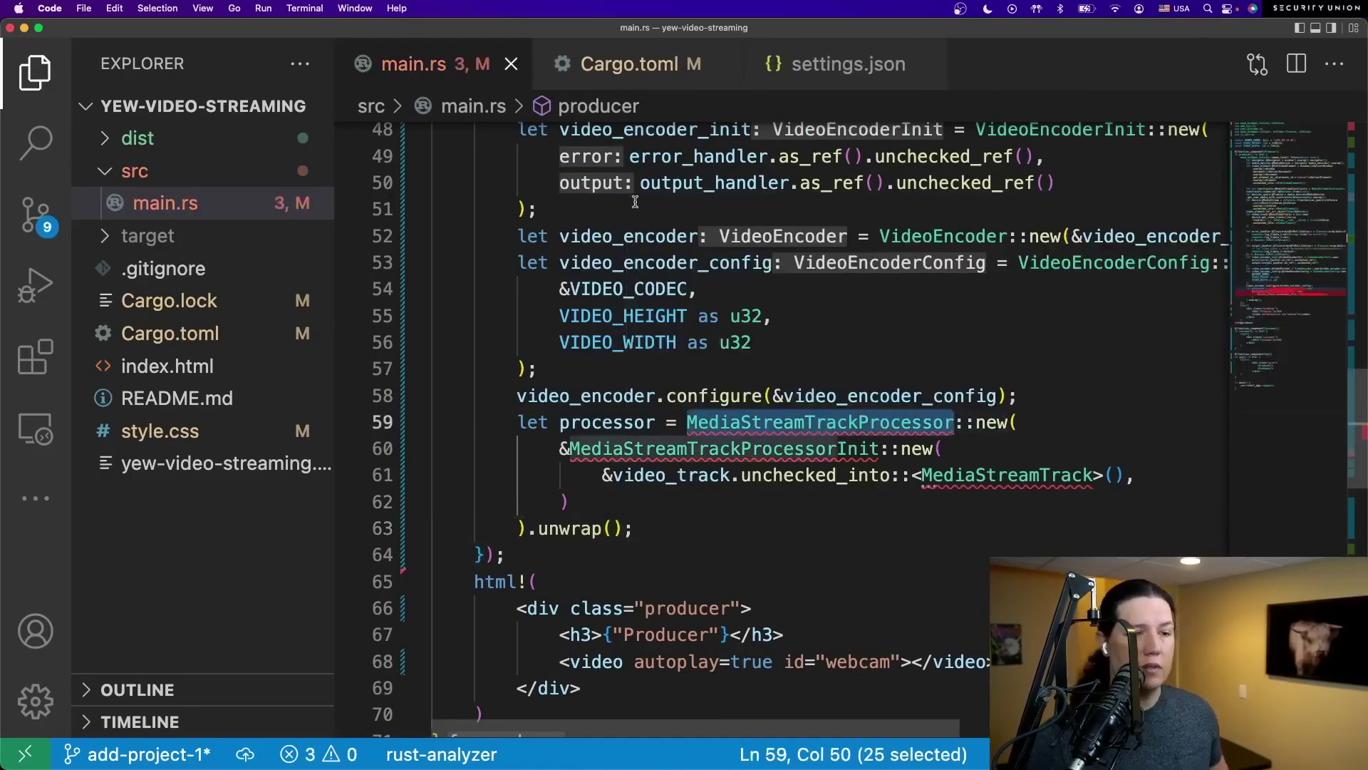
pyautogui.press('super+p')
pyautogui.press('Return')
pyautogui.press('ctrl+super+Right')
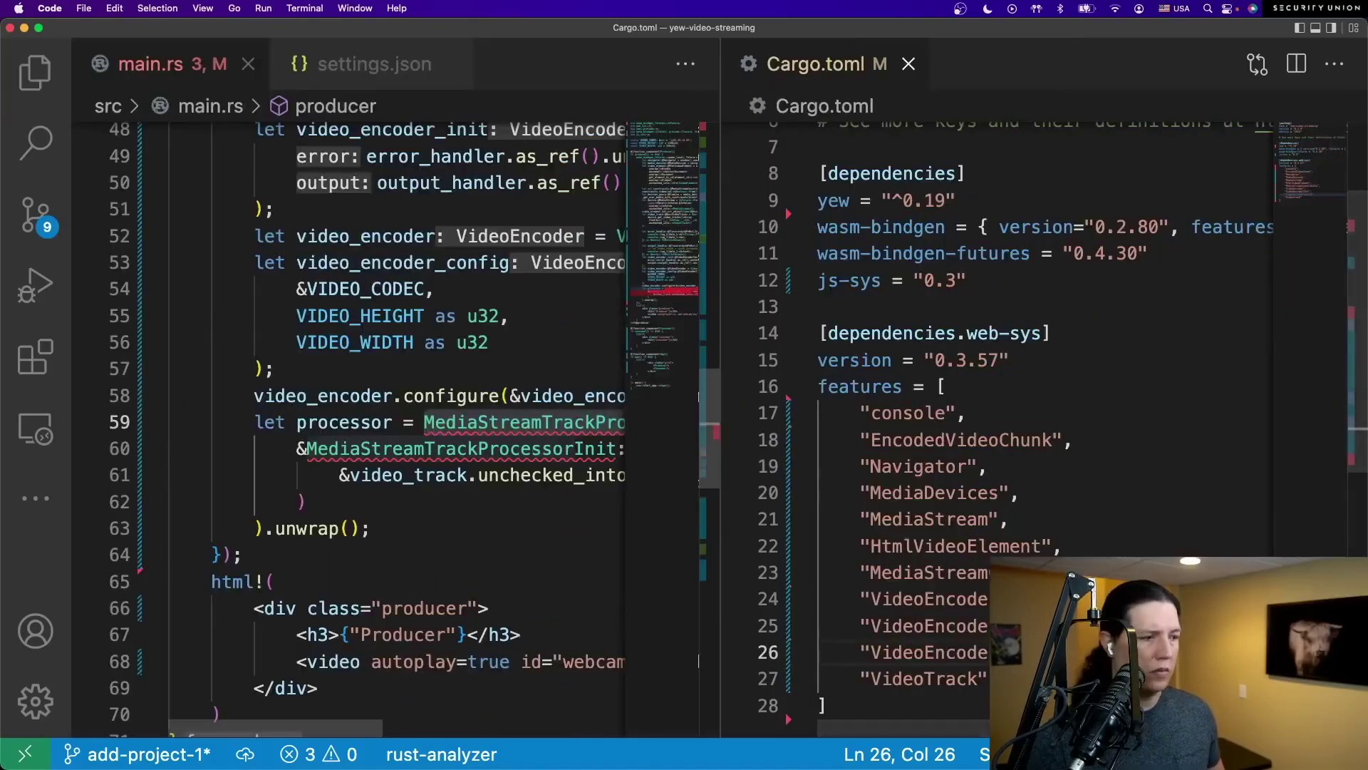
# - Paste "MediaStreamTrackProcessor" into the web-sys feature list in Cargo.toml
pyautogui.press('super+1')
pyautogui.press('super+c')
pyautogui.click(1130, 520)
pyautogui.press('Return')
pyautogui.write('"')
pyautogui.press('super+v')
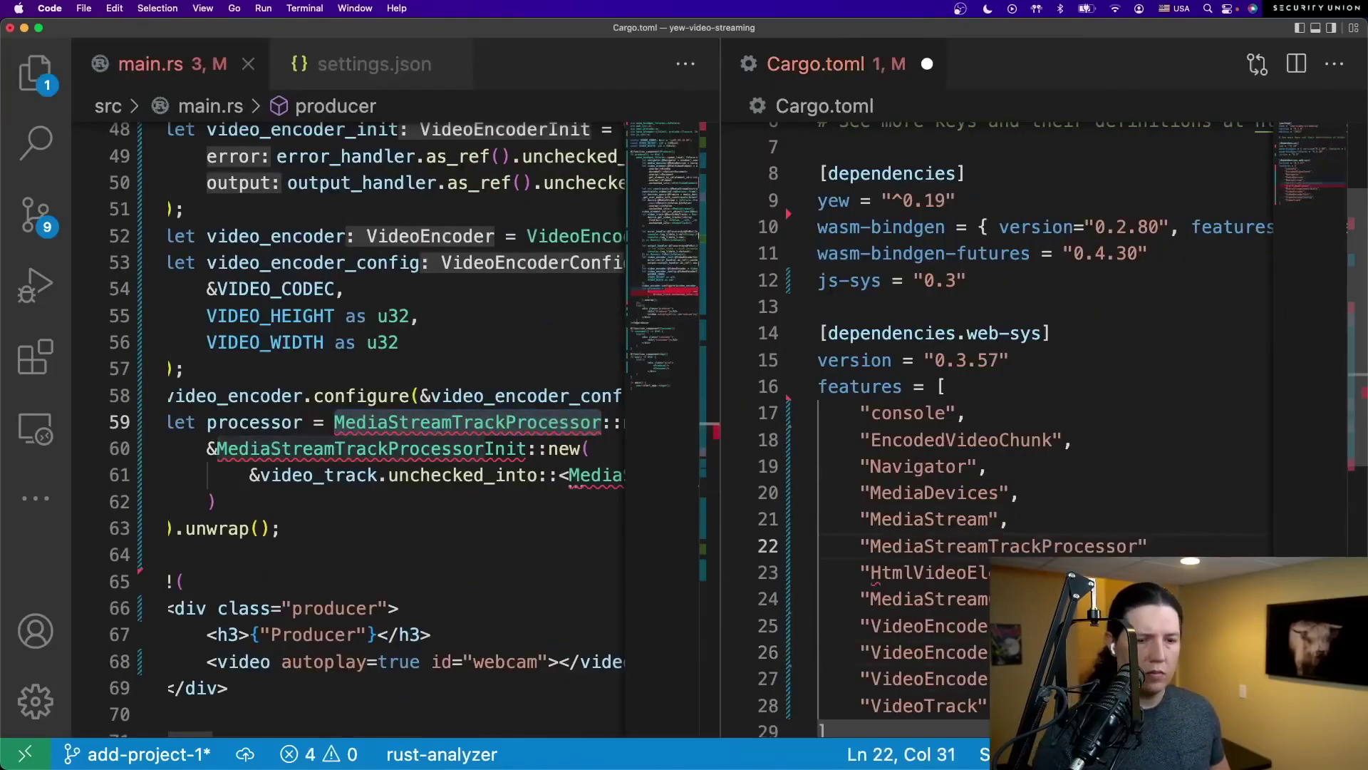
pyautogui.press('End')
pyautogui.write(',')
pyautogui.press('Return')
pyautogui.write('"')
pyautogui.press('super+v')
# - Add the "MediaStreamTrack" feature line, then save and close Cargo.toml
pyautogui.press('Return')
pyautogui.hscroll(3, 396, 428)
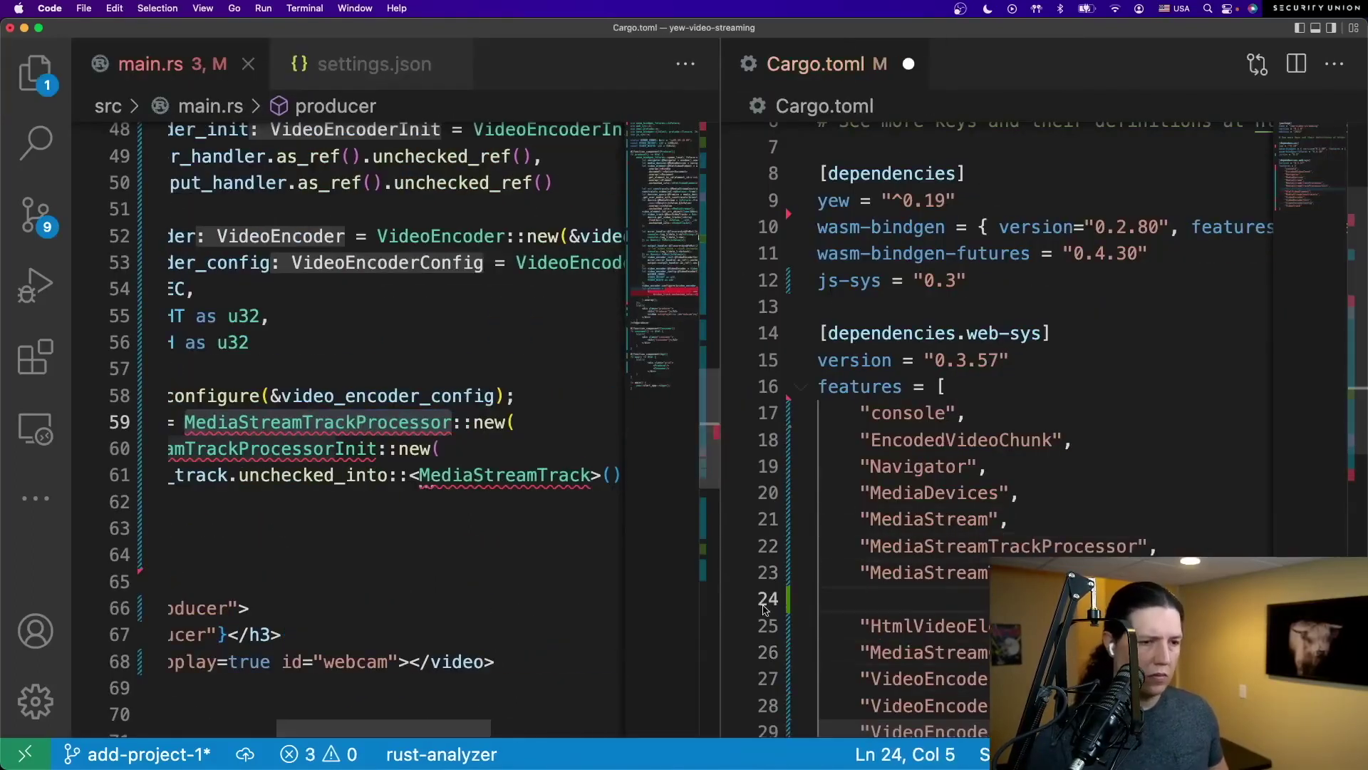
pyautogui.press('Up')
pyautogui.press('Up')
pyautogui.press('shift+super+Return')
pyautogui.write('"MediaStreamTrack",')
pyautogui.press('super+s')
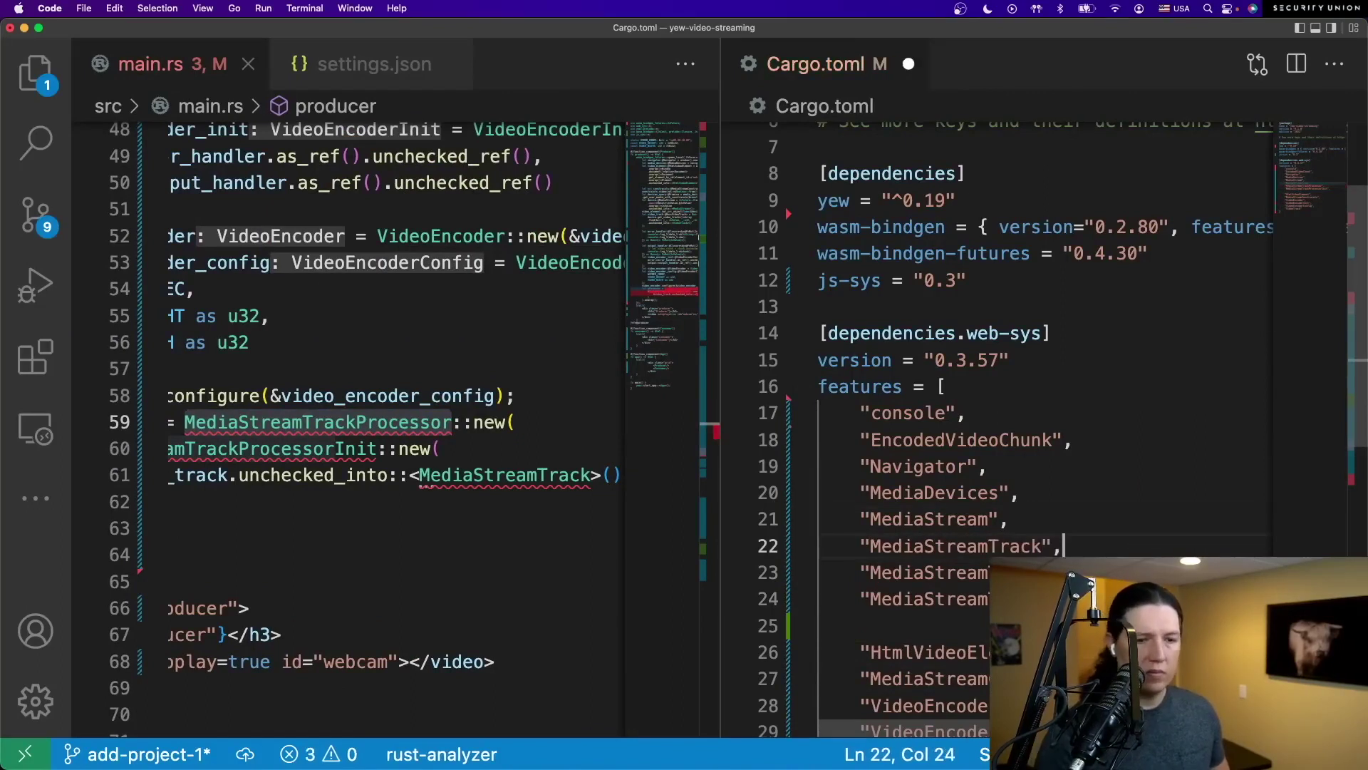
pyautogui.press('super+w')
pyautogui.press('Up')
pyautogui.press('Up')
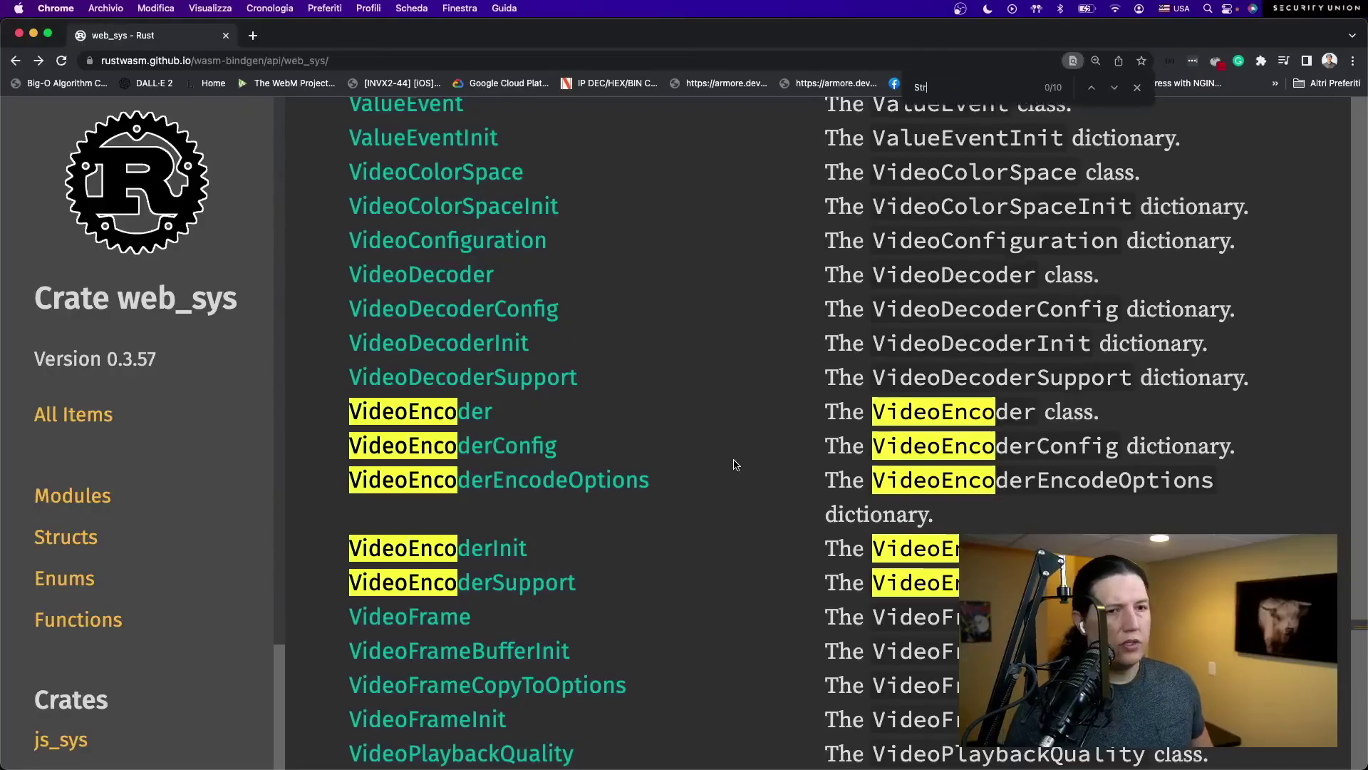
pyautogui.write('tream')
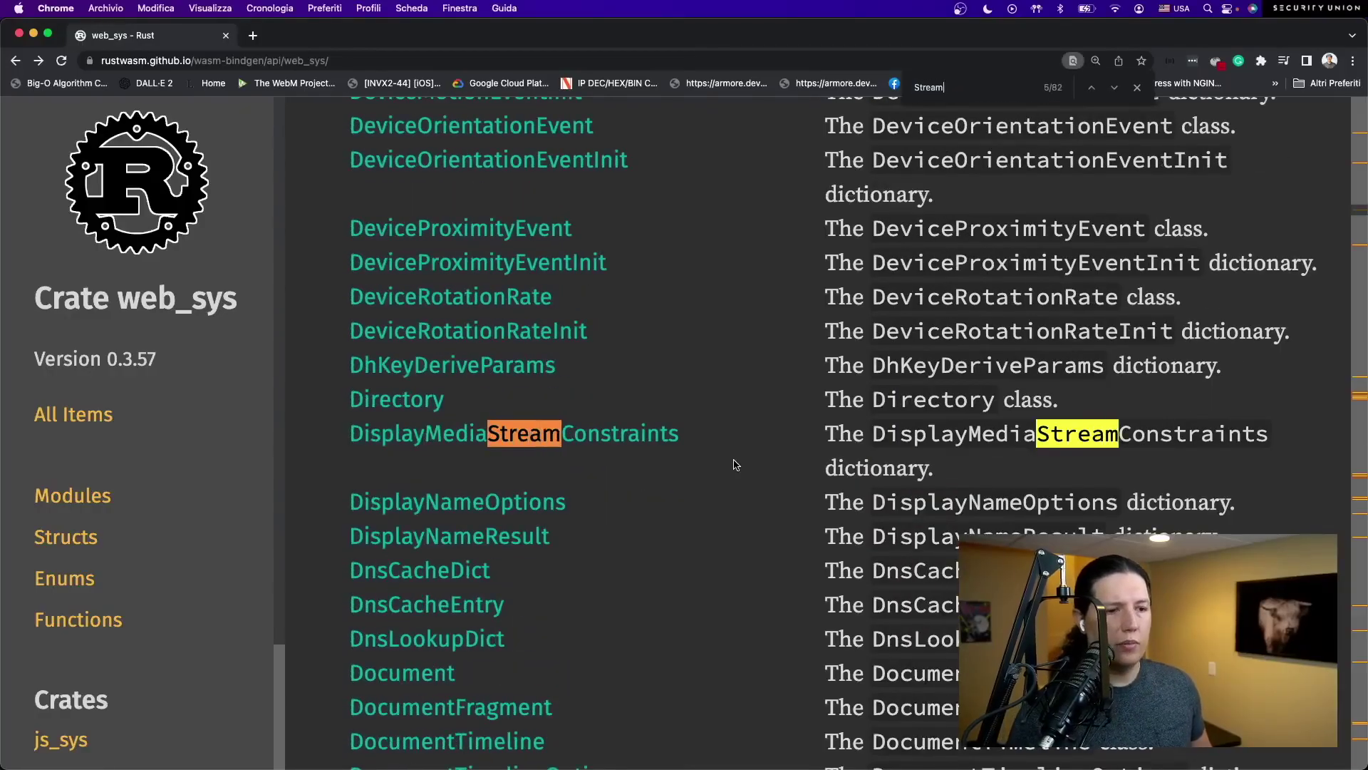
pyautogui.write('Pro')
# - Search the web_sys docs index for MediaStream and step through the matches
pyautogui.press('BackSpace')
pyautogui.press('BackSpace')
pyautogui.press('BackSpace')
pyautogui.press('BackSpace')
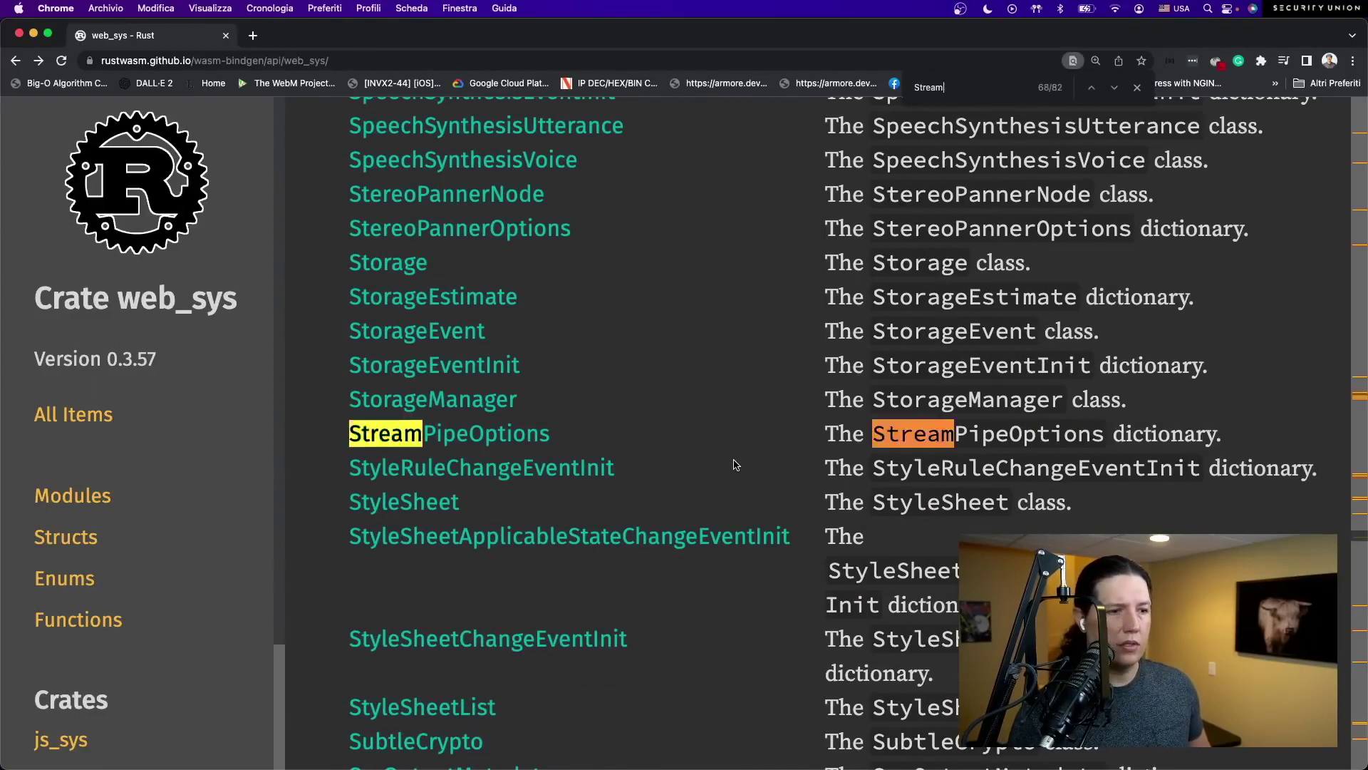
pyautogui.press('Return')
pyautogui.press('Return')
pyautogui.press('Return')
pyautogui.press('BackSpace')
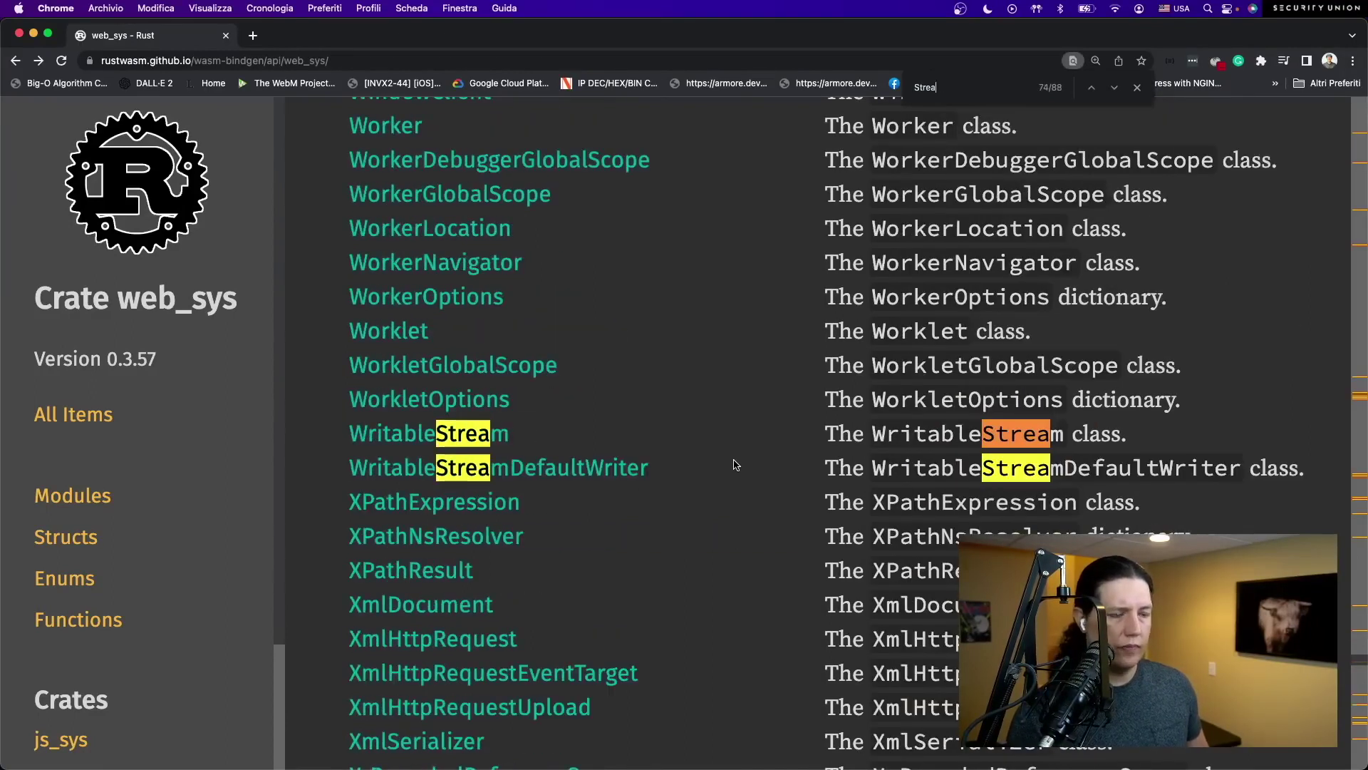
pyautogui.press('BackSpace')
pyautogui.press('BackSpace')
pyautogui.press('BackSpace')
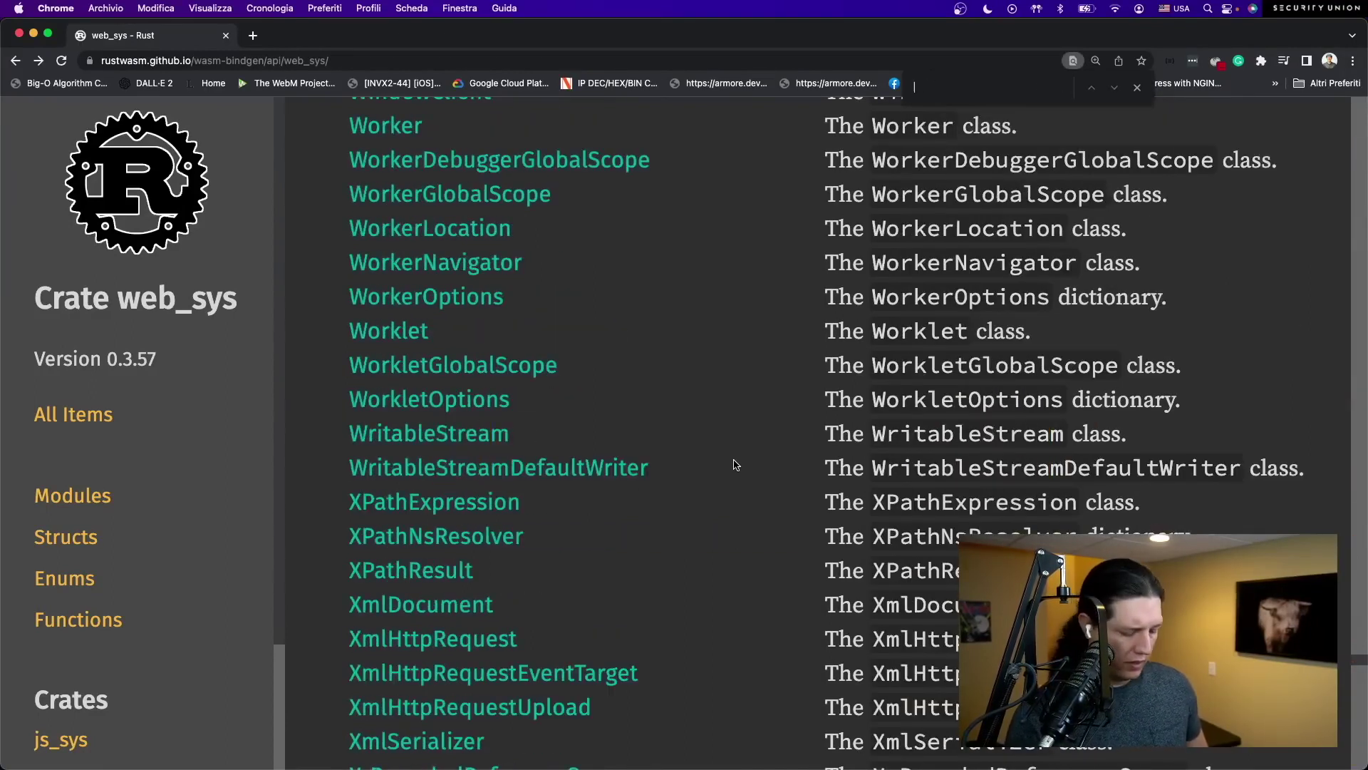
pyautogui.write('MediaStream')
pyautogui.press('Return')
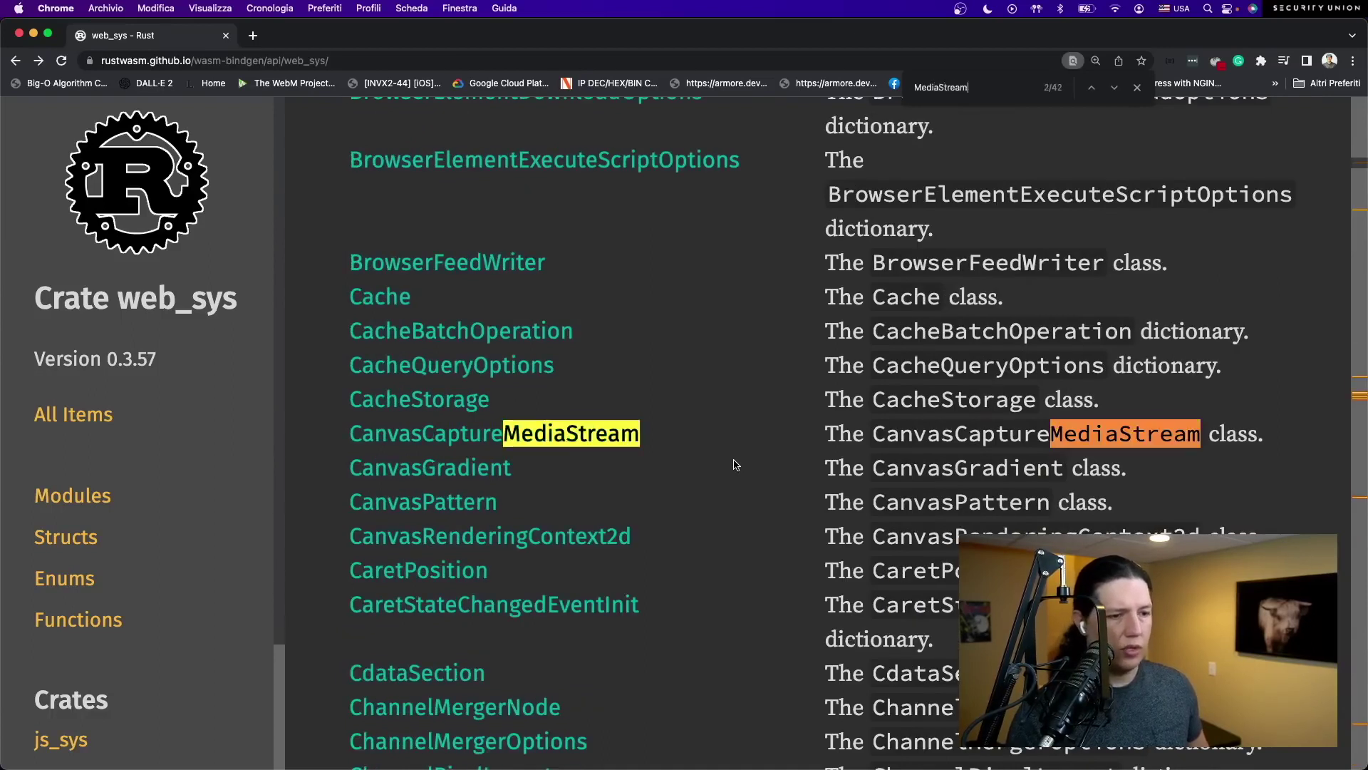
pyautogui.press('Return')
pyautogui.press('Return')
pyautogui.press('Return')
pyautogui.press('Return')
pyautogui.press('Return')
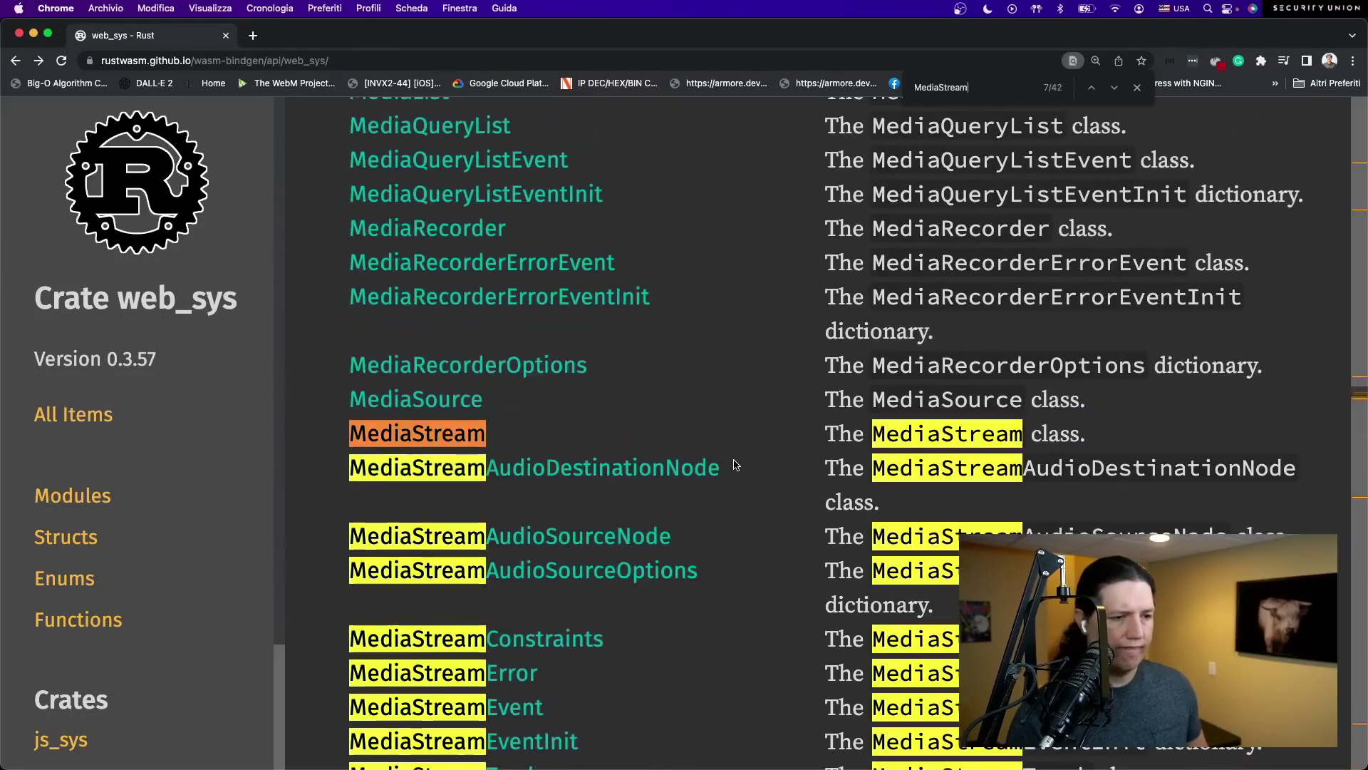
pyautogui.scroll(-1, 600, 607)
pyautogui.scroll(-3, 604, 598)
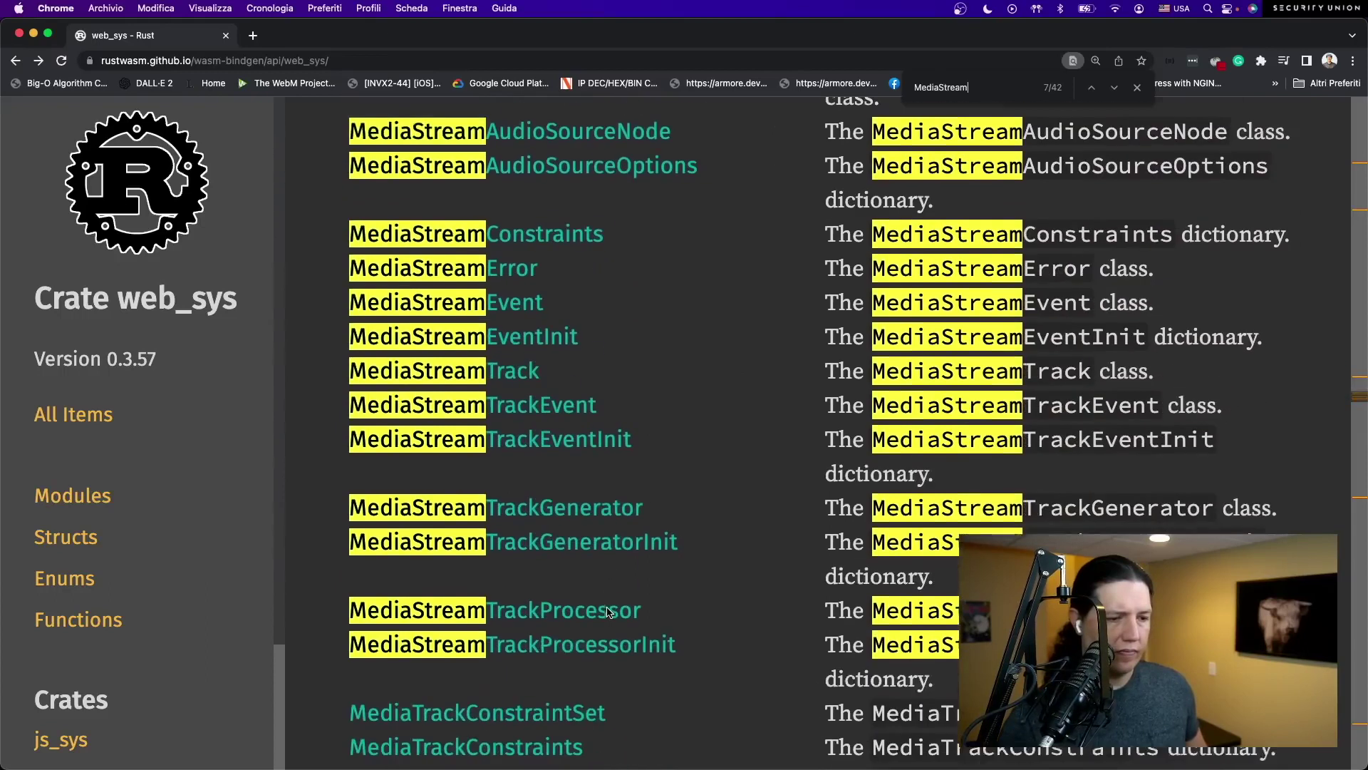
pyautogui.scroll(-1, 621, 570)
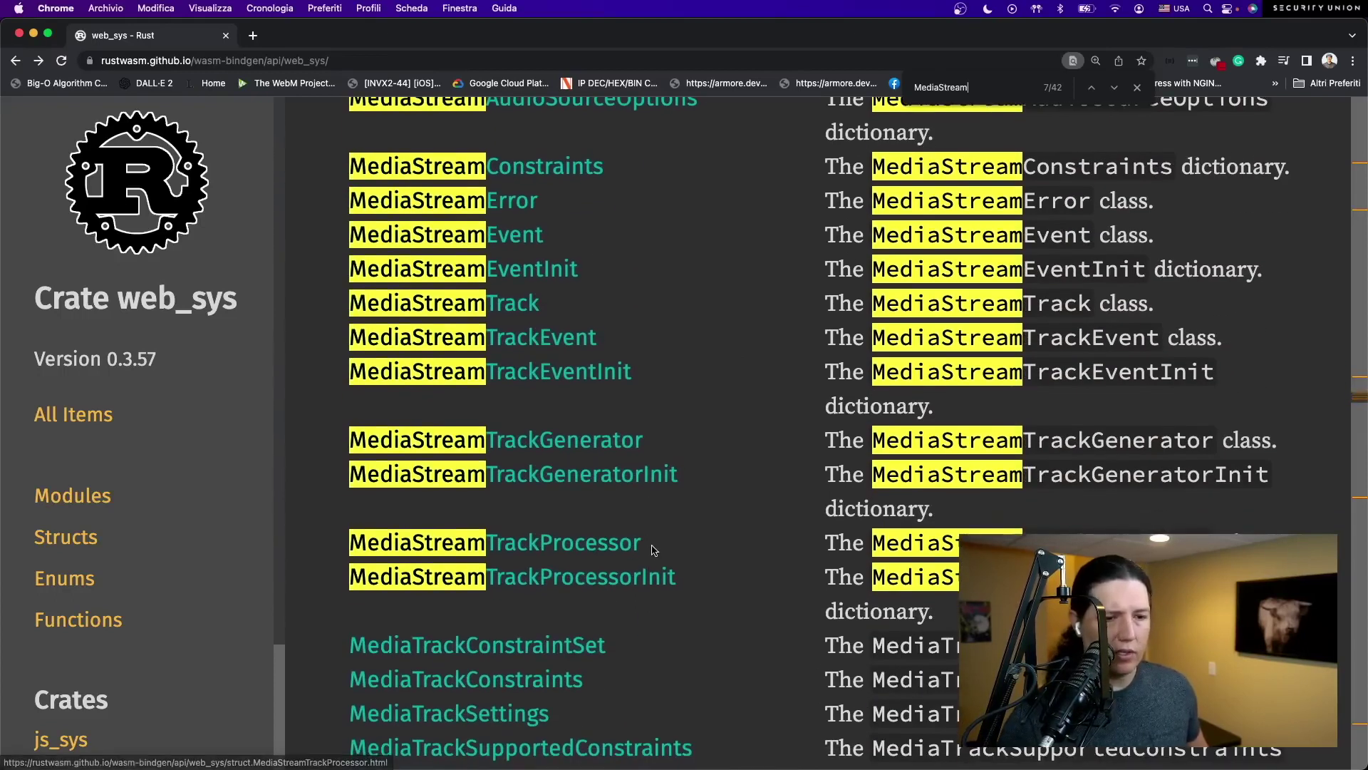
# - Open the MediaStreamTrackProcessor struct documentation, then return to the editor
pyautogui.click(631, 547)
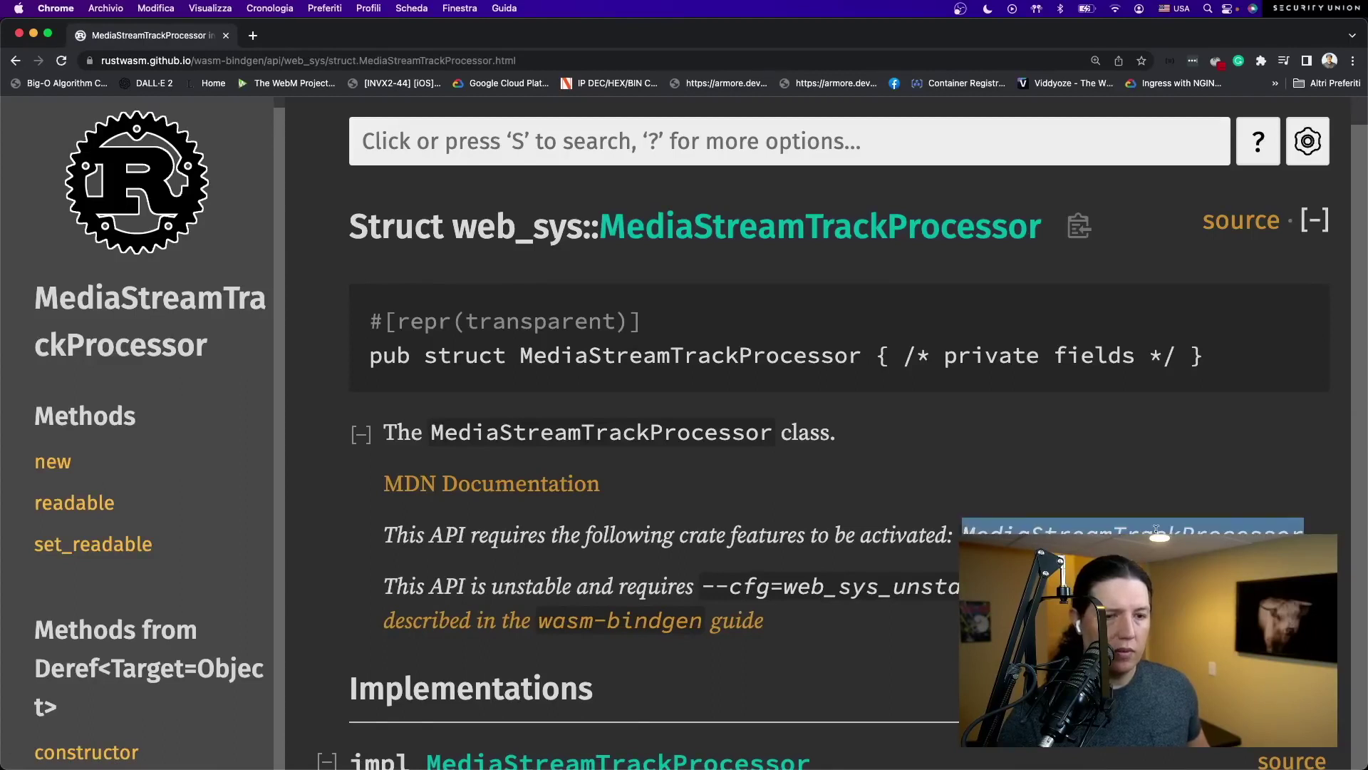
pyautogui.hotkey('ctrl', 'Up')
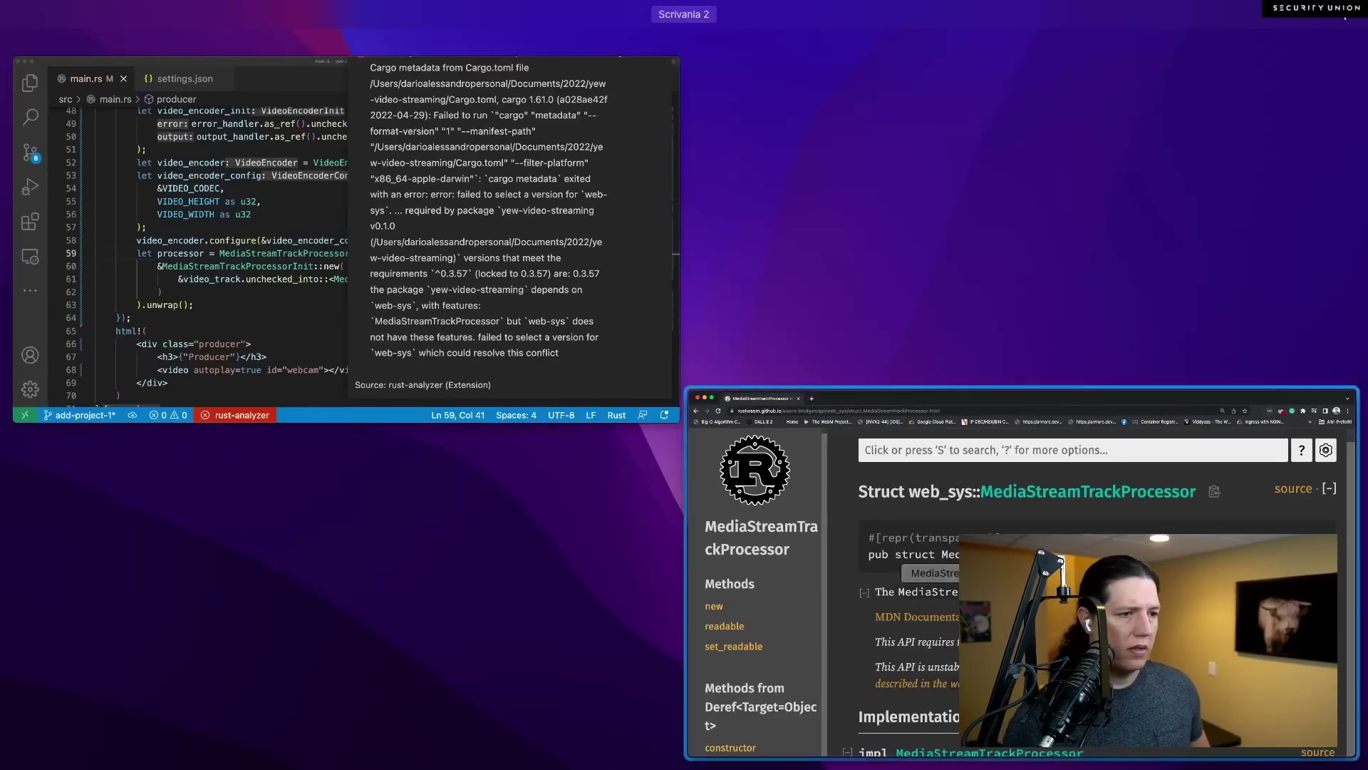
pyautogui.hotkey('ctrl', 'Up')
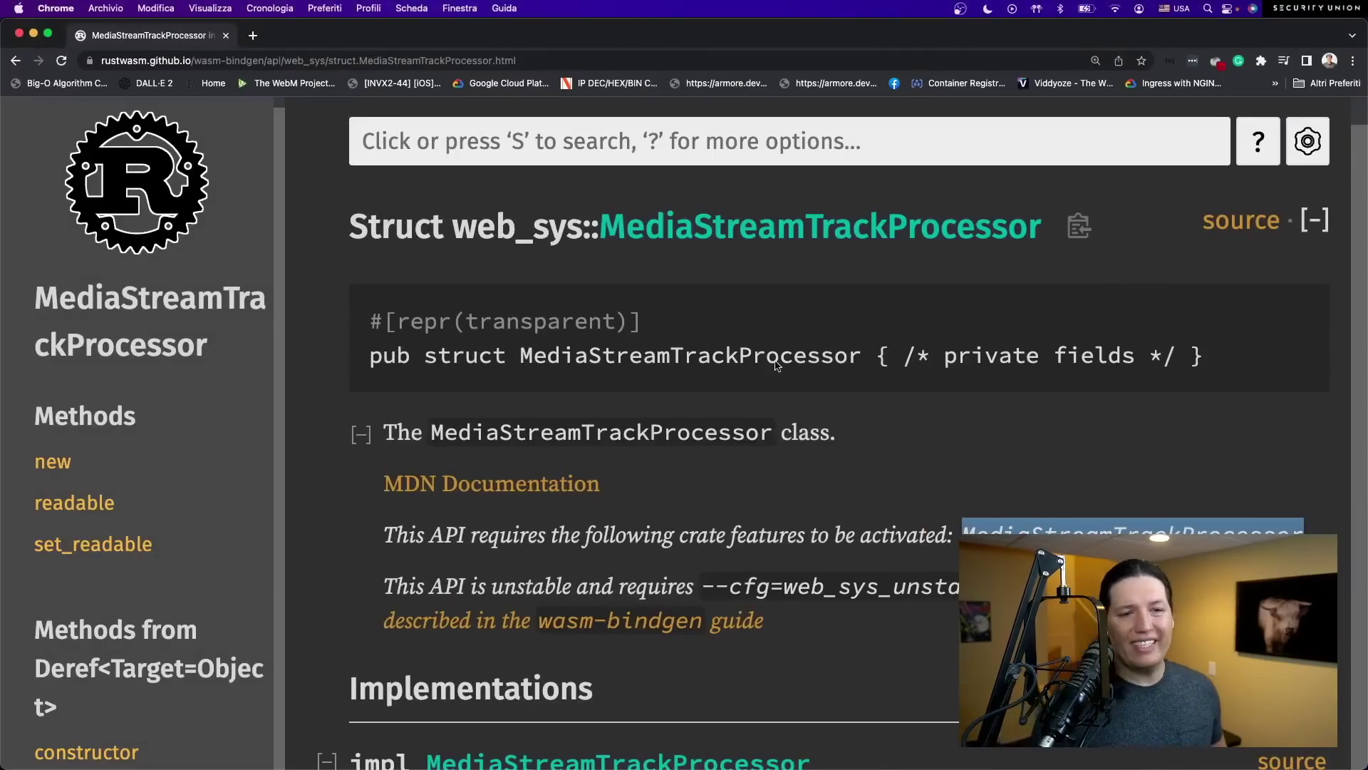
pyautogui.hotkey('ctrl', 'Left')
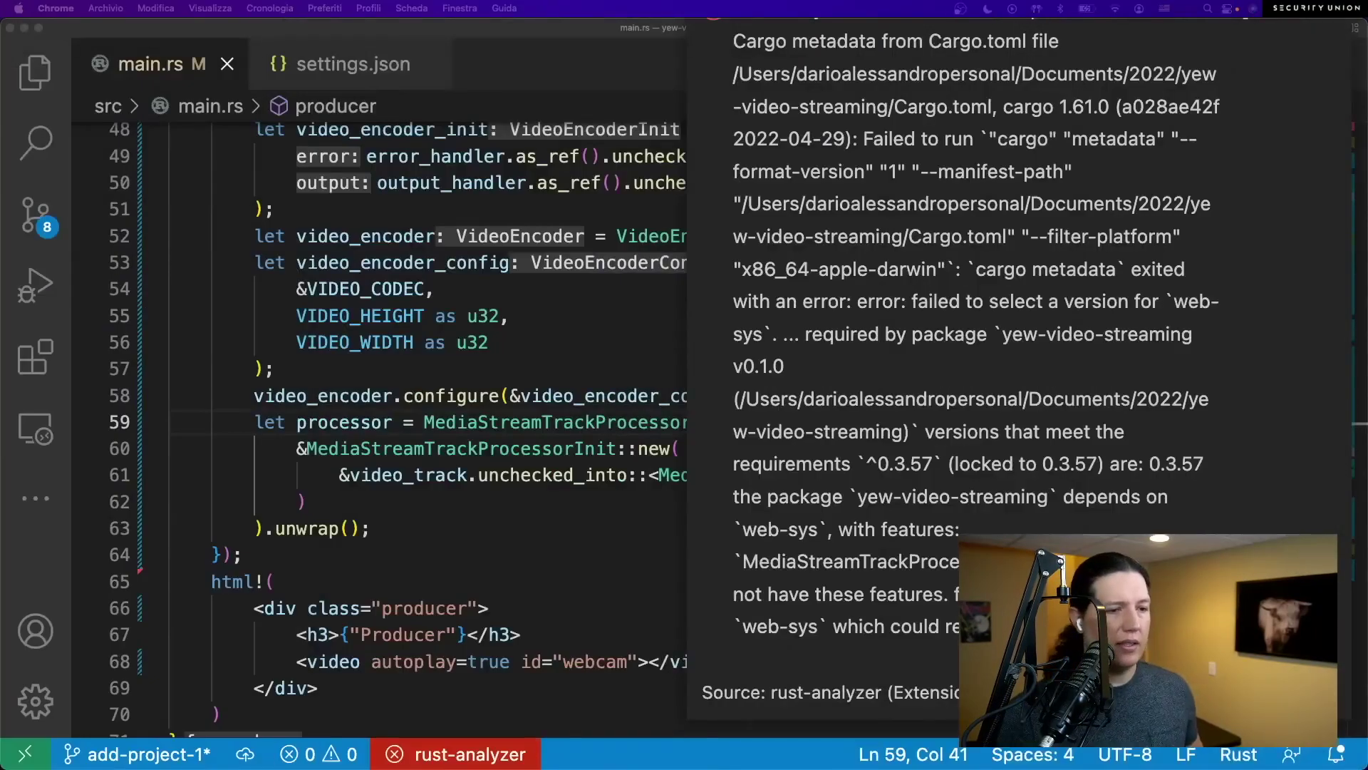
# - Open web-sys 0.3.57's generated VideoEncoder source definition
pyautogui.click(466, 422)
pyautogui.keyDown('super'); pyautogui.click(657, 237); pyautogui.keyUp('super')
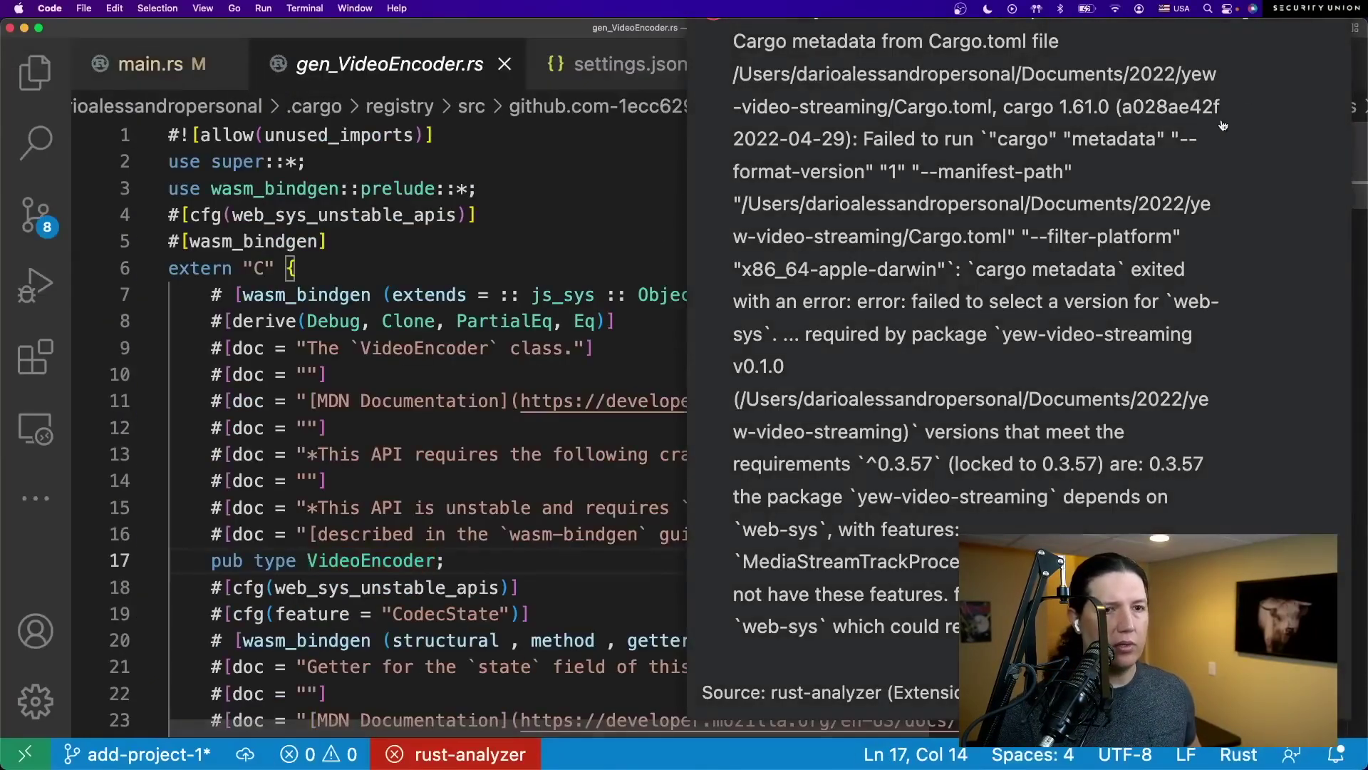
pyautogui.click(567, 431)
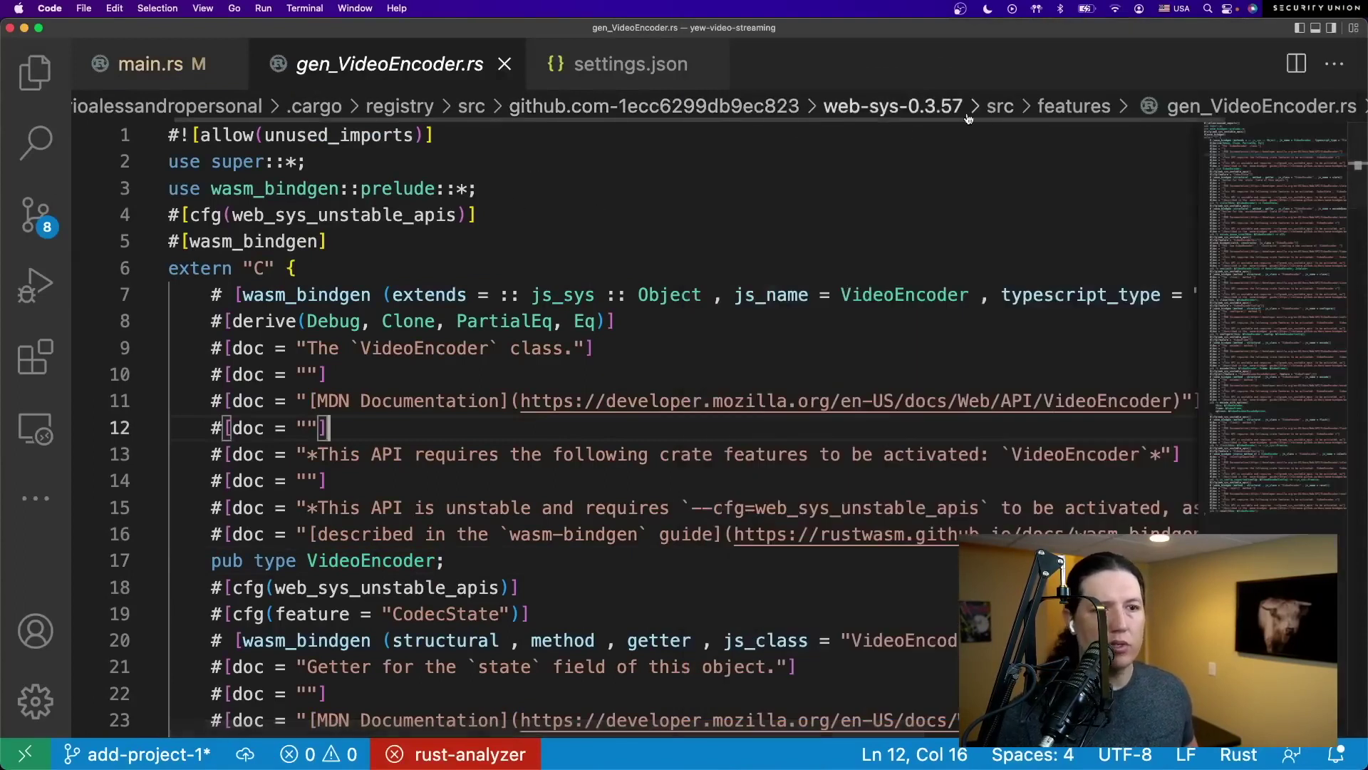
# - Browse the generated gen_ feature files list, then bring Chrome to the front
pyautogui.click(1073, 107)
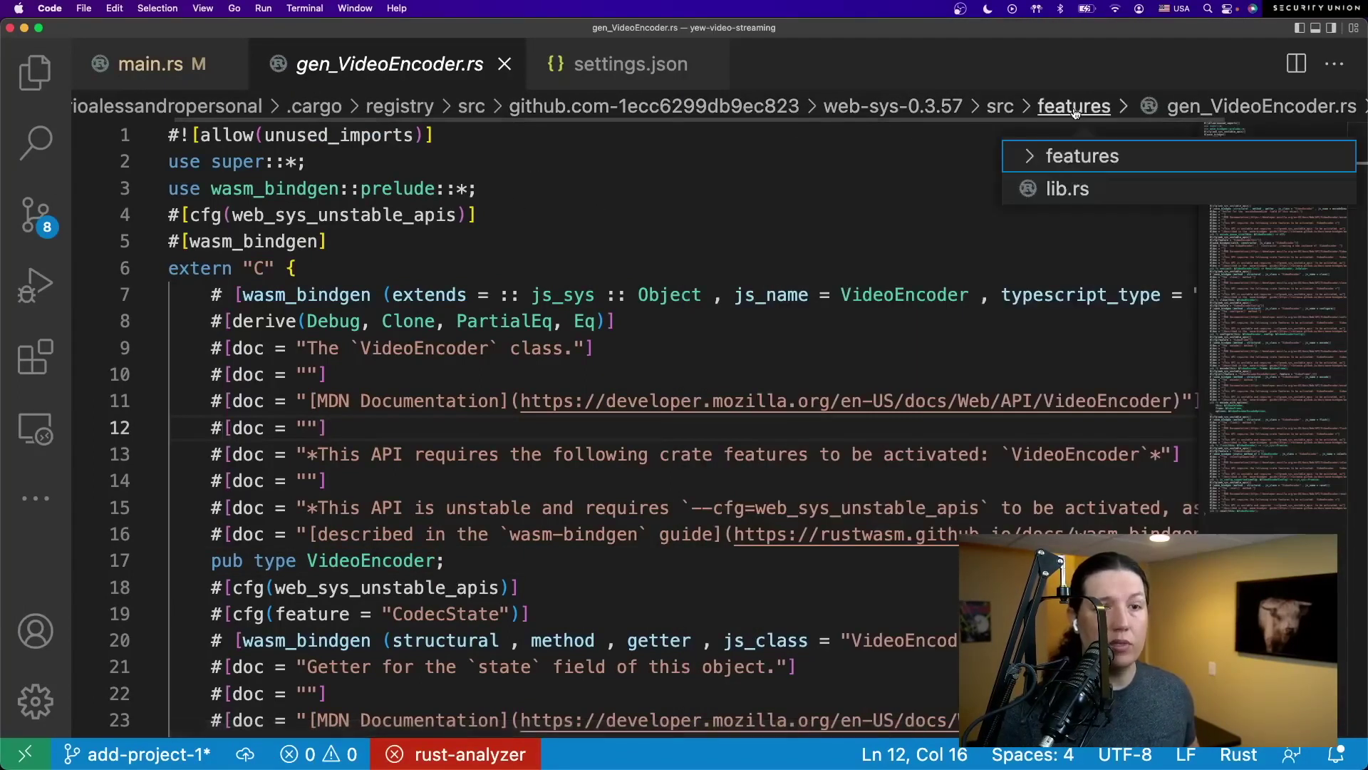
pyautogui.click(1069, 156)
pyautogui.scroll(-1, 1088, 310)
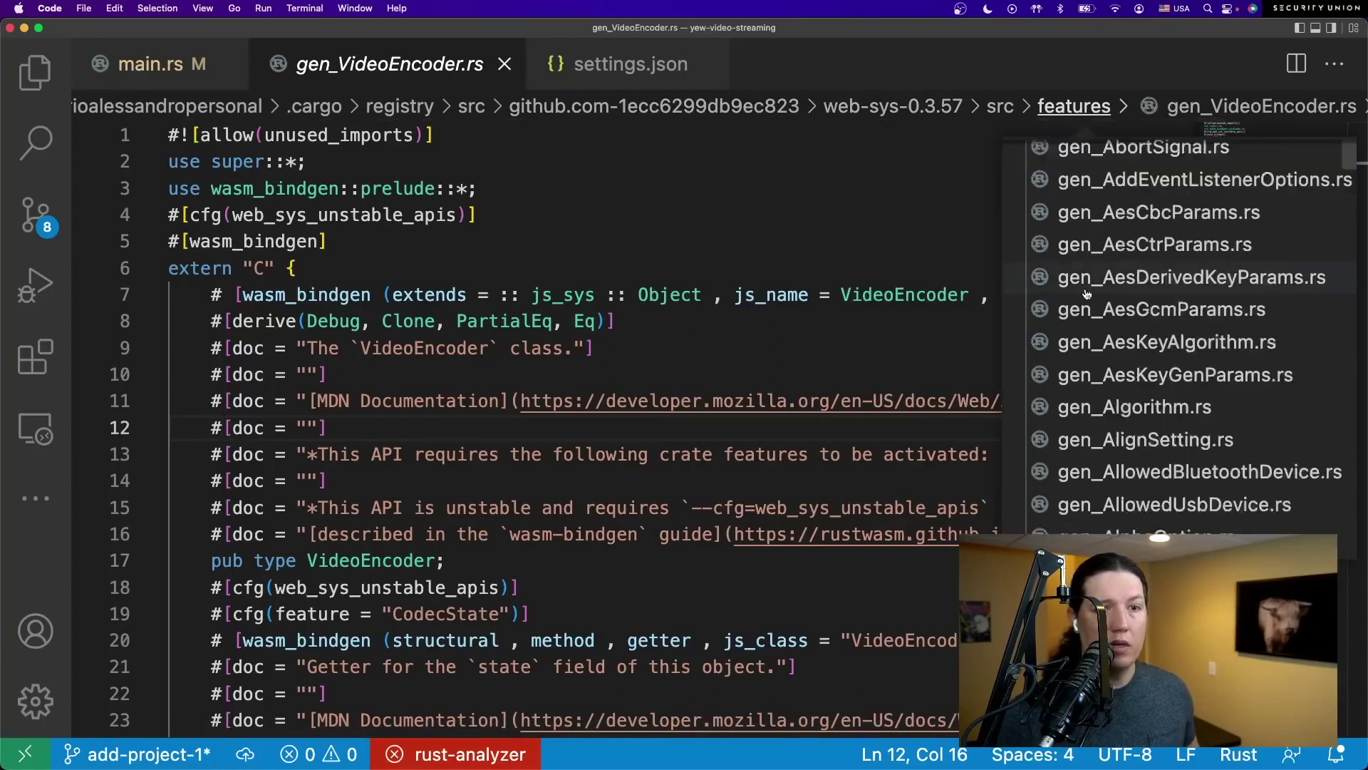
pyautogui.scroll(-10, 1088, 324)
pyautogui.scroll(-10, 1089, 323)
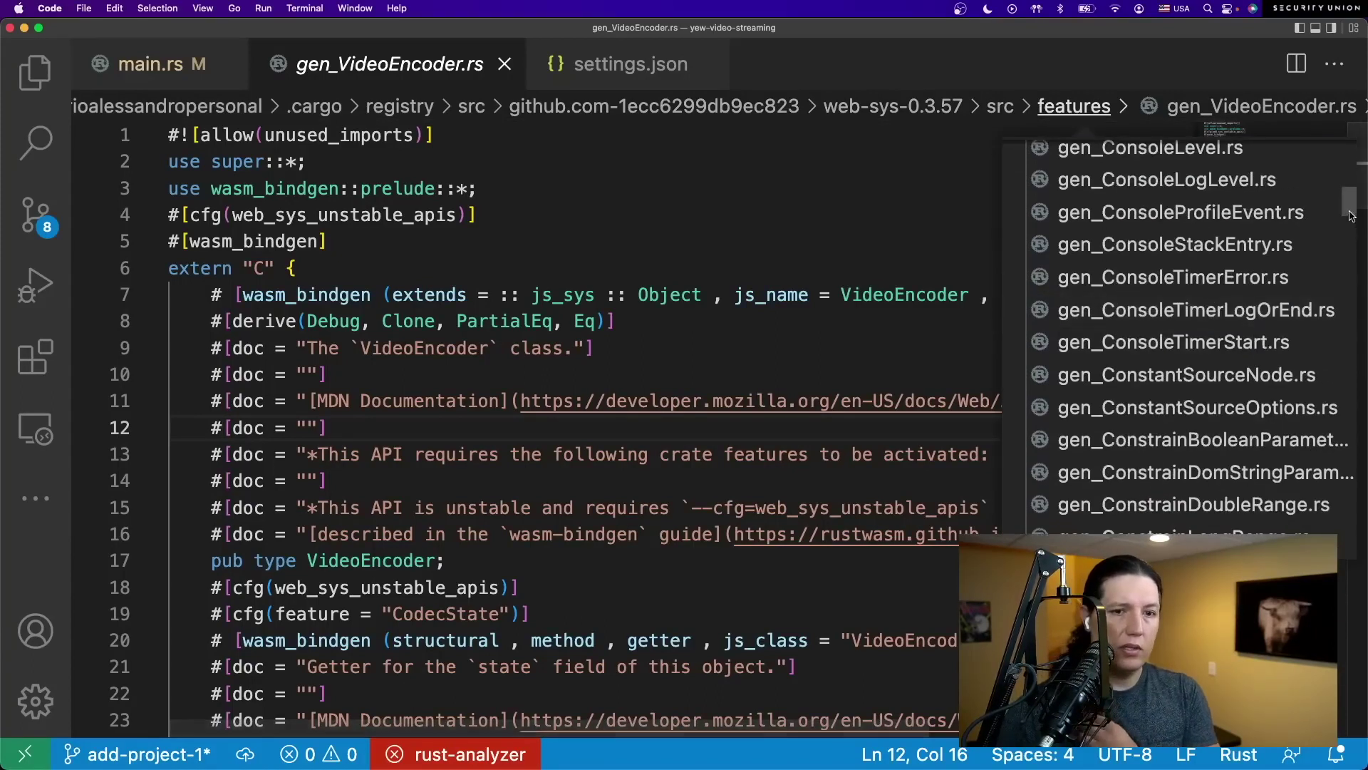
pyautogui.moveTo(1350, 208)
pyautogui.mouseDown()
pyautogui.moveTo(1352, 387)
pyautogui.moveTo(1246, 343)
pyautogui.mouseUp()
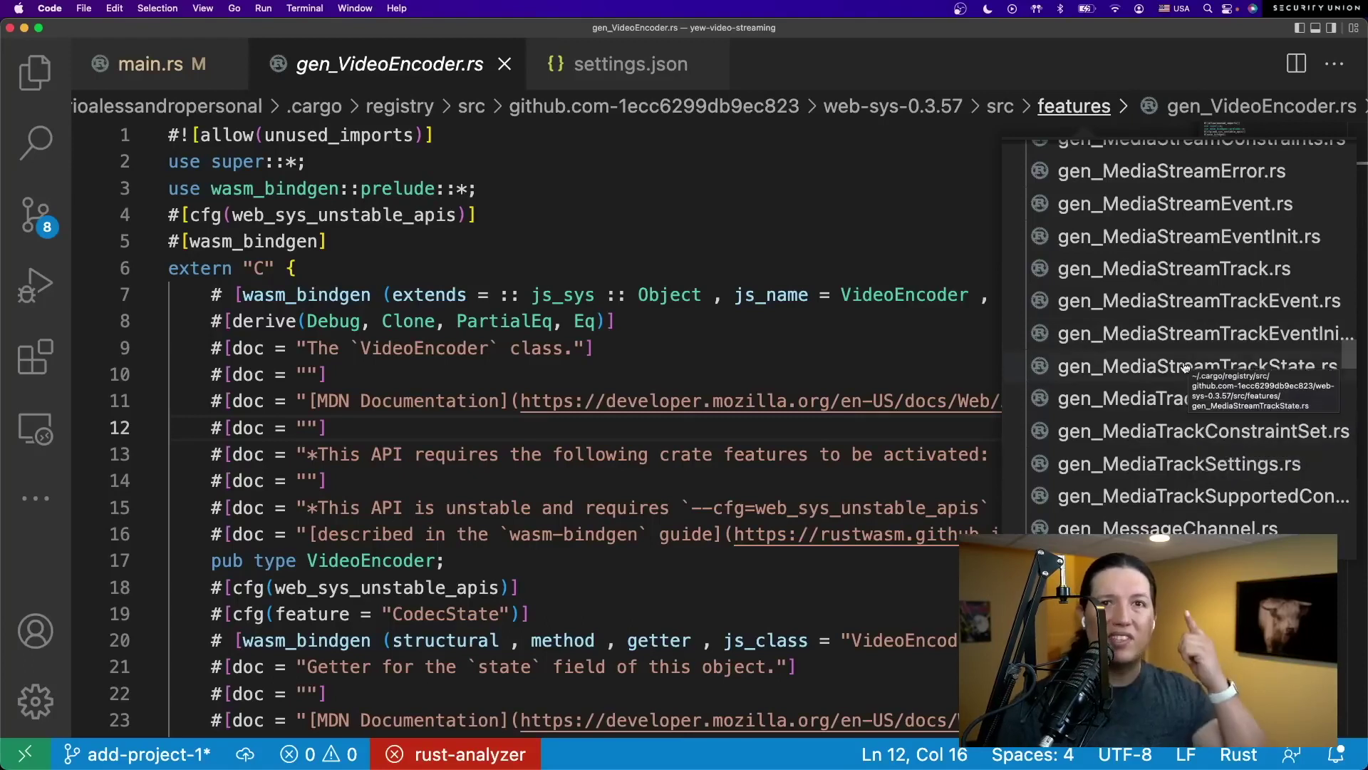
pyautogui.click(920, 330)
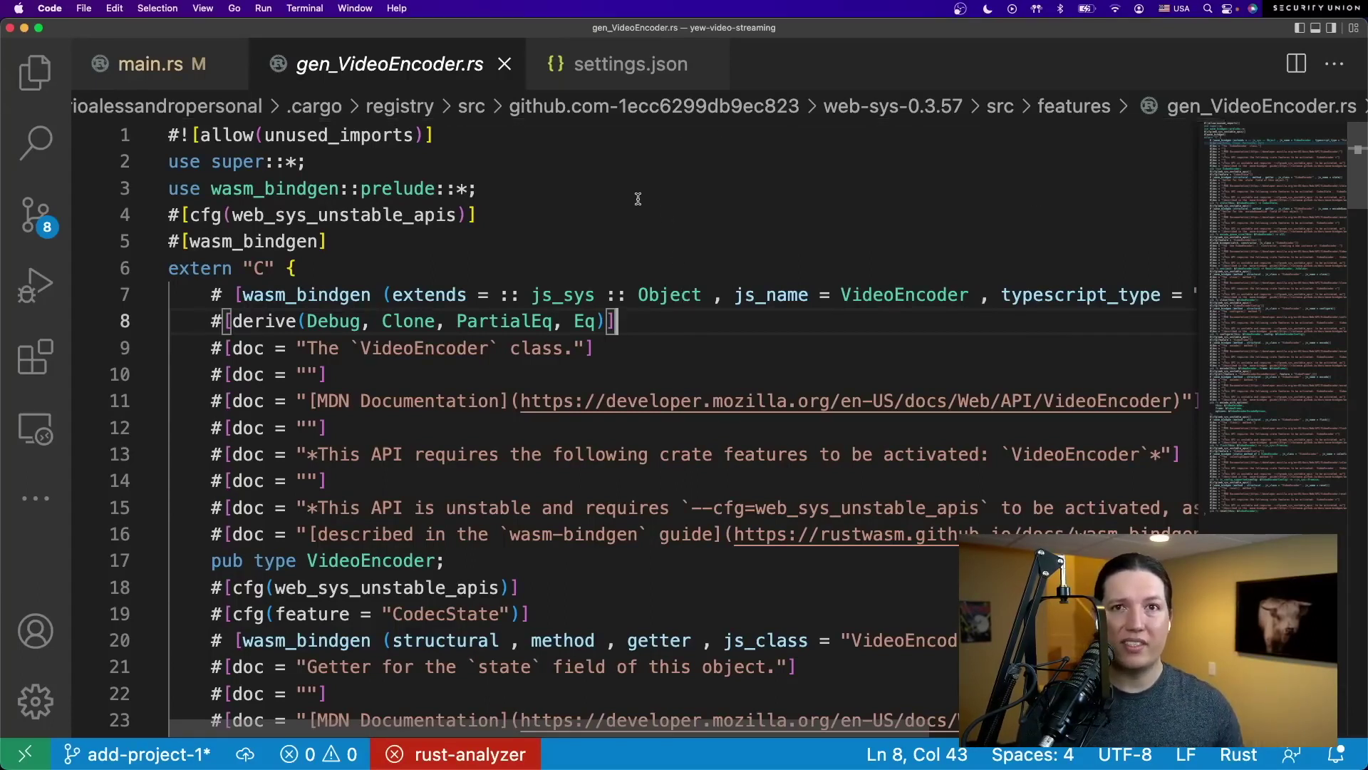
pyautogui.press('super+Tab')
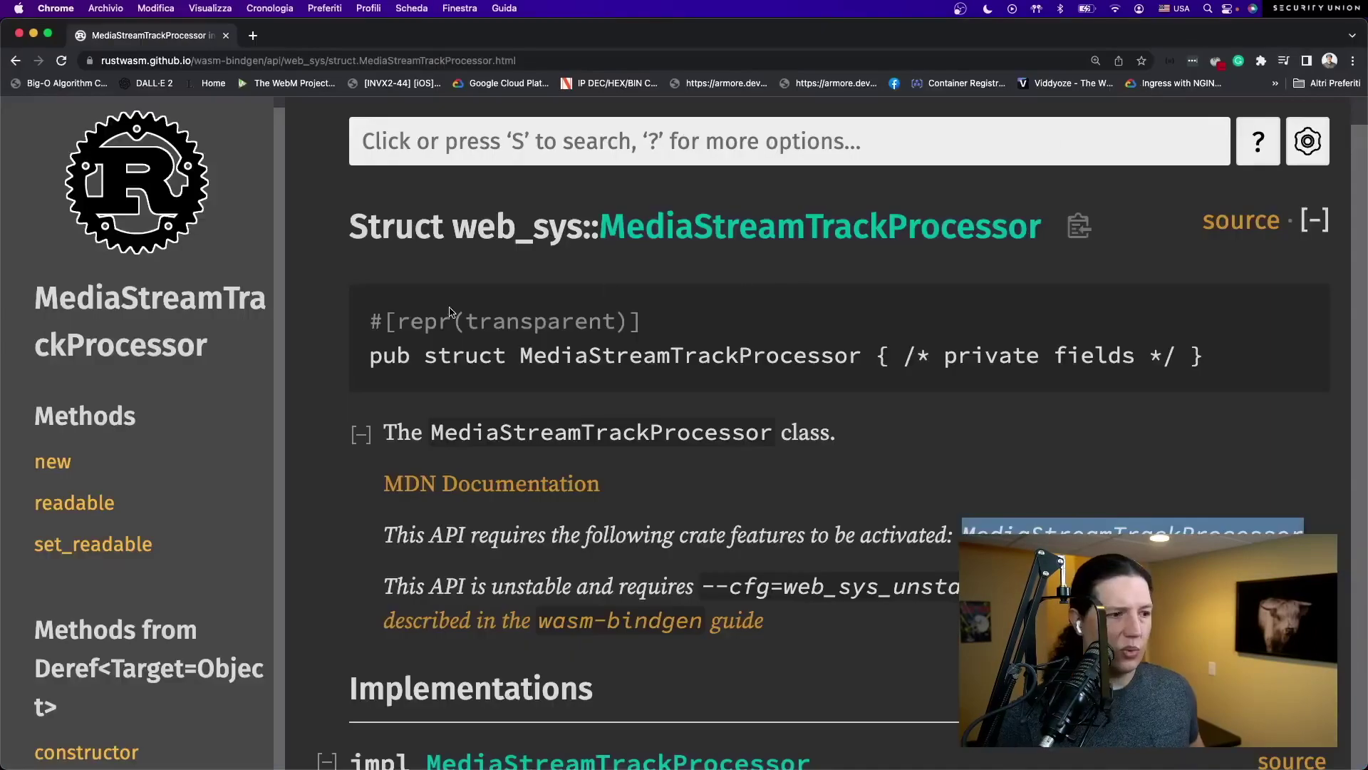
# - Go back to crates.io web-sys, open its repository, and find gen_MediaStreamTrackProcessor.rs via code search
pyautogui.click(11, 60)
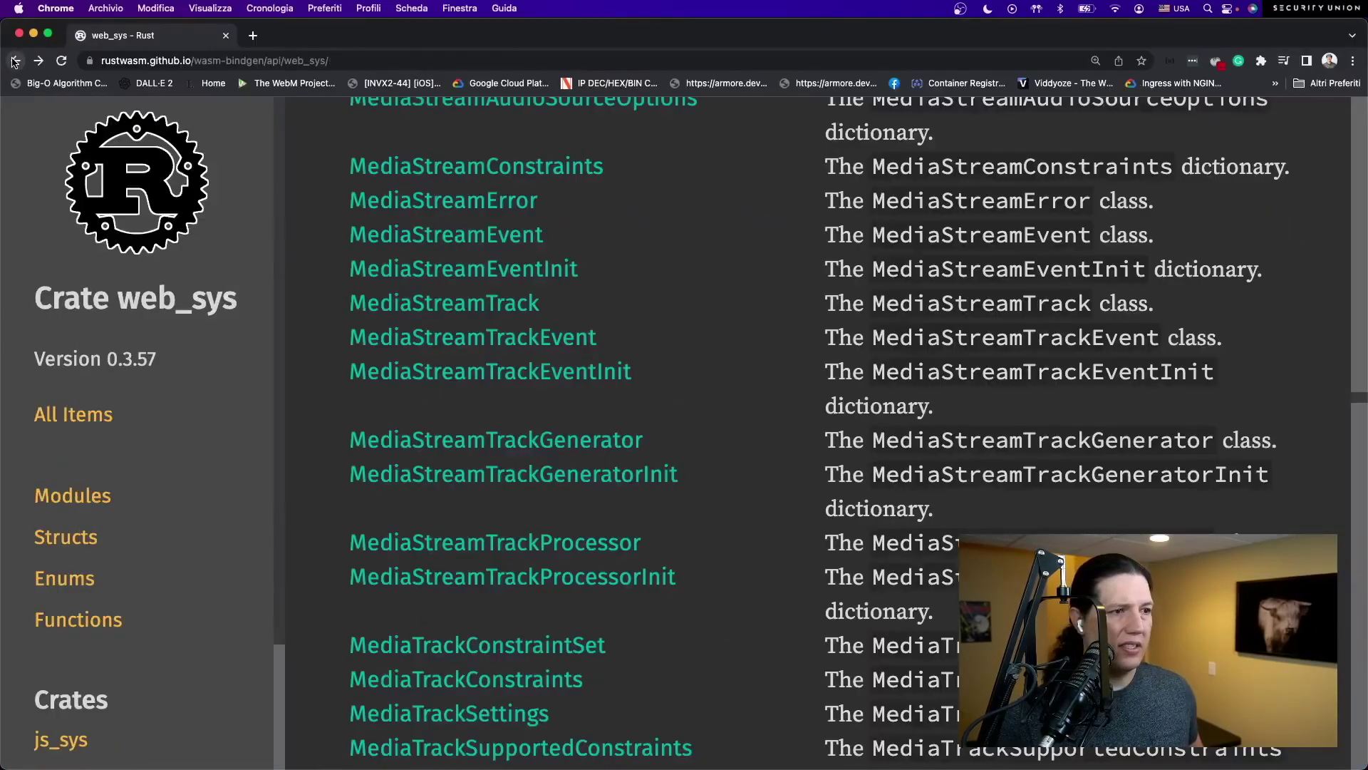
pyautogui.click(12, 60)
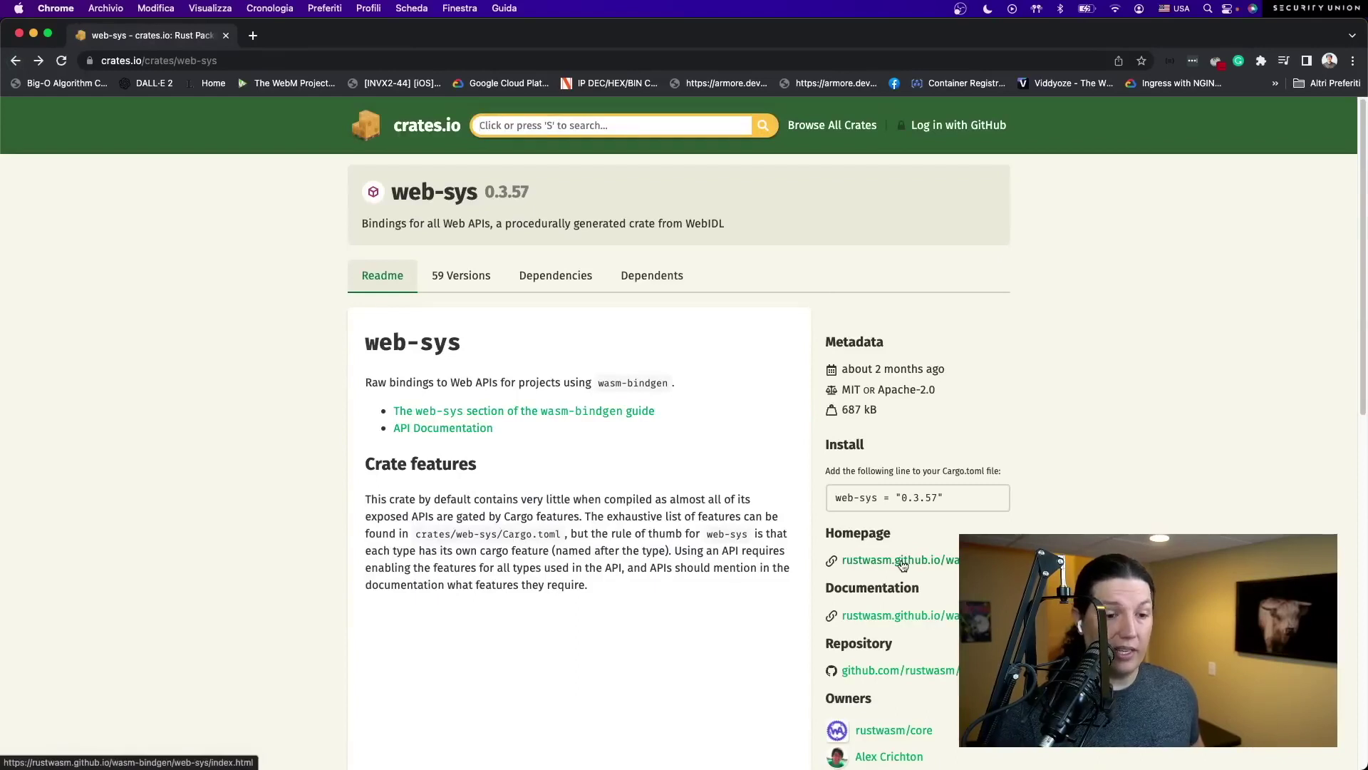
pyautogui.click(907, 671)
pyautogui.click(174, 115)
pyautogui.write('MediaStreamTrackProcessor')
pyautogui.press('Return')
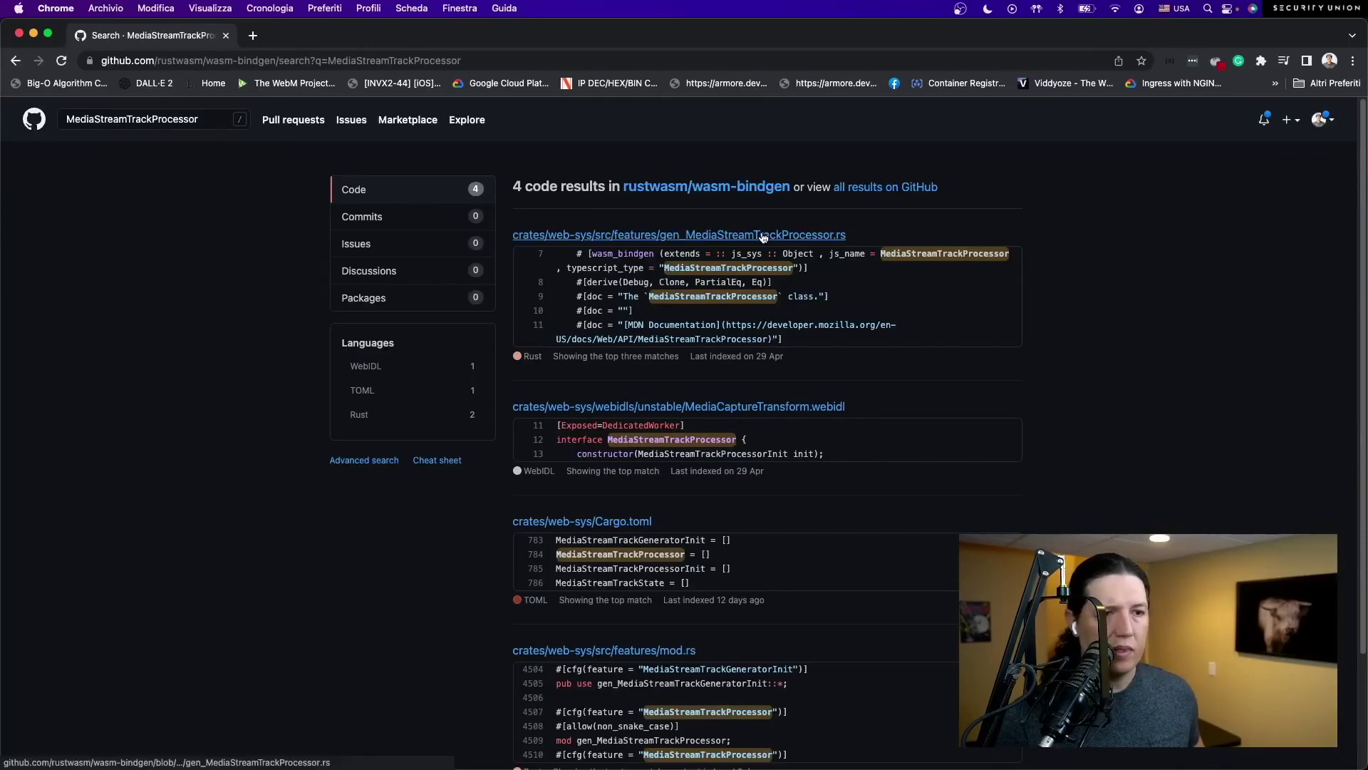
pyautogui.click(761, 236)
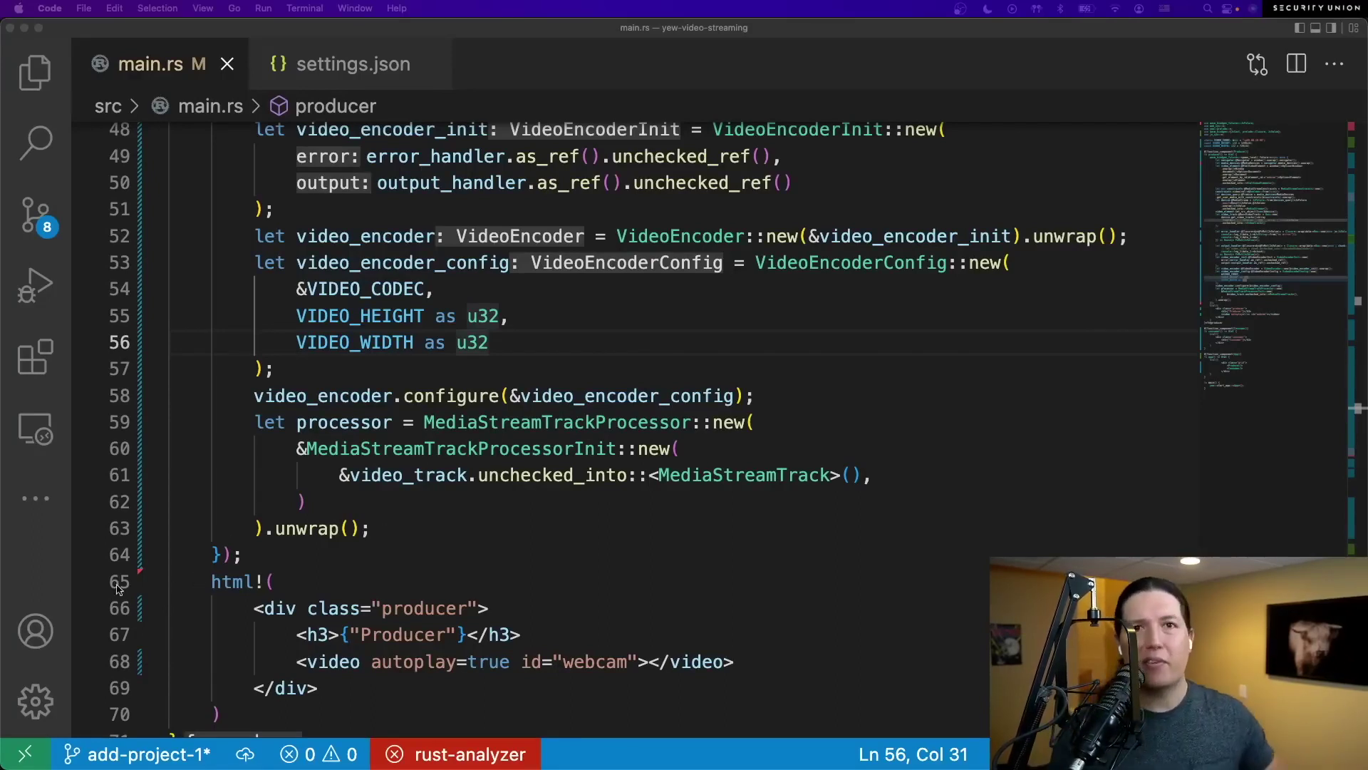
pyautogui.press('super+Tab')
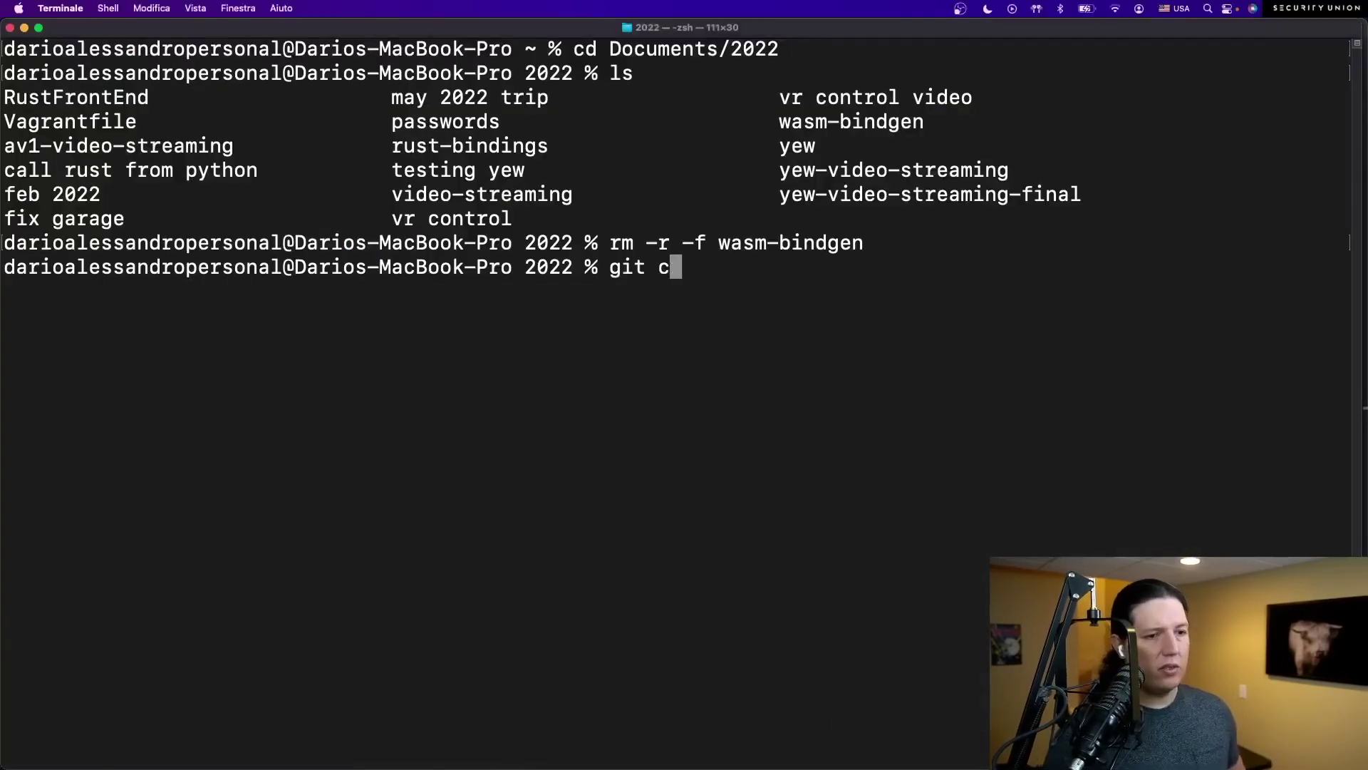
# - Copy the wasm-bindgen clone URL from the GitHub repository page
pyautogui.hotkey('ctrl', 'Up')
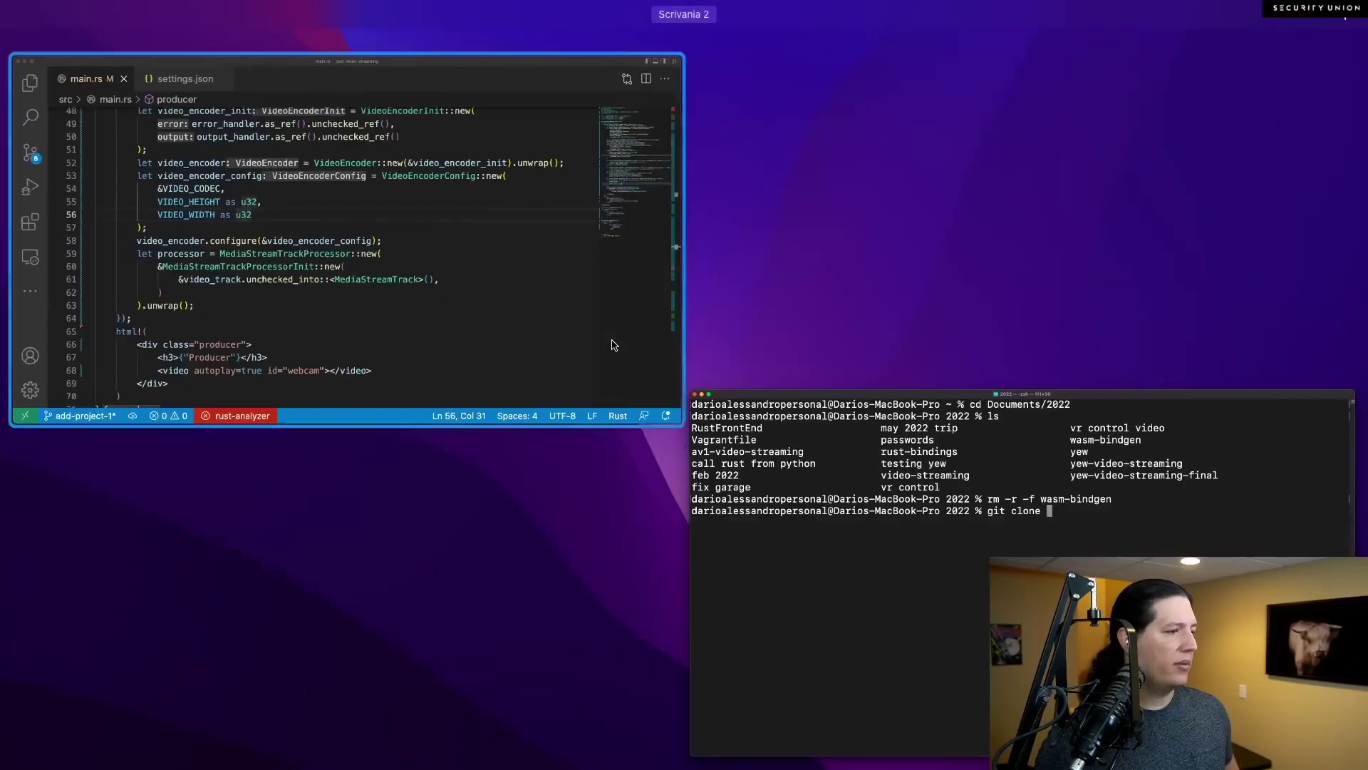
pyautogui.hotkey('ctrl', 'Up')
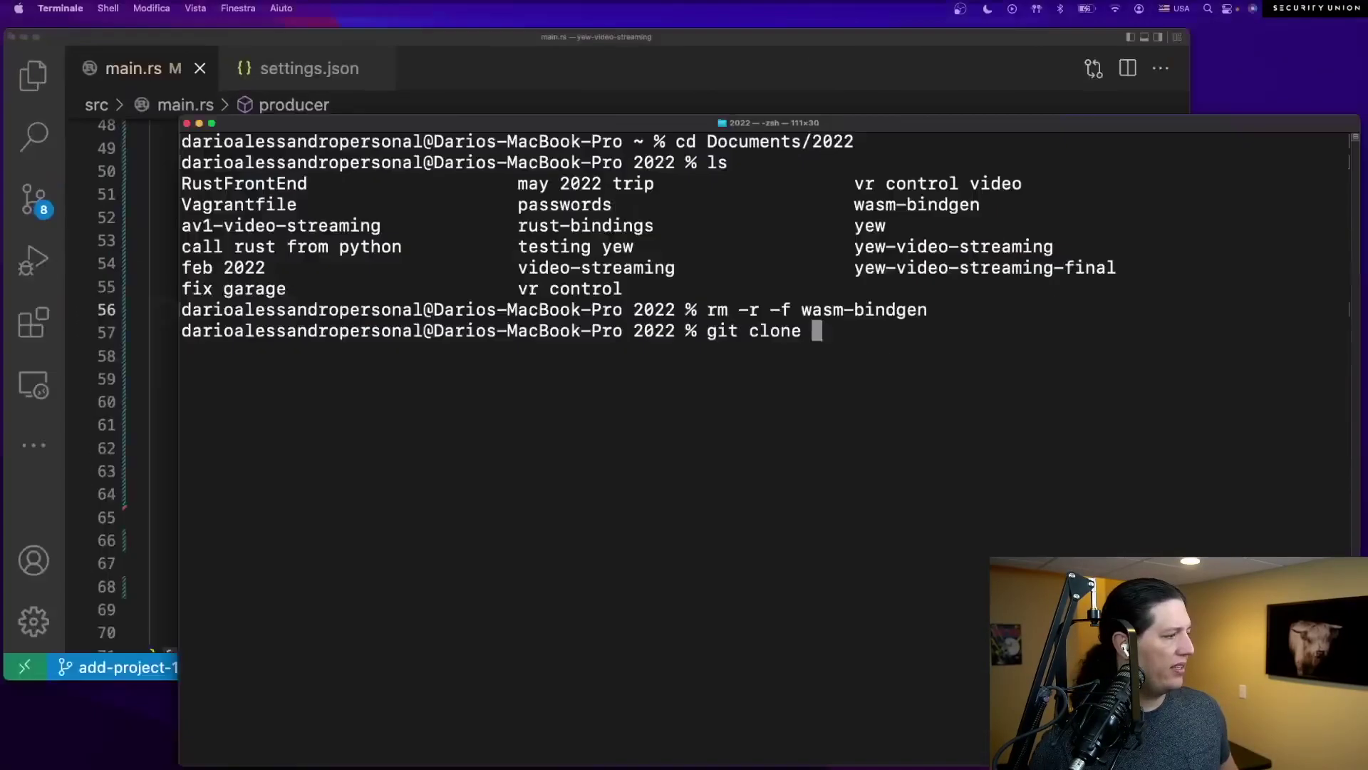
pyautogui.press('super+Tab')
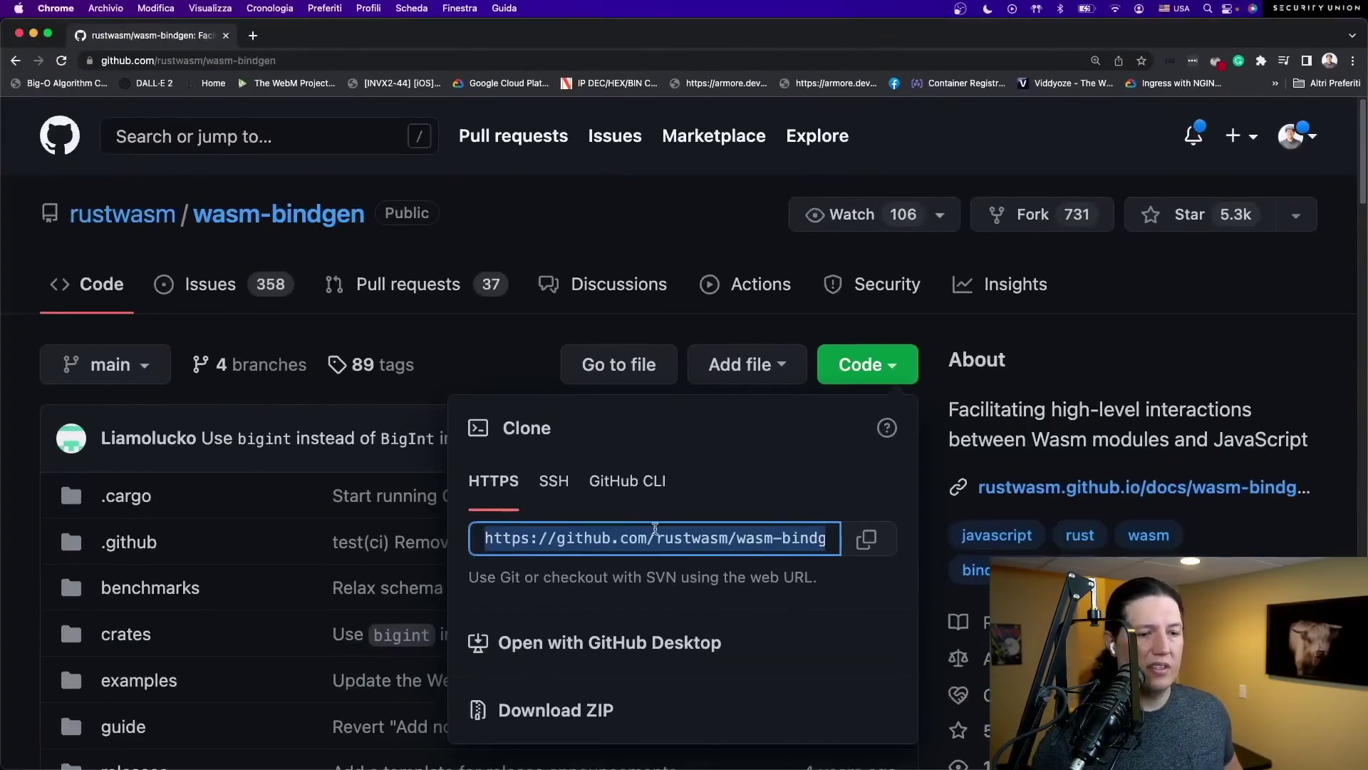
pyautogui.doubleClick(657, 538)
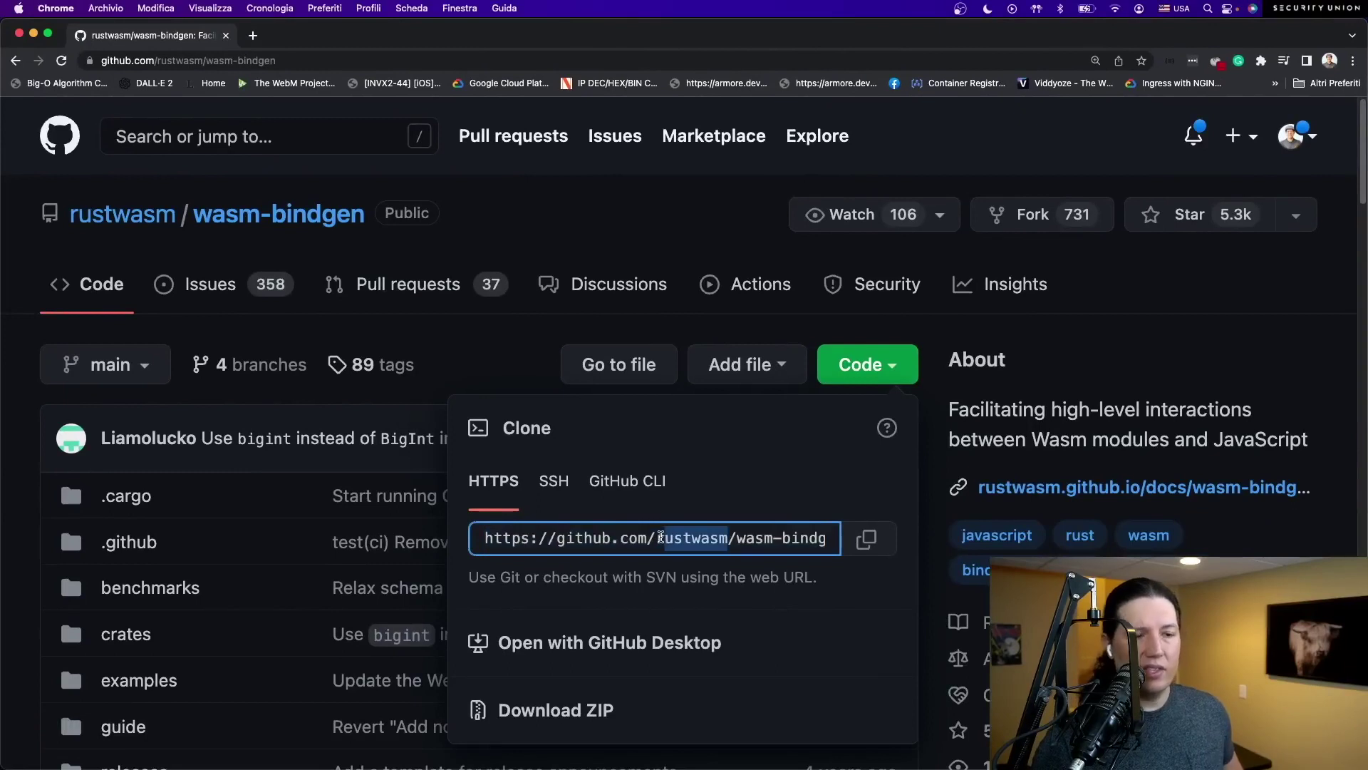
pyautogui.tripleClick(659, 537)
pyautogui.press('super+c')
# - Run git clone with that URL in Terminal's 2022 folder and list the folder
pyautogui.press('super+Tab')
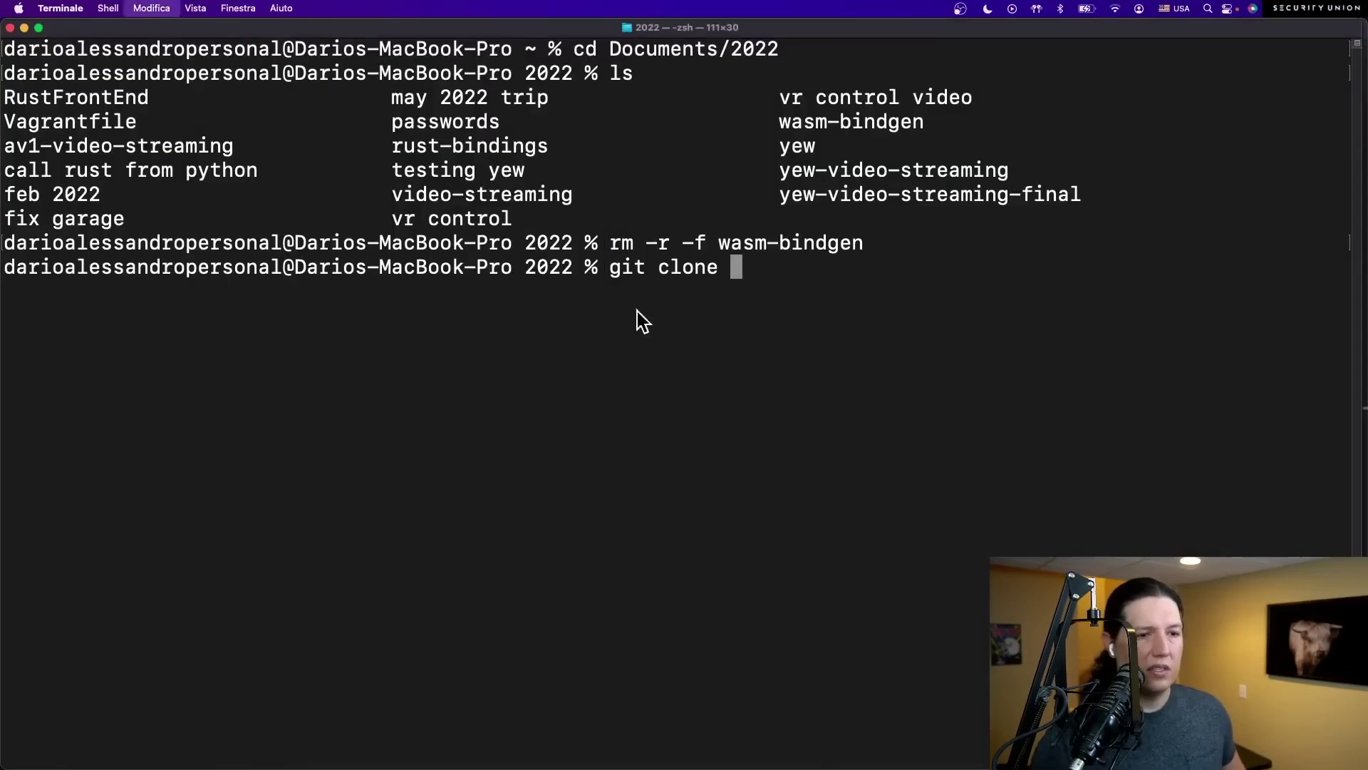
pyautogui.press('super+v')
pyautogui.press('Return')
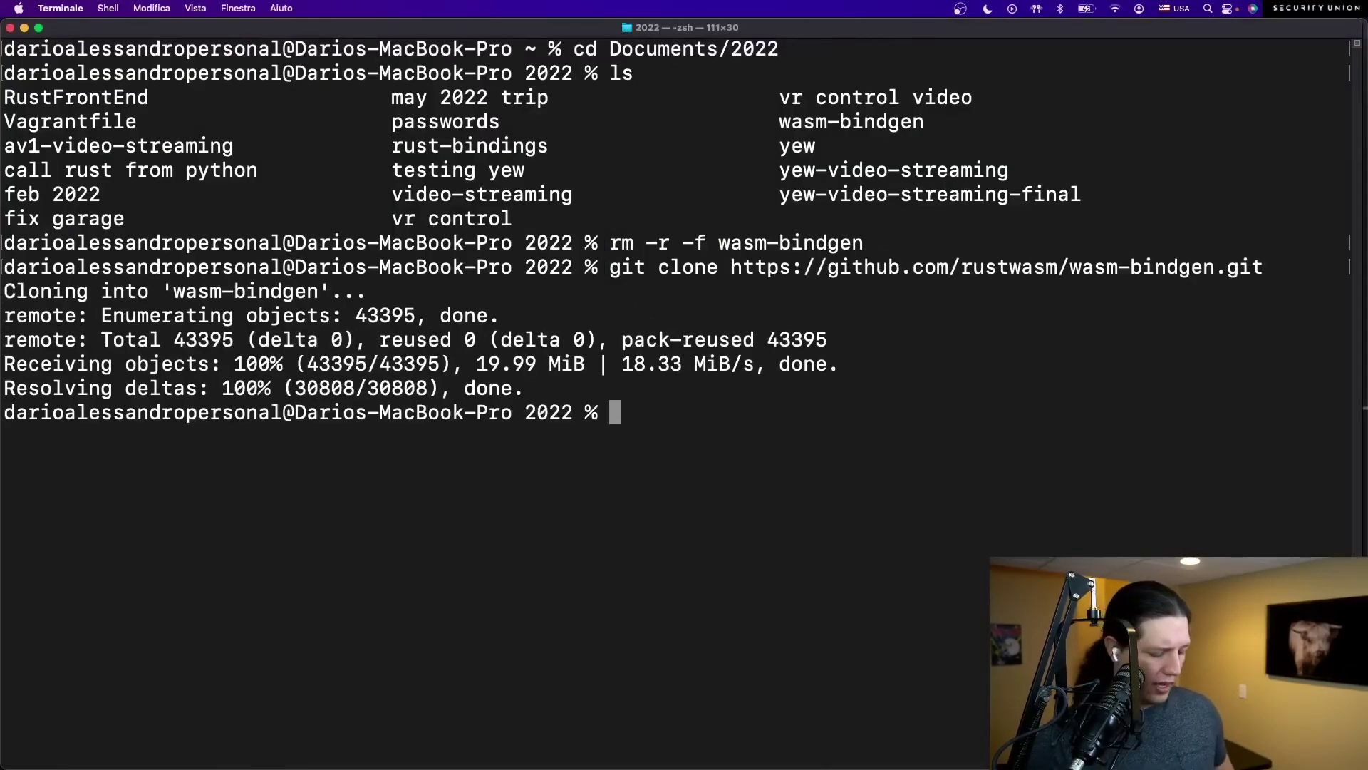
pyautogui.write('ls')
pyautogui.press('Return')
pyautogui.press('super+Tab')
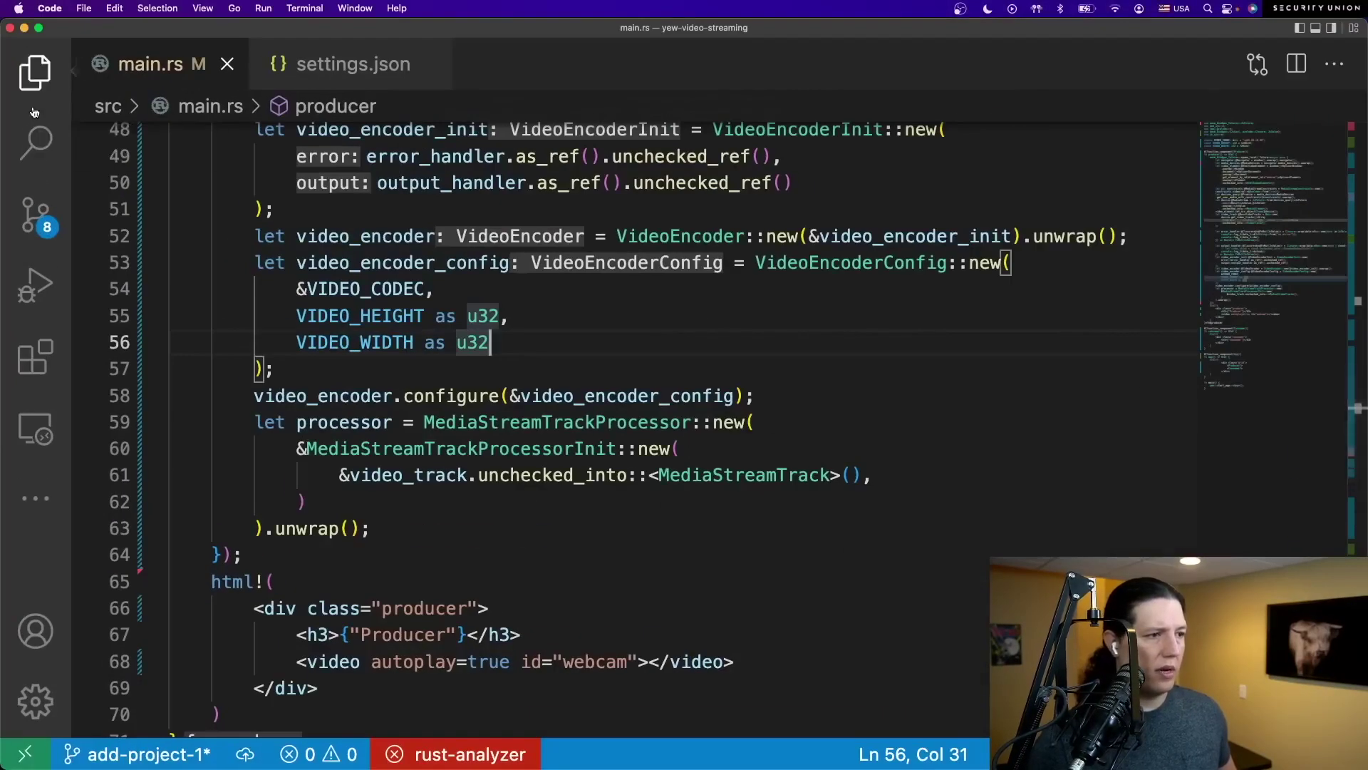
# - Open Cargo.toml and add a [patch.crates-io] section below the features list
pyautogui.click(36, 71)
pyautogui.click(191, 334)
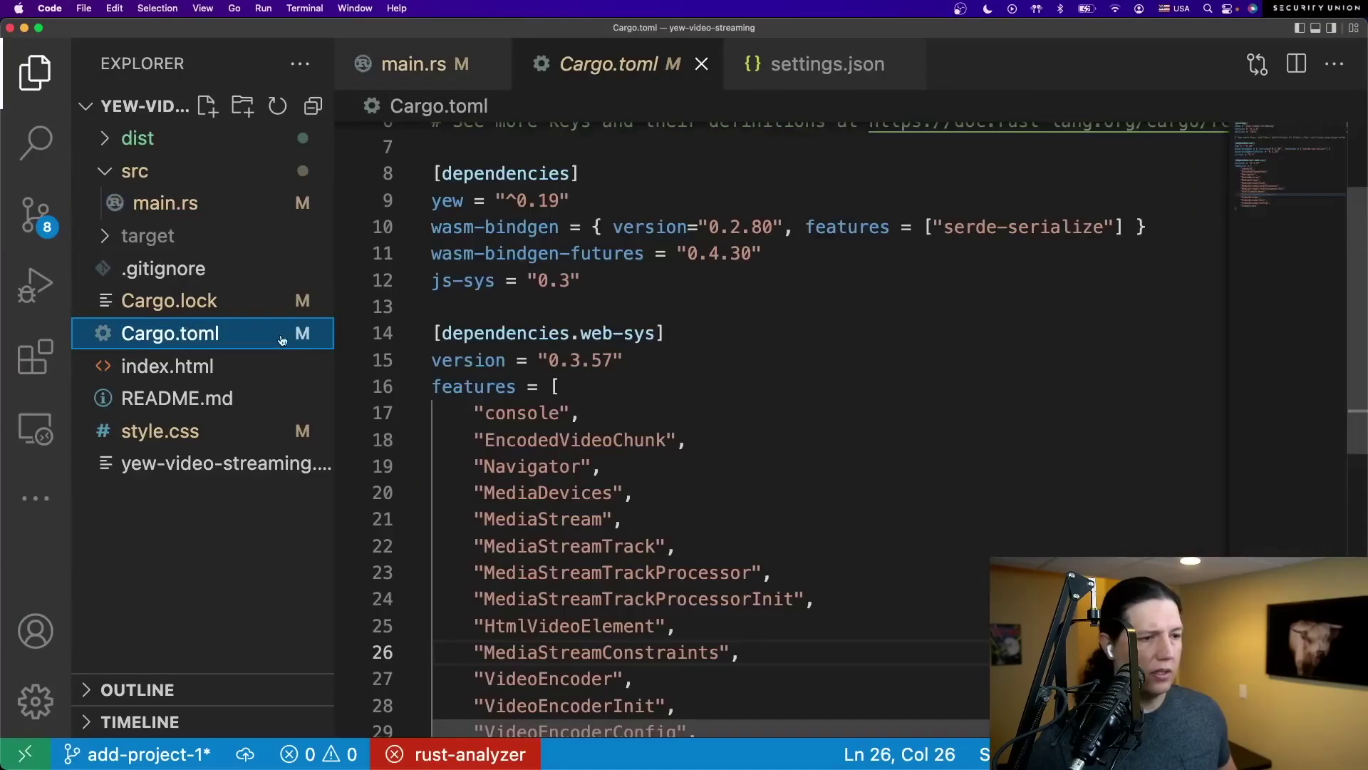
pyautogui.scroll(-3, 455, 625)
pyautogui.click(462, 602)
pyautogui.press('Return')
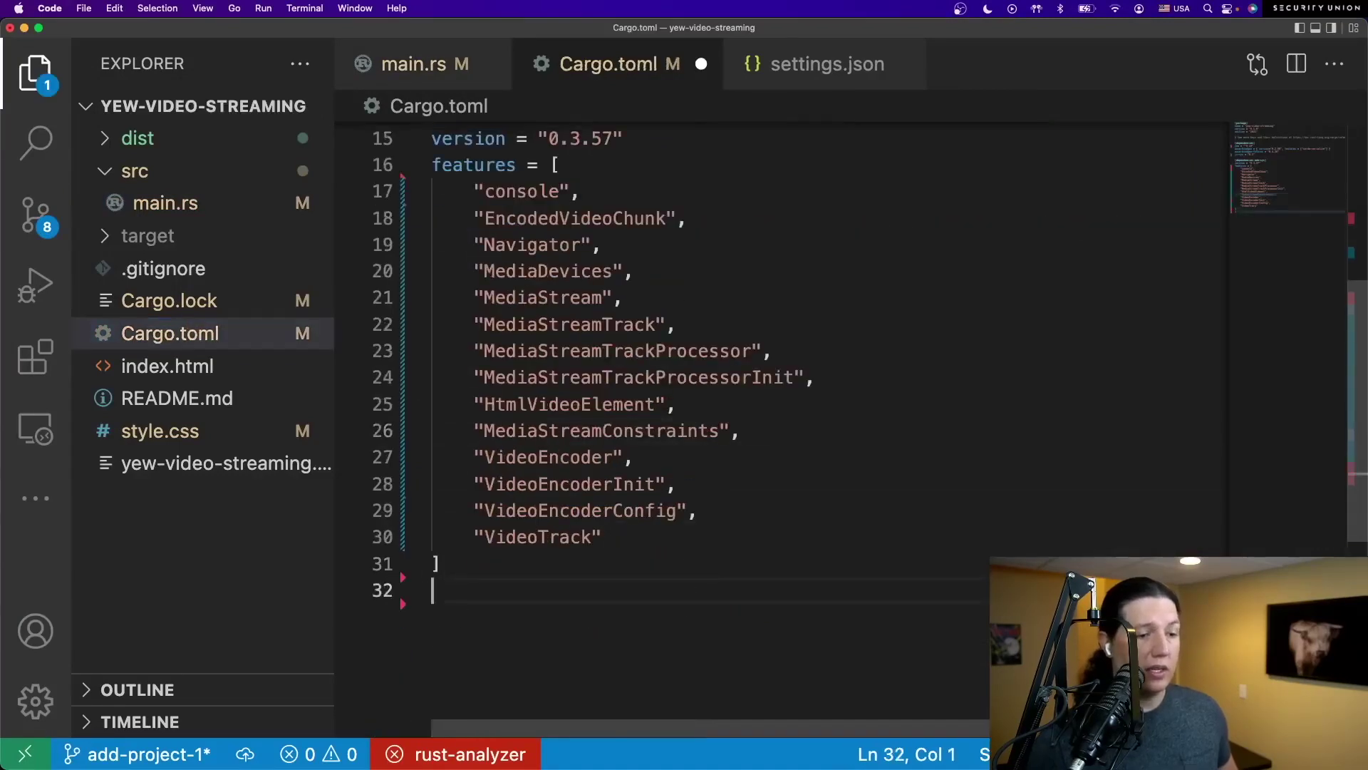
pyautogui.press('Return')
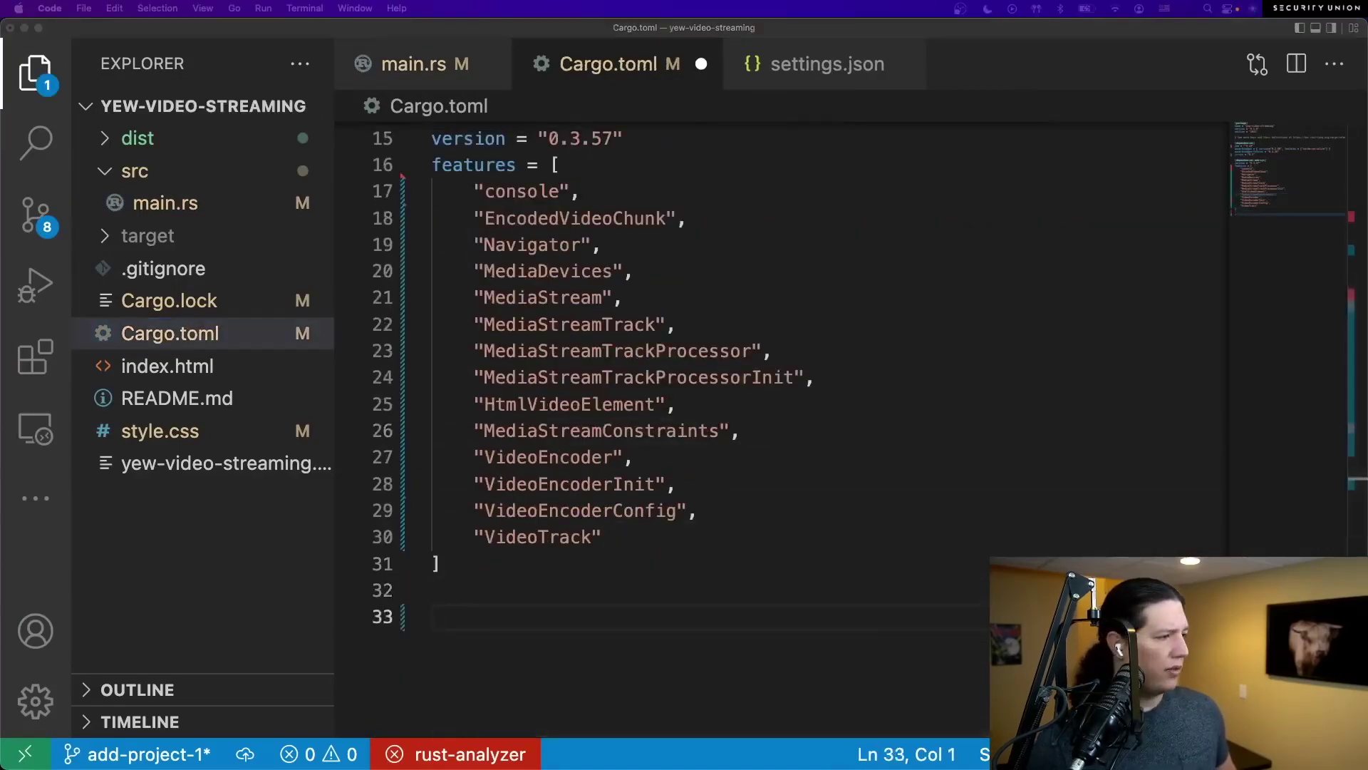
pyautogui.press('ctrl+super+f')
pyautogui.press('ctrl+super+f')
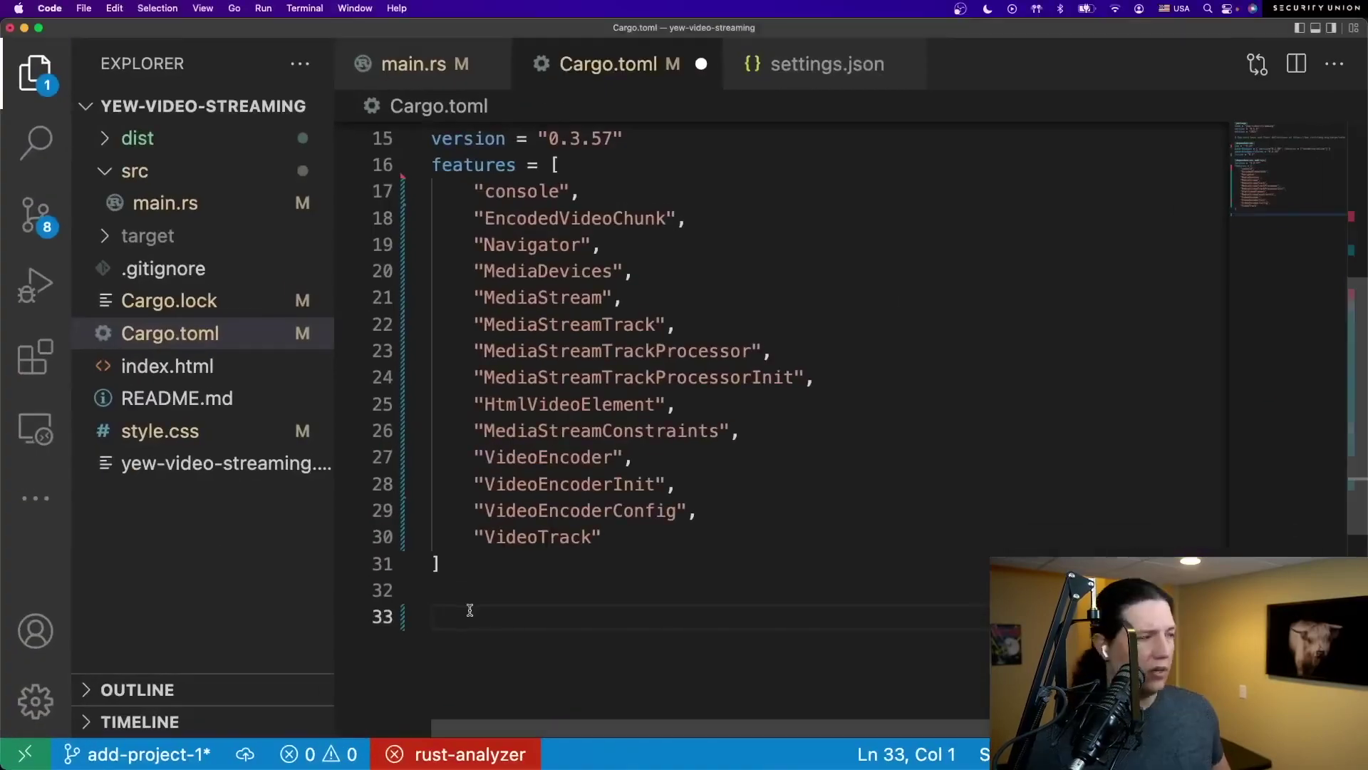
pyautogui.write('[patch.crates-io]')
pyautogui.press('Return')
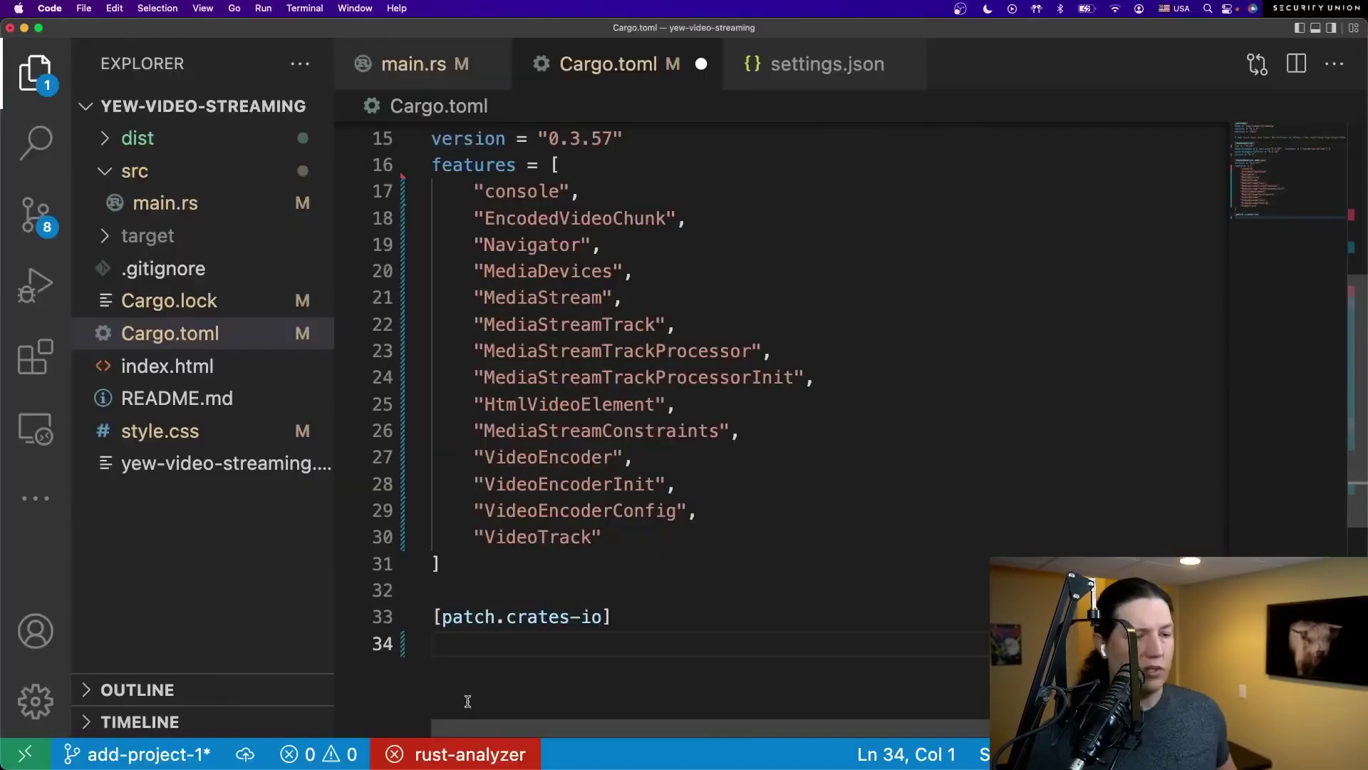
pyautogui.write('web-sys = { path = "../wasm-bindgen/crates/')
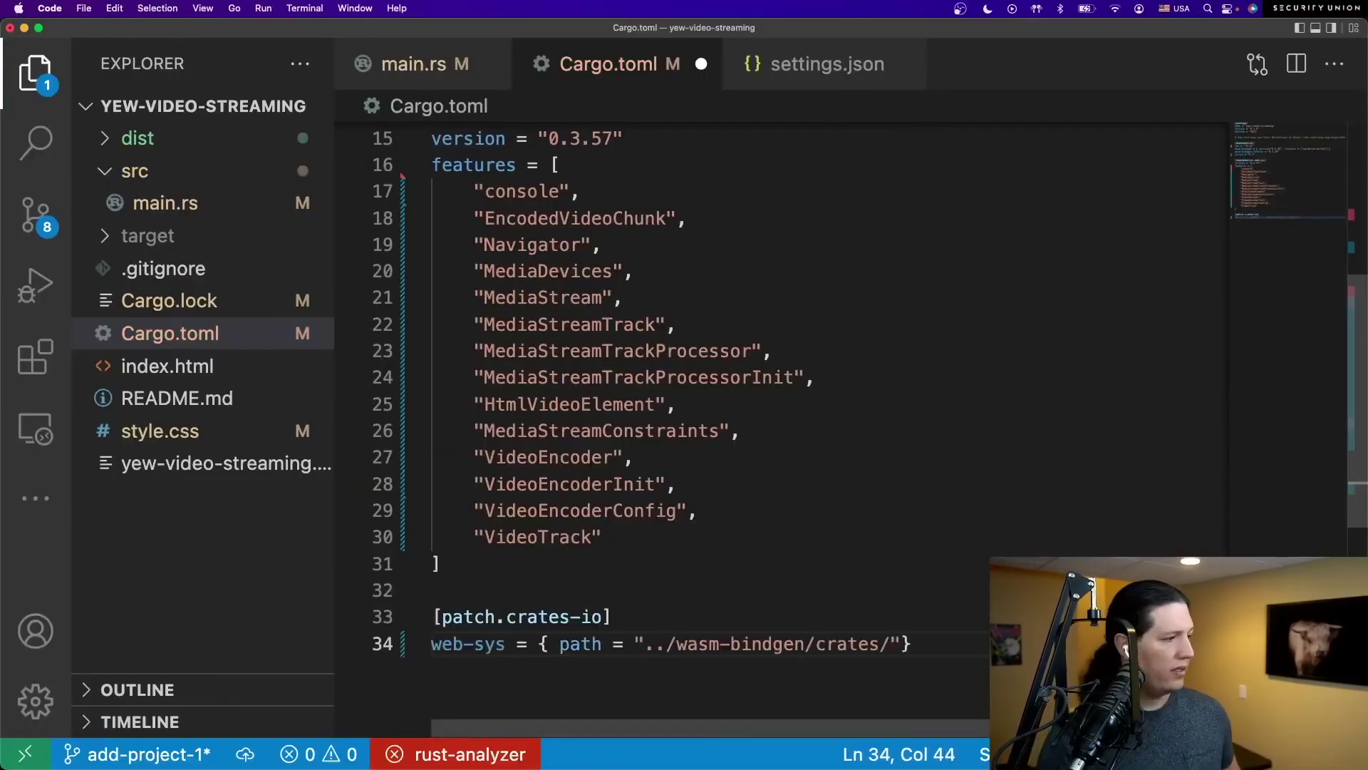
pyautogui.write('web-sys"}')
# - Point web-sys, js-sys, wasm-bindgen and wasm-bindgen-futures at ../wasm-bindgen paths, and save
pyautogui.press('Return')
pyautogui.write('js-sys = { path = " ../wasm-bindgen/crates/')
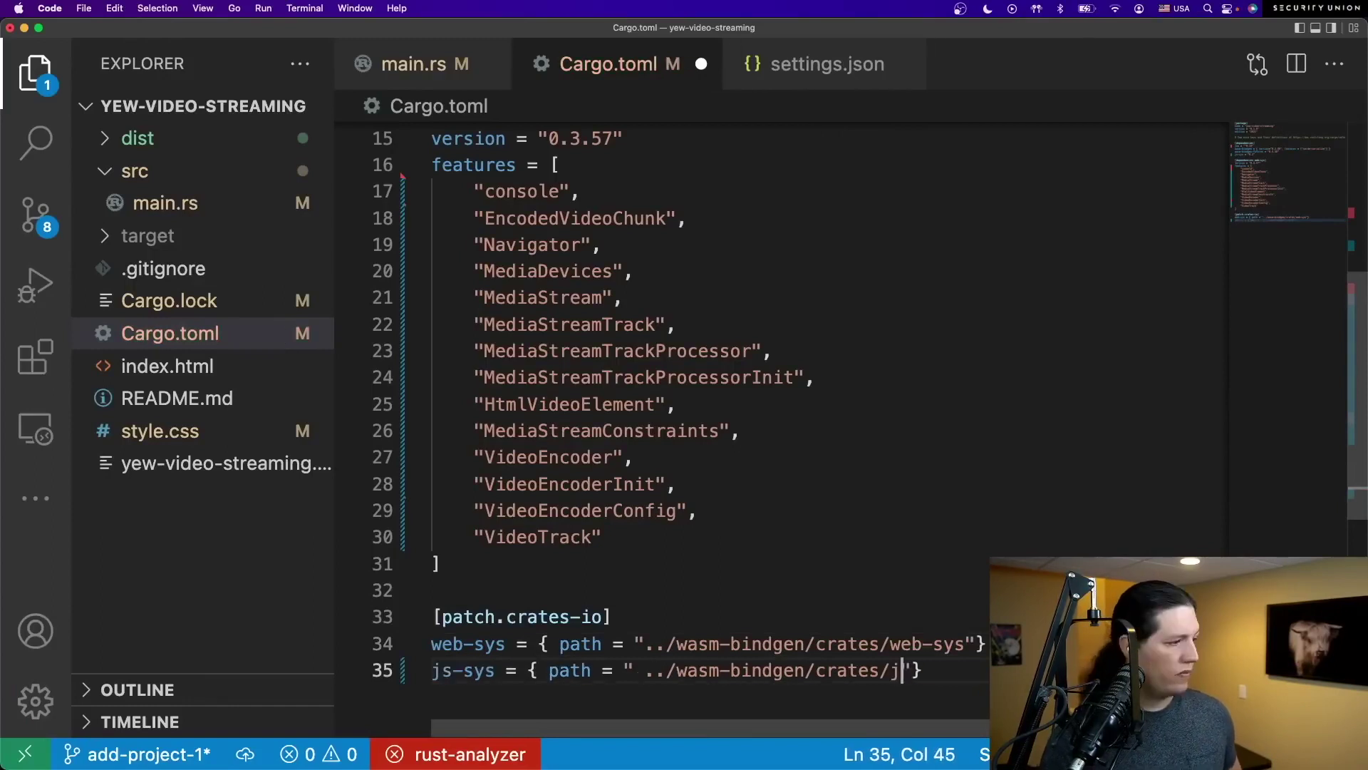
pyautogui.write('js-sys"')
pyautogui.press('Return')
pyautogui.write('wasm0bindgen = { path = "/')
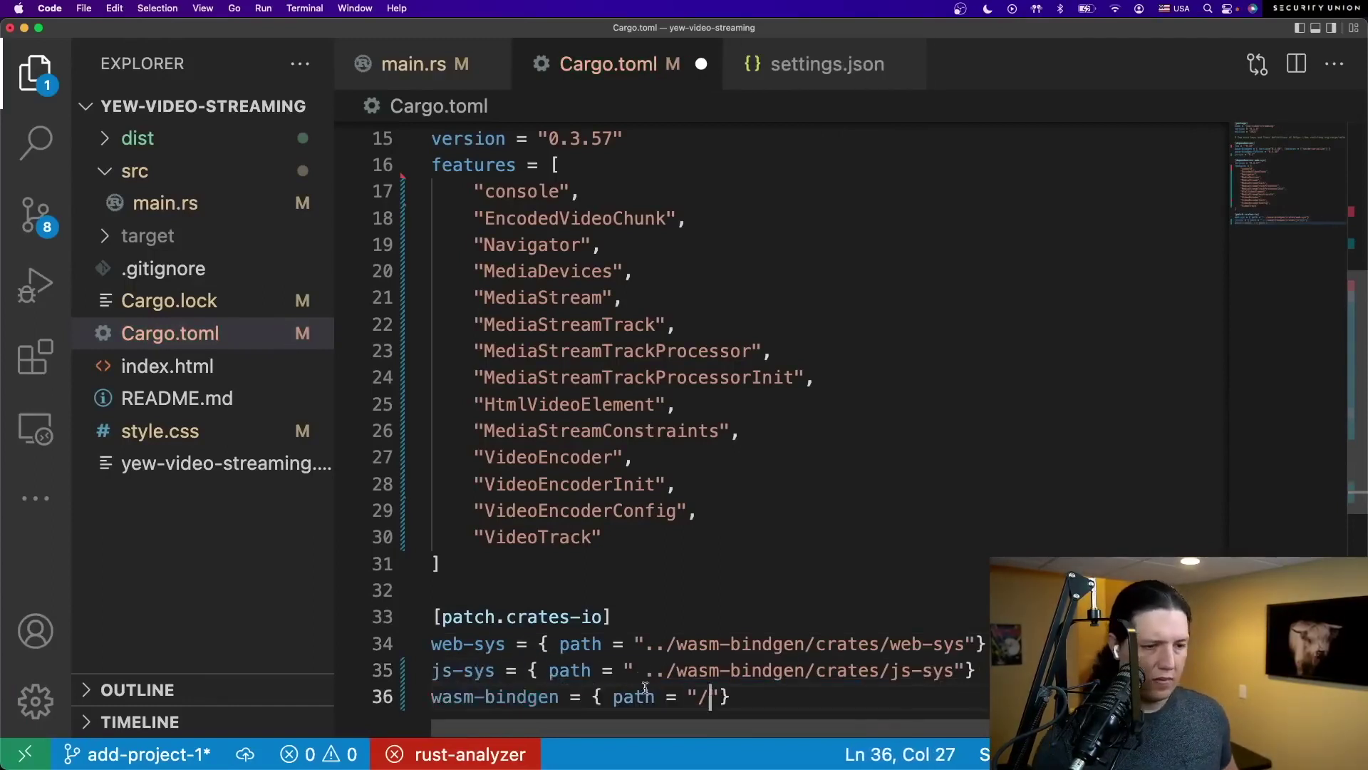
pyautogui.moveTo(645, 670); pyautogui.dragTo(809, 670)
pyautogui.rightClick(809, 671)
pyautogui.click(833, 623)
pyautogui.press('super+v')
pyautogui.press('Return')
pyautogui.write('wasm-bindgen-fu')
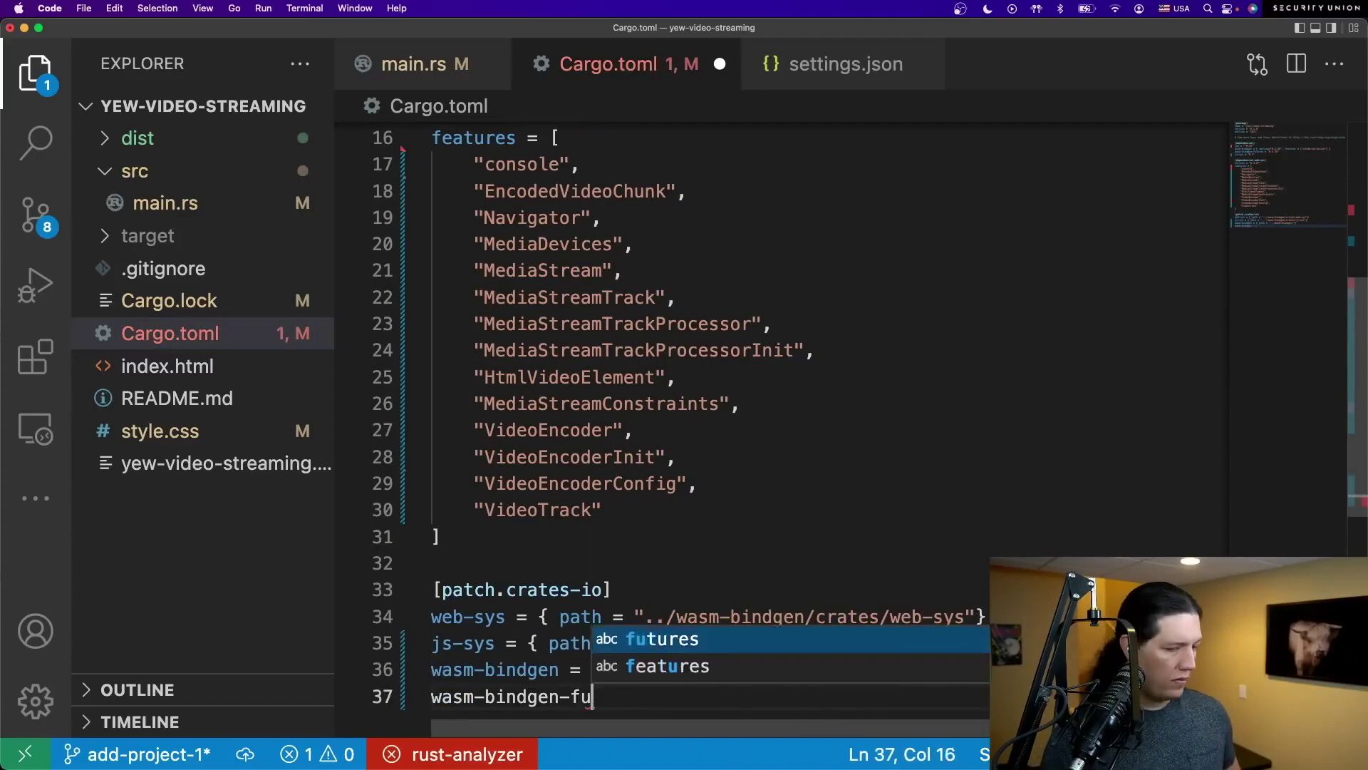
pyautogui.write('tures = { path = "../wasm-bindgen/crates/futures')
pyautogui.press('End')
pyautogui.press('Return')
pyautogui.press('super+s')
pyautogui.scroll(-3, 692, 408)
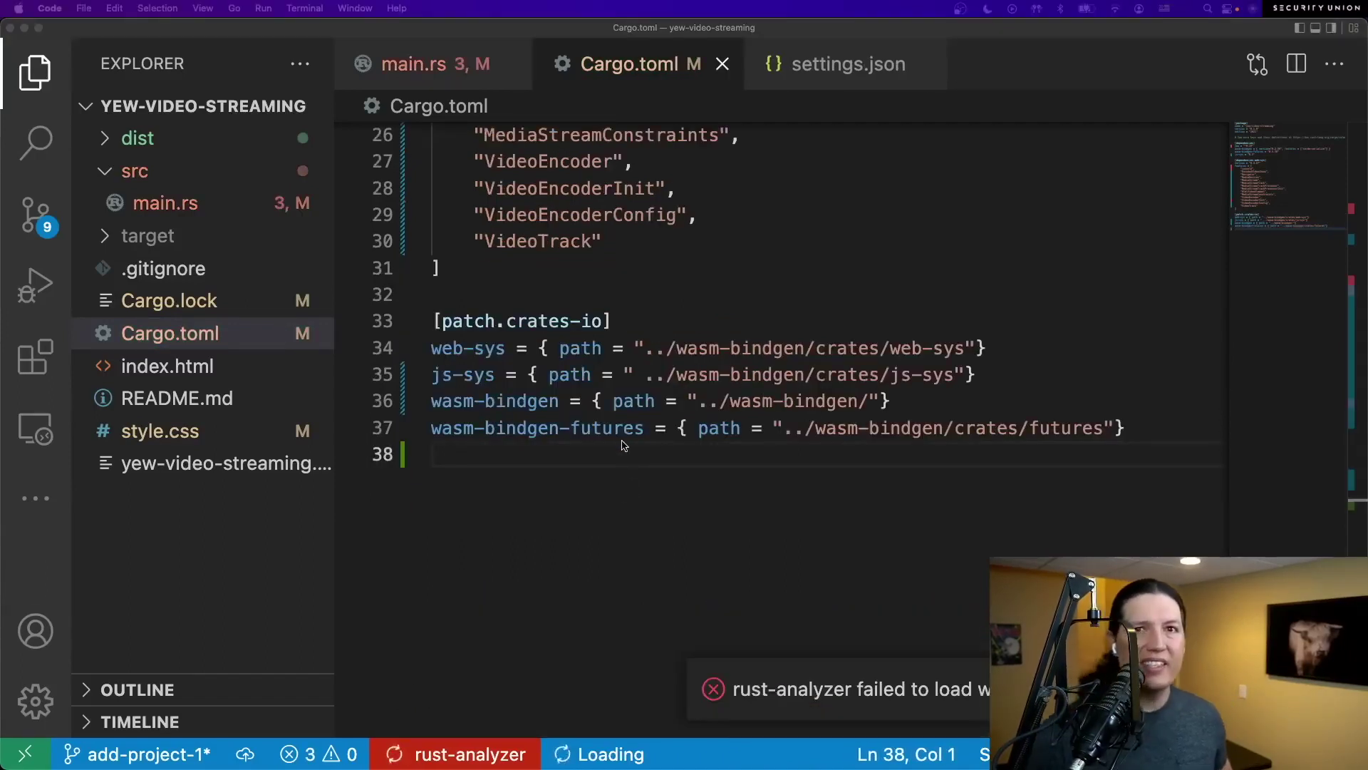
# - Delete the stray space in the js-sys patch path
pyautogui.moveTo(646, 375); pyautogui.dragTo(634, 374)
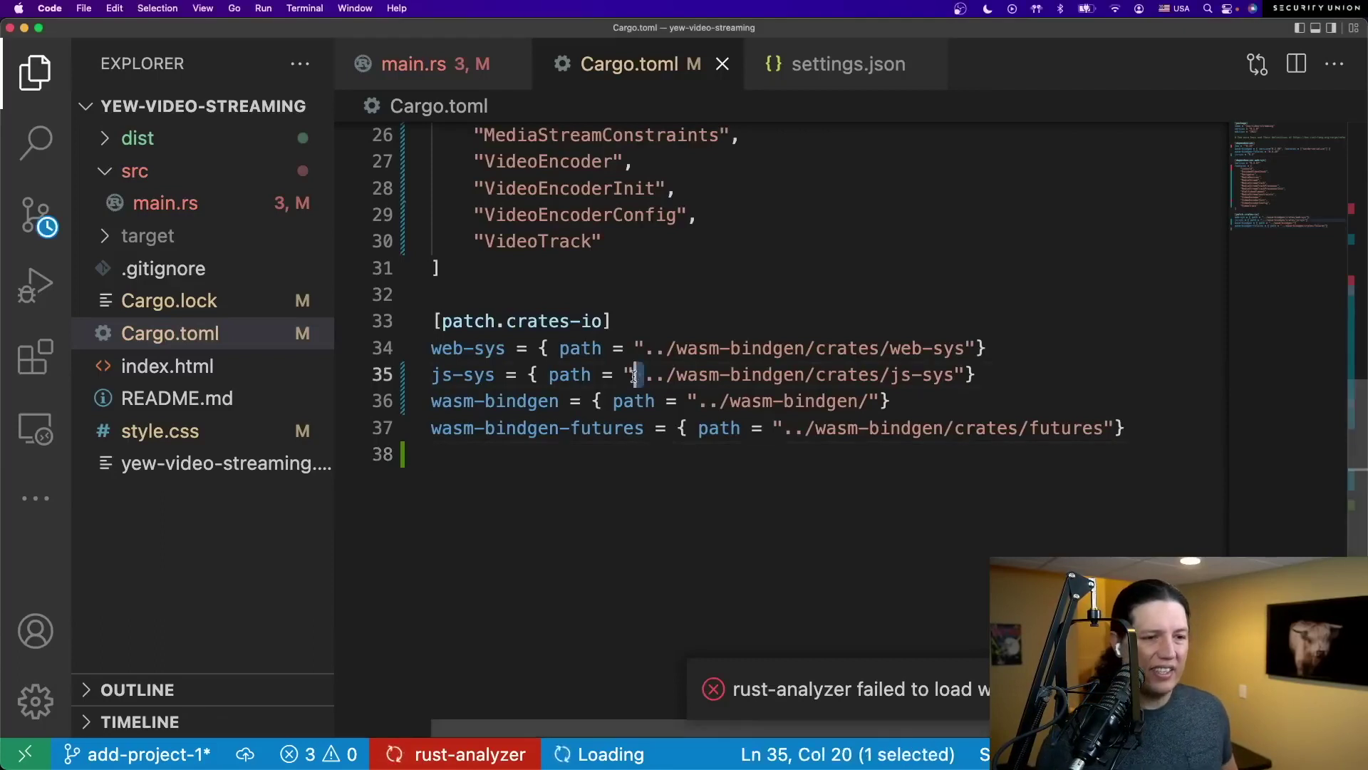
pyautogui.click(644, 375)
pyautogui.press('BackSpace')
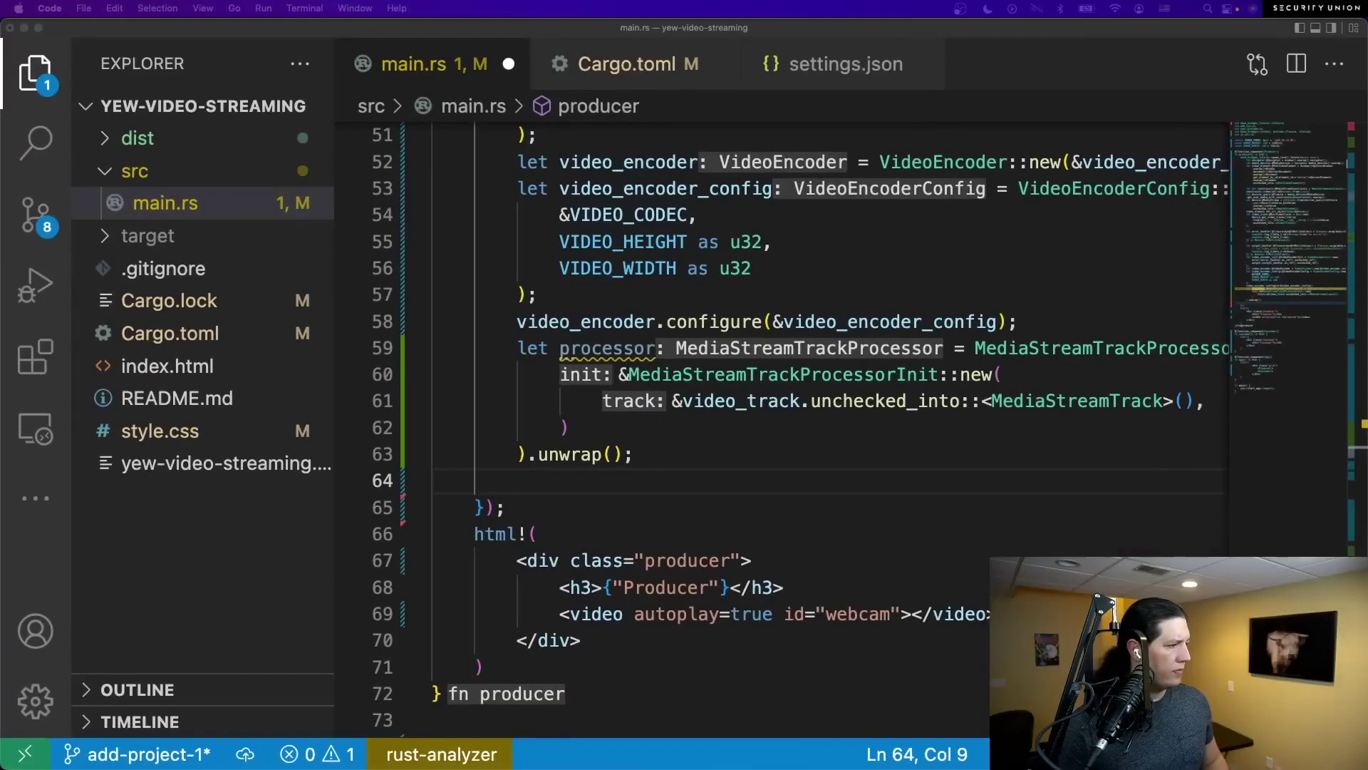
# - In main.rs, take a reader from the processor's readable stream, cast to ReadableStreamDefaultReader
pyautogui.click(659, 457)
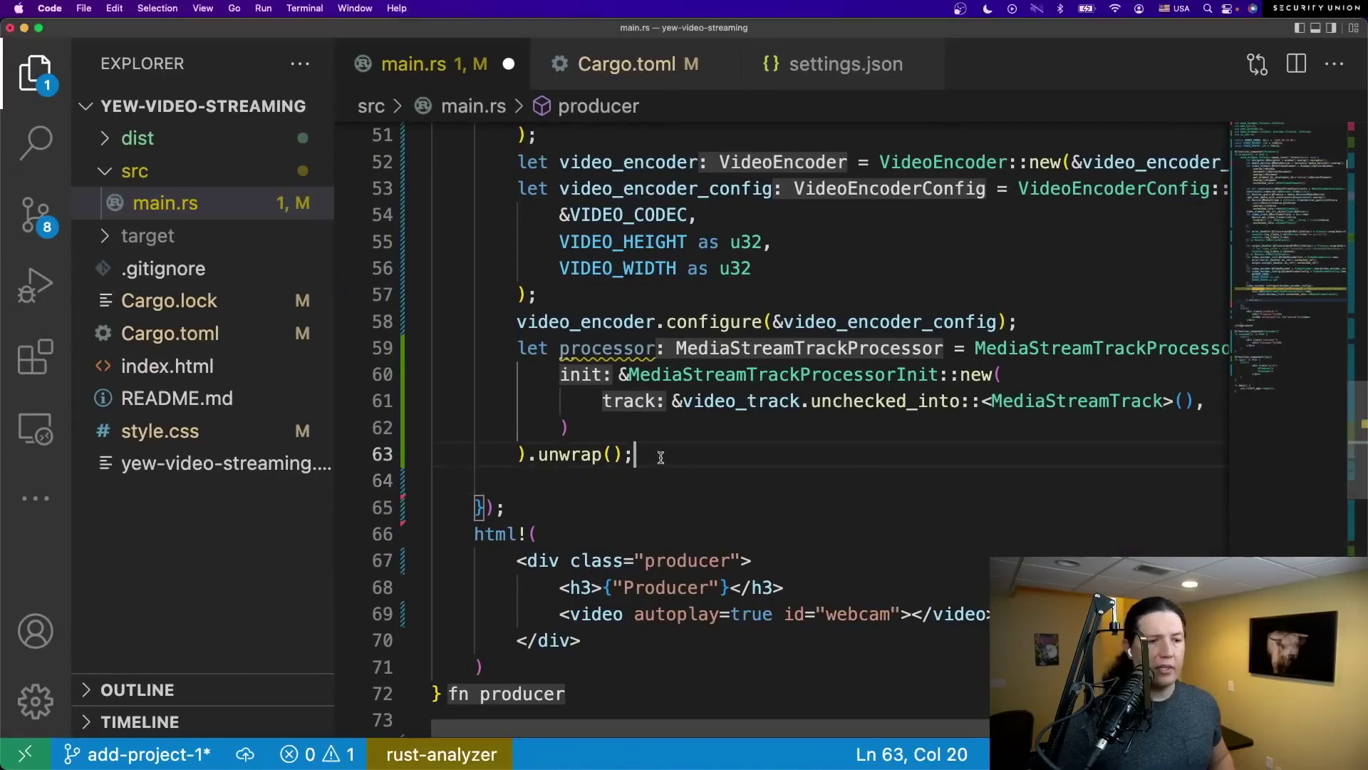
pyautogui.press('Return')
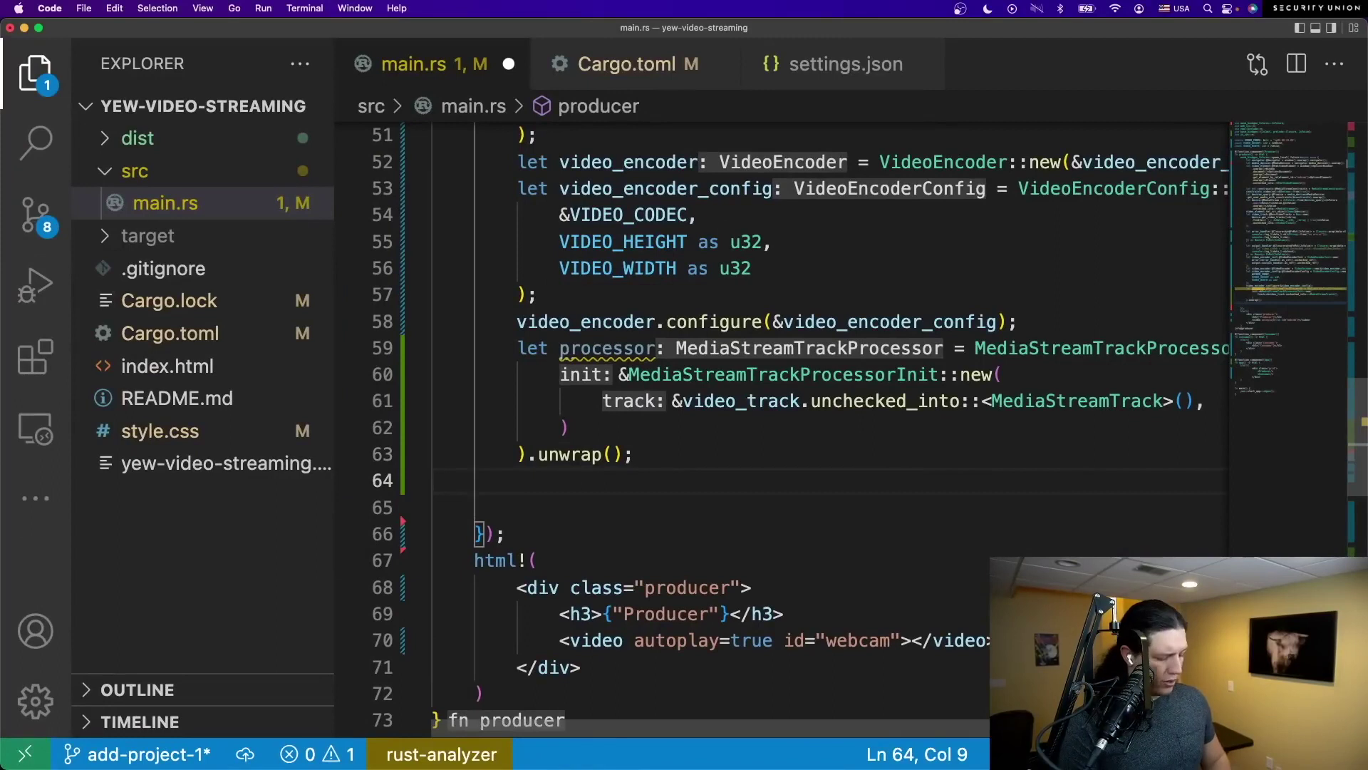
pyautogui.write('let rrea')
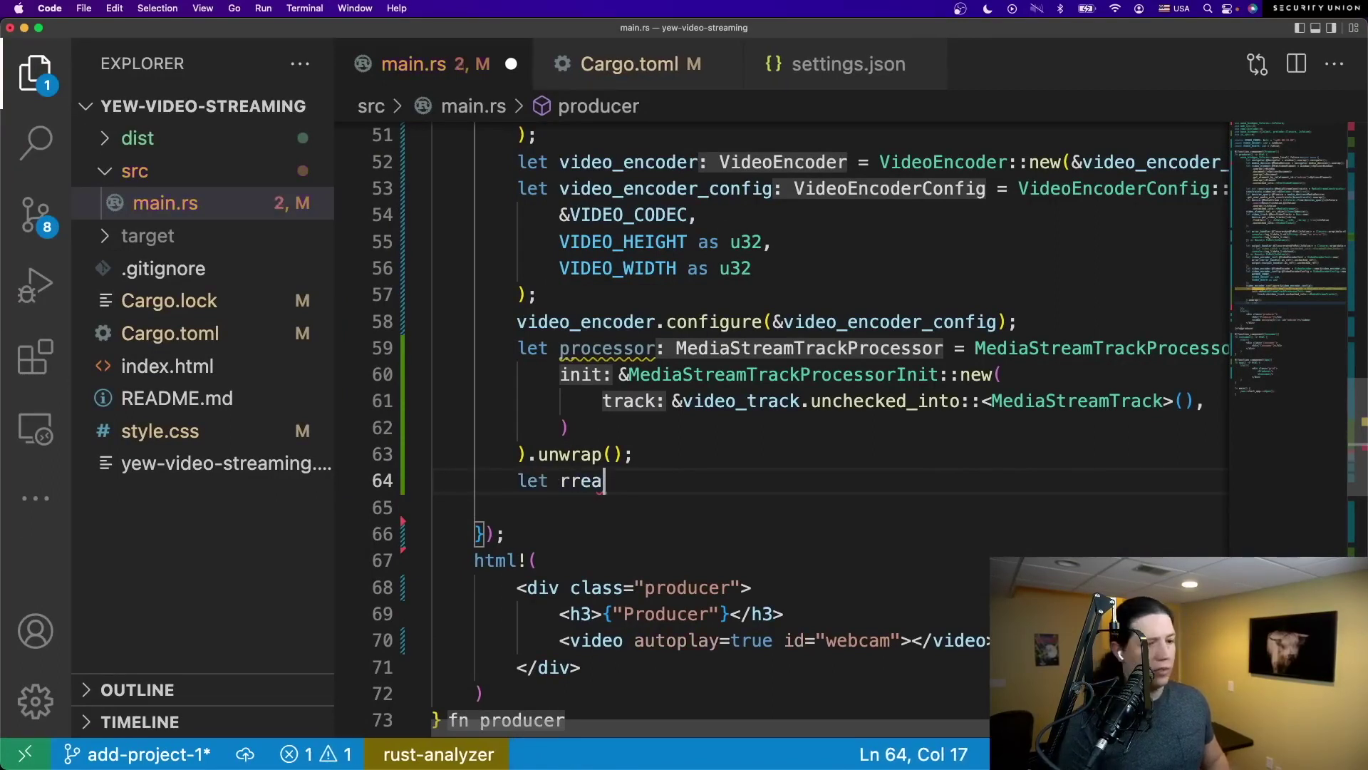
pyautogui.press('BackSpace')
pyautogui.press('BackSpace')
pyautogui.press('BackSpace')
pyautogui.write('eaderr')
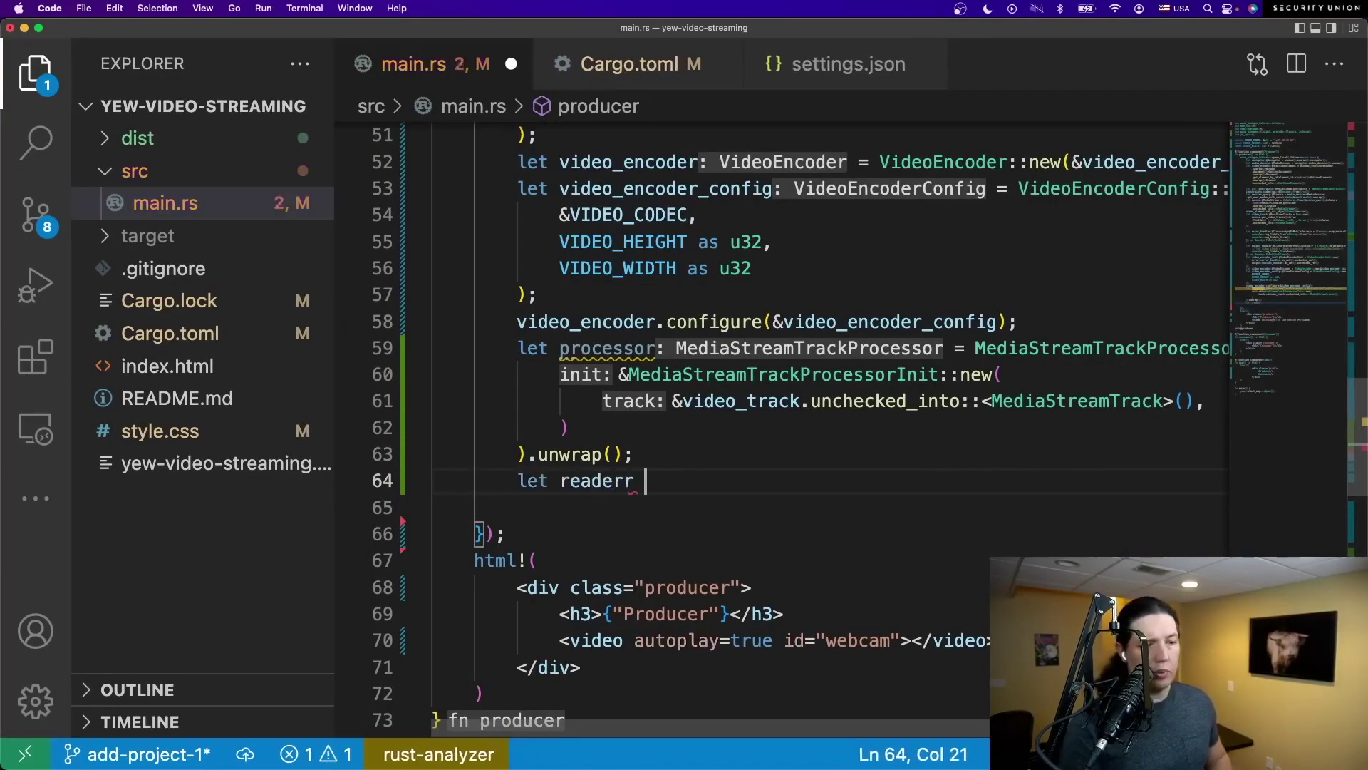
pyautogui.press('BackSpace')
pyautogui.press('BackSpace')
pyautogui.write('= ')
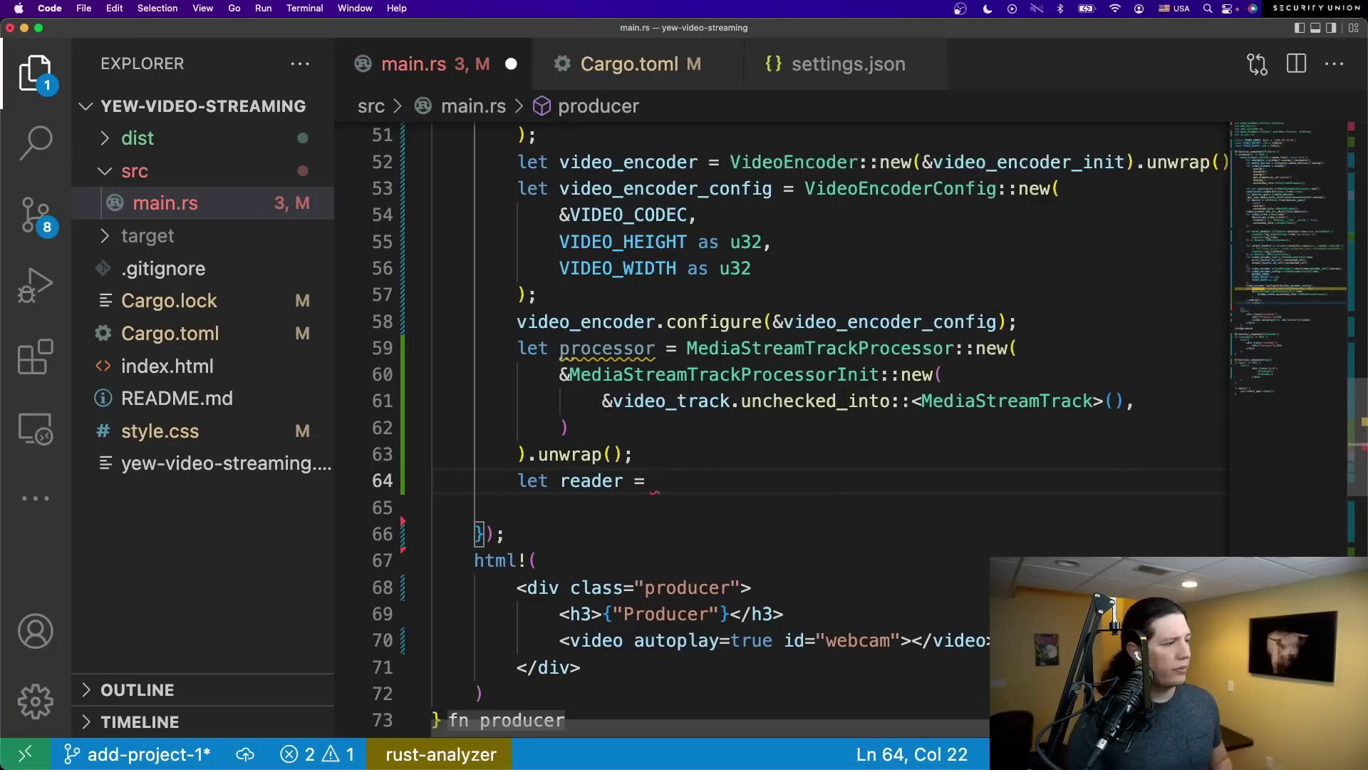
pyautogui.write('processor.rea')
pyautogui.press('Return')
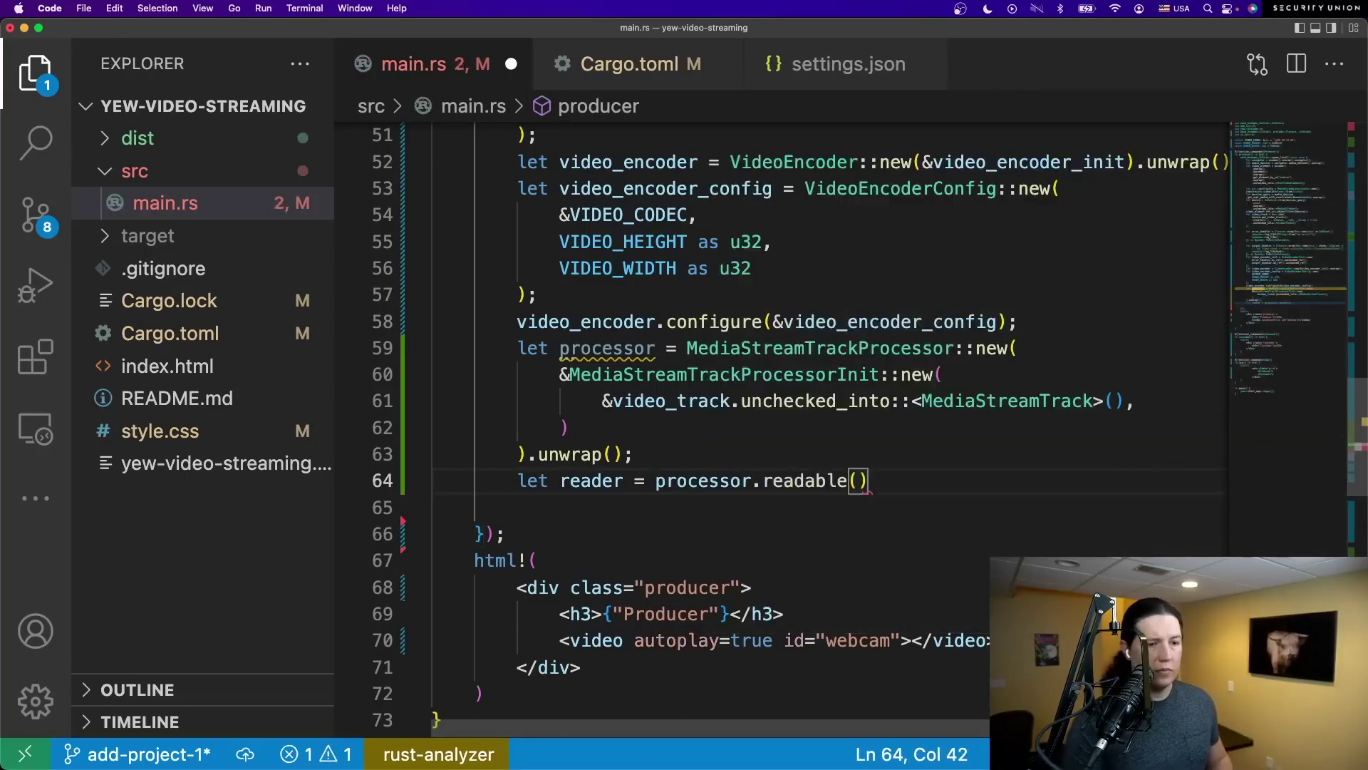
pyautogui.press('super+z')
pyautogui.press('BackSpace')
pyautogui.press('BackSpace')
pyautogui.press('BackSpace')
pyautogui.press('Return')
pyautogui.write('.readable()')
pyautogui.press('Return')
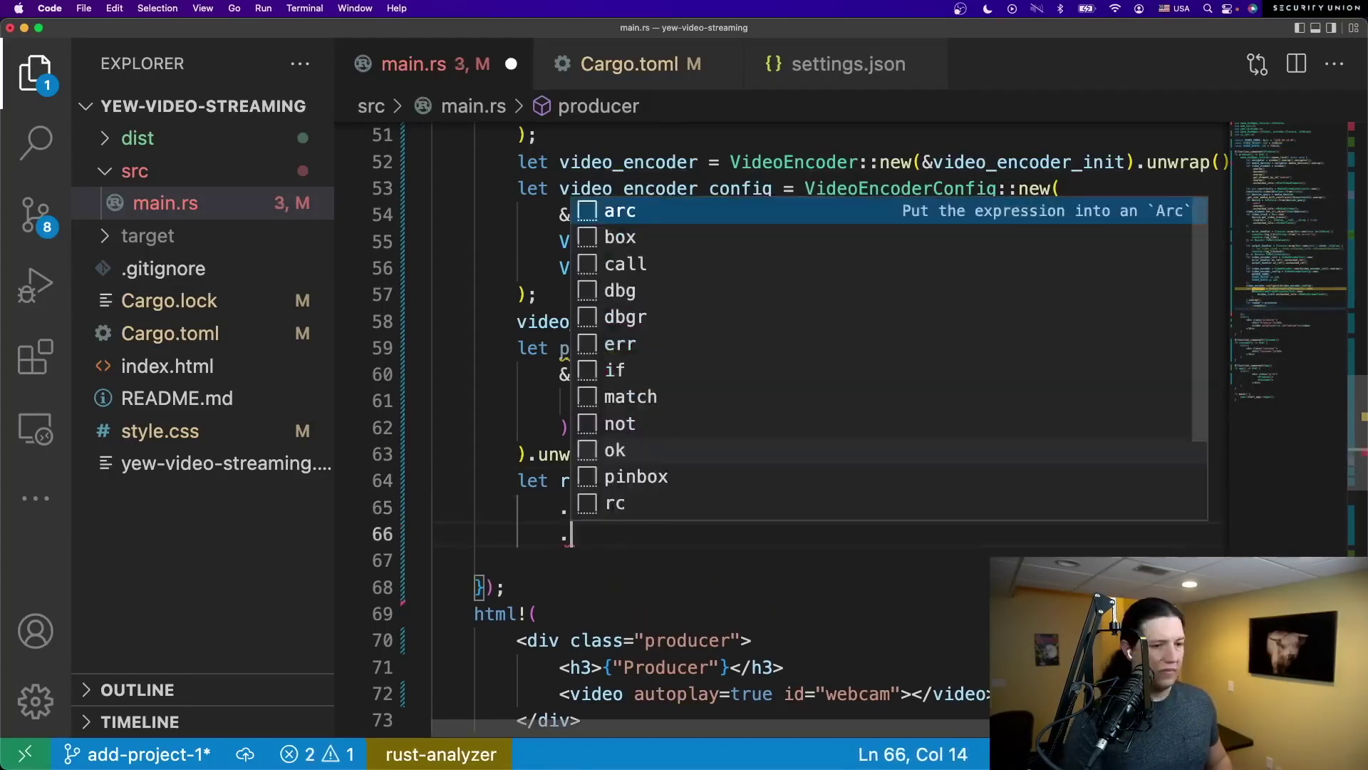
pyautogui.write('.get_reader()')
pyautogui.press('Return')
pyautogui.write('.unchecked_into::<M')
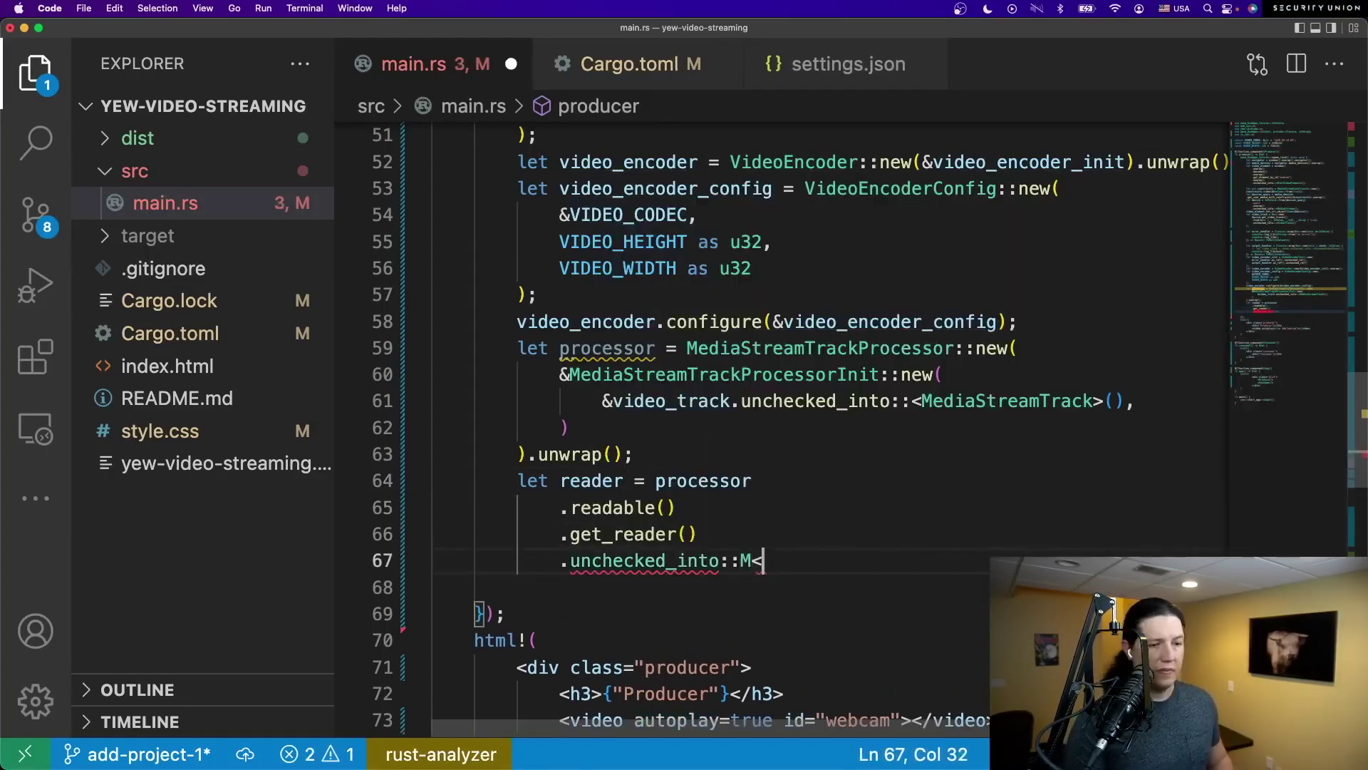
pyautogui.press('BackSpace')
pyautogui.write('ReadableStreamDefaultReader>();')
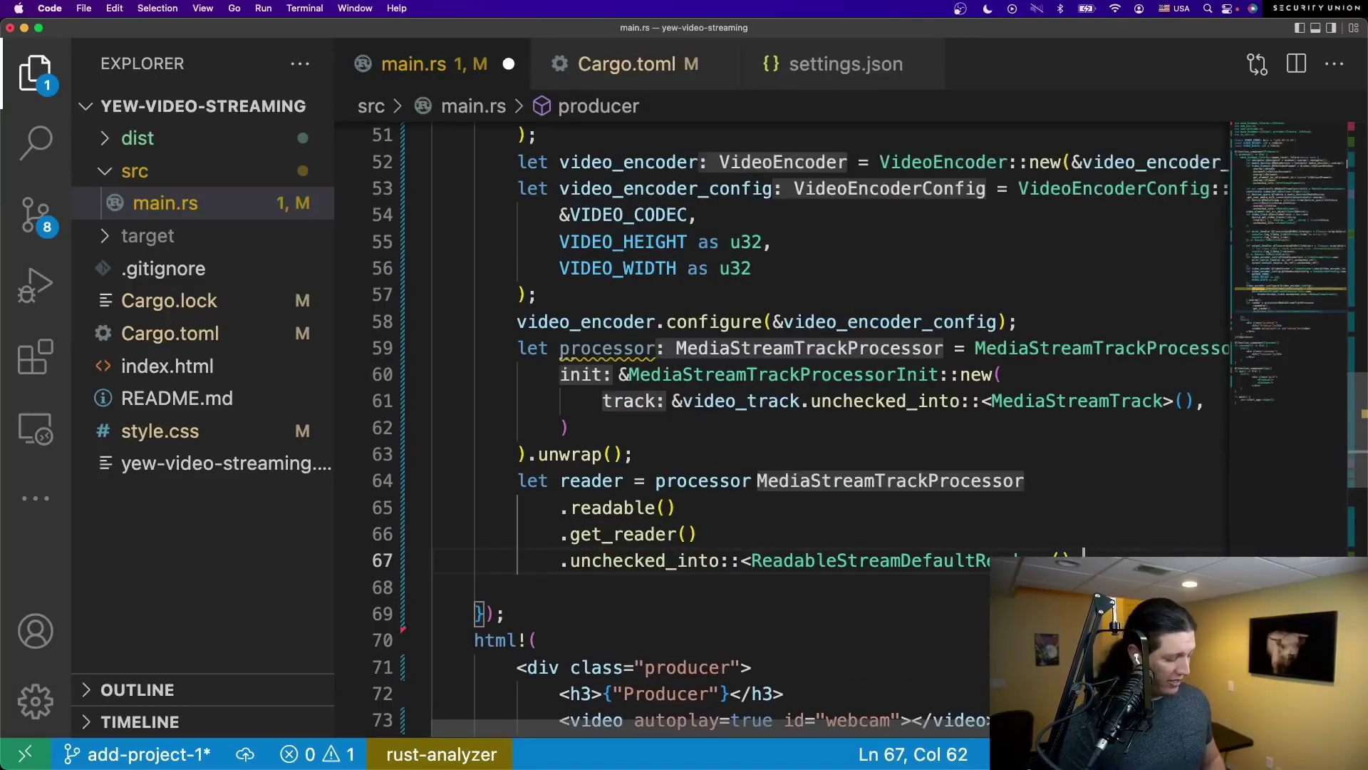
# - Add the ReadableStream-related features to Cargo.toml and save both files
pyautogui.hotkey('ctrl', 'Tab')
pyautogui.press('Up')
pyautogui.press('Up')
pyautogui.press('Up')
pyautogui.press('super+shift+Return')
pyautogui.write('"ReadableSt')
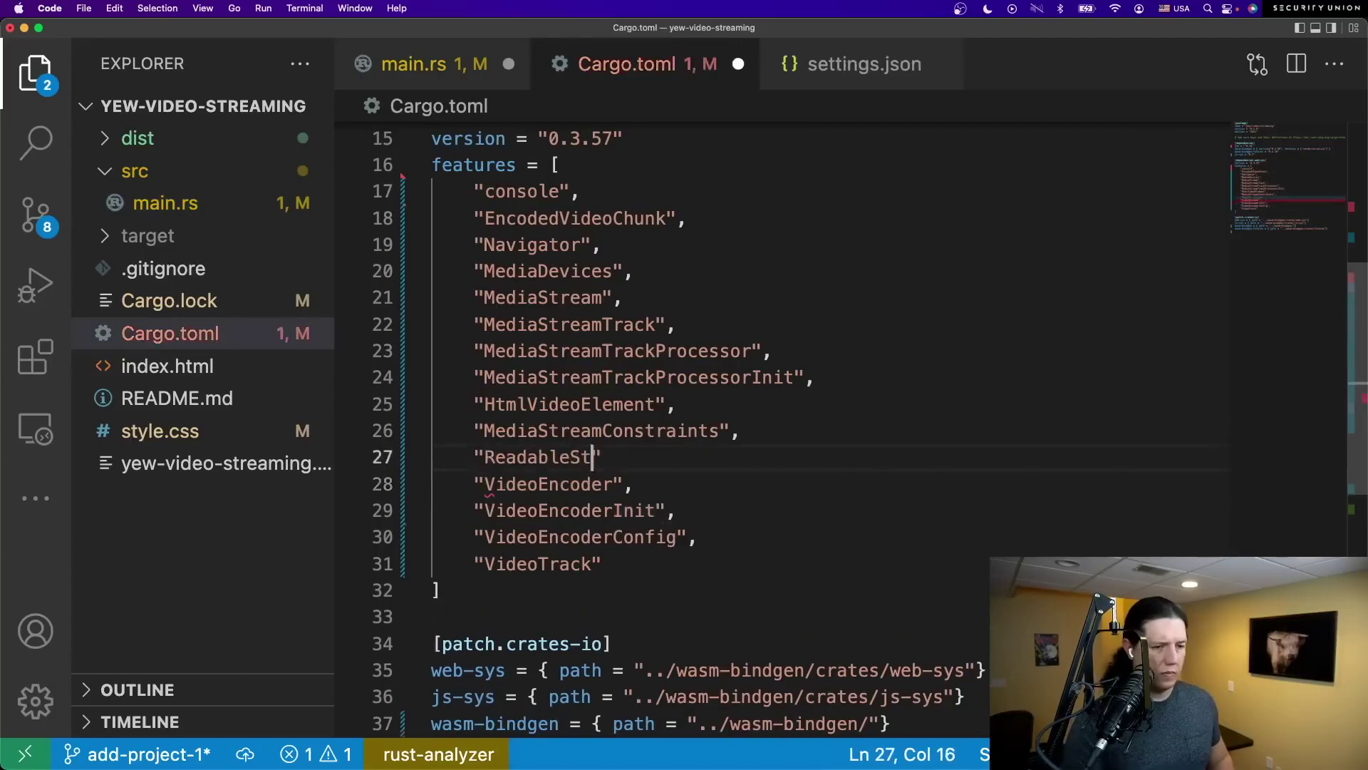
pyautogui.write('reamDefaultReader",')
pyautogui.press('super+shift+Return')
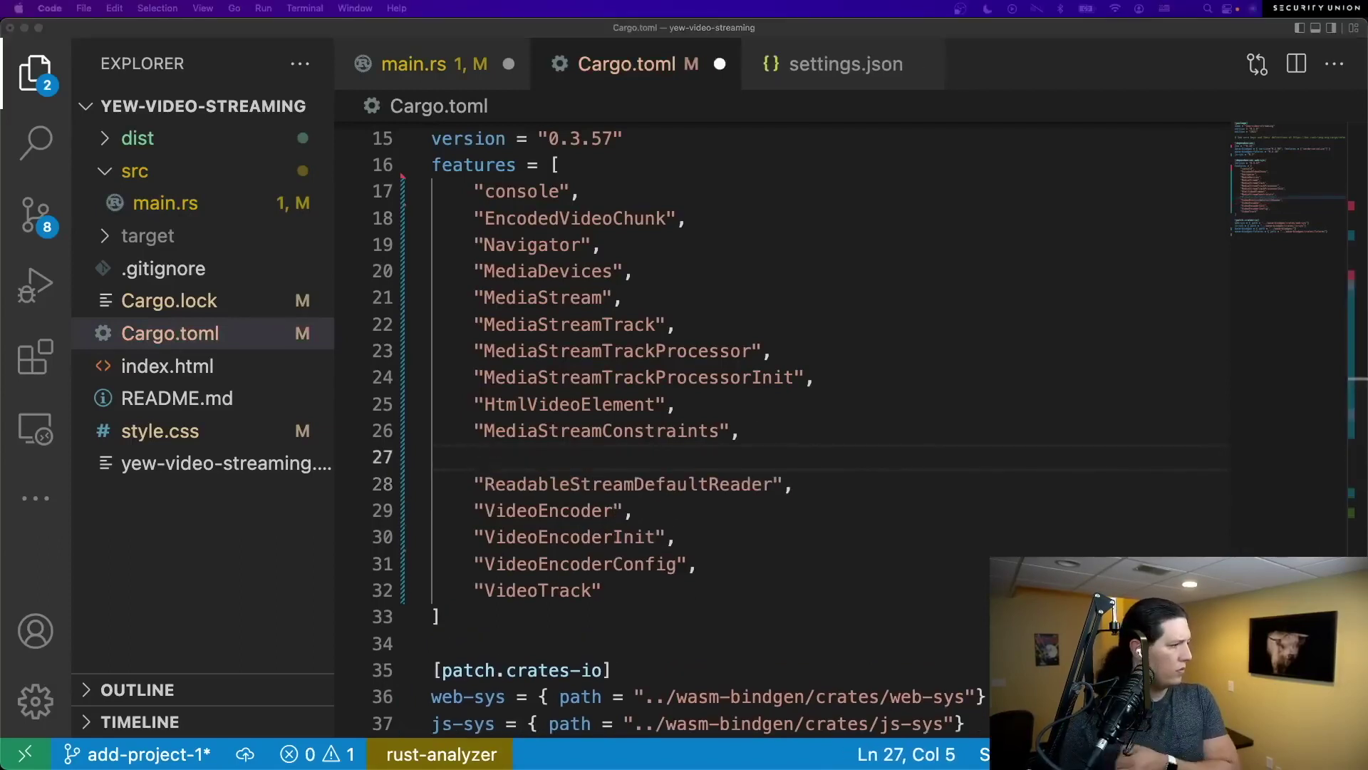
pyautogui.write('"ReadableStream",')
pyautogui.press('Return')
pyautogui.write('"ReadeableStreamGetReader')
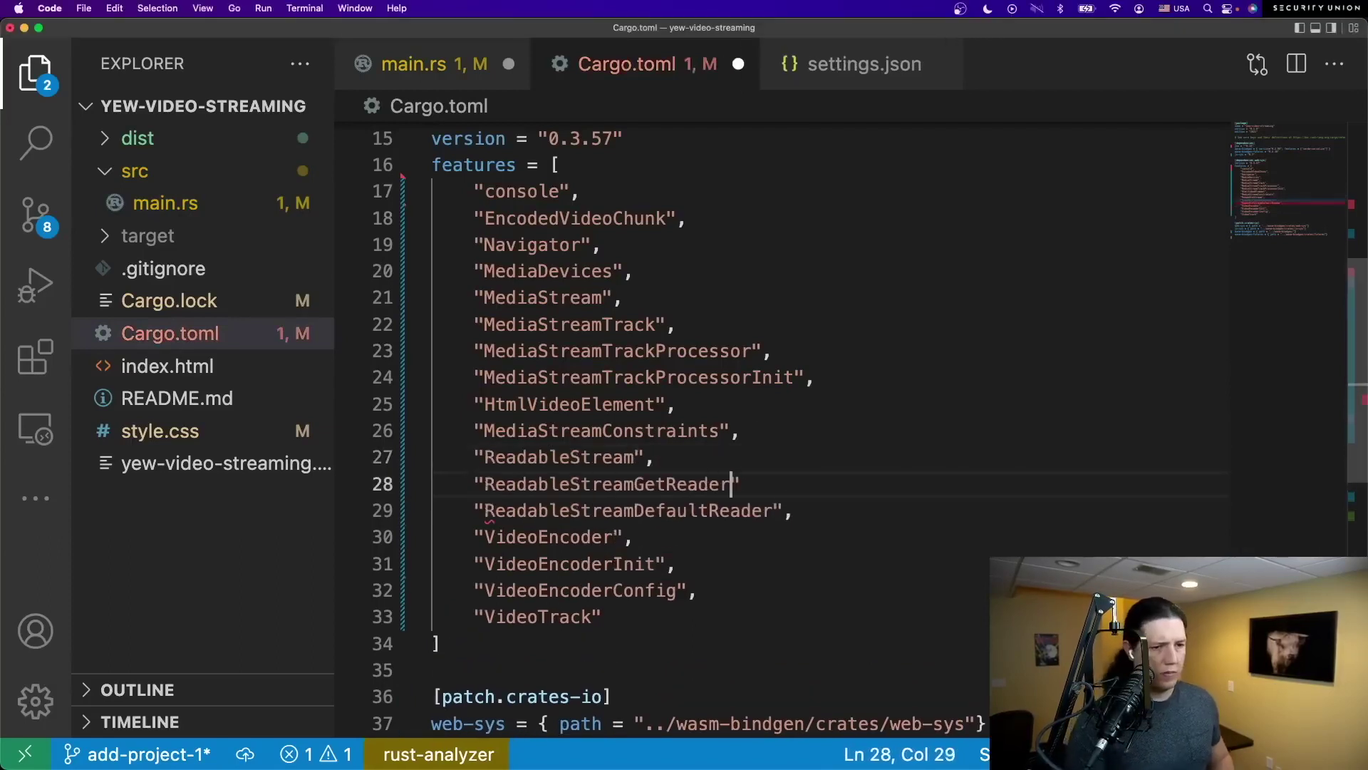
pyautogui.write('Options",')
pyautogui.press('super+s')
pyautogui.hotkey('ctrl', 'Tab')
pyautogui.press('super+s')
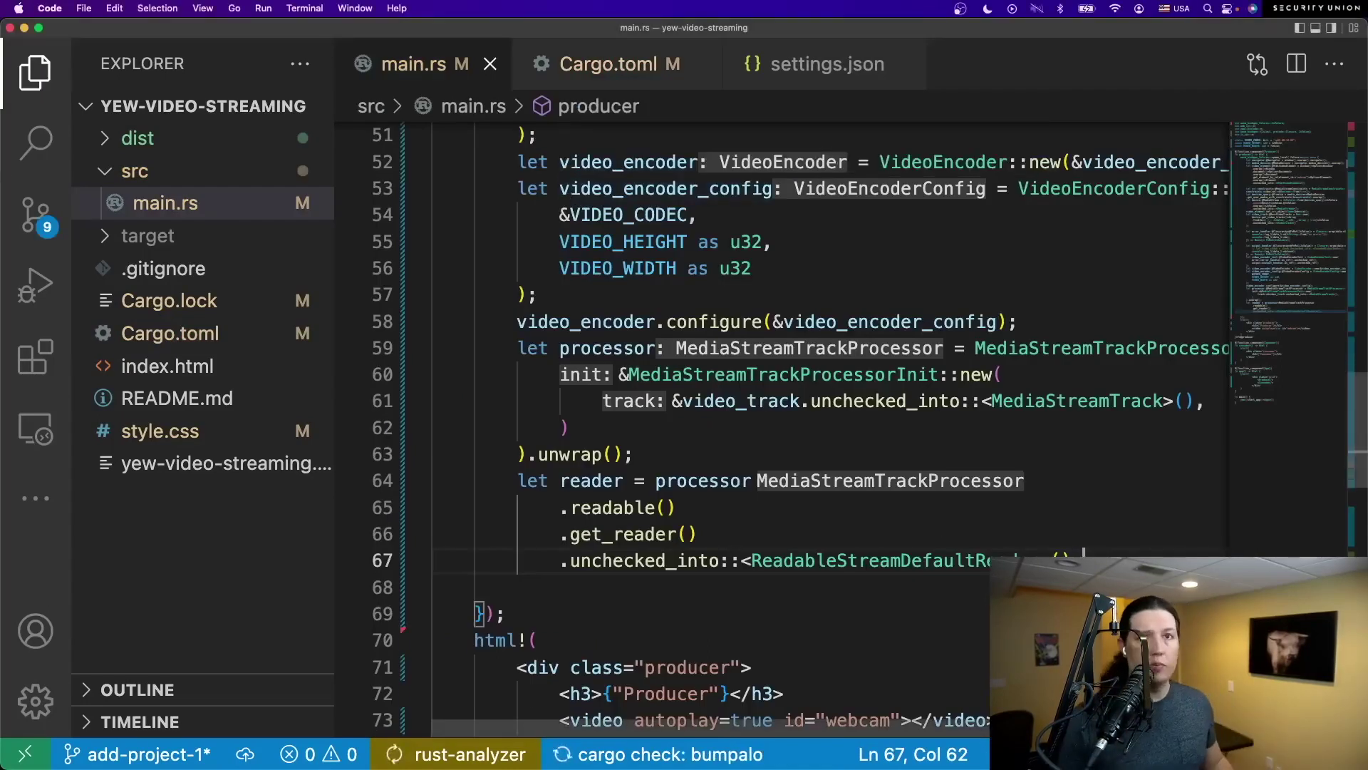
# - Inside a new loop, await JsFuture::from(reader.read()) into result
pyautogui.press('Down')
pyautogui.press('Return')
pyautogui.press('Up')
pyautogui.write('loop {')
pyautogui.press('Return')
pyautogui.write('let result = ')
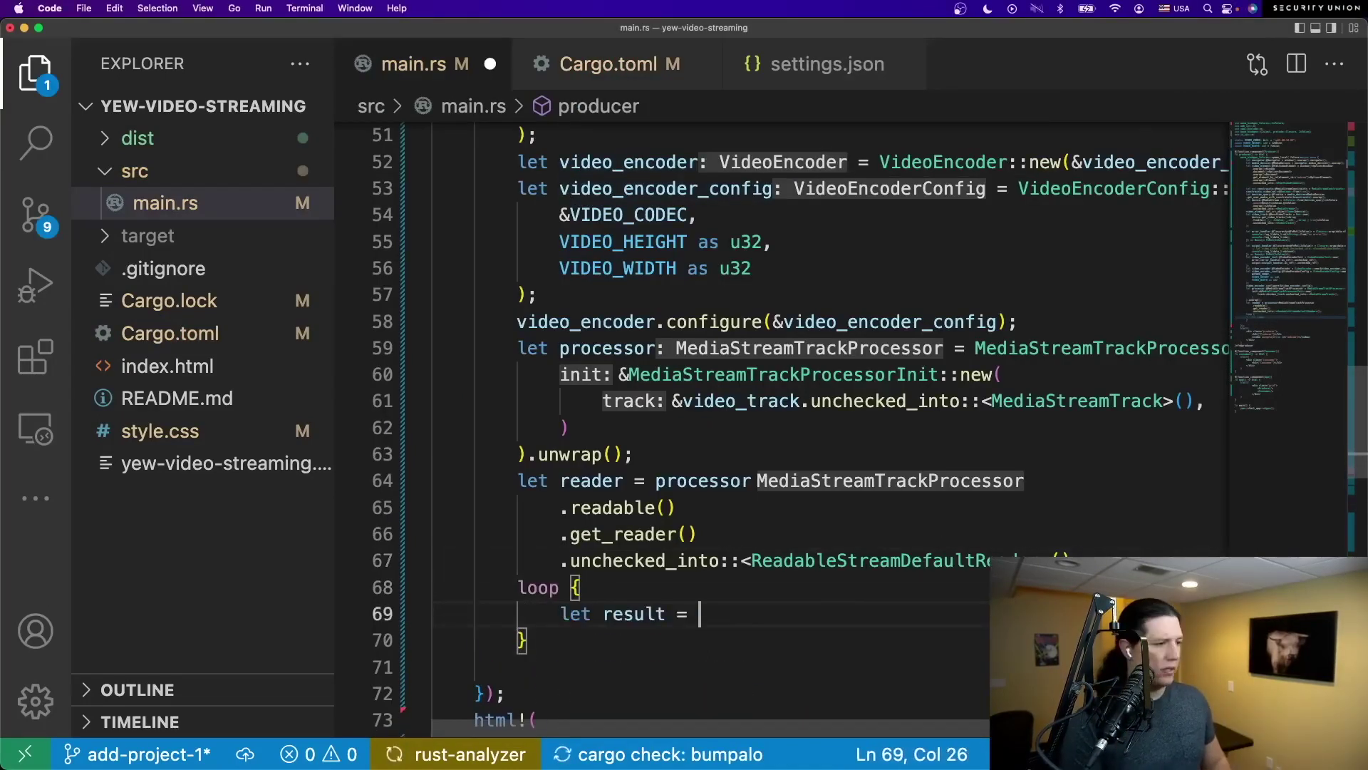
pyautogui.write('JsFuture::from(reader')
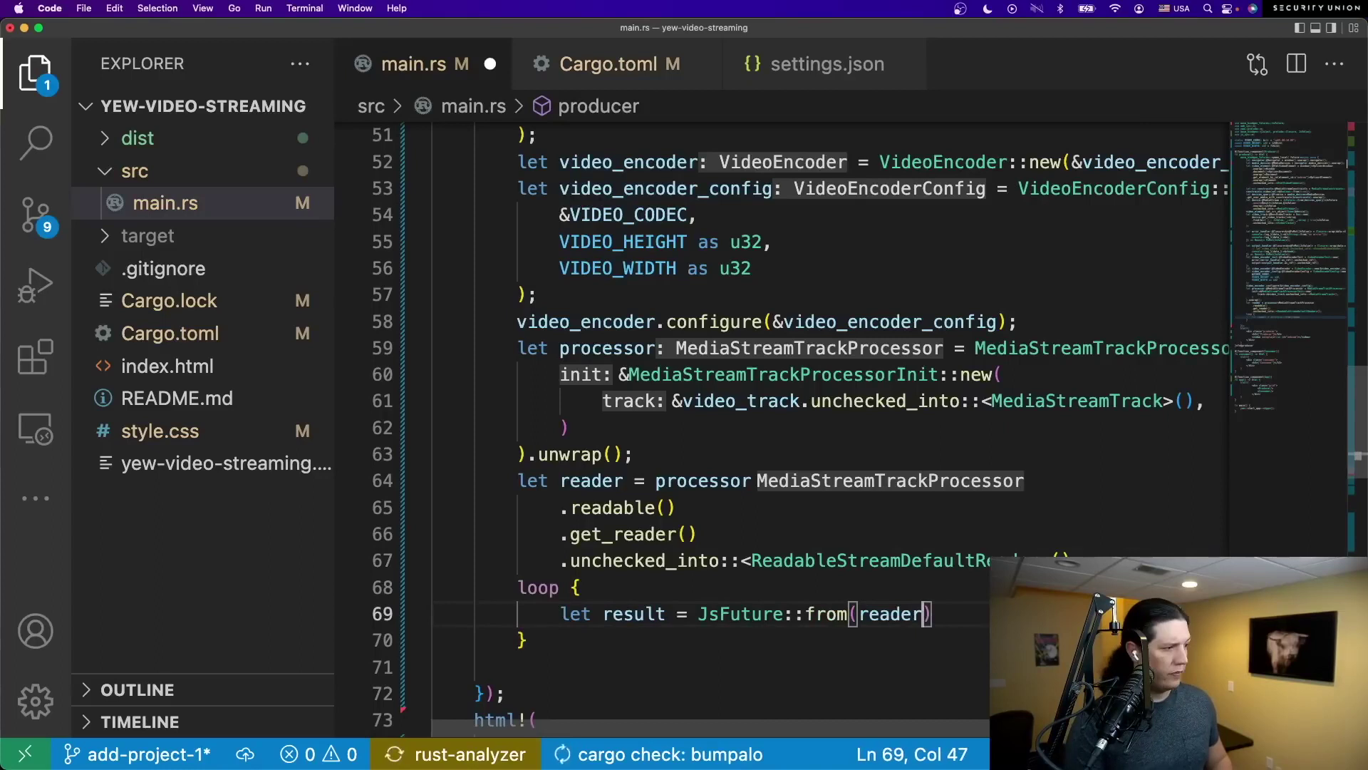
pyautogui.press('Up')
pyautogui.press('Down')
pyautogui.write(')')
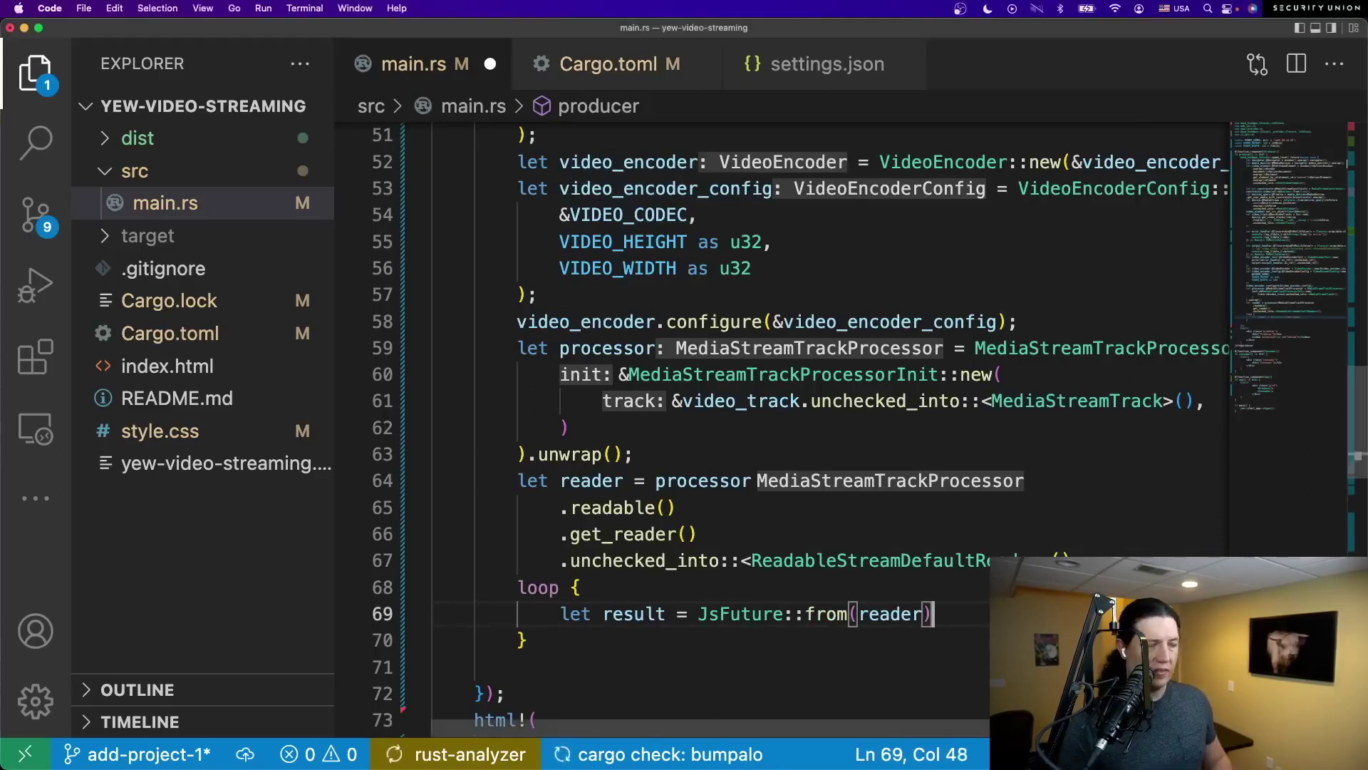
pyautogui.press('Return')
pyautogui.write('.awa')
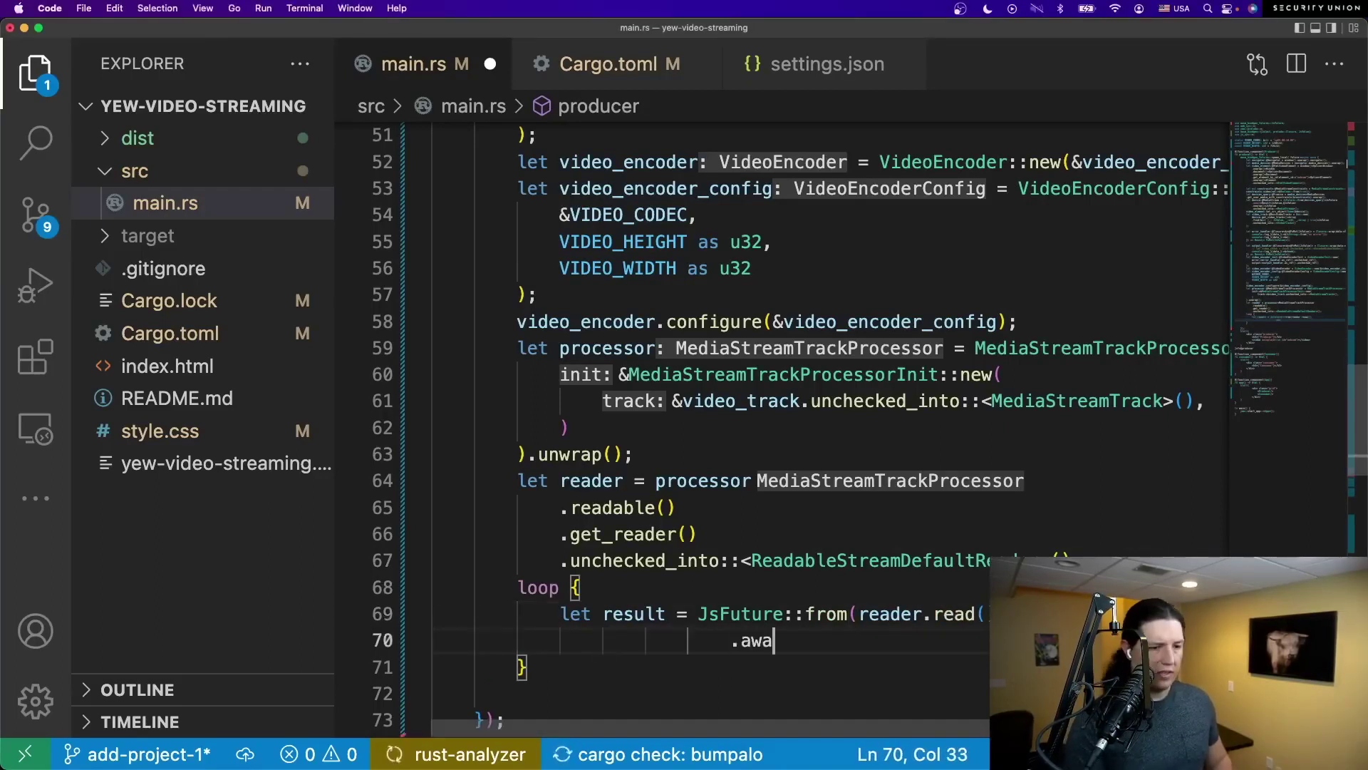
pyautogui.write('it')
pyautogui.press('Return')
pyautogui.write('.map_err(')
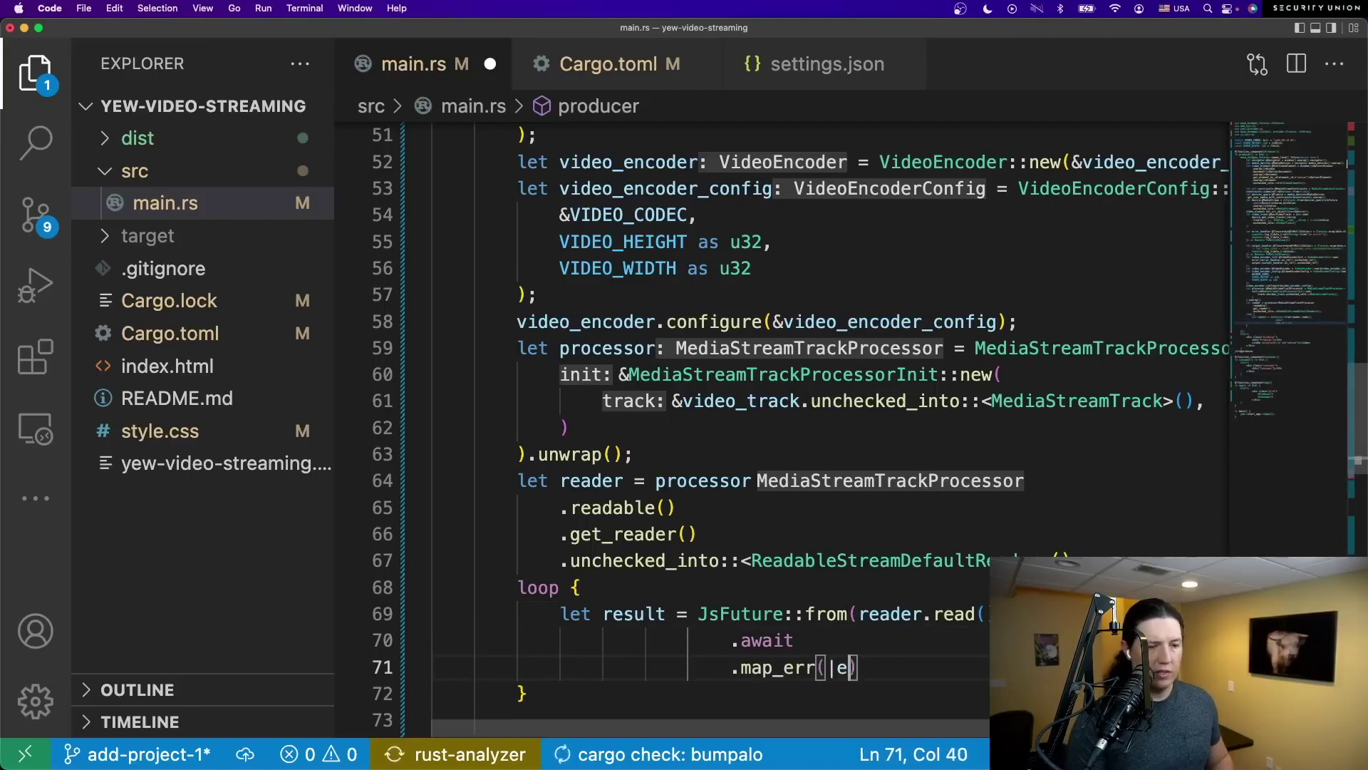
pyautogui.write('|e| {')
# - Log read errors via map_err with console::log_1, fix indentation, and begin a match block
pyautogui.press('Return')
pyautogui.write('console.log_1')
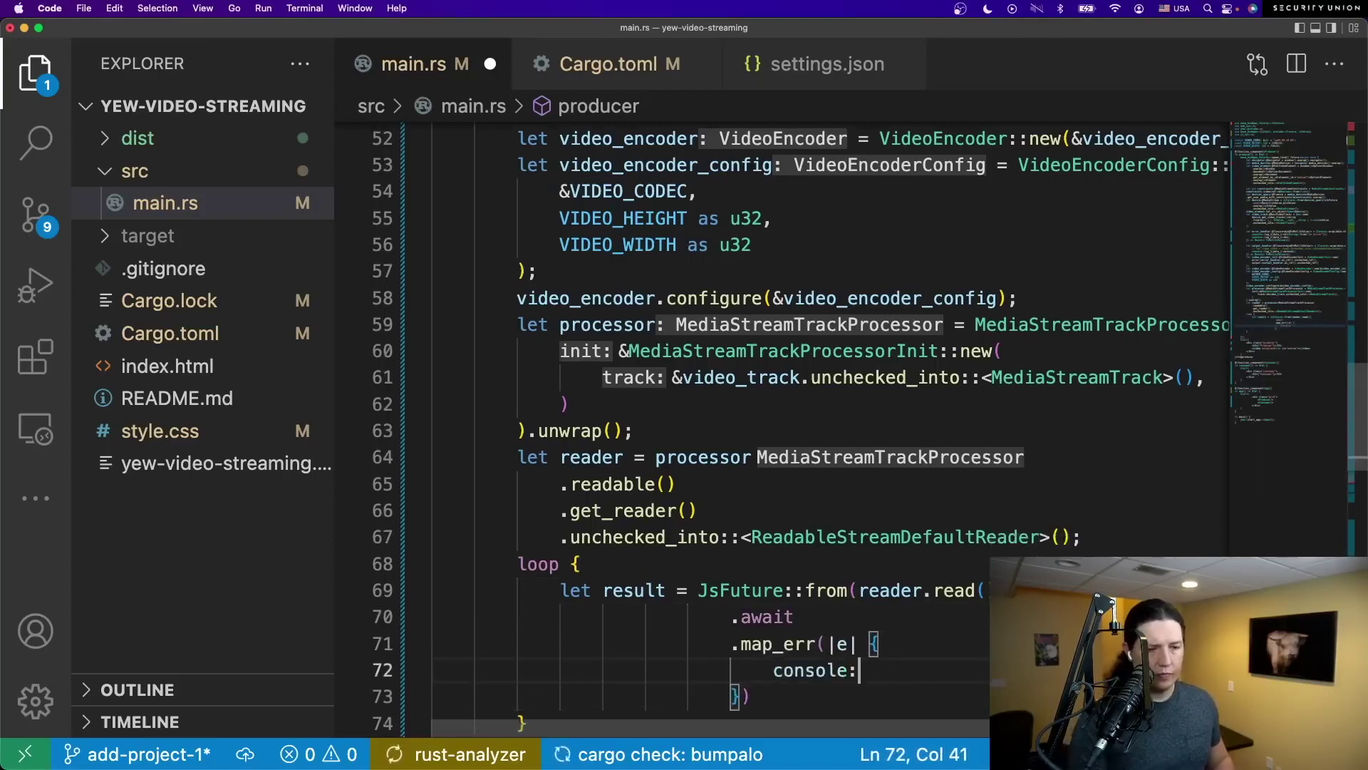
pyautogui.write(':log_1(&e);')
pyautogui.scroll(-5, 828, 617)
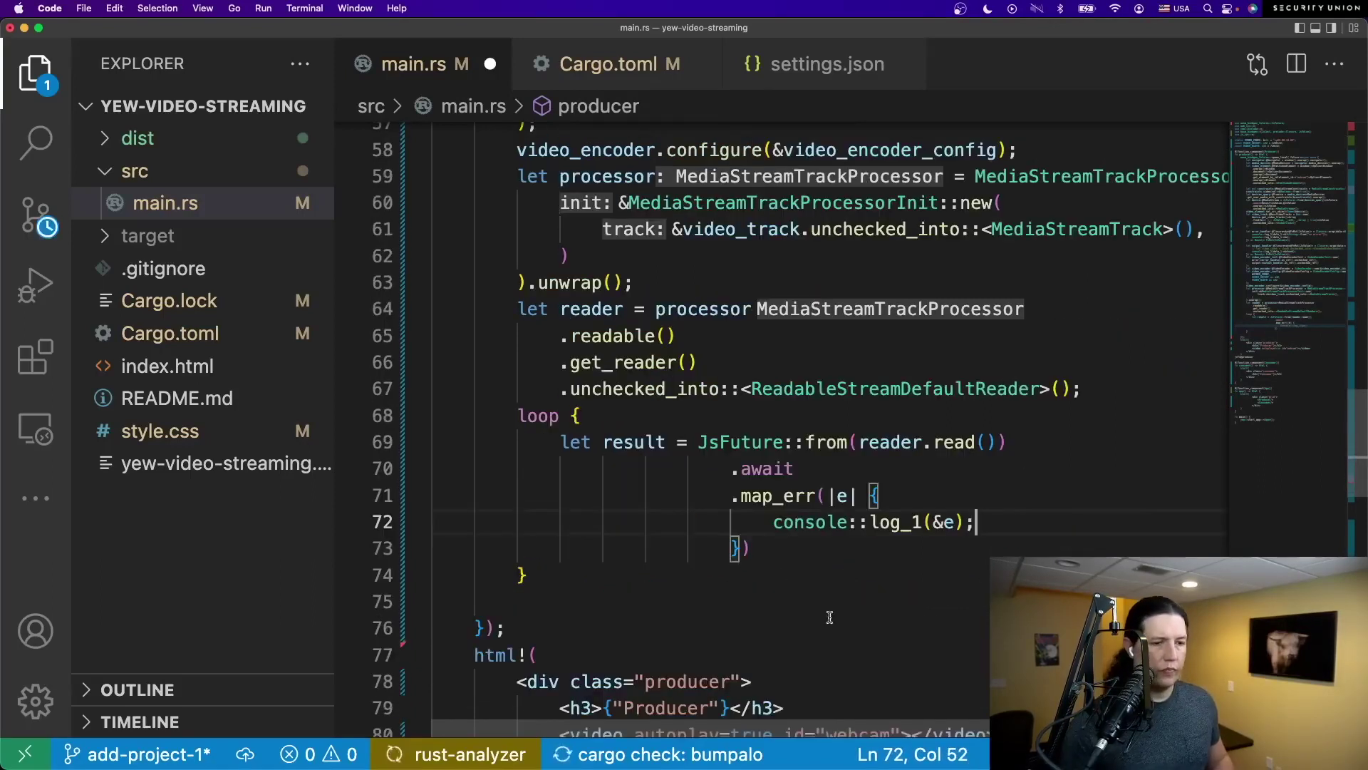
pyautogui.moveTo(796, 553); pyautogui.dragTo(439, 462)
pyautogui.hotkey('shift', 'Tab')
pyautogui.hotkey('shift', 'Tab')
pyautogui.hotkey('shift', 'Tab')
pyautogui.click(646, 553)
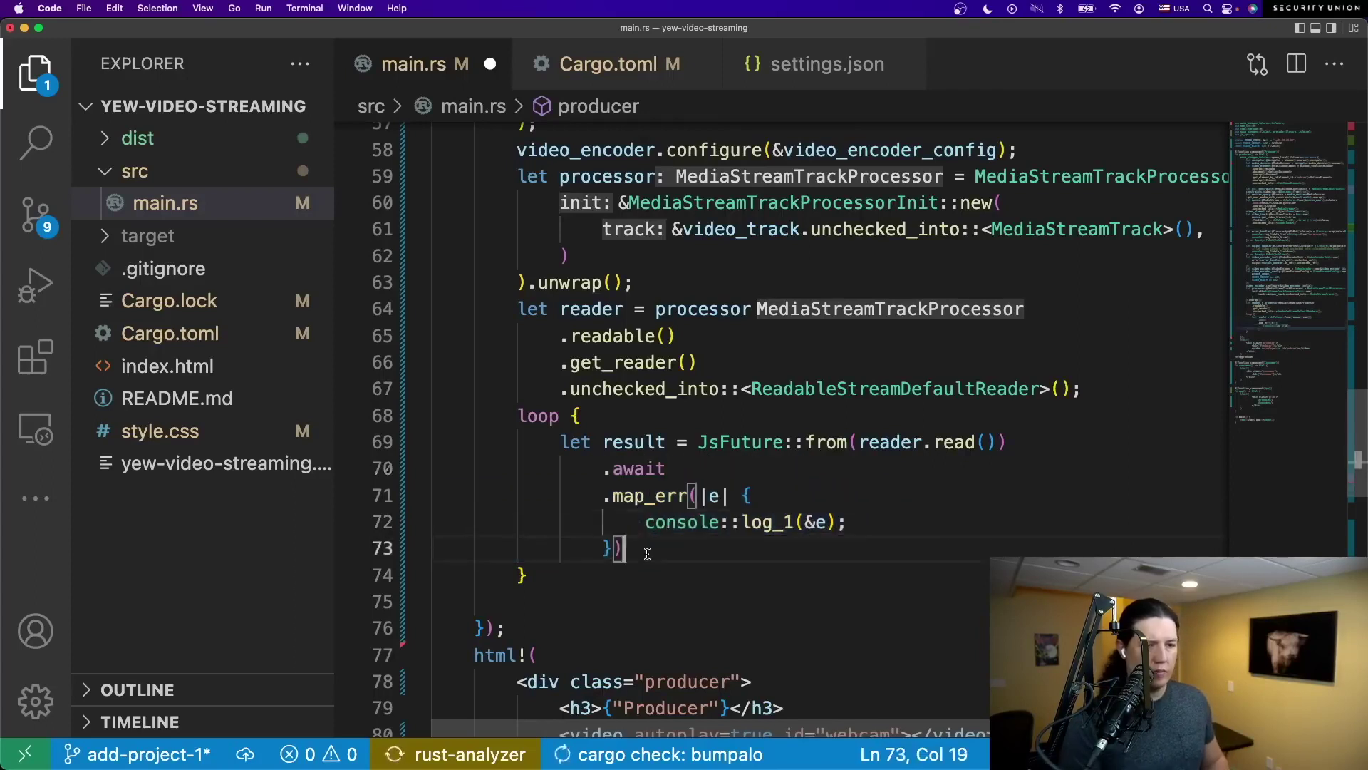
pyautogui.write(';')
pyautogui.press('Return')
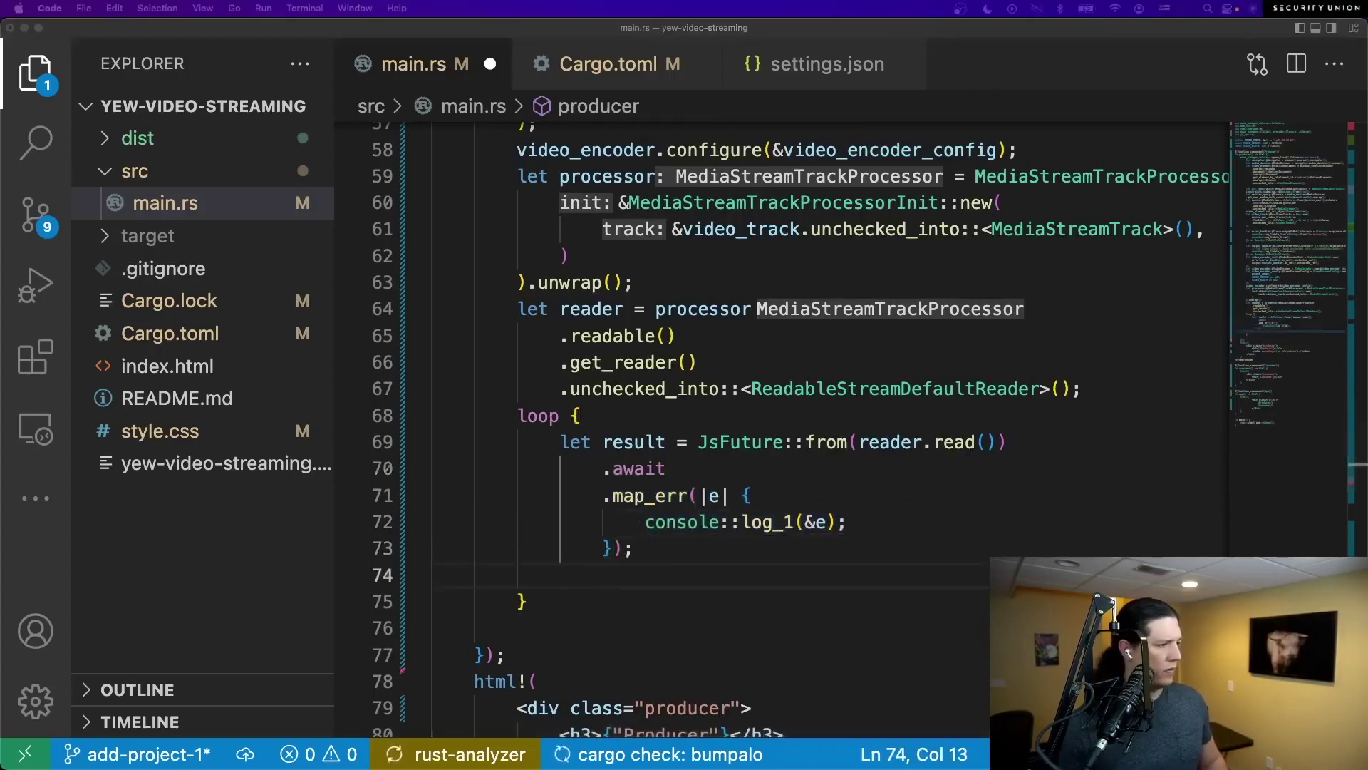
pyautogui.scroll(-2, 615, 503)
pyautogui.write('{')
# - Open the match body with an Ok(js_frame) arm
pyautogui.press('Return')
pyautogui.press('Return')
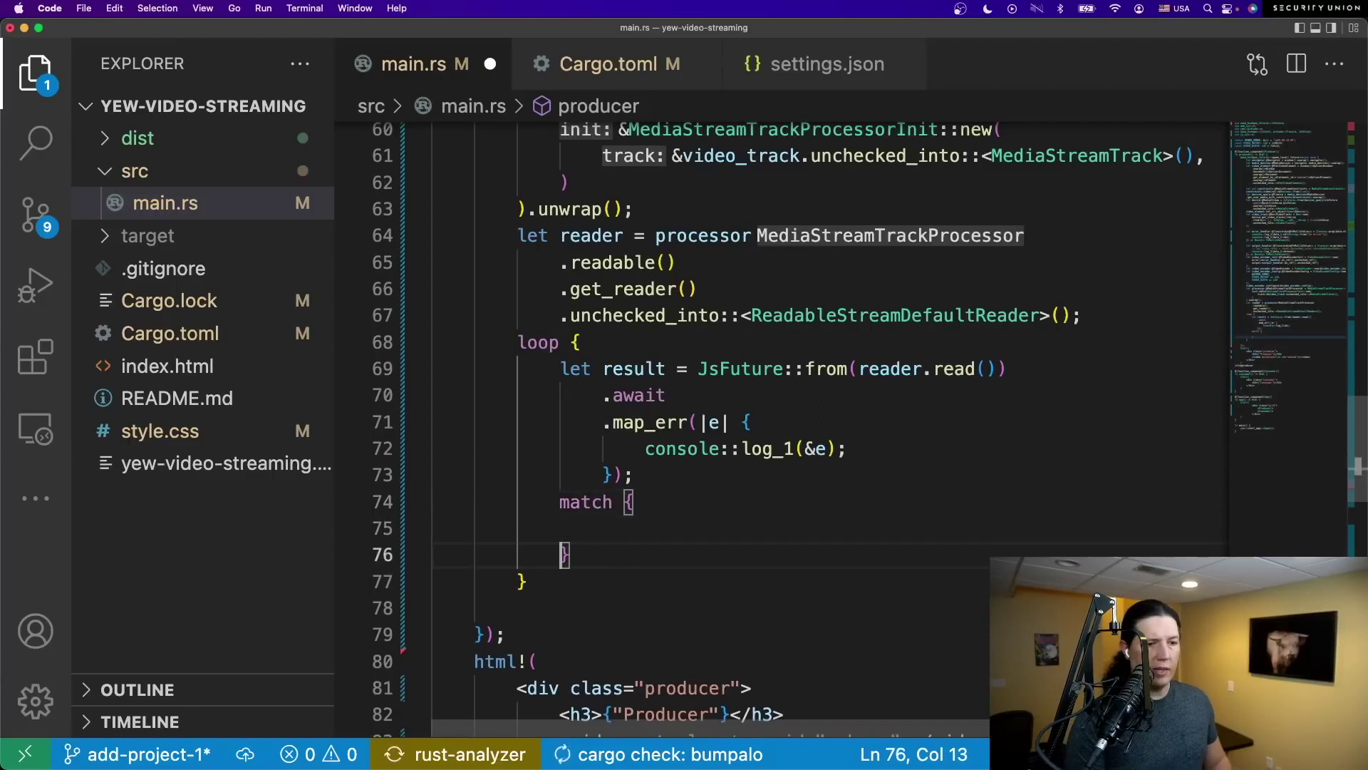
pyautogui.press('Return')
pyautogui.press('super+z')
pyautogui.press('Up')
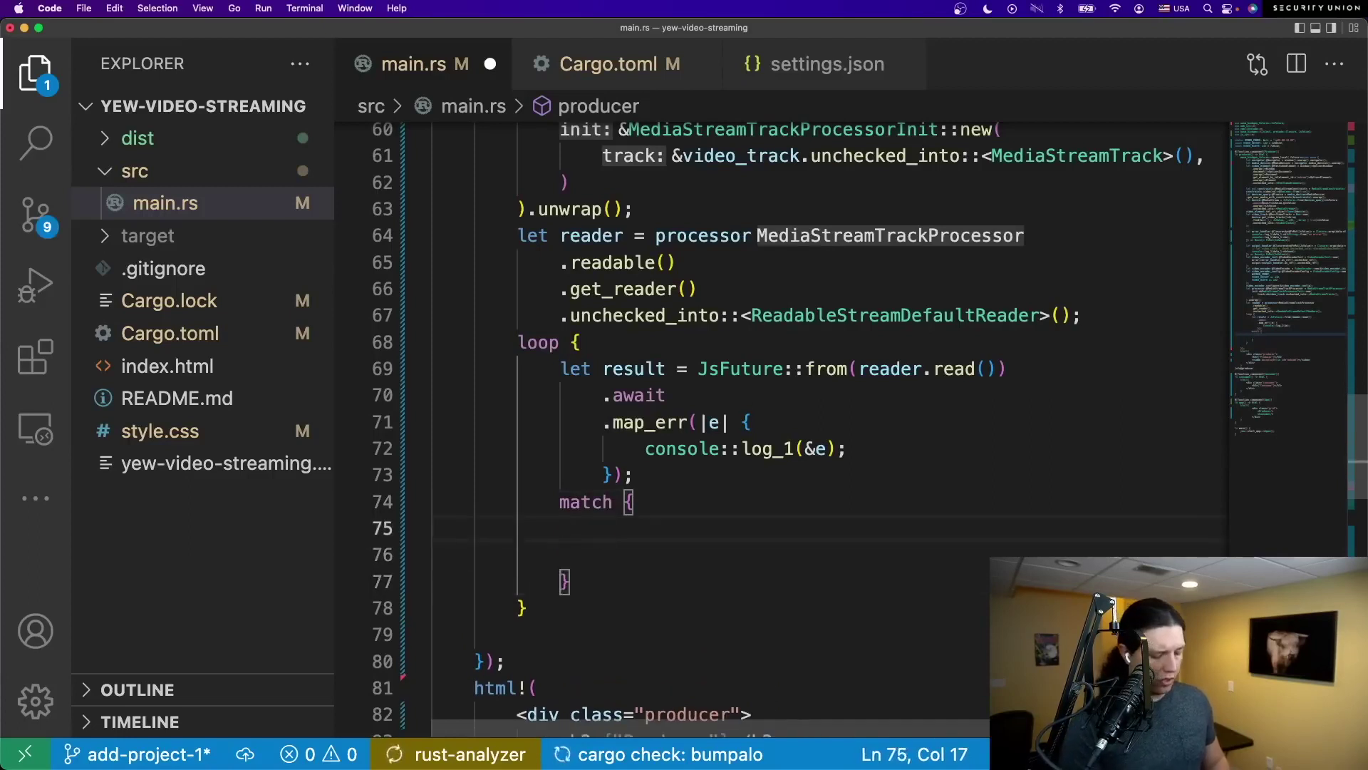
pyautogui.write('Ok(')
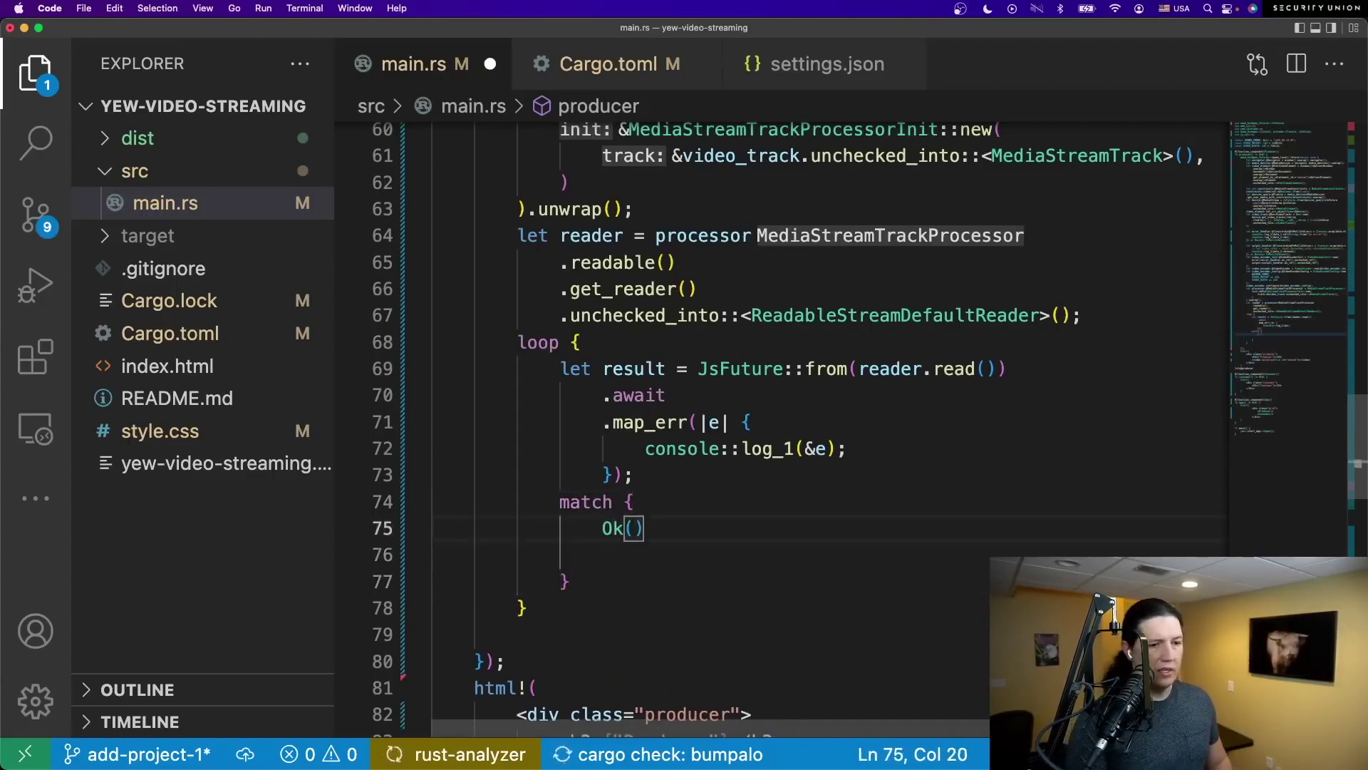
pyautogui.write('js')
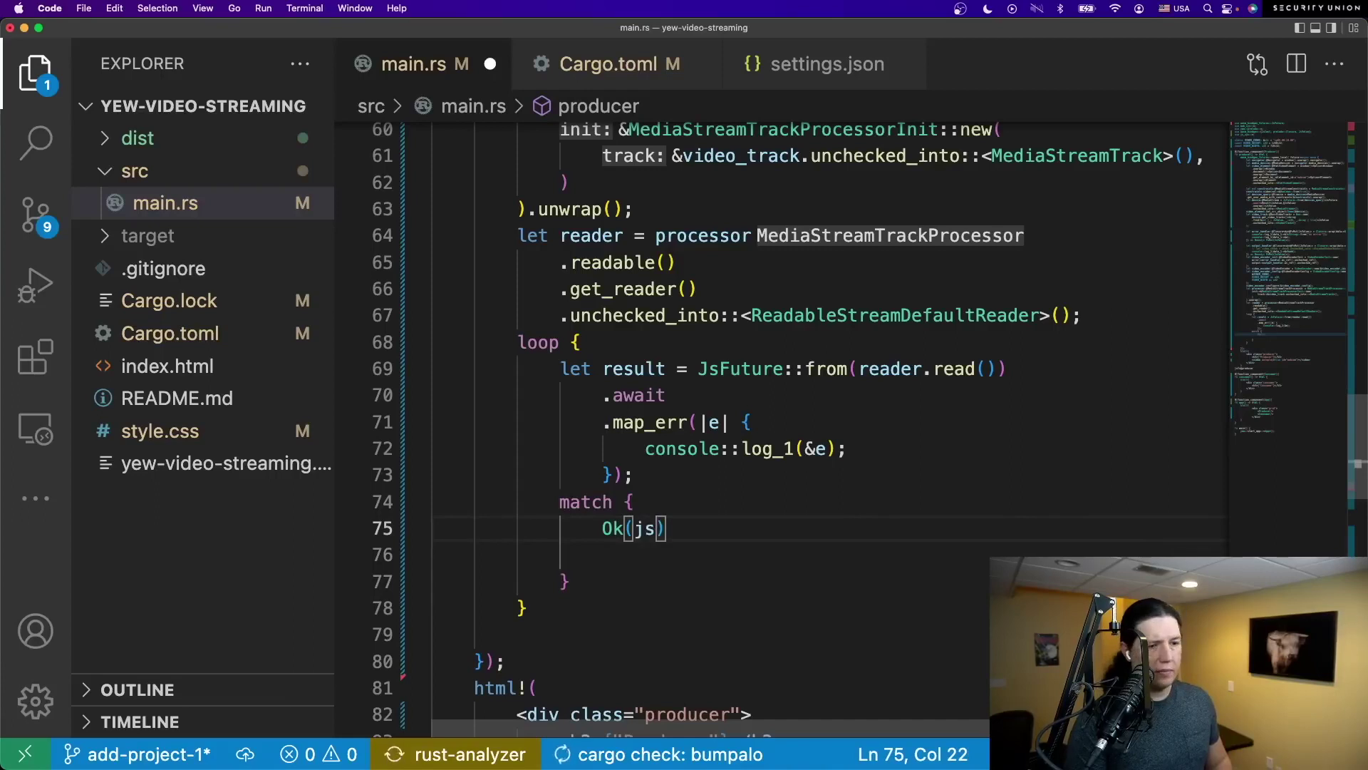
pyautogui.write('_frame) ')
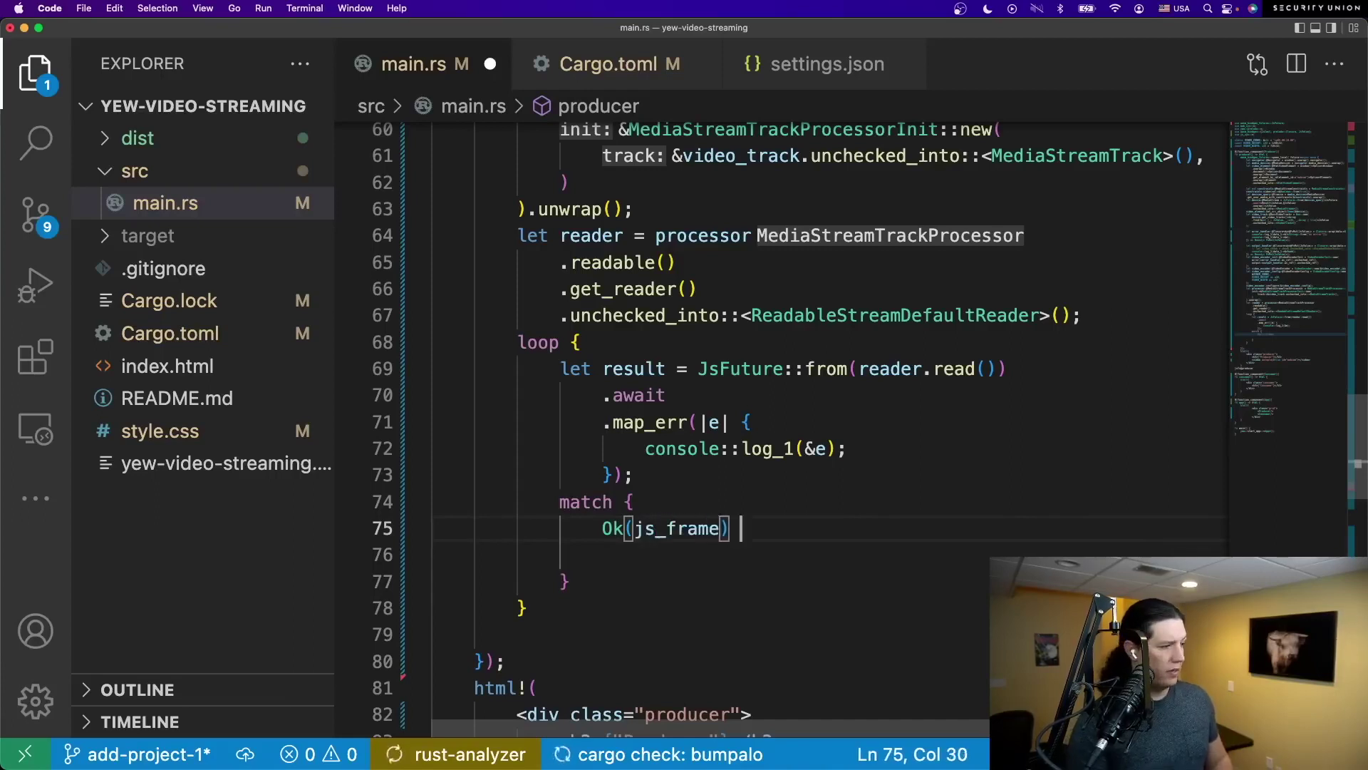
pyautogui.write('=> {')
pyautogui.press('Return')
pyautogui.press('Down')
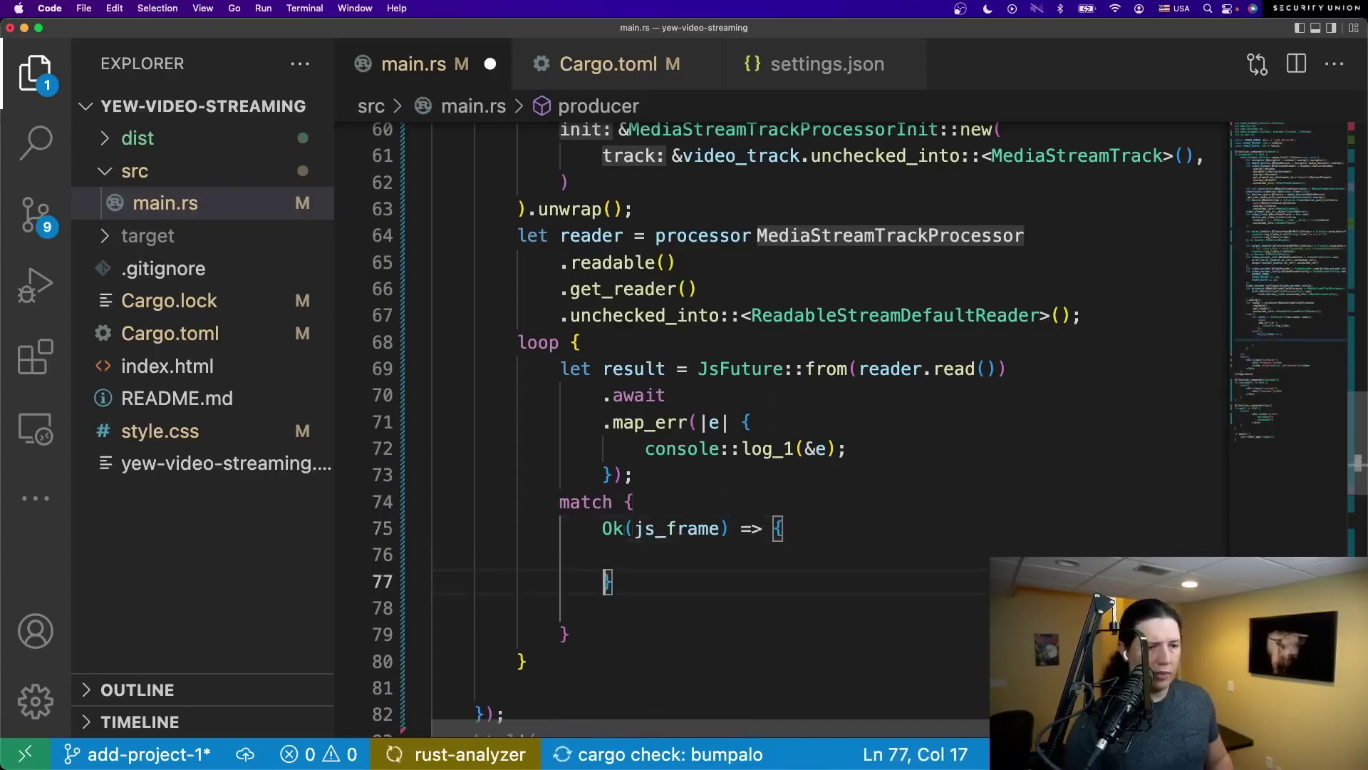
pyautogui.press('Down')
# - Add an Err(_e) arm logging JsString "error", then indent the empty Ok line
pyautogui.press('Tab')
pyautogui.write('Er')
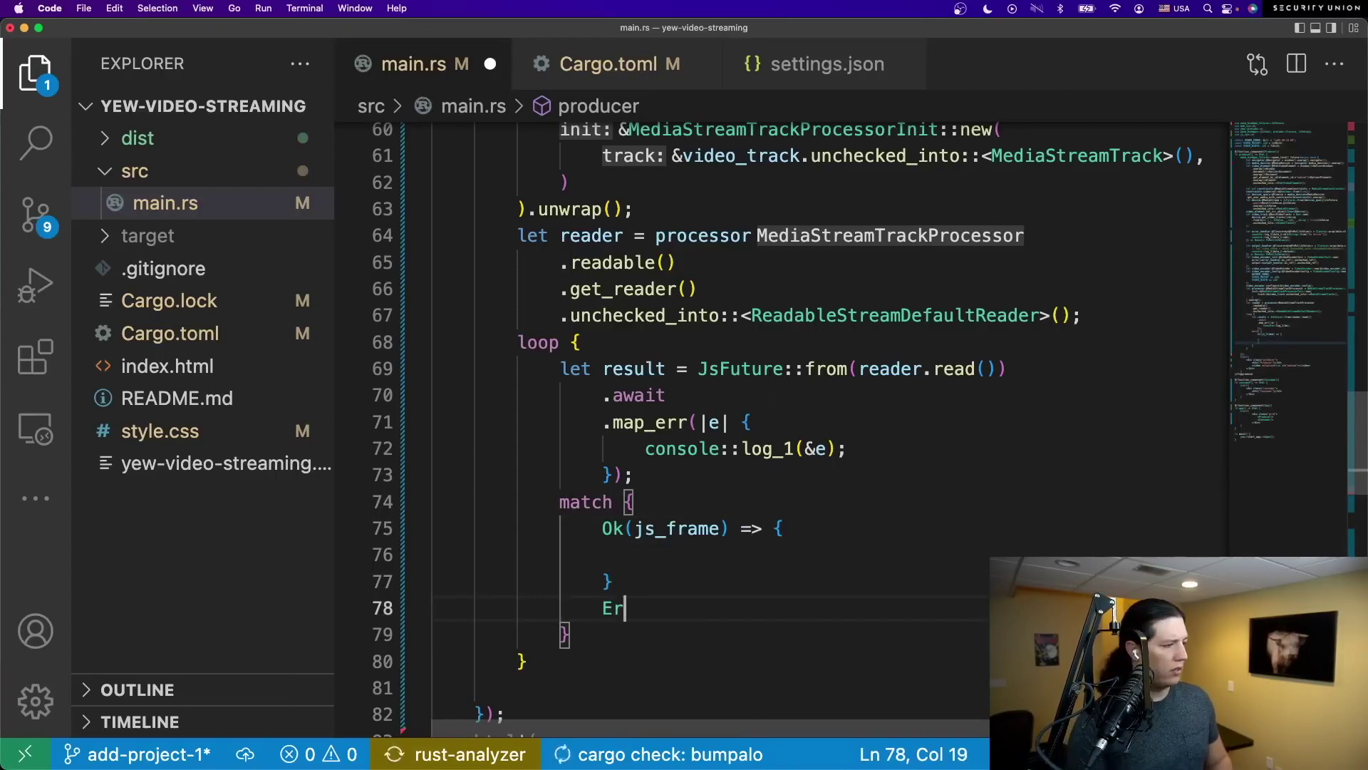
pyautogui.write('r(_e)')
pyautogui.press('BackSpace')
pyautogui.press('BackSpace')
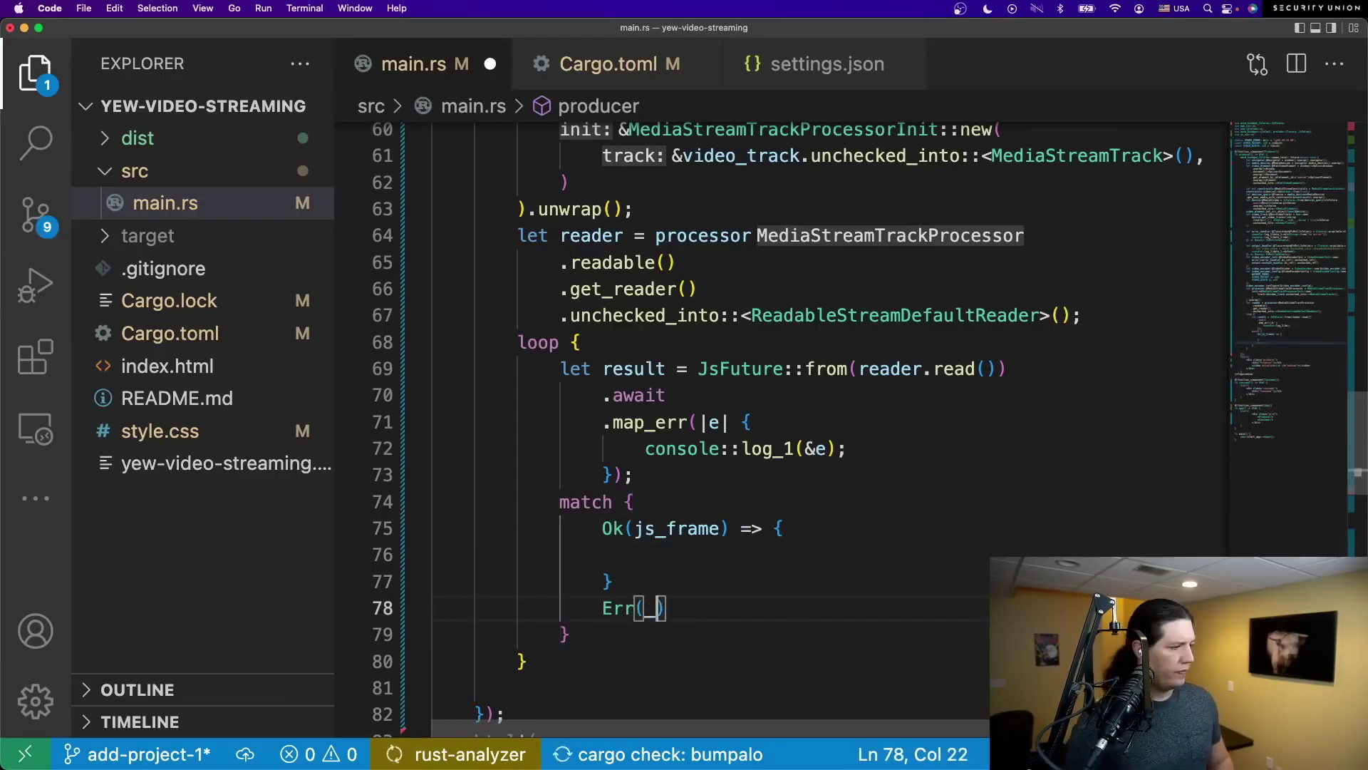
pyautogui.write('e) => {')
pyautogui.press('Return')
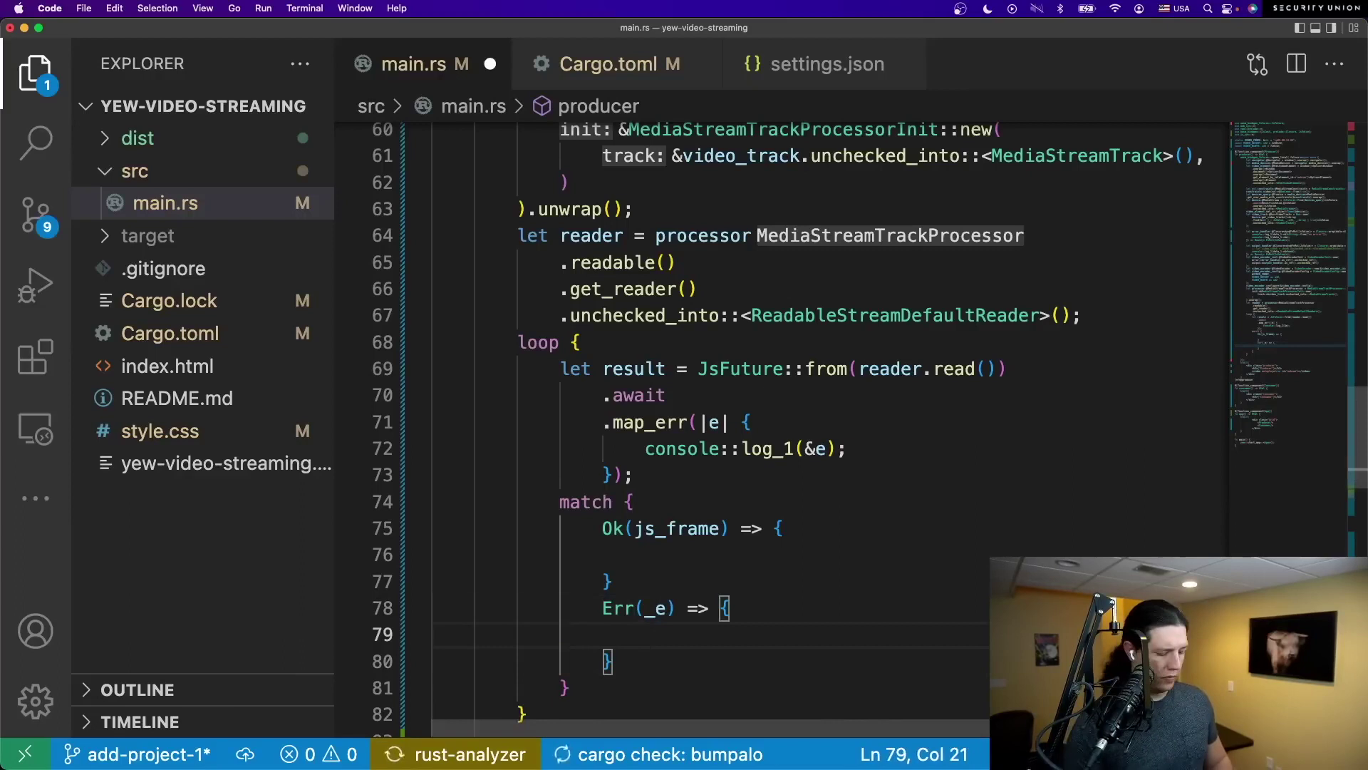
pyautogui.write('console::log_1(&Js')
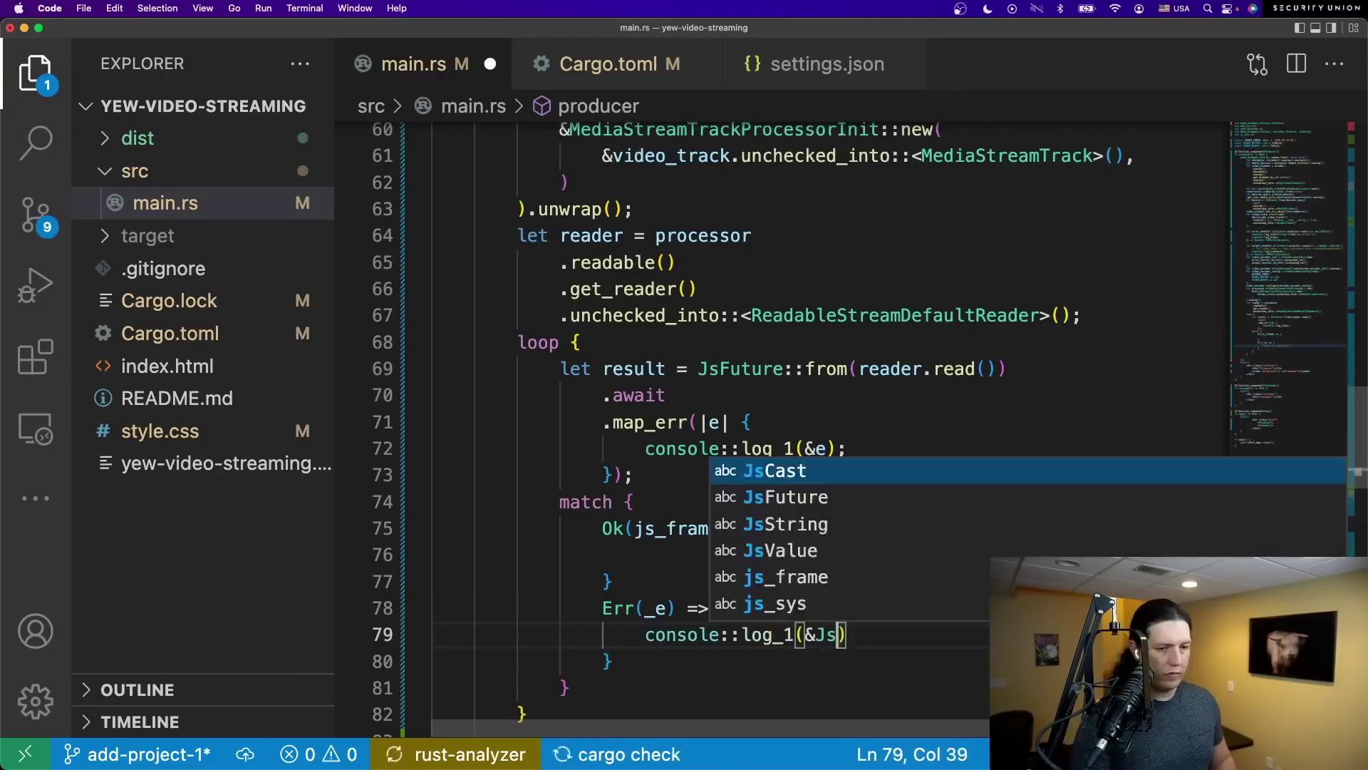
pyautogui.write('S')
pyautogui.press('Tab')
pyautogui.write('::from("')
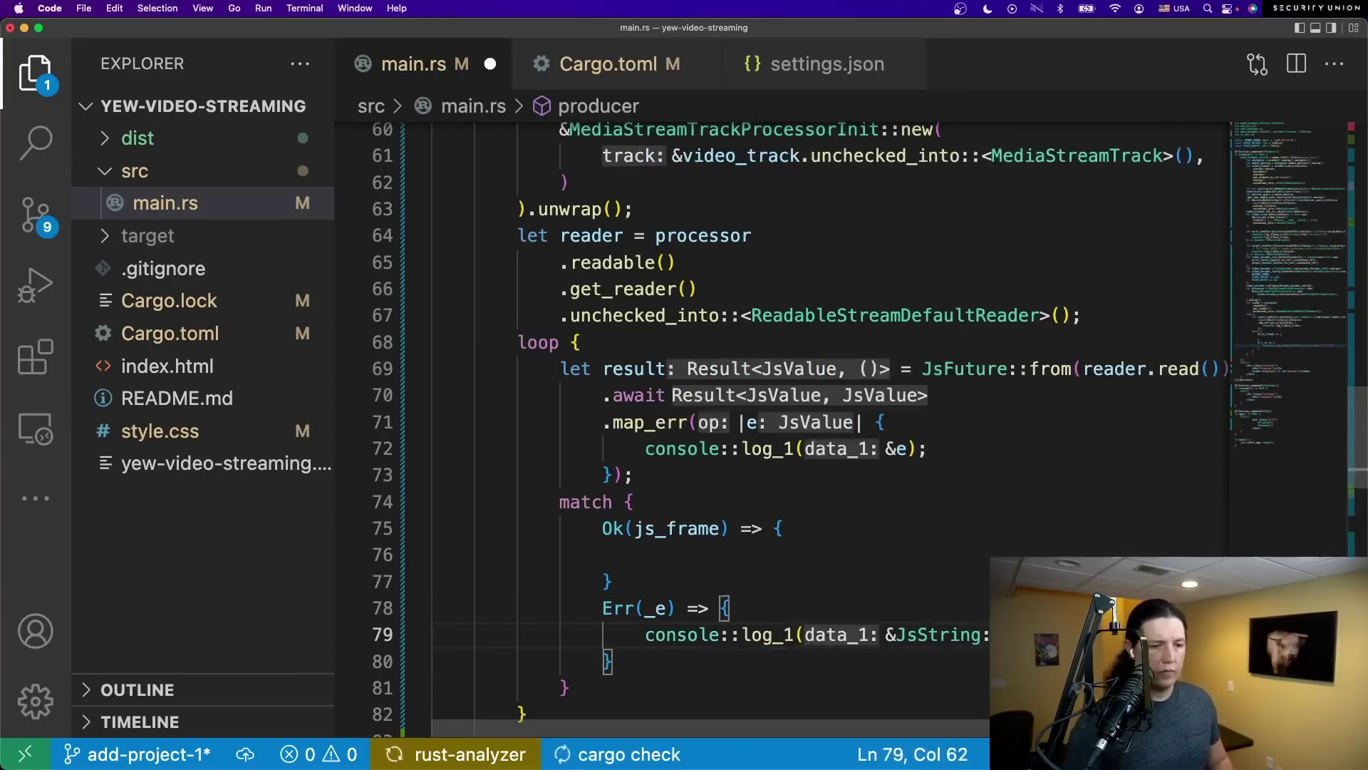
pyautogui.press('Up')
pyautogui.press('Up')
pyautogui.press('Up')
pyautogui.press('Tab')
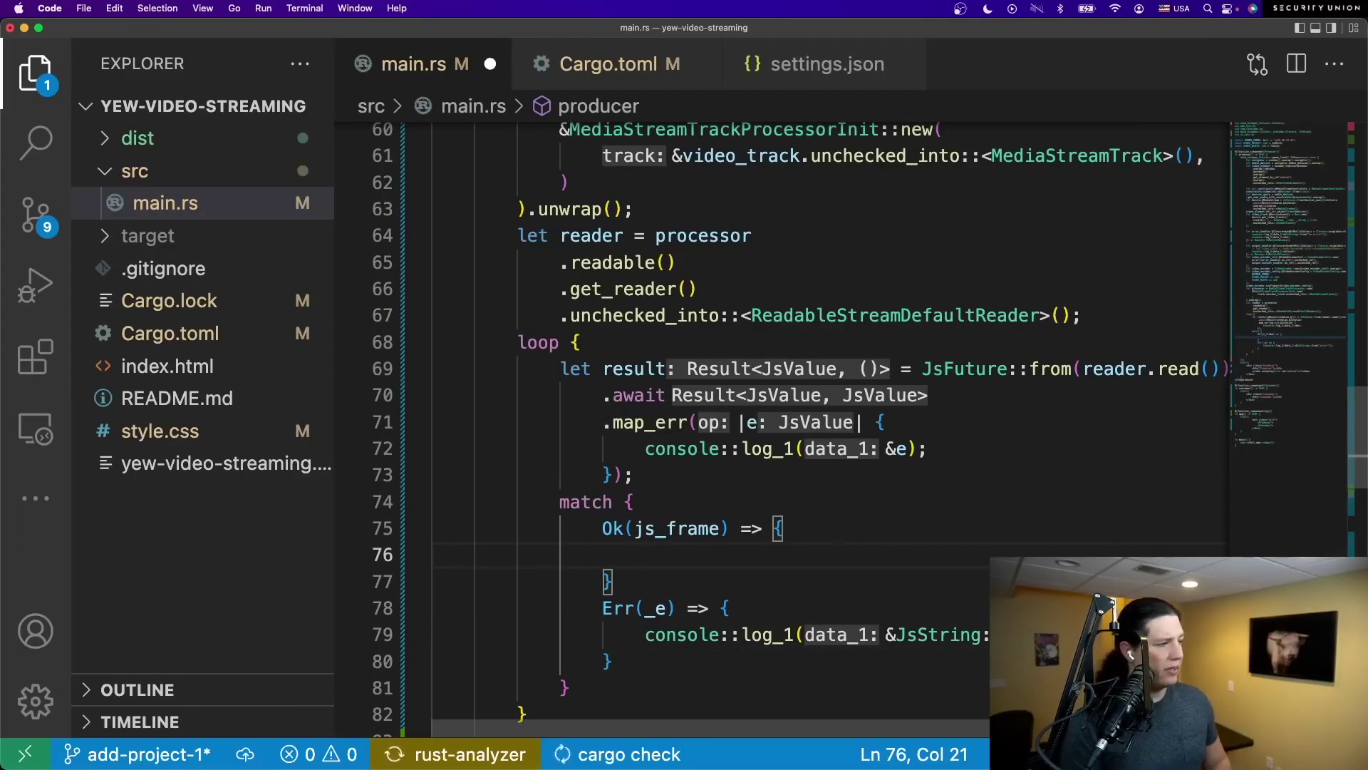
pyautogui.write('let video_frame = Reflect::get(')
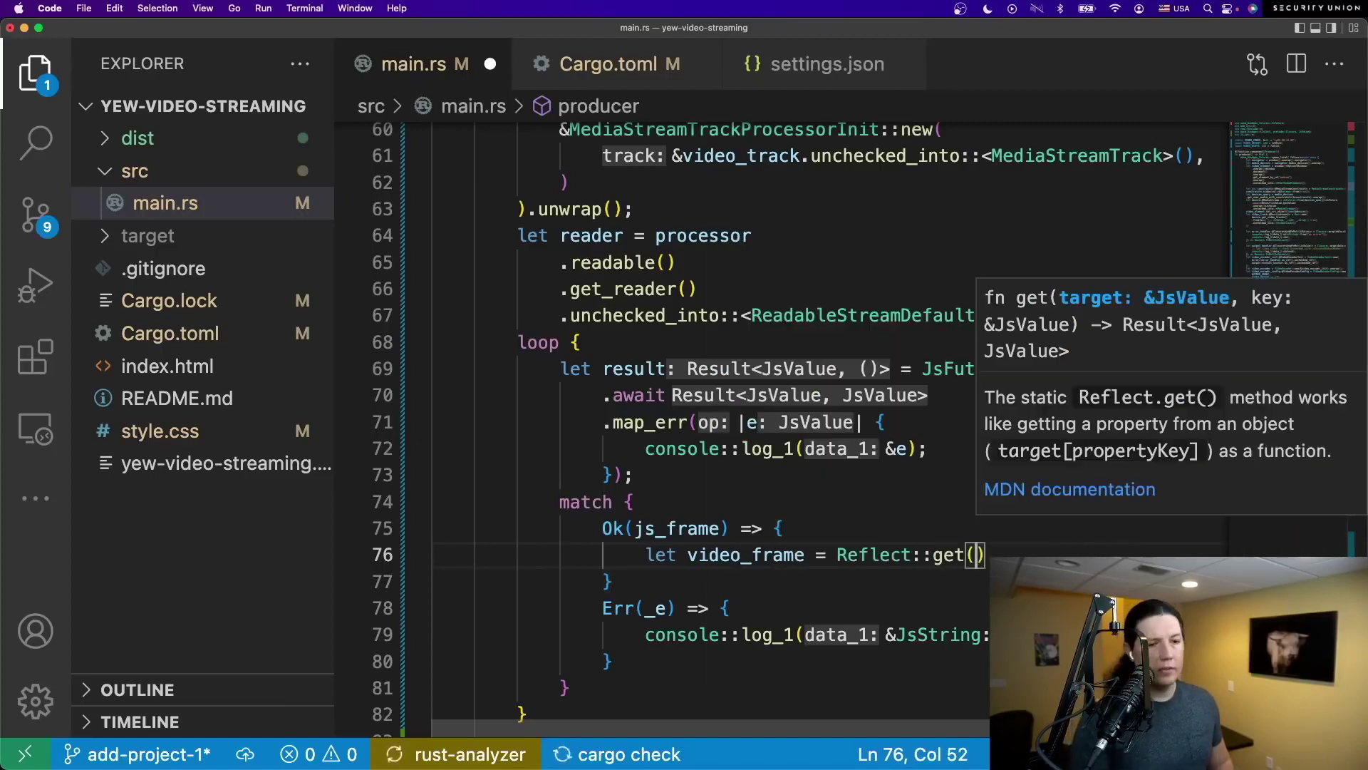
pyautogui.write('&jsframe, &JsString::')
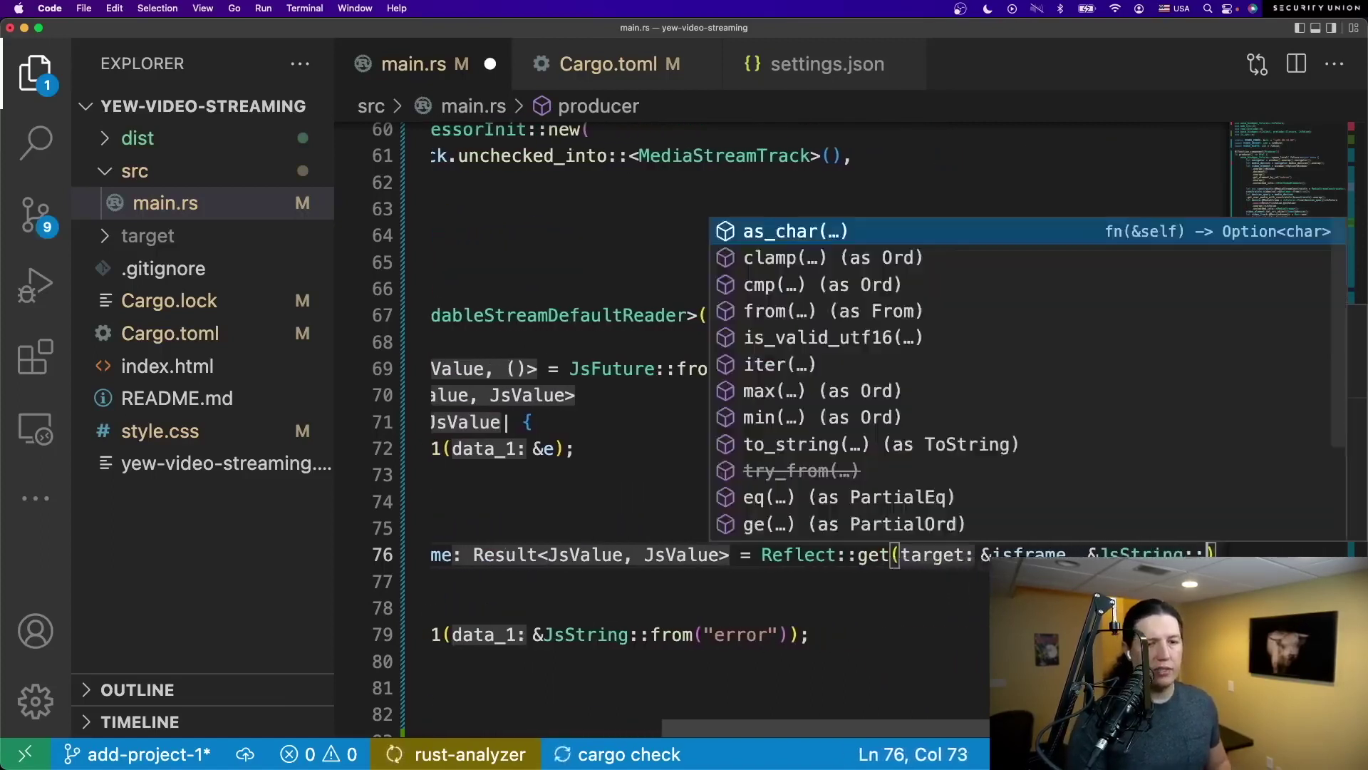
pyautogui.write('from("value')
# - In the Ok arm, Reflect::get the frame, unwrap, cast to VideoFrame, encode and close it
pyautogui.click(631, 555)
pyautogui.press('Return')
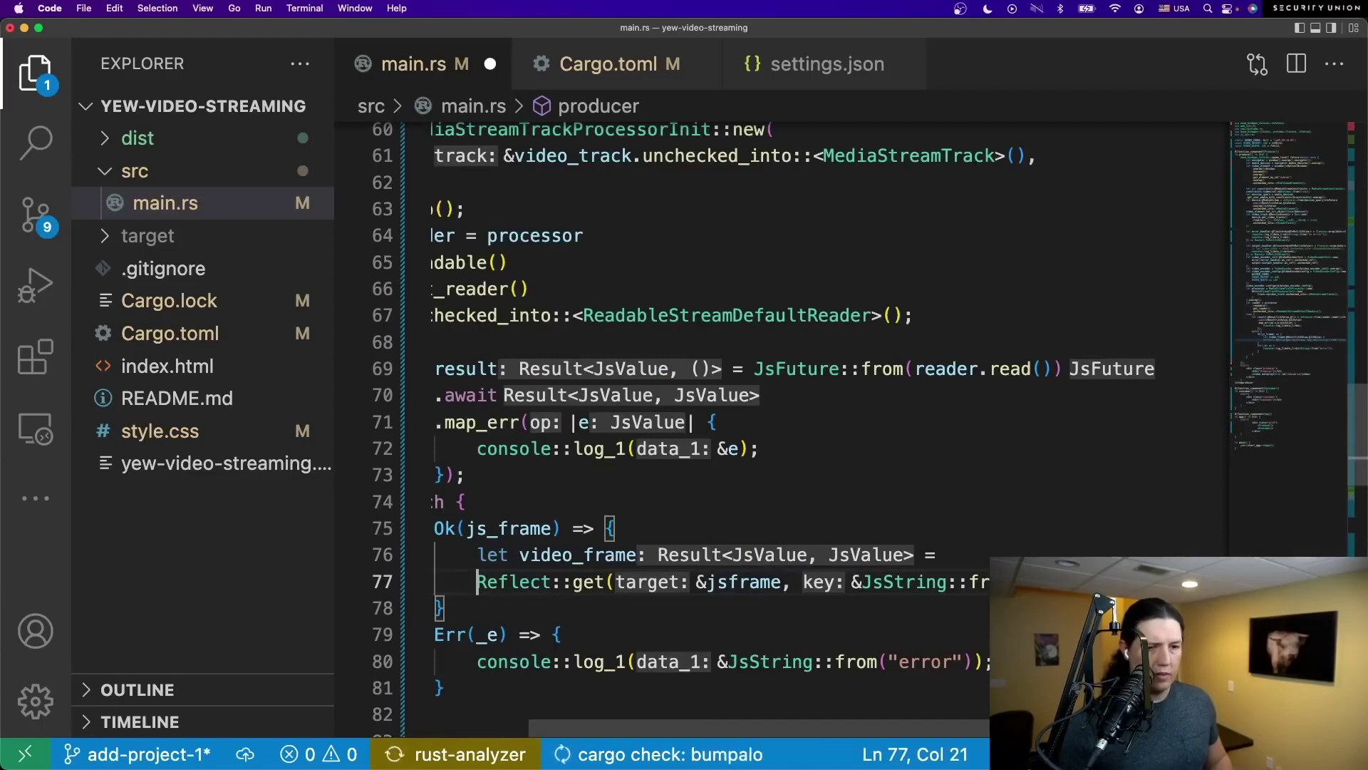
pyautogui.press('super+Tab')
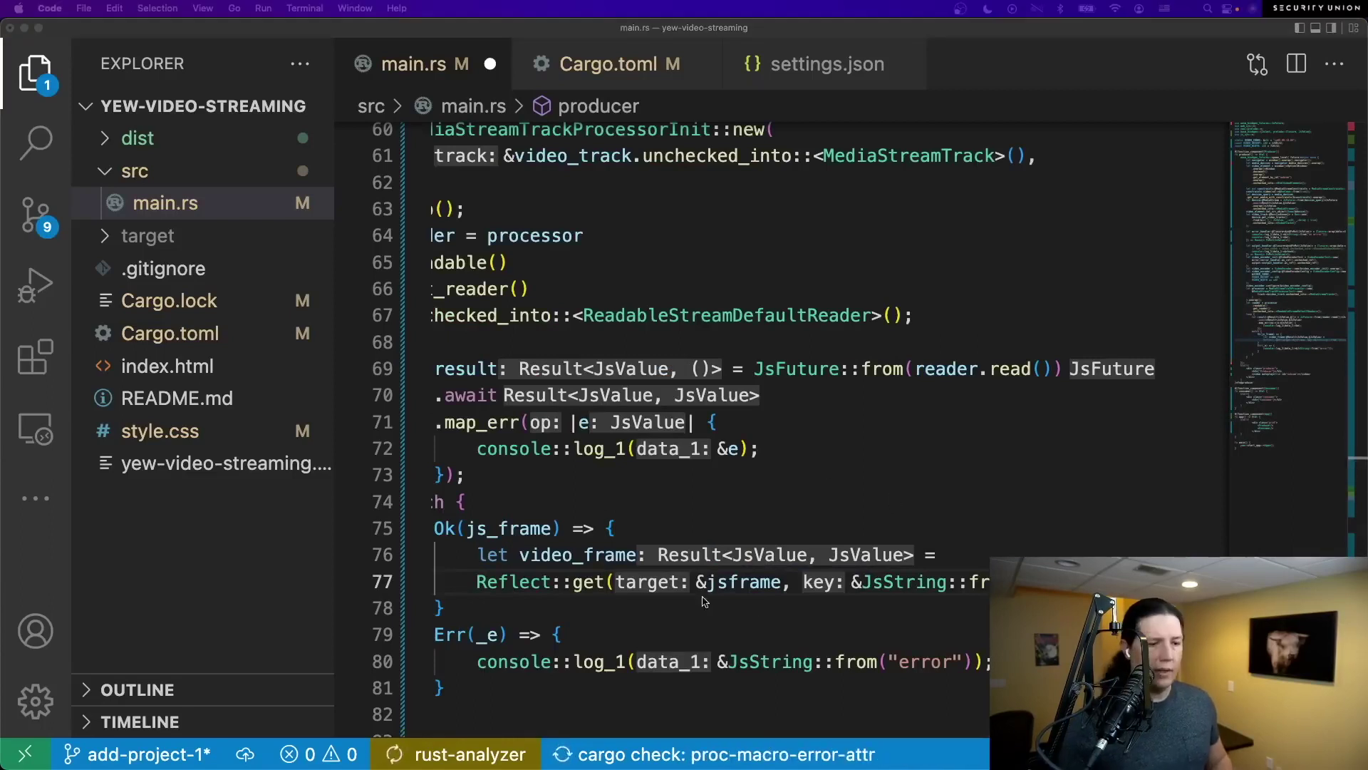
pyautogui.press('super+Tab')
pyautogui.press('Return')
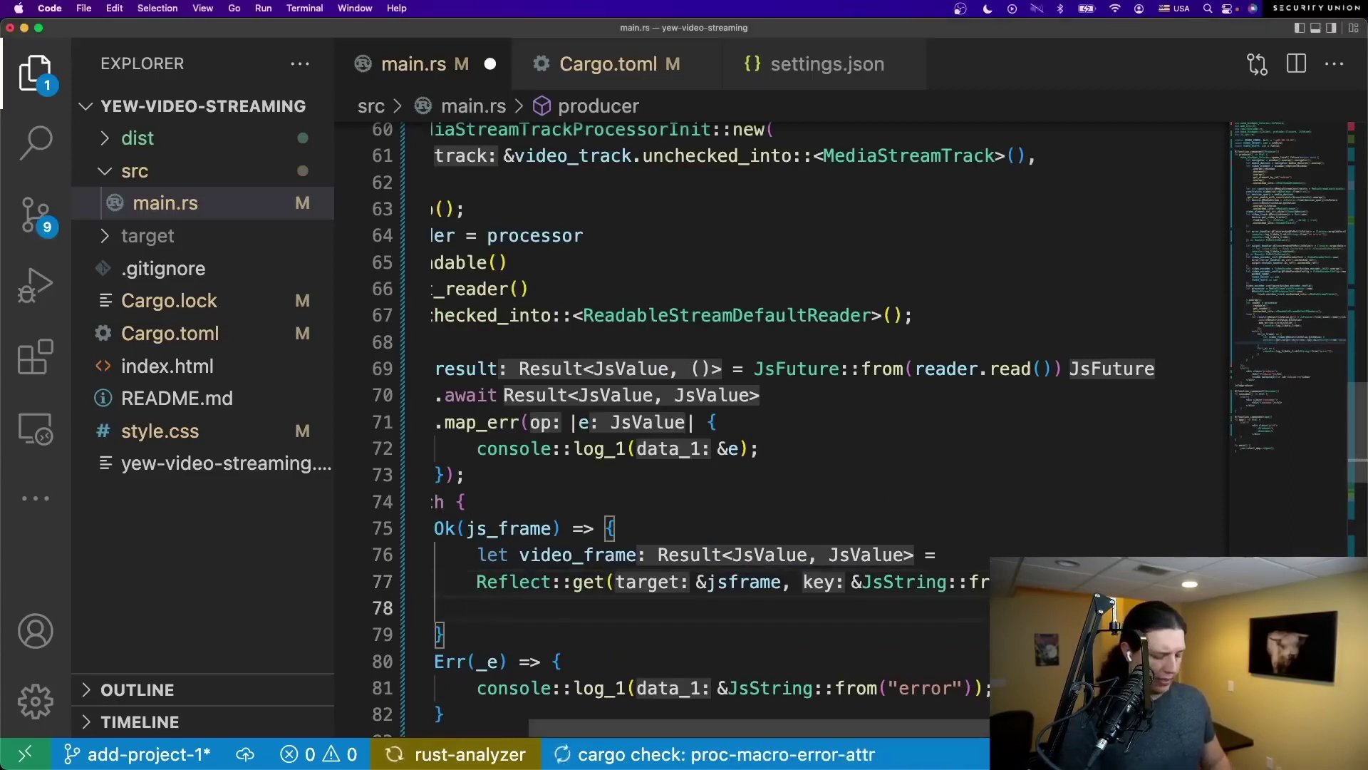
pyautogui.write('.unwr')
pyautogui.press('Return')
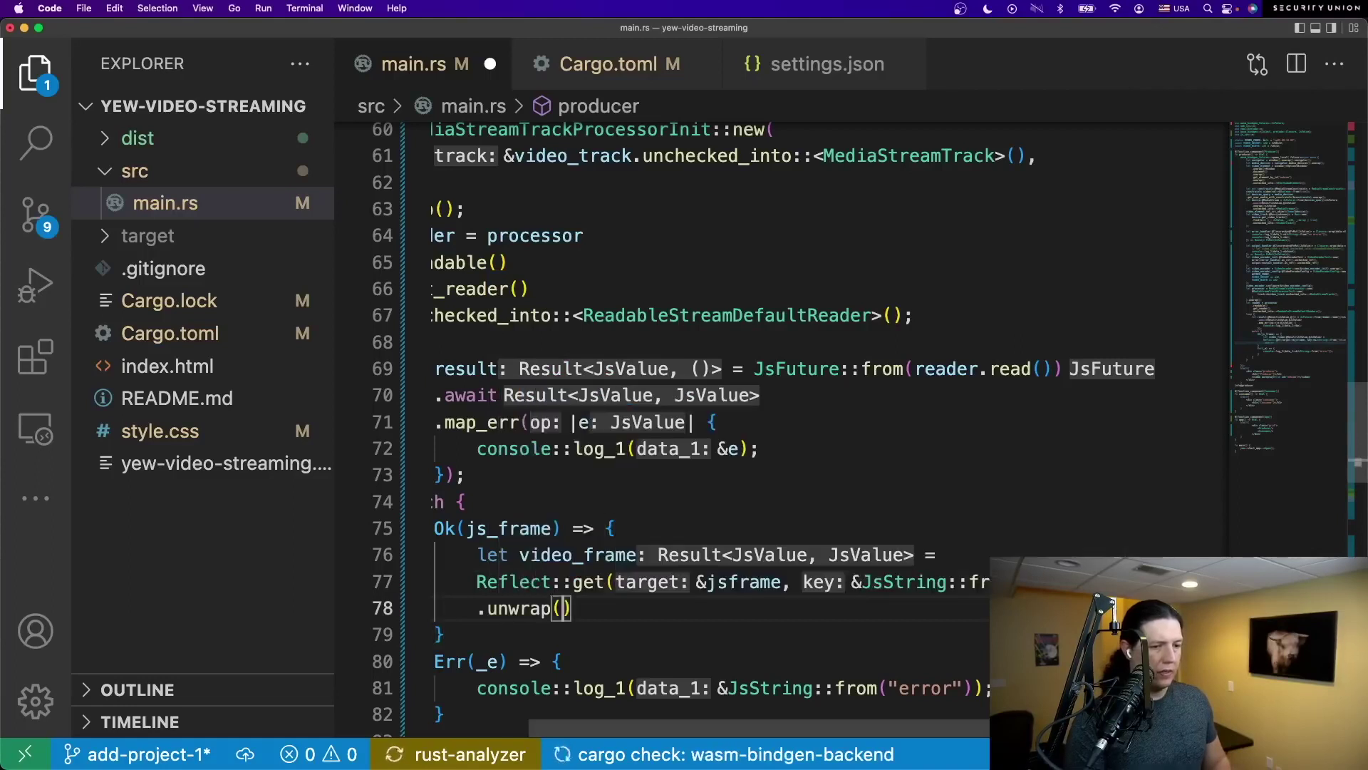
pyautogui.press('Return')
pyautogui.write('.')
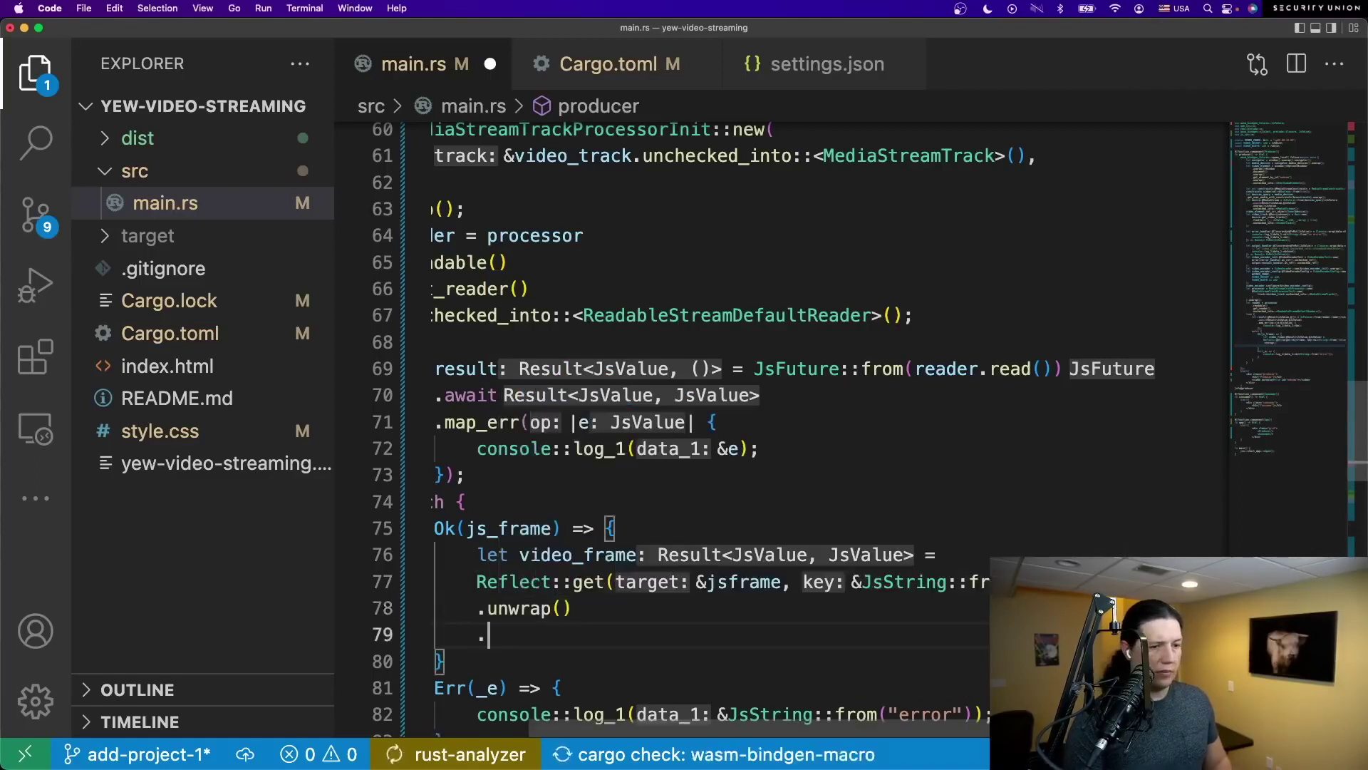
pyautogui.write('uncheck')
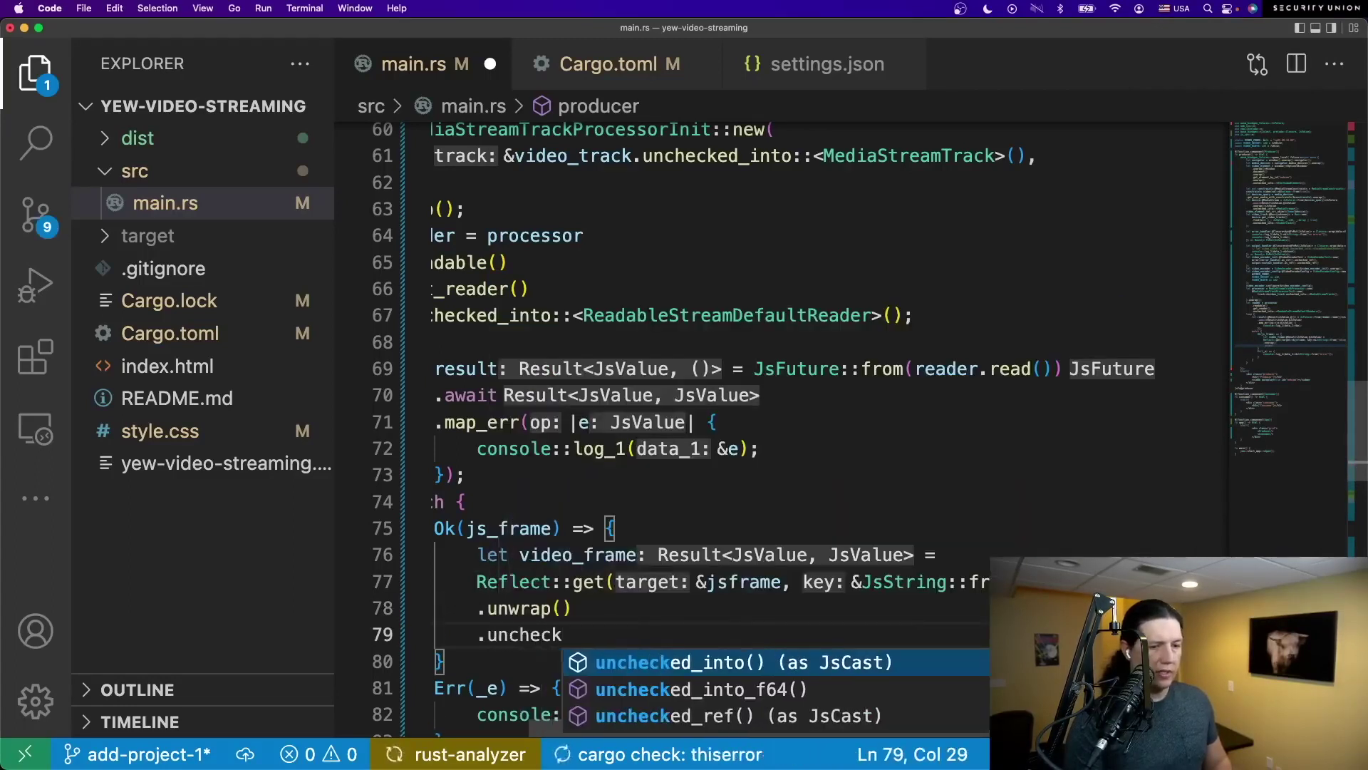
pyautogui.press('Return')
pyautogui.write('::<Vi')
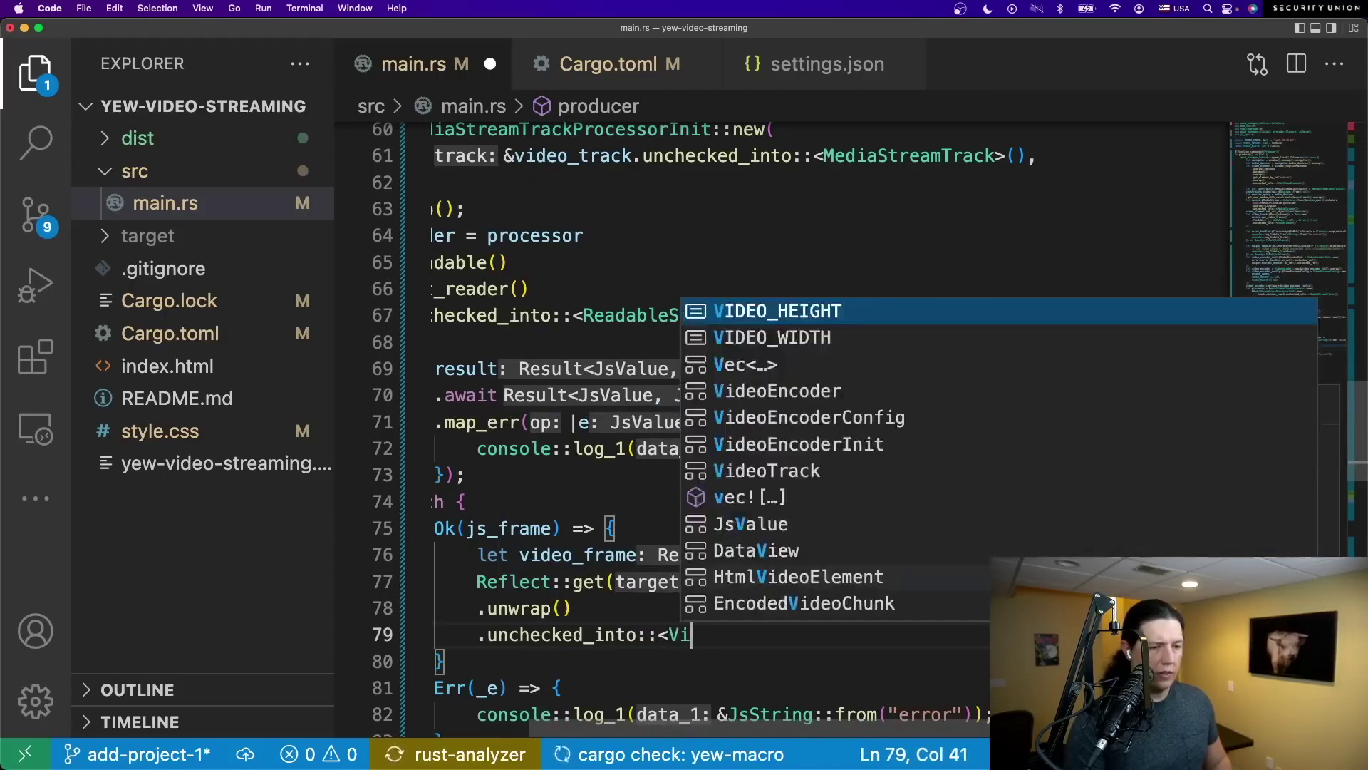
pyautogui.write('deoFrame>();')
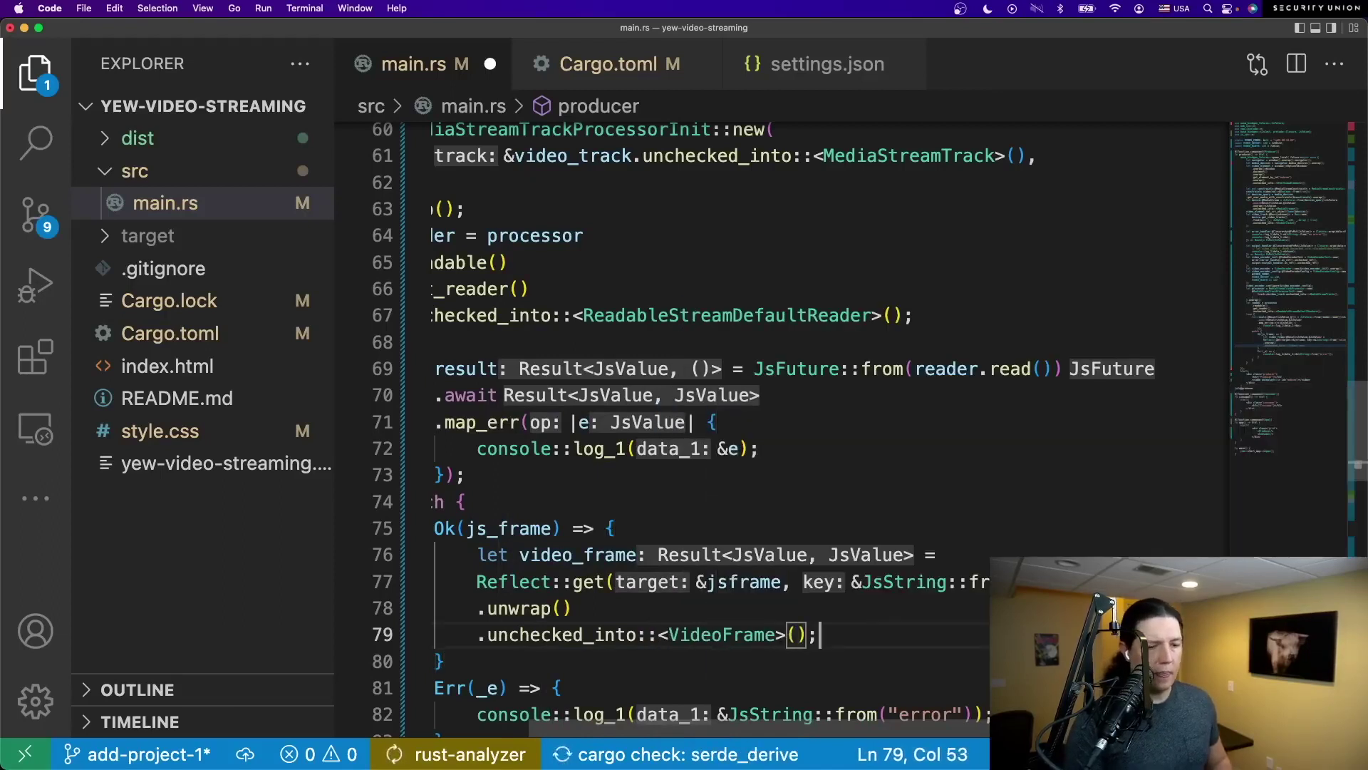
pyautogui.press('Return')
pyautogui.write('video_encoder.encode')
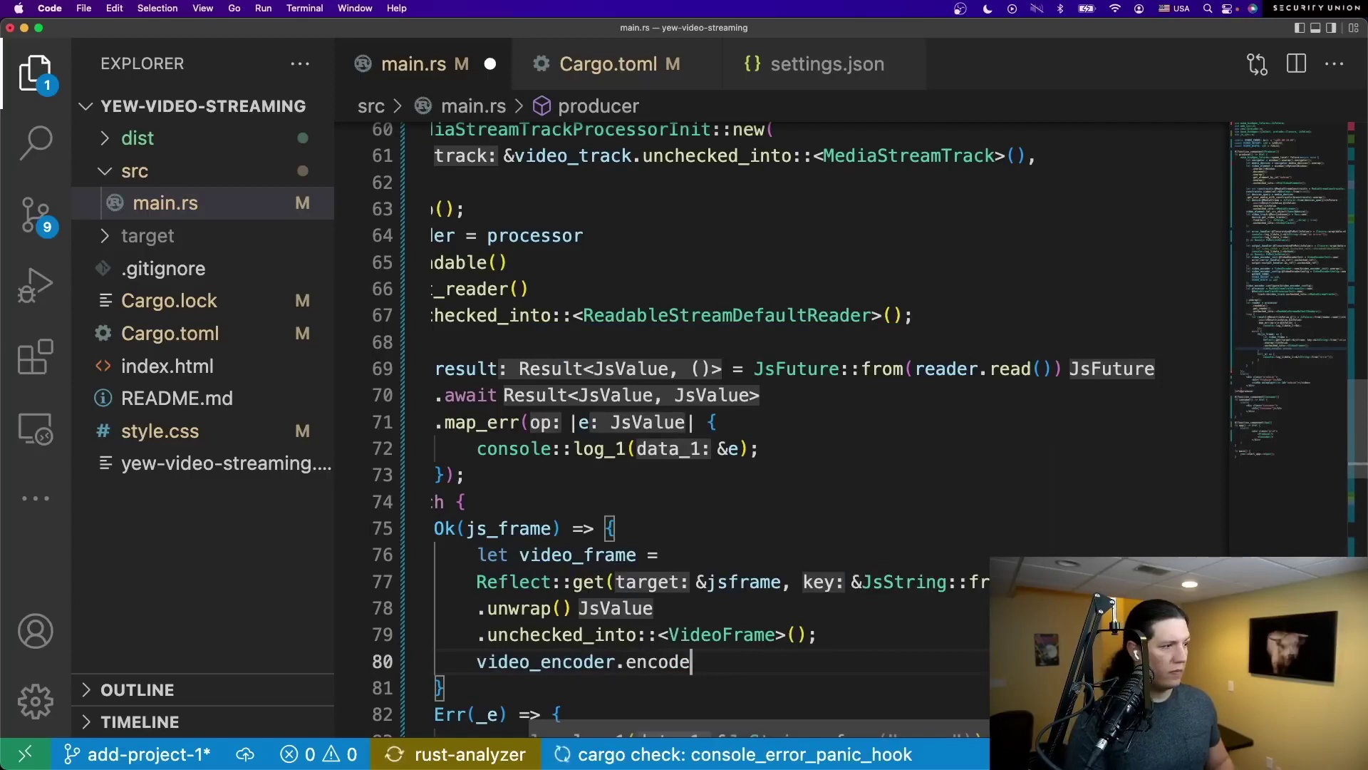
pyautogui.write('(&video_frame);')
pyautogui.press('Return')
pyautogui.write('video_fram')
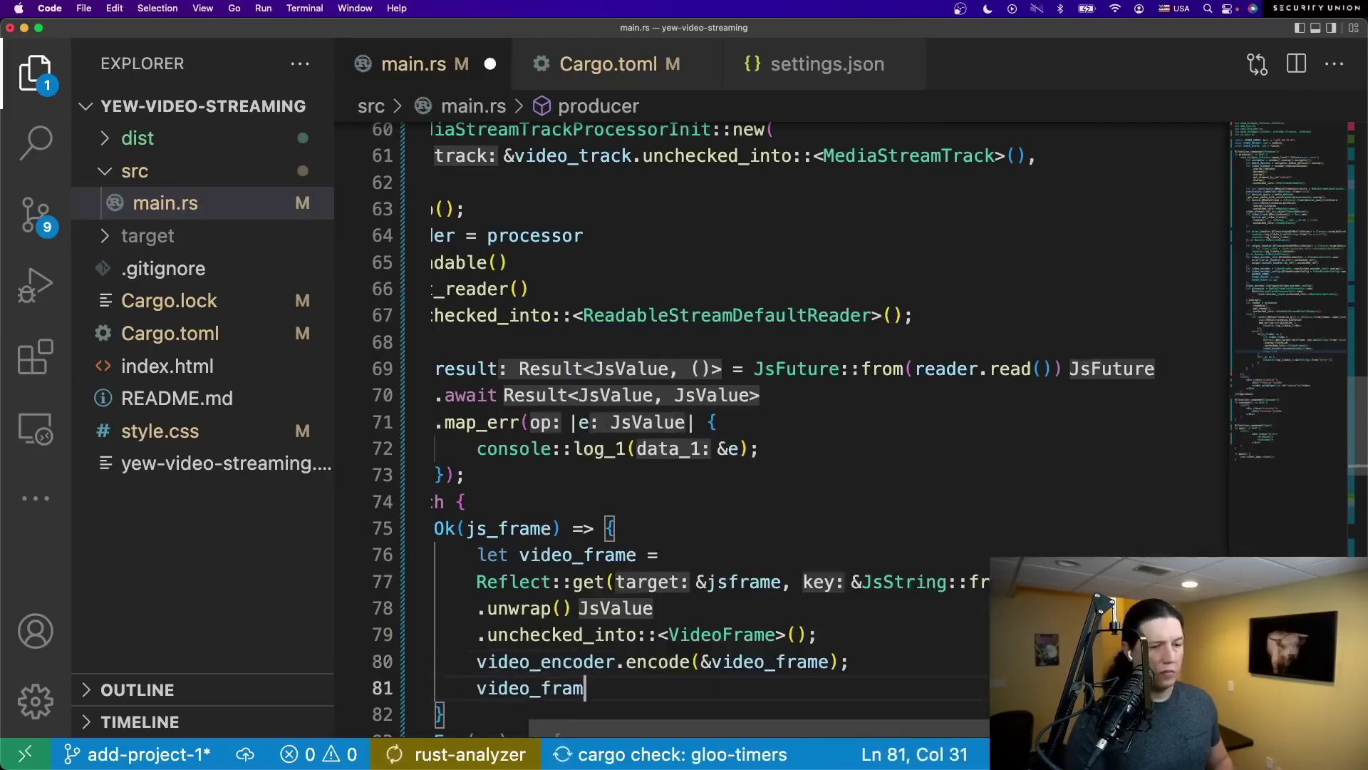
pyautogui.write('e.close();')
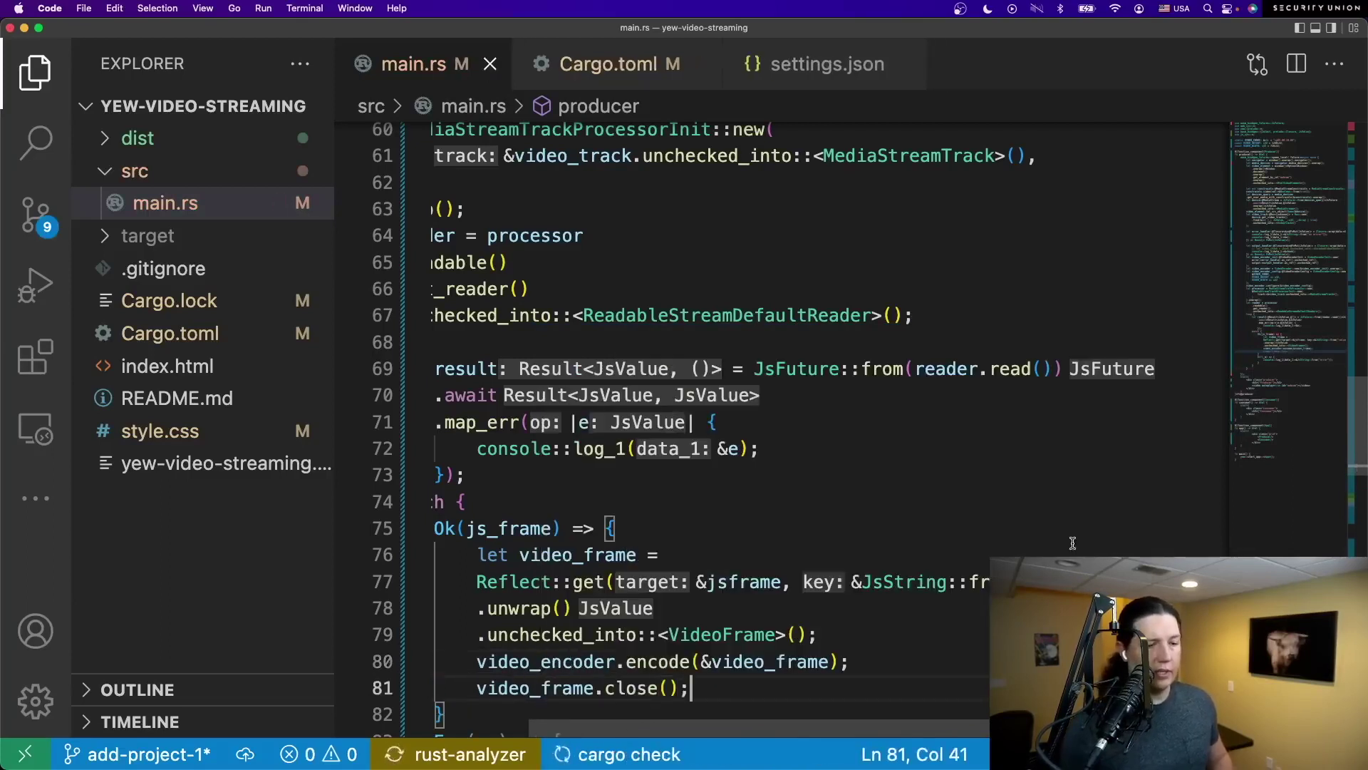
pyautogui.scroll(-3, 1072, 543)
# - Review the new lines, make the match use result, and save main.rs
pyautogui.click(551, 486)
pyautogui.doubleClick(573, 514)
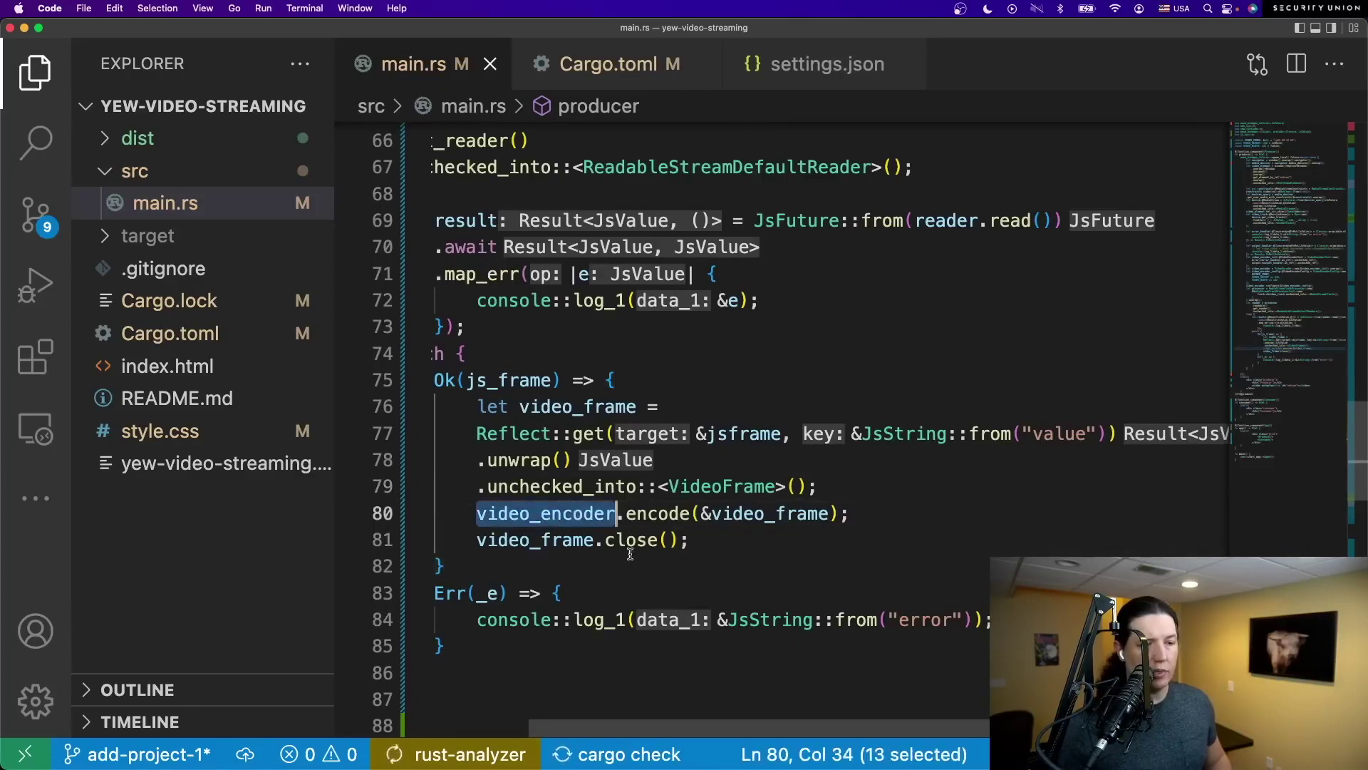
pyautogui.doubleClick(647, 538)
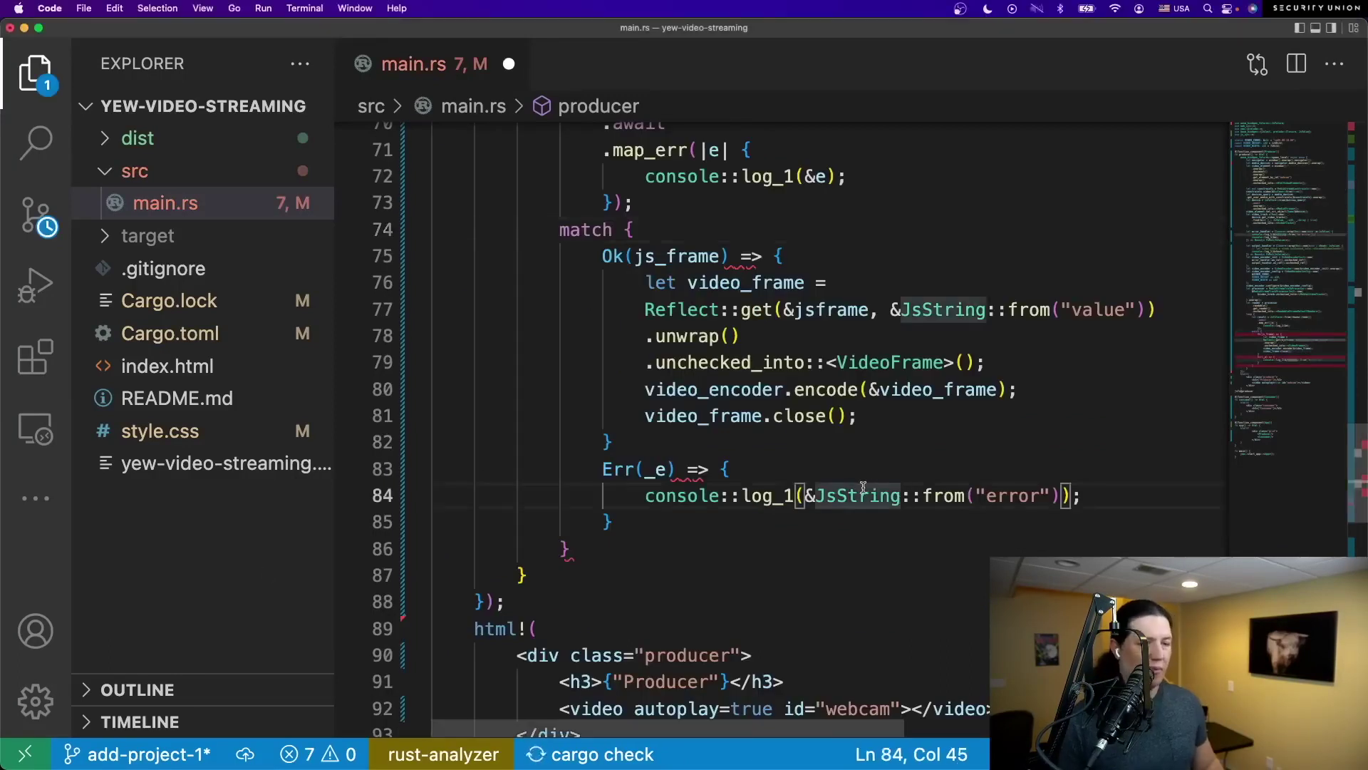
pyautogui.click(624, 229)
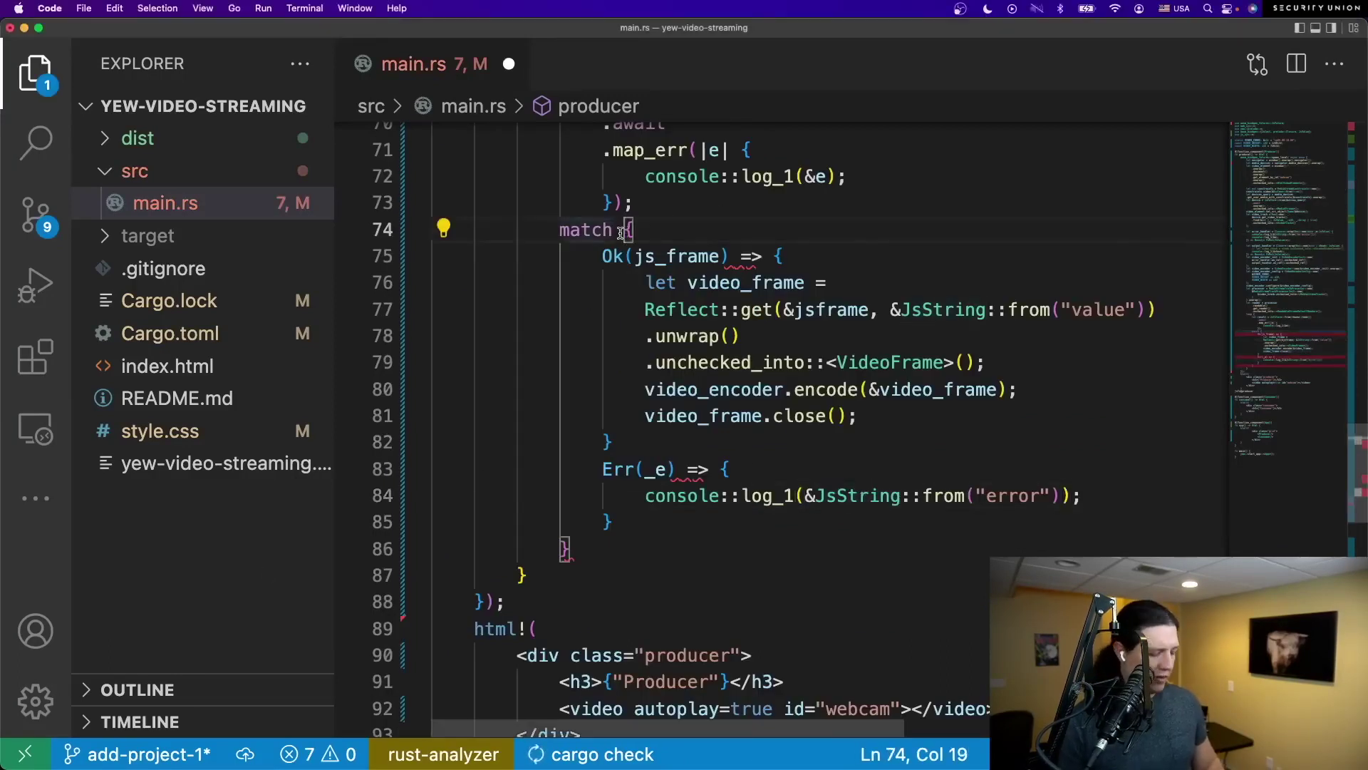
pyautogui.write('res')
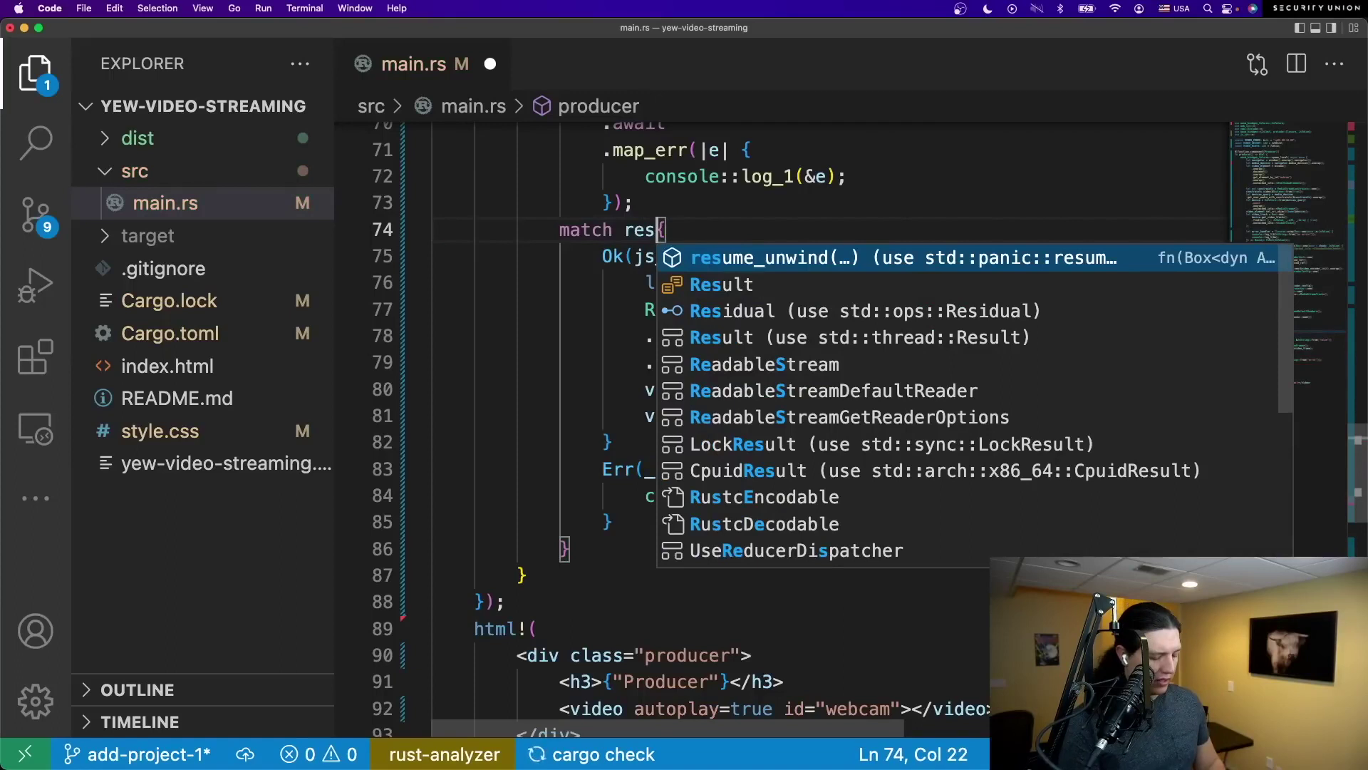
pyautogui.write('ult')
pyautogui.press('super+s')
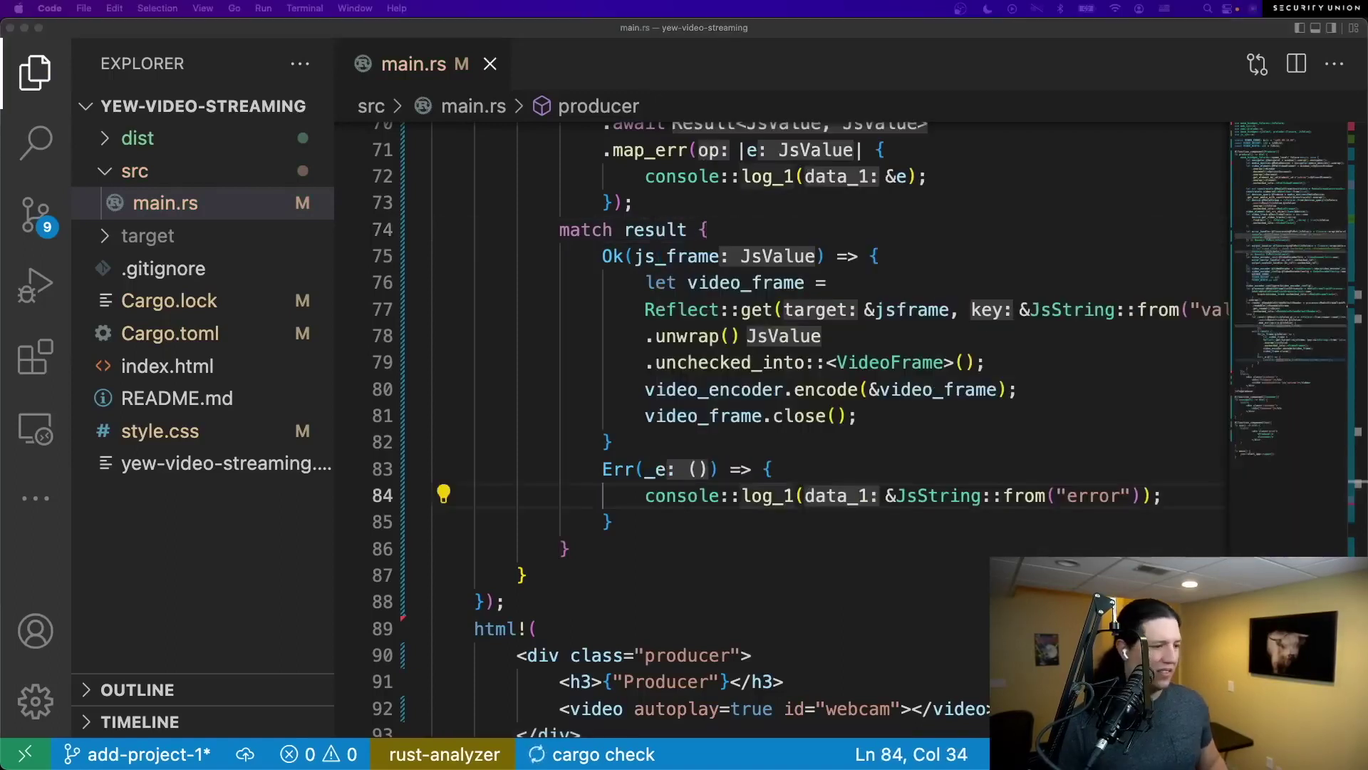
pyautogui.click(819, 415)
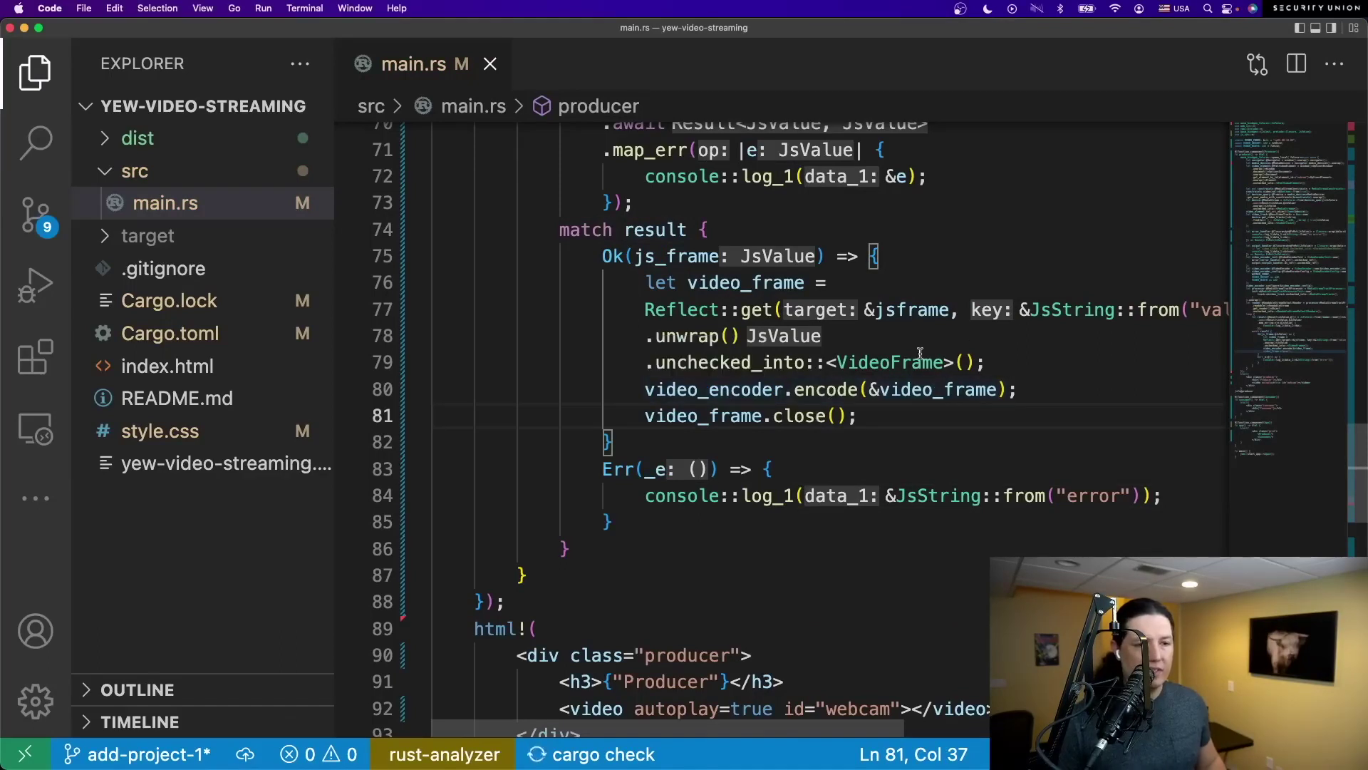
pyautogui.click(900, 362)
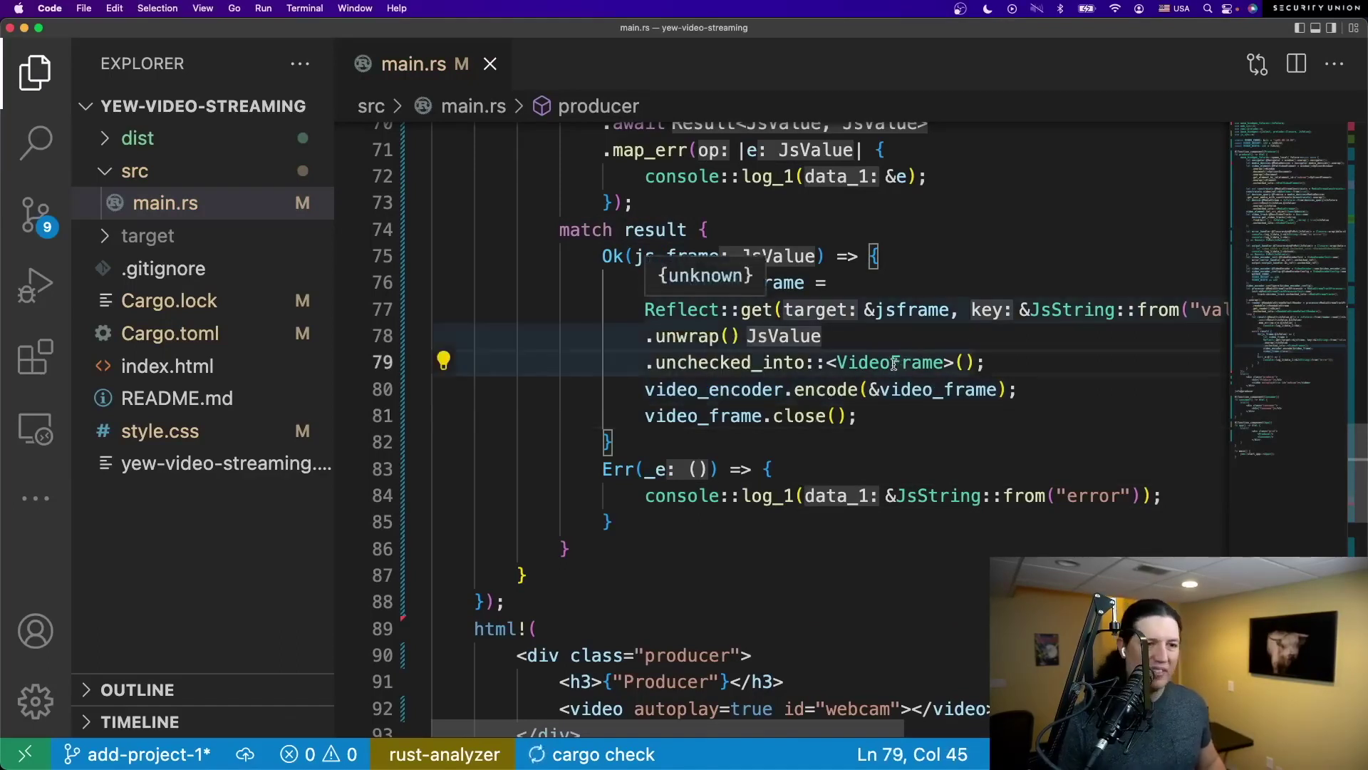
pyautogui.scroll(5, 887, 365)
pyautogui.click(893, 512)
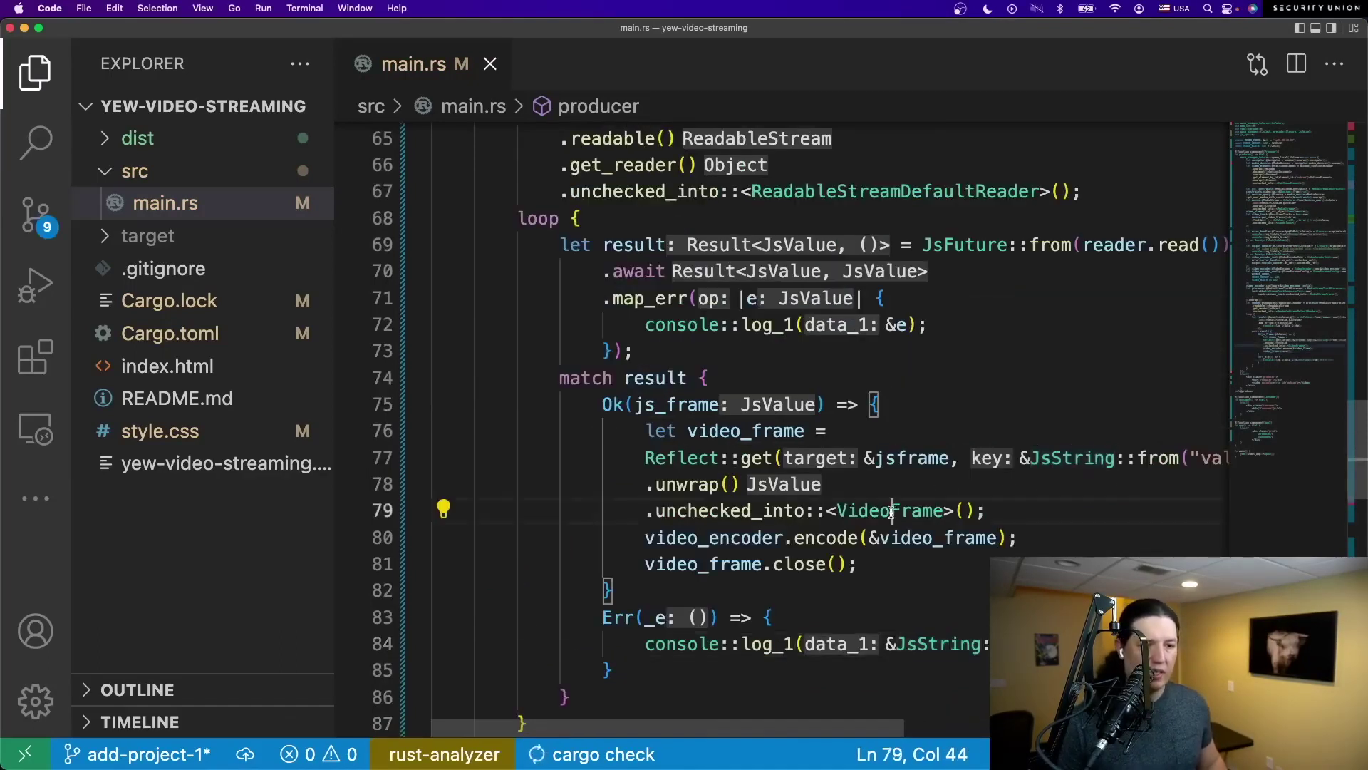
# - Add "VideoFrame" to the web-sys features in Cargo.toml and save it
pyautogui.click(221, 332)
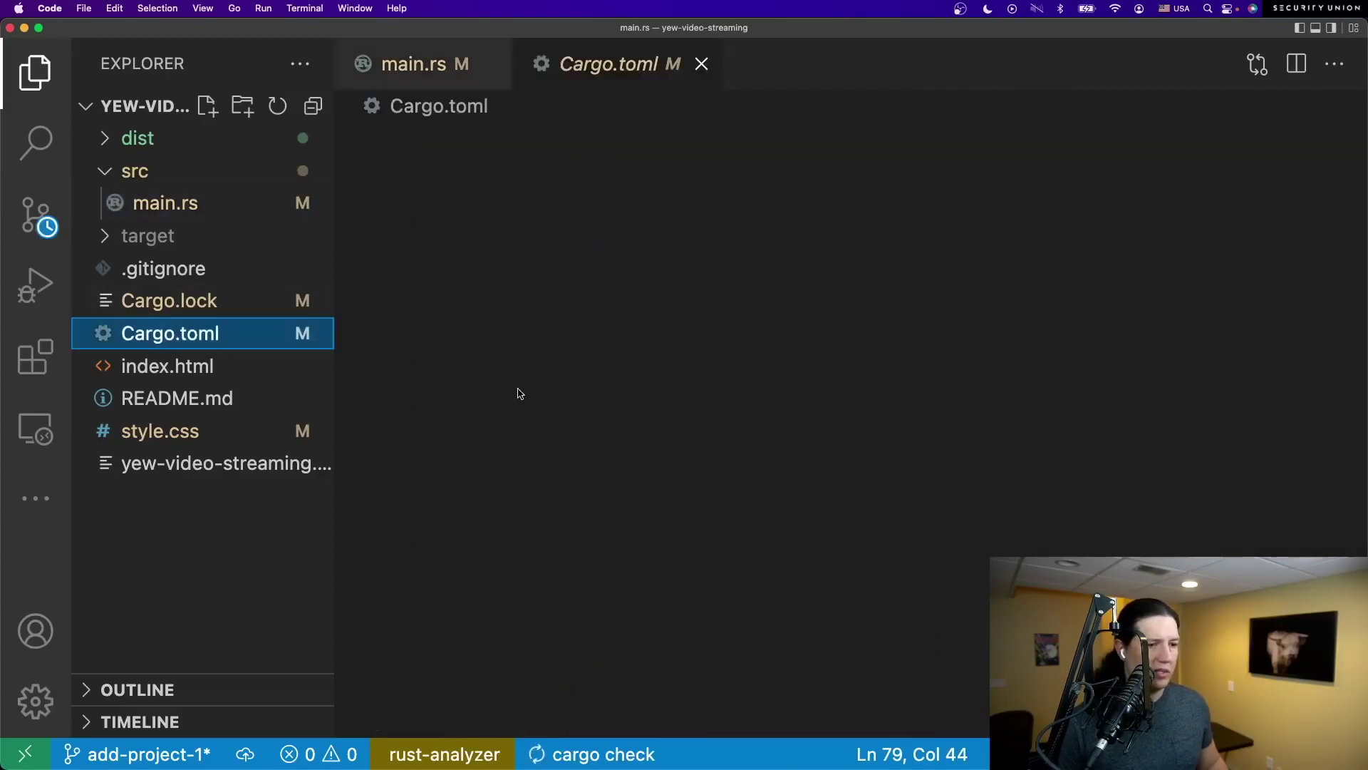
pyautogui.scroll(3, 592, 524)
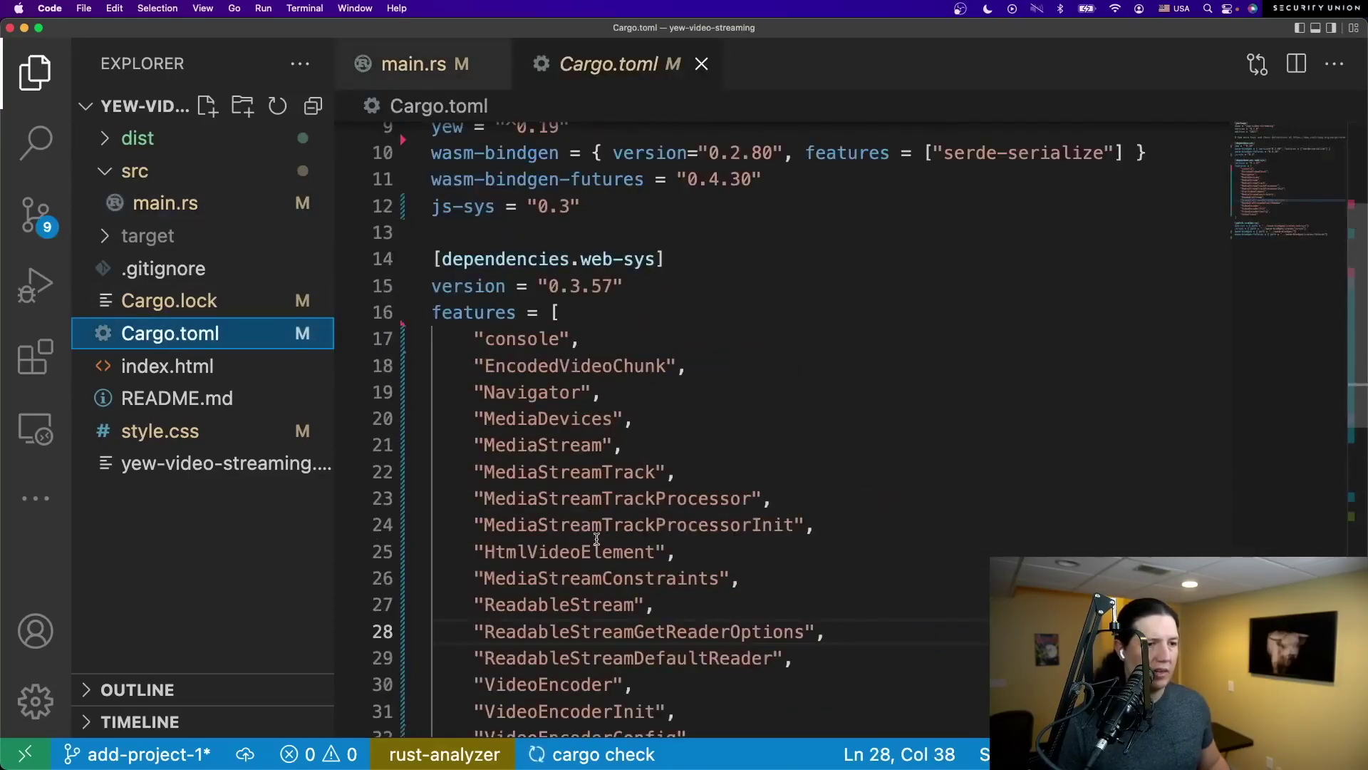
pyautogui.scroll(-3, 593, 524)
pyautogui.click(606, 618)
pyautogui.press('super+shift+Return')
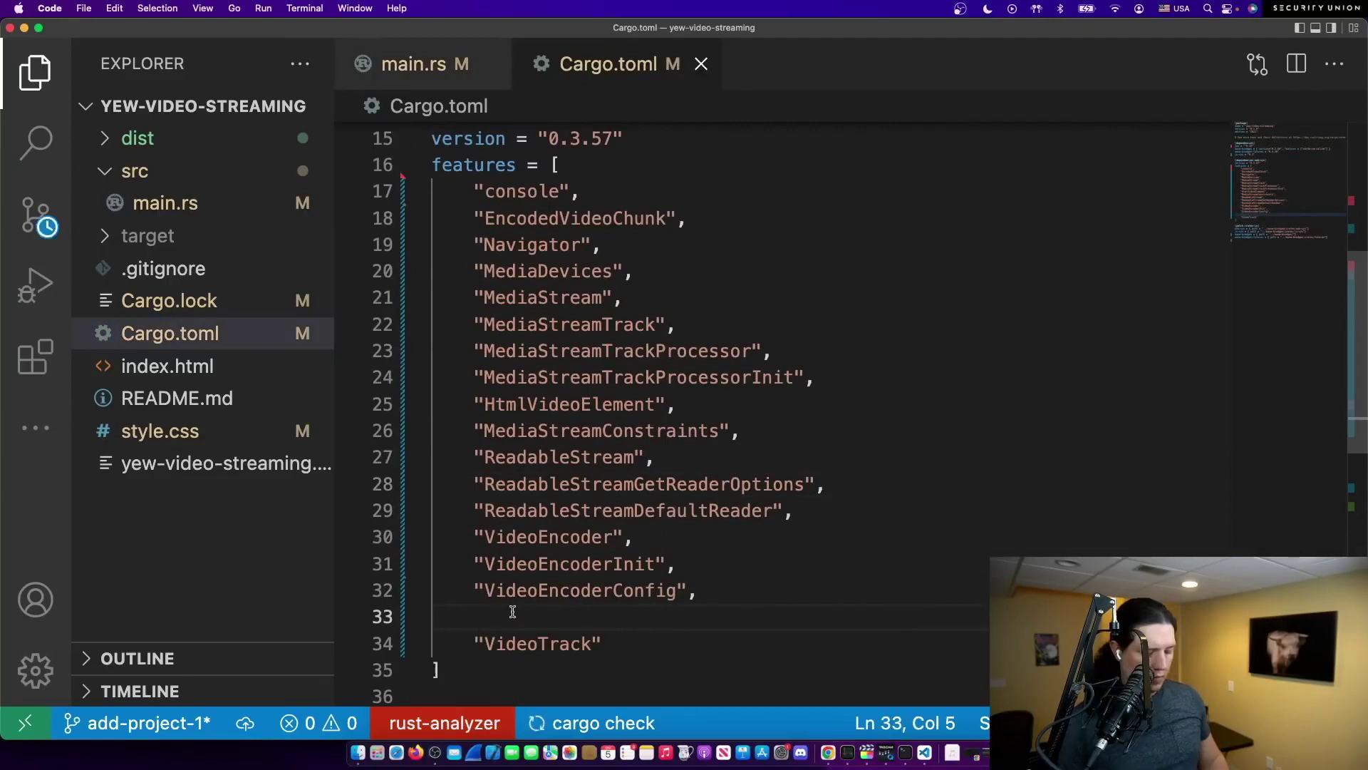
pyautogui.write('"vFrame",')
pyautogui.press('super+s')
# - In main.rs, rename jsframe to js_frame and save
pyautogui.hotkey('ctrl', 'Tab')
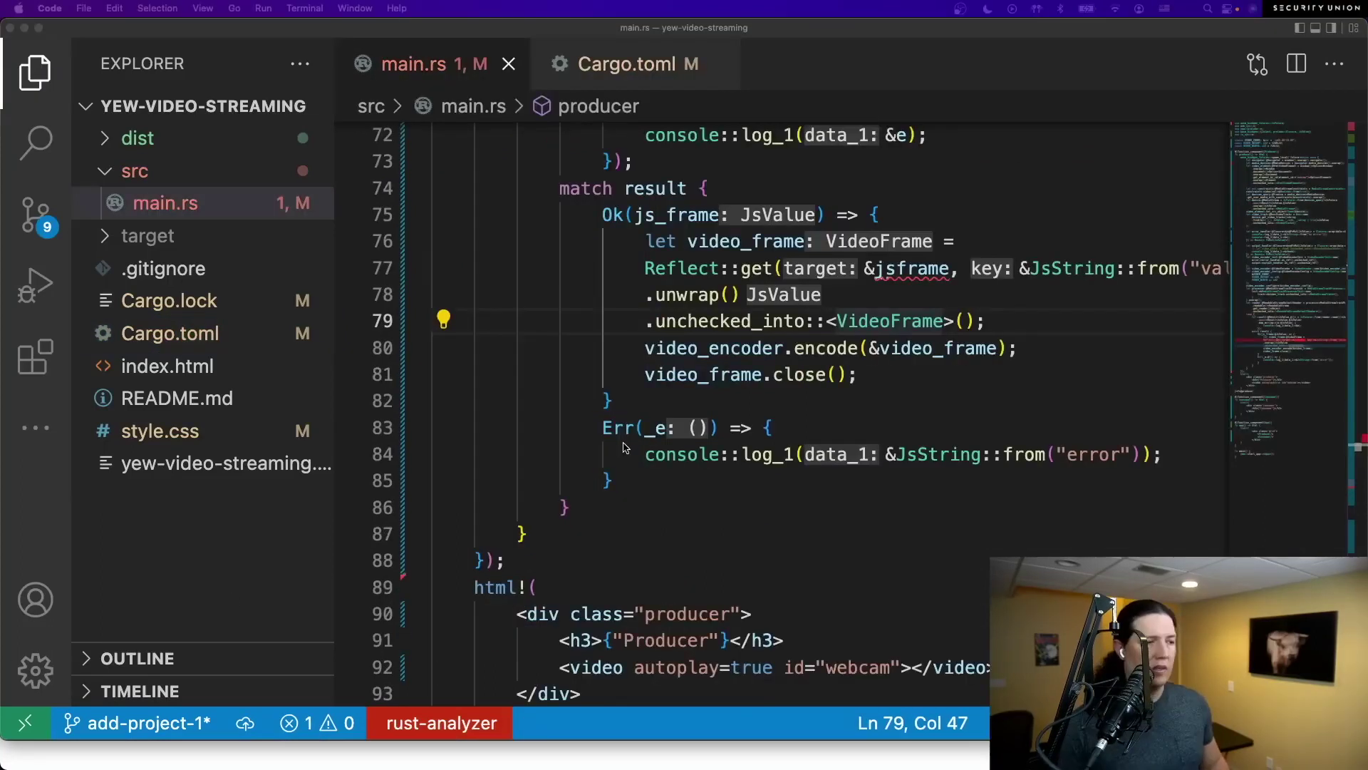
pyautogui.click(909, 276)
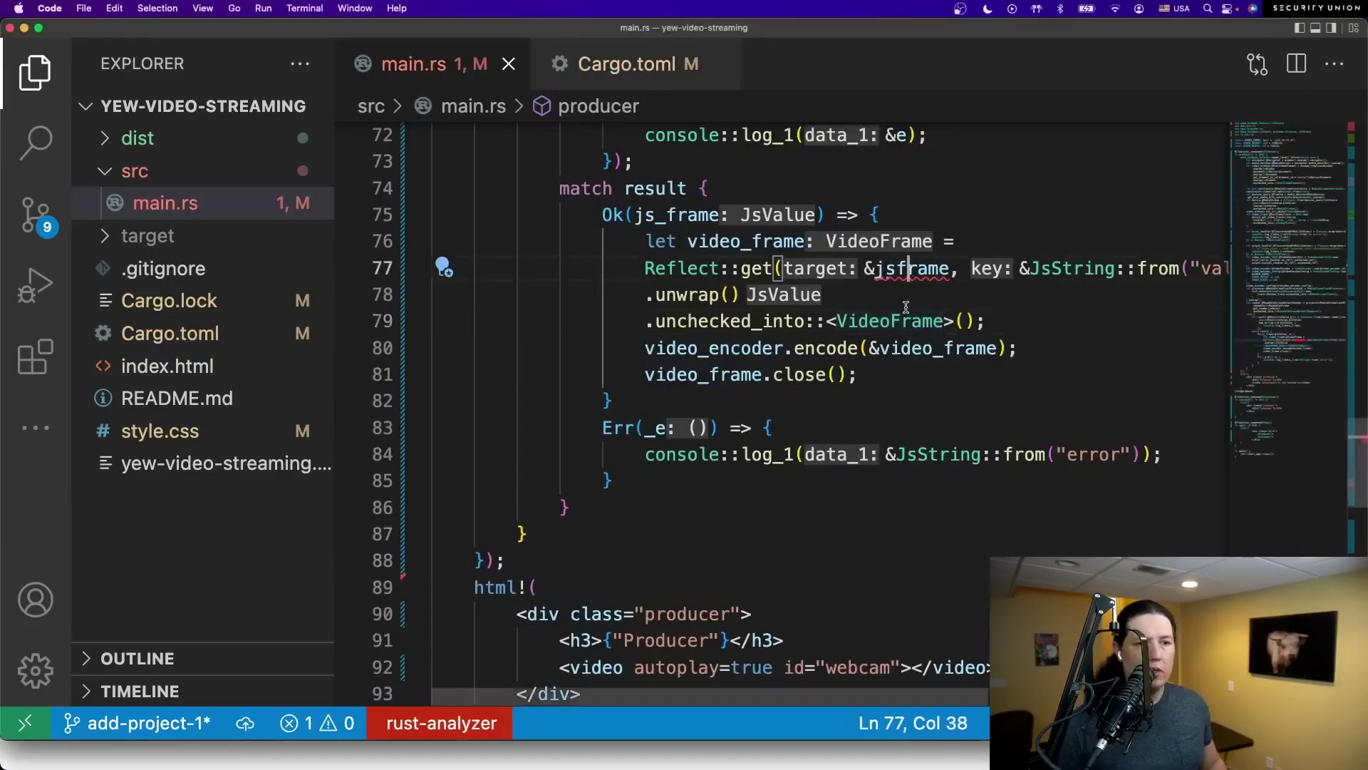
pyautogui.press('BackSpace')
pyautogui.write('_f')
pyautogui.press('BackSpace')
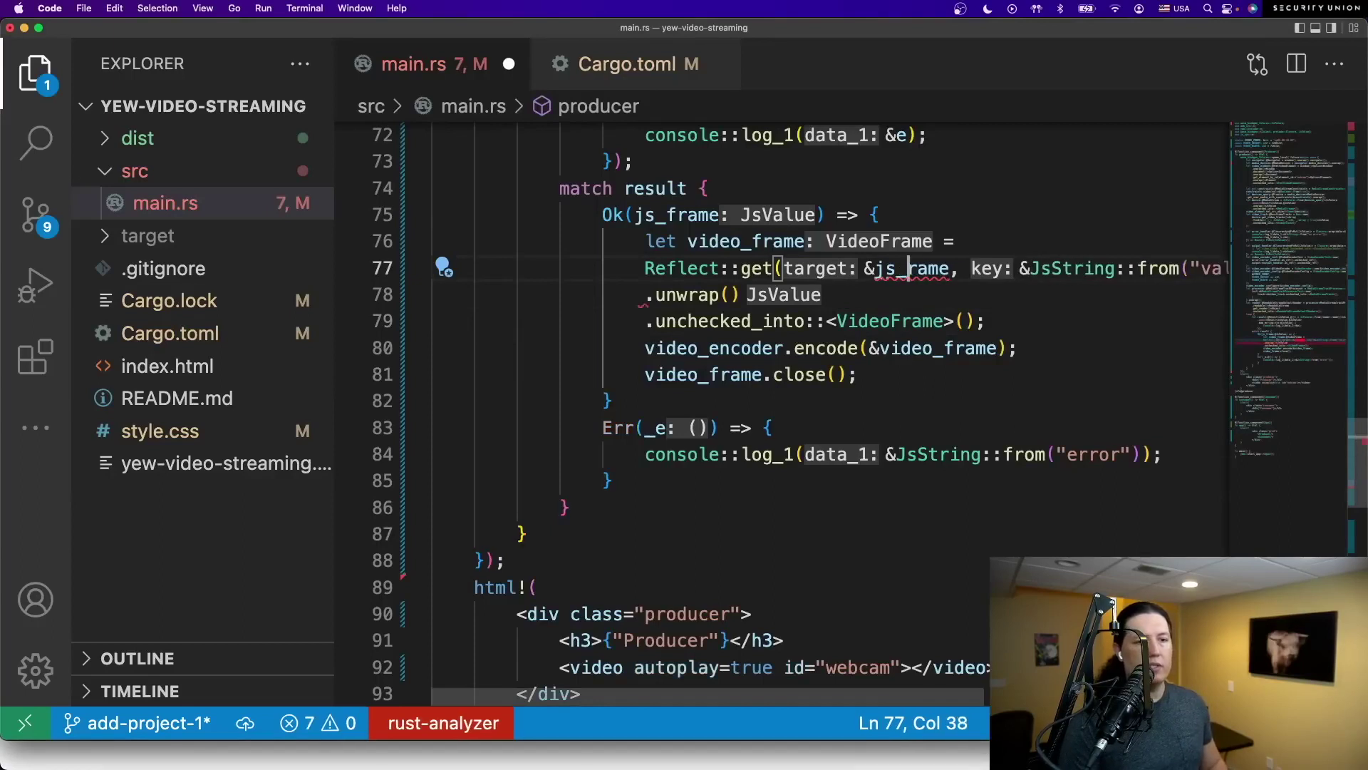
pyautogui.write('f')
pyautogui.press('super+s')
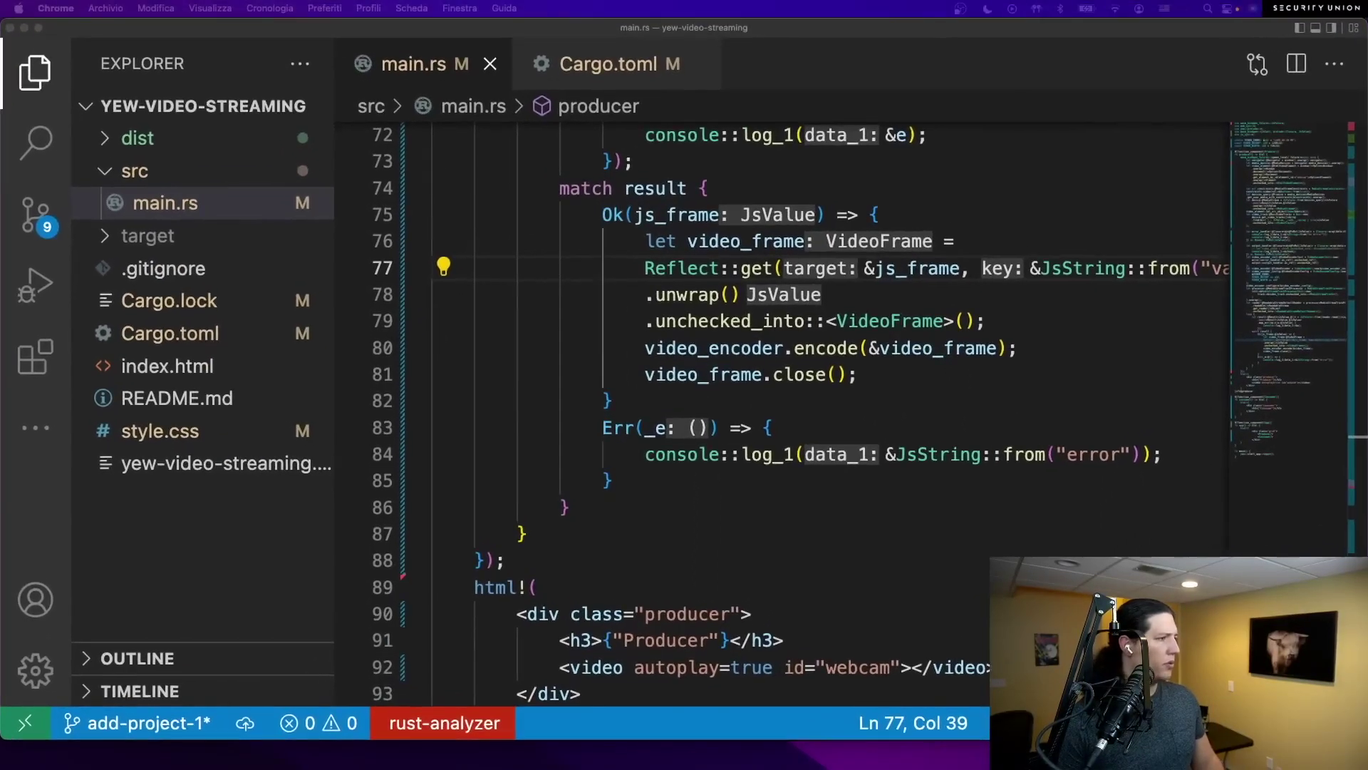
pyautogui.press('super+Tab')
# - Load the localhost streaming page and inspect the Consumer panel's EncodedVideoChunk console logs
pyautogui.doubleClick(792, 47)
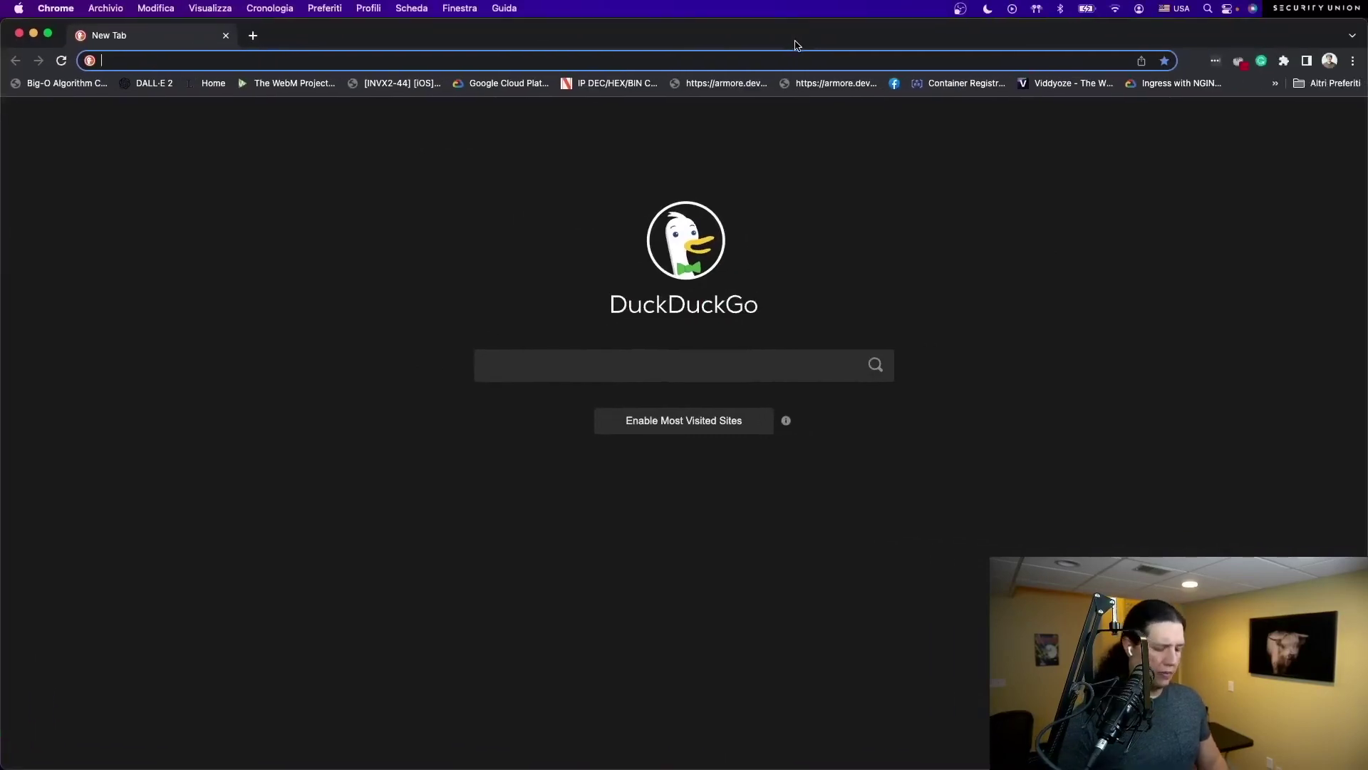
pyautogui.write('localhost:8080')
pyautogui.press('Return')
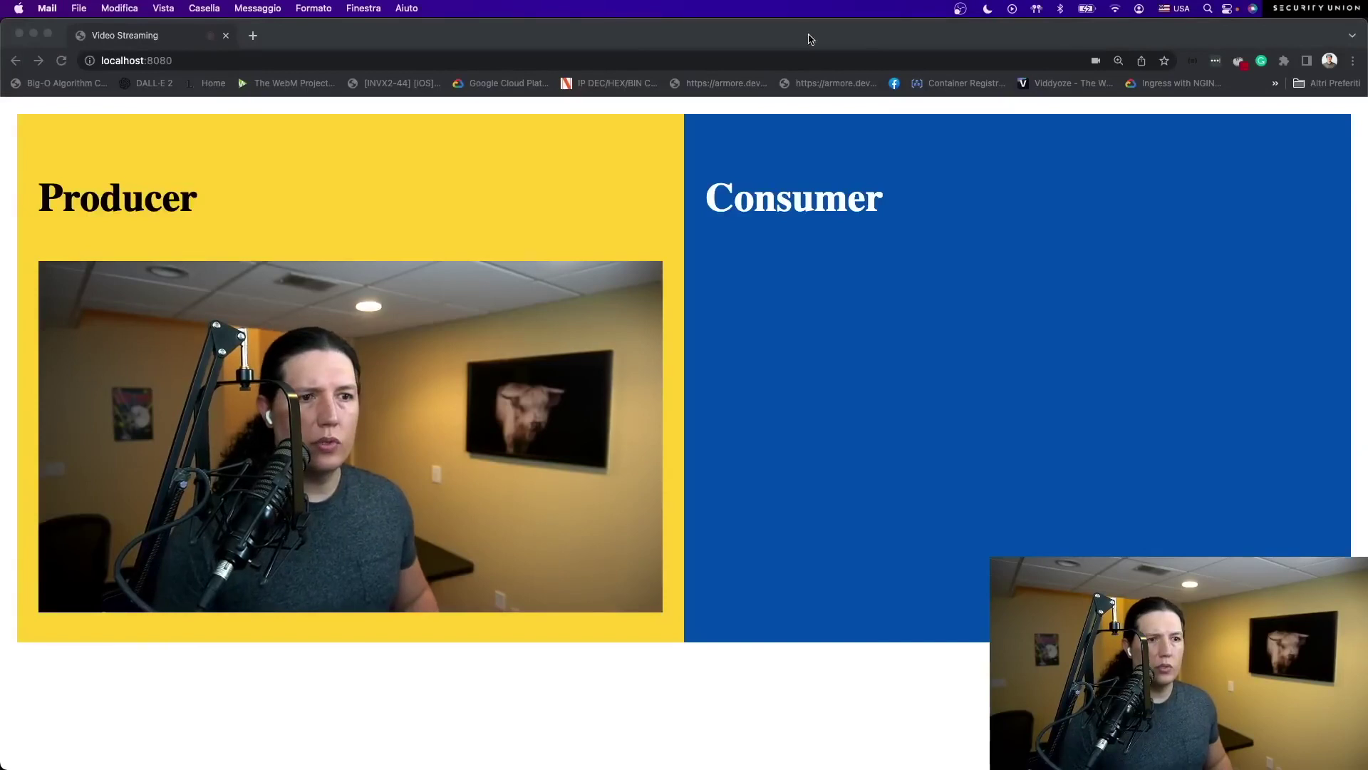
pyautogui.click(717, 300)
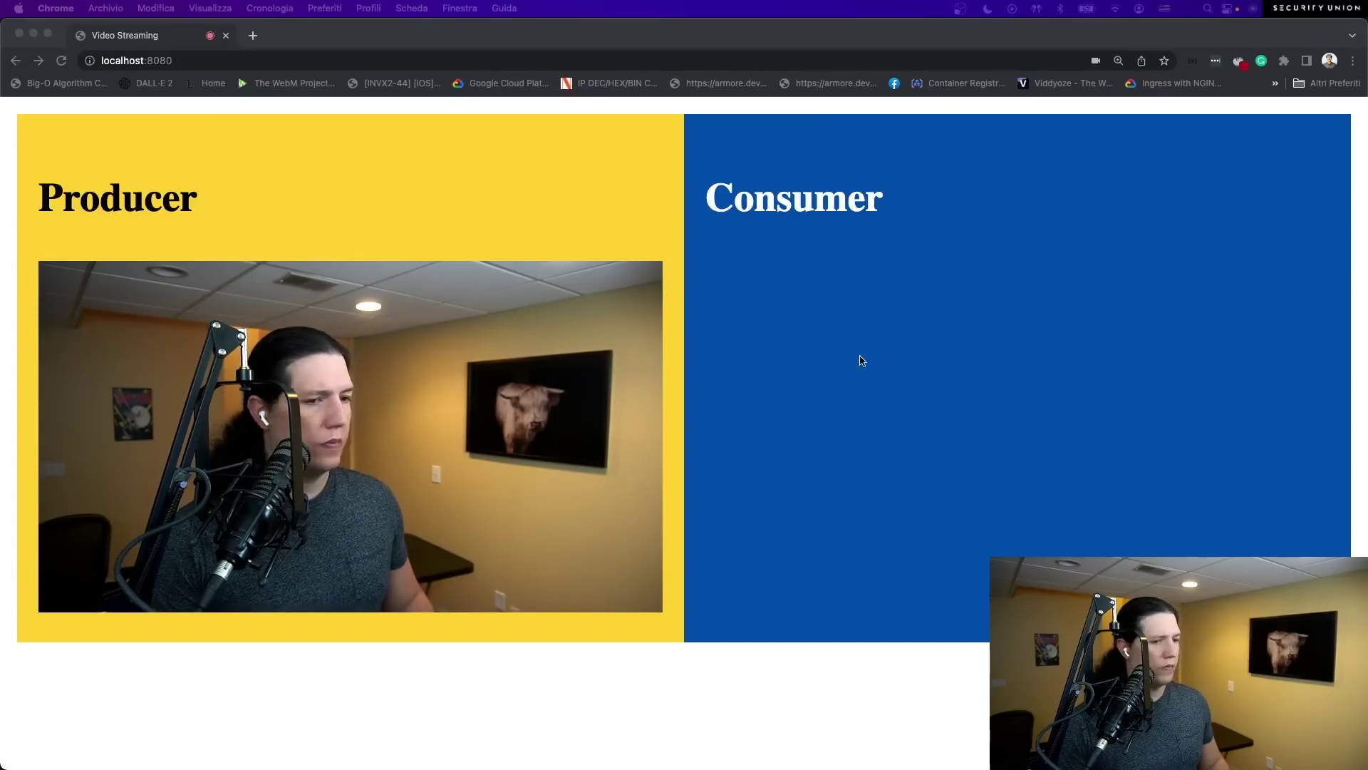
pyautogui.rightClick(777, 360)
pyautogui.click(728, 550)
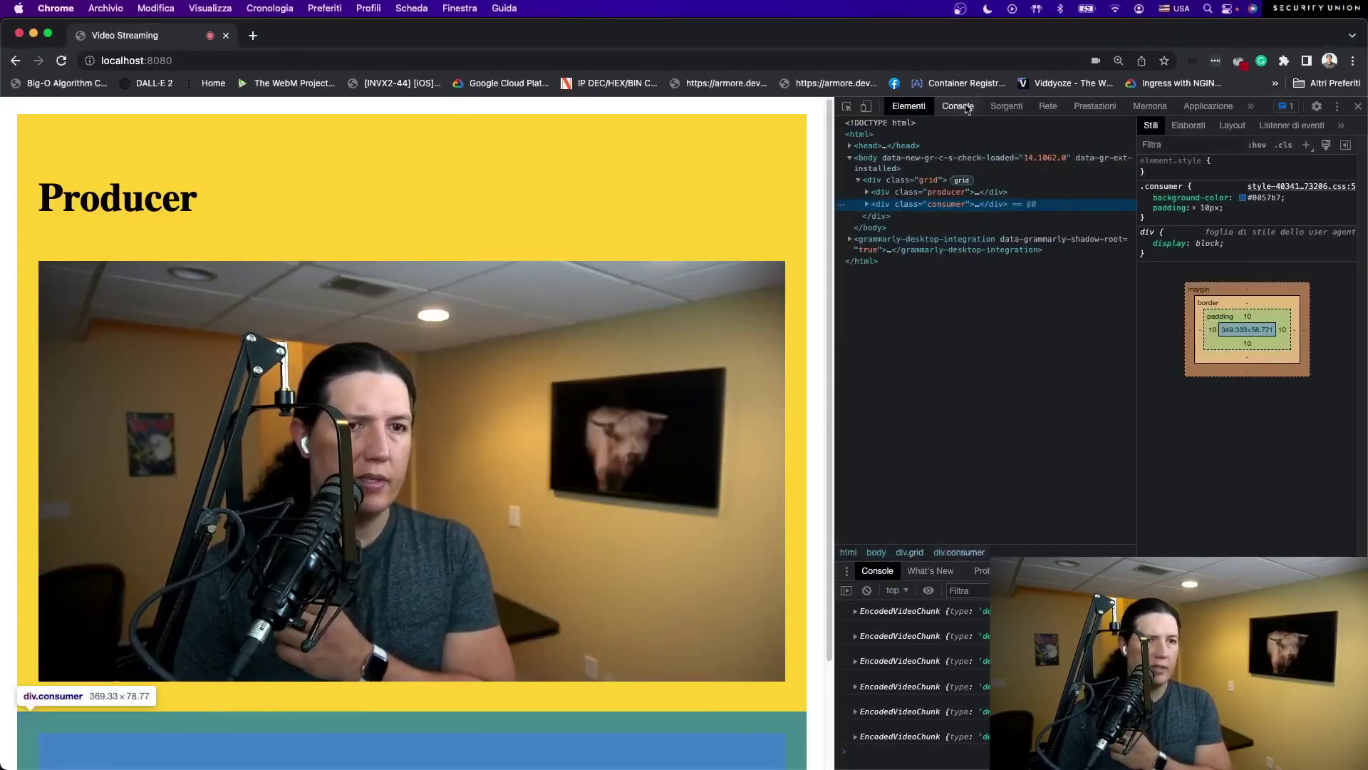
pyautogui.click(963, 107)
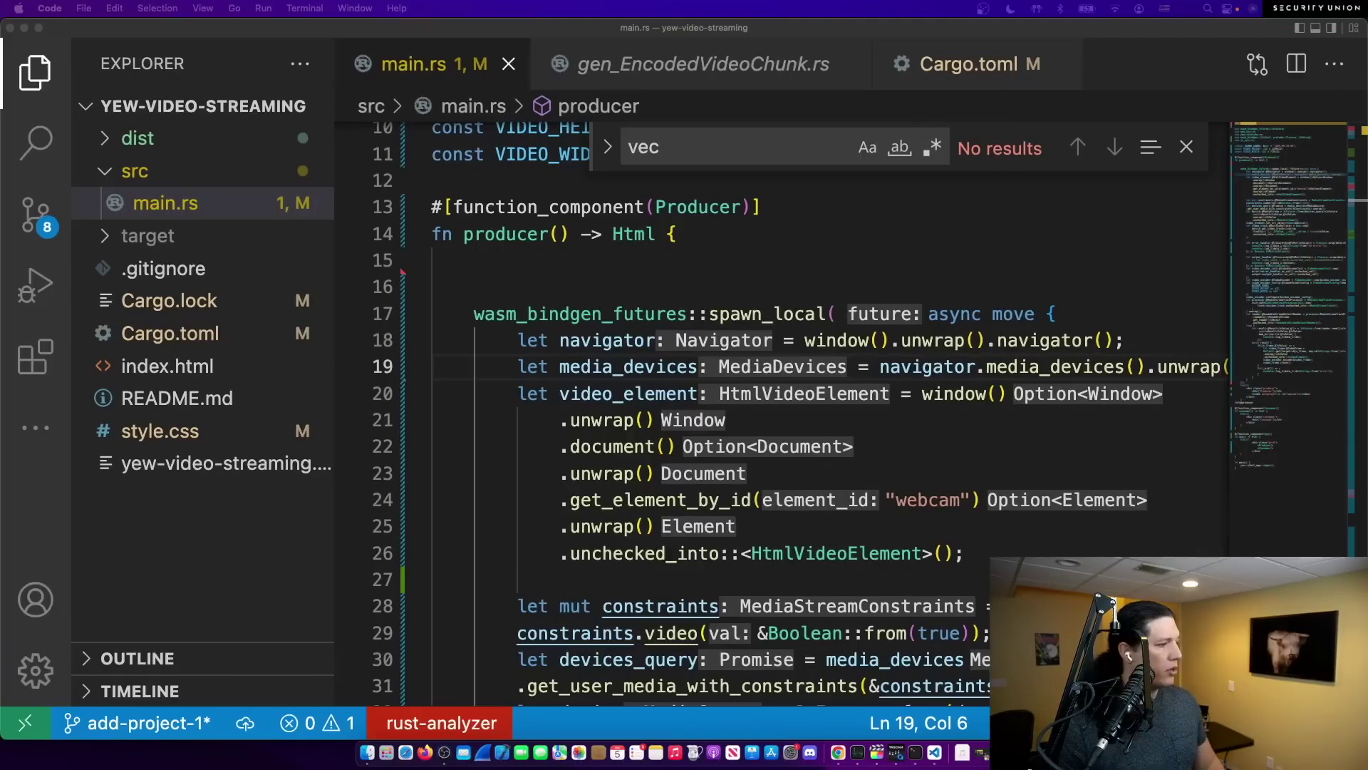
# - Start producer() with let video_context = use_context::<UseReducerHandle<EncodedVideoChunkWrapper>>().unwrap()
pyautogui.click(636, 244)
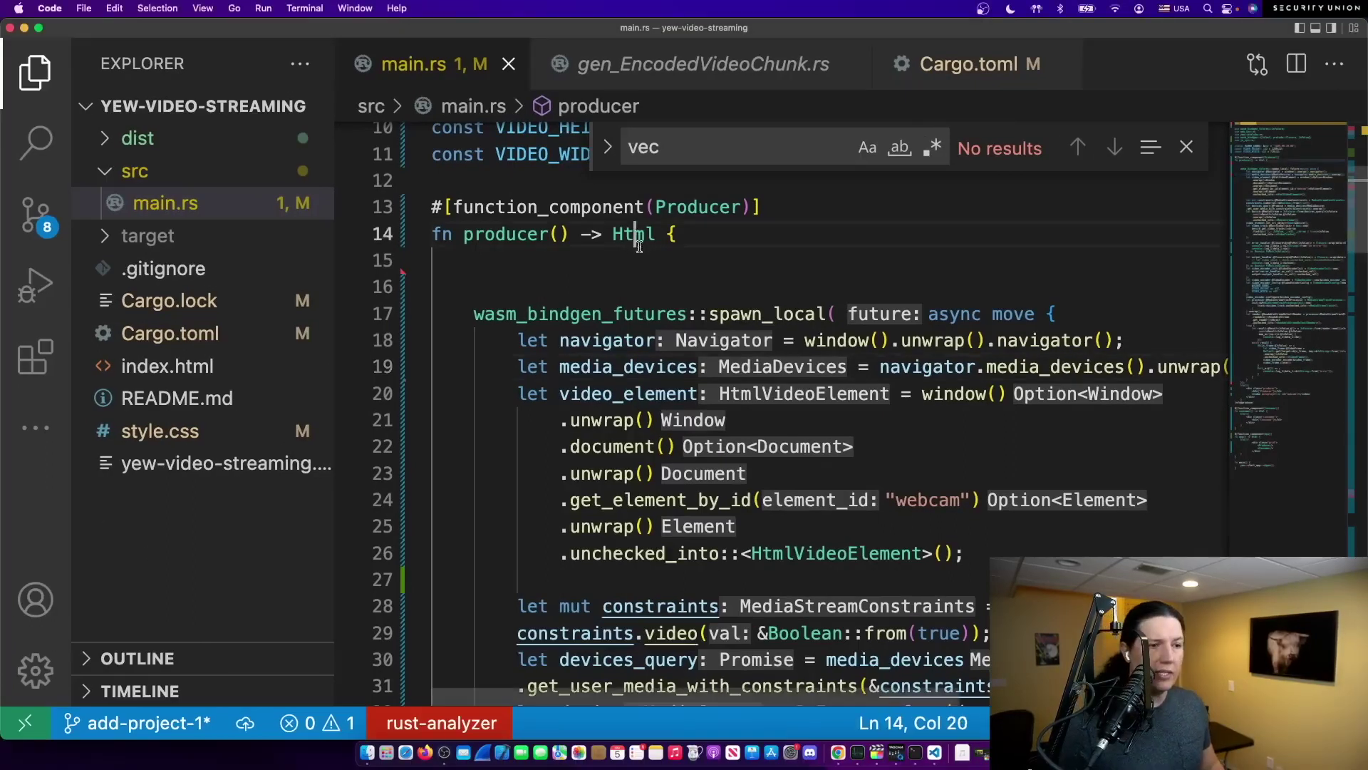
pyautogui.press('Return')
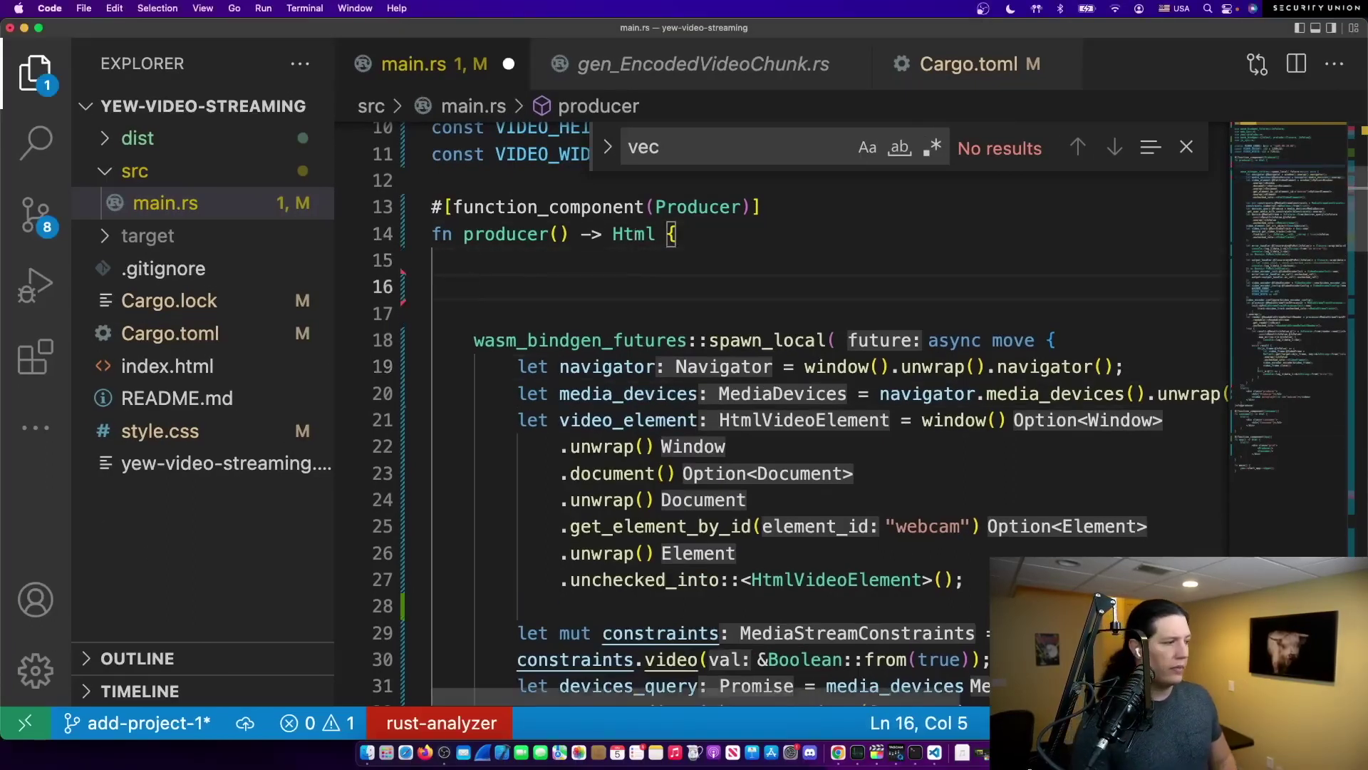
pyautogui.write('lety')
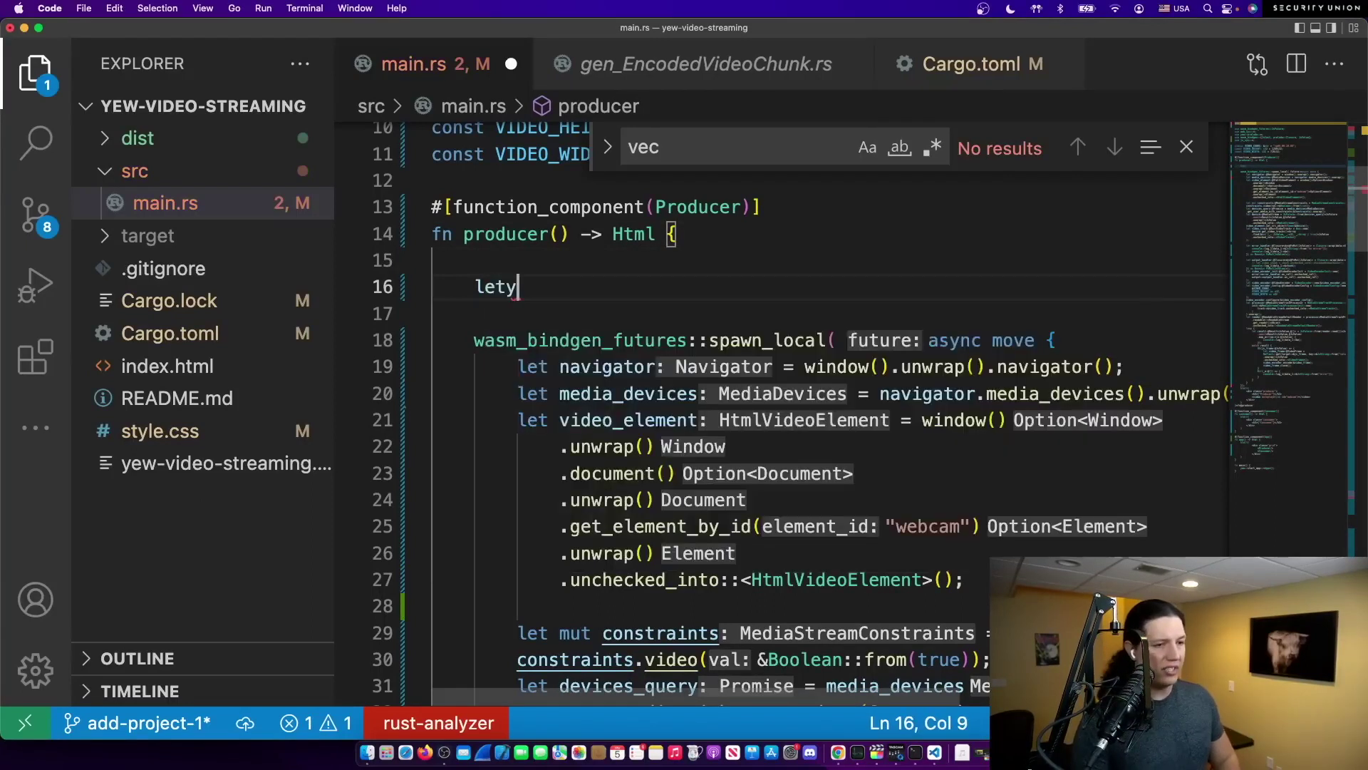
pyautogui.press('BackSpace')
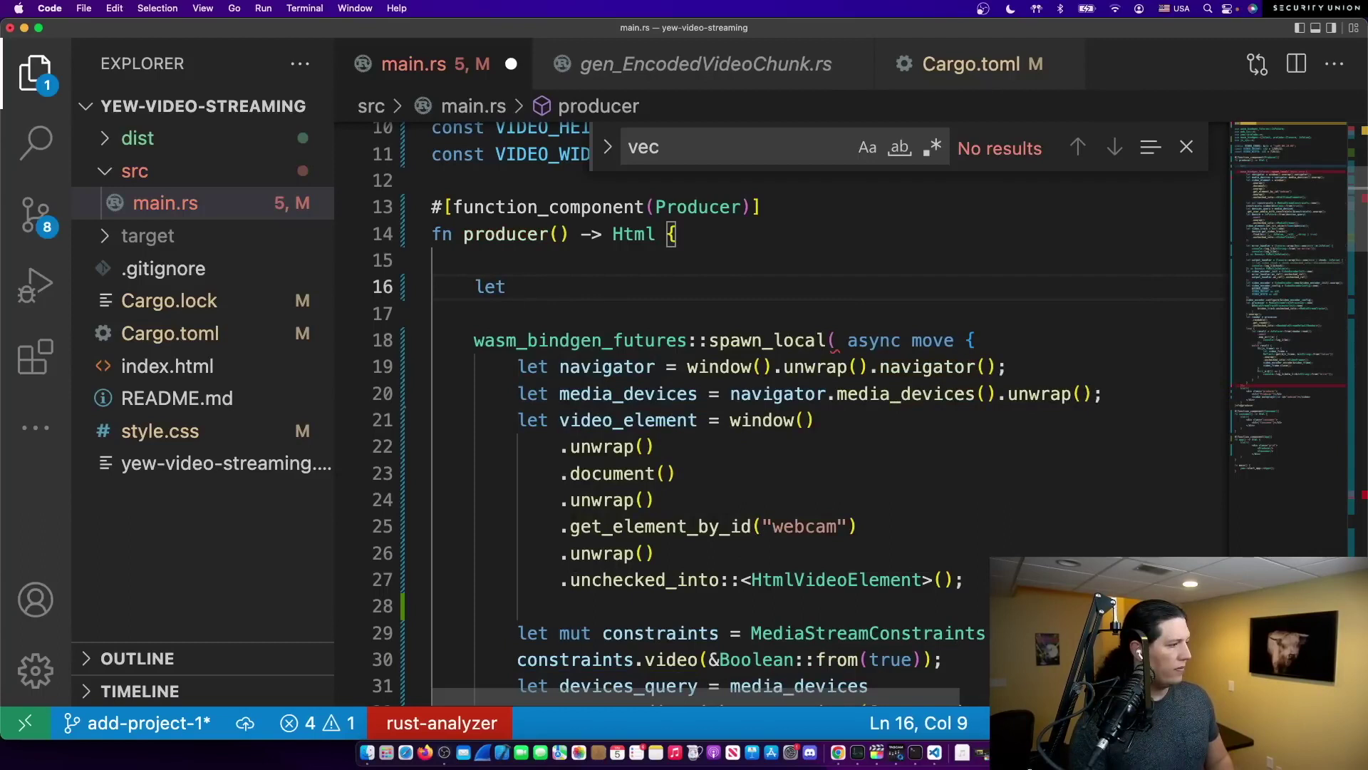
pyautogui.write('video_conte')
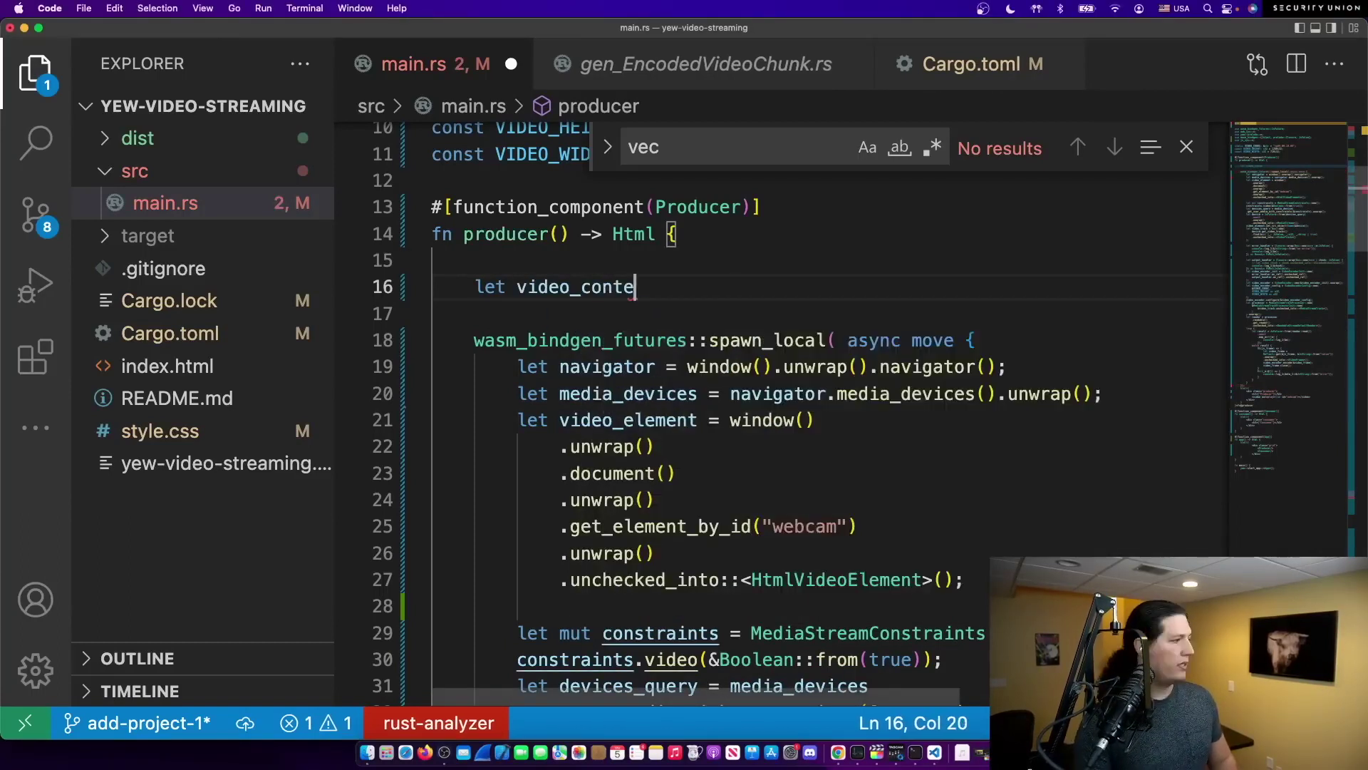
pyautogui.write('xt = use_context::<UseRe')
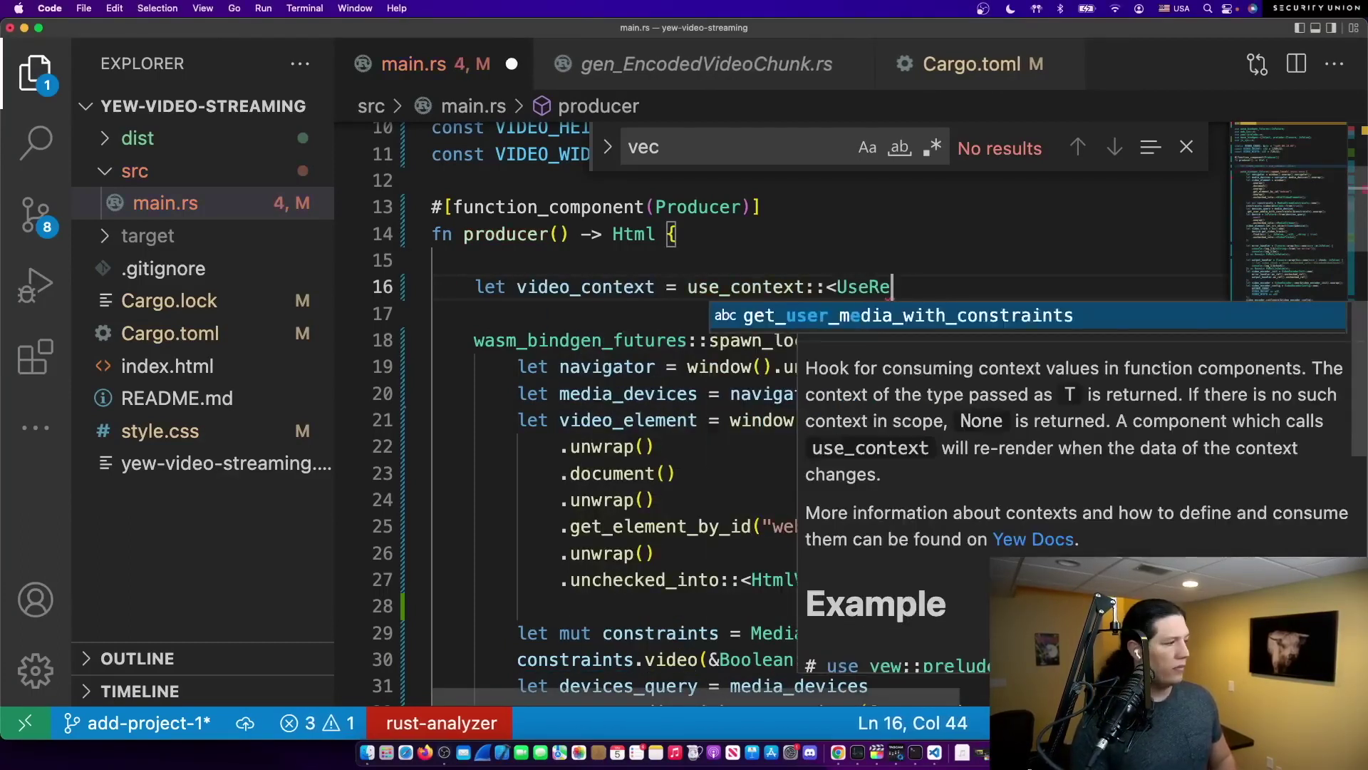
pyautogui.write('ducerHandle<EncodedVideoChunkWrappe')
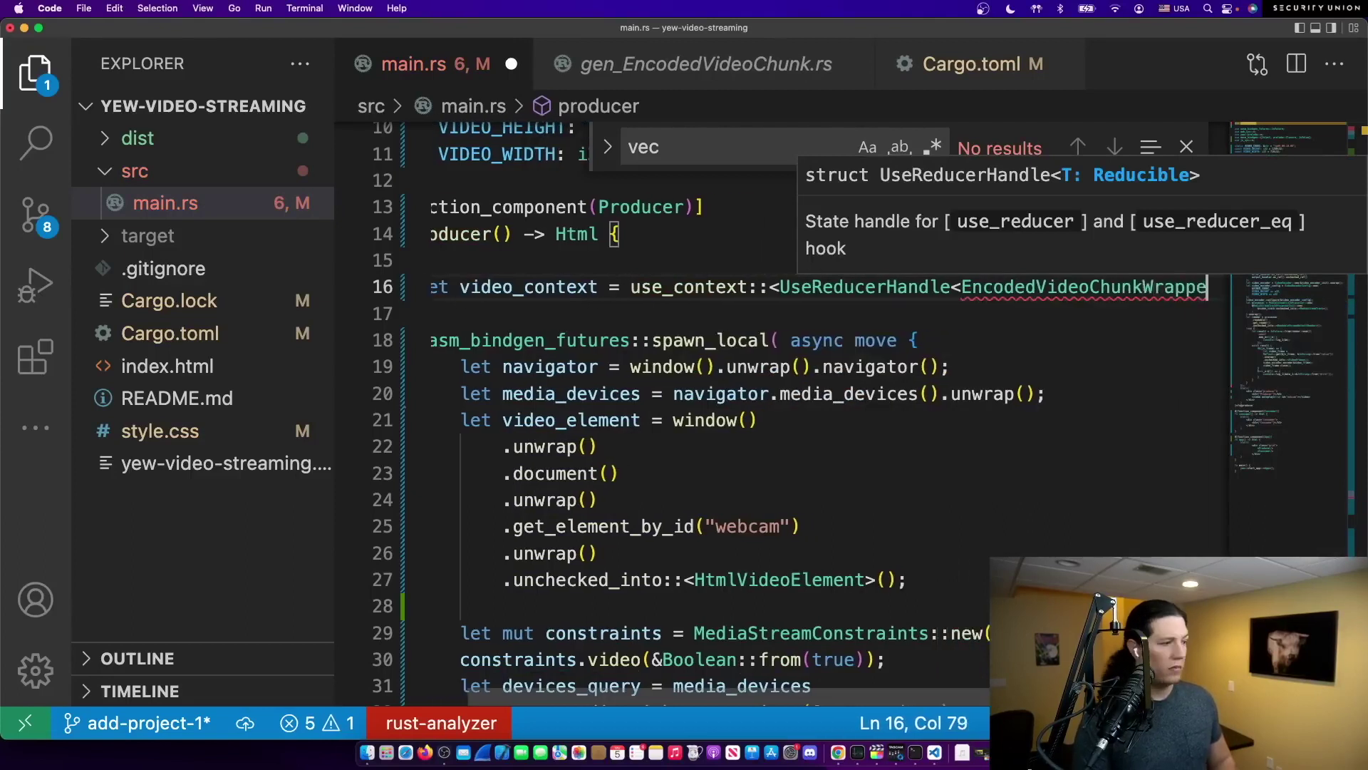
pyautogui.write('r>>().unwrap();')
pyautogui.press('Return')
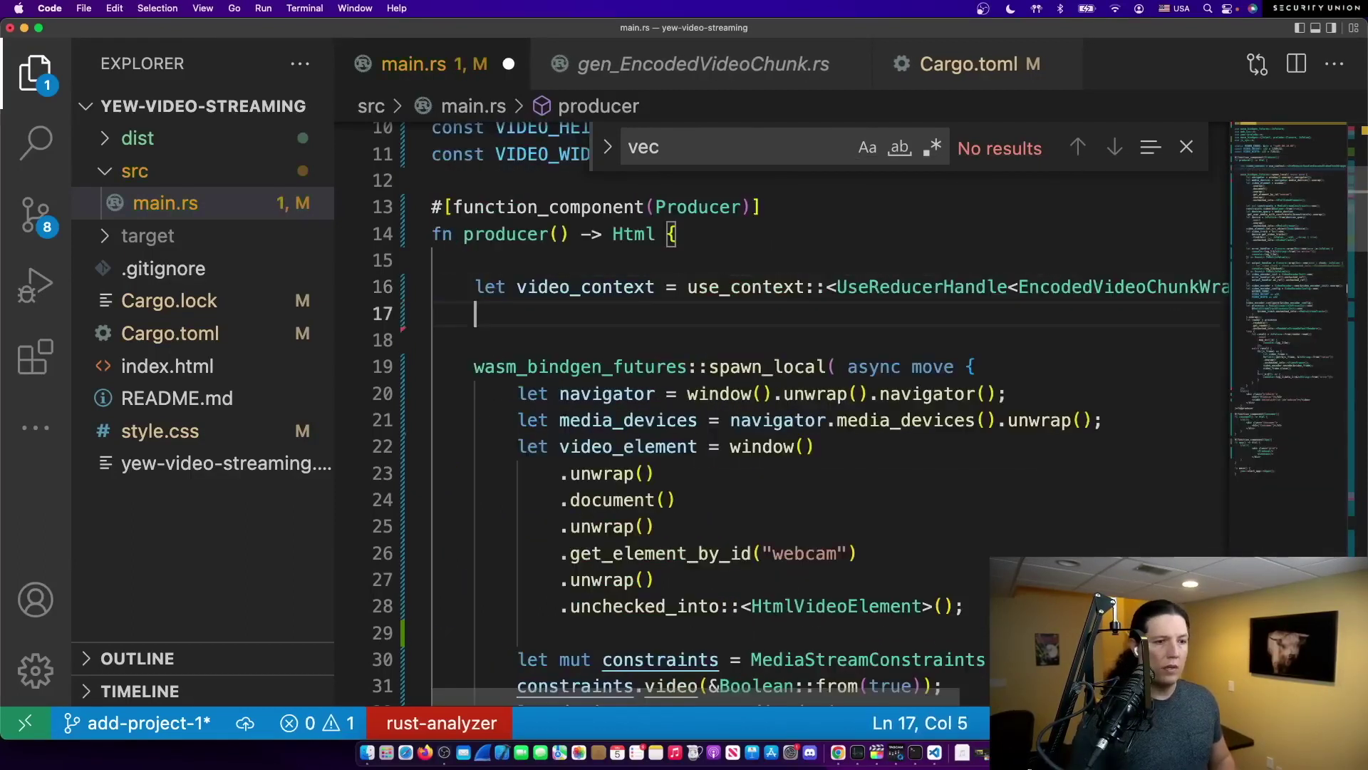
pyautogui.press('BackSpace')
pyautogui.press('BackSpace')
pyautogui.press('Tab')
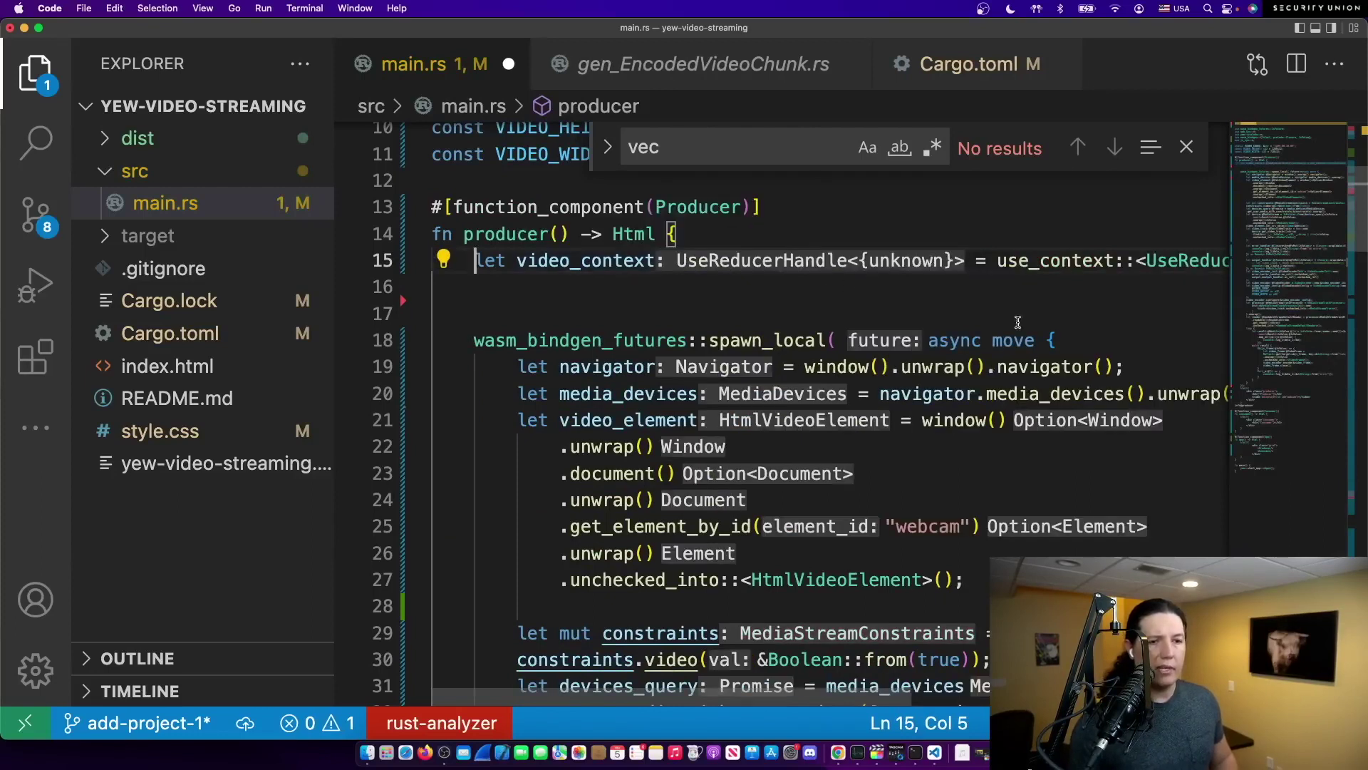
pyautogui.hscroll(4, 895, 681)
pyautogui.hscroll(3, 895, 680)
pyautogui.click(564, 674)
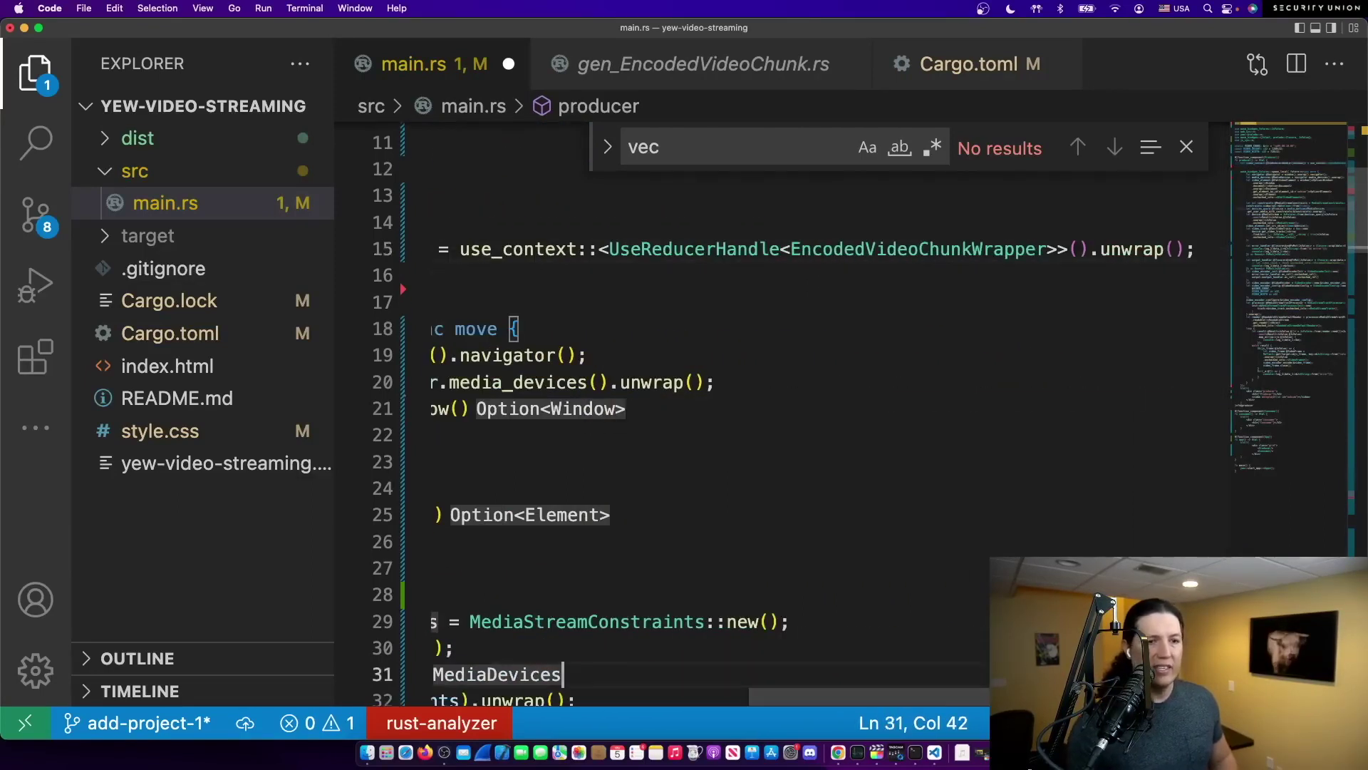
pyautogui.scroll(1, 1012, 524)
pyautogui.scroll(1, 1012, 525)
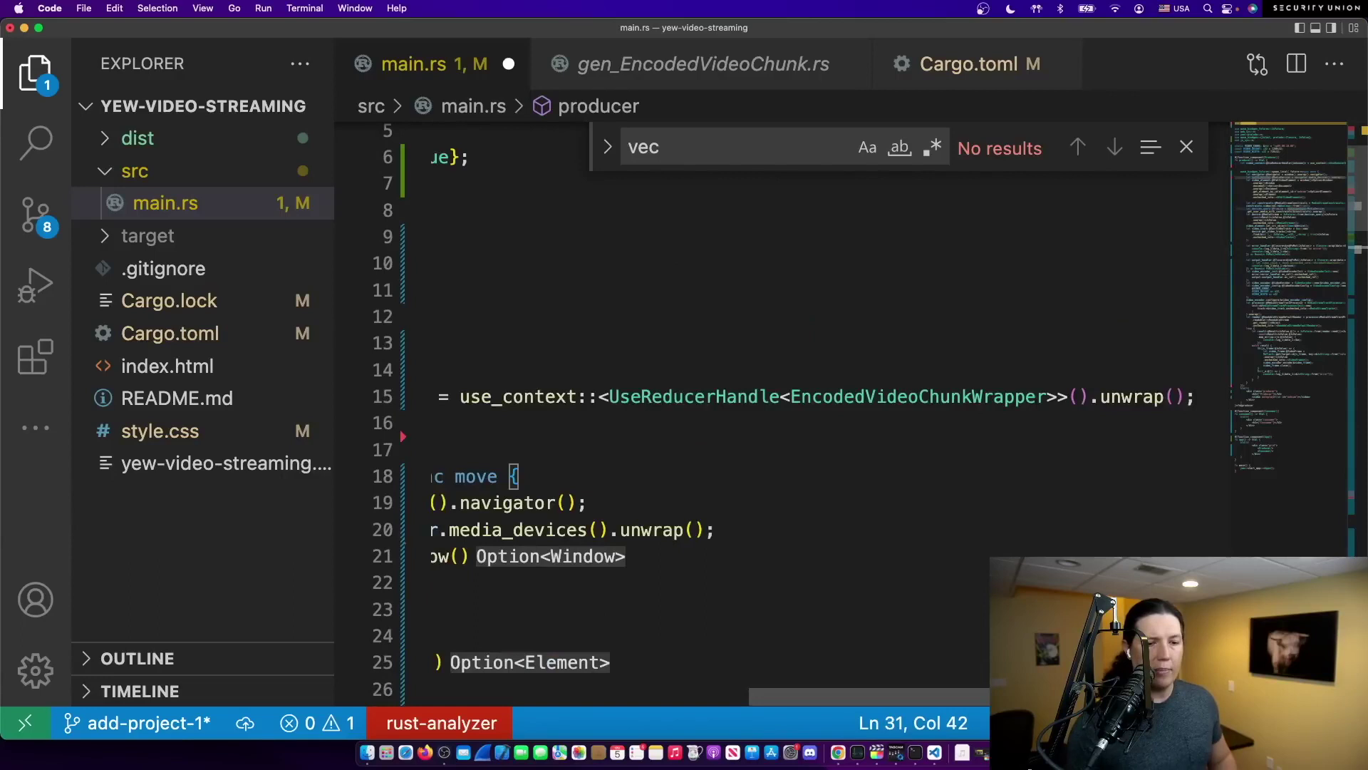
pyautogui.hscroll(-1, 976, 701)
pyautogui.hscroll(-5, 976, 702)
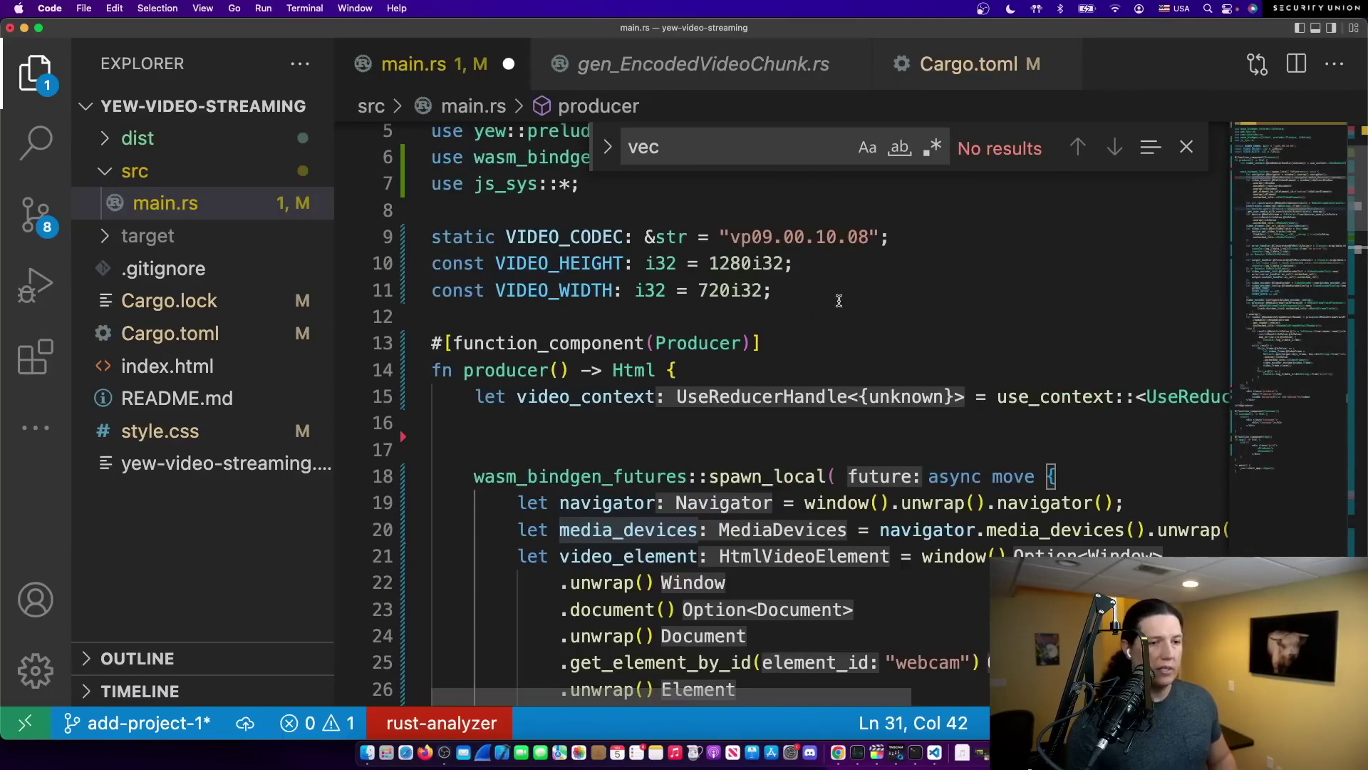
pyautogui.click(838, 301)
# - Below the video constants, define struct EncodedVideoChunkWrapper with pub chunk: Option<EncodedVideoChunk>
pyautogui.press('Return')
pyautogui.press('Return')
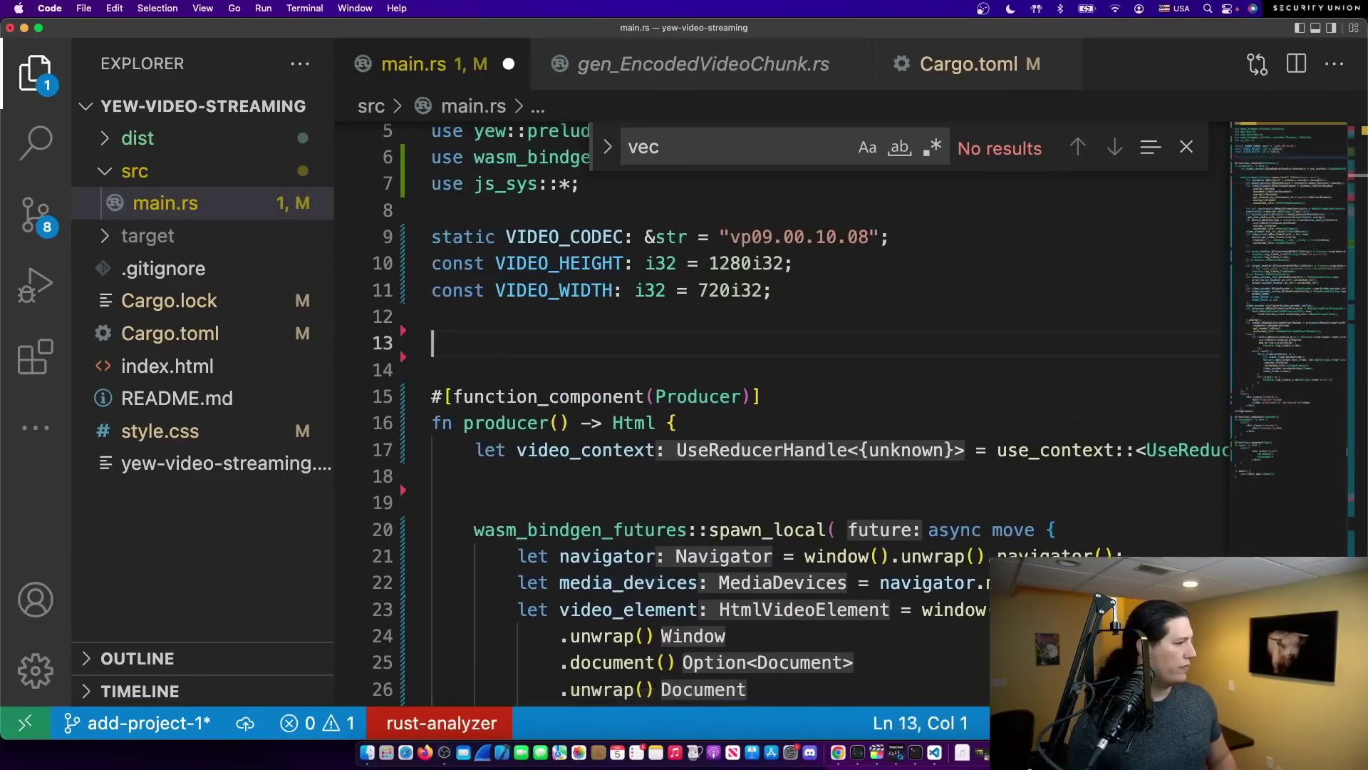
pyautogui.write('struct Encoded')
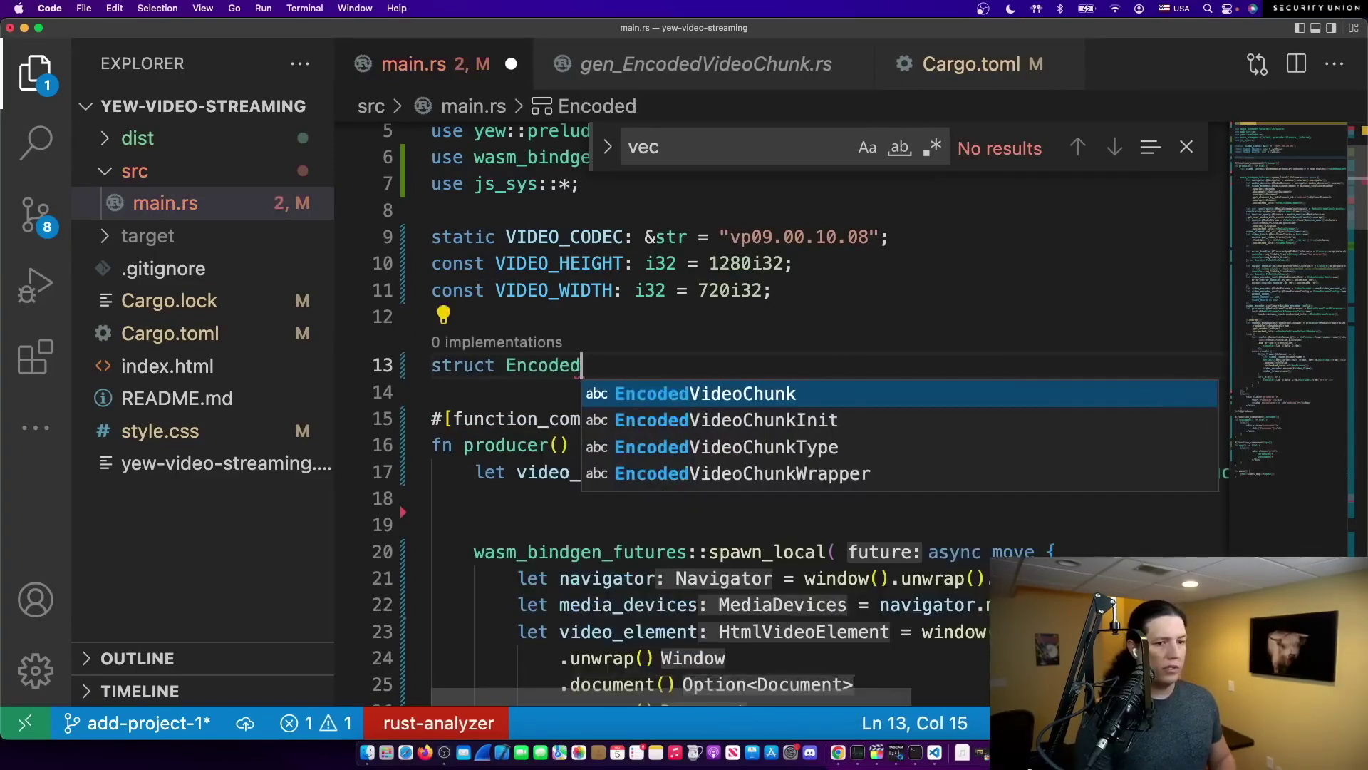
pyautogui.write('VideoChunkWrapper {')
pyautogui.press('Return')
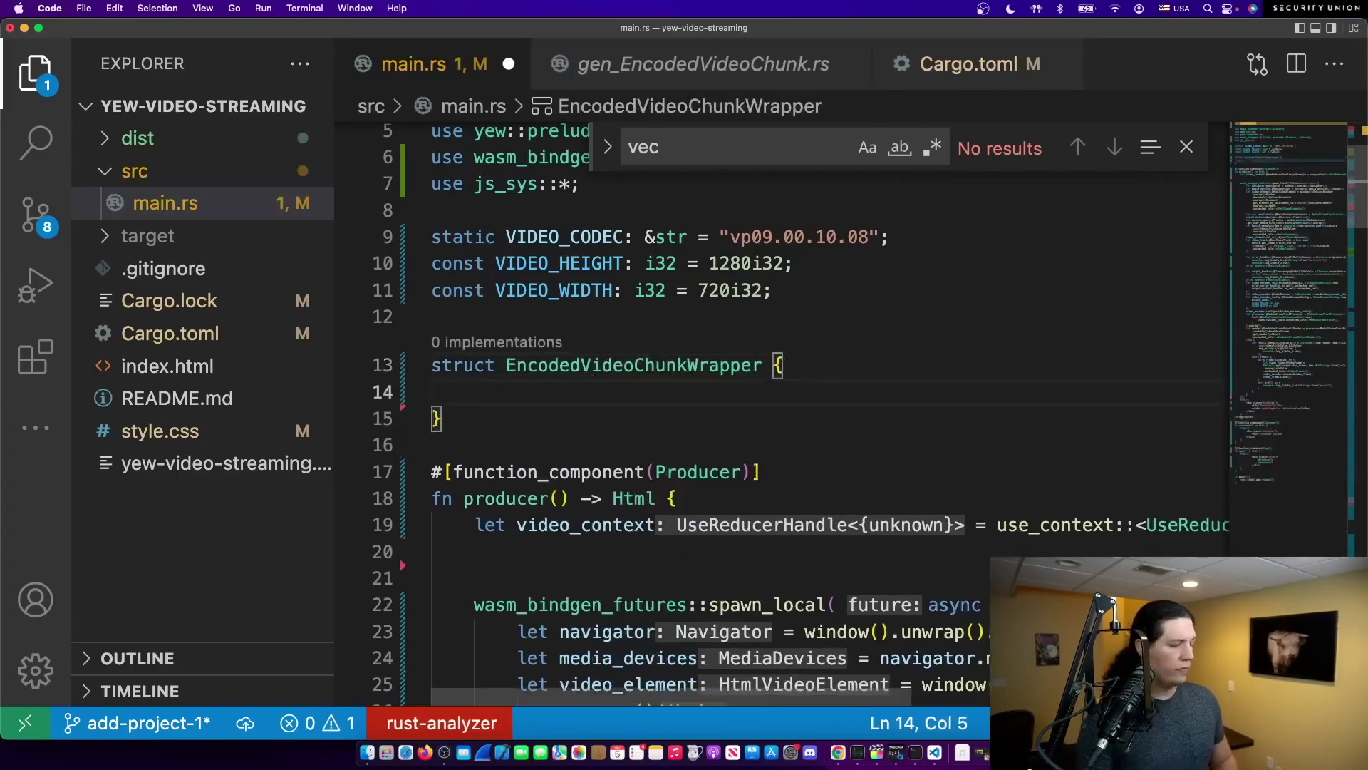
pyautogui.write('pub chunkk: Option<')
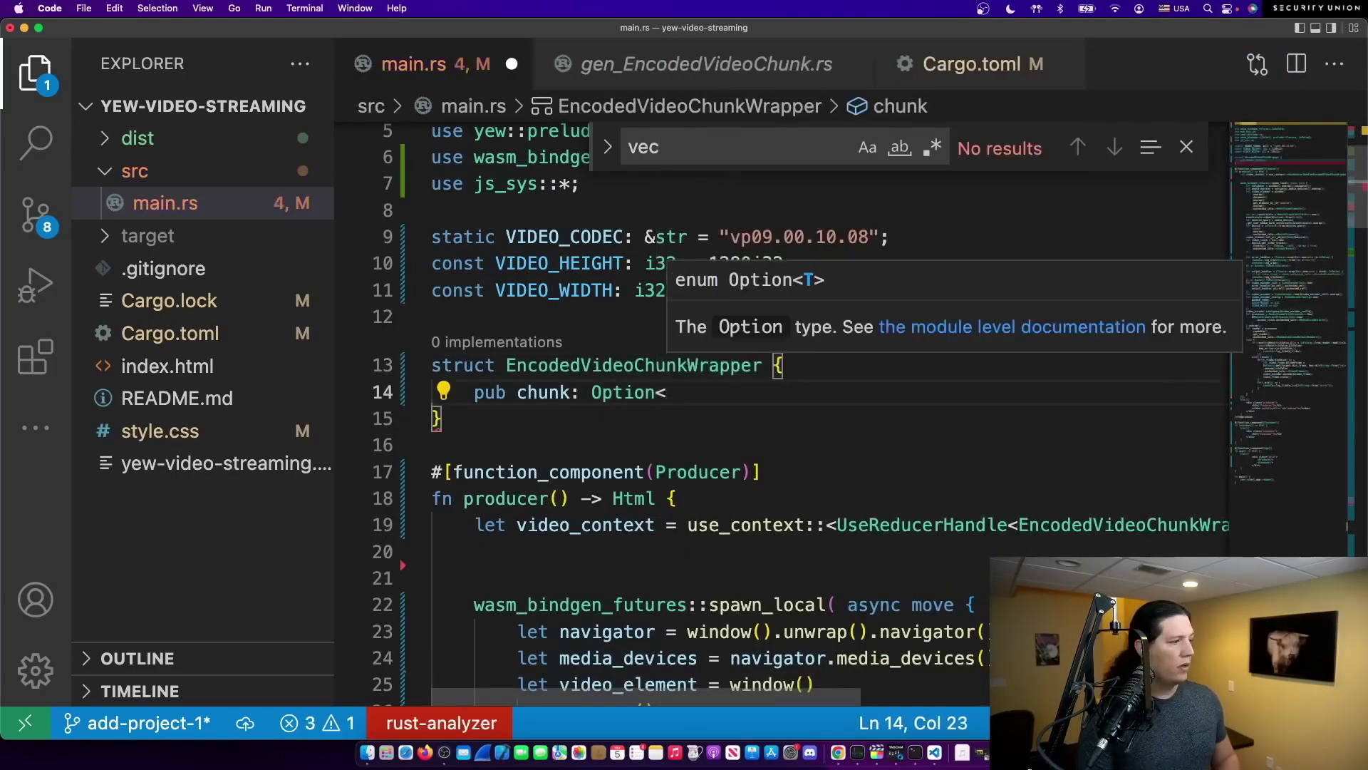
pyautogui.write('EncodedVideoChunk>')
pyautogui.press('Down')
pyautogui.press('Return')
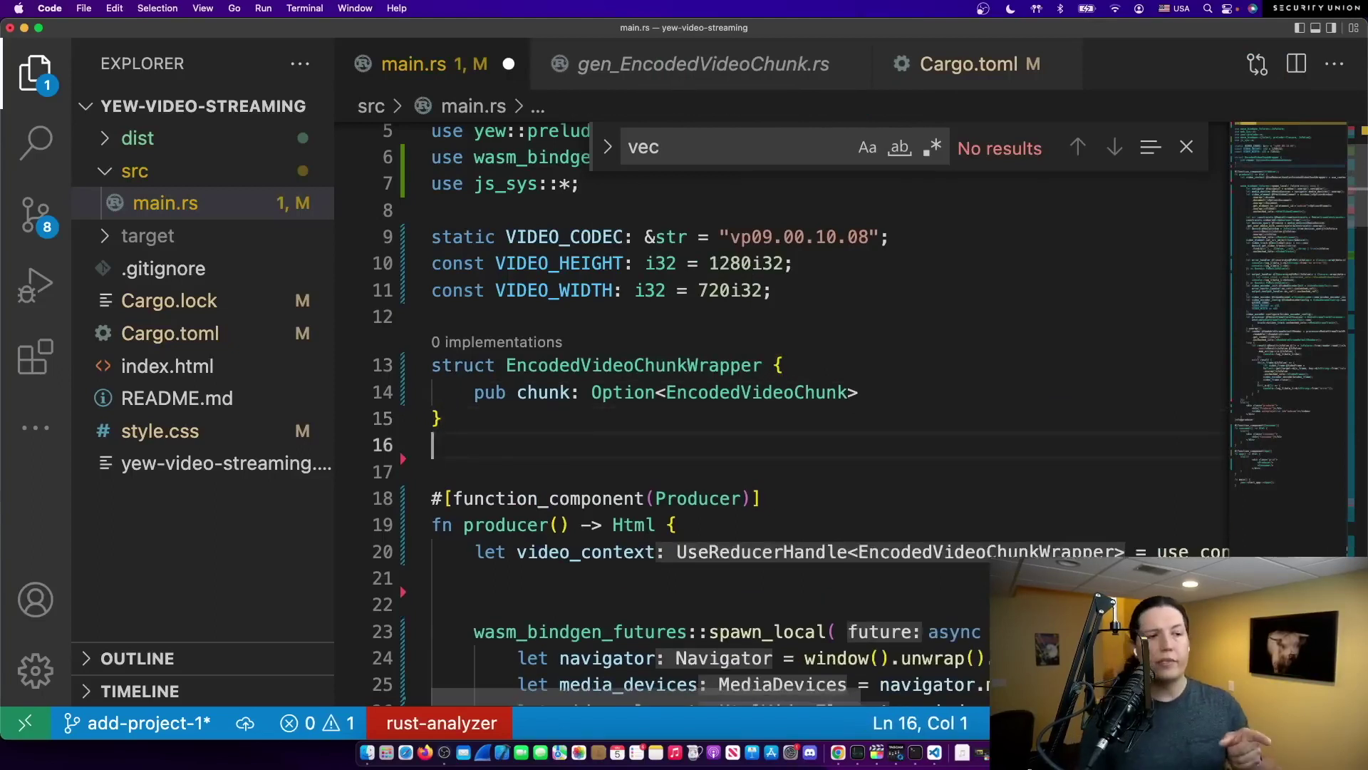
pyautogui.press('Up')
pyautogui.press('Up')
pyautogui.press('Up')
pyautogui.press('Return')
pyautogui.press('Up')
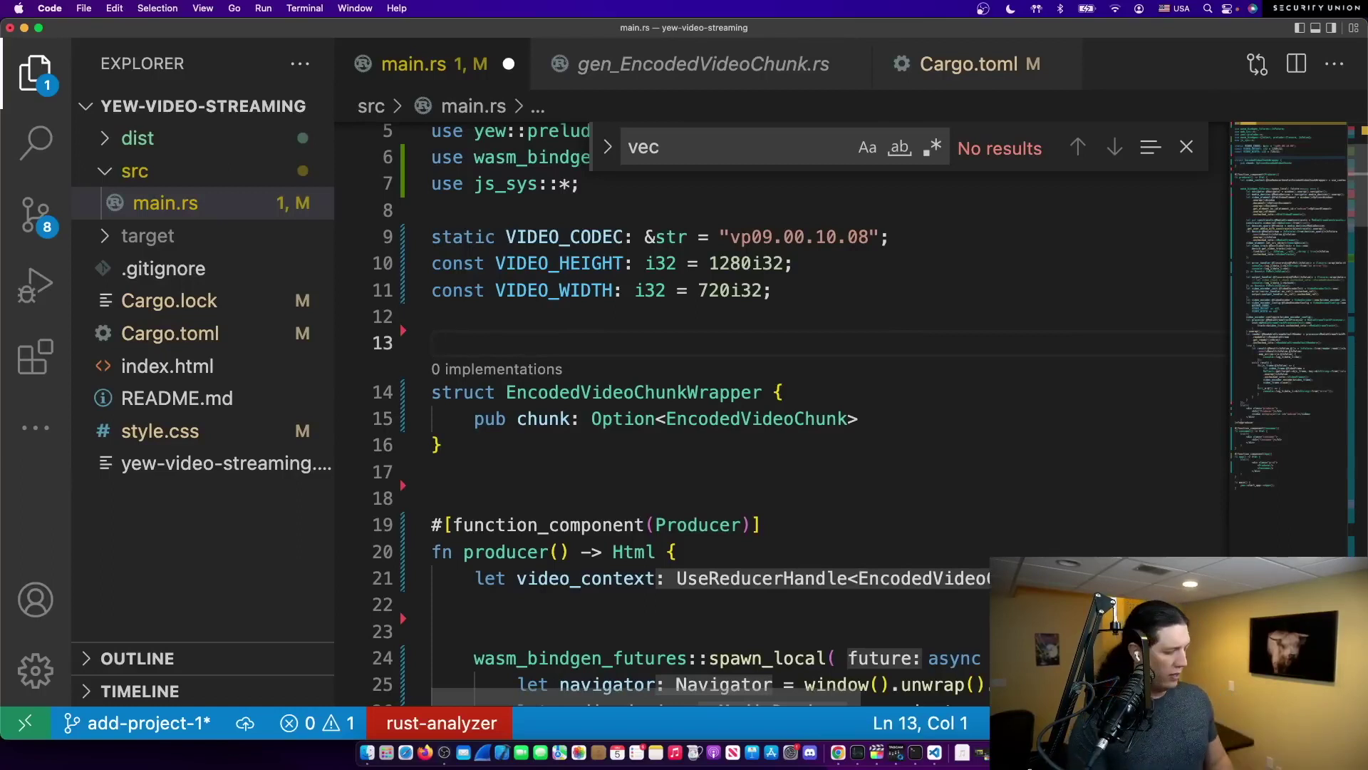
pyautogui.write('[de')
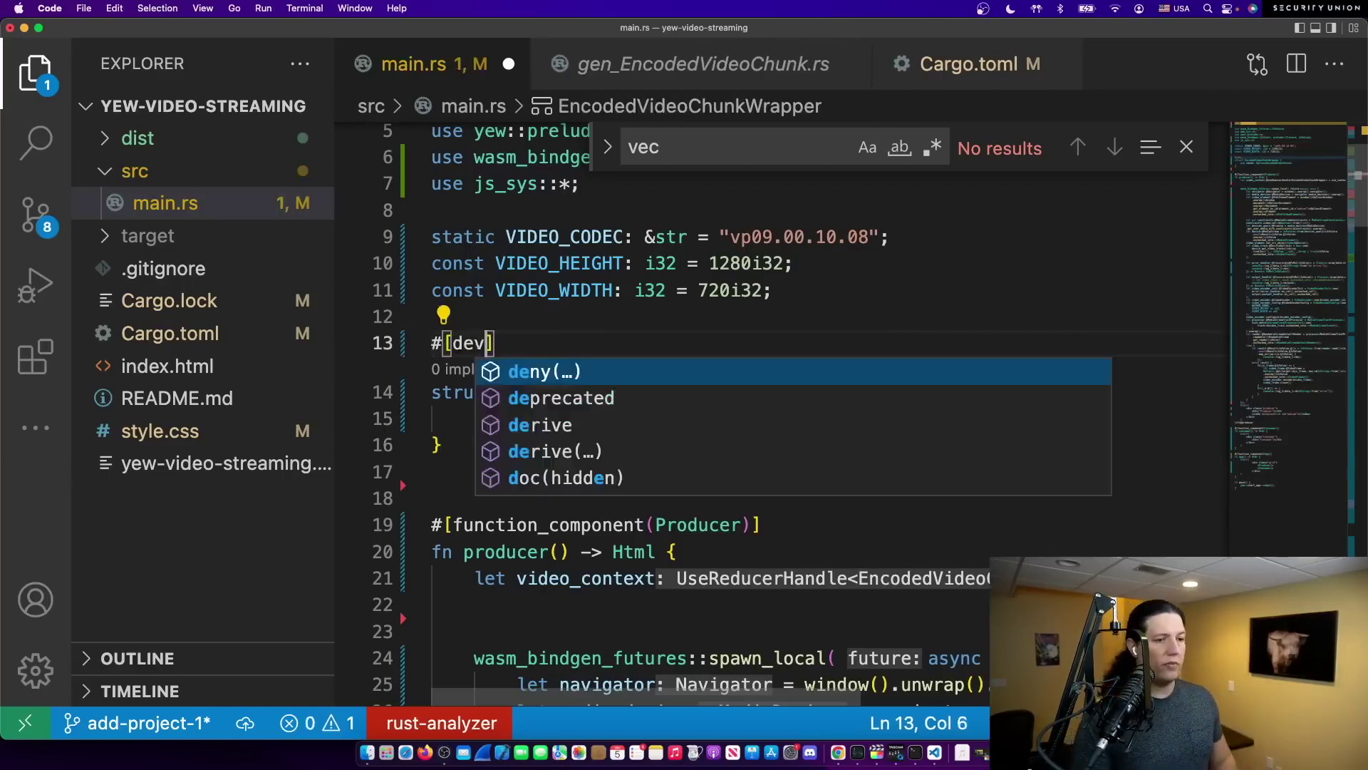
pyautogui.write('riv')
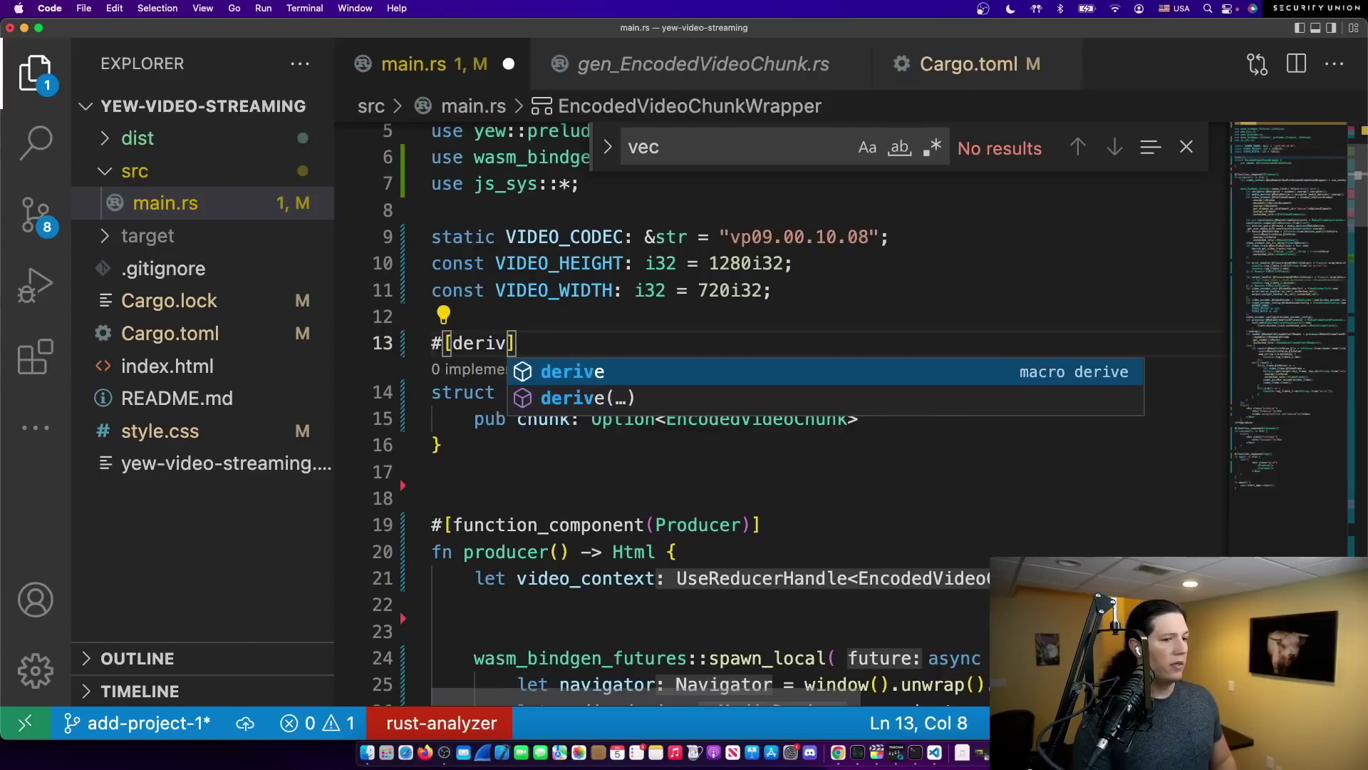
pyautogui.write('e(Co')
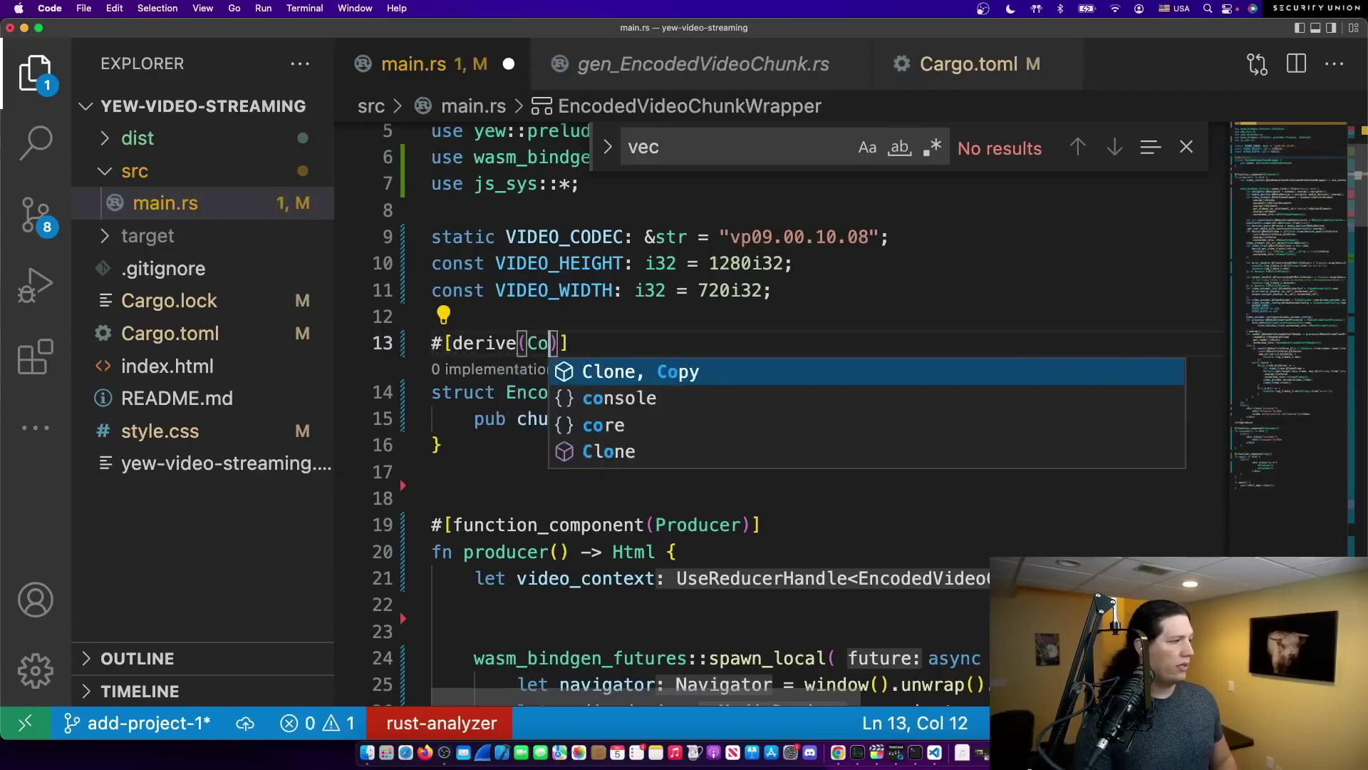
# - Derive Clone, Copy and PartialEq on the struct and begin an impl Reducible block
pyautogui.press('BackSpace')
pyautogui.write('lone, Cop')
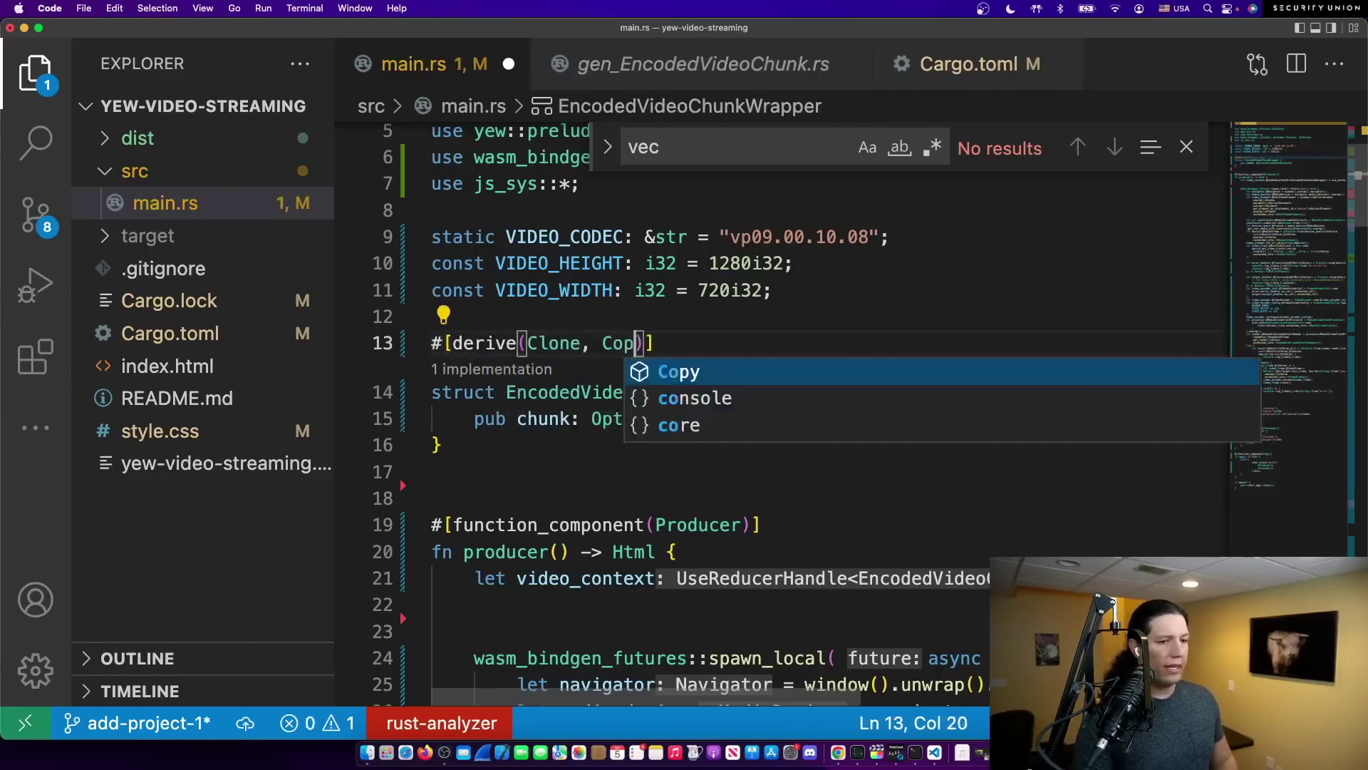
pyautogui.write('y, Parti')
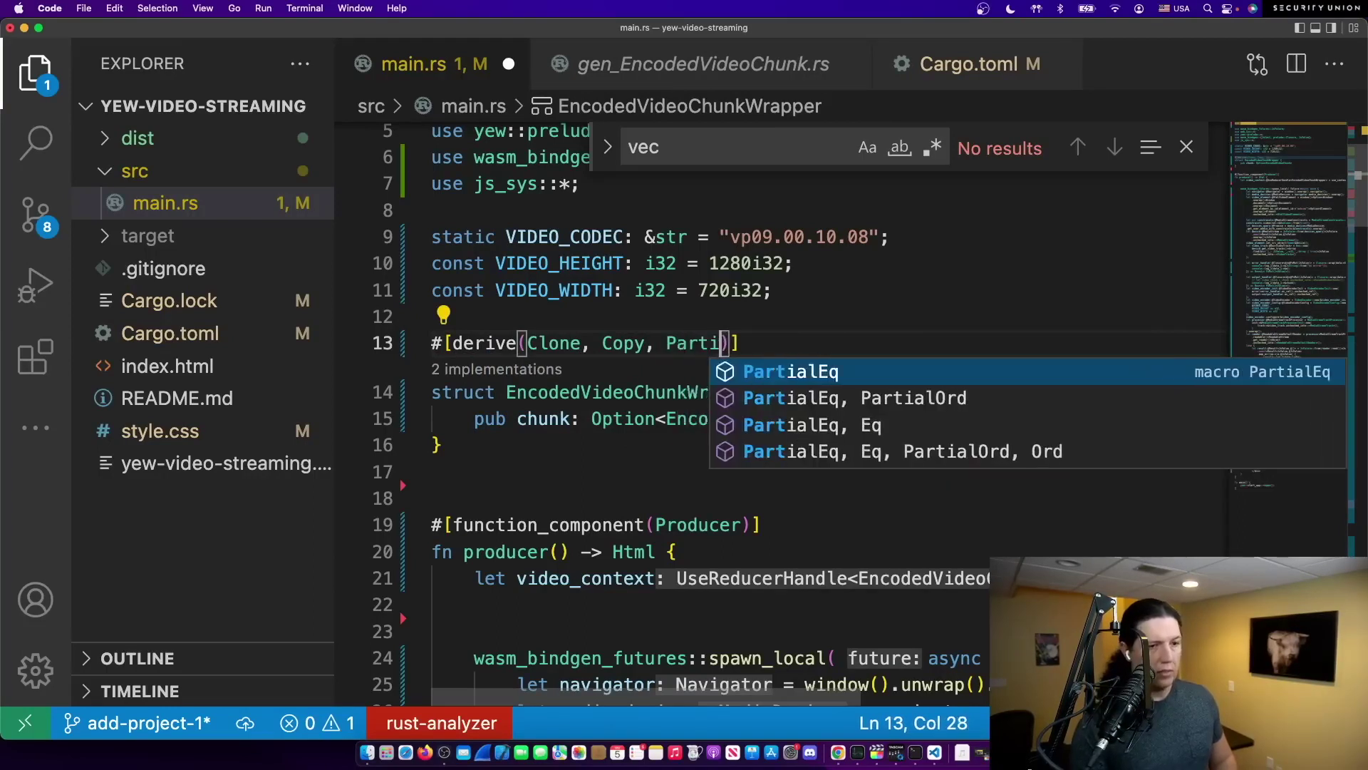
pyautogui.press('Return')
pyautogui.write(')')
pyautogui.press('Down')
pyautogui.press('Down')
pyautogui.press('Down')
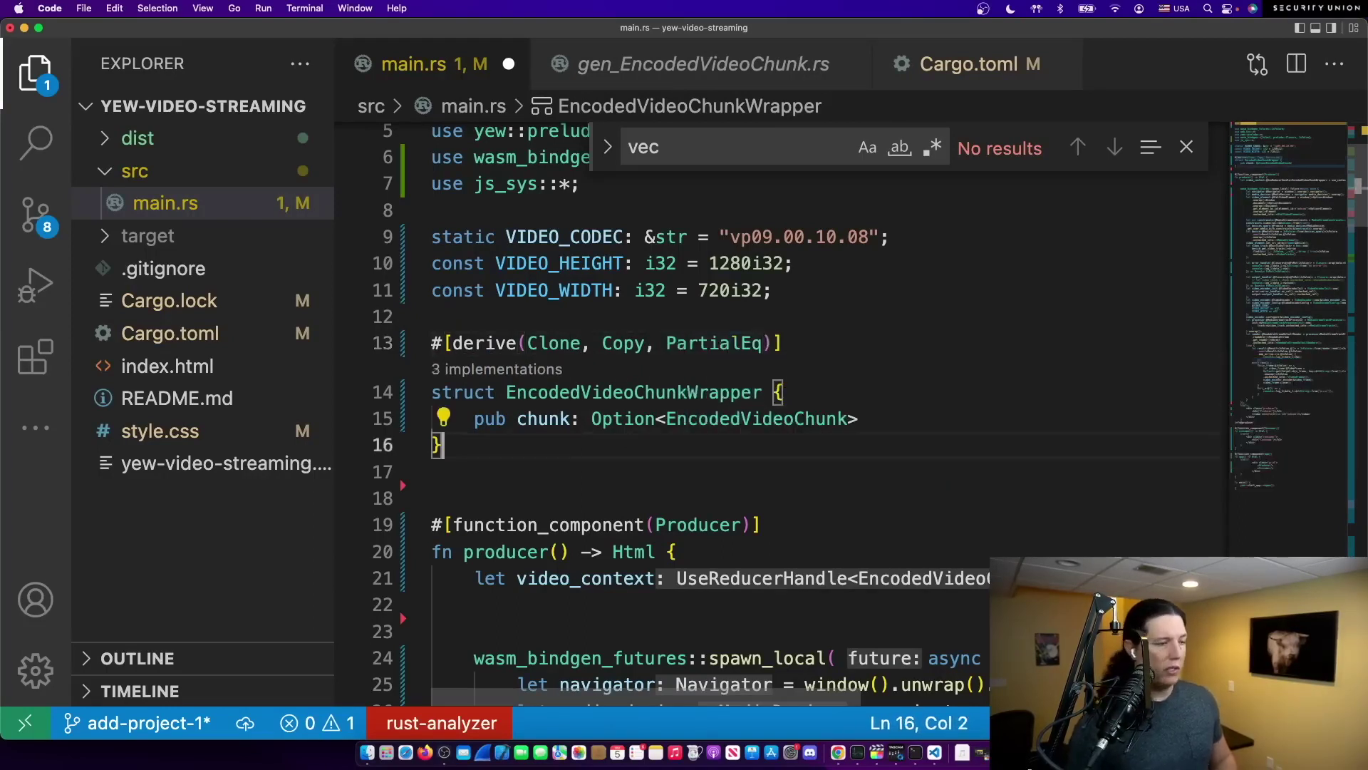
pyautogui.press('Return')
pyautogui.press('Return')
pyautogui.write('impo')
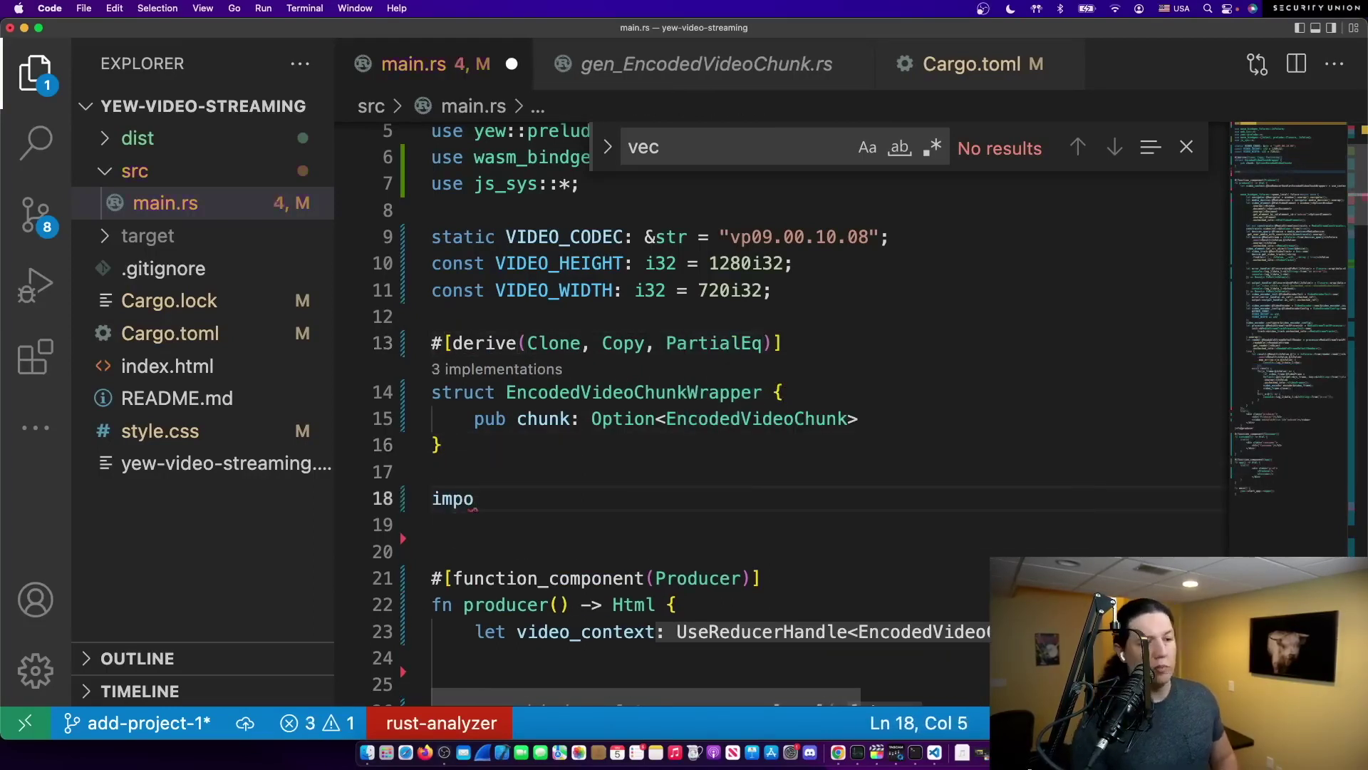
pyautogui.write('l Re')
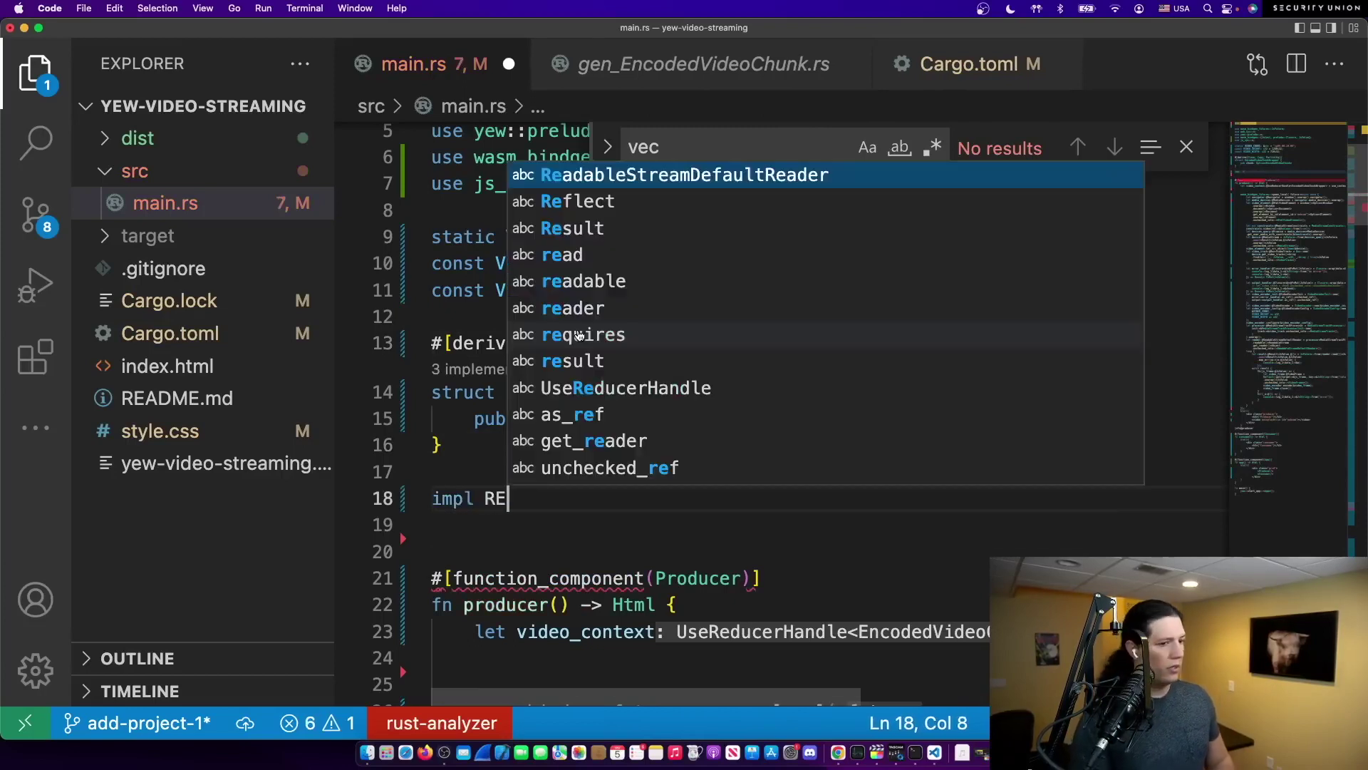
pyautogui.write('ducible for EncodedVideoChunk')
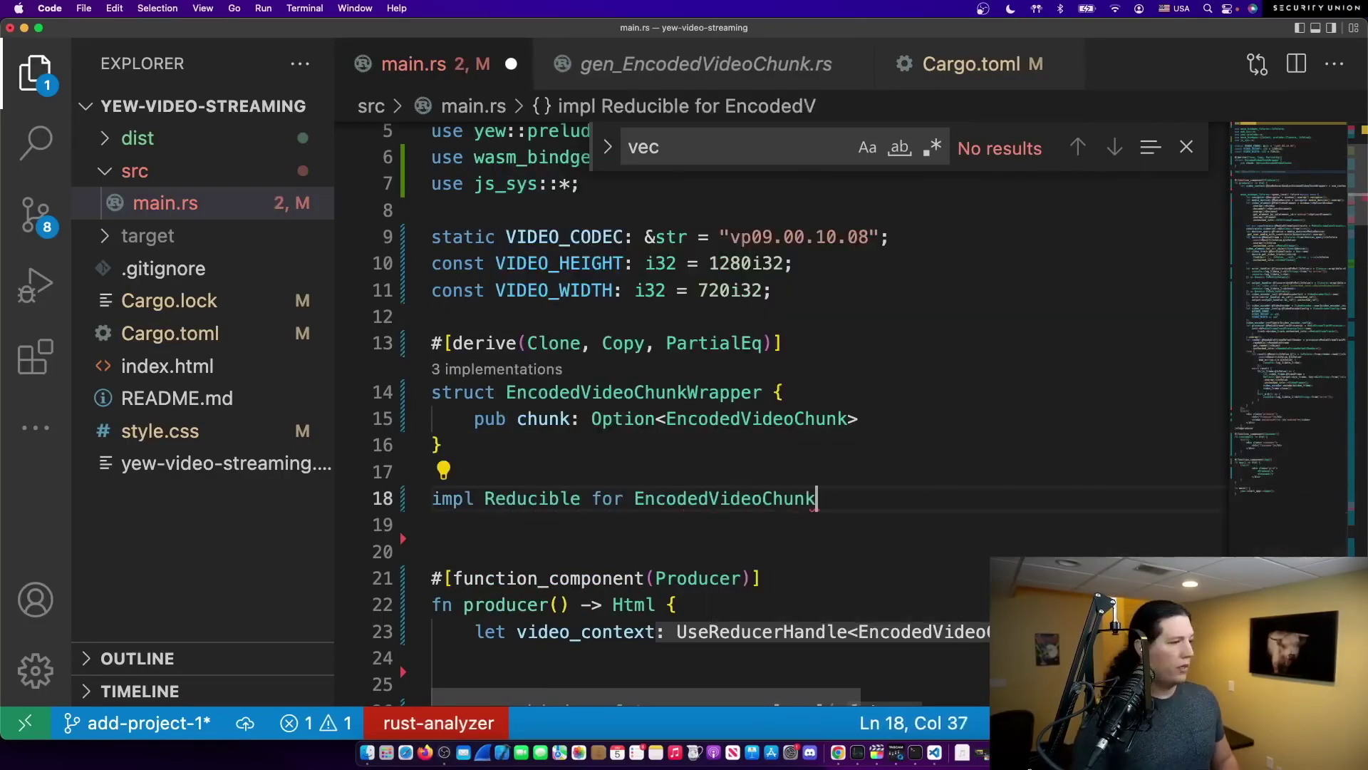
pyautogui.write('Wrapper {')
# - Set the Reducible impl's Action type to EncodedVideoChunkWrapper
pyautogui.press('Return')
pyautogui.write('type')
pyautogui.press('Down')
pyautogui.press('Return')
pyautogui.write('Enc')
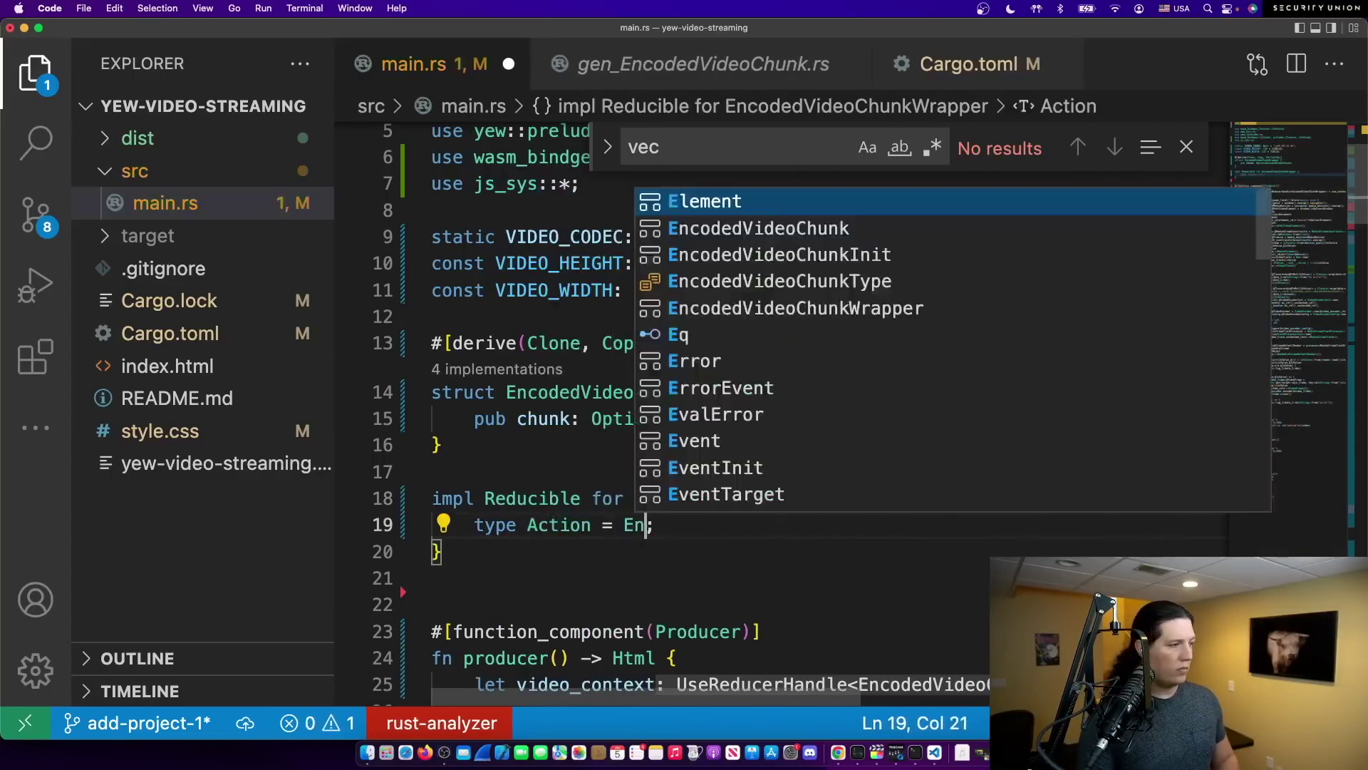
pyautogui.write('oded')
pyautogui.press('Return')
pyautogui.press('End')
# - Write reduce(self: Rc<Self>, action) -> Rc<Self> returning action.clone().into(); select Copy in derive
pyautogui.press('Return')
pyautogui.press('Return')
pyautogui.write('fn reduce(')
pyautogui.scroll(-5, 579, 340)
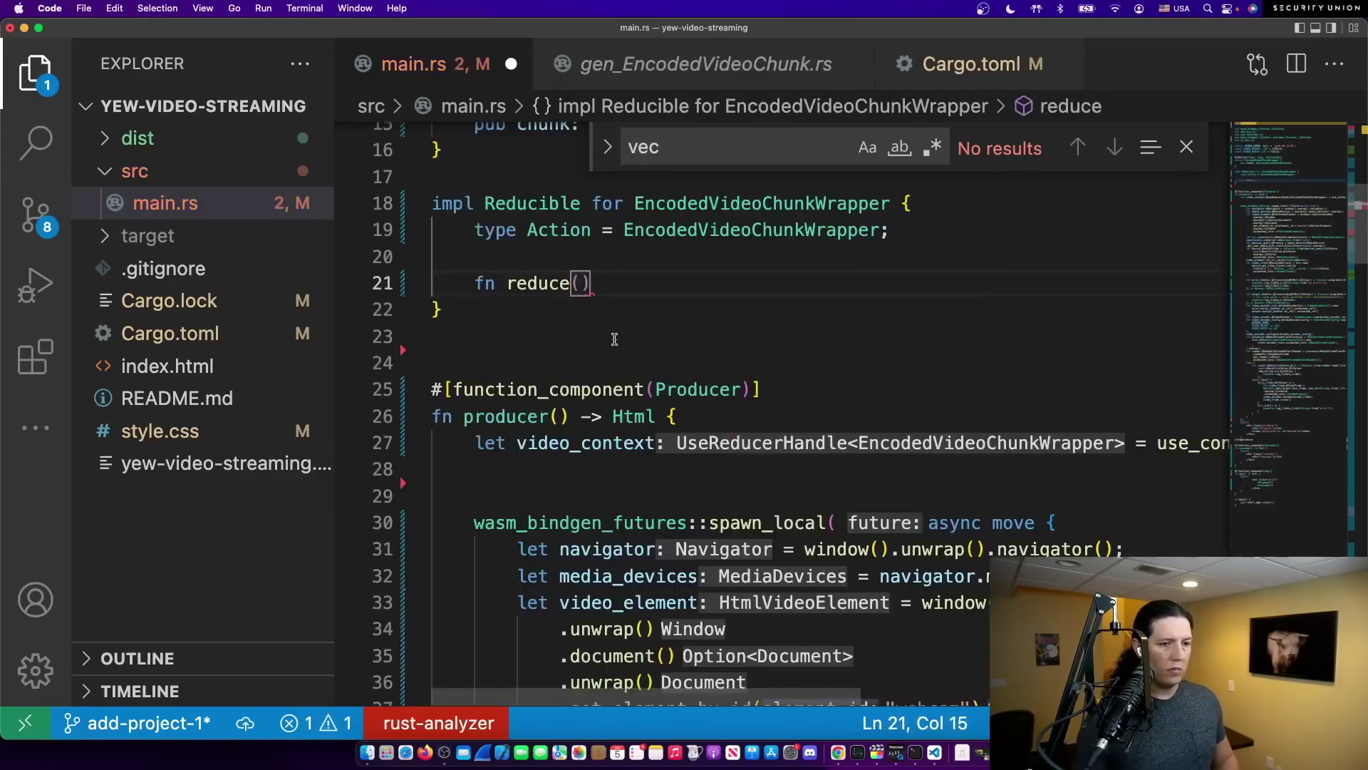
pyautogui.write('self')
pyautogui.scroll(-1, 579, 340)
pyautogui.write(': Rc<Se')
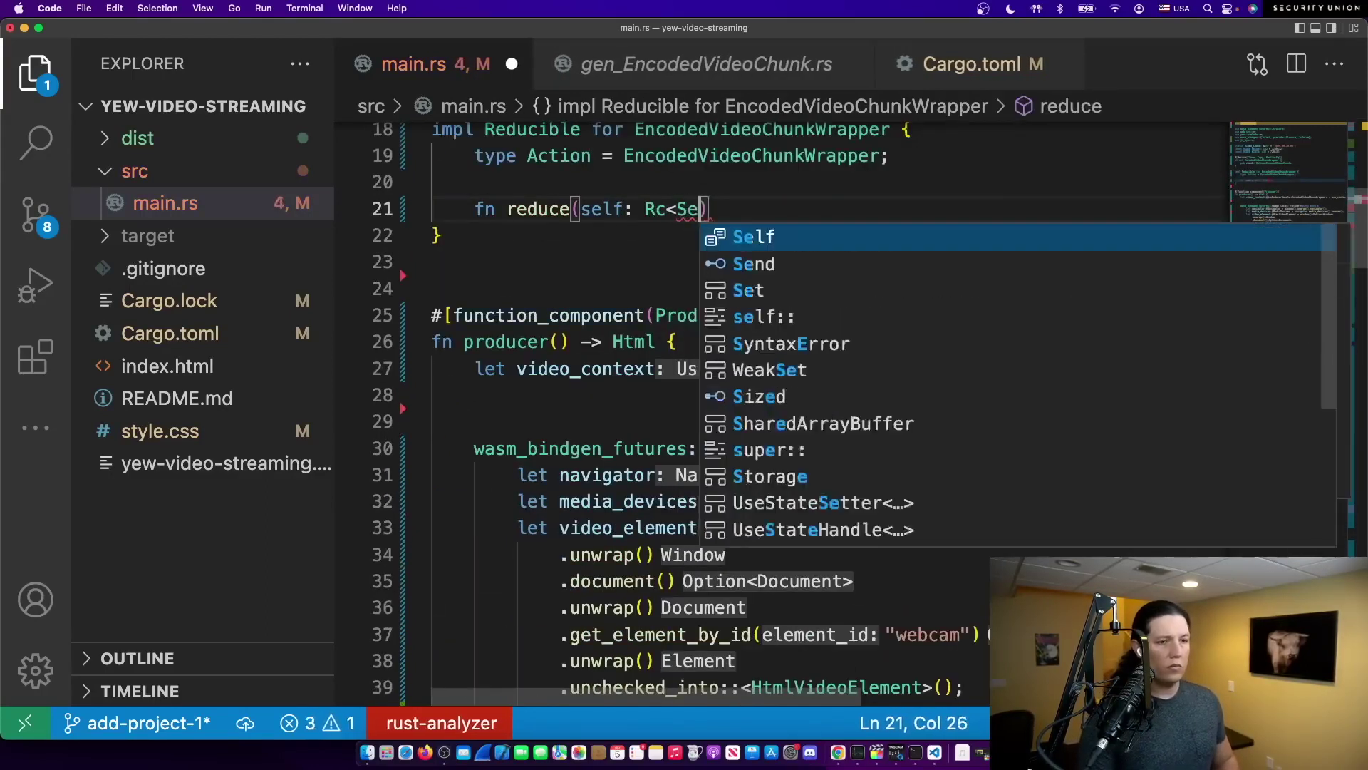
pyautogui.write('lf>, action: Self::Action')
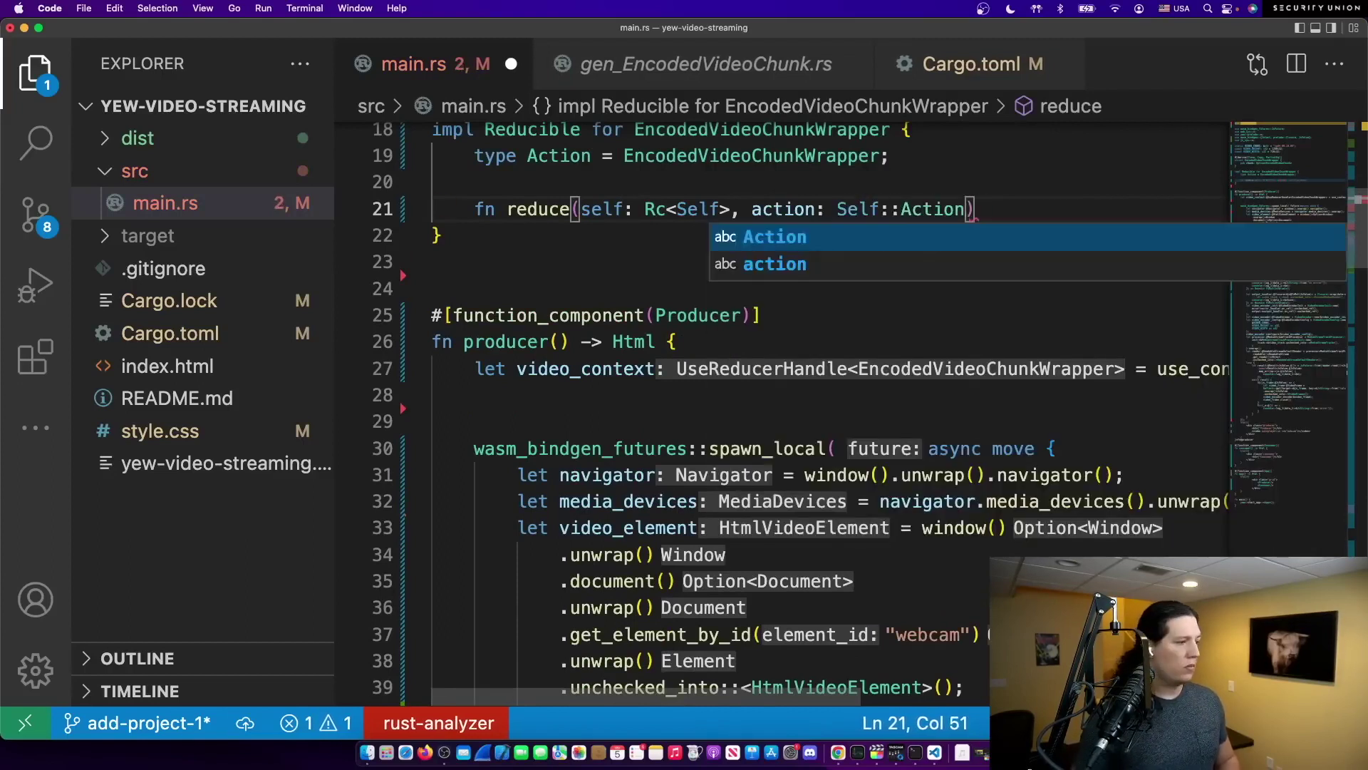
pyautogui.write(') -> Rc<Self> {')
pyautogui.press('Return')
pyautogui.write('action.cloner')
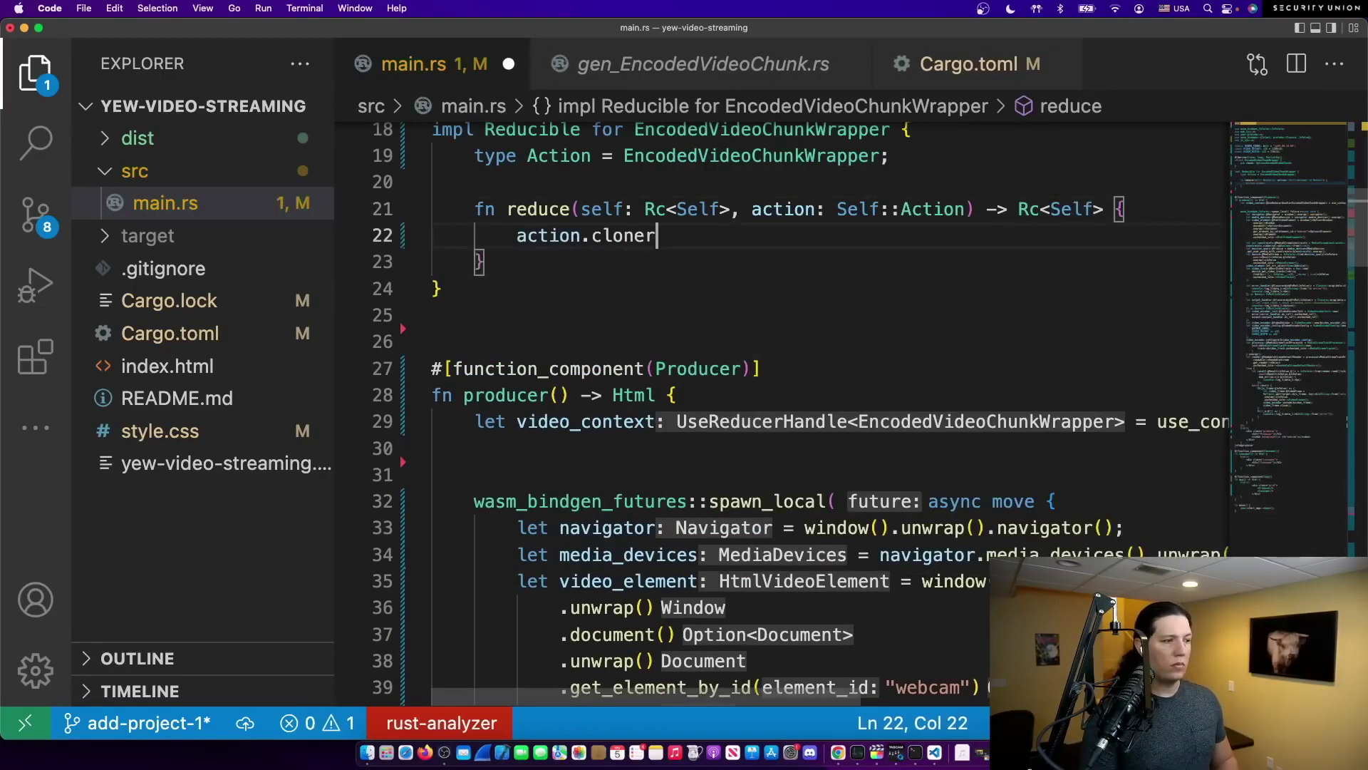
pyautogui.press('BackSpace')
pyautogui.write('().into()')
pyautogui.scroll(3, 638, 276)
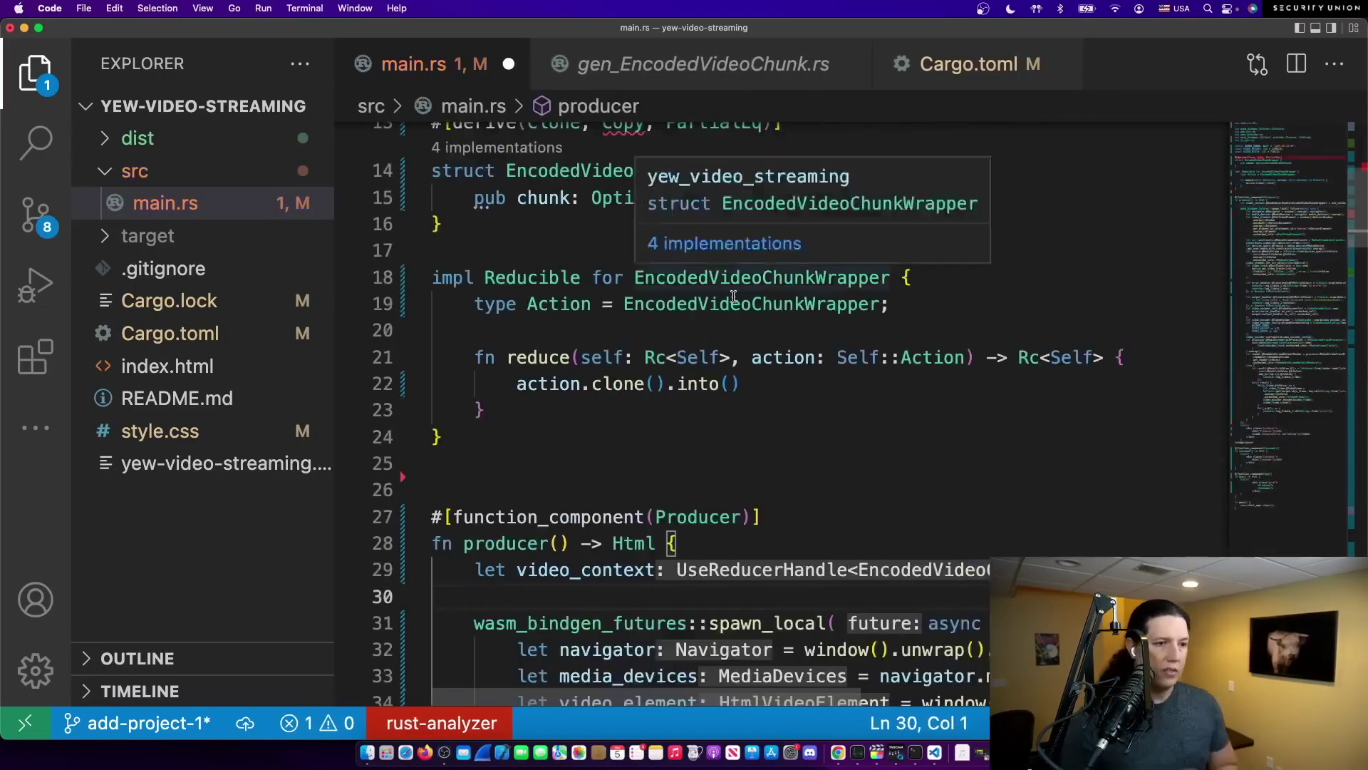
pyautogui.scroll(2, 637, 275)
pyautogui.moveTo(623, 270)
pyautogui.click(639, 271)
pyautogui.doubleClick(638, 270)
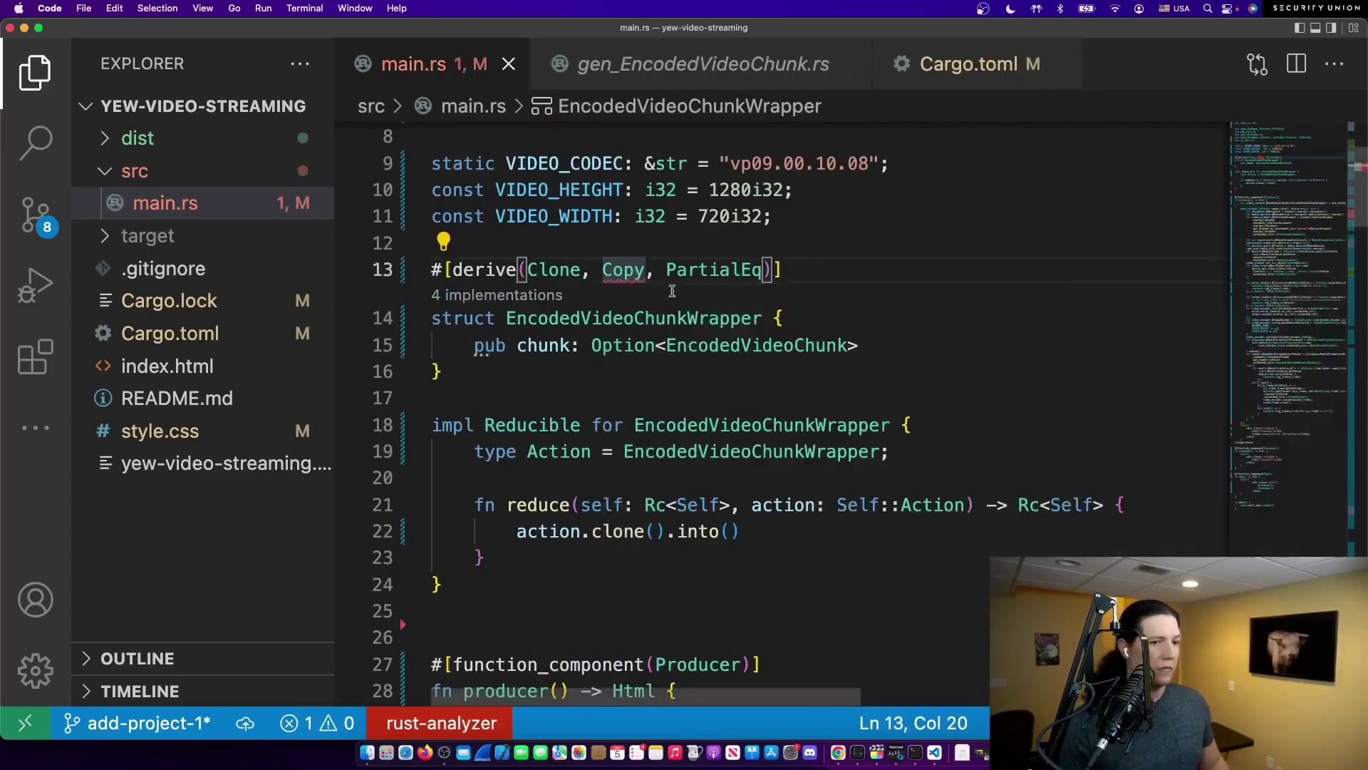
pyautogui.write('F')
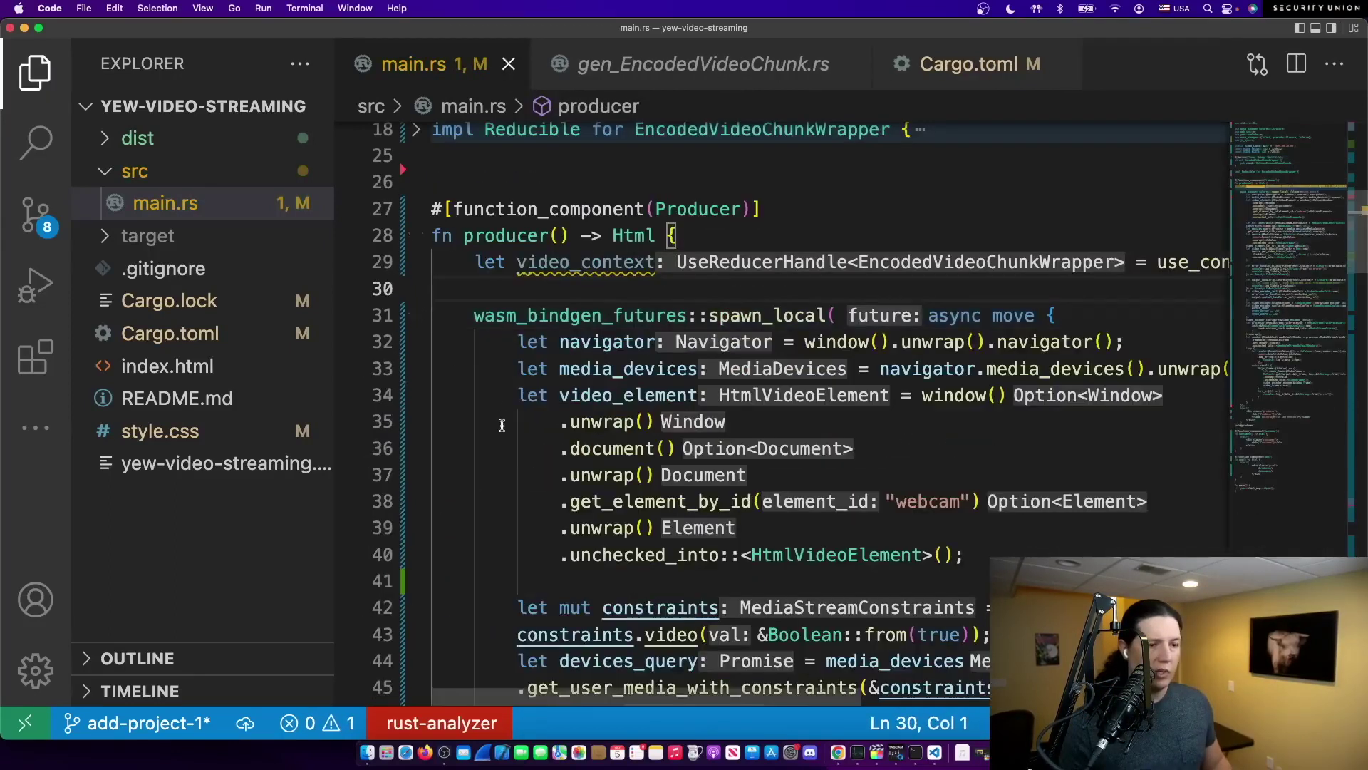
# - Uncomment the video_chunk line and replace the publish call with video_context.dispatch
pyautogui.doubleClick(551, 261)
pyautogui.scroll(-3, 577, 321)
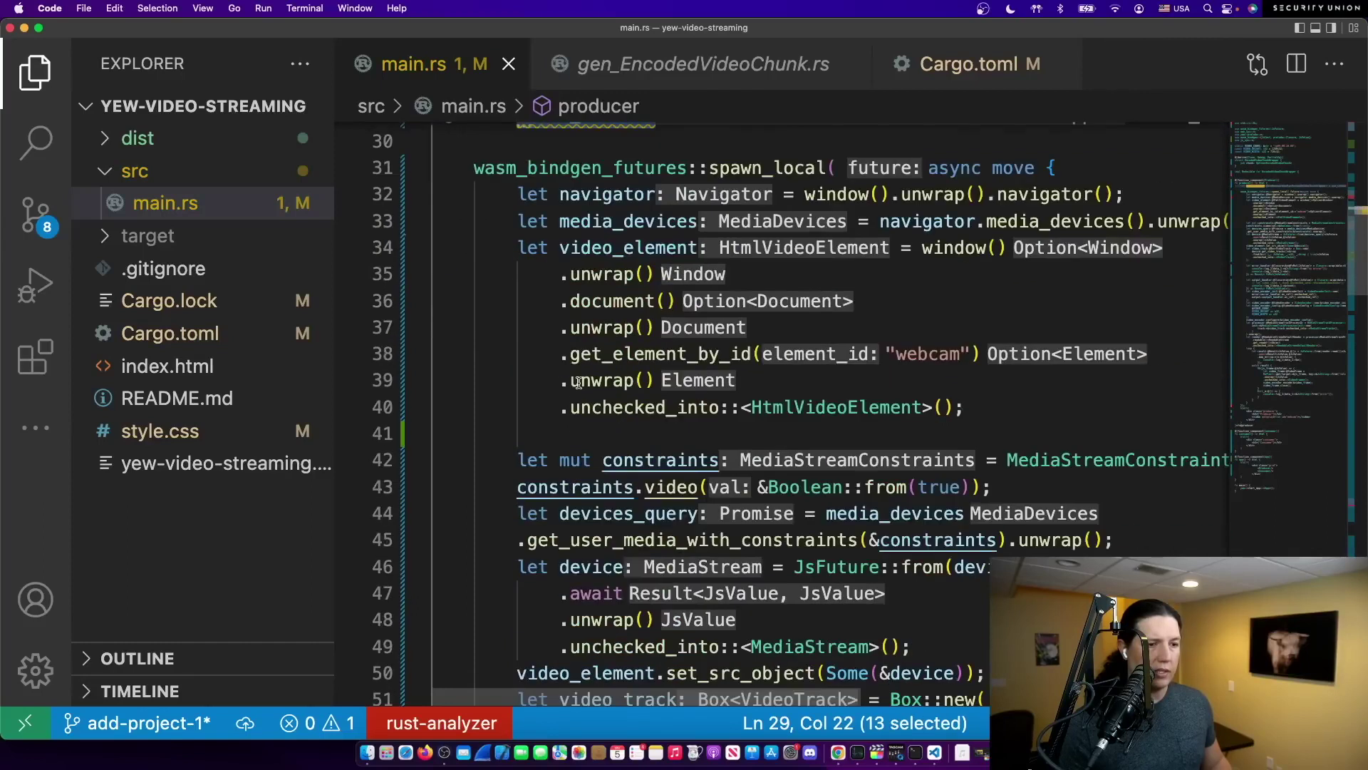
pyautogui.scroll(-4, 601, 387)
pyautogui.scroll(-3, 636, 409)
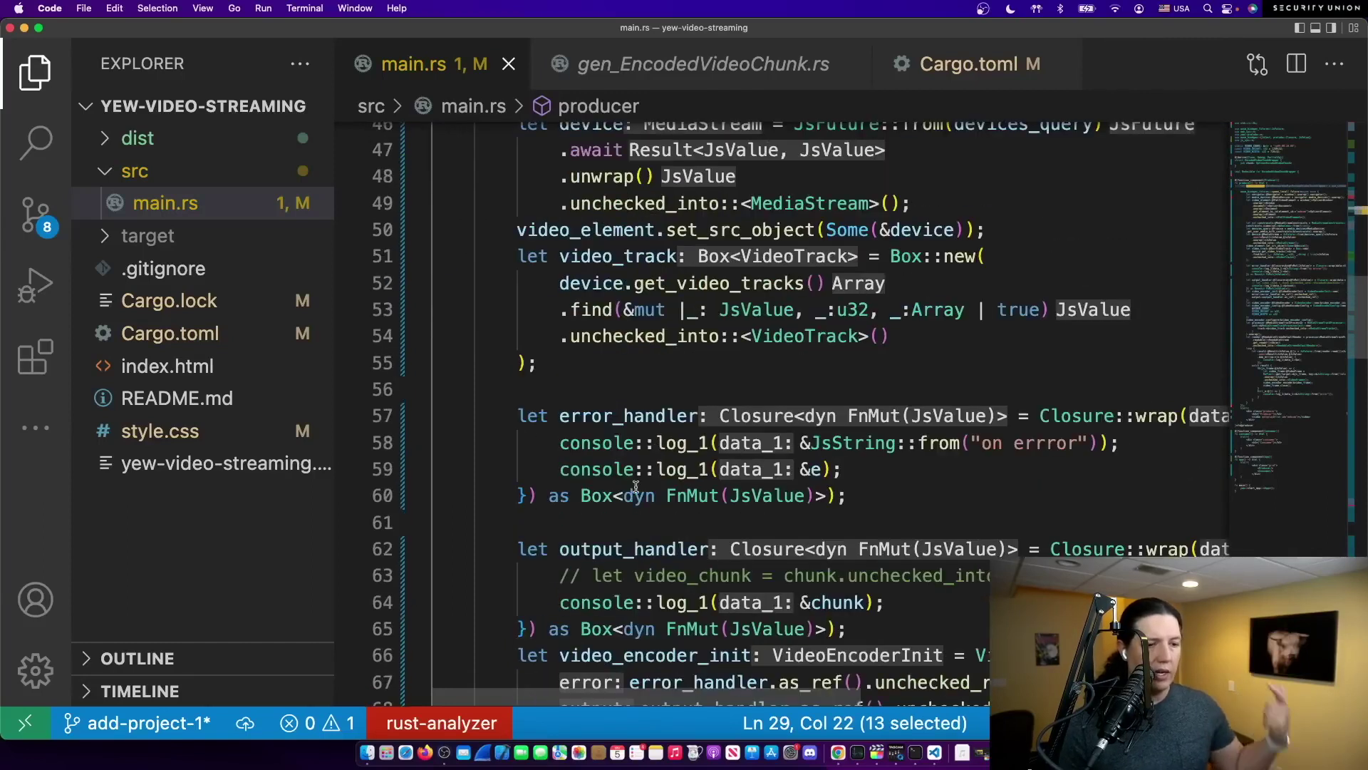
pyautogui.scroll(-3, 636, 487)
pyautogui.click(901, 428)
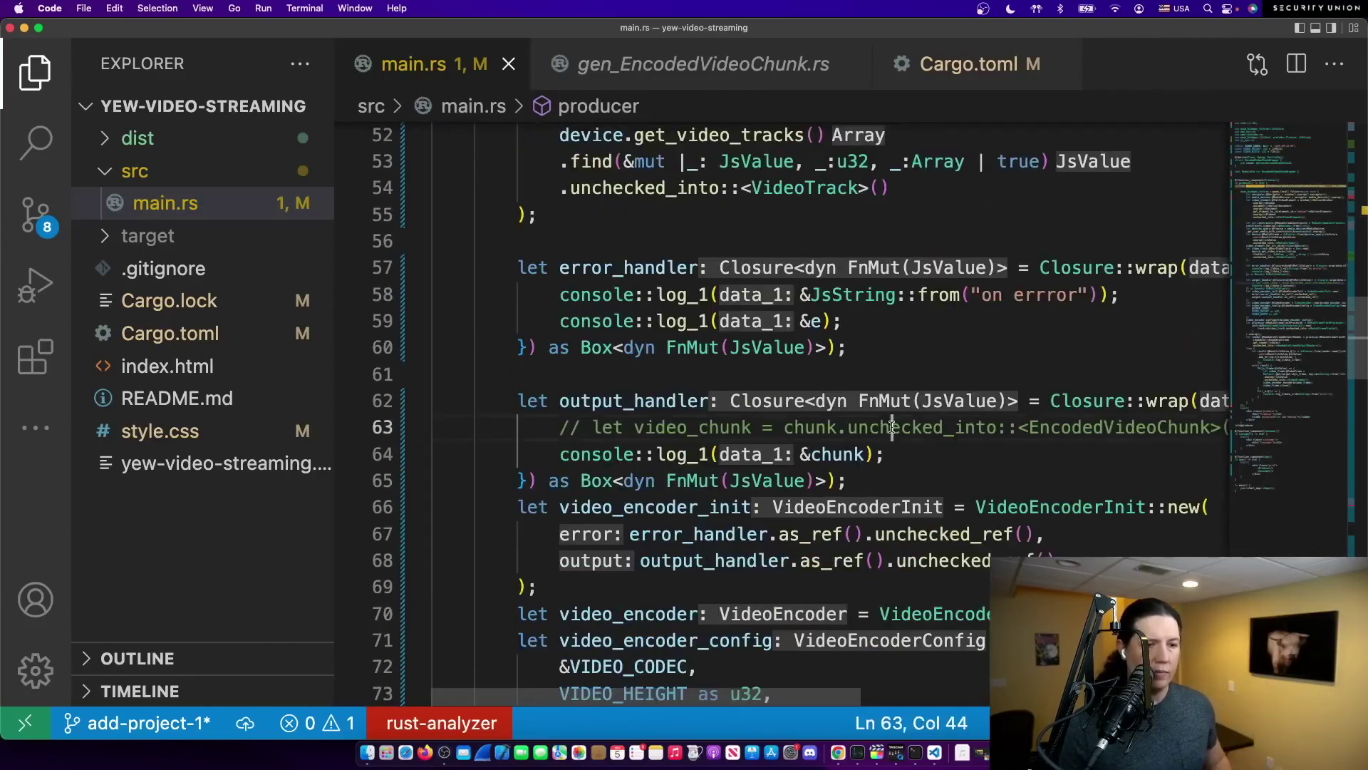
pyautogui.press('super+slash')
pyautogui.moveTo(885, 453); pyautogui.dragTo(559, 454)
pyautogui.write('video_context.pubhish(&video_')
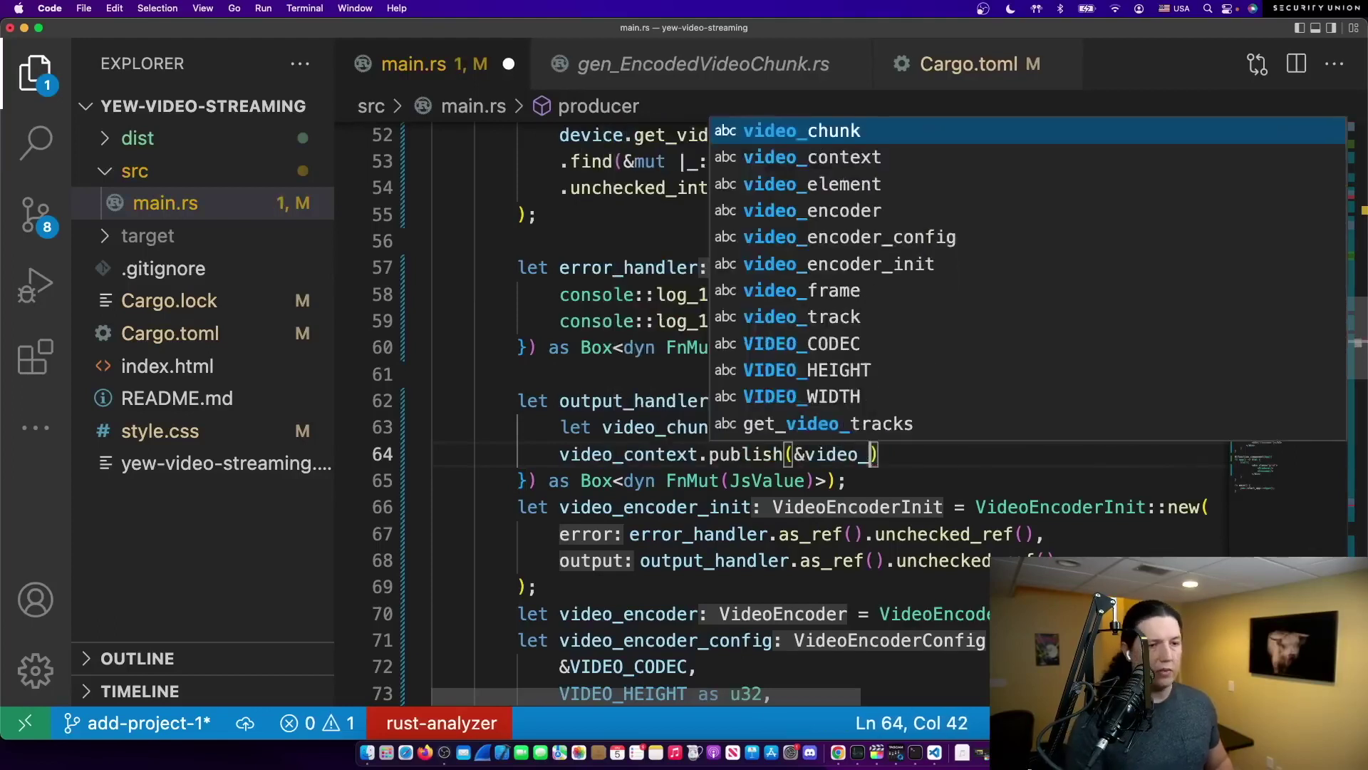
pyautogui.write('chunk);')
pyautogui.doubleClick(738, 454)
pyautogui.press('BackSpace')
pyautogui.hotkey('ctrl', 'space')
pyautogui.press('Down')
pyautogui.press('Down')
pyautogui.press('Down')
pyautogui.press('Return')
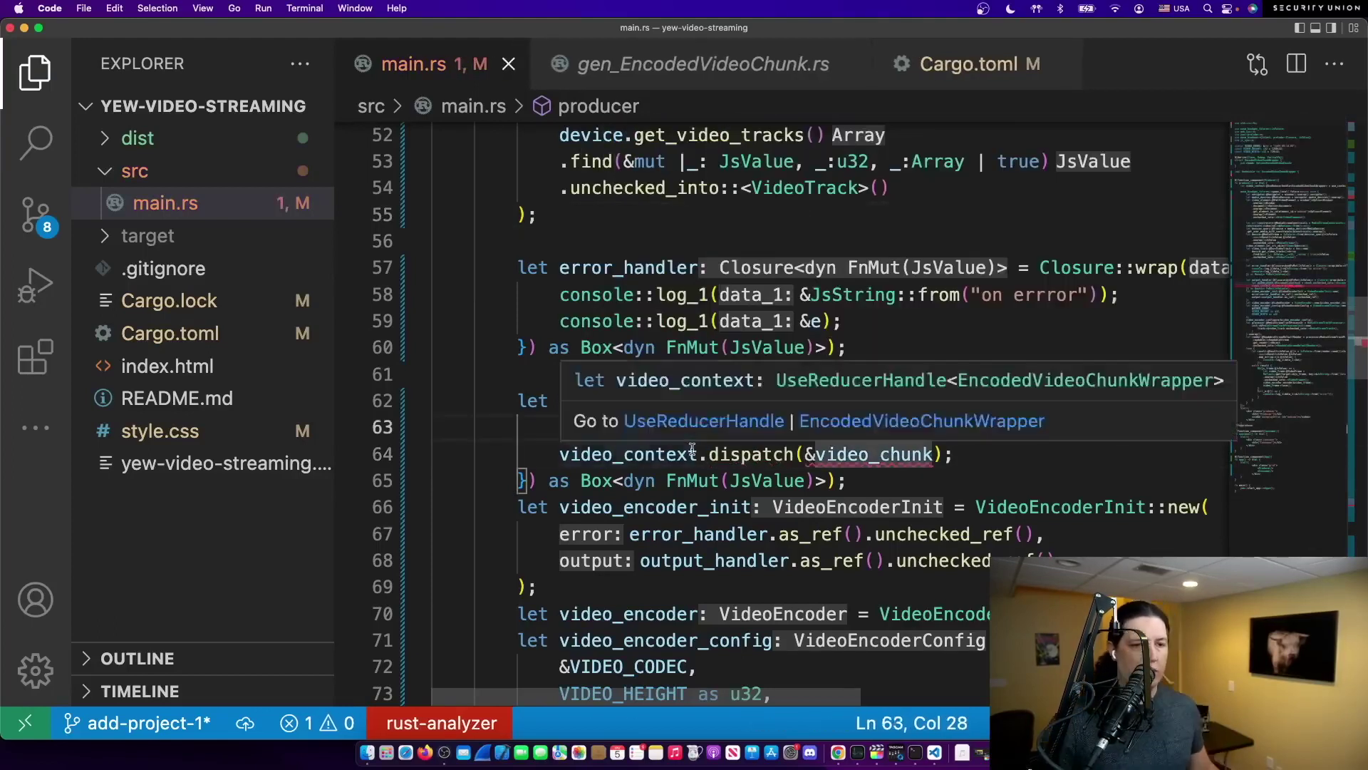
# - Dispatch EncodedVideoChunkWrapper { chunk: Some(video_chunk) } and save main.rs
pyautogui.doubleClick(865, 453)
pyautogui.write('Encoded')
pyautogui.press('Down')
pyautogui.press('Down')
pyautogui.press('Down')
pyautogui.press('Return')
pyautogui.write('{chunk: video')
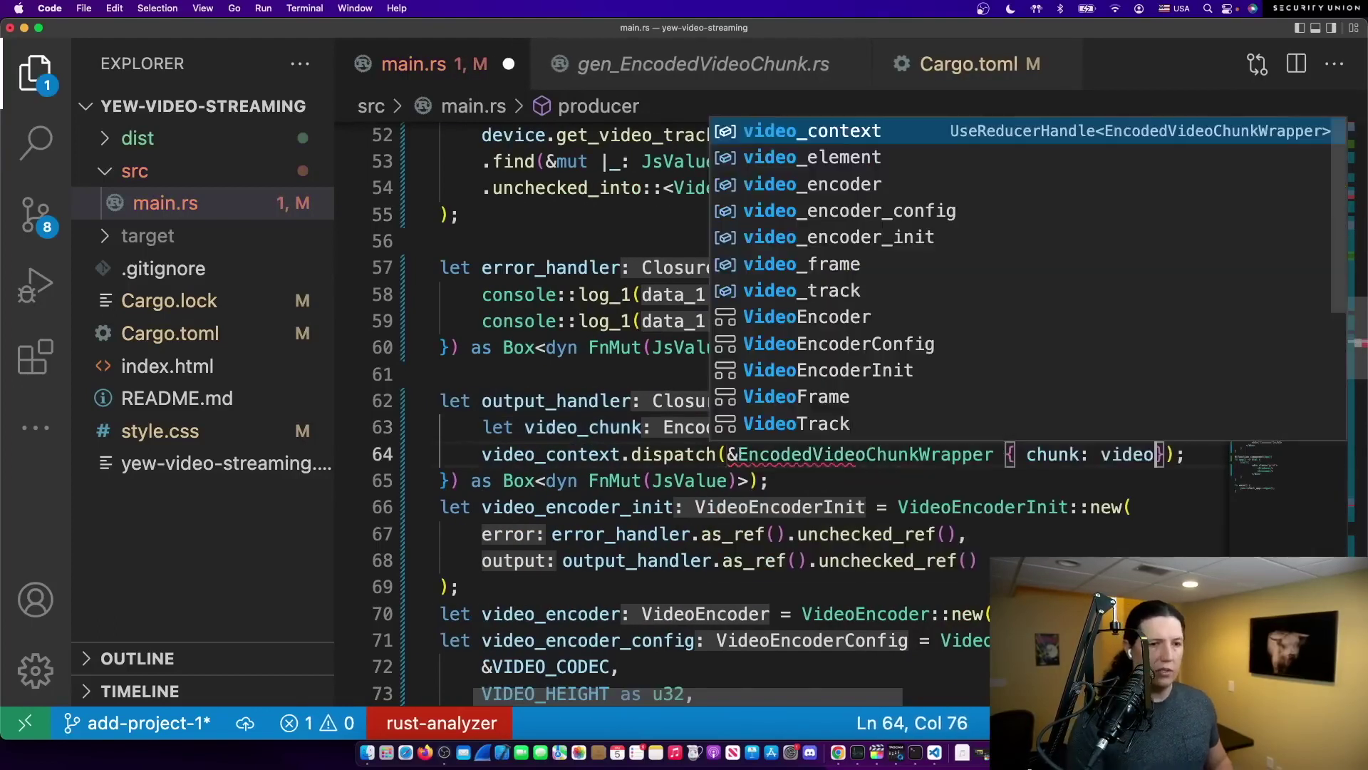
pyautogui.write('_chunkSome()')
pyautogui.press('super+s')
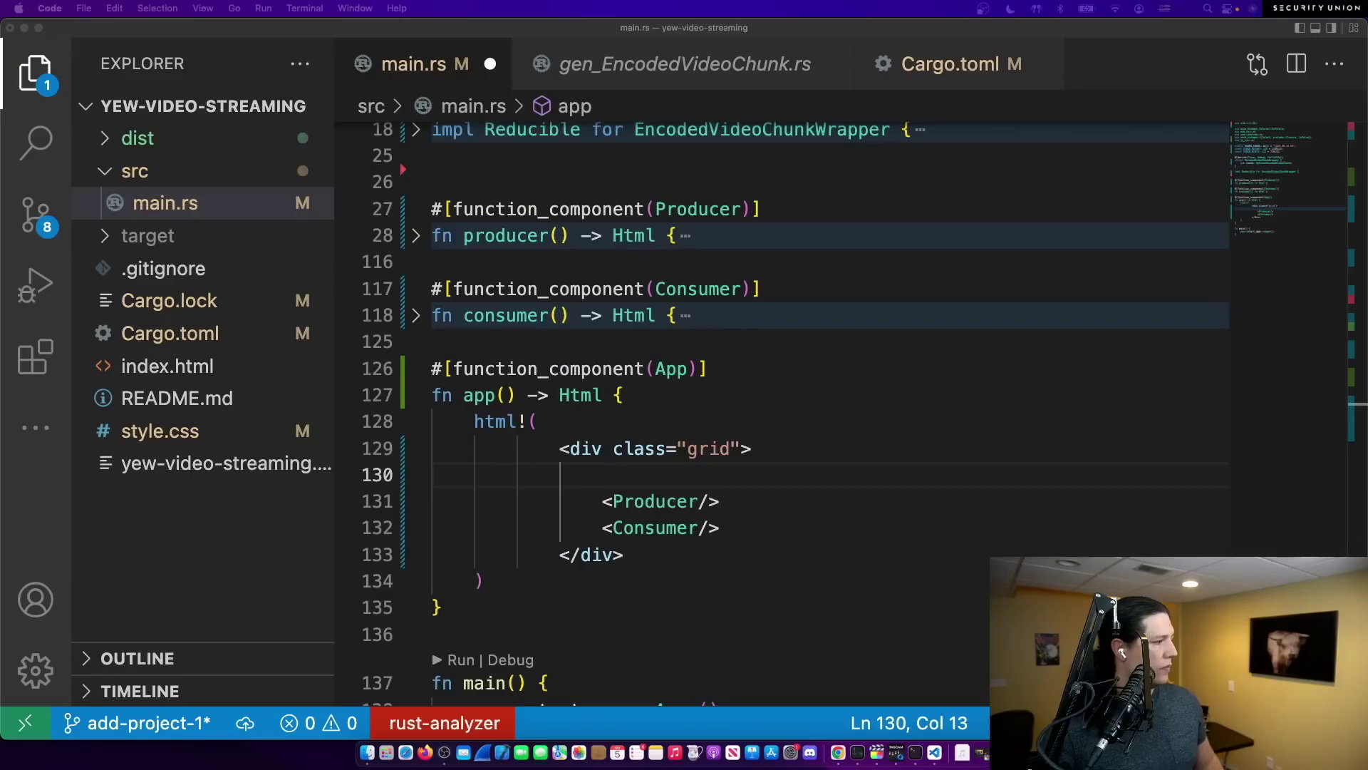
# - Wrap the Producer/Consumer grid div in <VideoChunksProvider> tags and add a new line above
pyautogui.press('super+shift+Return')
pyautogui.write('<VideoChunksProvider>')
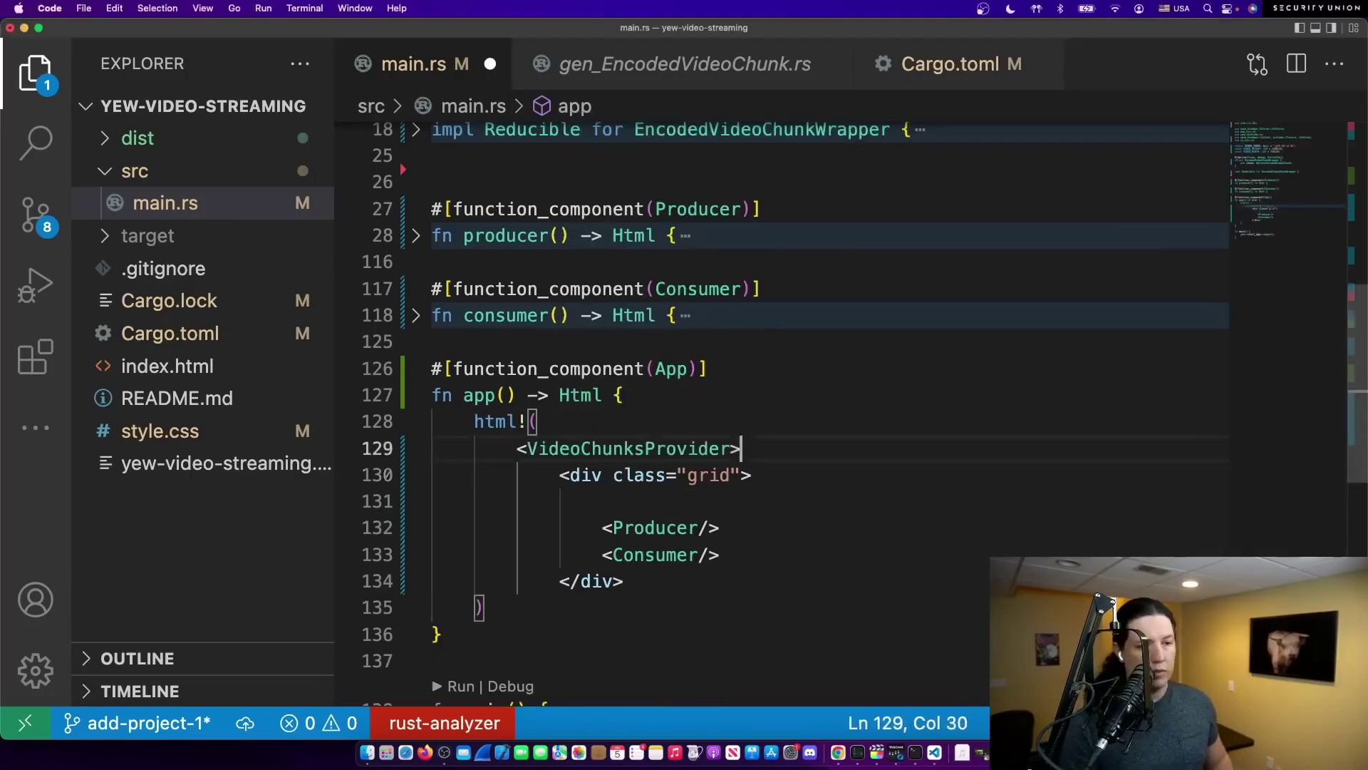
pyautogui.press('Down')
pyautogui.press('Down')
pyautogui.press('super+shift+k')
pyautogui.press('Down')
pyautogui.press('Down')
pyautogui.press('Return')
pyautogui.write('/Video')
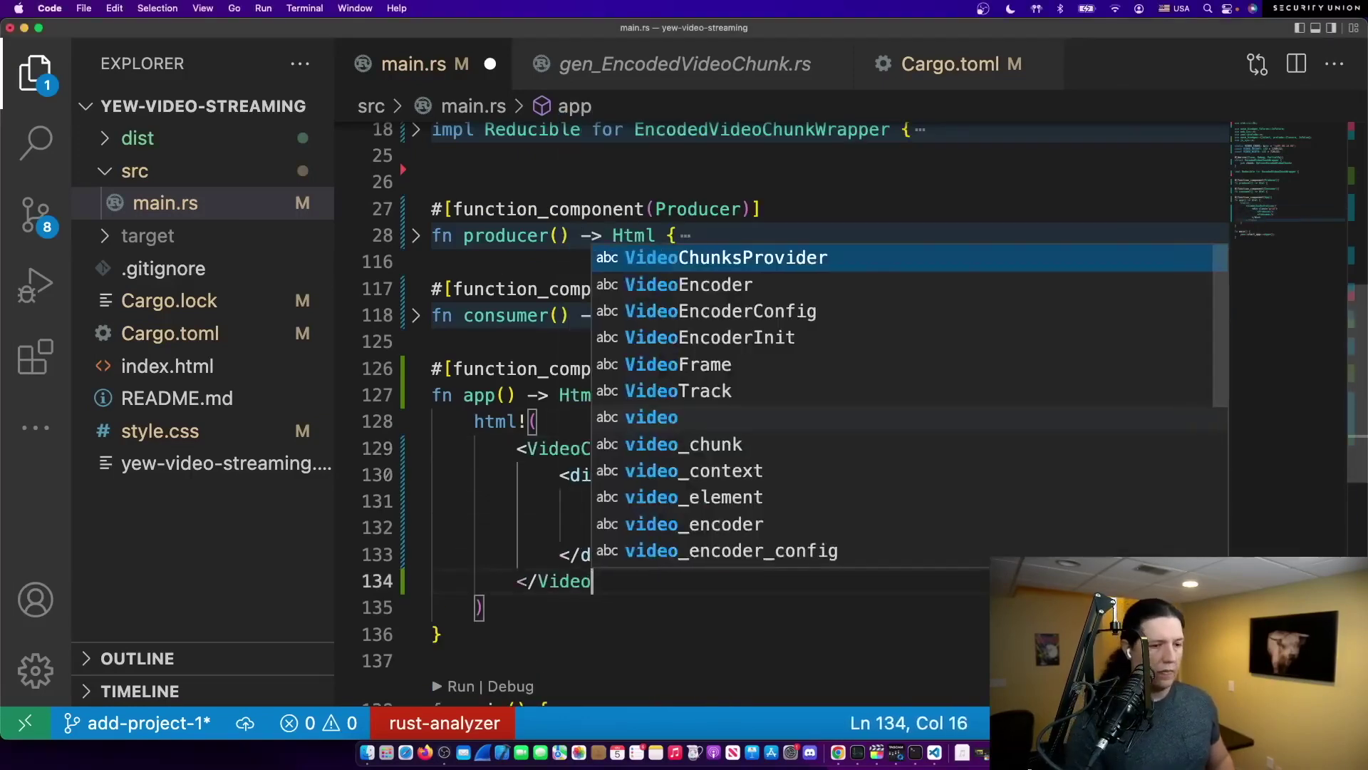
pyautogui.write('Chui')
pyautogui.press('Return')
pyautogui.write('>')
pyautogui.hotkey('ctrl', '-')
pyautogui.press('Return')
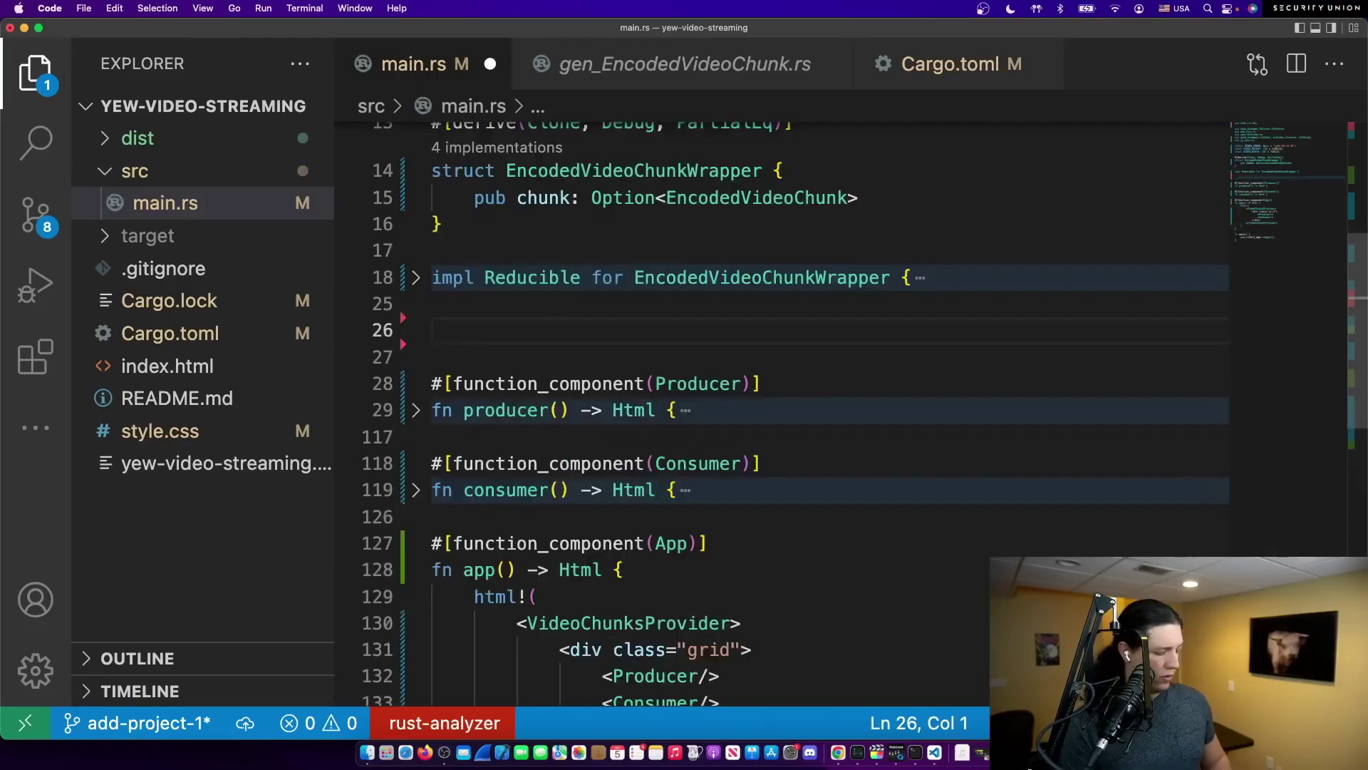
pyautogui.write('#f')
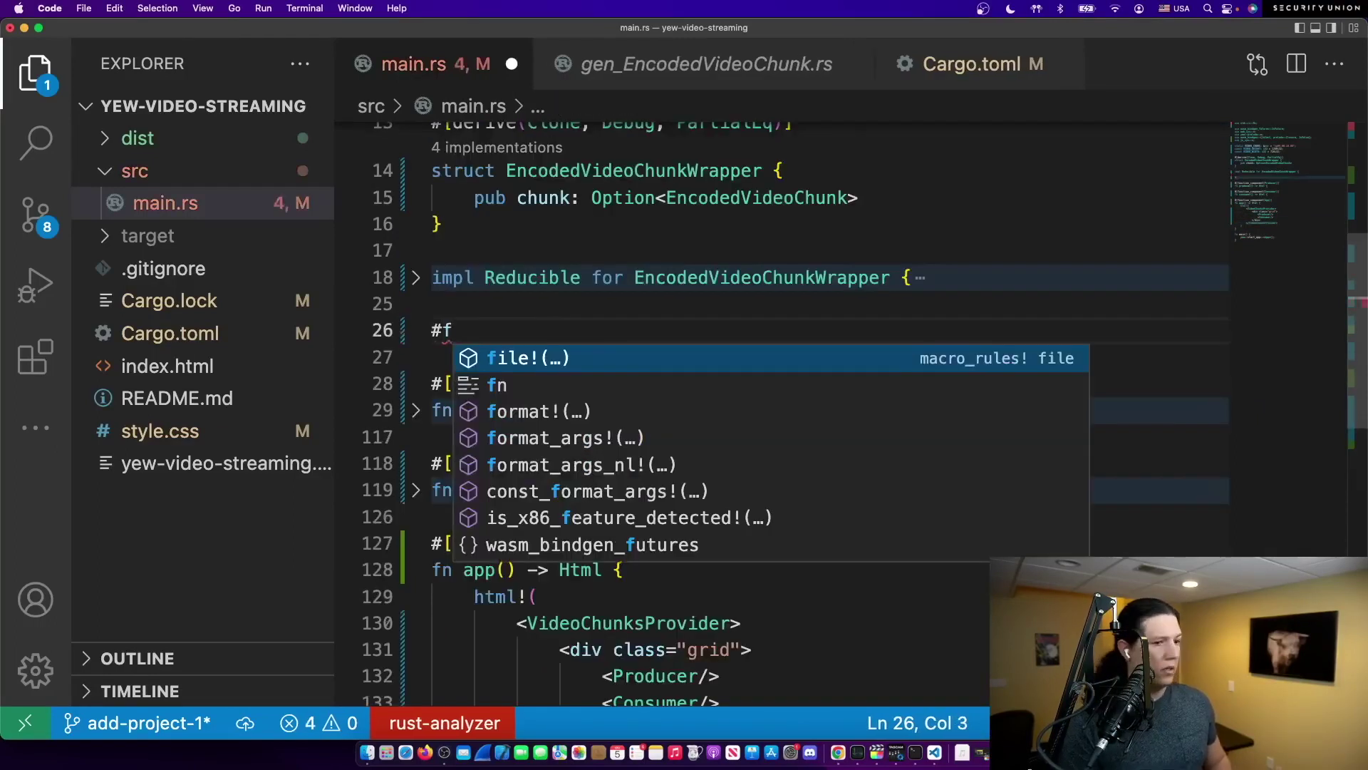
# - Declare a #[function_component] VideoChunksProvider function taking VideoChunksProviderProps
pyautogui.press('BackSpace')
pyautogui.write('[funct')
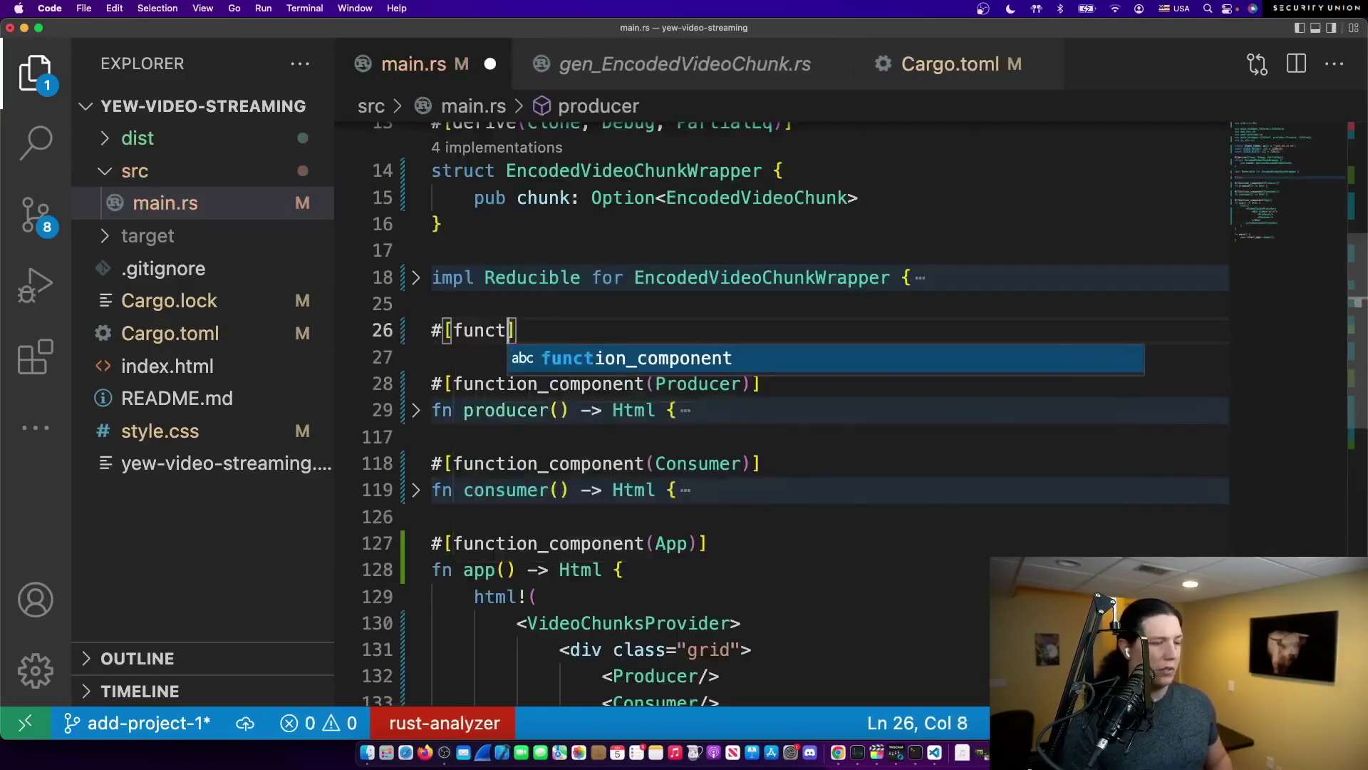
pyautogui.press('Return')
pyautogui.write('(VideoChunksProvider')
pyautogui.press('End')
pyautogui.press('Return')
pyautogui.write('pub fn Video')
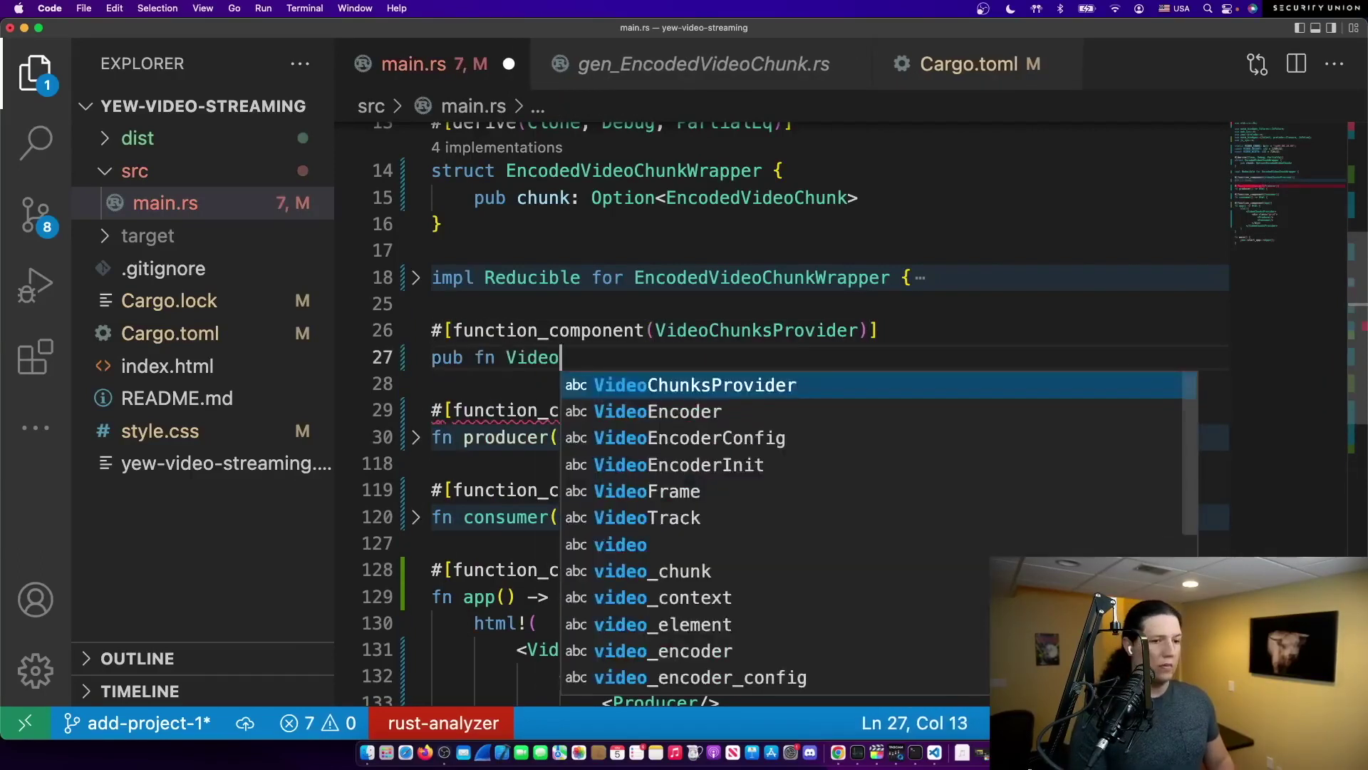
pyautogui.write('ChunksProviderImp(props: &VideoChunks')
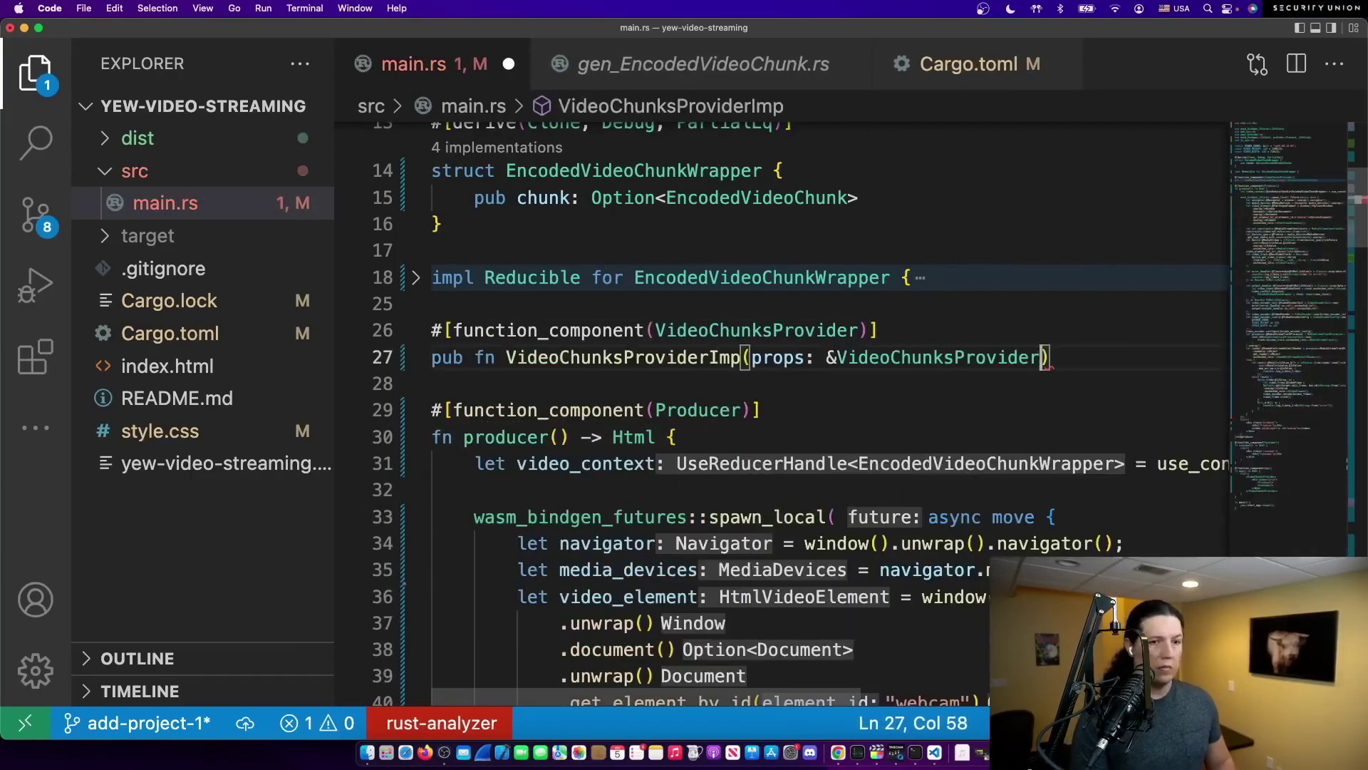
pyautogui.write('ProviderProps')
pyautogui.press('End')
pyautogui.write('-> Html {')
pyautogui.press('Return')
pyautogui.press('Up')
pyautogui.press('Up')
pyautogui.press('Up')
pyautogui.press('Return')
pyautogui.press('Return')
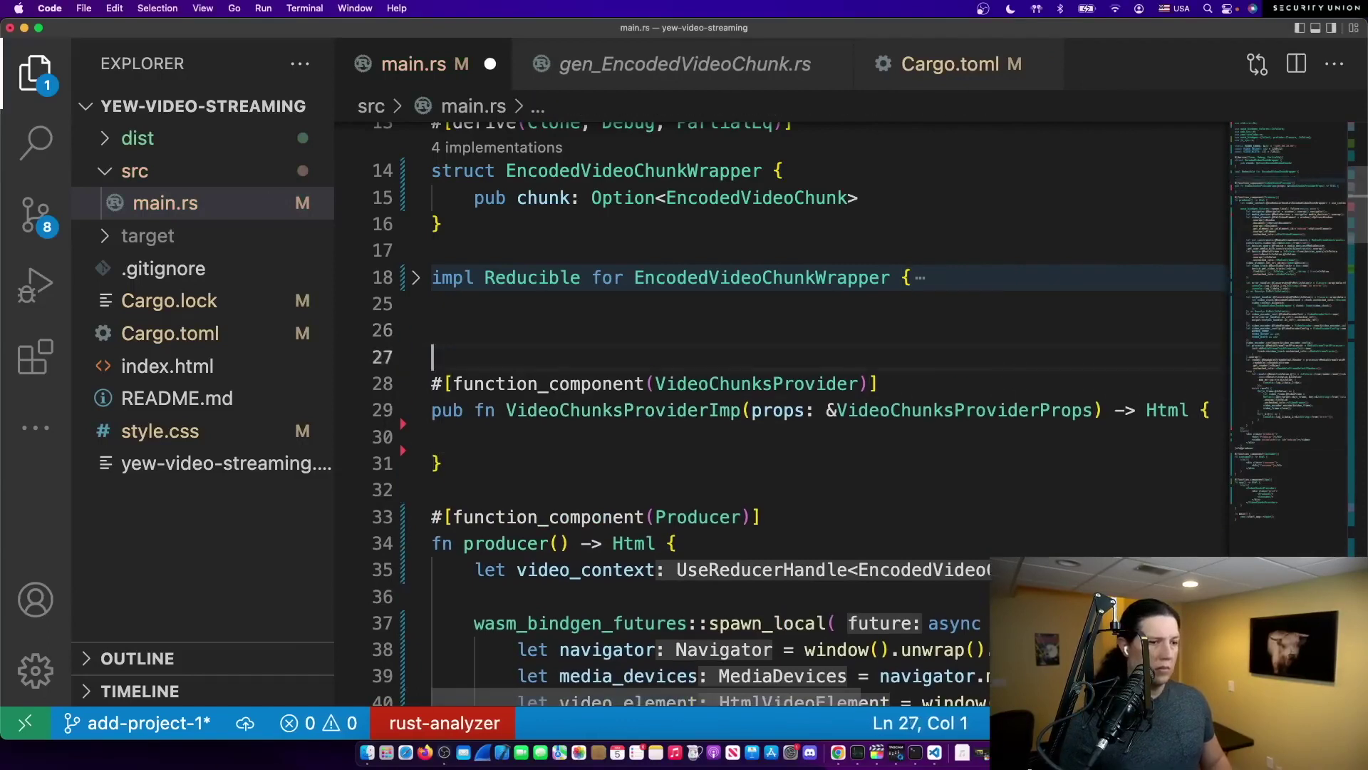
pyautogui.press('Up')
pyautogui.write('#[derive')
# - Add a derived VideoChunksProviderProps struct with a children field
pyautogui.press('BackSpace')
pyautogui.press('BackSpace')
pyautogui.press('BackSpace')
pyautogui.write('rive(Proper')
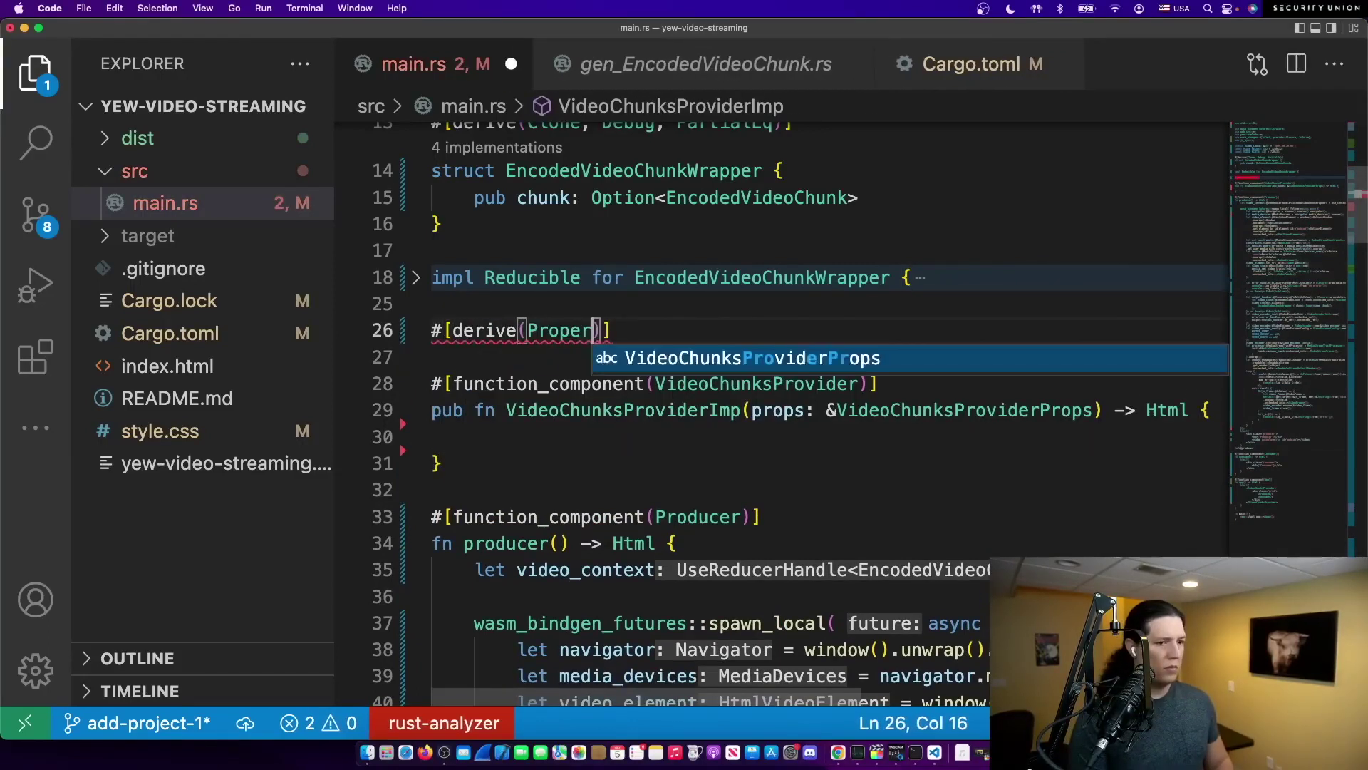
pyautogui.write('ties, Debug, PartialEq')
pyautogui.press('End')
pyautogui.press('Return')
pyautogui.write('pub struct VideoChunks')
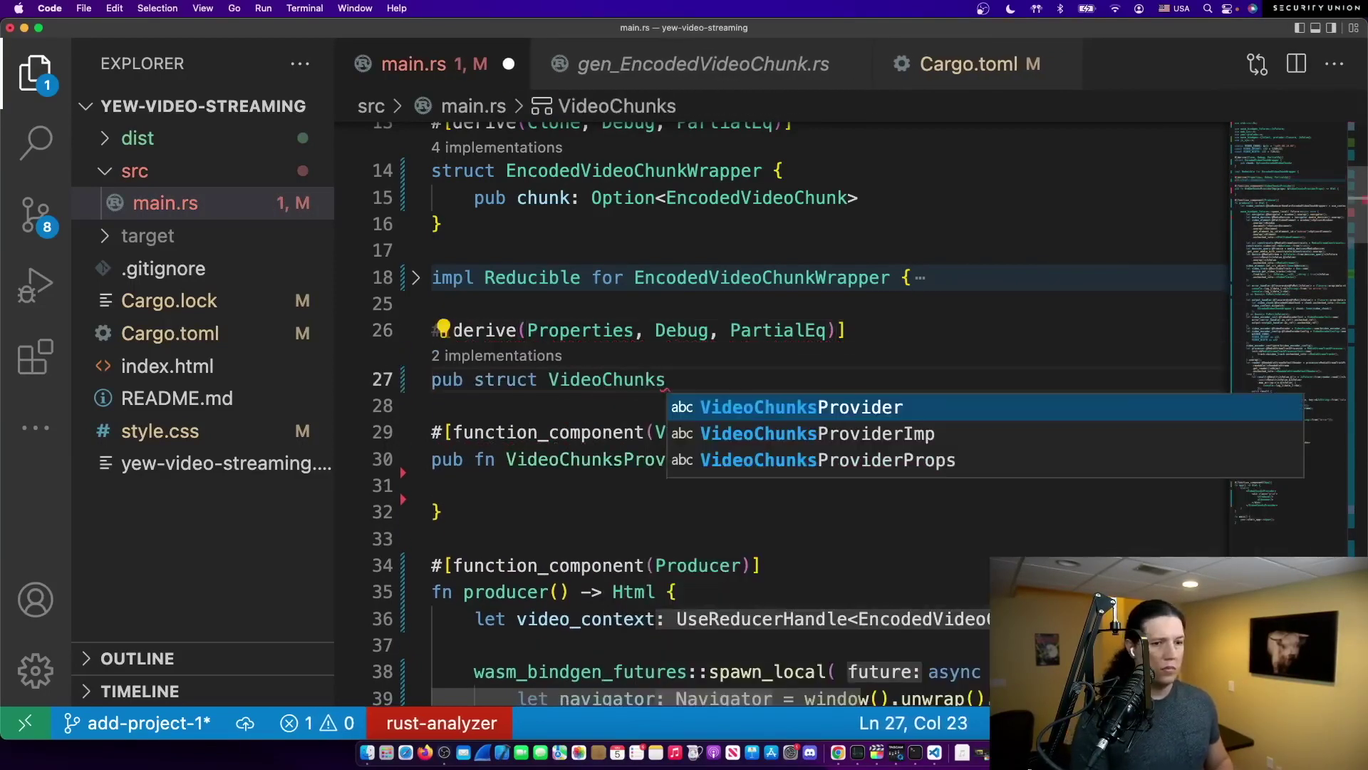
pyautogui.write('ProviderProps')
pyautogui.write(' {')
pyautogui.press('Return')
pyautogui.write('#[prop_')
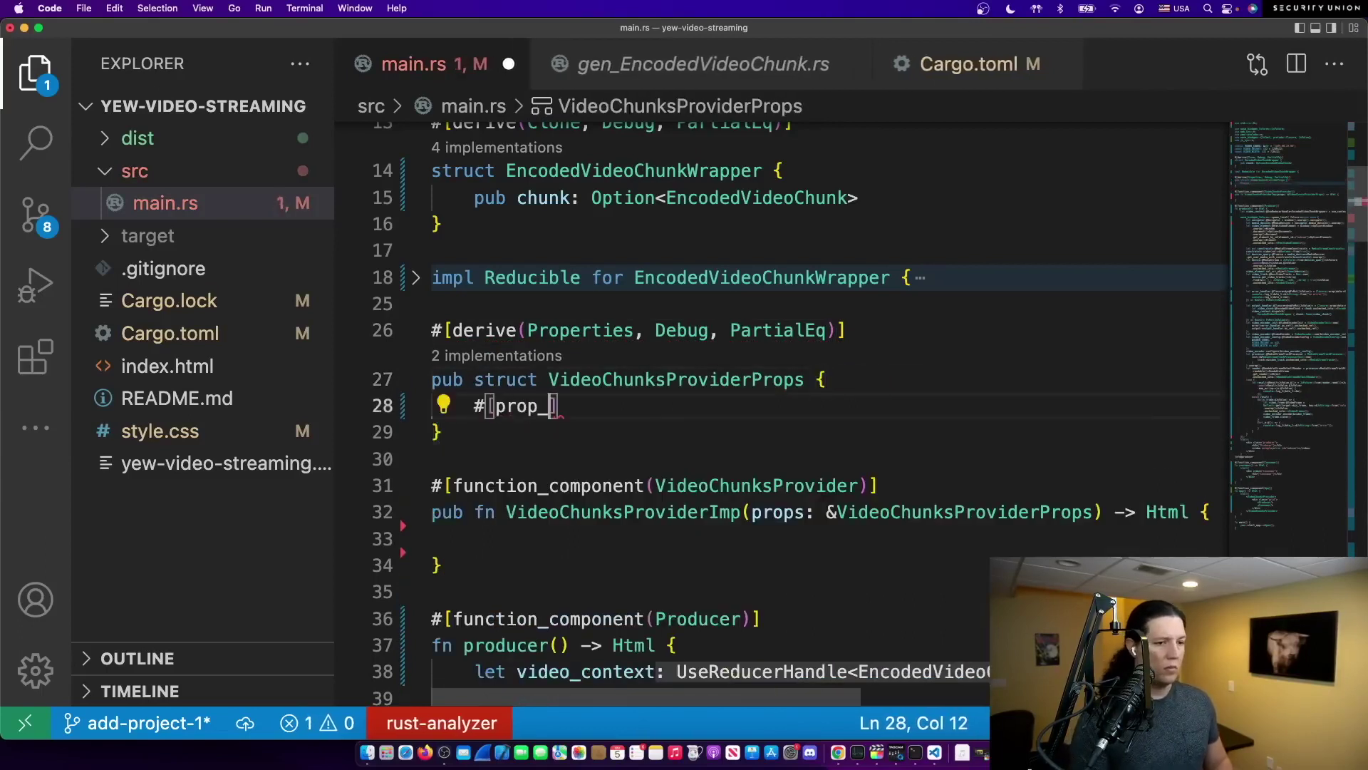
pyautogui.write('or_default]')
pyautogui.press('Return')
pyautogui.write('pub children: Ch')
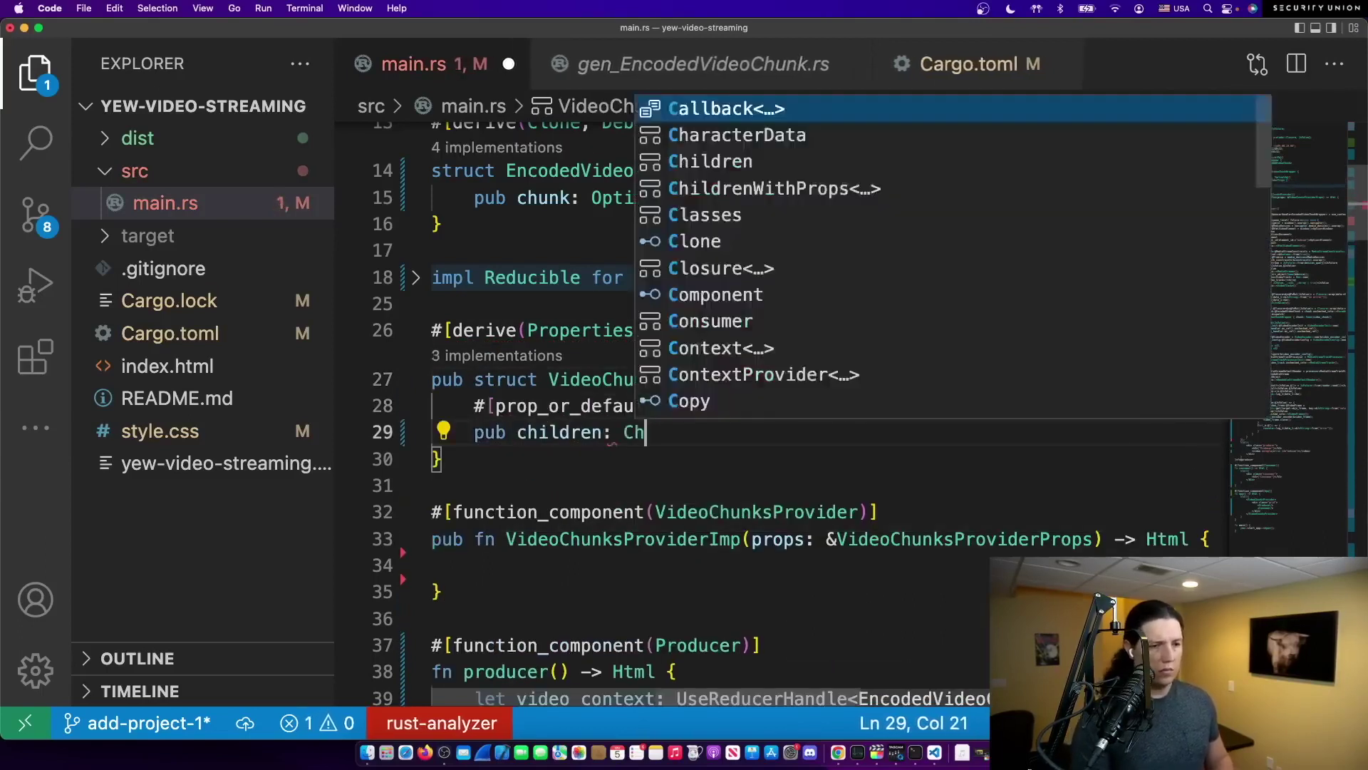
pyautogui.write('ildren')
pyautogui.scroll(-1, 684, 428)
# - Seed a use_reducer with an EncodedVideoChunkWrapper whose chunk is None
pyautogui.click(432, 491)
pyautogui.press('Tab')
pyautogui.write('let msg ==')
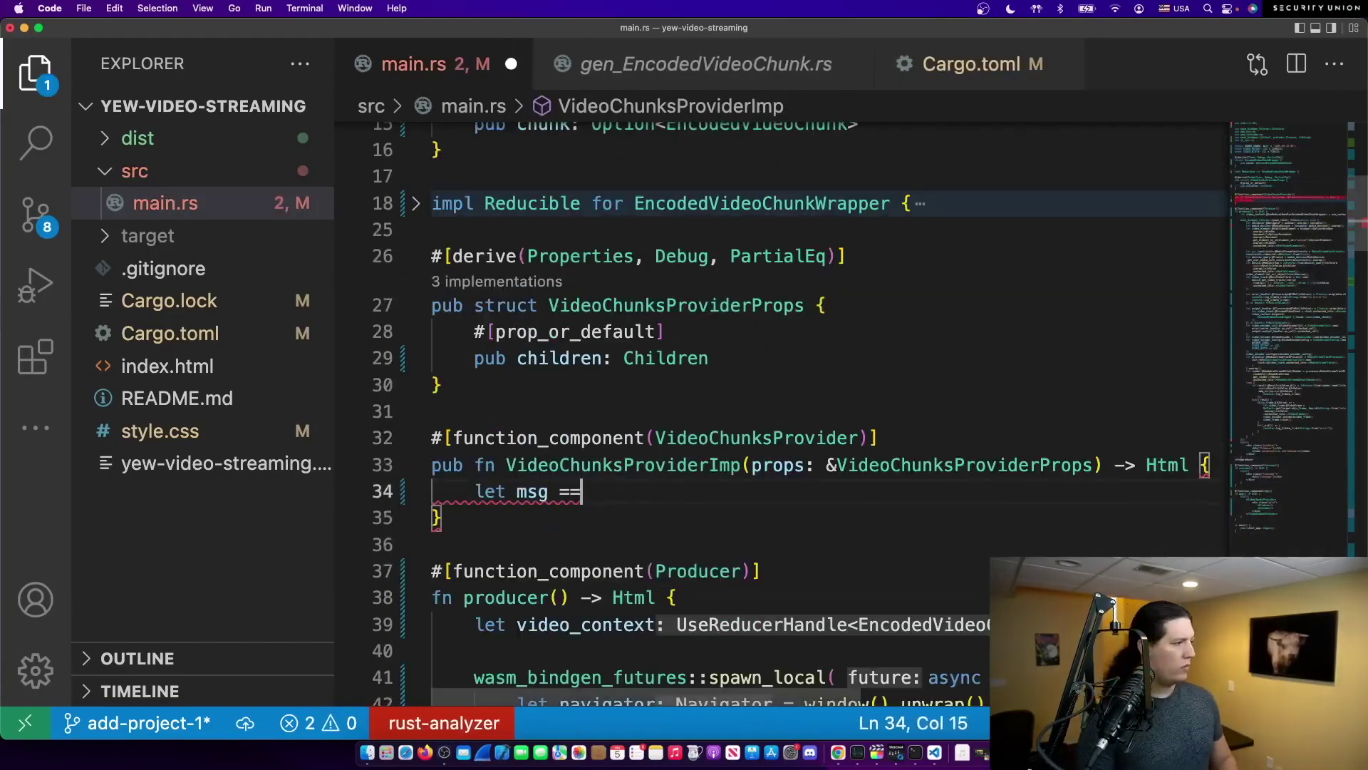
pyautogui.press('BackSpace')
pyautogui.write('use_reducer(|| EncodedVideoChunkWrapper')
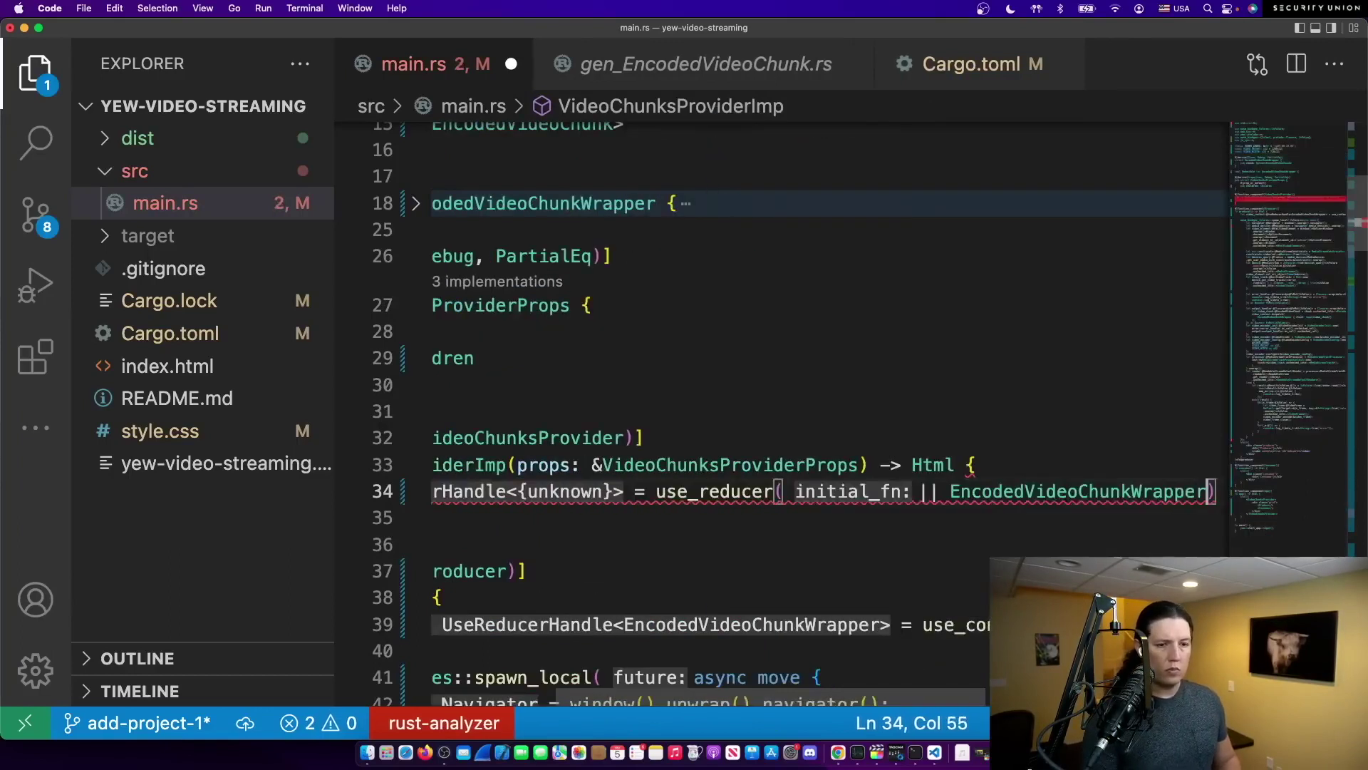
pyautogui.write(' {')
pyautogui.press('Return')
pyautogui.write('chunk: None')
pyautogui.press('Escape')
pyautogui.press('Down')
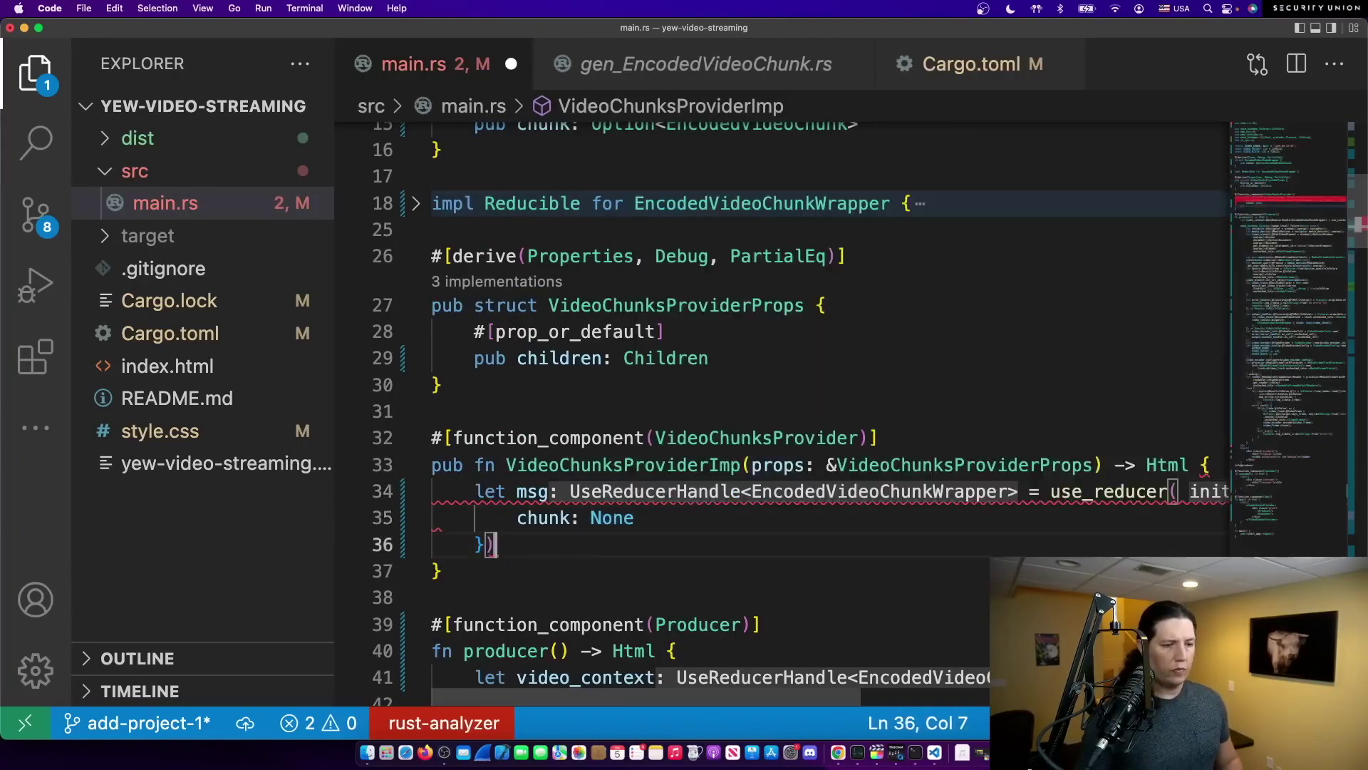
pyautogui.write(';')
# - Return html! wrapping props.children in ContextProvider<UseReducerHandle<EncodedVideoChunkWrapper>> with its closing tag
pyautogui.press('Return')
pyautogui.press('Return')
pyautogui.write('html! { <ContextProvider<')
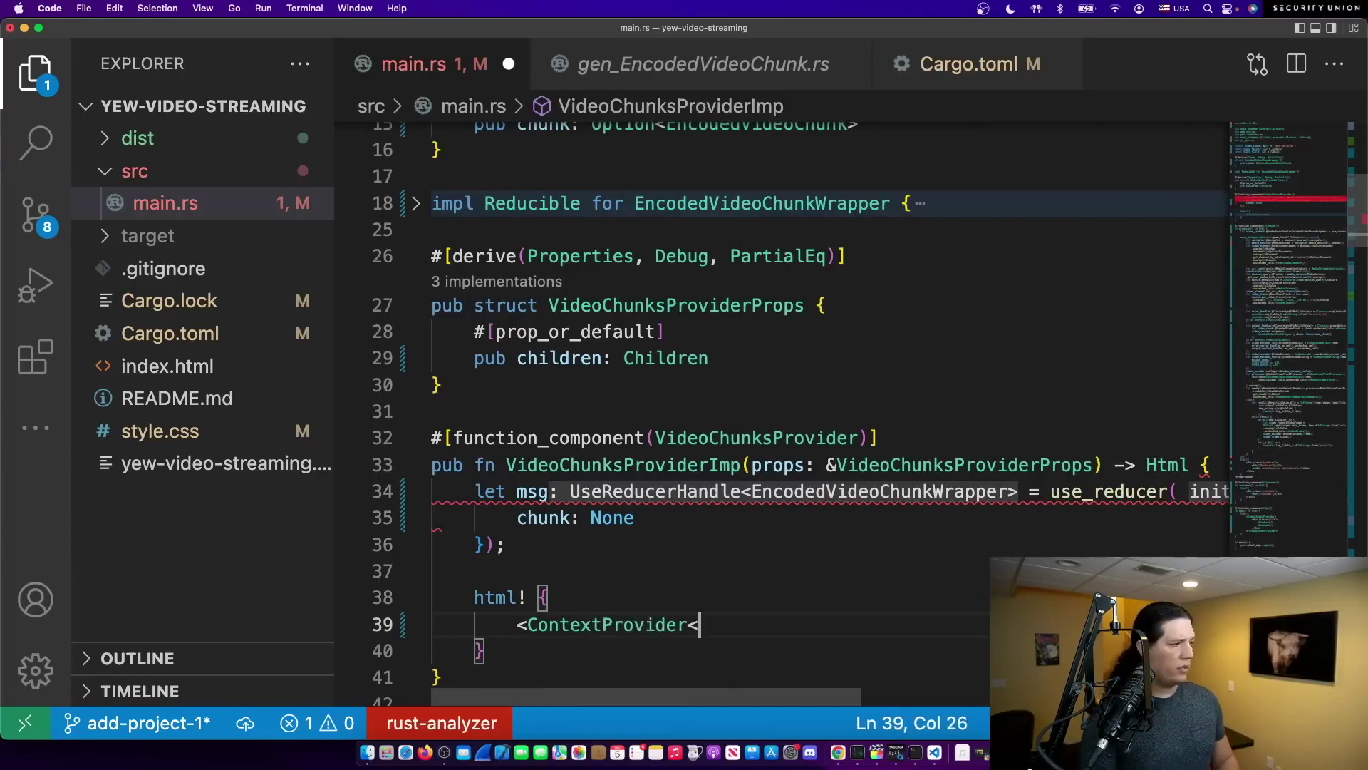
pyautogui.write('UseReducerHandle<EncodedVideoChunkWrapper>> context={msg}>')
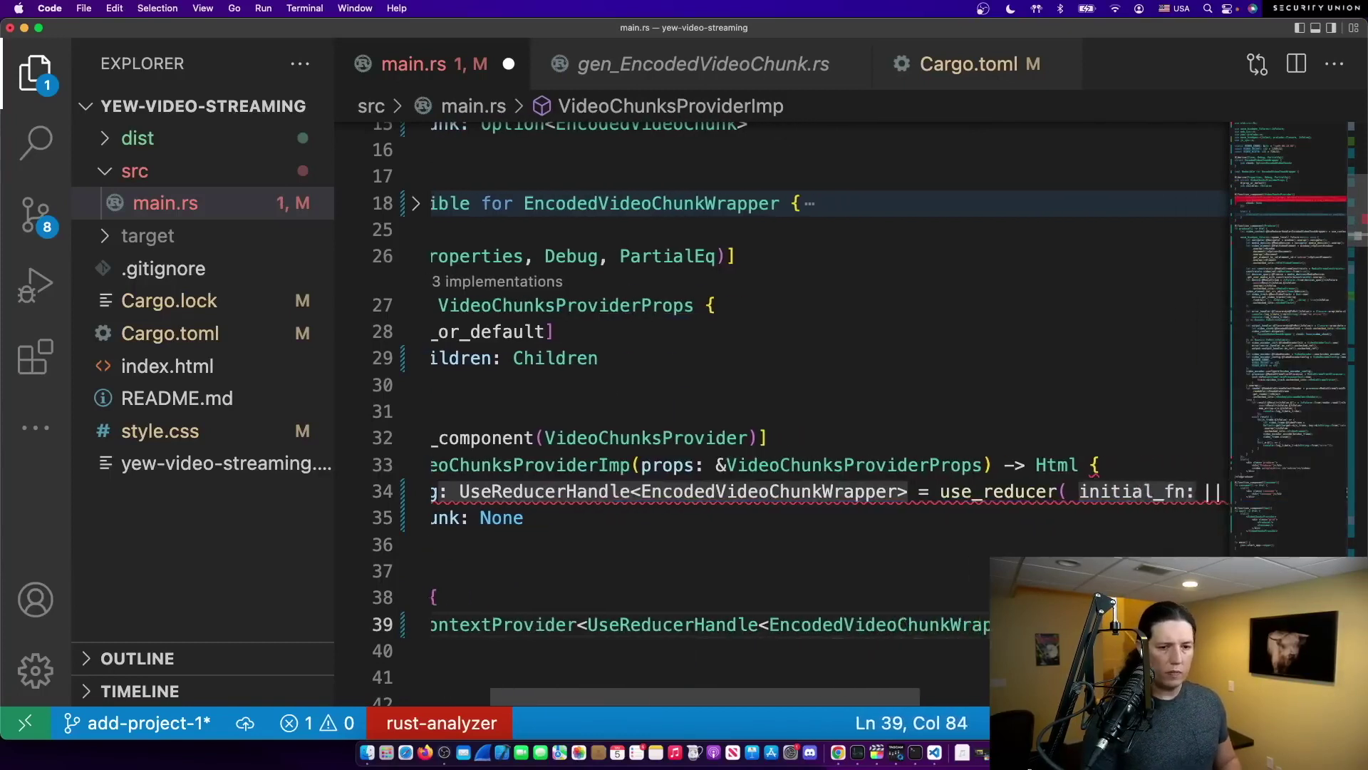
pyautogui.press('Return')
pyautogui.write('{props.children.clone()}')
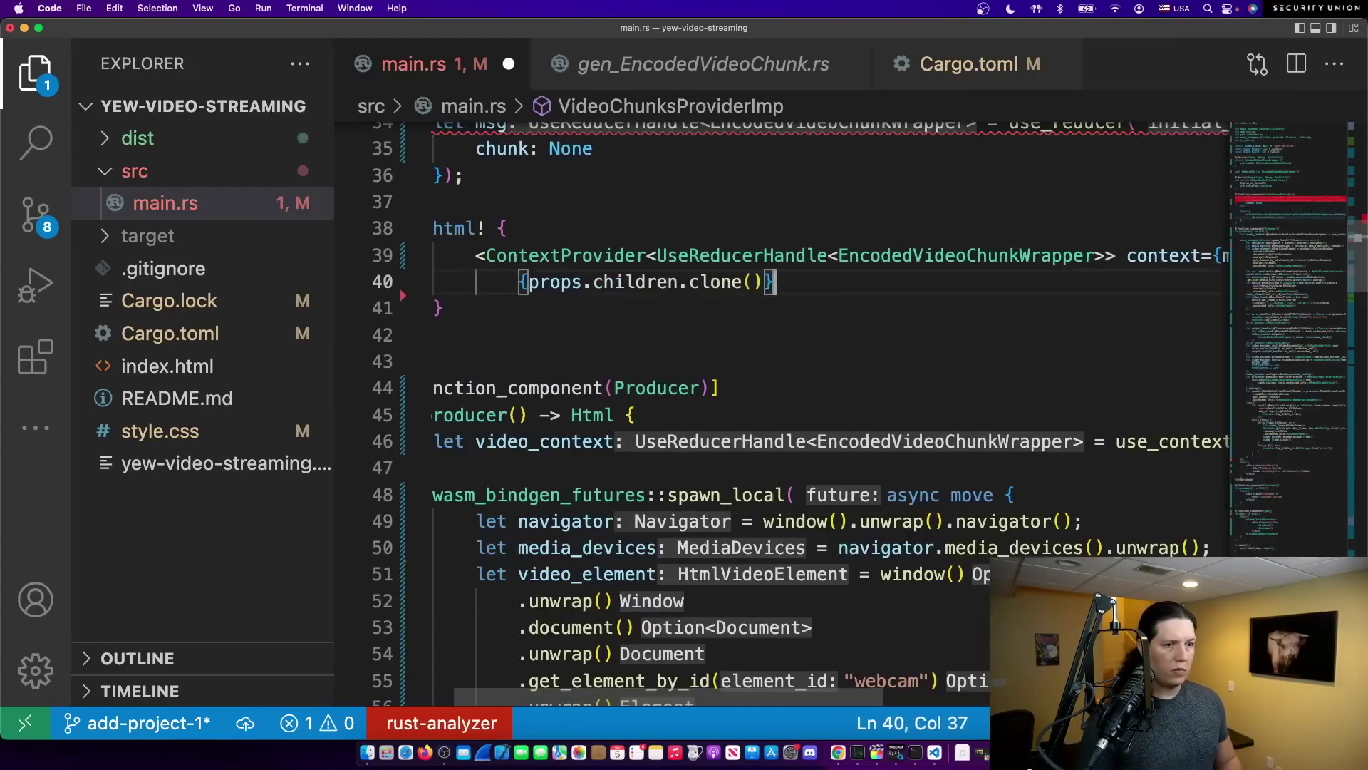
pyautogui.press('Return')
pyautogui.write('</')
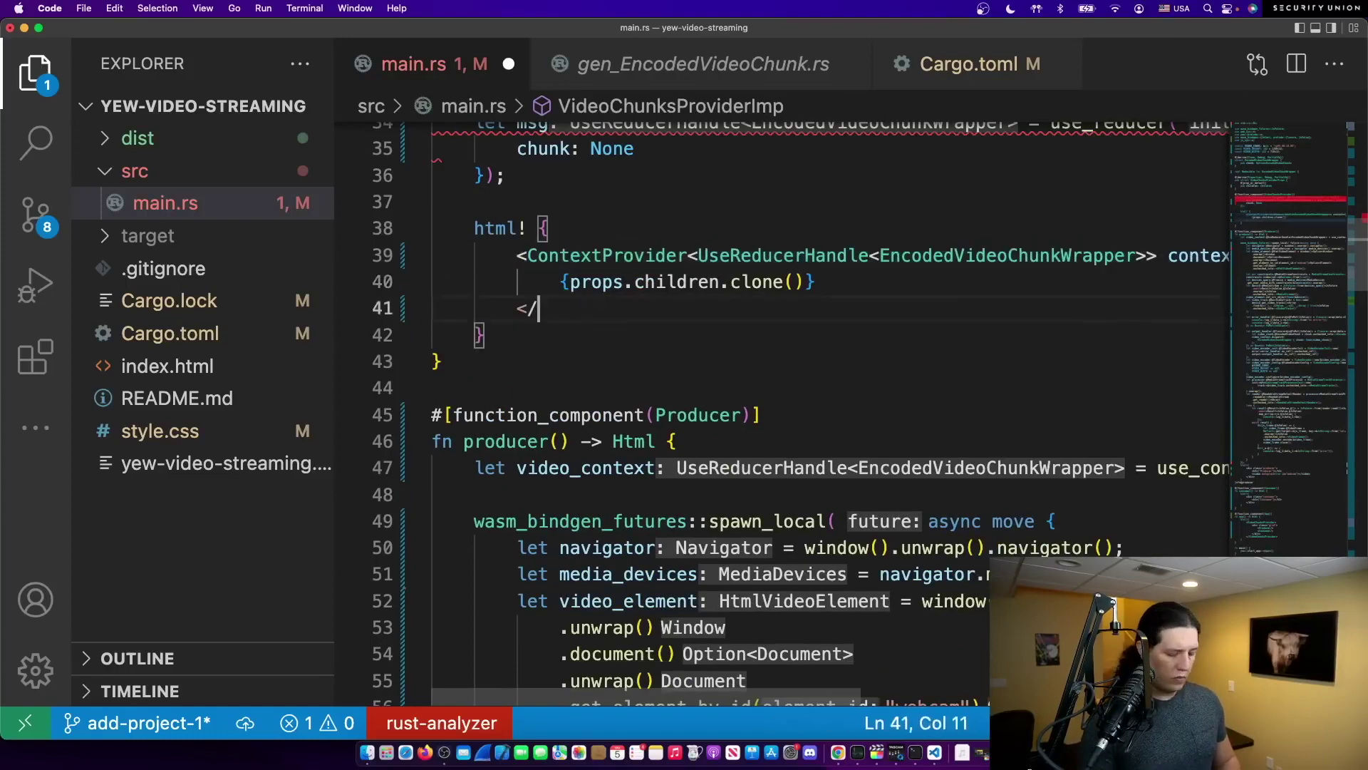
pyautogui.write('ContextProvider<UseReducerHandle<Enco')
pyautogui.press('Return')
pyautogui.write('>>')
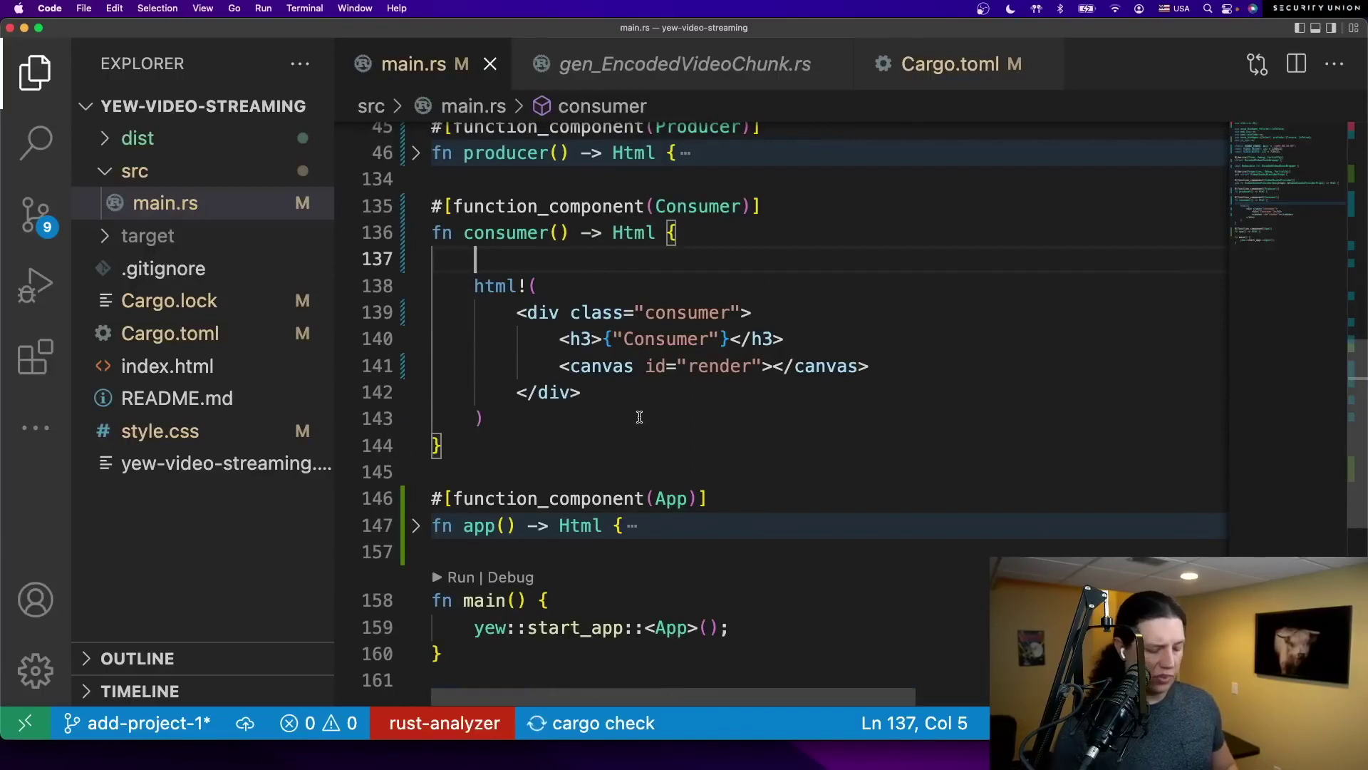
pyautogui.write('lwrt')
pyautogui.write('t video_')
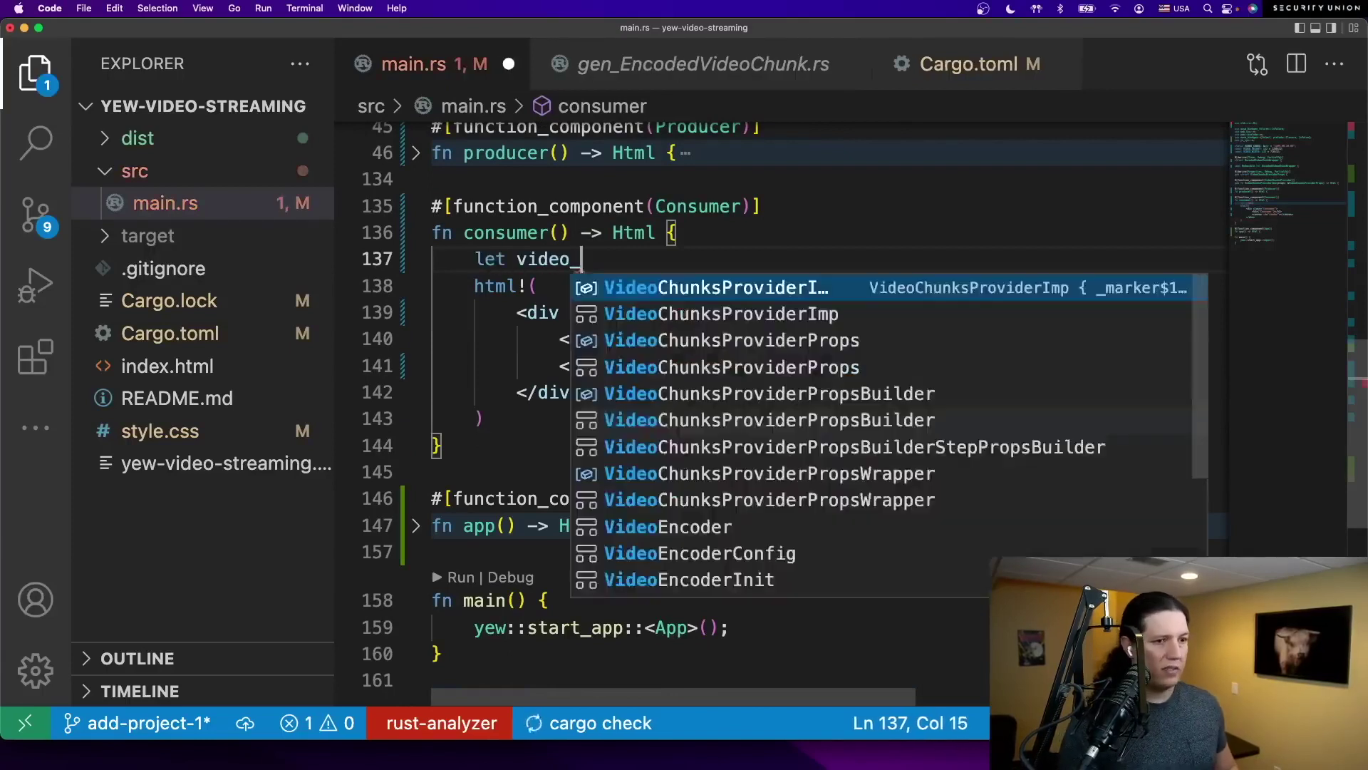
pyautogui.write('ctx = use_context::<UseR')
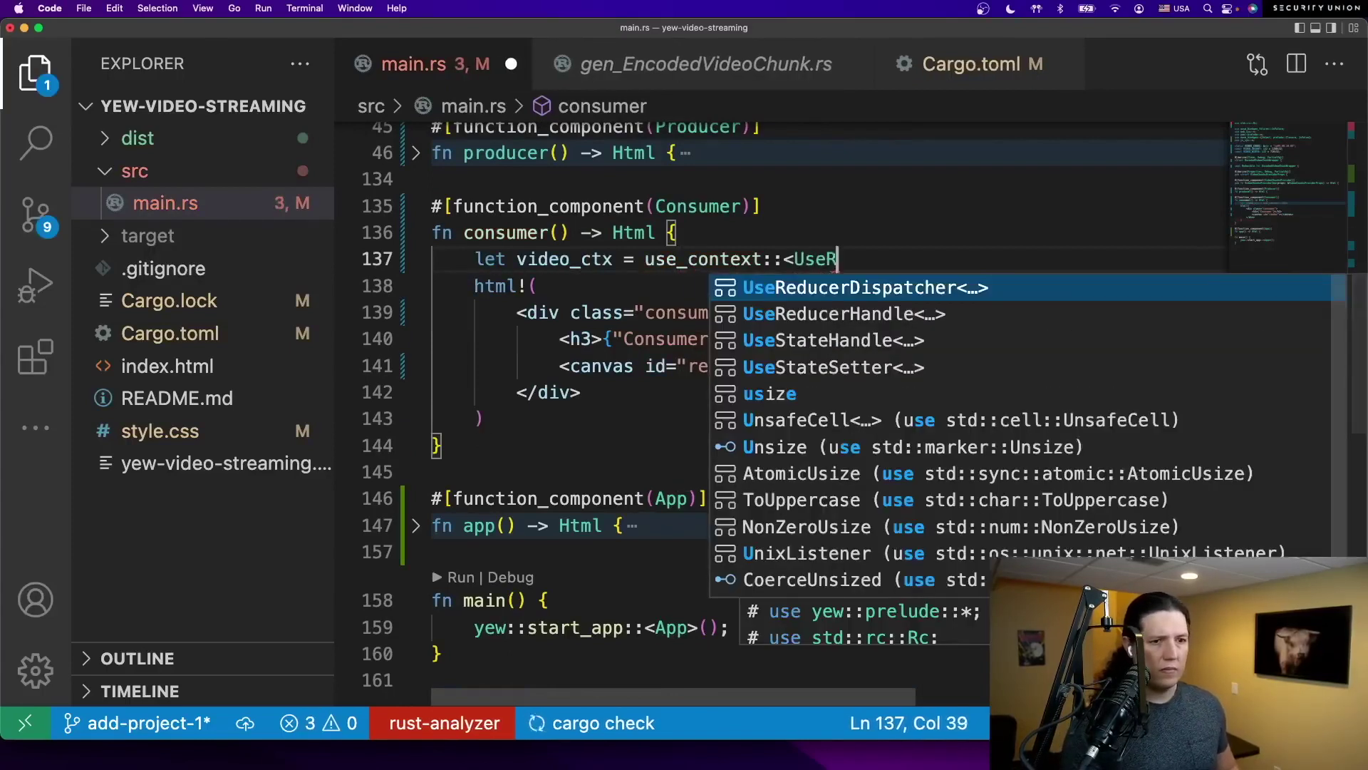
pyautogui.write('educ')
# - Read the UseReducerHandle video context, save, and add a use_state(|| None) decoder state
pyautogui.press('BackSpace')
pyautogui.press('BackSpace')
pyautogui.press('BackSpace')
pyautogui.write('Reducer')
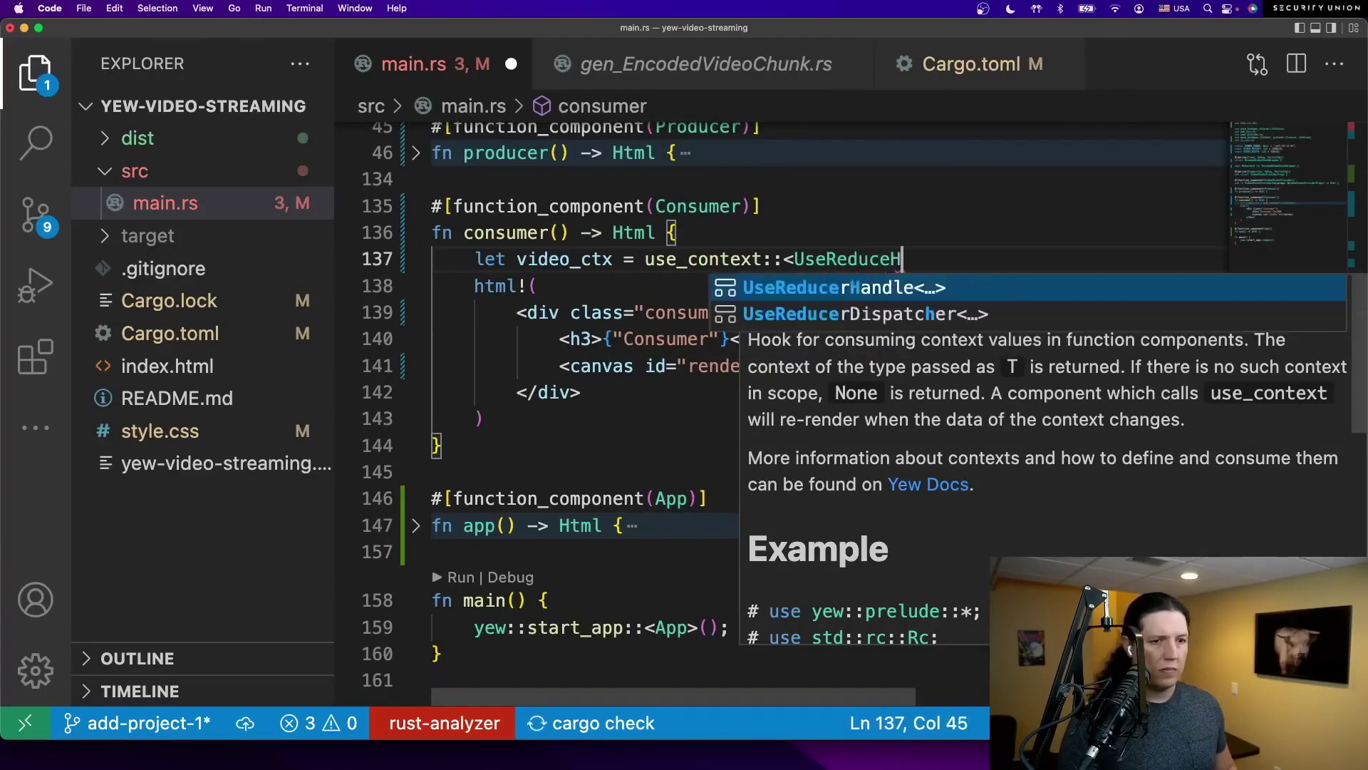
pyautogui.press('Tab')
pyautogui.write('<EncodedVideoChunkWrapper>>(')
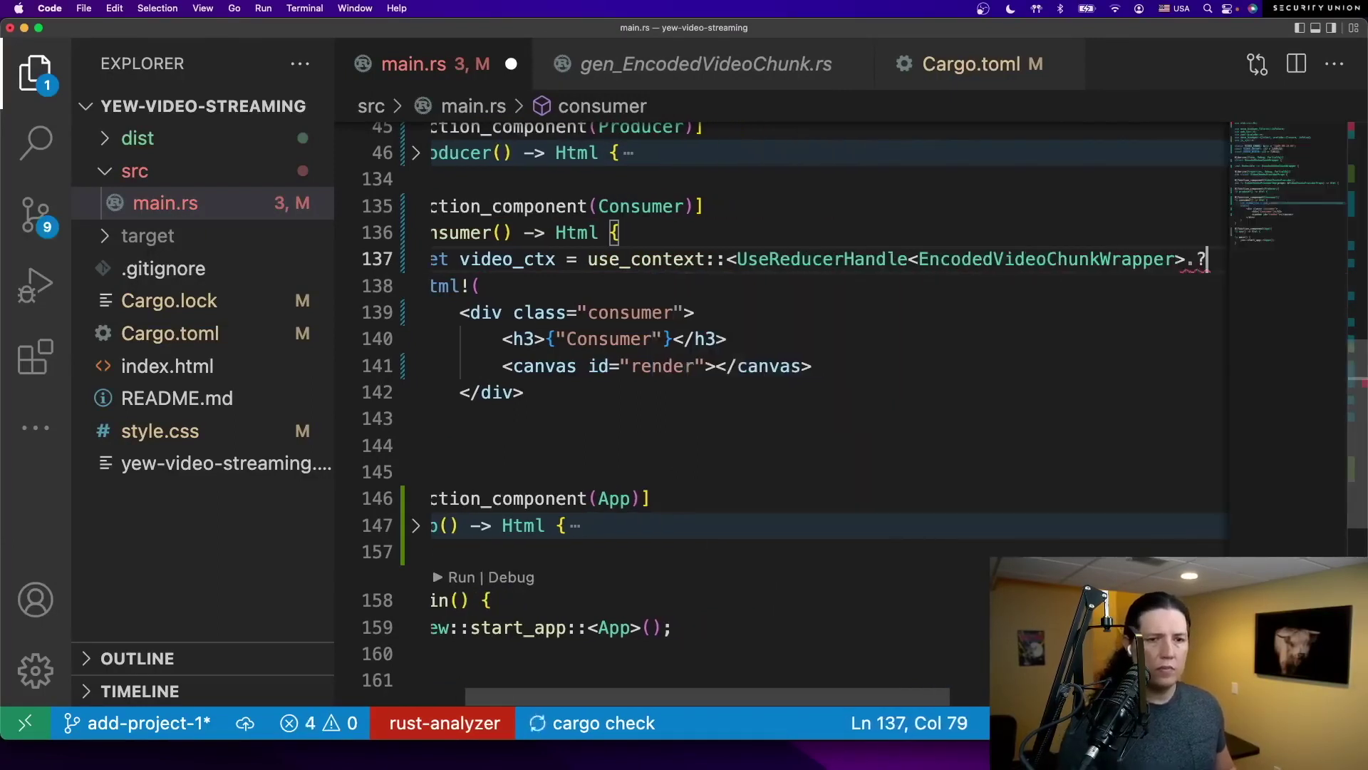
pyautogui.write(');')
pyautogui.press('super+s')
pyautogui.press('Return')
pyautogui.write('let')
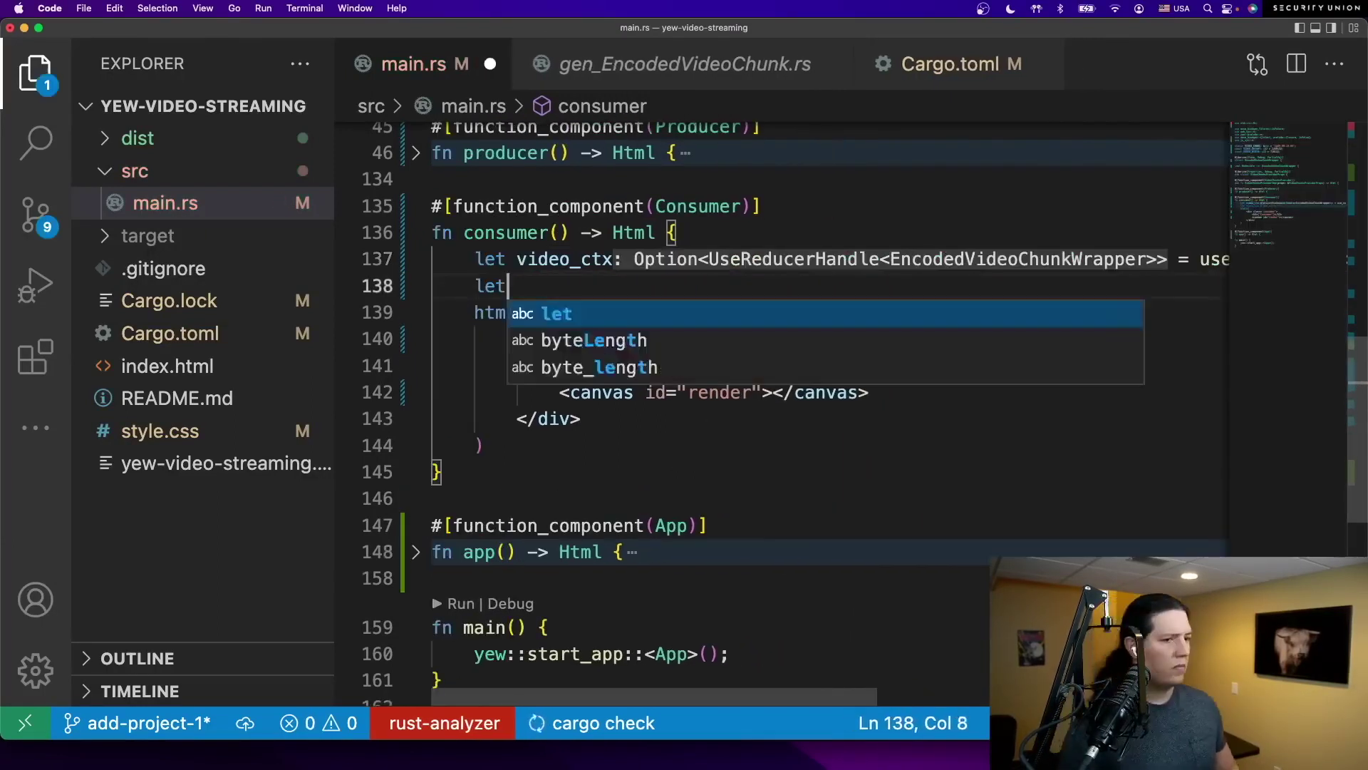
pyautogui.write(' video_decoder = ')
pyautogui.write('Use')
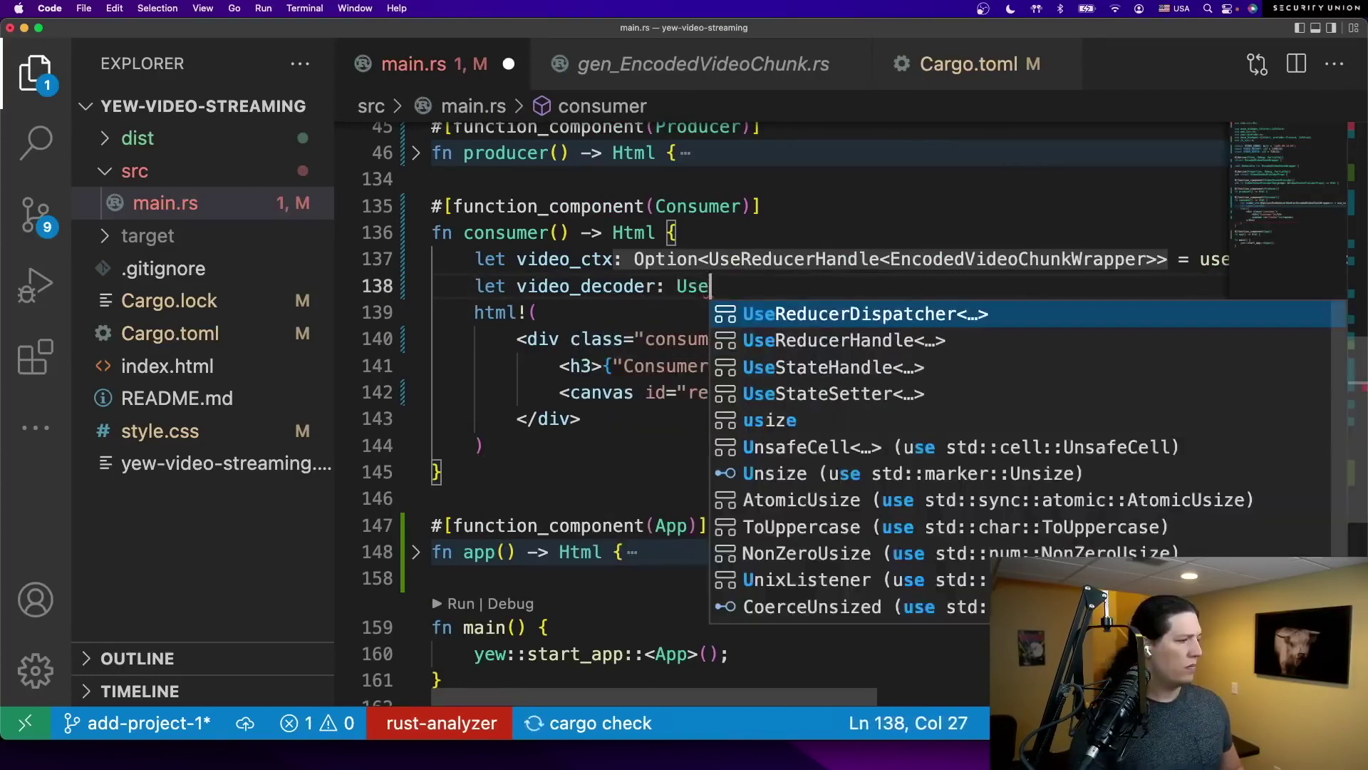
pyautogui.write('StateHandle<Option<VideoDecod')
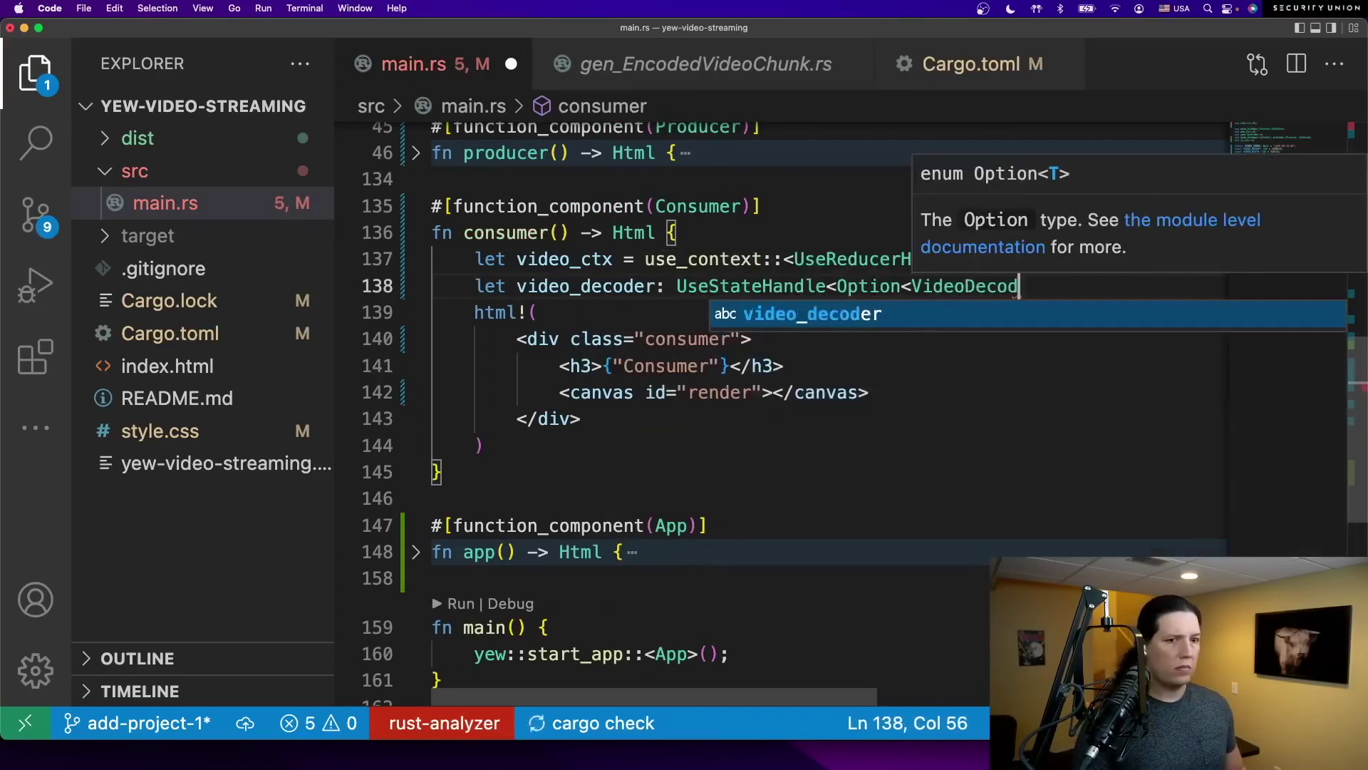
pyautogui.write('er>> = use_state(||')
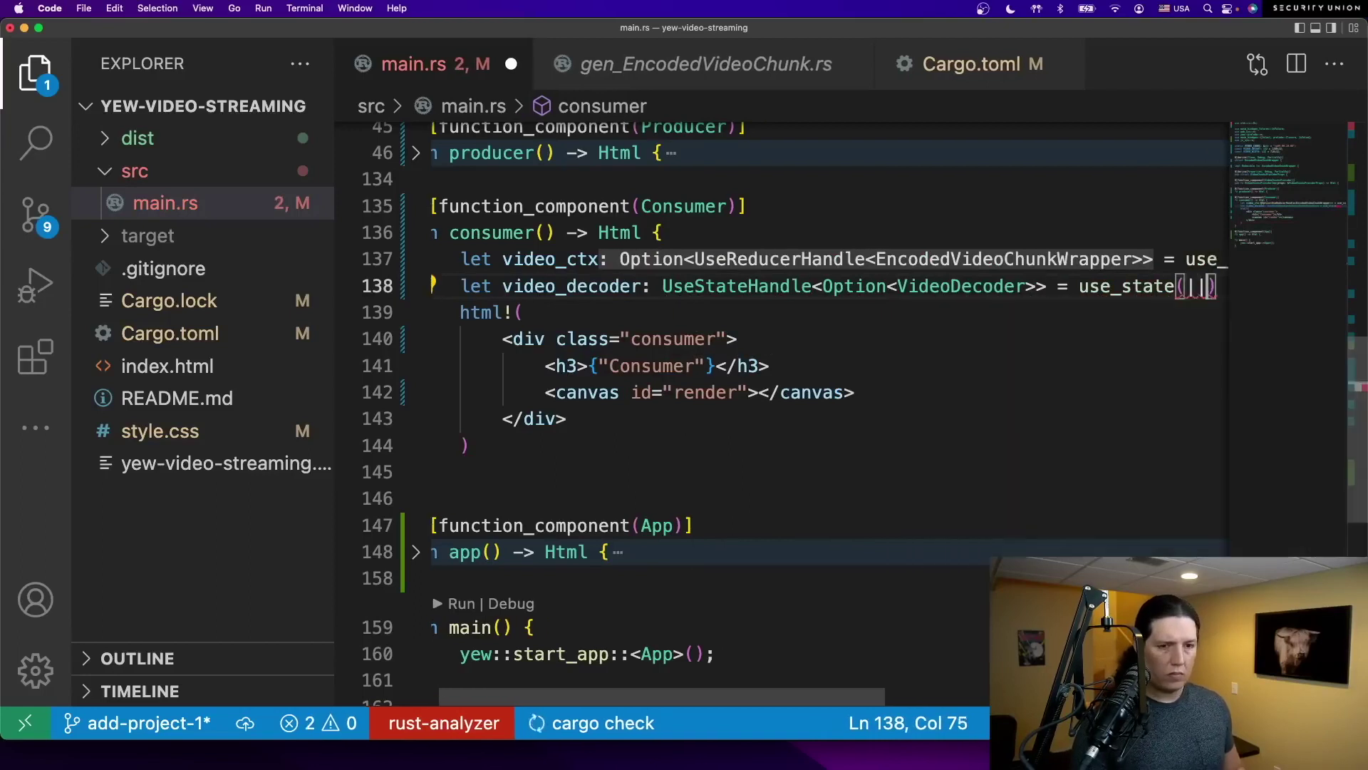
pyautogui.write(' None);')
pyautogui.press('Return')
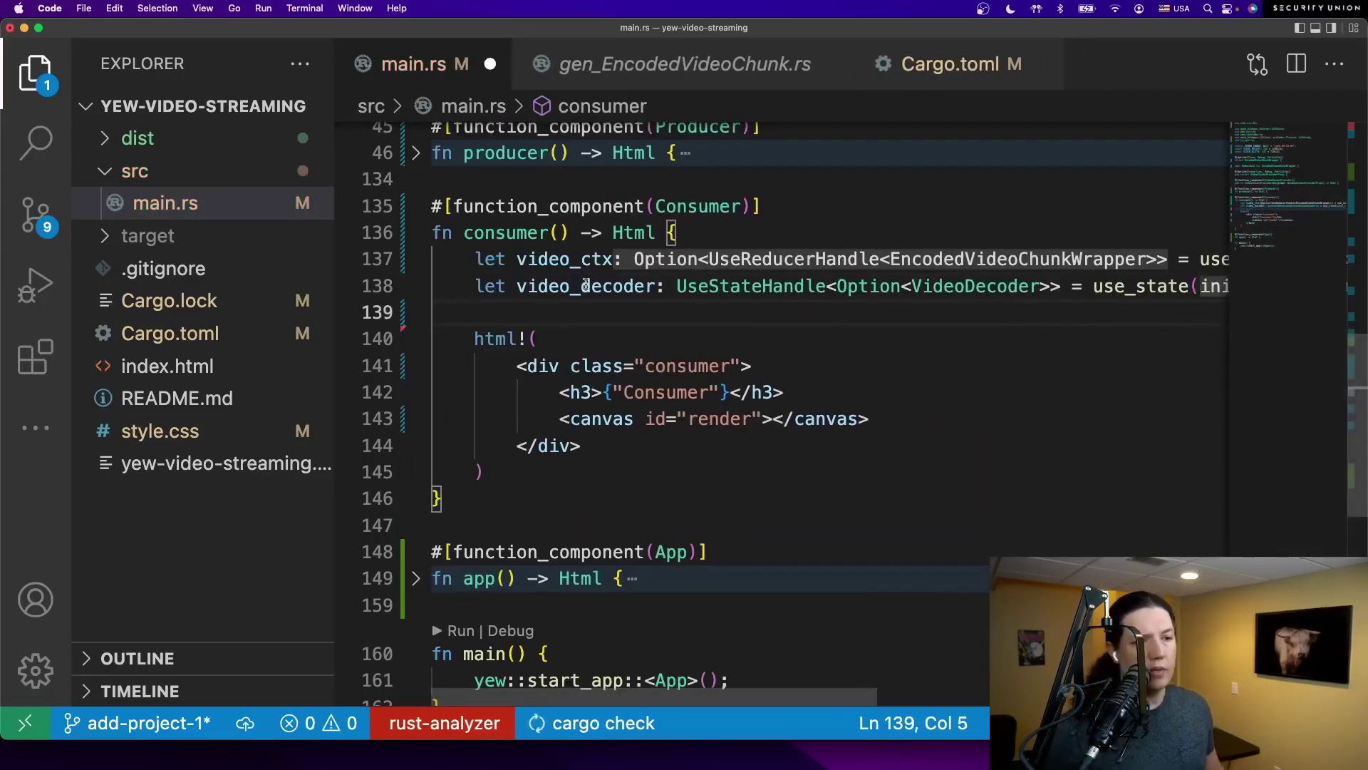
# - Add an if (*video_decoder).is_none() block in the consumer
pyautogui.doubleClick(585, 286)
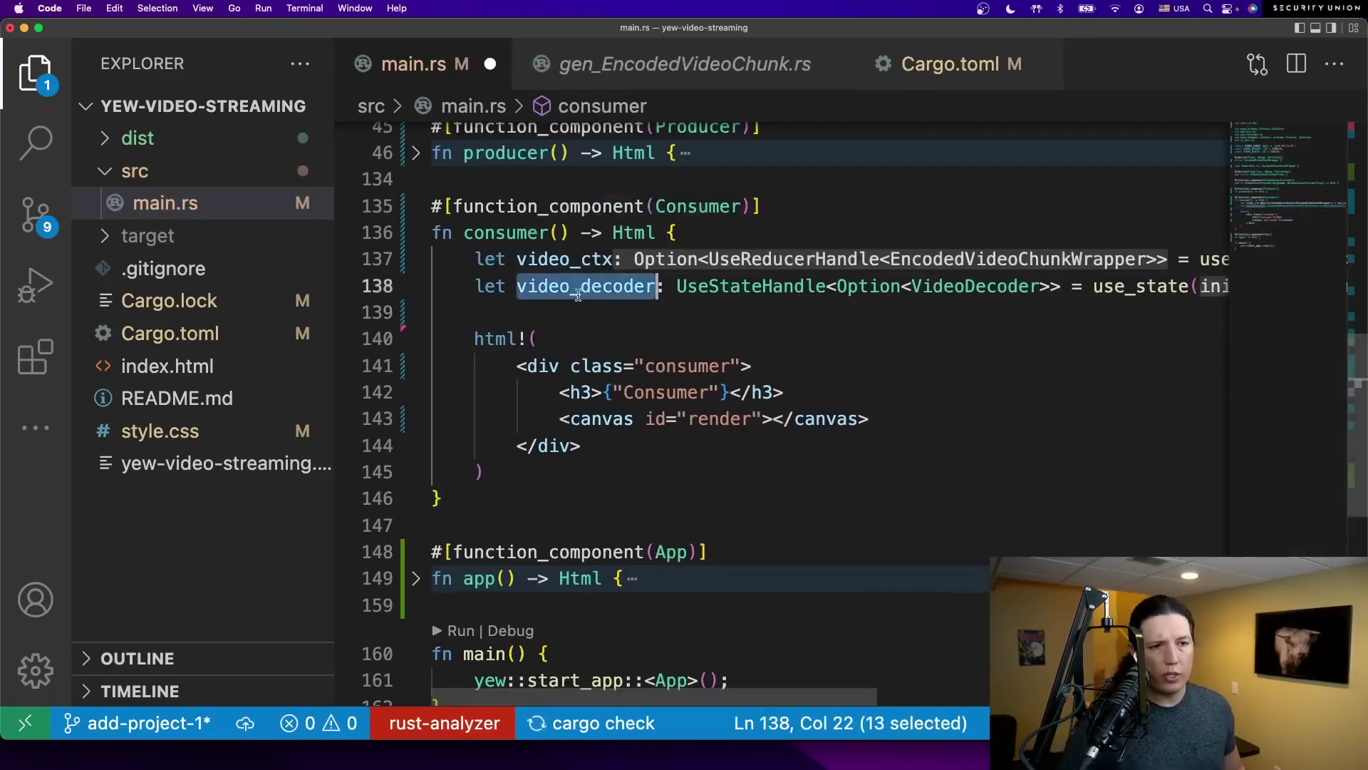
pyautogui.click(553, 312)
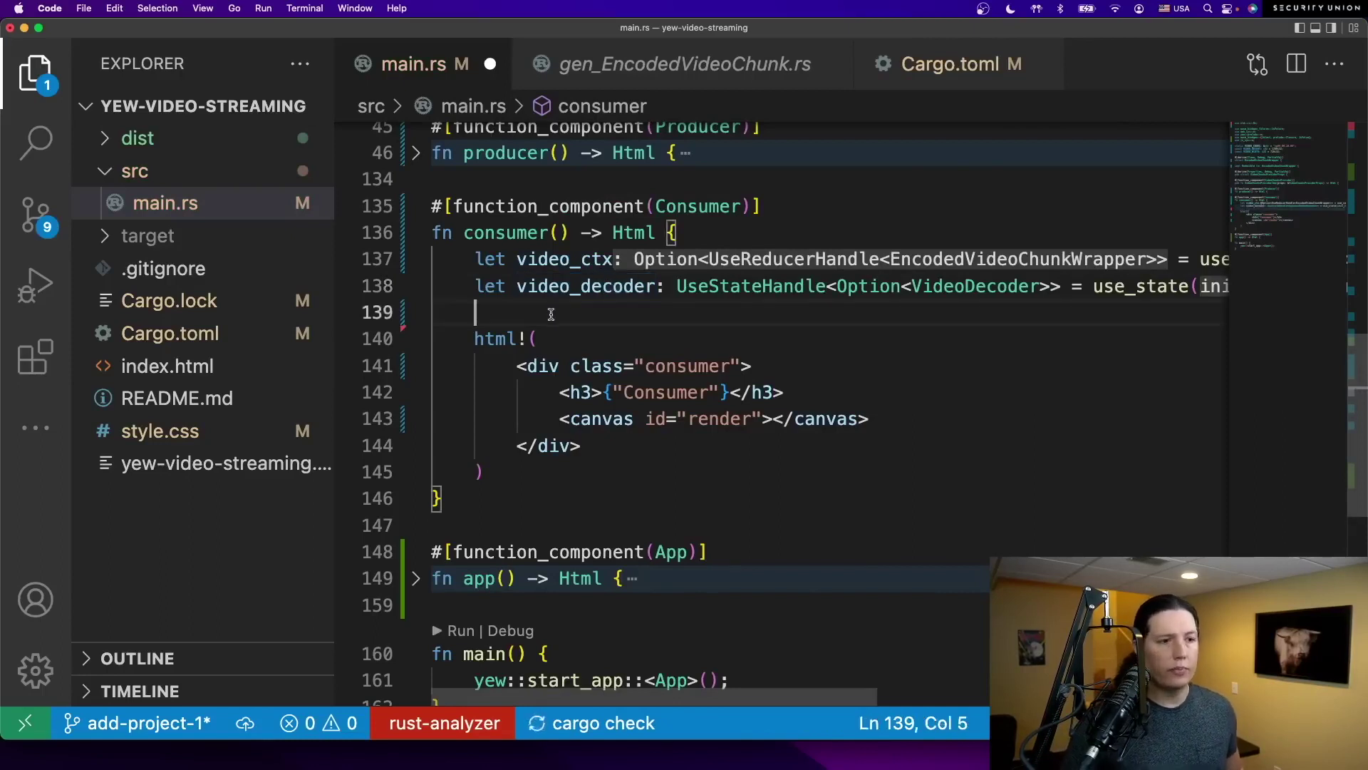
pyautogui.write('if (*')
pyautogui.press('BackSpace')
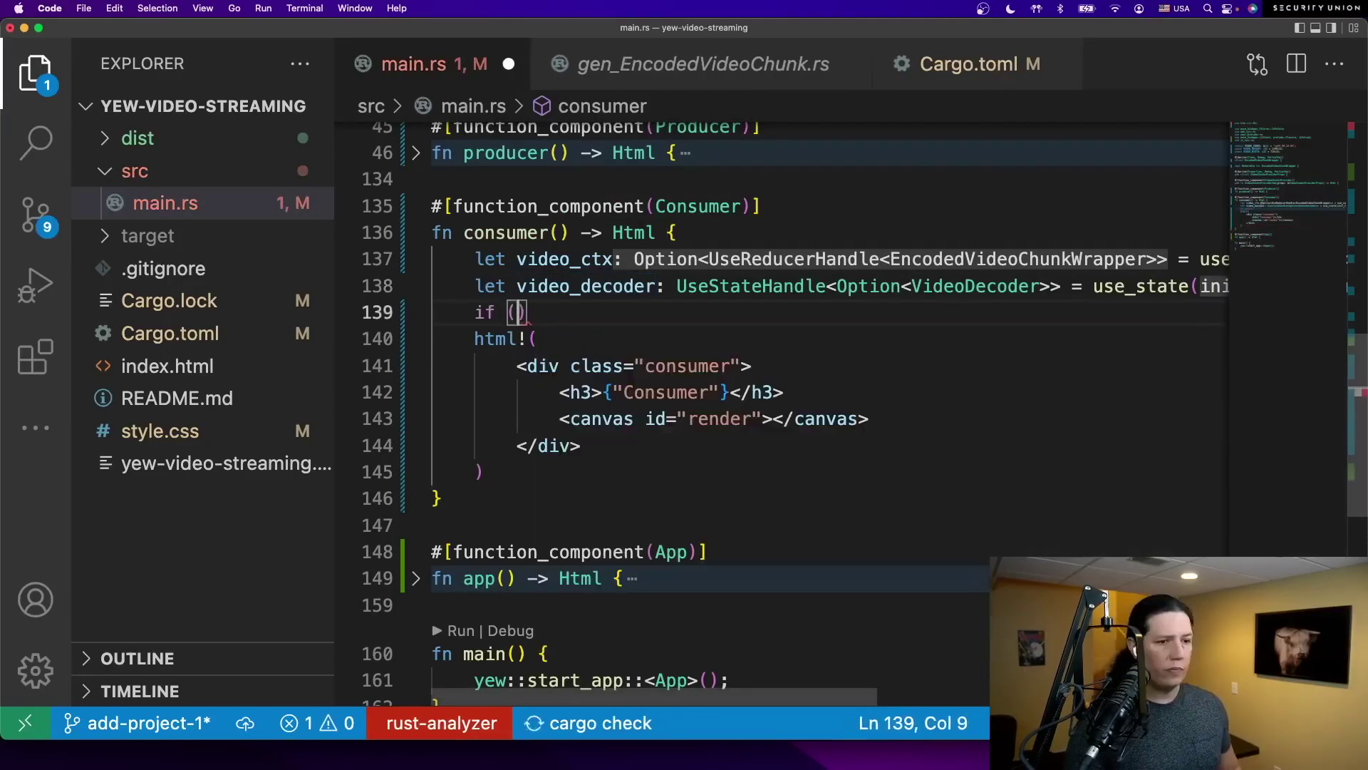
pyautogui.write('*video_decoder\\')
pyautogui.press('BackSpace')
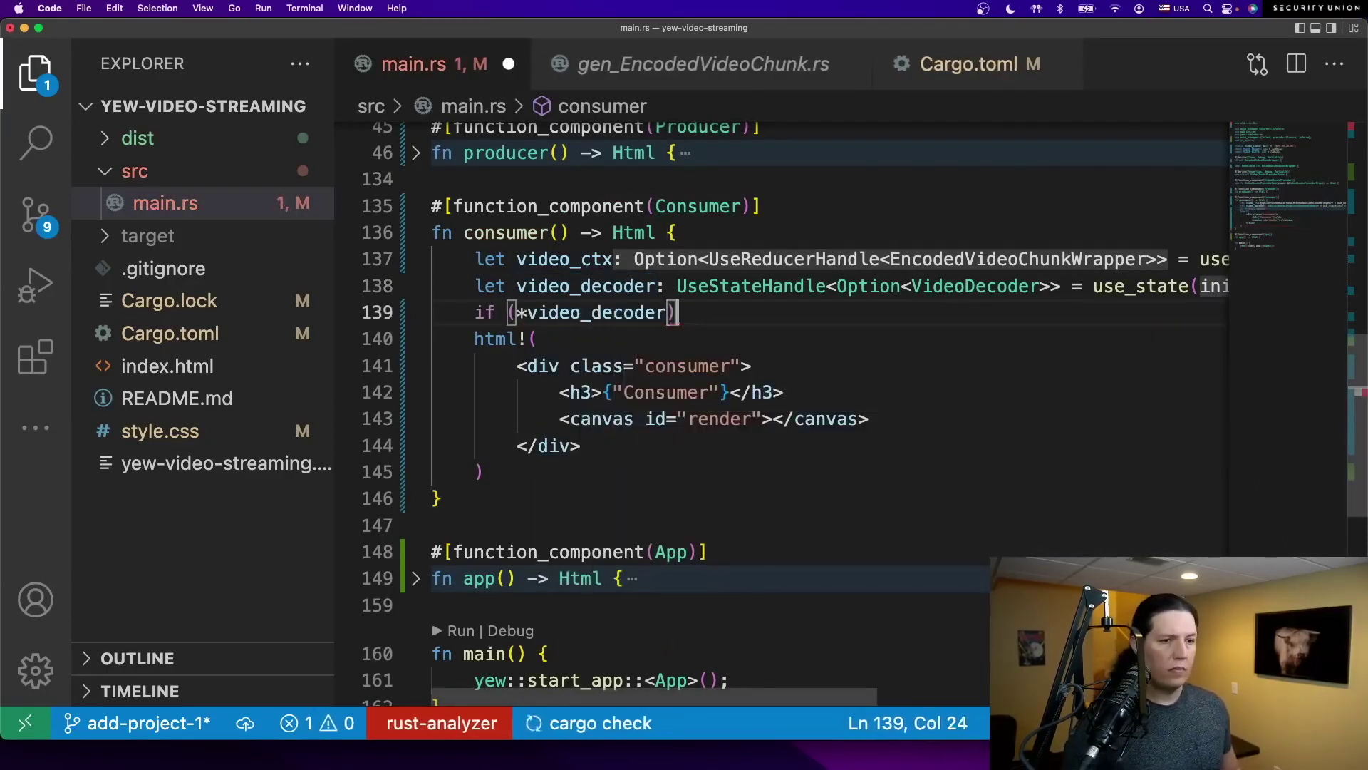
pyautogui.write('.is_none() {')
pyautogui.press('Return')
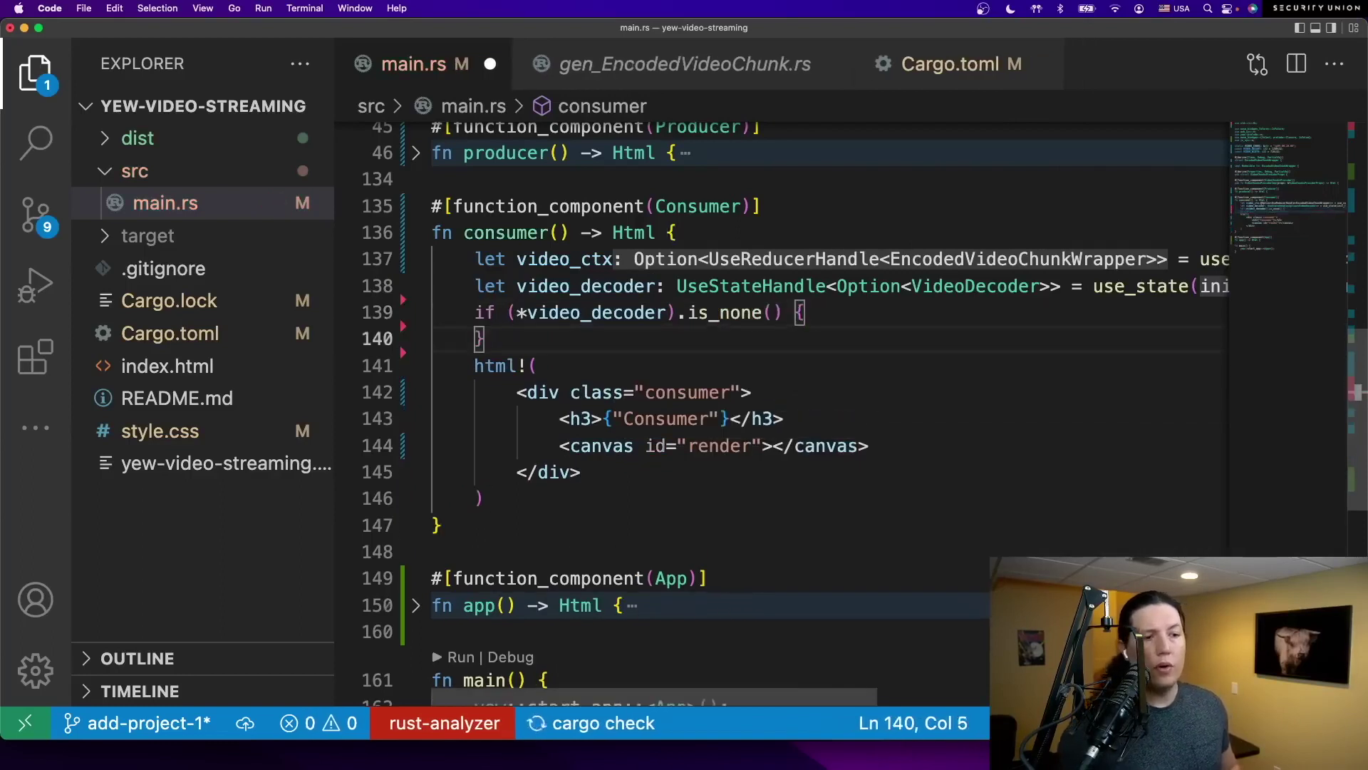
pyautogui.press('Return')
pyautogui.press('Up')
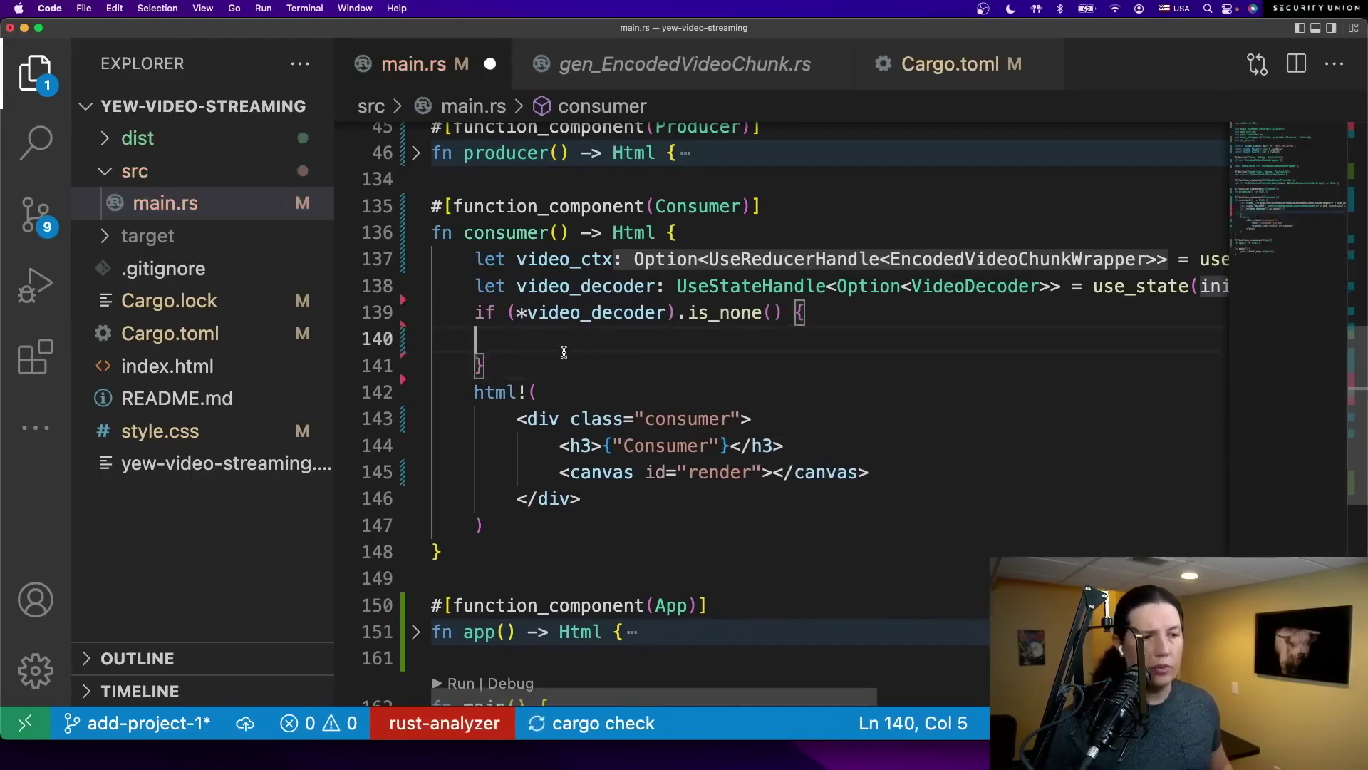
pyautogui.click(558, 366)
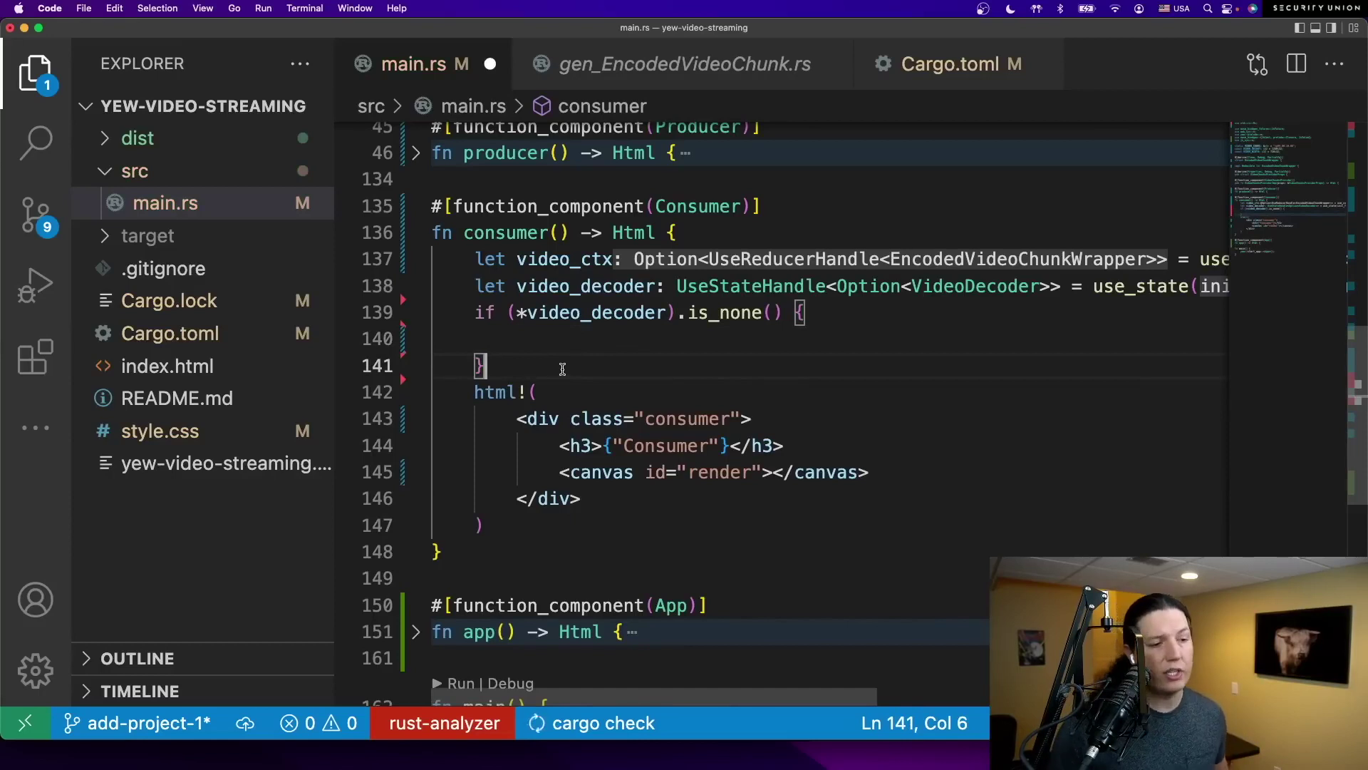
pyautogui.click(553, 344)
pyautogui.scroll(-3, 554, 343)
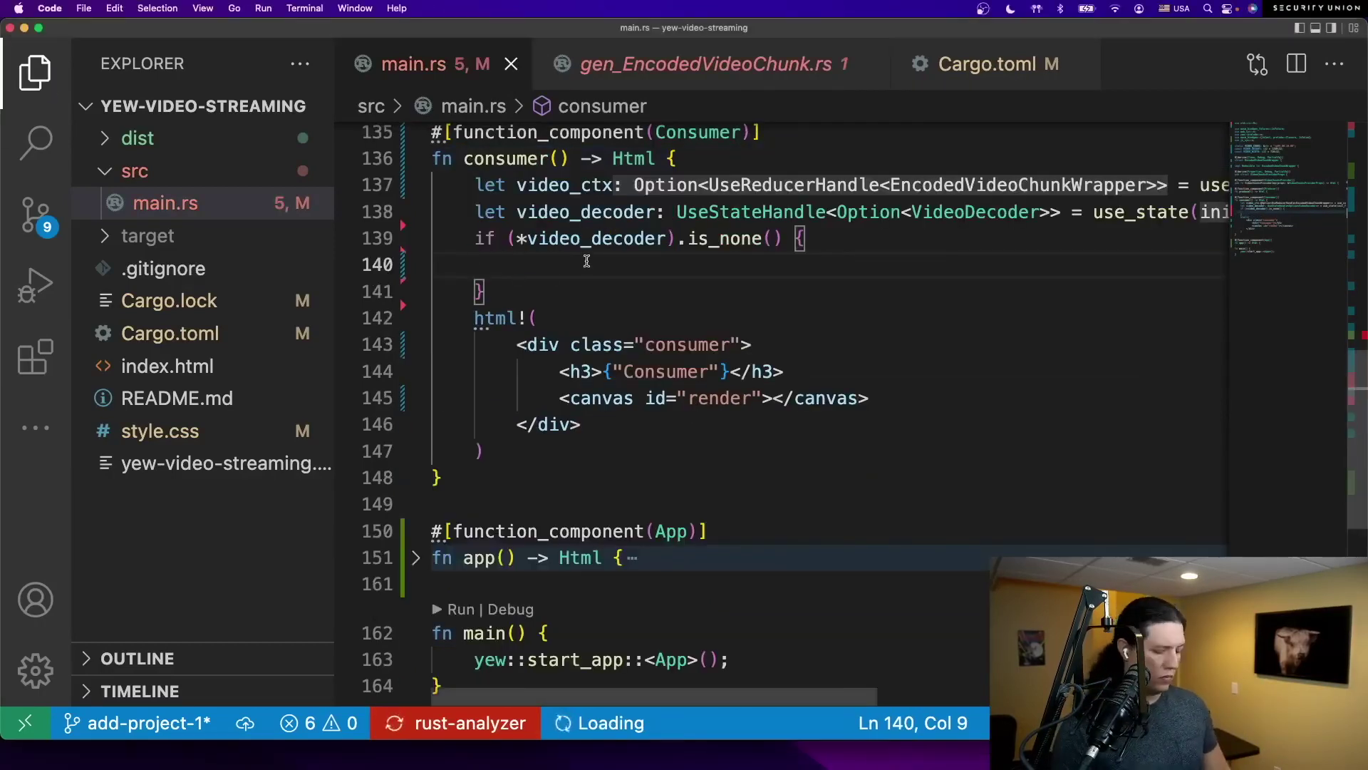
pyautogui.write('let video_decoder =')
# - Begin VideoDecoder::new(&VideoDecoderInit...) inside the if block, splitting its parentheses across lines
pyautogui.hotkey('alt', 'Left')
pyautogui.hotkey('alt', 'Left')
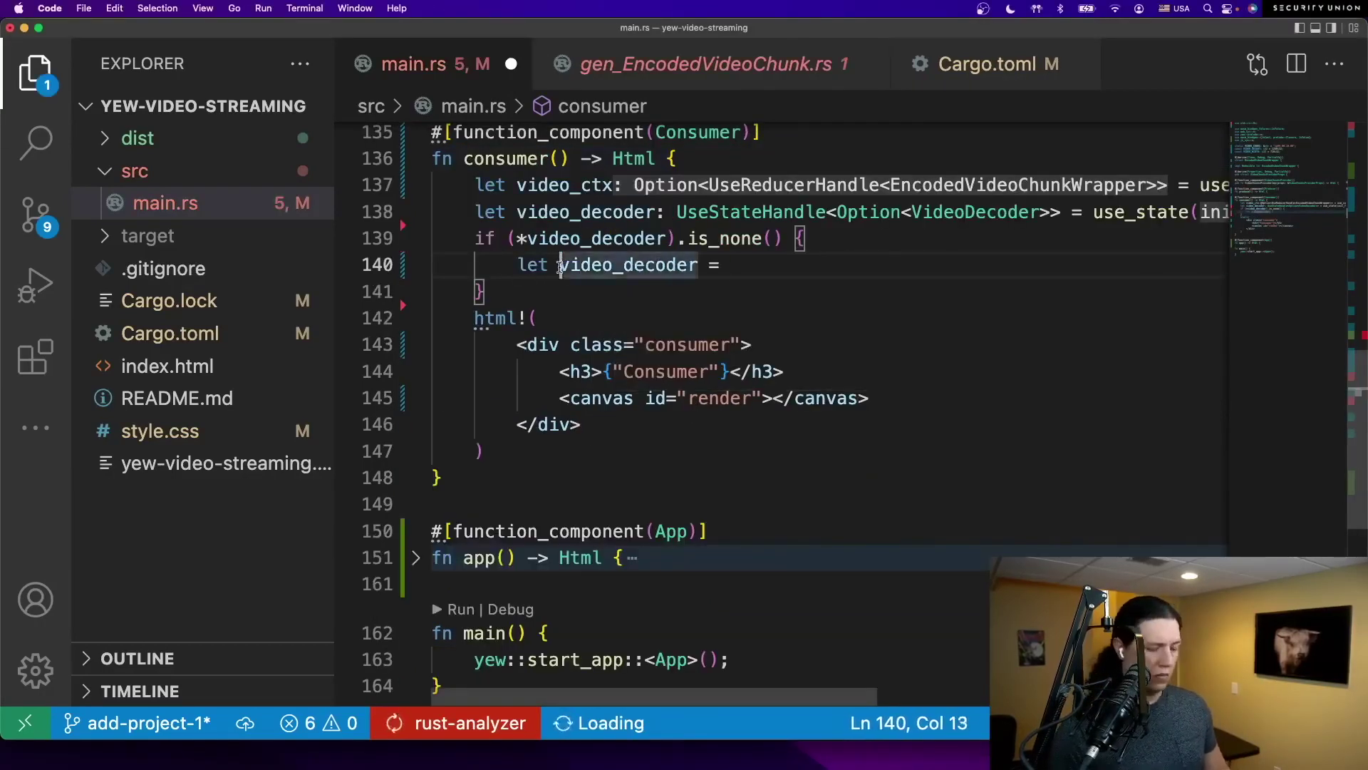
pyautogui.write('local_')
pyautogui.press('End')
pyautogui.write('VideoDecoder::')
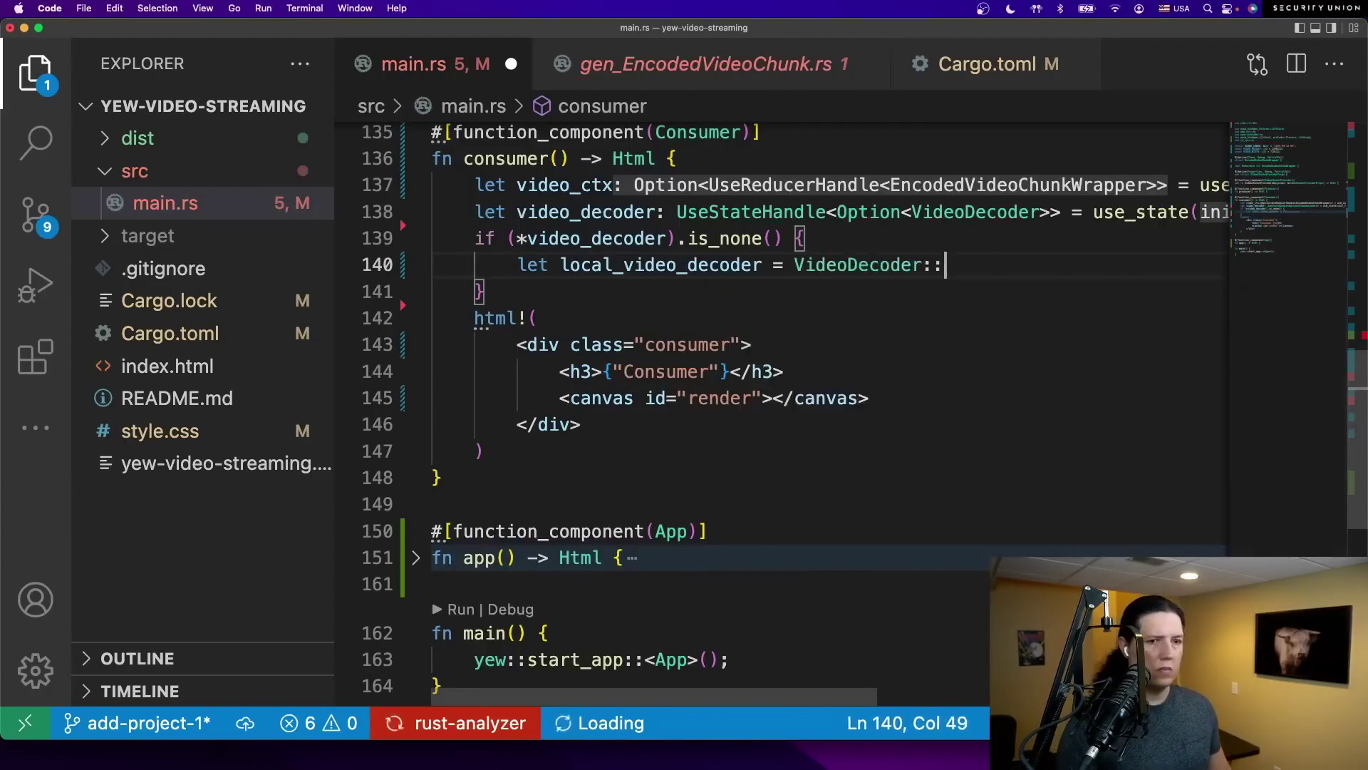
pyautogui.write('new(')
pyautogui.press('Return')
pyautogui.write('&VideoDecoder')
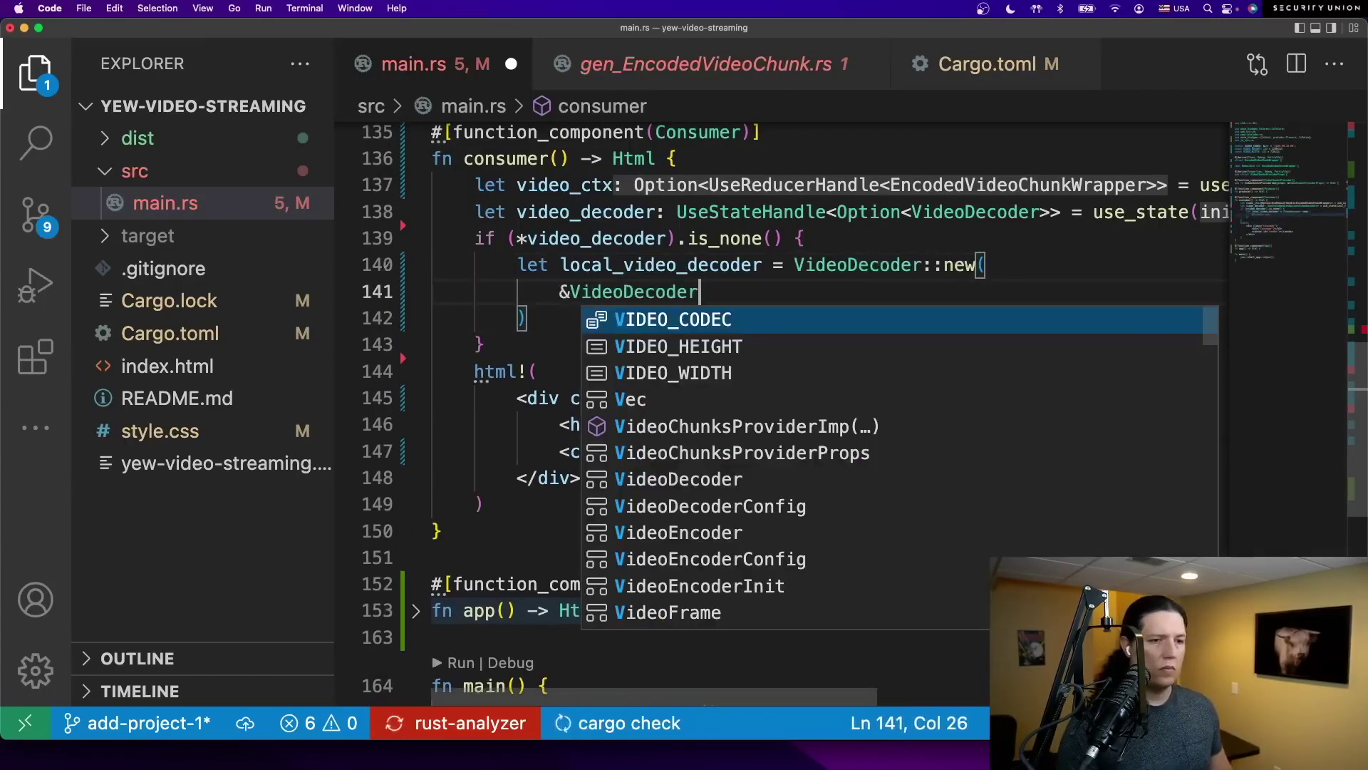
pyautogui.write('Init')
pyautogui.doubleClick(601, 291)
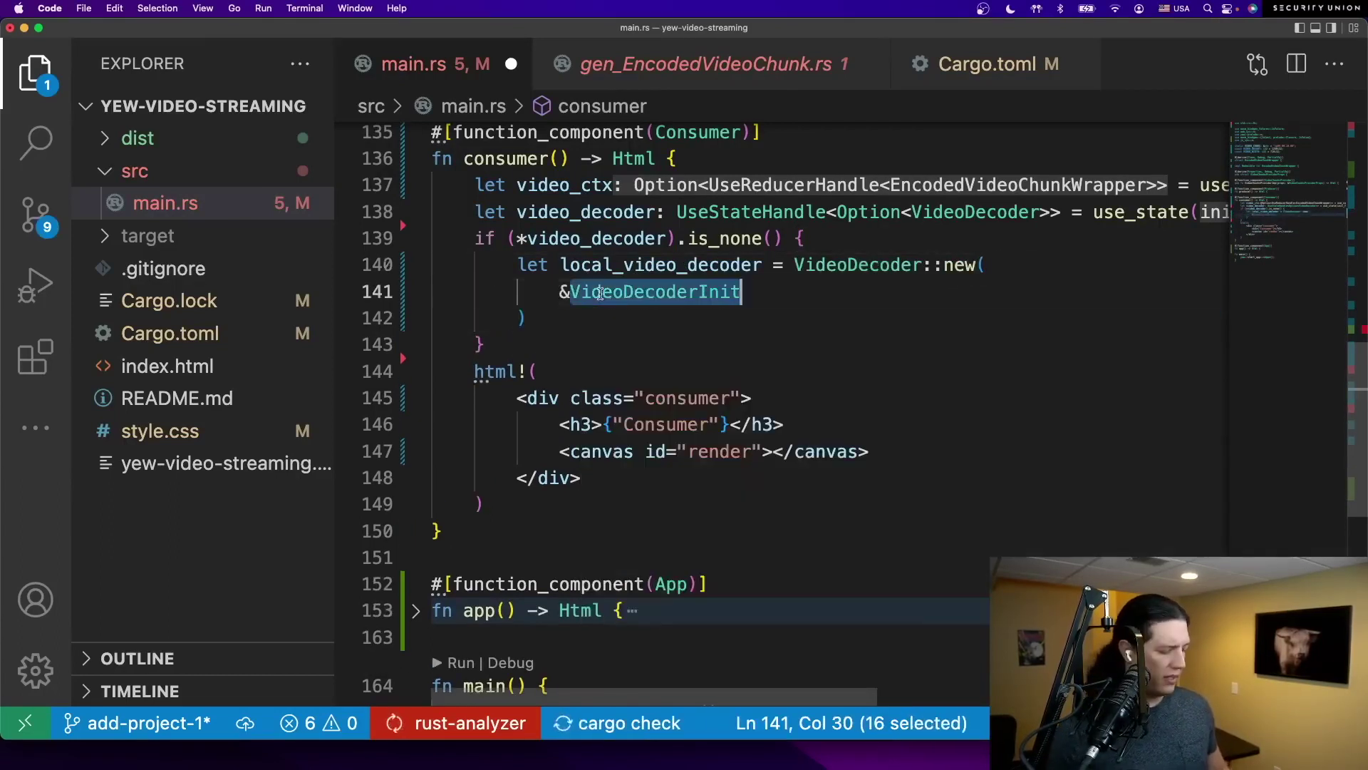
pyautogui.press('super+p')
# - Add "VideoDecoderInit" after "VideoDecoderConfig" in Cargo.toml features, then return to main.rs
pyautogui.press('Return')
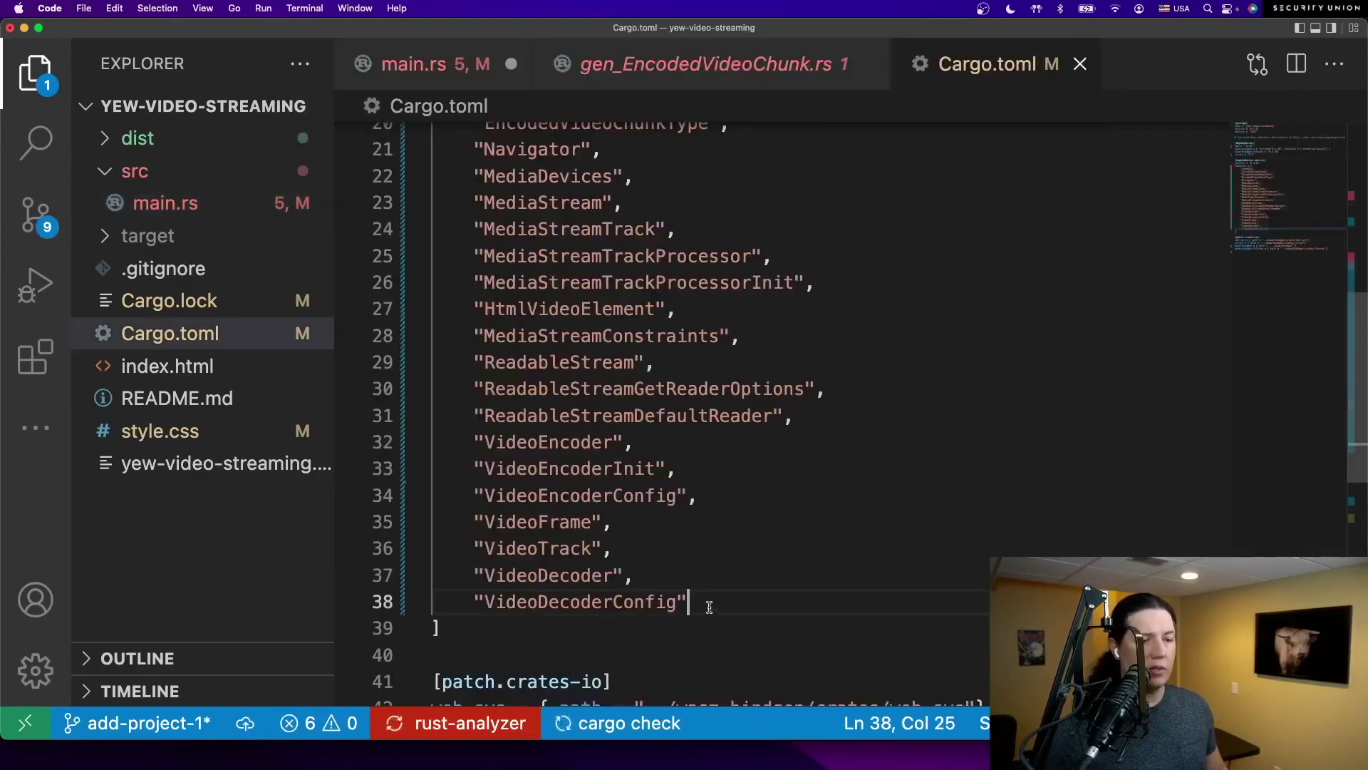
pyautogui.write(',')
pyautogui.press('Return')
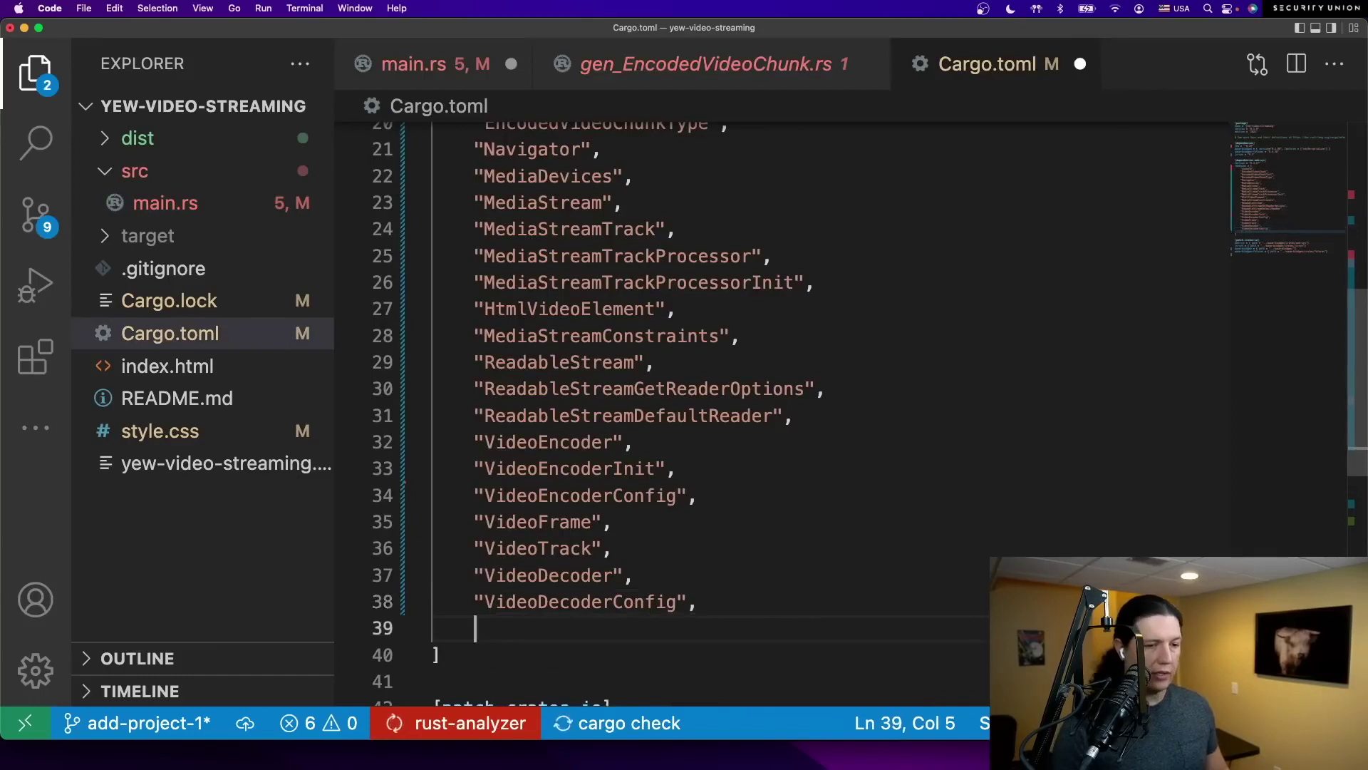
pyautogui.write('"VideoDecoderInit')
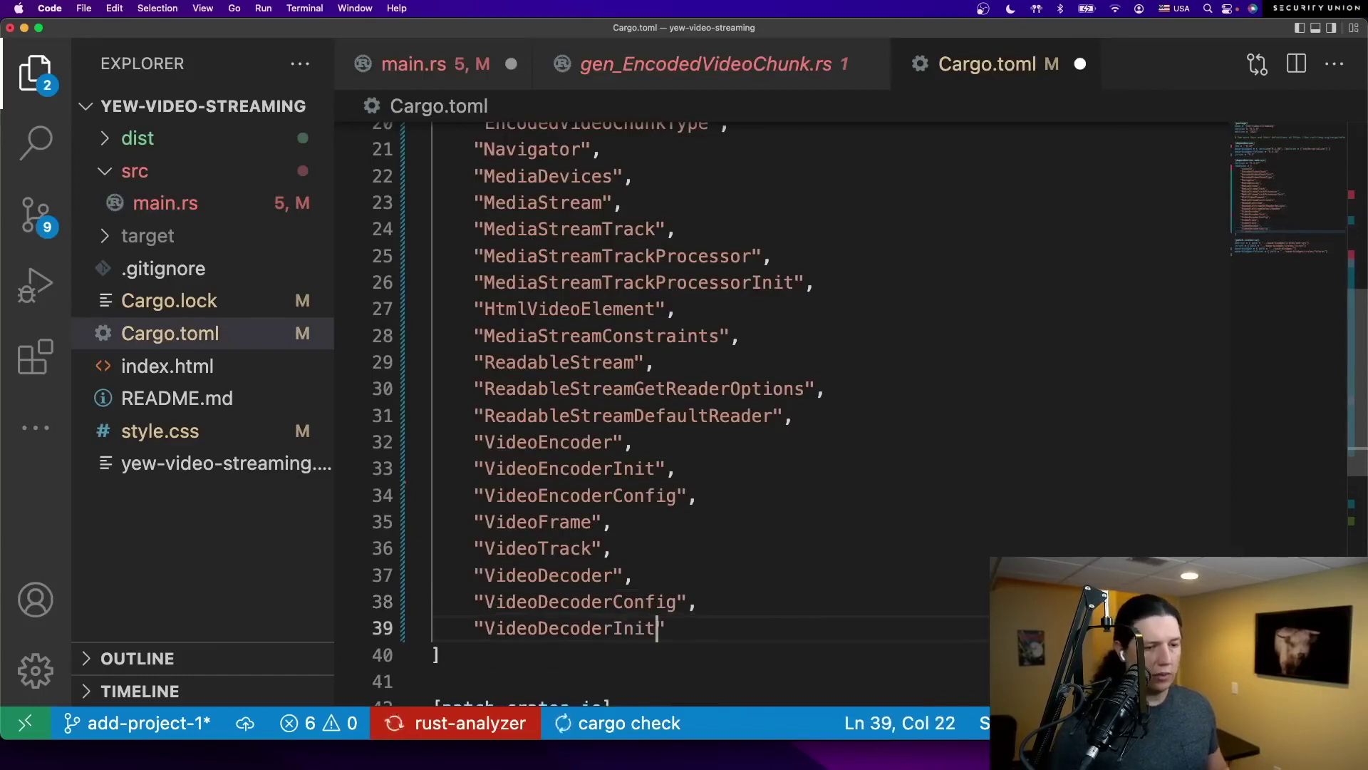
pyautogui.hotkey('ctrl', 'Tab')
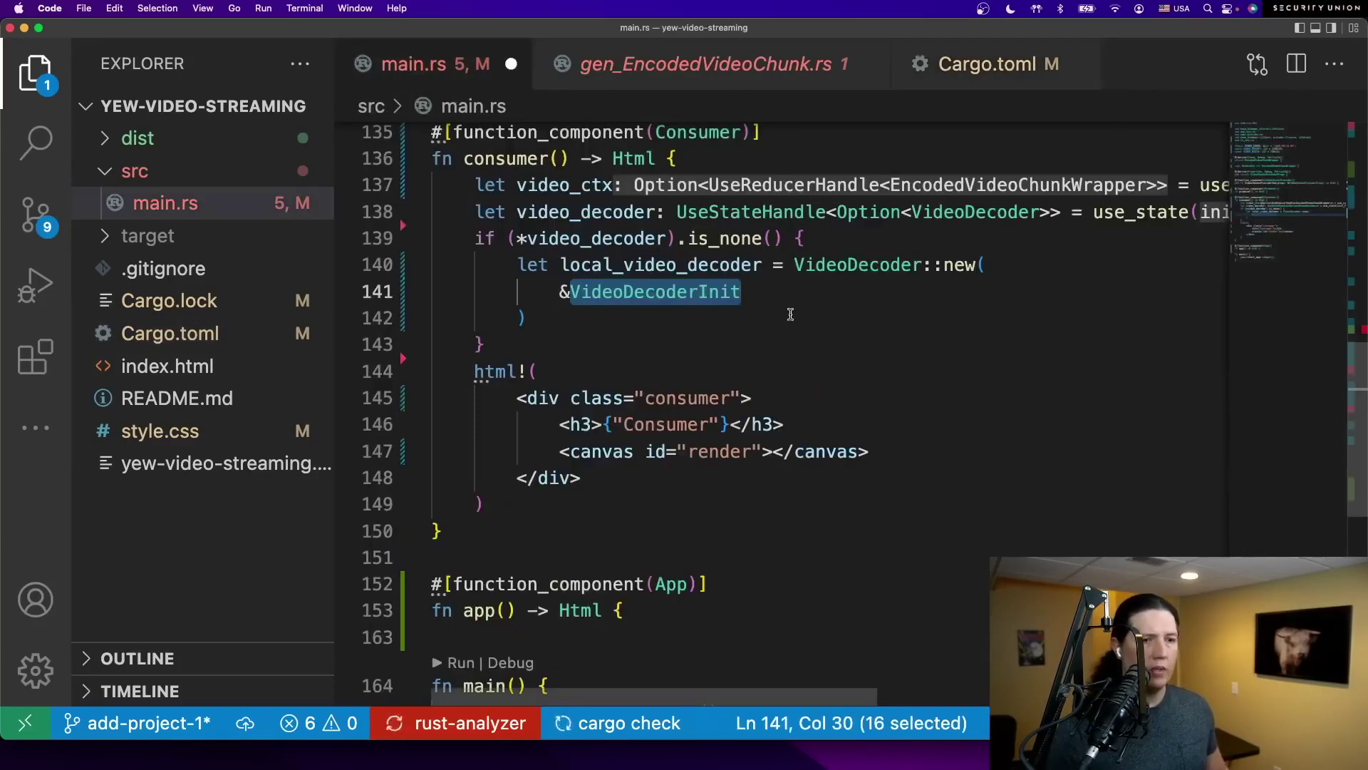
# - Pass the error_video and output callbacks into VideoDecoderInit::new
pyautogui.click(775, 300)
pyautogui.write('::n')
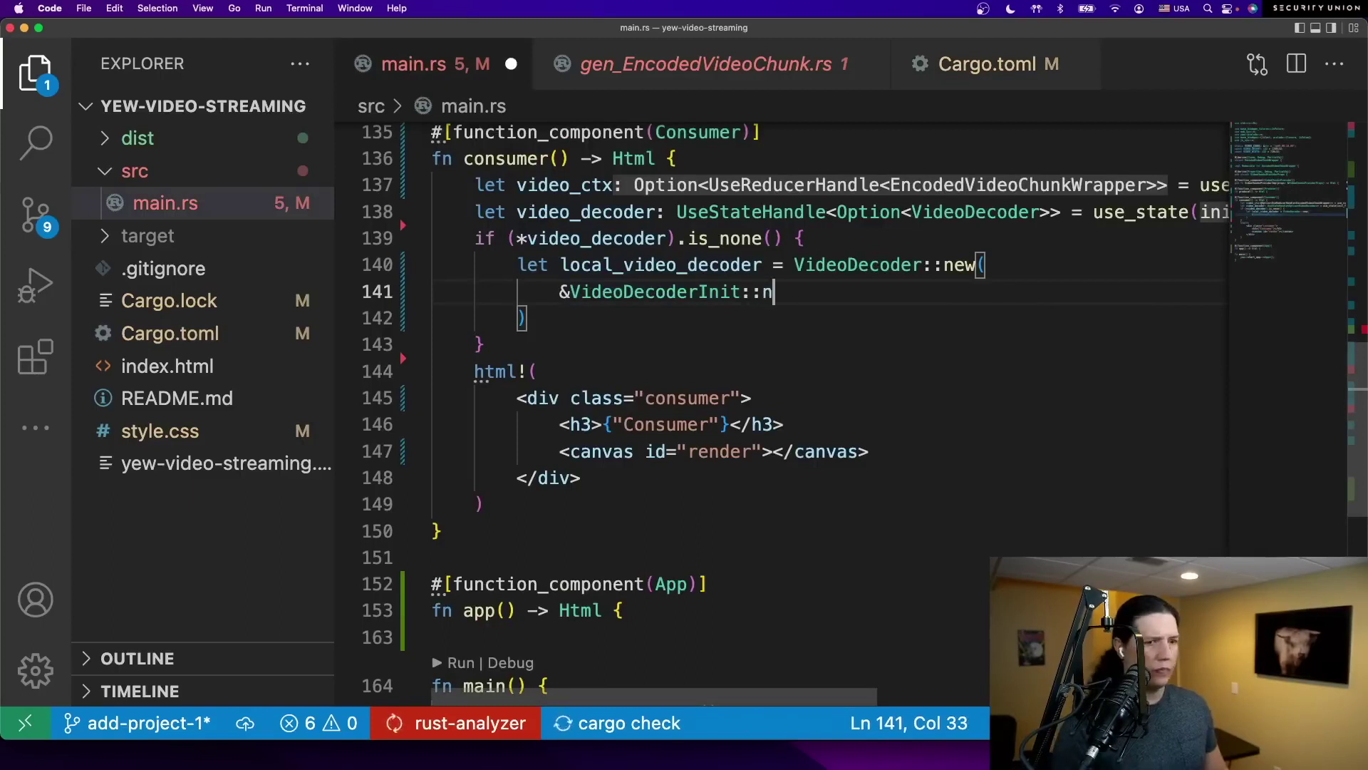
pyautogui.write('ew(')
pyautogui.press('Return')
pyautogui.press('Down')
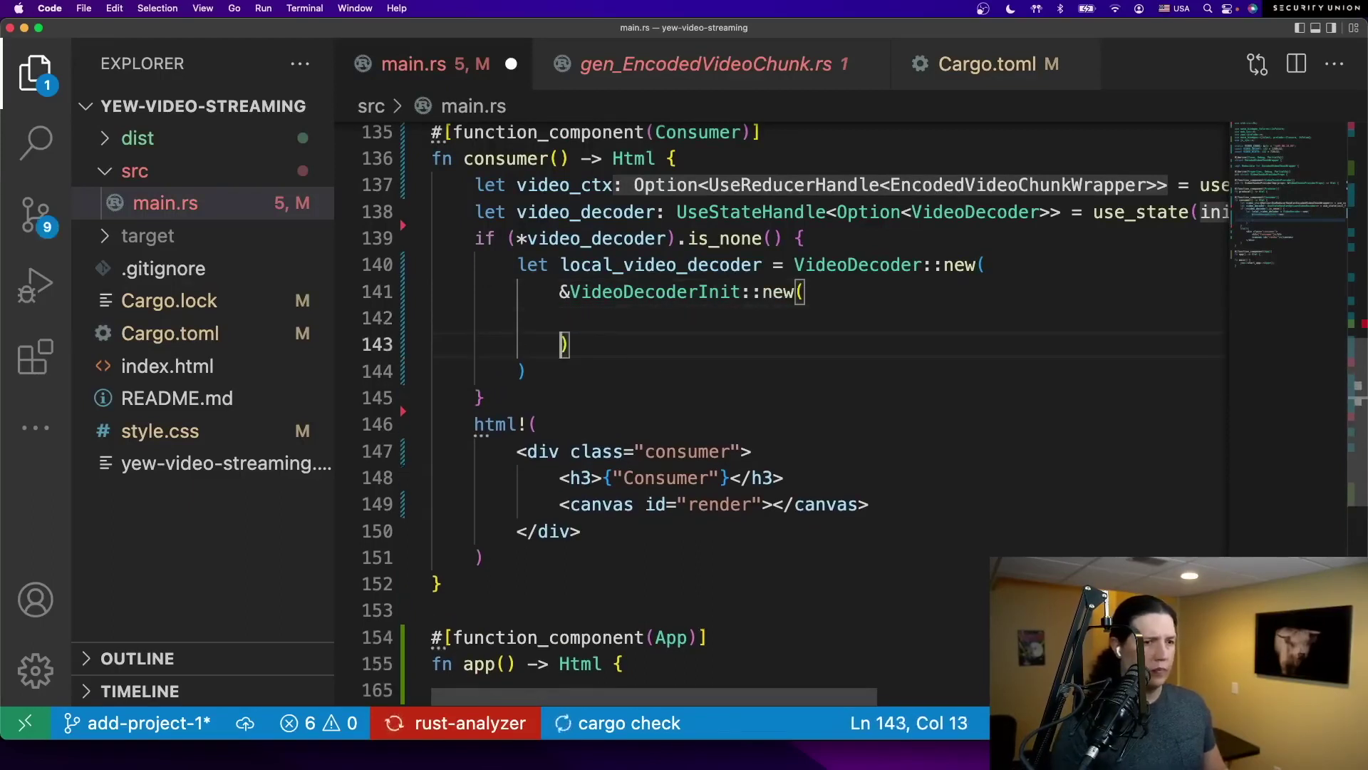
pyautogui.press('Up')
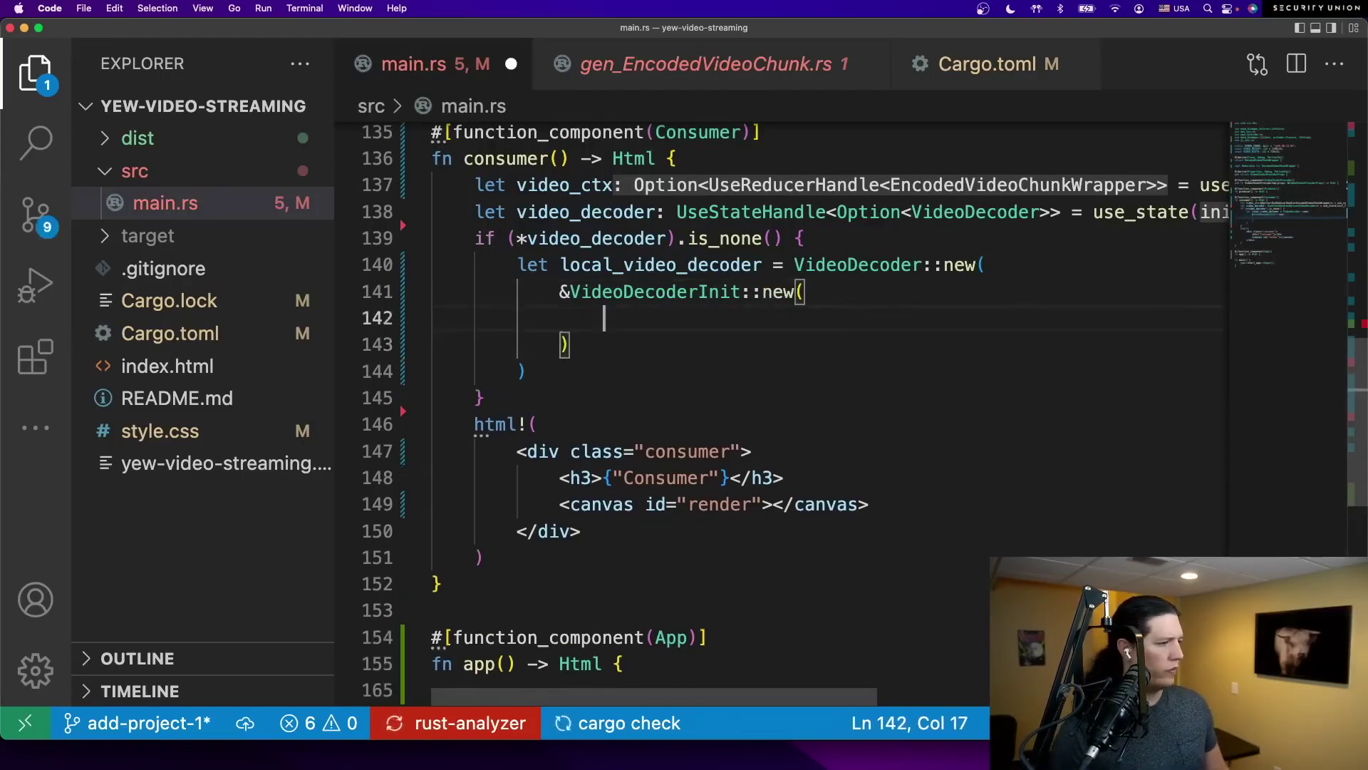
pyautogui.click(676, 312)
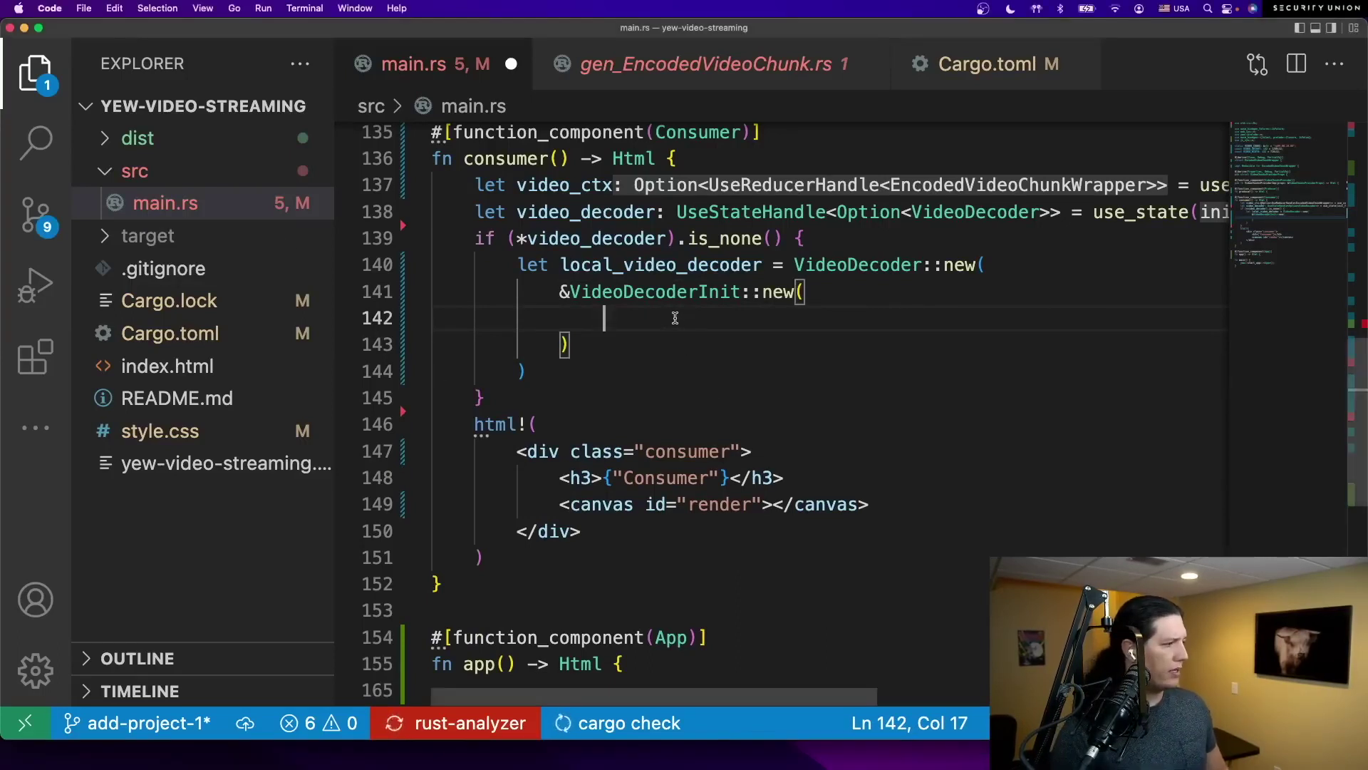
pyautogui.write('error_vi')
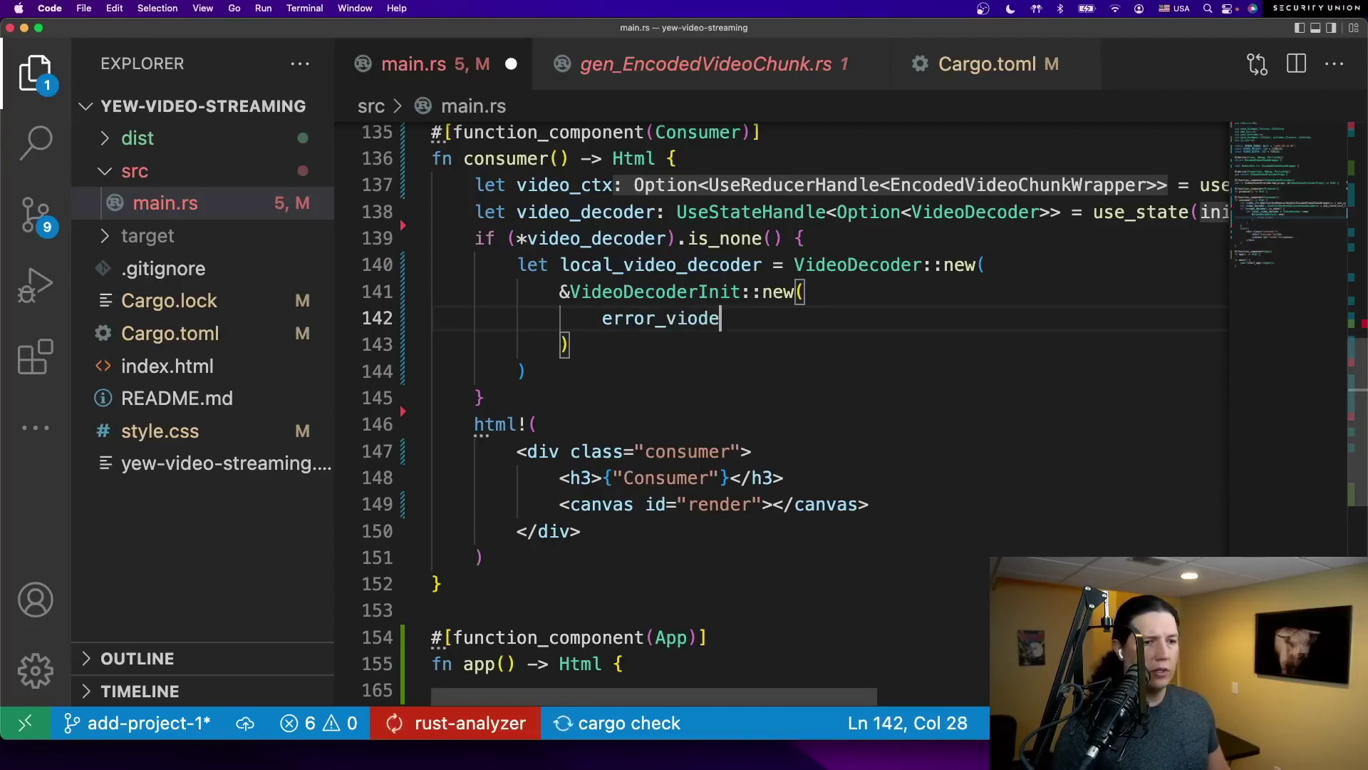
pyautogui.write('deo,')
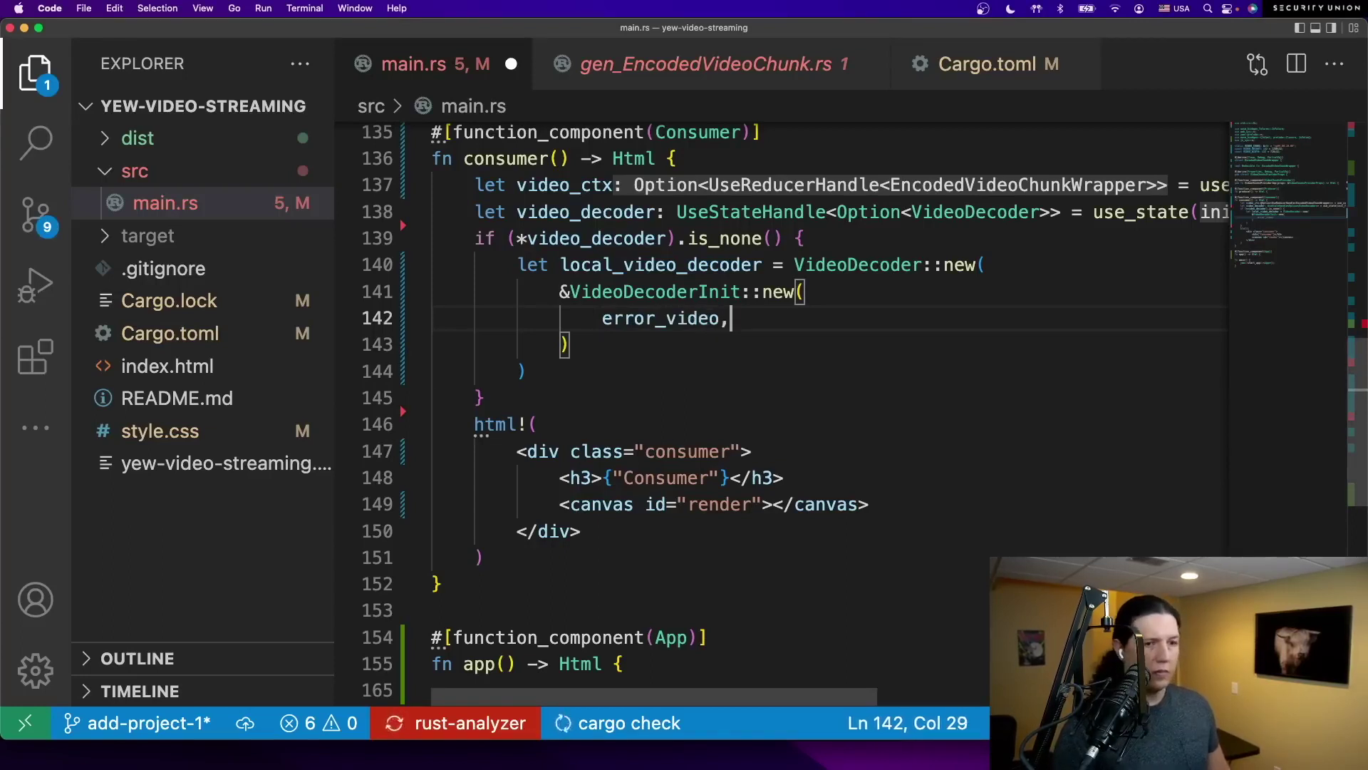
pyautogui.press('Return')
pyautogui.write('o')
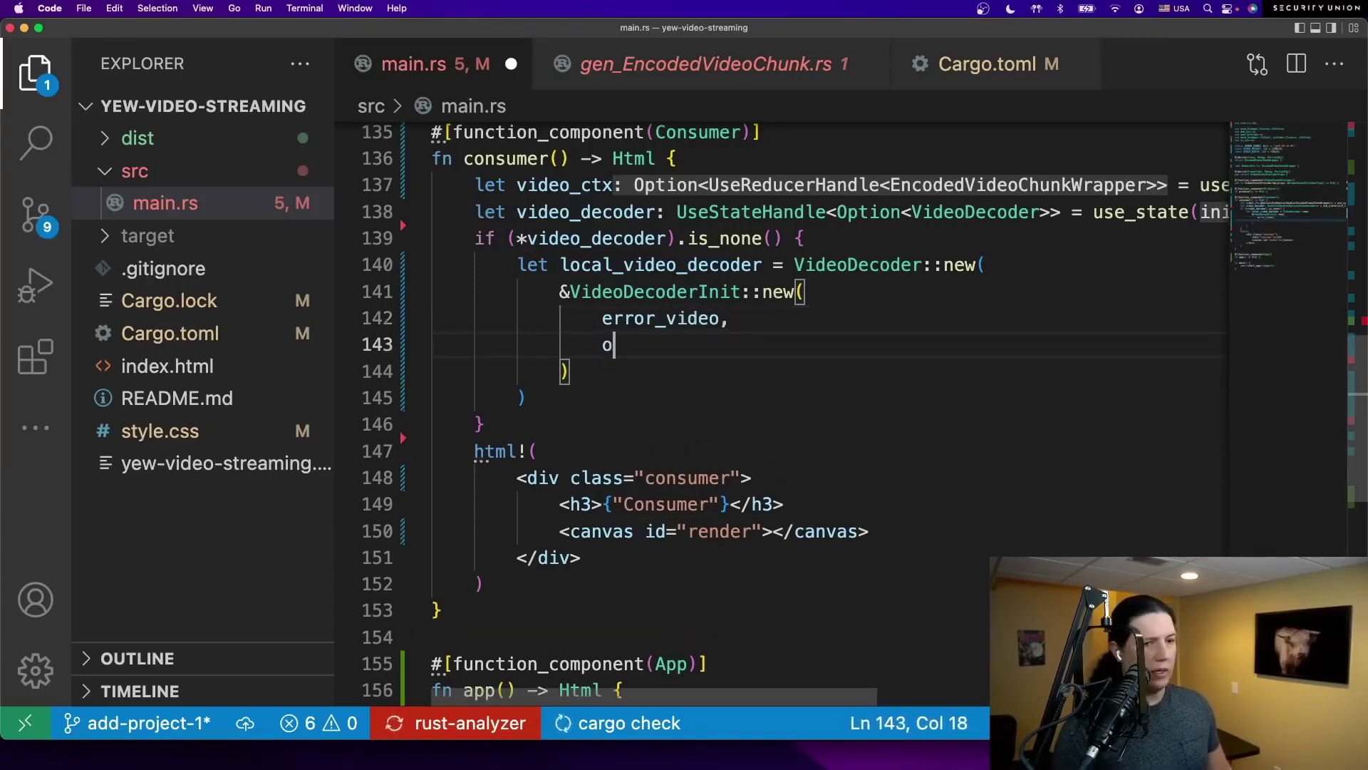
pyautogui.write('utput')
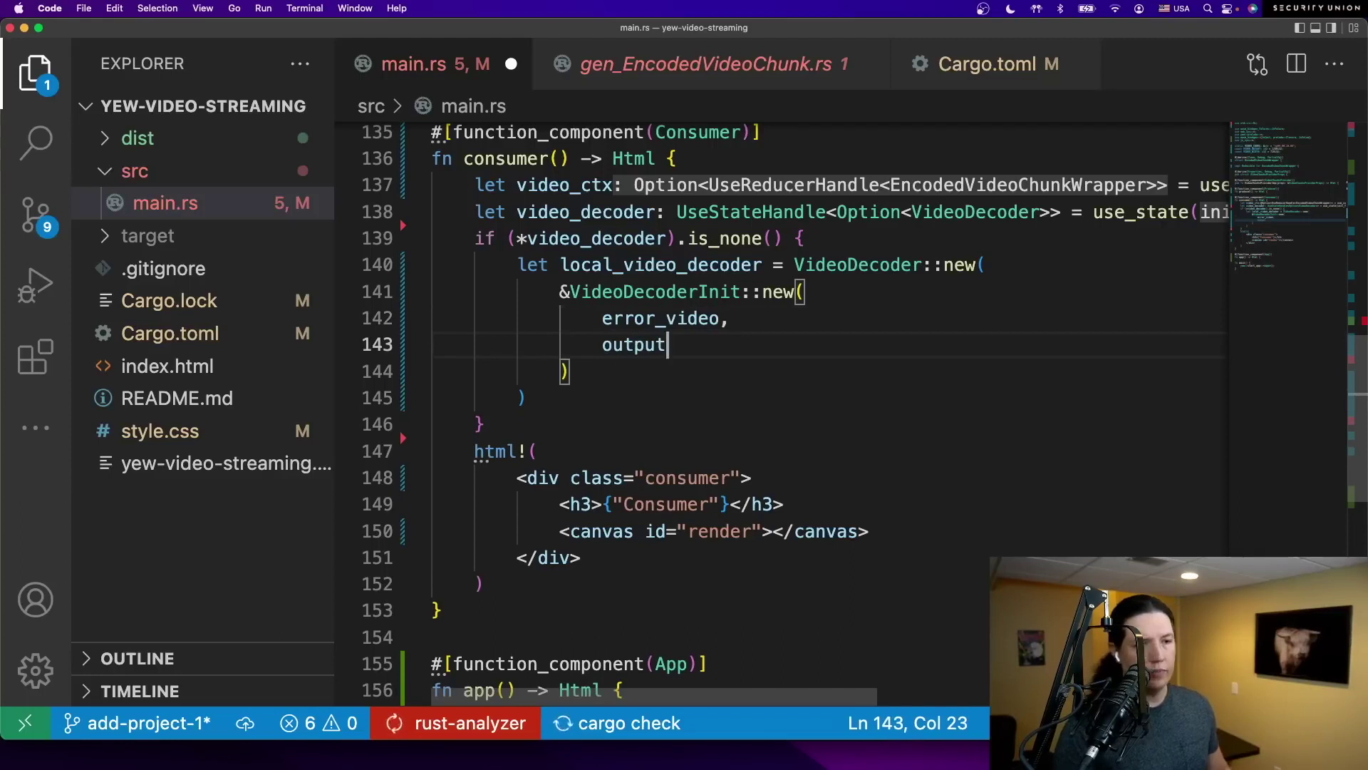
pyautogui.doubleClick(635, 352)
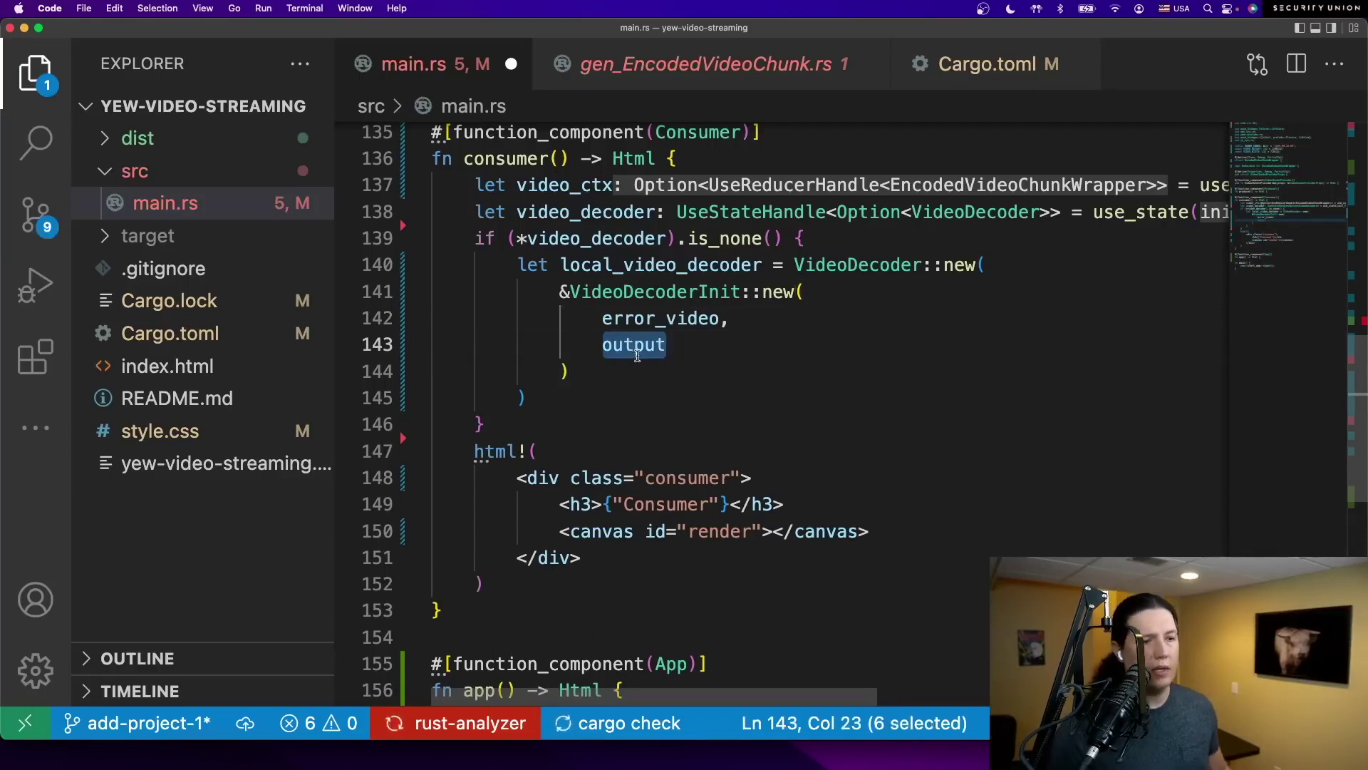
pyautogui.doubleClick(644, 322)
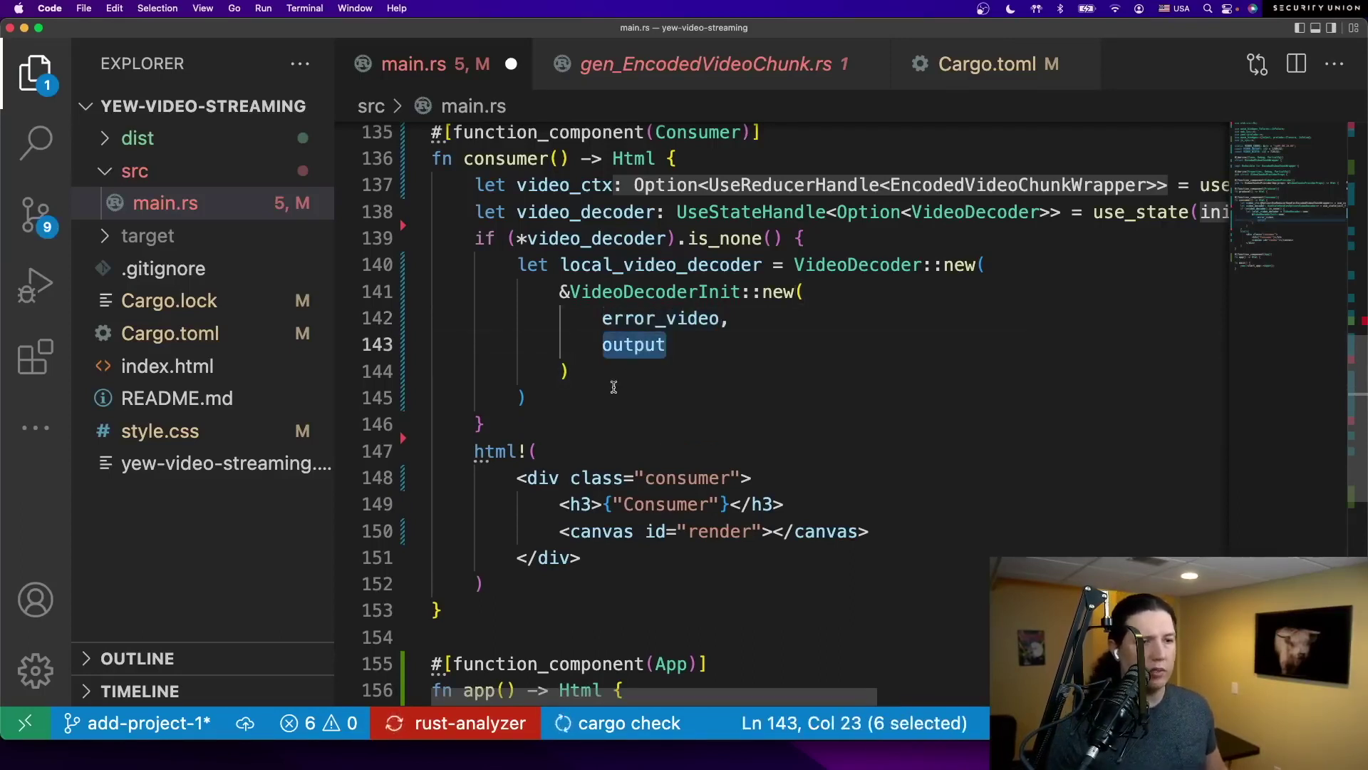
pyautogui.click(566, 392)
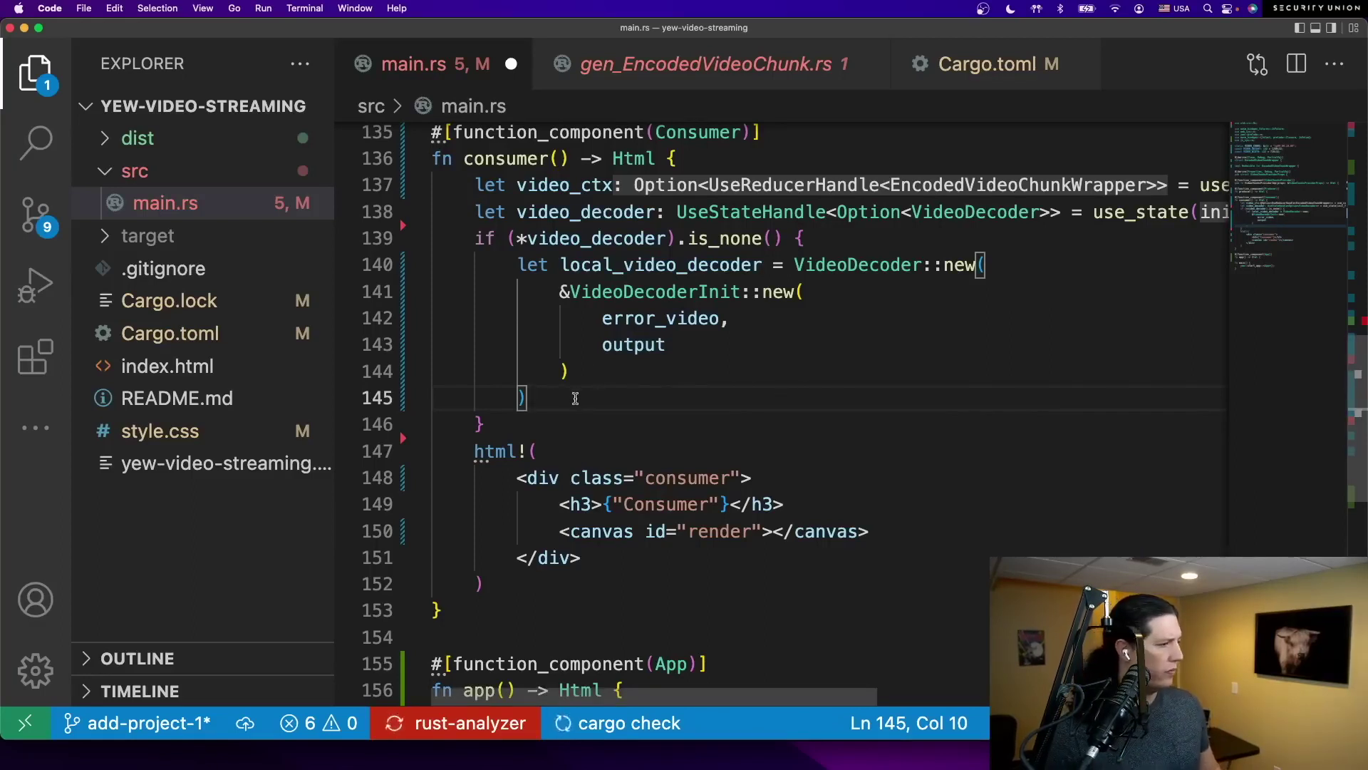
# - Configure the decoder with VideoDecoderConfig::new(&VIDEO_CODEC) and store it via video_decoder.set(Some(local_video_decoder))
pyautogui.press('Return')
pyautogui.write('local_video_decoder.configure')
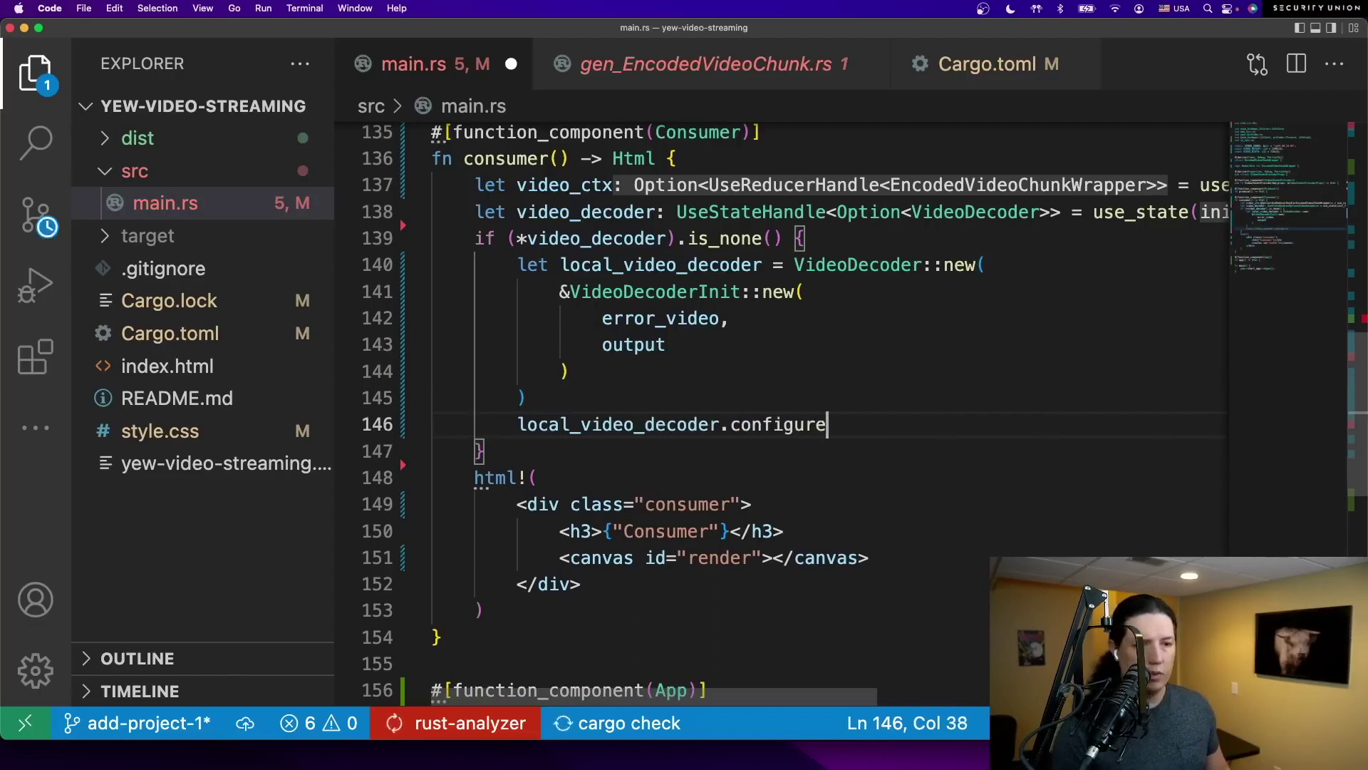
pyautogui.write('(&VideoDecoderConfig::new(&')
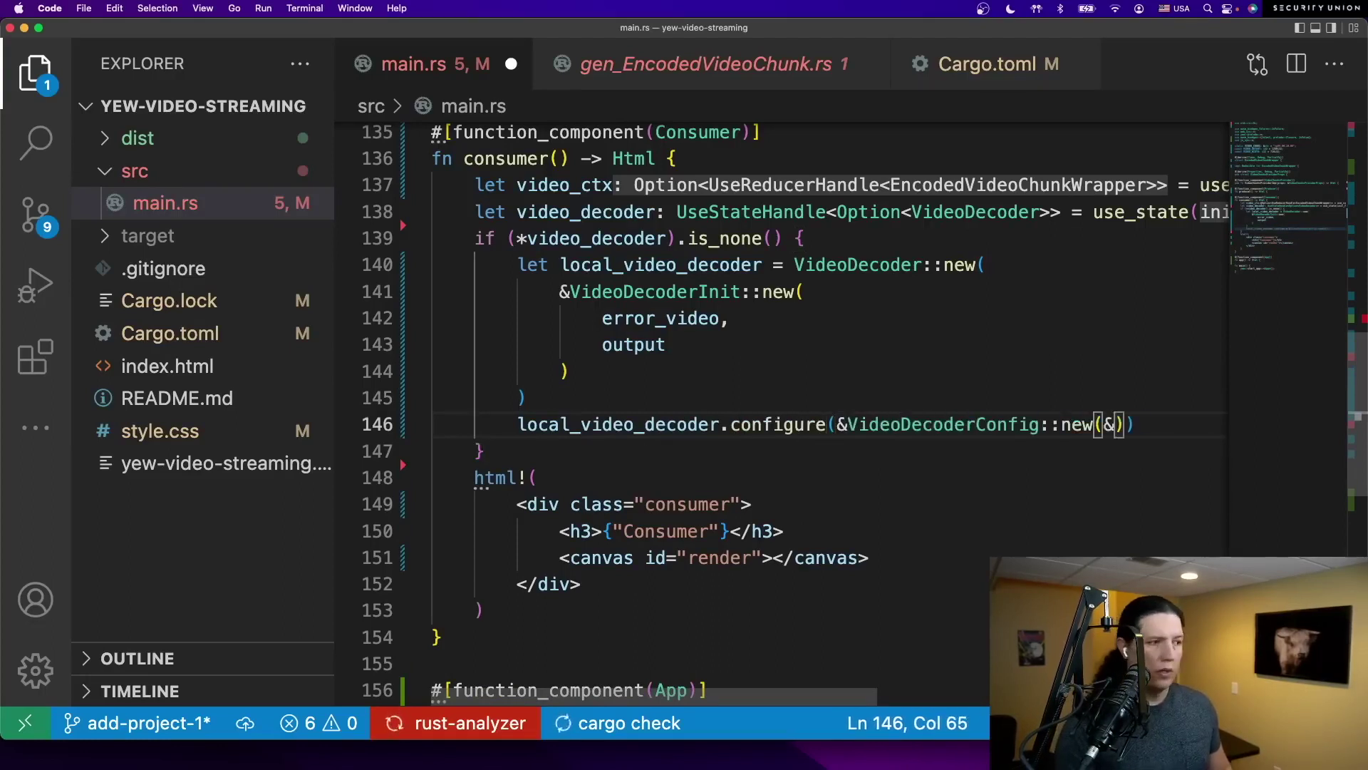
pyautogui.write('VIDEO_CODEC')
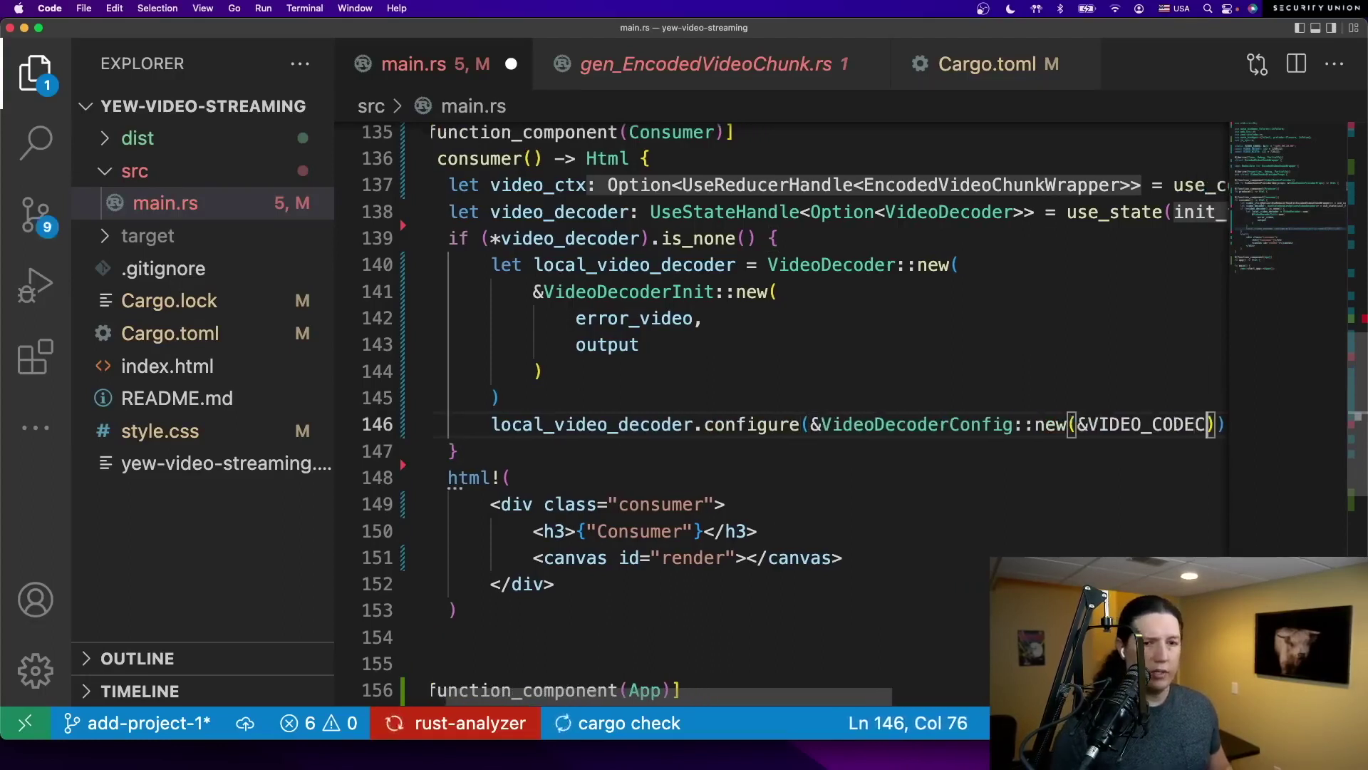
pyautogui.write('));')
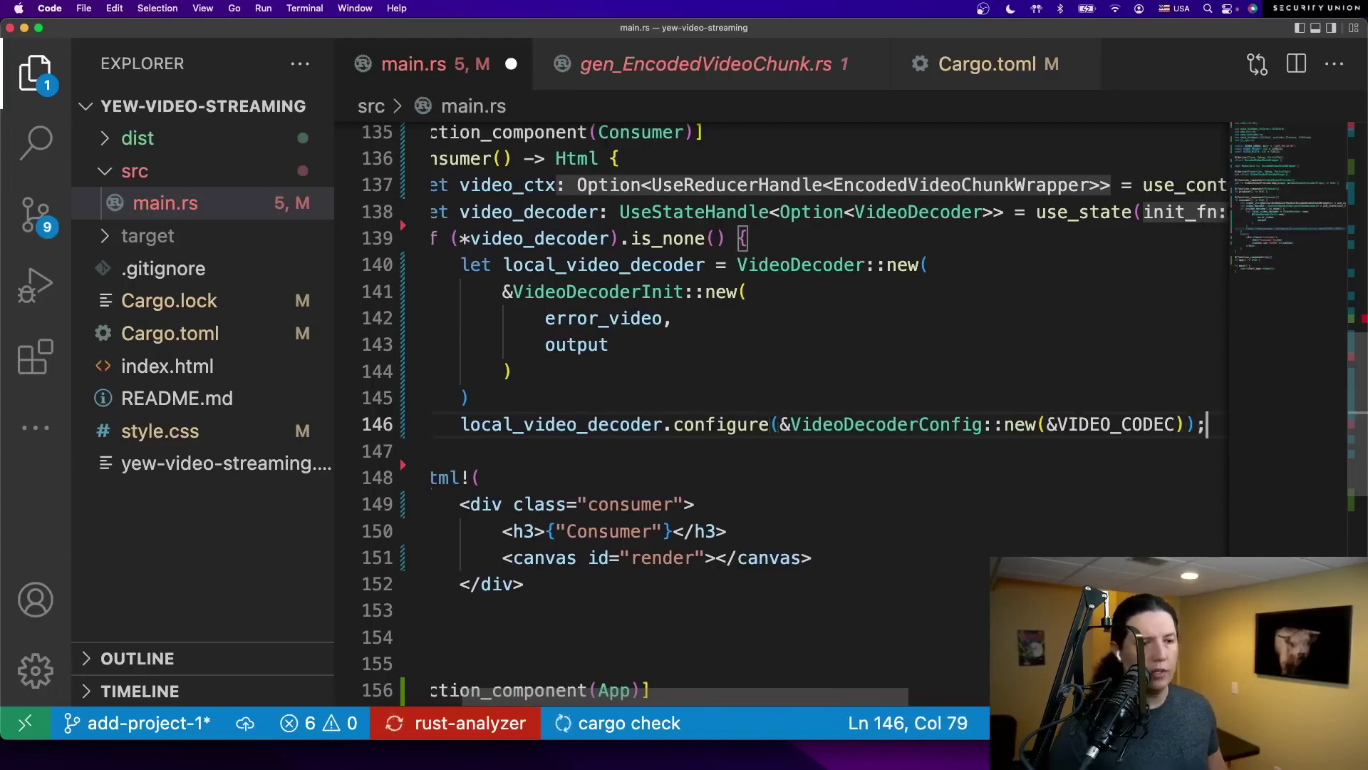
pyautogui.press('Return')
pyautogui.press('BackSpace')
pyautogui.press('BackSpace')
pyautogui.press('BackSpace')
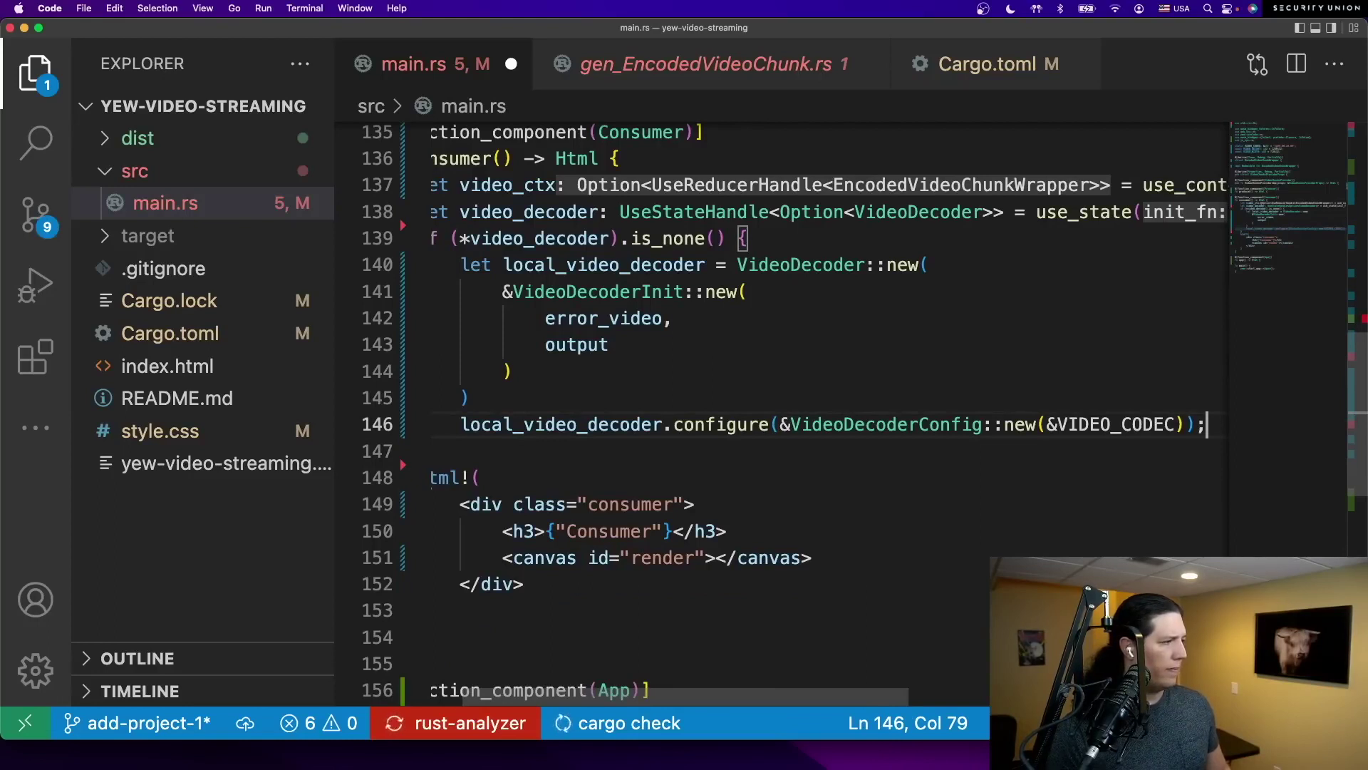
pyautogui.press('Return')
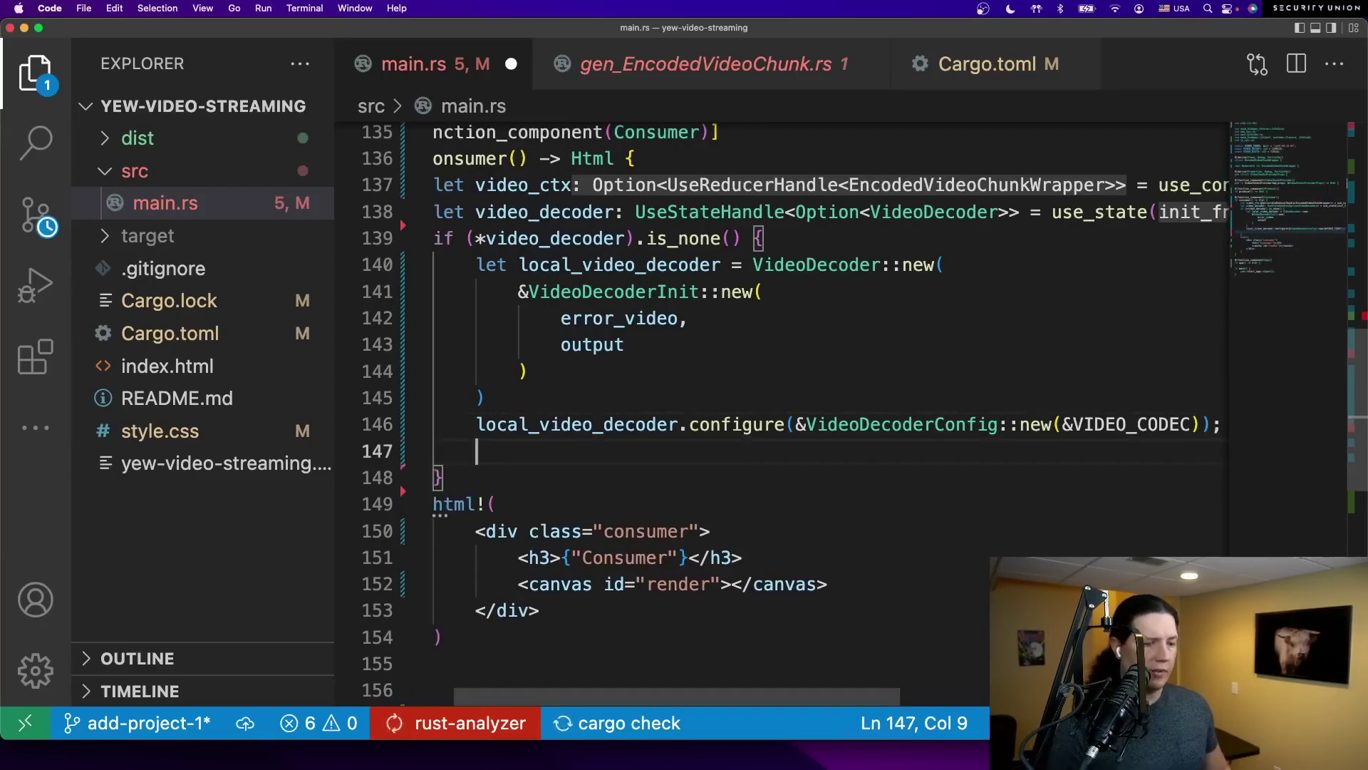
pyautogui.write('video_decode')
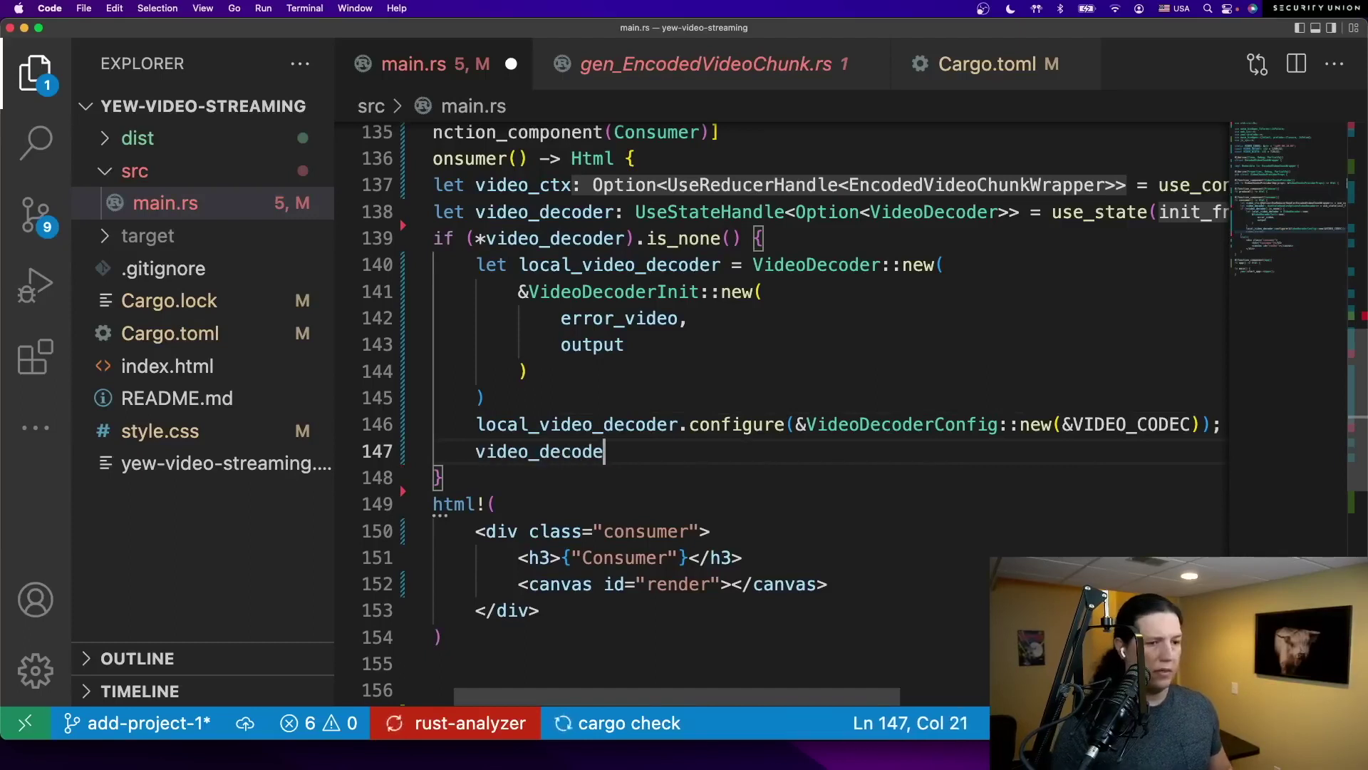
pyautogui.write('r.set(Some(local_video_decoder))')
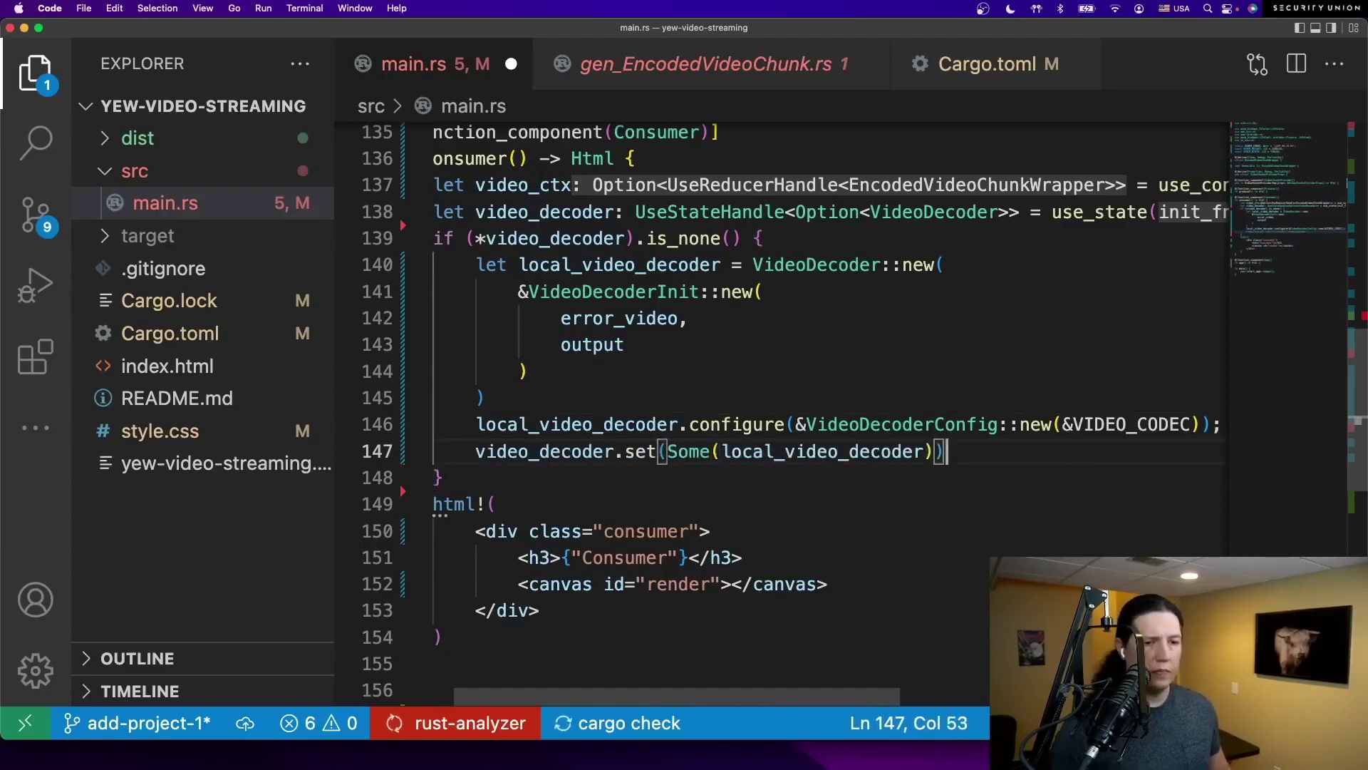
pyautogui.write(';')
pyautogui.press('Up')
pyautogui.press('Up')
pyautogui.press('Up')
pyautogui.press('Up')
pyautogui.press('Up')
pyautogui.press('Up')
pyautogui.press('Up')
# - Define the error_video closure above the decoder creation
pyautogui.press('Home')
pyautogui.press('Return')
pyautogui.press('Up')
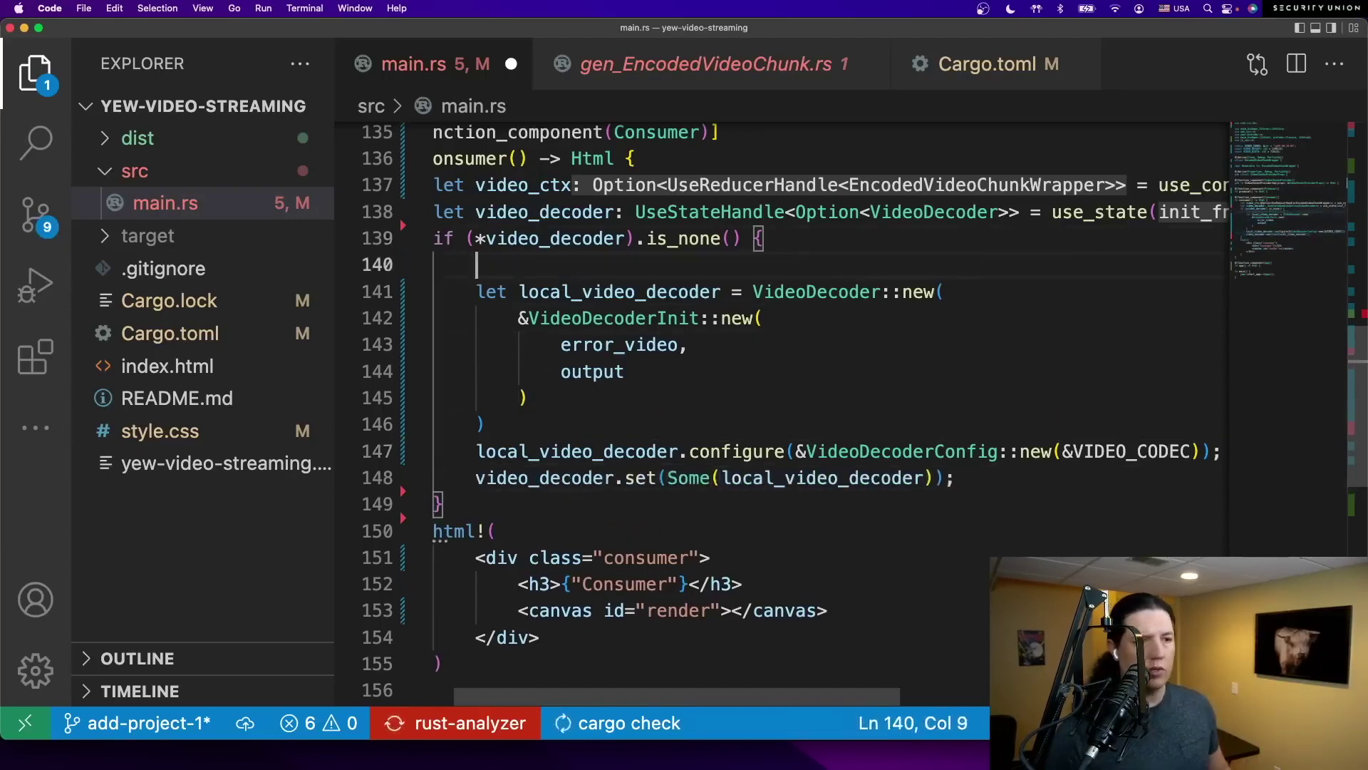
pyautogui.press('Return')
pyautogui.press('Up')
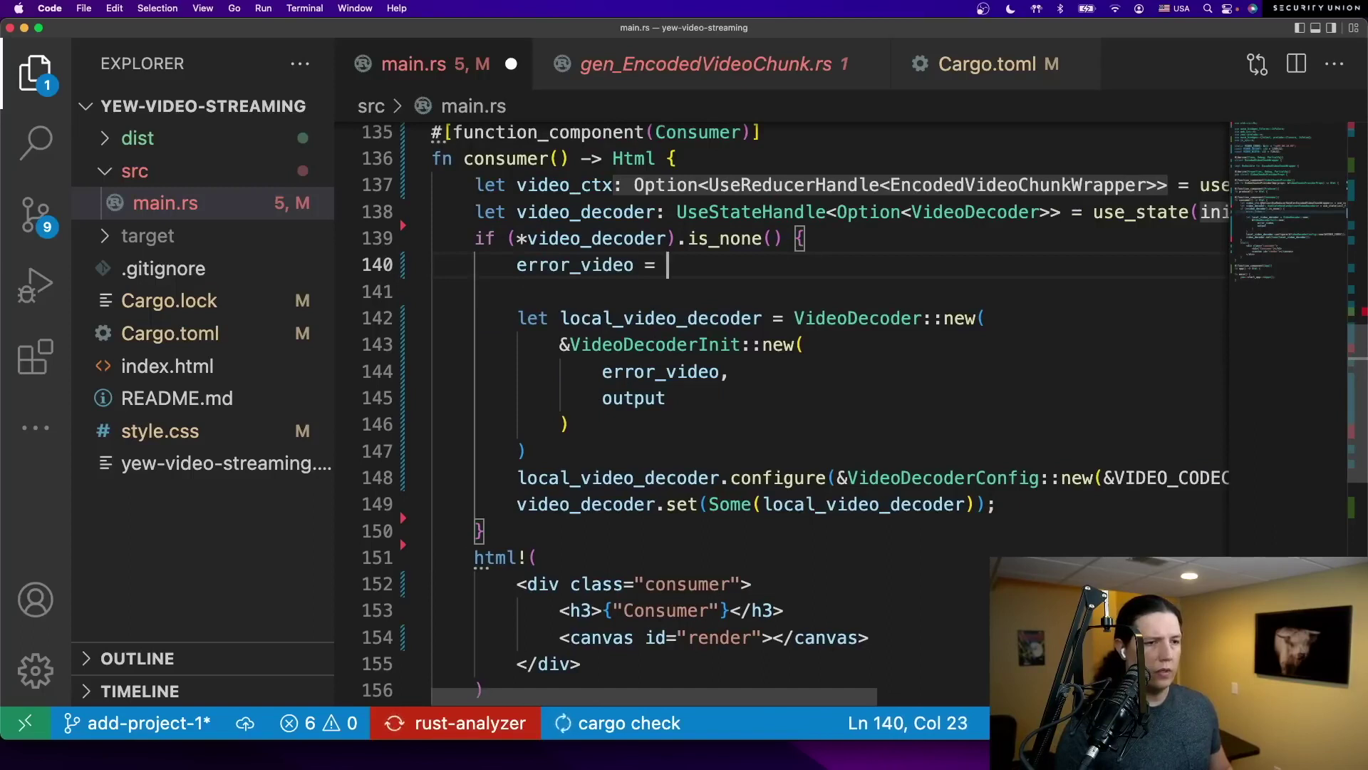
pyautogui.write('wrap(Box::new')
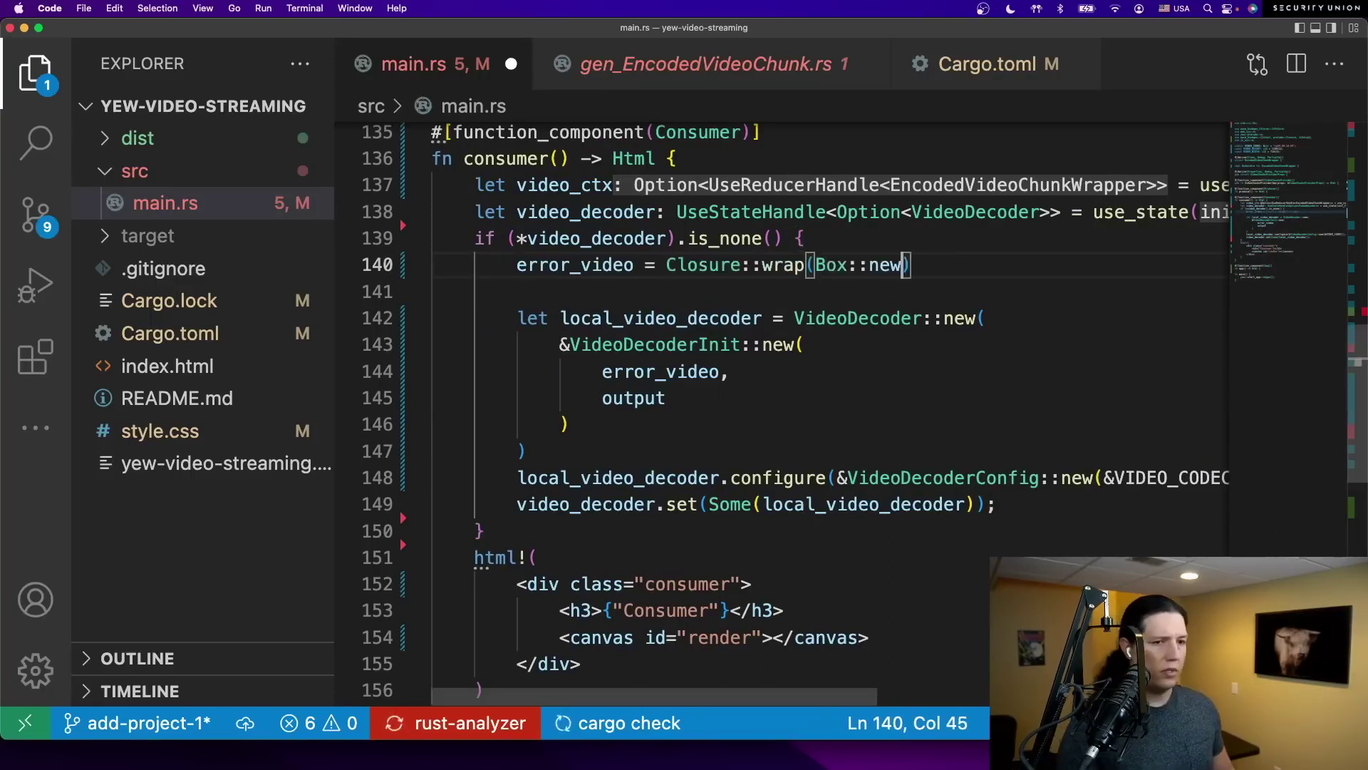
pyautogui.write('(move |e: JsValue| {')
pyautogui.press('Return')
pyautogui.press('Down')
pyautogui.write('as Box <dyn Fn')
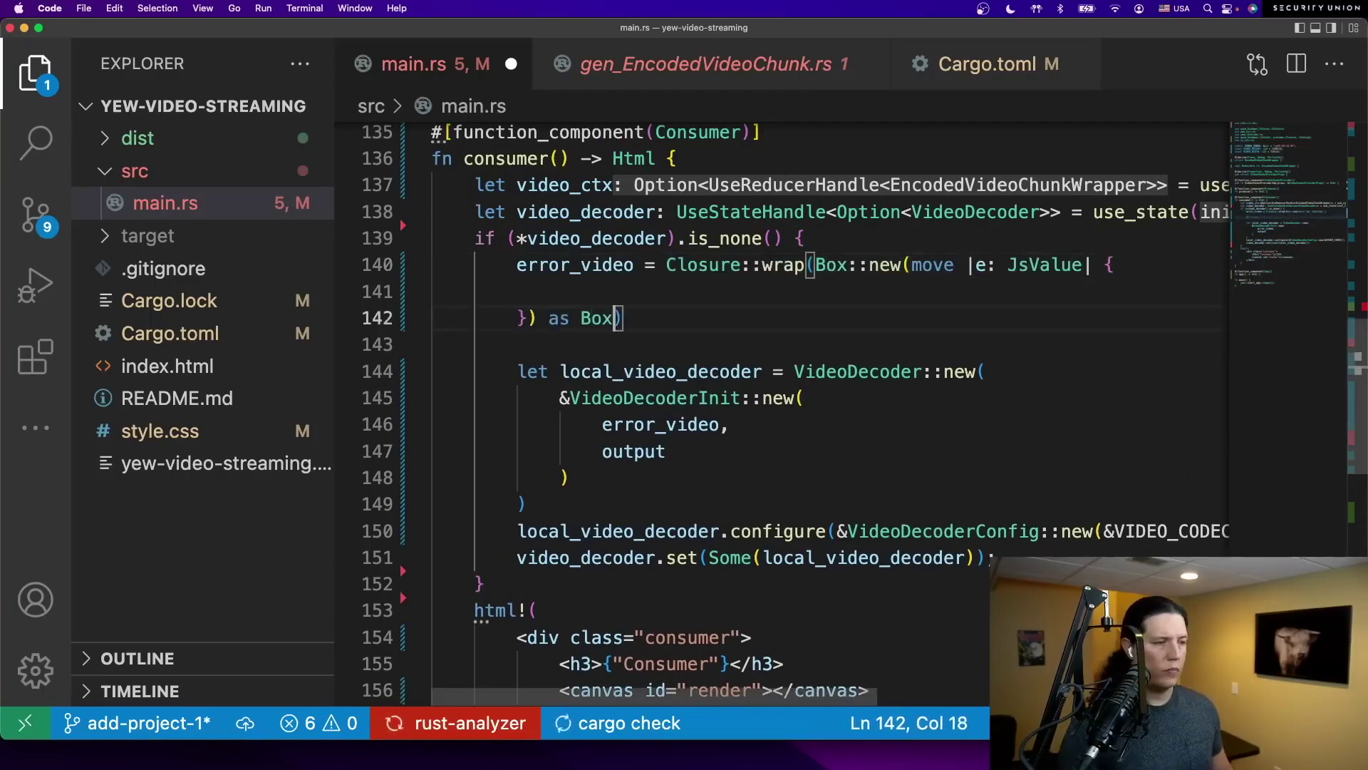
pyautogui.write('Mut(JsValue));')
pyautogui.press('Return')
pyautogui.press('Return')
pyautogui.write('let')
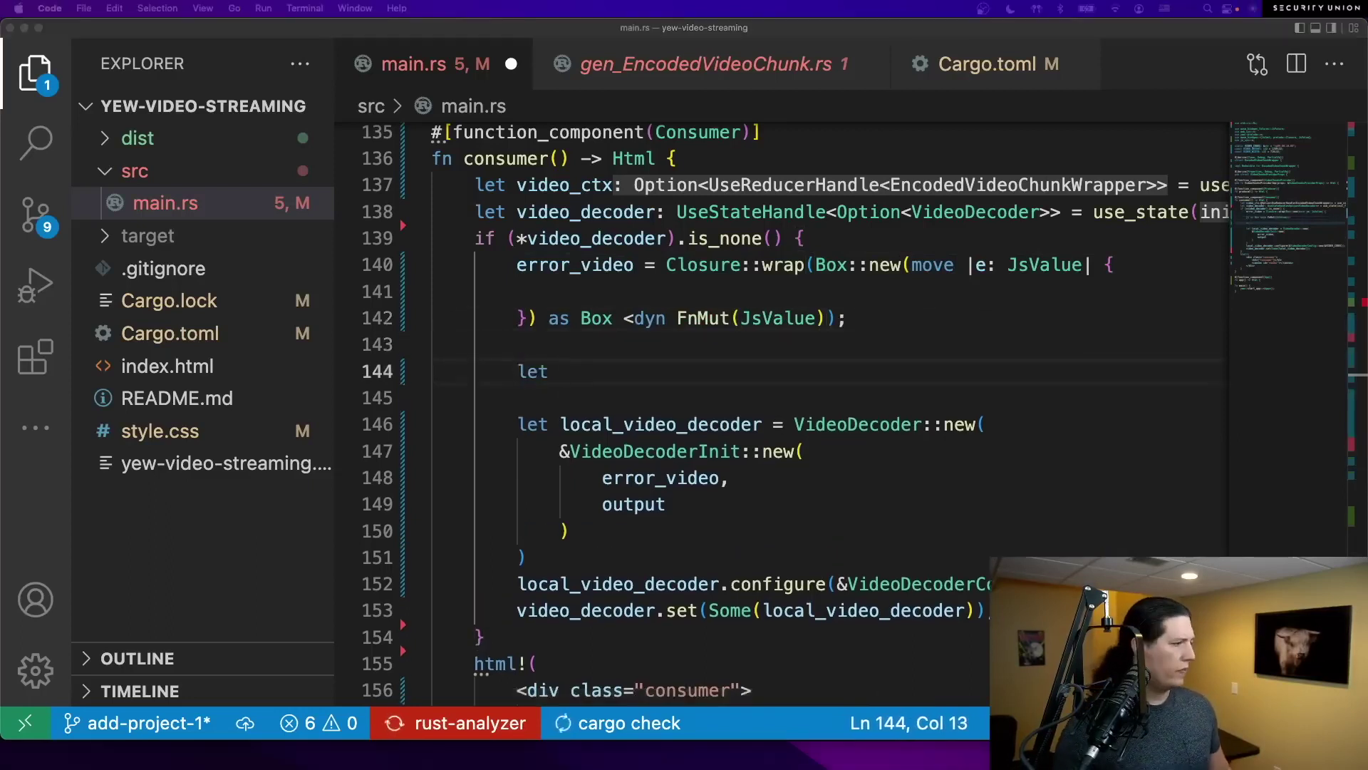
# - Copy the error_video closure to create the output closure, fixing both closure types
pyautogui.click(662, 211)
pyautogui.click(517, 265)
pyautogui.write('let')
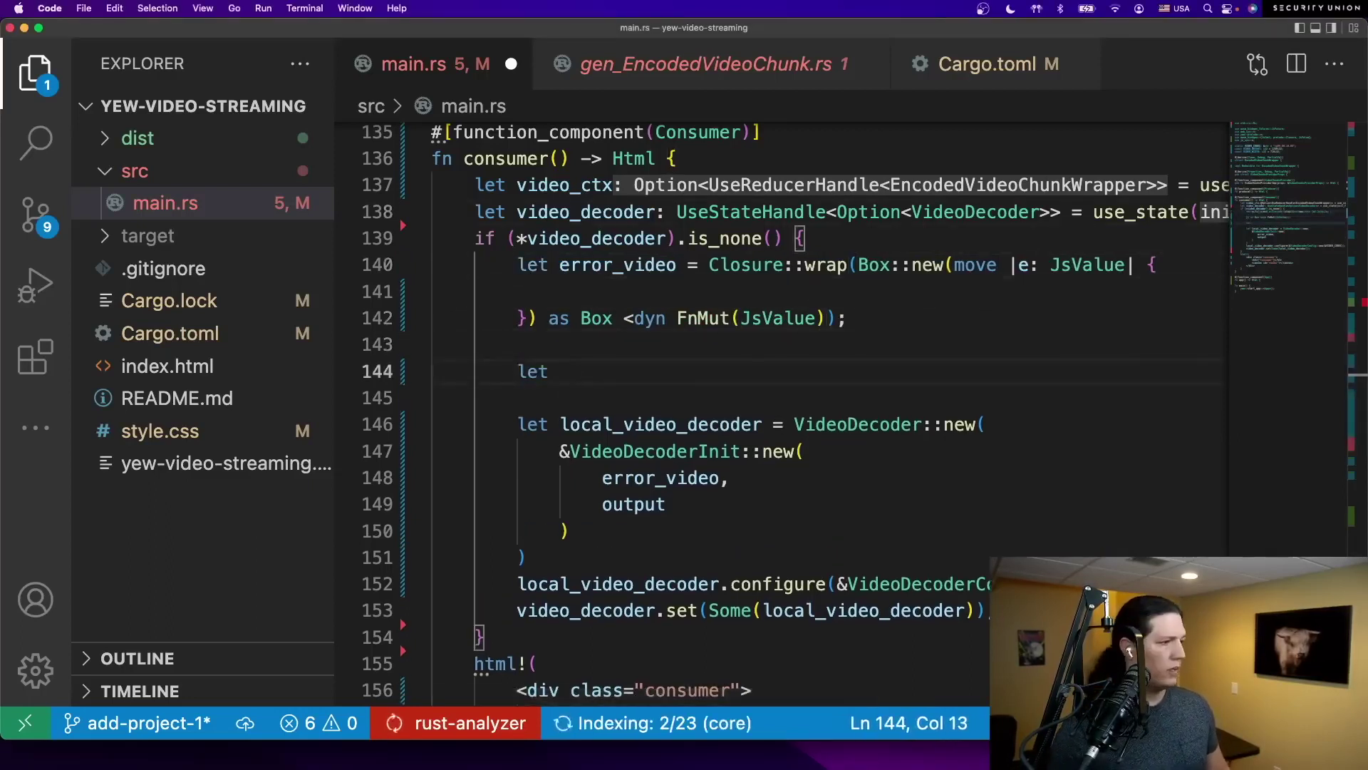
pyautogui.moveTo(708, 264); pyautogui.dragTo(1157, 264)
pyautogui.hotkey('ctrl', 'c')
pyautogui.click(773, 368)
pyautogui.write('er')
pyautogui.hotkey('ctrl', 'v')
pyautogui.press('Return')
pyautogui.press('Return')
pyautogui.write('}) as B')
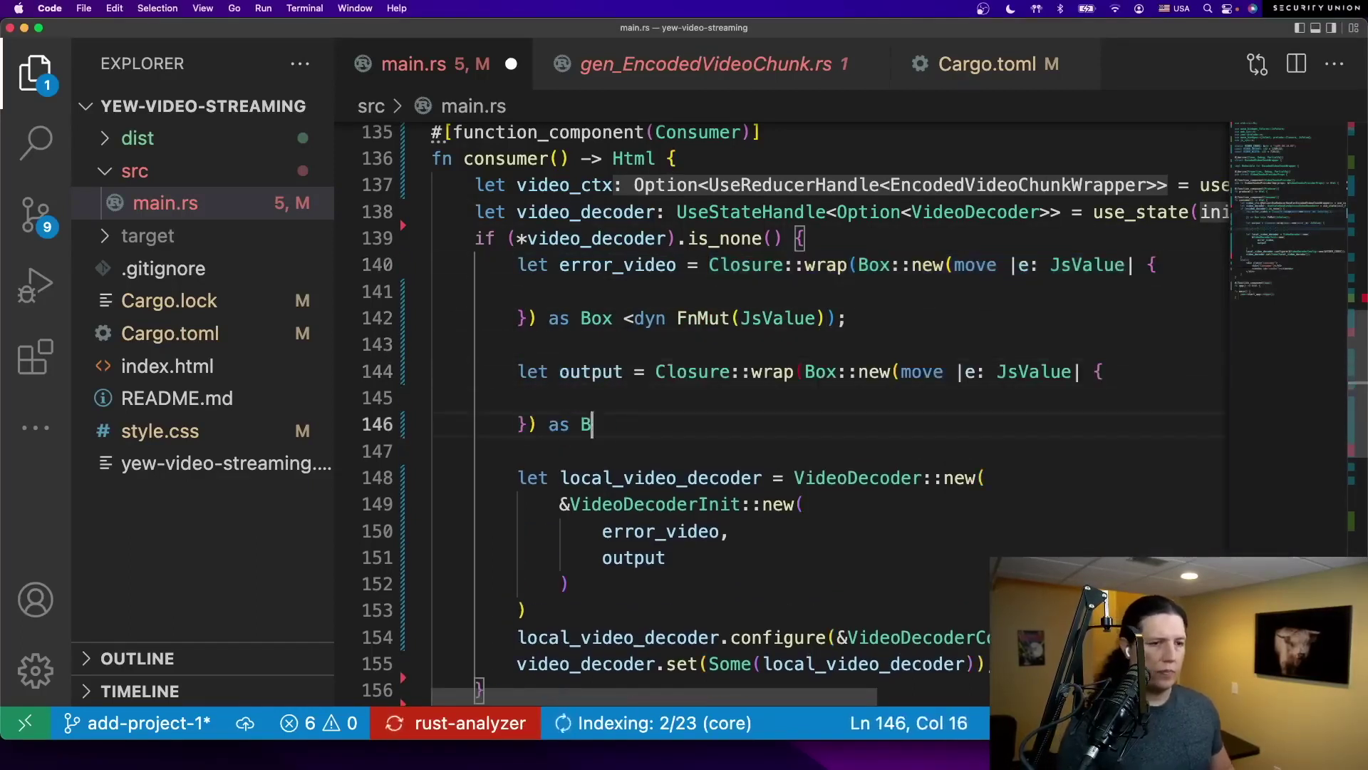
pyautogui.write('ut(JsValue));>')
pyautogui.press('Left')
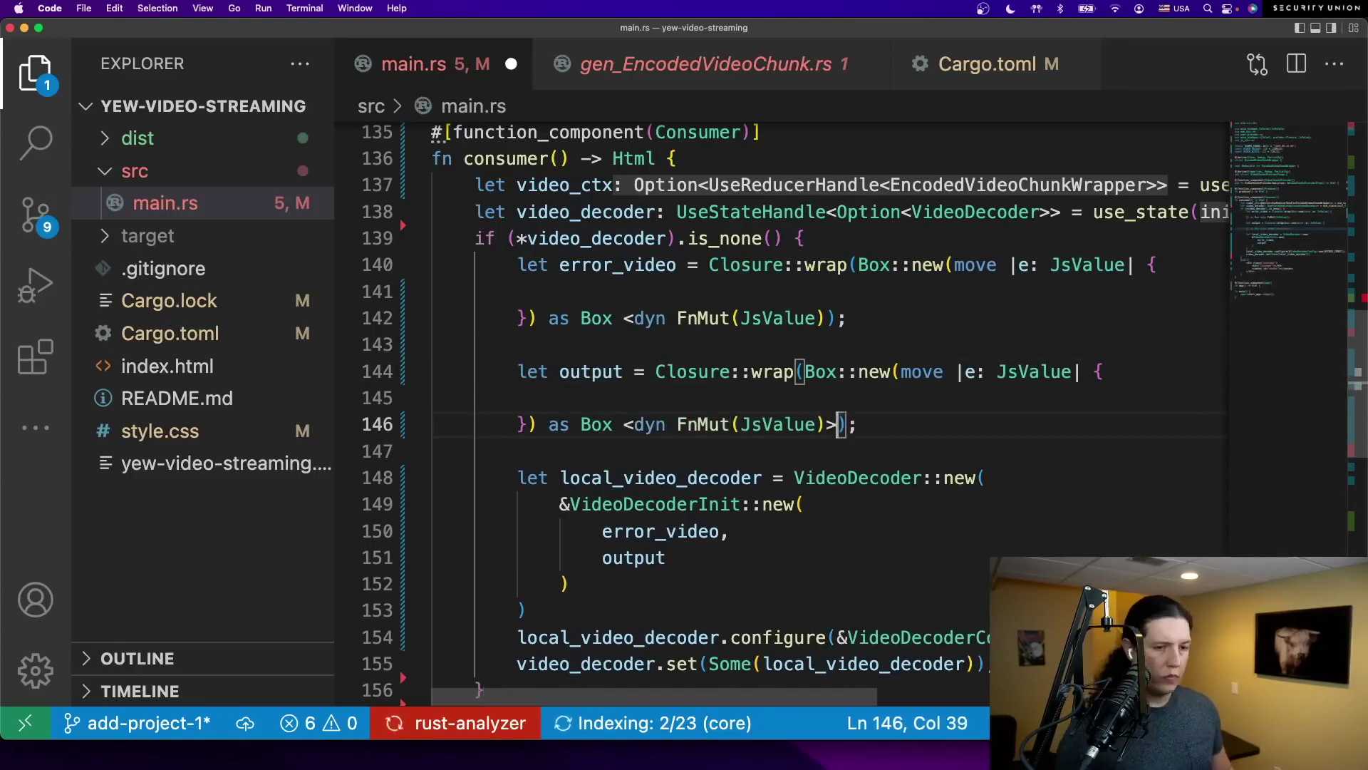
pyautogui.press('Up')
pyautogui.doubleClick(970, 372)
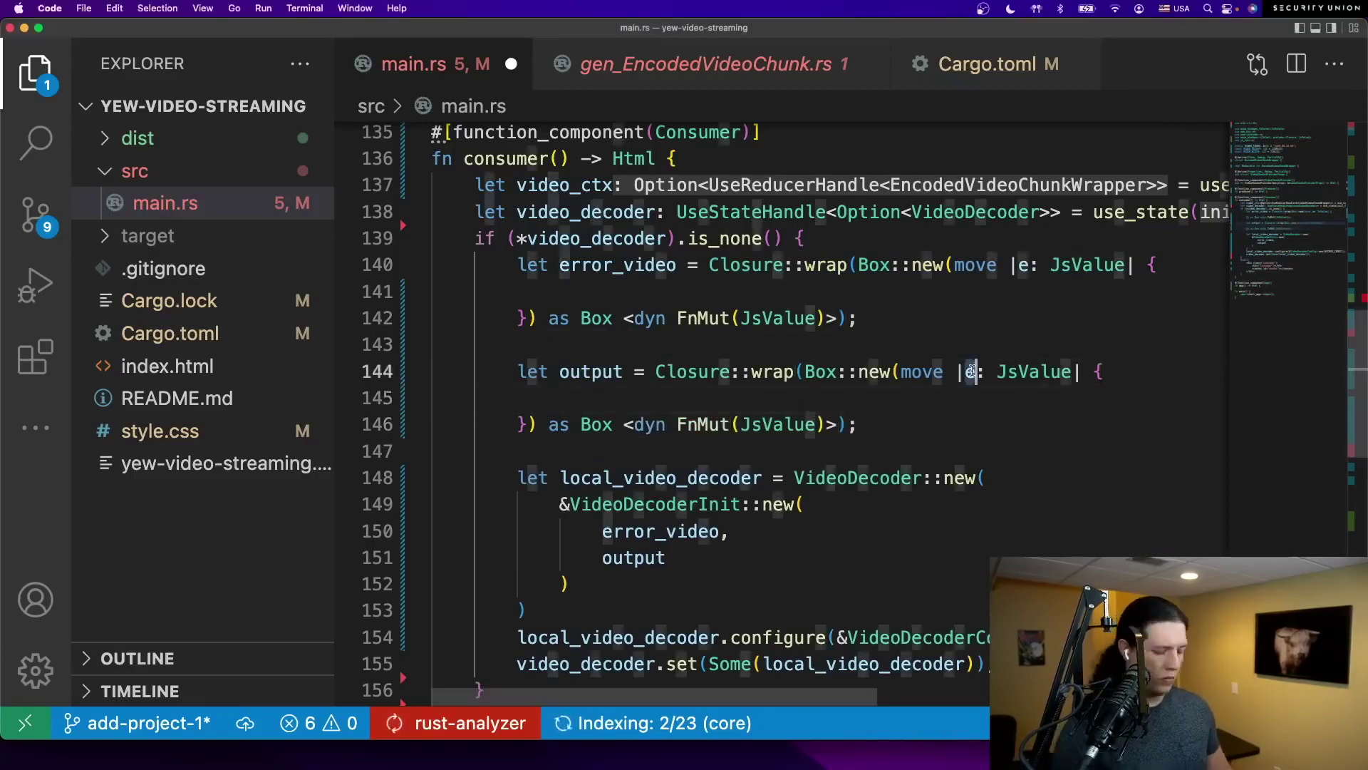
pyautogui.write('original_chunk')
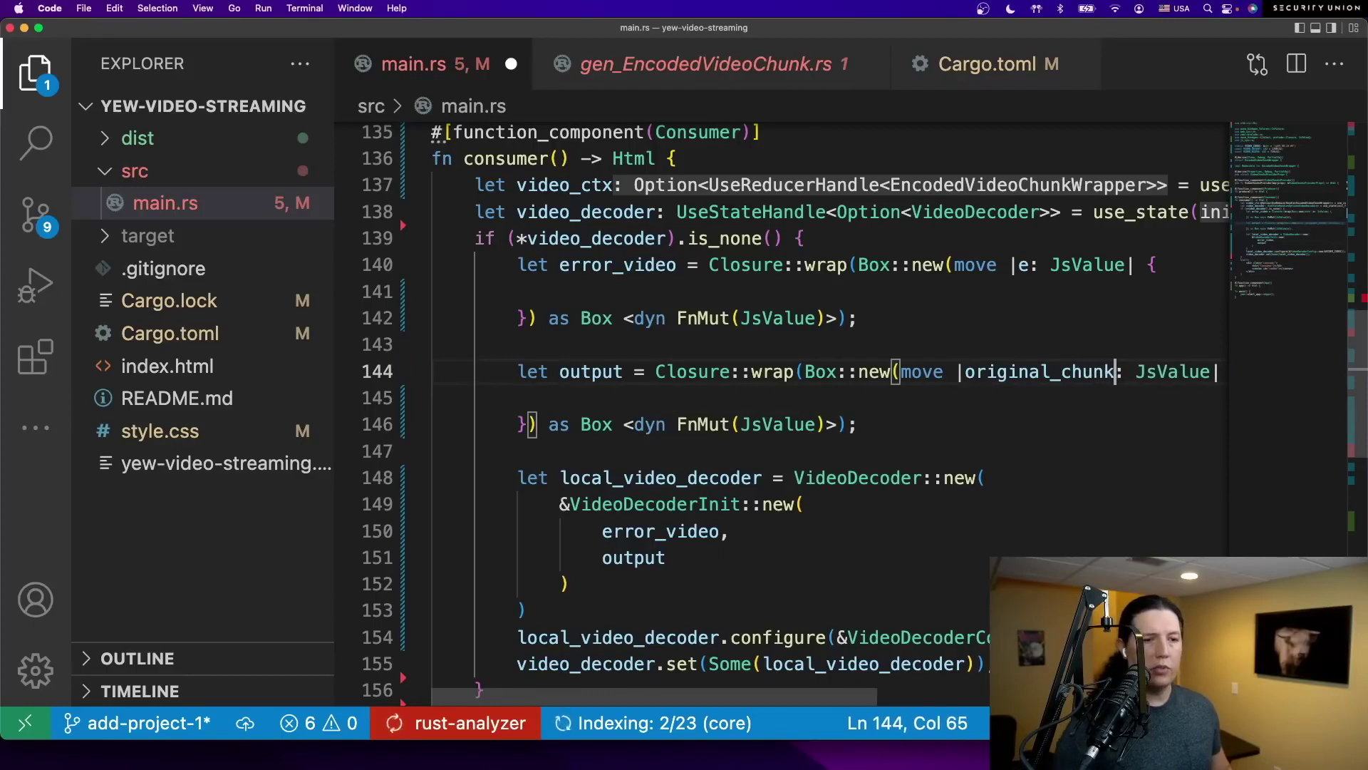
pyautogui.press('Down')
pyautogui.write('l')
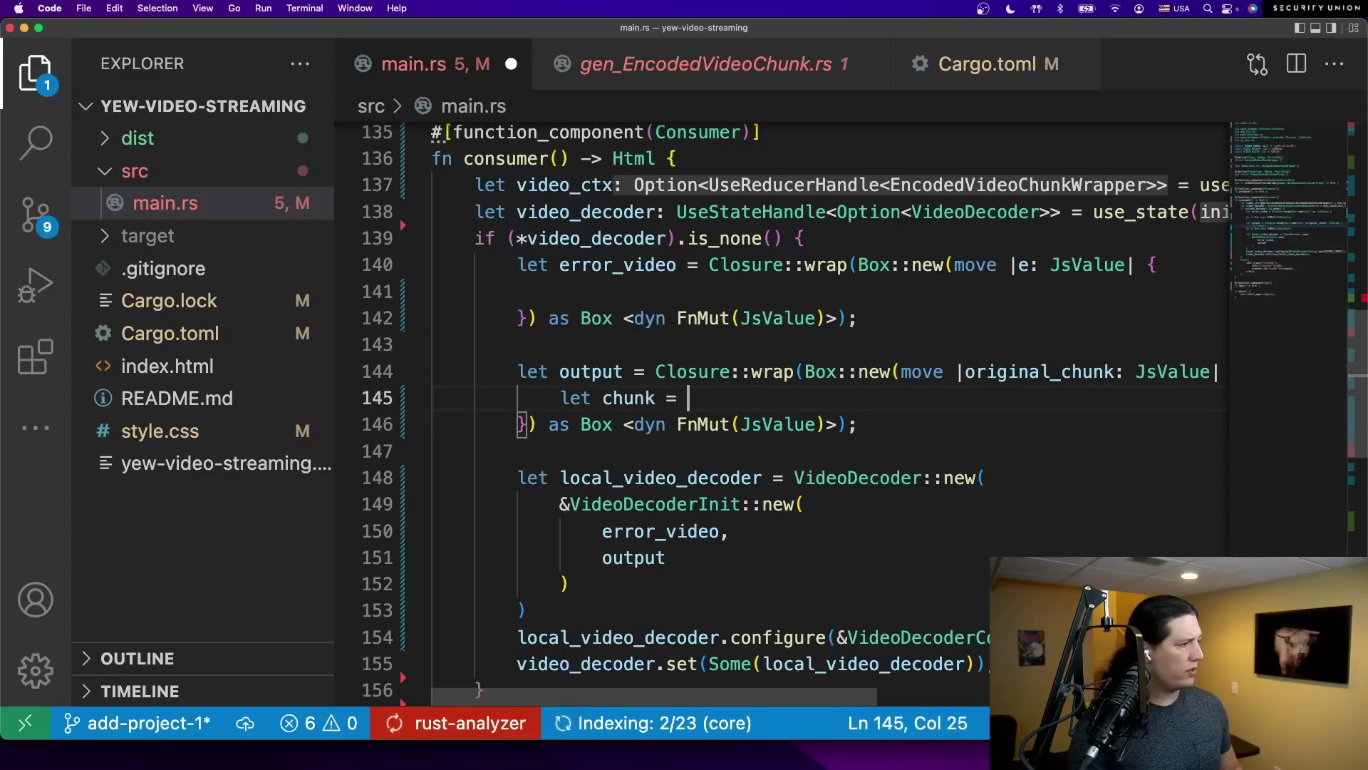
pyautogui.write('original_chunk)l')
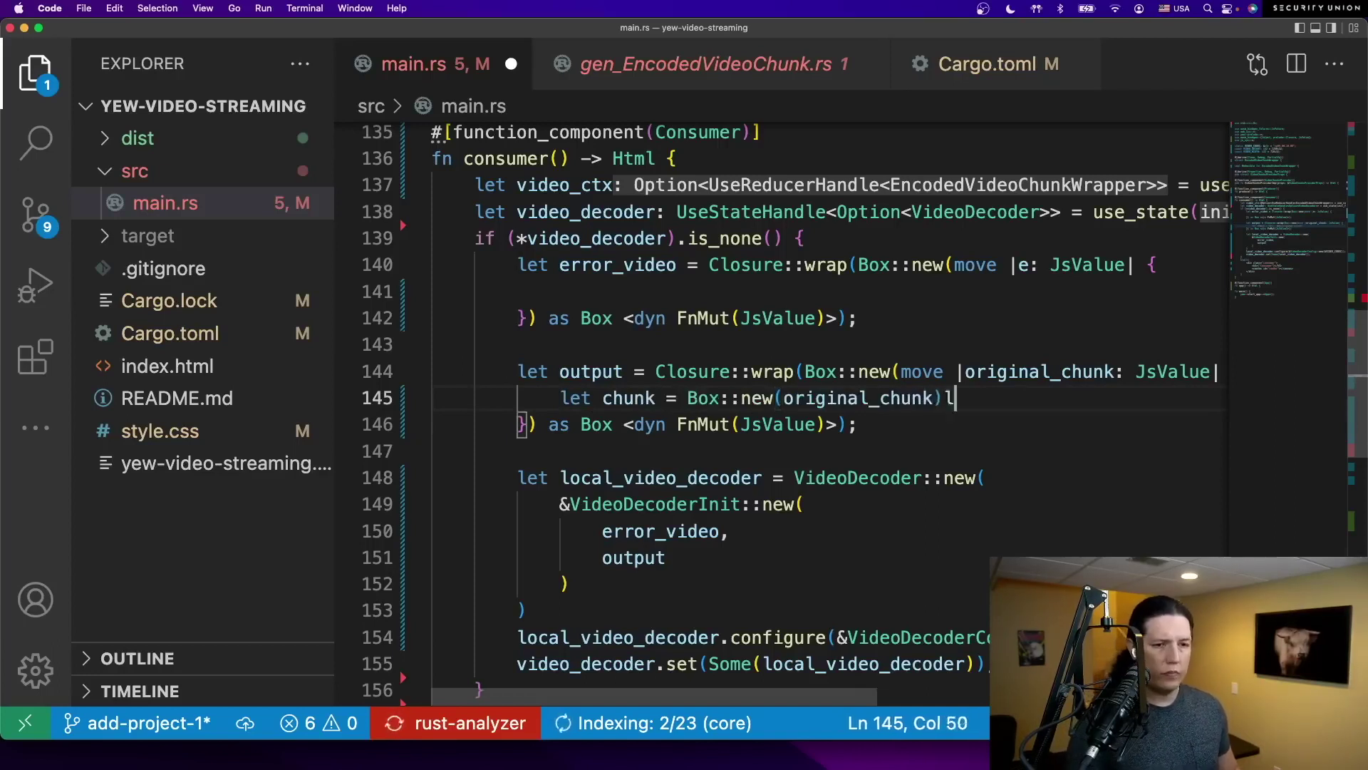
# - Box original_chunk, cast a video_chunk clone to HtmlImageElement, and save the updated Cargo.toml features
pyautogui.press('End')
pyautogui.write(';')
pyautogui.press('Return')
pyautogui.write('let video_chunk = chunk.clone().unchecked')
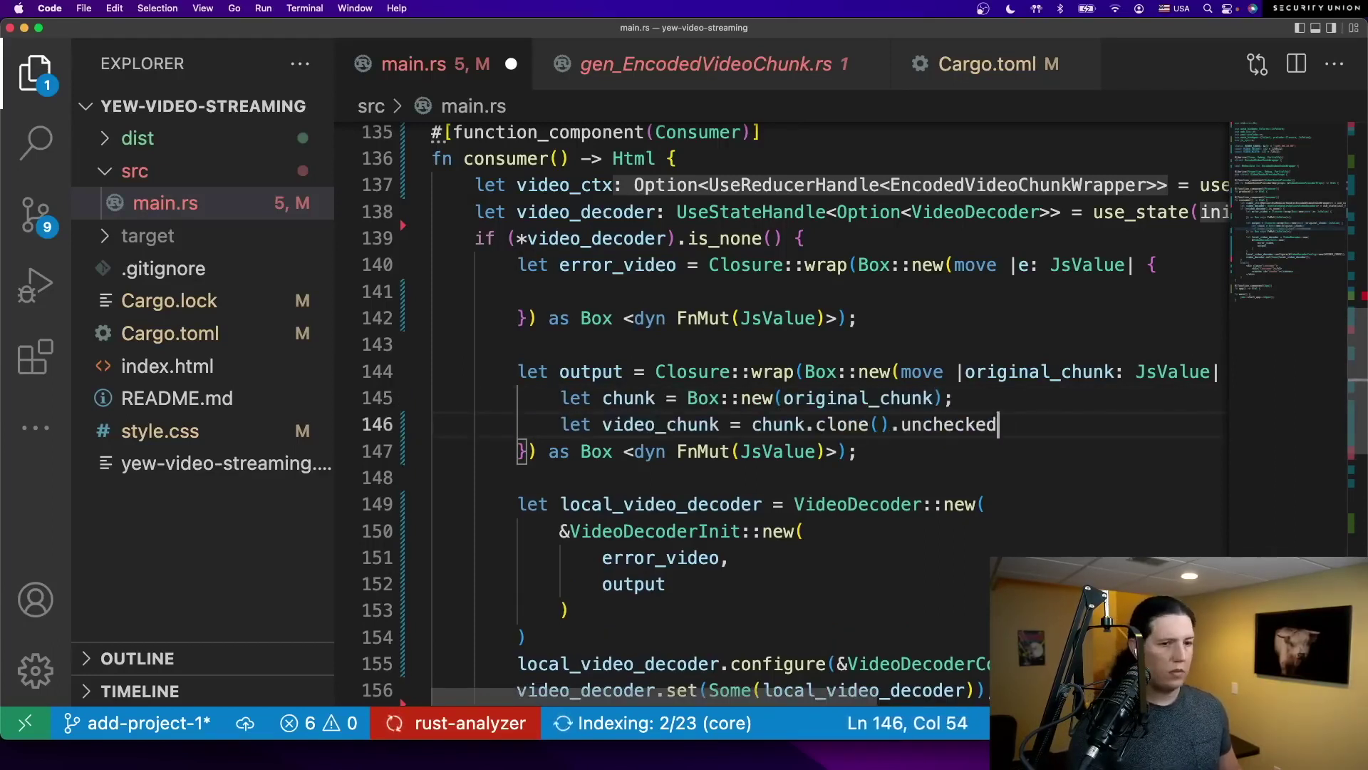
pyautogui.write('_into::<HtmlImageElement>();')
pyautogui.hotkey('ctrl', '`')
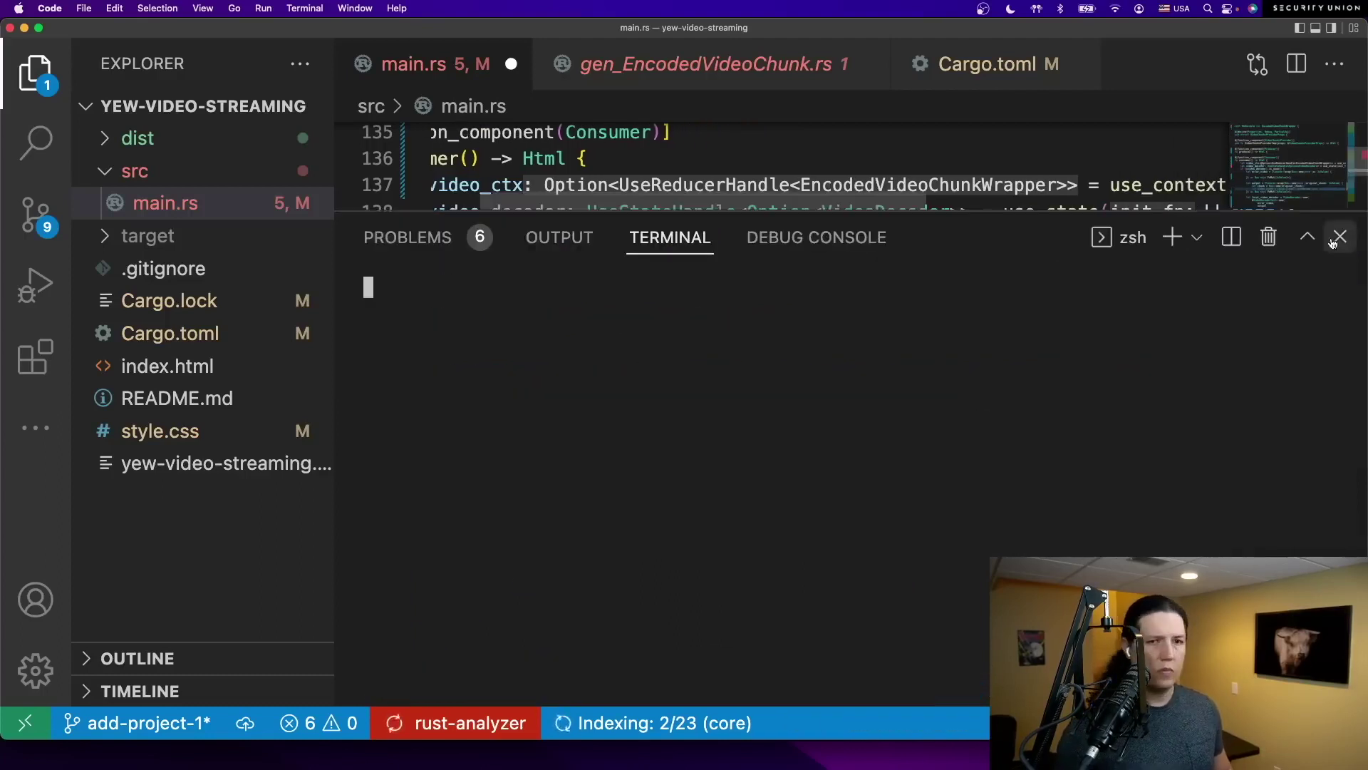
pyautogui.hotkey('ctrl', '`')
pyautogui.press('Return')
pyautogui.press('super+s')
pyautogui.hotkey('ctrl', 'Tab')
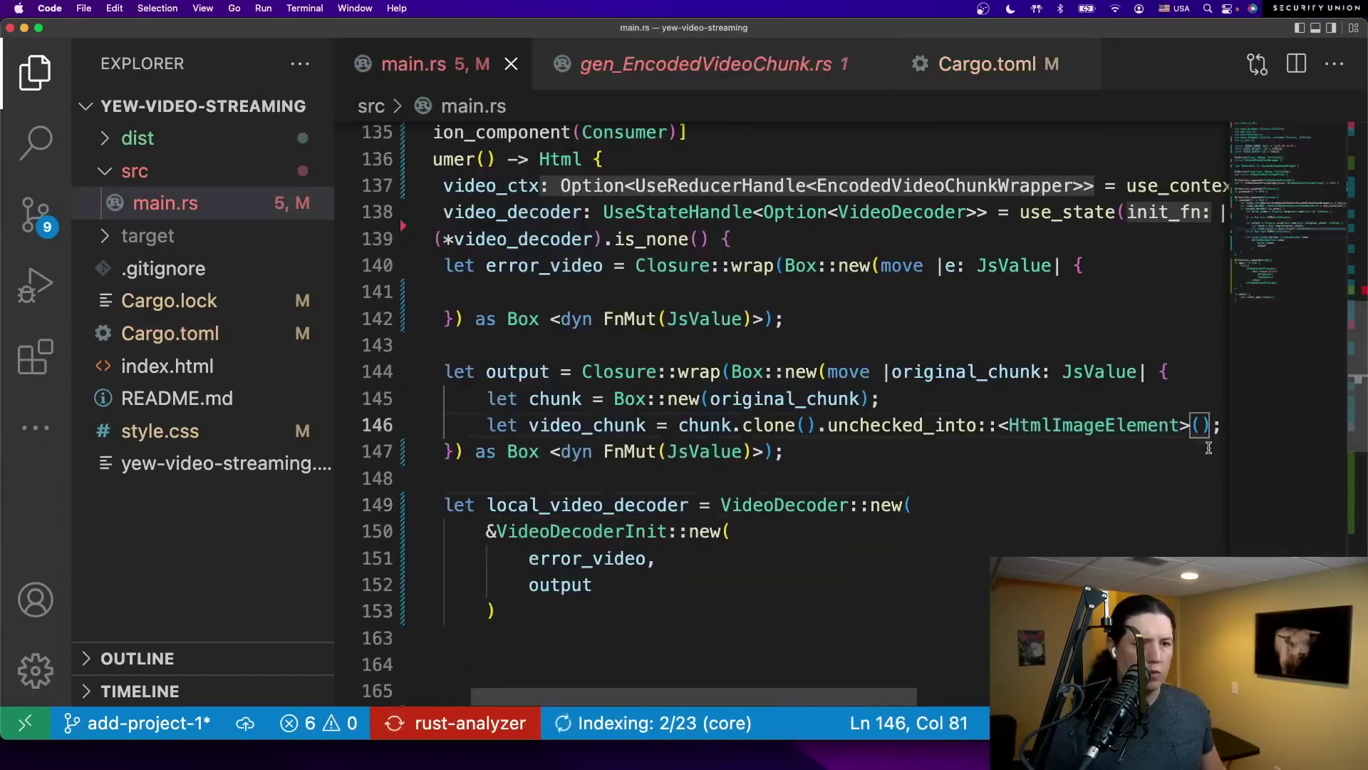
pyautogui.press('Return')
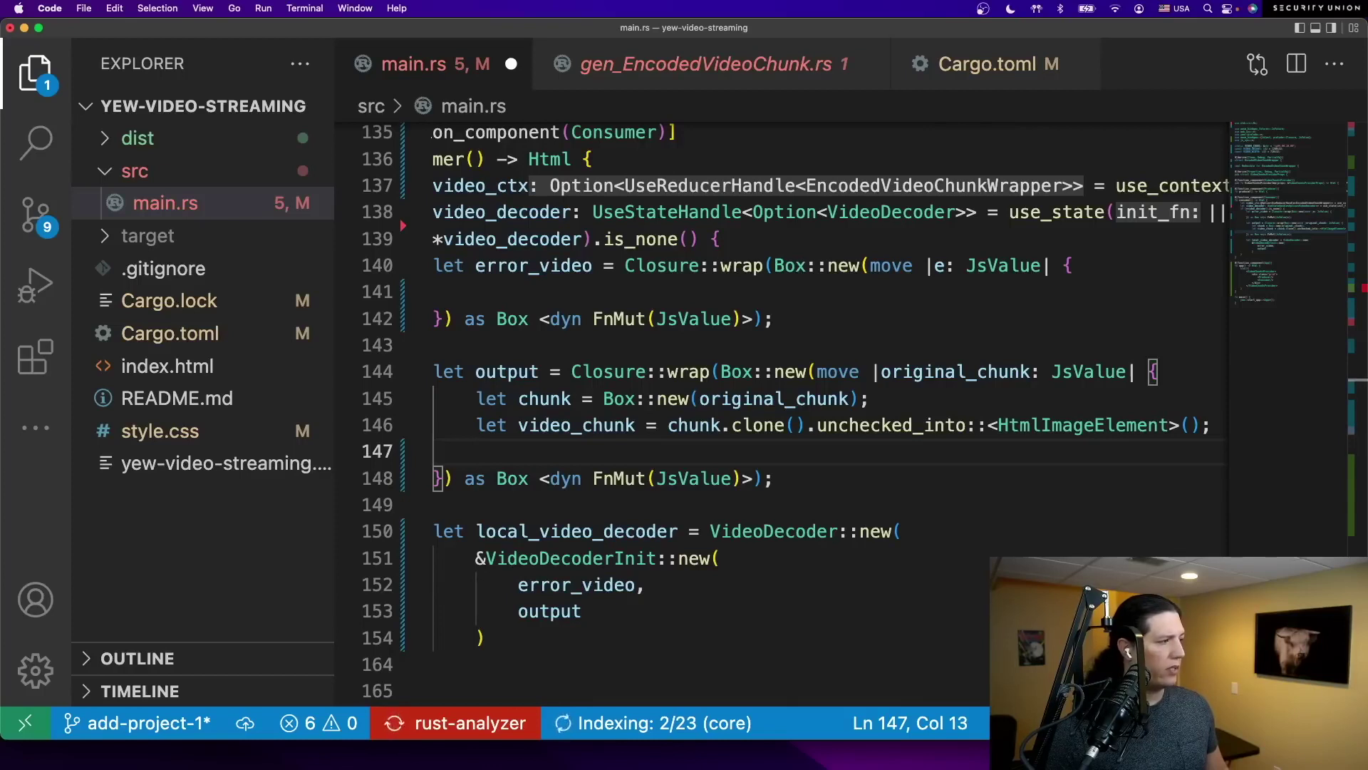
pyautogui.write('l')
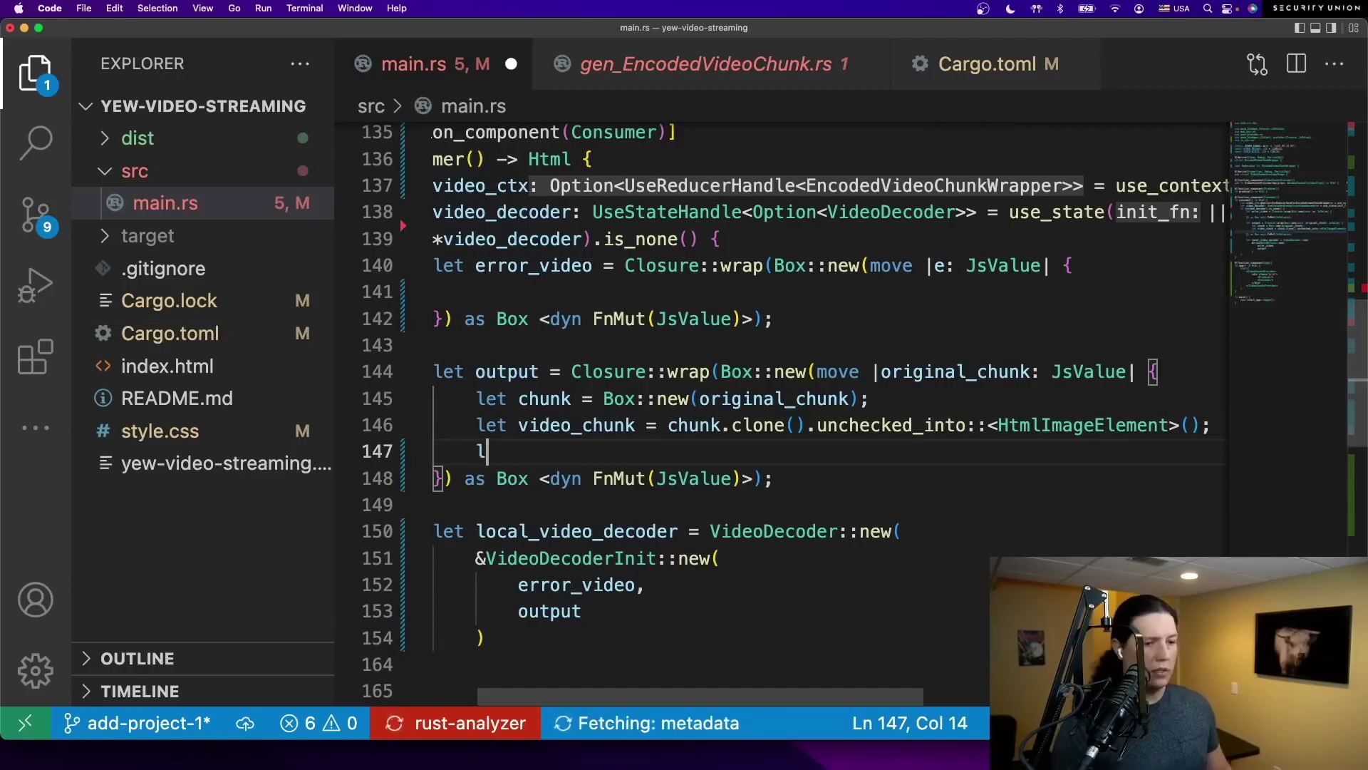
pyautogui.write('et image =')
pyautogui.scroll(10, 780, 412)
pyautogui.write('Re')
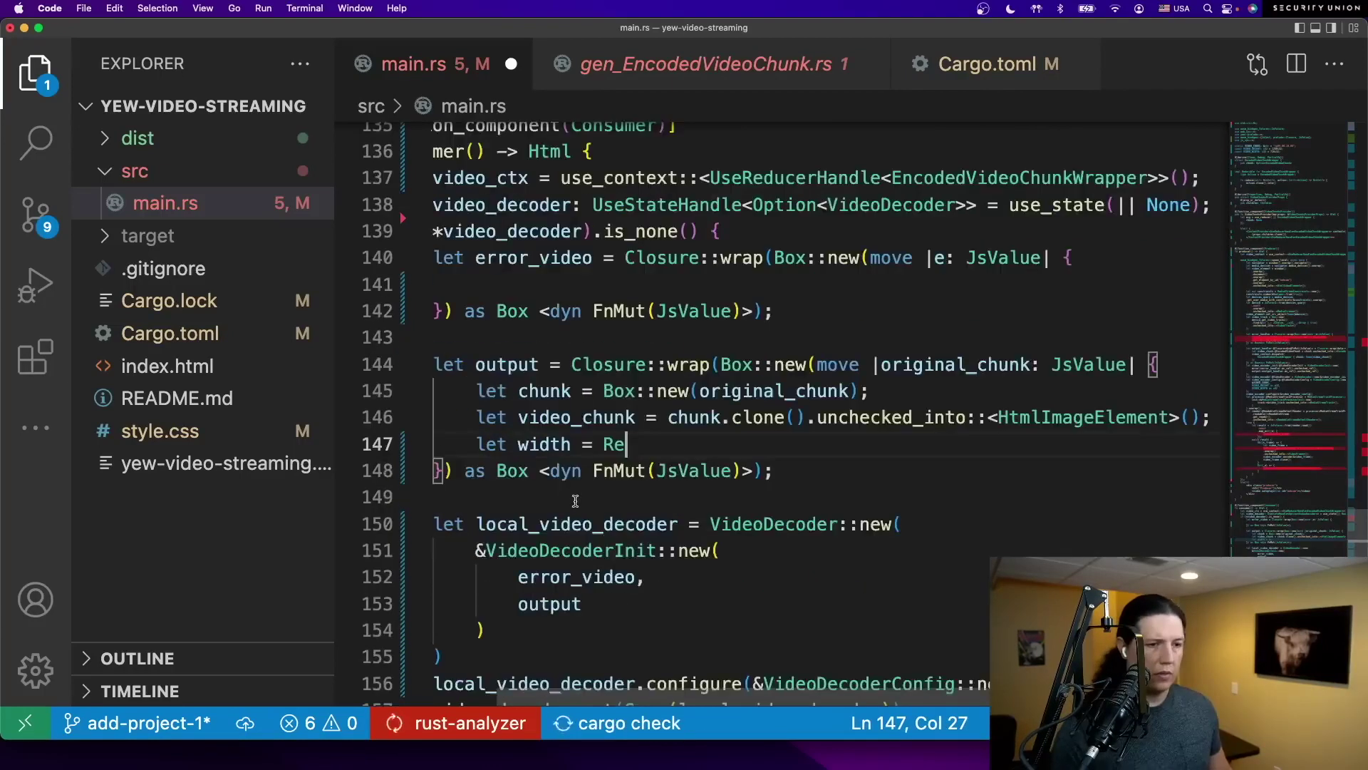
pyautogui.write('flect::get(target: &chunk.clone()')
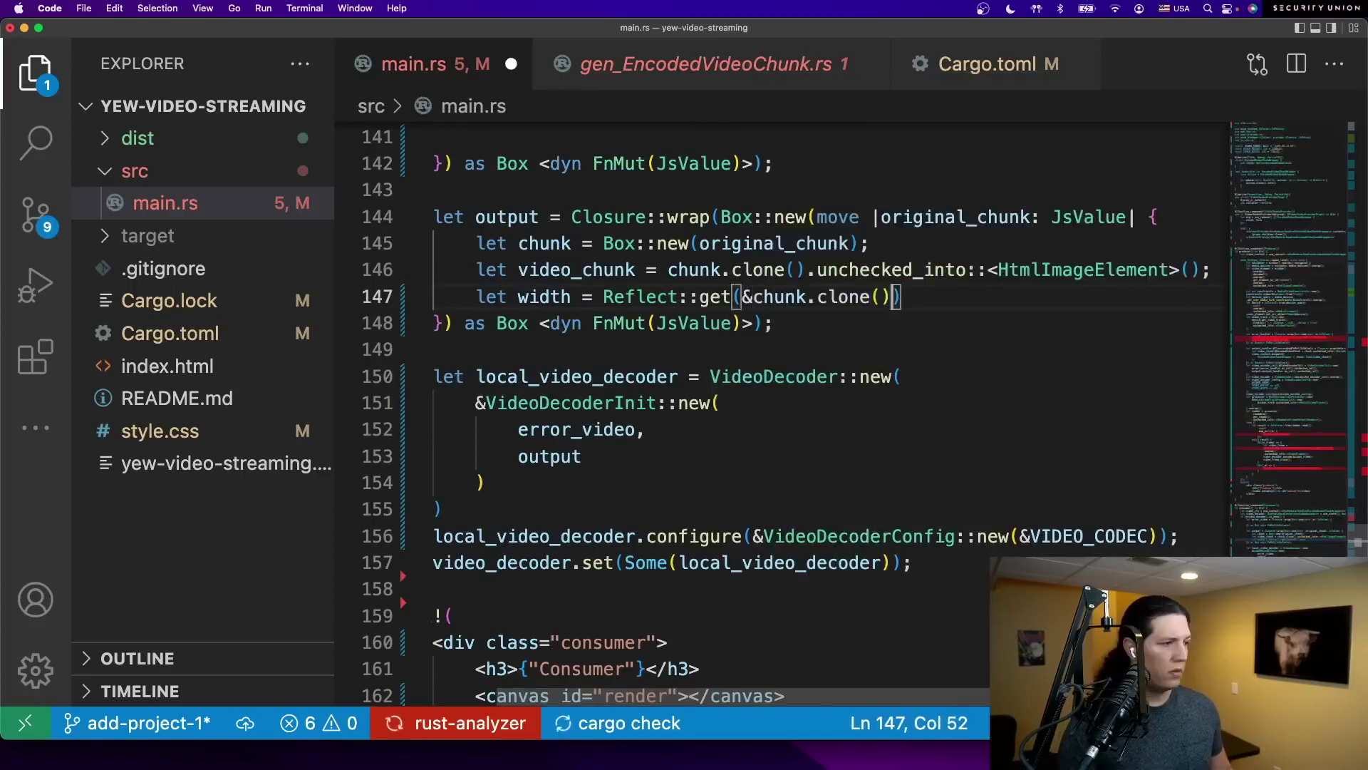
pyautogui.write(', key: &JsString::from("')
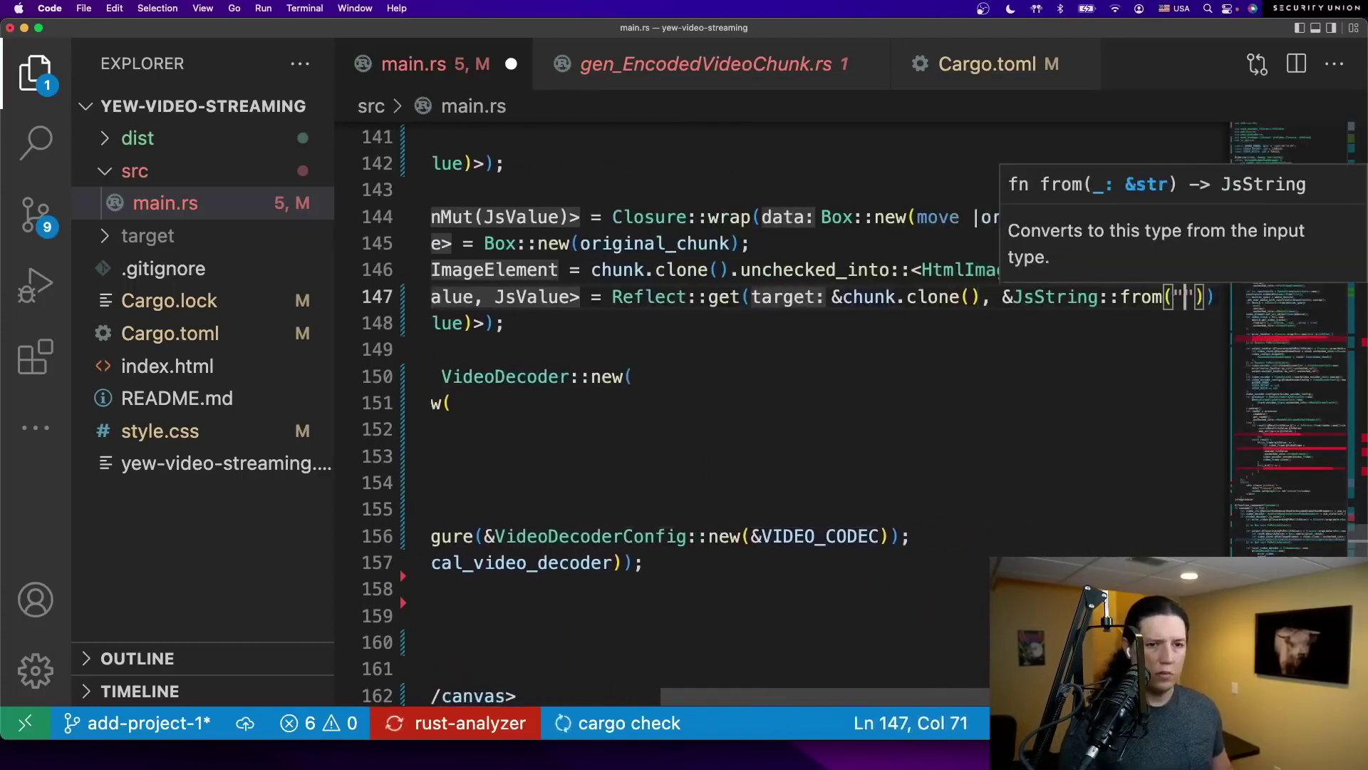
pyautogui.write('codedWidth"))')
# - Read width as f64 via Reflect::get on the chunk's codedWidth
pyautogui.press('Return')
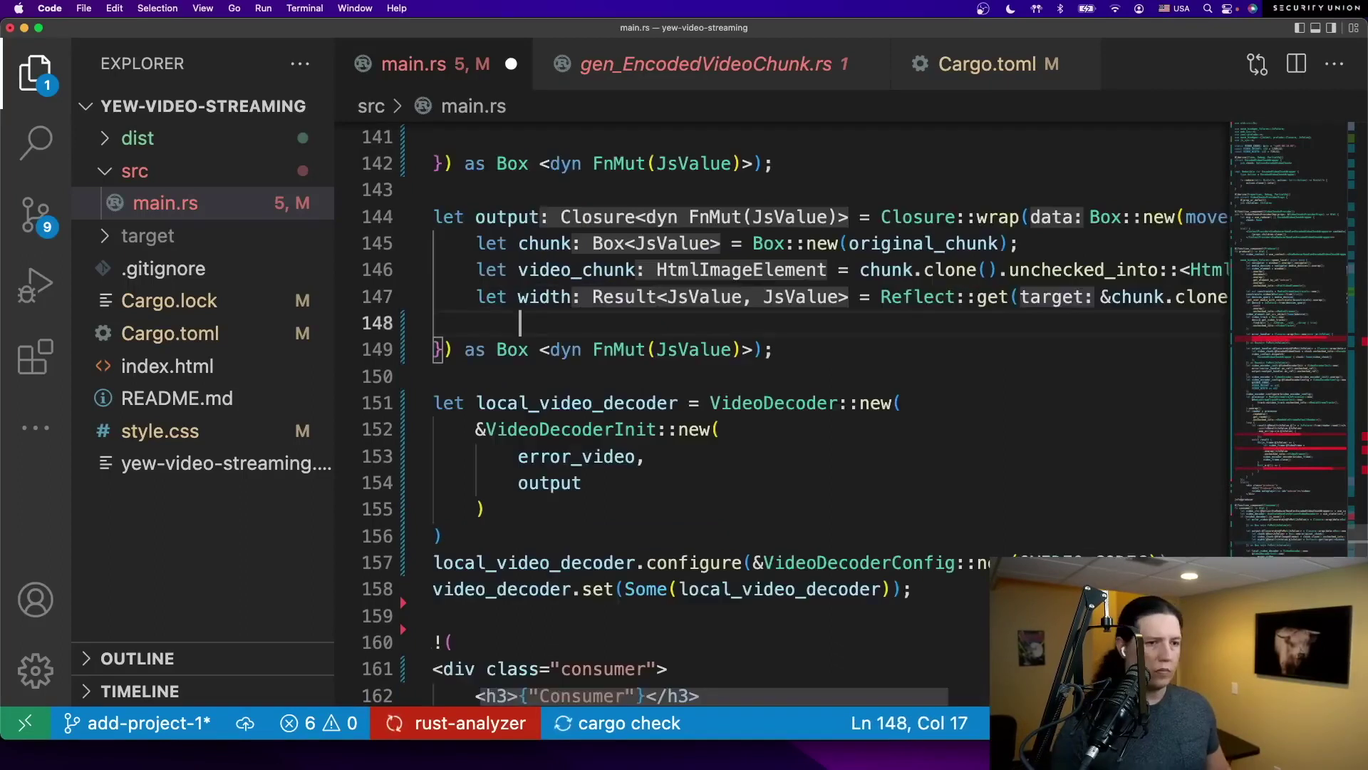
pyautogui.write('.unwrap()')
pyautogui.press('Return')
pyautogui.write('.as_f64()')
pyautogui.press('Return')
pyautogui.write('.u')
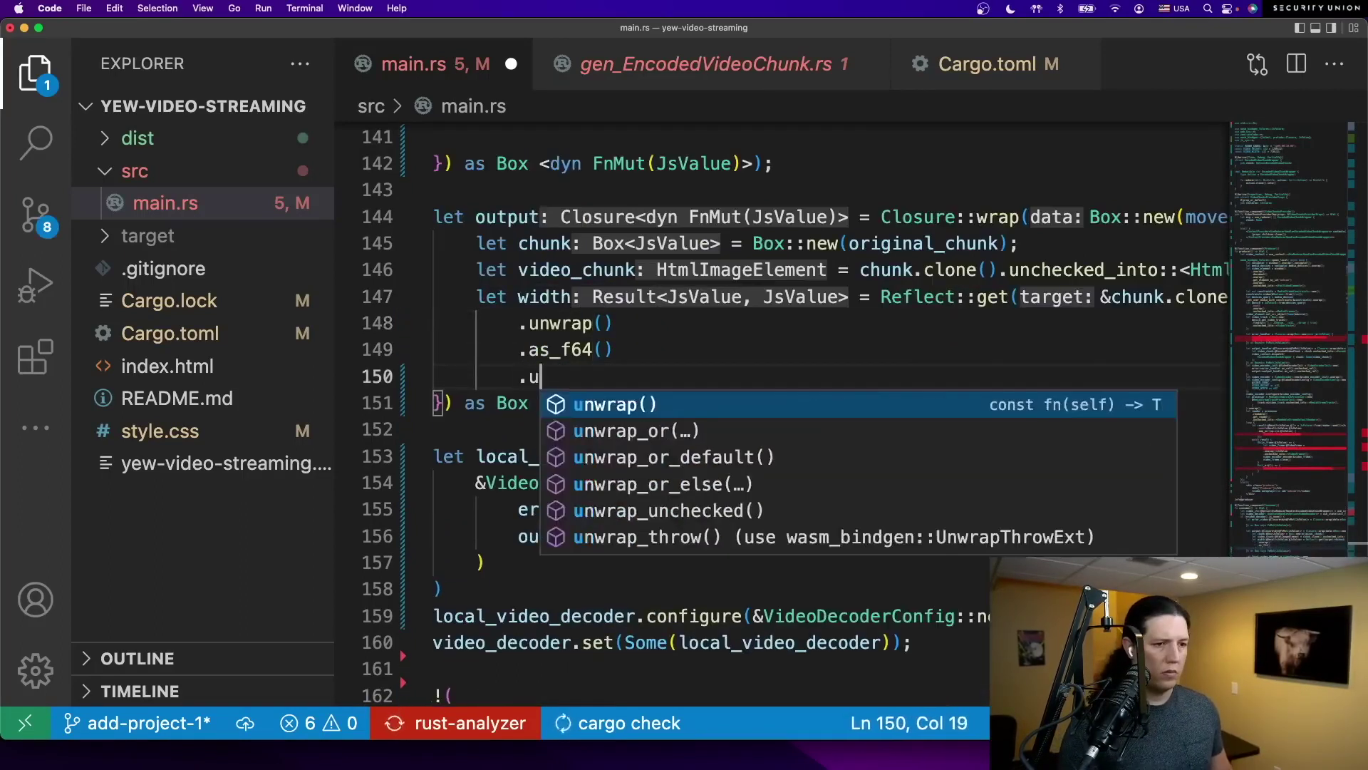
pyautogui.write('nwrap();')
pyautogui.press('Return')
pyautogui.write('let height =')
# - Duplicate the width code for height using codedHeight and fix the indentation
pyautogui.hotkey('shift', 'Up')
pyautogui.hotkey('shift', 'Up')
pyautogui.hotkey('shift', 'Up')
pyautogui.press('super+c')
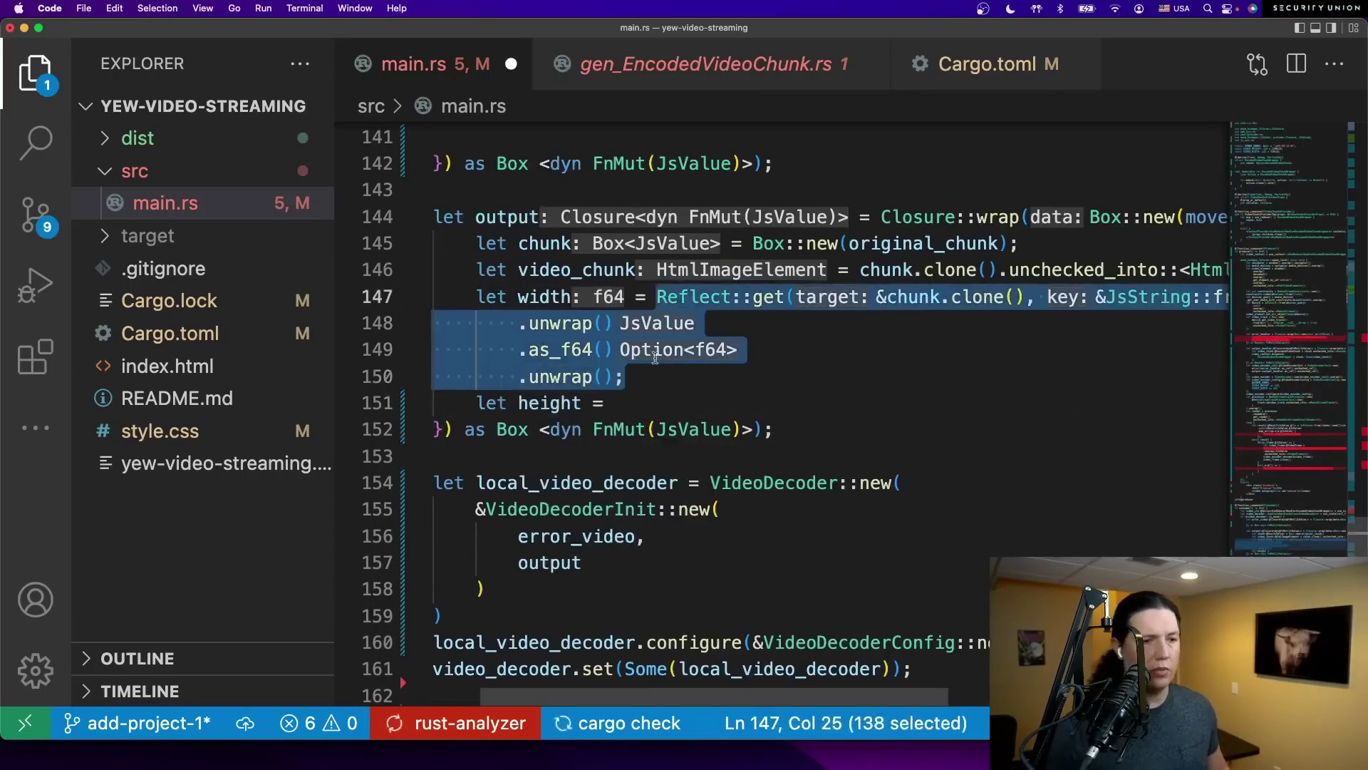
pyautogui.press('super+v')
pyautogui.press('BackSpace')
pyautogui.press('BackSpace')
pyautogui.press('BackSpace')
pyautogui.press('BackSpace')
pyautogui.press('BackSpace')
pyautogui.write('Height')
pyautogui.press('Down')
pyautogui.press('Down')
pyautogui.press('Down')
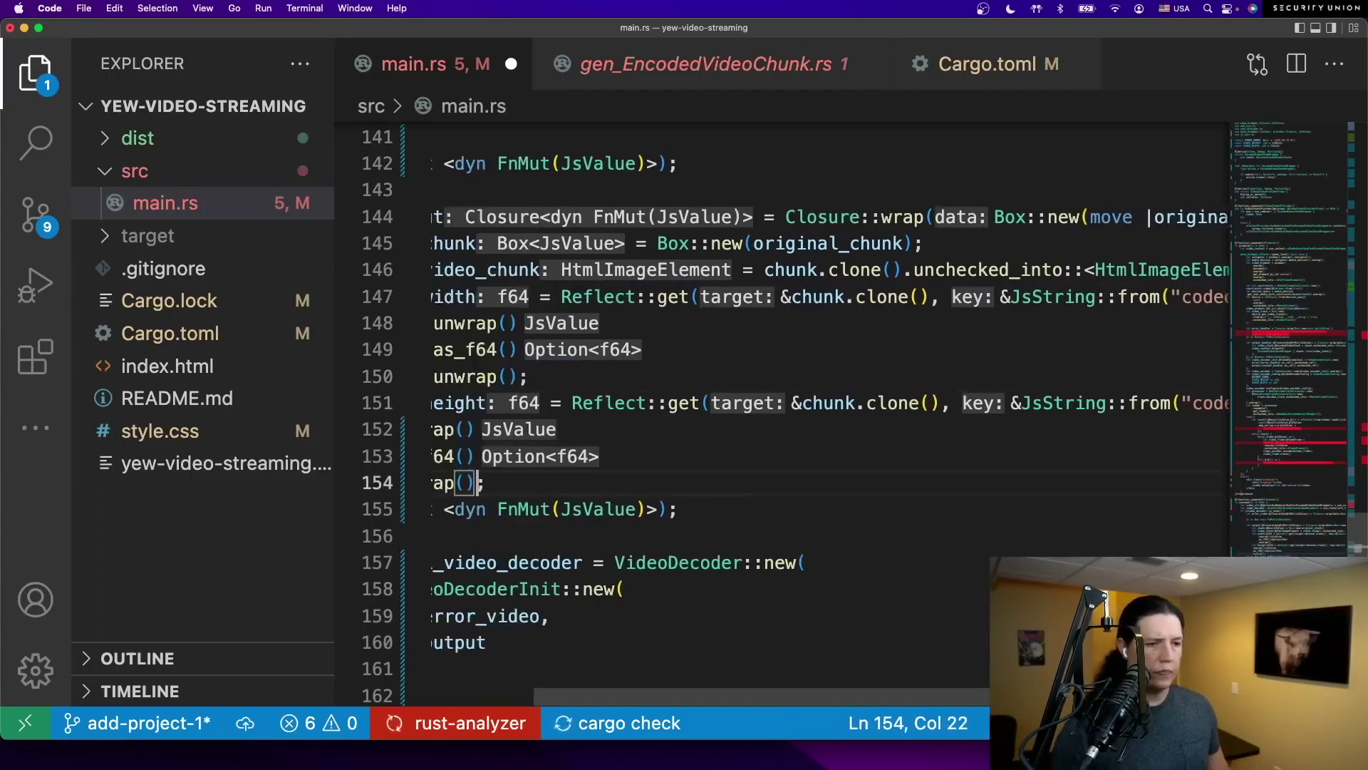
pyautogui.hotkey('shift', 'Up')
pyautogui.hotkey('shift', 'Up')
pyautogui.press('Tab')
pyautogui.hotkey('shift', 'Tab')
pyautogui.press('Down')
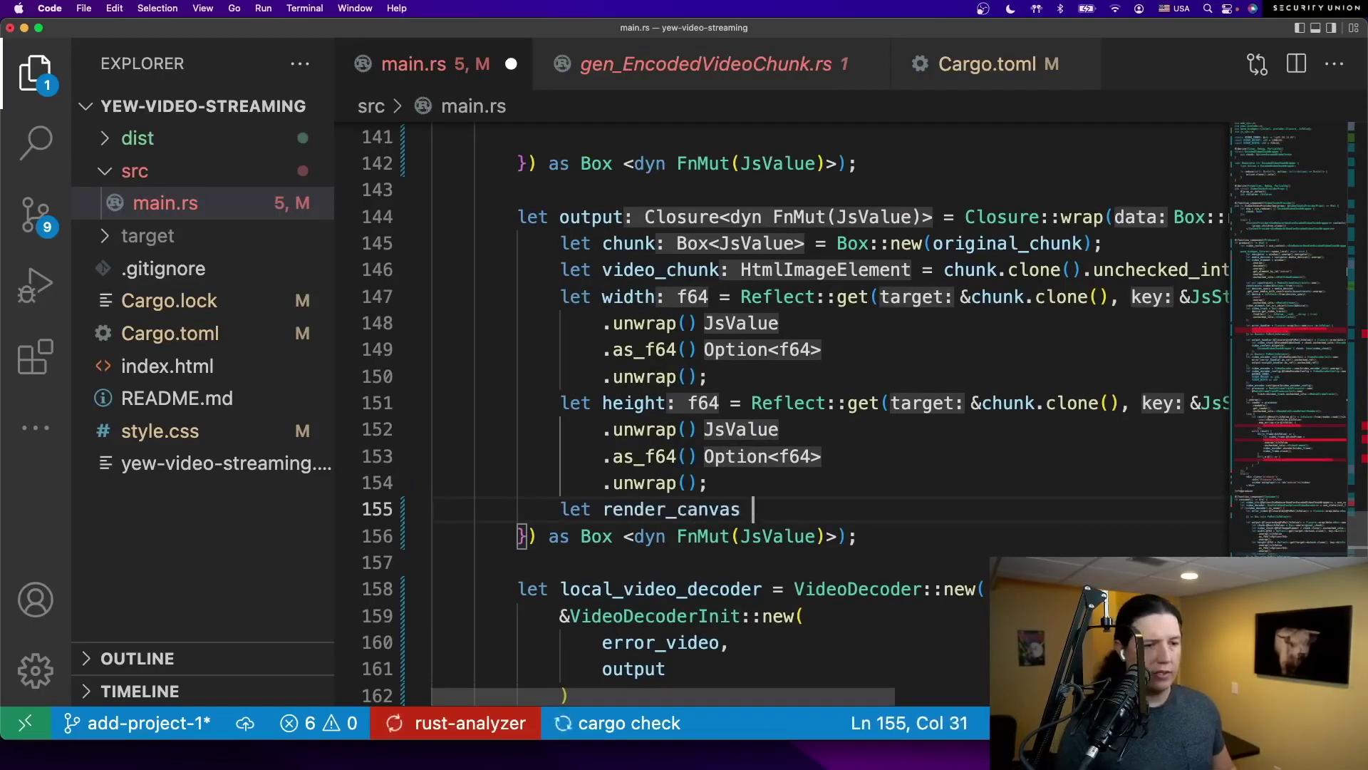
pyautogui.write('indow()')
# - Set render_canvas to the "render" element from window().document(), cast to HtmlCanvasElement
pyautogui.press('Return')
pyautogui.press('Tab')
pyautogui.write('.')
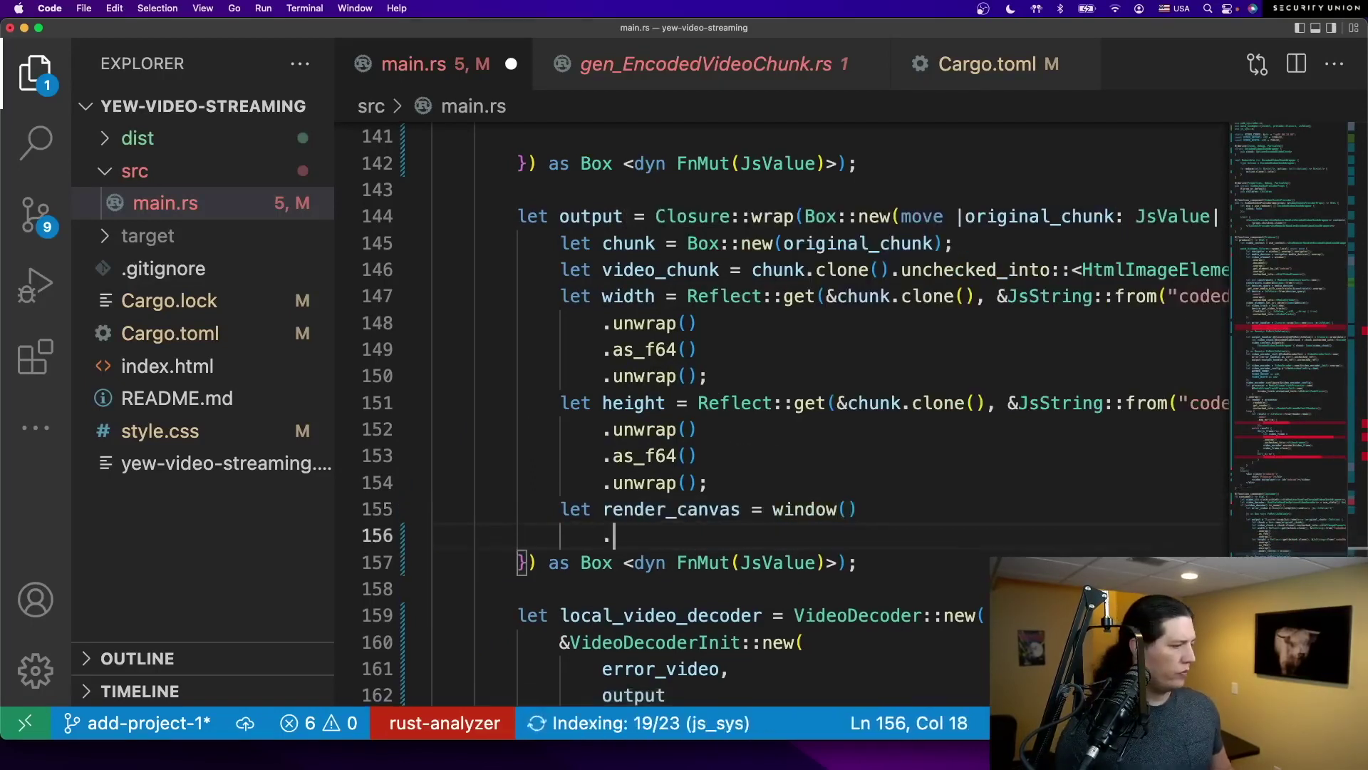
pyautogui.write('unwrap')
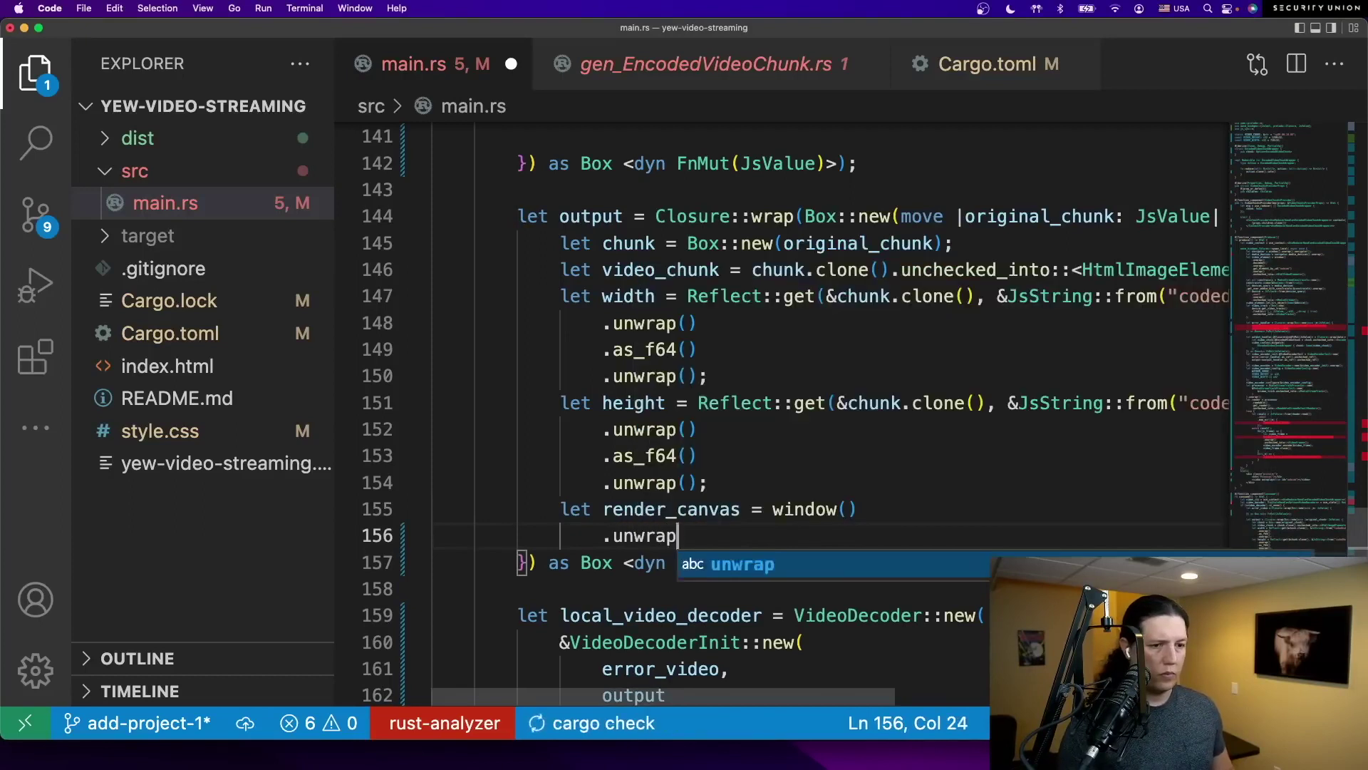
pyautogui.press('Return')
pyautogui.press('Return')
pyautogui.write('.document')
pyautogui.press('Return')
pyautogui.press('Return')
pyautogui.write('.unwra')
pyautogui.press('Return')
pyautogui.press('Return')
pyautogui.write('.')
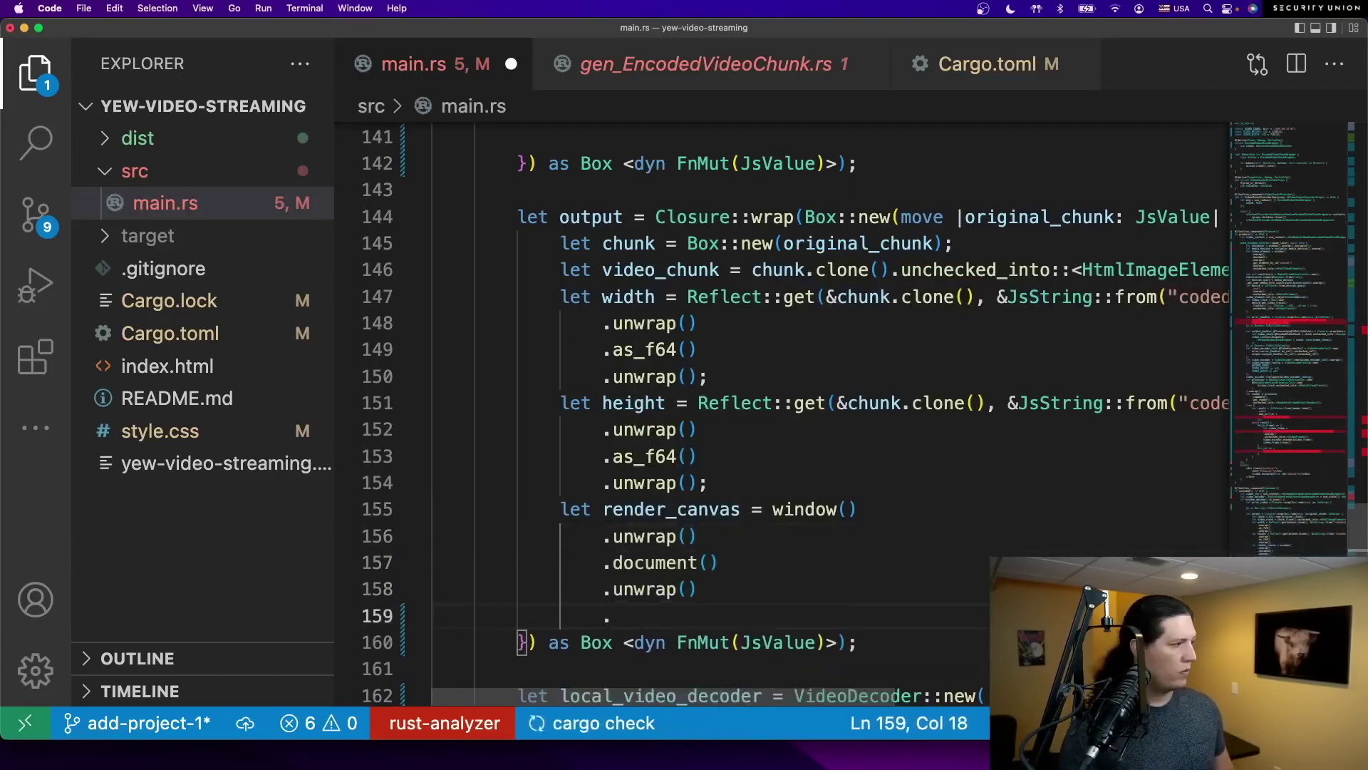
pyautogui.write('get_ele')
pyautogui.press('Return')
pyautogui.write('"render')
pyautogui.press('End')
pyautogui.press('Return')
pyautogui.write('.unwrap')
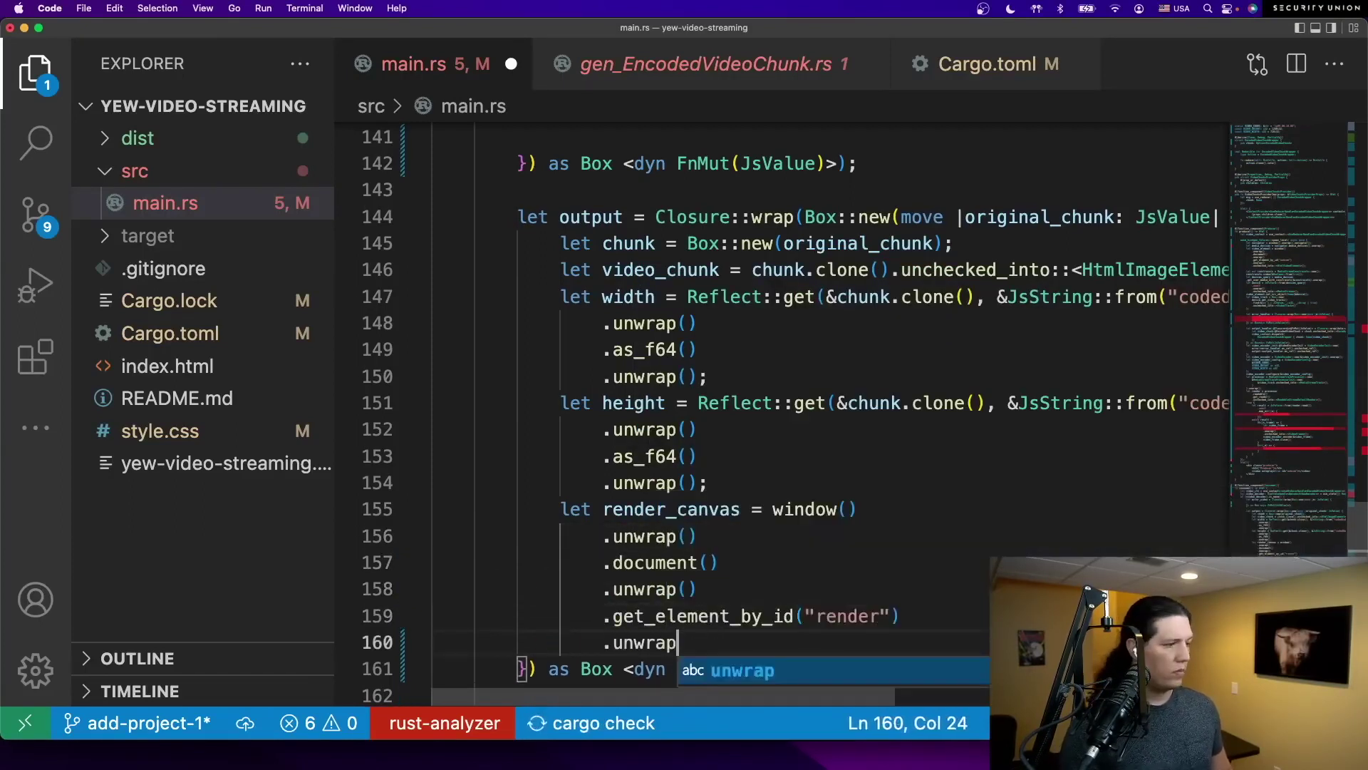
pyautogui.press('Return')
pyautogui.press('Return')
pyautogui.write('.unche')
pyautogui.press('Return')
pyautogui.write('::<Html')
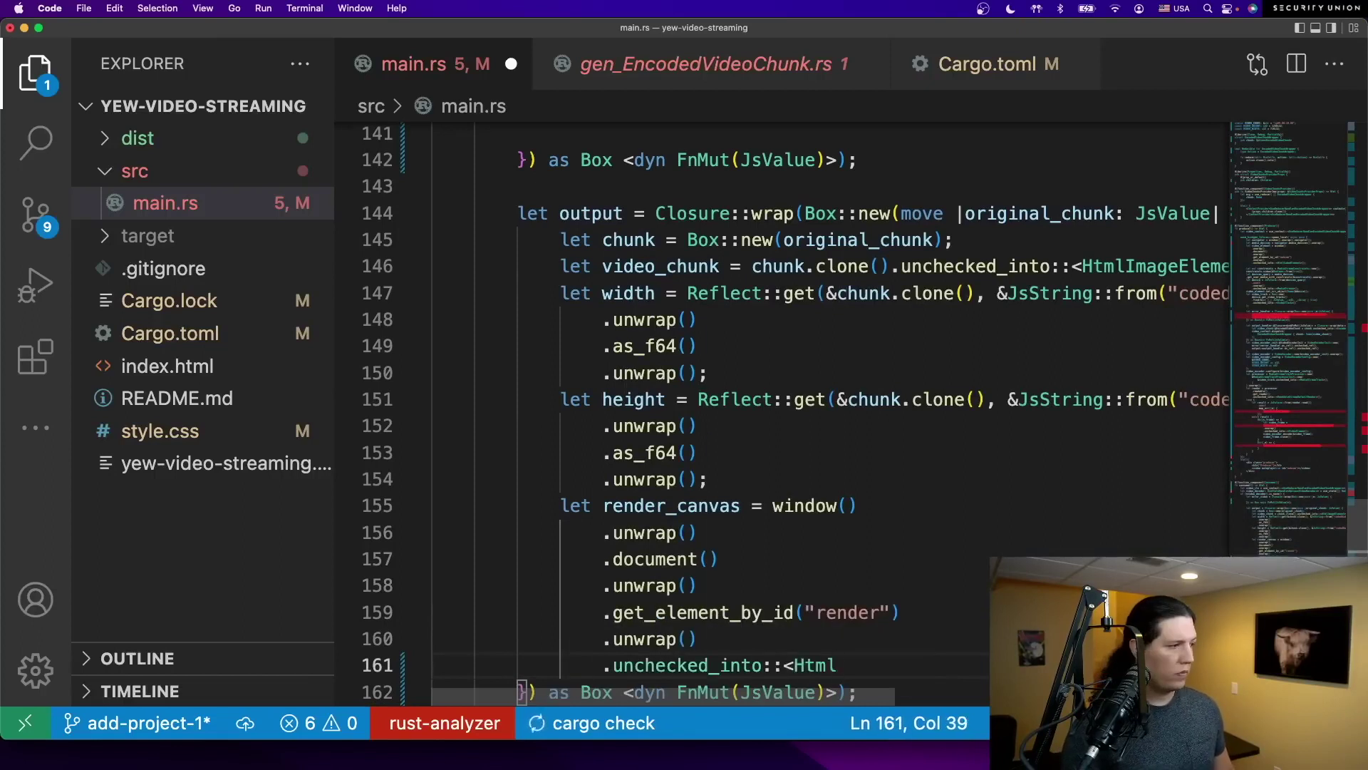
pyautogui.write('CanvasElement>')
pyautogui.press('Return')
pyautogui.click(886, 639)
pyautogui.doubleClick(886, 640)
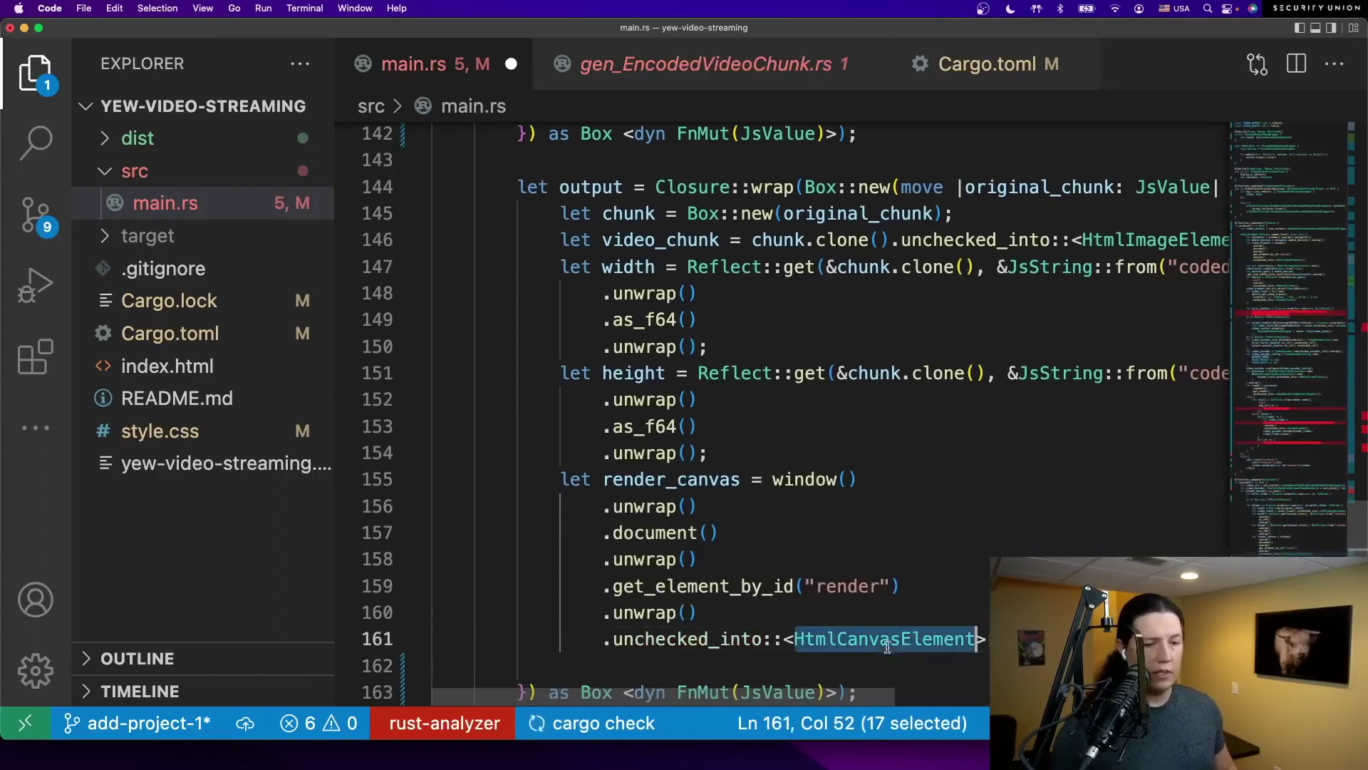
# - Add "HtmlCanvasElement" to Cargo.toml's features, save, and return to main.rs
pyautogui.press('super+p')
pyautogui.press('Return')
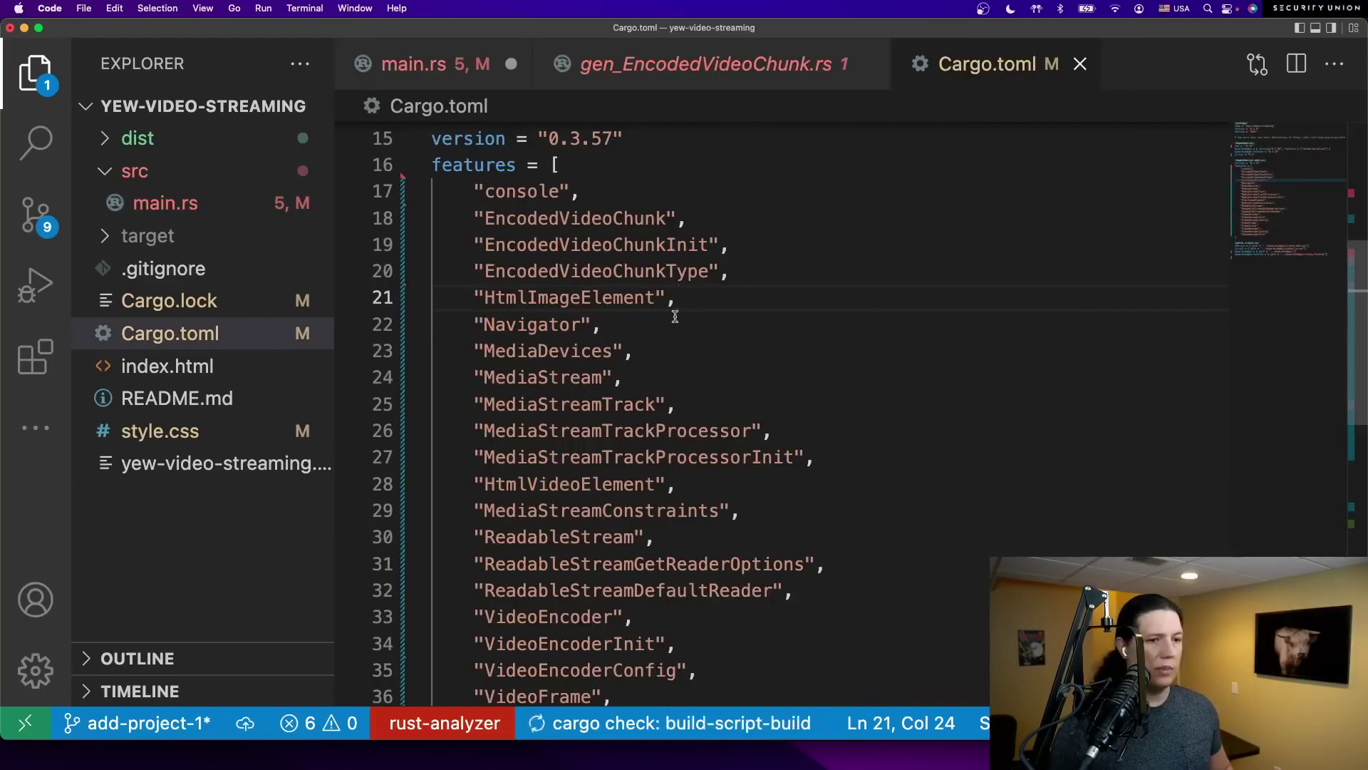
pyautogui.click(764, 270)
pyautogui.press('Return')
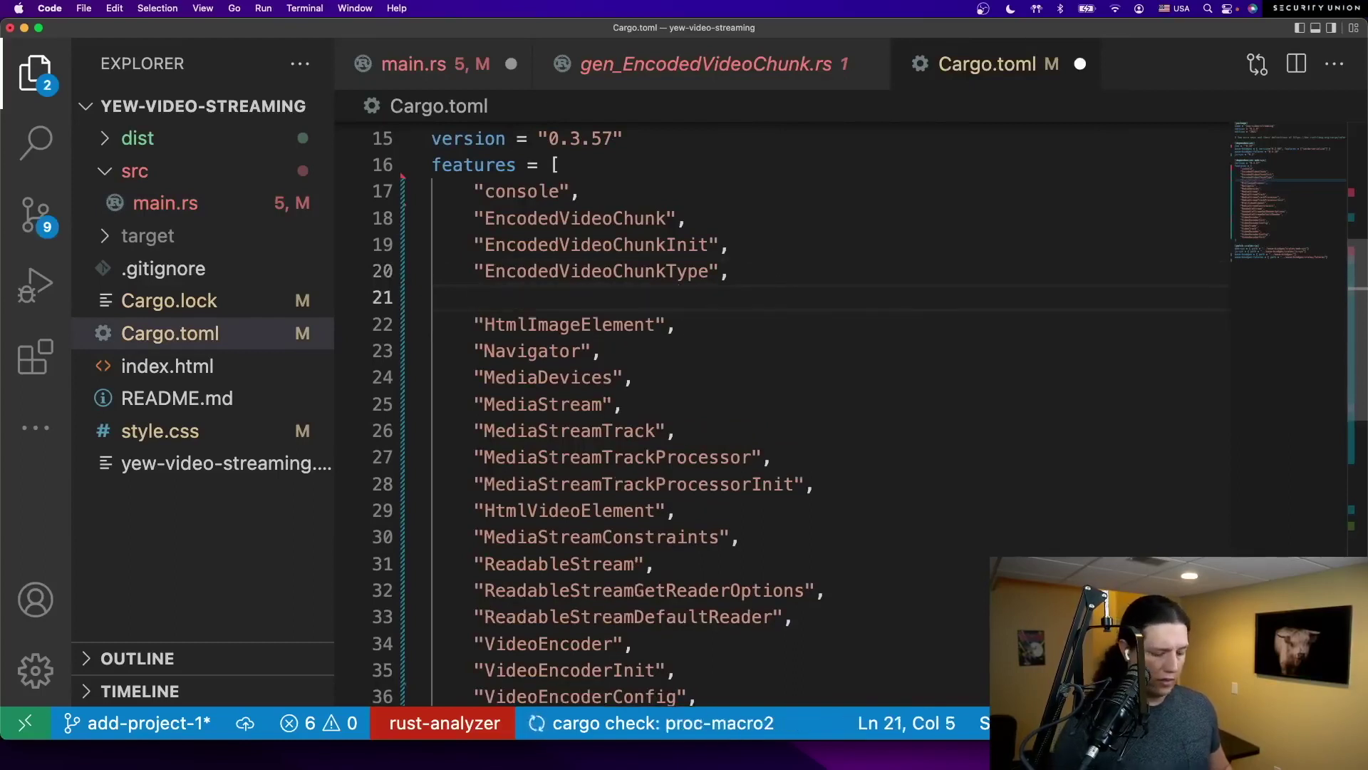
pyautogui.write('"HtmlCanvasElement"')
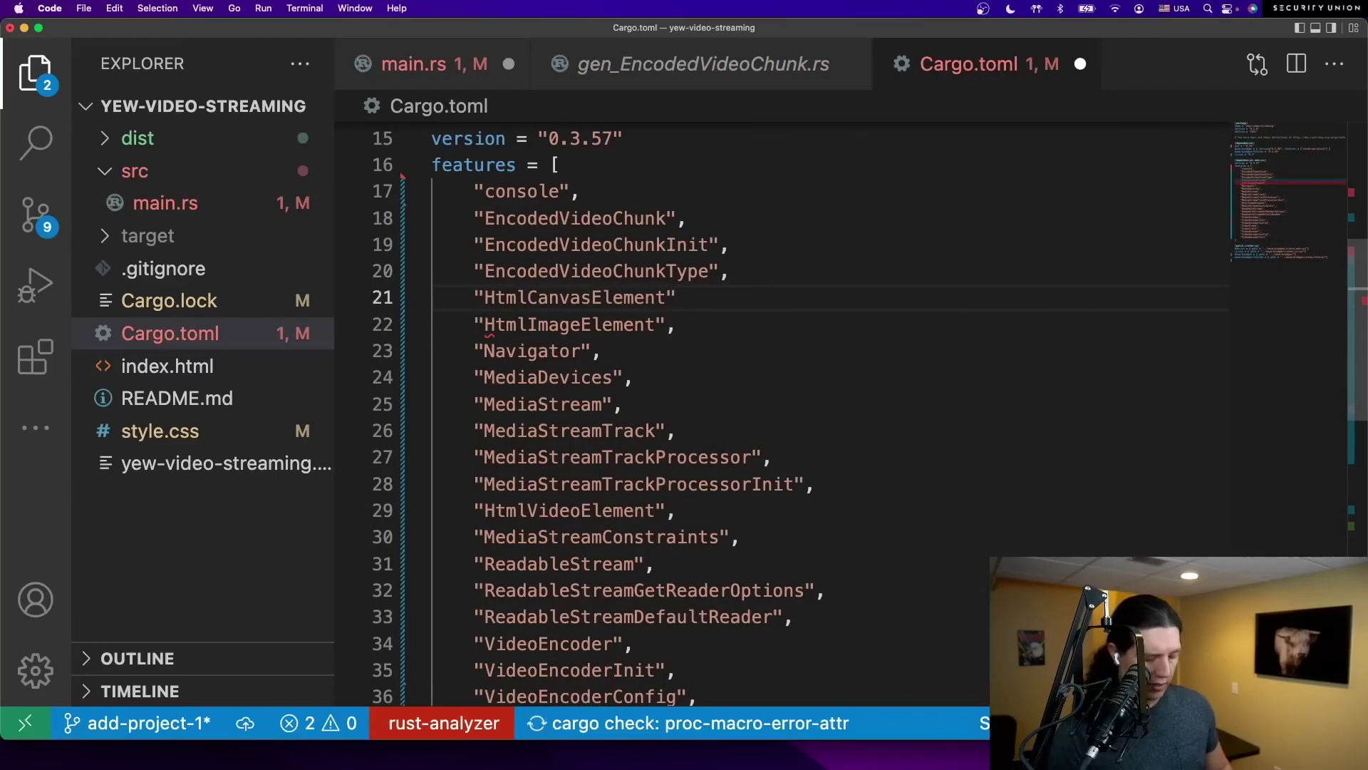
pyautogui.write(',')
pyautogui.press('super+s')
pyautogui.click(428, 66)
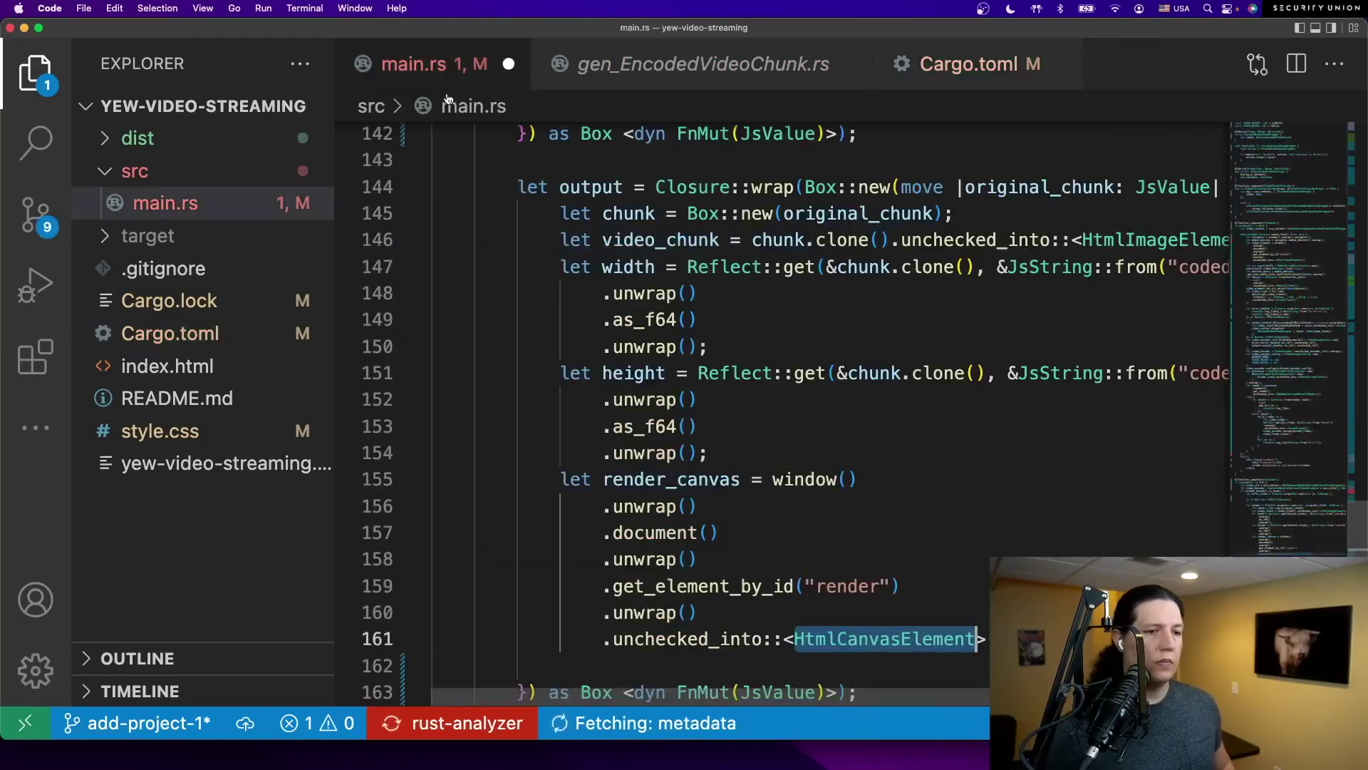
pyautogui.write('();')
pyautogui.scroll(-3, 791, 428)
# - Size the render canvas and get its 2d context cast to CanvasRenderingContext2d
pyautogui.click(838, 506)
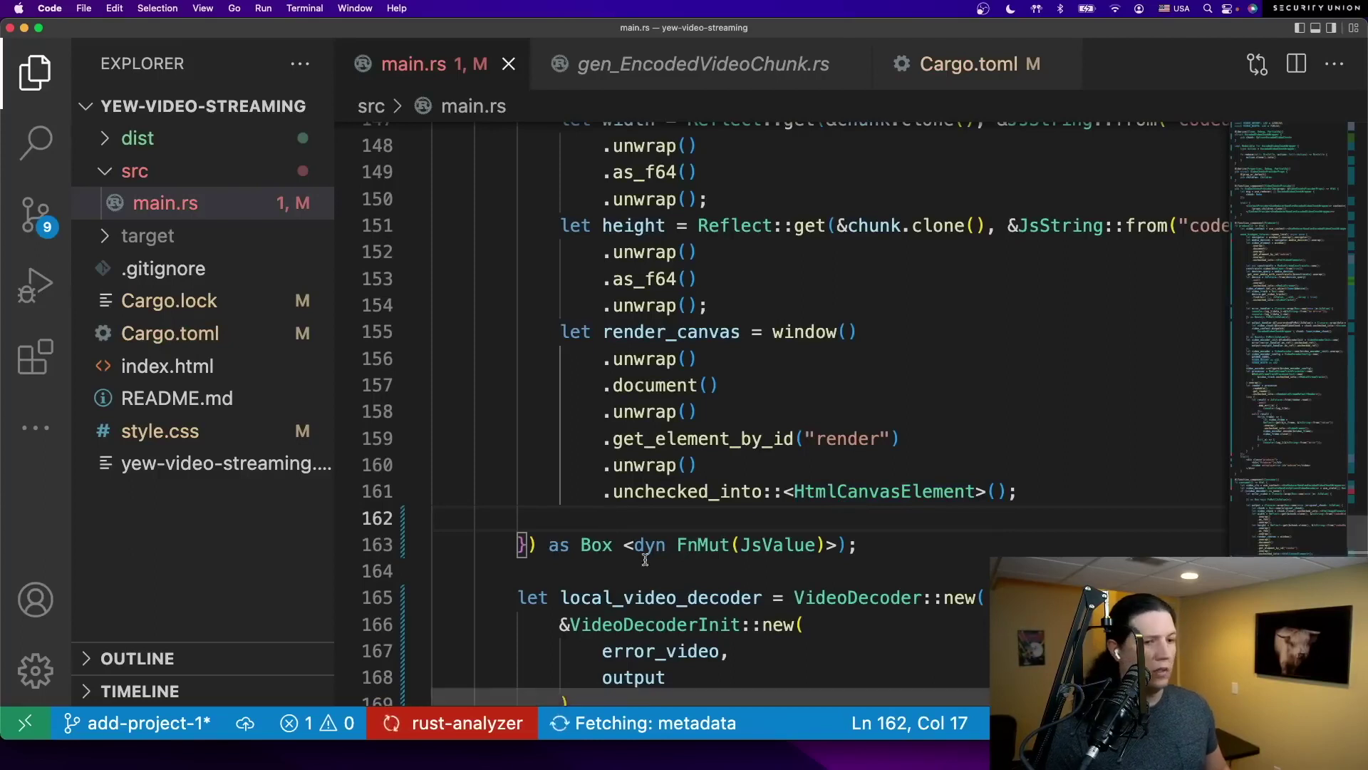
pyautogui.press('BackSpace')
pyautogui.write('render_+')
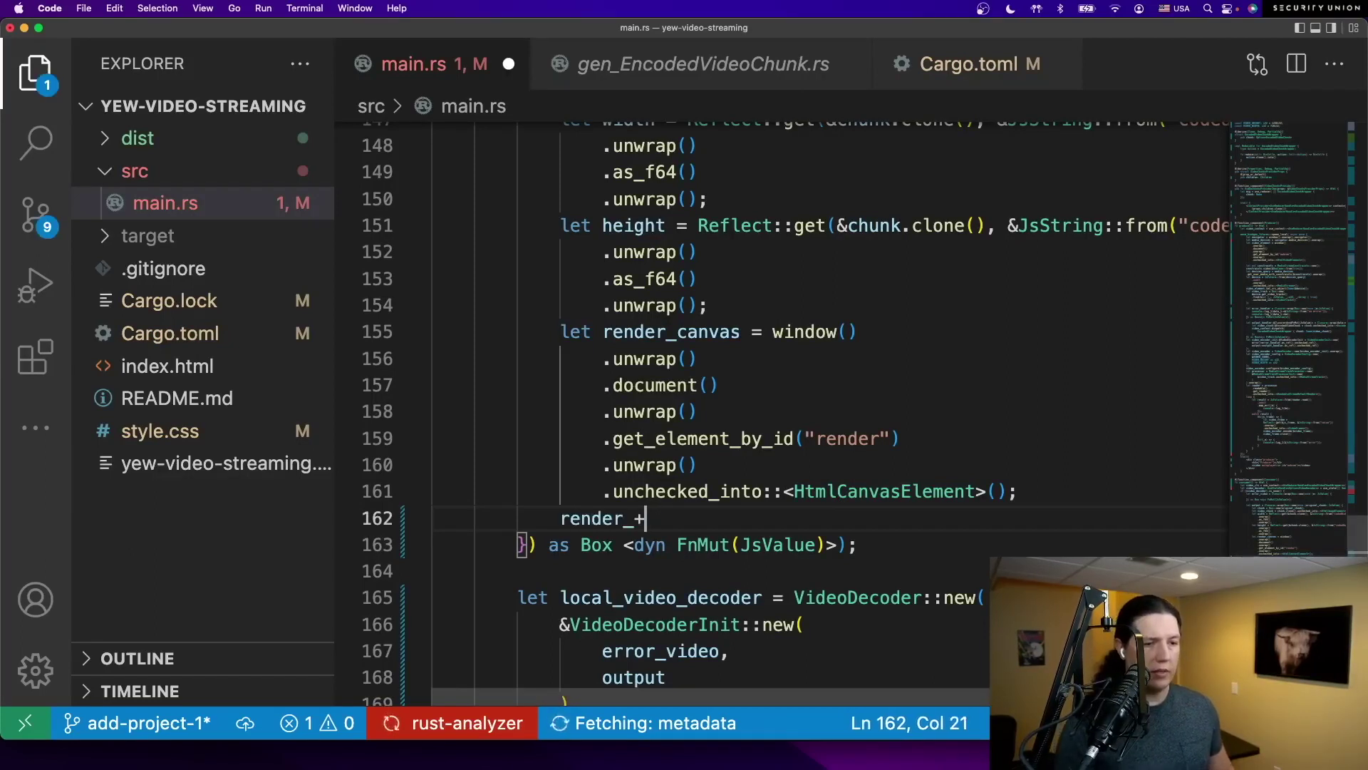
pyautogui.press('BackSpace')
pyautogui.write('canvas.set')
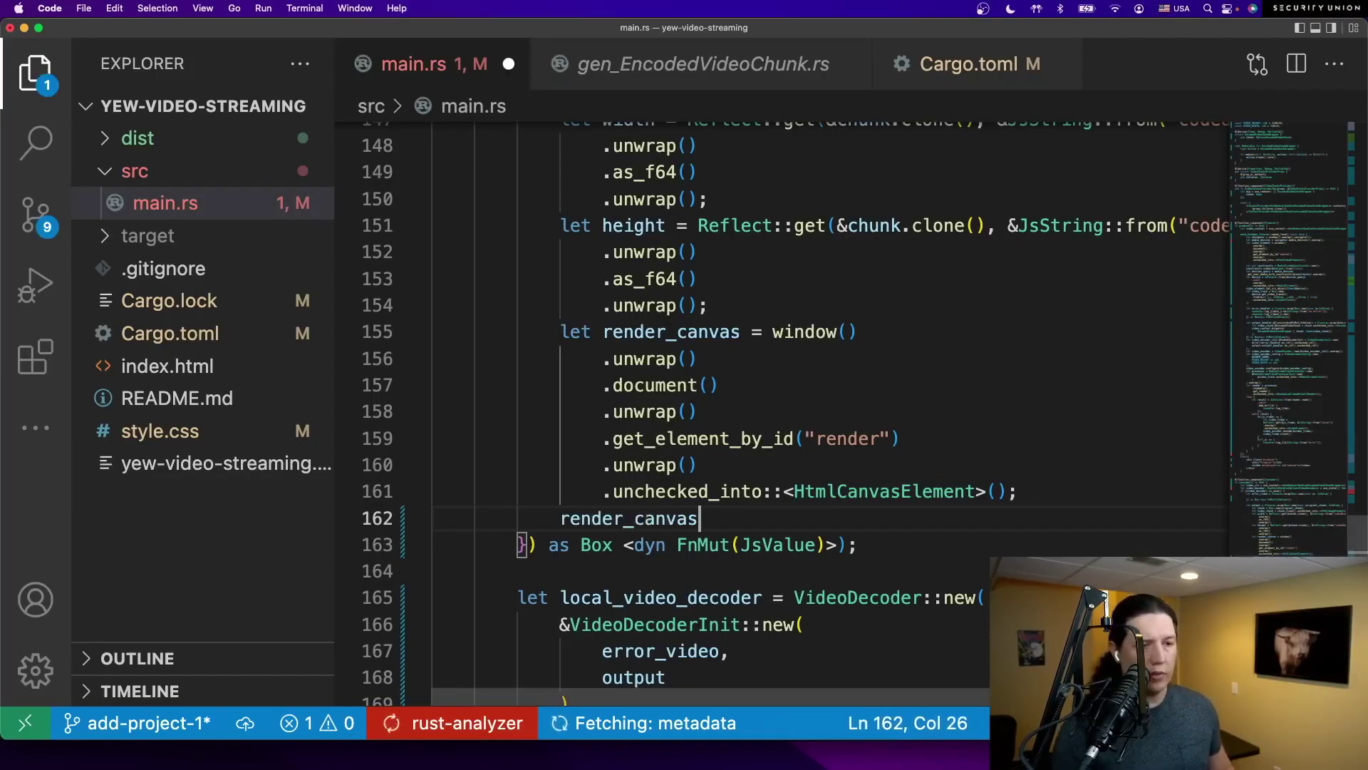
pyautogui.write('_width(w')
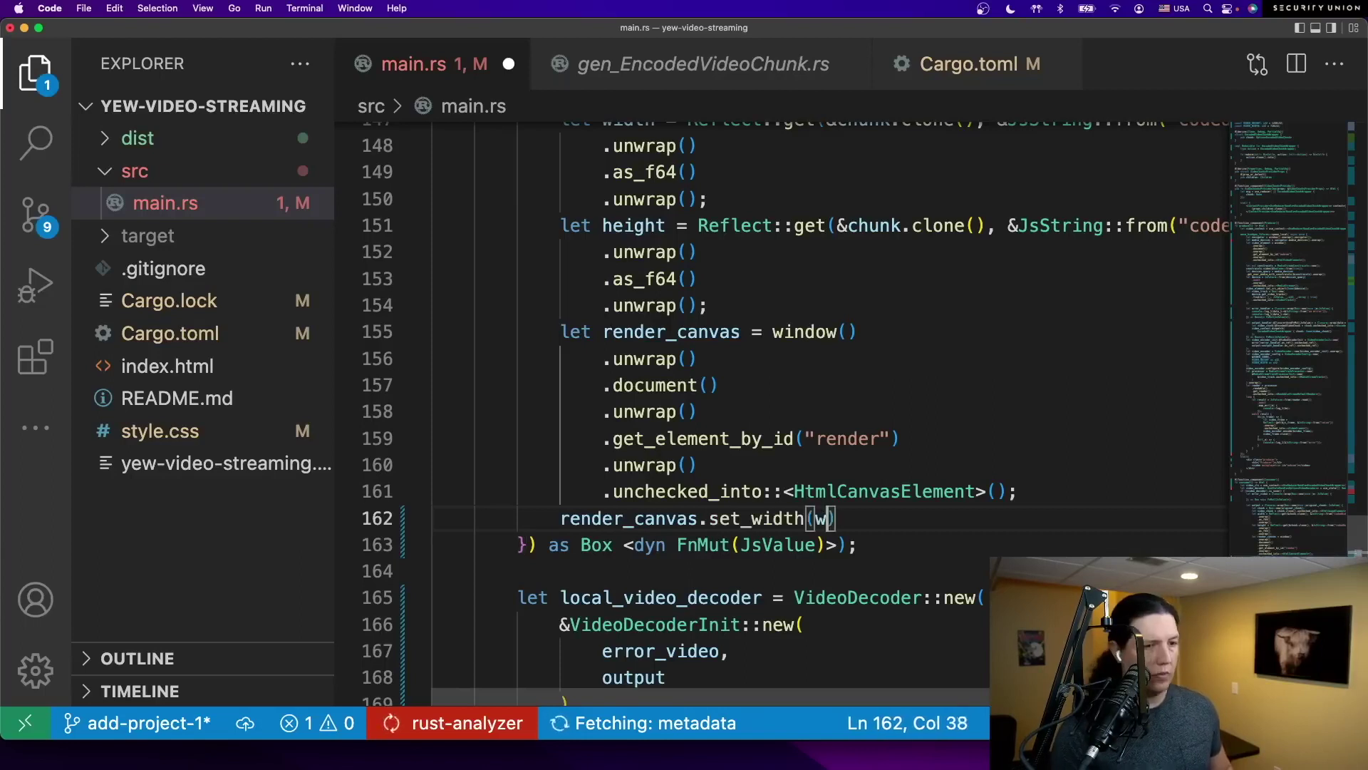
pyautogui.write("idth as u32);'")
pyautogui.press('BackSpace')
pyautogui.press('Return')
pyautogui.write('render_c')
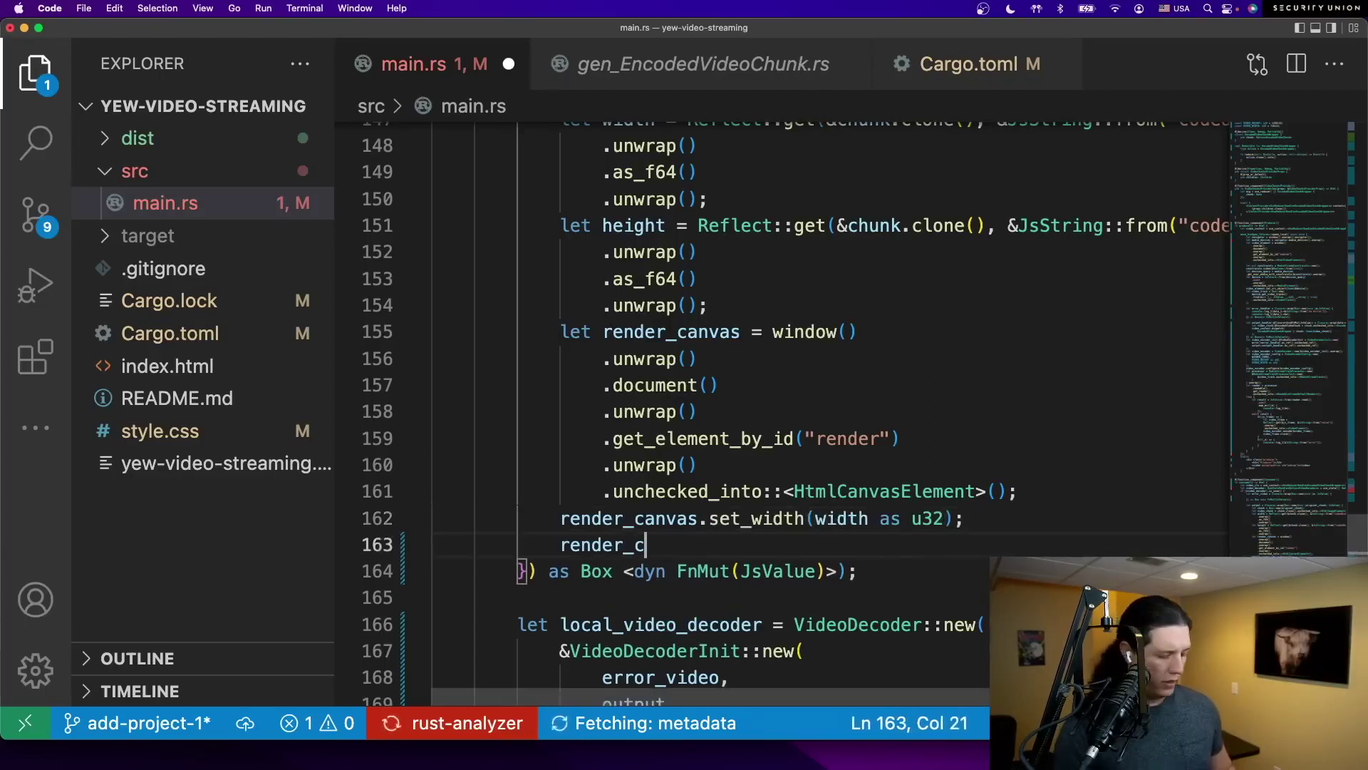
pyautogui.write('anvas.set_height(height as u32)')
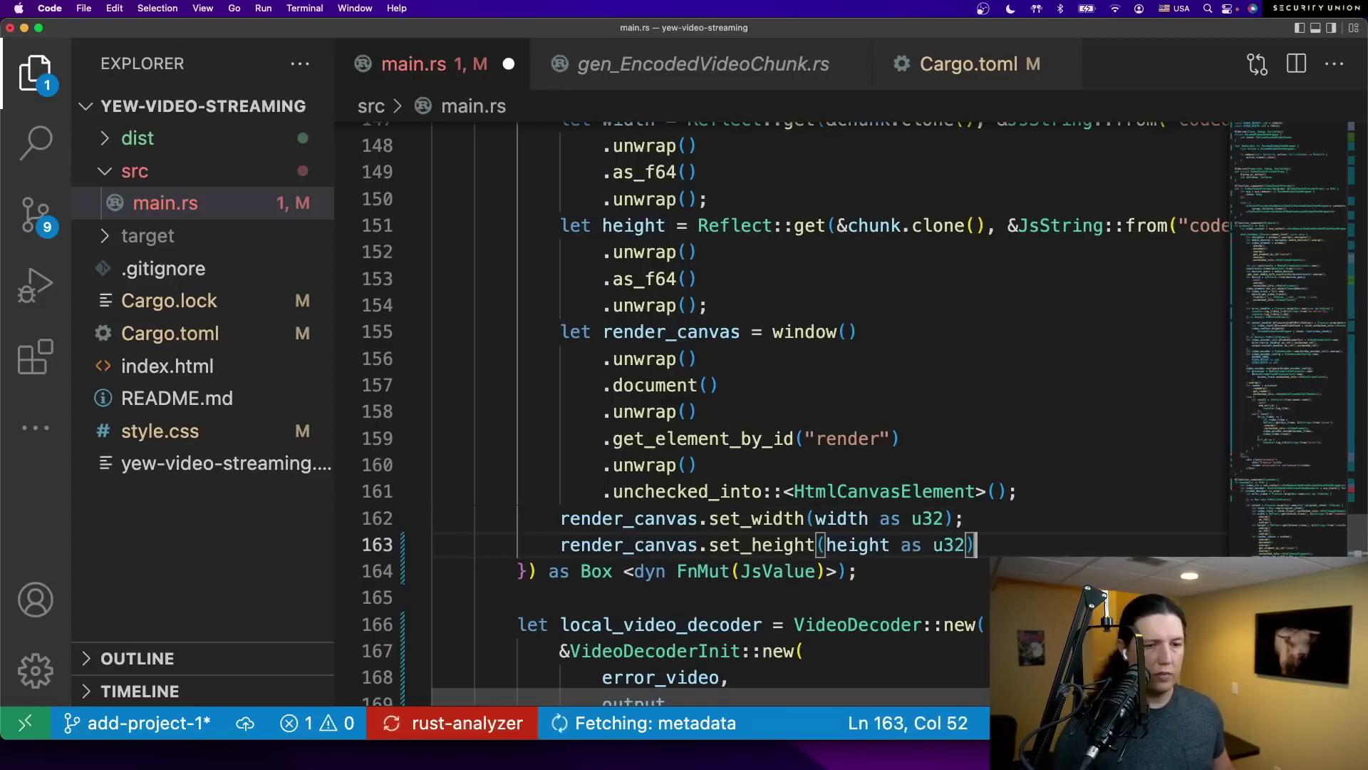
pyautogui.write(';')
pyautogui.press('Return')
pyautogui.write('let ctx = render_canvas')
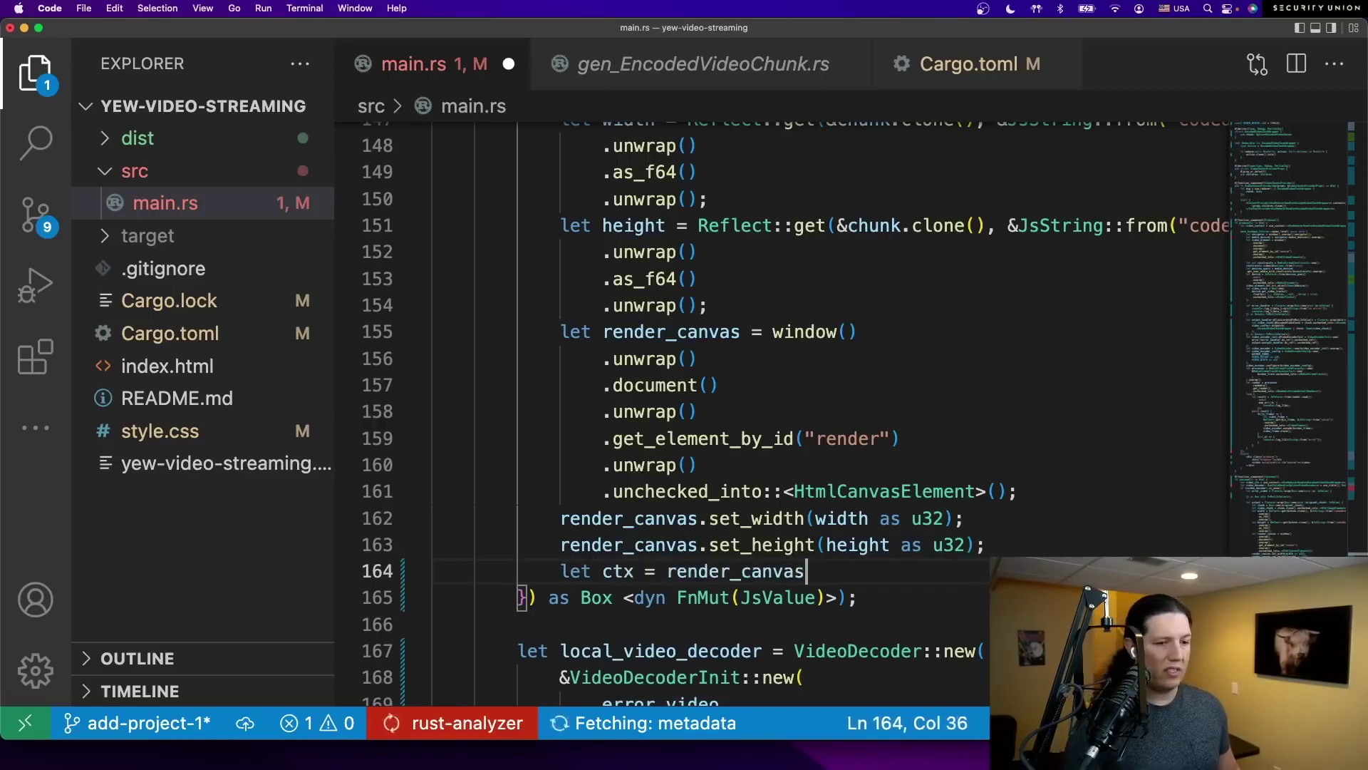
pyautogui.press('Return')
pyautogui.write('.get_context("2d"0')
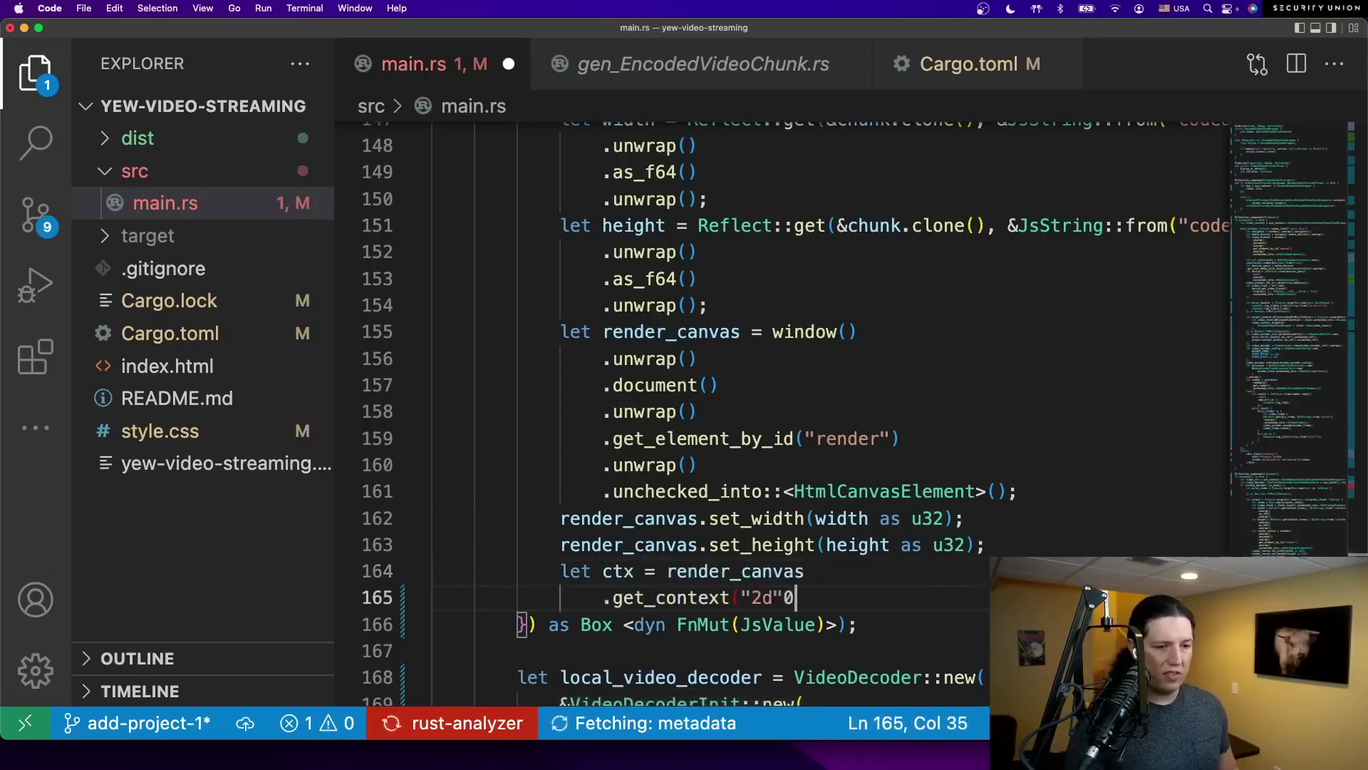
pyautogui.press('Return')
pyautogui.write('.unwrap()')
pyautogui.press('Return')
pyautogui.write('.unwrap()')
pyautogui.press('Return')
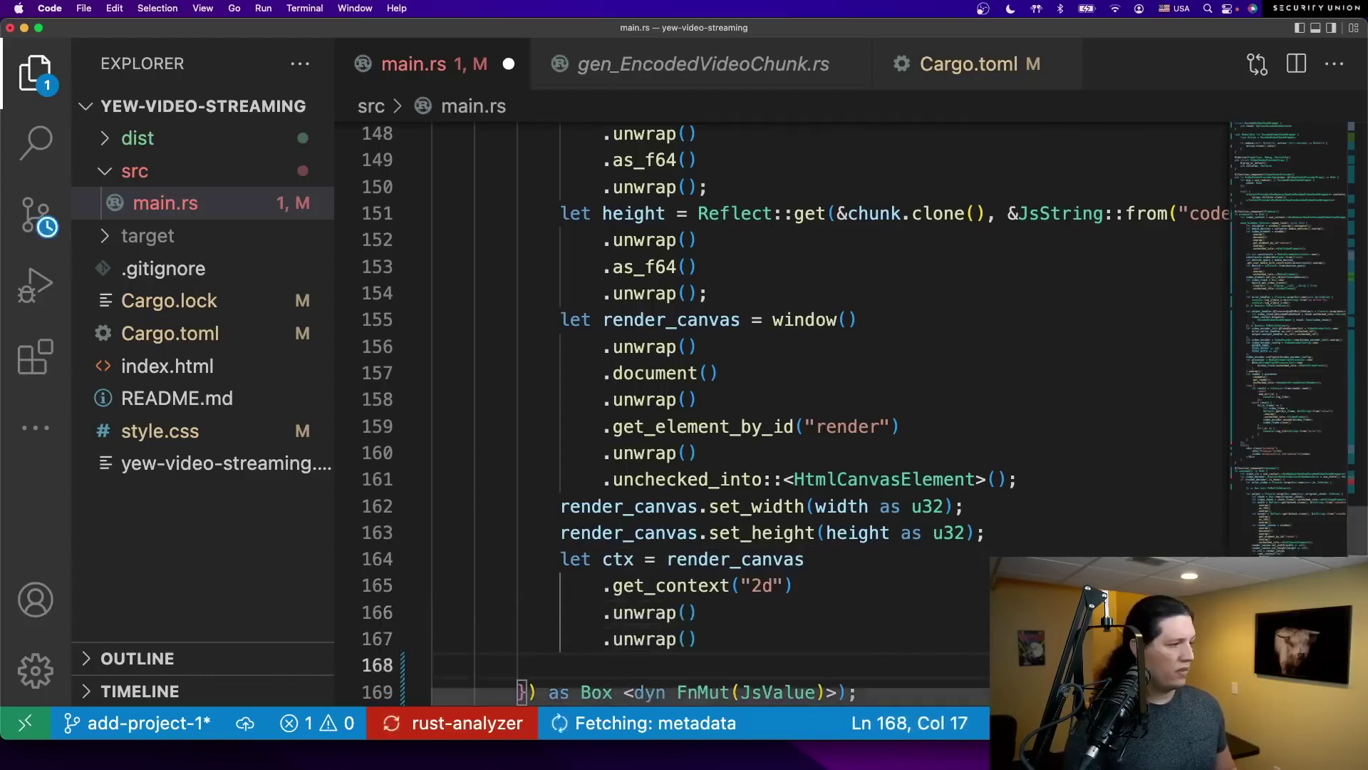
pyautogui.write('.unche')
pyautogui.write('::')
pyautogui.scroll(-5, 791, 417)
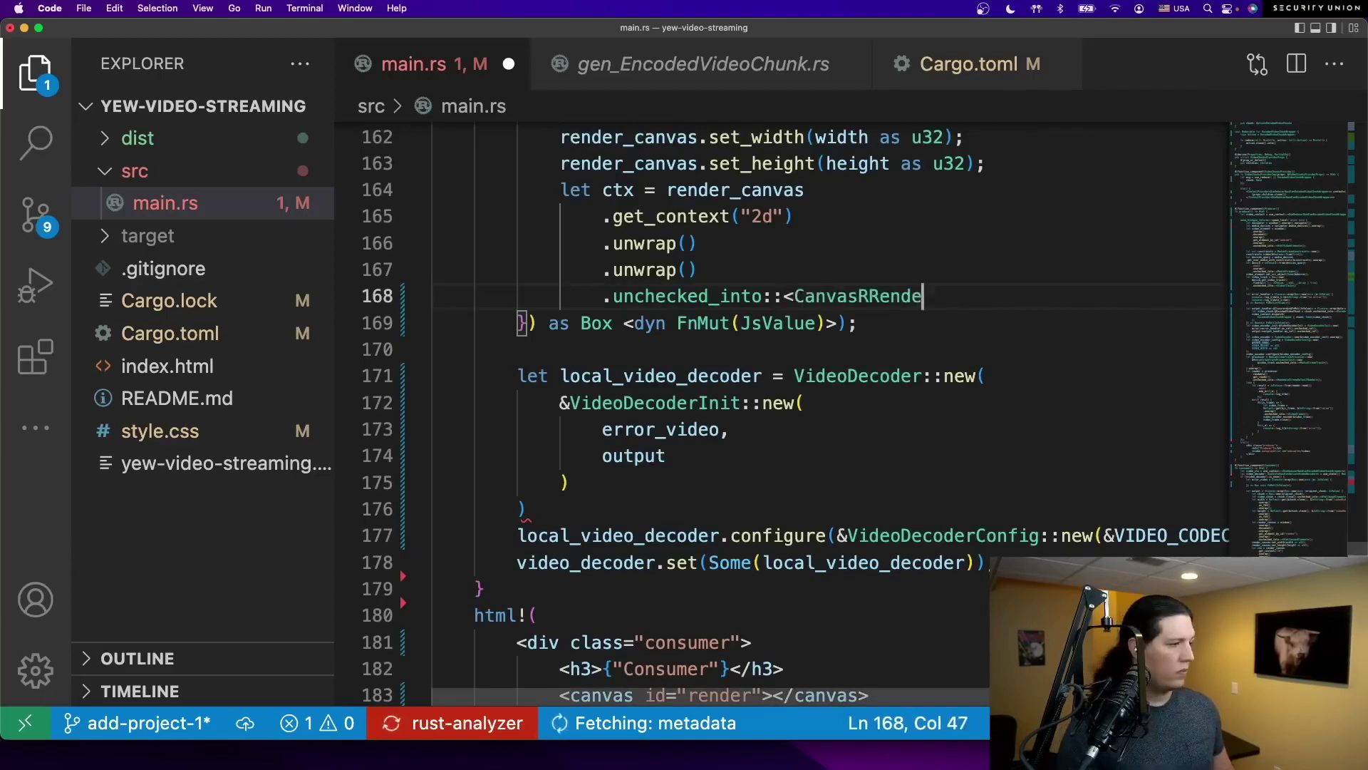
pyautogui.press('Return')
pyautogui.write('>();')
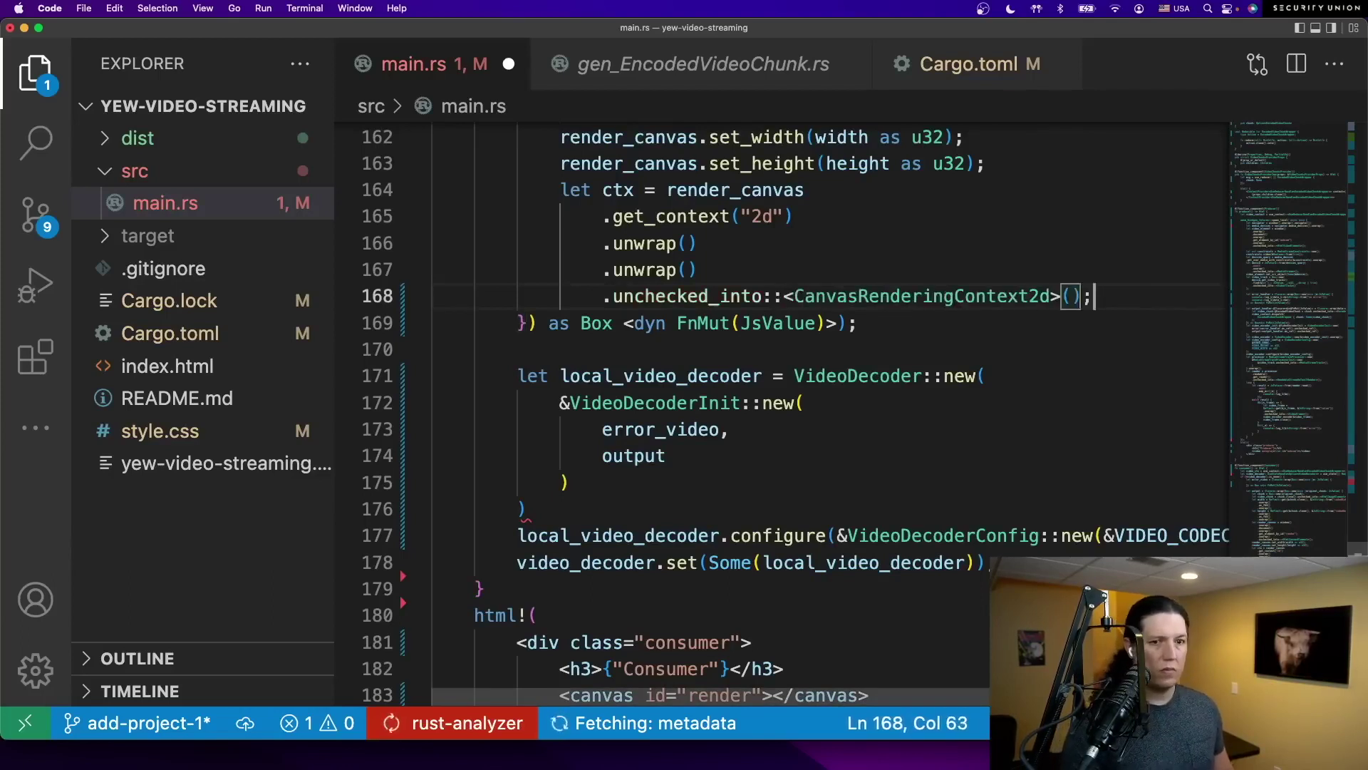
# - Draw video_chunk at 0.0, 0.0 with draw_image_with_html_image_element
pyautogui.press('Return')
pyautogui.write('ctxt/.')
pyautogui.write('draw')
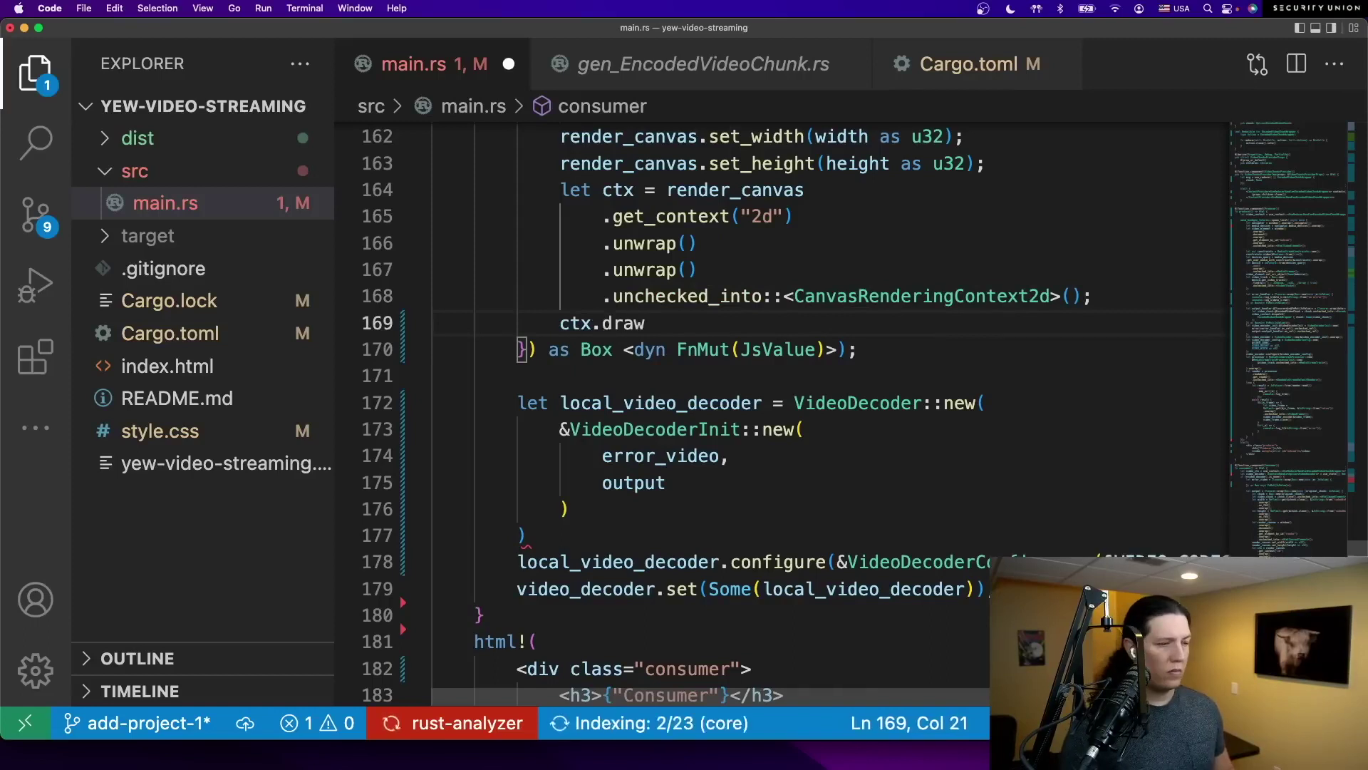
pyautogui.write('_image_with_html_image_element')
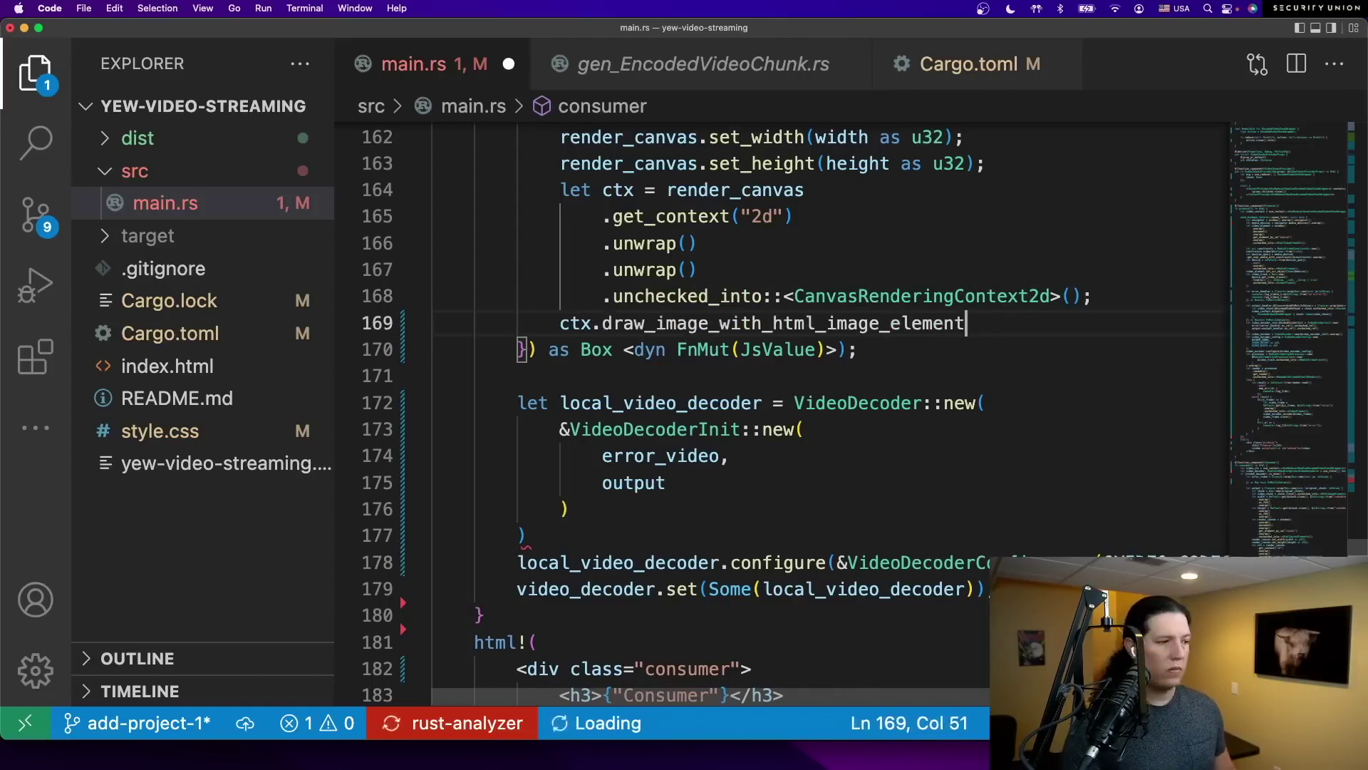
pyautogui.write('(')
pyautogui.press('Return')
pyautogui.write('&video_chunk,')
pyautogui.press('Return')
pyautogui.write('9')
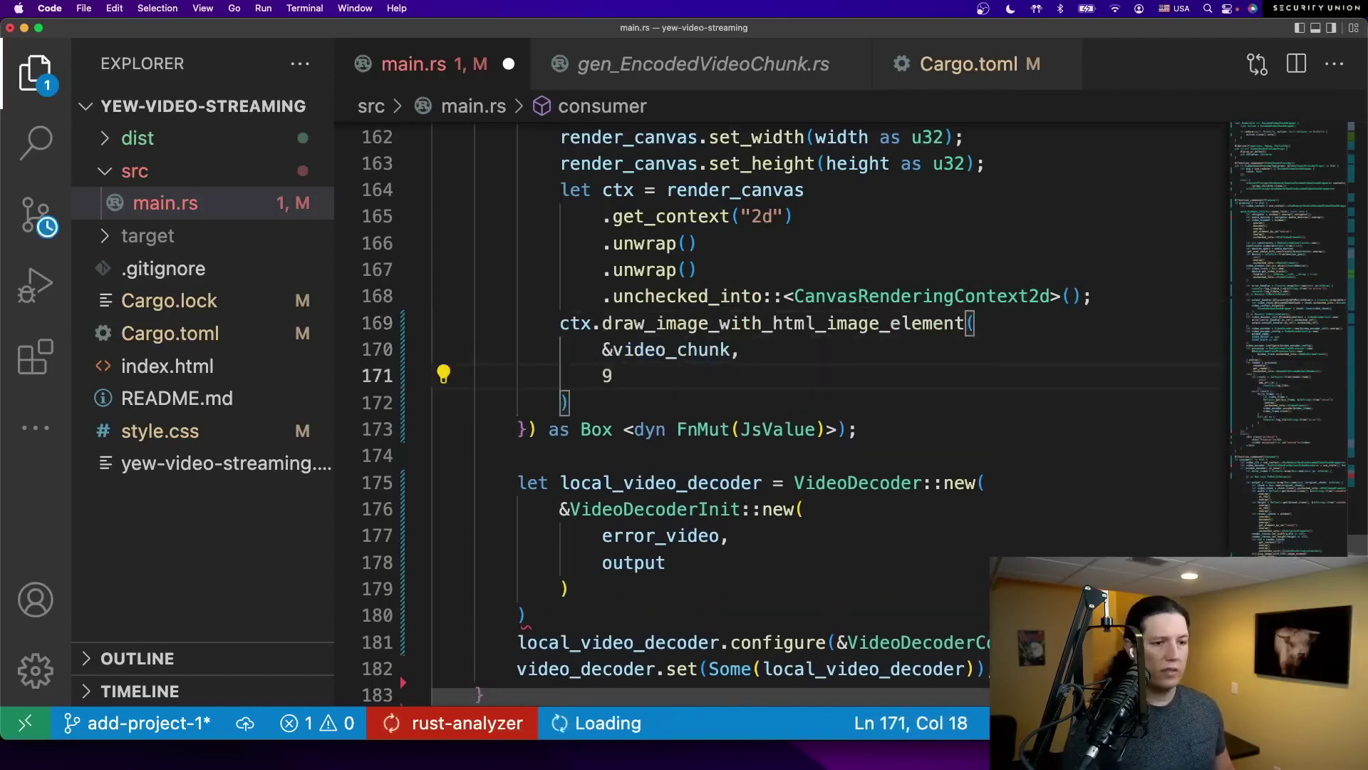
pyautogui.press('BackSpace')
pyautogui.write('0.0,')
pyautogui.press('Return')
pyautogui.press('Down')
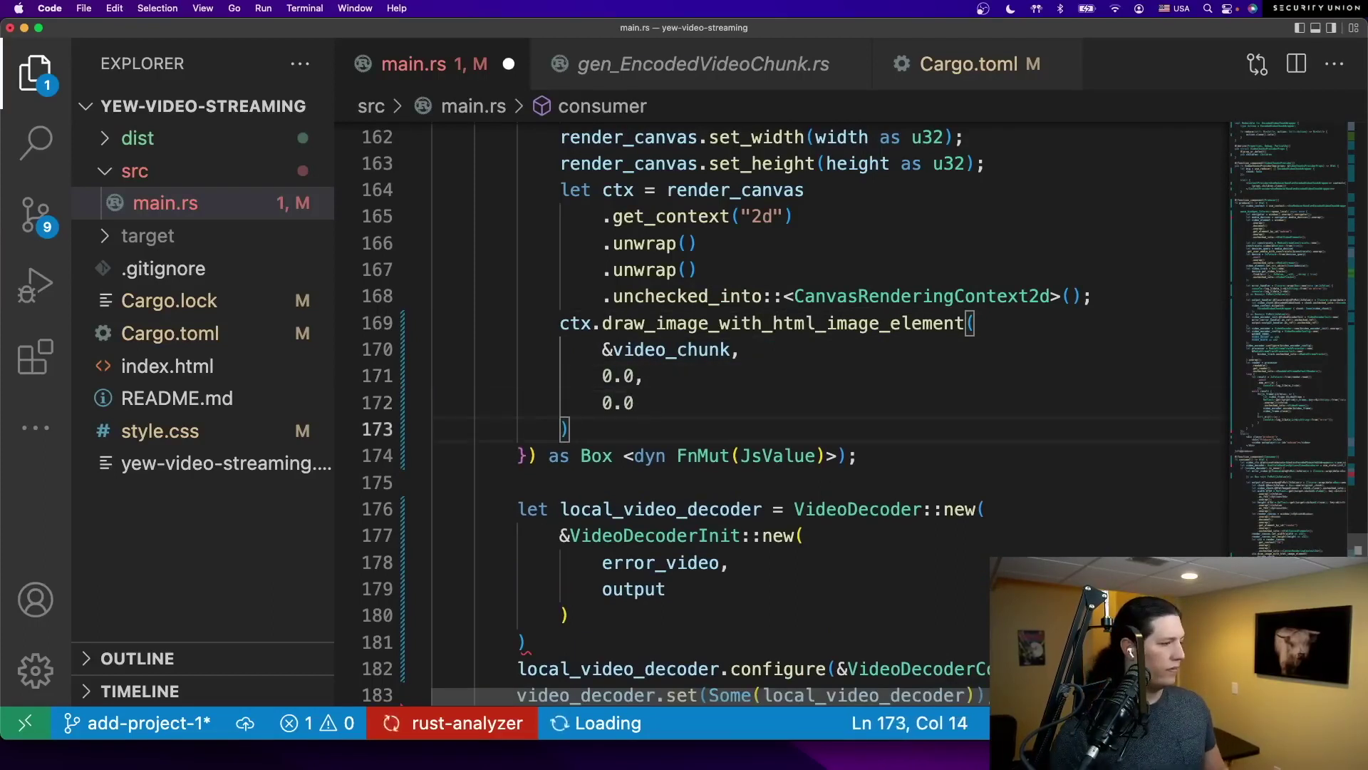
pyautogui.press('Return')
pyautogui.write('video_')
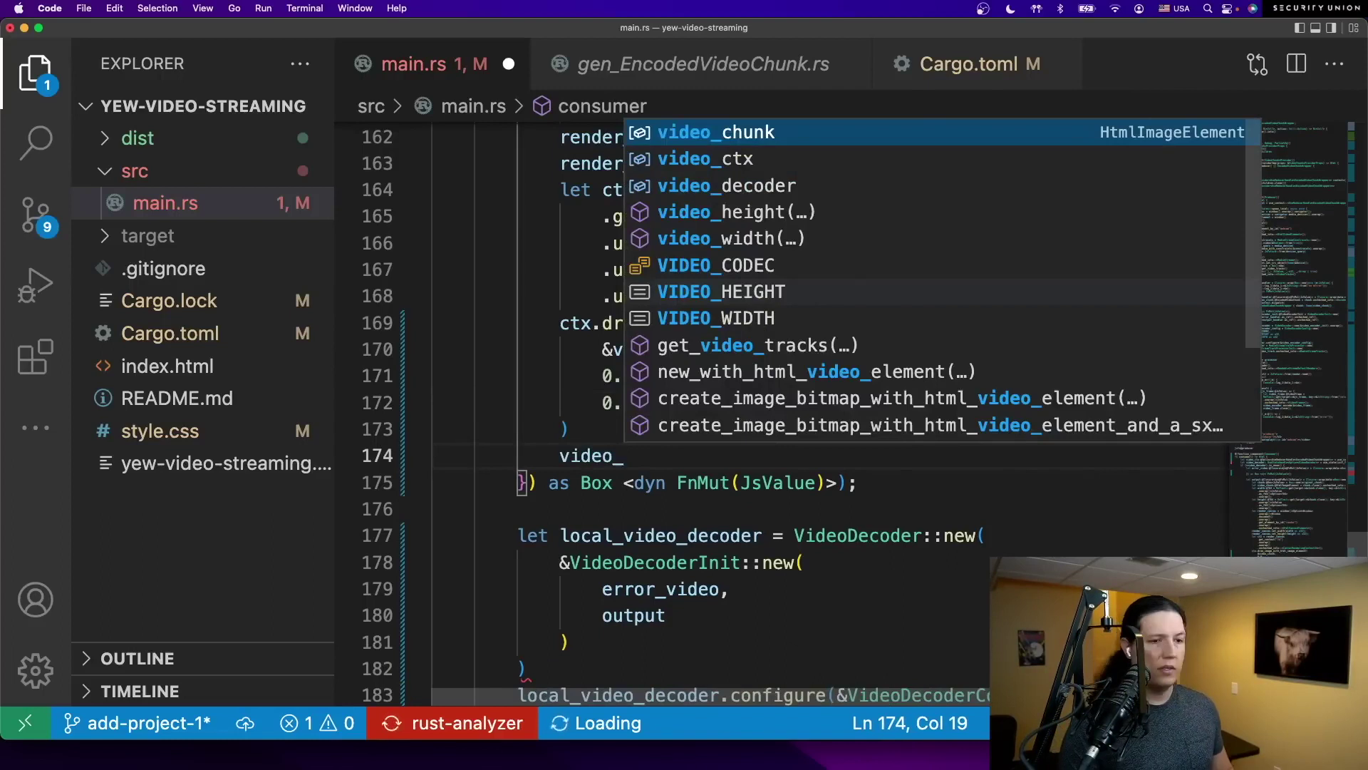
pyautogui.write('chunk.unchecked_')
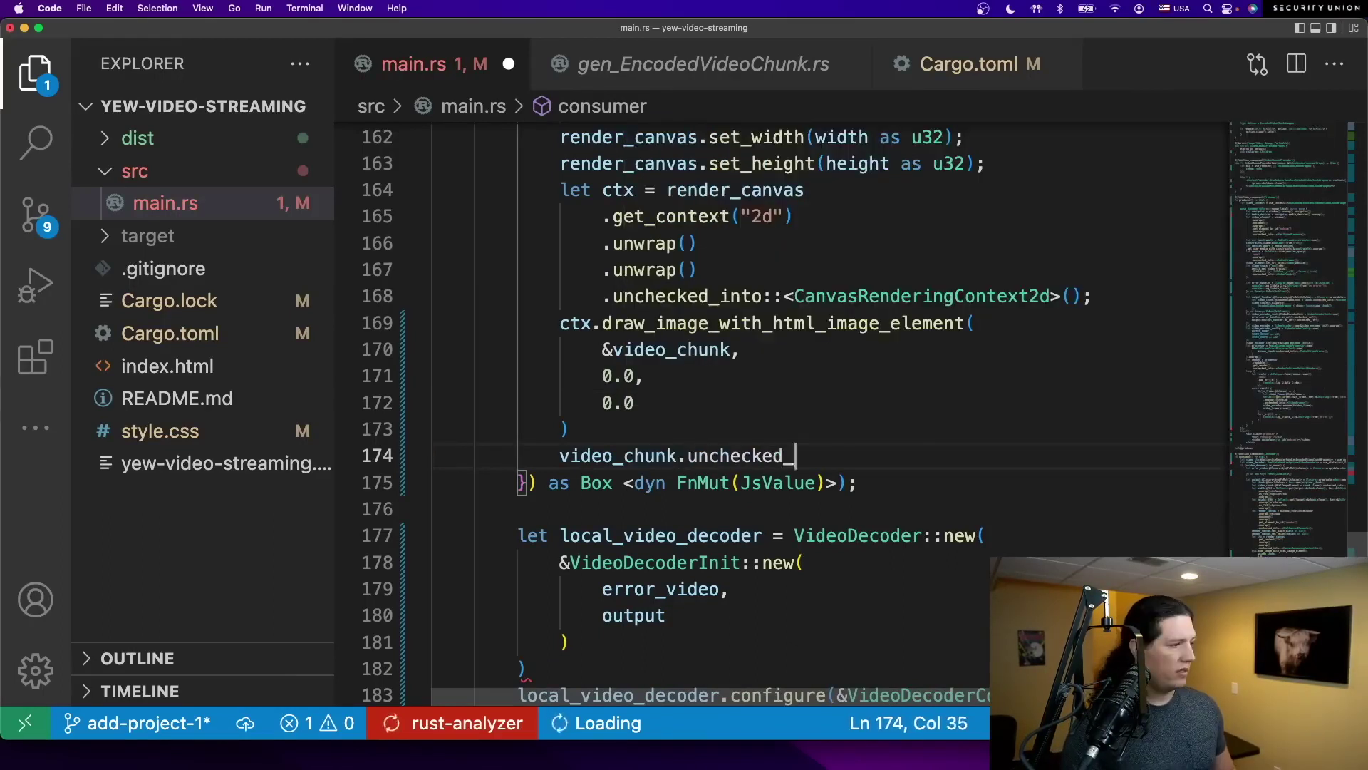
pyautogui.write('into::Vid')
# - Close video_chunk as a VideoFrame after drawing, save, and log errors in error_video
pyautogui.press('BackSpace')
pyautogui.press('BackSpace')
pyautogui.press('BackSpace')
pyautogui.write('<VideoFrame>().c')
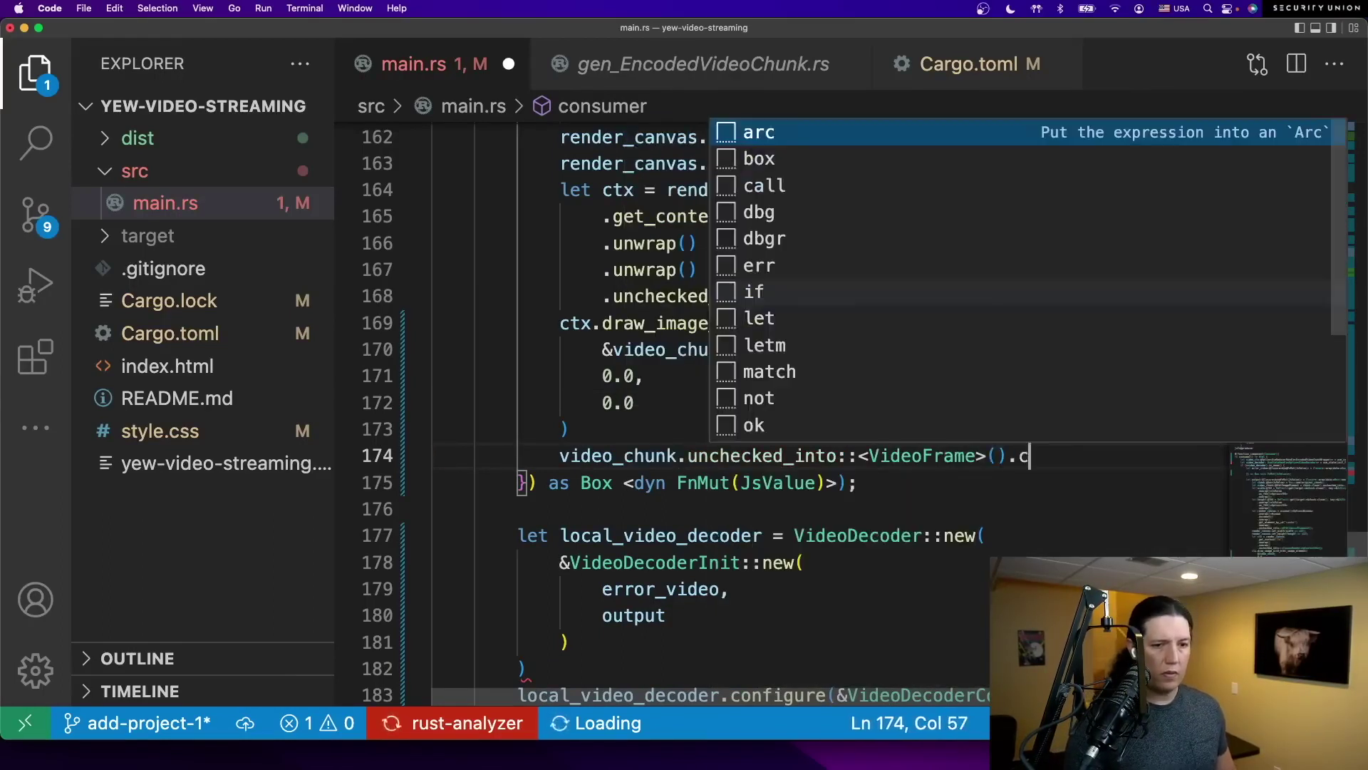
pyautogui.write('lose();')
pyautogui.press('cmd+s')
pyautogui.scroll(5, 603, 294)
pyautogui.scroll(2, 604, 294)
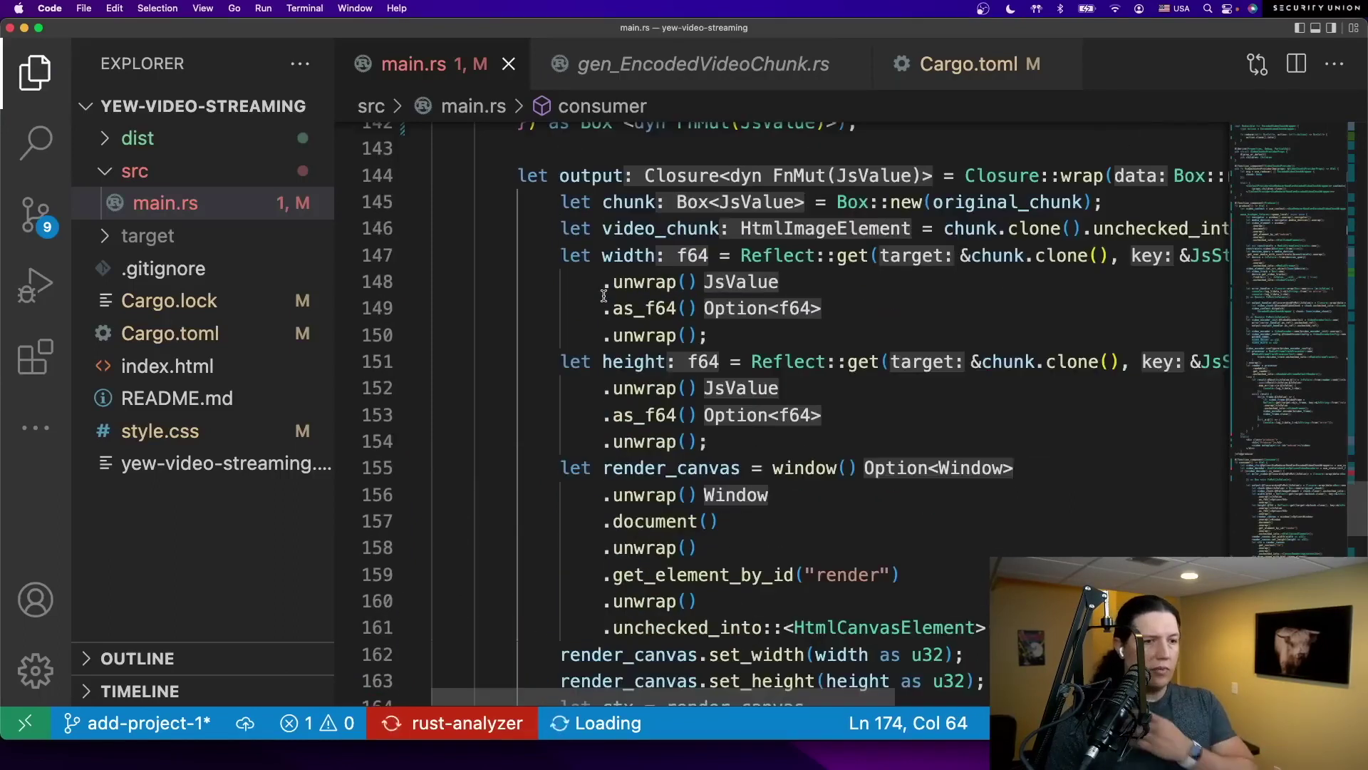
pyautogui.scroll(5, 604, 293)
pyautogui.click(596, 398)
pyautogui.press('cmd+shift+Return')
pyautogui.press('Tab')
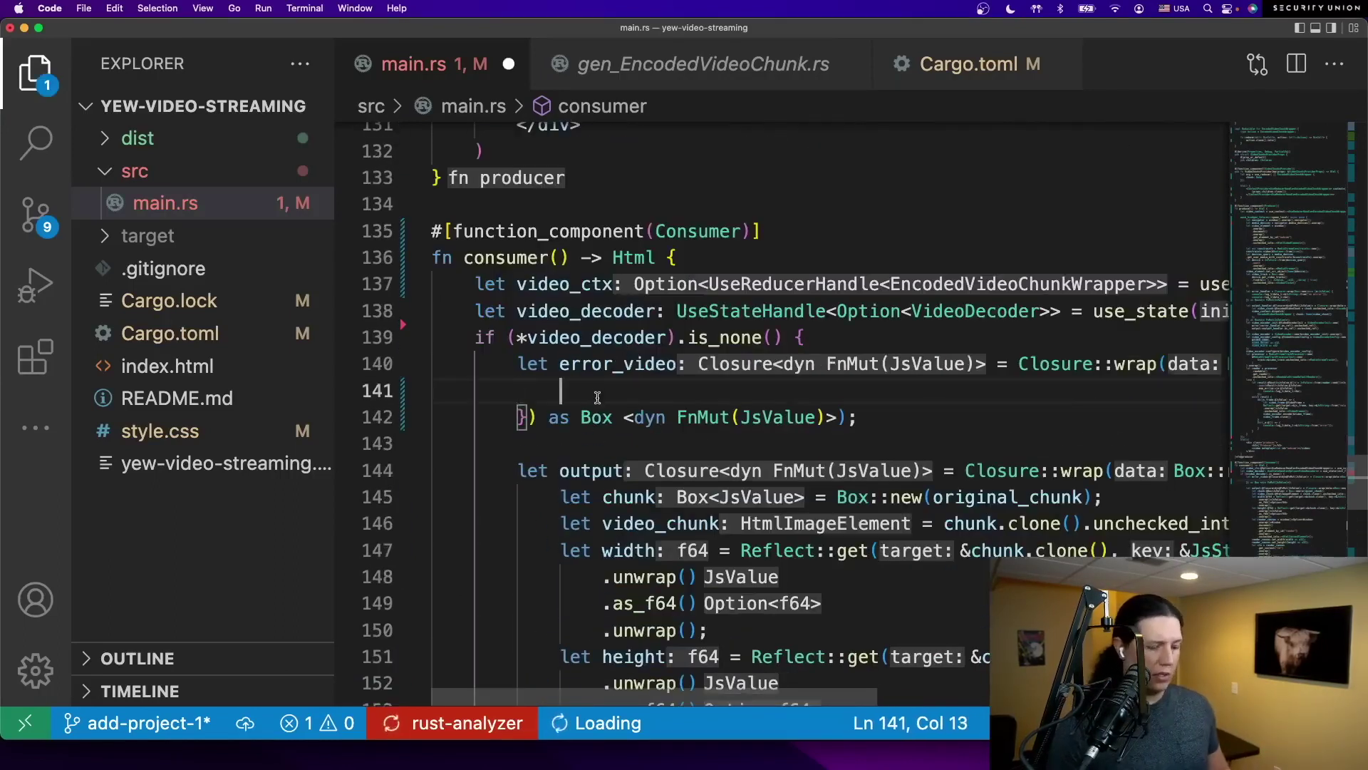
pyautogui.write('console::log_1(&')
pyautogui.hscroll(5, 748, 429)
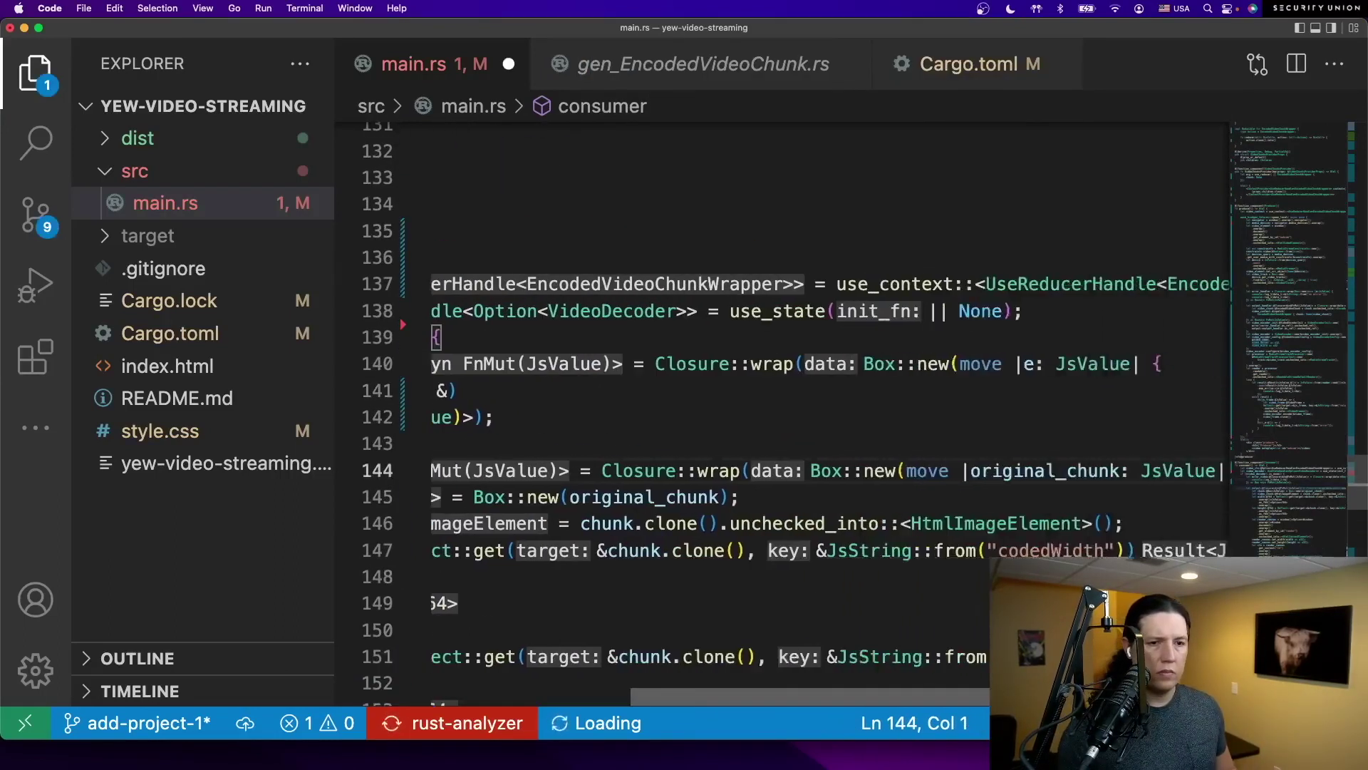
pyautogui.write('e);')
pyautogui.scroll(-5, 748, 428)
pyautogui.scroll(-7, 748, 427)
# - End the draw_image call and the VideoDecoder::new call with semicolons, then save main.rs
pyautogui.click(515, 354)
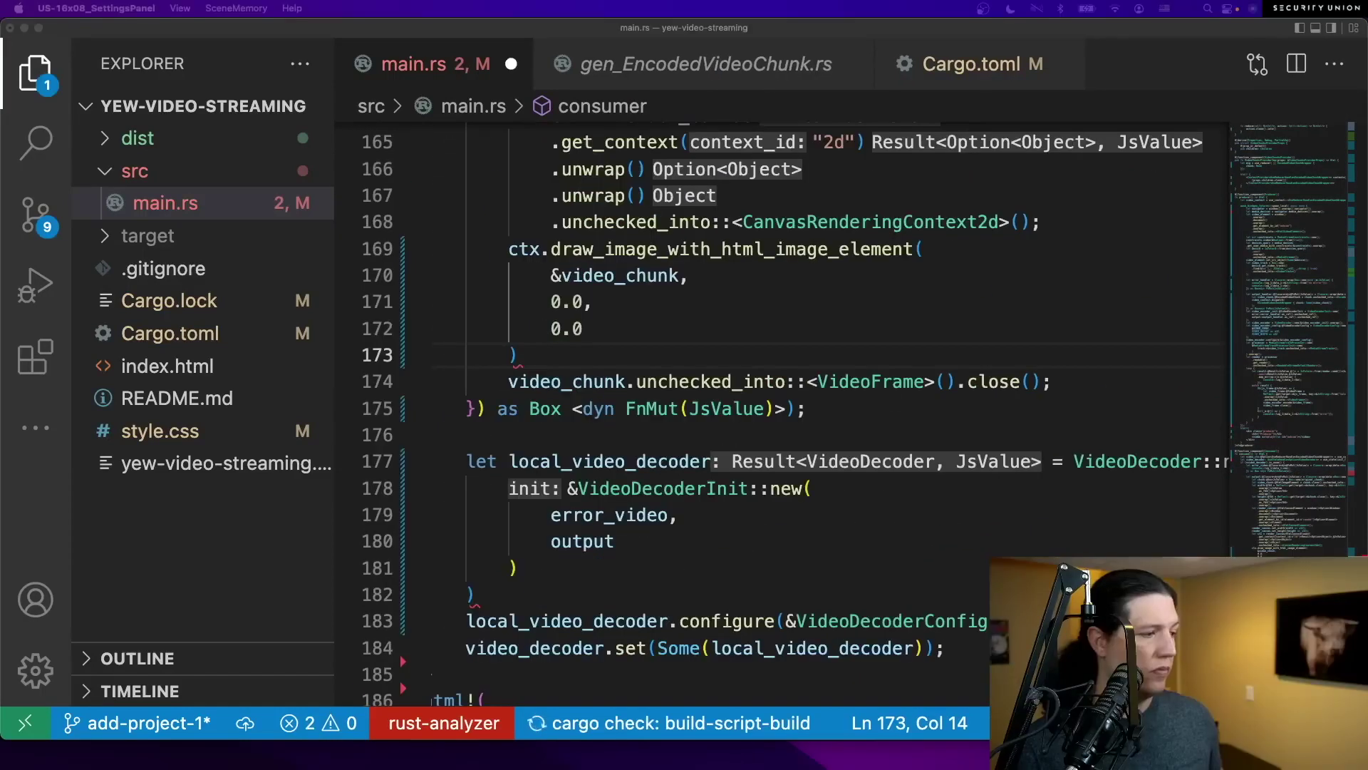
pyautogui.click(567, 356)
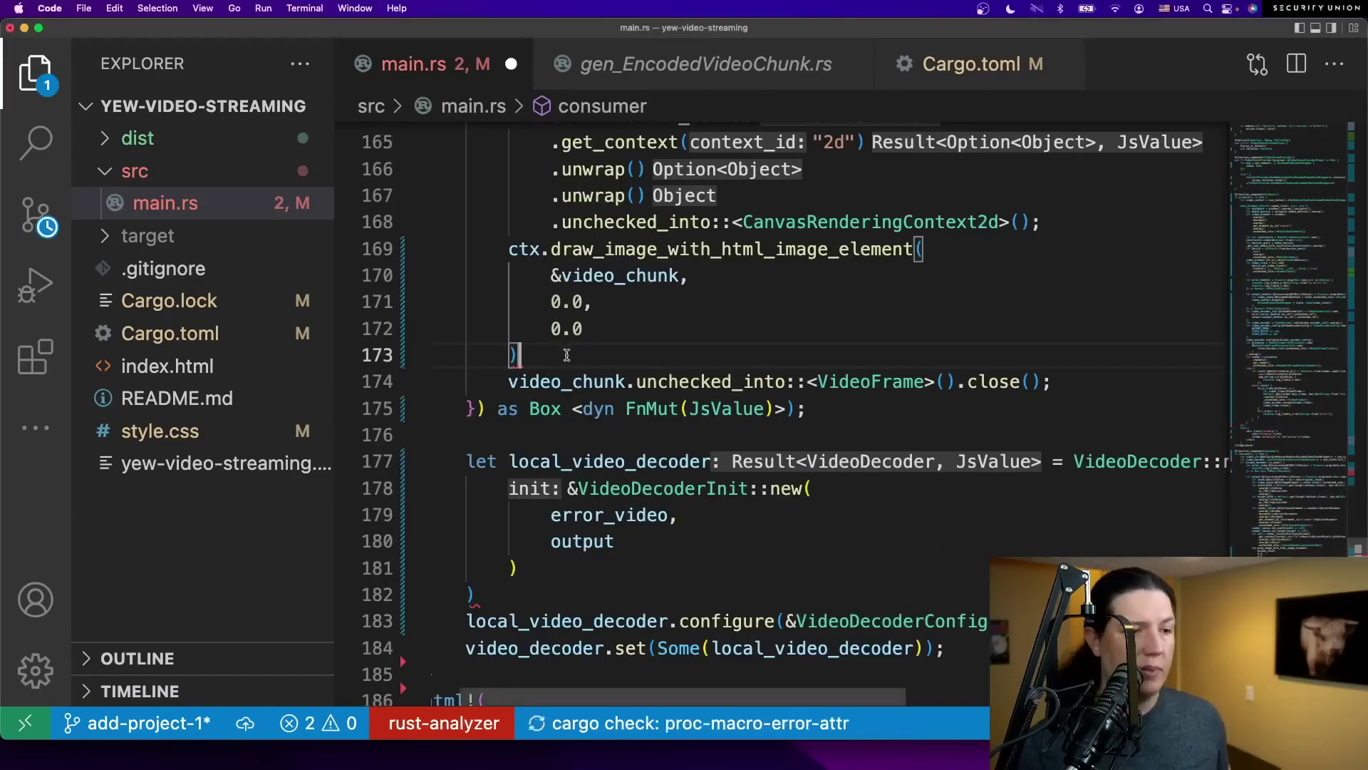
pyautogui.write(';')
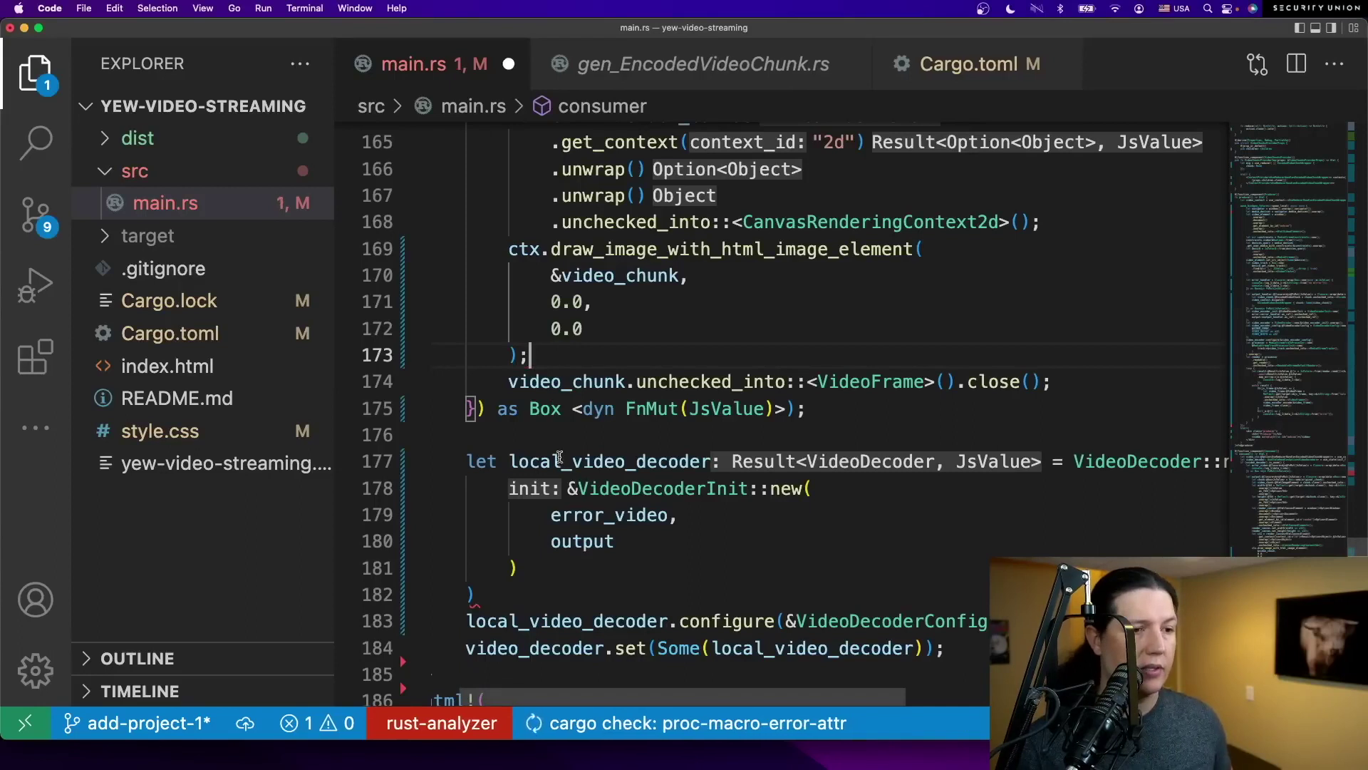
pyautogui.click(539, 596)
pyautogui.write(';')
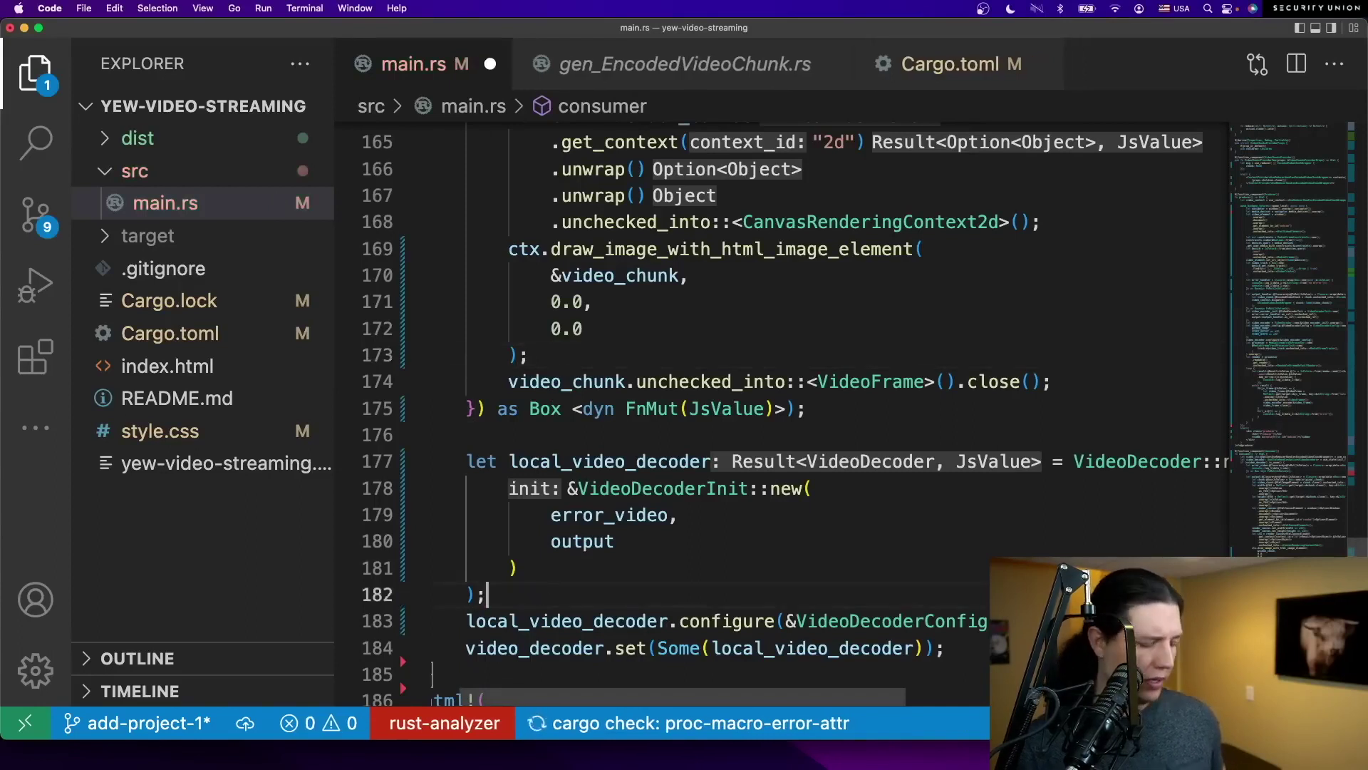
pyautogui.press('super+s')
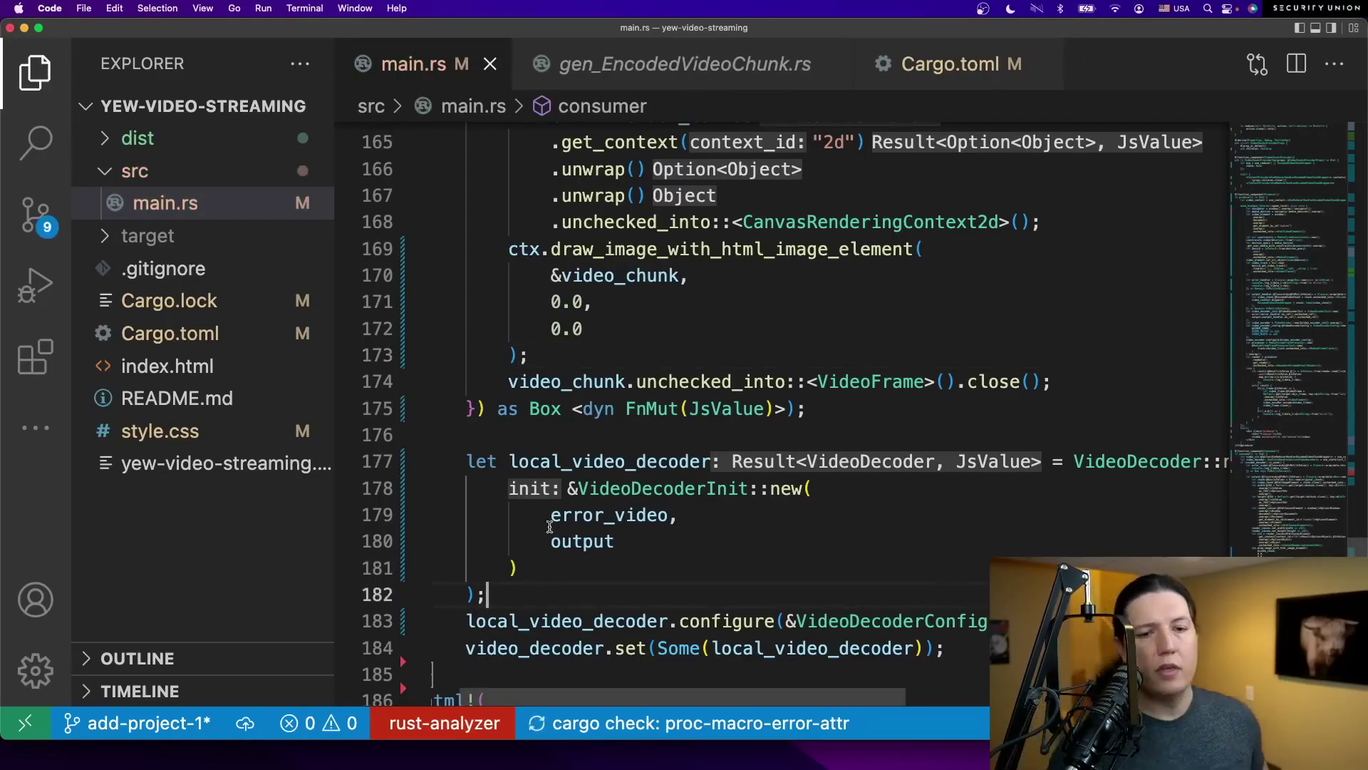
pyautogui.scroll(-3, 541, 543)
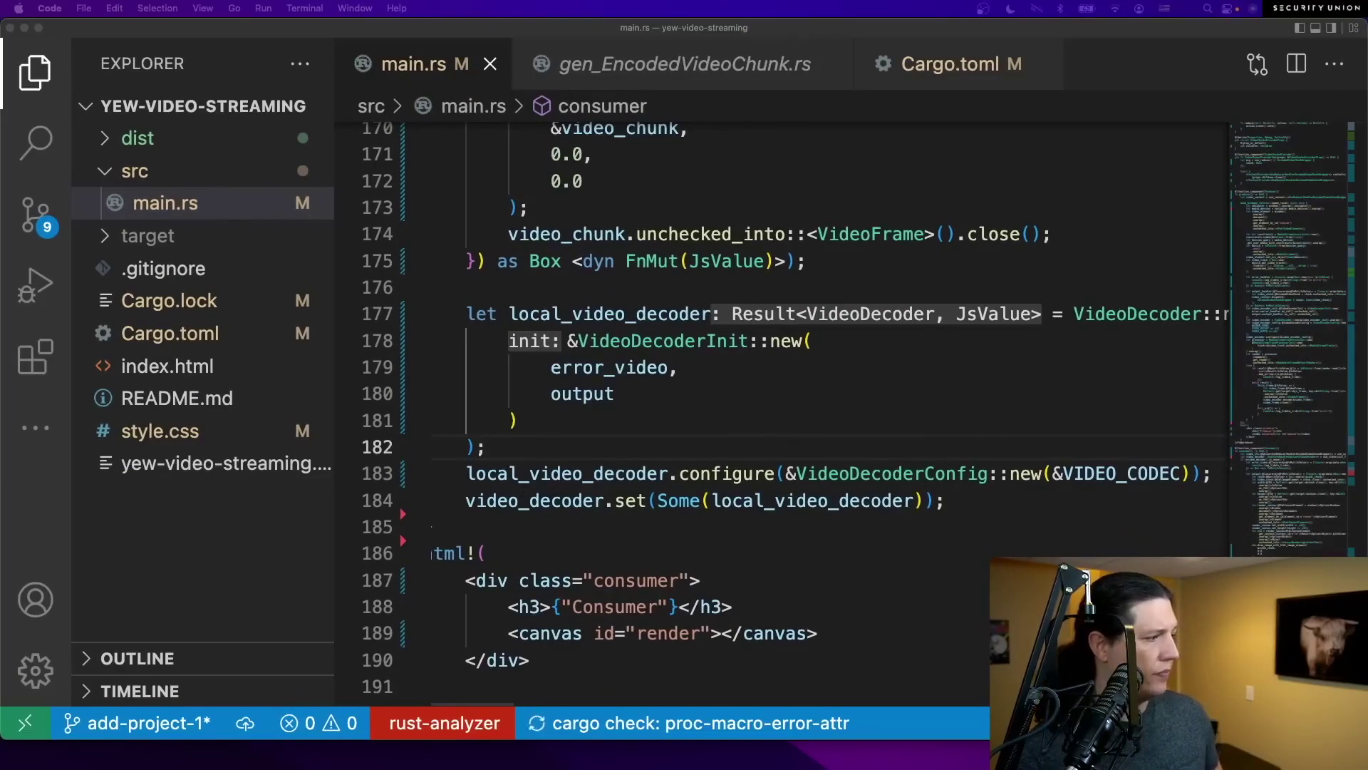
pyautogui.scroll(-3, 472, 539)
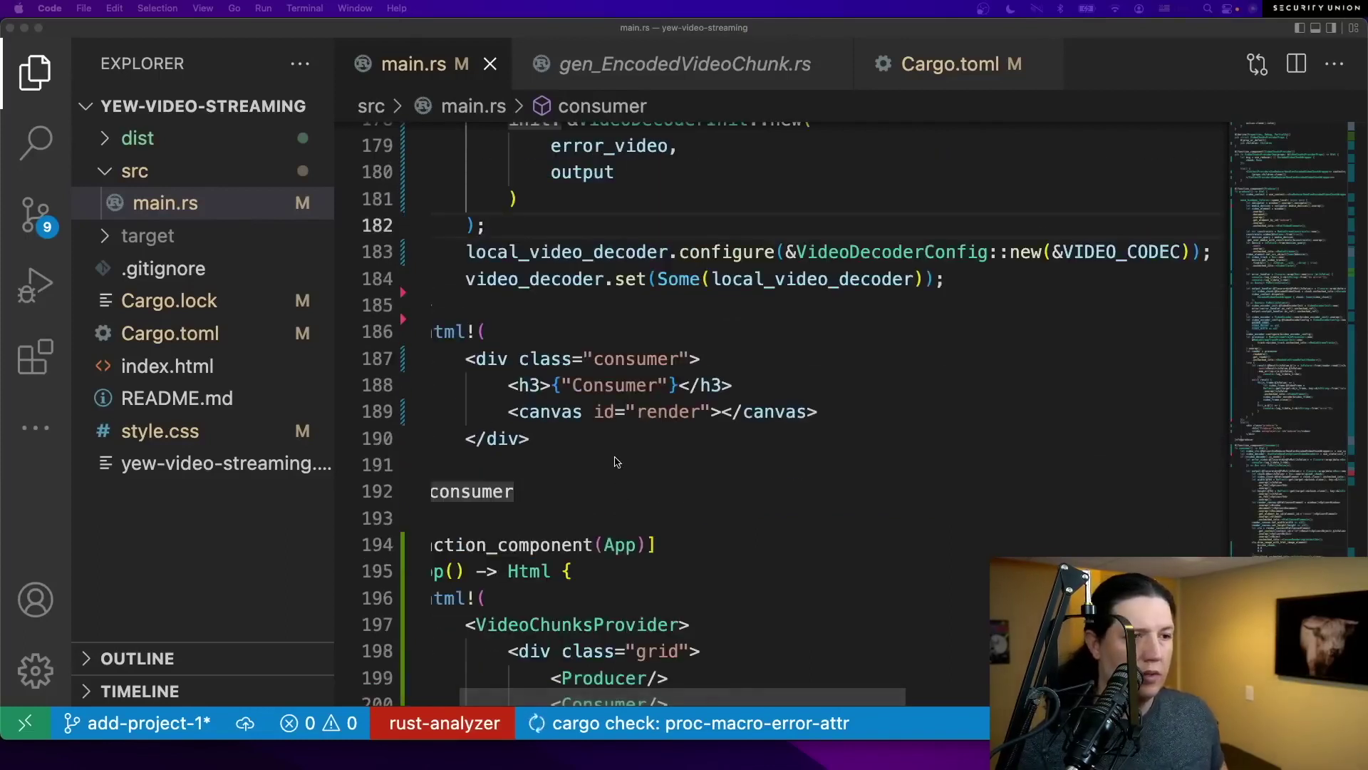
pyautogui.scroll(-1, 614, 699)
pyautogui.hscroll(-2, 615, 701)
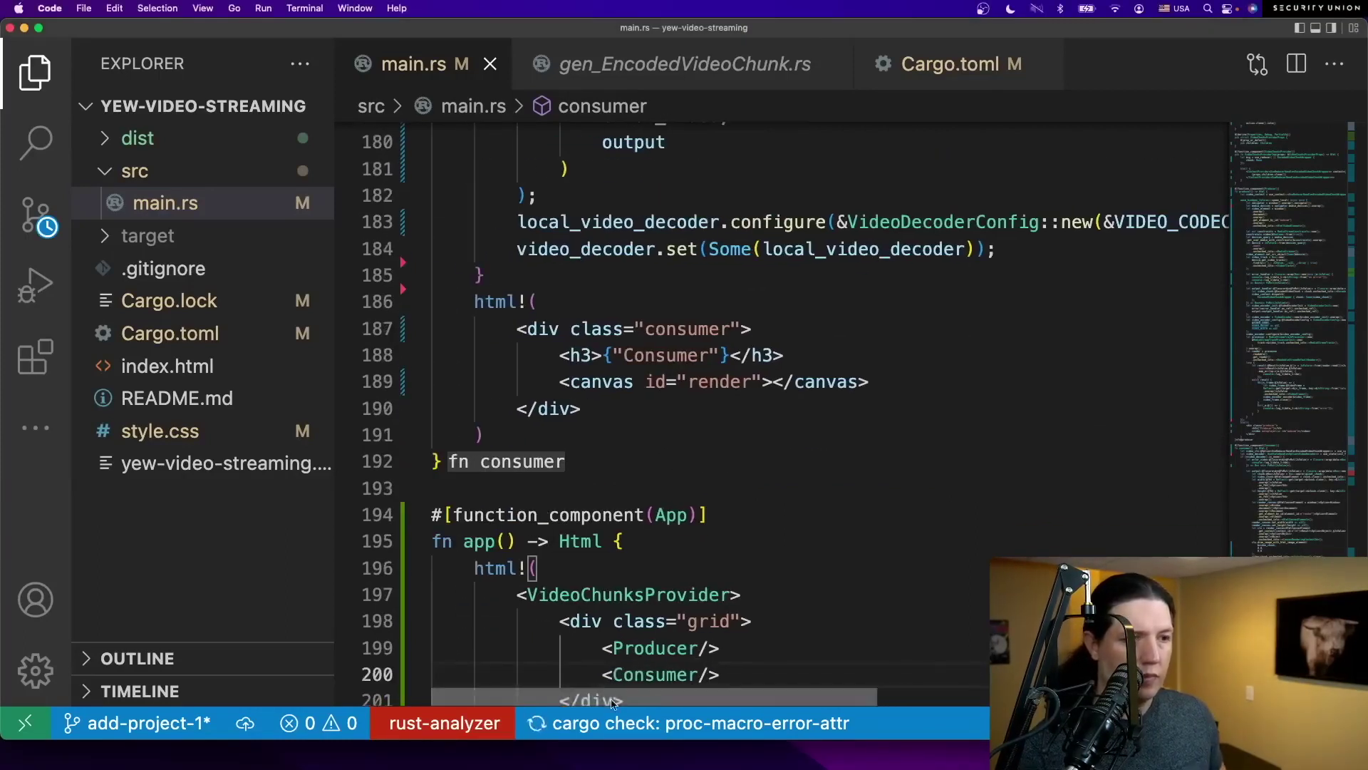
pyautogui.scroll(2, 615, 699)
# - Add `else if !(*video_ctx).chunk.is_none()` with `let chunk = (*video_ctx).chunk.as_ref().unwrap();`
pyautogui.click(516, 425)
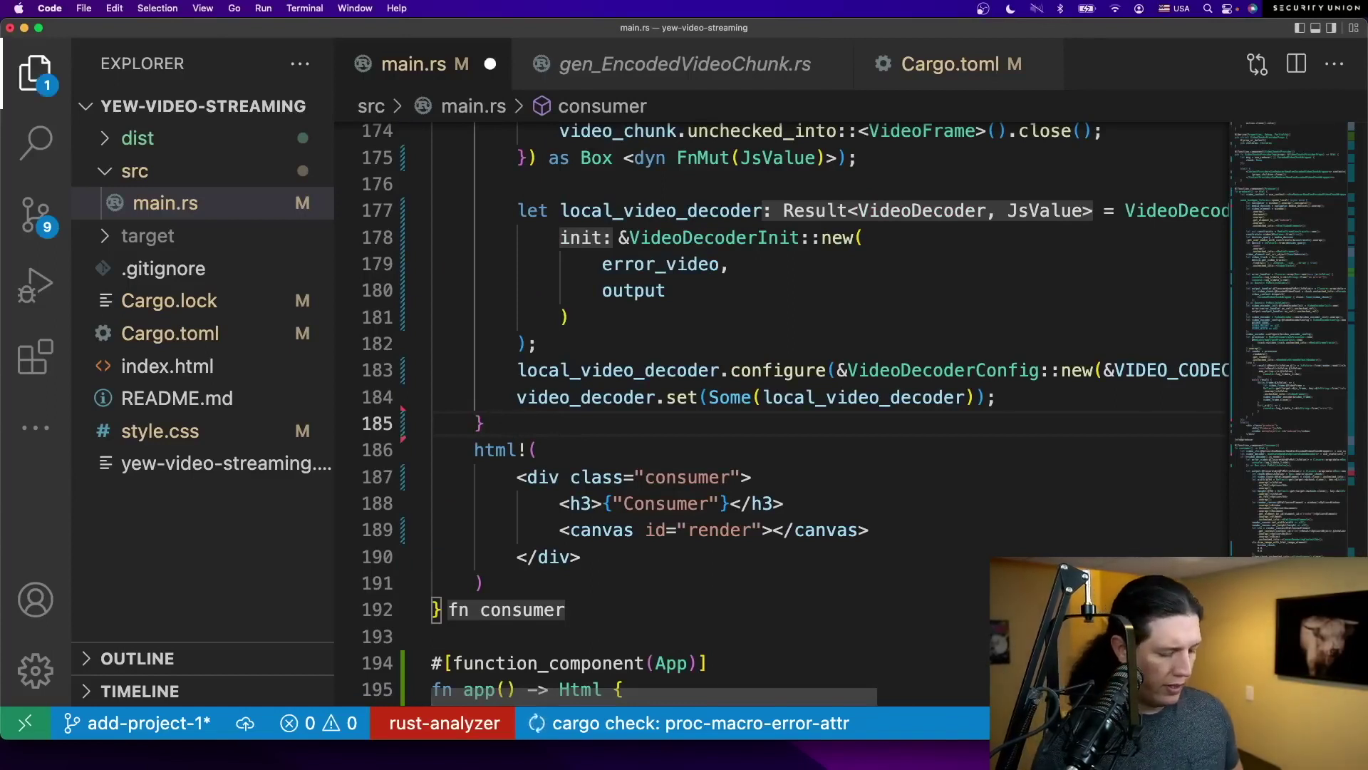
pyautogui.write(' else if')
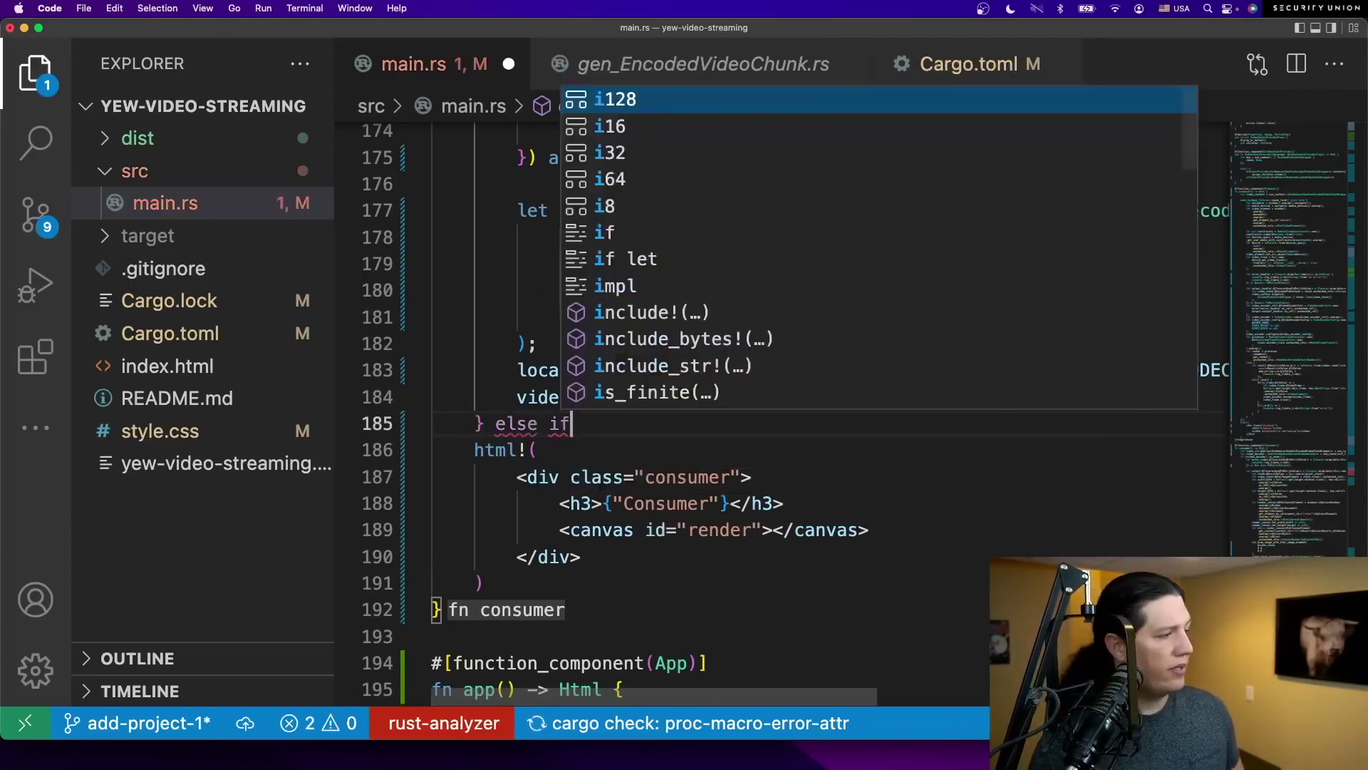
pyautogui.write(' !')
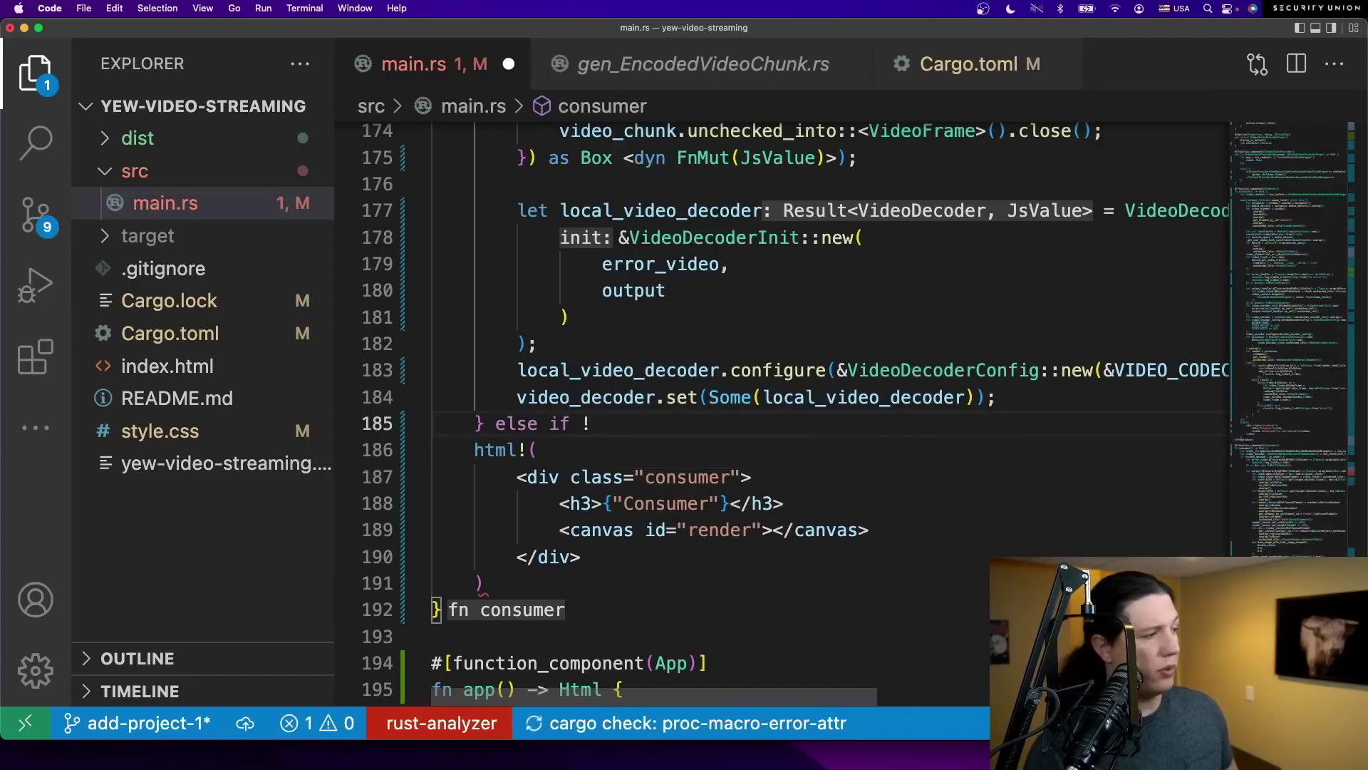
pyautogui.write('(*vide')
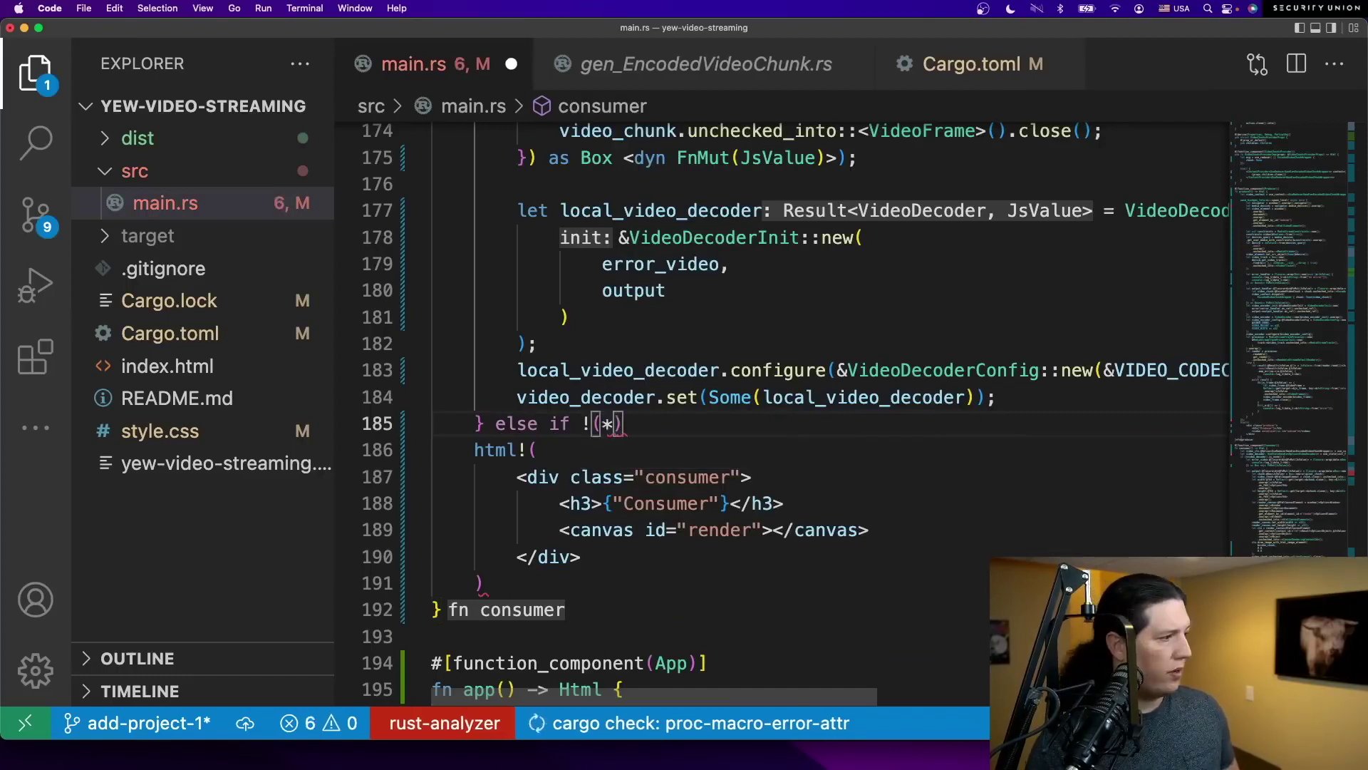
pyautogui.write('o_')
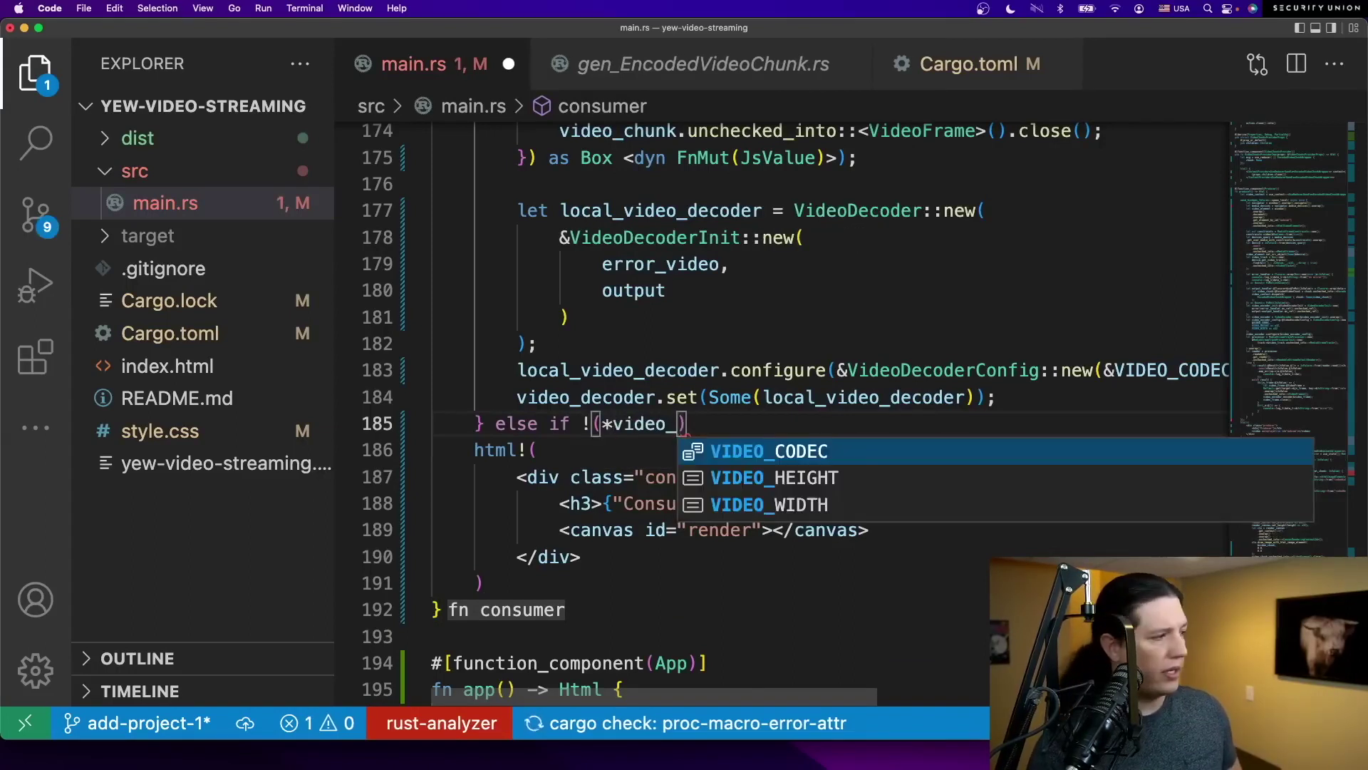
pyautogui.write('ctx).')
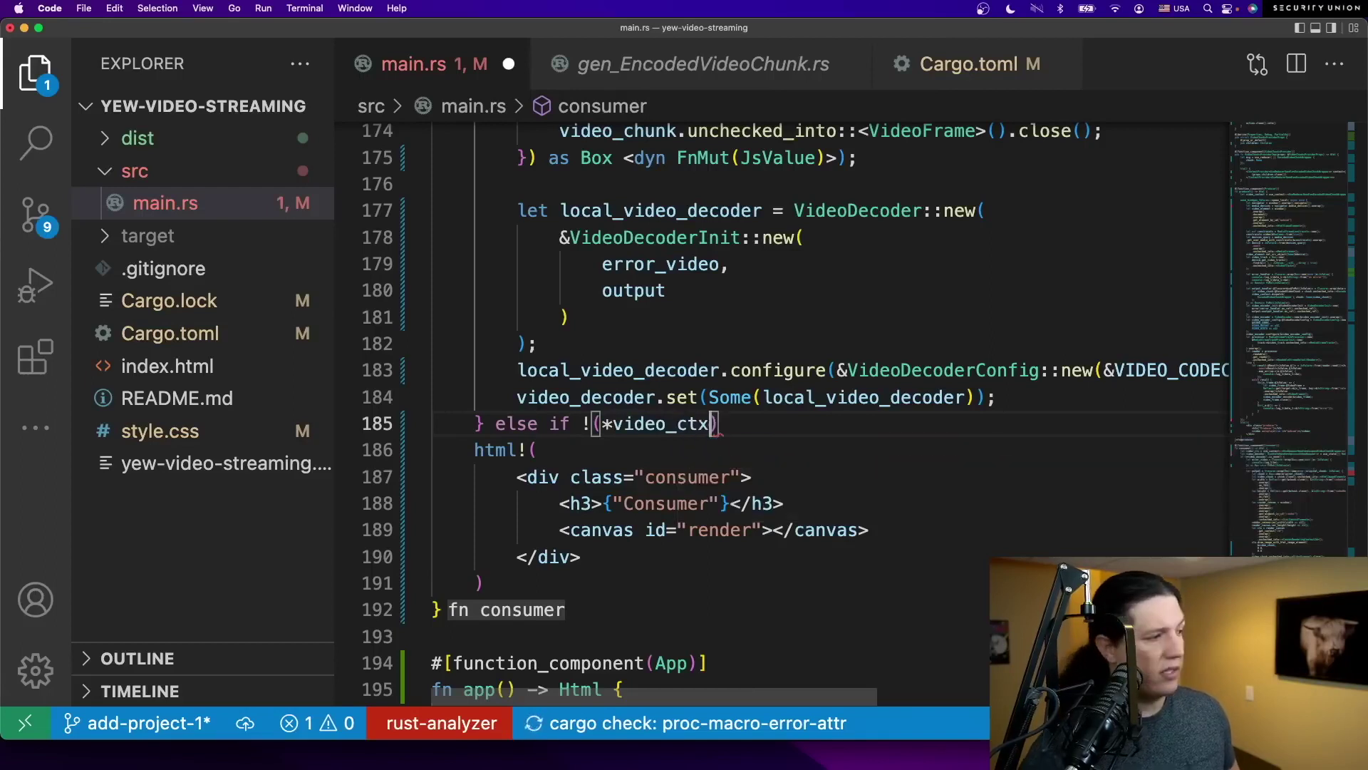
pyautogui.write('ch')
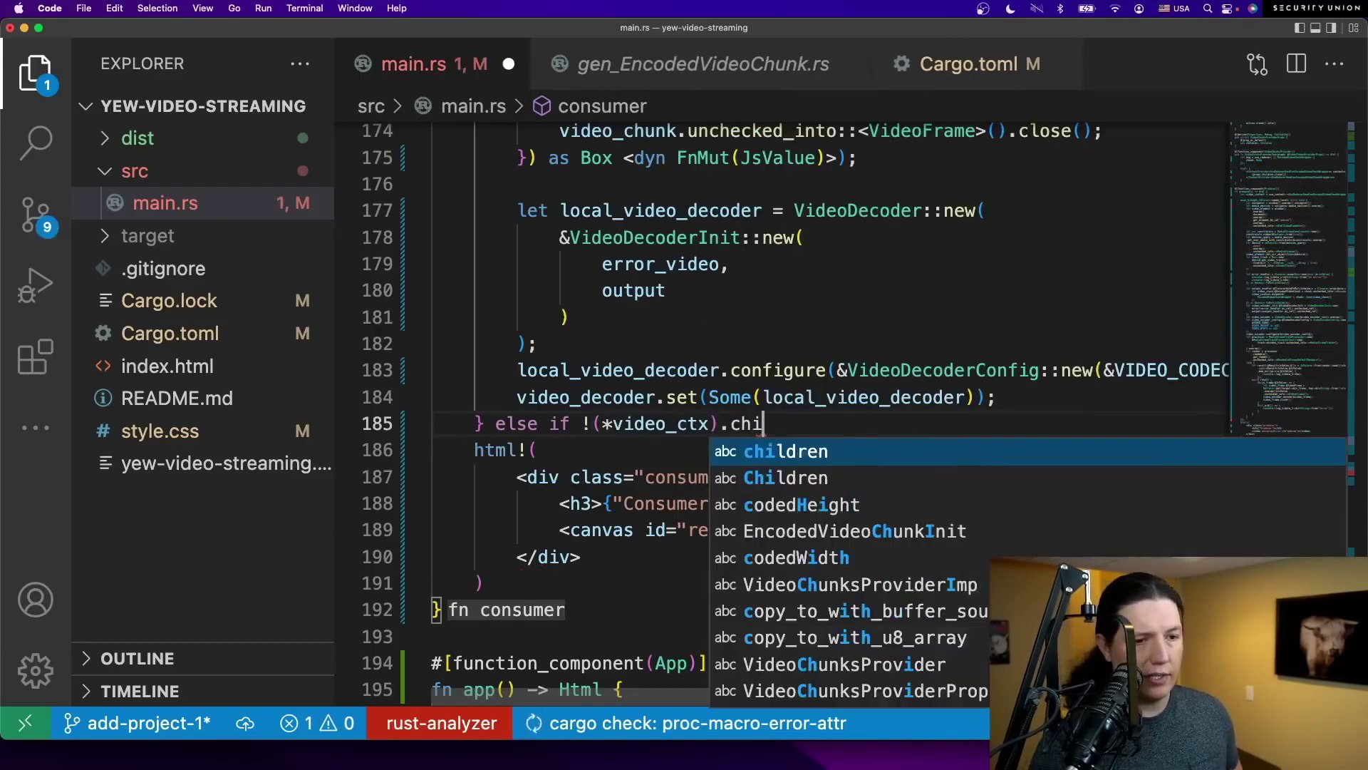
pyautogui.write('unk.is_none() ')
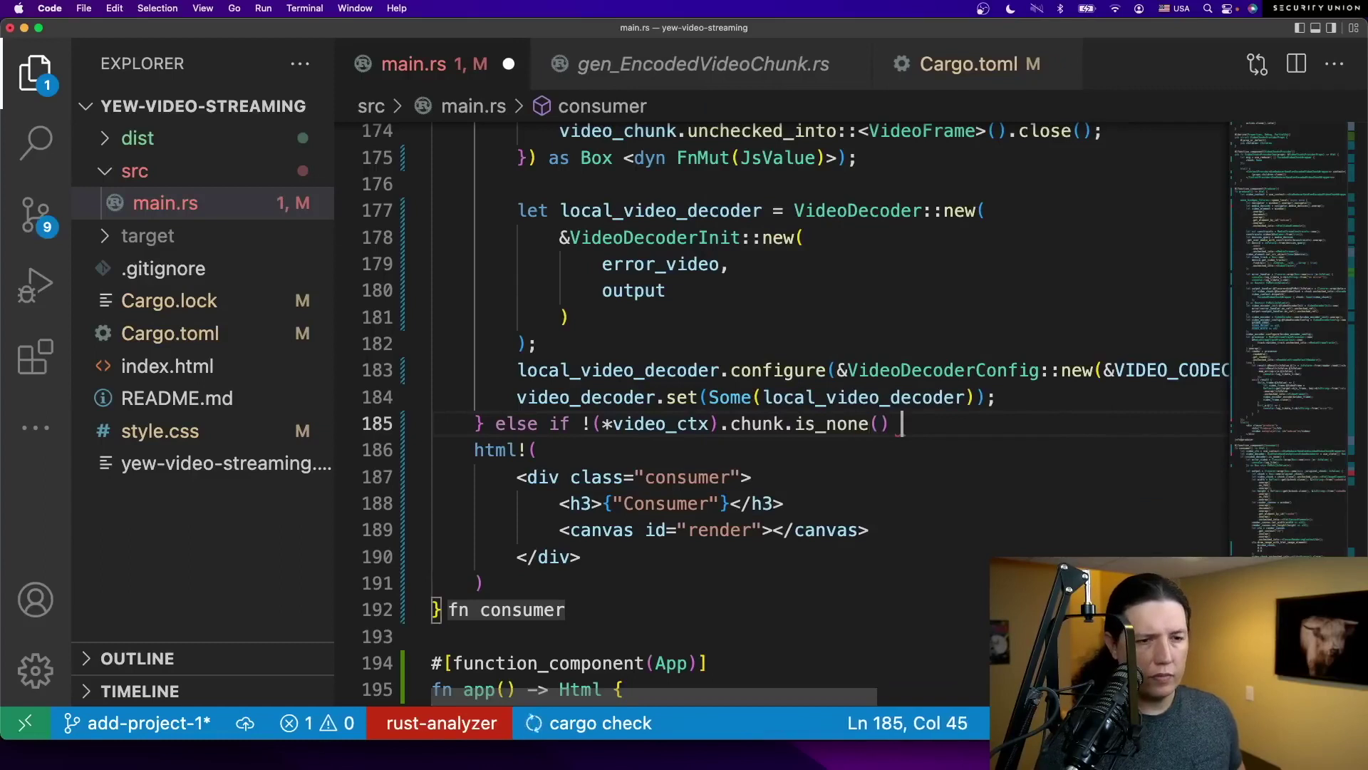
pyautogui.write('{')
pyautogui.press('Return')
pyautogui.write('let chunk = (*')
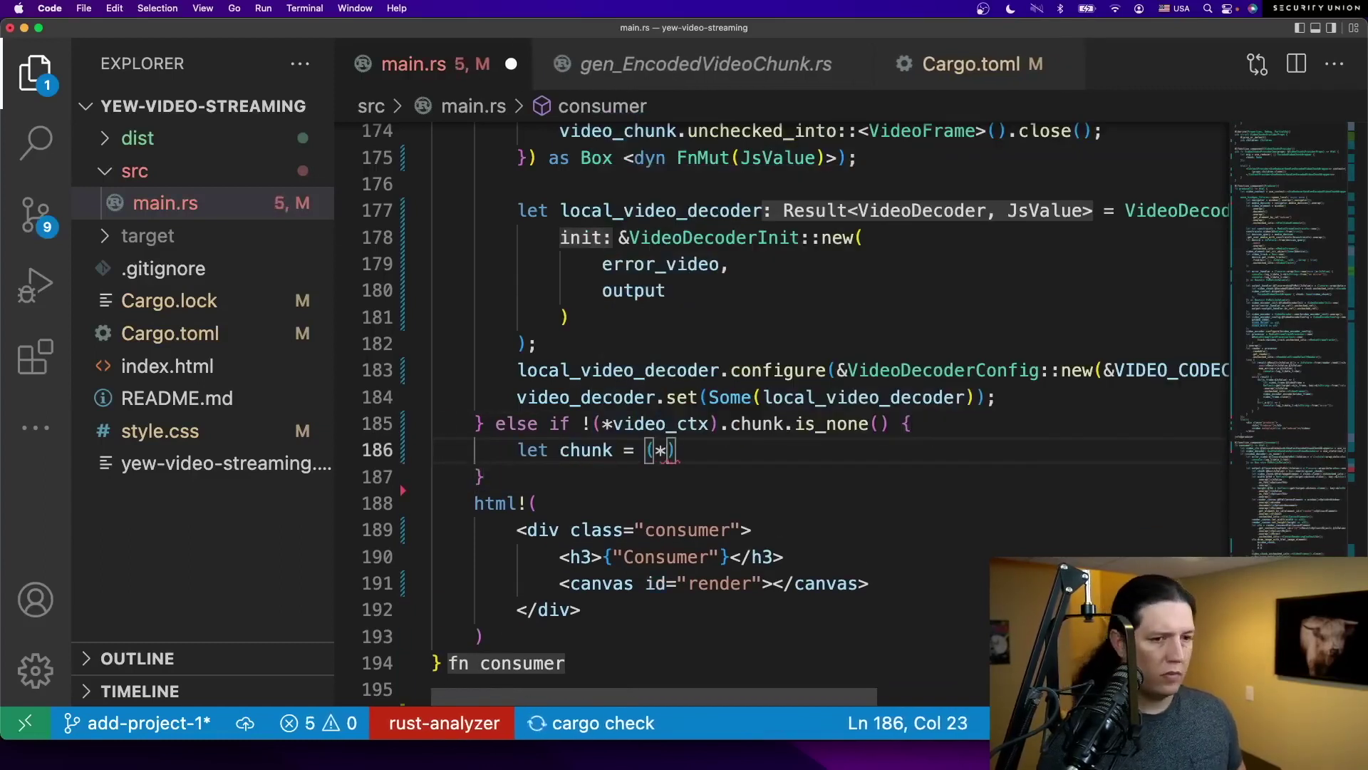
pyautogui.write('video_ctx).chunk.')
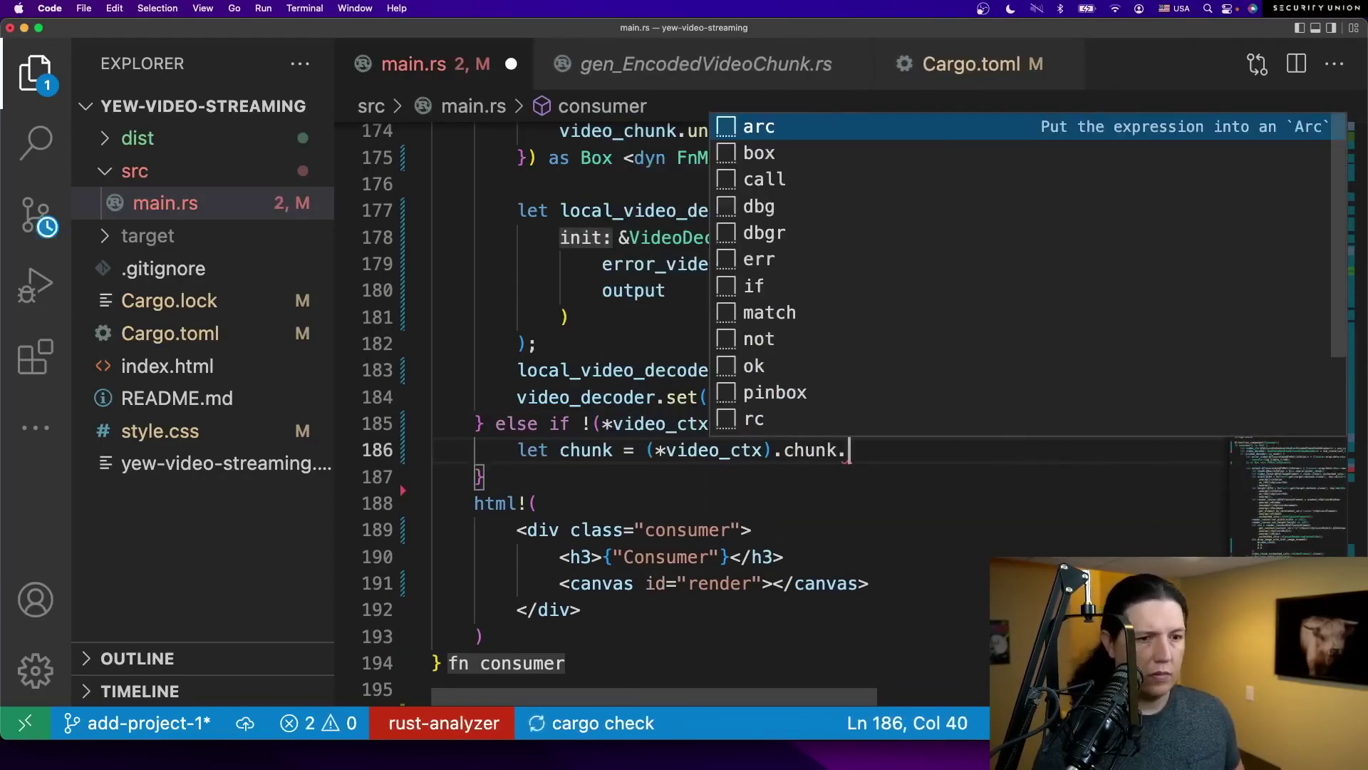
pyautogui.write('as_ref().unwrap();')
pyautogui.press('Return')
pyautogui.write('let mut ')
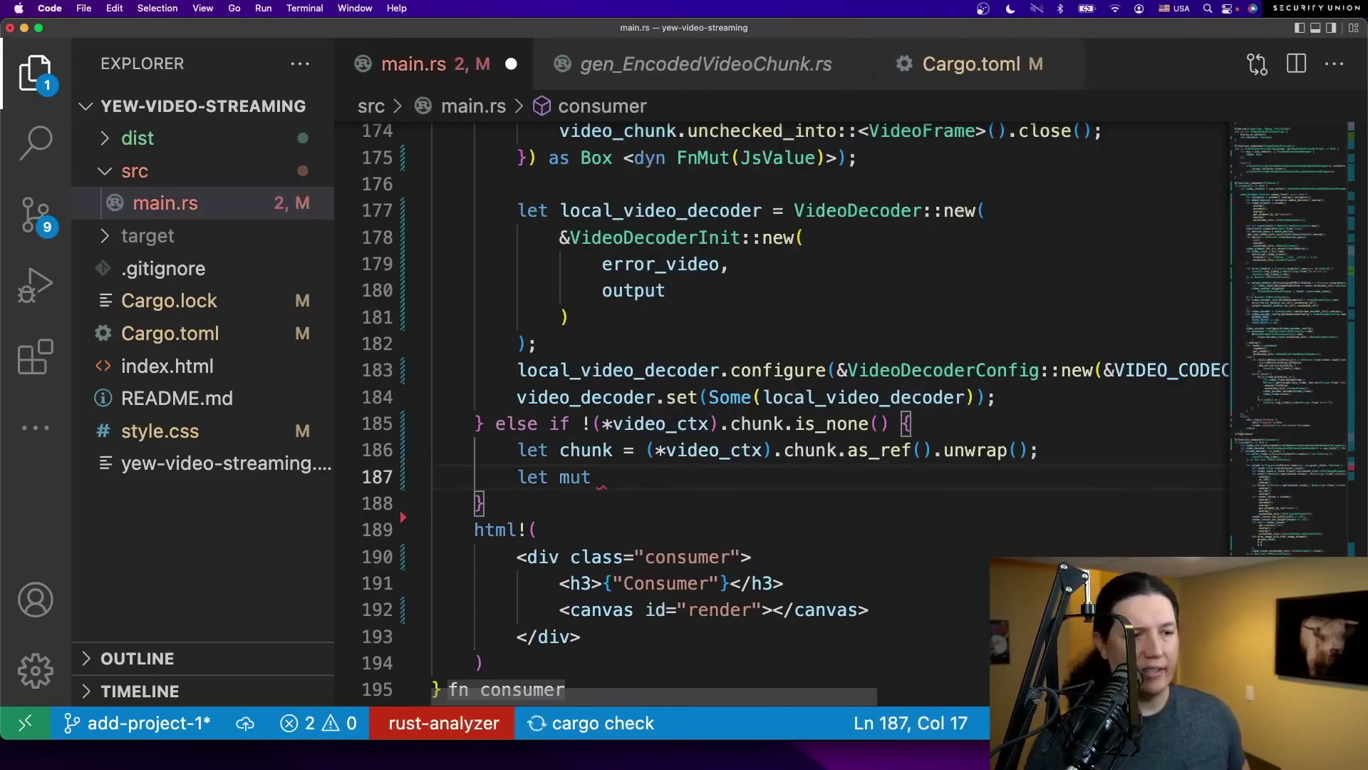
pyautogui.write('vide')
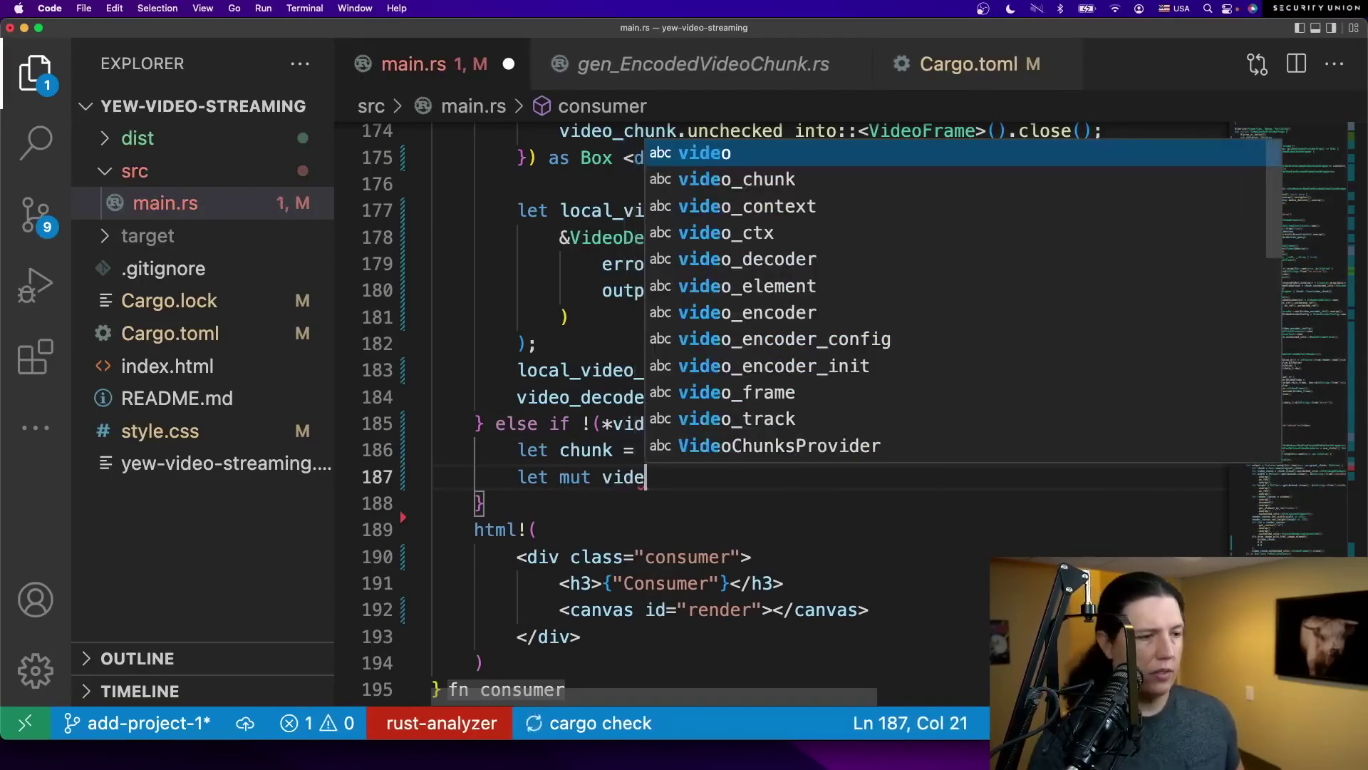
pyautogui.write('o_vector = video_vec')
# - Create a zeroed video_vector and video_message, then copy the chunk in with copy_to_with_u8_array
pyautogui.hotkey('shift', 'Left')
pyautogui.hotkey('shift', 'Left')
pyautogui.hotkey('shift', 'Left')
pyautogui.hotkey('shift', 'Left')
pyautogui.hotkey('shift', 'Left')
pyautogui.hotkey('shift', 'Left')
pyautogui.write('v')
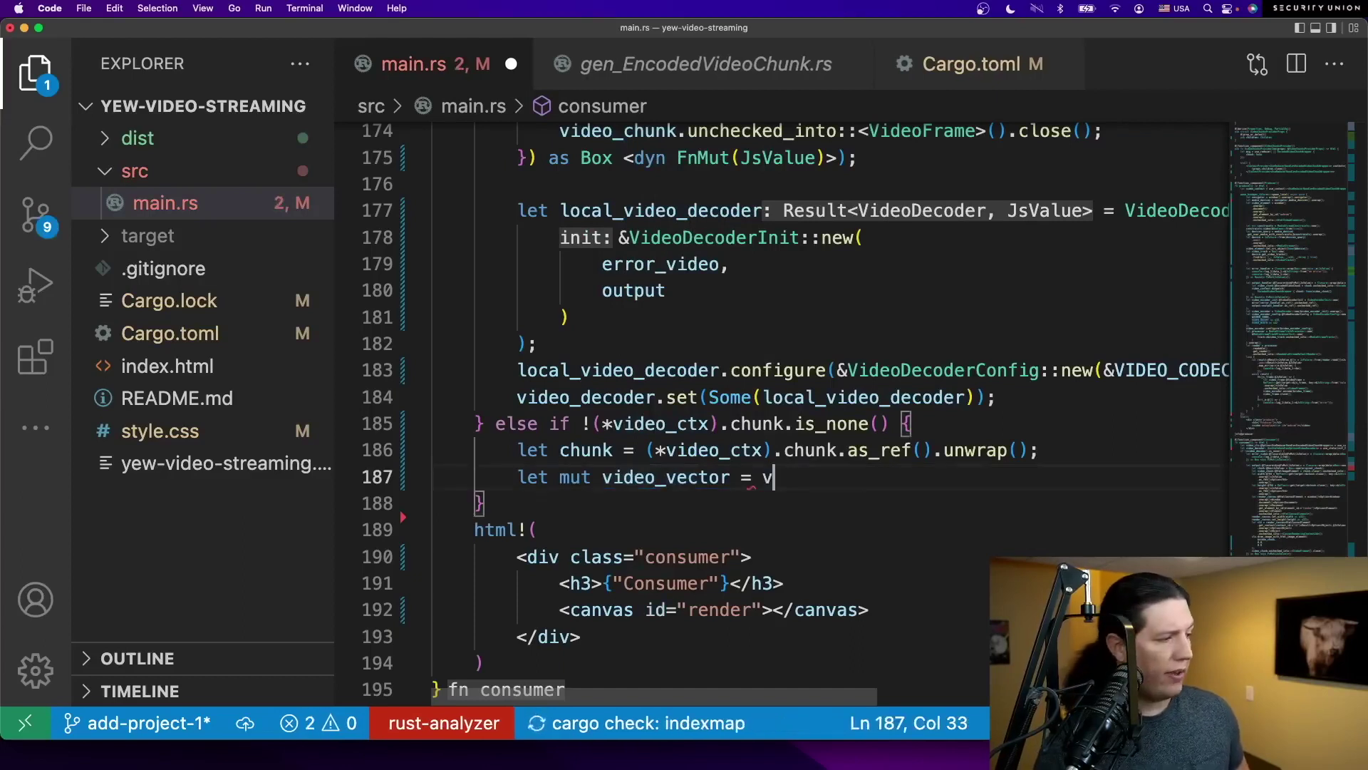
pyautogui.write('ect')
pyautogui.press('BackSpace')
pyautogui.write('!')
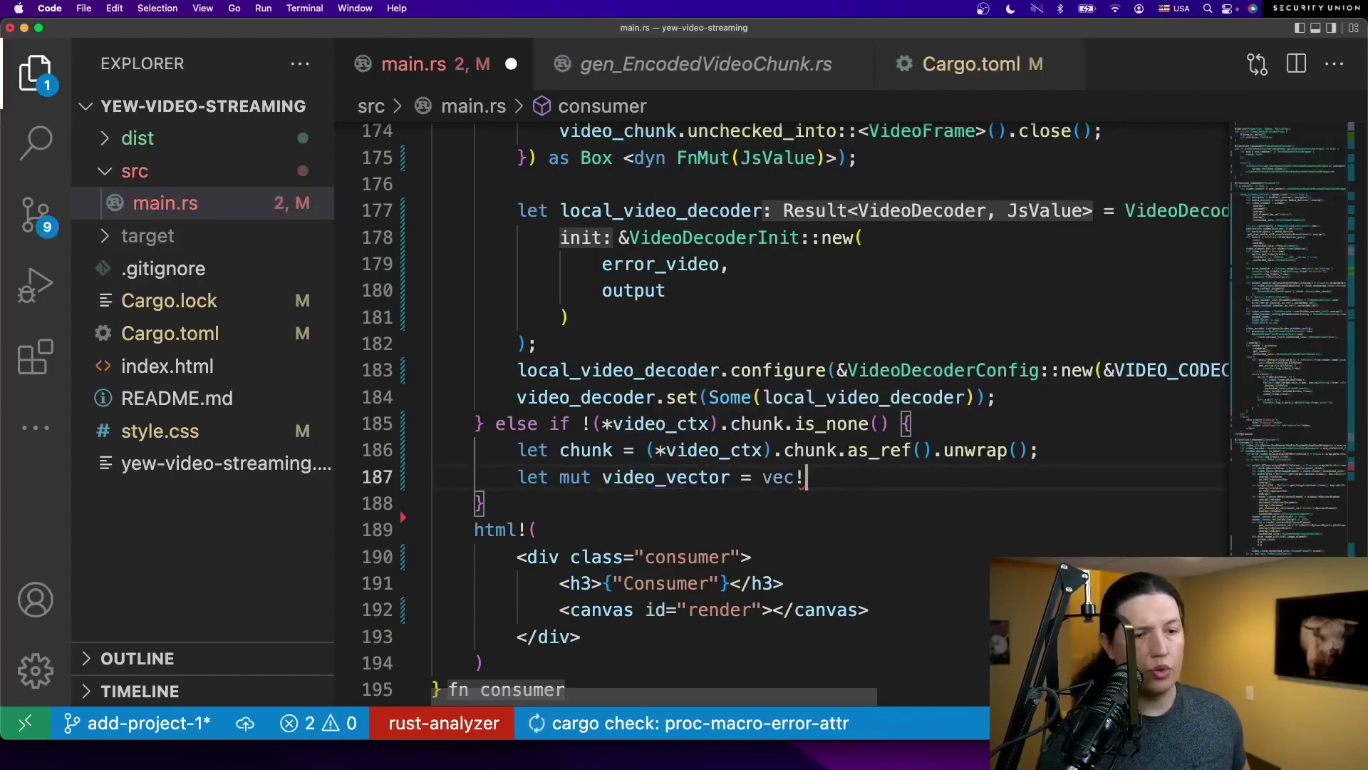
pyautogui.write('[0u')
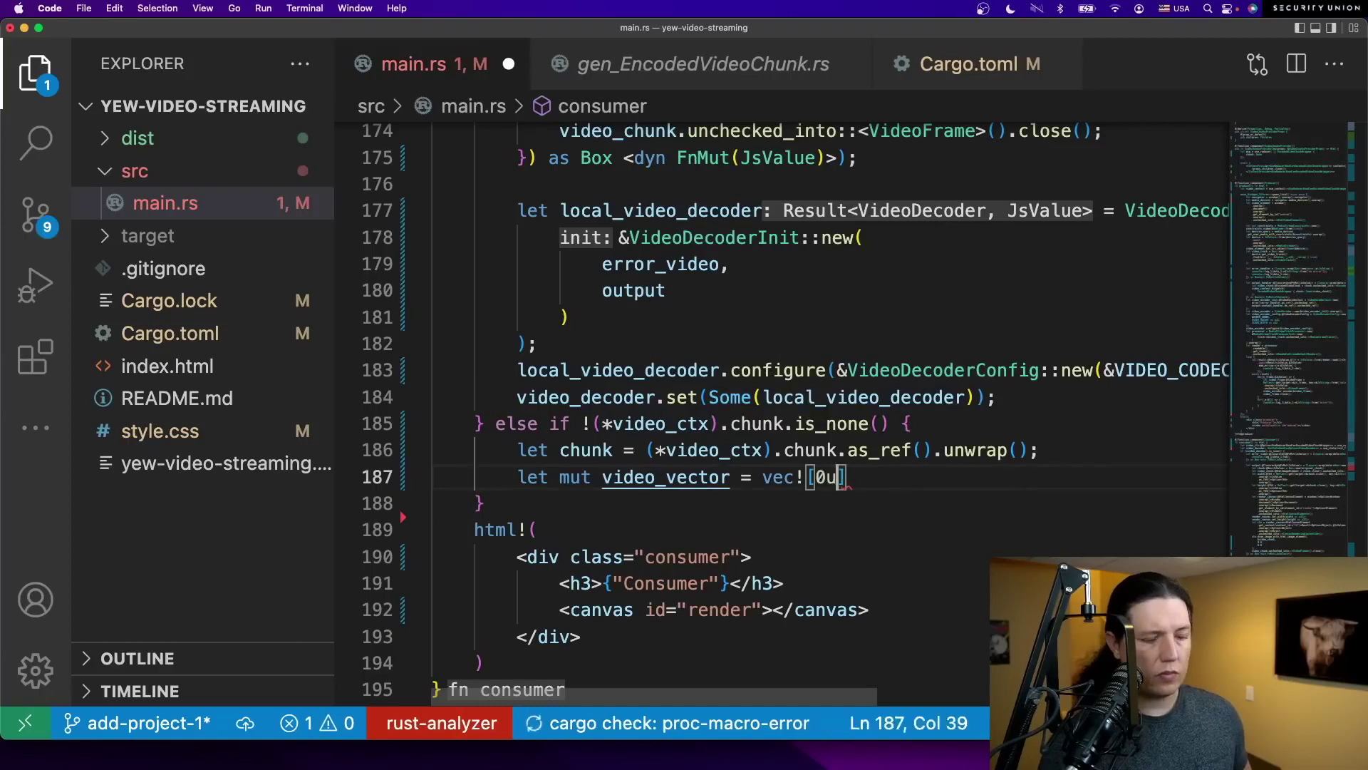
pyautogui.write('8, chunk.byte_length() as ')
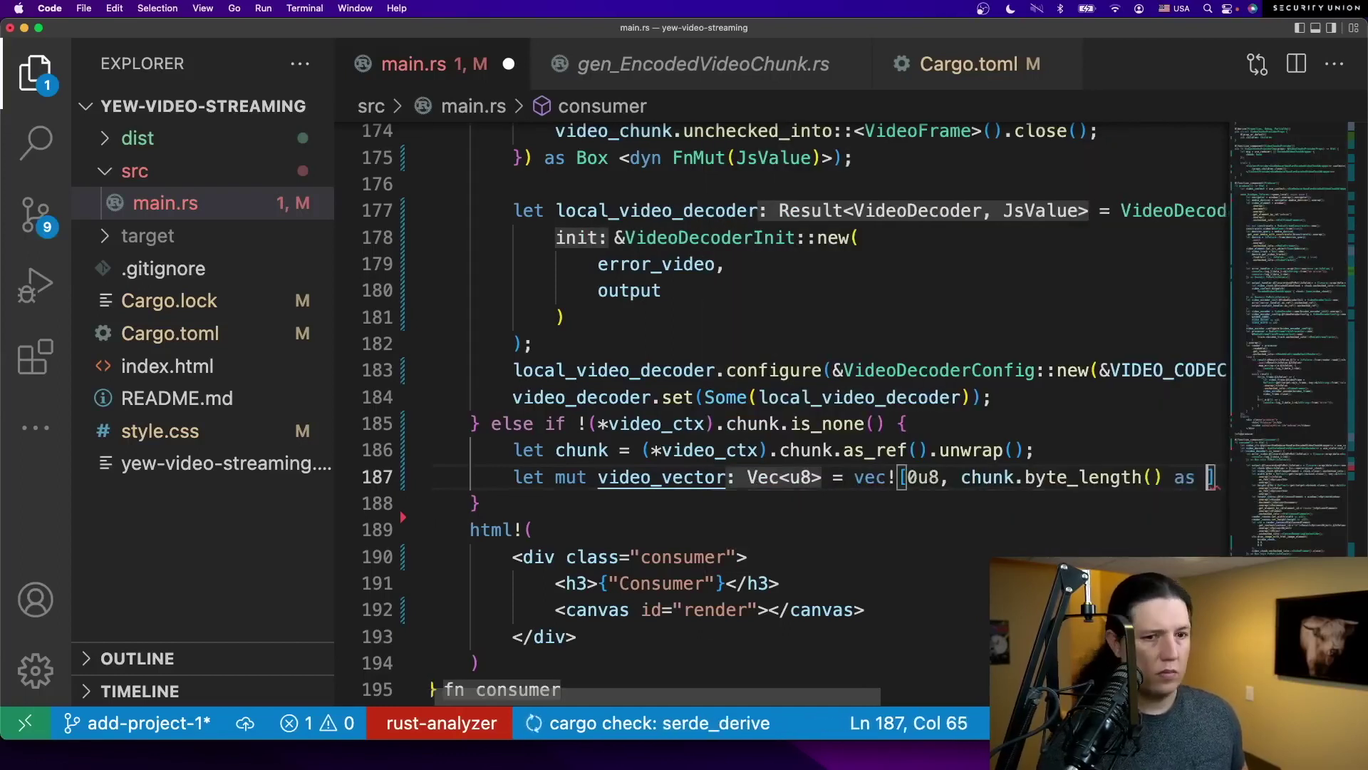
pyautogui.write('usize];')
pyautogui.press('Return')
pyautogui.write('let video_message = ')
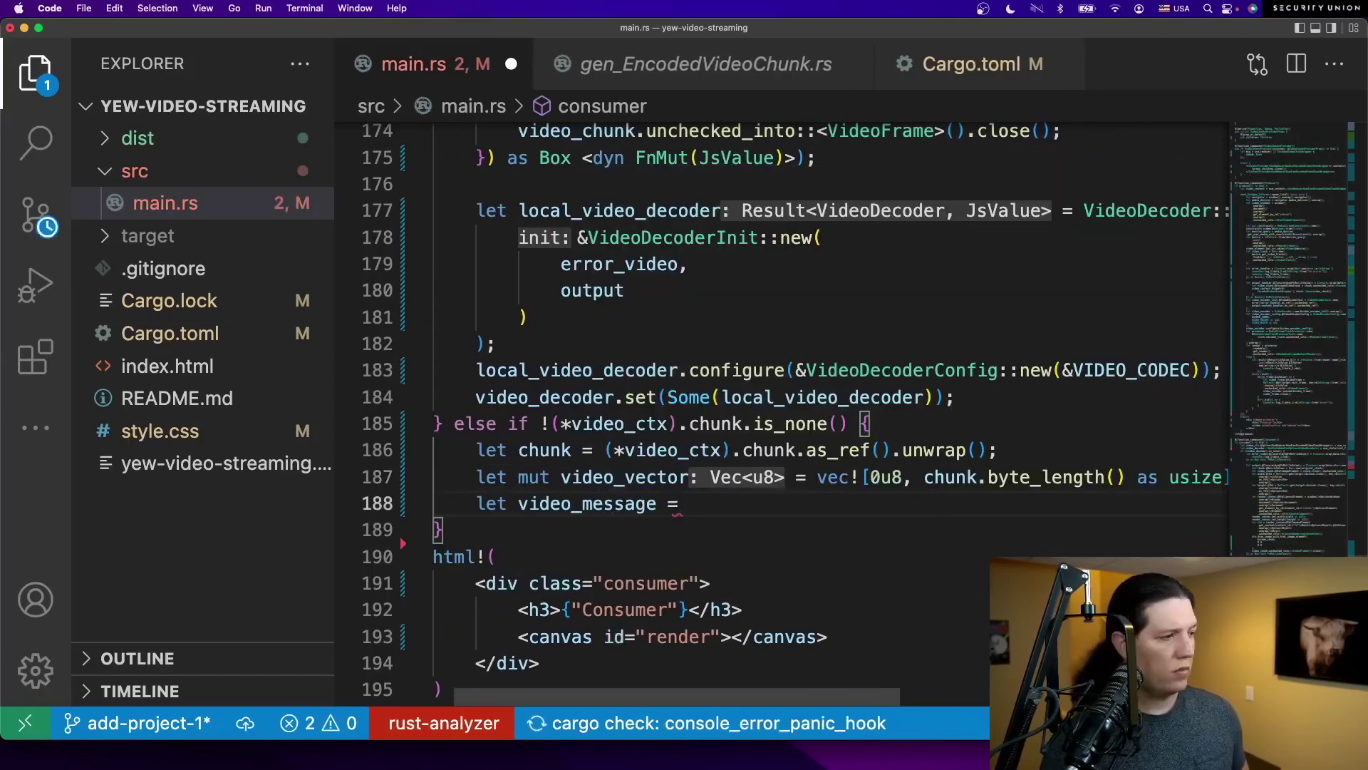
pyautogui.write('video.,a')
pyautogui.press('BackSpace')
pyautogui.press('BackSpace')
pyautogui.write('as_bu')
pyautogui.press('BackSpace')
pyautogui.press('BackSpace')
pyautogui.write('mut();')
pyautogui.press('Return')
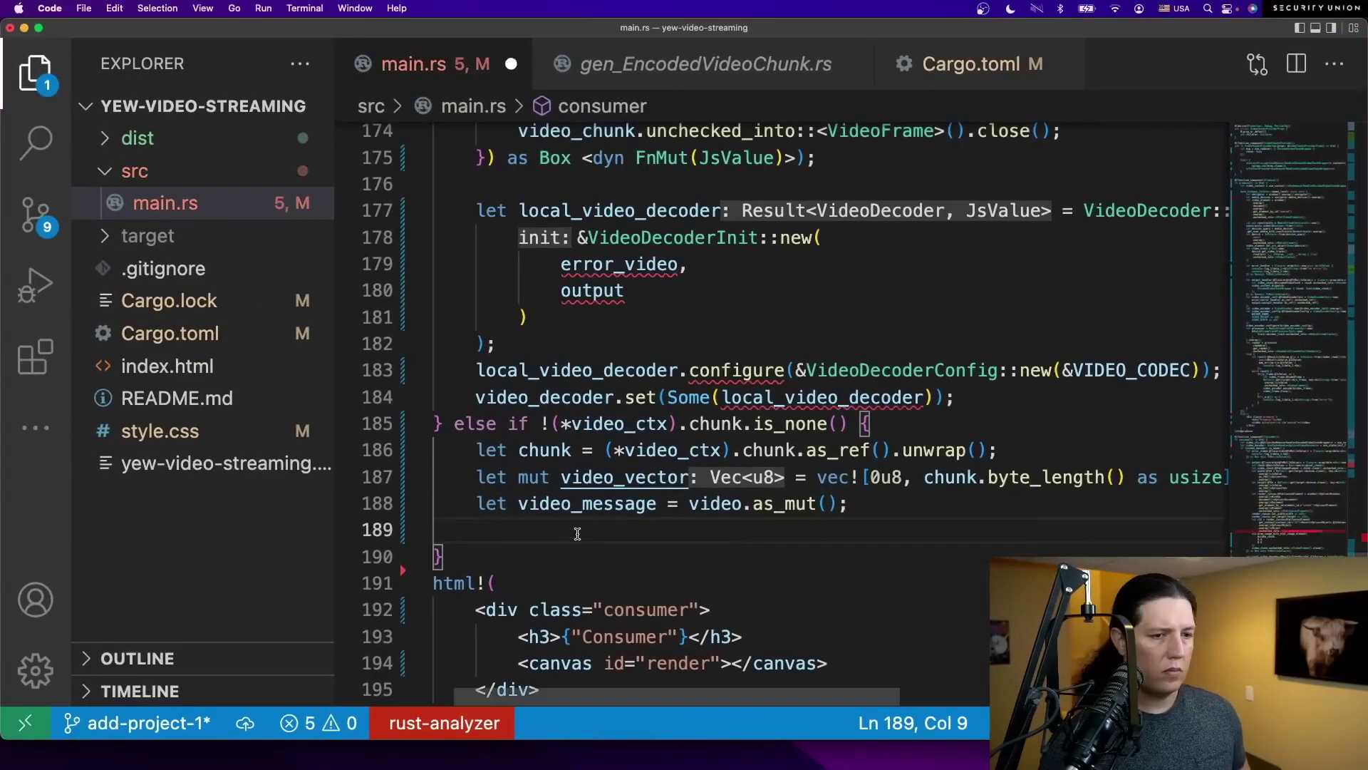
pyautogui.write('chun')
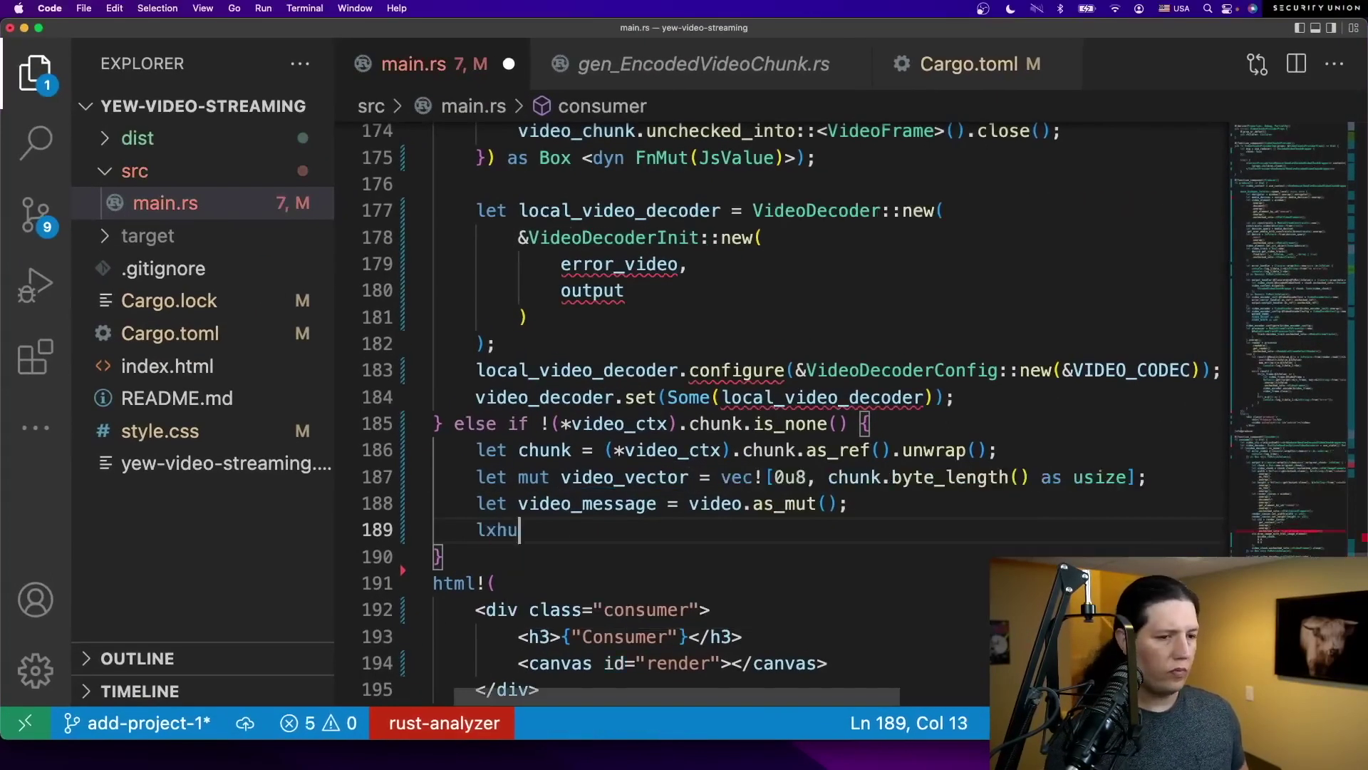
pyautogui.write('k.coop')
pyautogui.press('BackSpace')
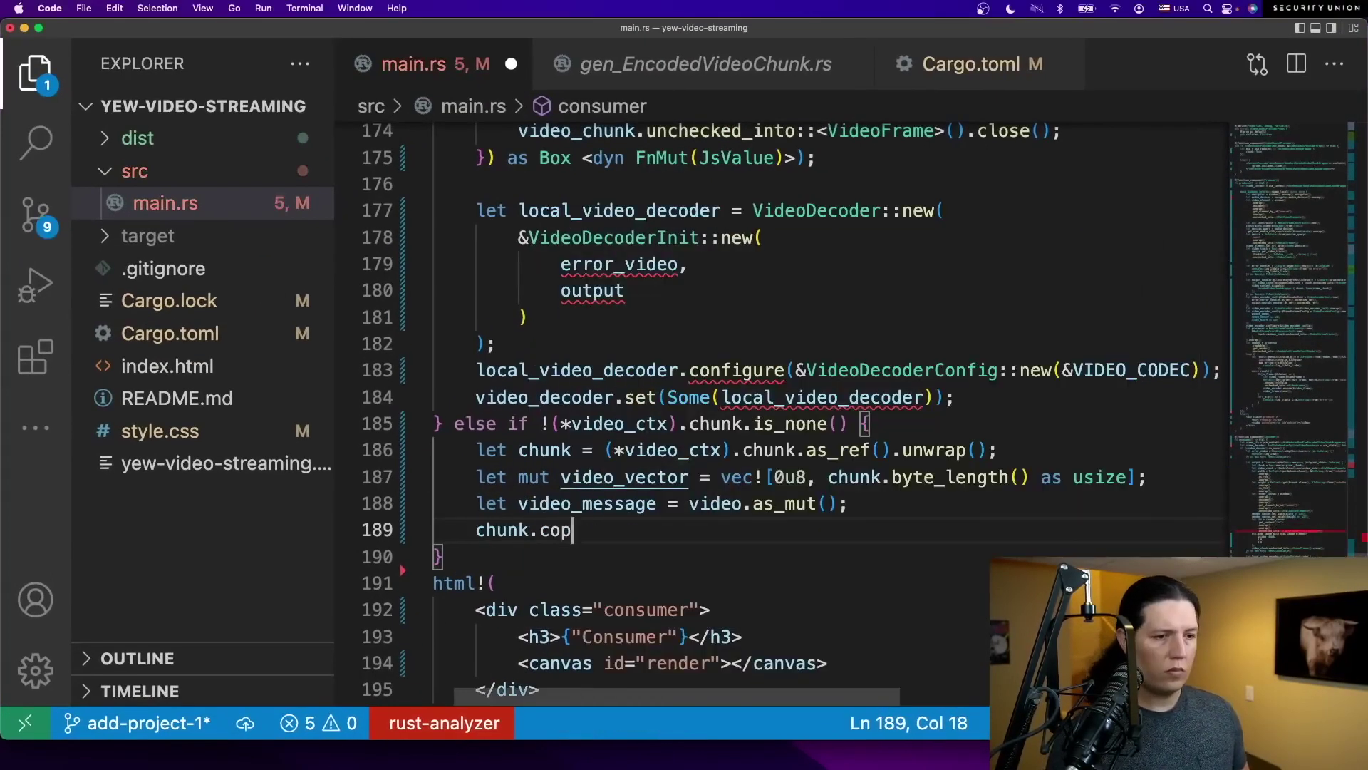
pyautogui.write('y_to')
pyautogui.press('Down')
pyautogui.press('Return')
pyautogui.write('(video_me')
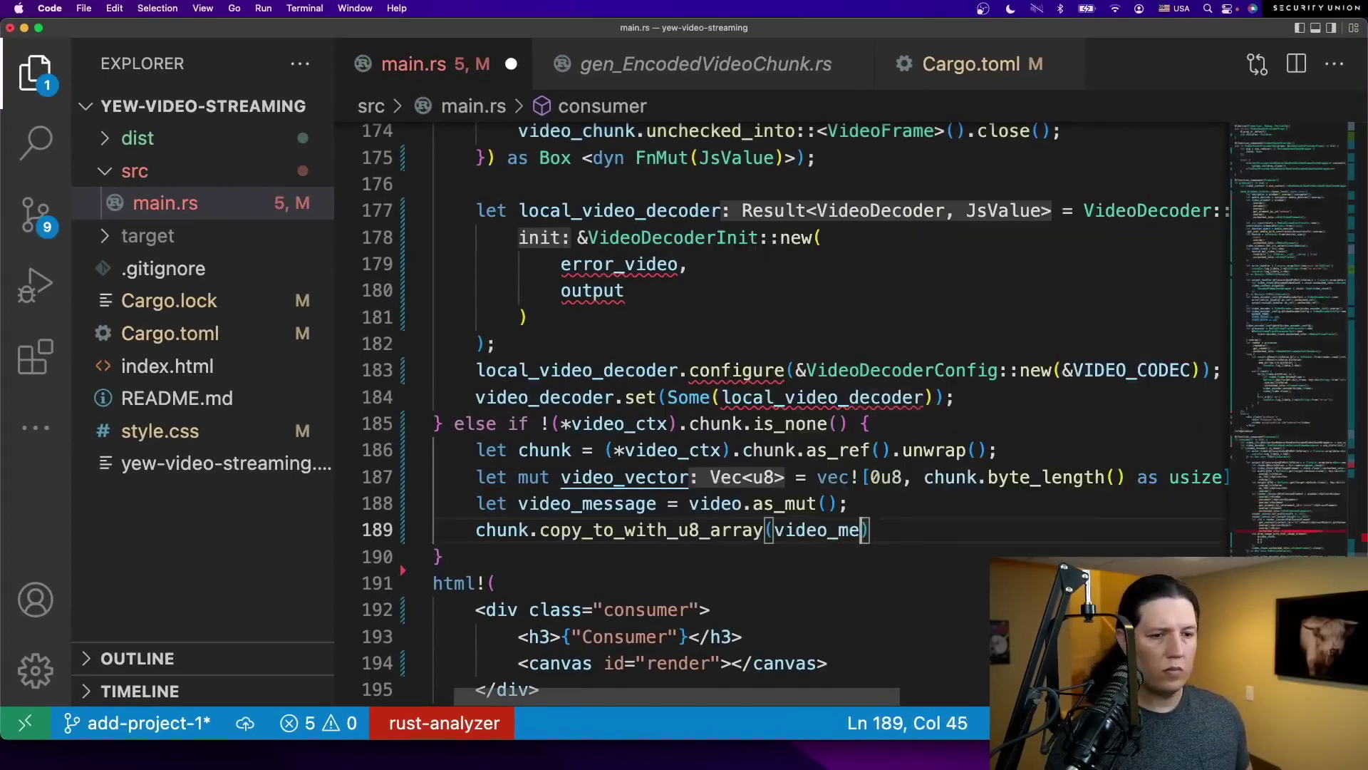
pyautogui.write('ssage);')
# - Bind an owned VideoDecoder clone and wrap the bytes in a Uint8Array data variable
pyautogui.press('Return')
pyautogui.write('decoder =')
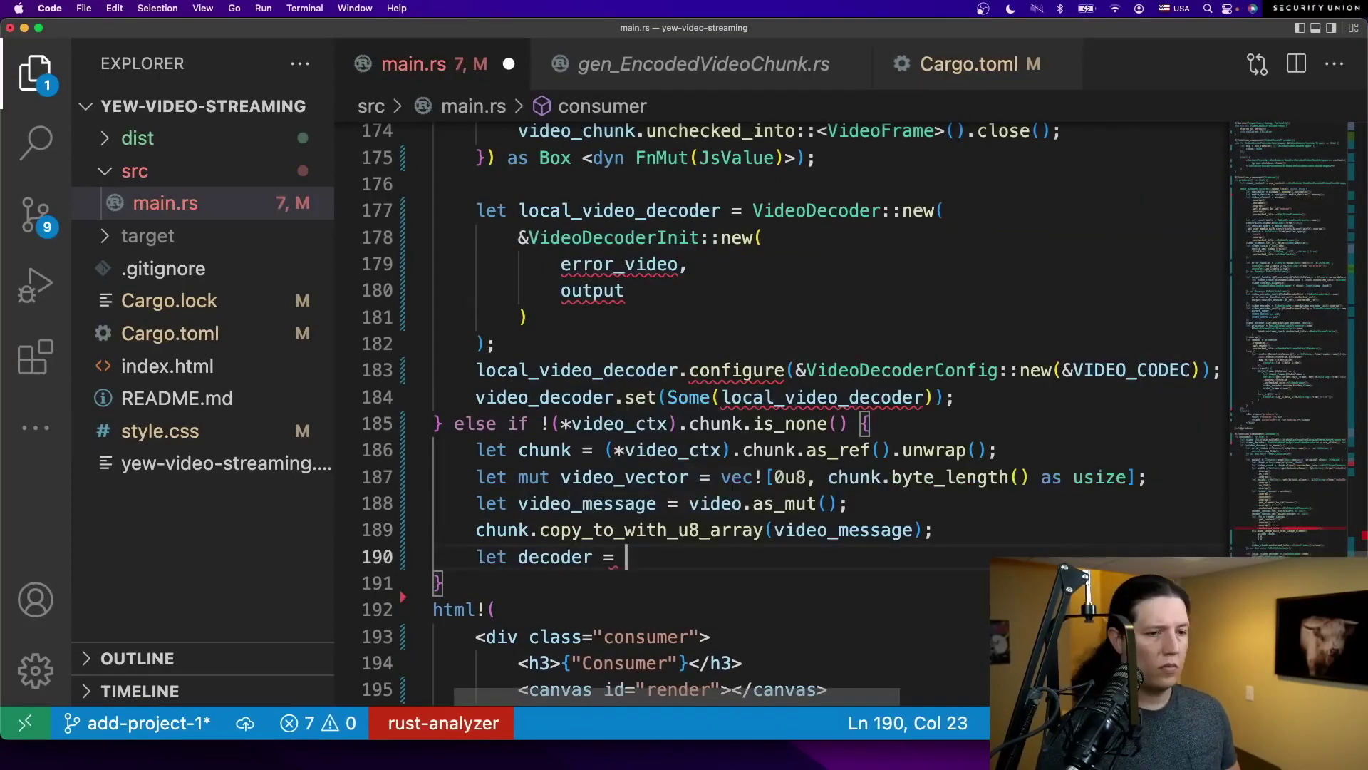
pyautogui.press('Left')
pyautogui.press('Left')
pyautogui.press('Left')
pyautogui.write(': VideoDeco')
pyautogui.press('Return')
pyautogui.press('Right')
pyautogui.press('Right')
pyautogui.write('(*video_decoder)')
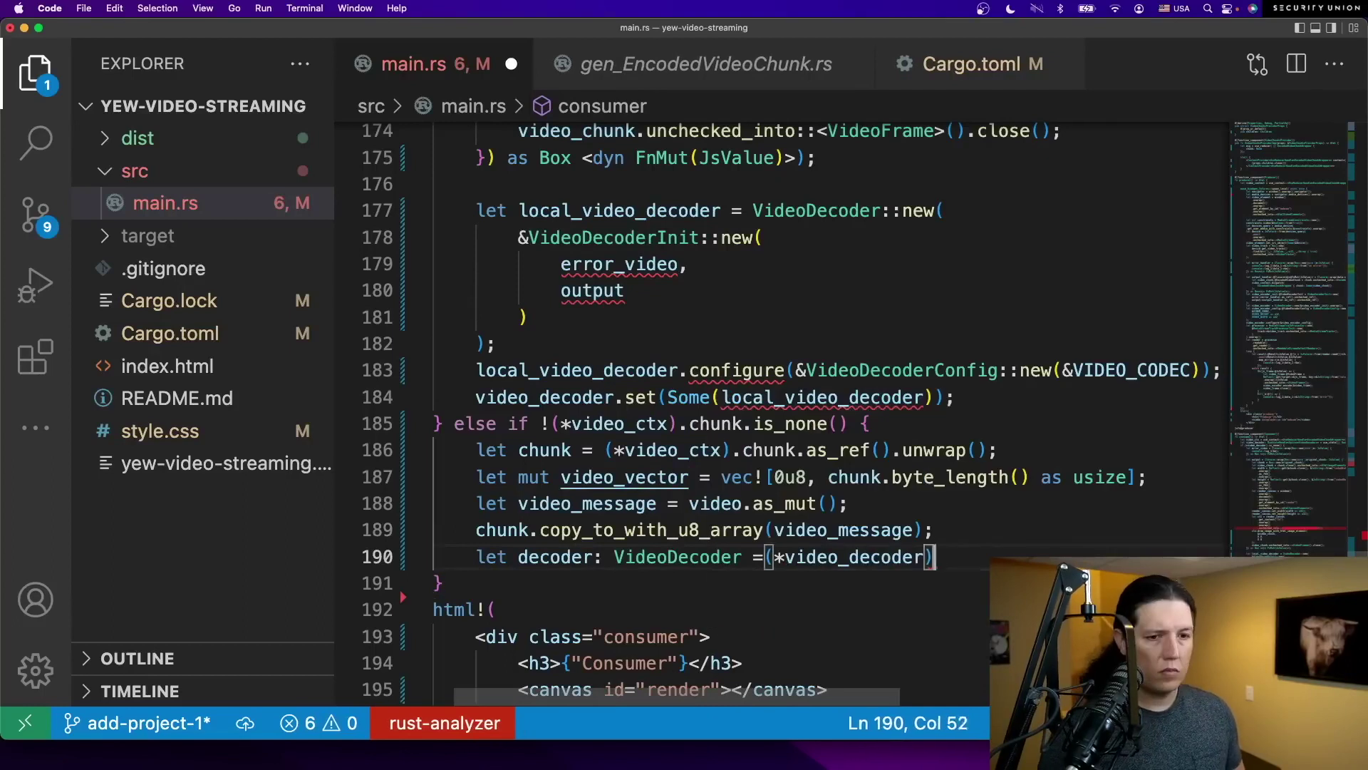
pyautogui.write('.to_')
pyautogui.press('Return')
pyautogui.write('p();')
pyautogui.press('Return')
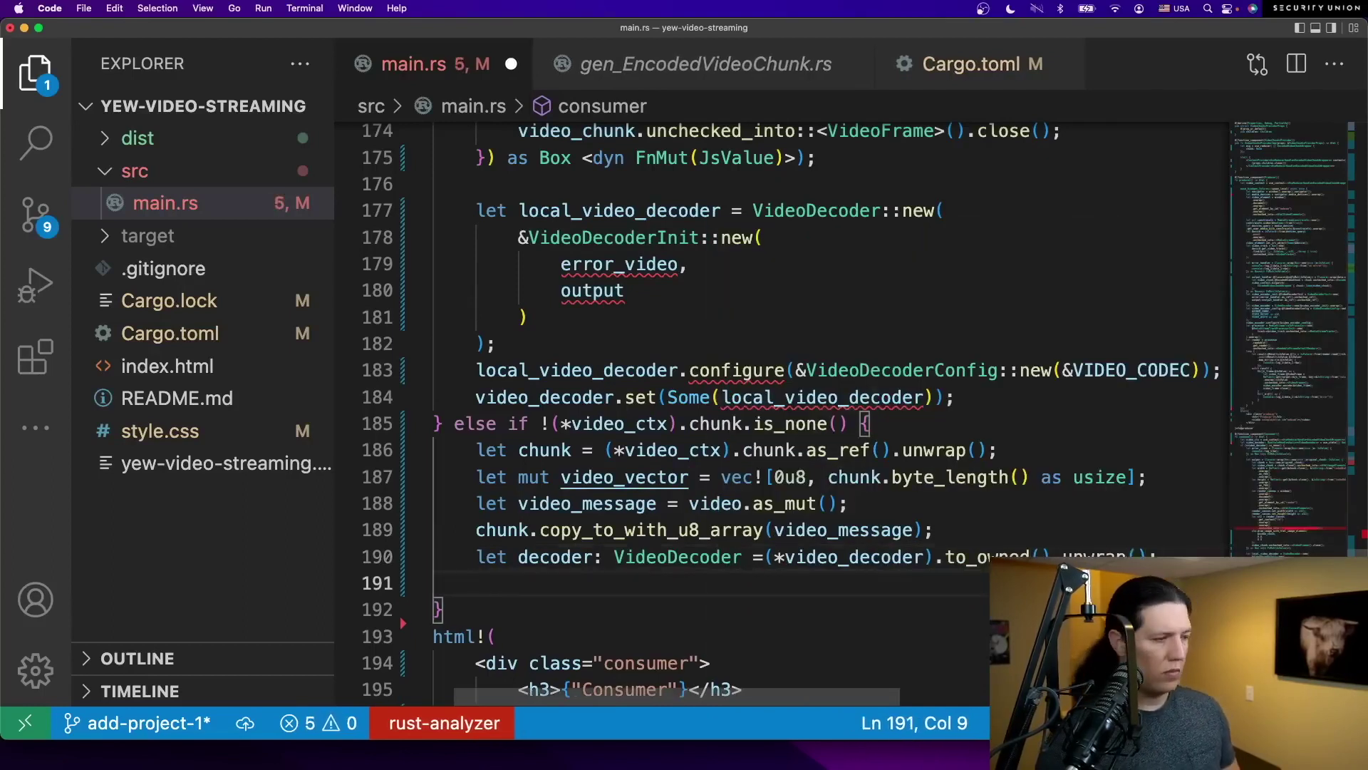
pyautogui.write('let data = Uint8Array')
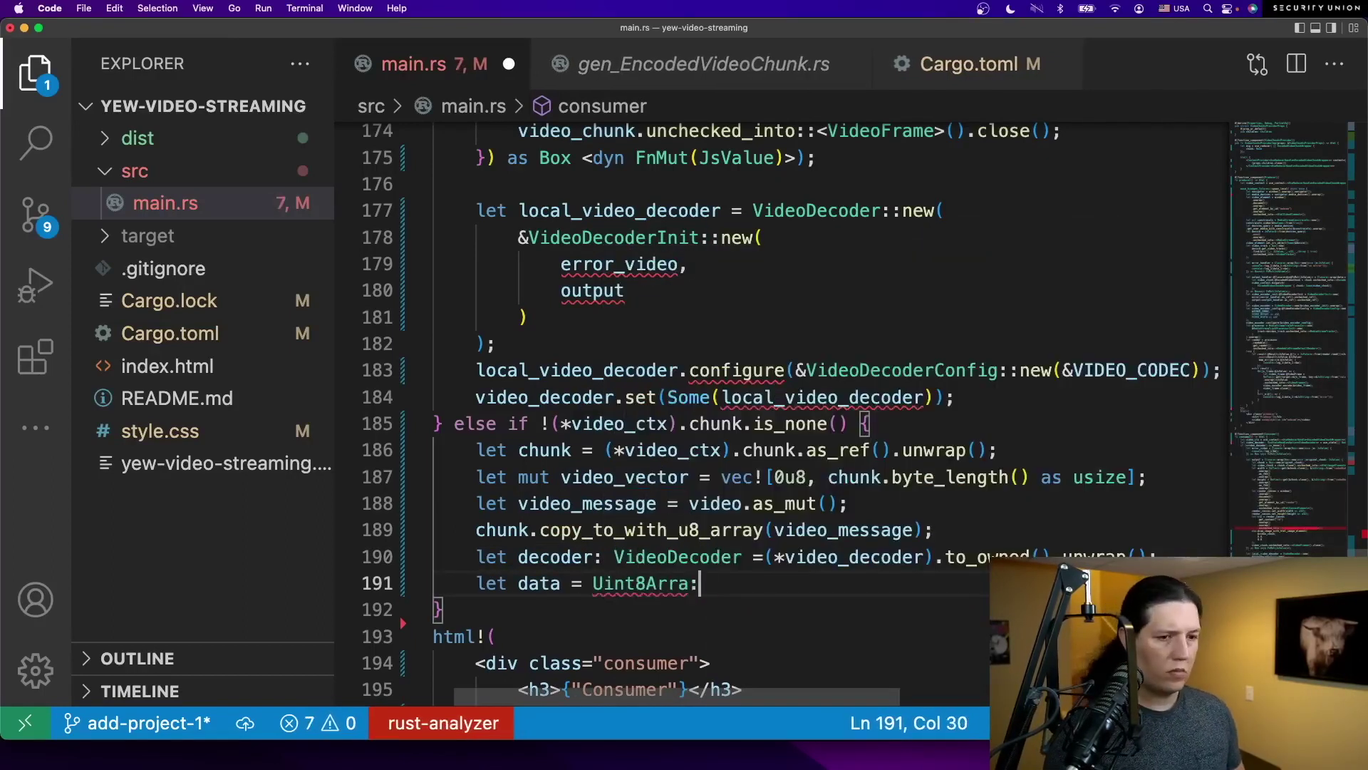
pyautogui.write('::from(video_mesage.as_ref')
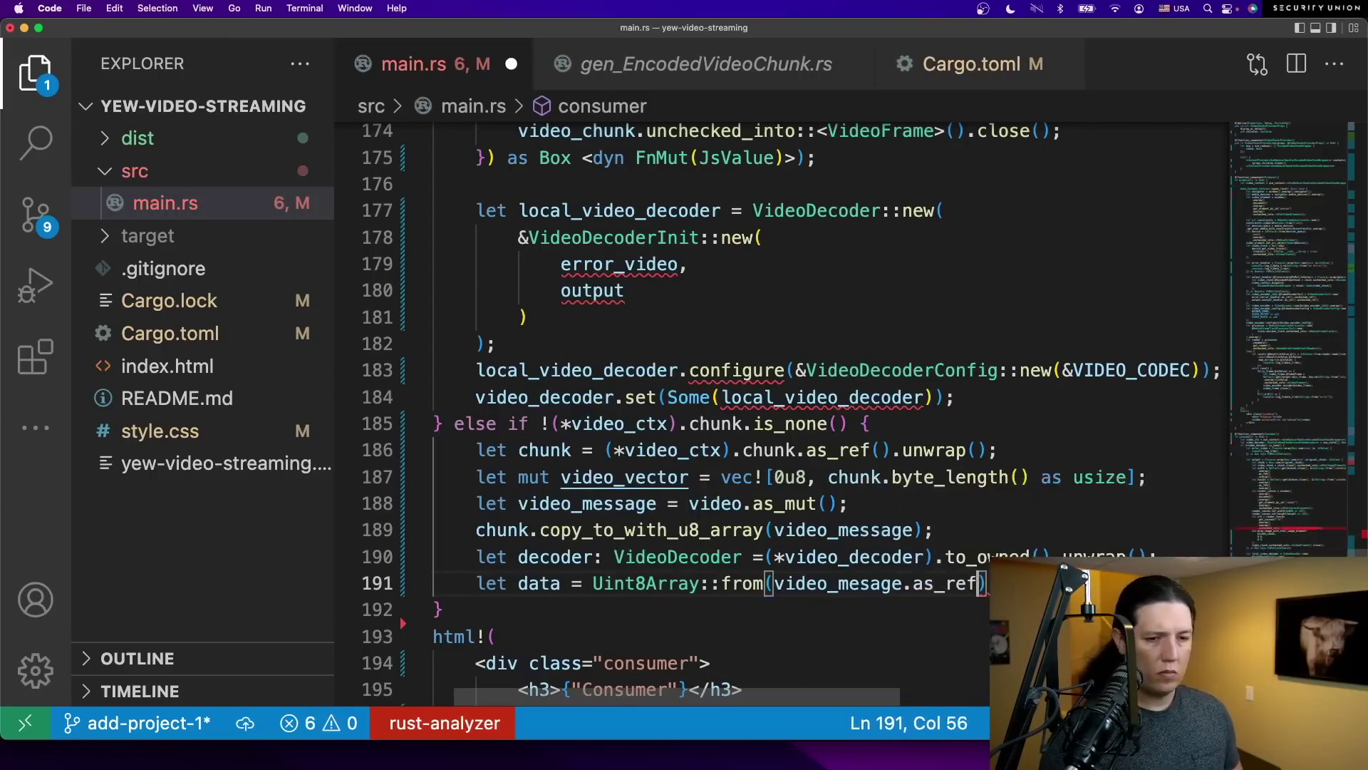
pyautogui.write('());')
pyautogui.press('Return')
pyautogui.write('let init')
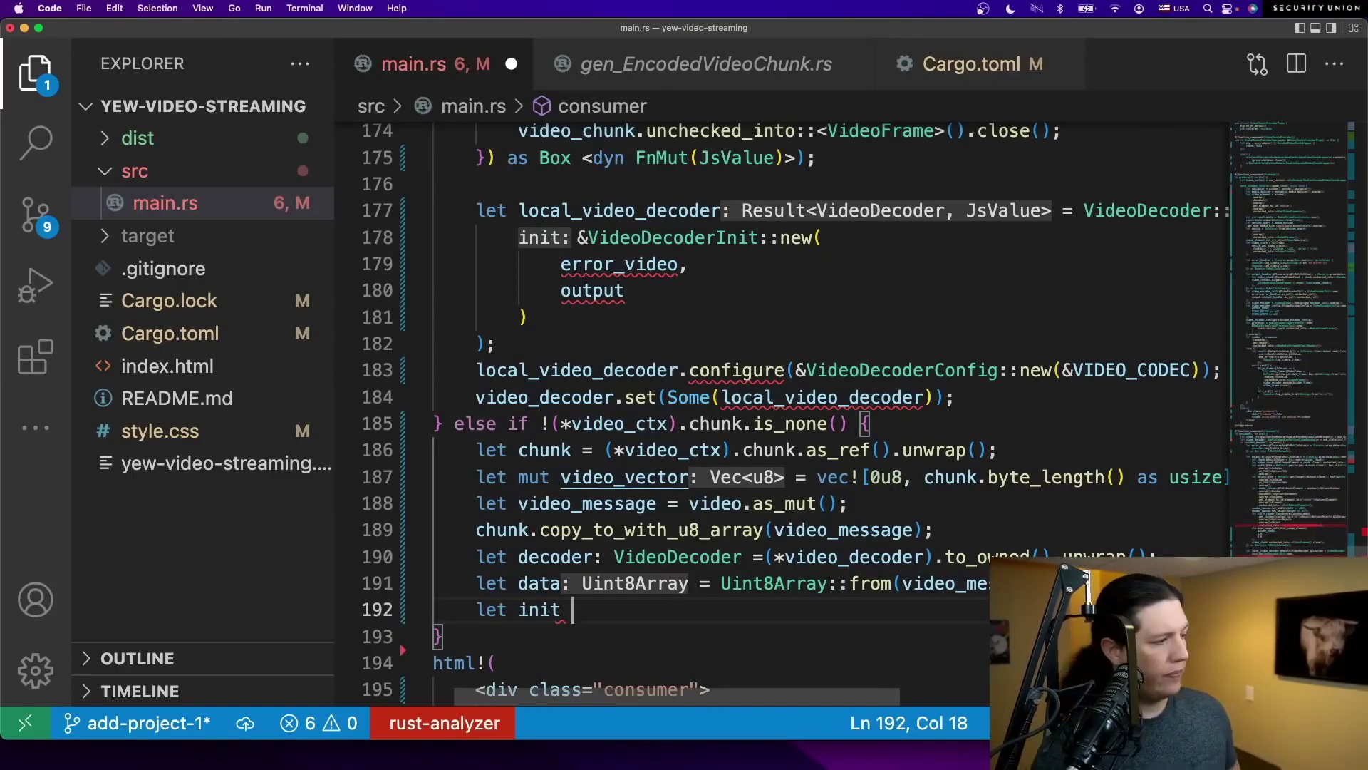
pyautogui.write('Encoded')
# - Build encoded_video_chunk from EncodedVideoChunkInit with data, chunk.timestamp() and chunk.type_()
pyautogui.press('BackSpace')
pyautogui.press('BackSpace')
pyautogui.press('BackSpace')
pyautogui.press('BackSpace')
pyautogui.press('BackSpace')
pyautogui.press('BackSpace')
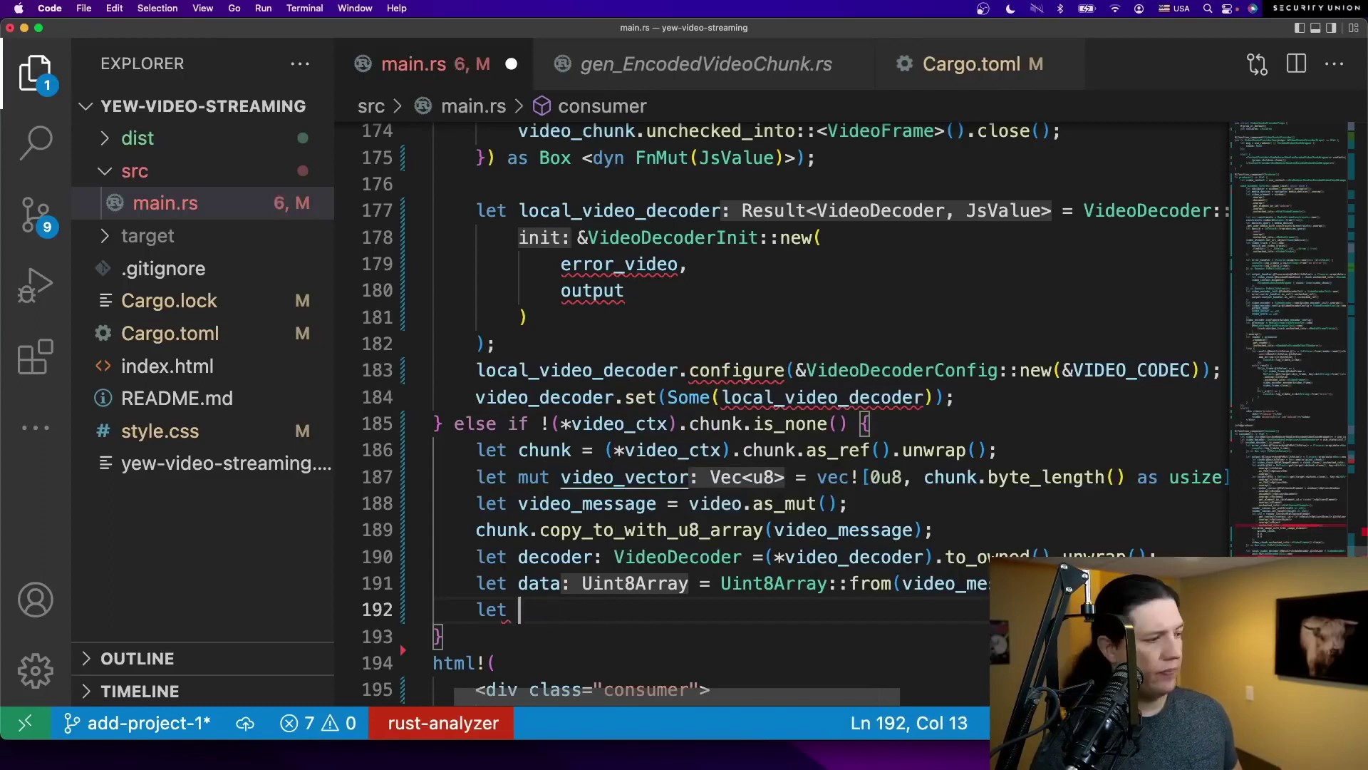
pyautogui.write('encoded_video_chunk =Enco')
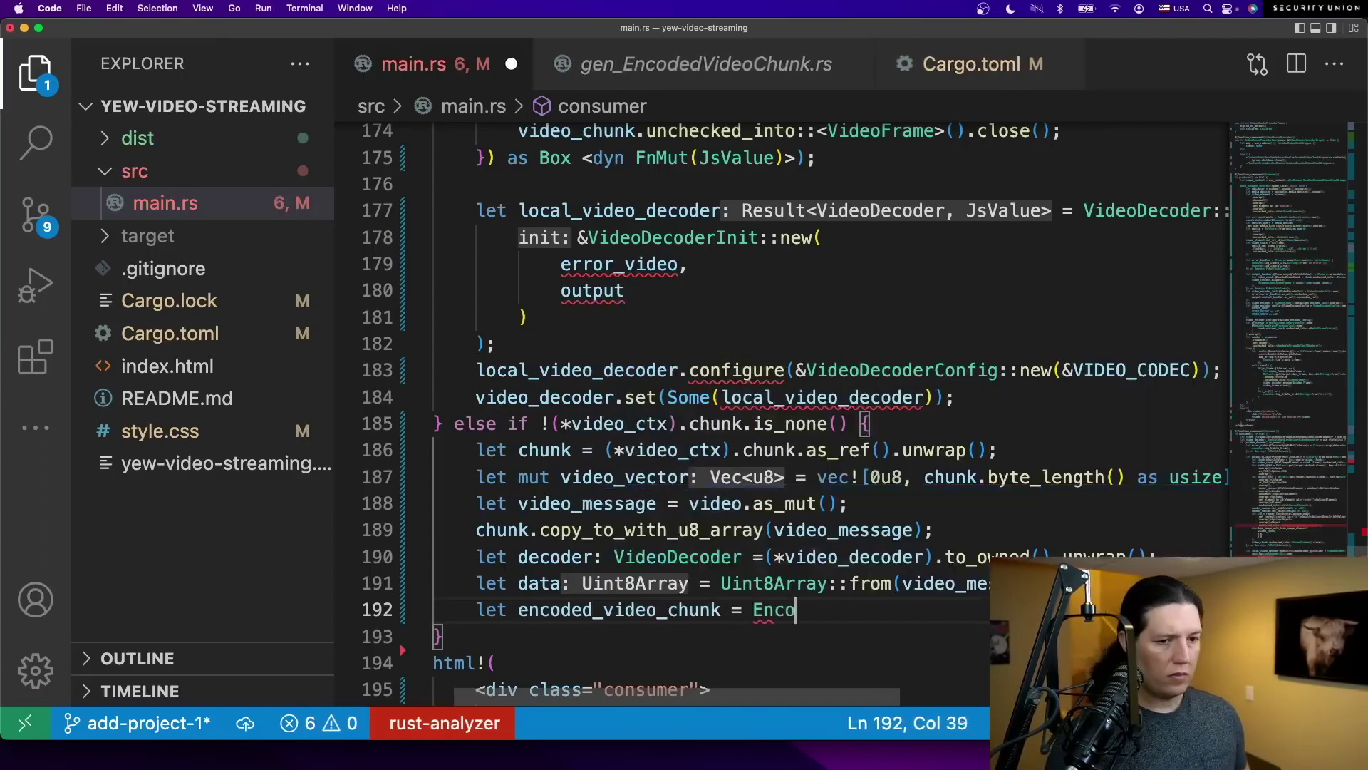
pyautogui.write('dedVideoChunk::new(')
pyautogui.press('Return')
pyautogui.press('Up')
pyautogui.write('&ini')
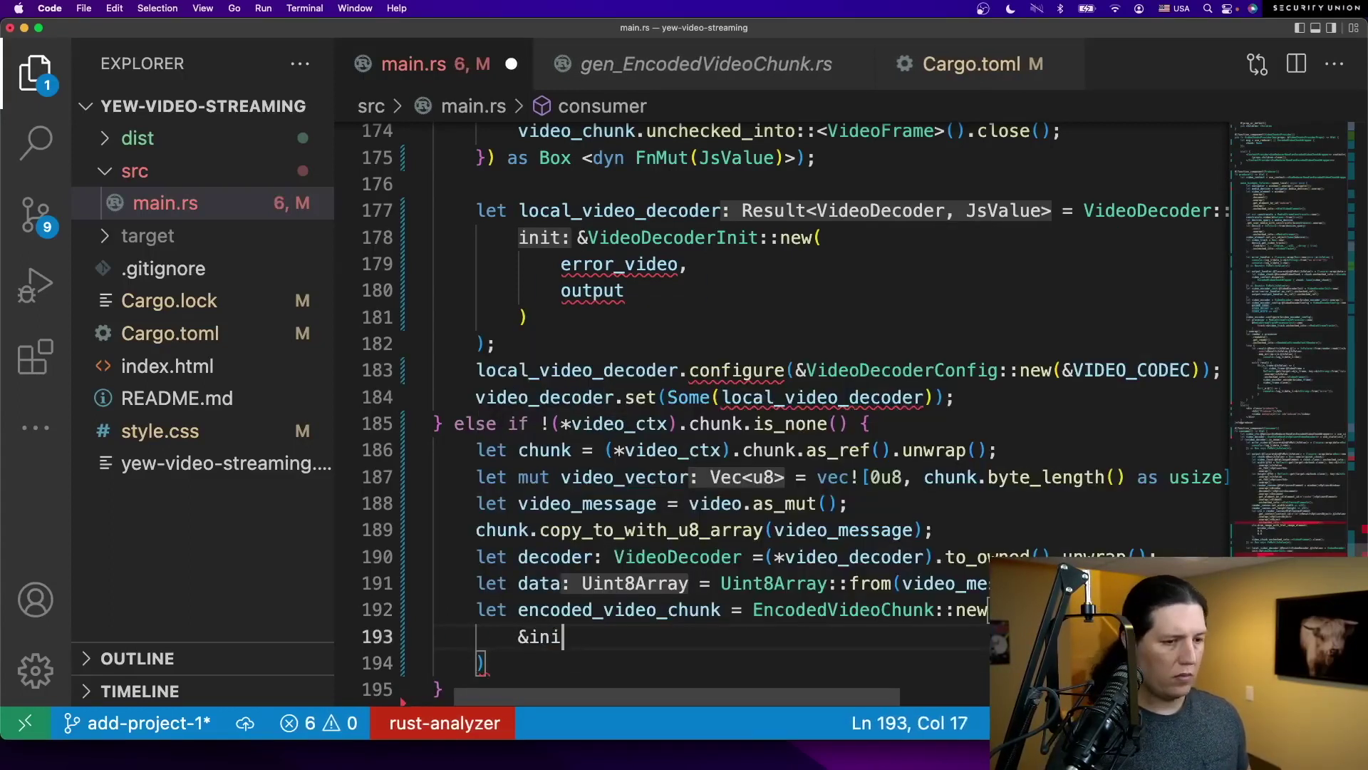
pyautogui.press('BackSpace')
pyautogui.write('Encoded')
pyautogui.press('Return')
pyautogui.write('::new(&data, ')
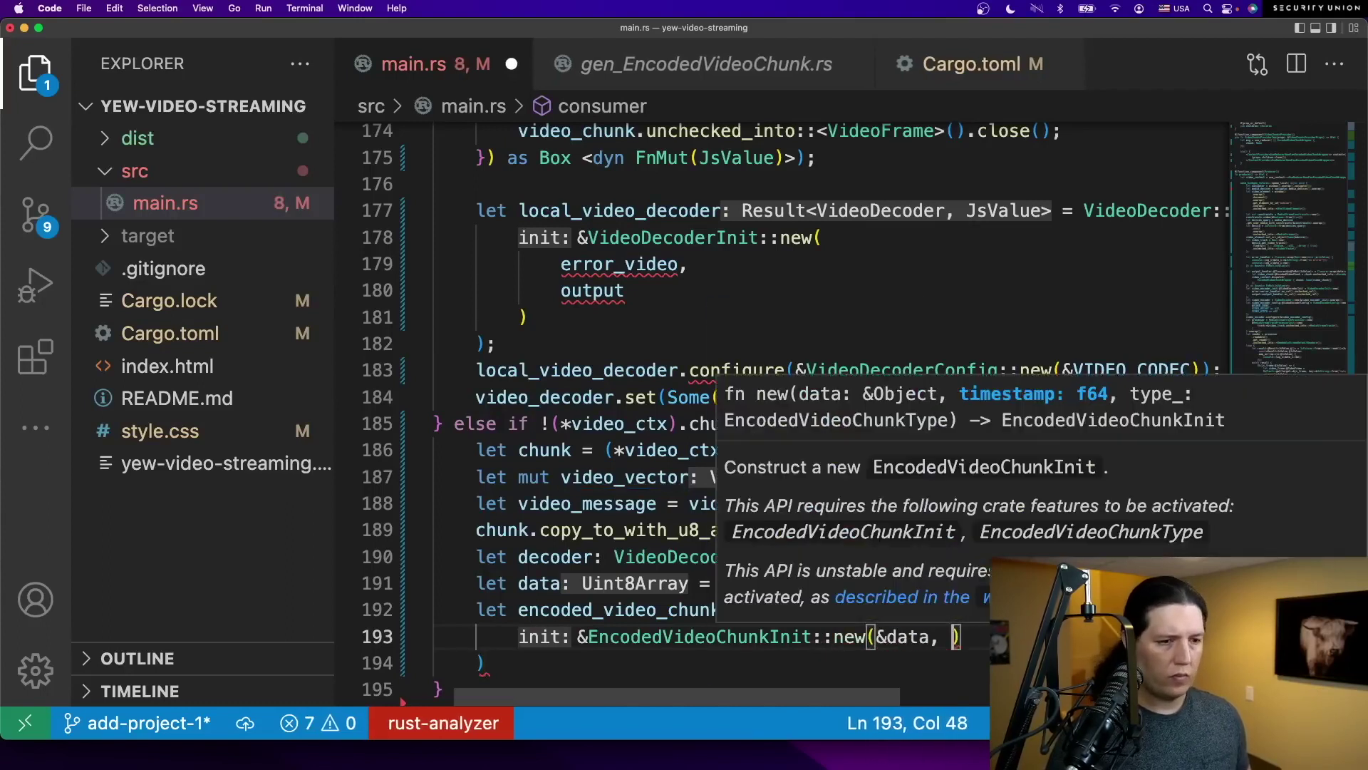
pyautogui.write('chun')
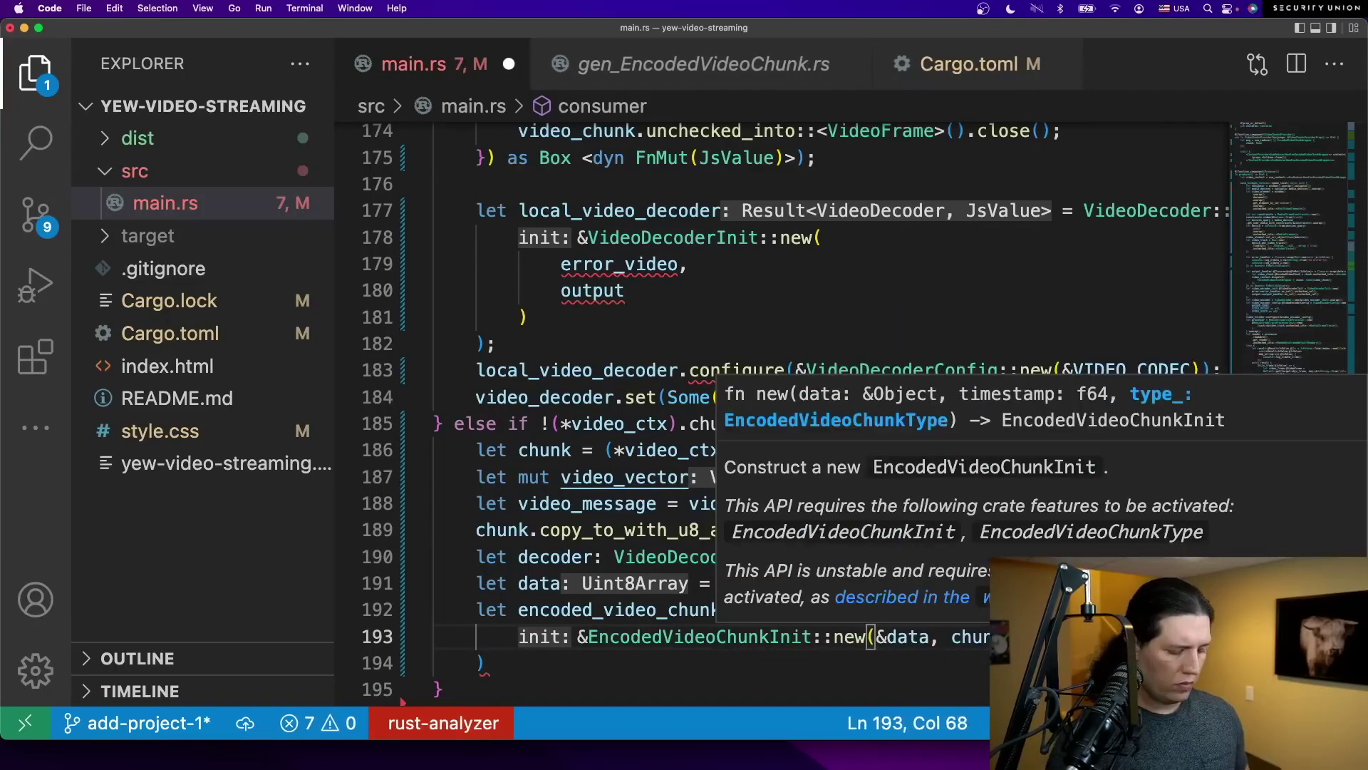
pyautogui.write('k.timestamp(), chunk.type_()')
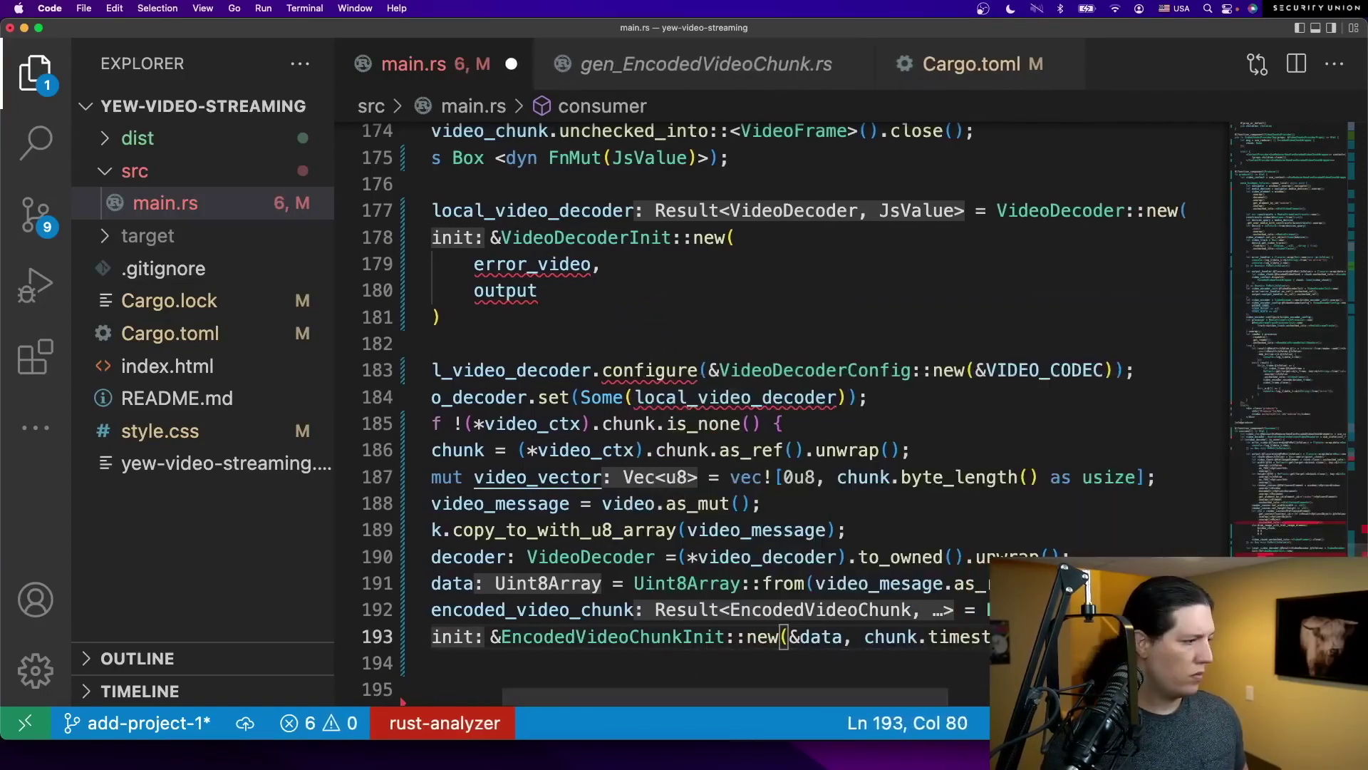
pyautogui.press('Return')
pyautogui.write(');')
# - Call decoder.encode(&encoded_video_chunk) and save main.rs
pyautogui.press('Return')
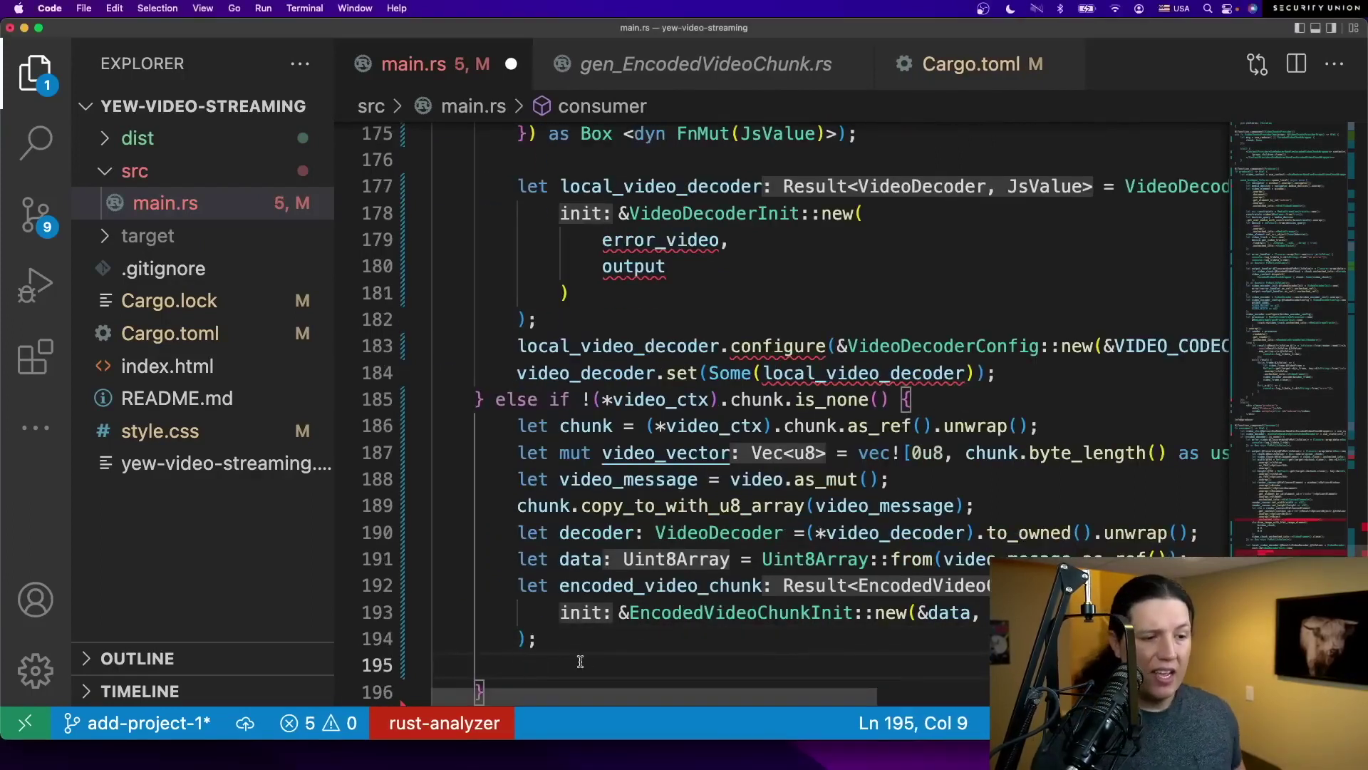
pyautogui.write('deco')
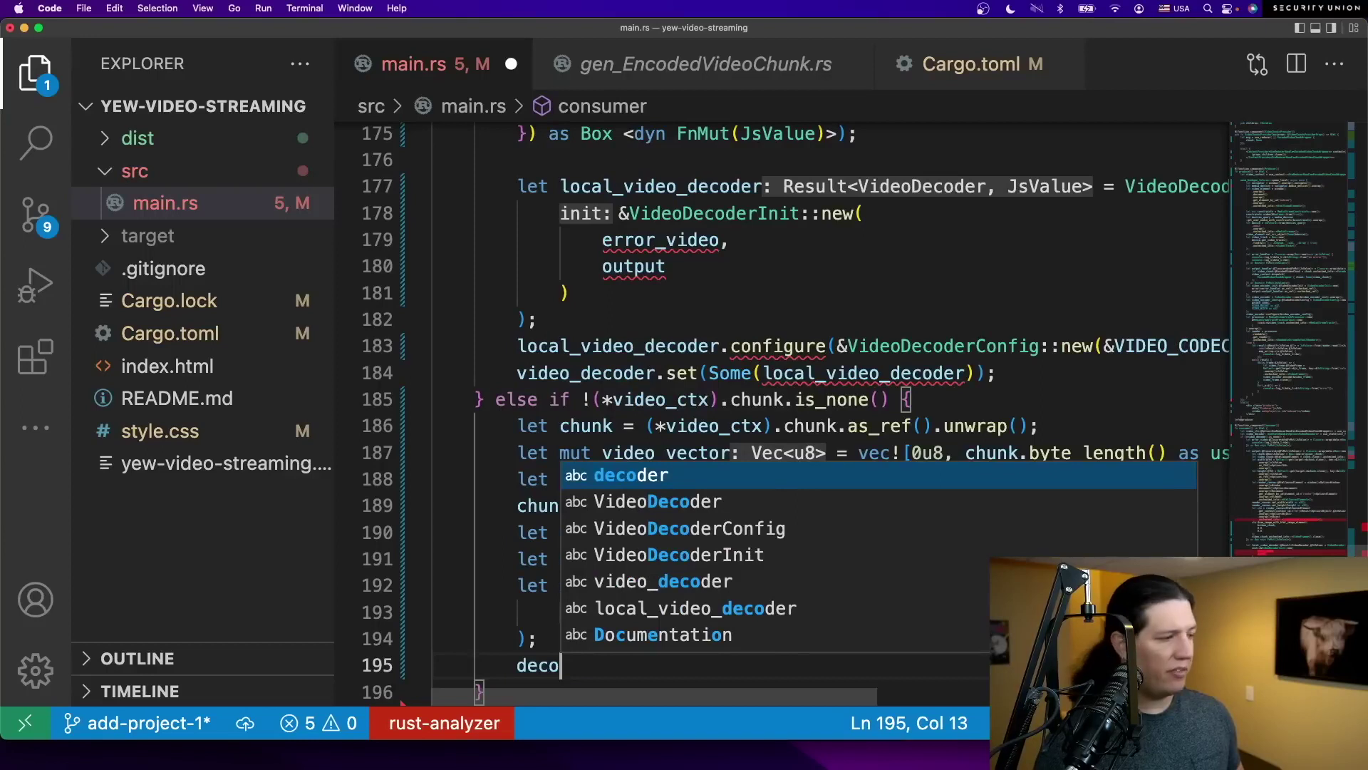
pyautogui.write('der.encod')
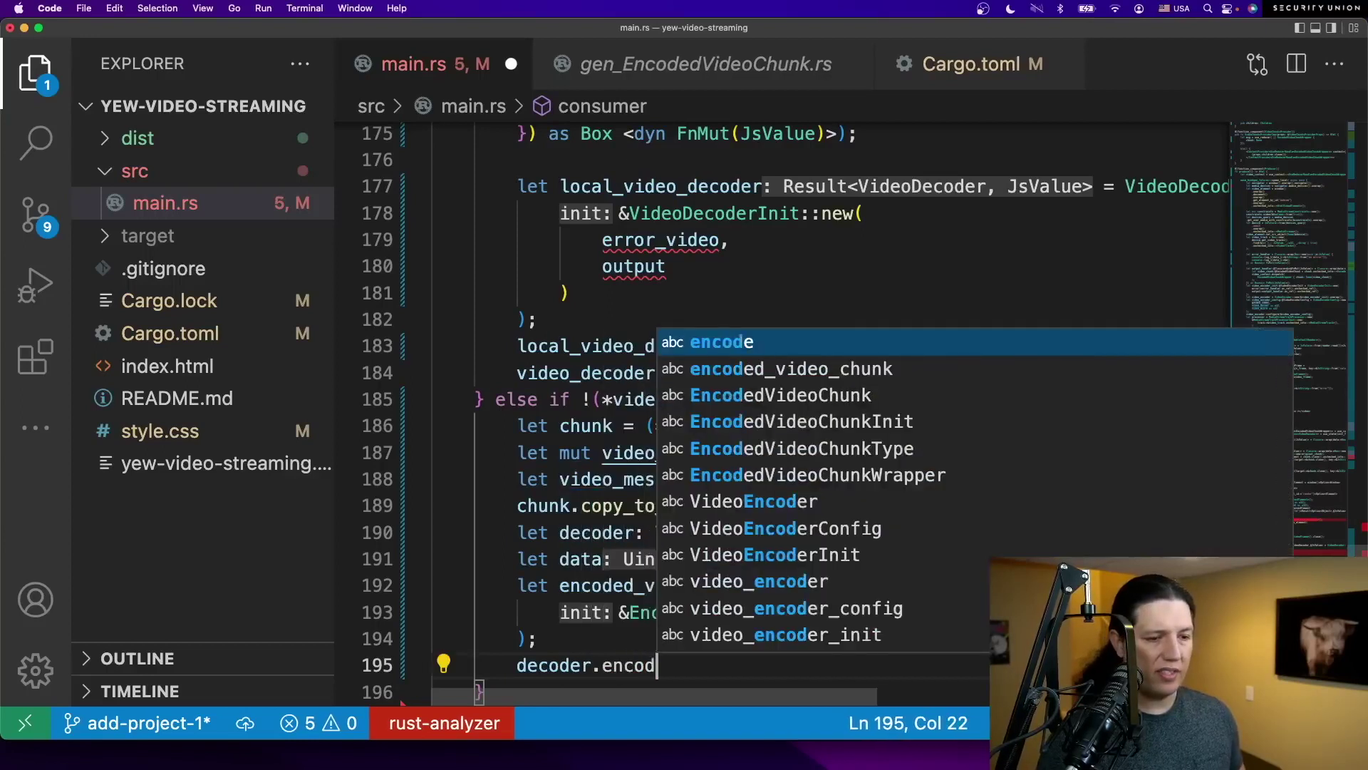
pyautogui.write('e')
pyautogui.press('Return')
pyautogui.write('&')
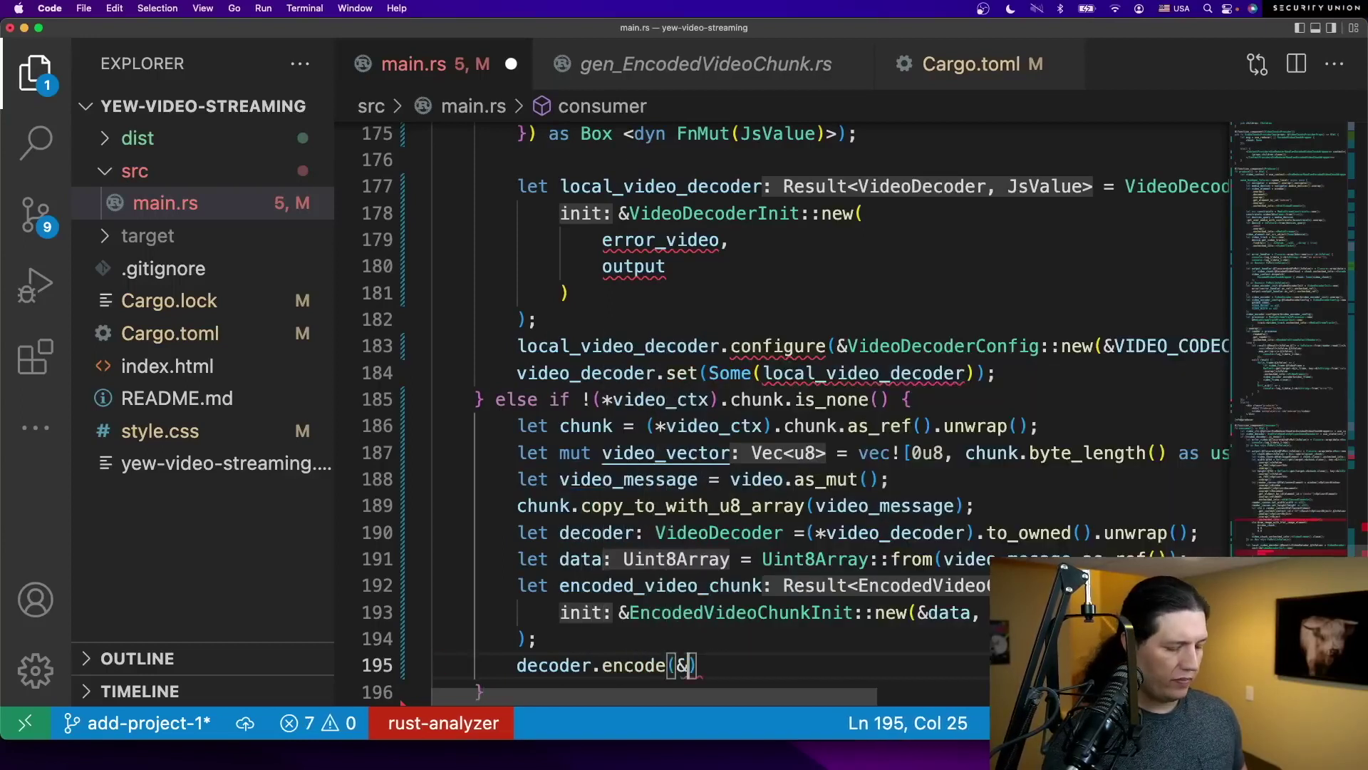
pyautogui.write('encoded_')
pyautogui.press('Return')
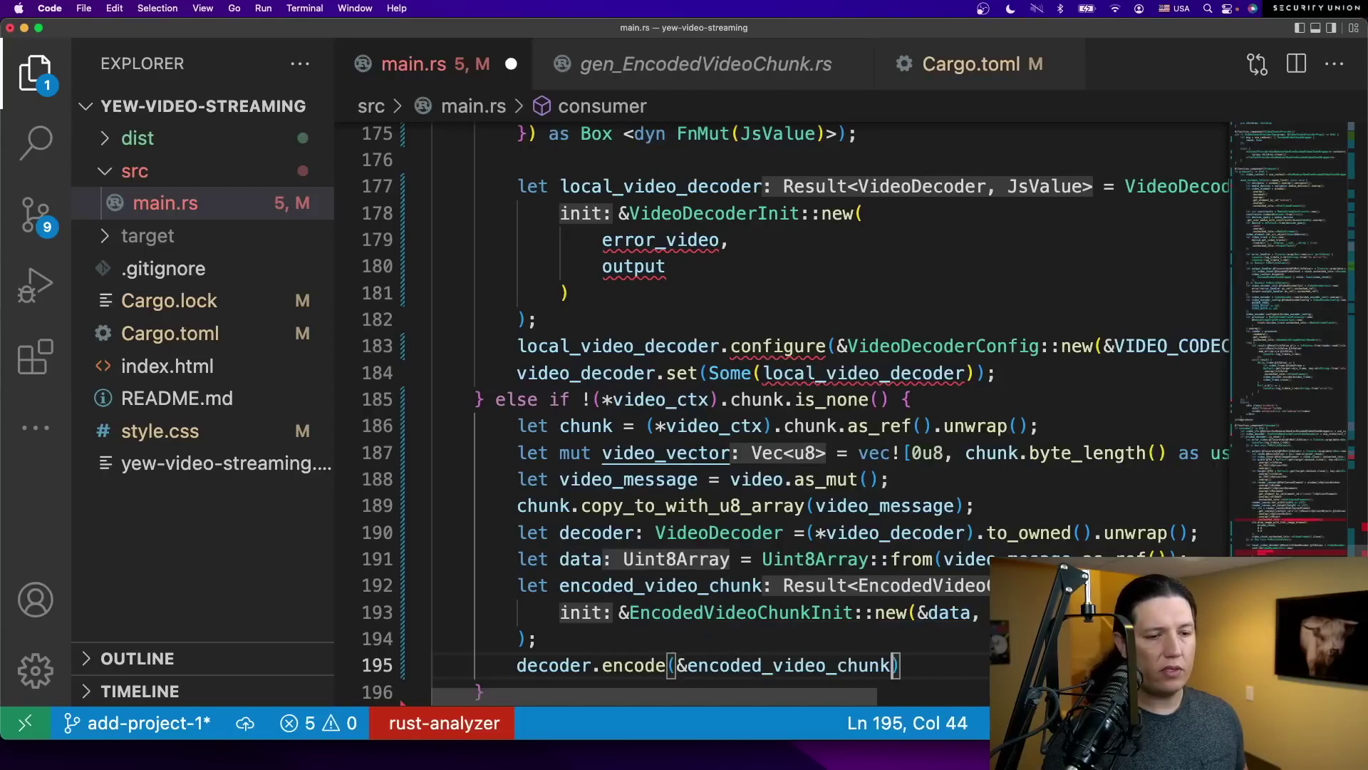
pyautogui.write(';')
pyautogui.press('super+s')
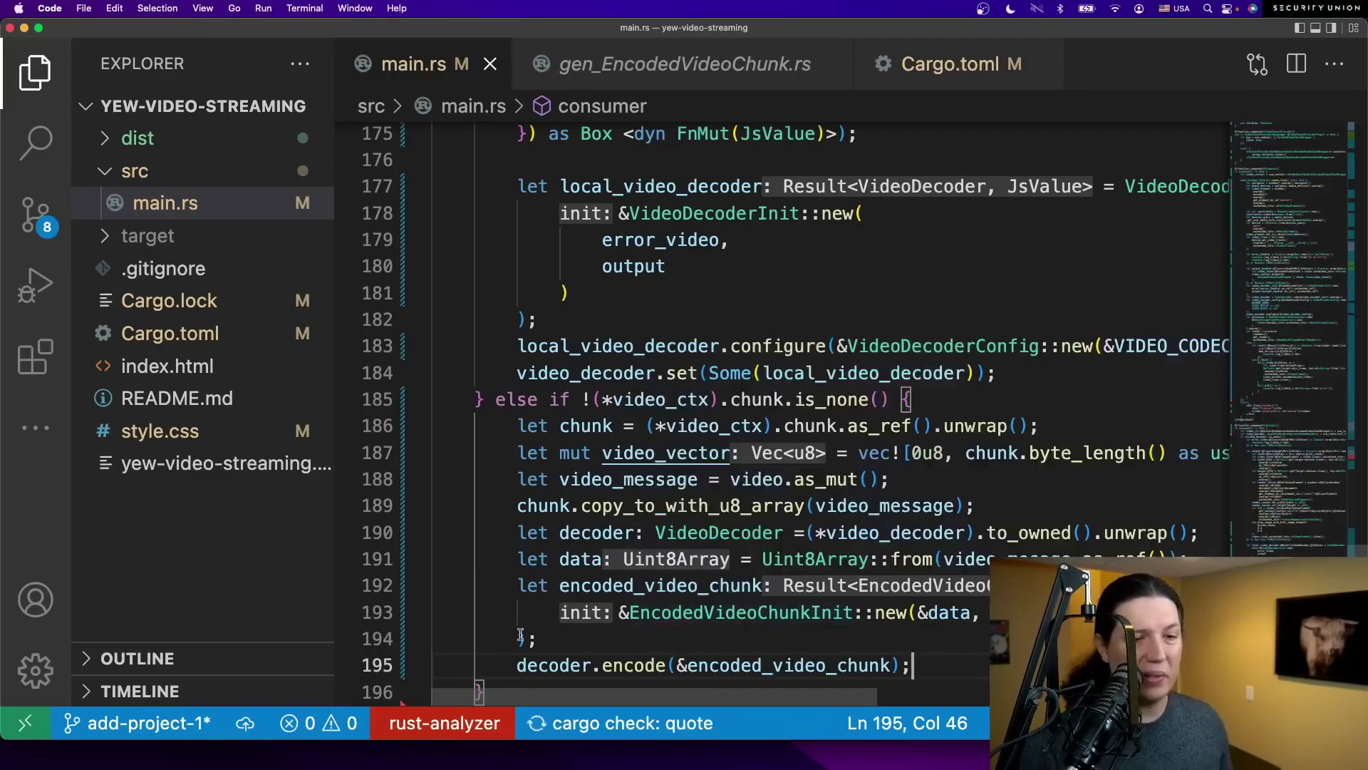
pyautogui.scroll(-3, 601, 604)
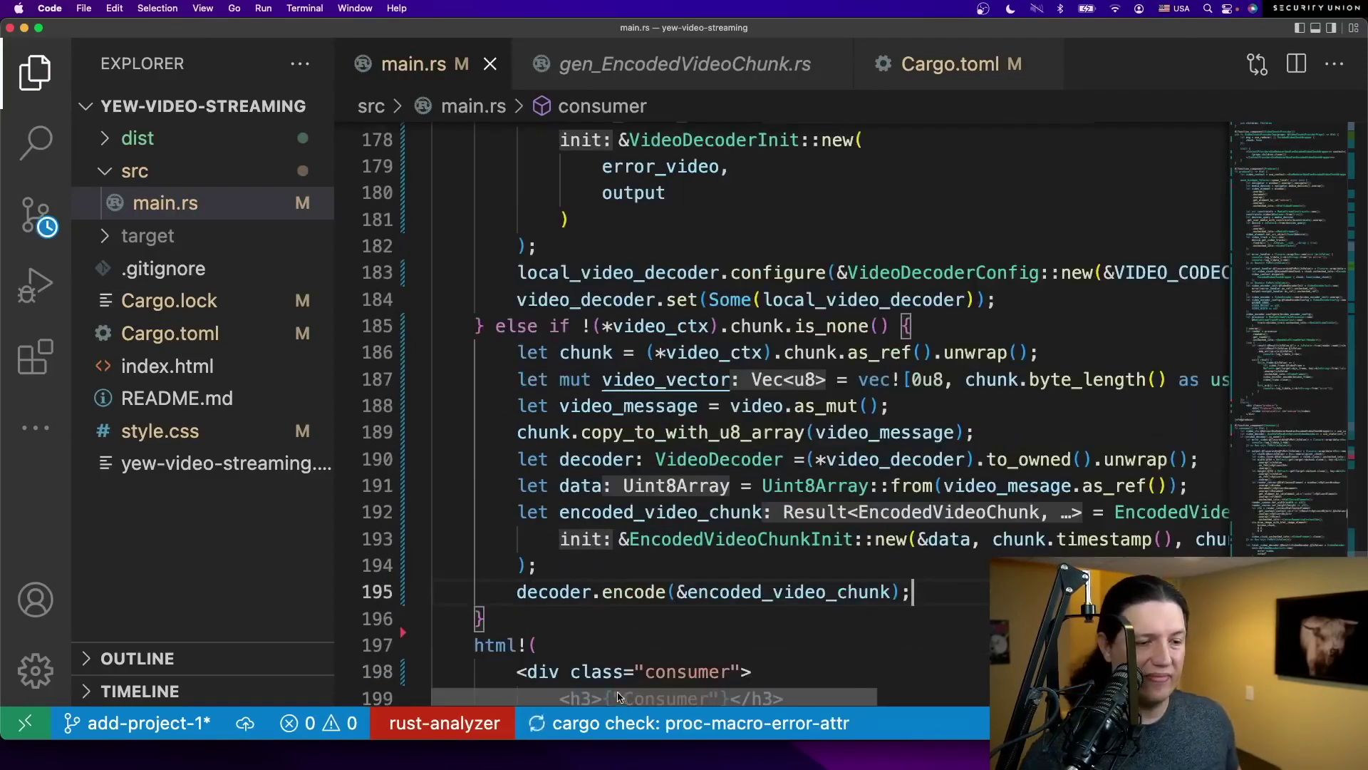
# - Add "CanvasRenderingContext2d", after console in Cargo.toml's web-sys features and save
pyautogui.click(546, 355)
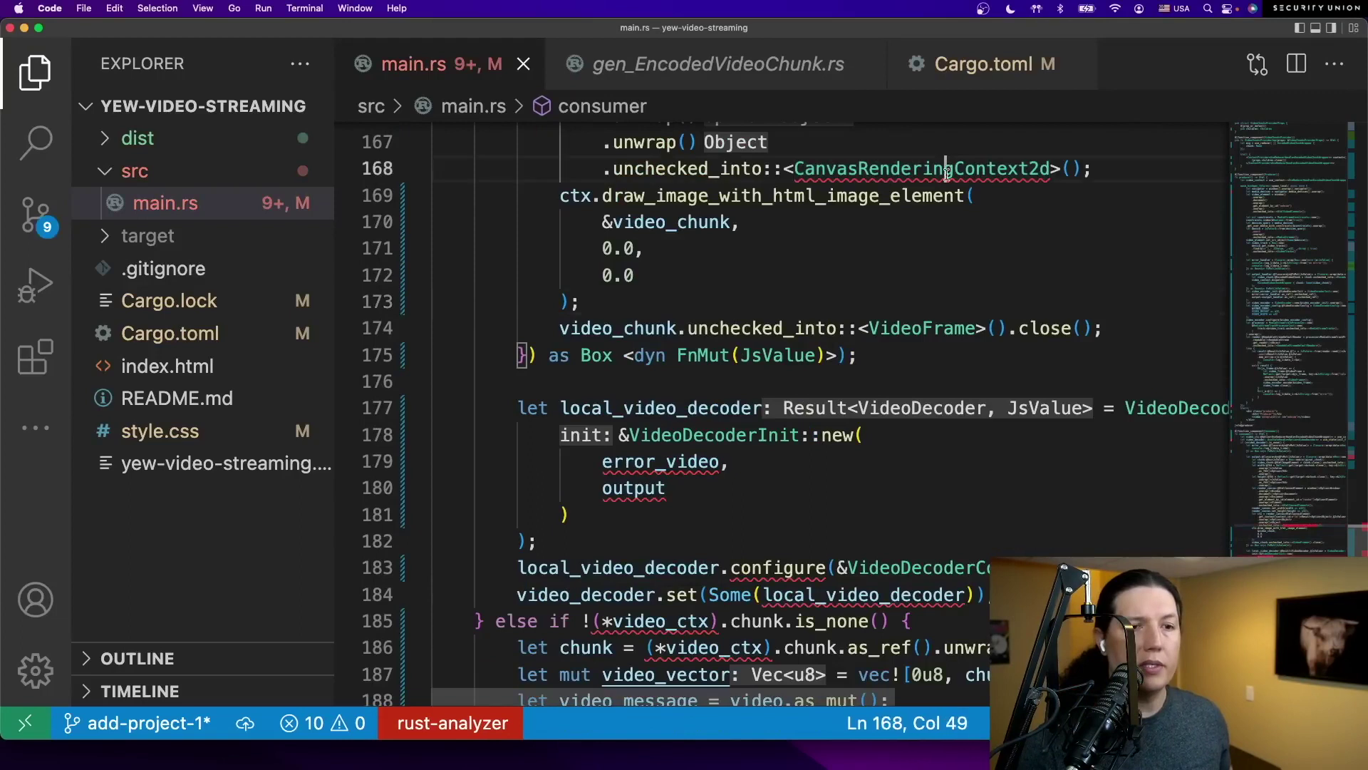
pyautogui.doubleClick(947, 169)
pyautogui.press('super+c')
pyautogui.hotkey('ctrl', 'Tab')
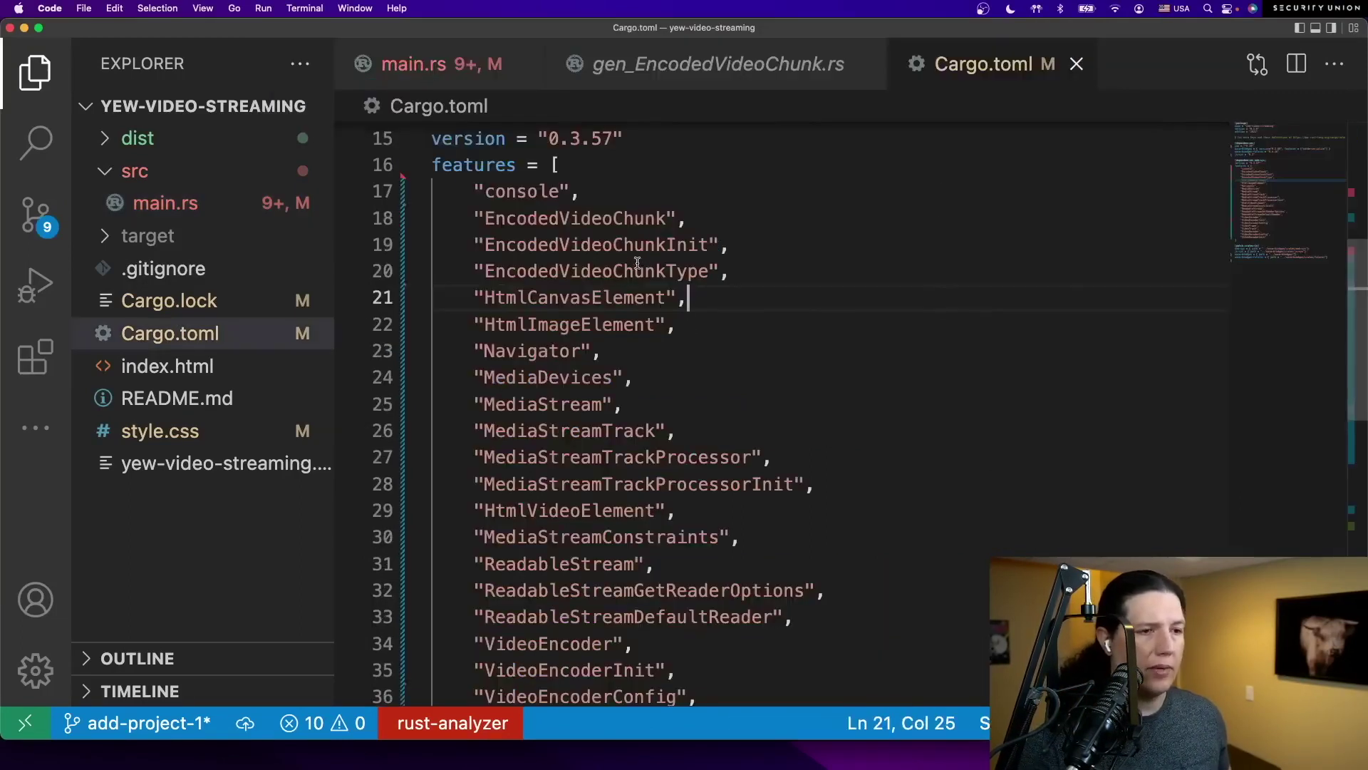
pyautogui.click(649, 196)
pyautogui.press('Return')
pyautogui.write('""')
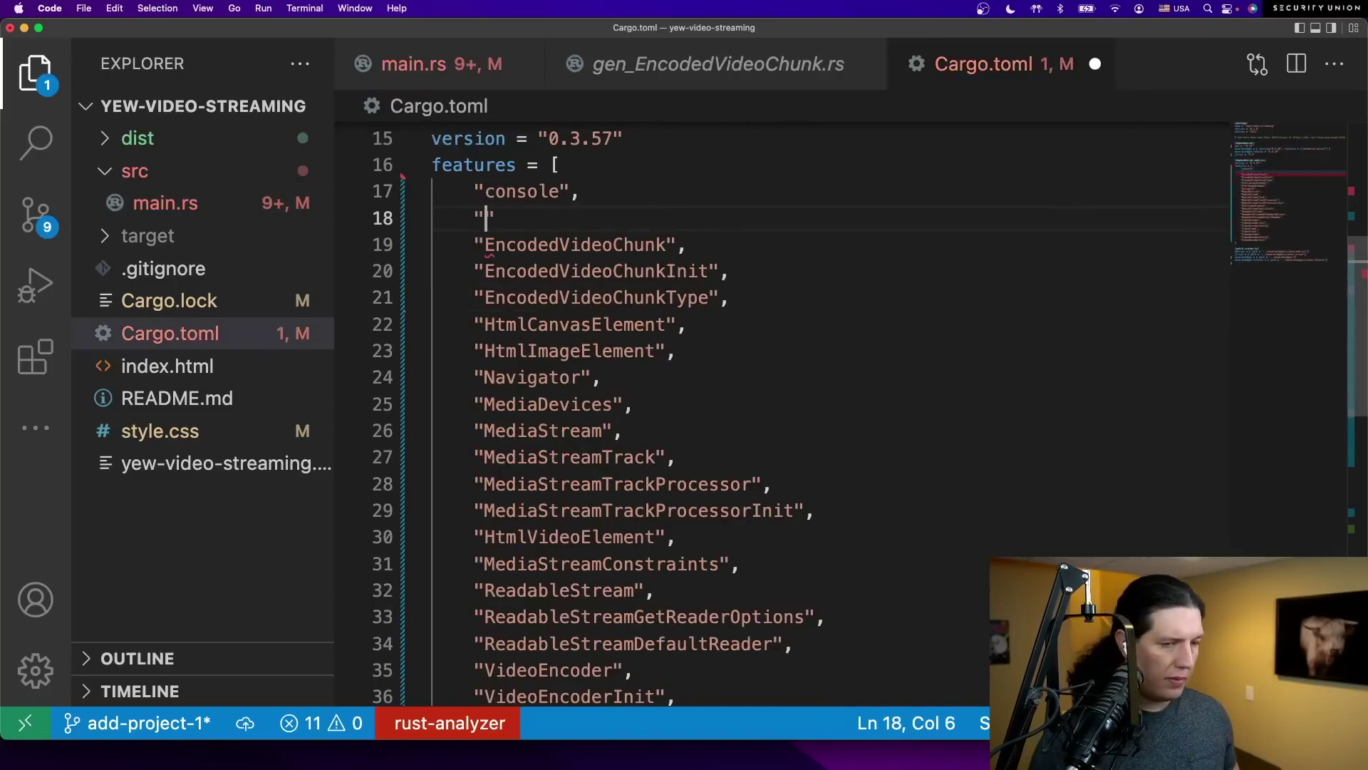
pyautogui.press('super+v')
pyautogui.press('Right')
pyautogui.write(',')
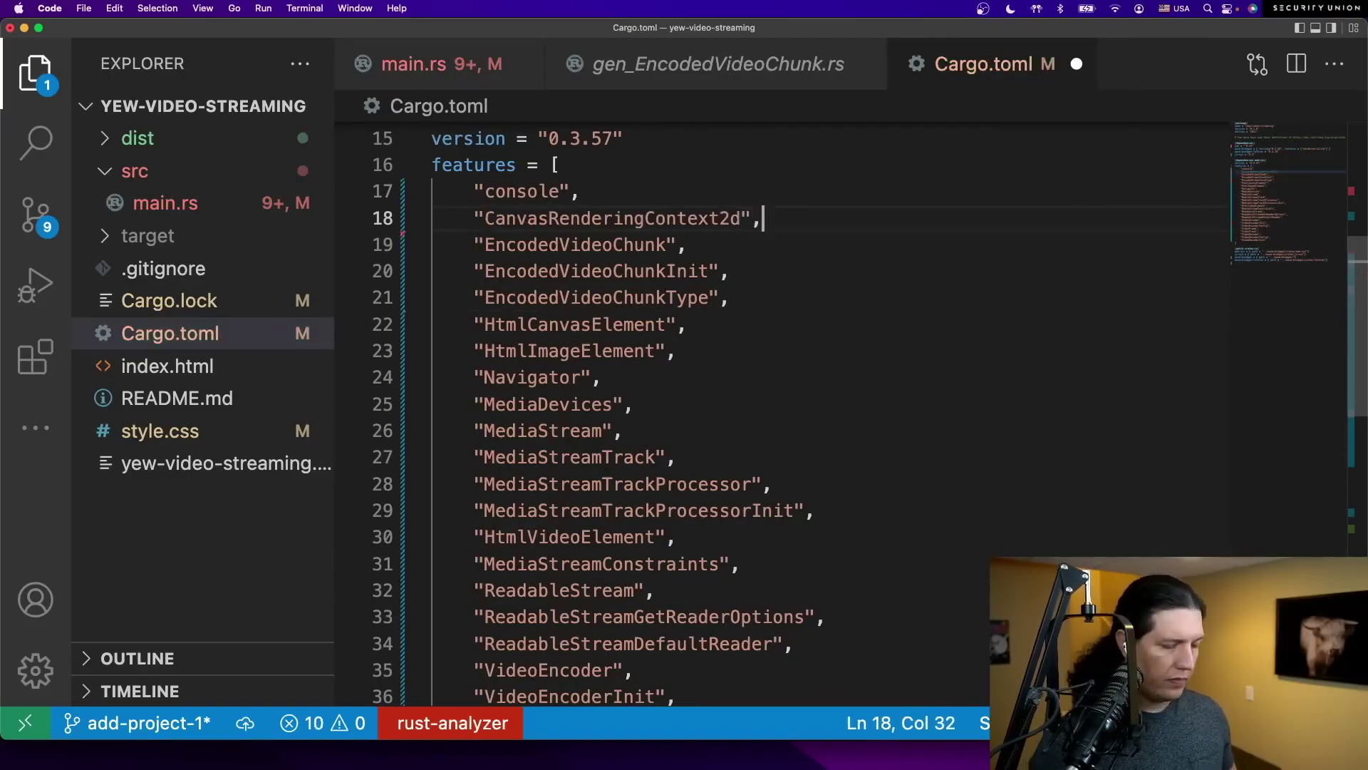
pyautogui.press('super+s')
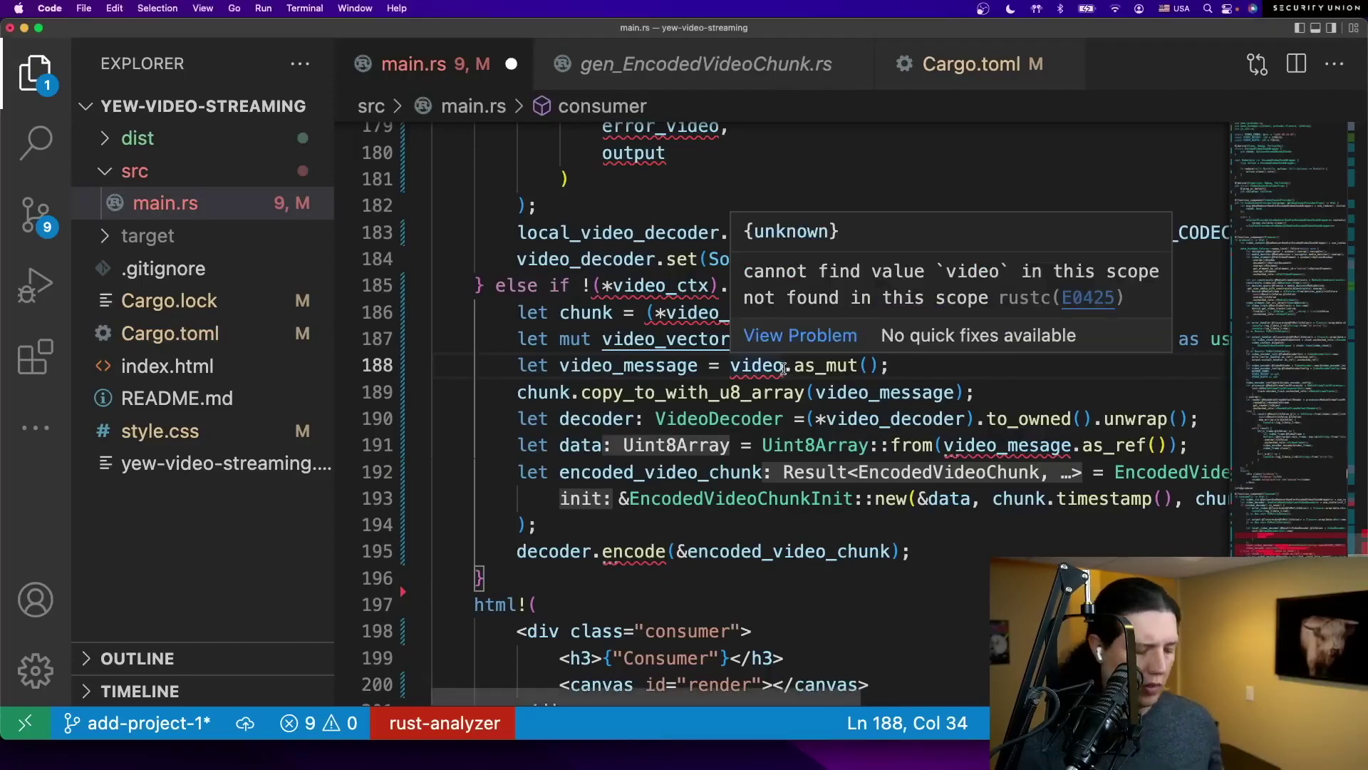
pyautogui.write('_ve')
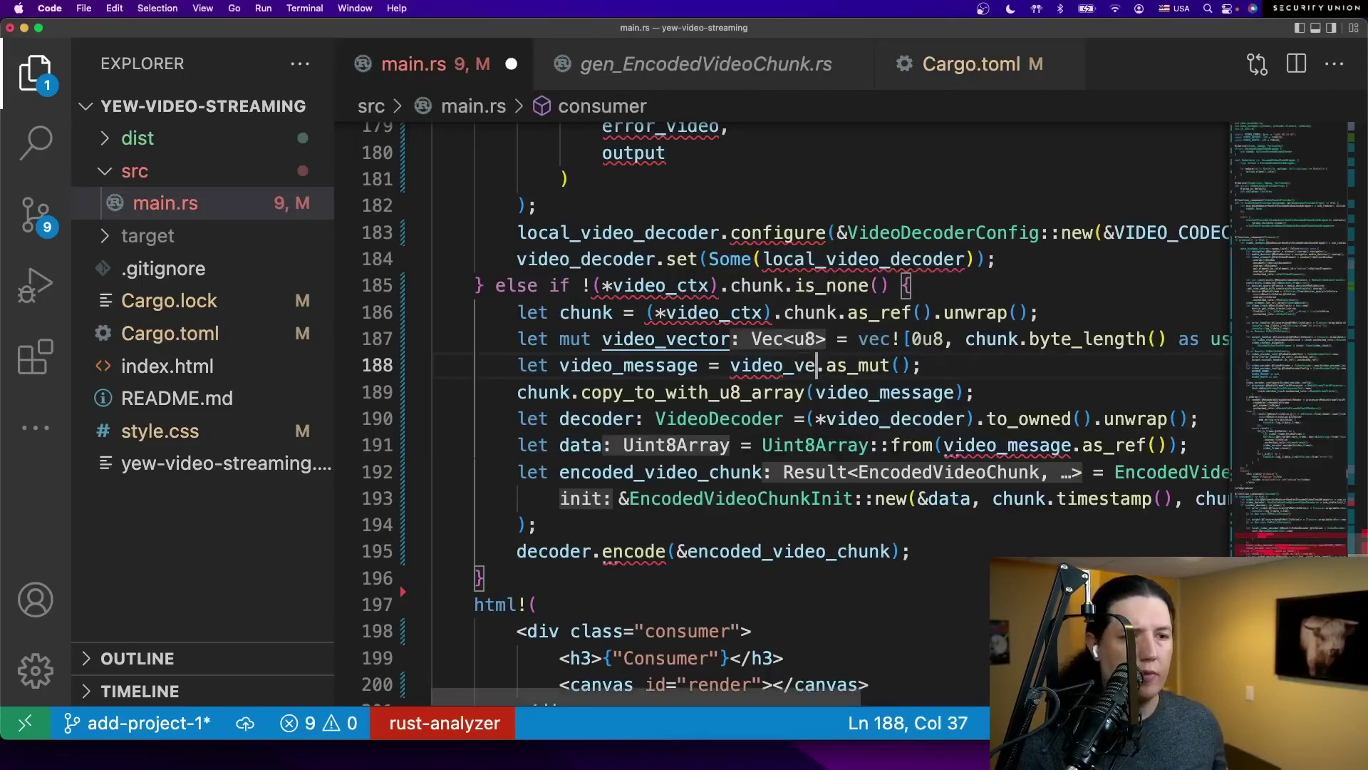
pyautogui.write('ctor')
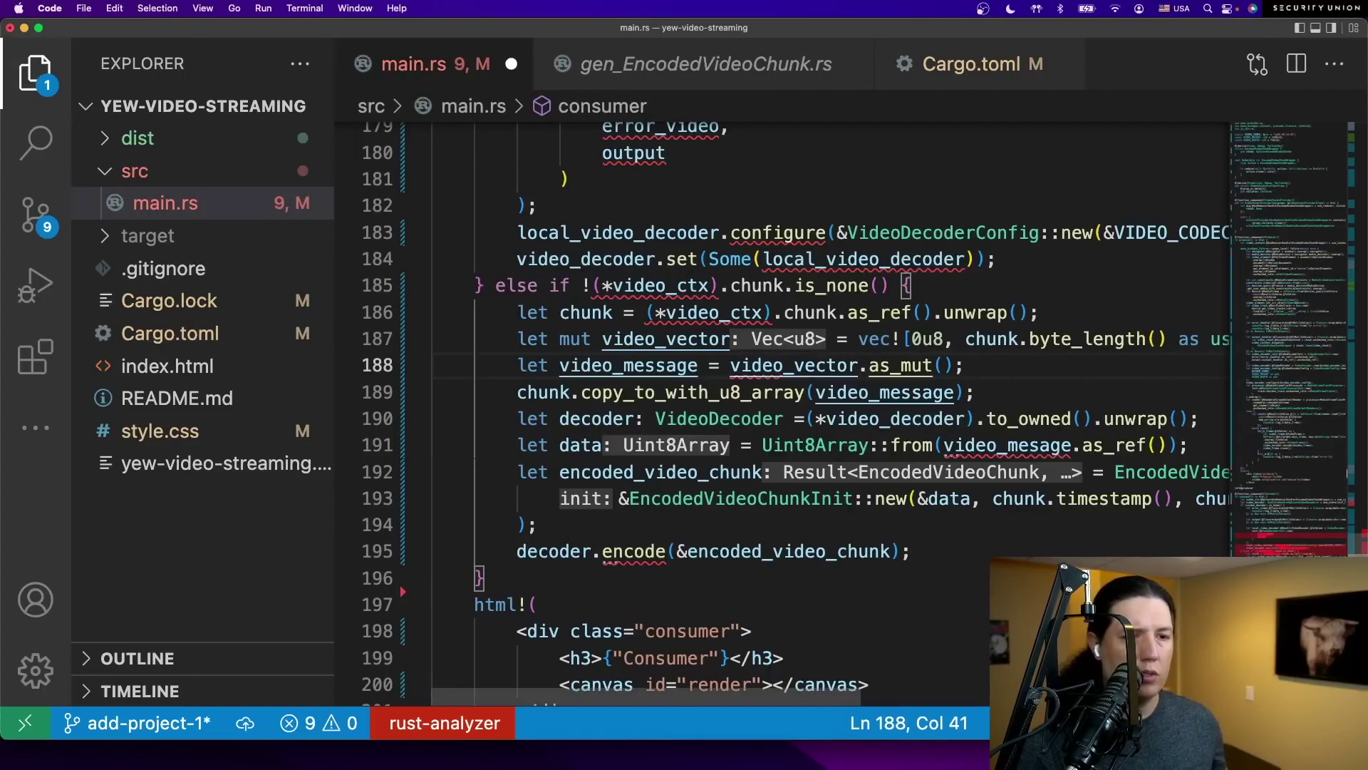
# - Correct the video_vector and video_message spellings and append .unwrap() to VideoDecoder::new
pyautogui.press('super+s')
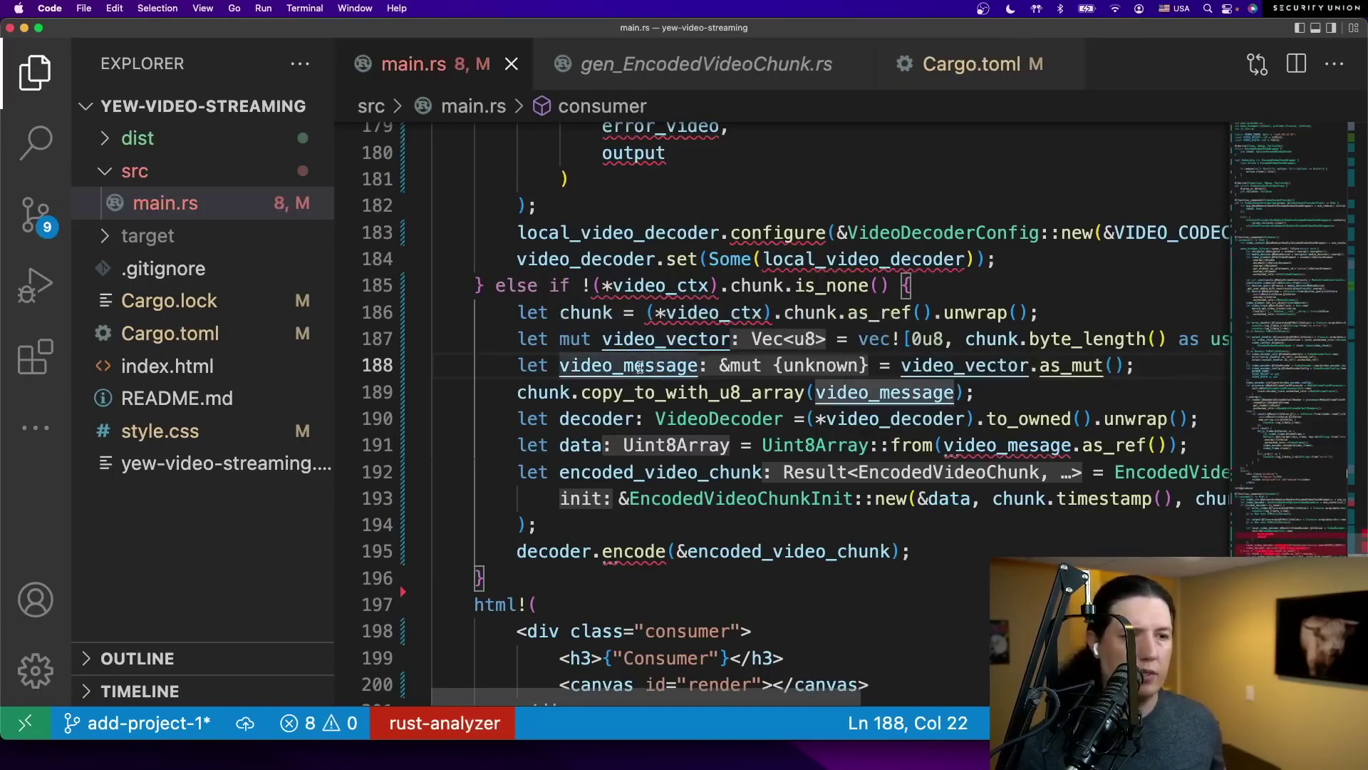
pyautogui.scroll(-3, 656, 364)
pyautogui.click(991, 371)
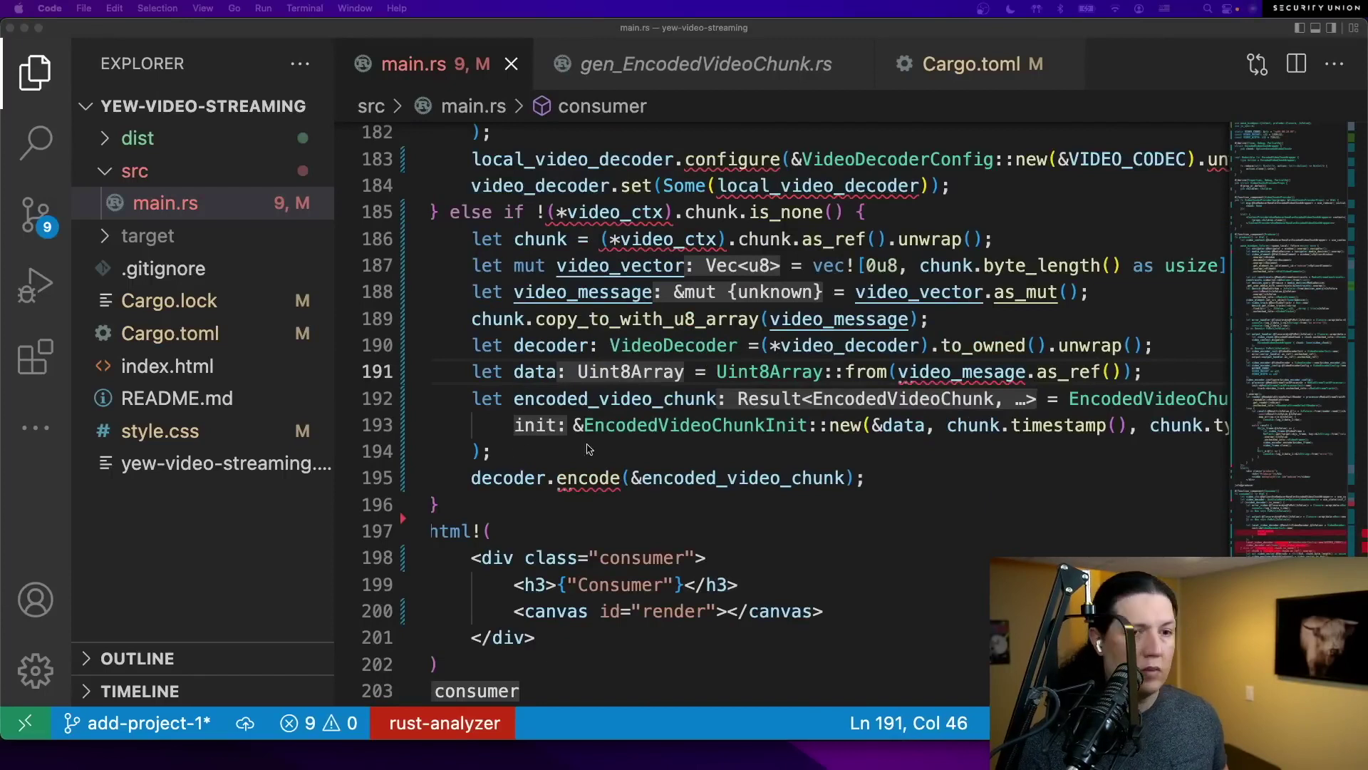
pyautogui.write('s')
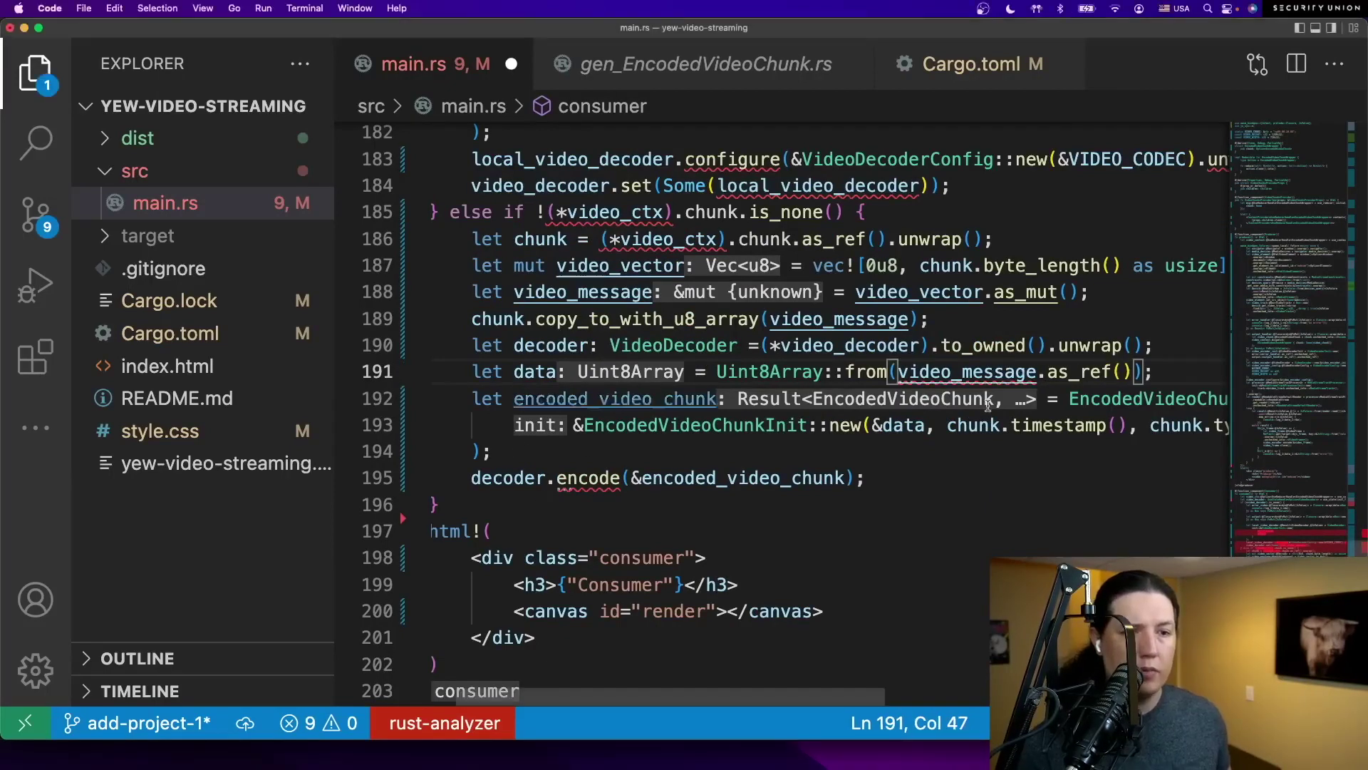
pyautogui.press('super+s')
pyautogui.scroll(2, 867, 448)
pyautogui.scroll(10, 867, 447)
pyautogui.click(1026, 575)
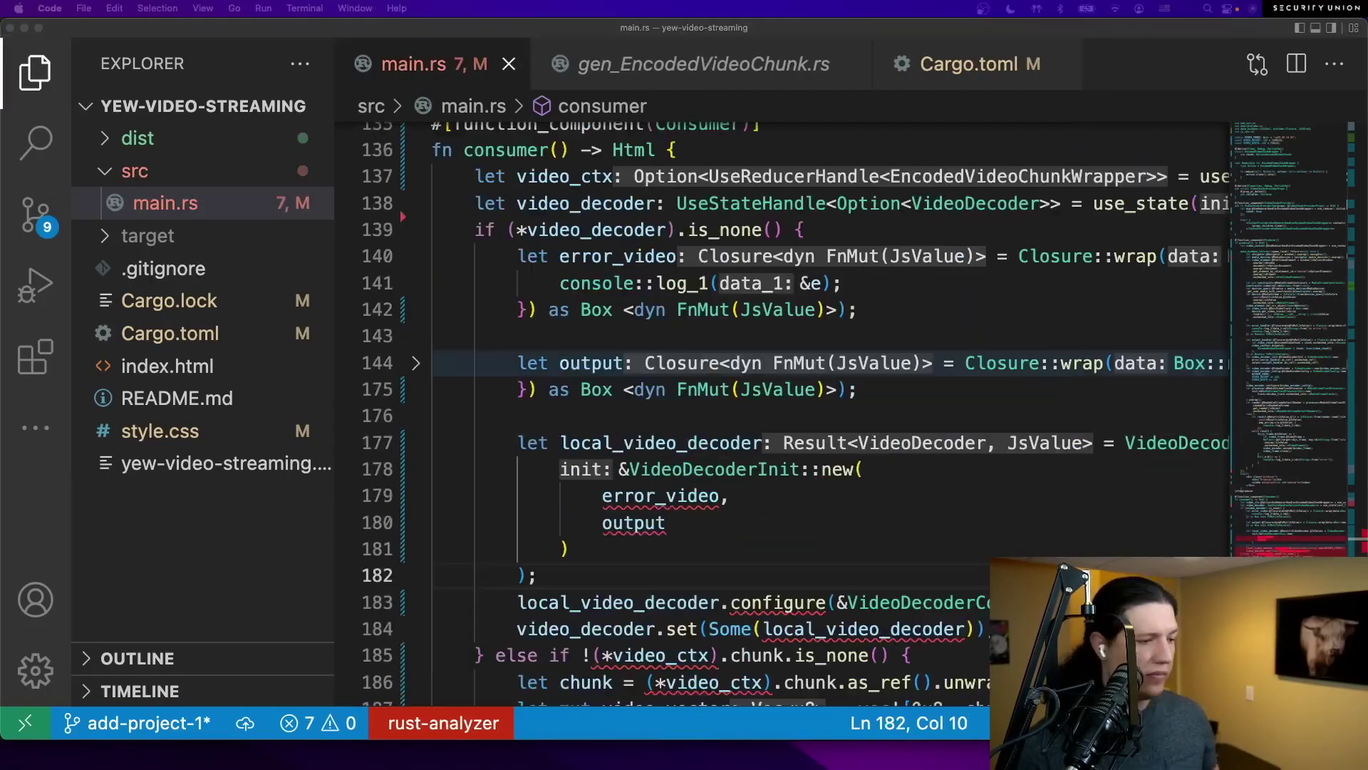
pyautogui.click(540, 578)
pyautogui.press('Left')
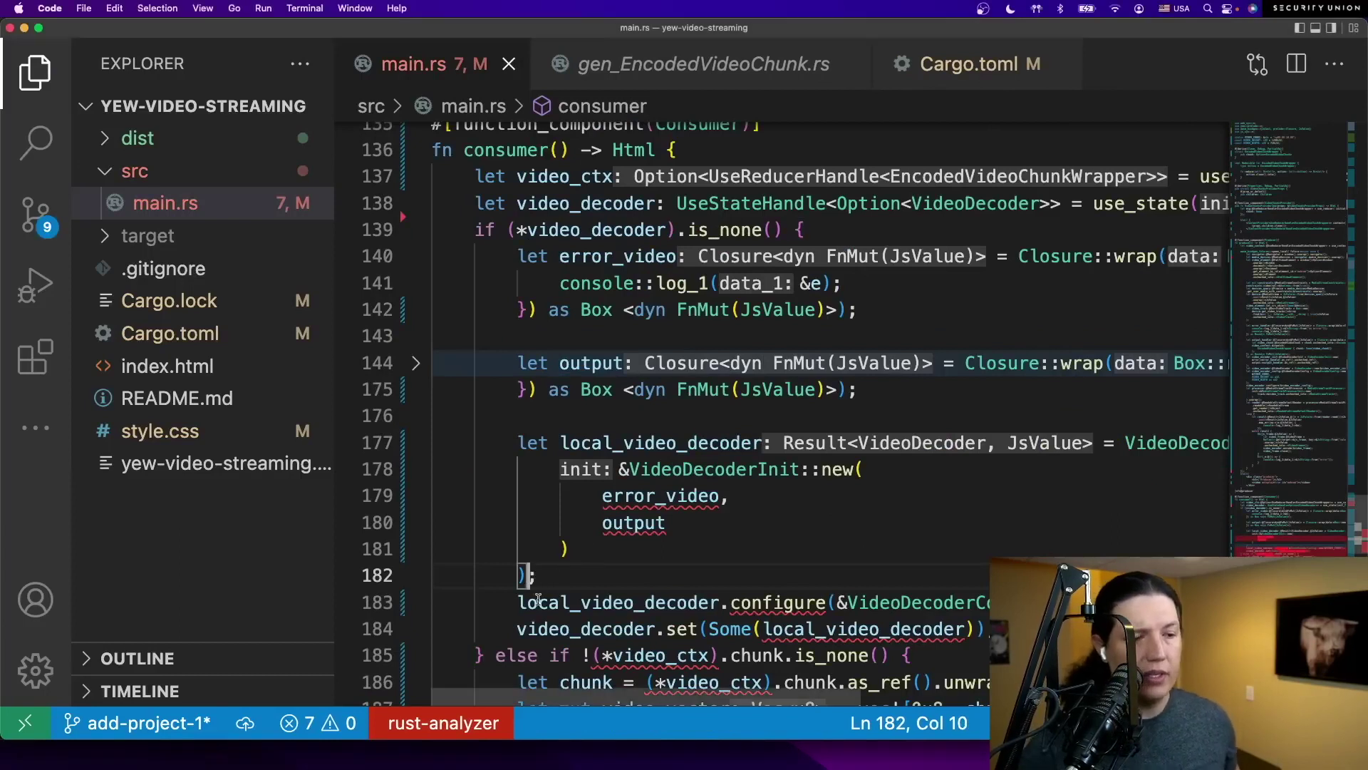
pyautogui.scroll(-4, 570, 546)
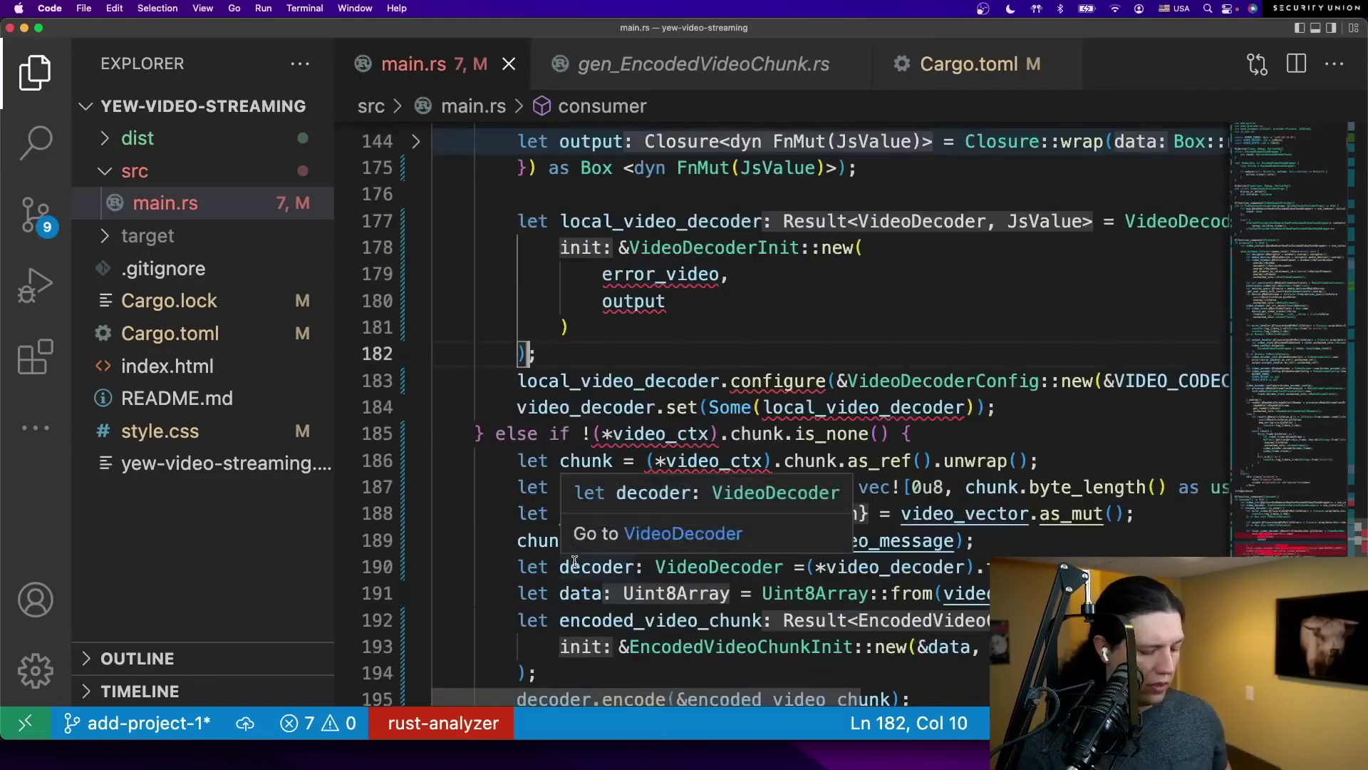
pyautogui.write('.un')
pyautogui.press('Return')
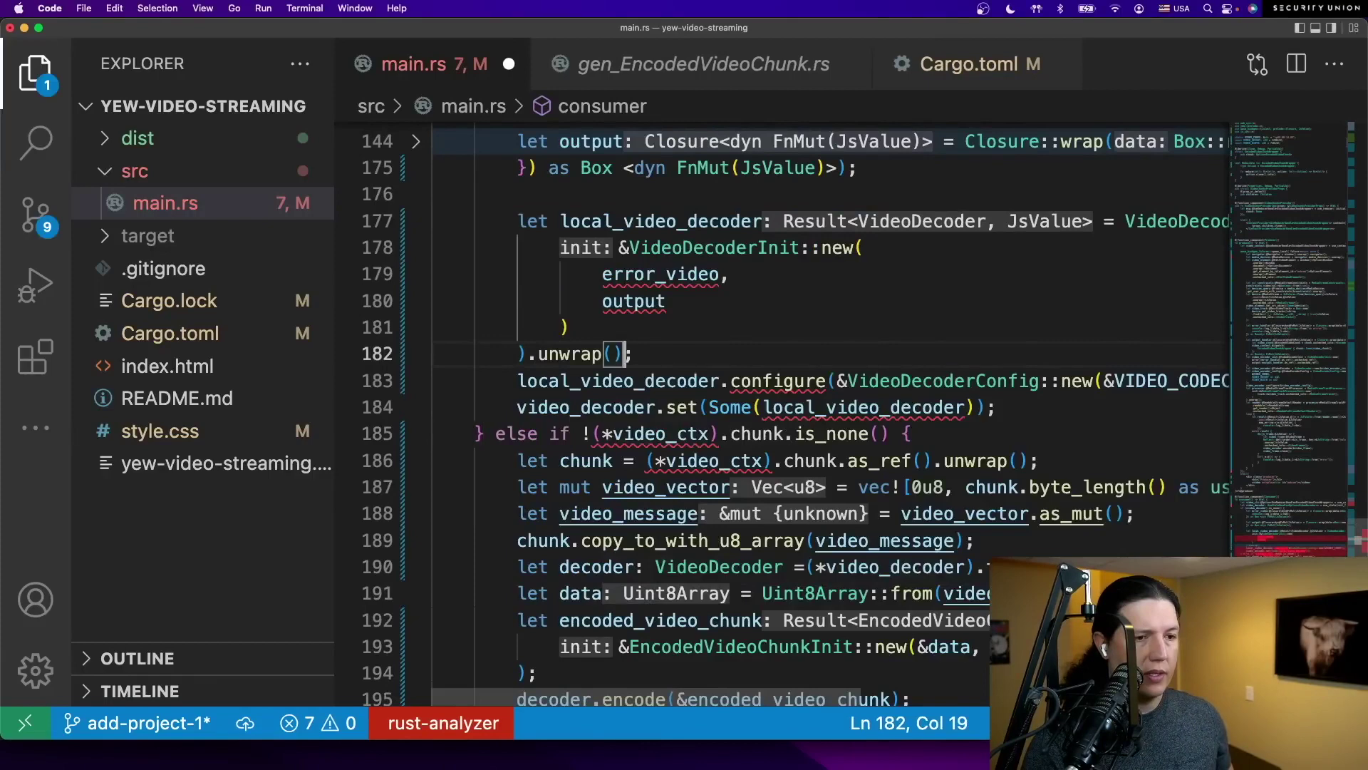
# - Pass error_video and output with .as_ref().unchecked_ref() and save main.rs
pyautogui.click(717, 274)
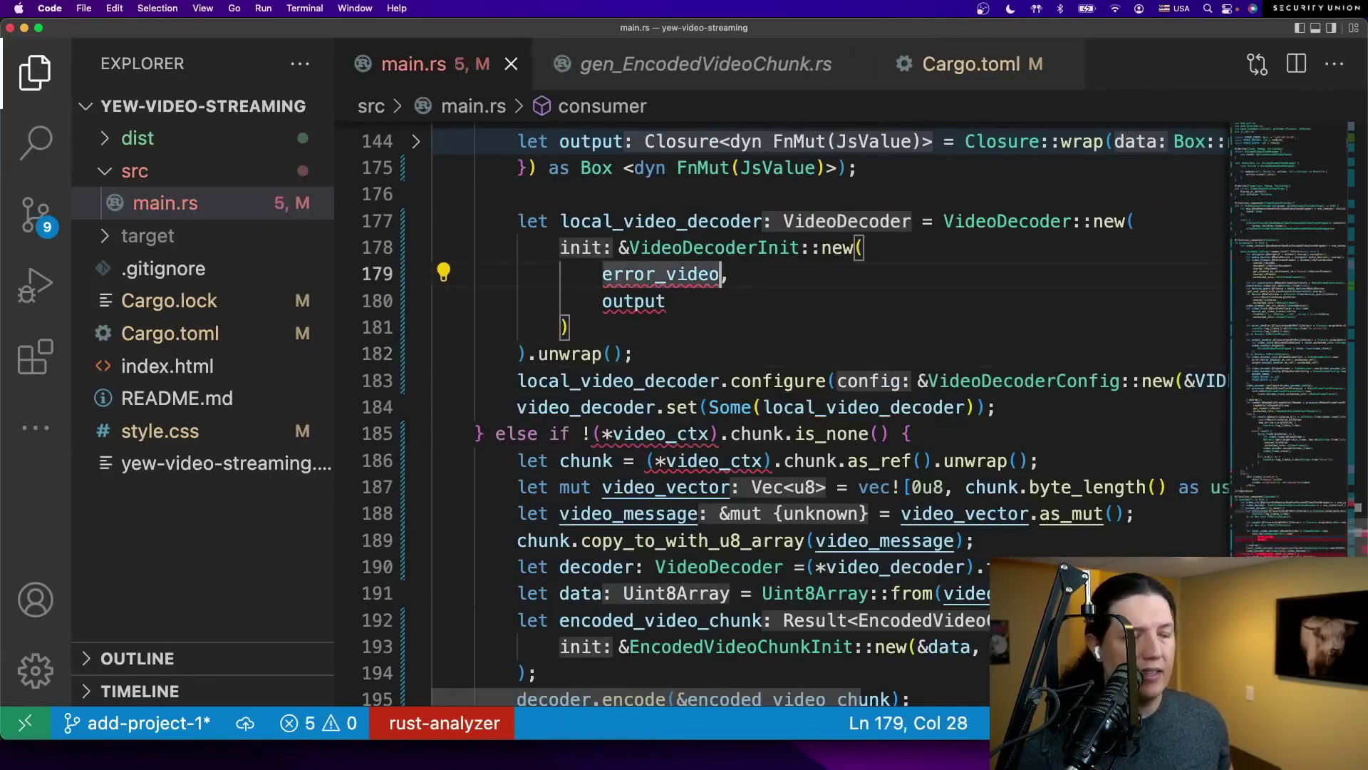
pyautogui.press('super+alt+Down')
pyautogui.write('.as_ref().un')
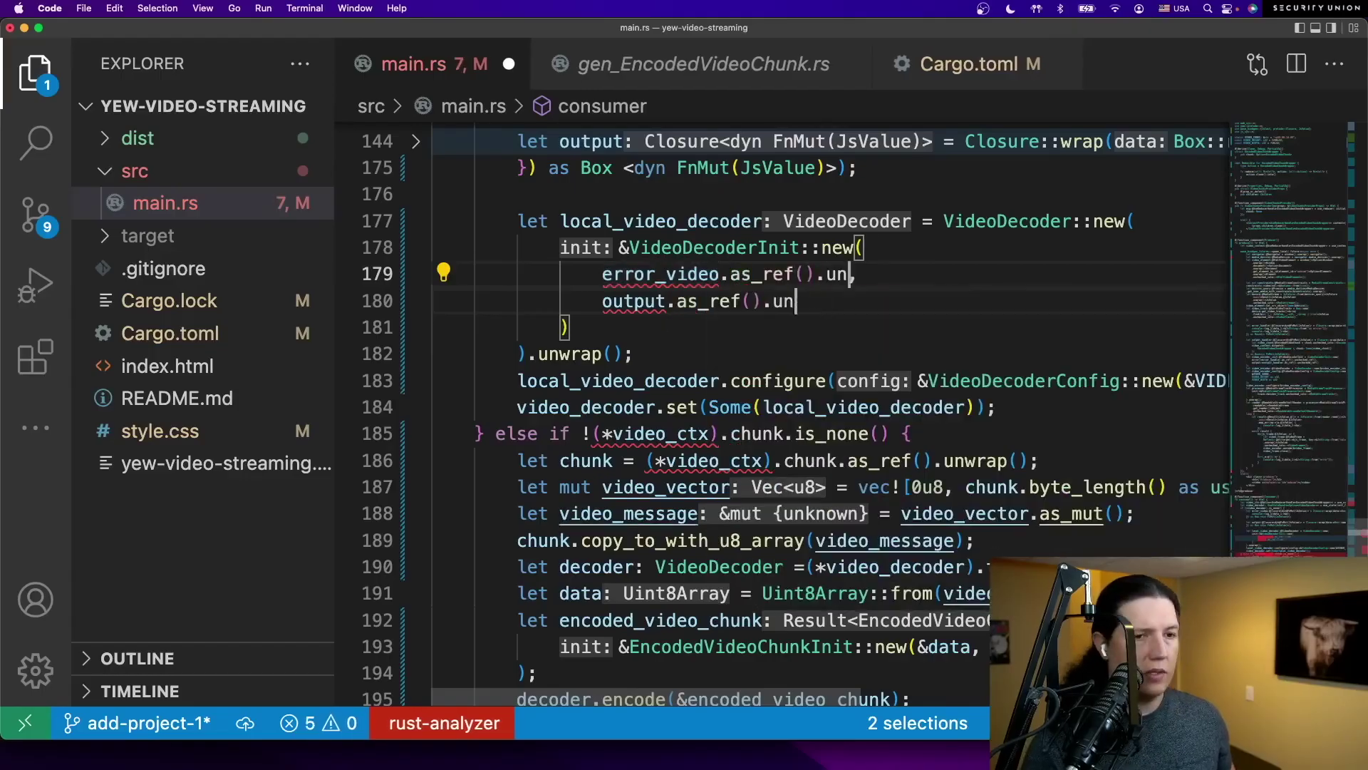
pyautogui.write('checked_ref')
pyautogui.press('Return')
pyautogui.press('super+s')
pyautogui.click(624, 325)
pyautogui.moveTo(655, 433)
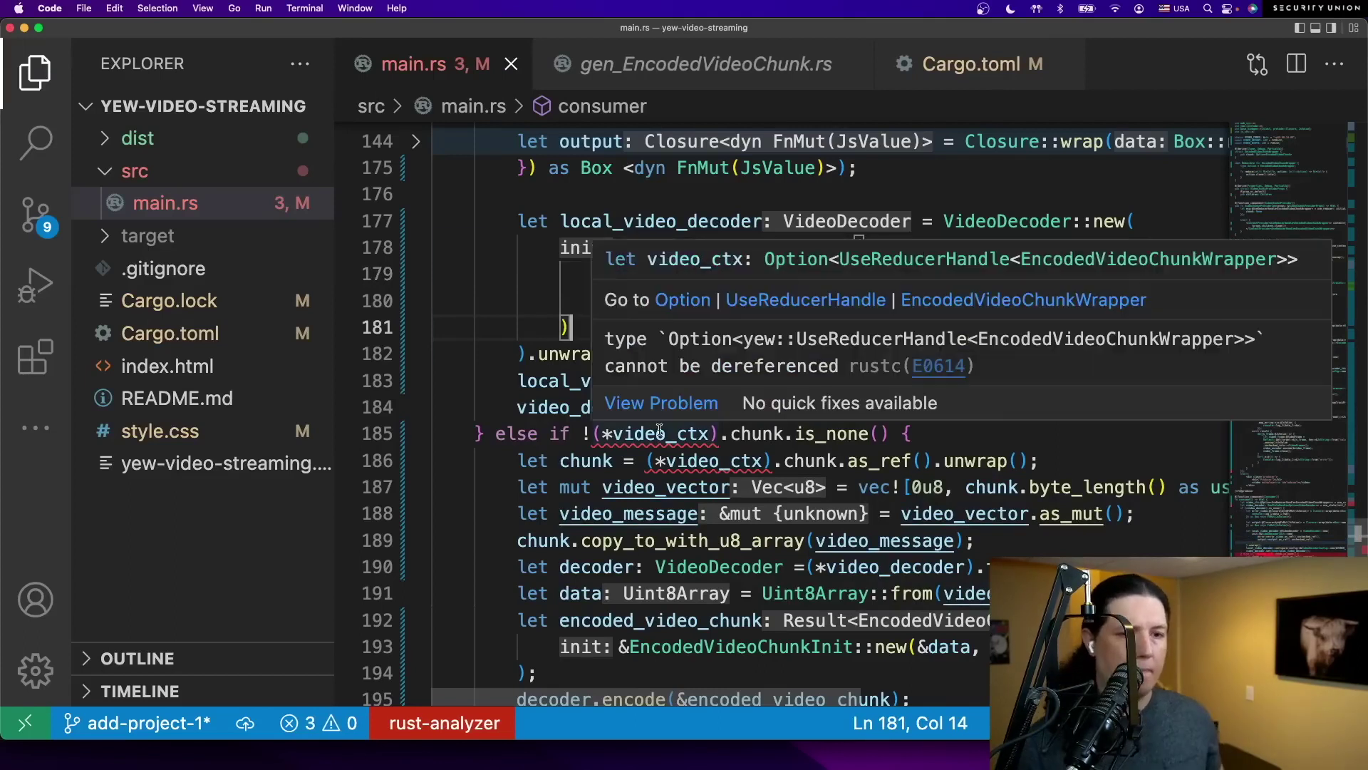
# - Check the video_ctx dereference error and append .unwrap() to the use_context call
pyautogui.click(758, 460)
pyautogui.scroll(1, 833, 481)
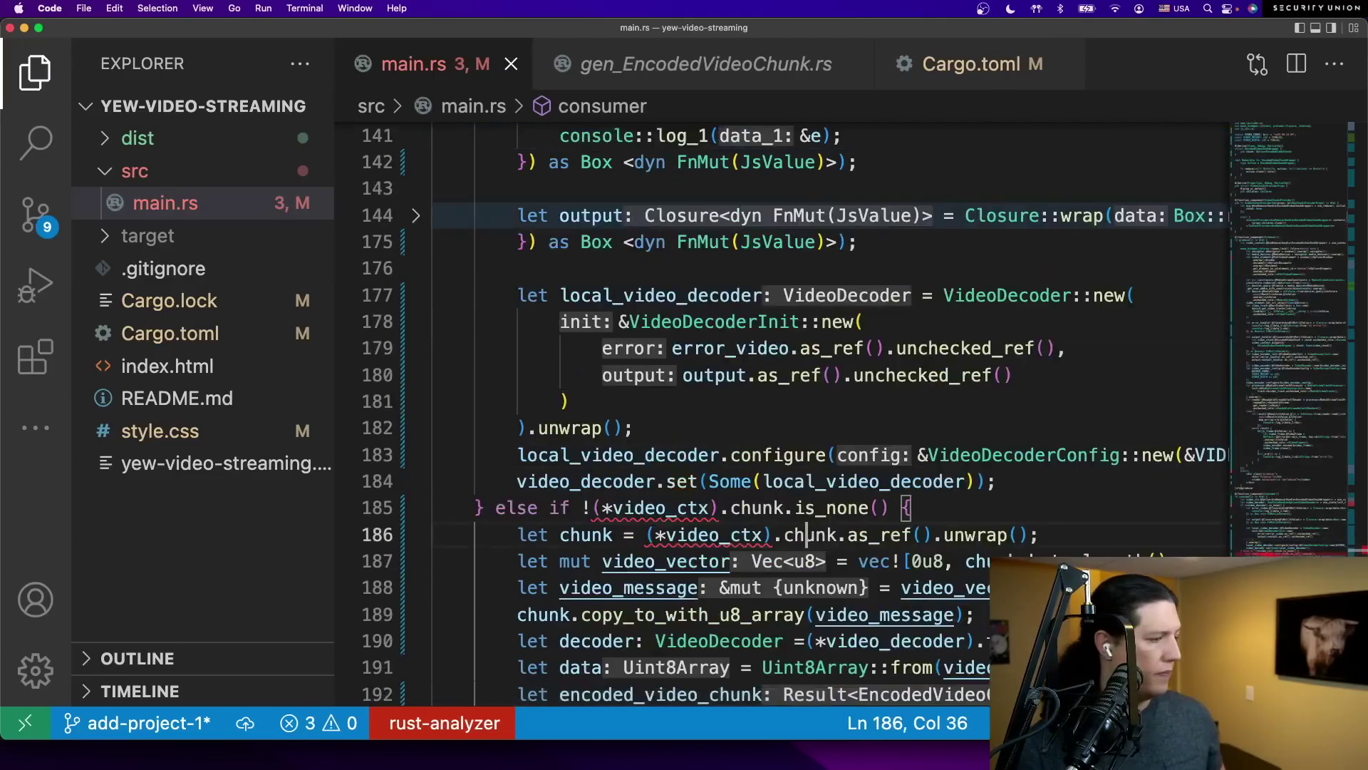
pyautogui.scroll(-2, 728, 437)
pyautogui.click(727, 437)
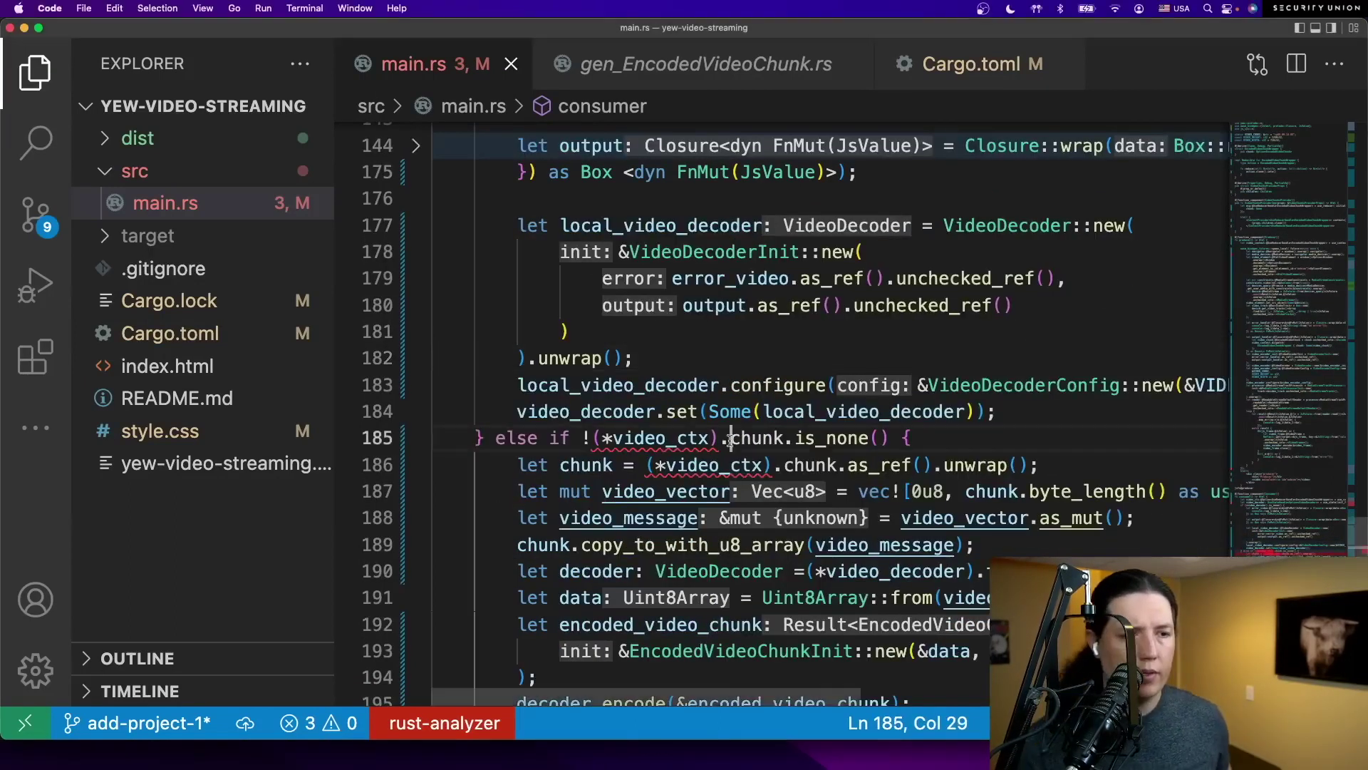
pyautogui.moveTo(655, 507)
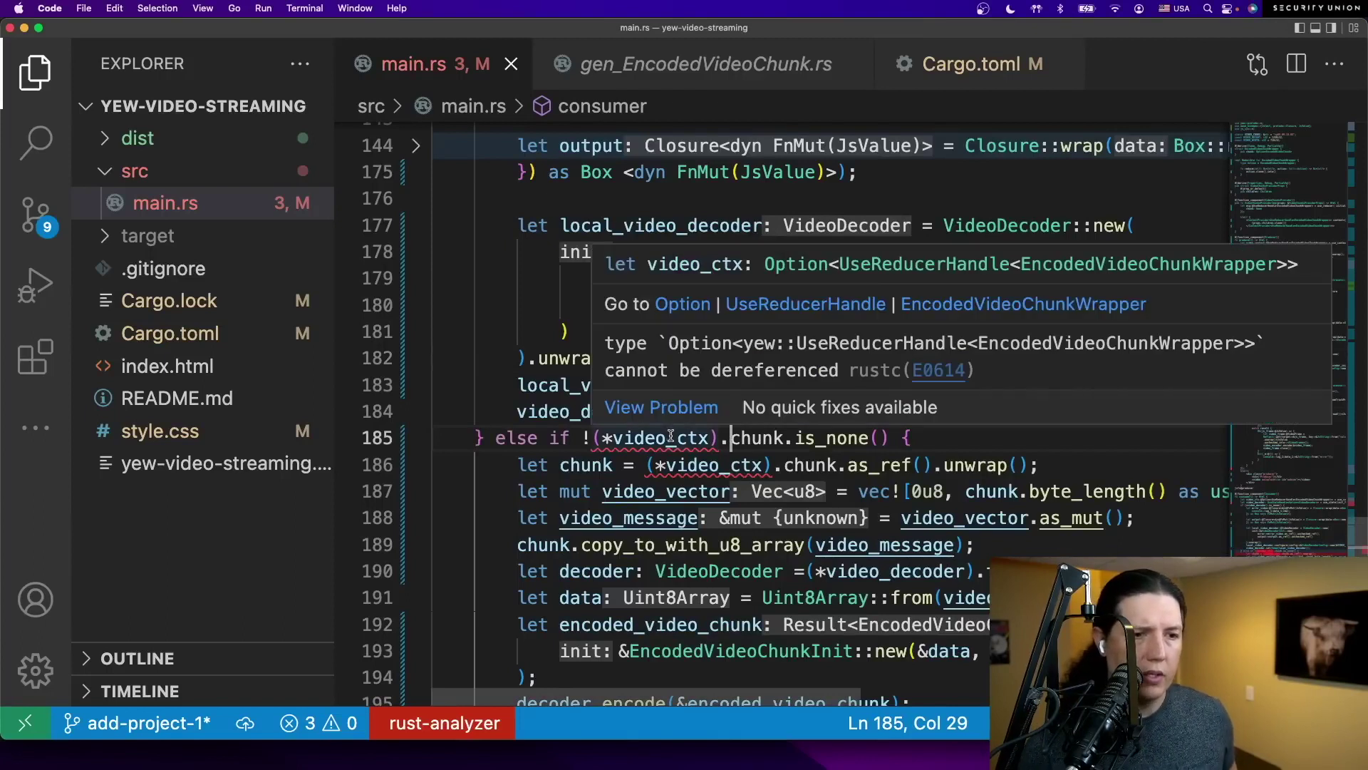
pyautogui.scroll(3, 767, 464)
pyautogui.scroll(2, 803, 444)
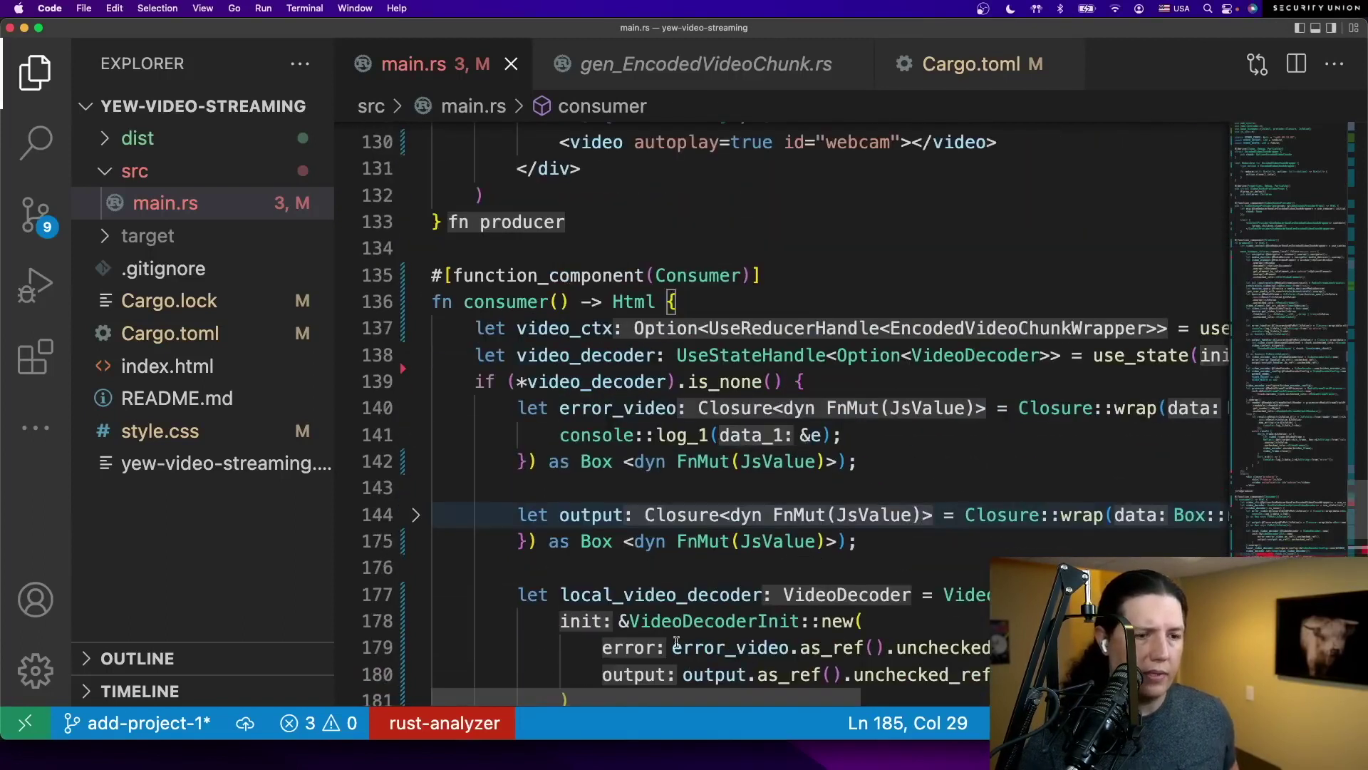
pyautogui.hscroll(5, 677, 642)
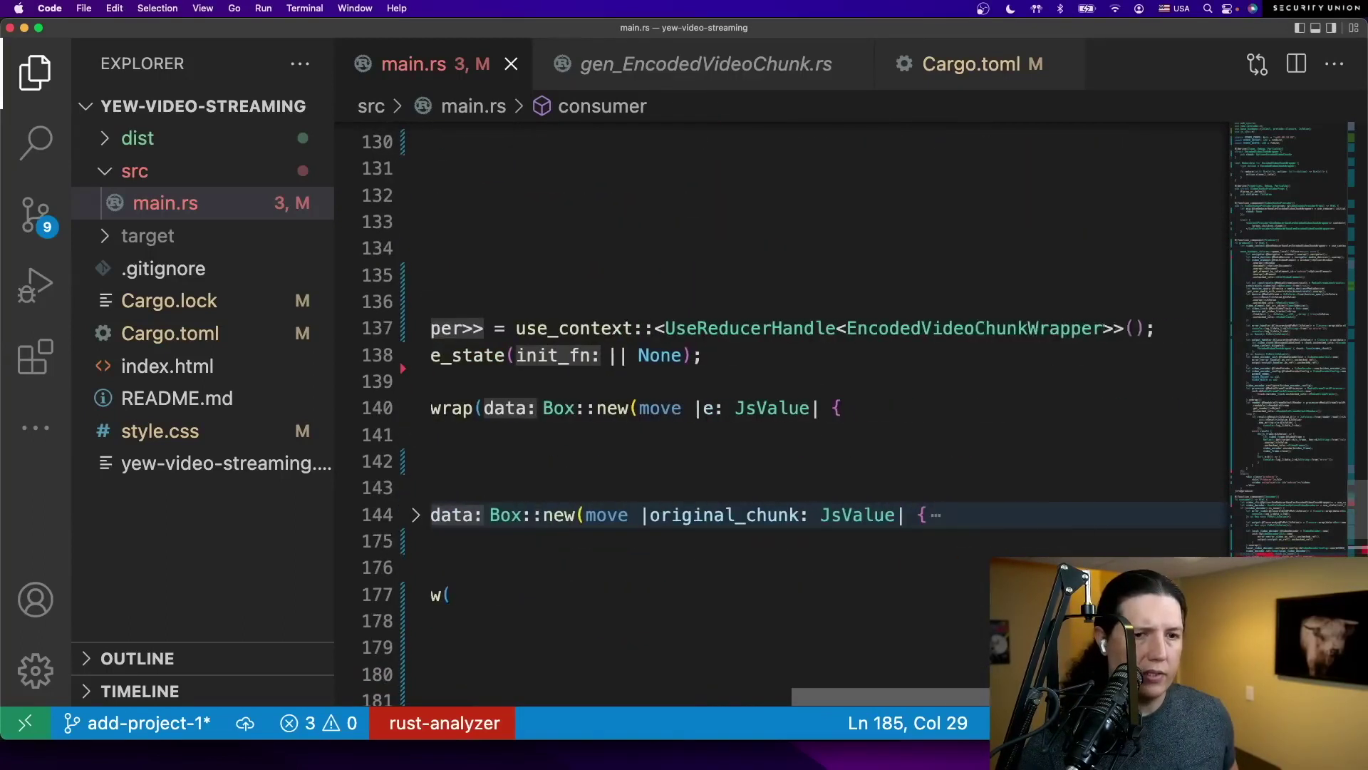
pyautogui.click(1131, 332)
pyautogui.write('.unwra')
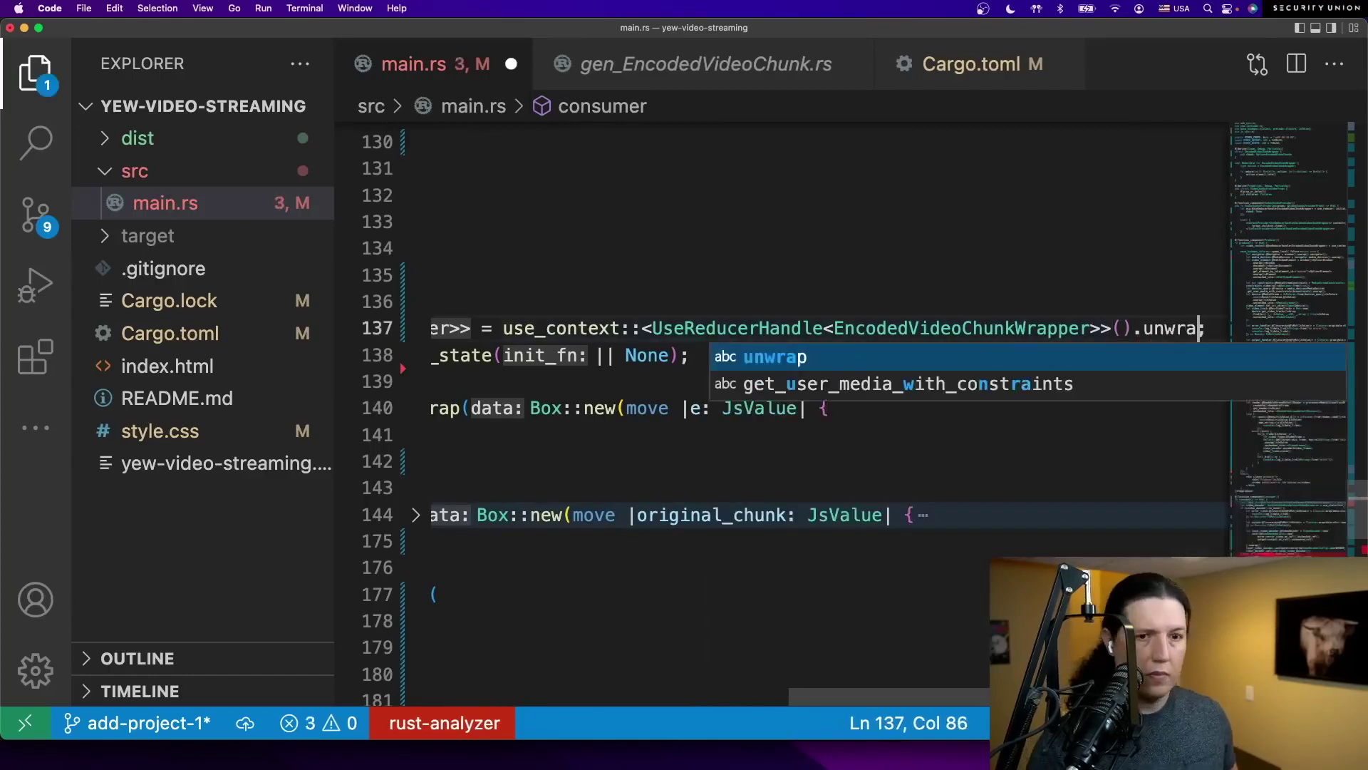
pyautogui.press('Return')
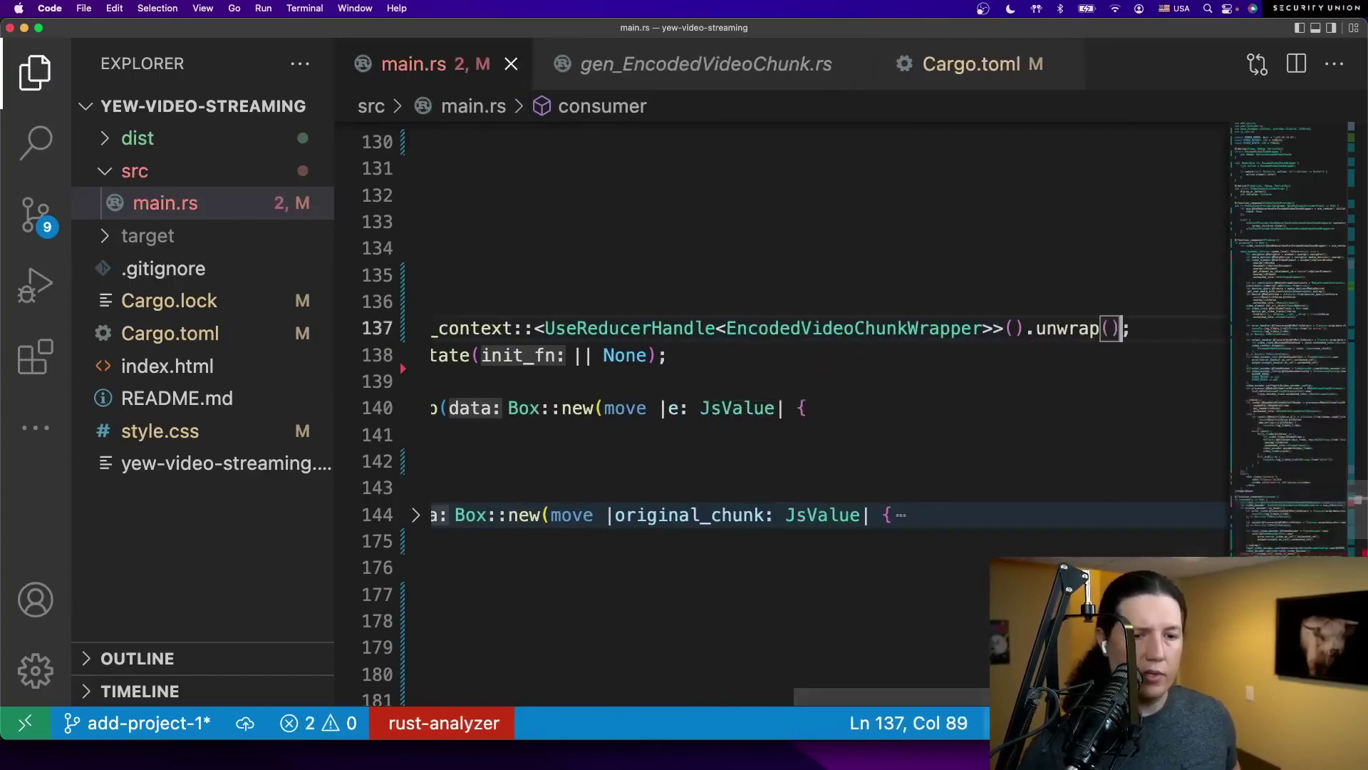
pyautogui.hscroll(-5, 594, 622)
pyautogui.scroll(-5, 696, 577)
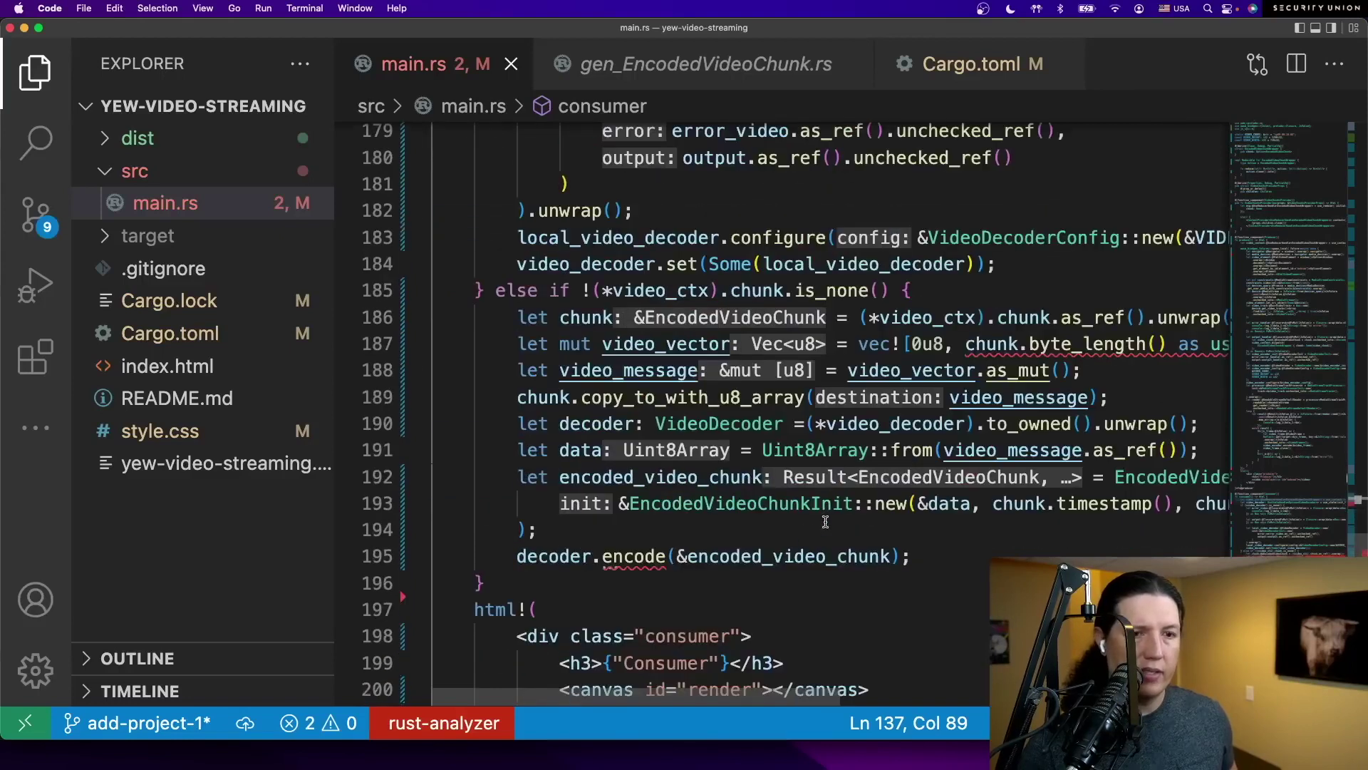
pyautogui.click(739, 343)
pyautogui.hscroll(3, 739, 343)
pyautogui.click(732, 343)
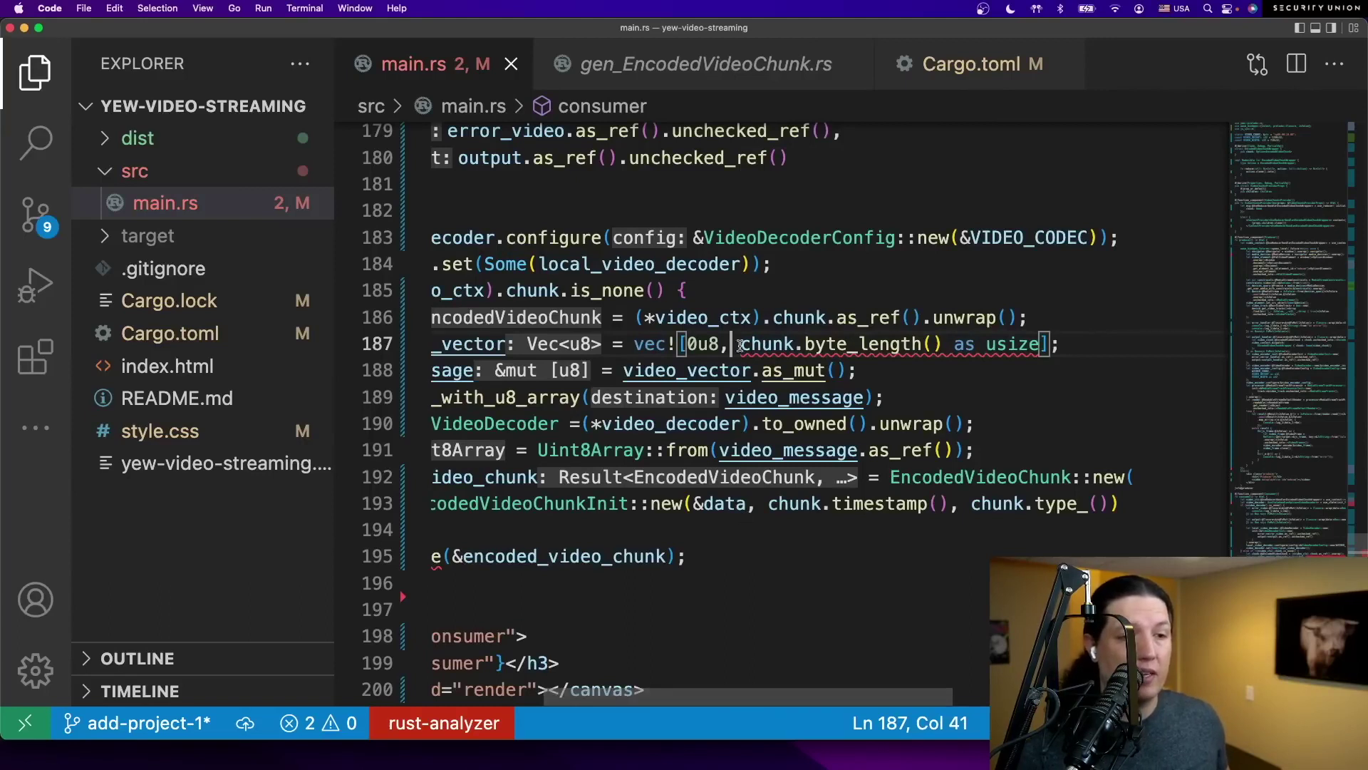
# - Fix the buffer to vec![0u8; chunk.byte_length() as usize] by replacing the comma
pyautogui.moveTo(741, 343); pyautogui.dragTo(939, 344)
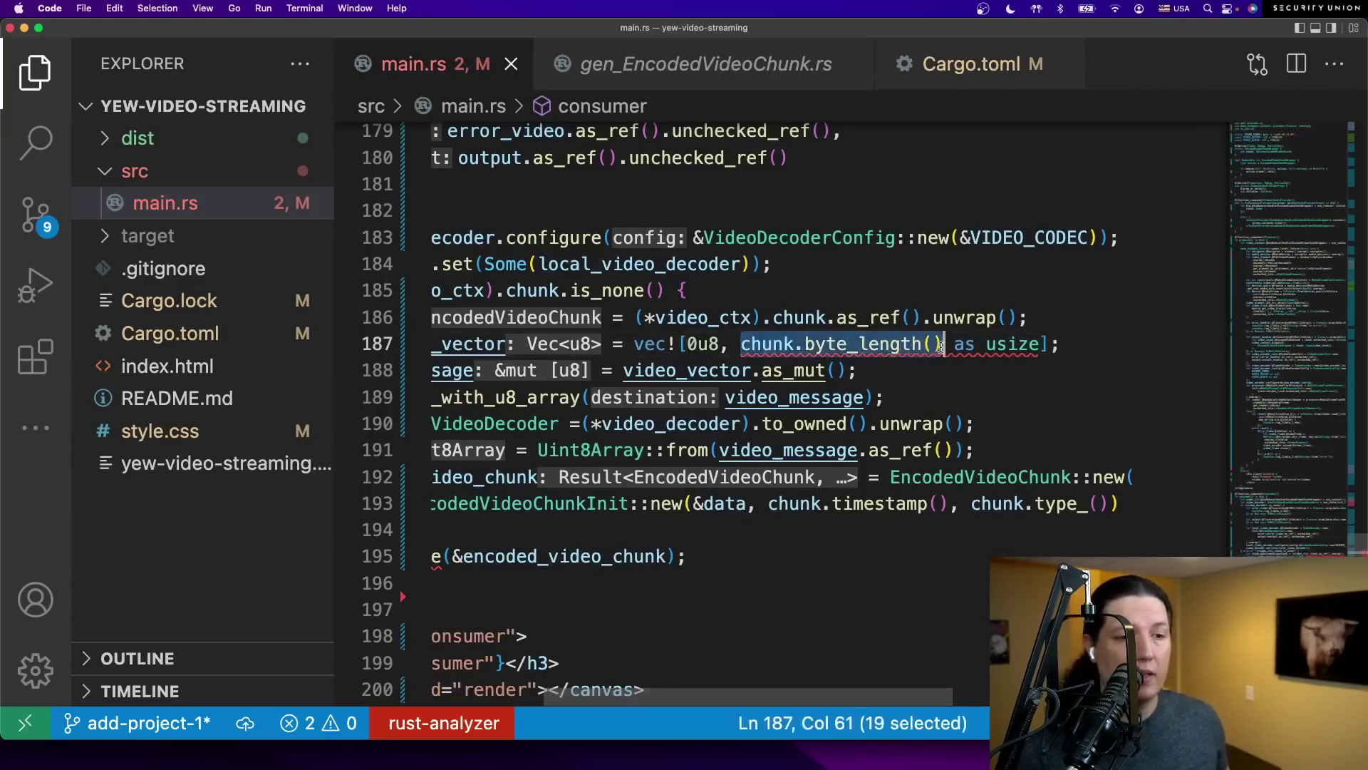
pyautogui.click(726, 343)
pyautogui.press('BackSpace')
pyautogui.write(';')
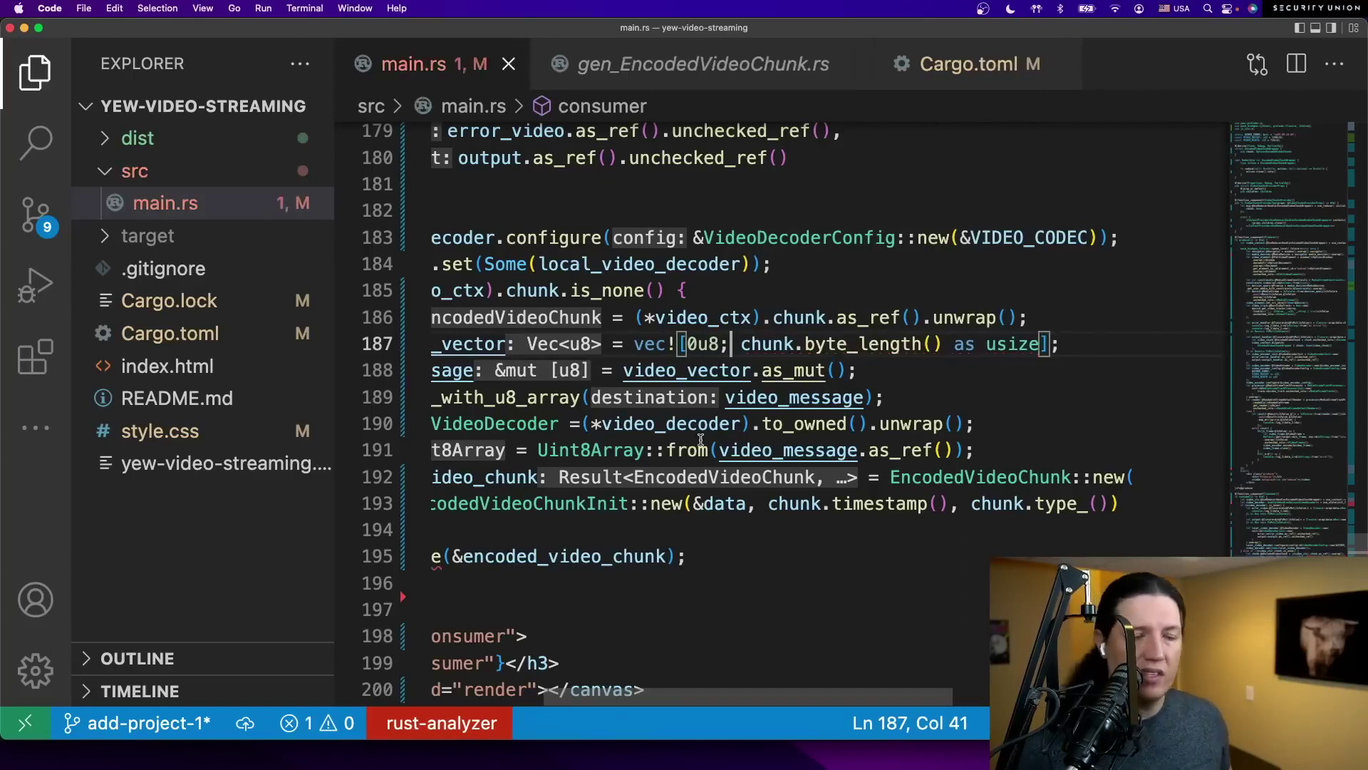
pyautogui.hscroll(-5, 709, 667)
pyautogui.scroll(-2, 709, 667)
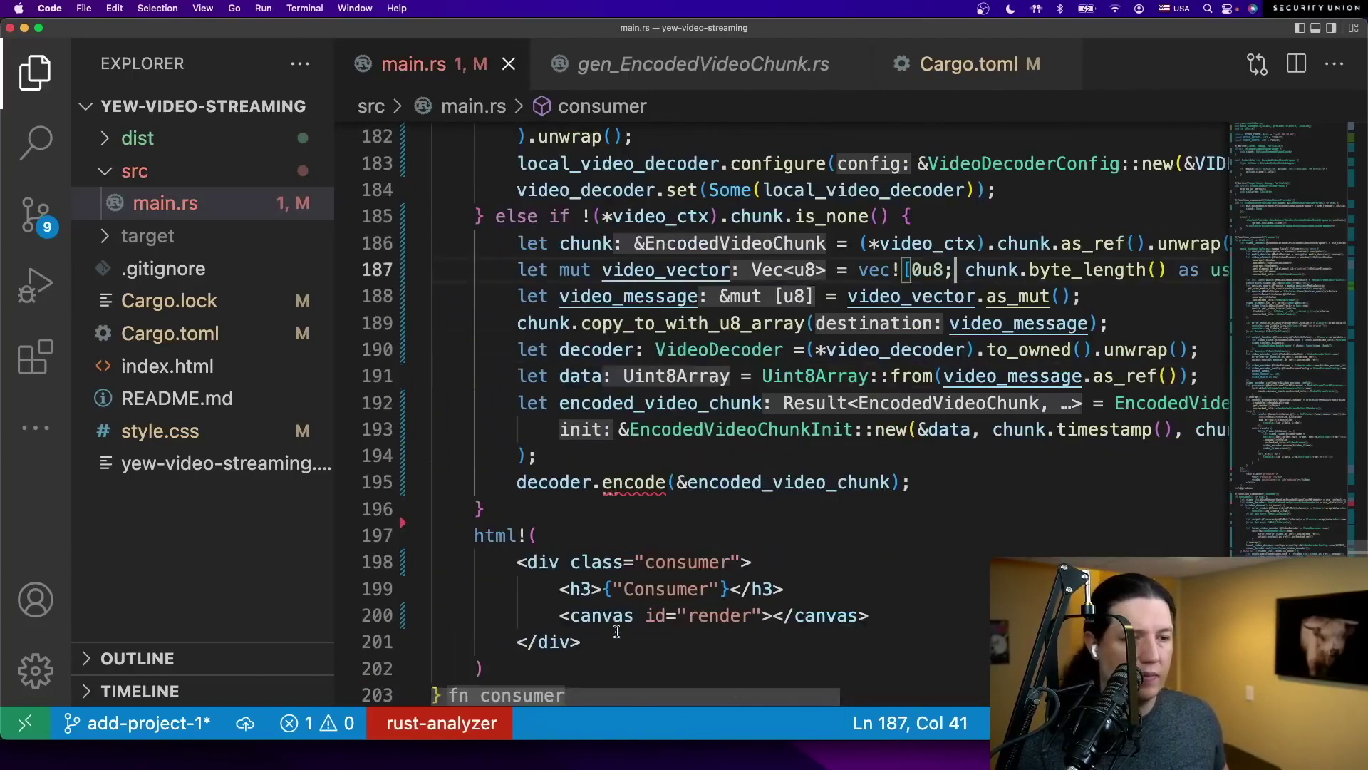
# - Change decoder.encode to decoder.decode and save main.rs
pyautogui.click(611, 482)
pyautogui.click(627, 482)
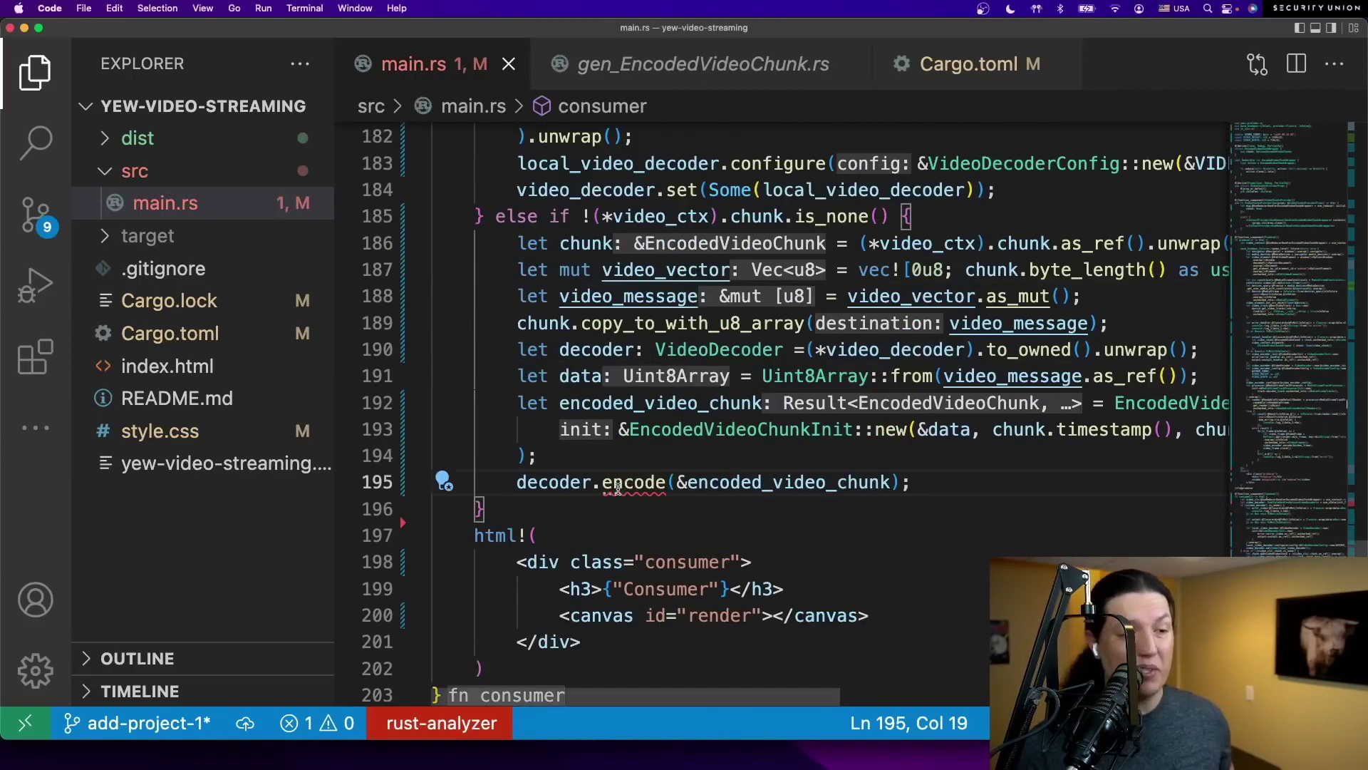
pyautogui.doubleClick(618, 482)
pyautogui.write('decod')
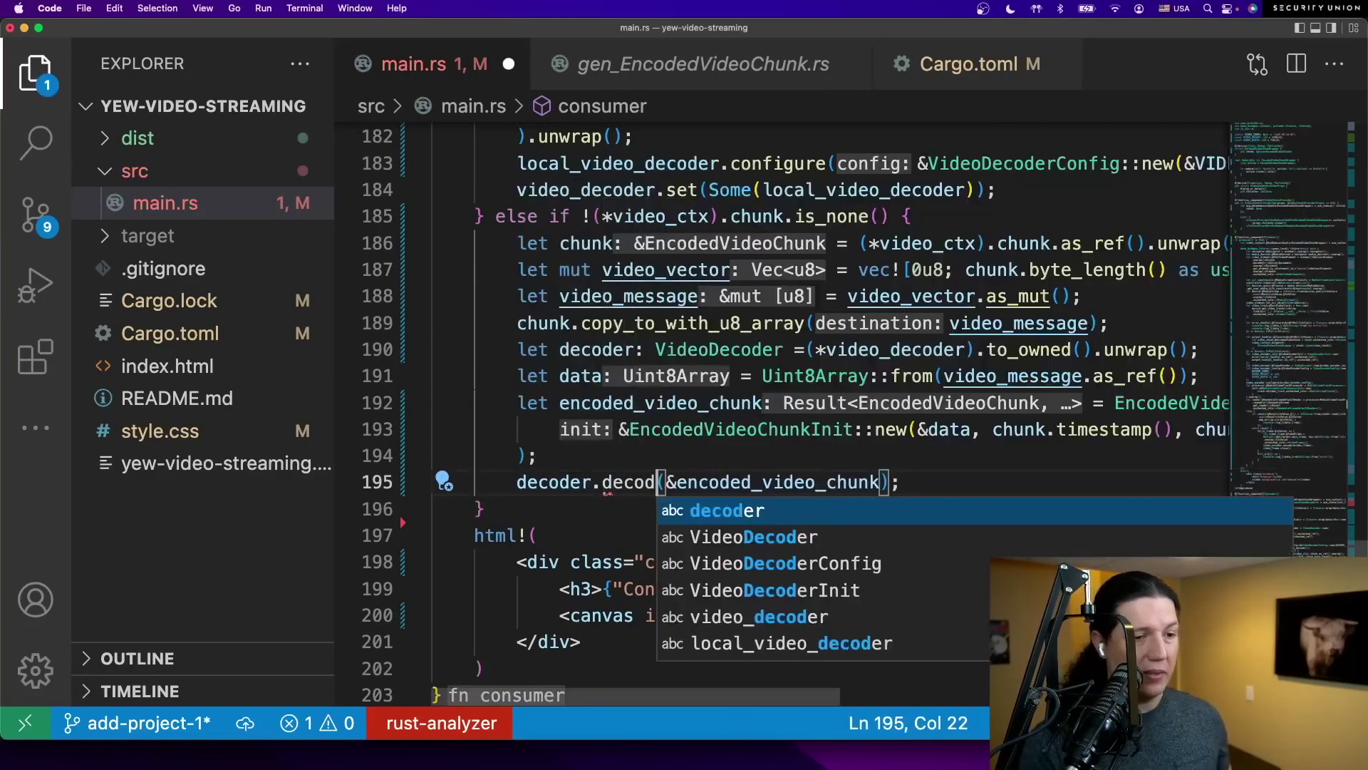
pyautogui.write('e')
pyautogui.press('cmd+s')
pyautogui.press('Escape')
pyautogui.press('Up')
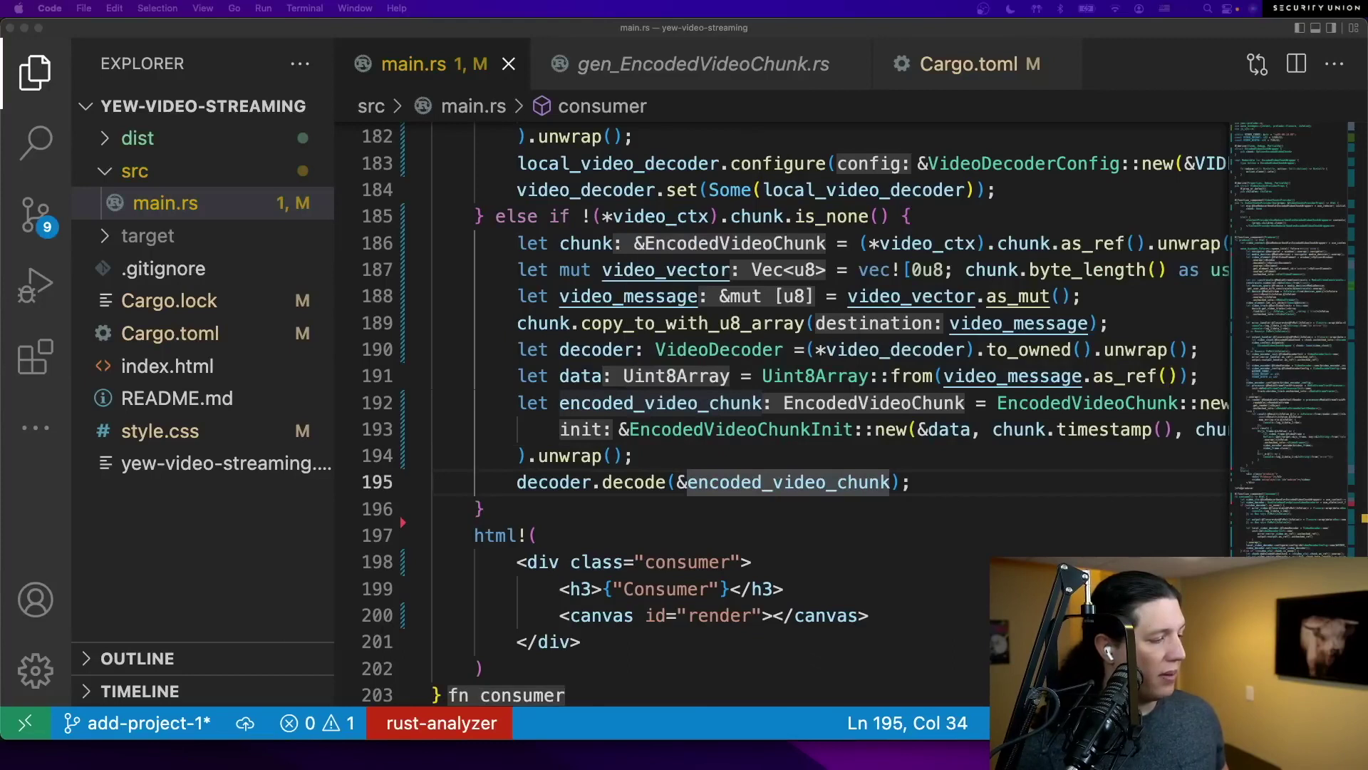
# - Load and reload the local Video Streaming app in Chrome
pyautogui.press('super+Tab')
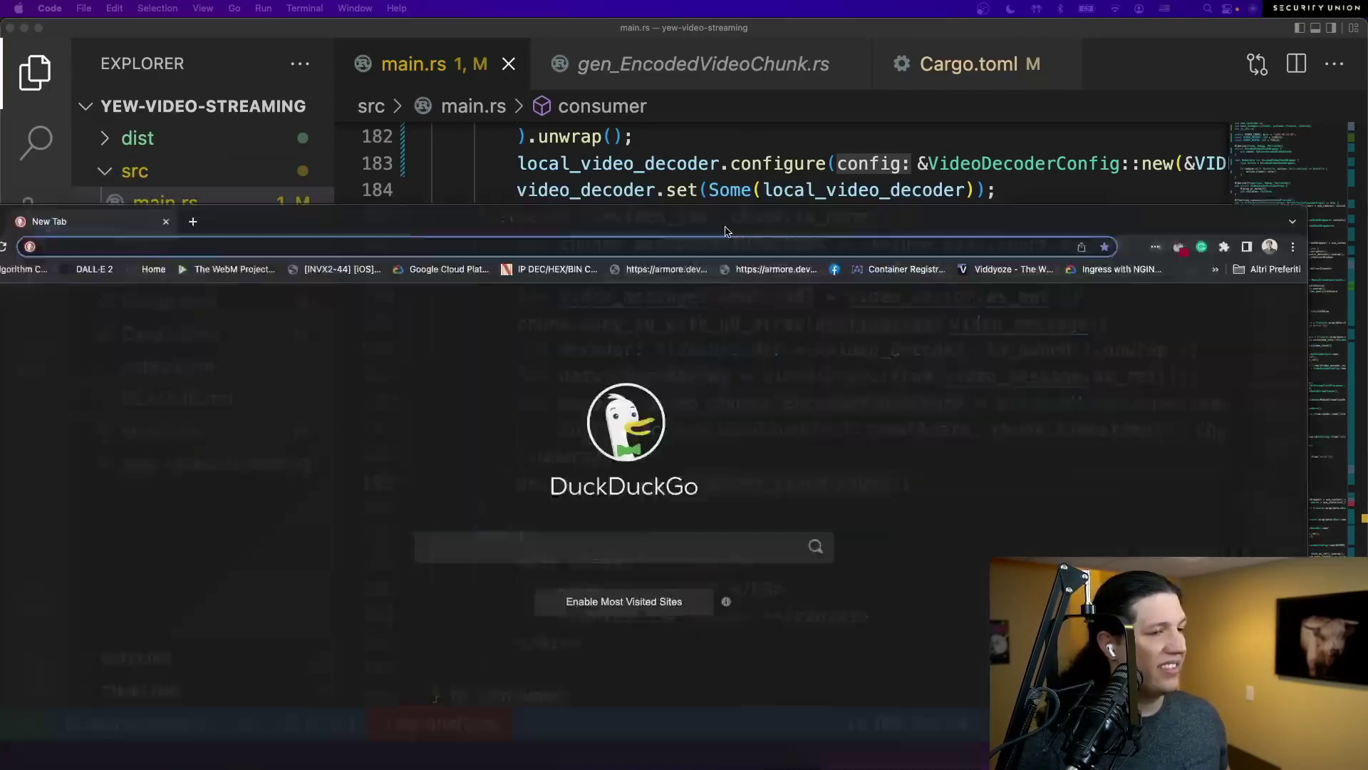
pyautogui.write('loc')
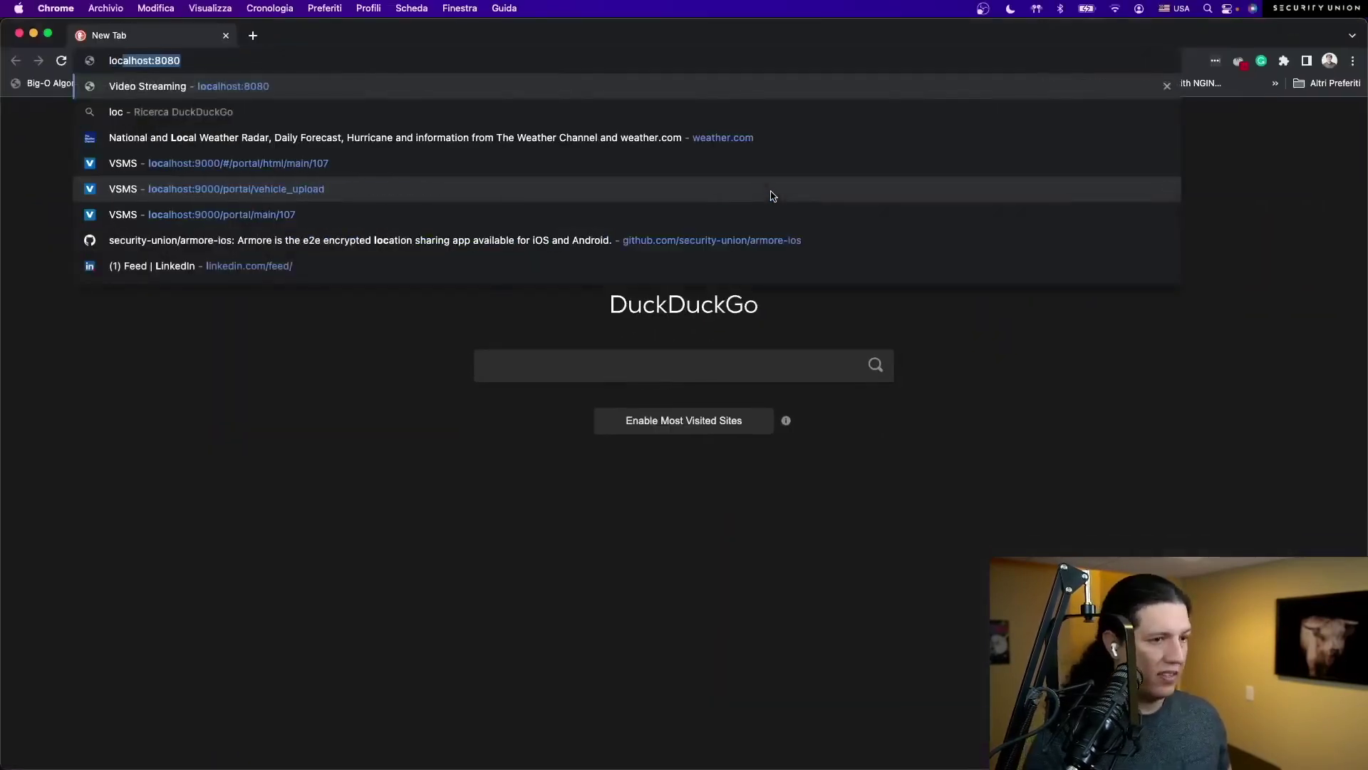
pyautogui.press('Return')
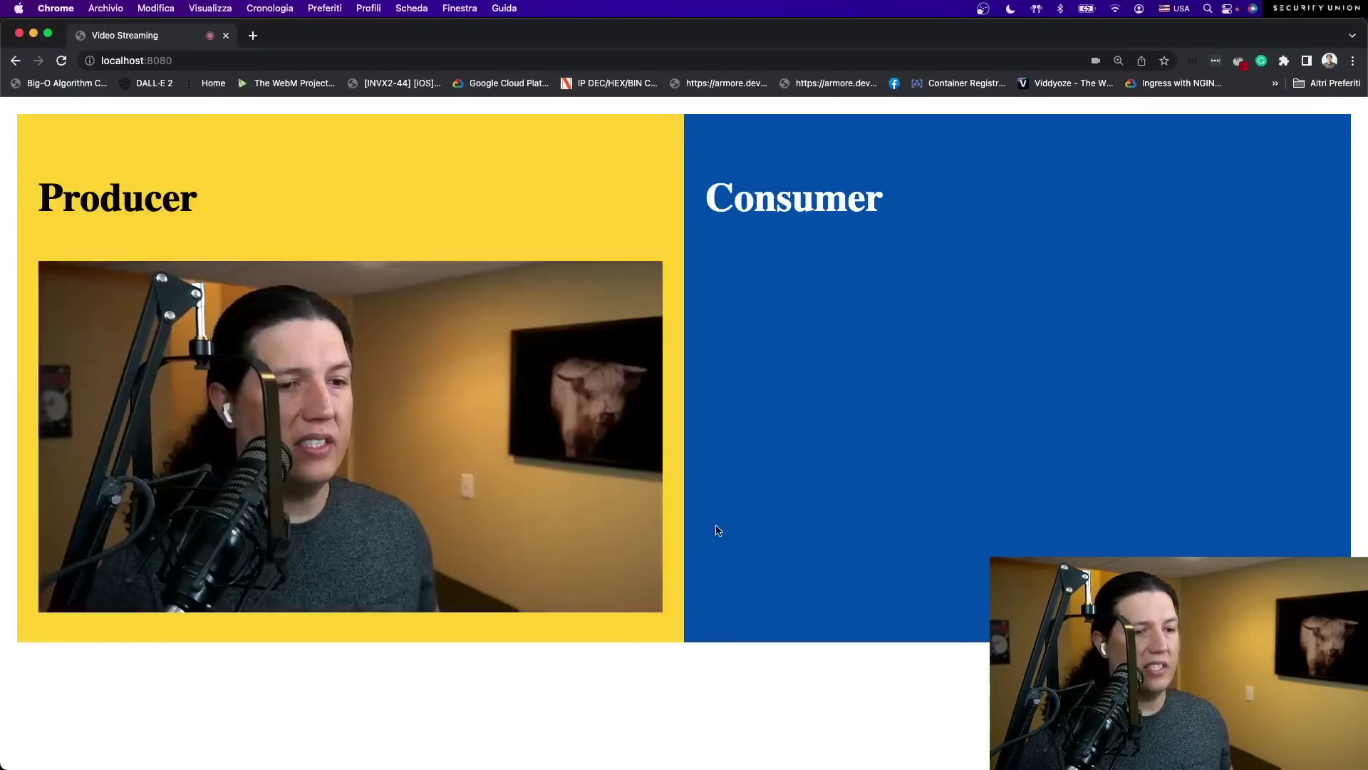
pyautogui.rightClick(717, 525)
pyautogui.press('super+r')
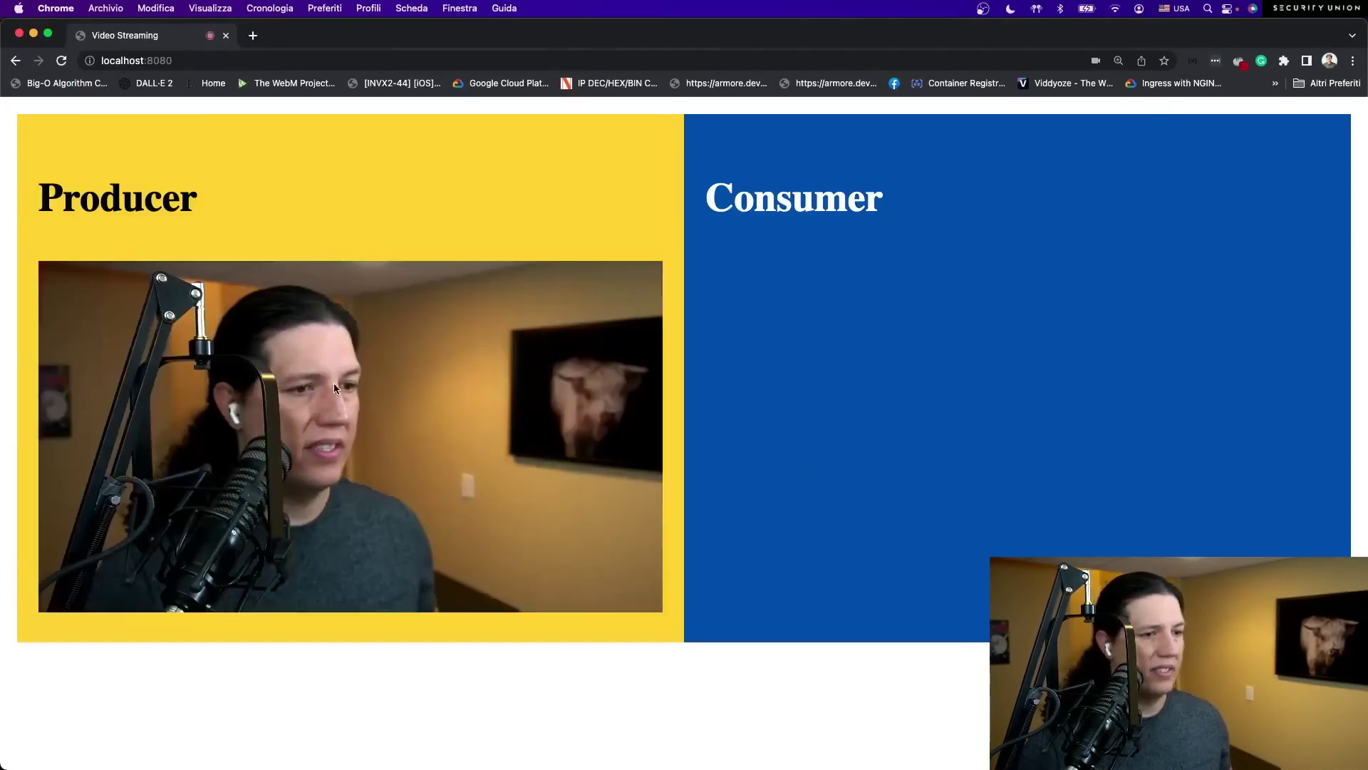
# - In DevTools, read the uncaught closure error and inspect the canvas#render element
pyautogui.press('super+alt+i')
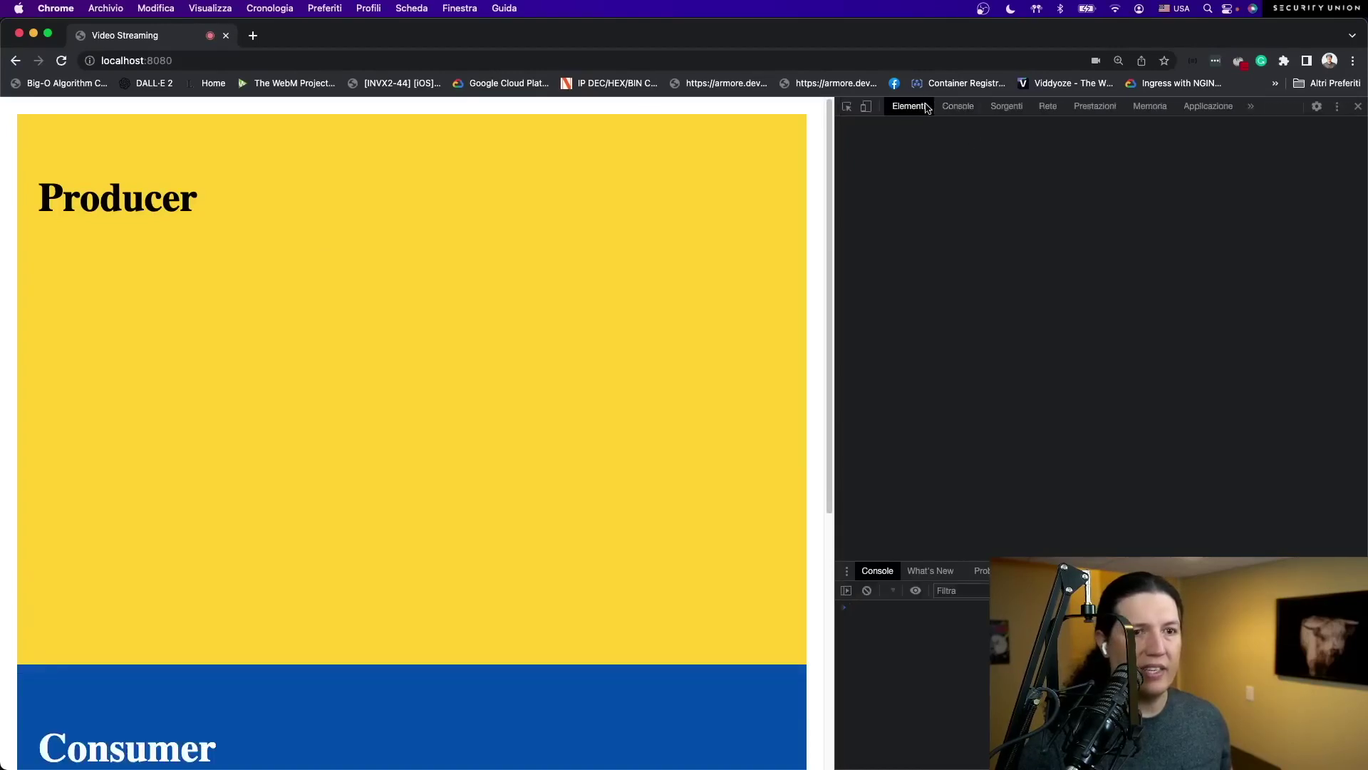
pyautogui.click(957, 108)
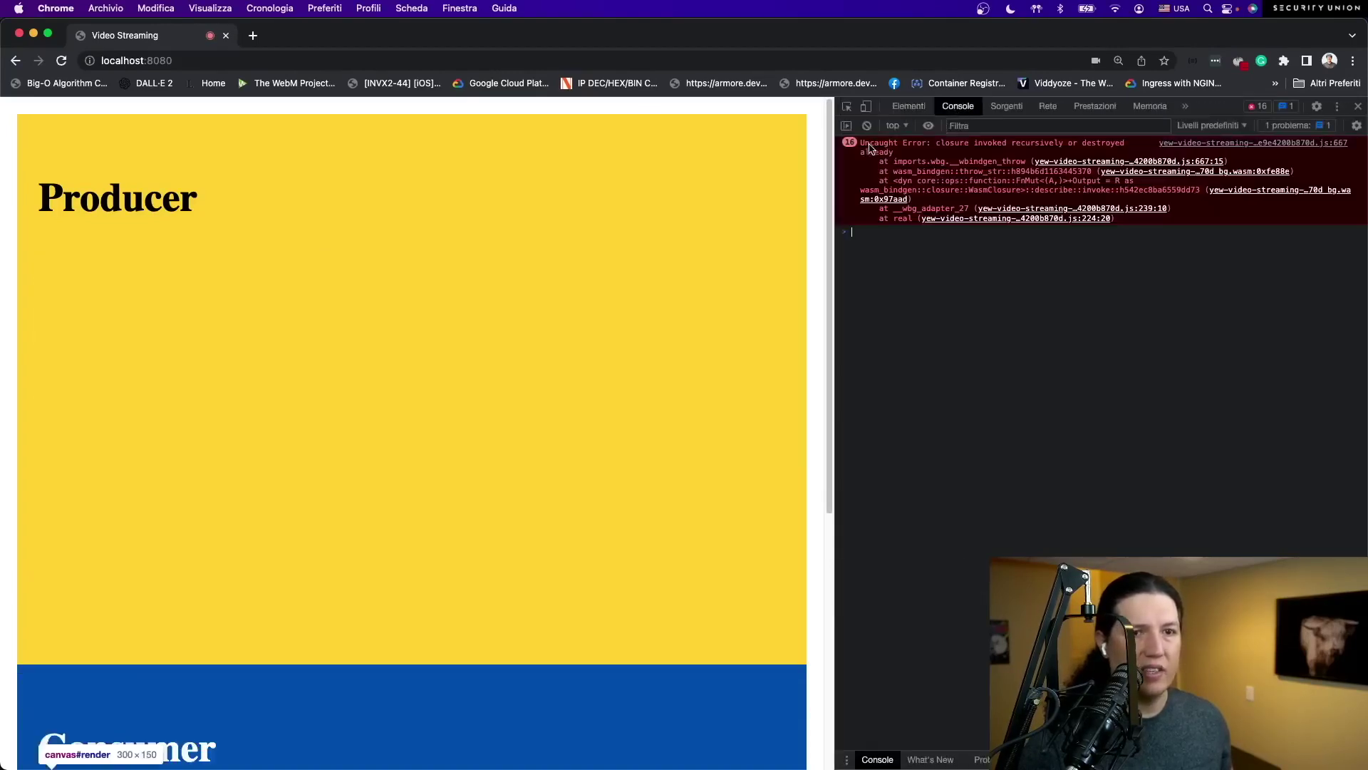
pyautogui.click(909, 106)
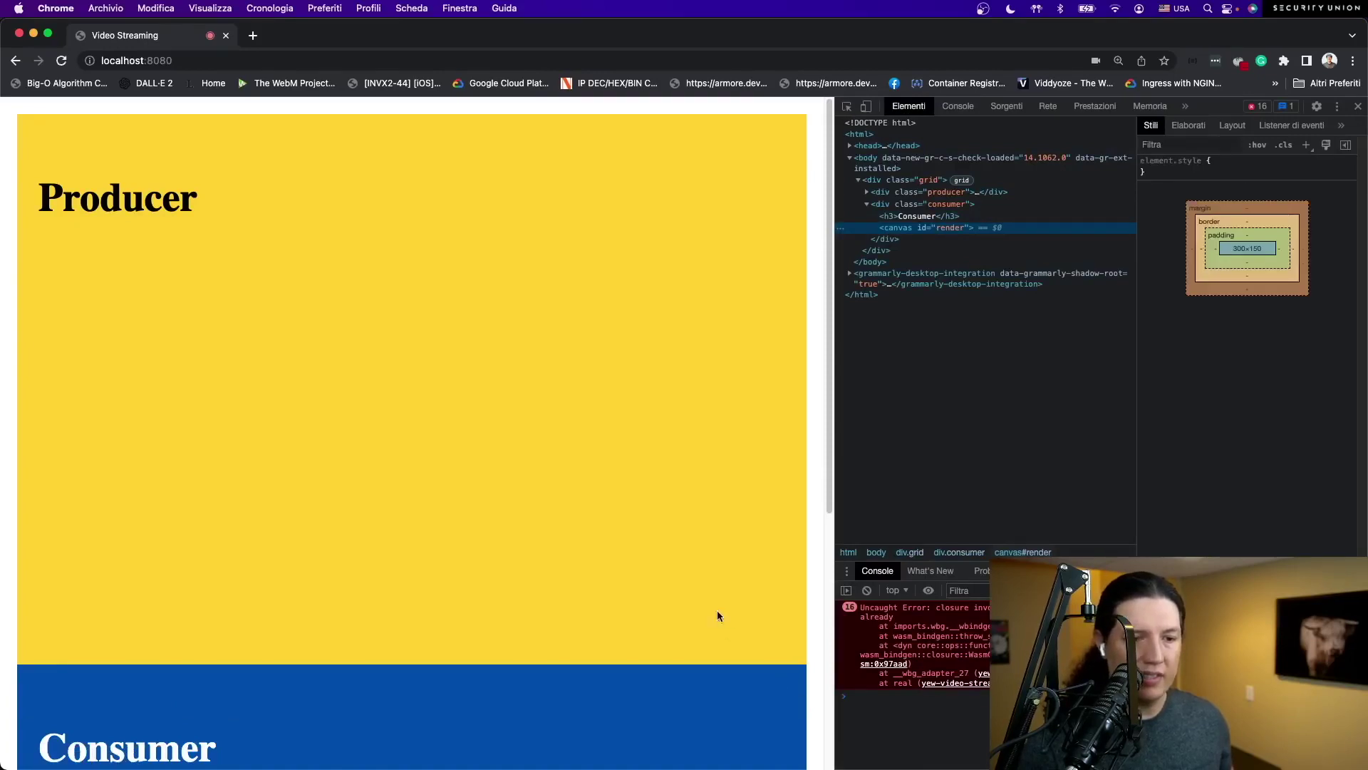
pyautogui.click(895, 616)
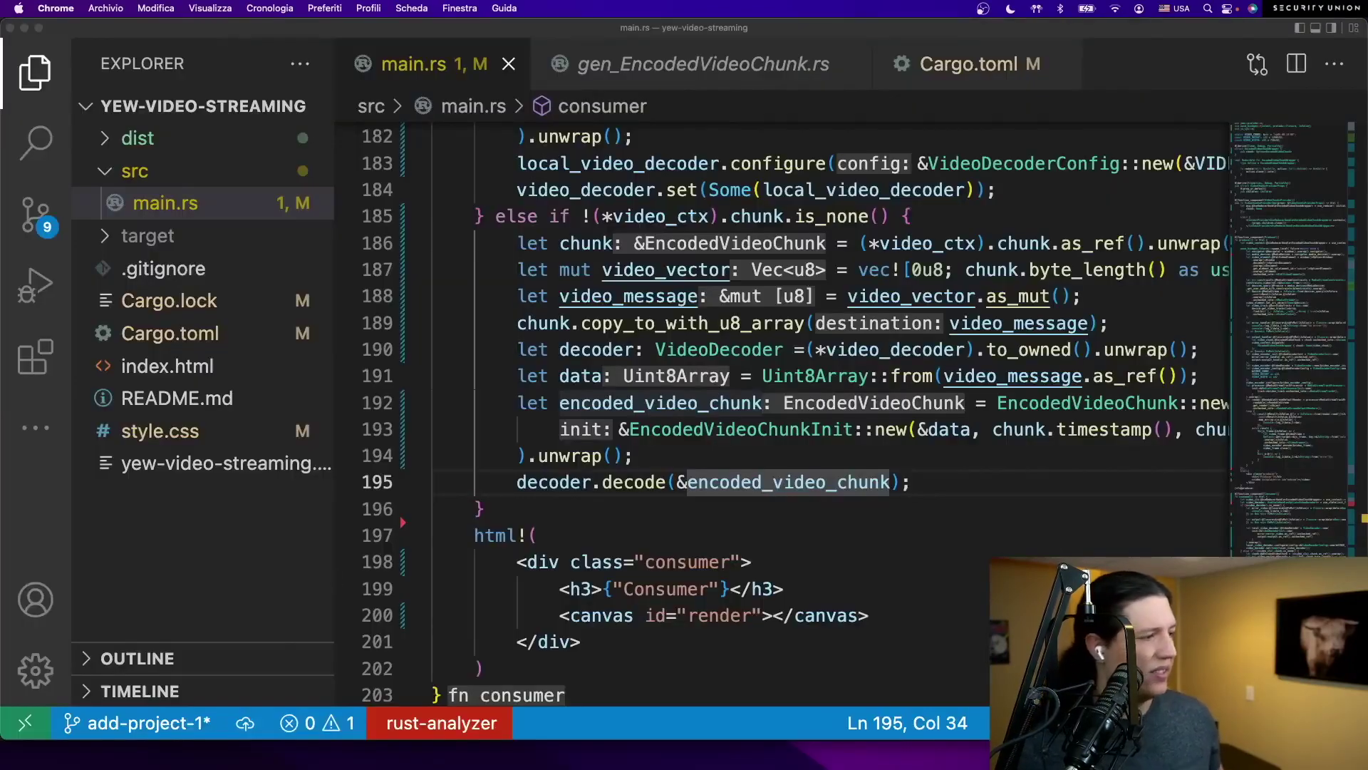
pyautogui.scroll(15, 513, 502)
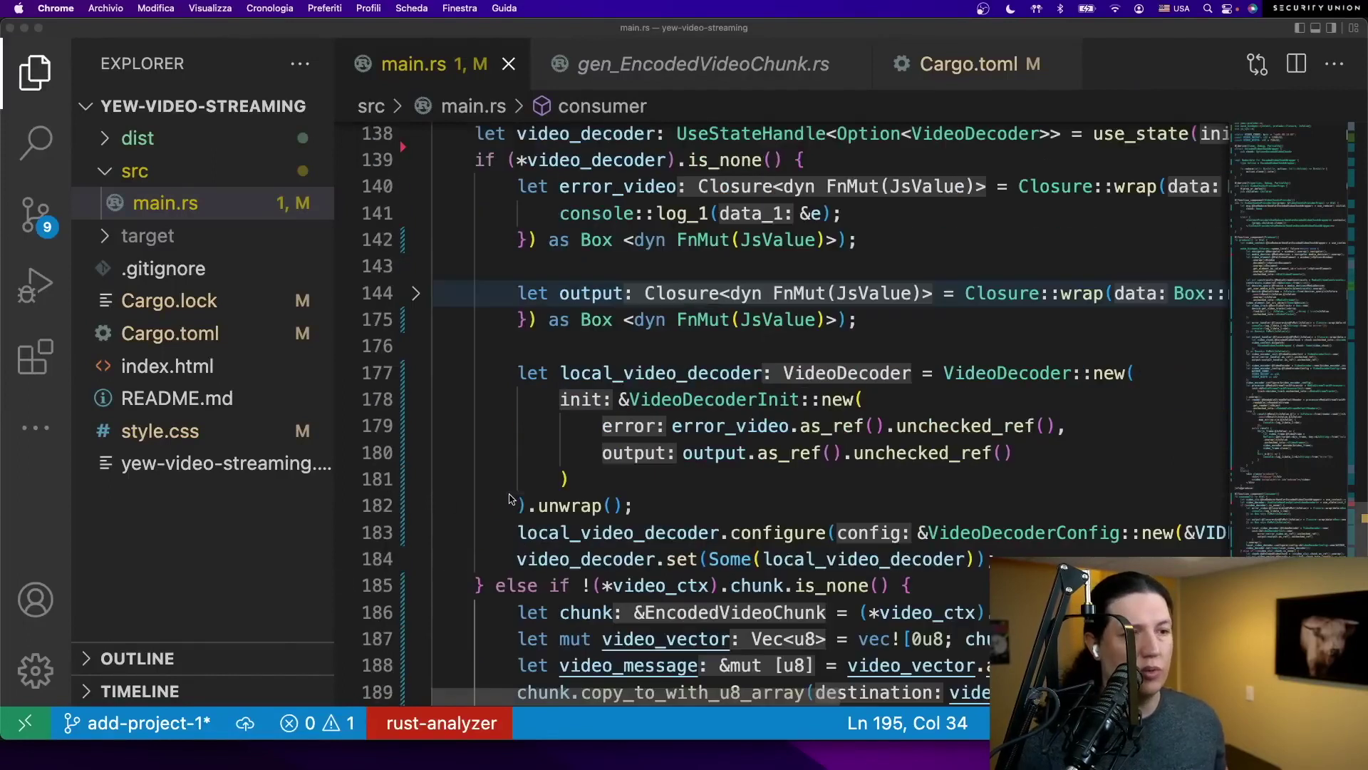
pyautogui.scroll(2, 573, 497)
pyautogui.scroll(-2, 570, 535)
# - Add error_video.forget(); and output.forget(); below the consumer's VideoDecoder::new call, then save main.rs
pyautogui.click(579, 423)
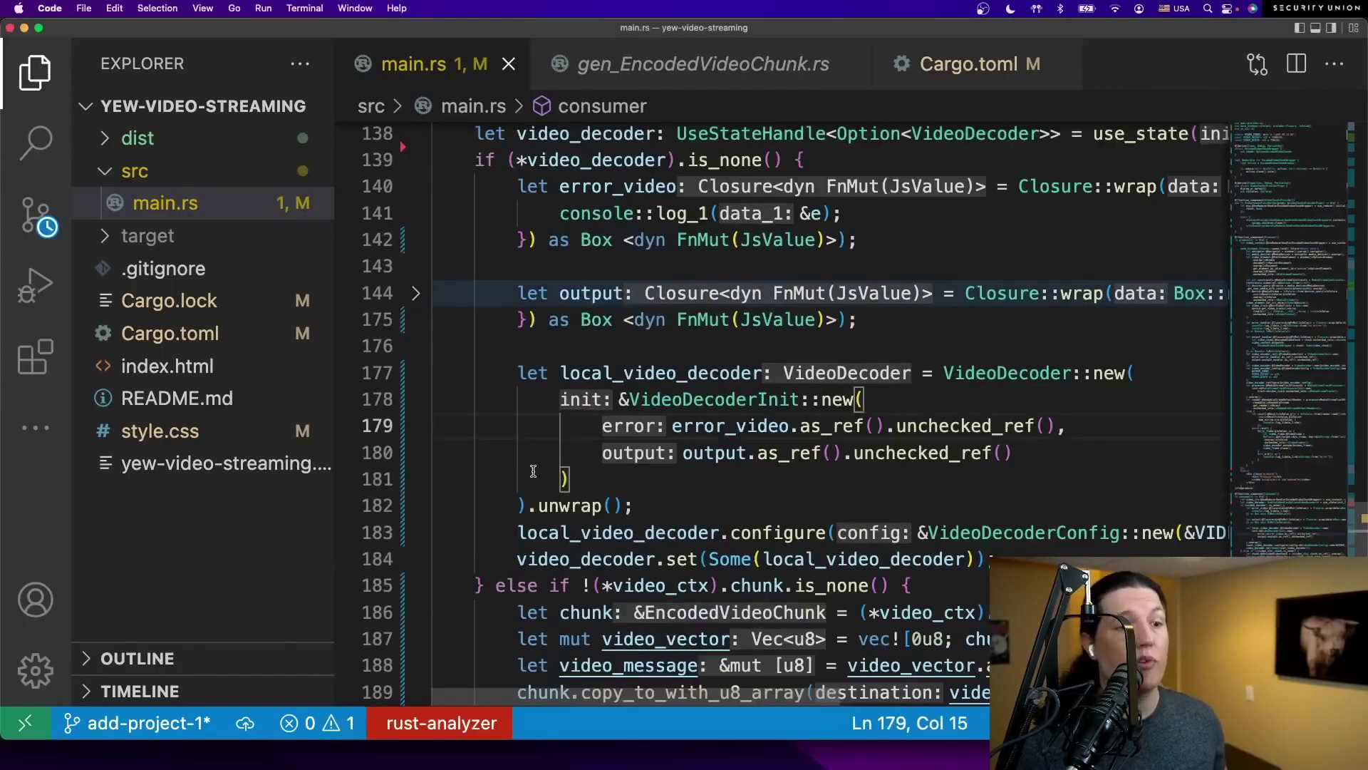
pyautogui.click(566, 346)
pyautogui.press('Tab')
pyautogui.press('Tab')
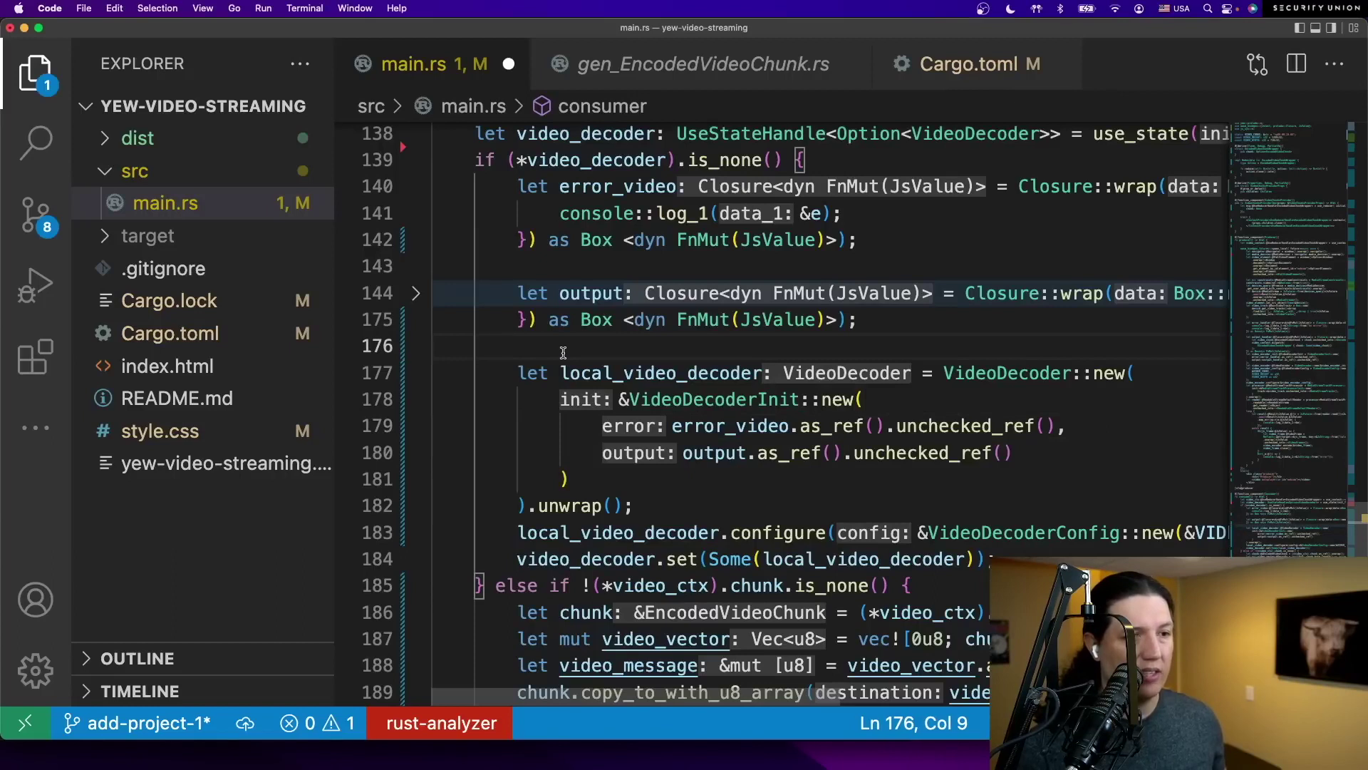
pyautogui.click(633, 506)
pyautogui.press('Return')
pyautogui.scroll(3, 586, 352)
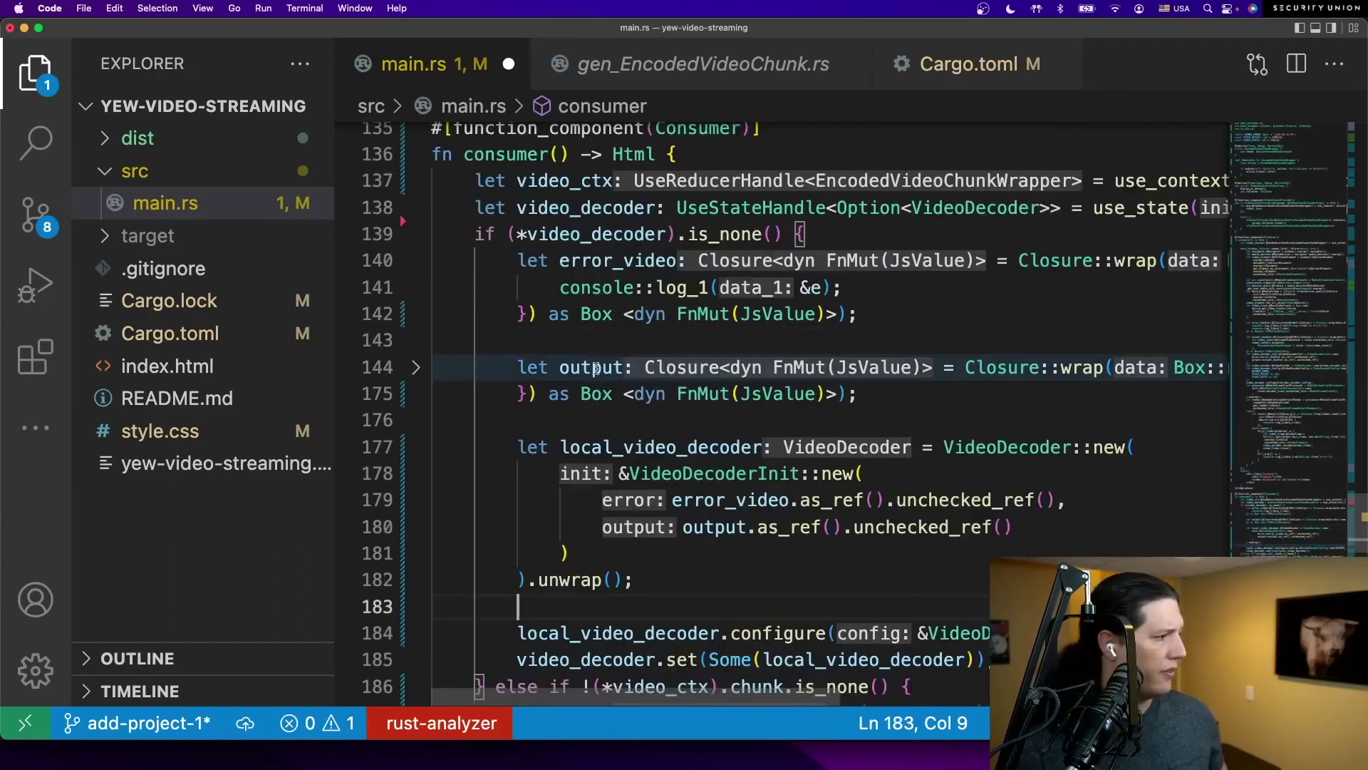
pyautogui.scroll(-2, 617, 470)
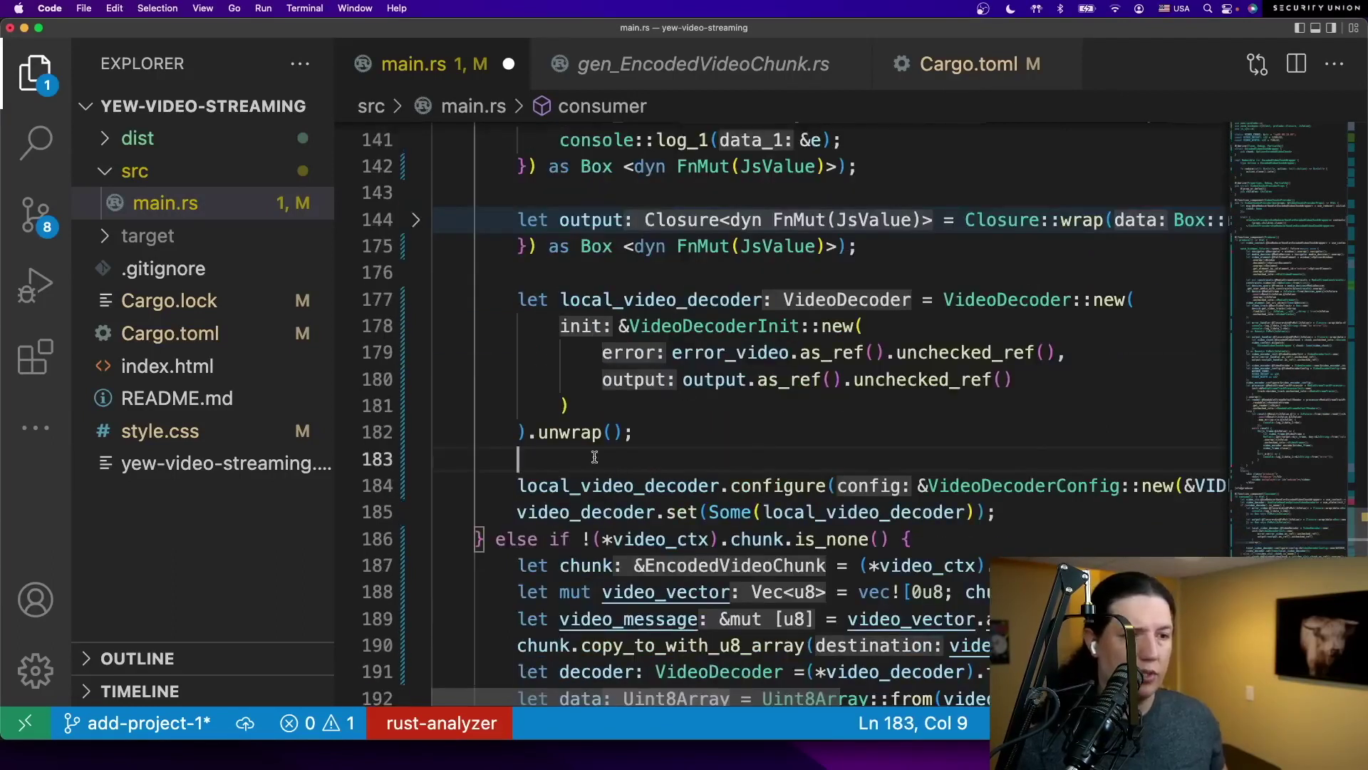
pyautogui.write('error_v')
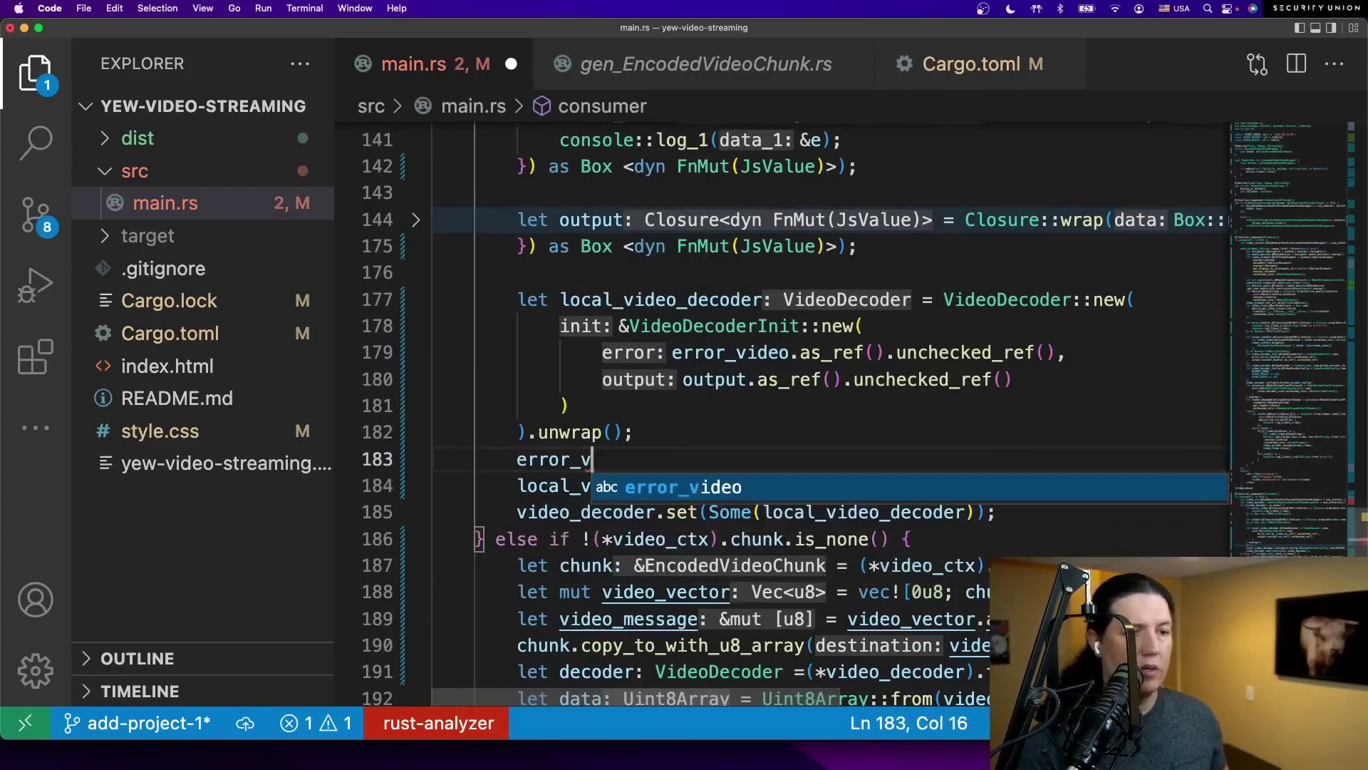
pyautogui.write('ideo.forge')
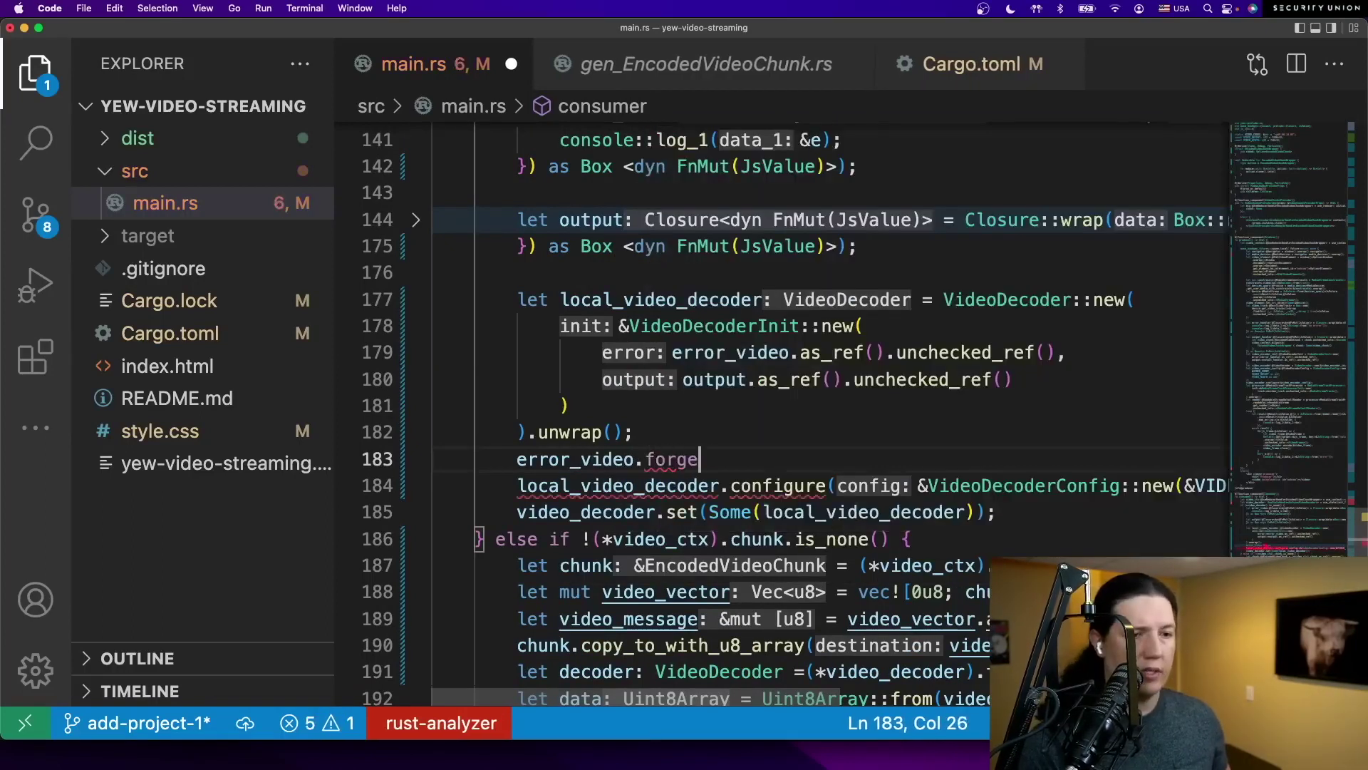
pyautogui.write('t()')
pyautogui.press('Return')
pyautogui.press('BackSpace')
pyautogui.press('BackSpace')
pyautogui.press('BackSpace')
pyautogui.write(';')
pyautogui.press('Return')
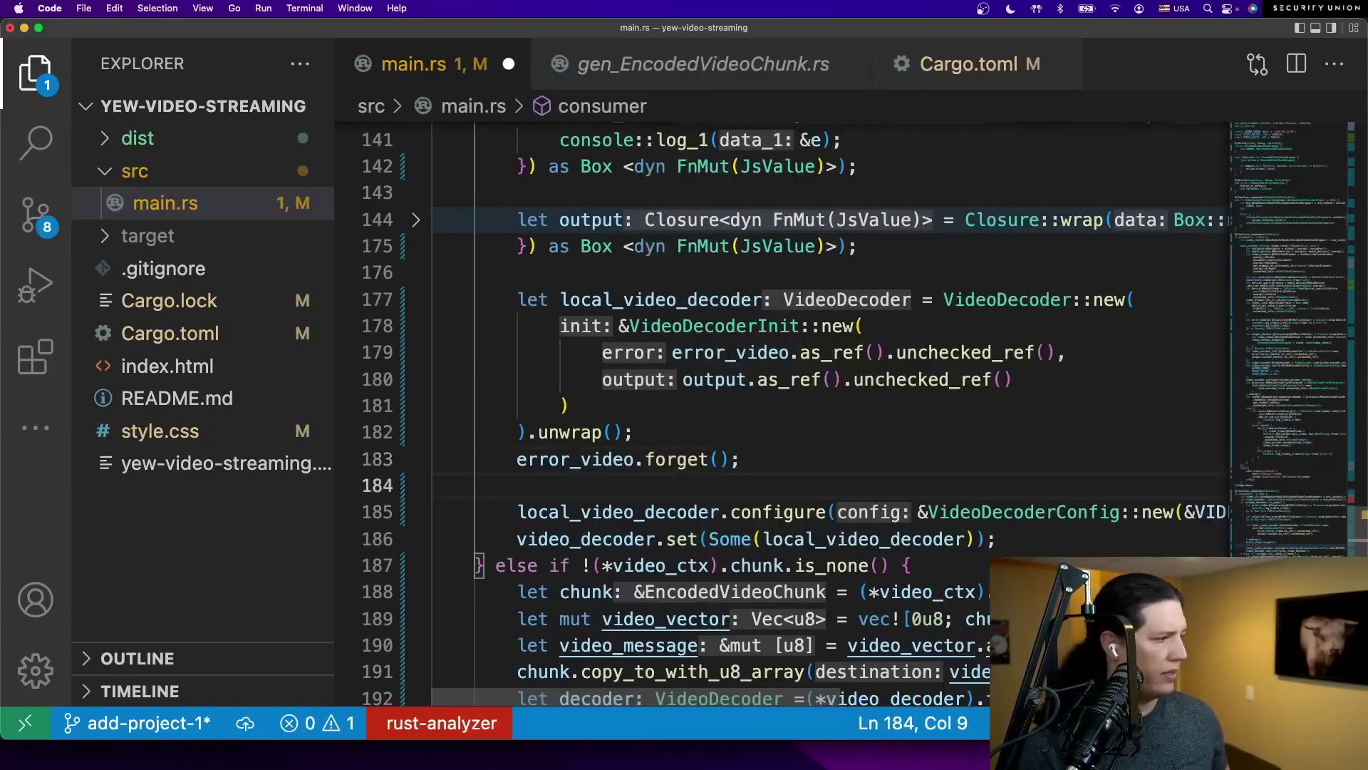
pyautogui.write('output.forget();')
pyautogui.press('super+s')
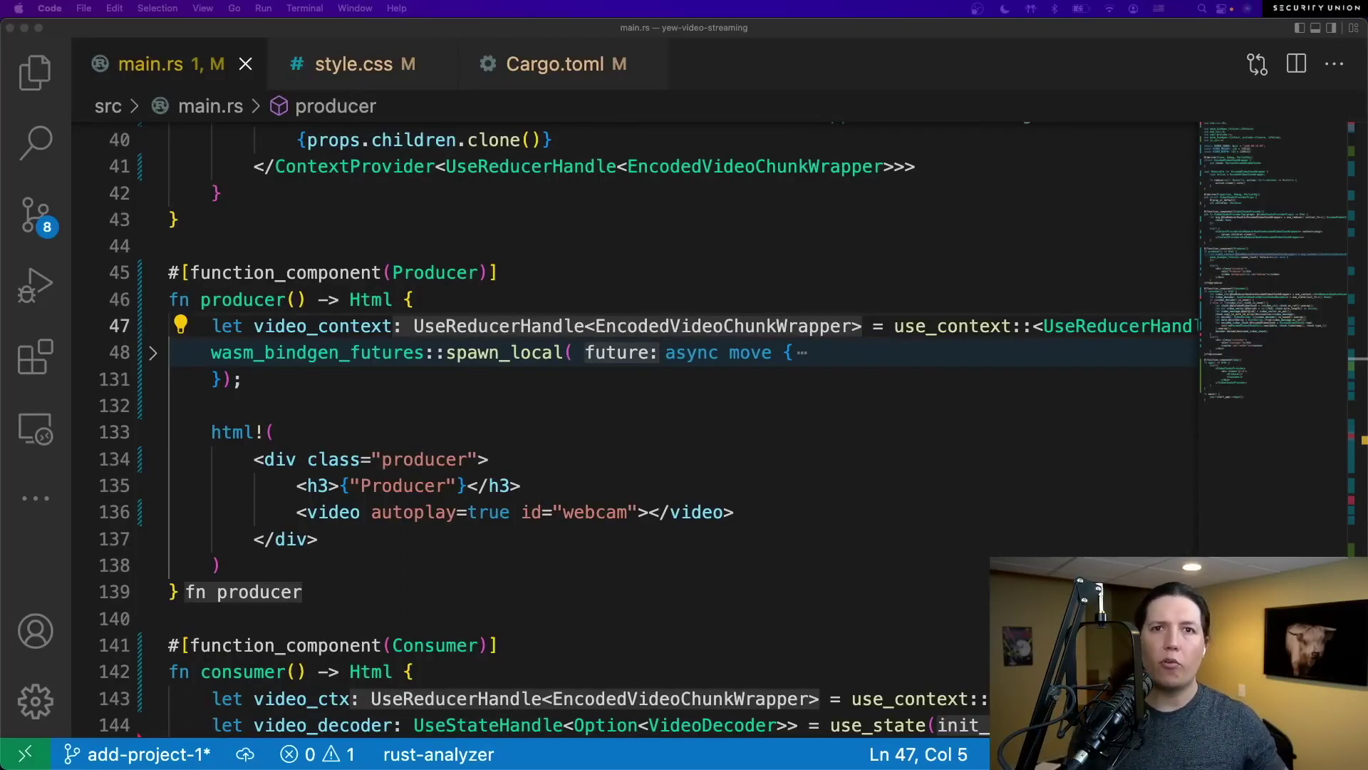
# - Open a use_effect_with_deps(move |_| { call above the folded producer spawn_local block
pyautogui.click(273, 378)
pyautogui.click(153, 353)
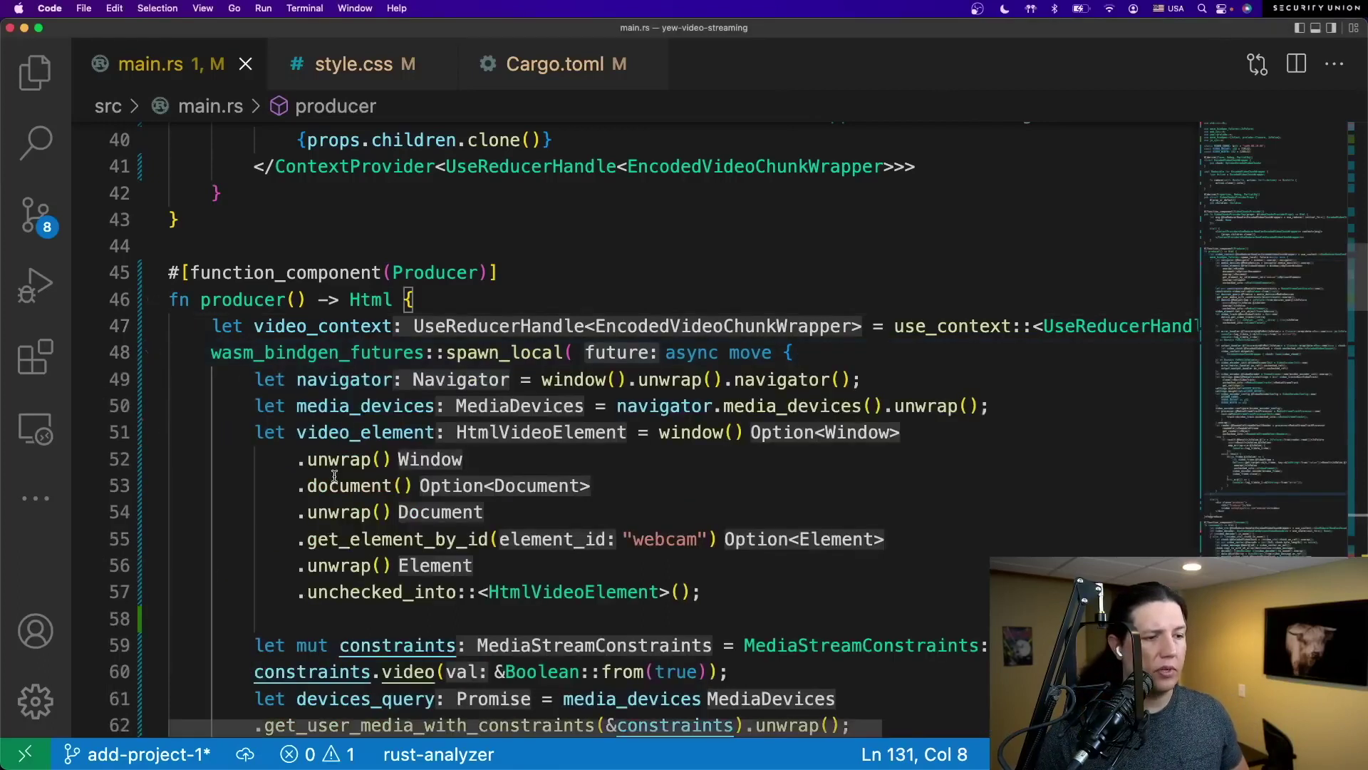
pyautogui.scroll(-3, 311, 433)
pyautogui.scroll(3, 295, 435)
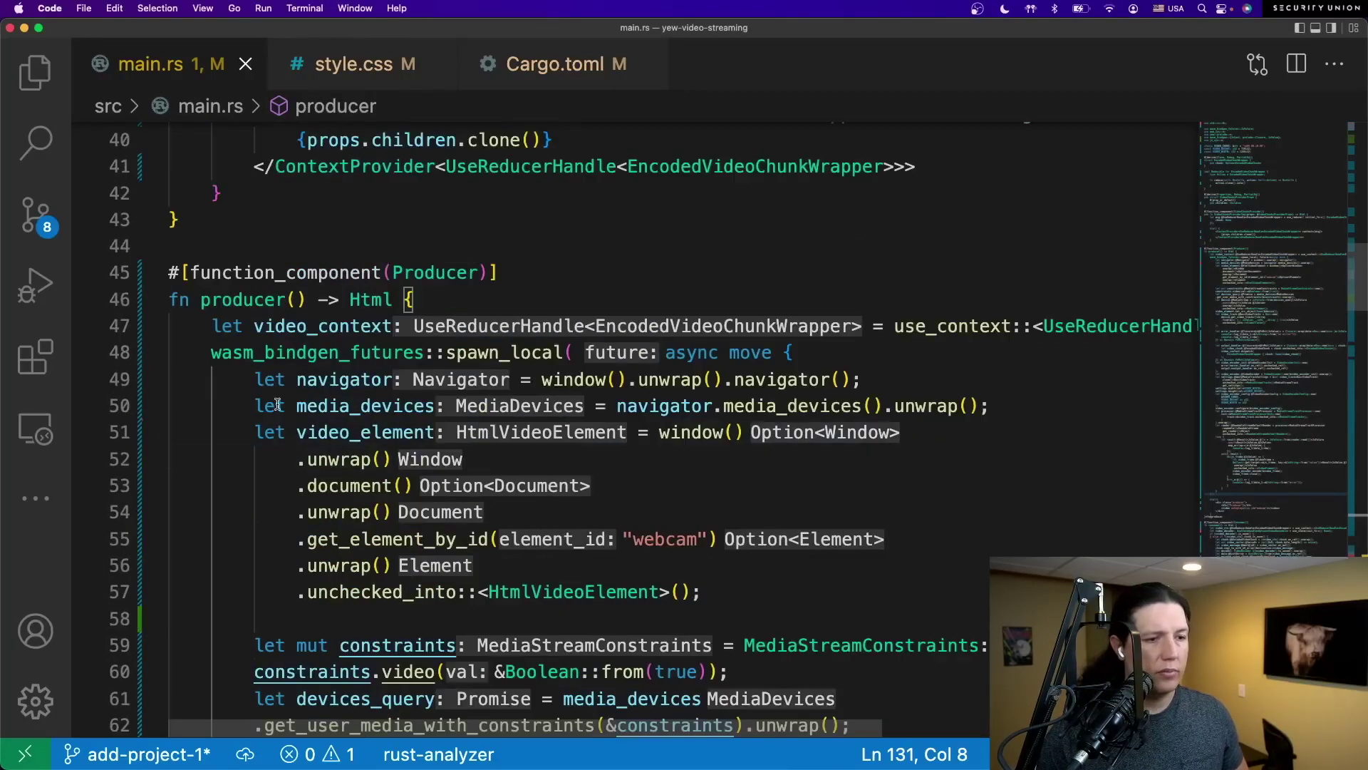
pyautogui.click(152, 353)
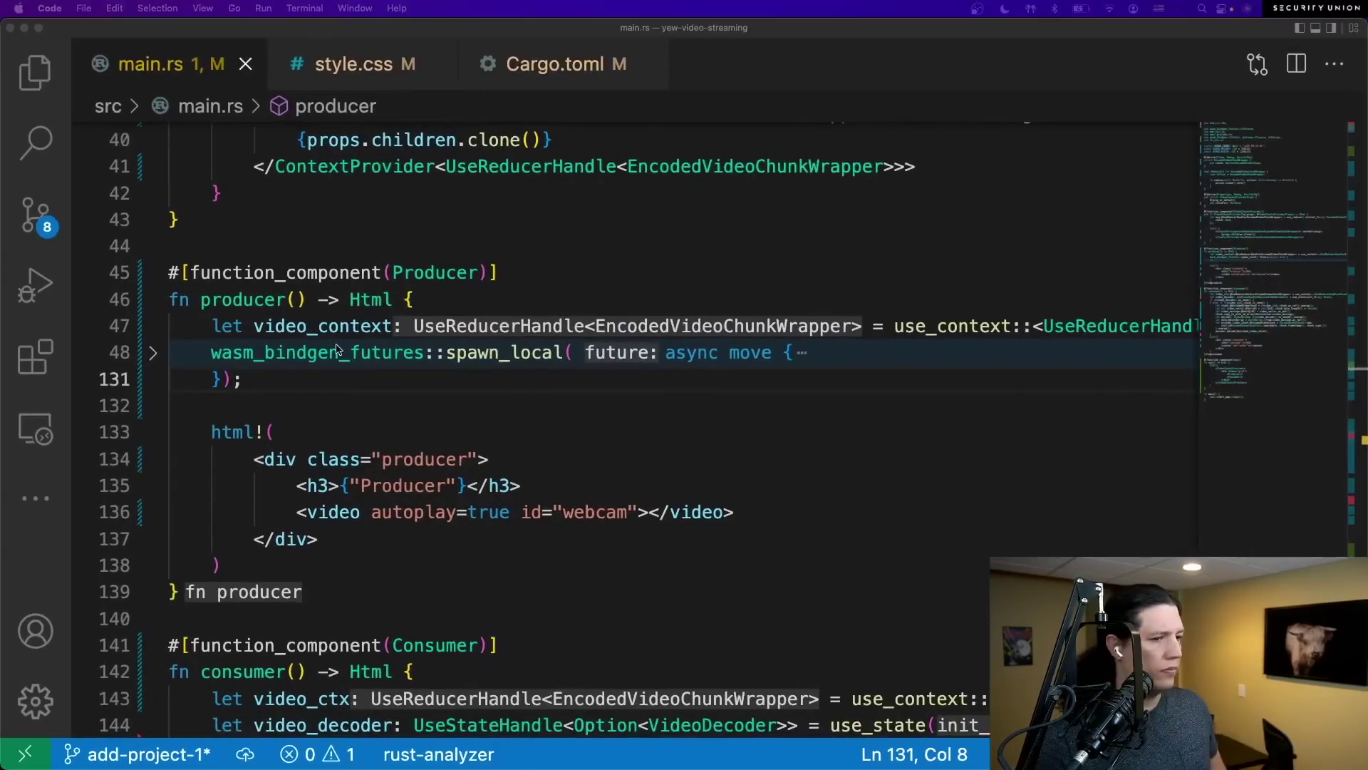
pyautogui.click(207, 353)
pyautogui.press('Return')
pyautogui.press('Up')
pyautogui.write('use_')
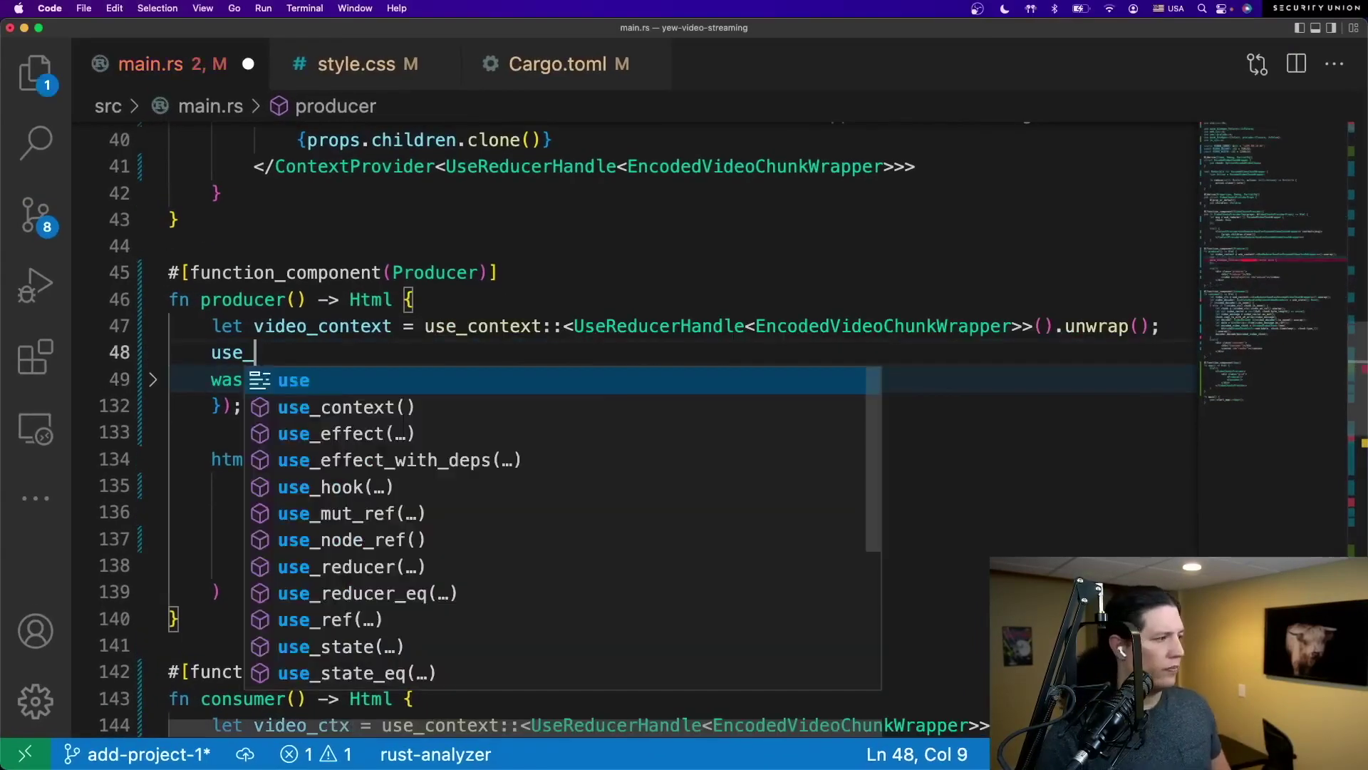
pyautogui.write('effect_with_deps( move |_|')
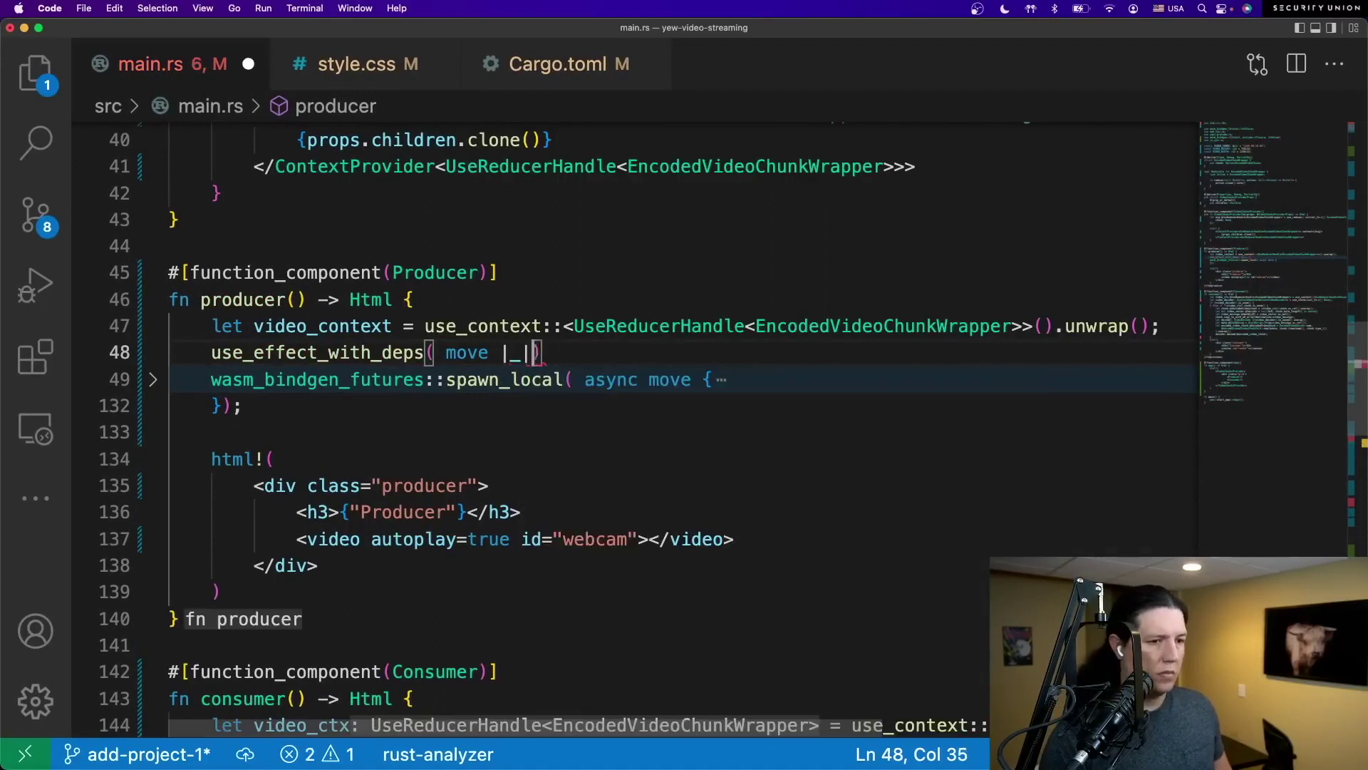
pyautogui.write(' {')
pyautogui.press('Delete')
pyautogui.press('Delete')
# - Close the hook after the block with a no-op || () cleanup and () dependencies
pyautogui.press('Down')
pyautogui.press('Down')
pyautogui.press('End')
pyautogui.press('Return')
pyautogui.write('|| ()')
pyautogui.press('Return')
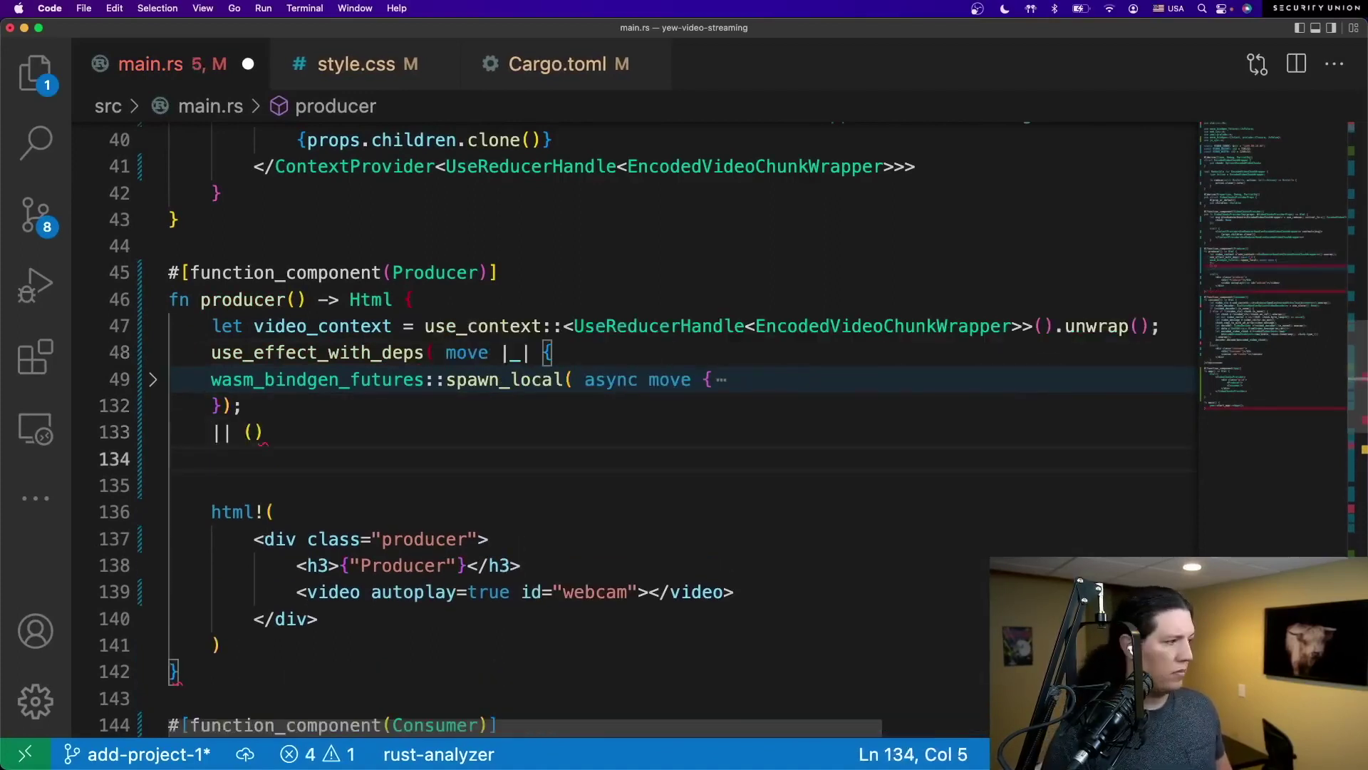
pyautogui.press('BackSpace')
pyautogui.write('}, (),')
pyautogui.press('Return')
pyautogui.write(');')
pyautogui.press('Up')
pyautogui.press('Up')
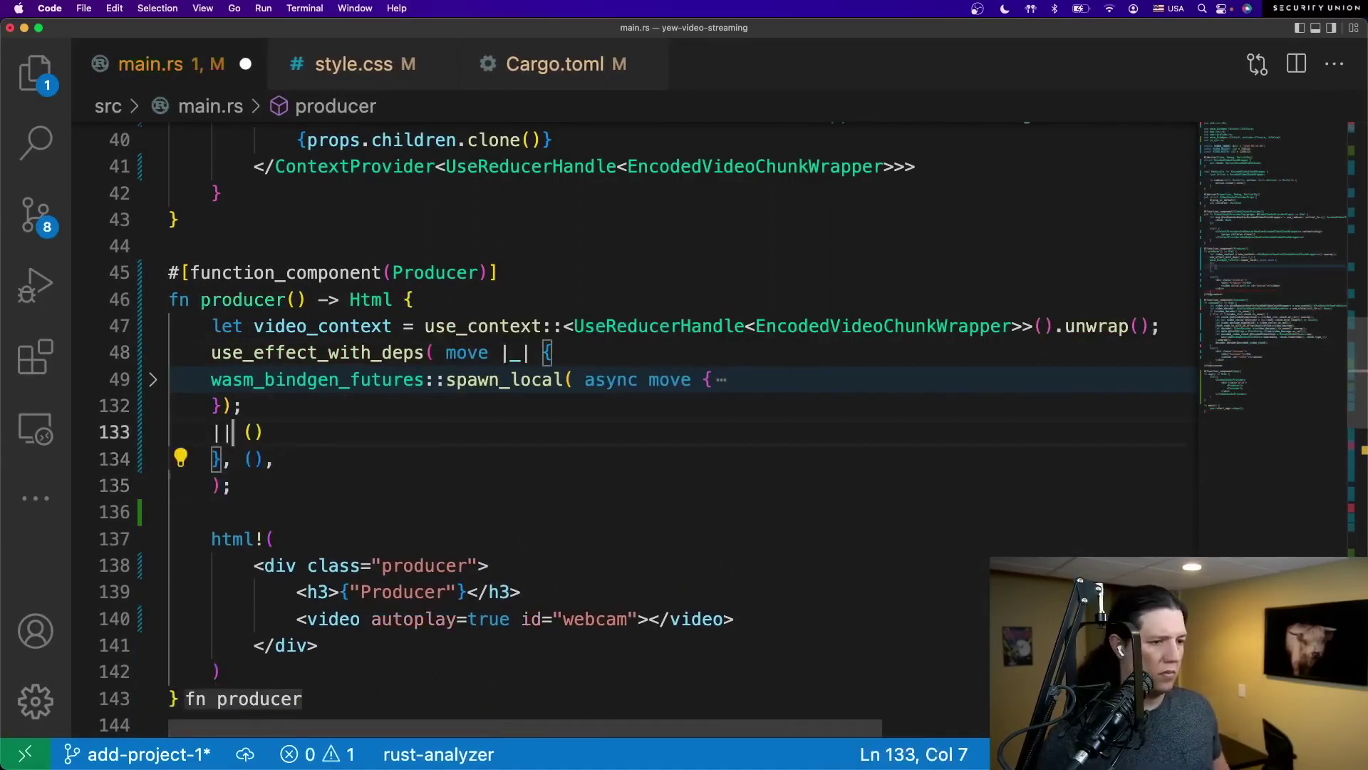
pyautogui.press('Up')
pyautogui.hotkey('shift', 'Up')
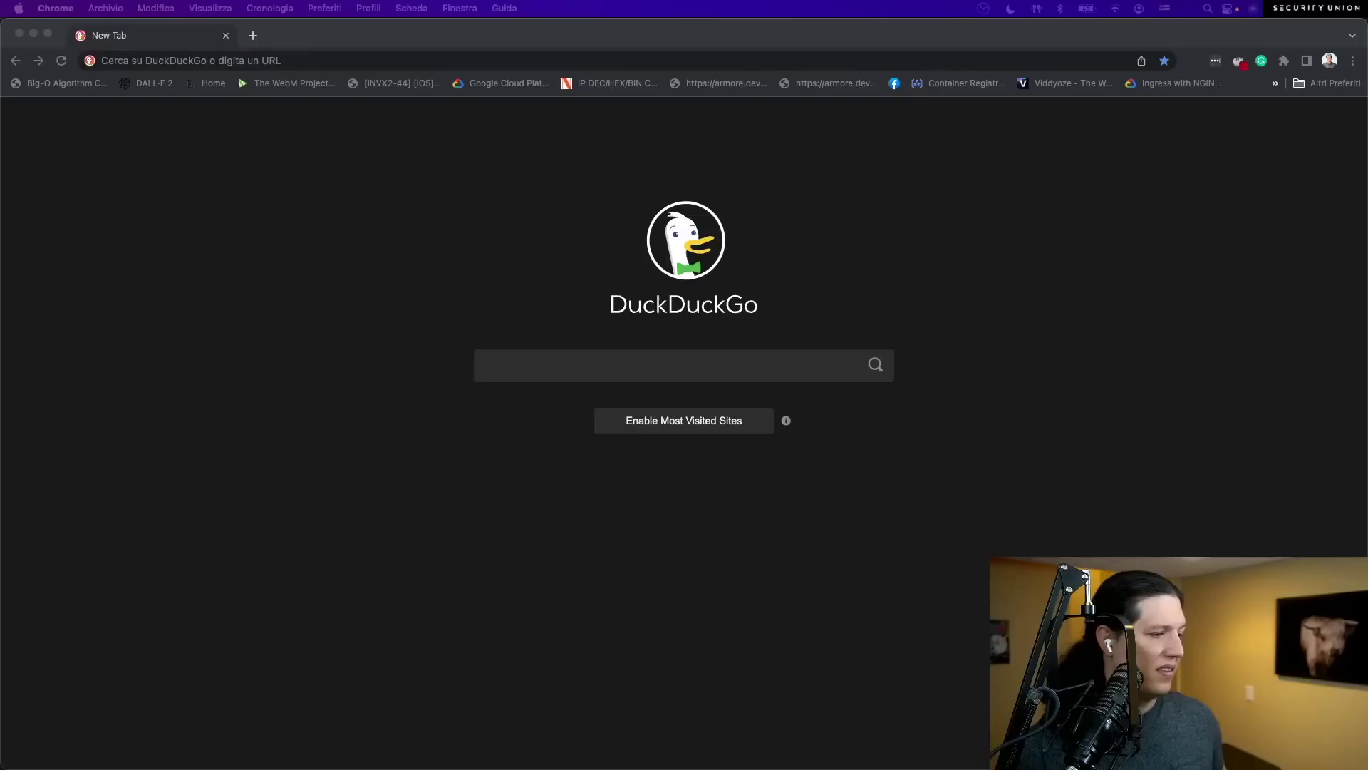
# - Load localhost:8080 in Chrome and check that the Producer and Consumer panels both show video
pyautogui.click(329, 60)
pyautogui.write('localhost:8080')
pyautogui.press('Return')
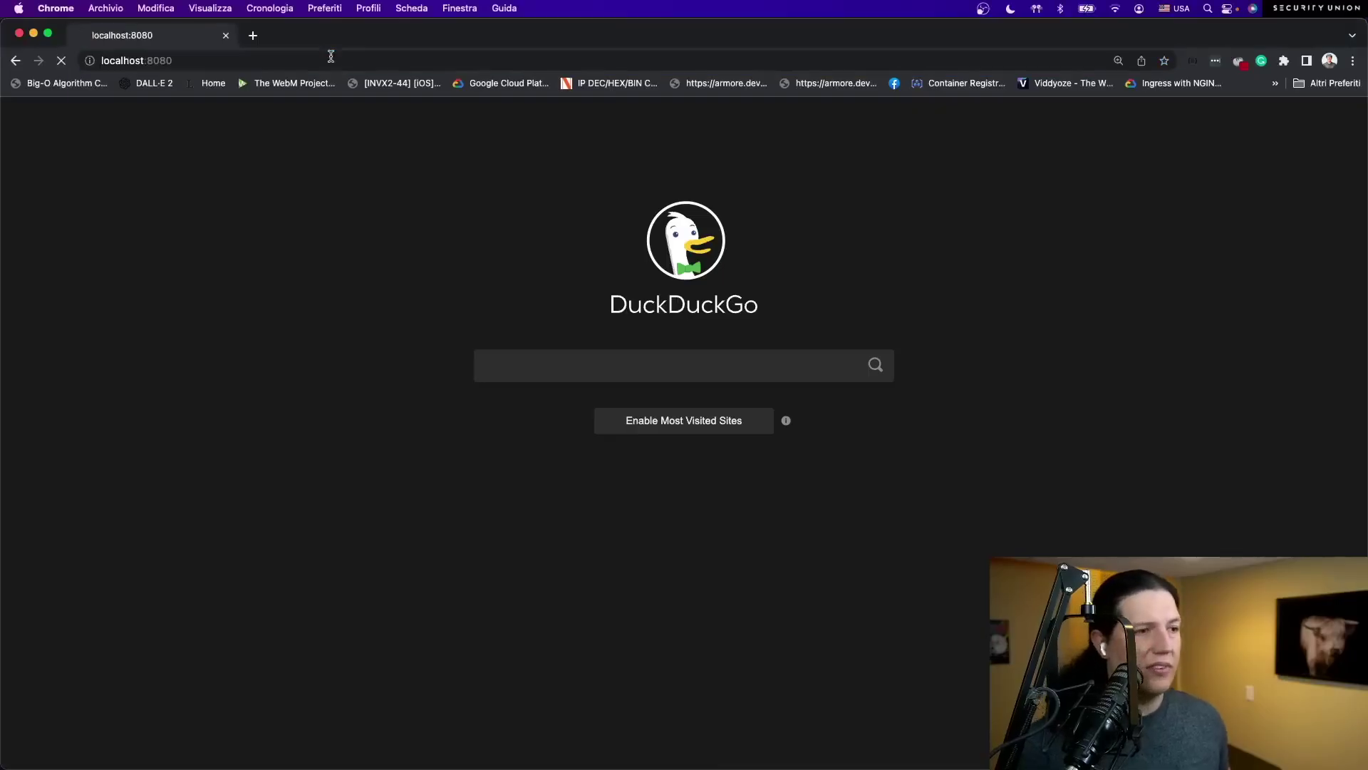
pyautogui.scroll(-1, 580, 230)
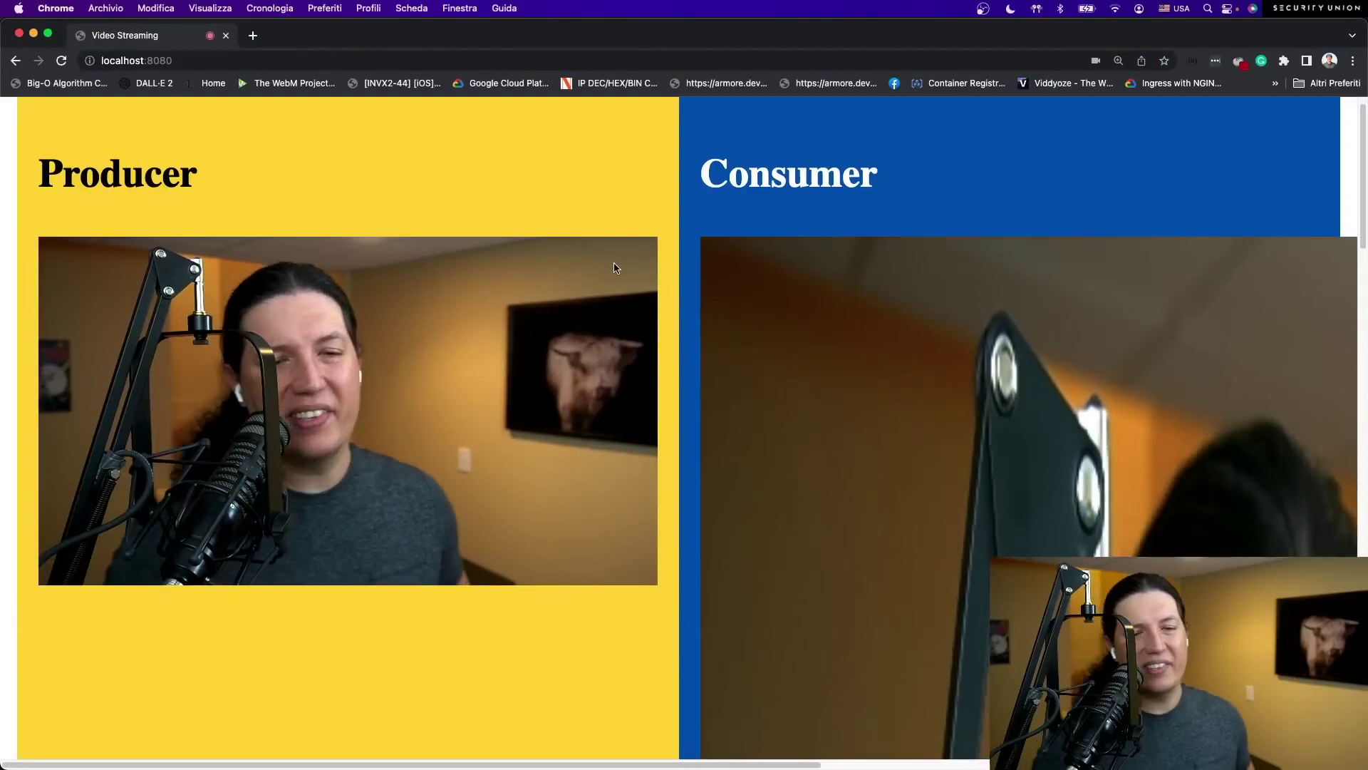
pyautogui.scroll(-4, 609, 257)
pyautogui.scroll(-5, 634, 286)
pyautogui.scroll(10, 635, 285)
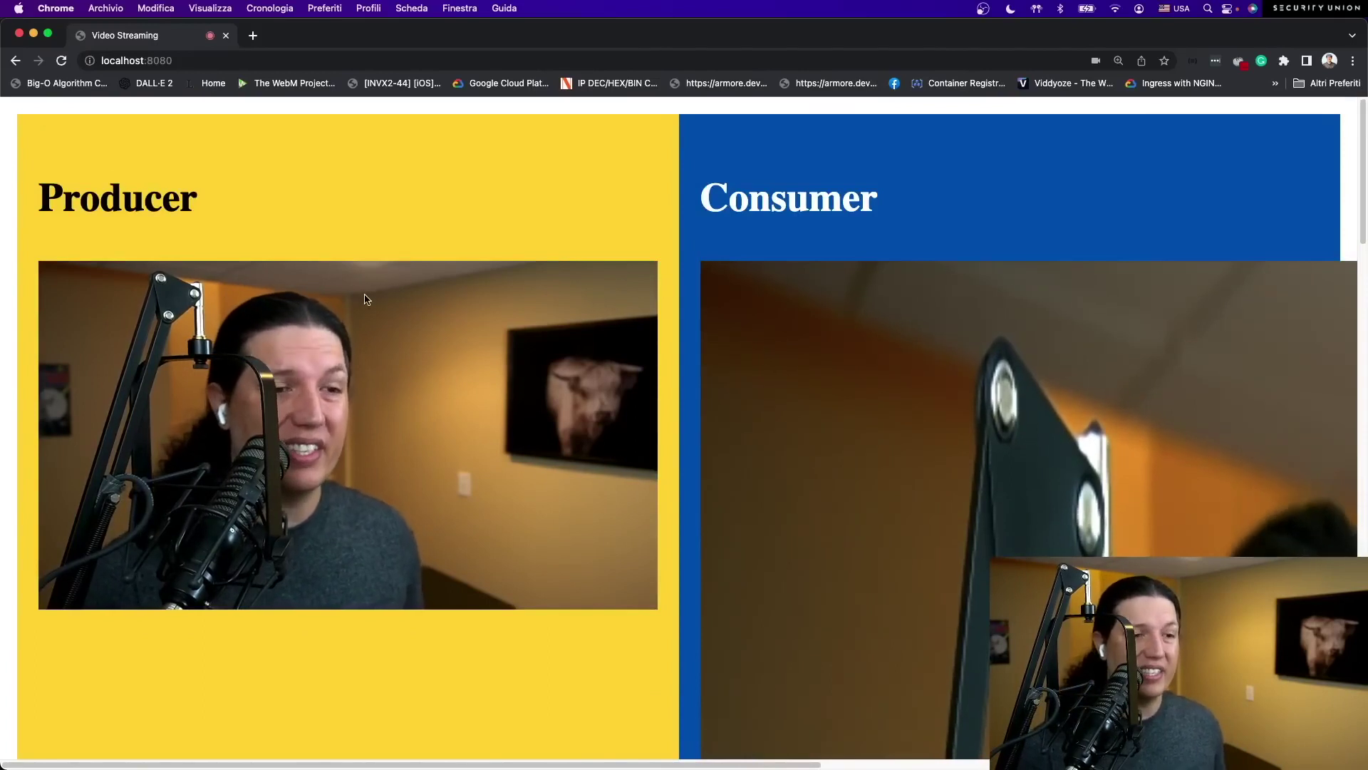
pyautogui.hotkey('ctrl', 'Up')
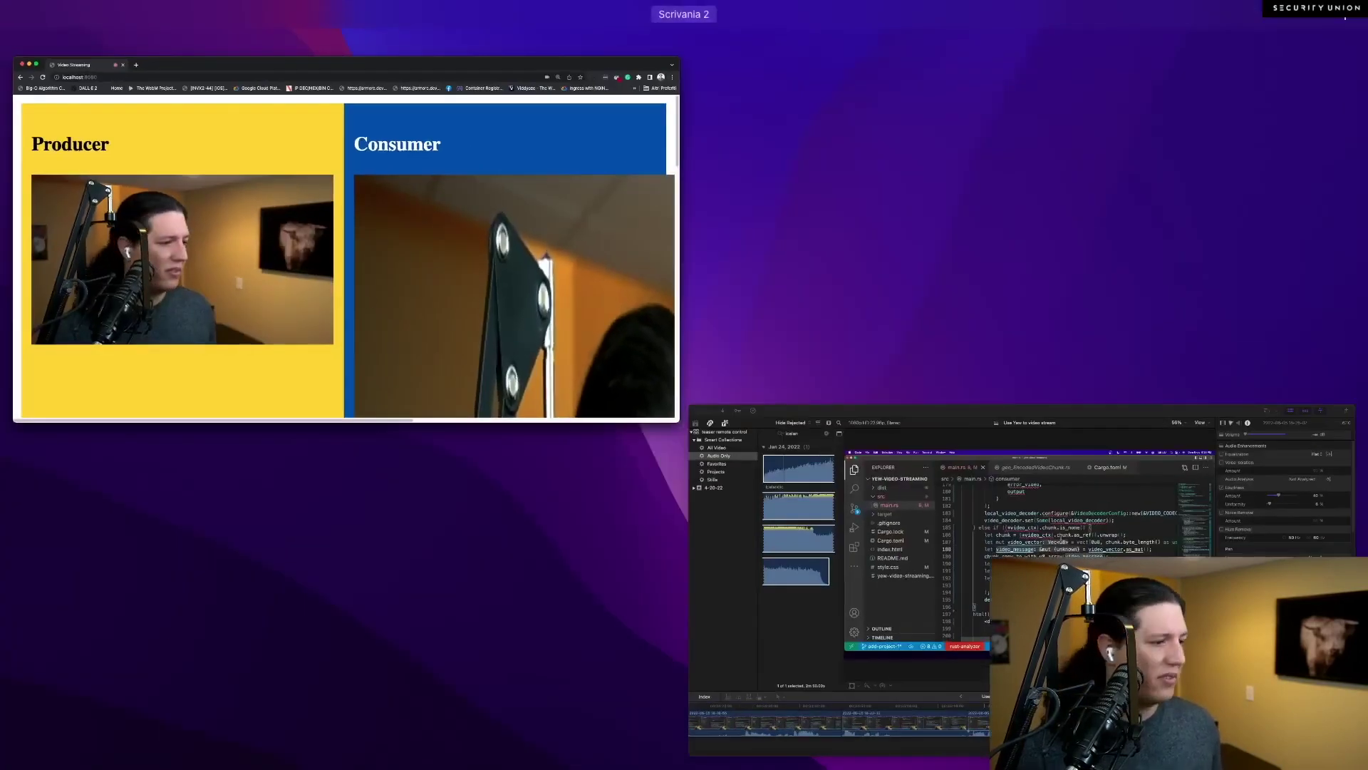
pyautogui.hotkey('ctrl', 'Up')
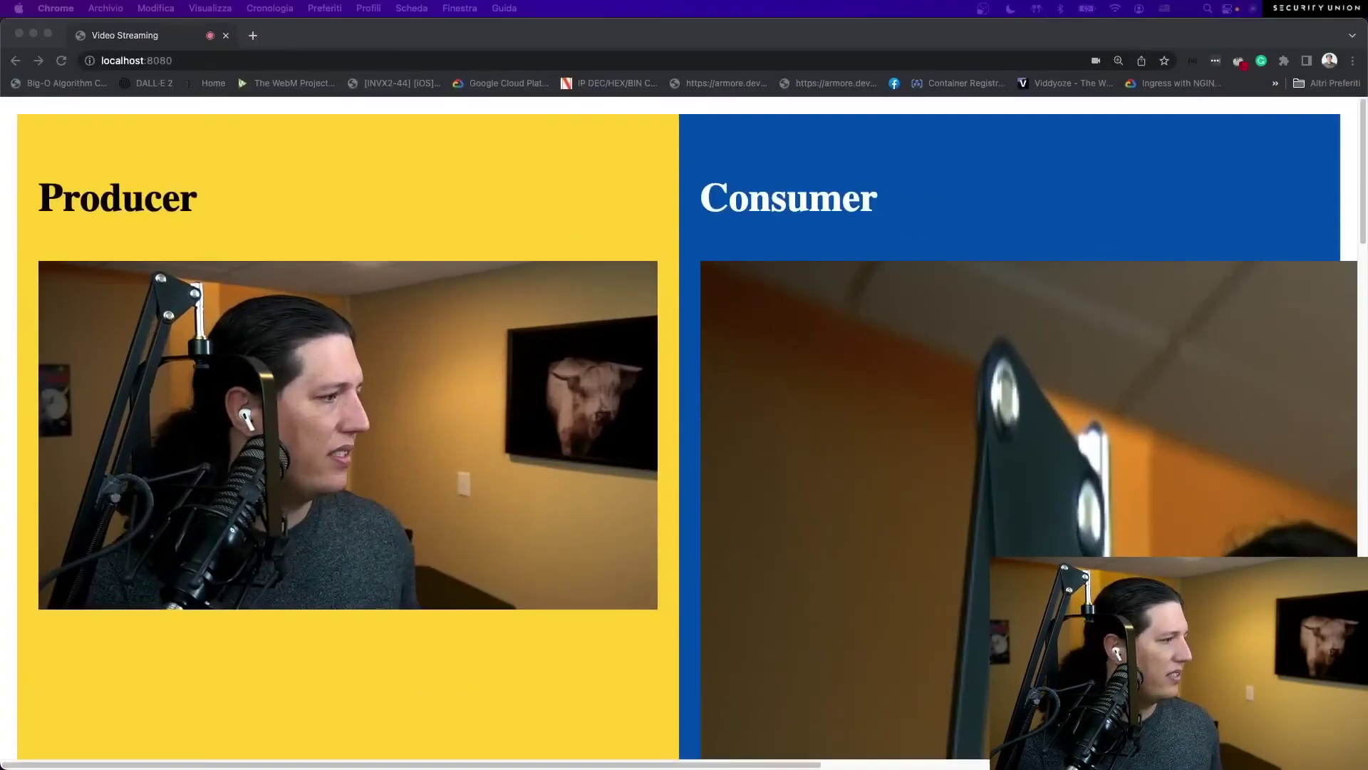
pyautogui.hotkey('ctrl', 'Up')
pyautogui.hotkey('ctrl', 'Up')
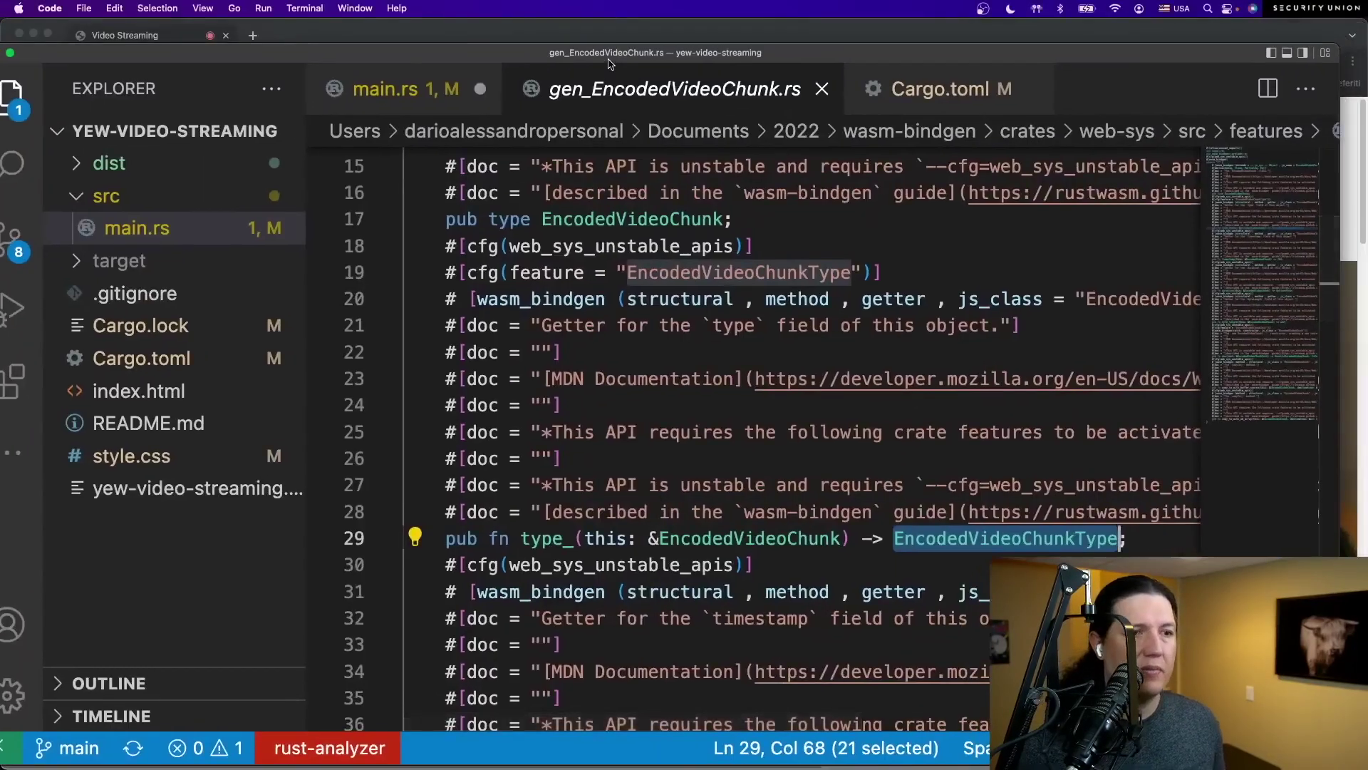
pyautogui.doubleClick(608, 65)
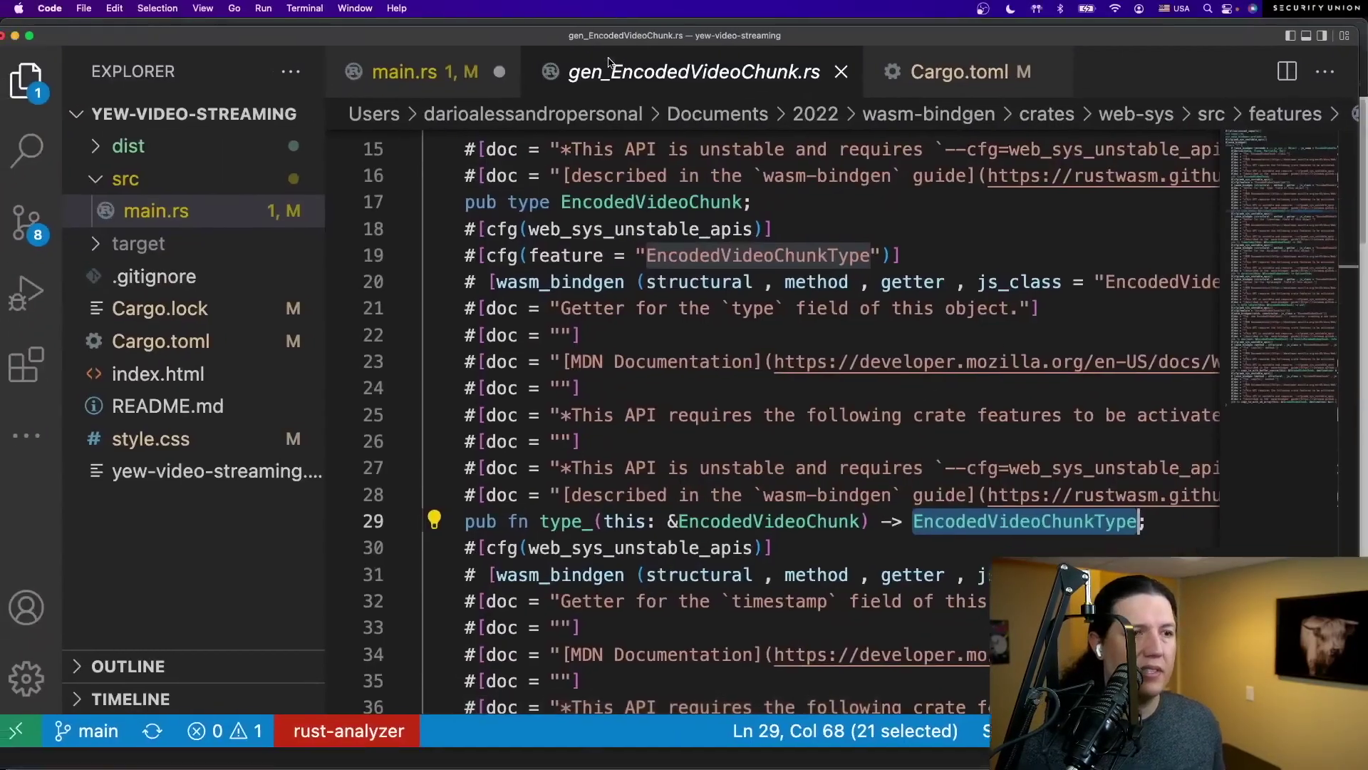
# - Add a #render { width: 100%; } rule below #webcam in style.css, then save and reload Chrome
pyautogui.click(850, 64)
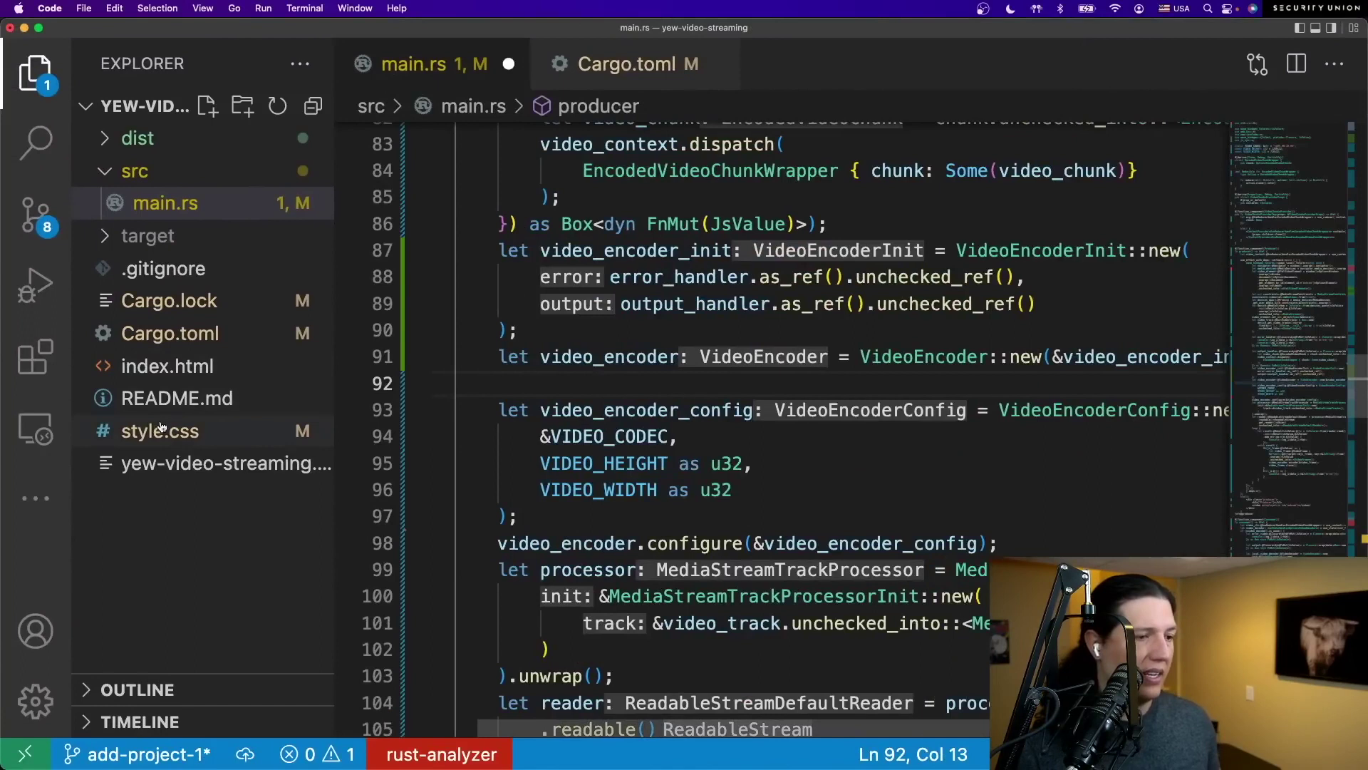
pyautogui.click(159, 431)
pyautogui.scroll(-3, 569, 471)
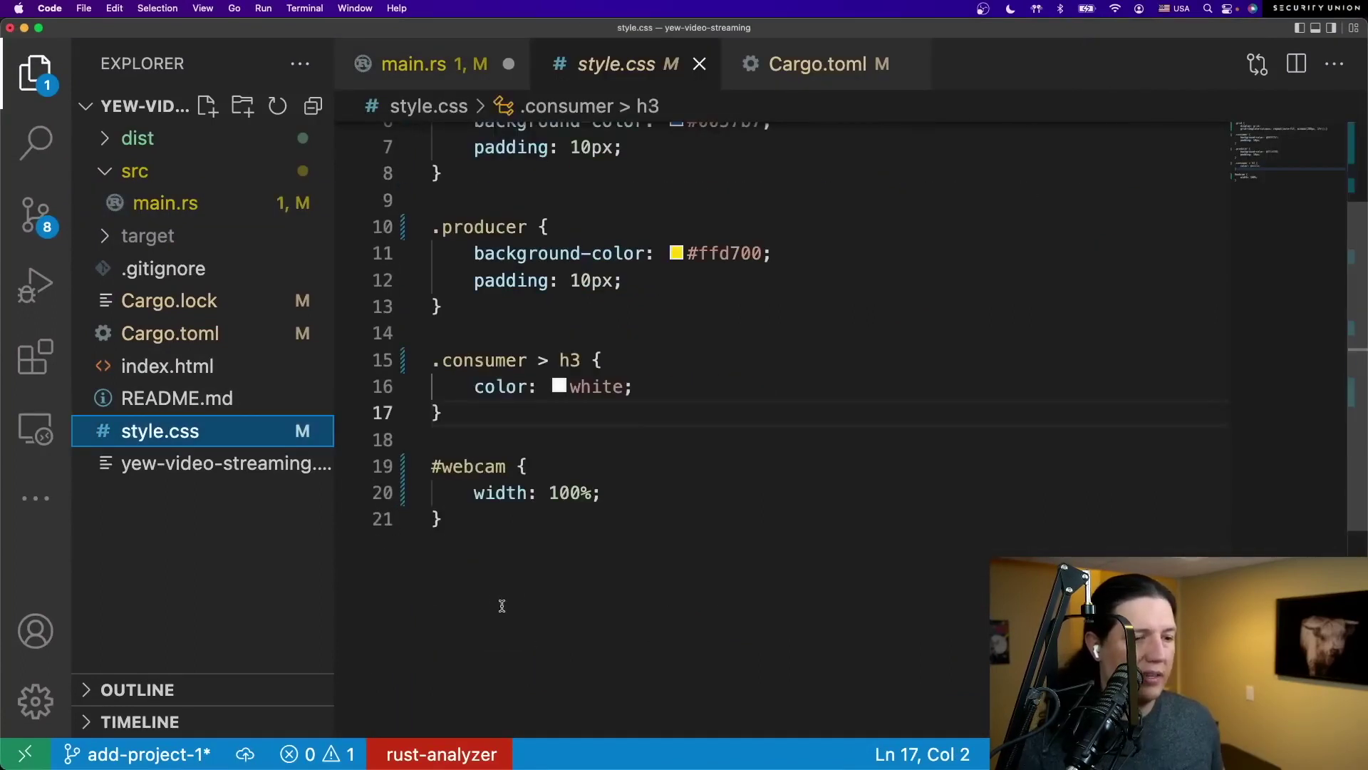
pyautogui.click(496, 521)
pyautogui.press('Return')
pyautogui.press('Return')
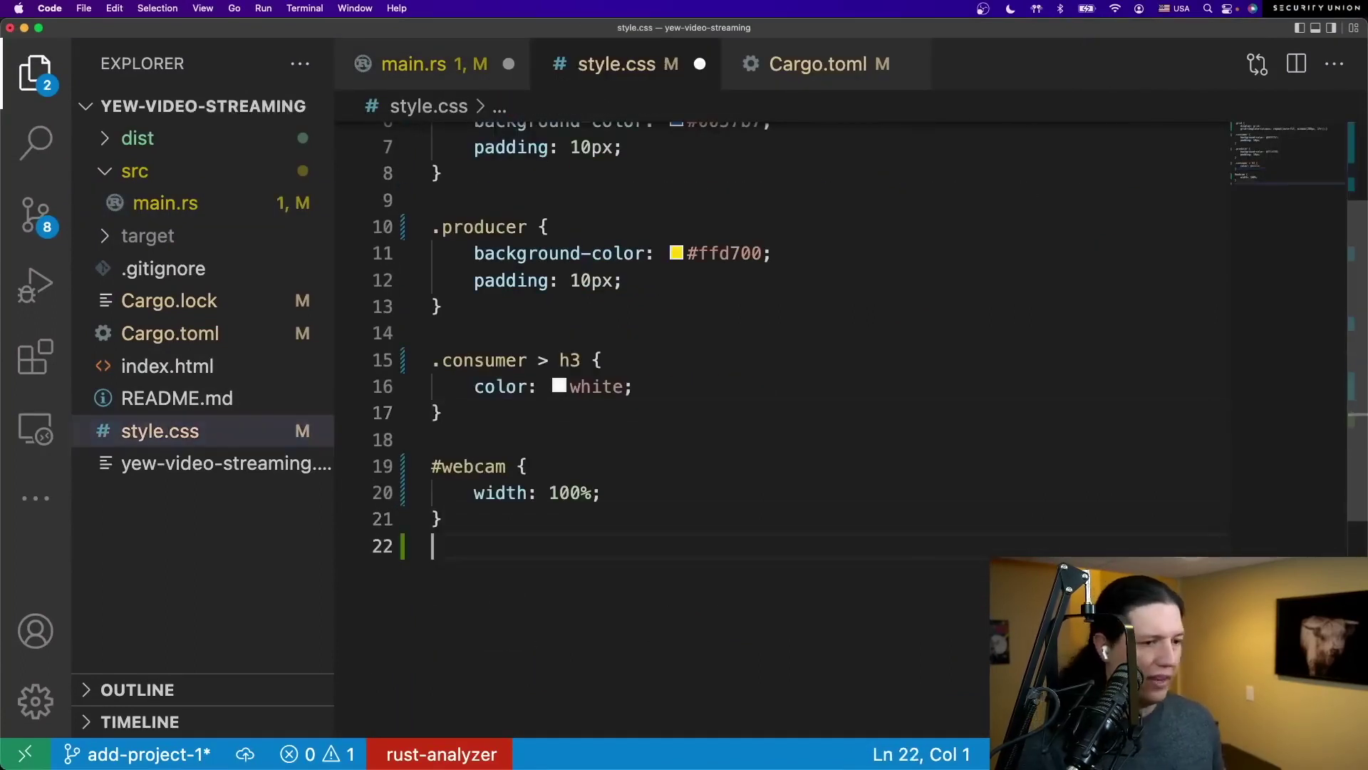
pyautogui.press('Return')
pyautogui.write('#canvas {')
pyautogui.press('Return')
pyautogui.write('w')
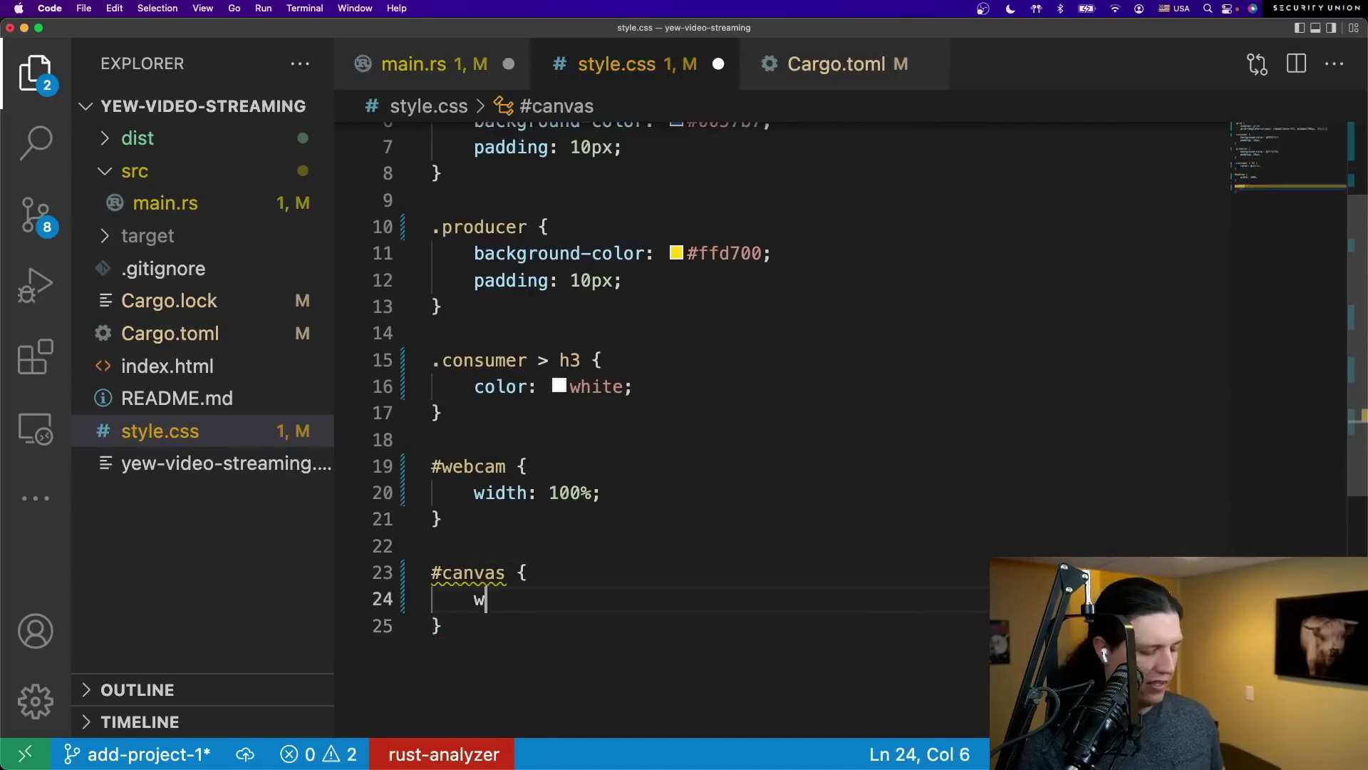
pyautogui.write('idth: 100%')
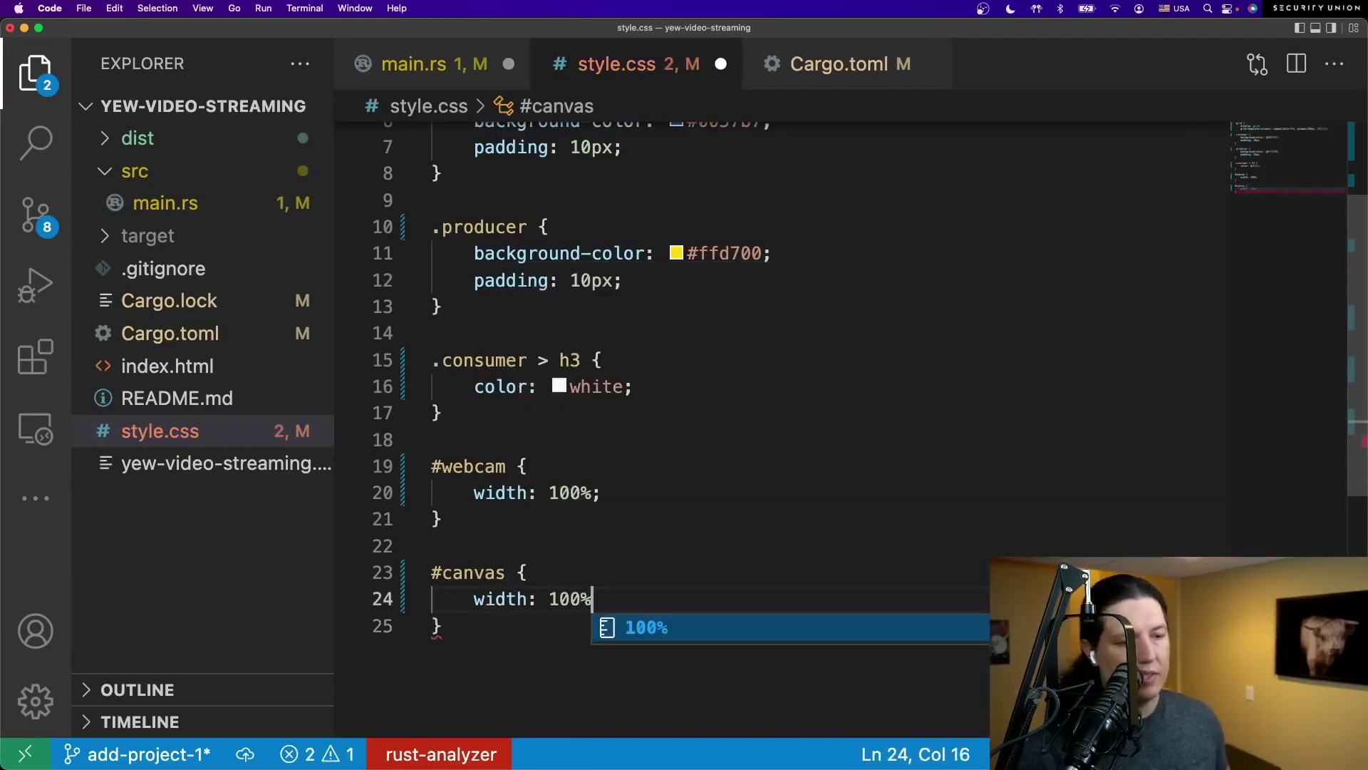
pyautogui.write(';')
pyautogui.doubleClick(480, 573)
pyautogui.write('render')
pyautogui.press('super+s')
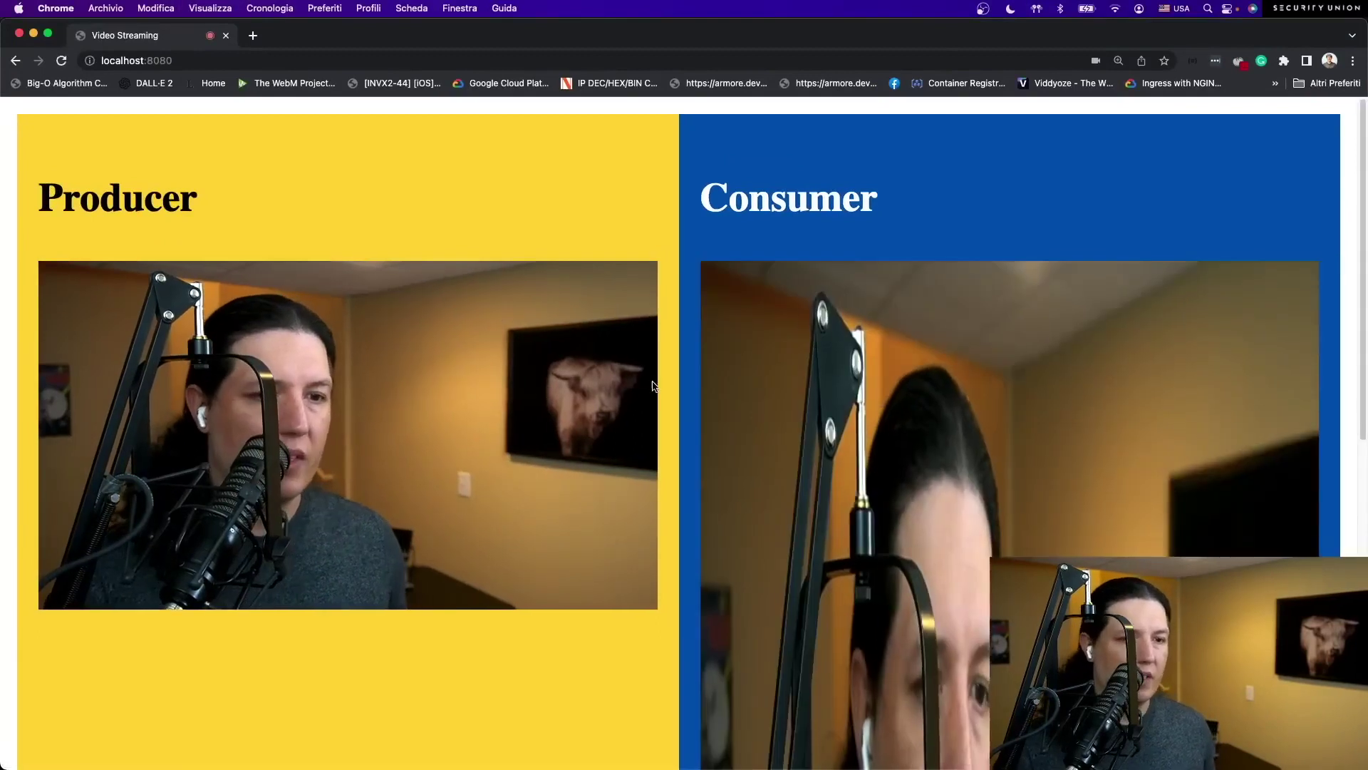
pyautogui.scroll(-3, 654, 384)
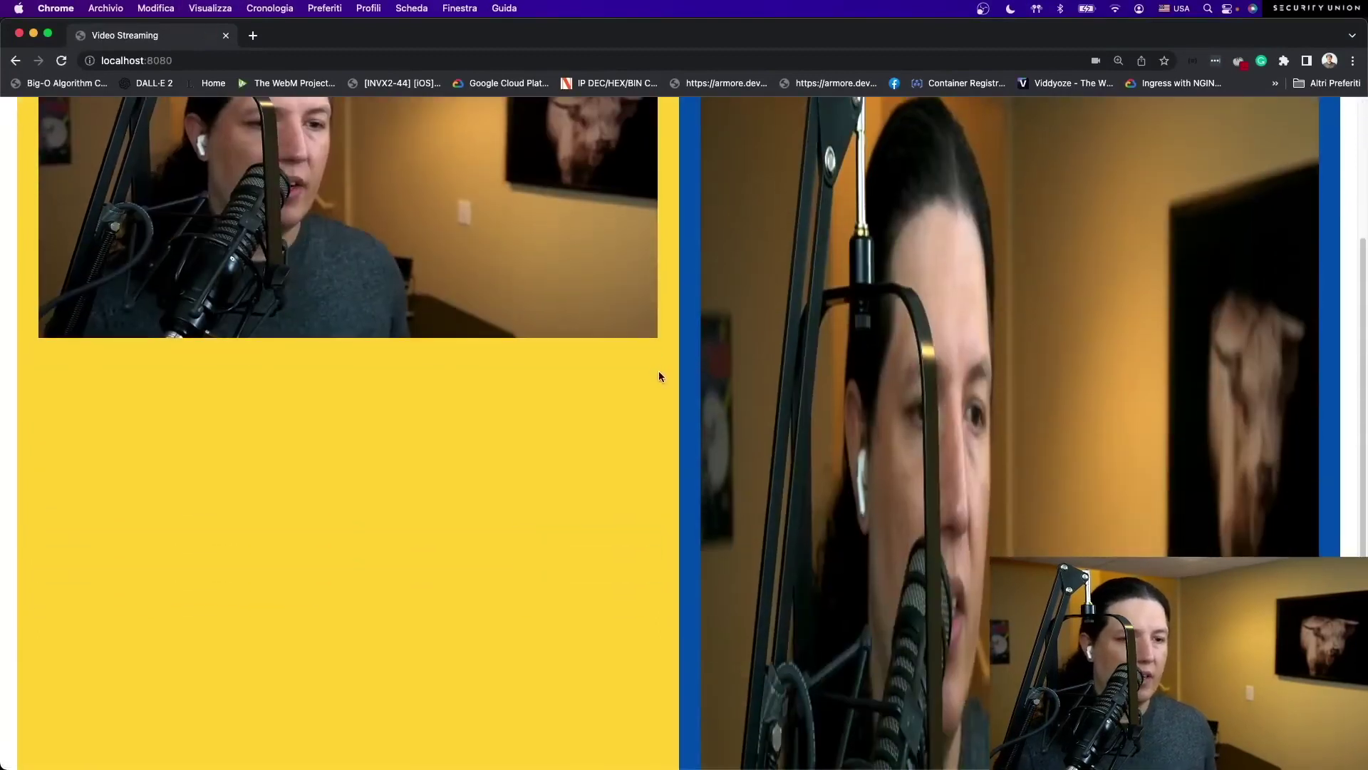
pyautogui.scroll(-2, 654, 382)
pyautogui.scroll(5, 655, 383)
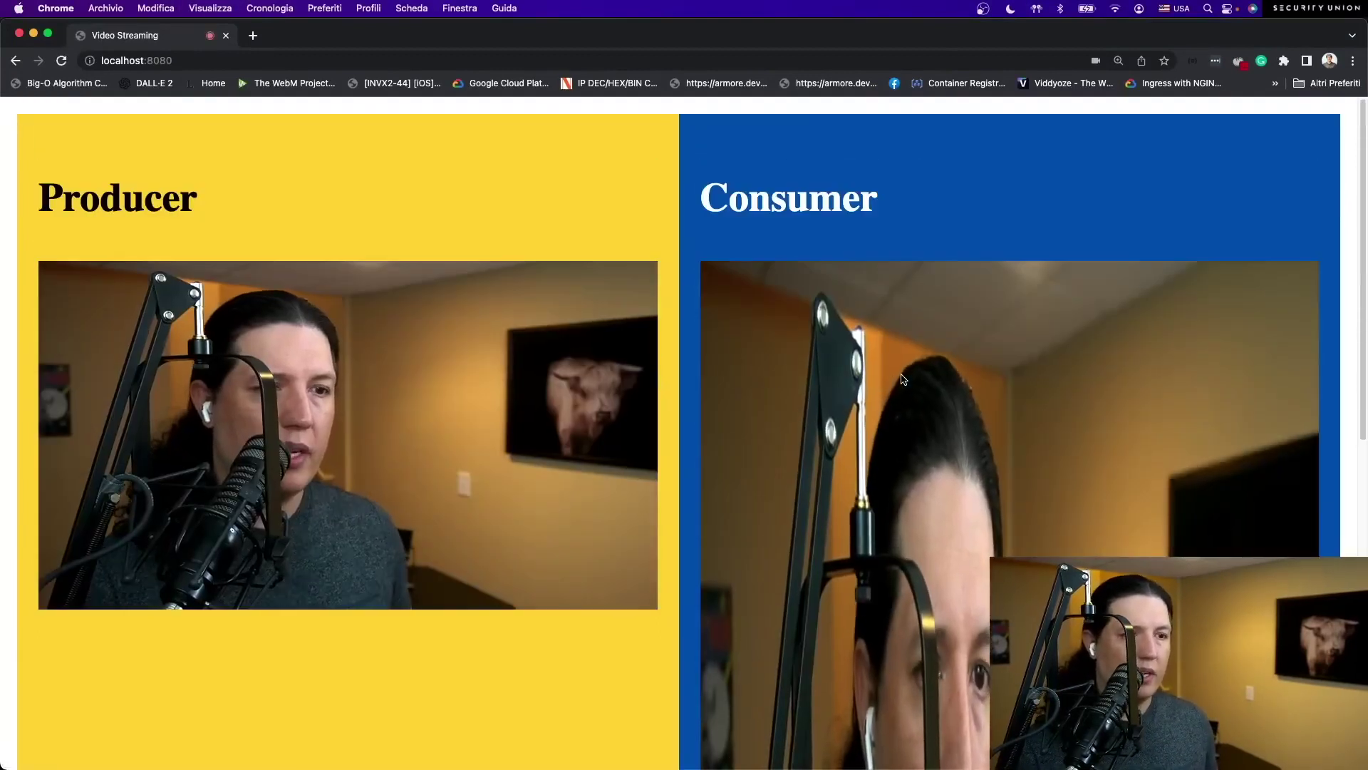
pyautogui.scroll(-3, 738, 396)
pyautogui.scroll(3, 753, 396)
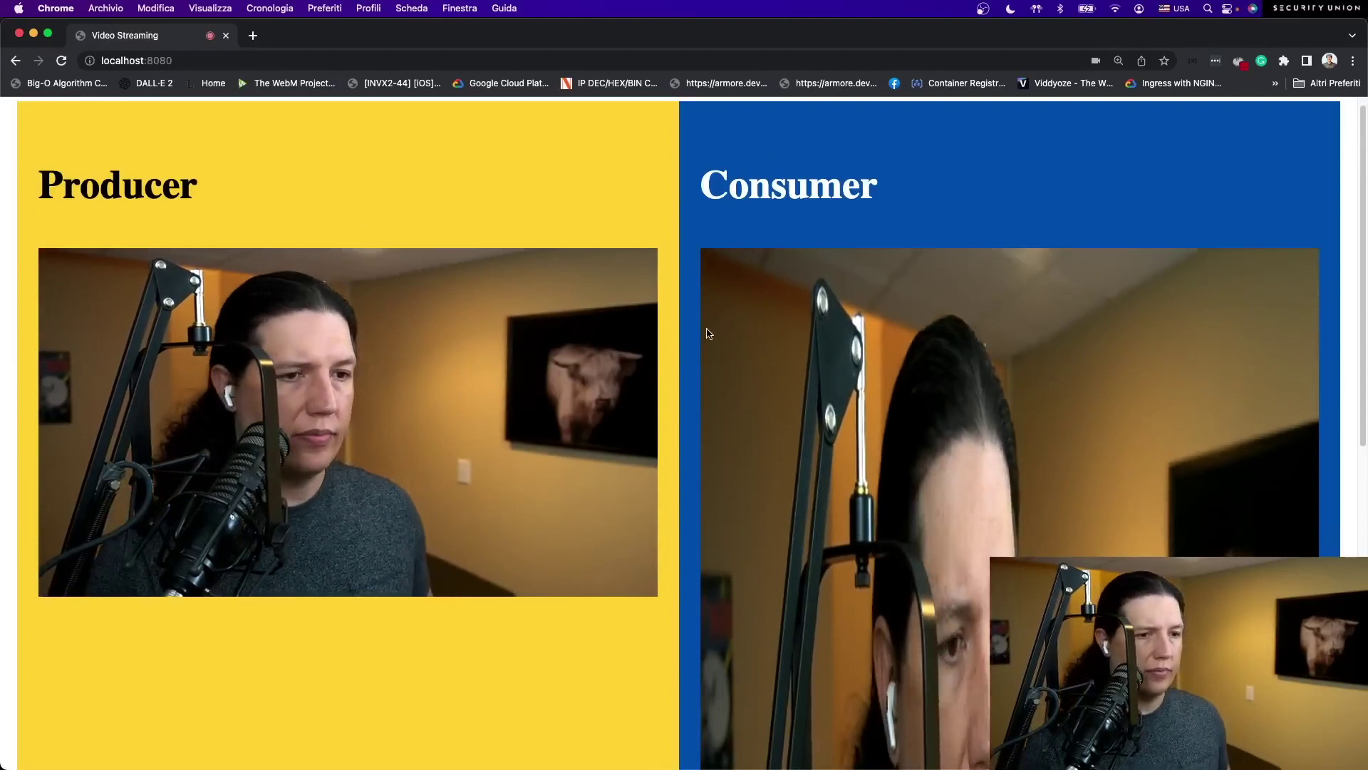
# - Switch back to VS Code, where main.rs shows the video constants
pyautogui.press('super+Tab')
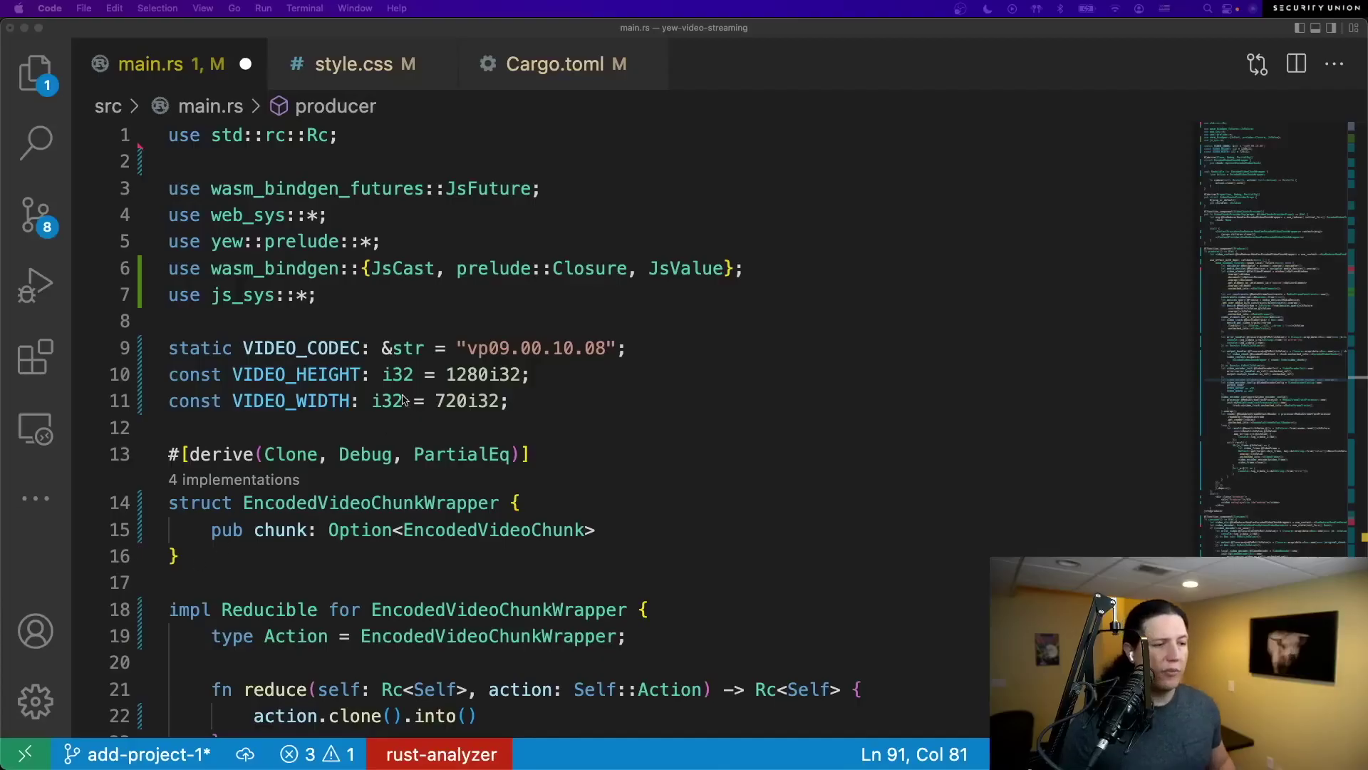
# - Swap the constants to VIDEO_HEIGHT 720i32 and VIDEO_WIDTH 1280i32 and save main.rs
pyautogui.click(446, 401)
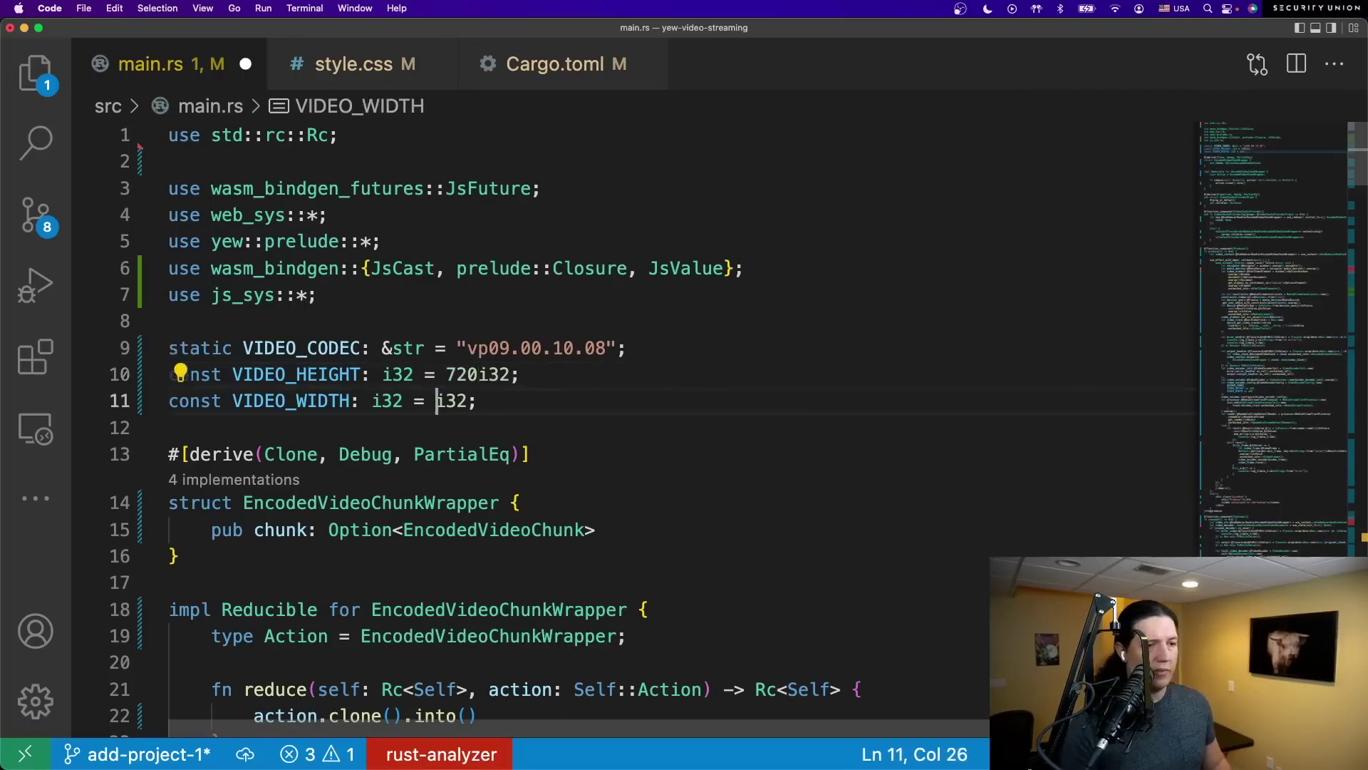
pyautogui.write('1280')
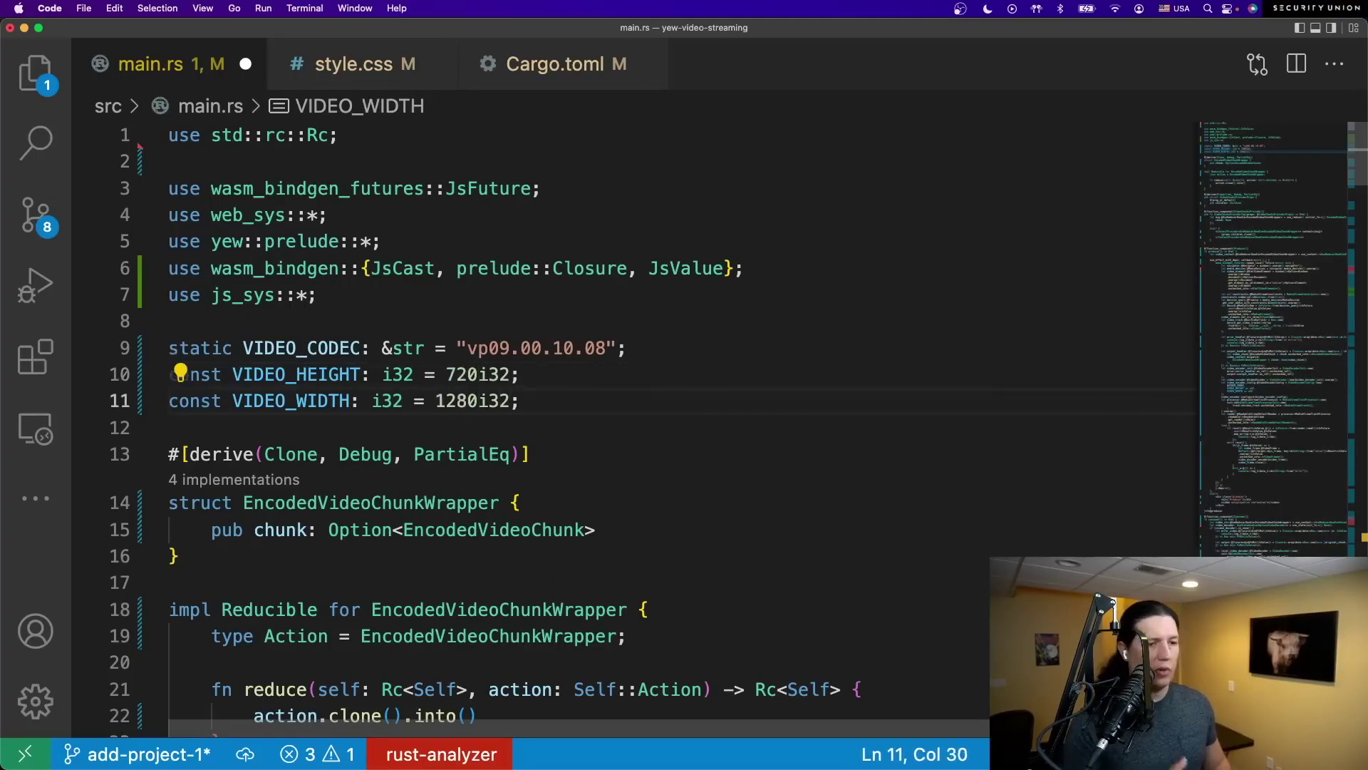
pyautogui.press('super+s')
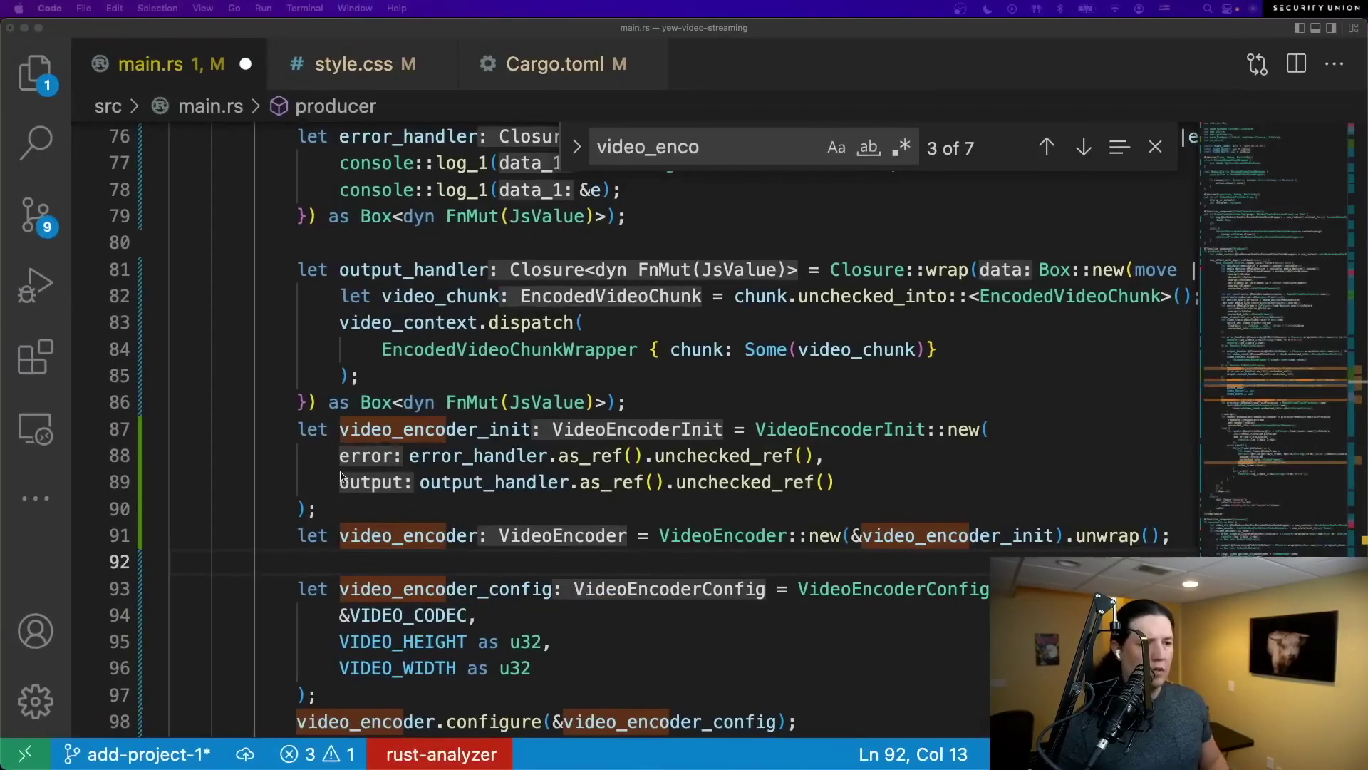
pyautogui.click(381, 513)
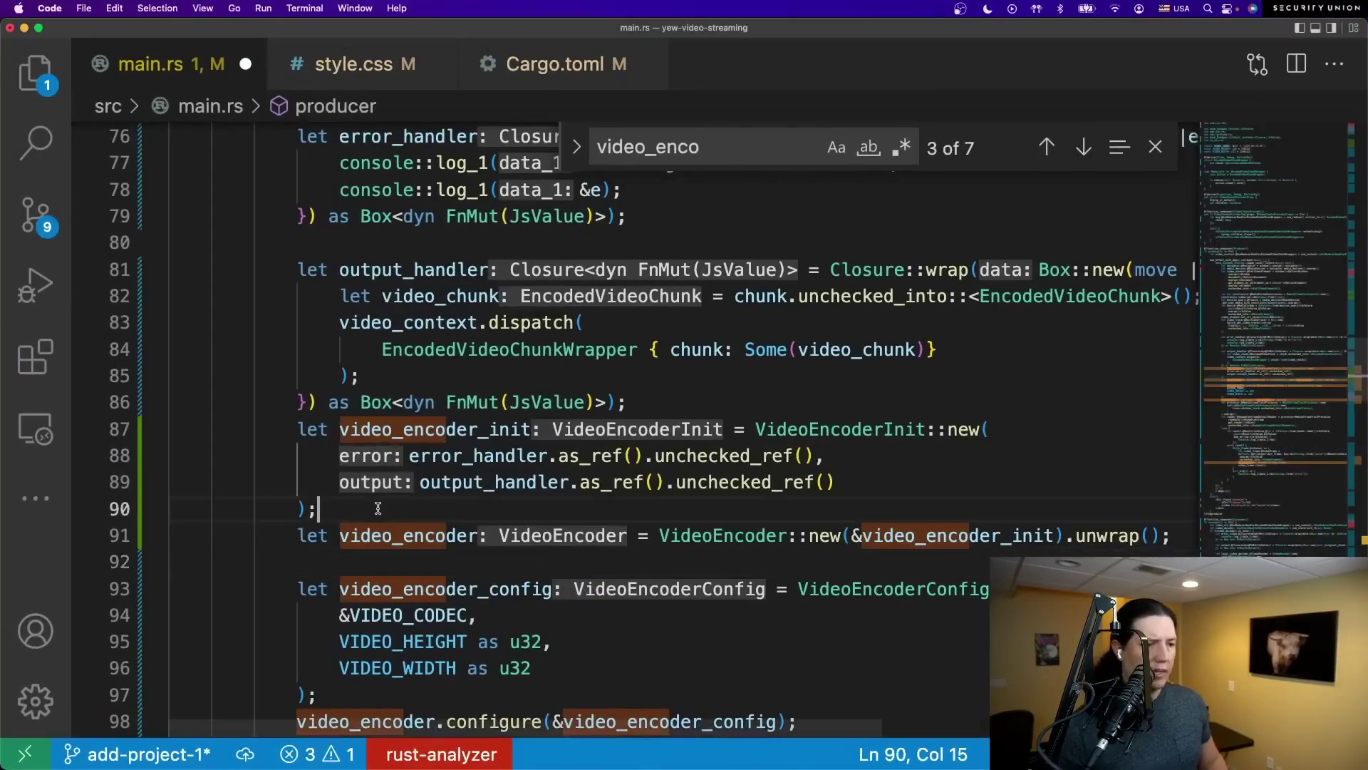
pyautogui.click(355, 559)
pyautogui.moveTo(382, 536)
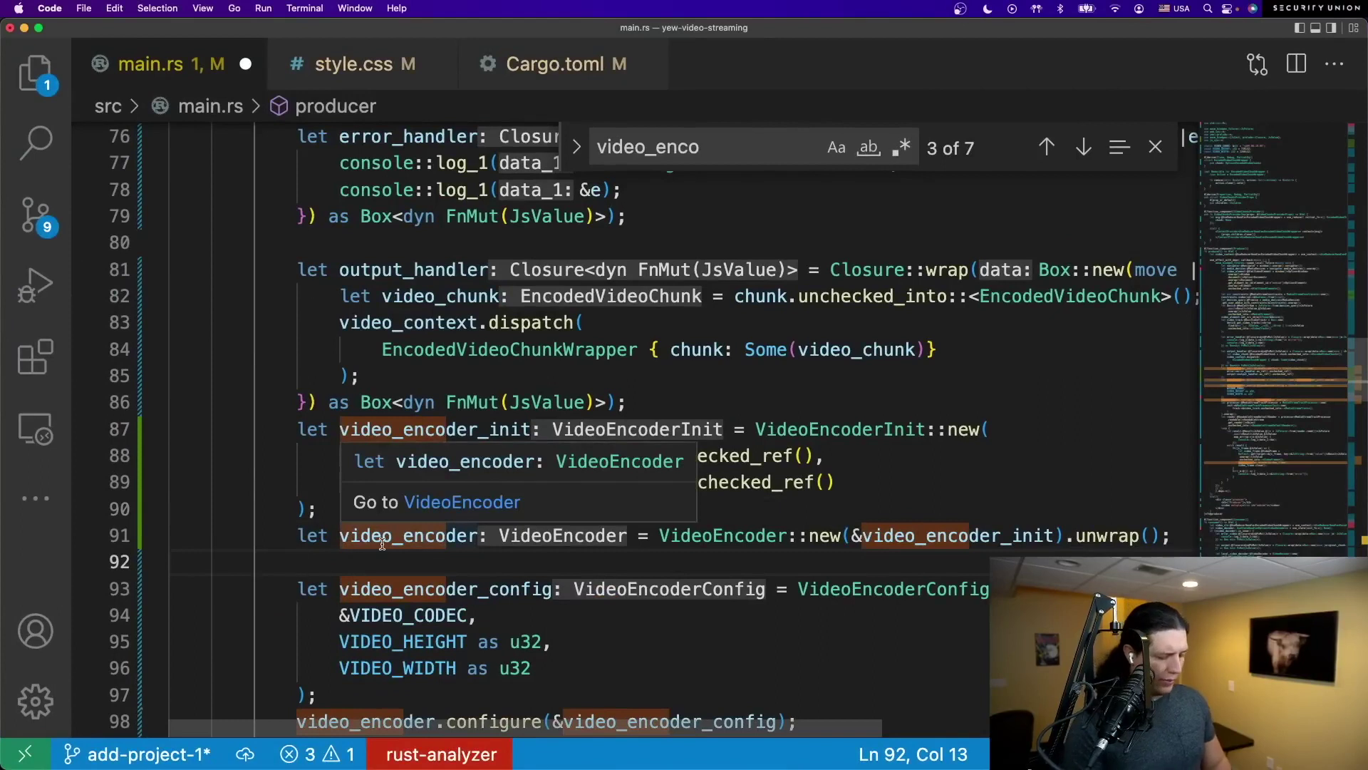
pyautogui.write('let settings = &mut')
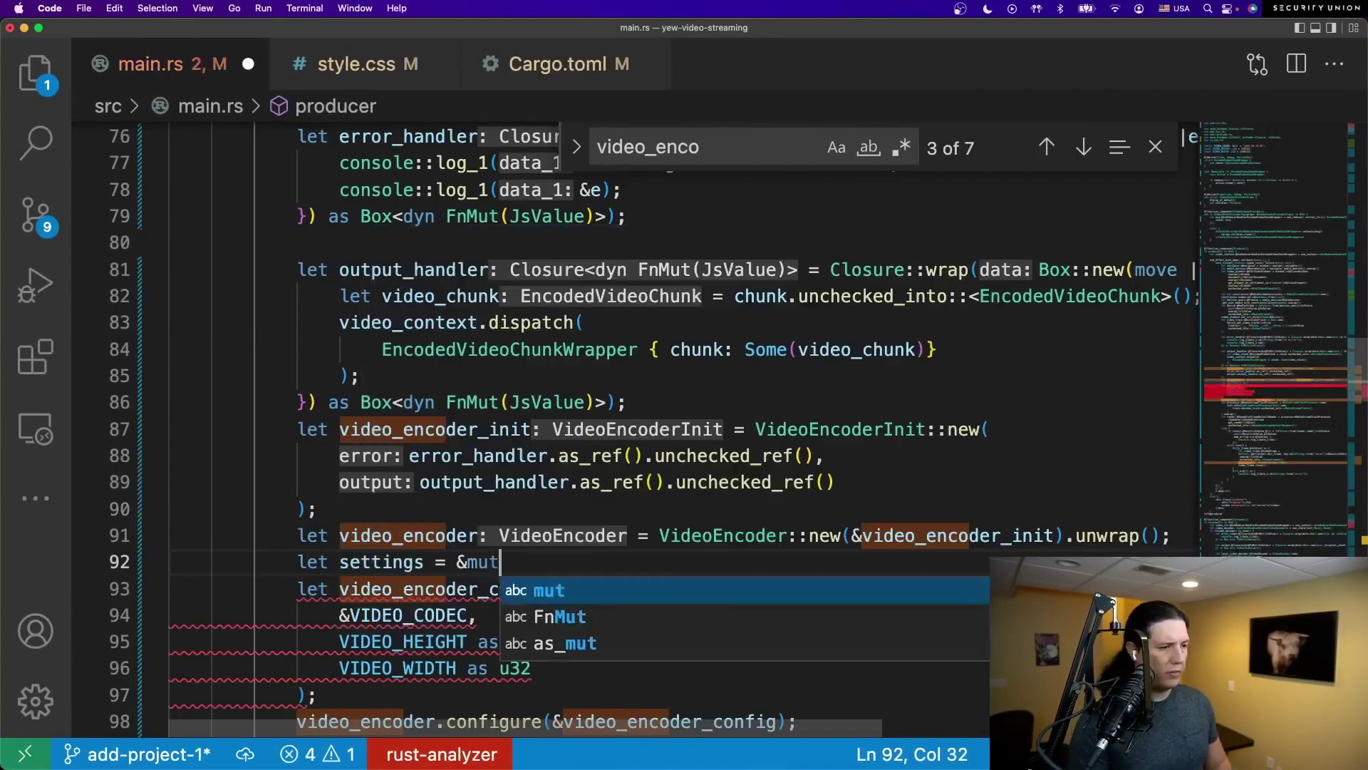
pyautogui.write(' video_track')
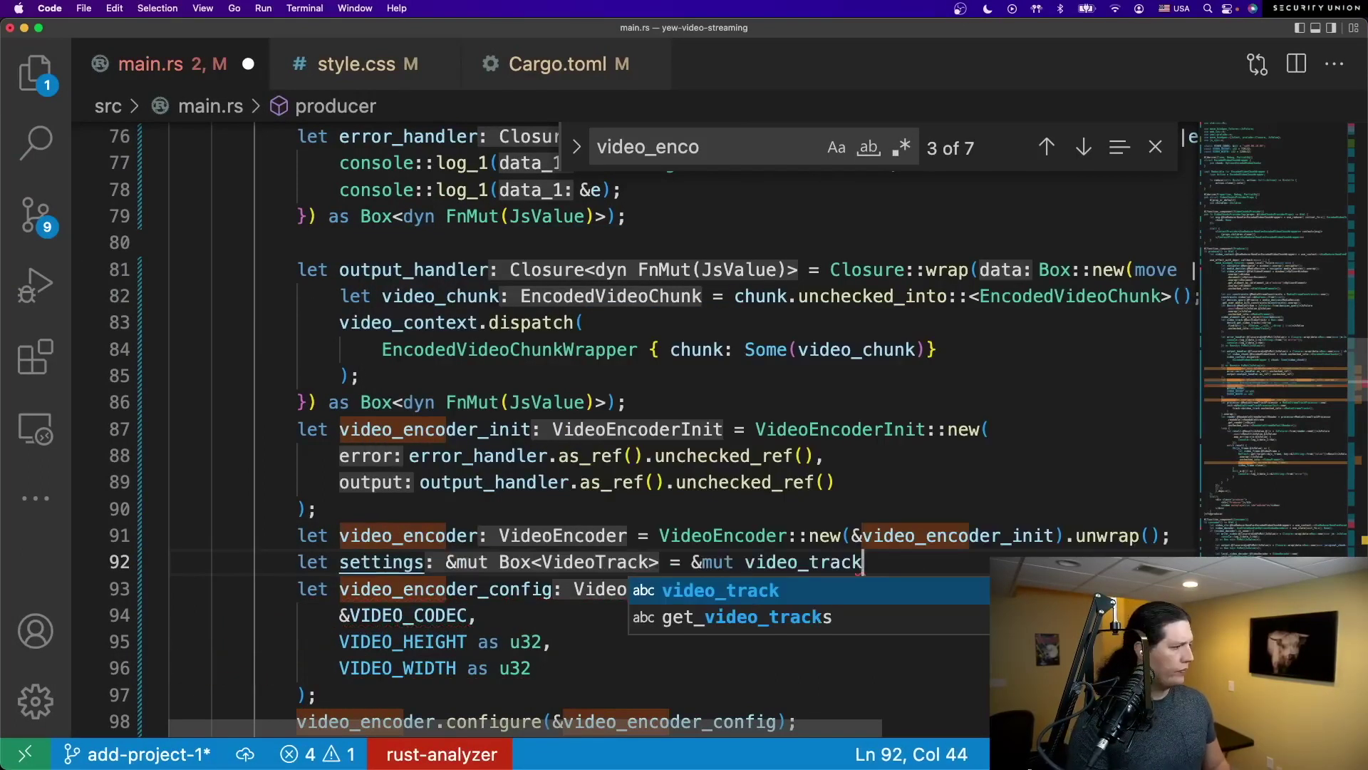
# - Add let settings = &mut video_track.clone().unchecked_into::<MediaStreamTrack>().get_settings(); after the encoder
pyautogui.press('Return')
pyautogui.write('.clone')
pyautogui.press('Return')
pyautogui.press('Return')
pyautogui.write('.unck')
pyautogui.press('BackSpace')
pyautogui.press('BackSpace')
pyautogui.write('h')
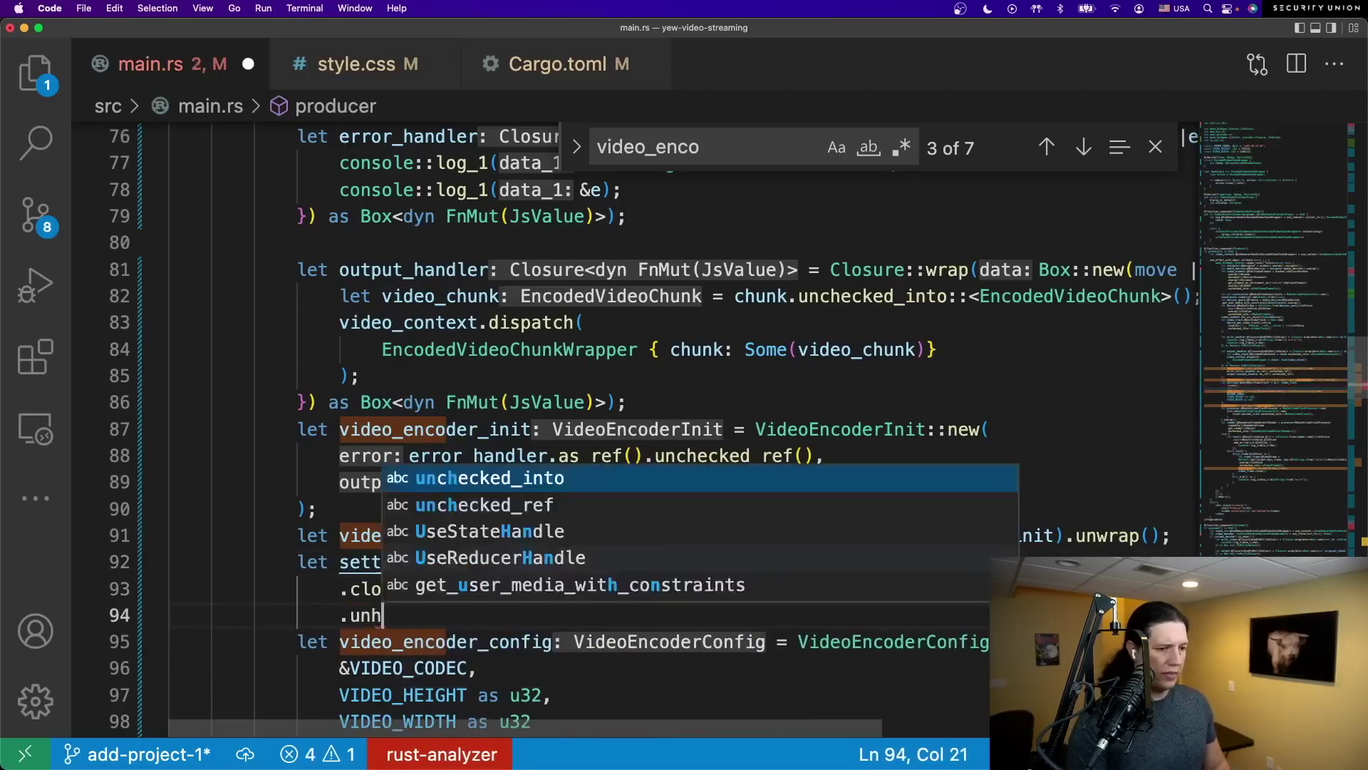
pyautogui.press('BackSpace')
pyautogui.write('checked_into::<MediaStre')
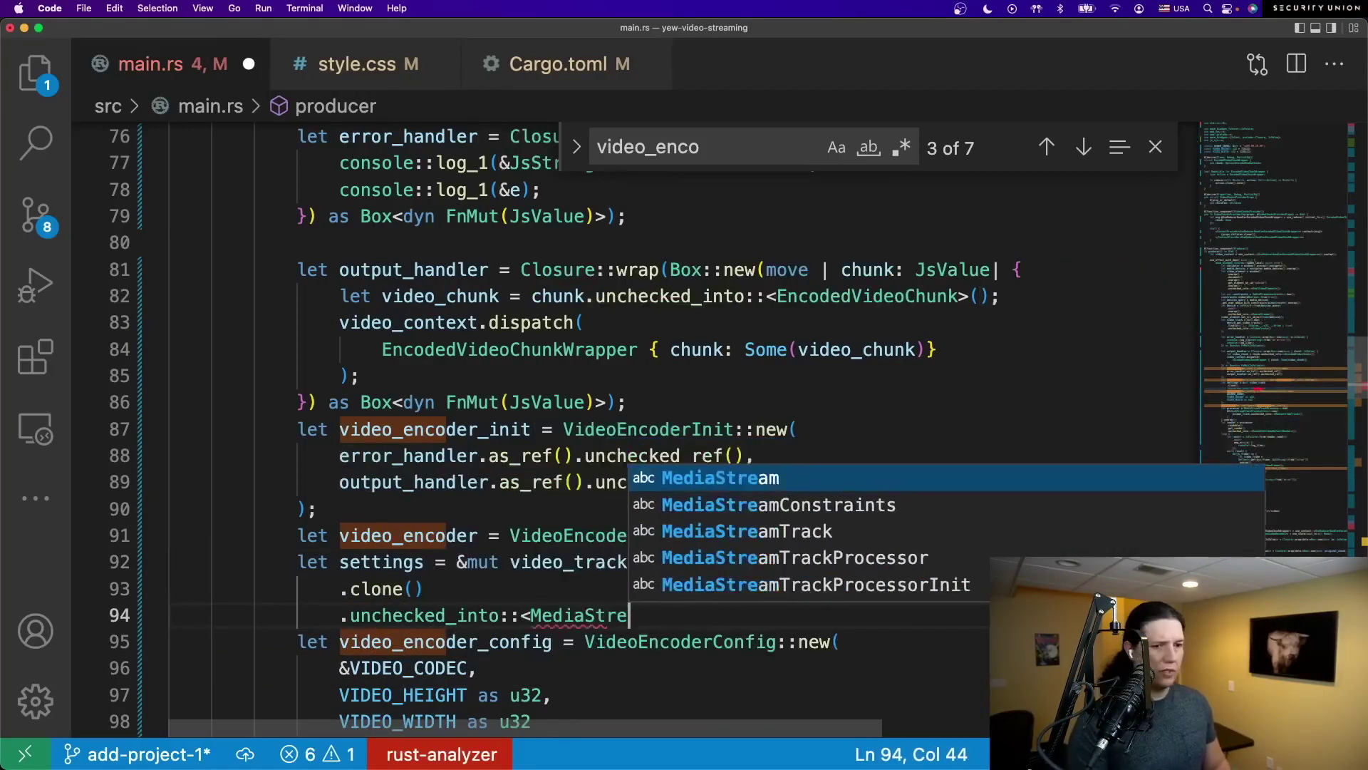
pyautogui.write('amTrack>()')
pyautogui.press('Return')
pyautogui.write('.get_settings()')
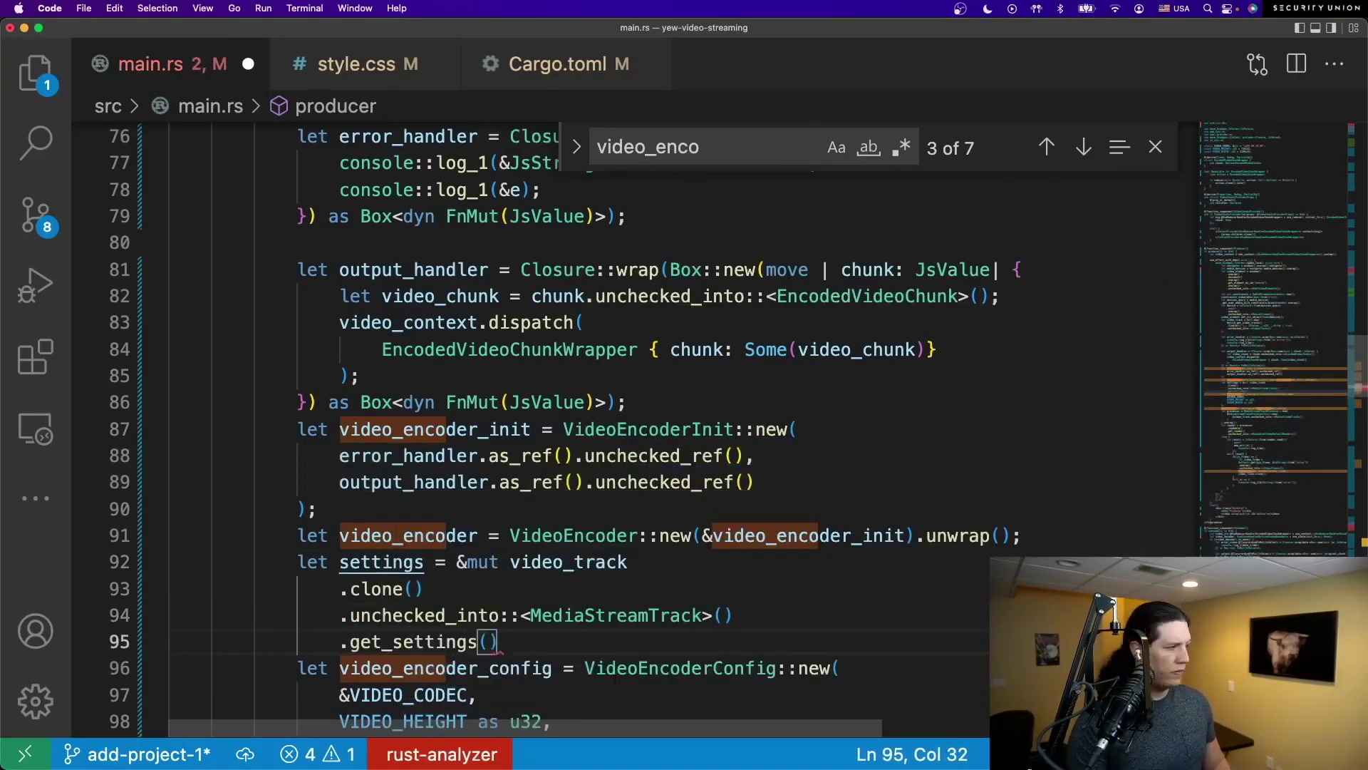
pyautogui.write(';')
pyautogui.press('Return')
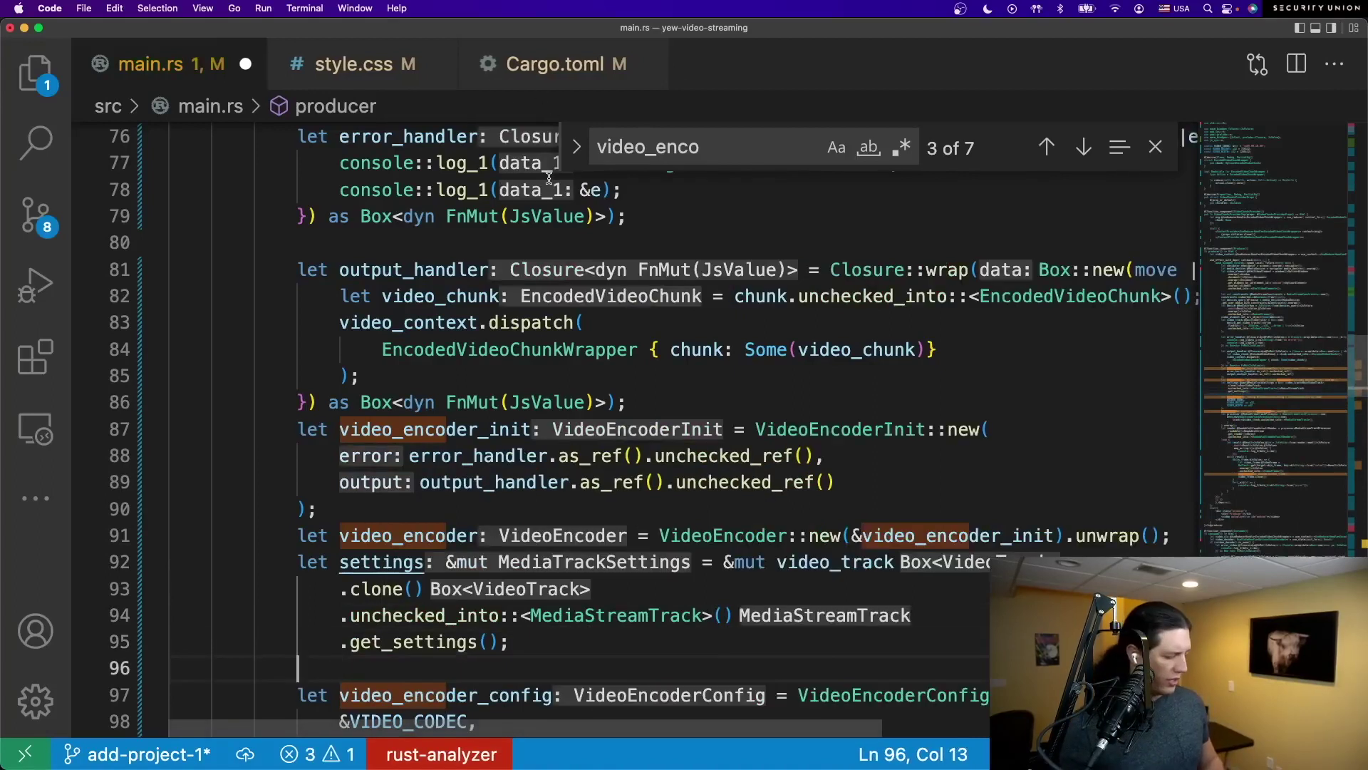
# - Check the MediaTrackSettings feature in Cargo.toml, then add the settings width and height calls and save
pyautogui.click(554, 64)
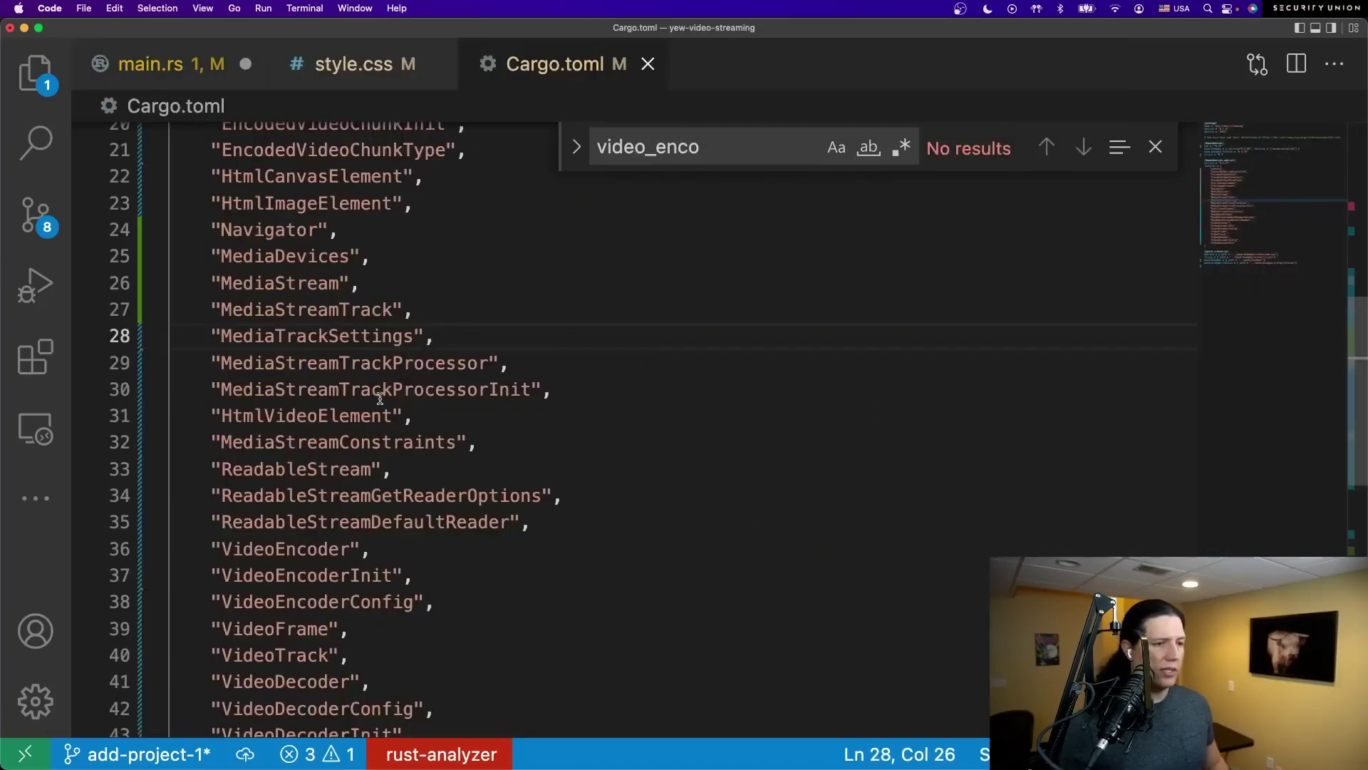
pyautogui.tripleClick(384, 333)
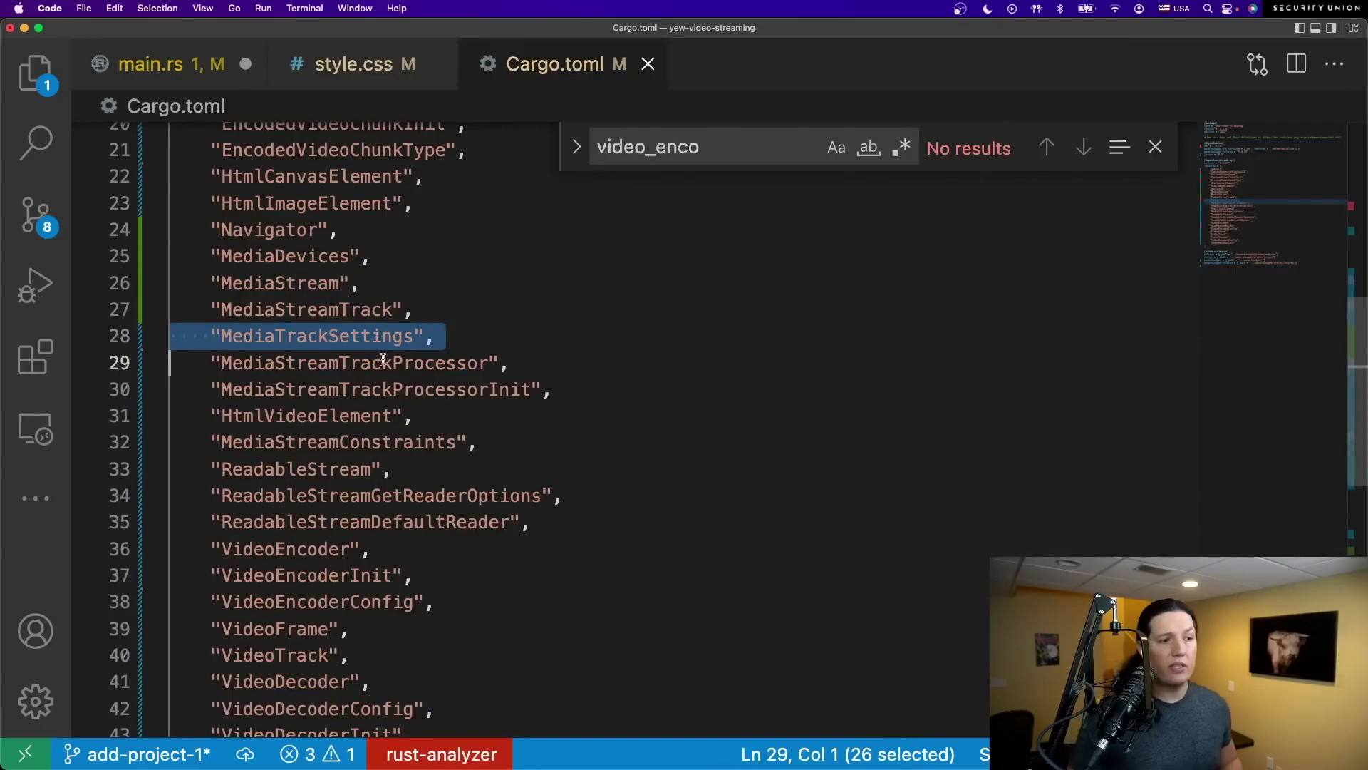
pyautogui.doubleClick(413, 338)
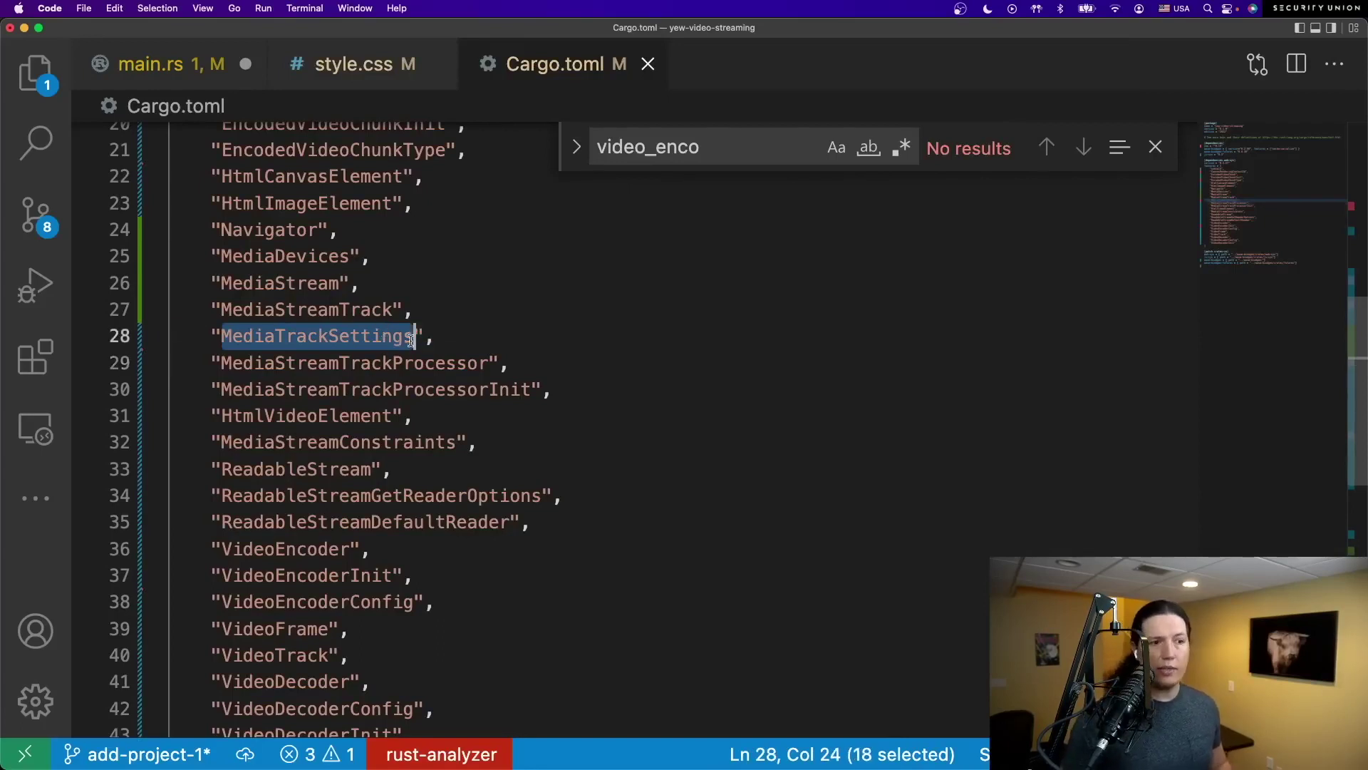
pyautogui.click(150, 64)
pyautogui.moveTo(414, 642)
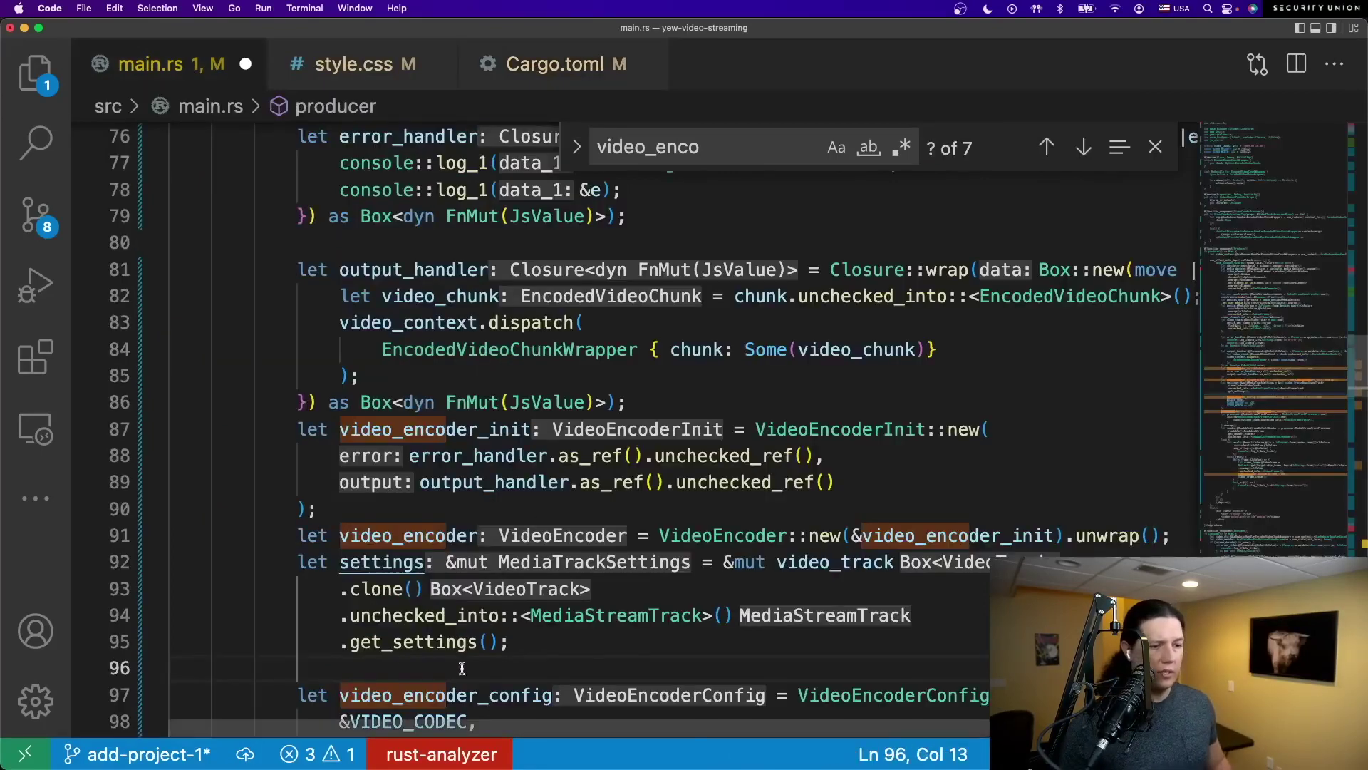
pyautogui.write('settings.width(')
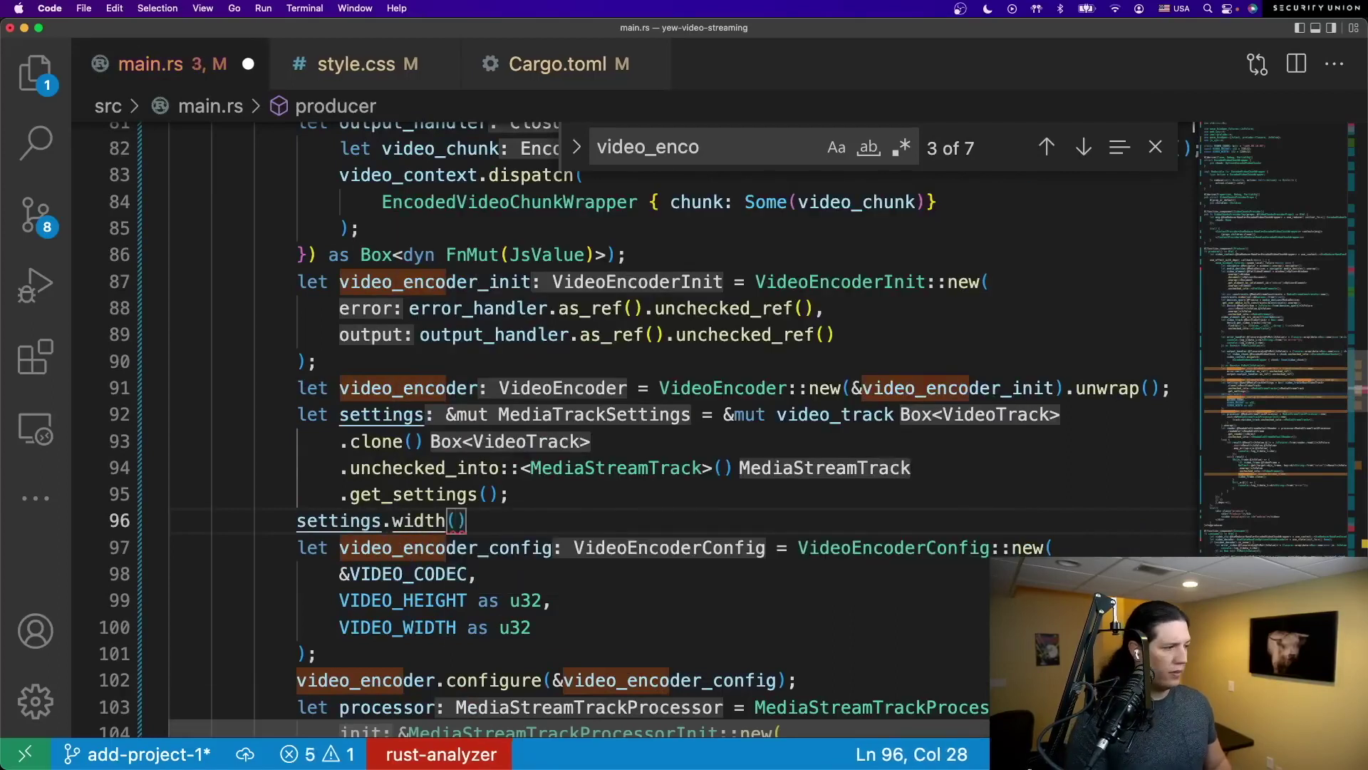
pyautogui.write('VIDEO_WIDTH);')
pyautogui.press('Return')
pyautogui.write('settings.height(VI')
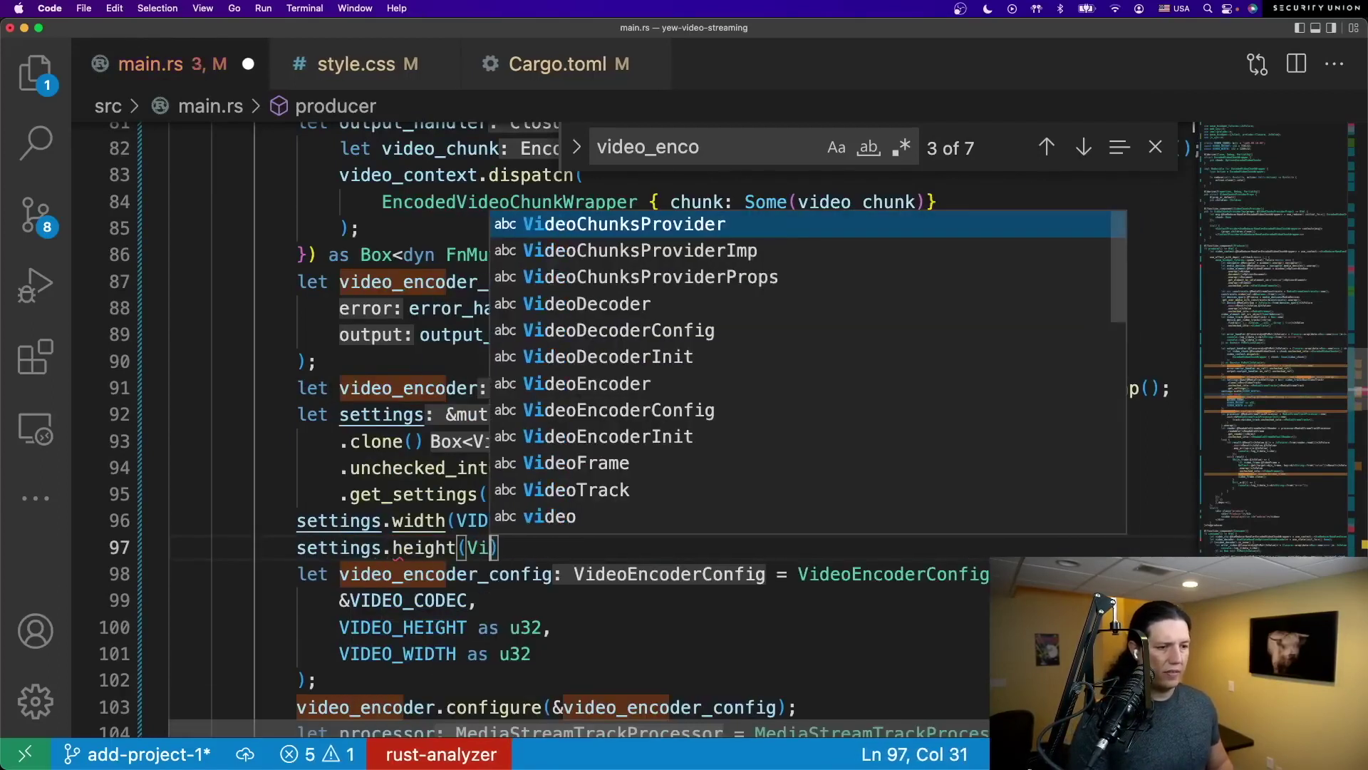
pyautogui.write('DEO_HEIGHT);')
pyautogui.press('super+s')
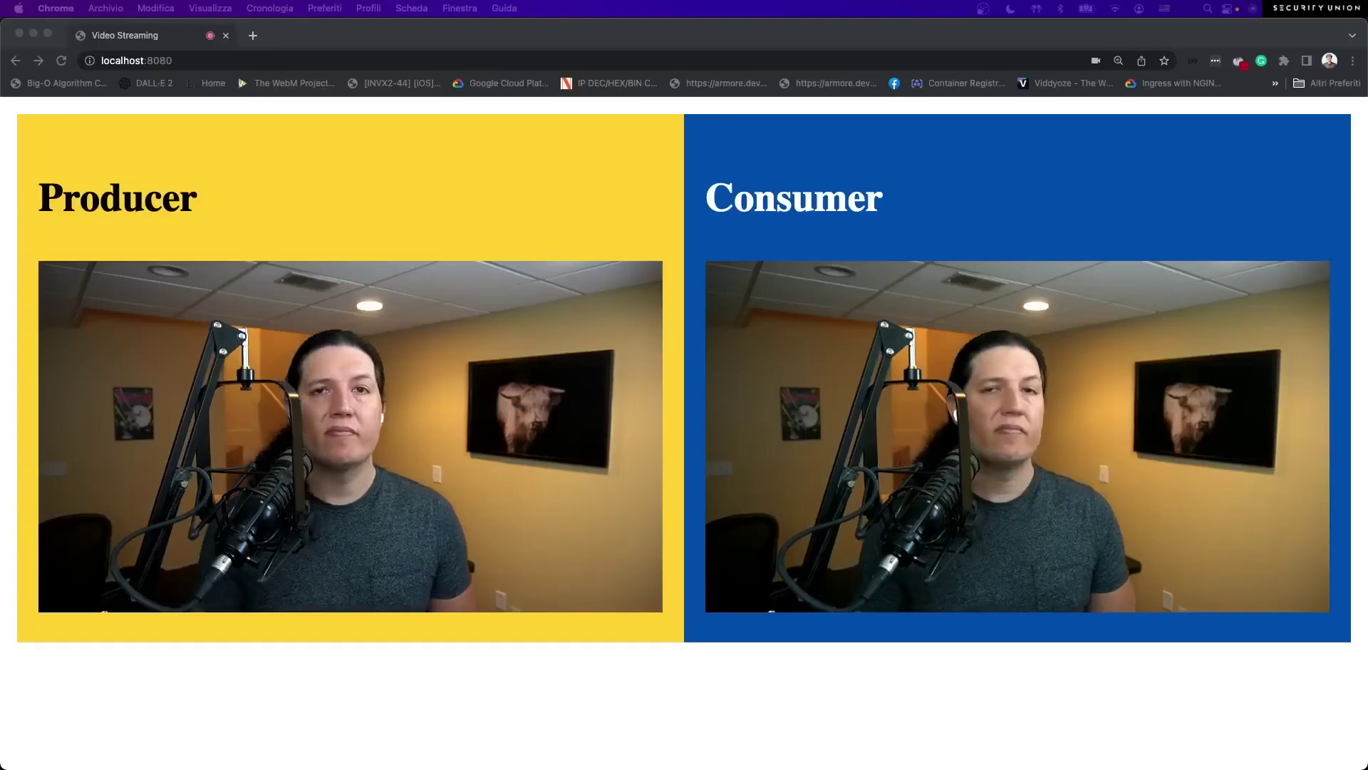